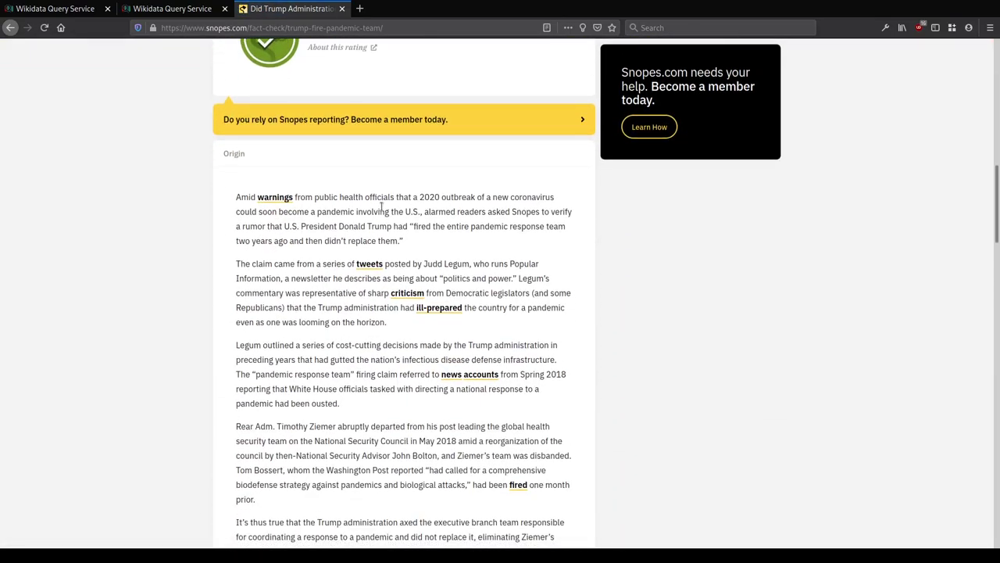
# Step: Read the Origin section of the fact-check article about the dismissal of the US pandemic response team
pyautogui.scroll(-3, 426, 230)
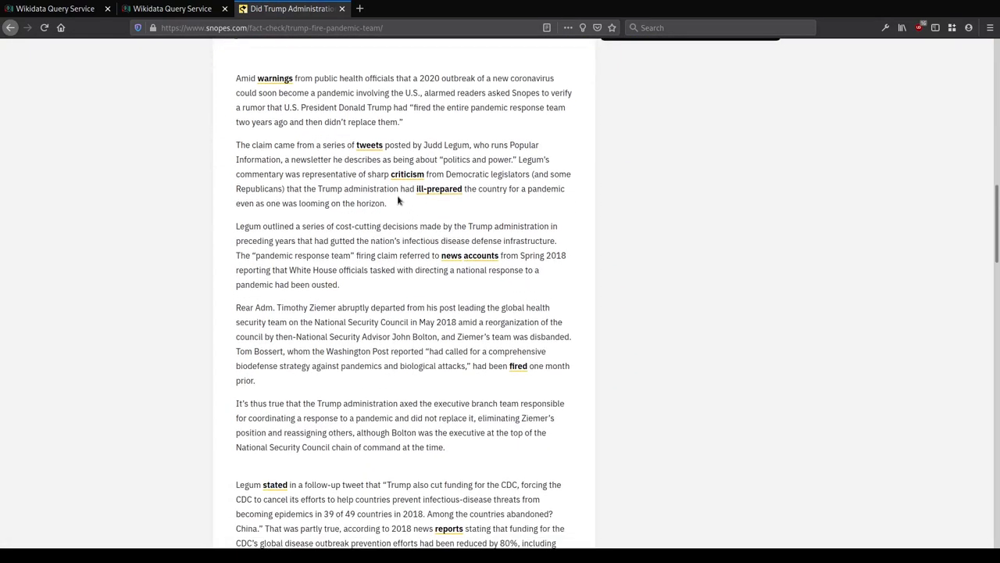
pyautogui.scroll(-2, 399, 202)
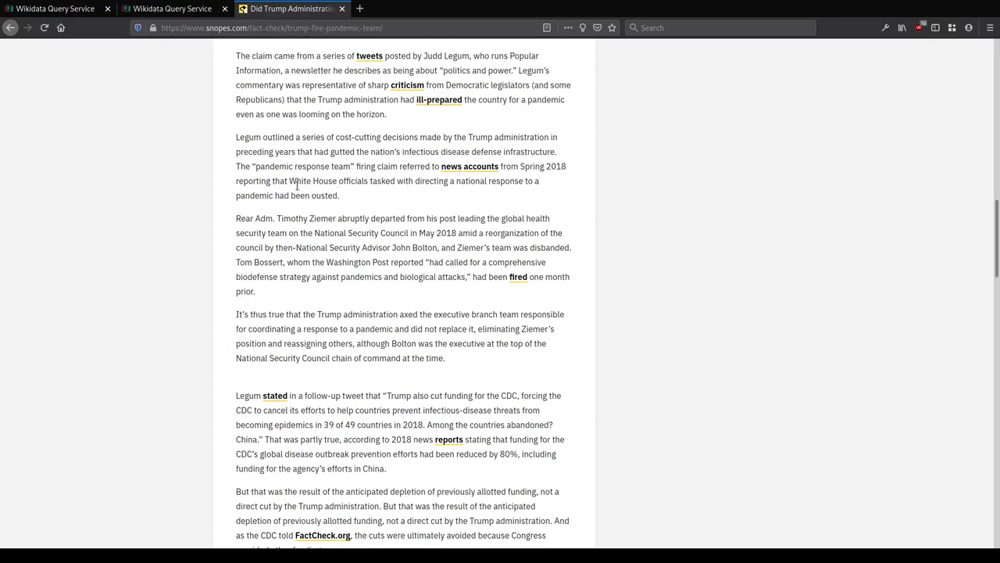
pyautogui.scroll(-3, 299, 187)
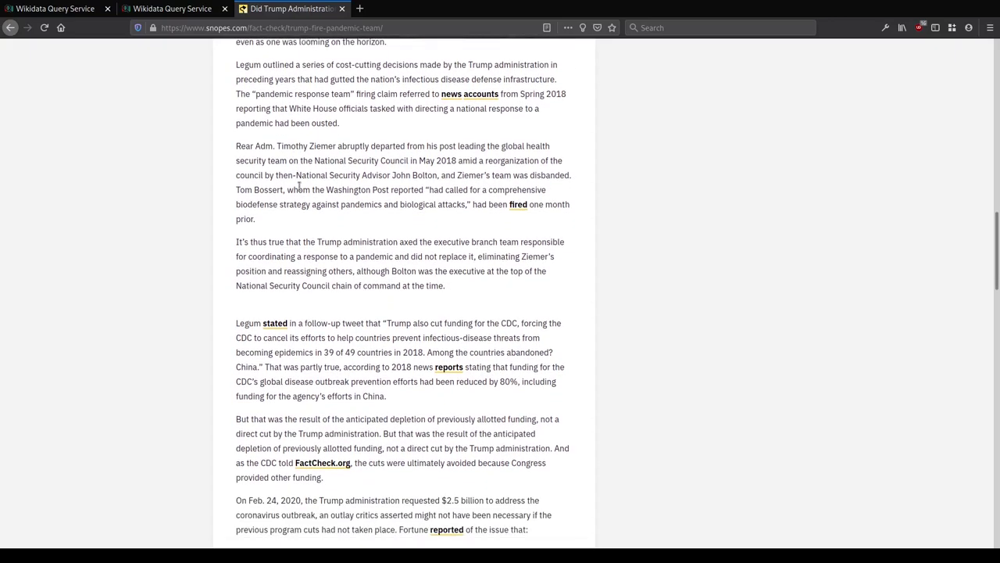
pyautogui.scroll(-2, 382, 169)
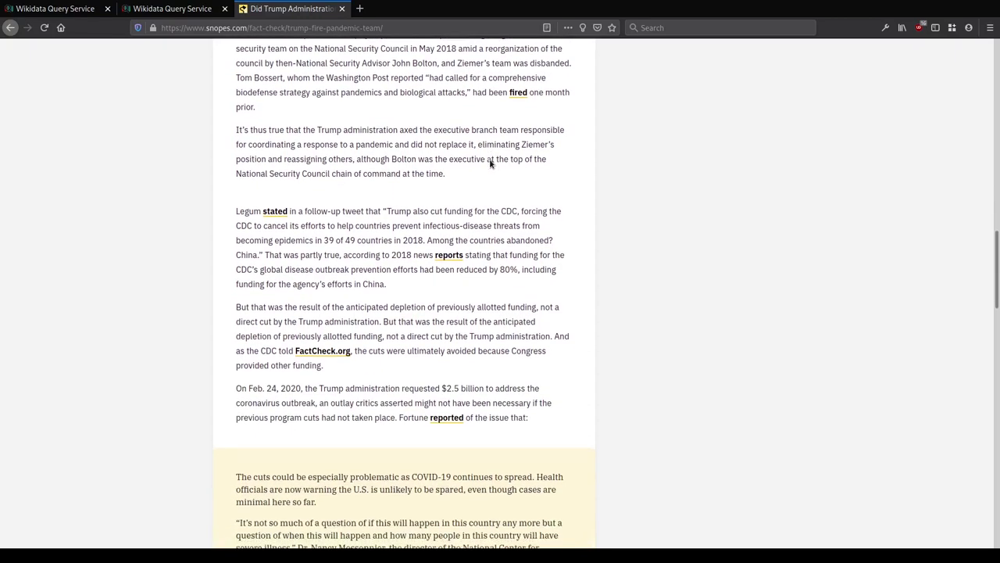
pyautogui.moveTo(427, 107); pyautogui.dragTo(466, 121)
pyautogui.click(458, 170)
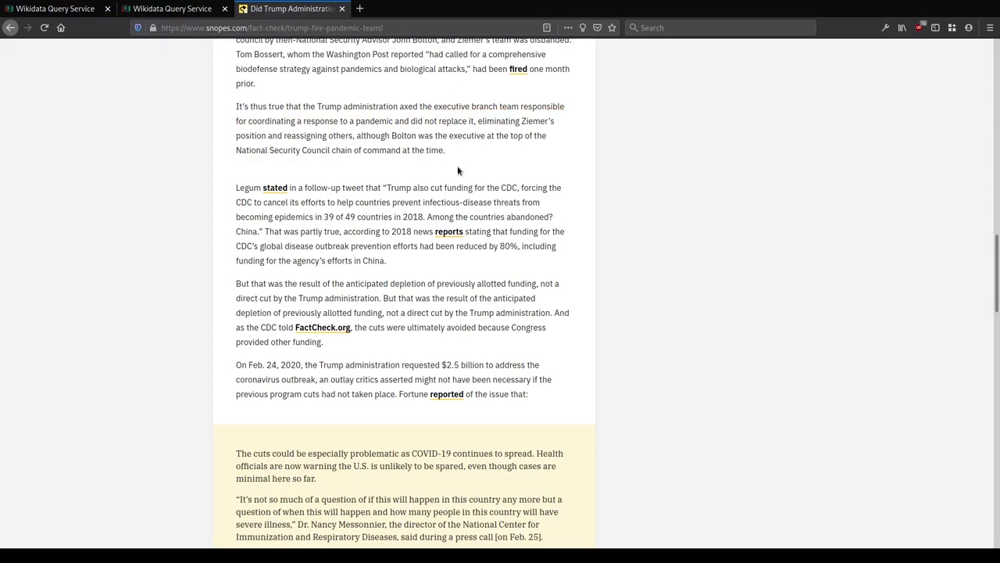
# Step: Search Wikidata for the rear admiral named in the article, and close the search results
pyautogui.doubleClick(535, 121)
pyautogui.scroll(4, 480, 220)
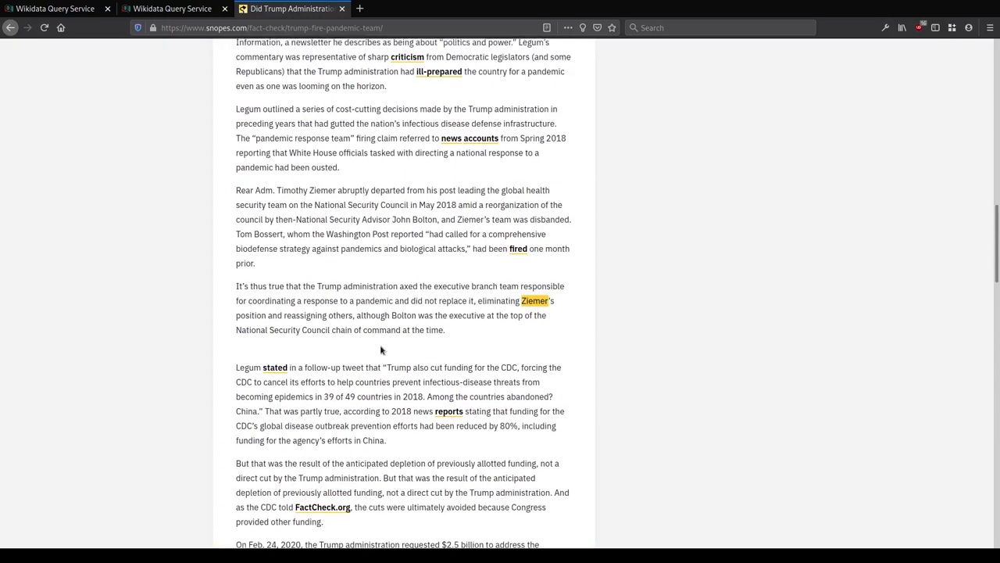
pyautogui.scroll(3, 382, 350)
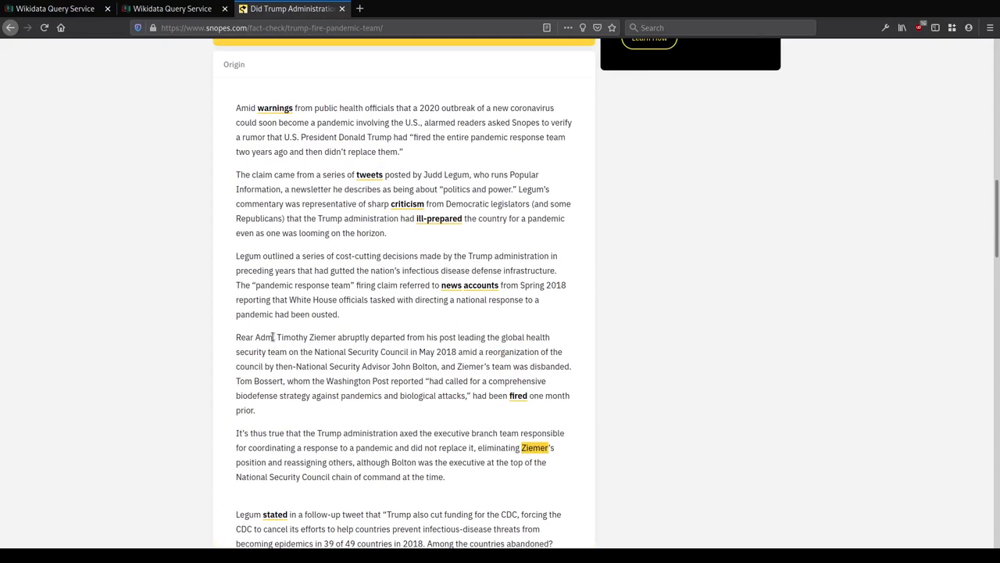
pyautogui.moveTo(278, 337); pyautogui.dragTo(477, 8)
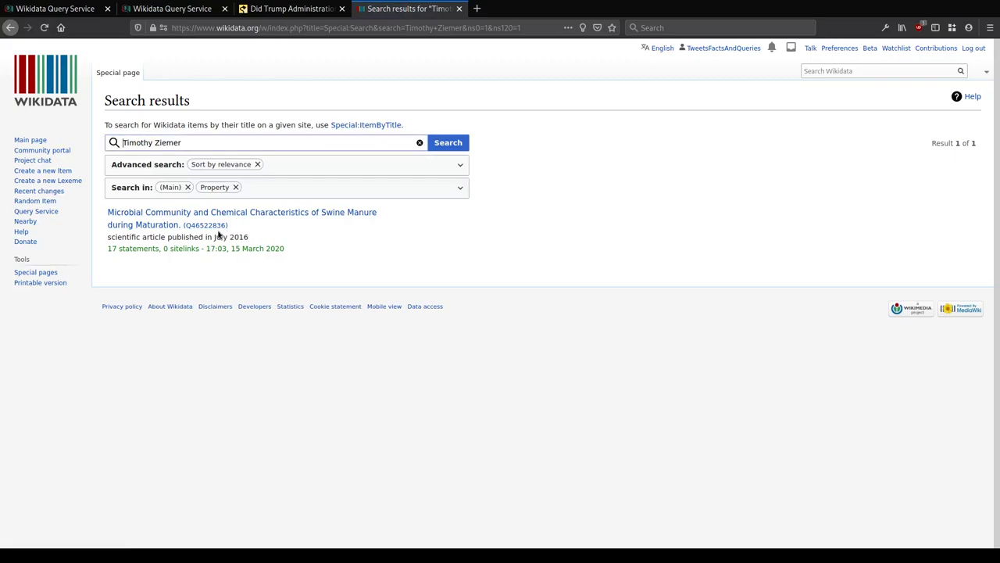
pyautogui.hotkey('ctrl', 'w')
# Step: Skim the rest of the fact-check article and its rating, and close it to return to the query editor
pyautogui.scroll(-5, 234, 266)
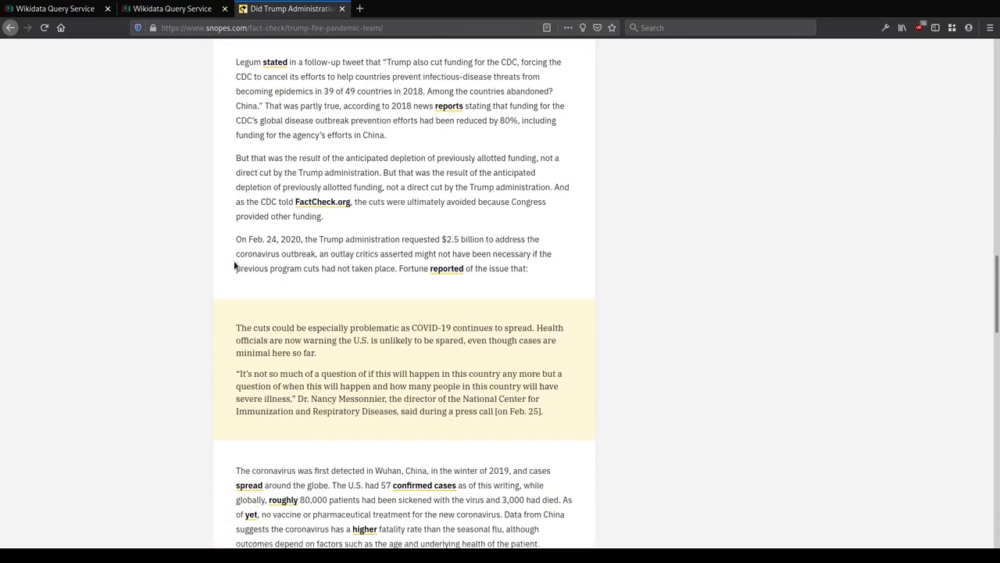
pyautogui.scroll(-3, 235, 266)
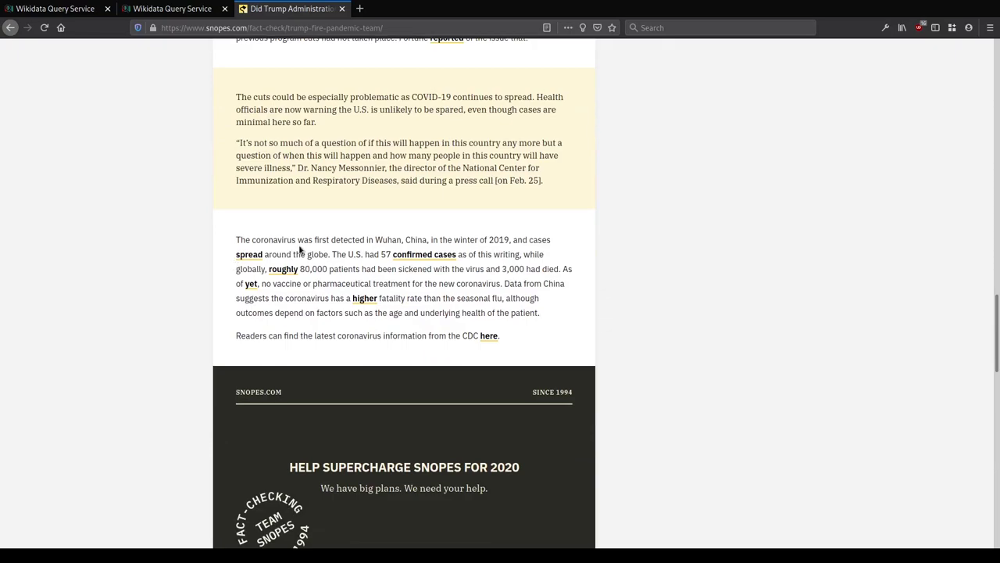
pyautogui.scroll(15, 299, 248)
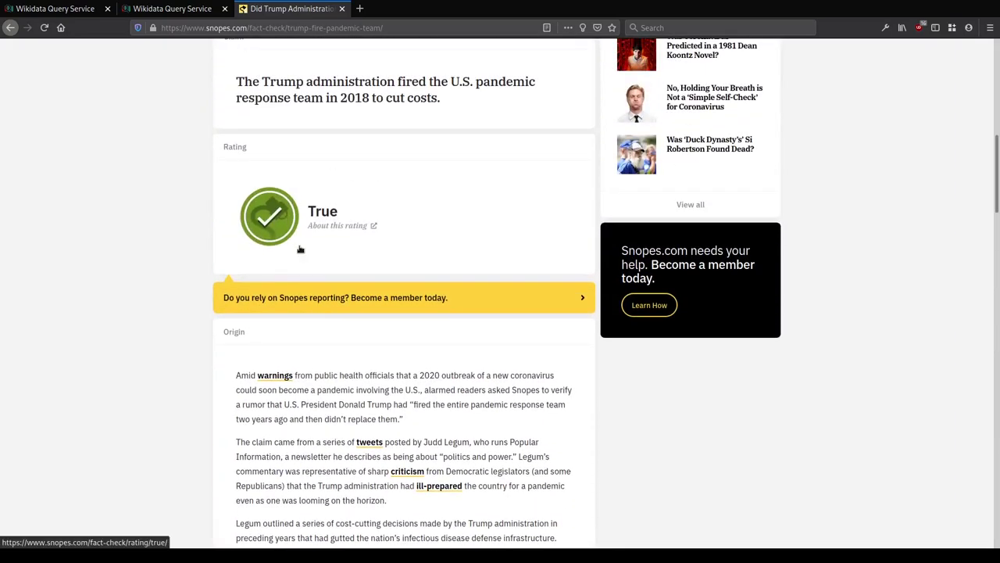
pyautogui.scroll(8, 300, 249)
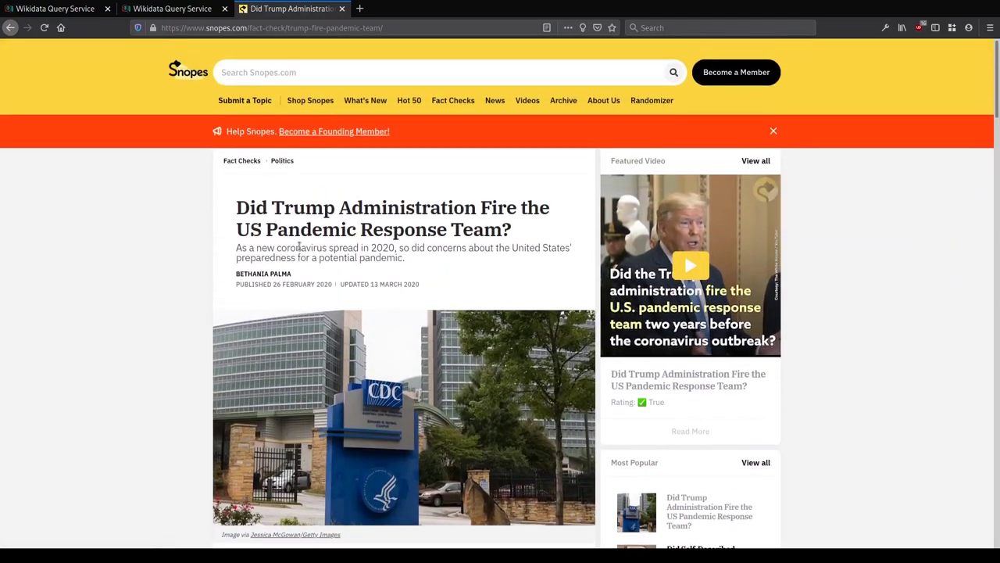
pyautogui.middleClick(252, 9)
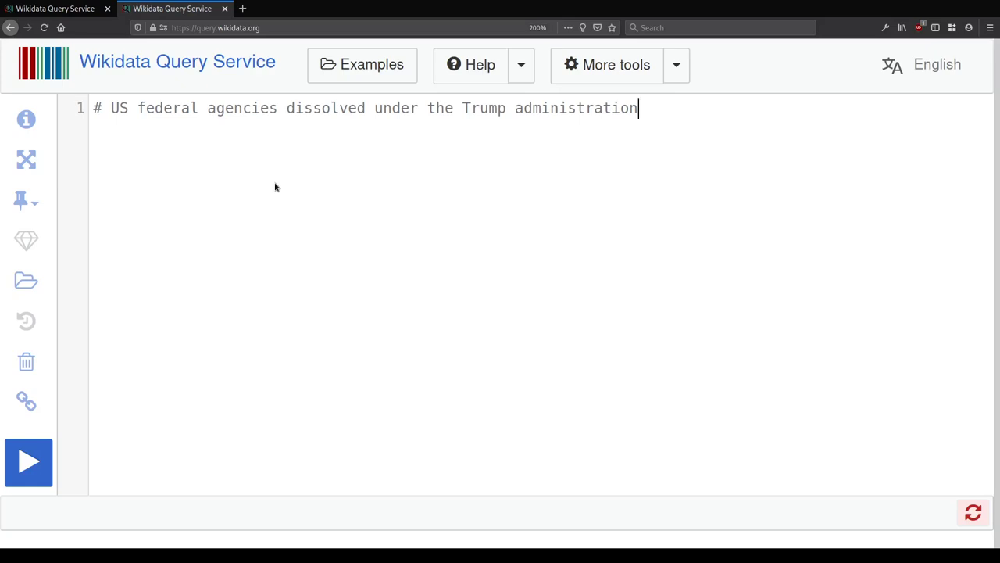
# Step: Add an empty SELECT * WHERE { } block below the comment line
pyautogui.press('Return')
pyautogui.write('SELECT * WHERE {')
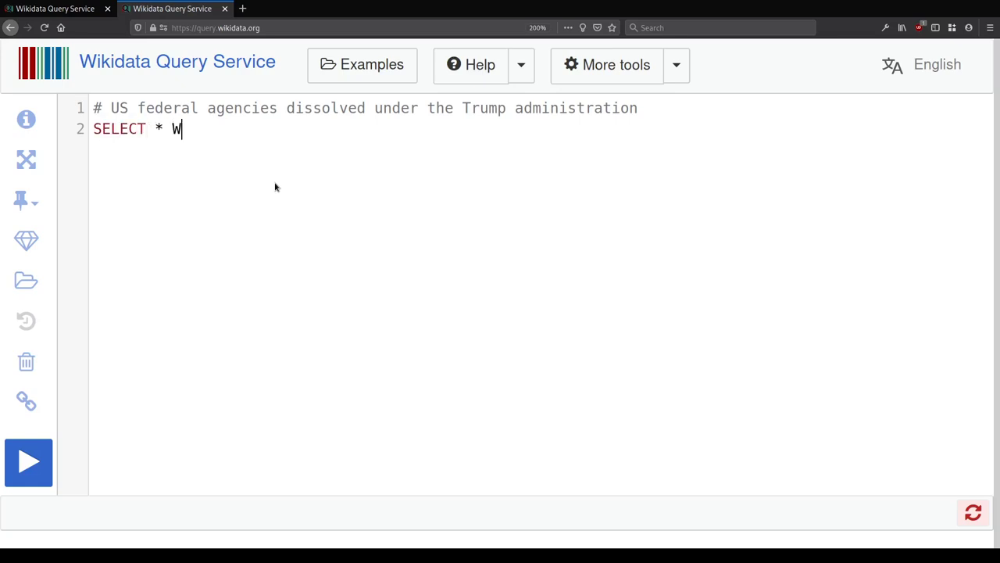
pyautogui.press('Return')
pyautogui.press('Return')
pyautogui.write('}')
pyautogui.press('Up')
# Step: Add the pattern ?item wdt:P576 ?time. inside the WHERE block, using the dissolved property
pyautogui.write('?item wdt:dissolved')
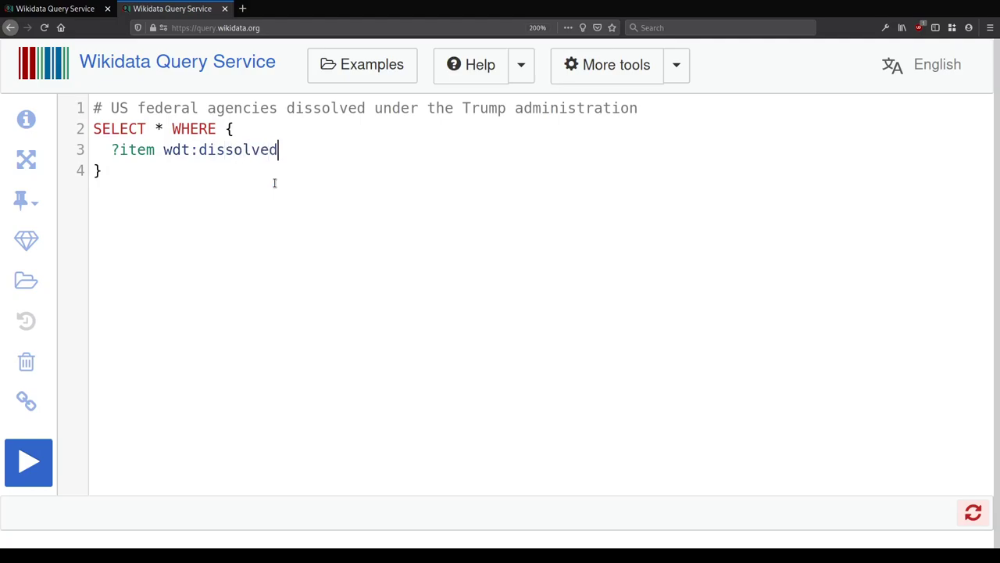
pyautogui.hotkey('ctrl', 'space')
pyautogui.press('Down')
pyautogui.press('Return')
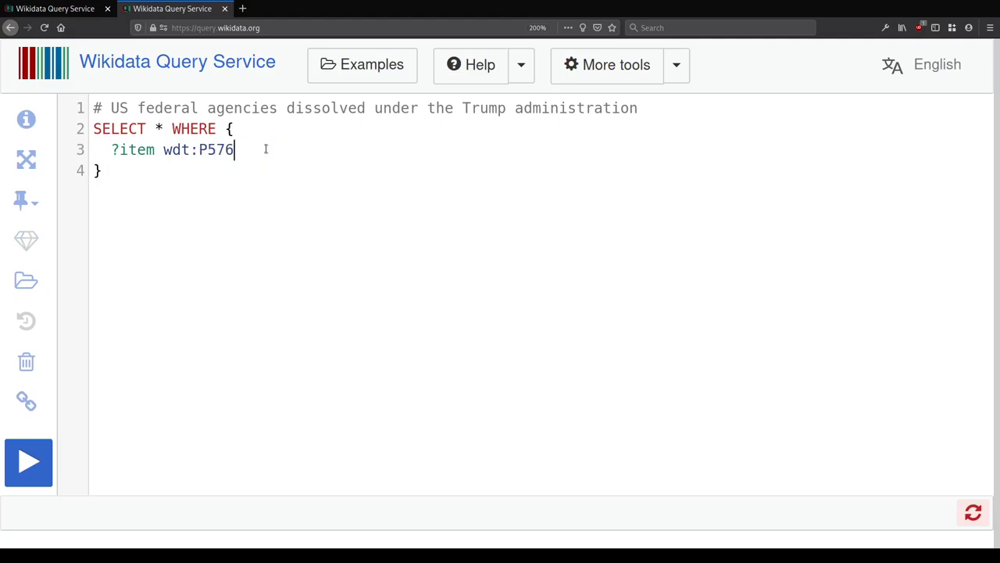
pyautogui.write('?time.')
pyautogui.press('Return')
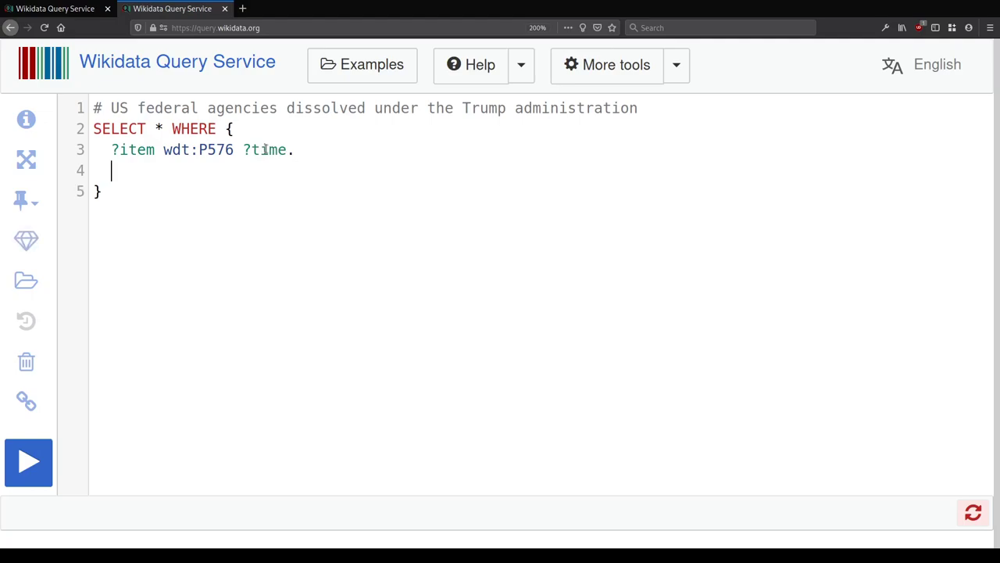
# Step: Add FILTER(?time > ?trumpInauguration) below the dissolution pattern
pyautogui.write('FILTER(?t')
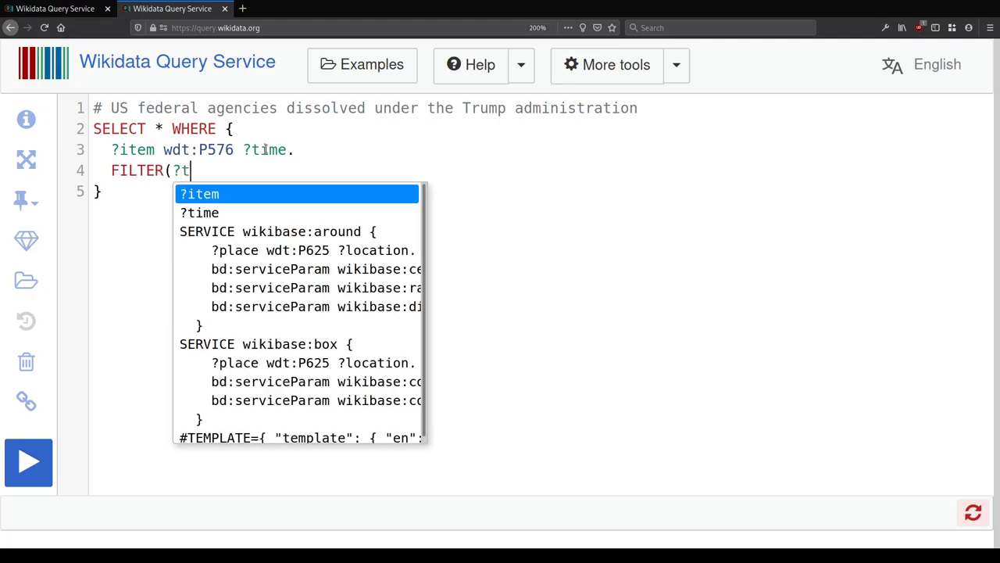
pyautogui.write('ime > ')
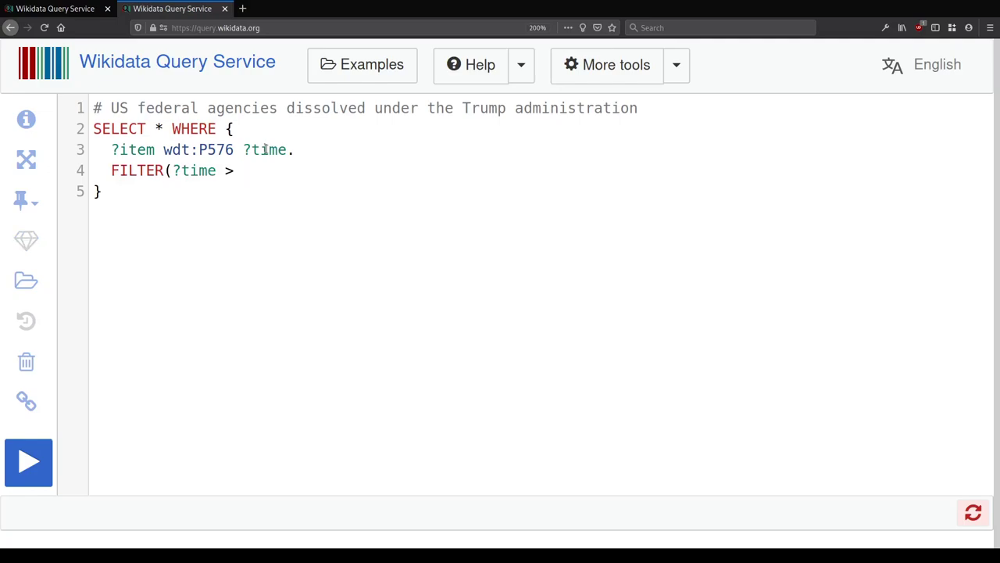
pyautogui.write('?trumpInauguration)')
pyautogui.press('Escape')
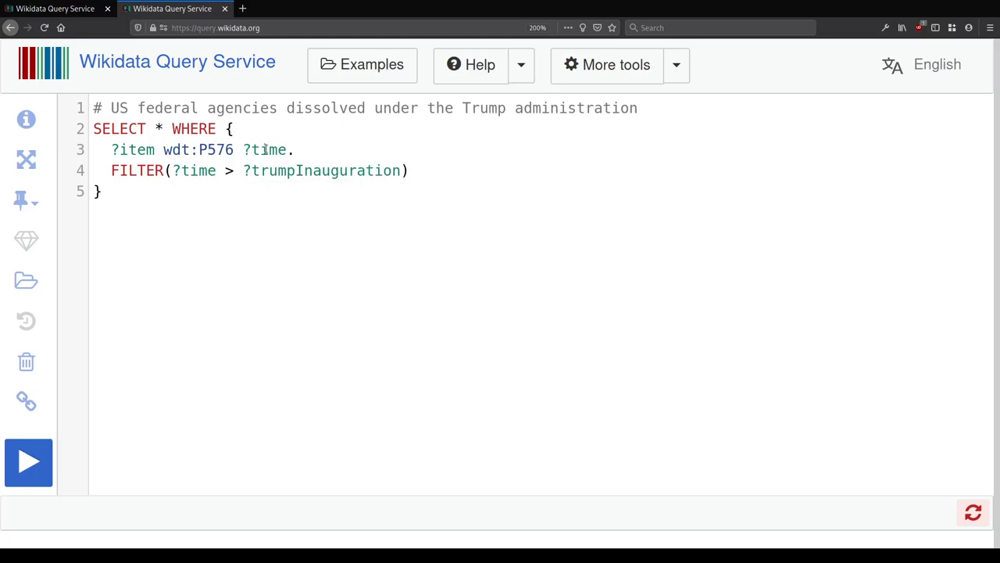
# Step: Insert a line above the ?item pattern with Donald Trump's item, wd:Q22686, as the subject
pyautogui.click(308, 152)
pyautogui.press('Up')
pyautogui.press('Return')
pyautogui.write('wd:donald trump')
pyautogui.hotkey('ctrl', 'space')
pyautogui.press('Return')
pyautogui.write('wdt:d')
pyautogui.press('BackSpace')
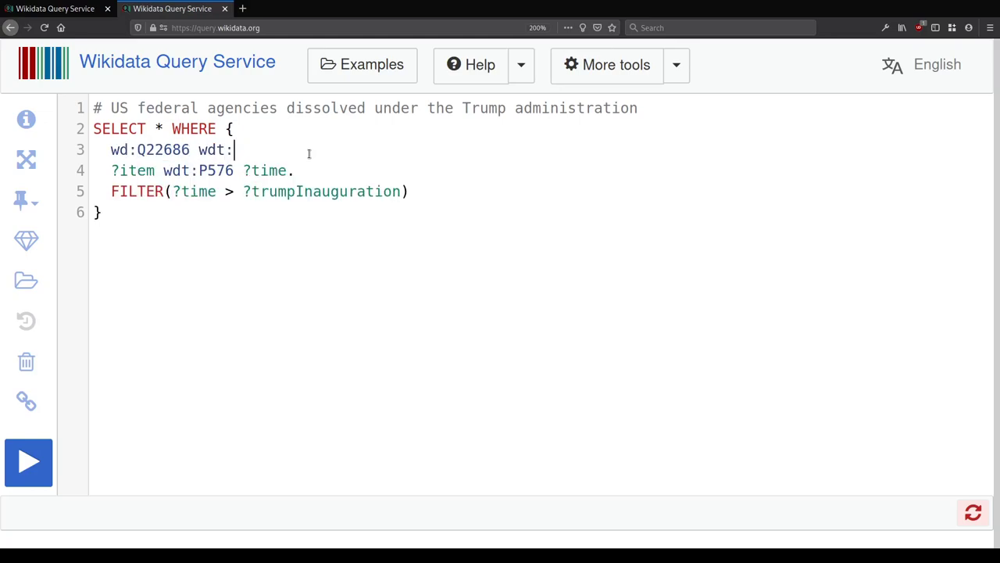
pyautogui.press('BackSpace')
pyautogui.press('BackSpace')
pyautogui.press('BackSpace')
pyautogui.press('BackSpace')
# Step: Follow wd:Q22686 with the position held statement p:P39 and an opening square bracket
pyautogui.write('p:positin')
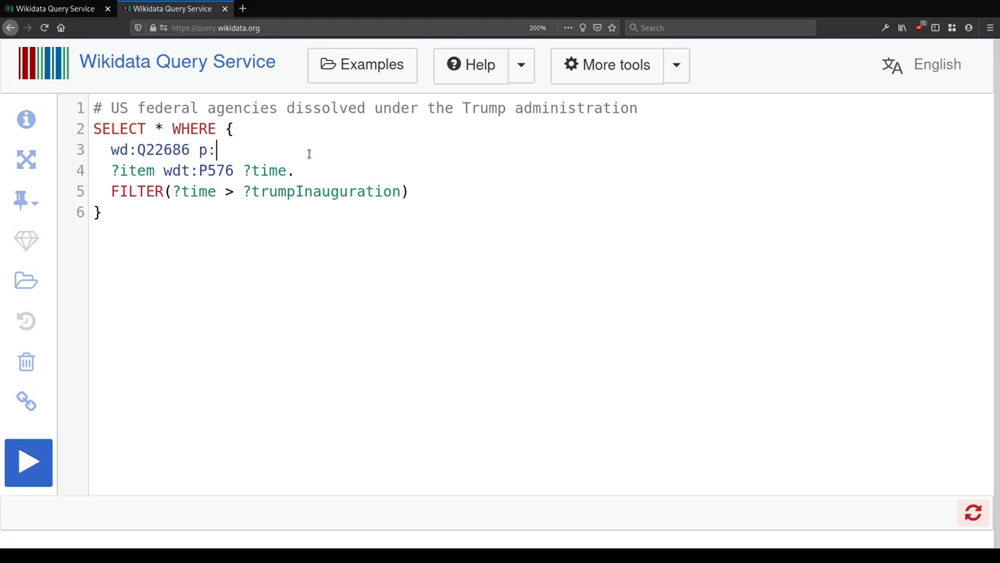
pyautogui.press('BackSpace')
pyautogui.write('on he')
pyautogui.press('Return')
pyautogui.write('[')
# Step: Add the line ps:P39 wd:Q11696; in the bracket for President of the United States, and start an indented line below
pyautogui.press('Return')
pyautogui.write('po')
pyautogui.press('BackSpace')
pyautogui.write('s:P39')
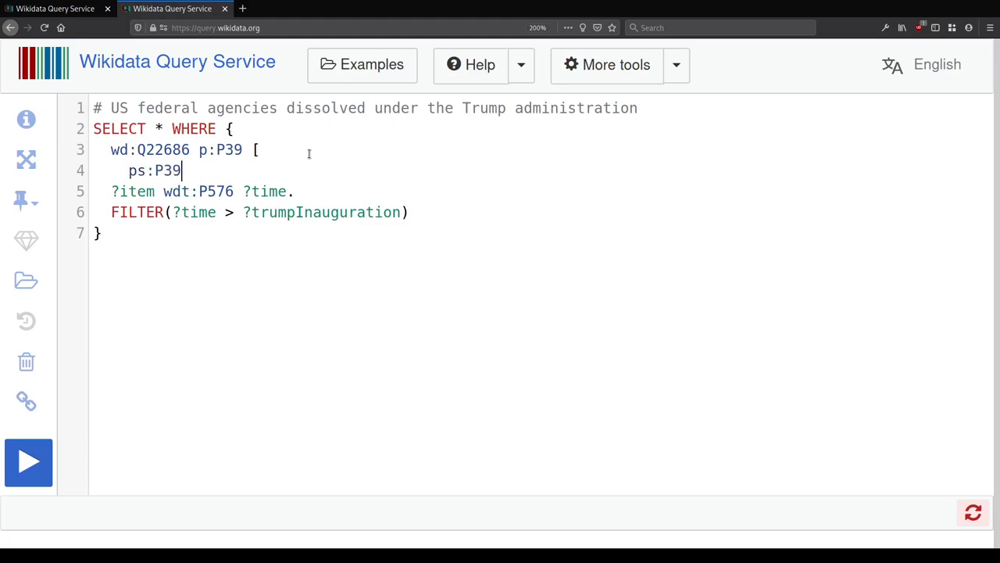
pyautogui.write(' wd:potus')
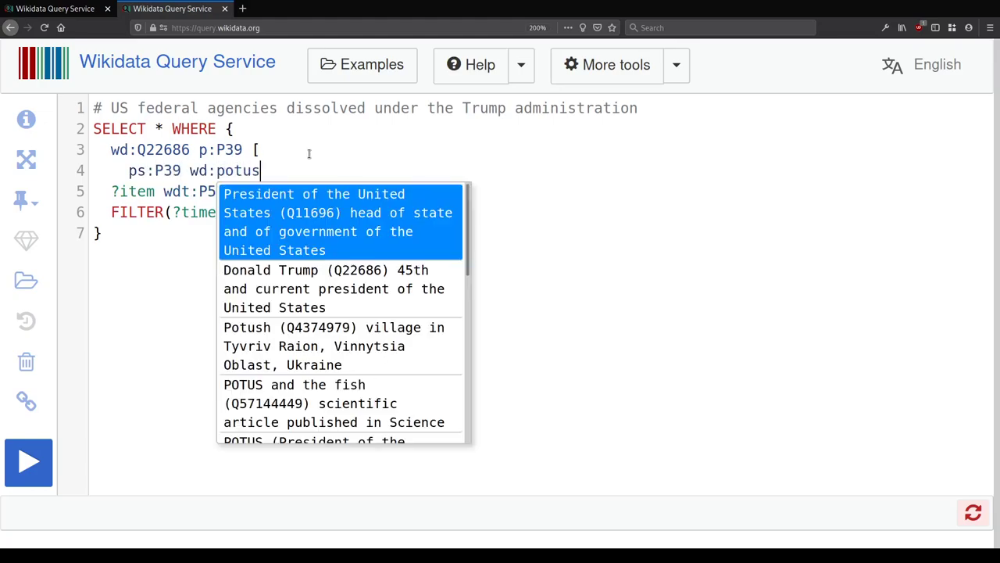
pyautogui.press('Return')
pyautogui.write(';')
pyautogui.press('Return')
pyautogui.press('BackSpace')
pyautogui.press('BackSpace')
pyautogui.press('BackSpace')
pyautogui.press('BackSpace')
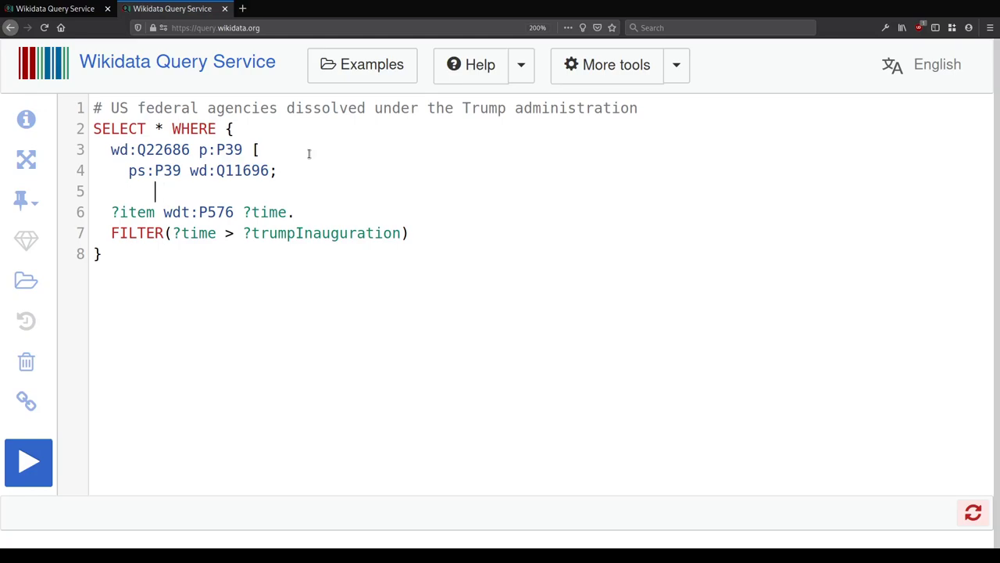
# Step: Add the start time qualifier pq:P580 ?trumpPresidencyStart and close the statement block with ]
pyautogui.write('pq:start ti')
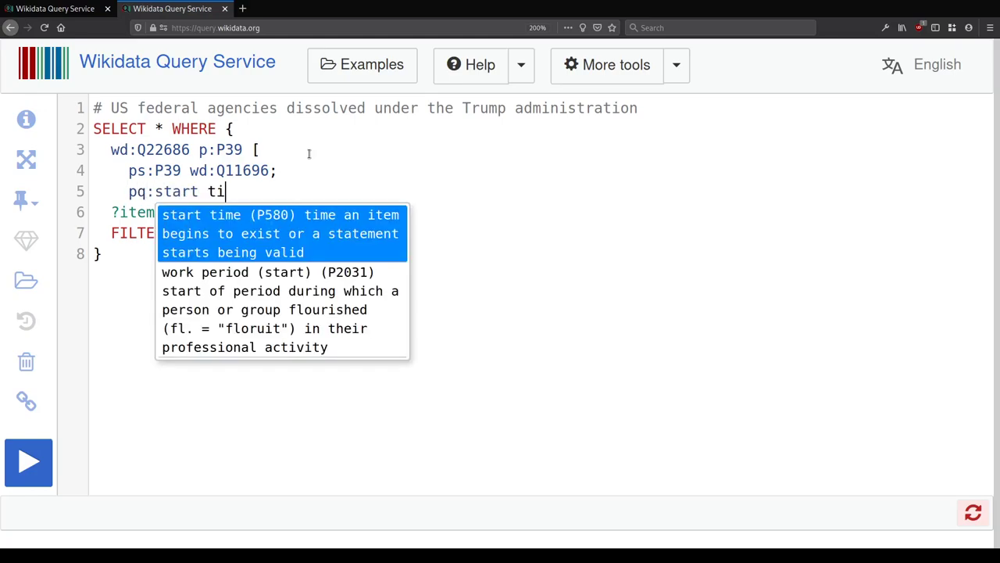
pyautogui.press('Return')
pyautogui.write('?trump')
pyautogui.press('Escape')
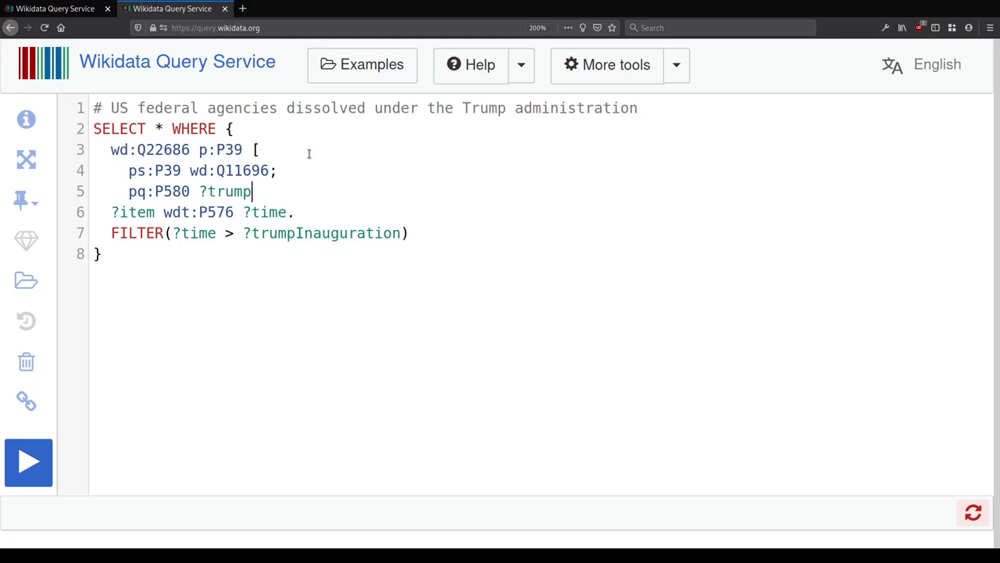
pyautogui.write('PresidencyStart')
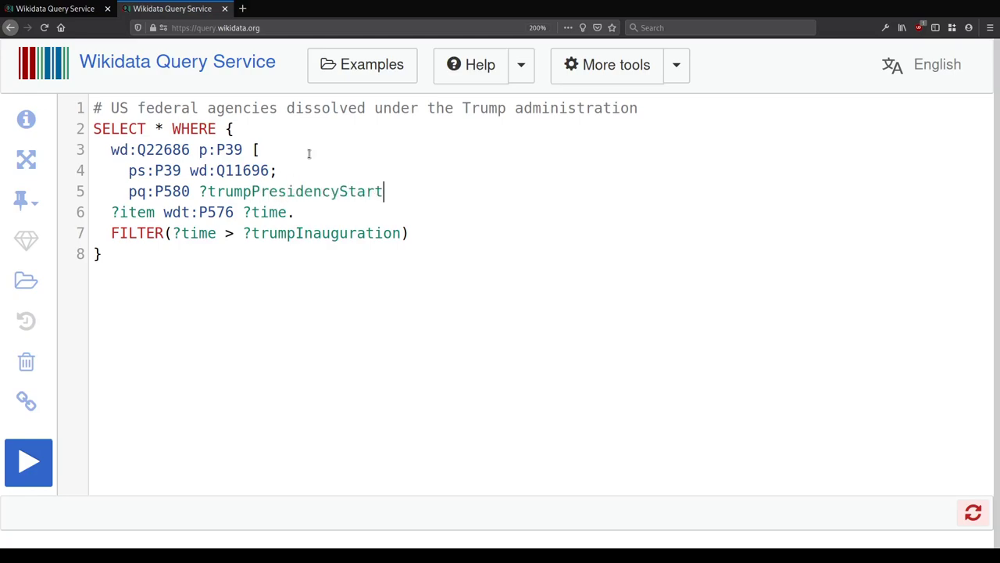
pyautogui.press('Return')
pyautogui.write('].')
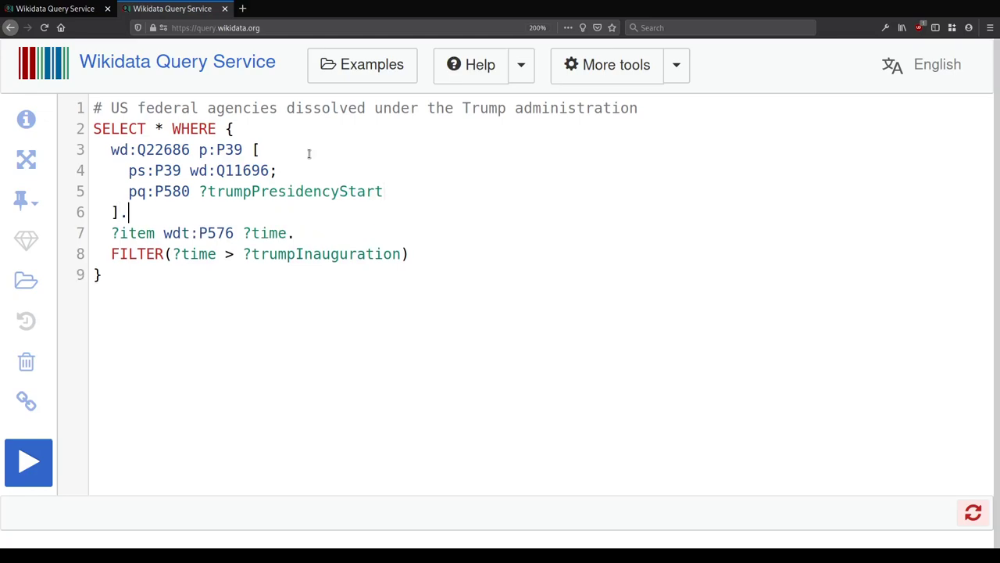
# Step: Replace ?trumpInauguration in the FILTER with the ?trumpPresidencyStart variable
pyautogui.doubleClick(209, 191)
pyautogui.hotkey('ctrl', 'c')
pyautogui.doubleClick(300, 255)
pyautogui.hotkey('ctrl', 'v')
# Step: Add LIMIT 50 after the WHERE block and run the query
pyautogui.press('Down')
pyautogui.press('Return')
pyautogui.write('LIMIT 50')
pyautogui.hotkey('ctrl', 'Return')
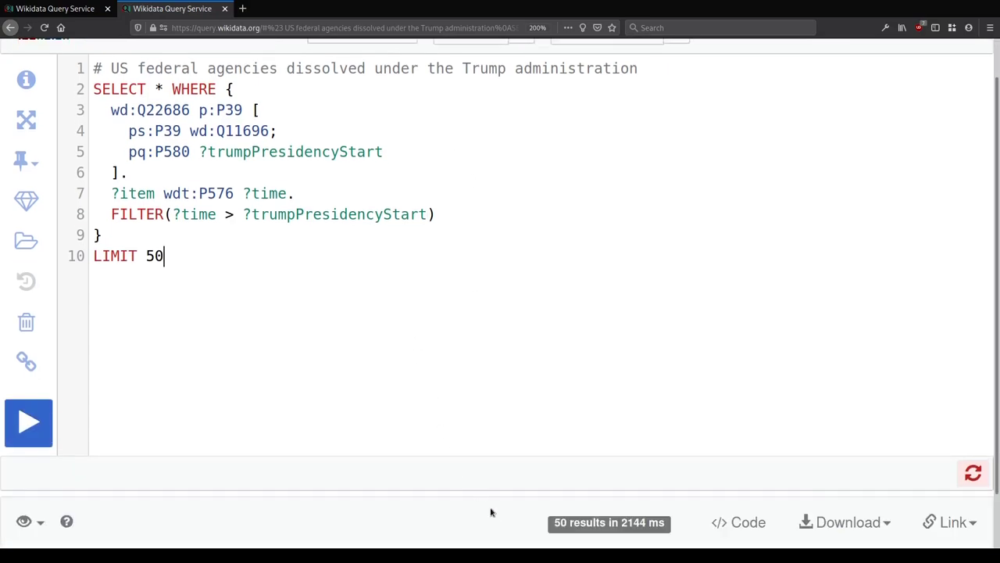
# Step: Review the query results and examine the first result's item page, wd:Q18150101, in a separate tab
pyautogui.scroll(-5, 460, 373)
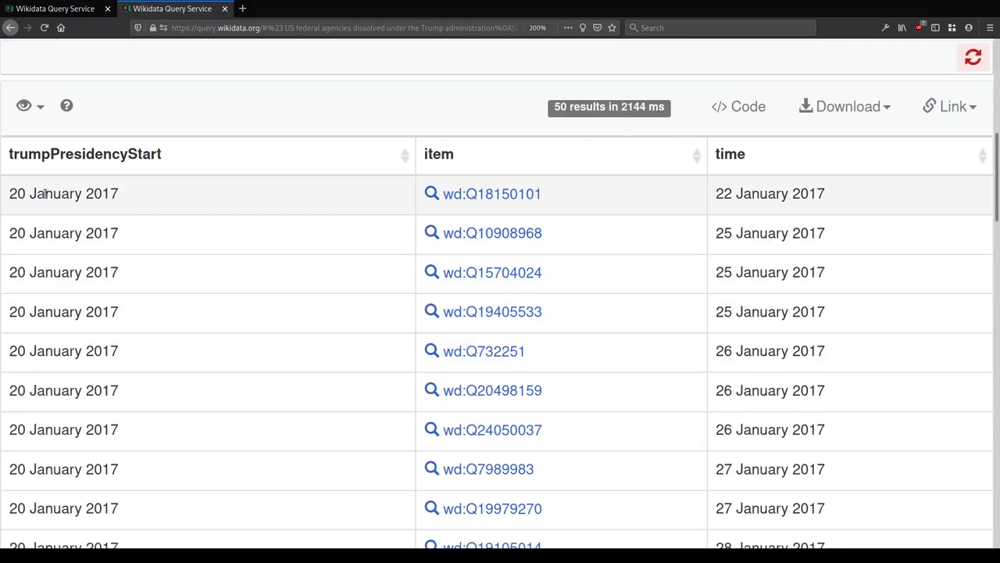
pyautogui.middleClick(518, 195)
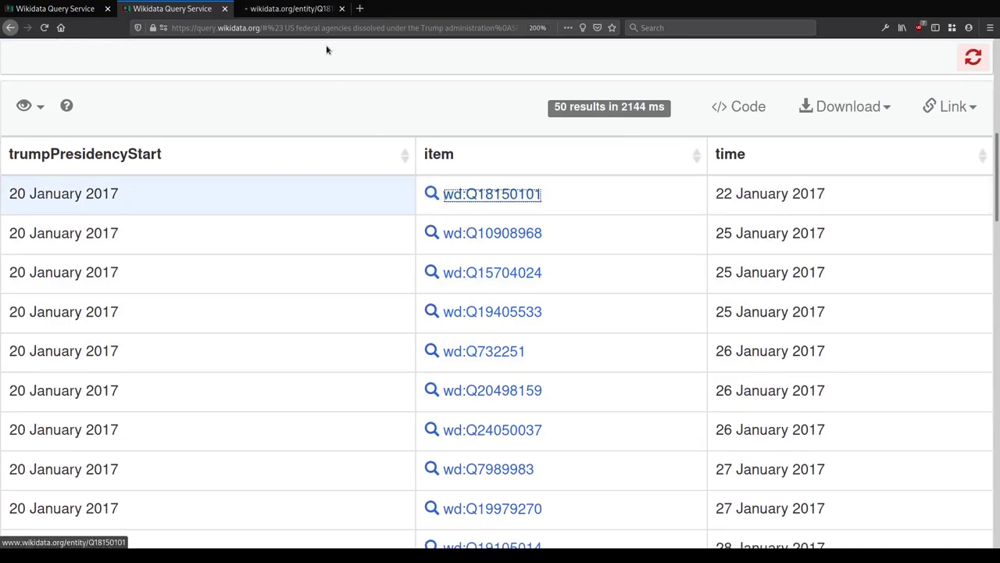
pyautogui.click(296, 9)
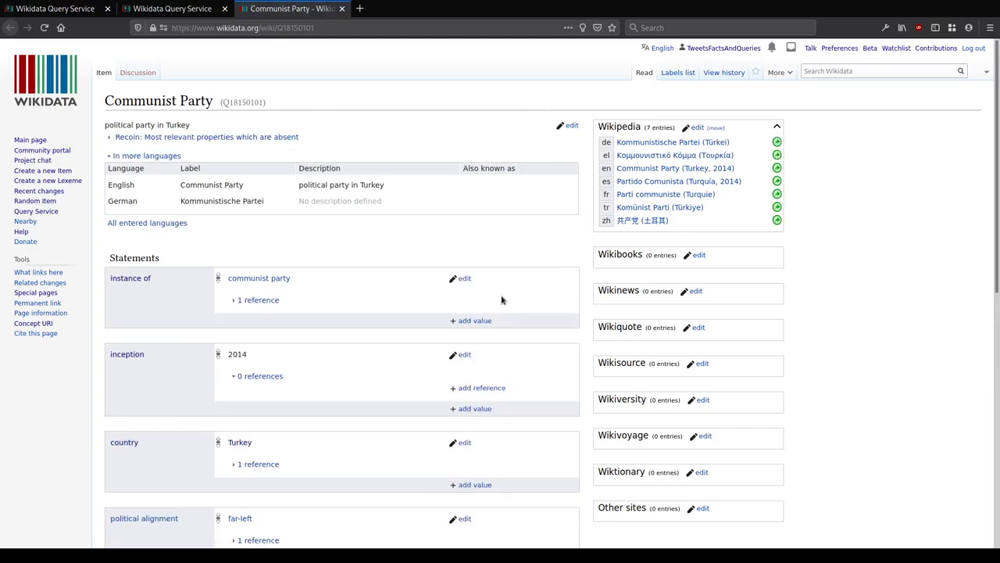
pyautogui.hotkey('ctrl', 'pageup')
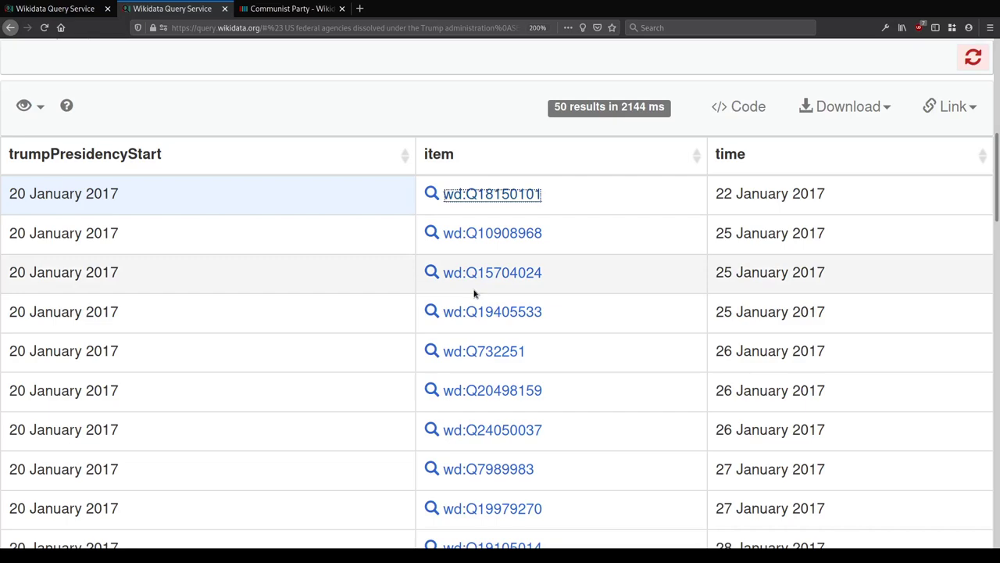
pyautogui.hotkey('ctrl', 'pagedown')
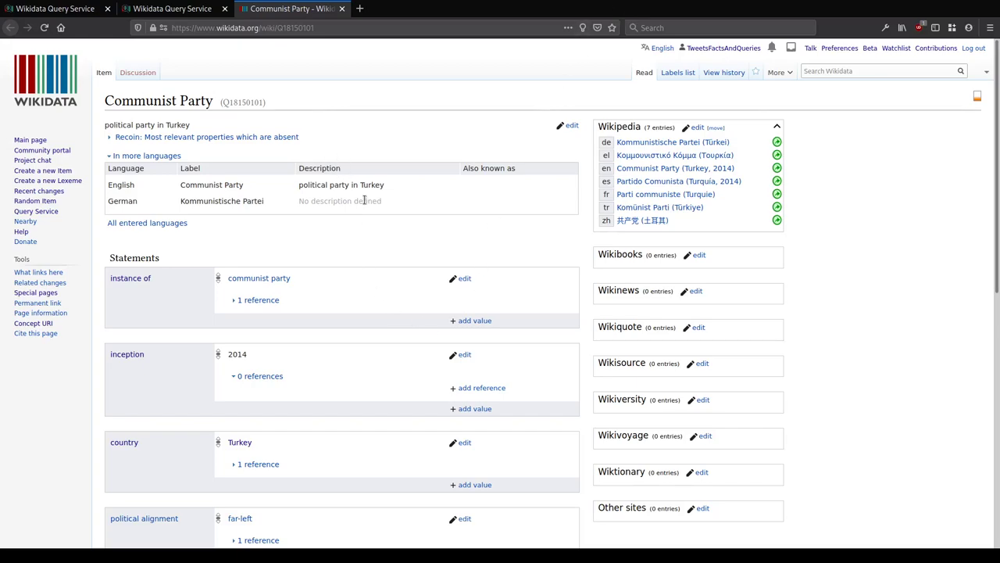
# Step: Compare the first result's time with the Communist Party item's dissolved, abolished or demolished statement and its reference, and close the item page
pyautogui.hotkey('ctrl', 'pageup')
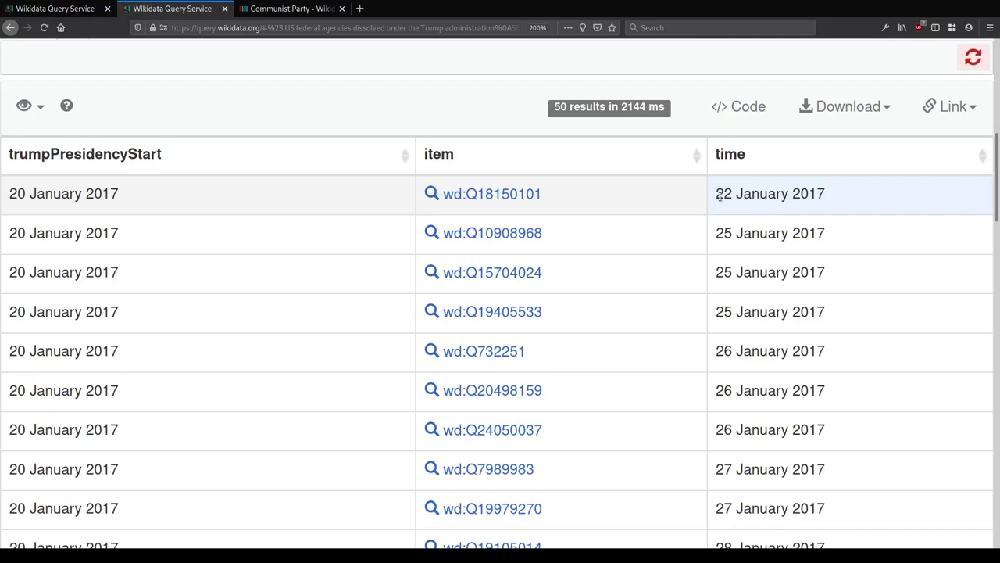
pyautogui.hotkey('ctrl', 'pagedown')
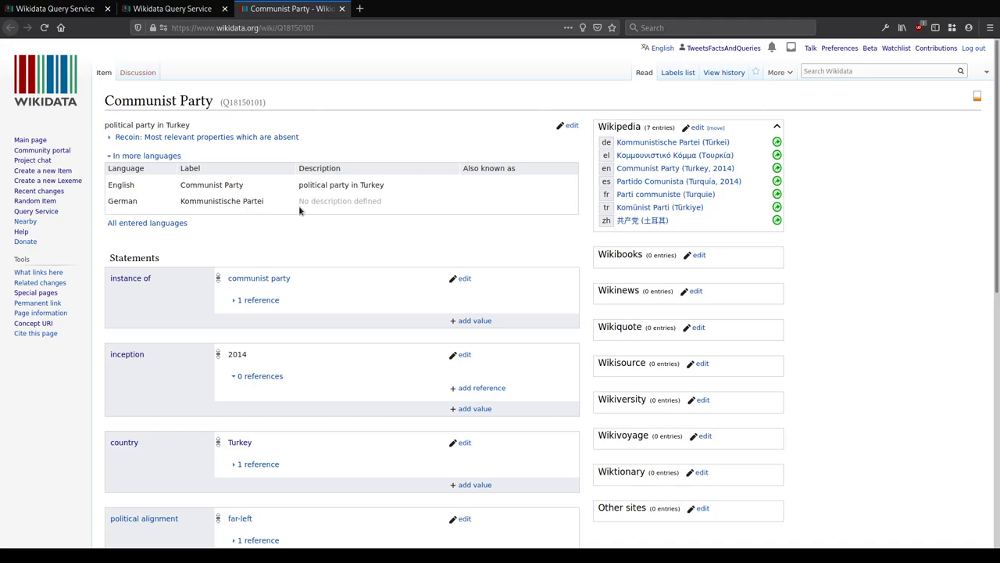
pyautogui.scroll(-10, 299, 209)
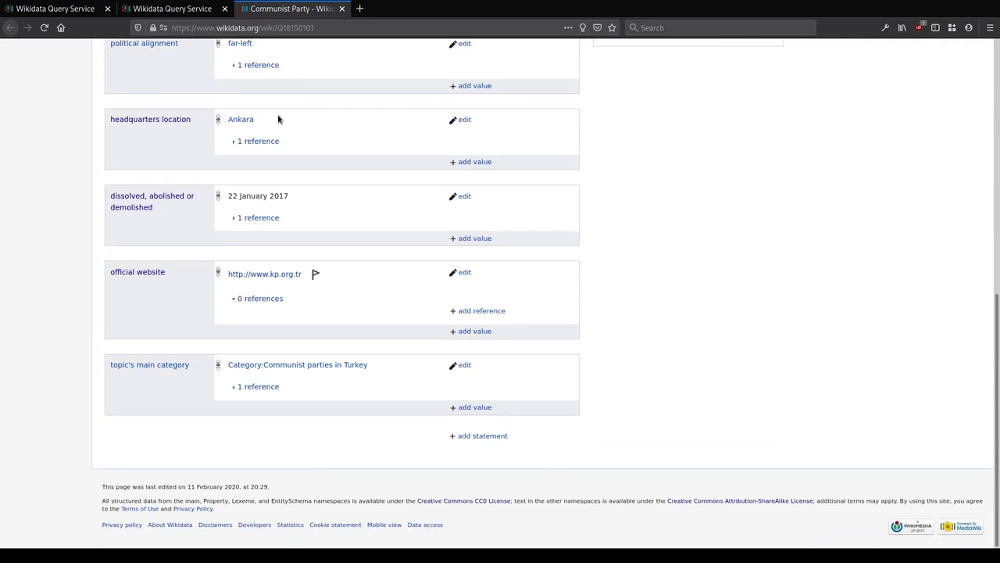
pyautogui.click(258, 218)
pyautogui.scroll(-2, 262, 219)
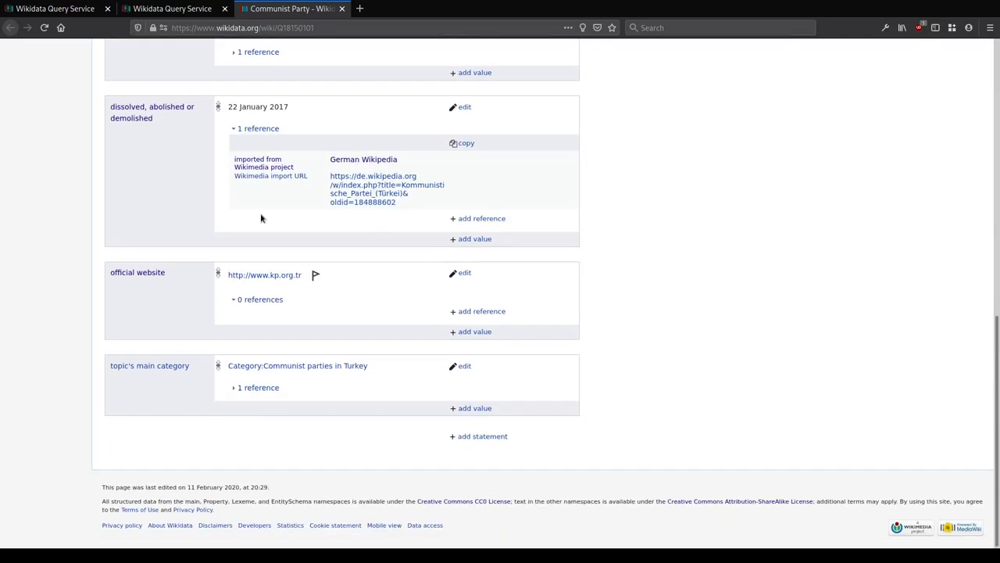
pyautogui.middleClick(272, 9)
# Step: Extend the ?item triple with the country condition wdt:P17 wd:Q30 and run the query
pyautogui.scroll(10, 391, 172)
pyautogui.click(323, 231)
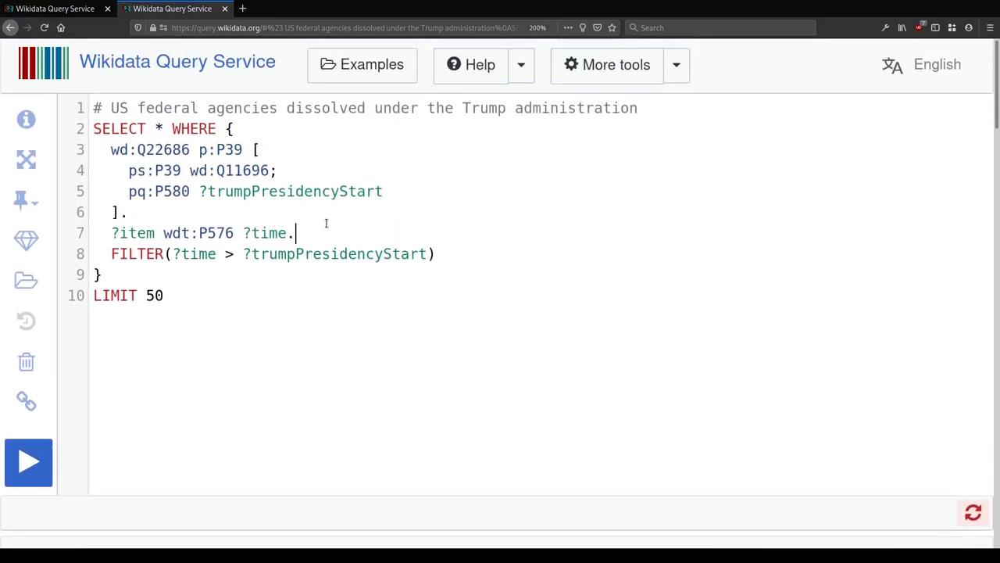
pyautogui.press('BackSpace')
pyautogui.write(';')
pyautogui.press('Return')
pyautogui.write('wdt:p1')
pyautogui.press('BackSpace')
pyautogui.press('BackSpace')
pyautogui.write('P17 wd:')
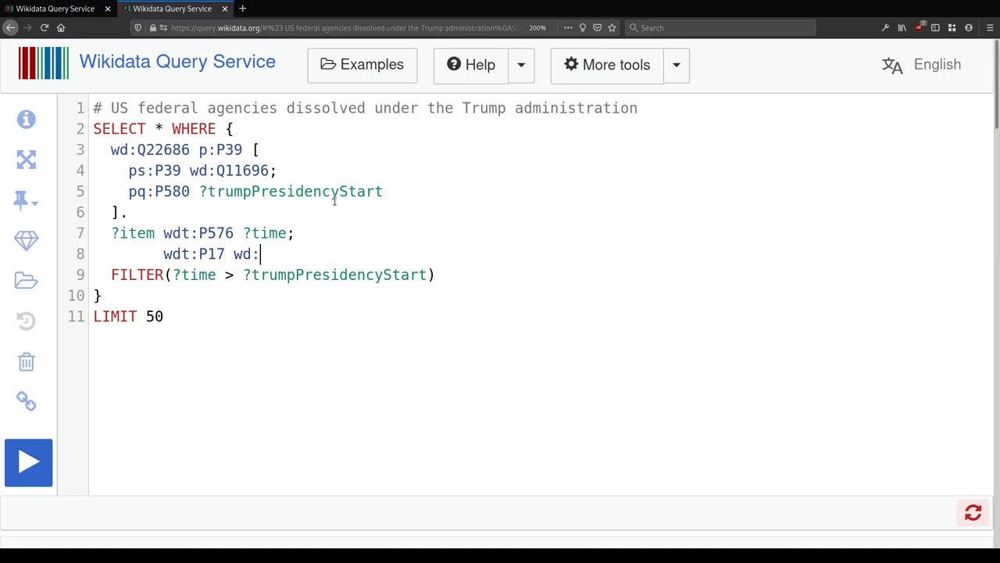
pyautogui.write('ed st')
pyautogui.press('Return')
pyautogui.hotkey('ctrl', 'Return')
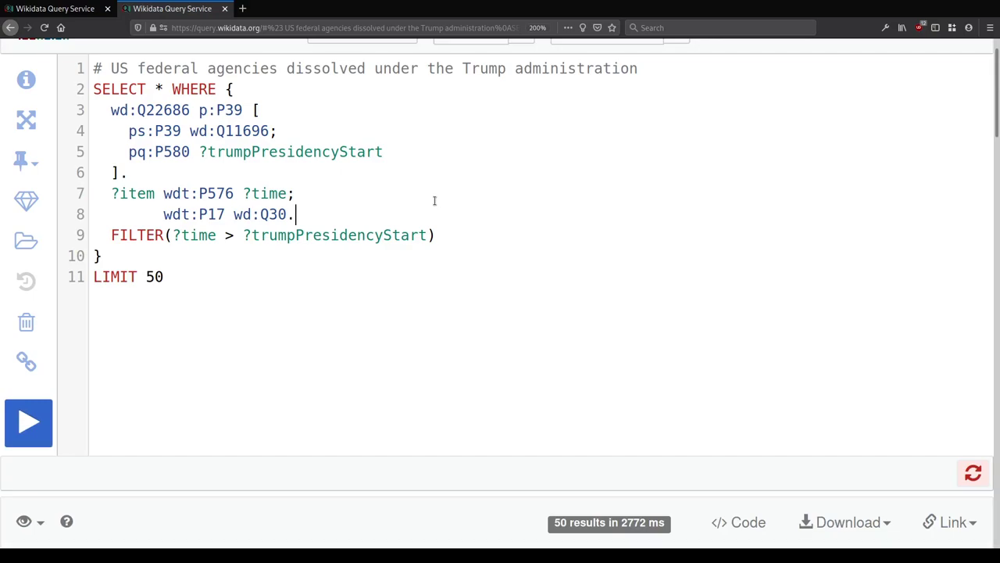
# Step: Look through the results of the country-restricted query, checking the items and their dissolution dates against the result limit
pyautogui.scroll(-10, 434, 203)
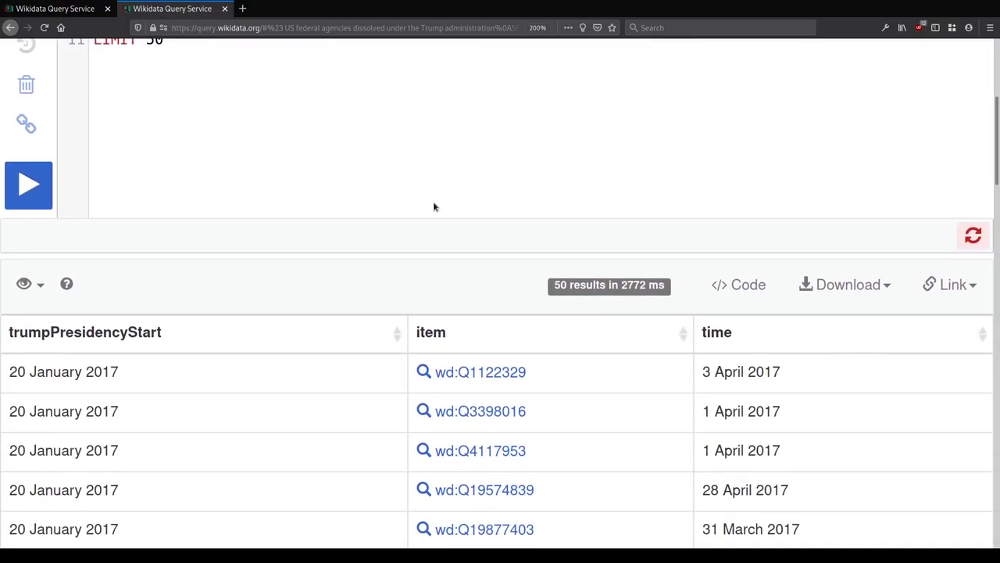
pyautogui.scroll(3, 430, 217)
pyautogui.scroll(-2, 434, 218)
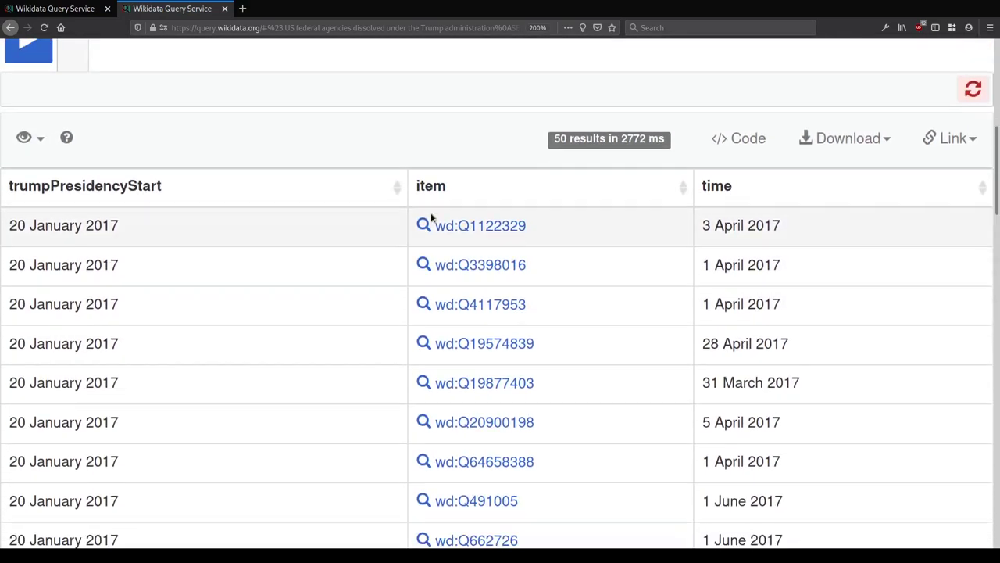
pyautogui.scroll(-15, 527, 190)
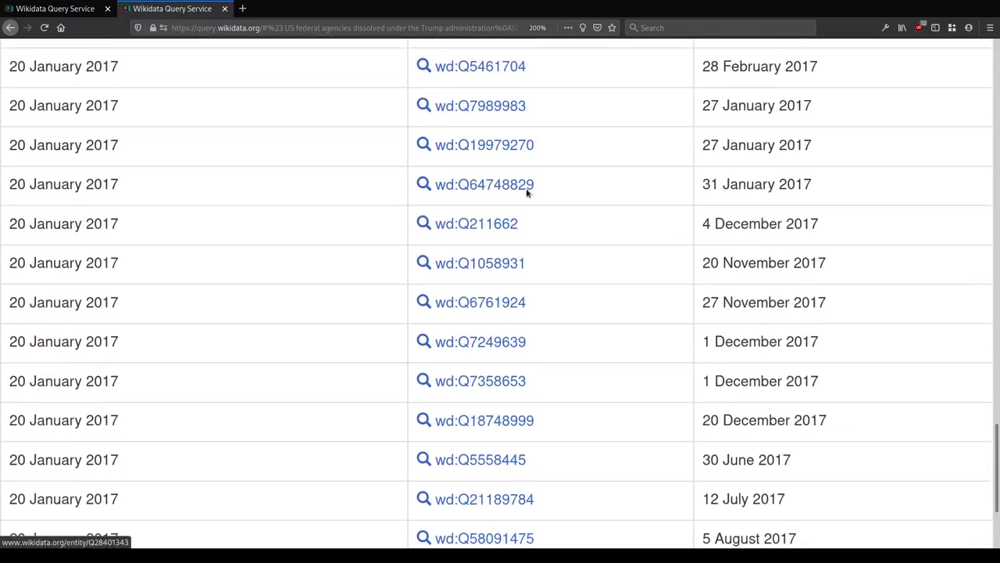
pyautogui.scroll(15, 648, 469)
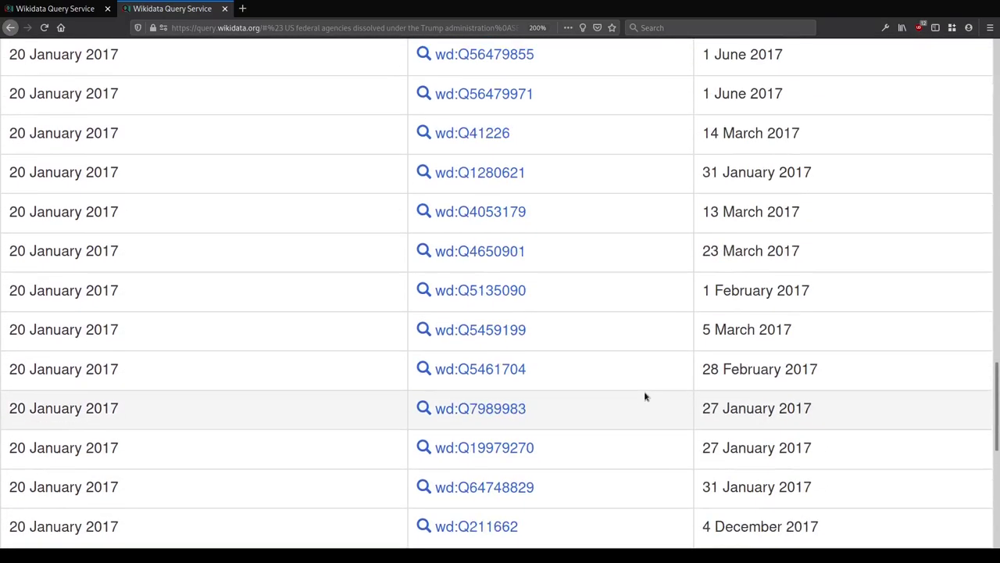
pyautogui.scroll(3, 666, 414)
pyautogui.scroll(-4, 704, 383)
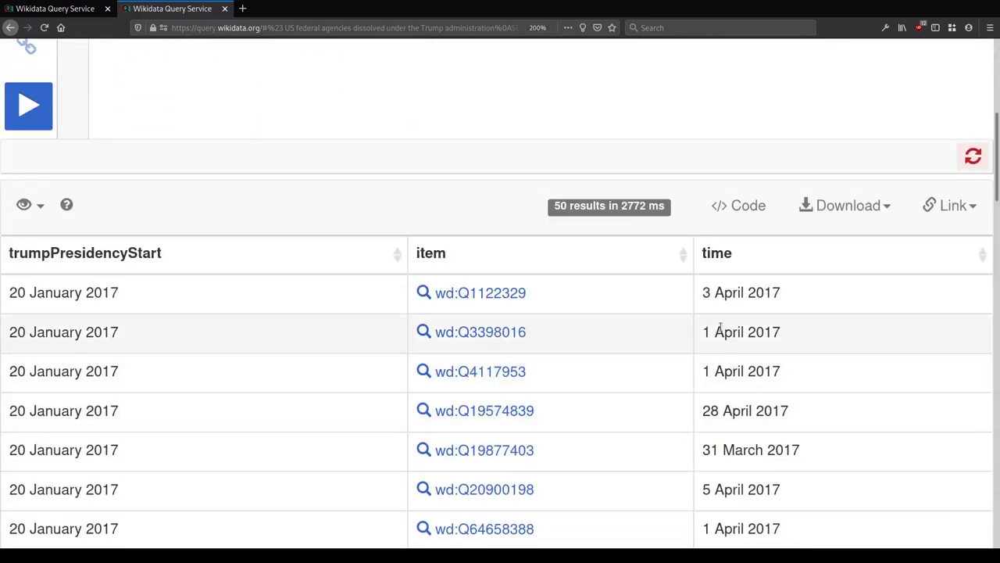
pyautogui.scroll(1, 731, 312)
pyautogui.scroll(5, 737, 302)
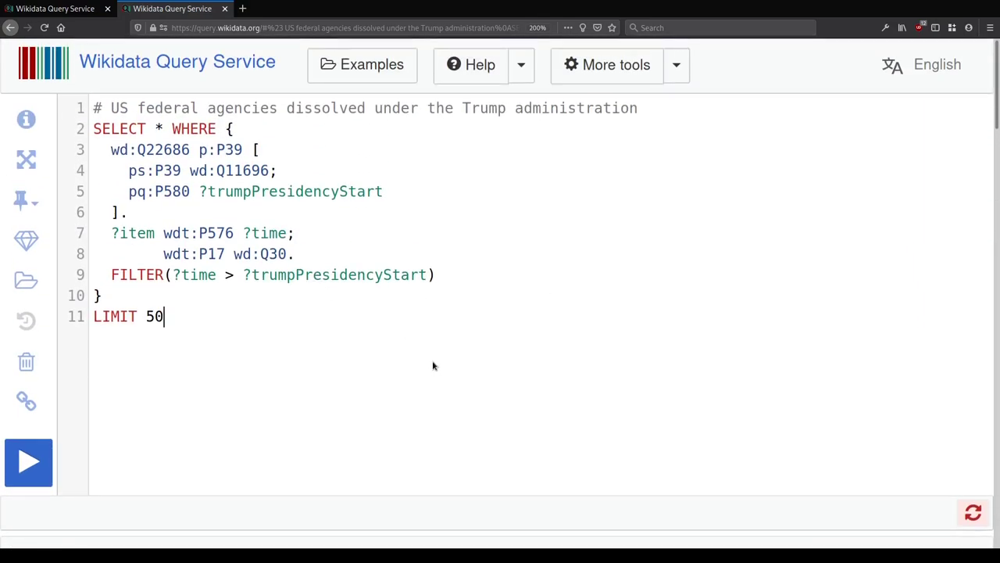
pyautogui.scroll(-5, 434, 366)
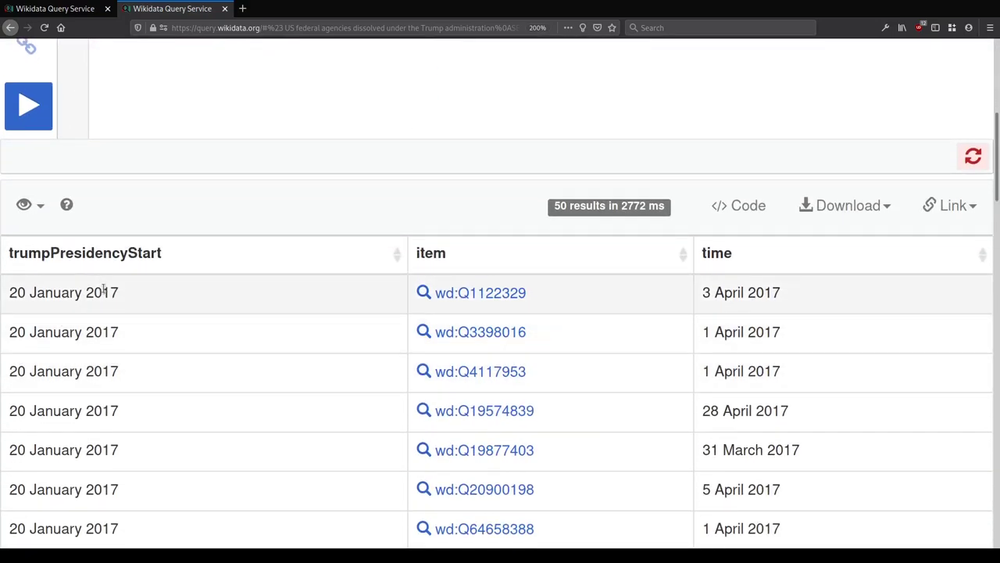
# Step: Raise the query's LIMIT to 400 and run it again
pyautogui.scroll(5, 103, 292)
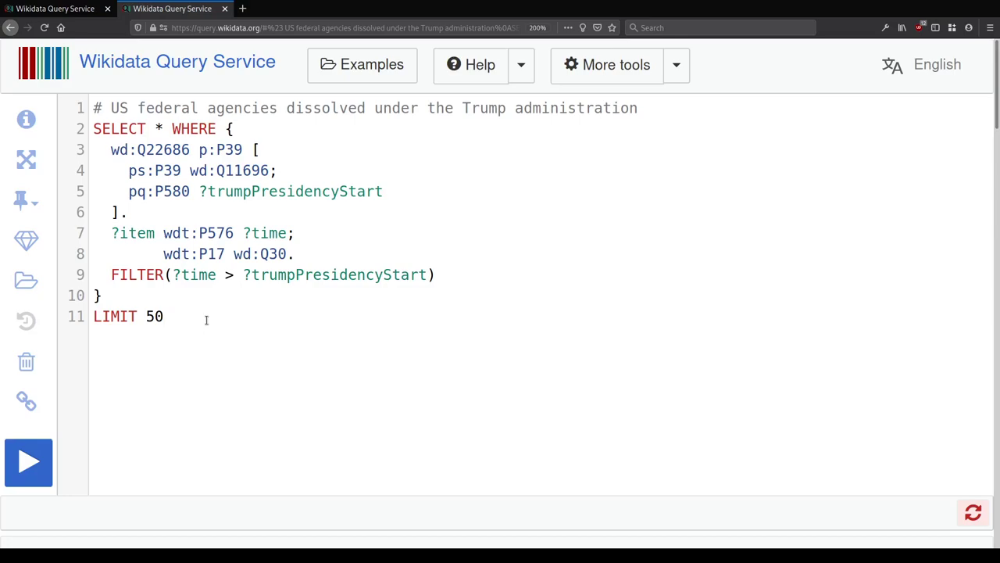
pyautogui.write('400')
pyautogui.hotkey('ctrl', 'Return')
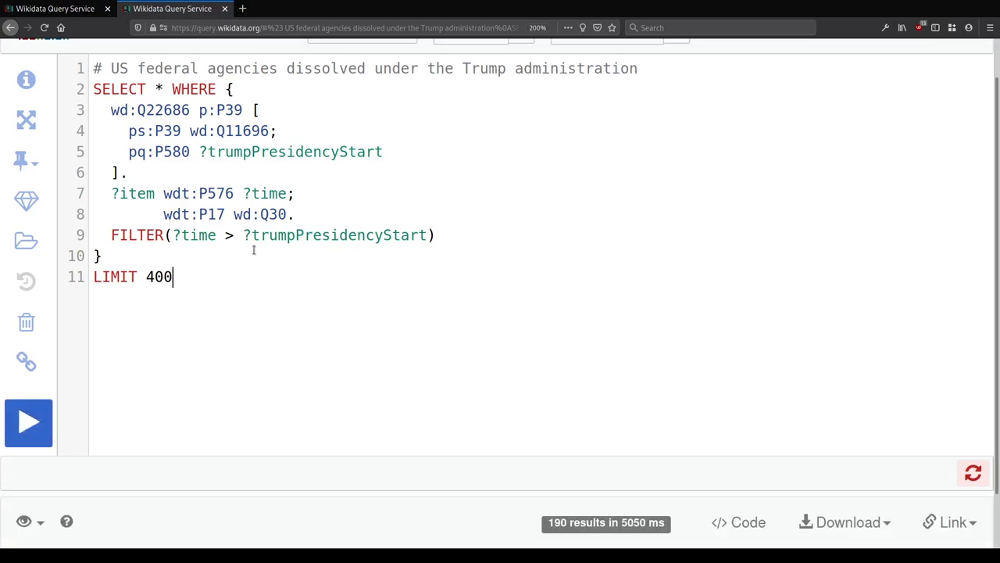
# Step: Review the full result list, examine the statements of item wd:Q1519128 in a separate tab, and close that page
pyautogui.scroll(-4, 253, 249)
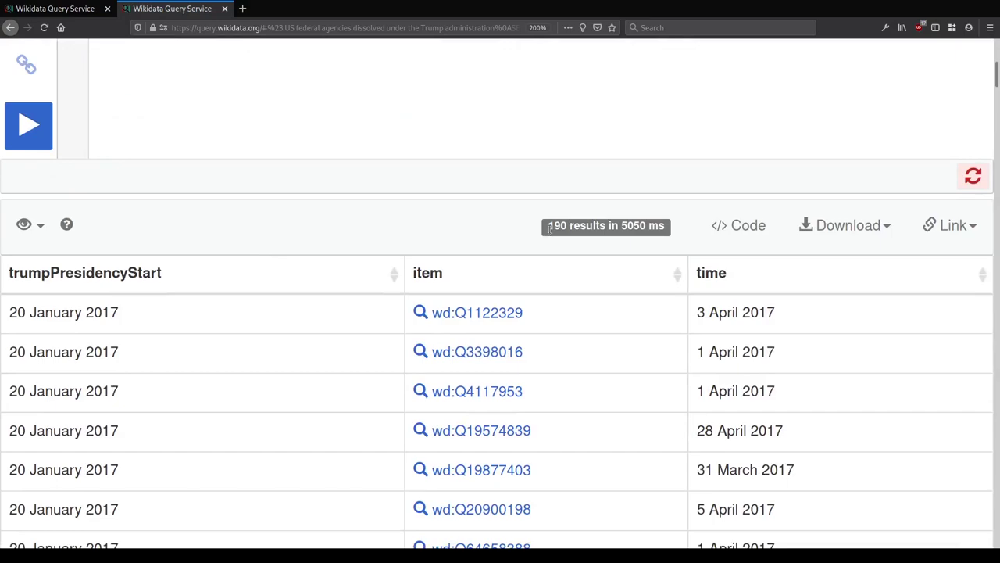
pyautogui.scroll(-15, 253, 241)
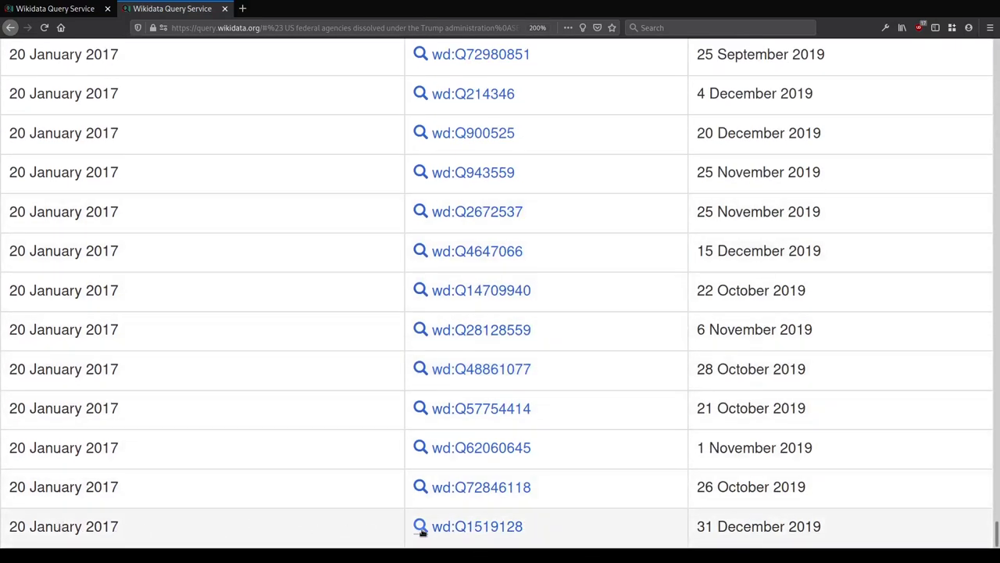
pyautogui.click(478, 527)
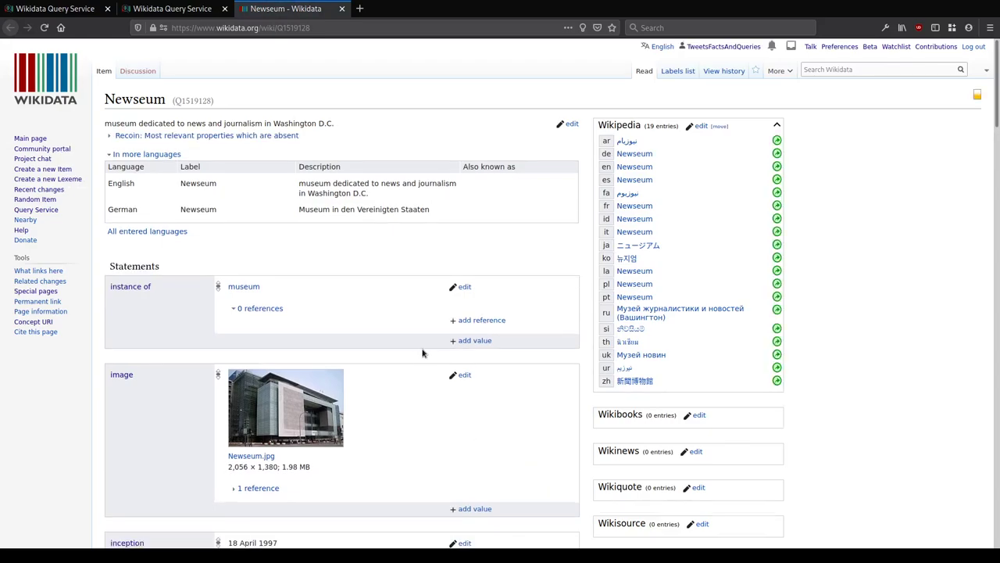
pyautogui.scroll(-10, 423, 352)
pyautogui.scroll(-10, 423, 354)
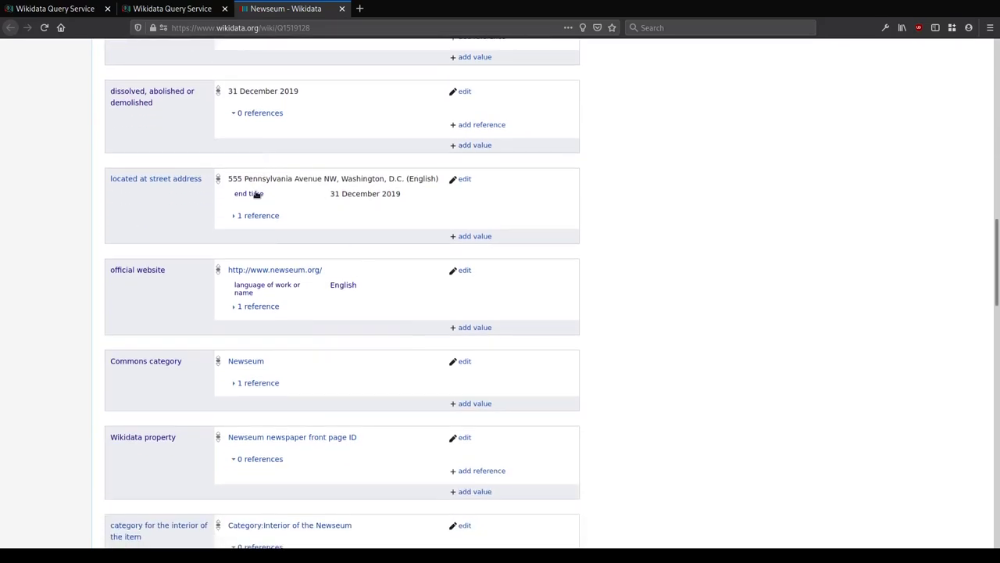
pyautogui.scroll(-8, 260, 191)
pyautogui.press('Home')
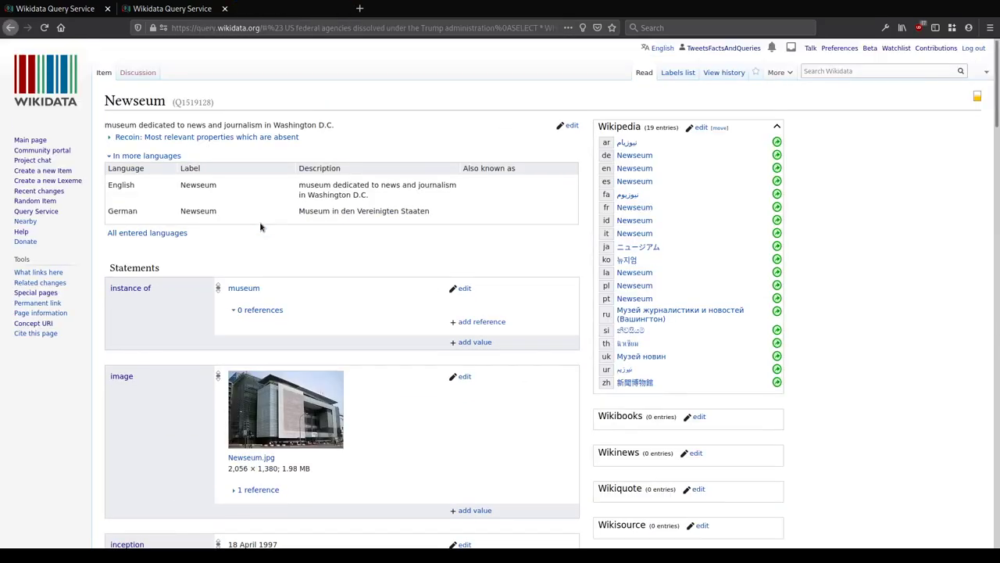
pyautogui.hotkey('ctrl', 'w')
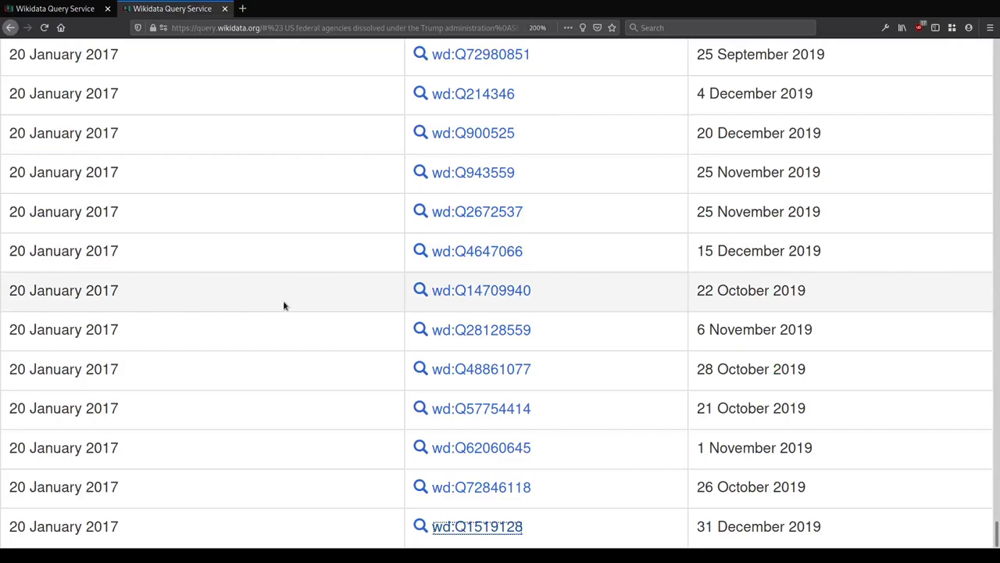
# Step: Insert the SERVICE wikibase:label block with language "[AUTO_LANGUAGE],en" below the FILTER line
pyautogui.scroll(10, 284, 303)
pyautogui.scroll(20, 286, 296)
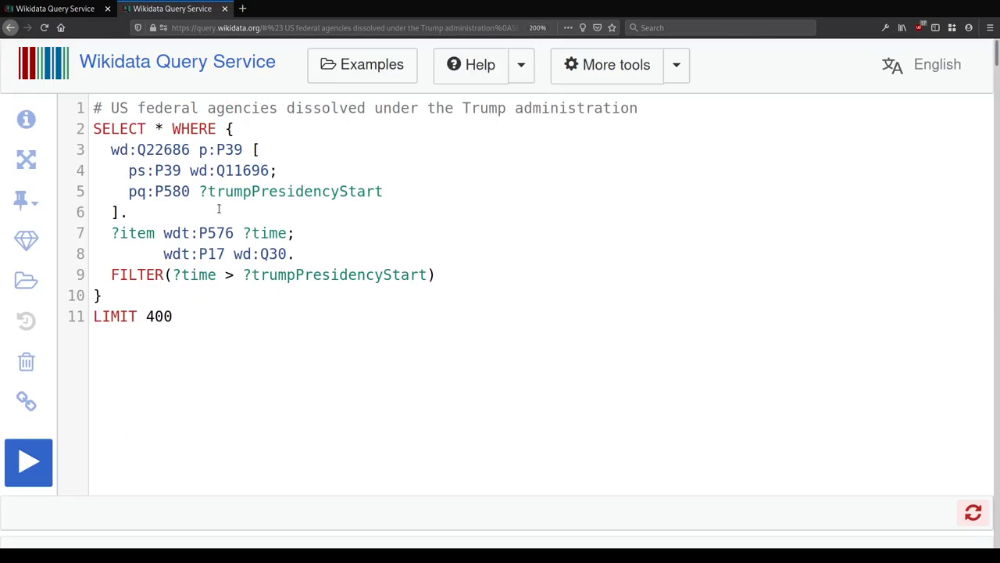
pyautogui.scroll(-5, 320, 250)
pyautogui.scroll(5, 316, 273)
pyautogui.click(535, 274)
pyautogui.press('Return')
pyautogui.write('SERV')
pyautogui.hotkey('ctrl', 'space')
pyautogui.press('Return')
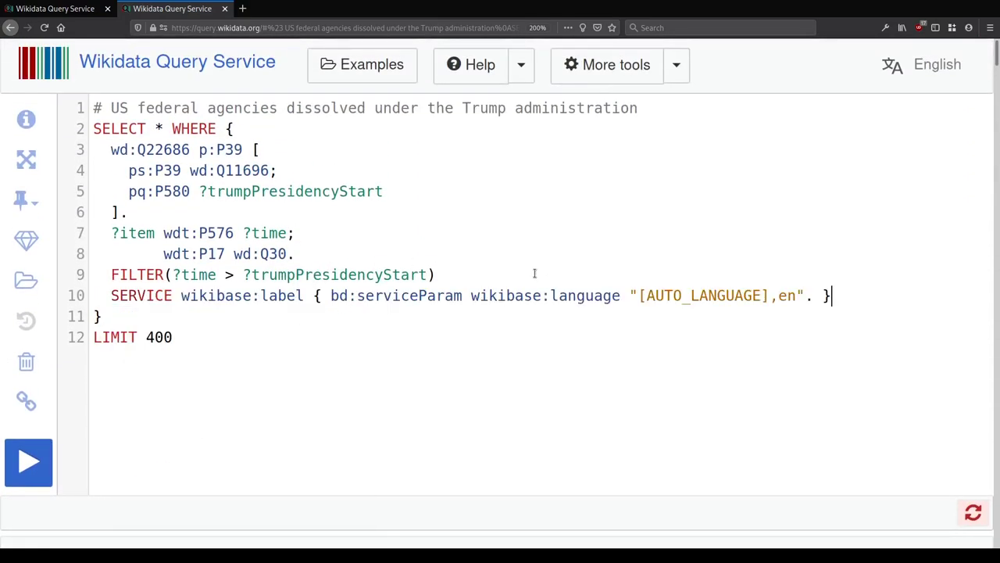
# Step: Replace the * in the SELECT clause with ?item ?itemLabel ?time and run the query
pyautogui.click(165, 129)
pyautogui.press('BackSpace')
pyautogui.write('?')
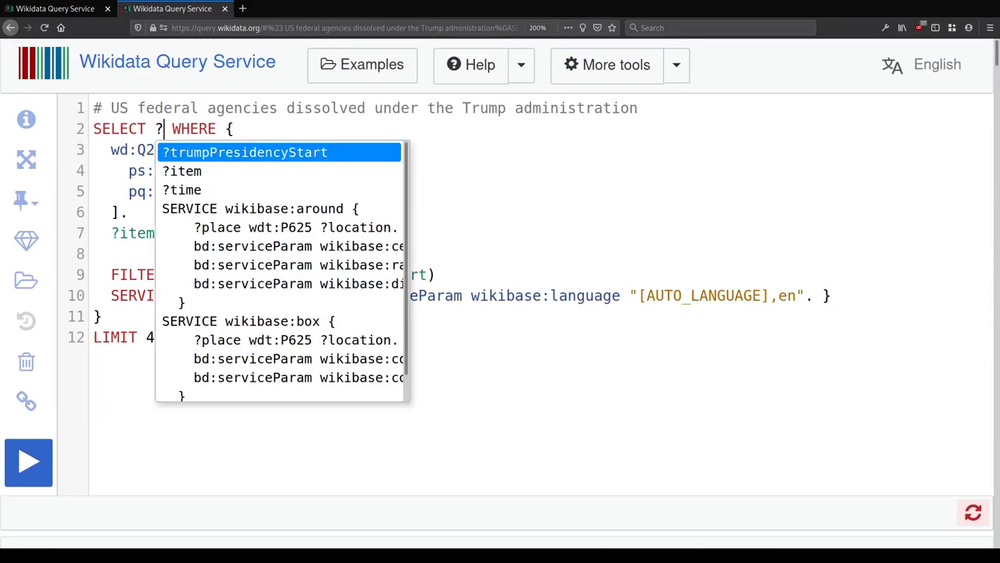
pyautogui.press('Down')
pyautogui.press('Return')
pyautogui.write('?')
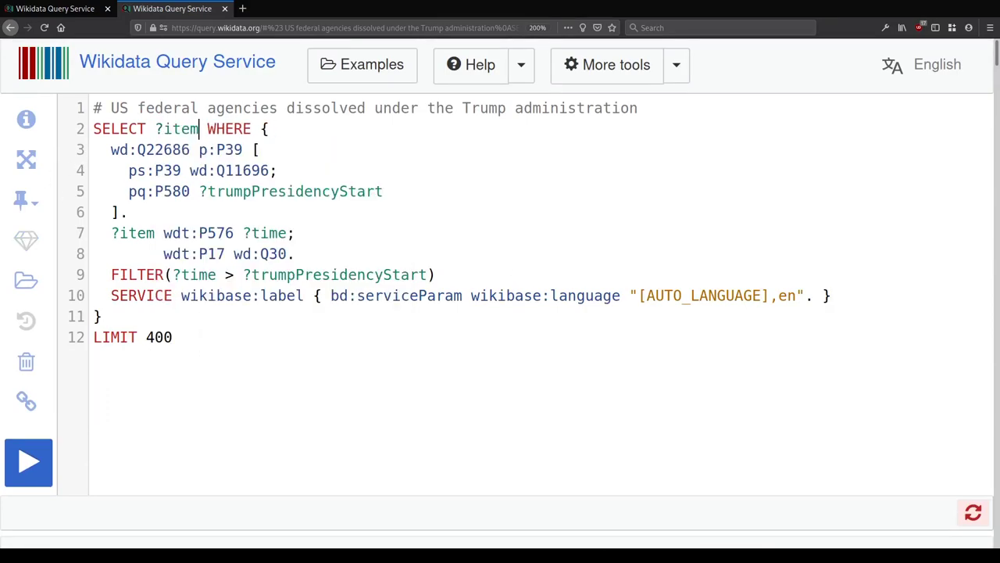
pyautogui.press('Down')
pyautogui.write('itemLitem')
pyautogui.press('BackSpace')
pyautogui.press('BackSpace')
pyautogui.press('BackSpace')
pyautogui.press('BackSpace')
pyautogui.write('abel ?time')
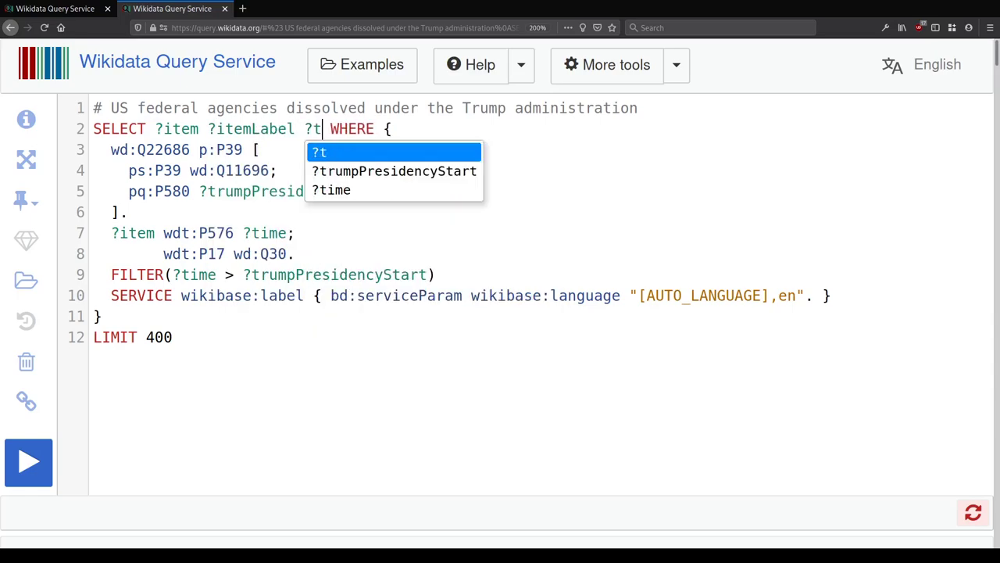
pyautogui.click(93, 108)
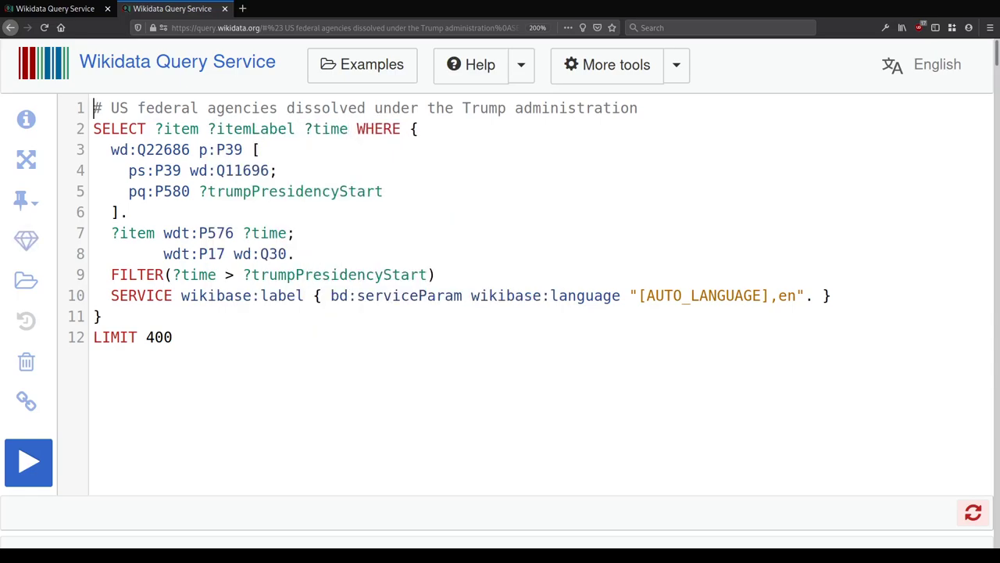
pyautogui.hotkey('ctrl', 'Return')
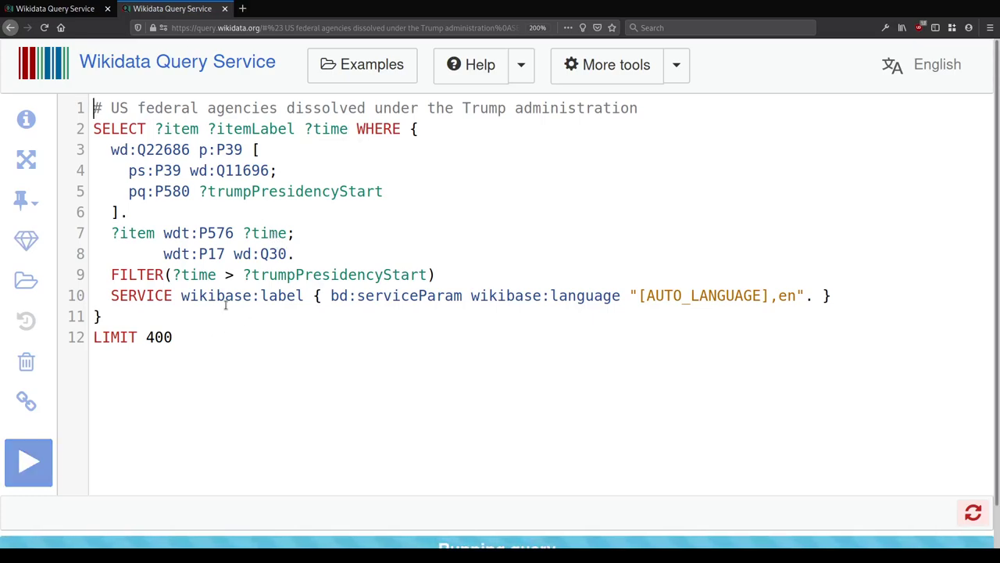
# Step: Open the Virgin Islands National Park item from the results in a separate tab, and its instance-of class in another
pyautogui.moveTo(291, 257)
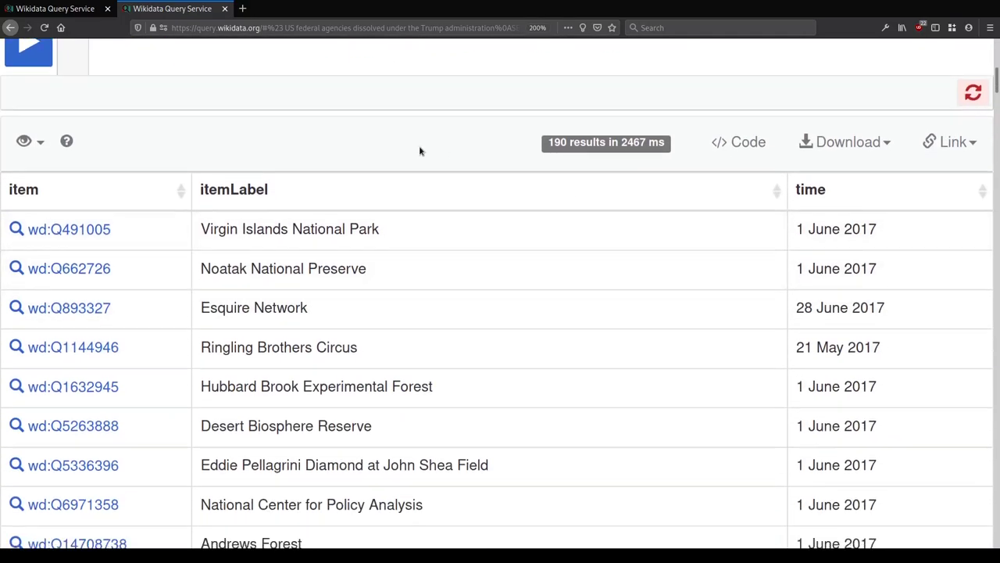
pyautogui.scroll(-3, 419, 148)
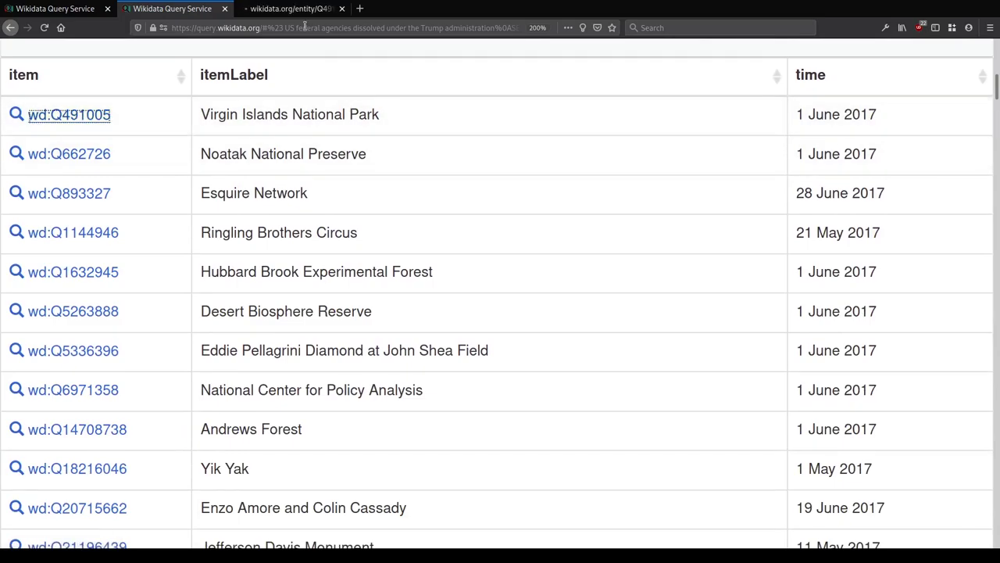
pyautogui.click(299, 11)
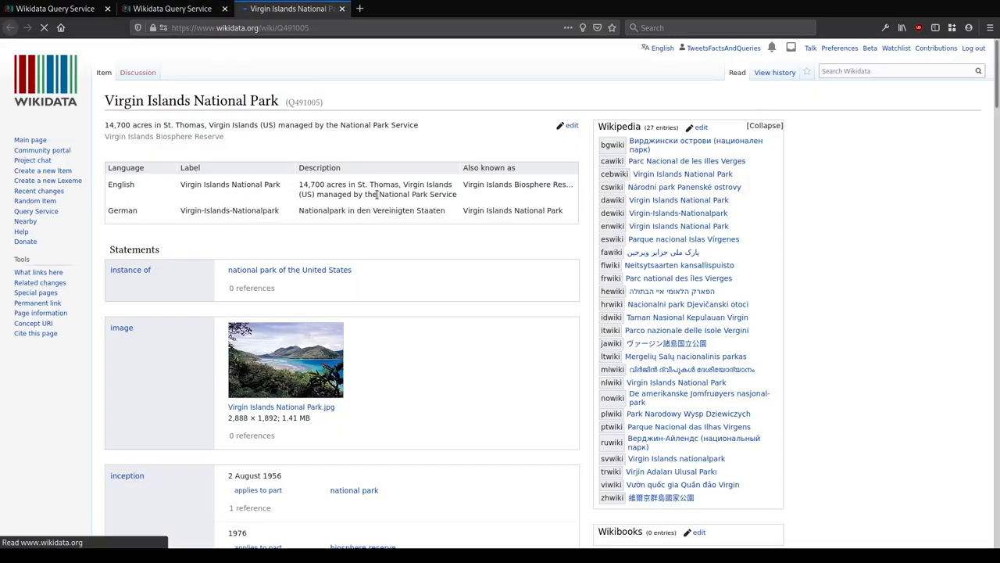
pyautogui.scroll(-5, 379, 199)
pyautogui.scroll(3, 380, 199)
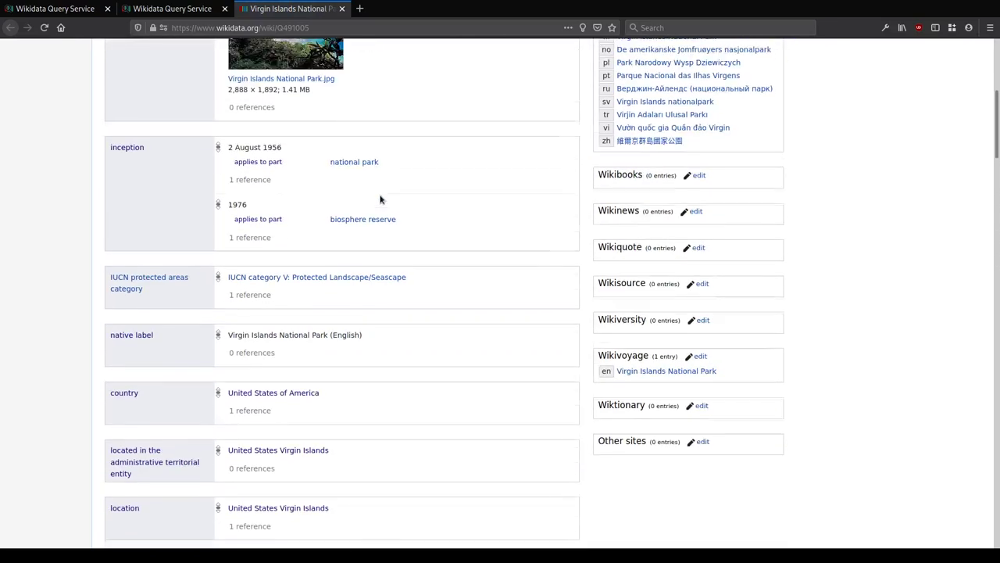
pyautogui.scroll(1, 266, 117)
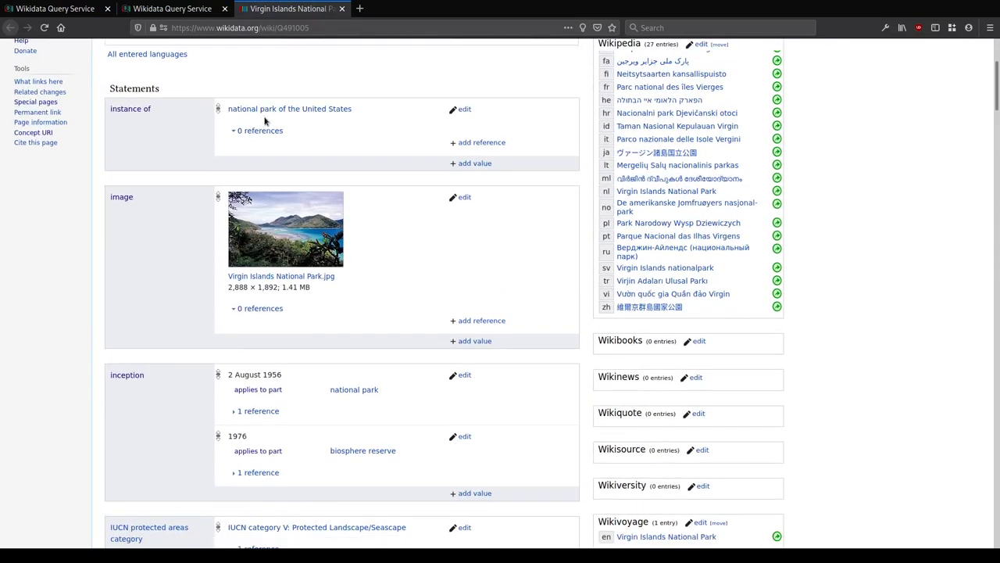
pyautogui.middleClick(263, 109)
# Step: Examine the park's remaining statements and open its operator, National Park Service, in a separate tab
pyautogui.scroll(-5, 237, 174)
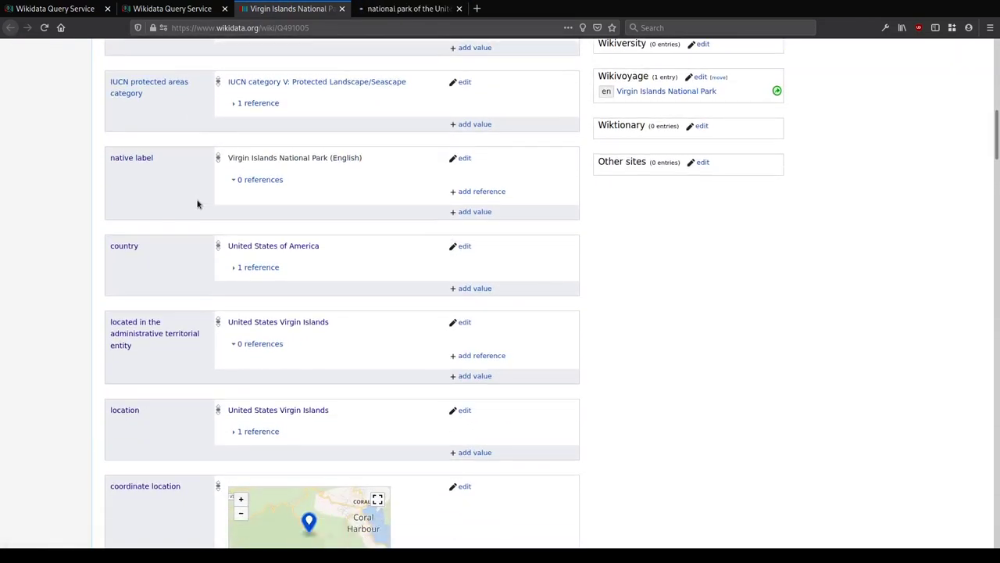
pyautogui.scroll(-5, 209, 121)
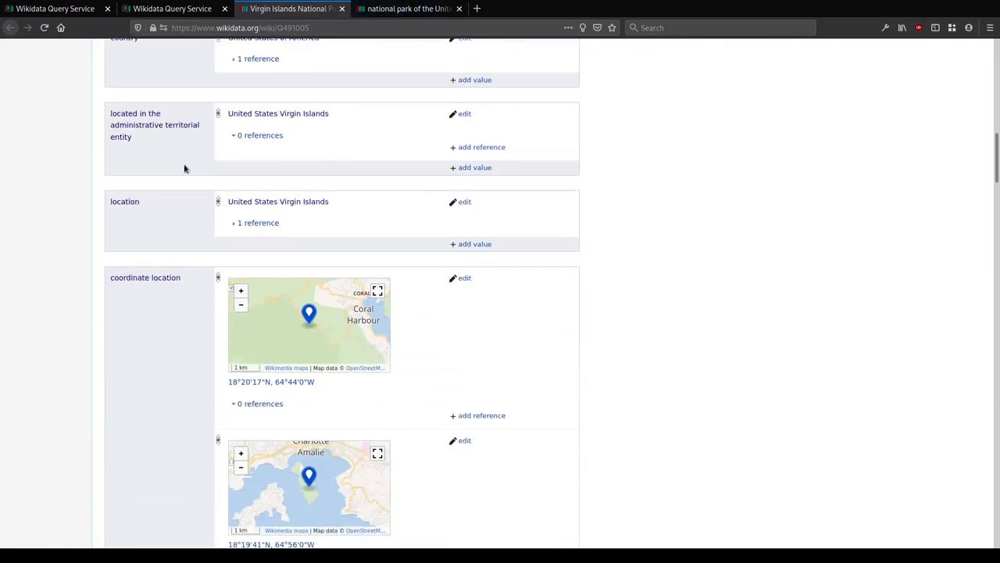
pyautogui.scroll(-15, 186, 167)
pyautogui.scroll(2, 185, 168)
pyautogui.scroll(-5, 237, 115)
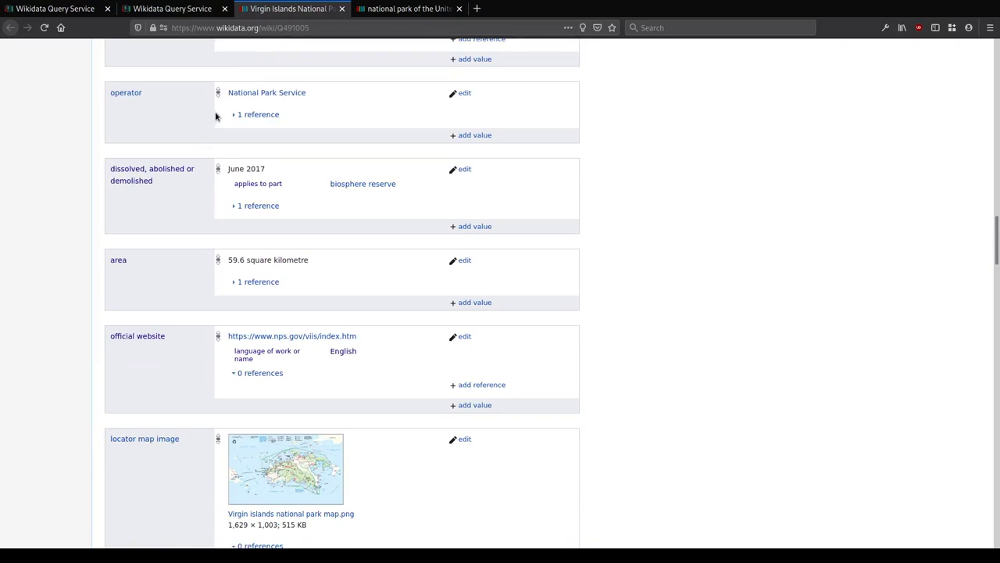
pyautogui.middleClick(243, 94)
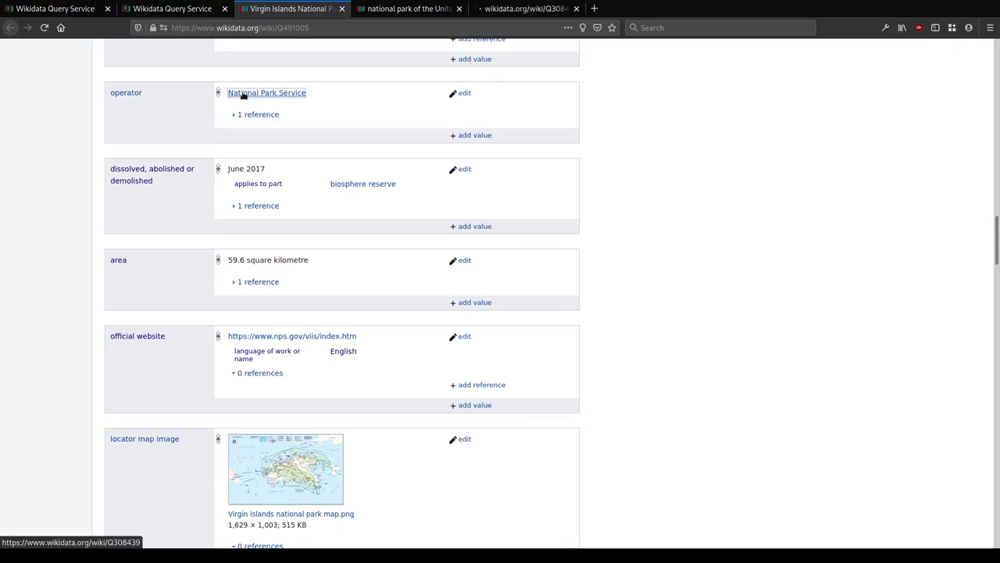
pyautogui.scroll(-7, 243, 94)
pyautogui.scroll(4, 242, 96)
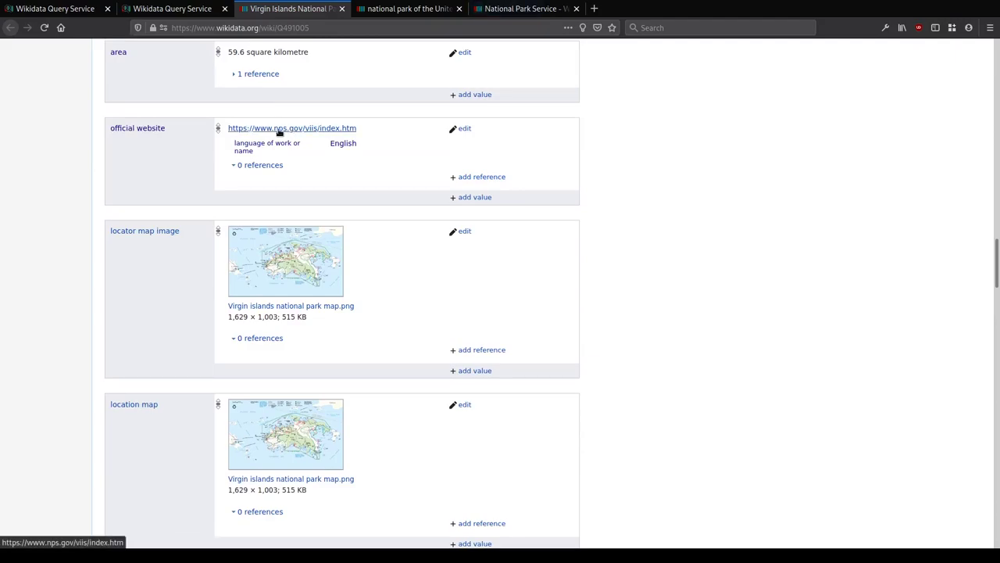
pyautogui.scroll(-5, 248, 138)
pyautogui.scroll(-10, 262, 136)
pyautogui.scroll(-4, 262, 136)
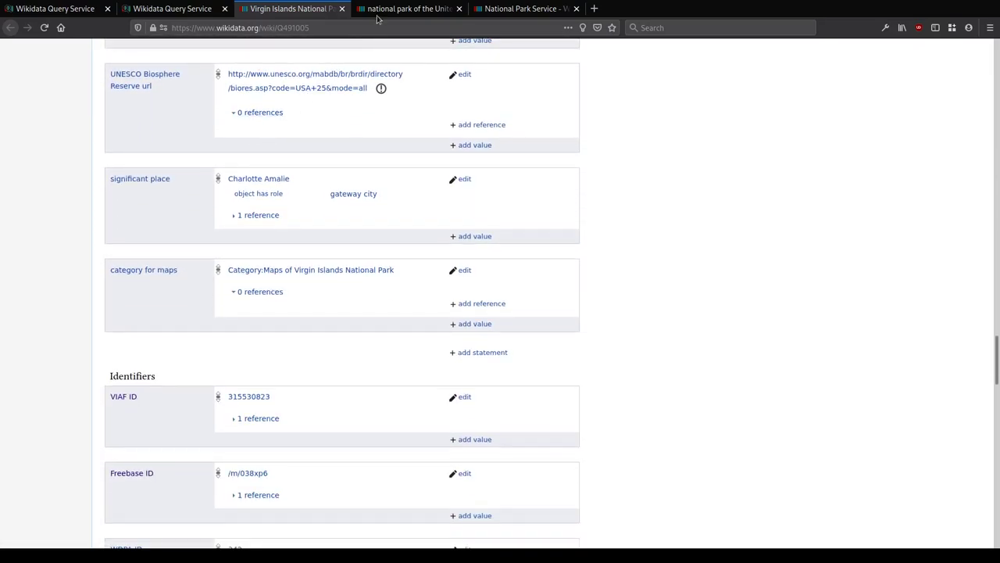
# Step: Examine the statements of the item "national park of the United States" and close that page
pyautogui.click(376, 12)
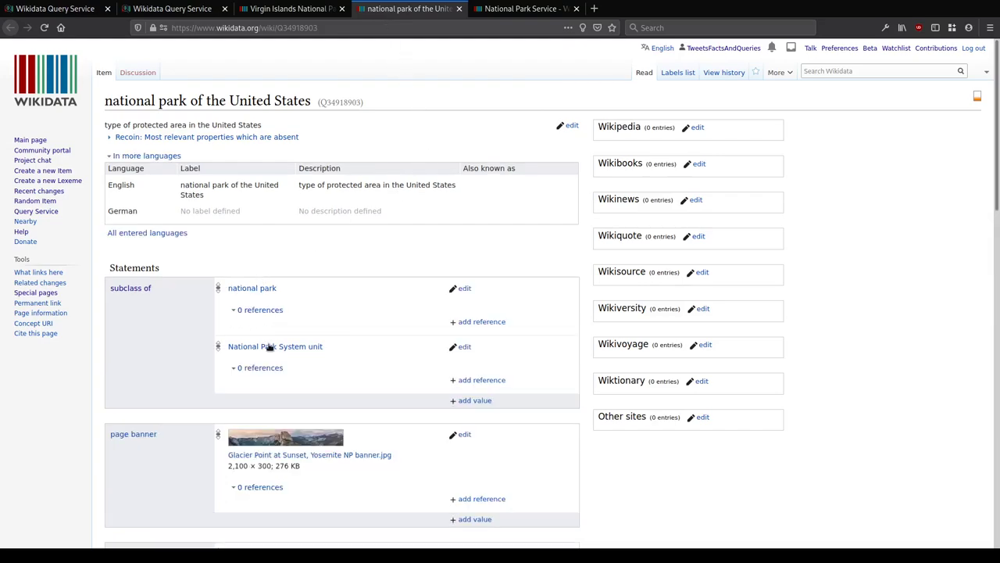
pyautogui.scroll(-5, 268, 344)
pyautogui.scroll(3, 257, 110)
pyautogui.scroll(-4, 255, 125)
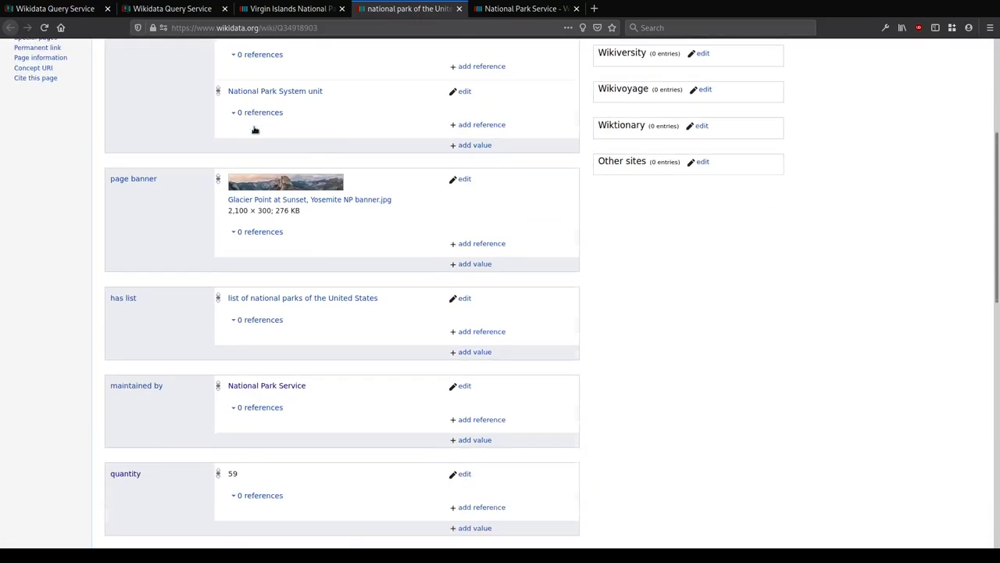
pyautogui.scroll(-6, 256, 132)
pyautogui.scroll(-3, 259, 141)
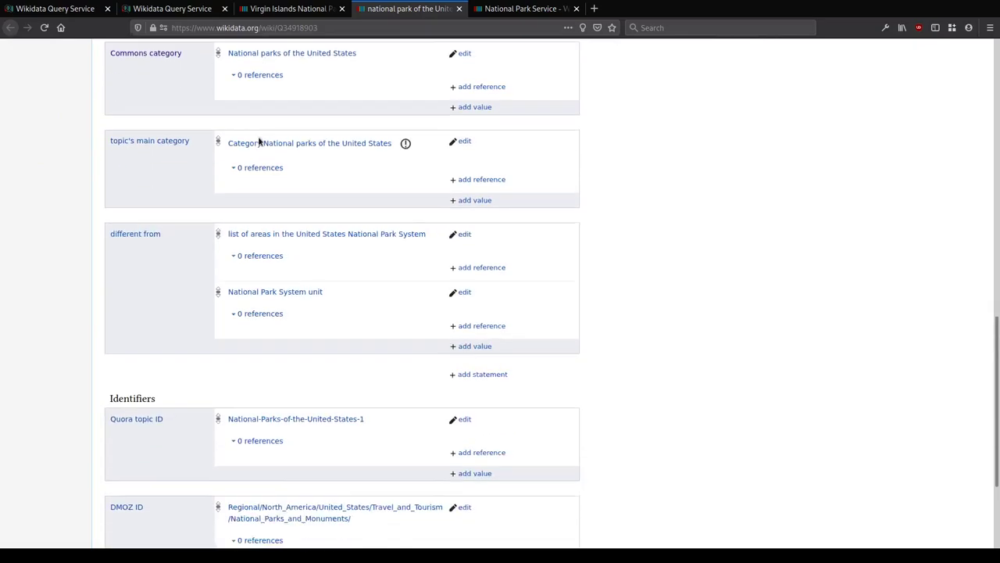
pyautogui.scroll(-3, 260, 141)
pyautogui.hotkey('ctrl', 'w')
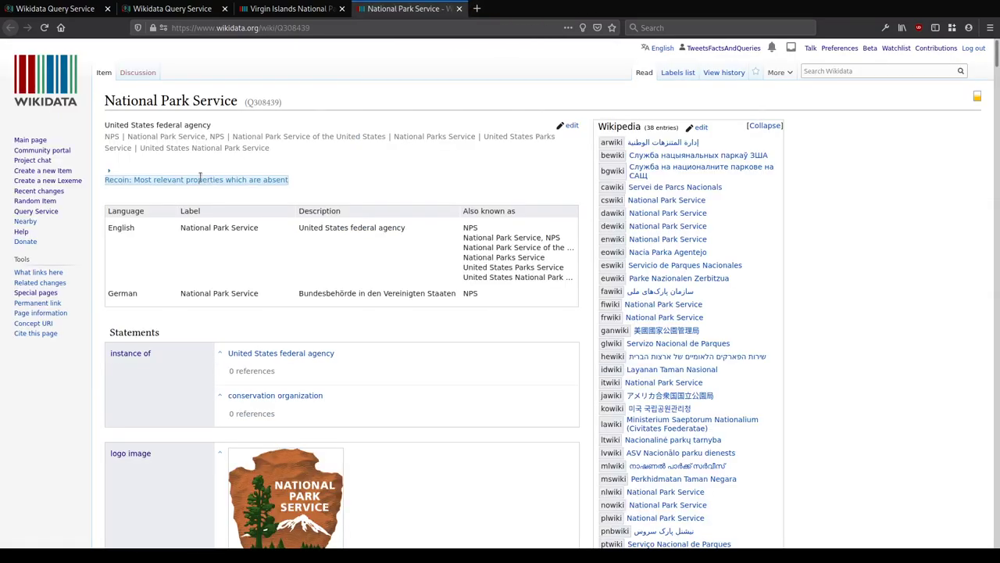
# Step: Check the instance-of statements of the National Park Service item and return to the query
pyautogui.scroll(-4, 207, 181)
pyautogui.scroll(2, 210, 181)
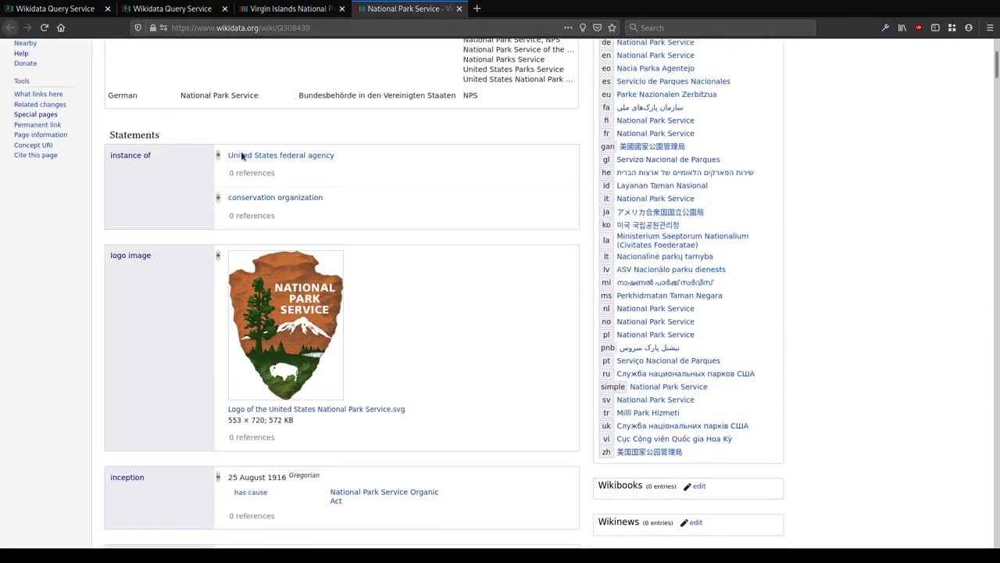
pyautogui.hotkey('ctrl', 'Tab')
pyautogui.hotkey('ctrl', 'Tab')
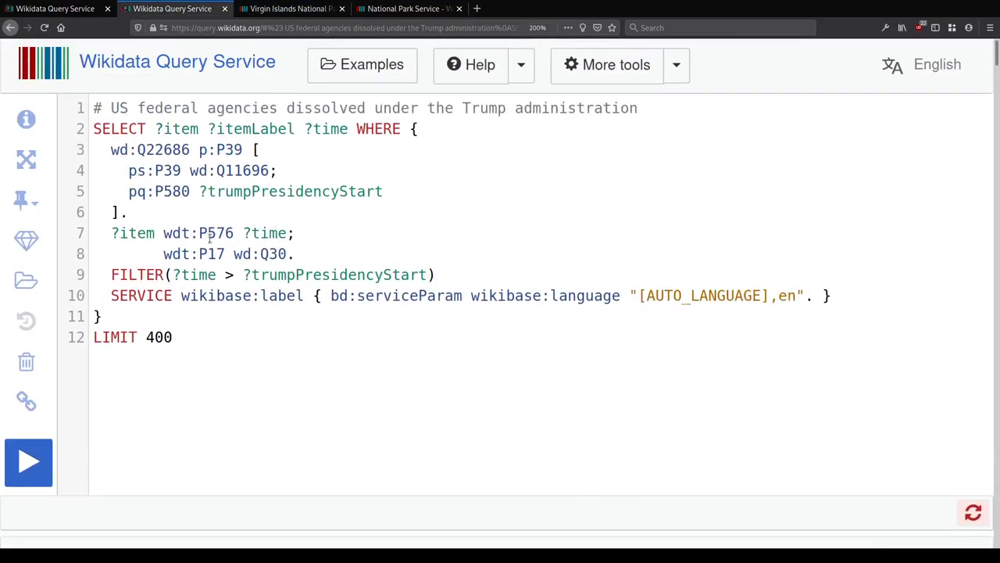
# Step: Add the line ?item wdt:P31/wdt:P279* wd:Q20857065. (United States federal agency) above the FILTER line
pyautogui.press('Return')
pyautogui.write('?item wdt')
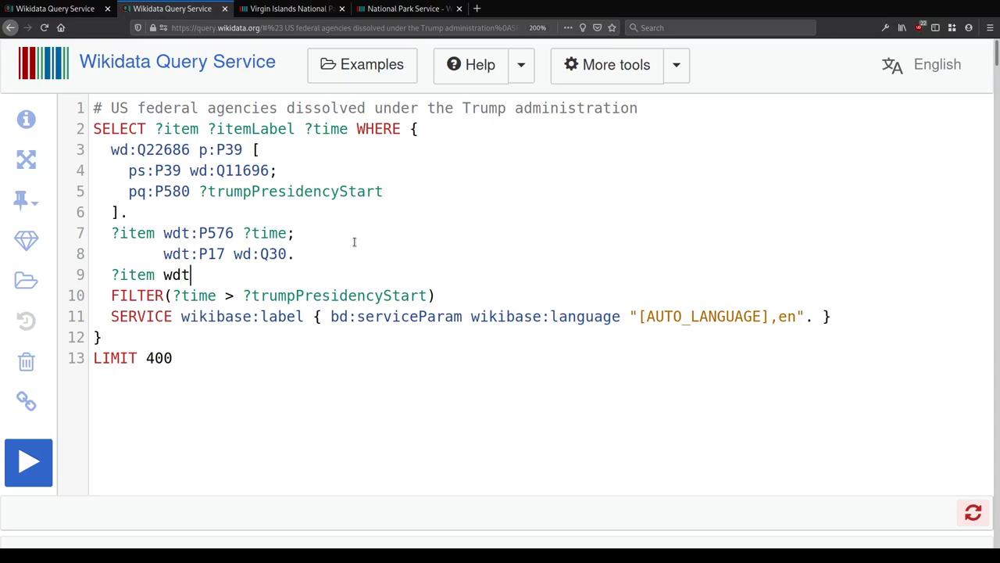
pyautogui.write(':P31/wdt:P279* wd:united states fed')
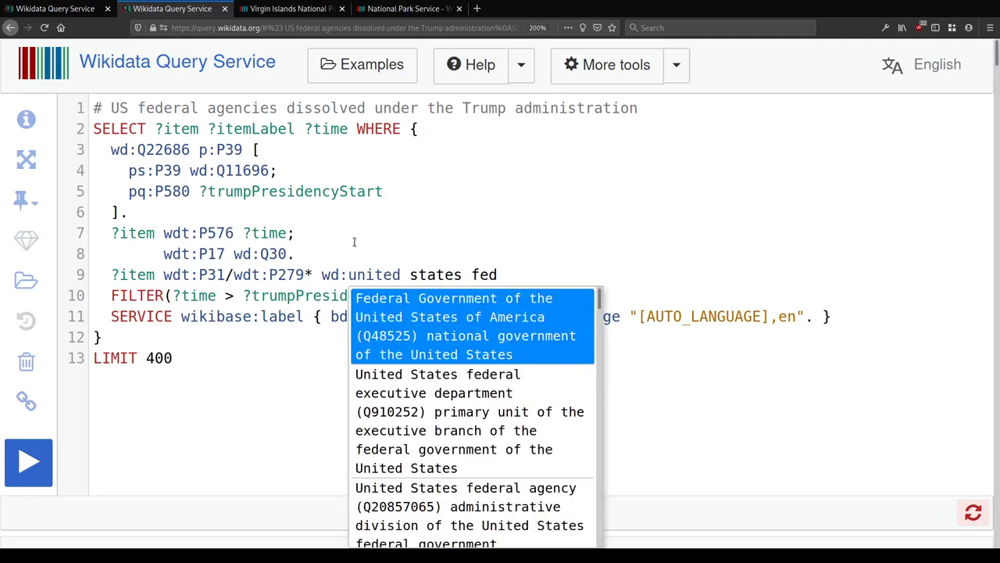
pyautogui.write('eral age')
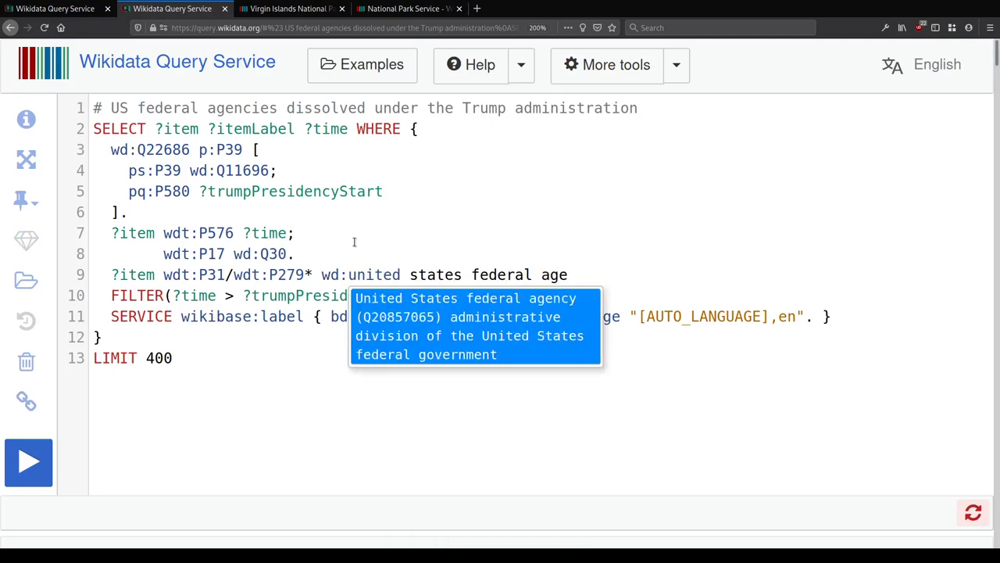
pyautogui.press('Return')
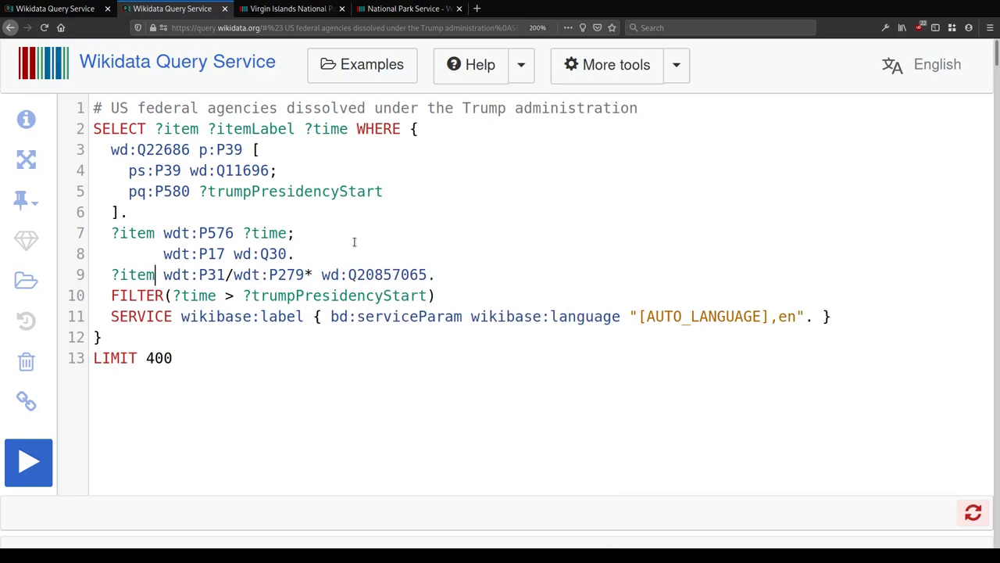
# Step: Prefix the federal agency line's property path with an optional operator hop, wdt:P137?/
pyautogui.write('wdt:op')
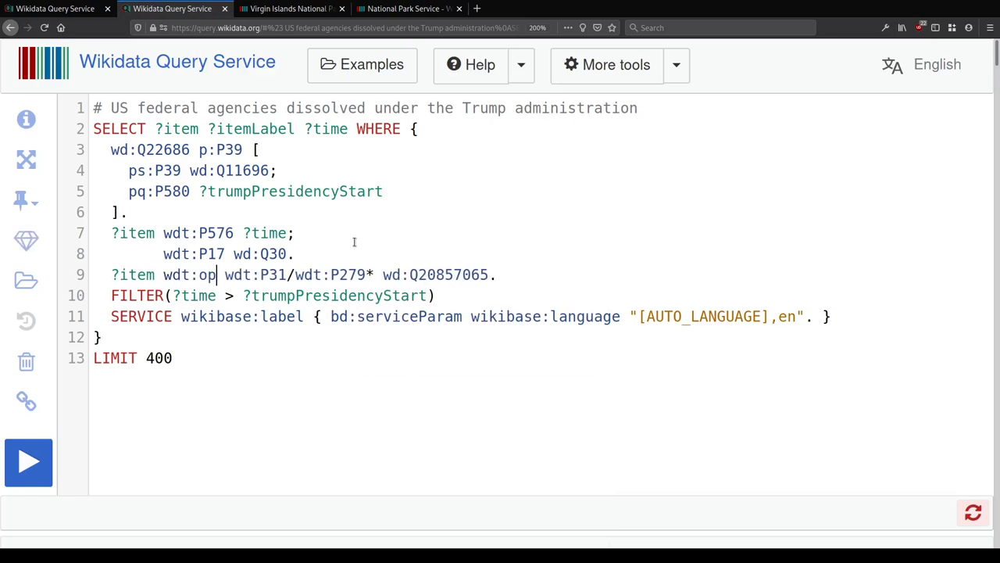
pyautogui.write('erat')
pyautogui.press('Return')
pyautogui.write('?/')
pyautogui.press('Delete')
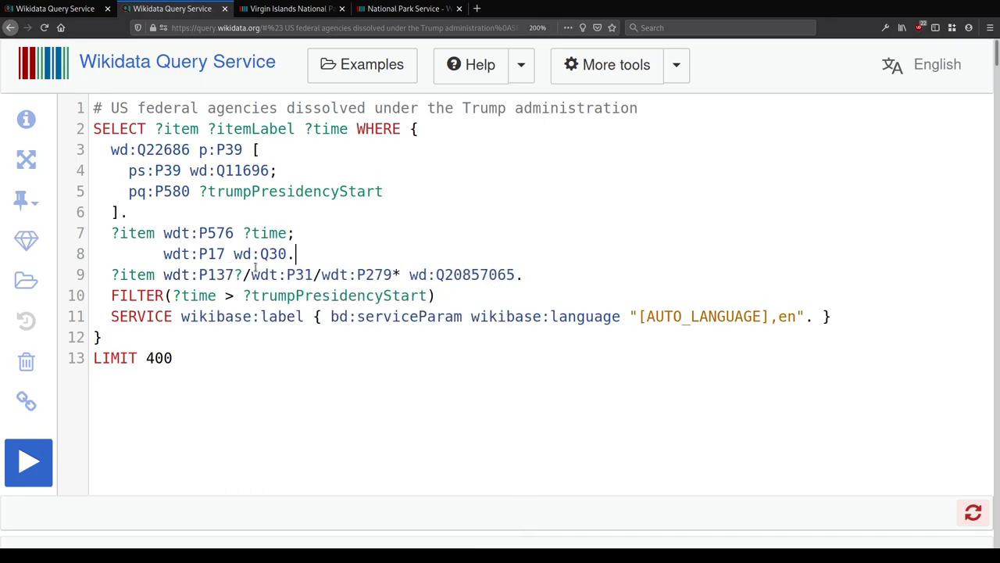
# Step: Move the federal agency line below the FILTER line
pyautogui.hotkey('shift', 'Up')
pyautogui.hotkey('ctrl', 'x')
pyautogui.press('Down')
pyautogui.press('End')
pyautogui.hotkey('ctrl', 'v')
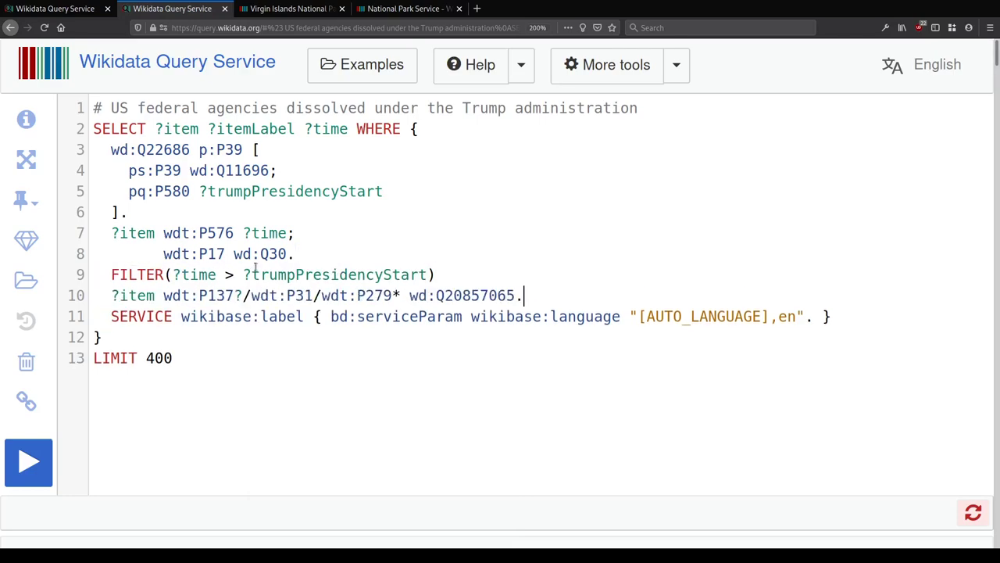
# Step: Run the query with the federal agency condition and view its results
pyautogui.hotkey('shift', 'Up')
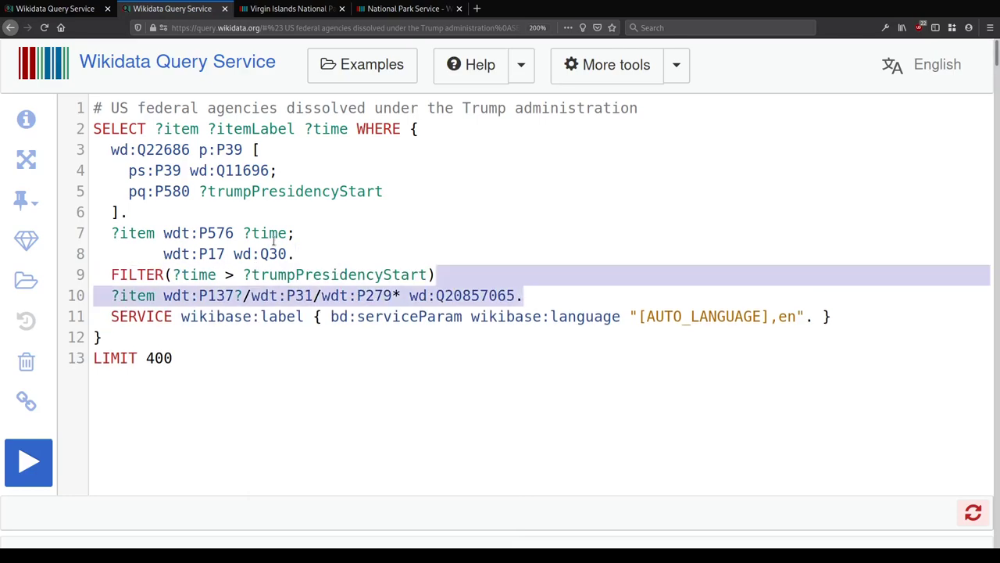
pyautogui.hotkey('ctrl', 'Return')
pyautogui.click(425, 386)
pyautogui.scroll(-2, 424, 348)
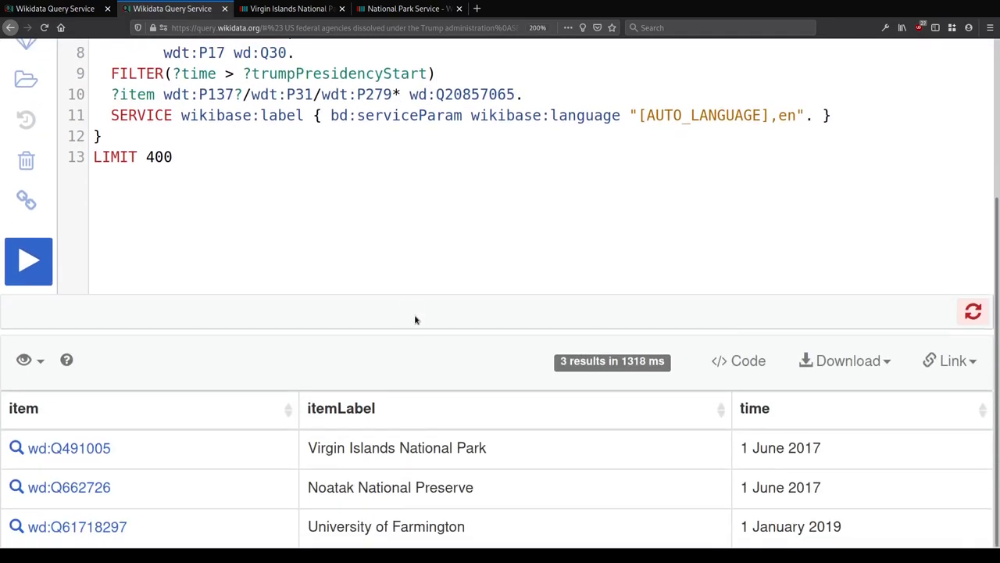
# Step: Open the University of Farmington item from the results in a separate tab and enlarge the page to 150%
pyautogui.click(111, 533)
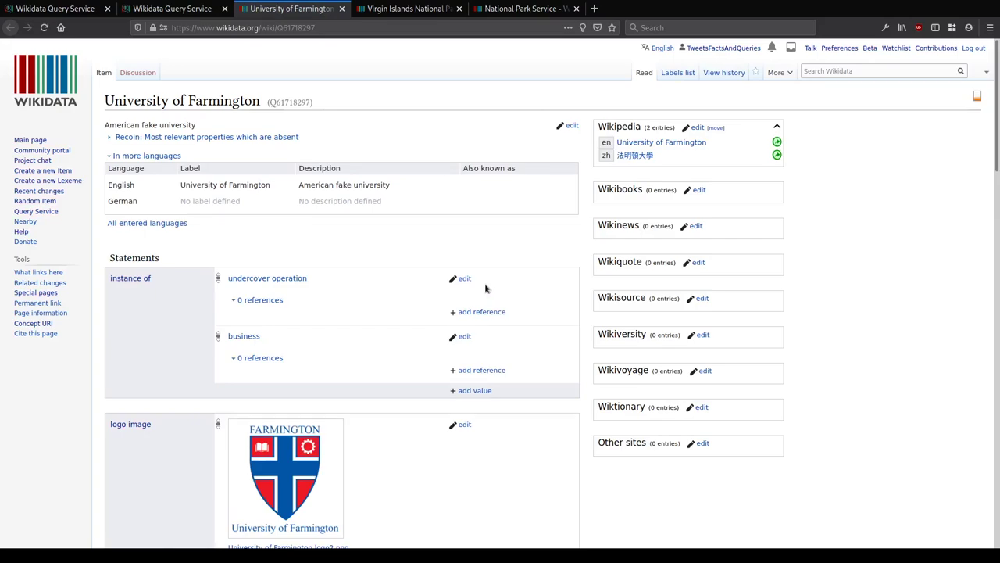
pyautogui.scroll(-1, 485, 288)
pyautogui.scroll(1, 485, 288)
pyautogui.hotkey('ctrl', '+')
pyautogui.hotkey('ctrl', '+')
pyautogui.hotkey('ctrl', '+')
pyautogui.hotkey('ctrl', '+')
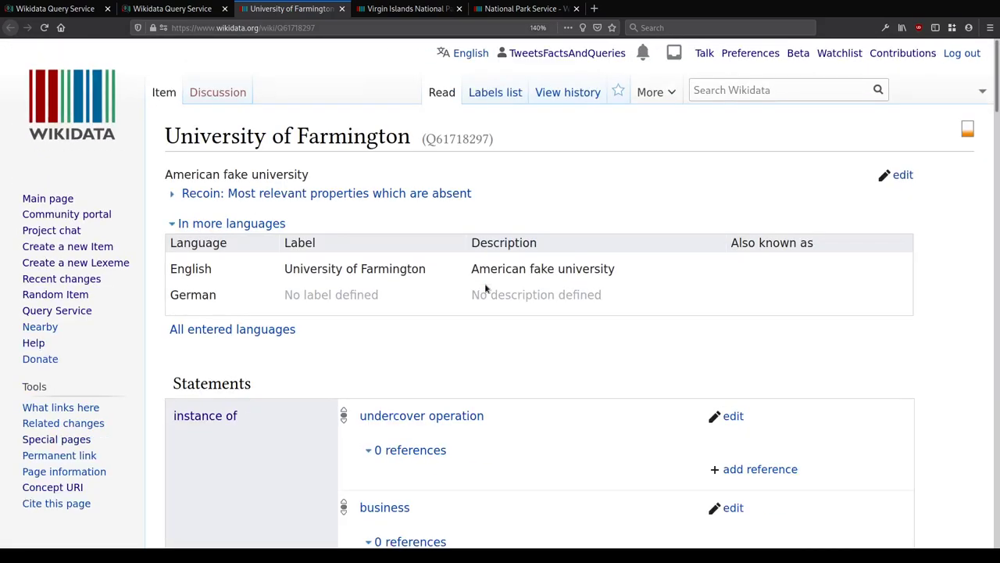
pyautogui.hotkey('ctrl', '+')
# Step: Examine the University of Farmington's statements, including its operator and dissolution date, and close that page
pyautogui.scroll(-5, 484, 288)
pyautogui.scroll(-10, 57, 250)
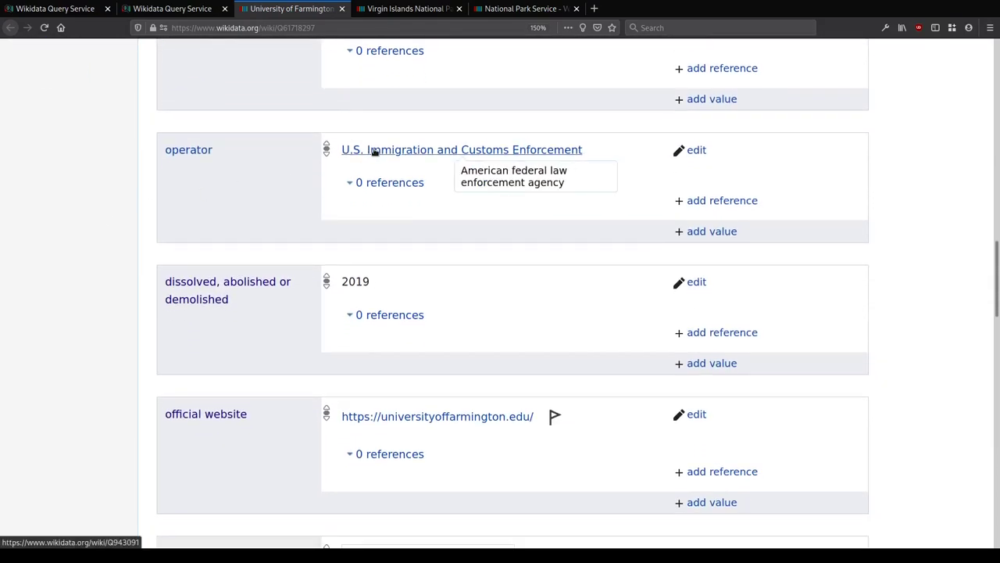
pyautogui.click(404, 157)
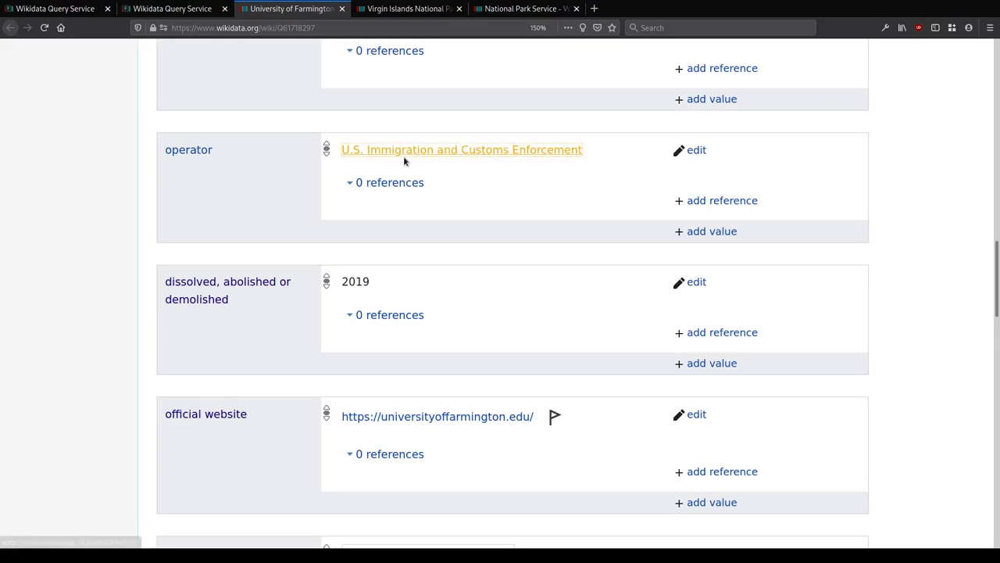
pyautogui.scroll(-6, 403, 156)
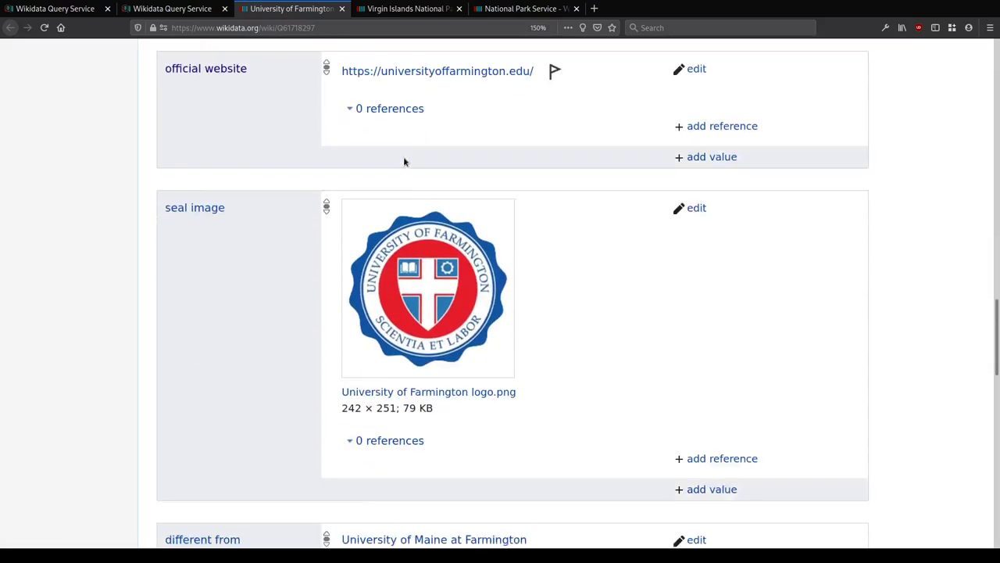
pyautogui.scroll(-12, 404, 161)
pyautogui.scroll(4, 404, 161)
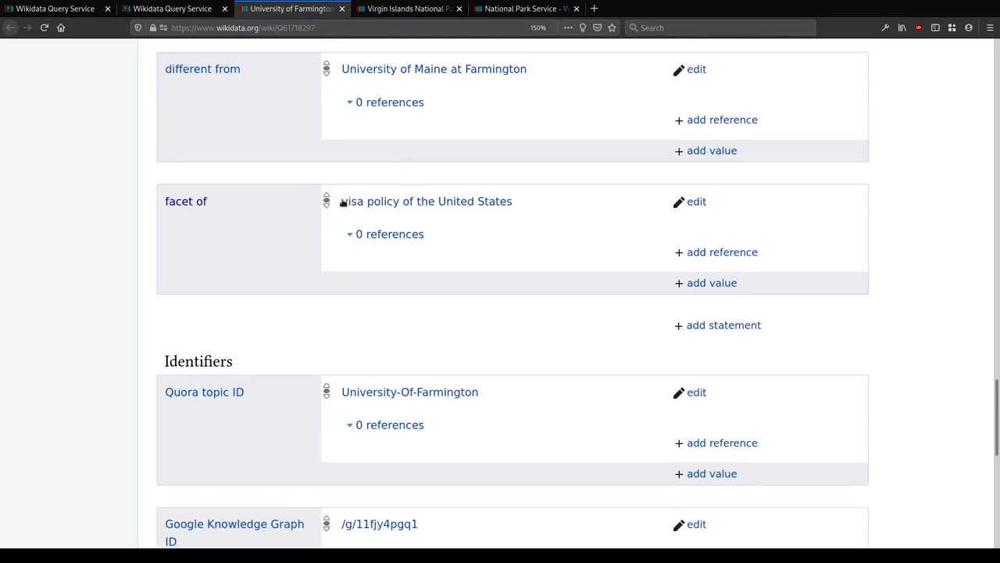
pyautogui.scroll(20, 341, 187)
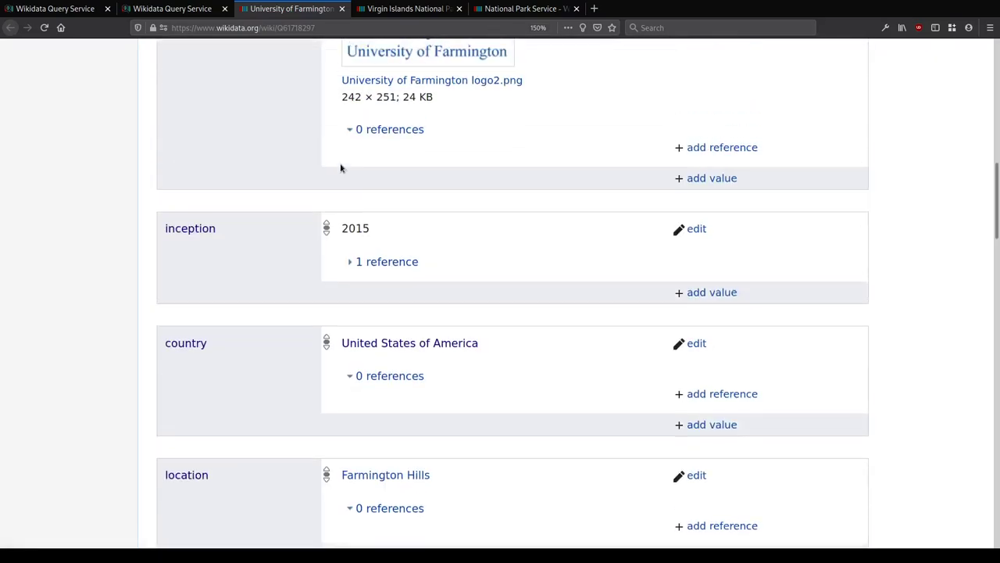
pyautogui.scroll(10, 341, 168)
pyautogui.middleClick(300, 14)
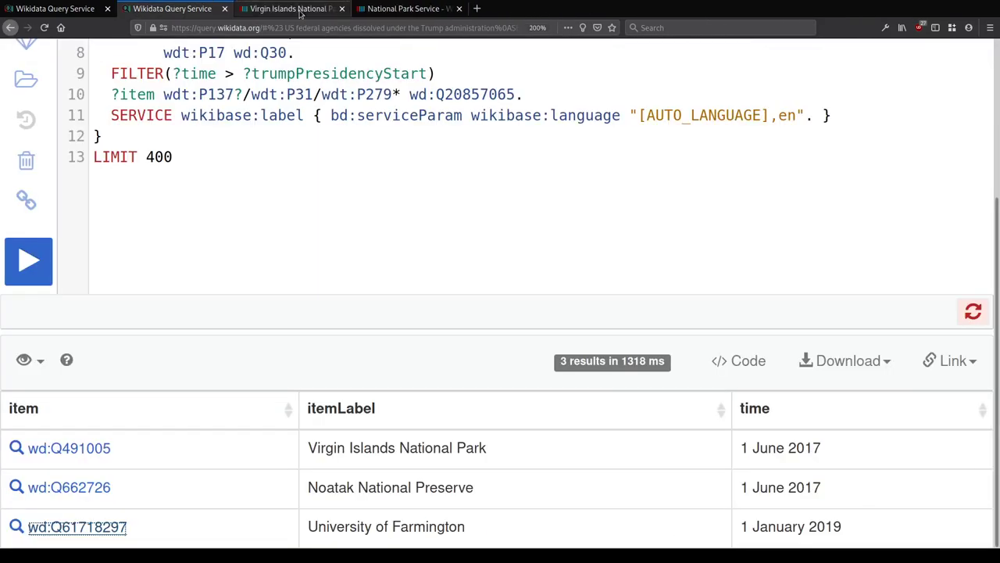
# Step: Close the Virgin Islands National Park and National Park Service pages and return to the query editor
pyautogui.middleClick(301, 14)
pyautogui.middleClick(301, 14)
pyautogui.click(286, 181)
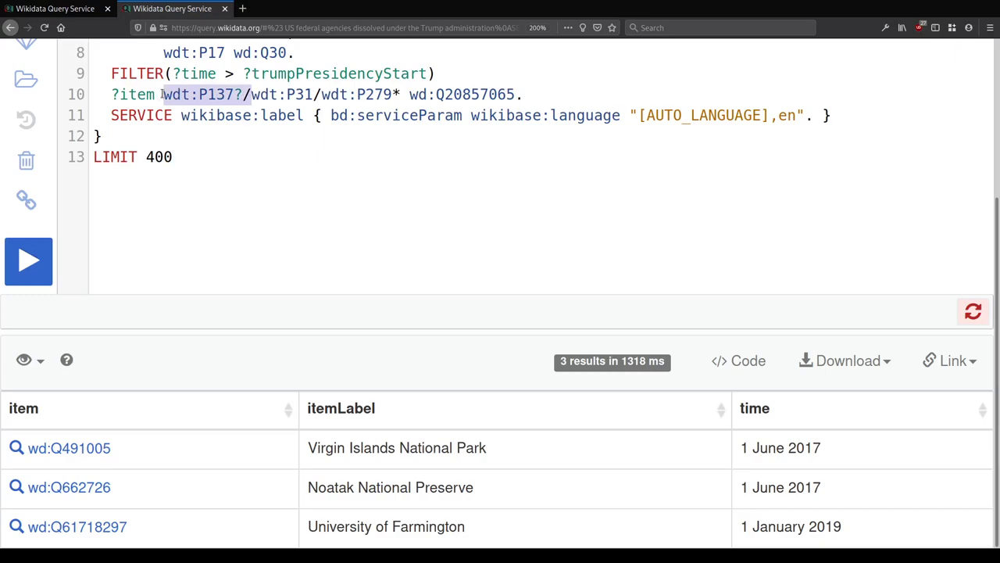
# Step: Rewrite the federal agency condition as "?item ?wdt [ wdt:P31?/wdt:P279* wd:Q20857065 ]." so that any property can link the item
pyautogui.write('?')
pyautogui.write('wdt [')
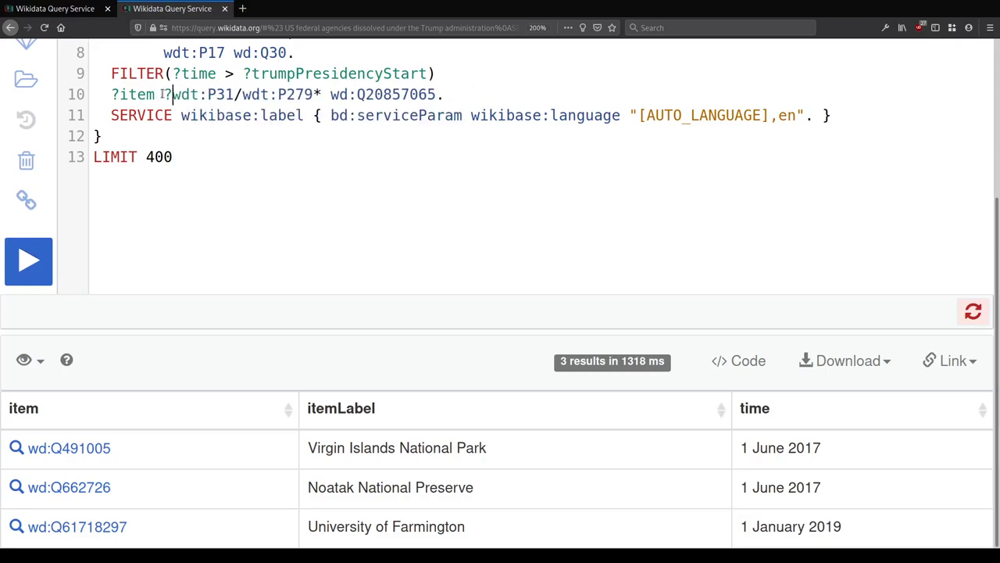
pyautogui.press('End')
pyautogui.press('Left')
pyautogui.write(']')
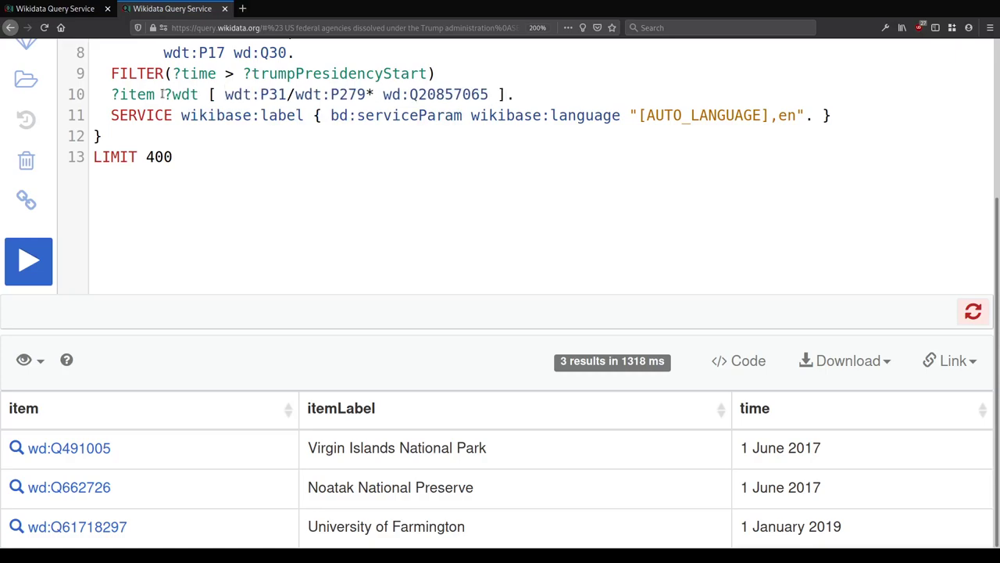
pyautogui.click(287, 94)
pyautogui.write('?')
# Step: Run the query with the broadened agency condition and check its outcome
pyautogui.click(227, 188)
pyautogui.hotkey('ctrl', 'Return')
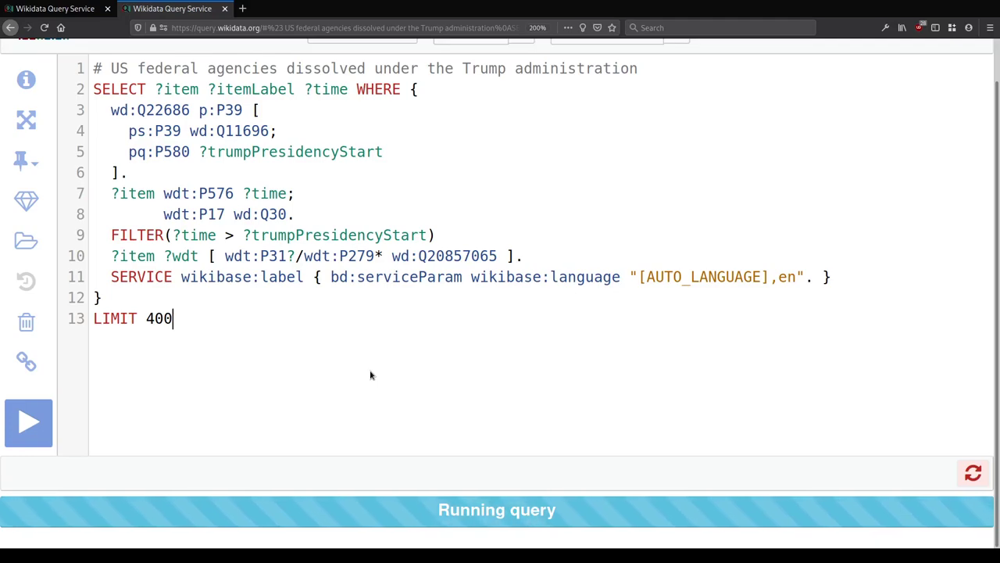
pyautogui.moveTo(435, 250)
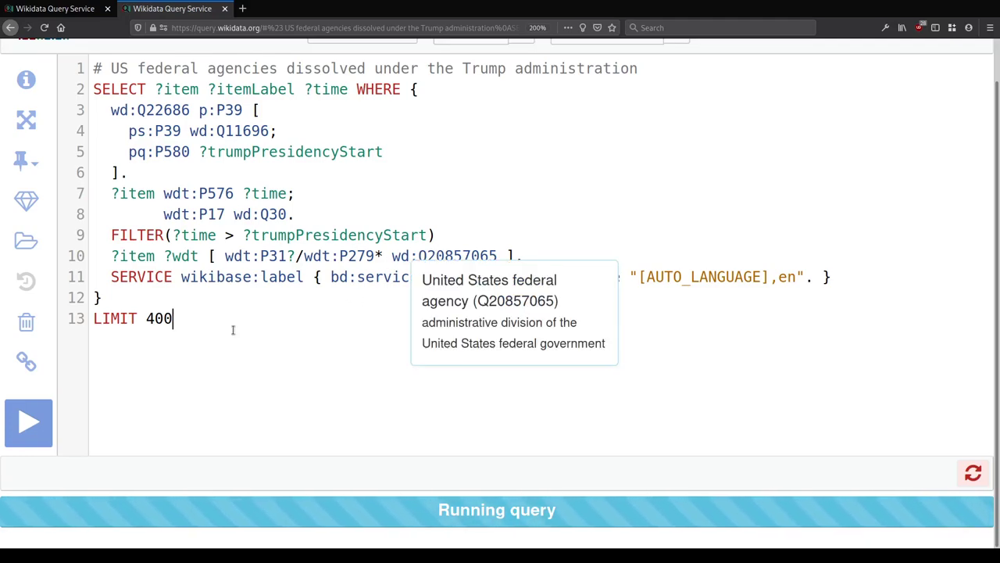
pyautogui.moveTo(472, 256)
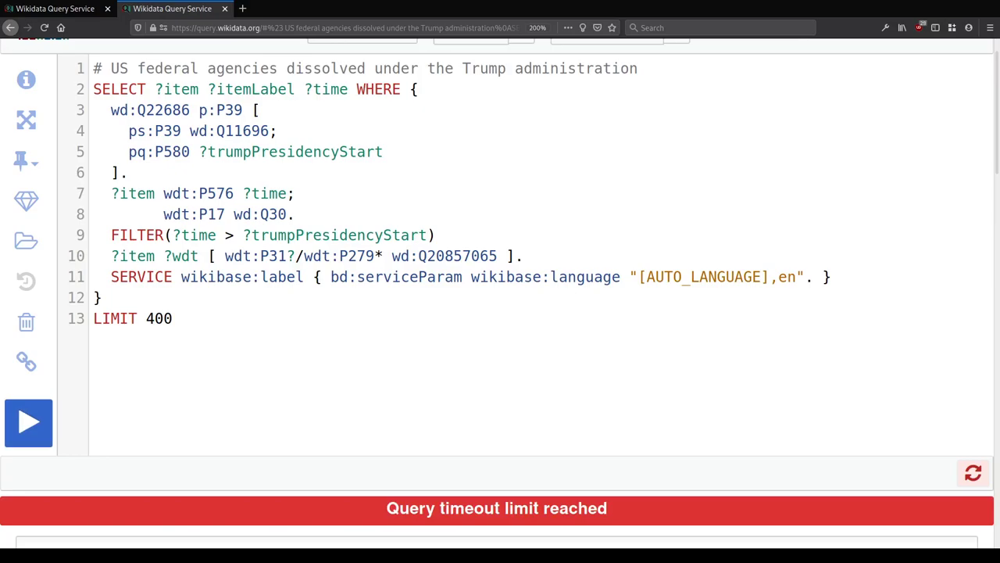
pyautogui.scroll(-3, 544, 458)
pyautogui.scroll(4, 464, 418)
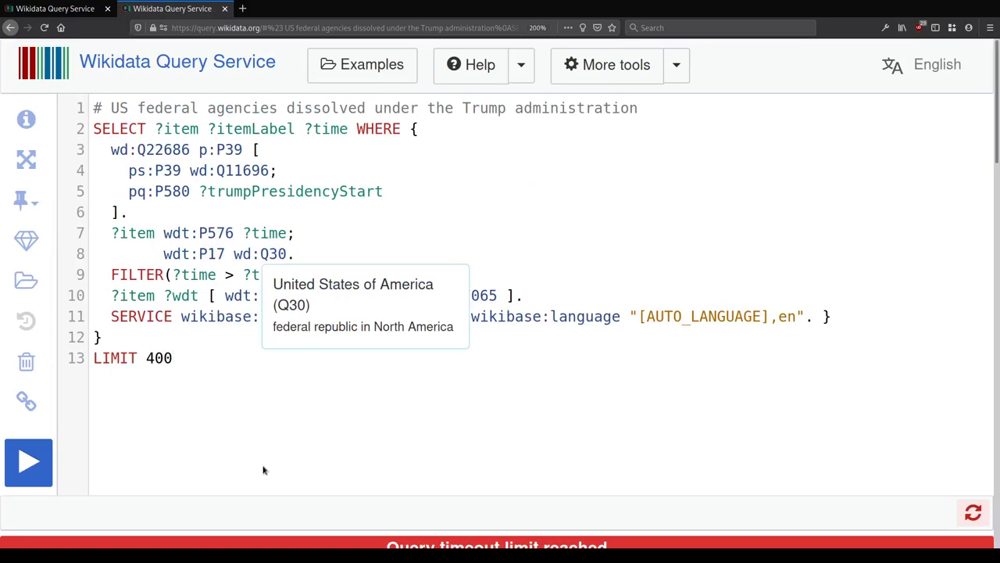
# Step: Cut the country condition from the item block and append "hint:Prior hint:rangeSafe true." after the dissolution date triple
pyautogui.click(299, 233)
pyautogui.hotkey('shift', 'Down')
pyautogui.hotkey('shift', 'End')
pyautogui.press('BackSpace')
pyautogui.press('BackSpace')
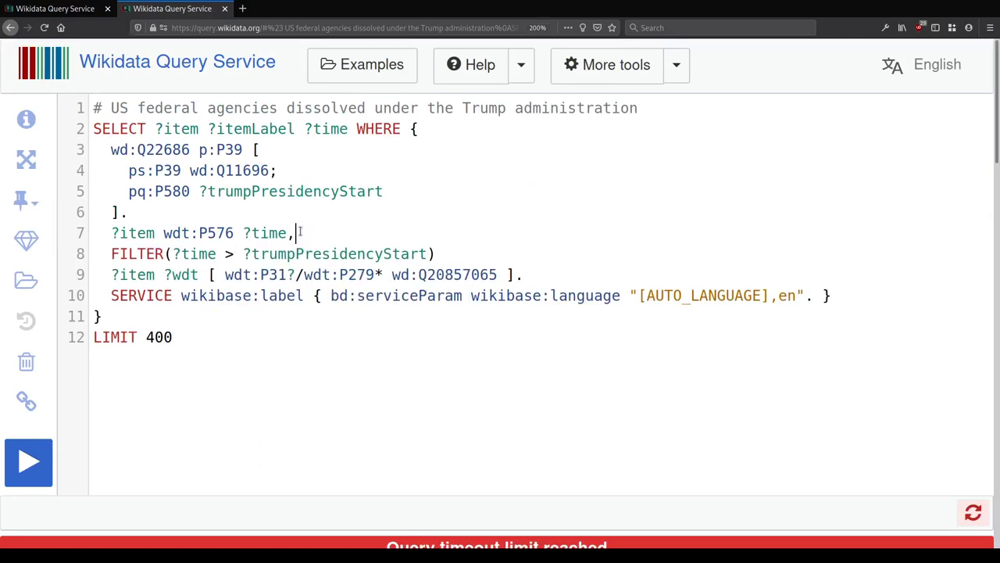
pyautogui.write('. hint:Prior hint')
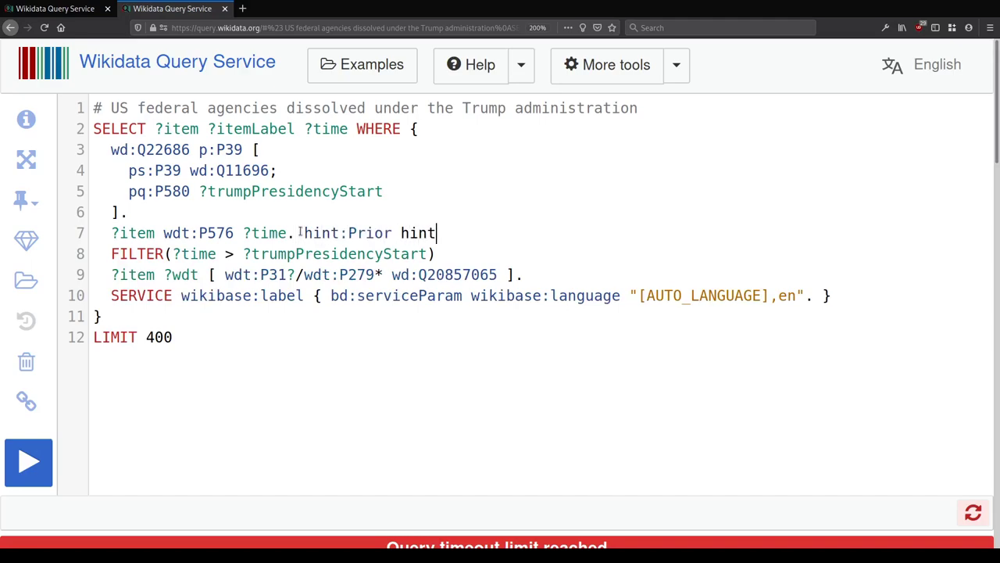
pyautogui.write(':rangeSafe t')
pyautogui.press('BackSpace')
pyautogui.write('true.')
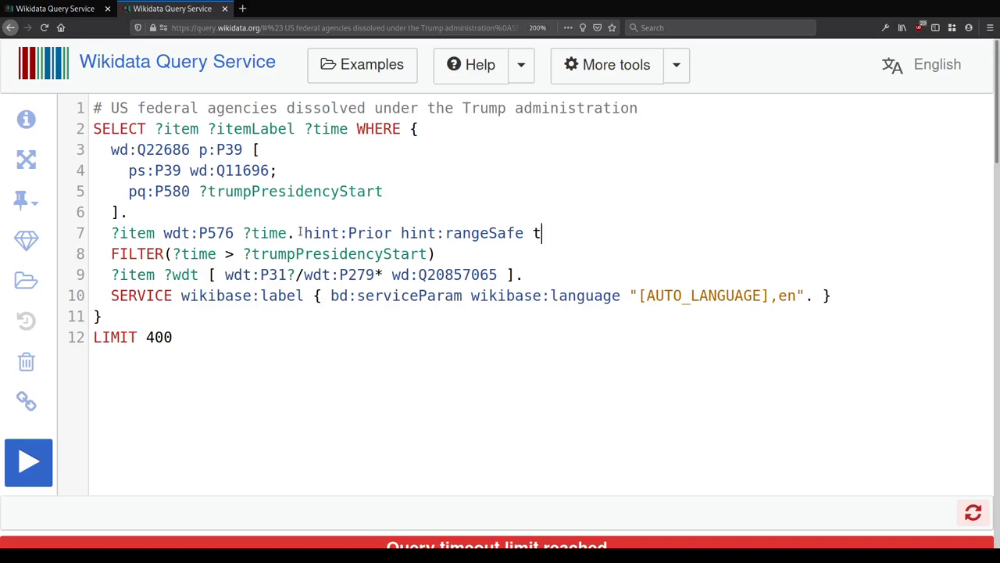
# Step: Reinsert the country condition as its own triple, "?item wdt:P17 wd:Q30.", directly below the FILTER line
pyautogui.click(438, 253)
pyautogui.hotkey('ctrl', 'v')
pyautogui.press('Up')
pyautogui.write('?item')
pyautogui.hotkey('shift', 'Down')
pyautogui.press('Delete')
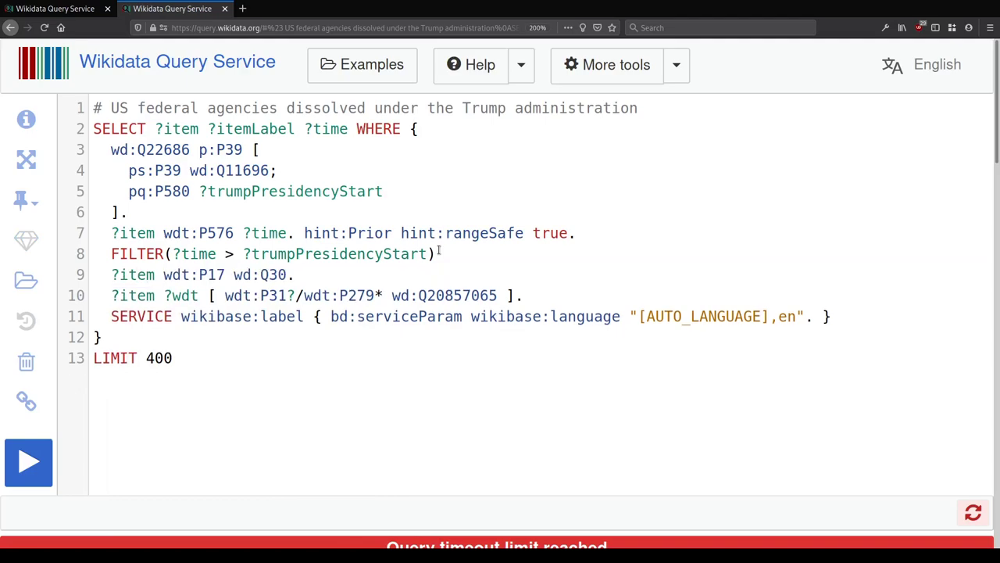
# Step: Add "hint:Query hint:optimizer "None"." as the first line of the WHERE block and run the query
pyautogui.hotkey('ctrl', 'Home')
pyautogui.press('Down')
pyautogui.press('End')
pyautogui.press('Return')
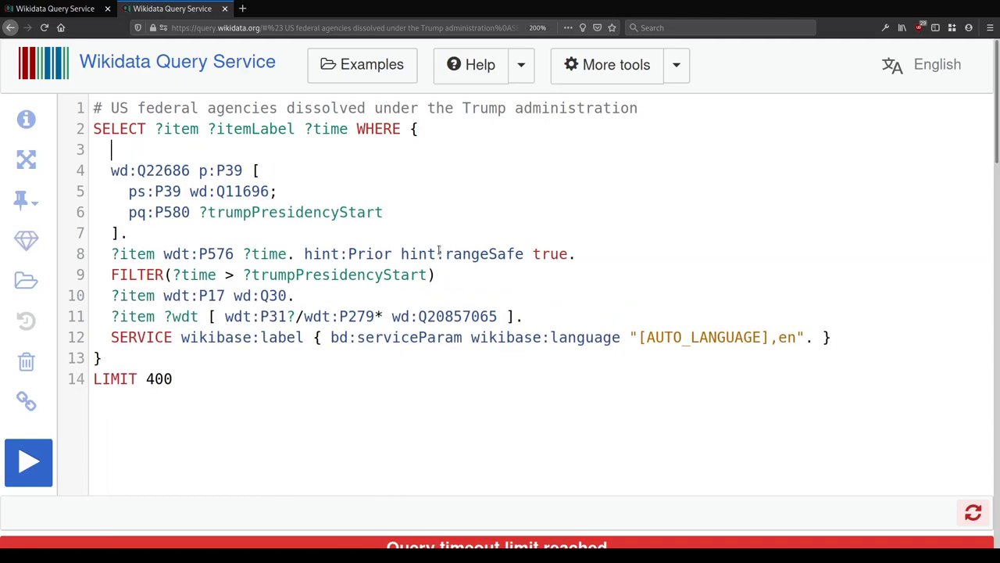
pyautogui.write('hint:')
pyautogui.hotkey('ctrl', 'space')
pyautogui.press('Return')
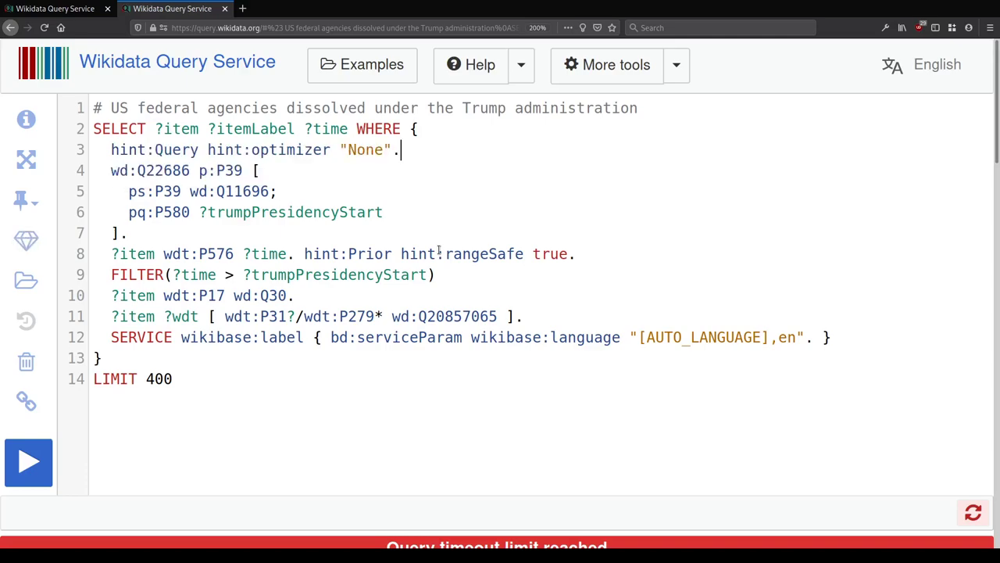
pyautogui.hotkey('ctrl', 'Return')
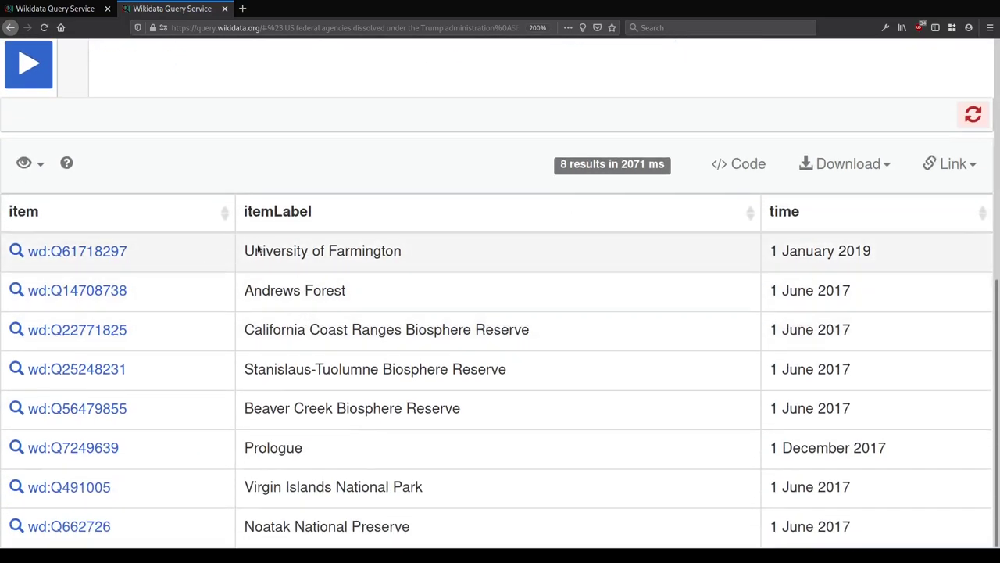
# Step: Open the Andrews Forest item from the results, examine its authority and dissolution date statements, and close the page
pyautogui.click(83, 294)
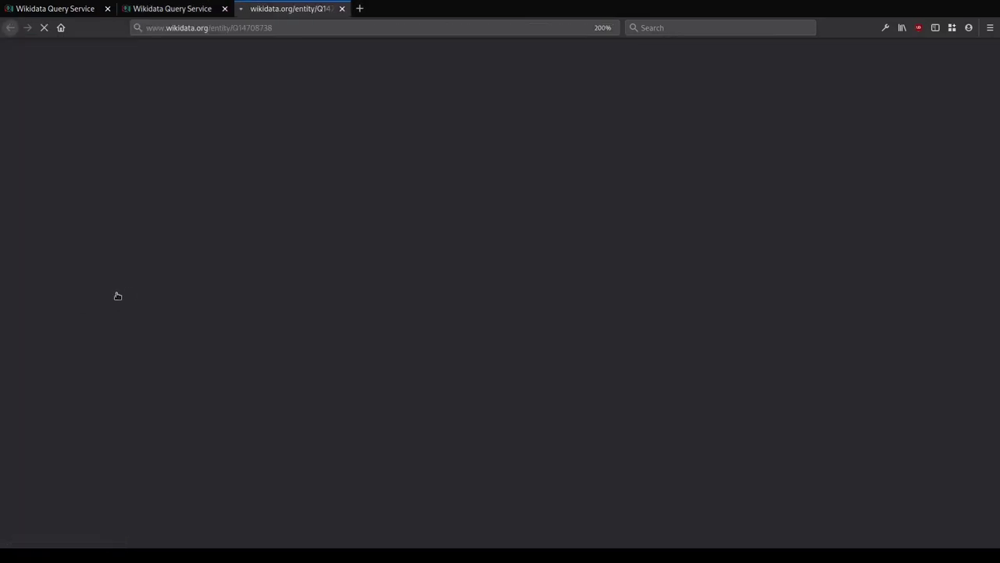
pyautogui.scroll(-2, 222, 258)
pyautogui.scroll(-10, 222, 259)
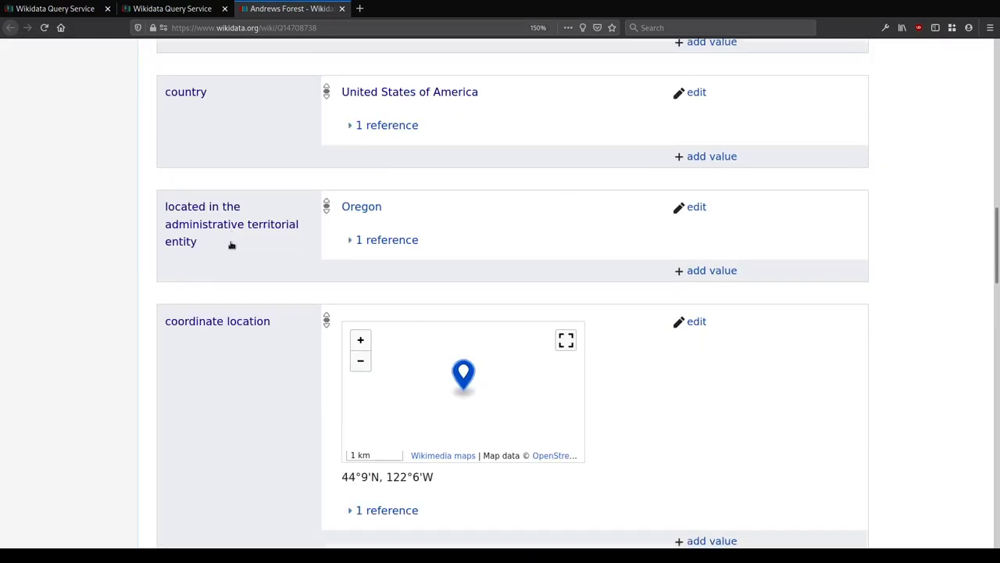
pyautogui.scroll(-8, 231, 244)
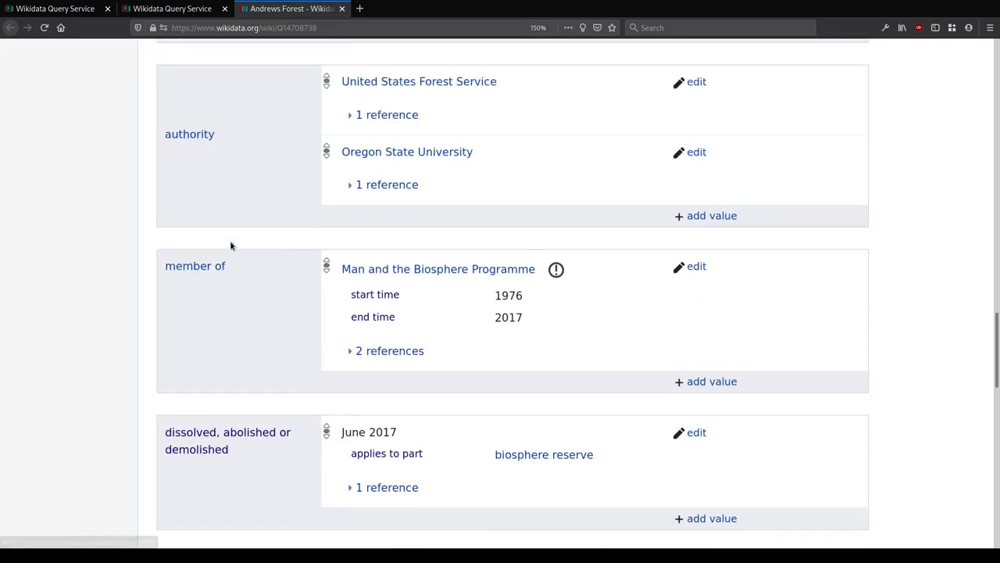
pyautogui.scroll(2, 231, 246)
pyautogui.scroll(-7, 400, 169)
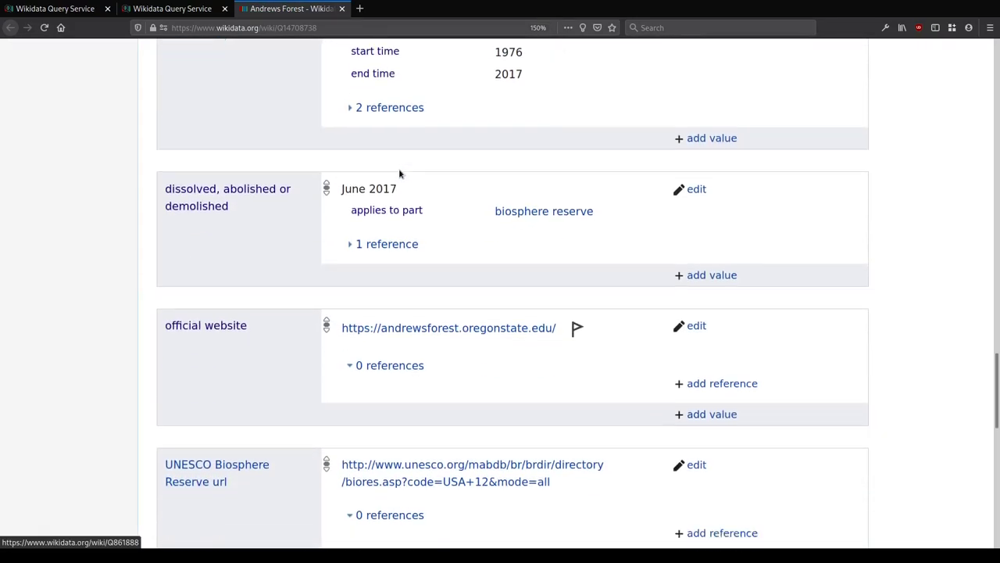
pyautogui.scroll(-3, 398, 173)
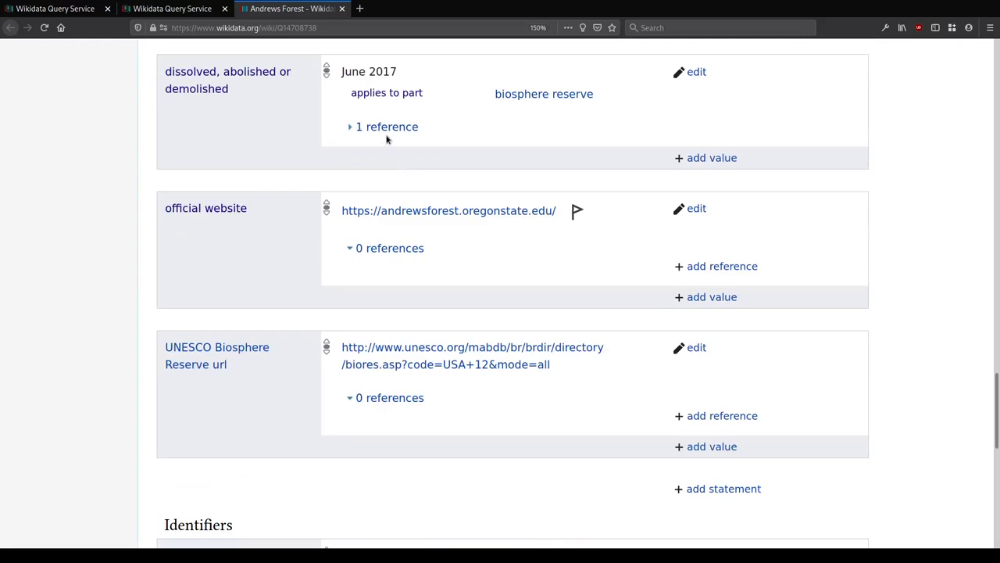
pyautogui.scroll(-3, 377, 78)
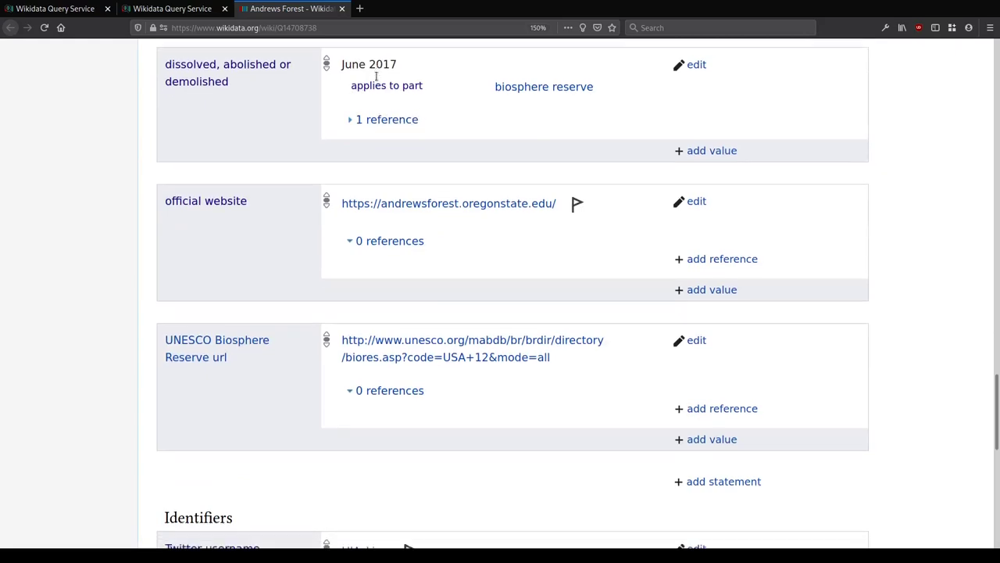
pyautogui.hotkey('ctrl', 'w')
# Step: Open the Prologue item from the results, examine its publisher and dissolution date statements, and close the page
pyautogui.click(247, 332)
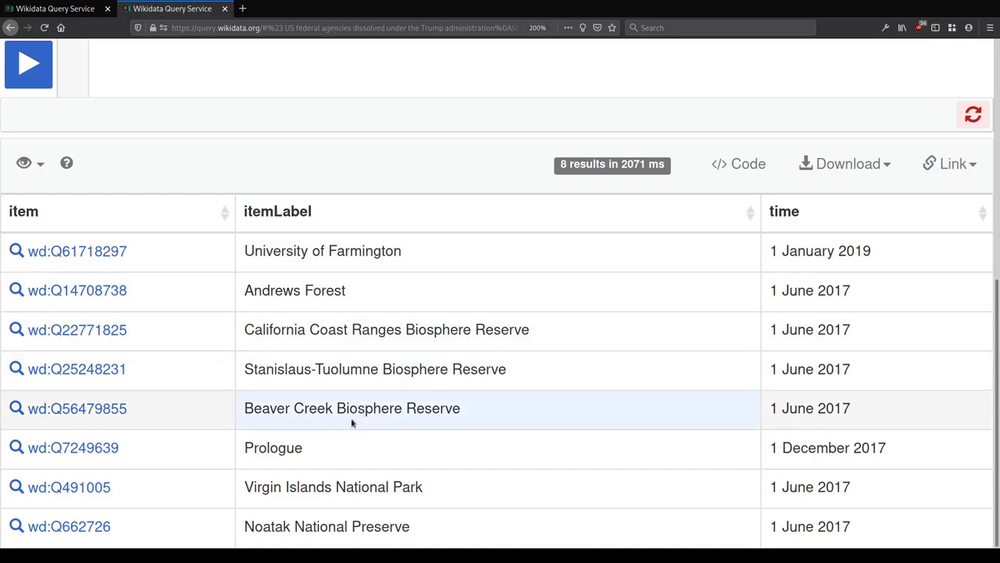
pyautogui.middleClick(78, 449)
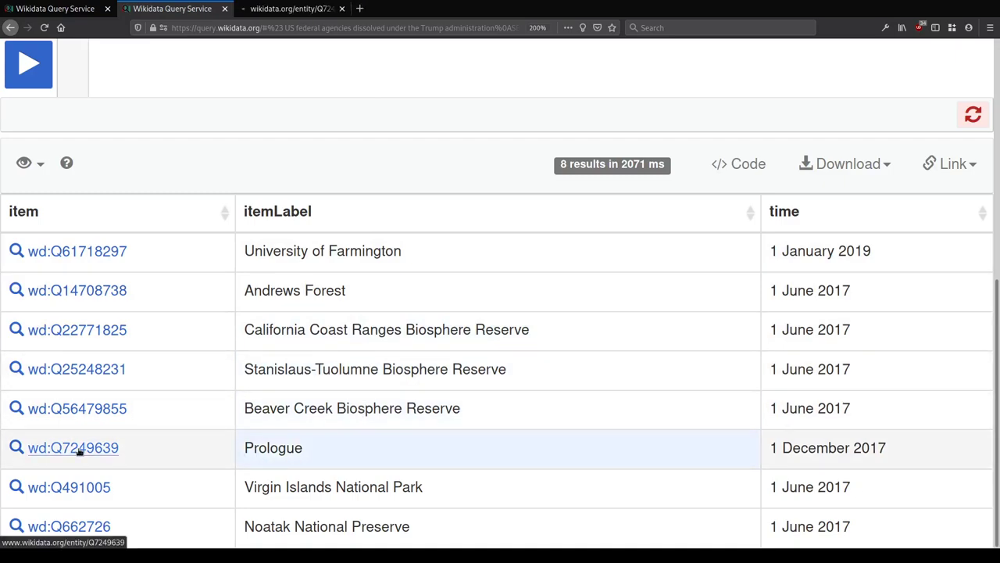
pyautogui.hotkey('ctrl', 'Tab')
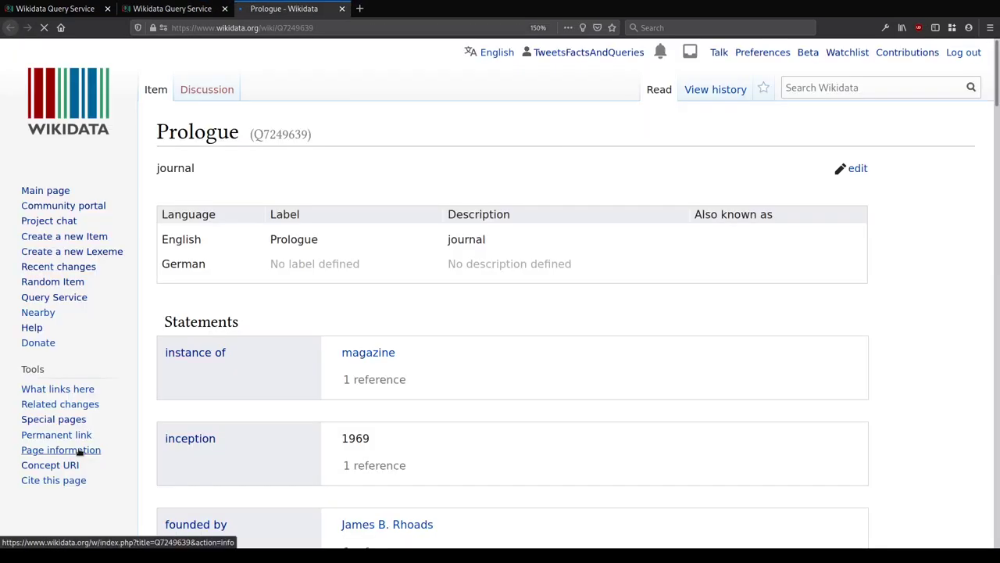
pyautogui.scroll(-8, 122, 426)
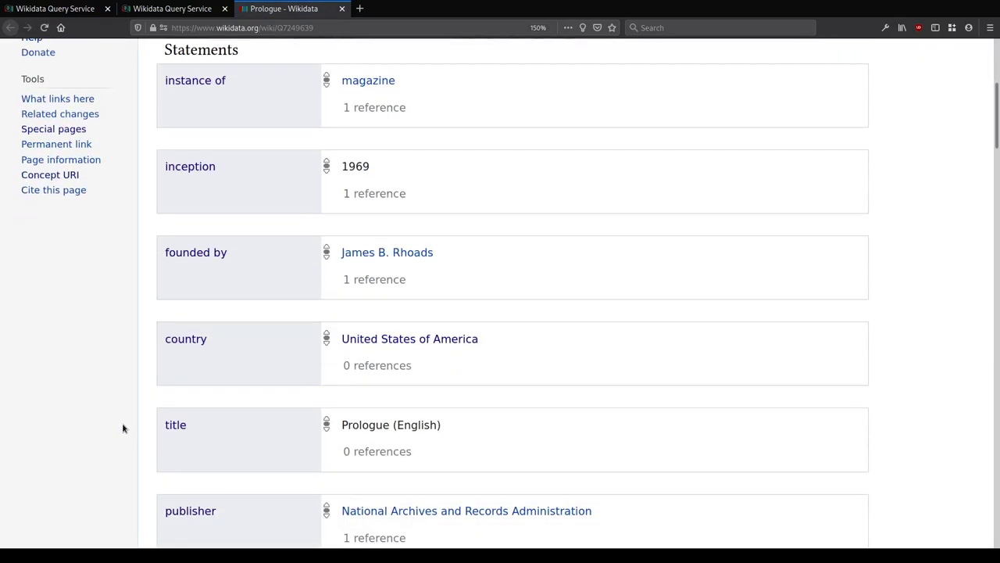
pyautogui.scroll(-5, 123, 428)
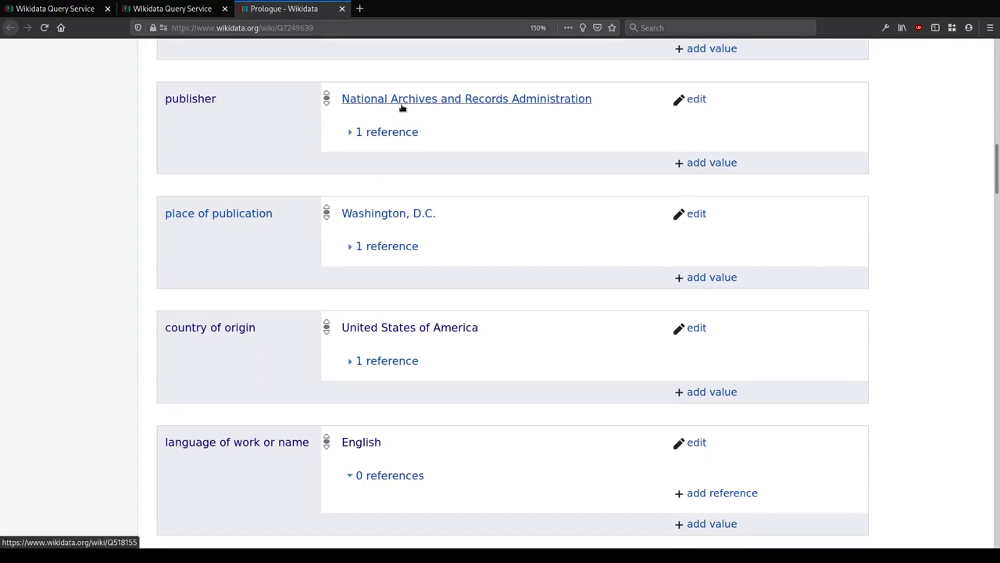
pyautogui.scroll(-3, 439, 273)
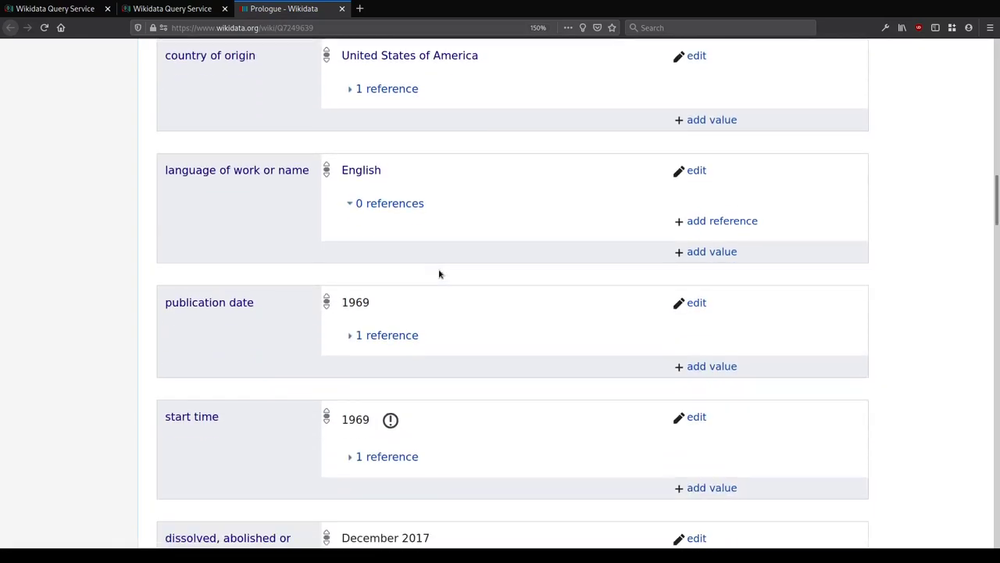
pyautogui.scroll(1, 439, 274)
pyautogui.scroll(-5, 439, 273)
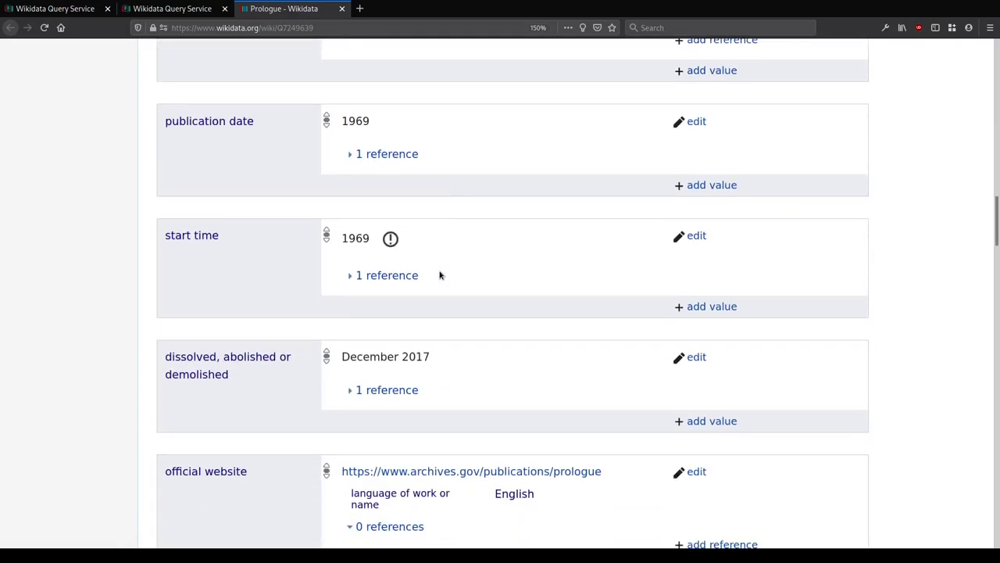
pyautogui.scroll(-4, 356, 246)
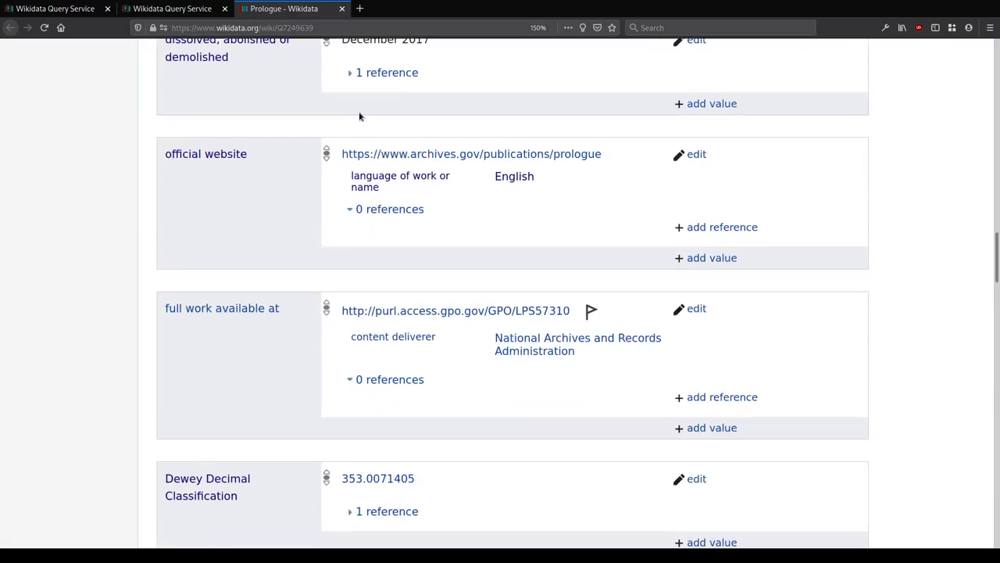
pyautogui.scroll(2, 361, 113)
pyautogui.middleClick(295, 9)
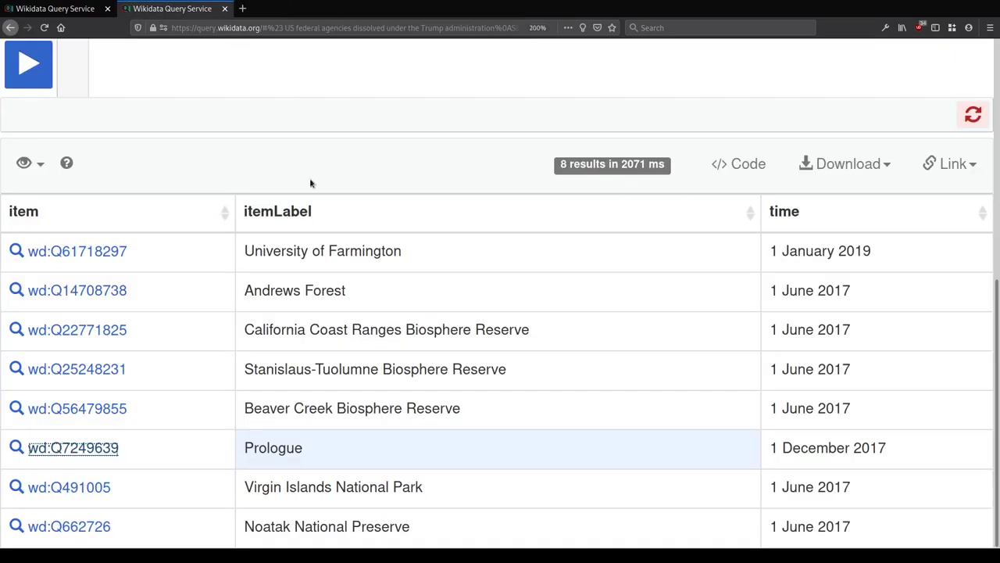
pyautogui.click(218, 485)
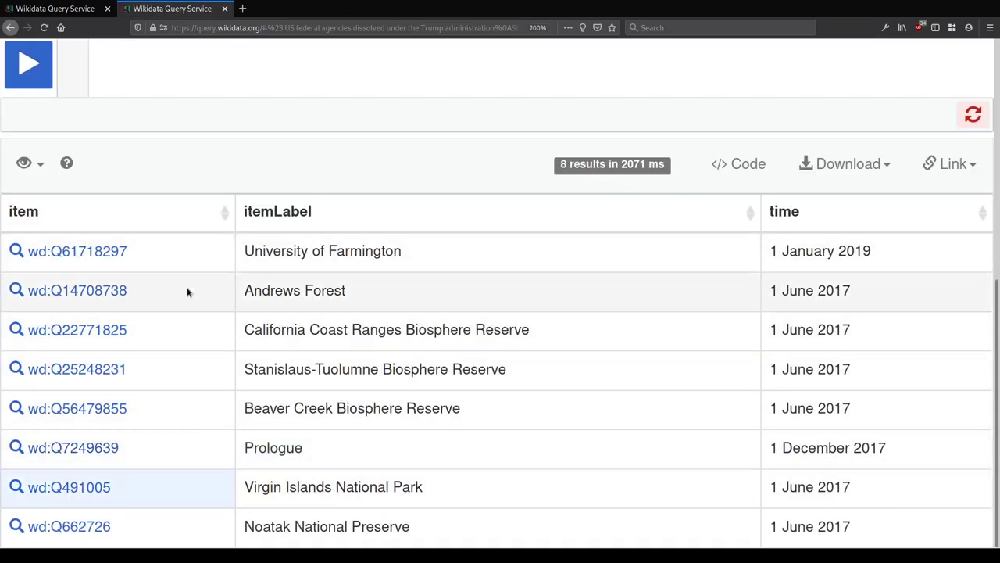
# Step: Reword the query's title comment to "US federal-affiliated things dissolved under the Trump administration"
pyautogui.scroll(5, 305, 536)
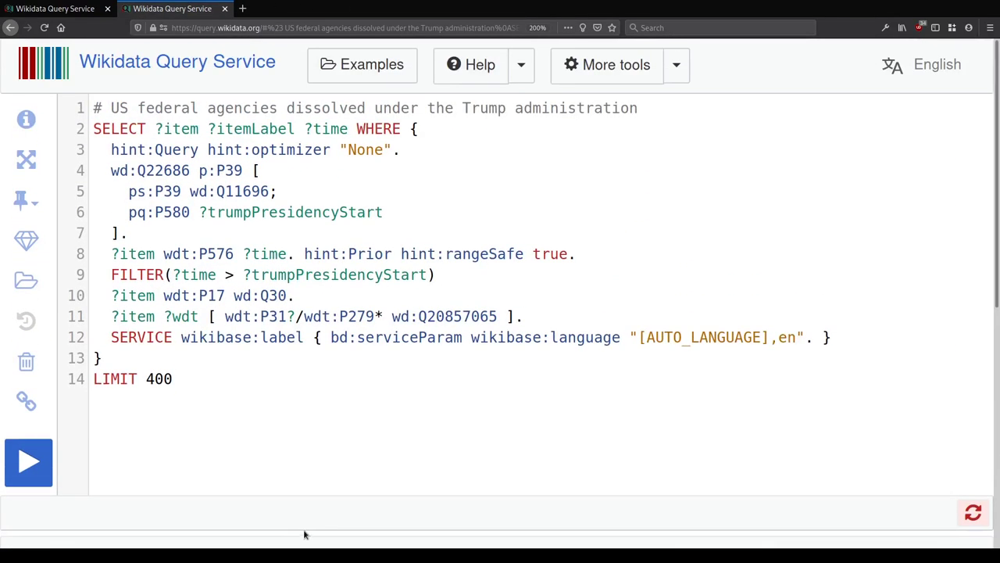
pyautogui.moveTo(205, 108); pyautogui.dragTo(280, 102)
pyautogui.write('-affiliated things')
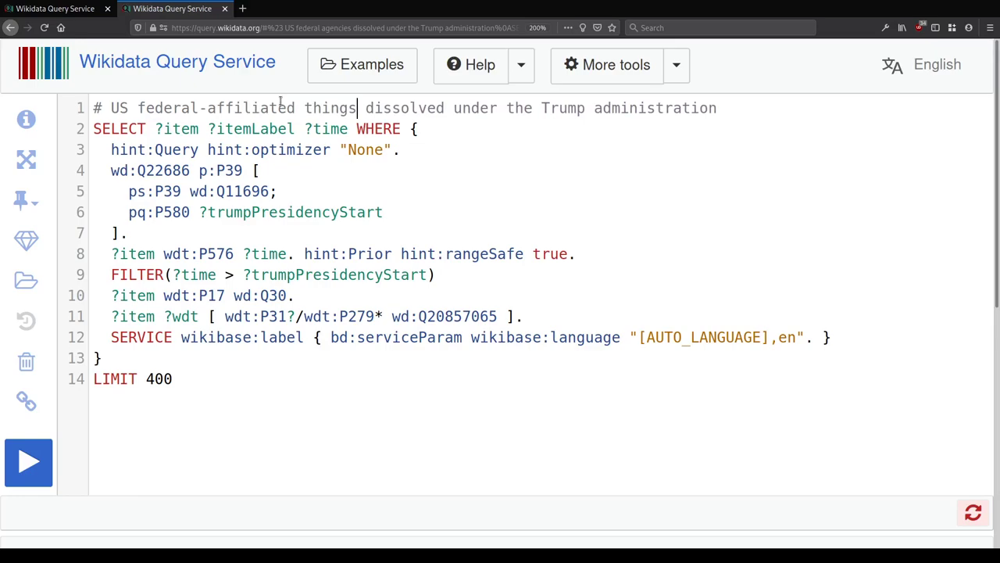
# Step: Add "# TODO optionally include end so the query remains valid after Trump is yeeted out of office" after the presidency block and remove LIMIT 400
pyautogui.click(418, 235)
pyautogui.write('# TODO optionally include end so the query remains valid after Trump is yeeted out of office')
pyautogui.hotkey('ctrl', 'End')
pyautogui.hotkey('shift', 'Up')
pyautogui.press('BackSpace')
# Step: Run the final query without a limit and review the listed items and their dissolution dates
pyautogui.scroll(-5, 388, 261)
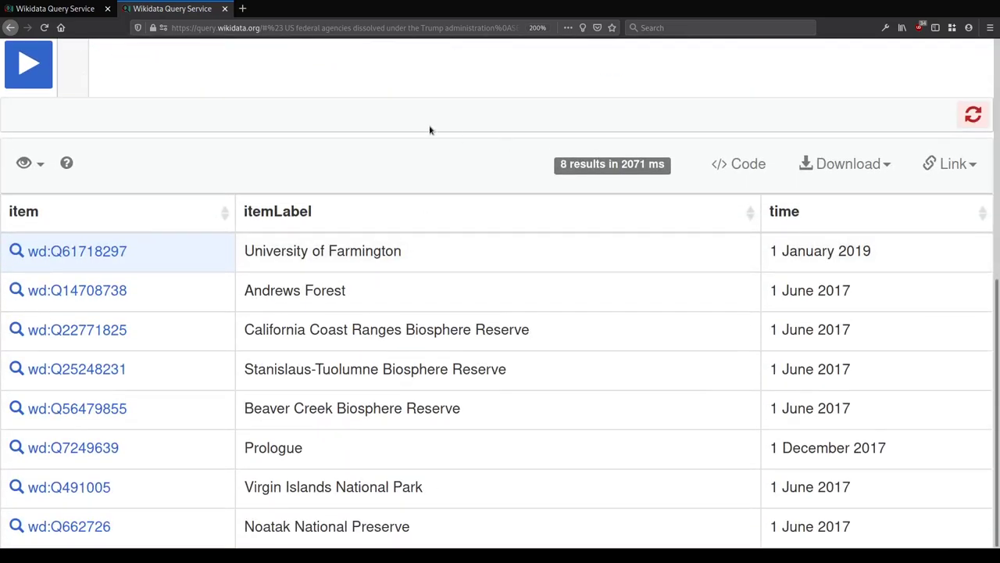
pyautogui.scroll(5, 286, 349)
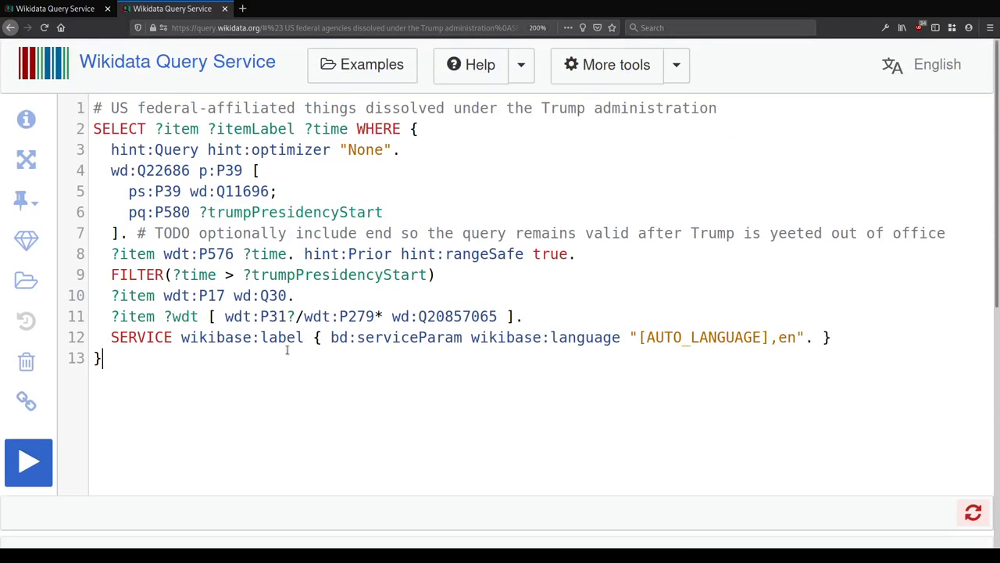
pyautogui.hotkey('ctrl', 'Return')
pyautogui.scroll(-4, 294, 328)
pyautogui.scroll(-2, 294, 328)
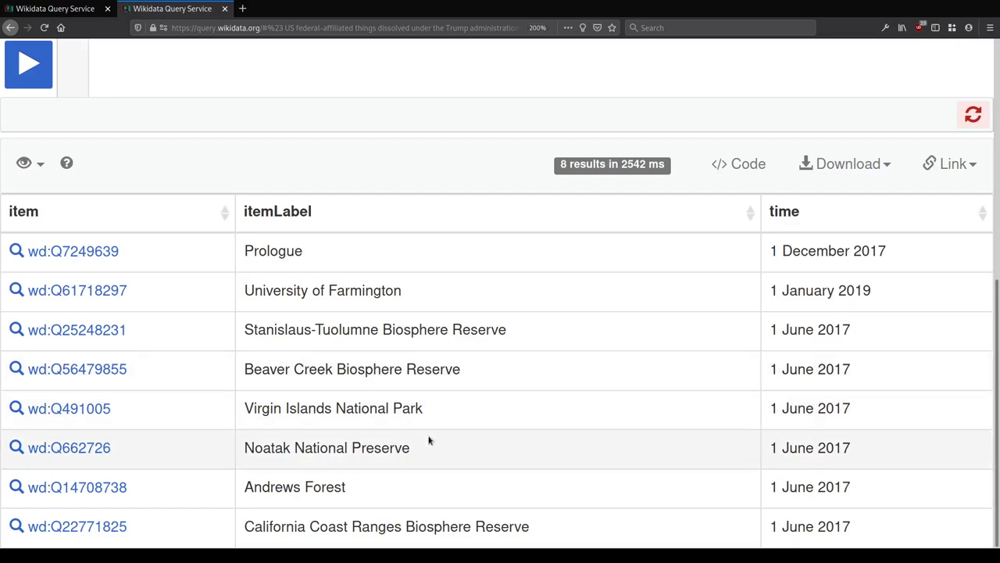
pyautogui.scroll(5, 408, 383)
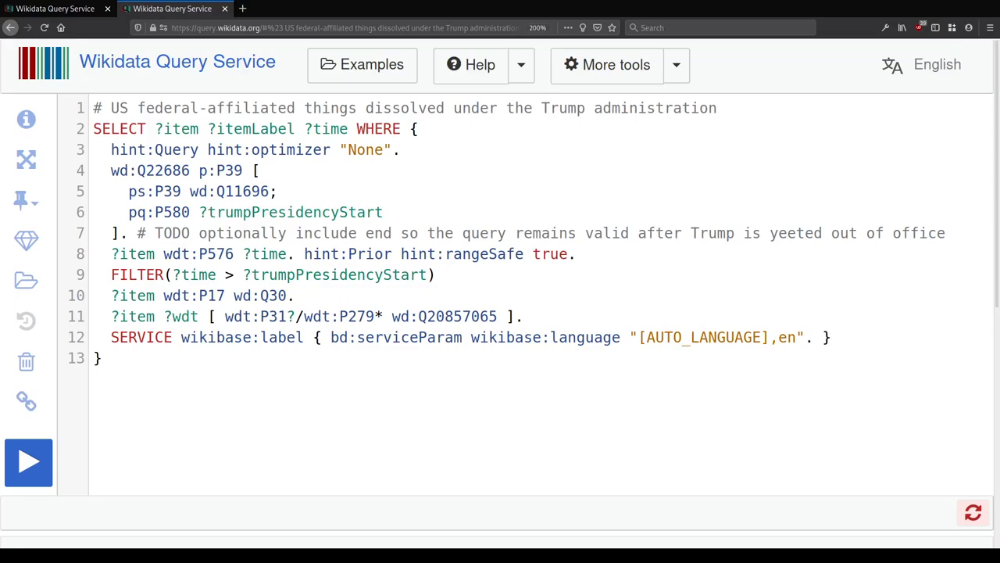
# Step: In a new tab, look up "lokal k wikidata" among visited pages and select the German Wikipedia workshop page's edit address
pyautogui.hotkey('ctrl', 't')
pyautogui.write('lokal k')
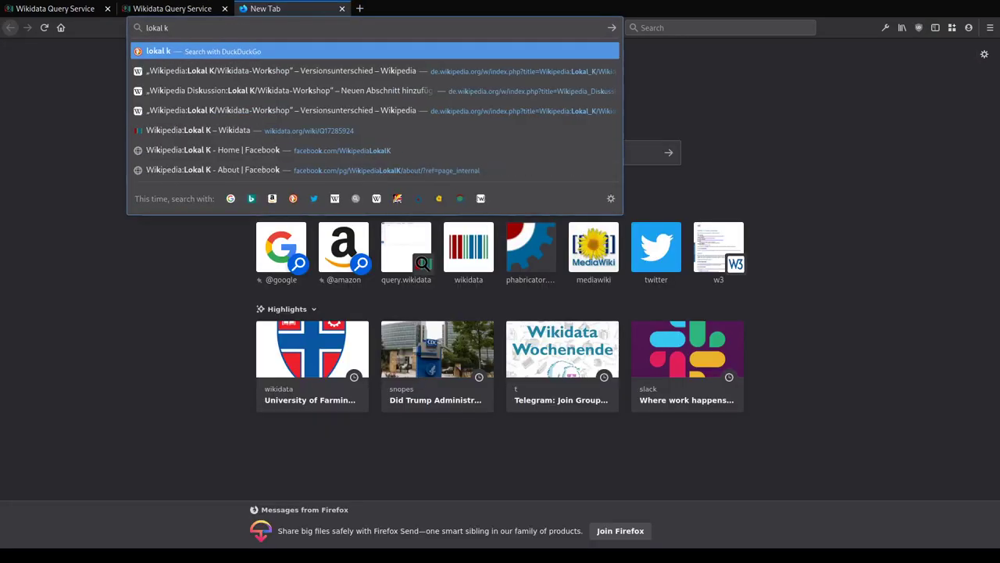
pyautogui.press('Down')
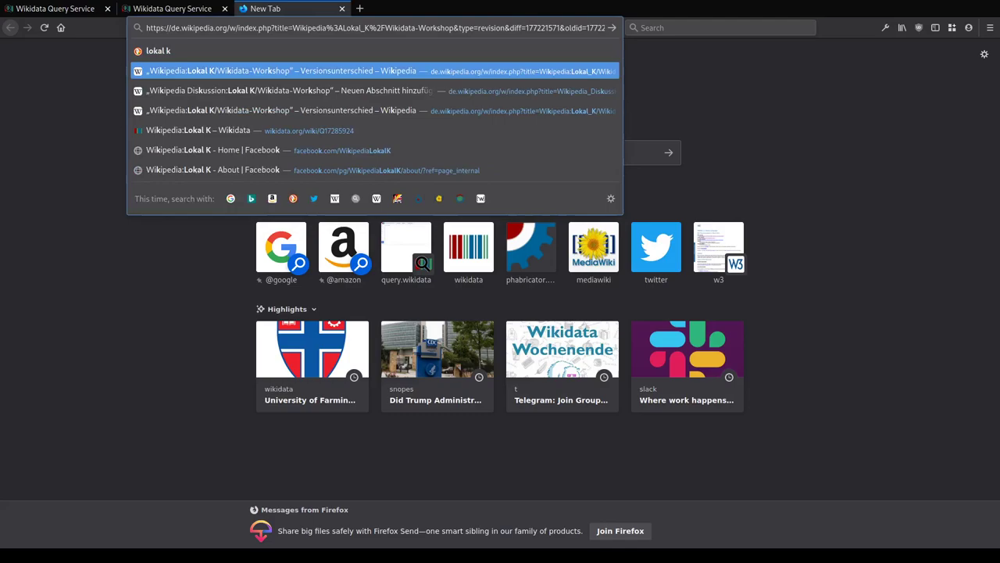
pyautogui.press('Down')
pyautogui.press('Down')
pyautogui.press('Down')
pyautogui.press('Down')
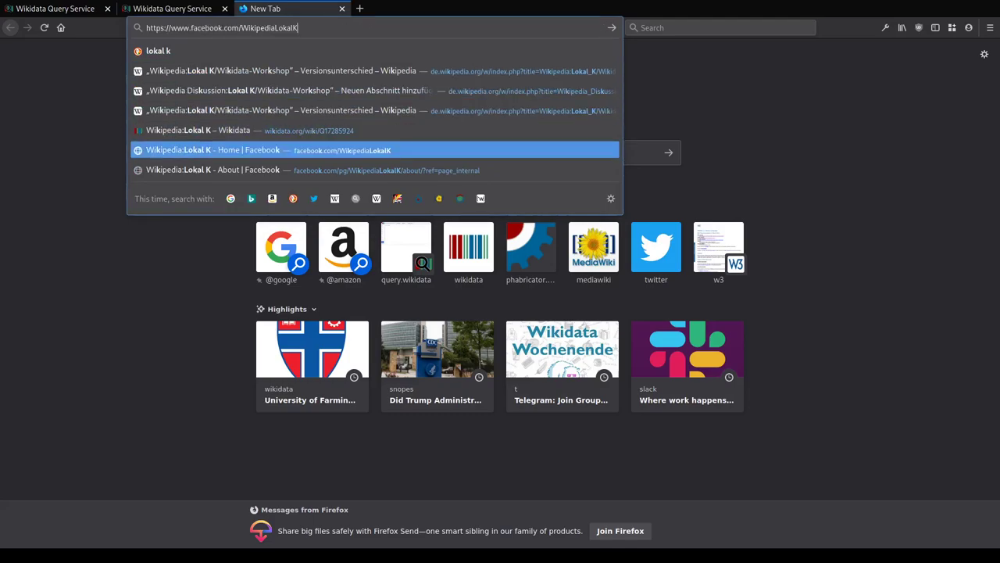
pyautogui.hotkey('ctrl', 'a')
pyautogui.write('lokal k wikidata')
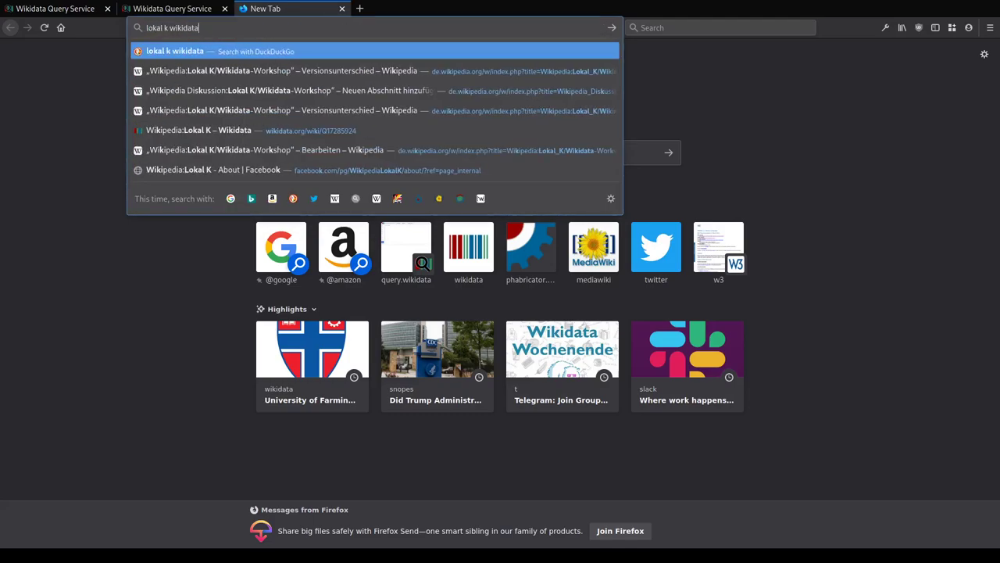
pyautogui.press('Down')
pyautogui.press('Down')
pyautogui.press('Down')
pyautogui.press('Down')
pyautogui.press('Down')
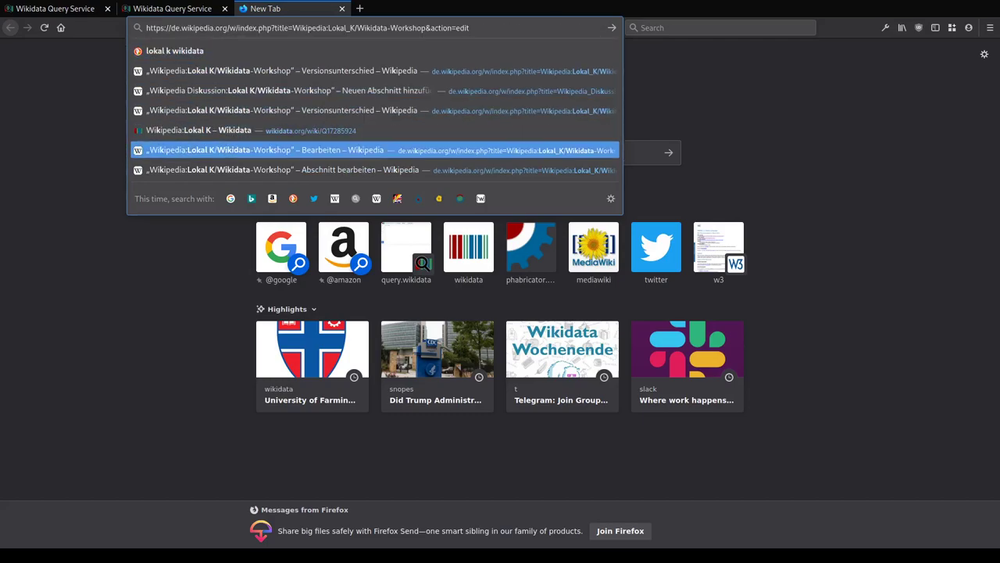
pyautogui.press('BackSpace')
pyautogui.press('BackSpace')
pyautogui.press('BackSpace')
pyautogui.press('BackSpace')
pyautogui.press('BackSpace')
pyautogui.press('BackSpace')
pyautogui.press('BackSpace')
pyautogui.press('BackSpace')
pyautogui.press('BackSpace')
pyautogui.press('BackSpace')
pyautogui.press('BackSpace')
pyautogui.press('BackSpace')
pyautogui.press('Left')
pyautogui.press('Left')
pyautogui.press('Left')
pyautogui.press('Left')
pyautogui.press('Left')
pyautogui.press('Left')
pyautogui.press('Left')
pyautogui.press('Left')
pyautogui.press('Left')
pyautogui.press('Left')
pyautogui.press('BackSpace')
pyautogui.press('BackSpace')
pyautogui.press('BackSpace')
pyautogui.press('BackSpace')
pyautogui.press('BackSpace')
pyautogui.press('BackSpace')
pyautogui.press('BackSpace')
pyautogui.press('BackSpace')
pyautogui.press('BackSpace')
pyautogui.press('BackSpace')
pyautogui.press('BackSpace')
pyautogui.press('BackSpace')
pyautogui.press('BackSpace')
pyautogui.press('BackSpace')
pyautogui.press('BackSpace')
pyautogui.press('BackSpace')
pyautogui.press('BackSpace')
pyautogui.press('BackSpace')
pyautogui.write('wiki/')
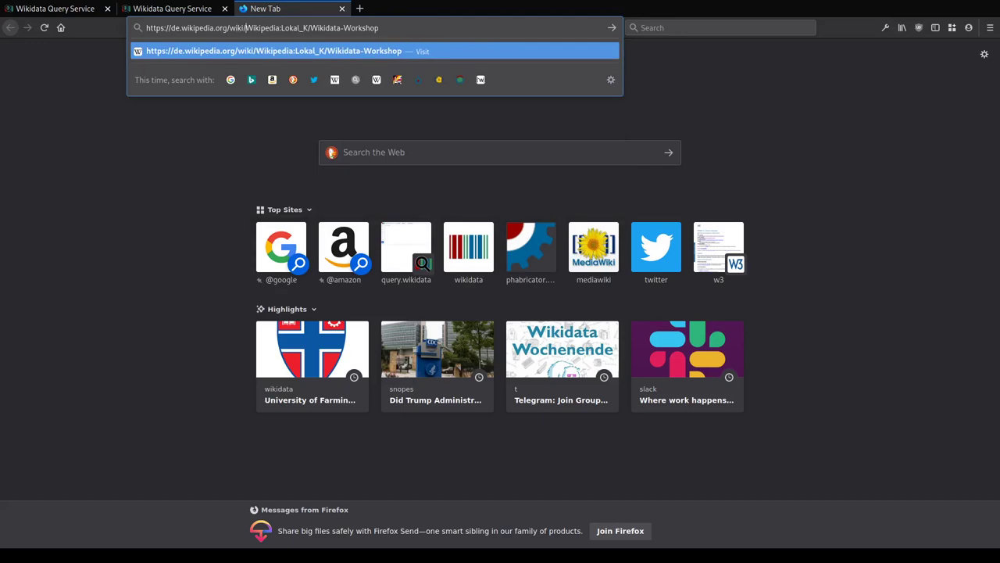
pyautogui.press('Return')
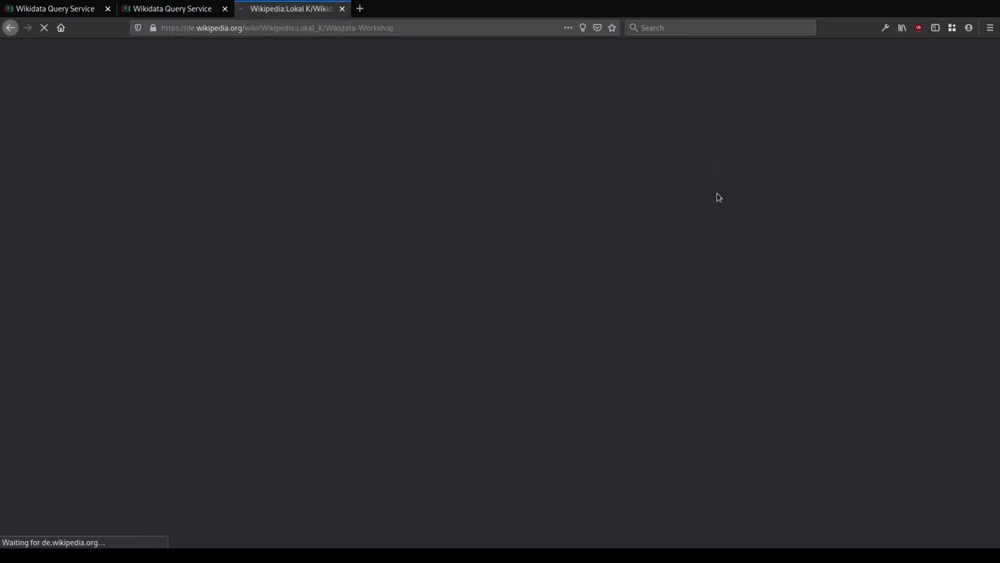
# Step: Open the example query "Straßen in Berlin mit Geschlecht der Person, nach der sie benannt sind" in a separate tab and switch to it
pyautogui.scroll(-10, 712, 196)
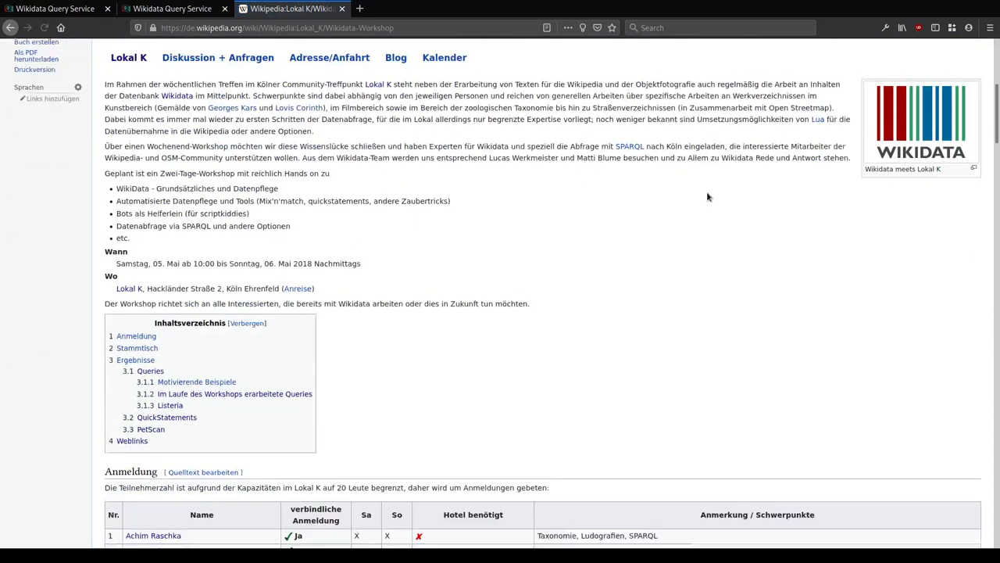
pyautogui.scroll(-8, 27, 164)
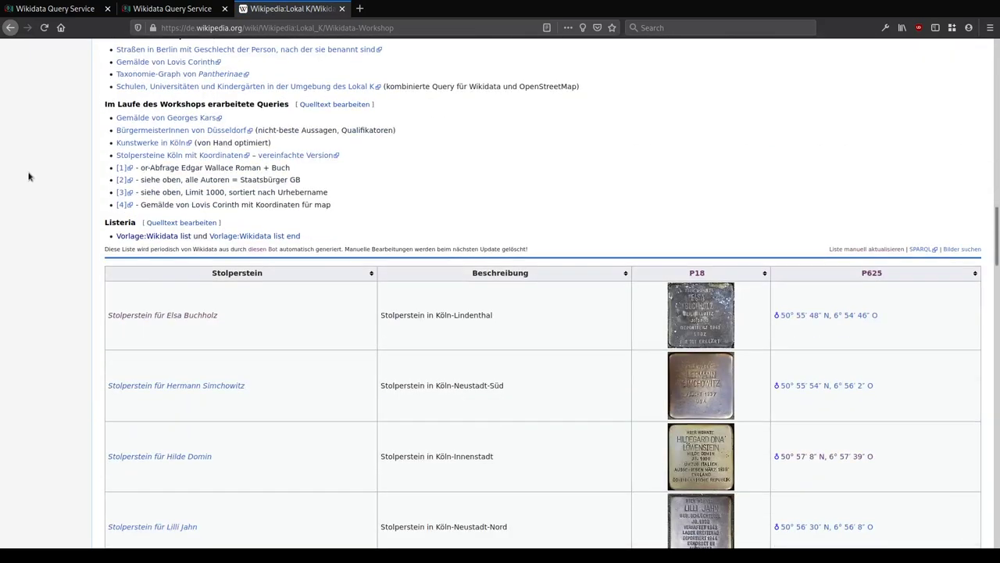
pyautogui.scroll(1, 80, 127)
pyautogui.middleClick(147, 78)
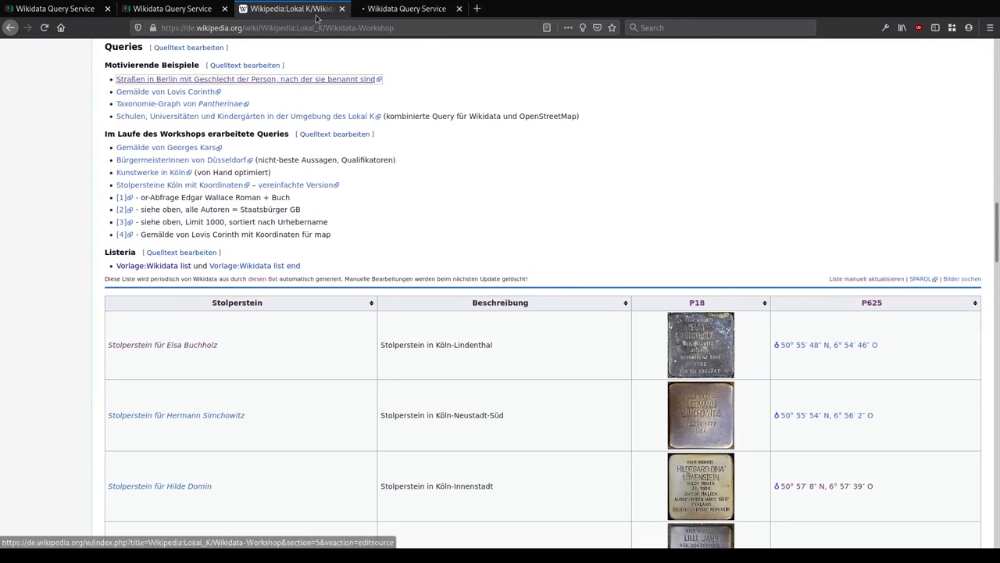
pyautogui.click(407, 8)
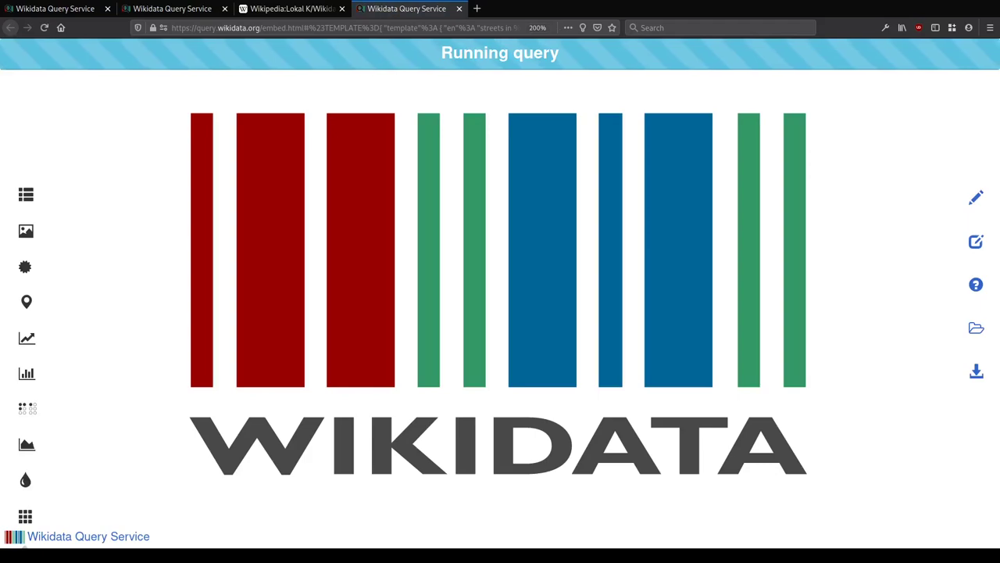
# Step: Examine the visual editor's template sentence and its city selector in the embedded query view
pyautogui.click(285, 9)
pyautogui.click(383, 6)
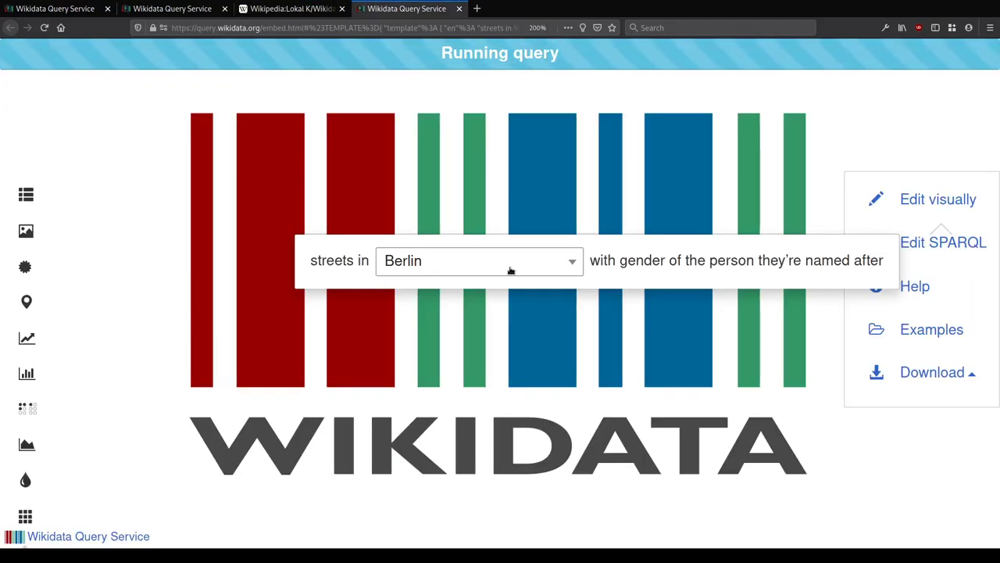
pyautogui.click(572, 261)
pyautogui.click(687, 259)
# Step: Return to the workshop page and jump to its "Motivierende Beispiele" section from the table of contents
pyautogui.click(273, 10)
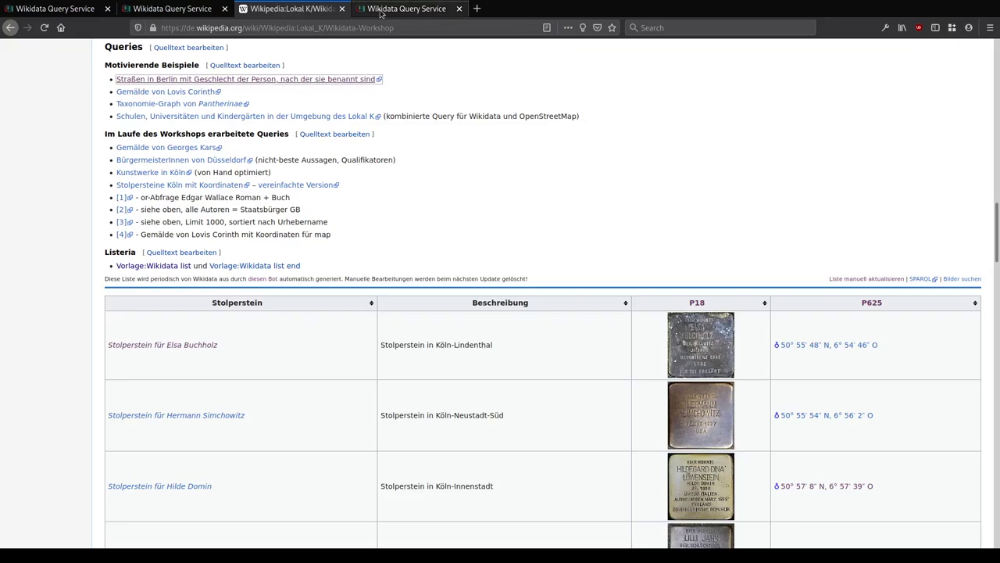
pyautogui.click(348, 27)
pyautogui.click(645, 179)
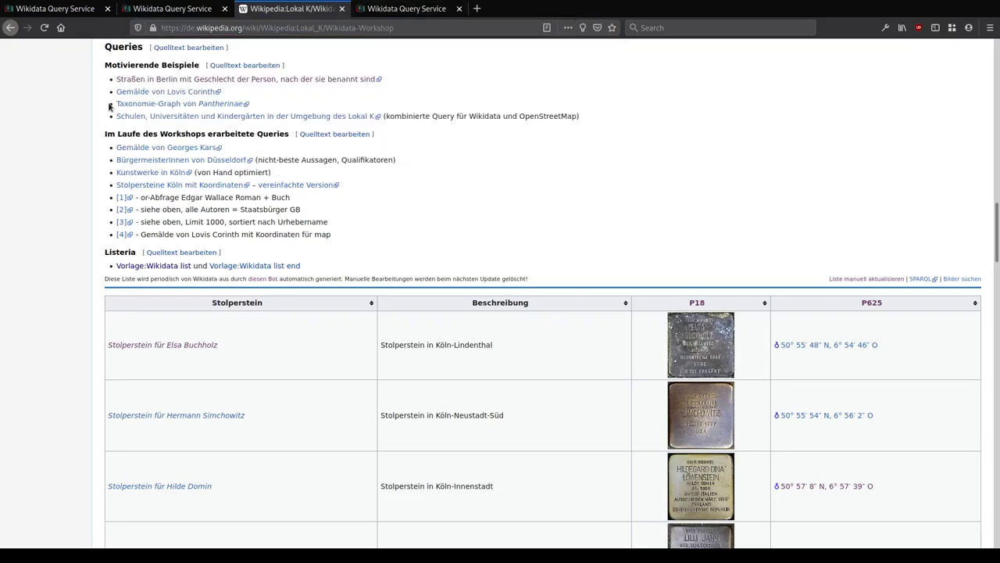
pyautogui.press('Home')
pyautogui.scroll(-5, 176, 519)
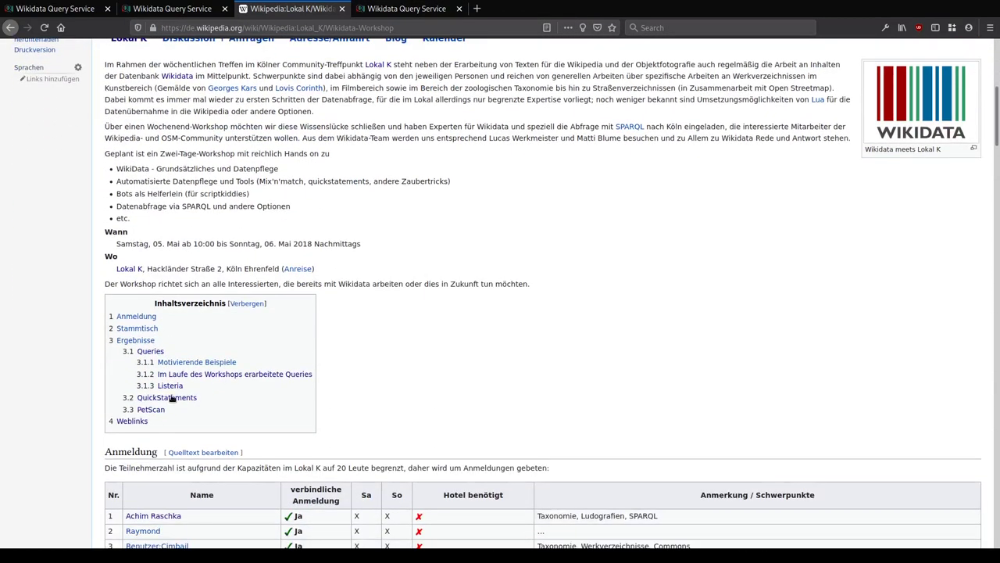
pyautogui.click(164, 362)
pyautogui.hotkey('ctrl', 'l')
pyautogui.click(684, 217)
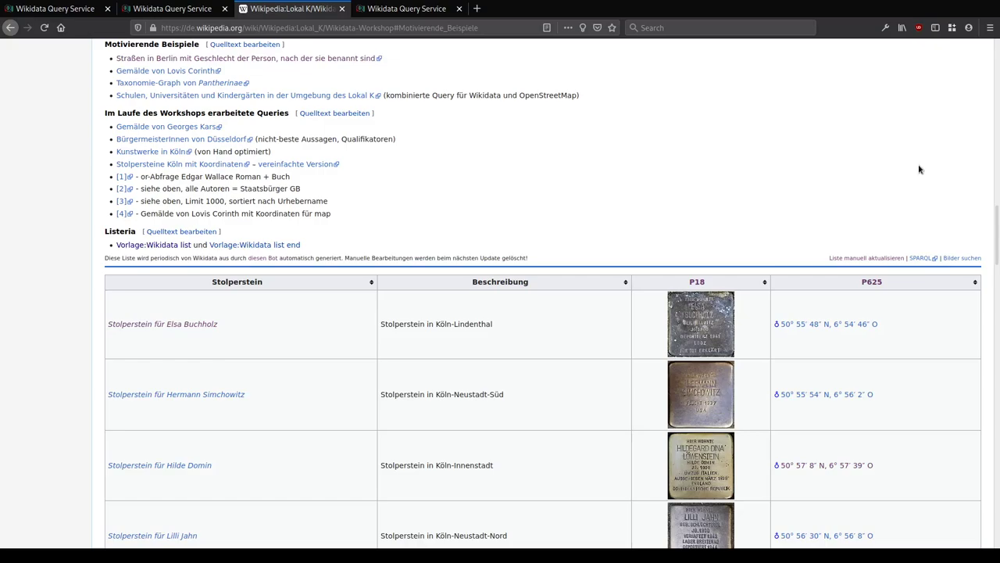
# Step: Return to the Berlin street map and show only the male and female layers, with All layers unchecked
pyautogui.hotkey('ctrl', 'Tab')
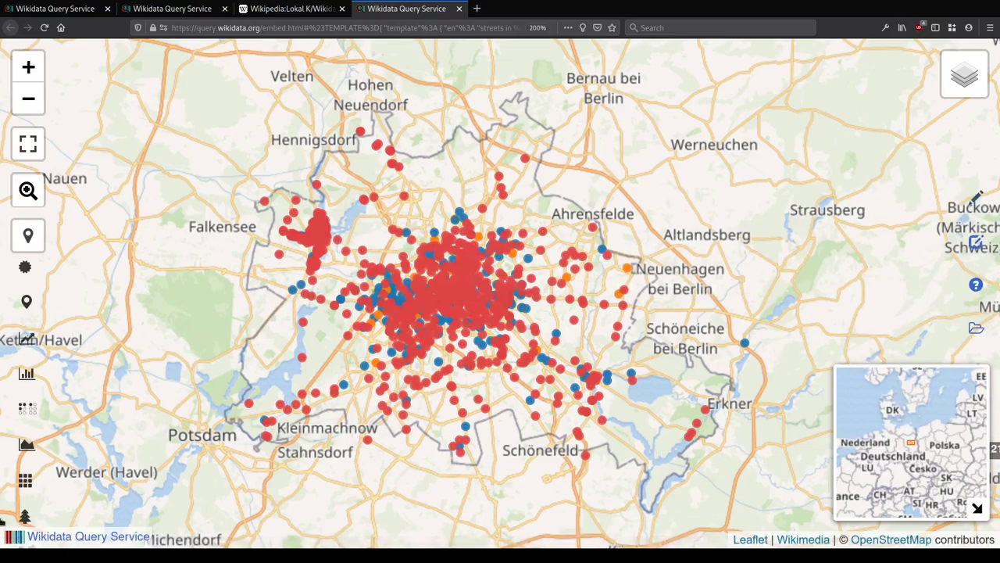
pyautogui.moveTo(955, 77)
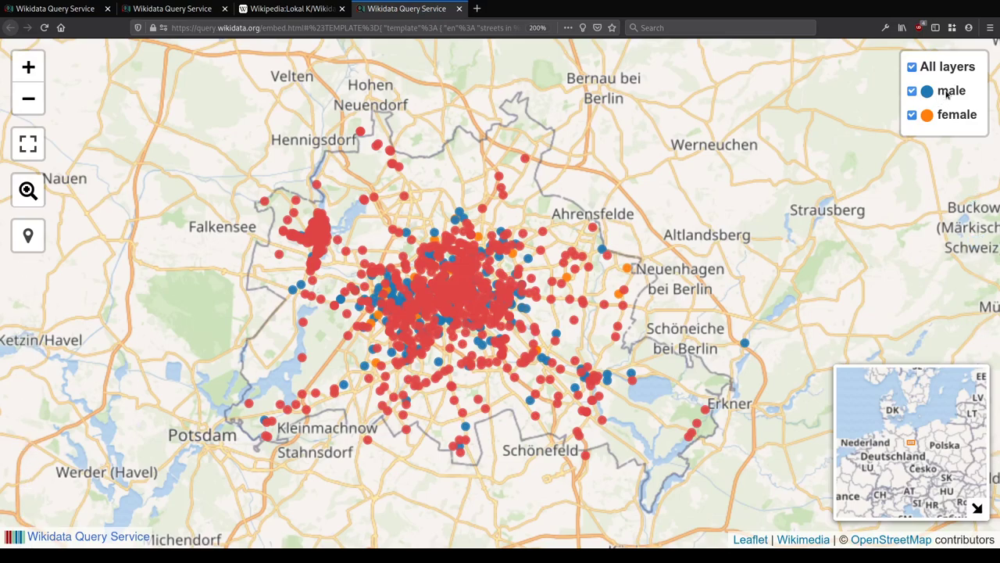
pyautogui.click(912, 67)
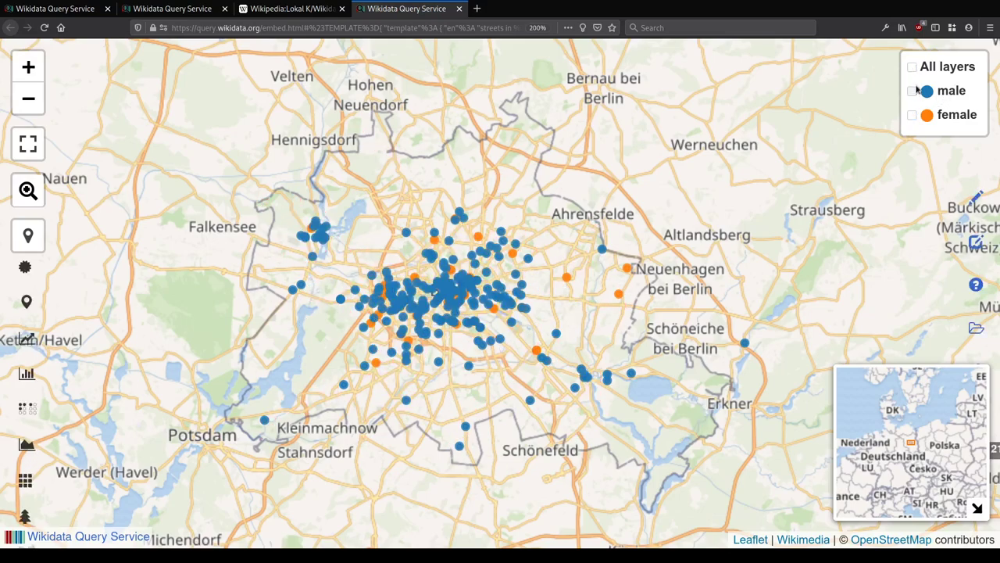
pyautogui.click(912, 115)
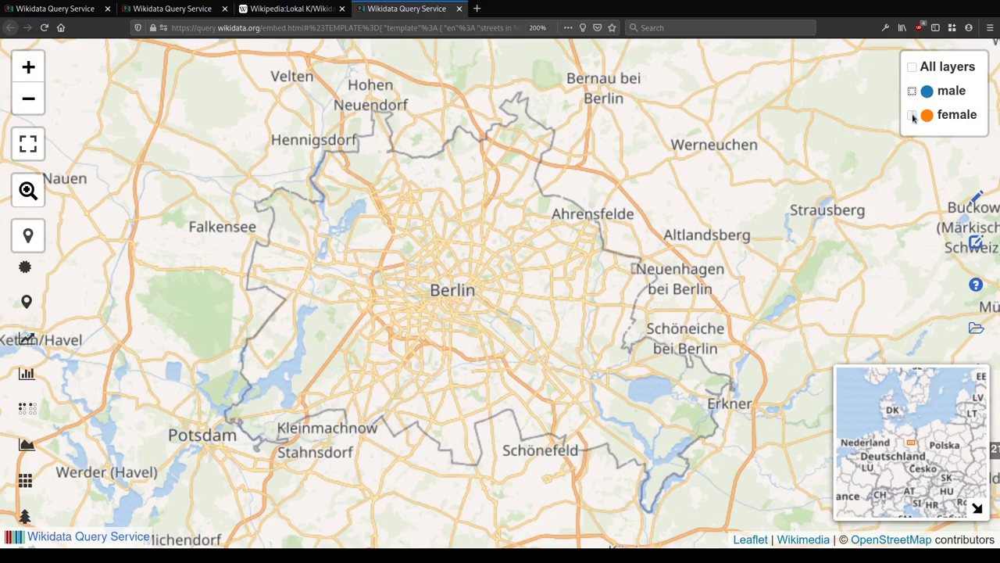
pyautogui.click(912, 114)
pyautogui.click(912, 92)
pyautogui.click(912, 91)
pyautogui.click(912, 91)
pyautogui.click(912, 115)
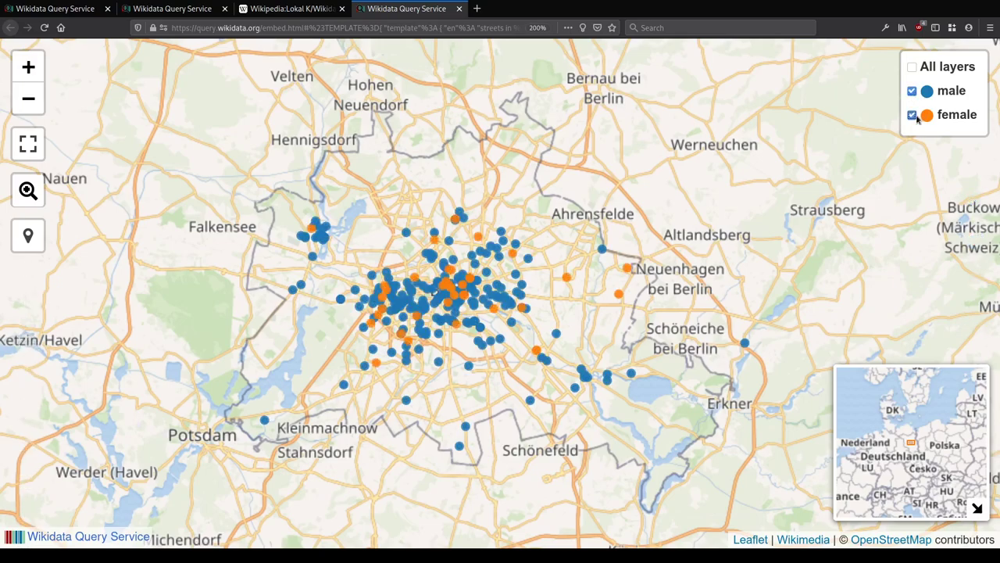
pyautogui.click(912, 115)
pyautogui.click(915, 115)
# Step: Inspect the Helene-Weigel-Platz marker's image and linked items on the map, and close its popup
pyautogui.click(566, 277)
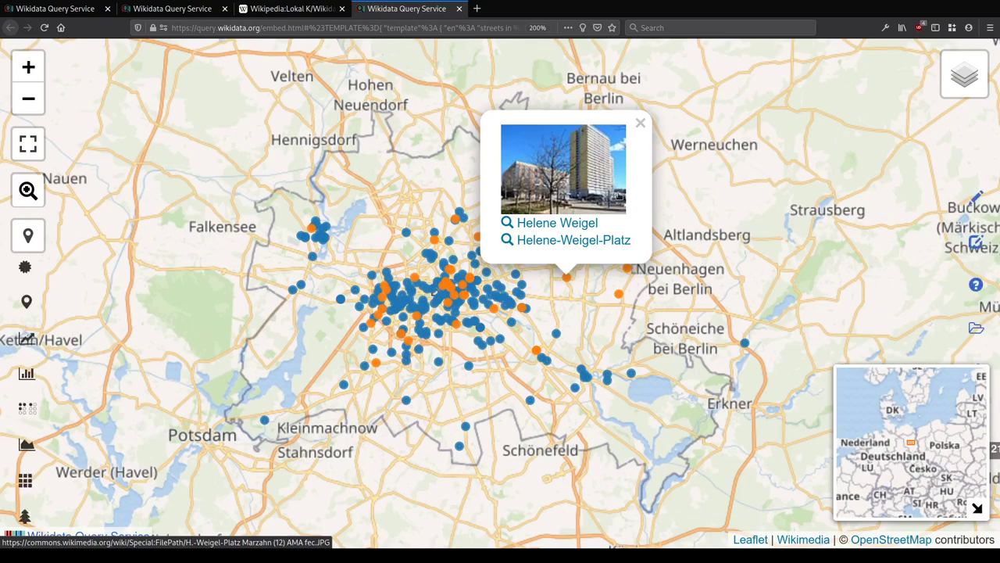
pyautogui.click(549, 223)
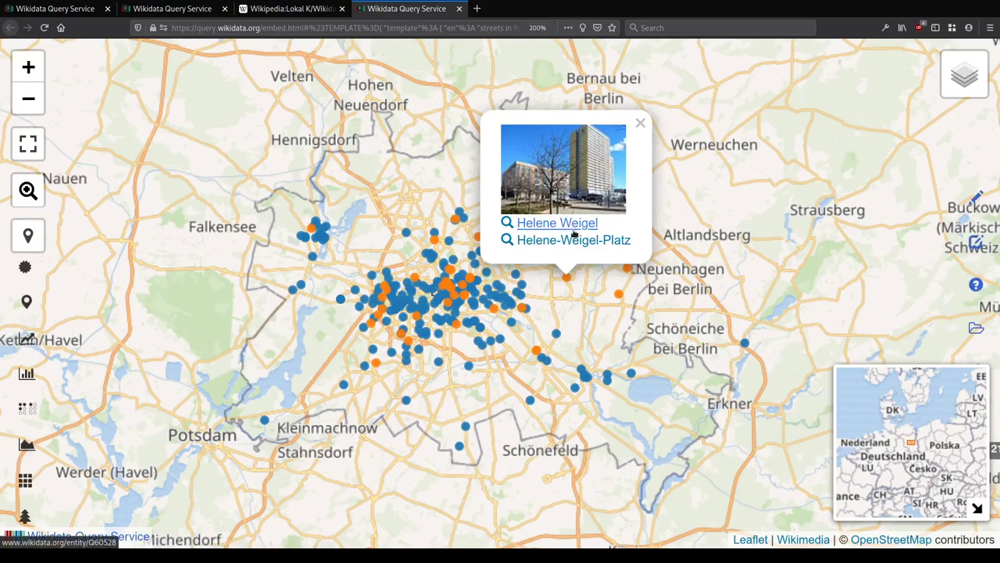
pyautogui.click(585, 334)
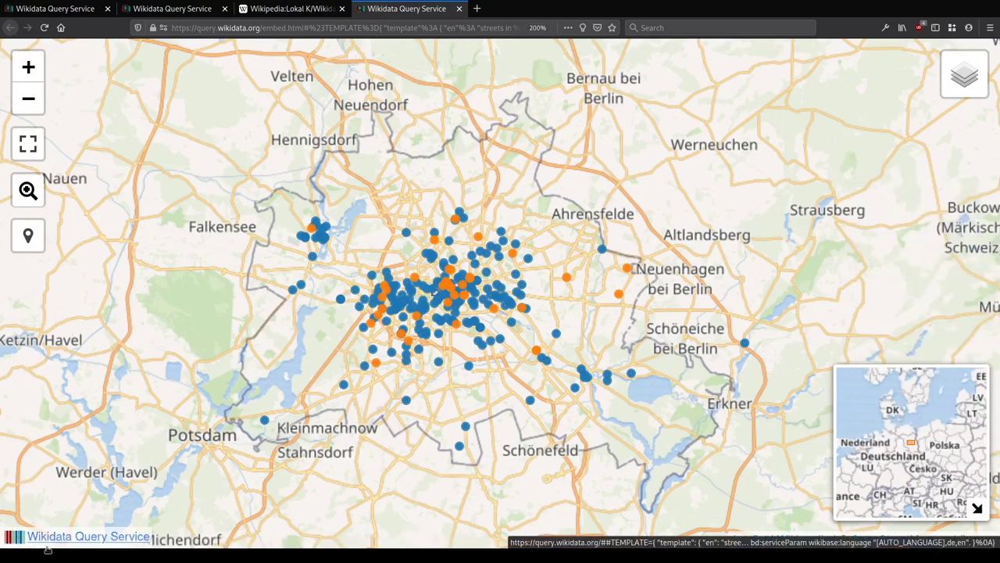
# Step: Open the map's query in the full query editor and examine the #TEMPLATE comment with its English sentence
pyautogui.middleClick(100, 540)
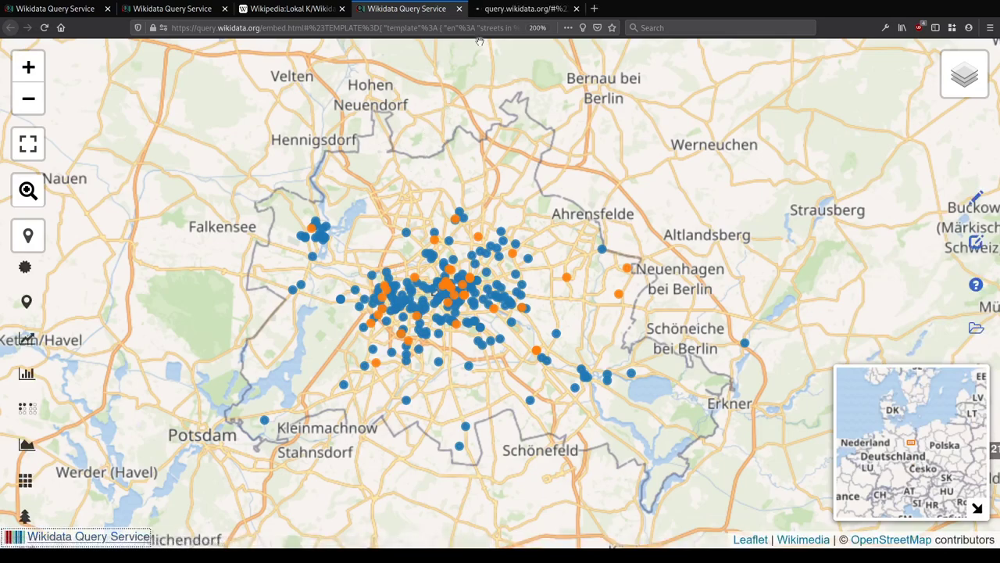
pyautogui.click(493, 11)
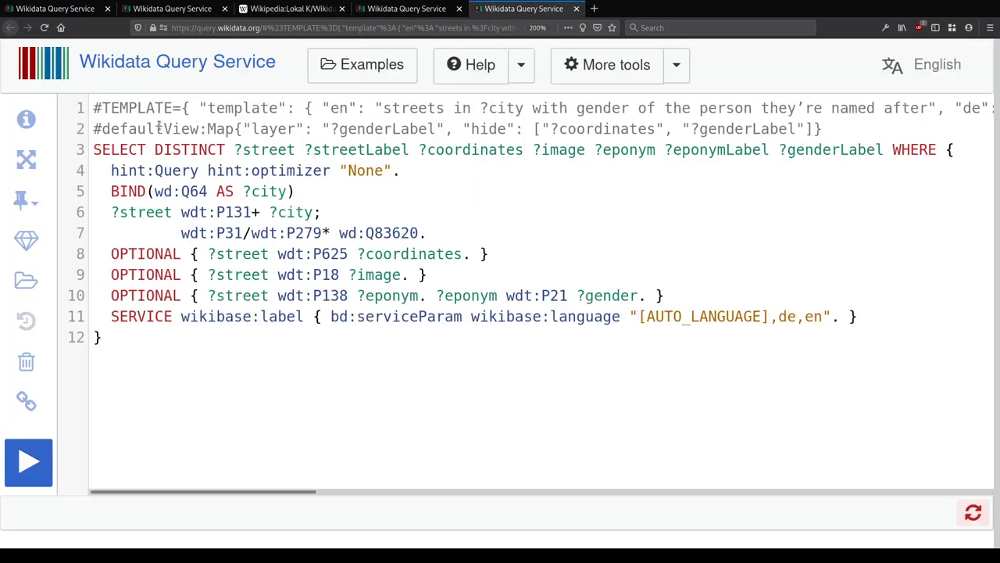
pyautogui.moveTo(105, 102); pyautogui.dragTo(471, 100)
pyautogui.click(181, 108)
pyautogui.moveTo(181, 107); pyautogui.dragTo(771, 108)
pyautogui.click(770, 108)
pyautogui.moveTo(327, 104); pyautogui.dragTo(426, 105)
pyautogui.click(425, 105)
# Step: Examine the "variables" part of the template comment, where ?city is given its own query
pyautogui.moveTo(288, 493); pyautogui.dragTo(761, 494)
pyautogui.doubleClick(336, 107)
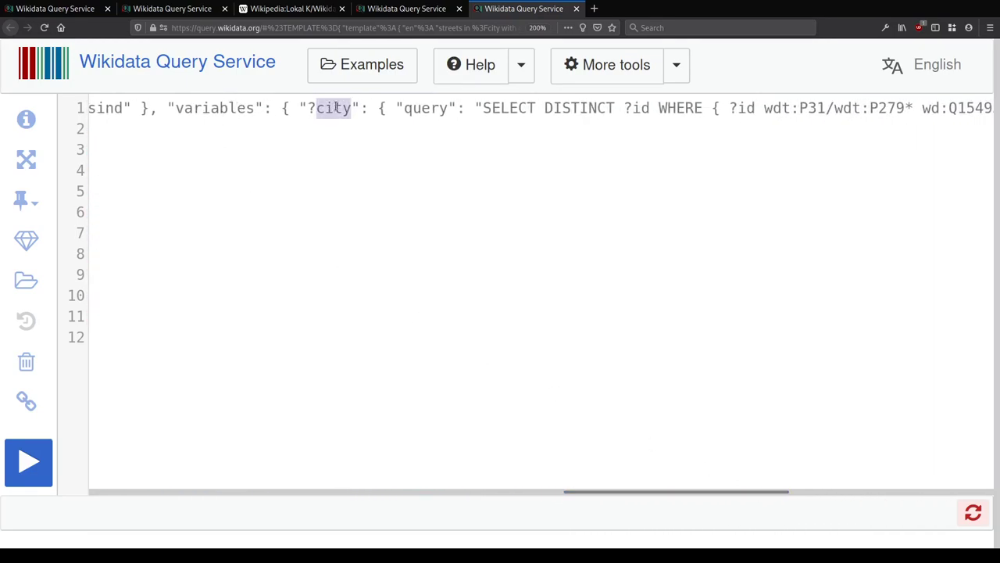
pyautogui.moveTo(610, 495); pyautogui.dragTo(639, 478)
pyautogui.doubleClick(406, 109)
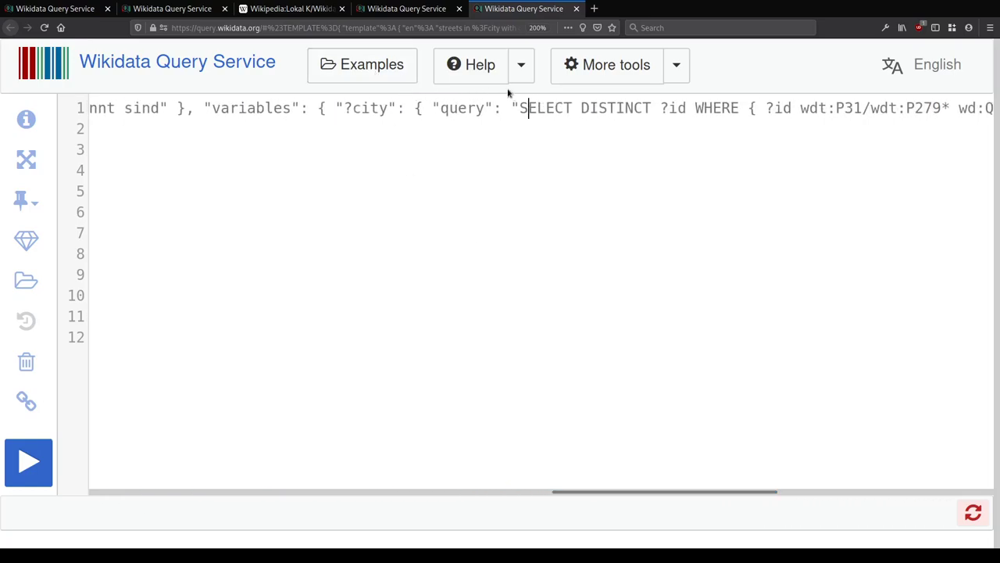
# Step: Browse the suggested cities for the template's city variable in the map's visual editor and close the list
pyautogui.click(439, 17)
pyautogui.click(938, 198)
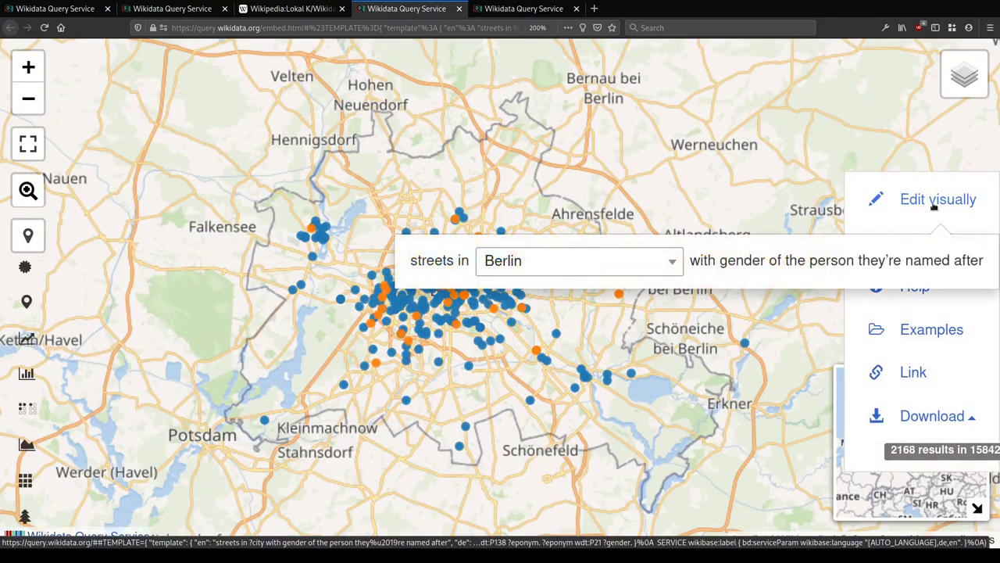
pyautogui.click(662, 268)
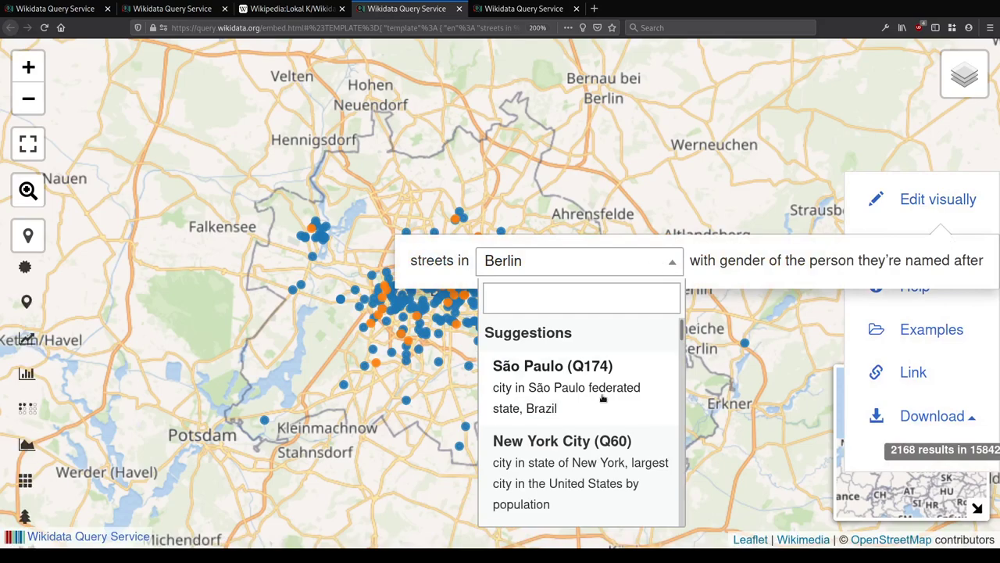
pyautogui.scroll(-5, 600, 388)
pyautogui.scroll(-6, 600, 389)
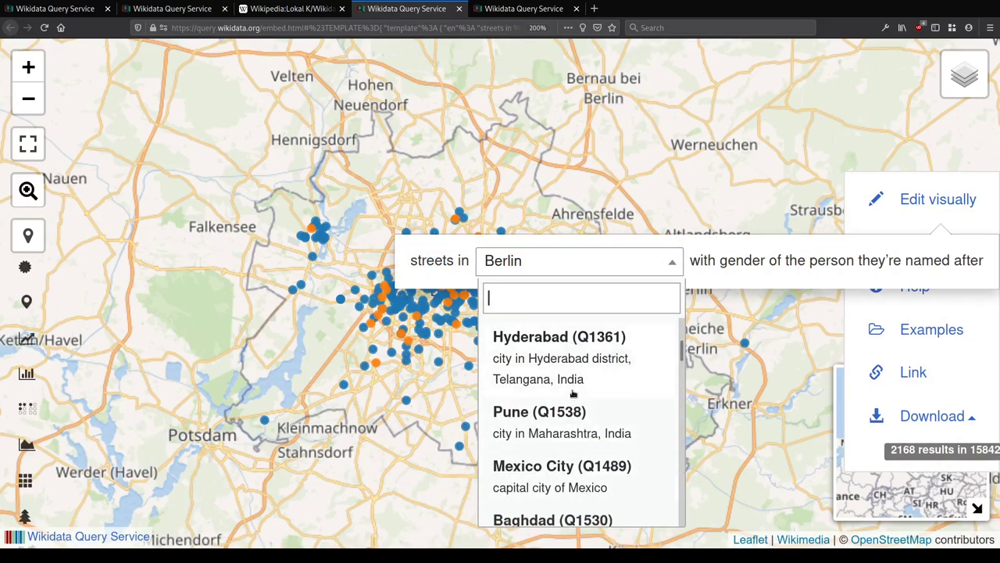
pyautogui.click(309, 282)
# Step: Back in the query editor, examine the ?city suggestion query's conditions and population ordering, and select the whole #TEMPLATE line
pyautogui.click(517, 10)
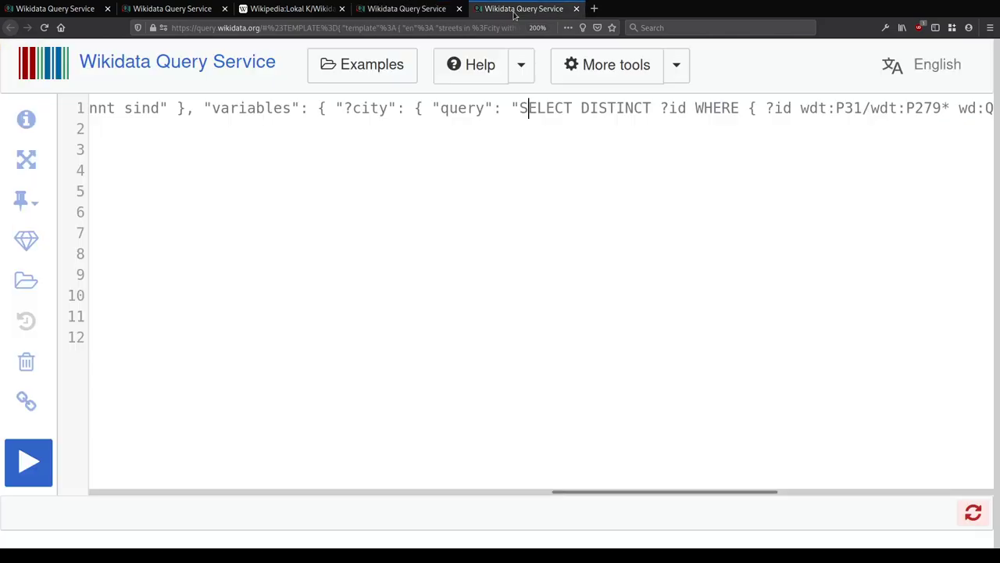
pyautogui.moveTo(633, 495); pyautogui.dragTo(654, 492)
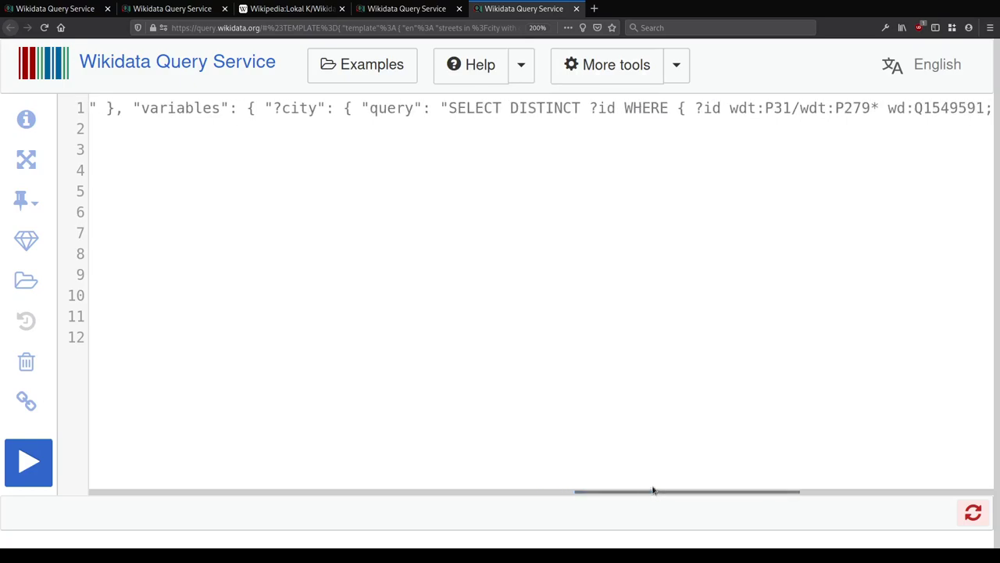
pyautogui.moveTo(724, 492); pyautogui.dragTo(774, 490)
pyautogui.doubleClick(562, 108)
pyautogui.moveTo(563, 108); pyautogui.dragTo(989, 109)
pyautogui.click(738, 108)
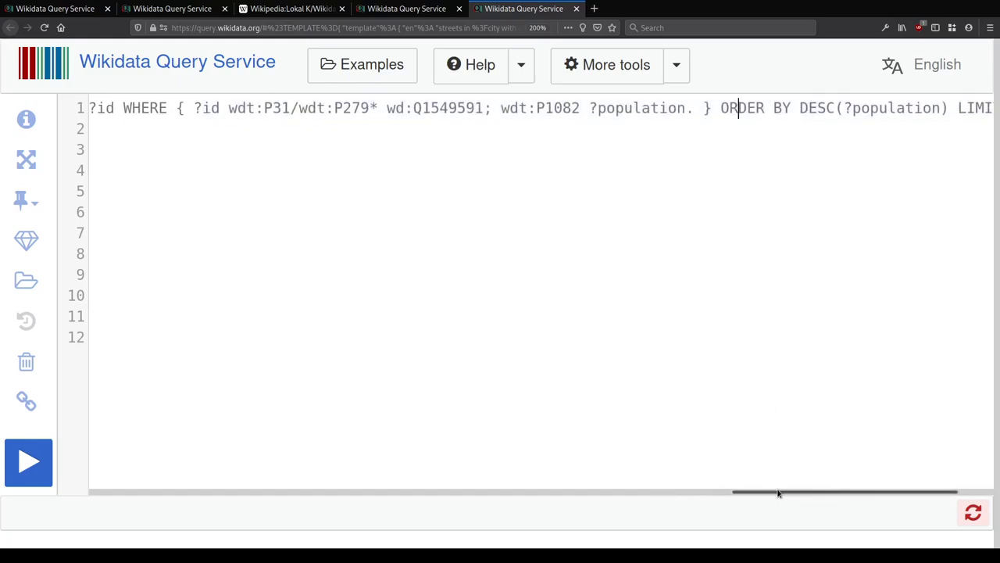
pyautogui.moveTo(777, 492); pyautogui.dragTo(911, 482)
pyautogui.tripleClick(919, 108)
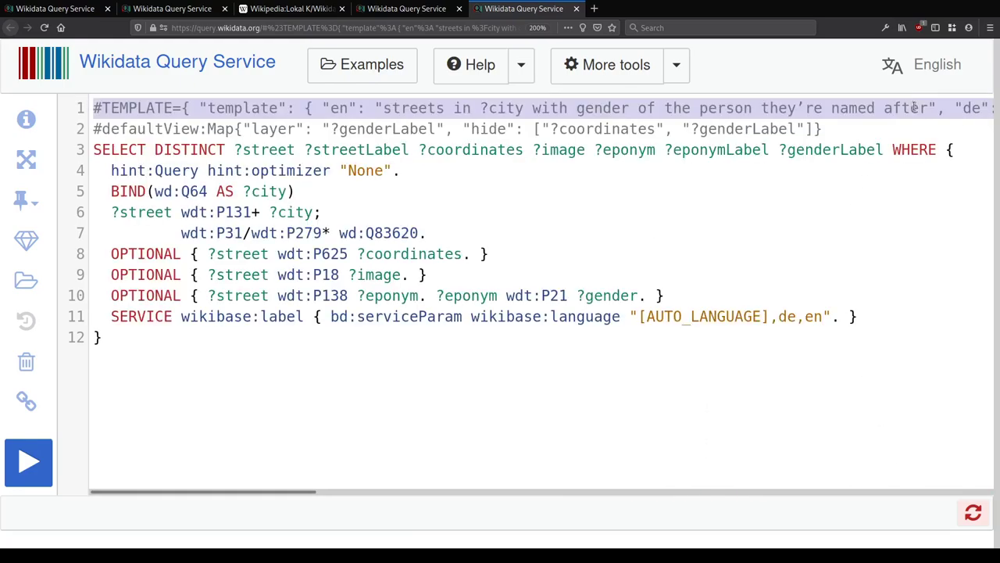
# Step: In the Berlin map's visual editor, change the city variable to Brussels (Q239)
pyautogui.click(913, 108)
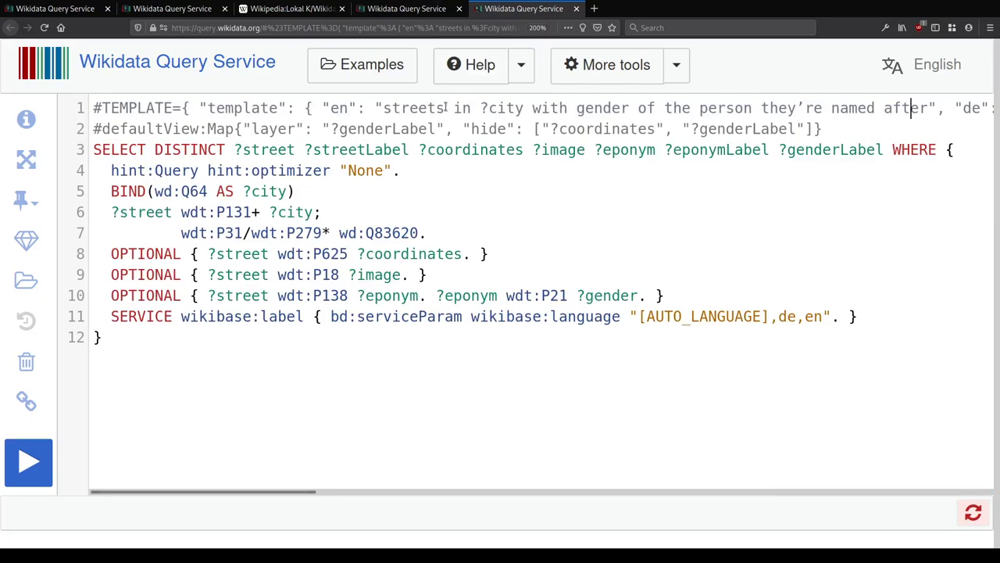
pyautogui.hotkey('ctrl', 'pageup')
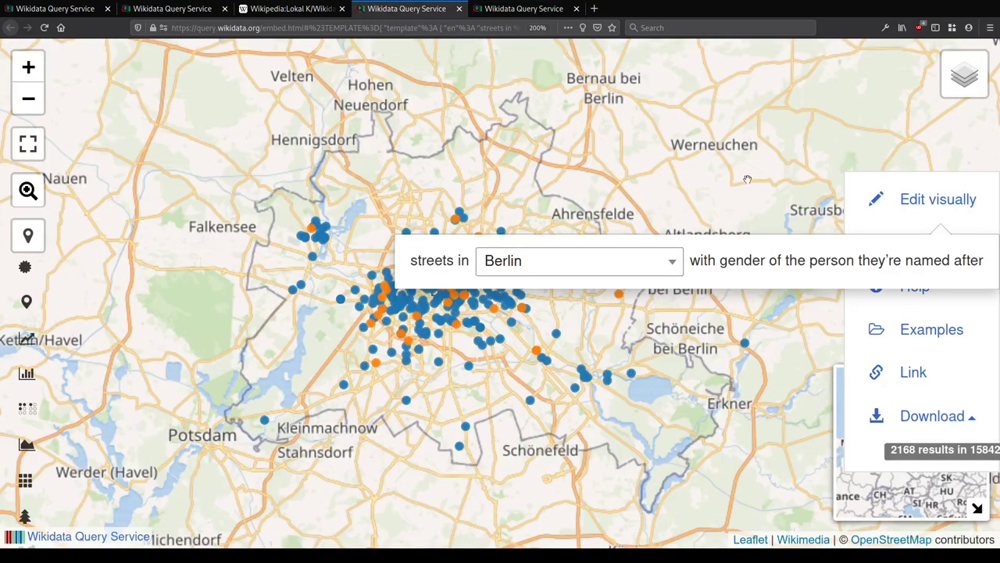
pyautogui.click(564, 262)
pyautogui.write('brusser')
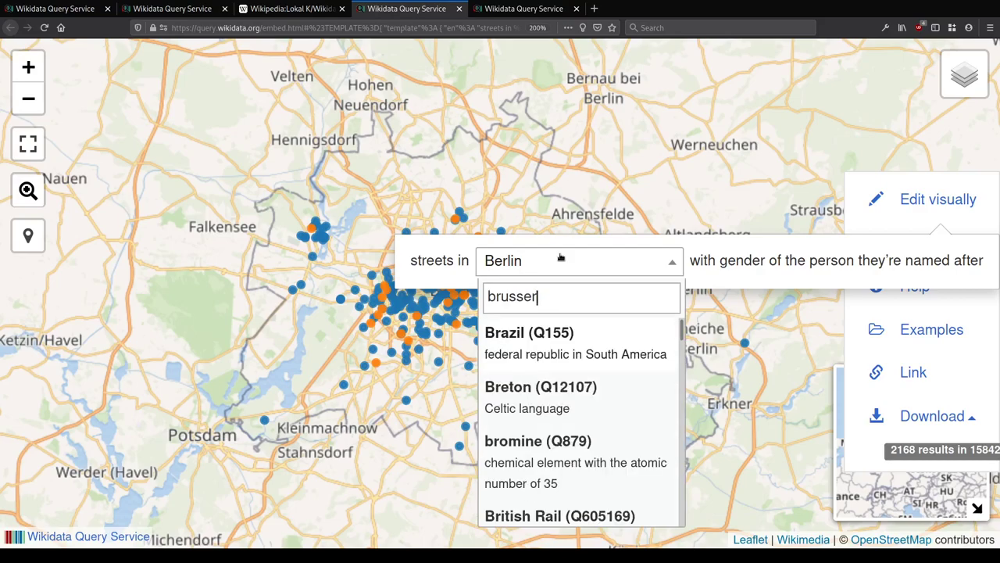
pyautogui.press('BackSpace')
pyautogui.write('lx')
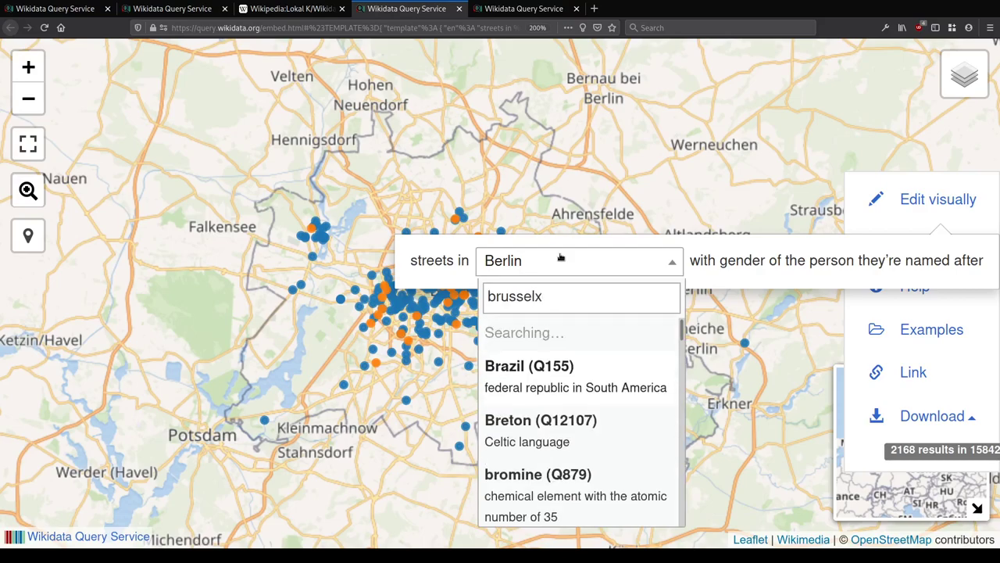
pyautogui.press('BackSpace')
pyautogui.write('s')
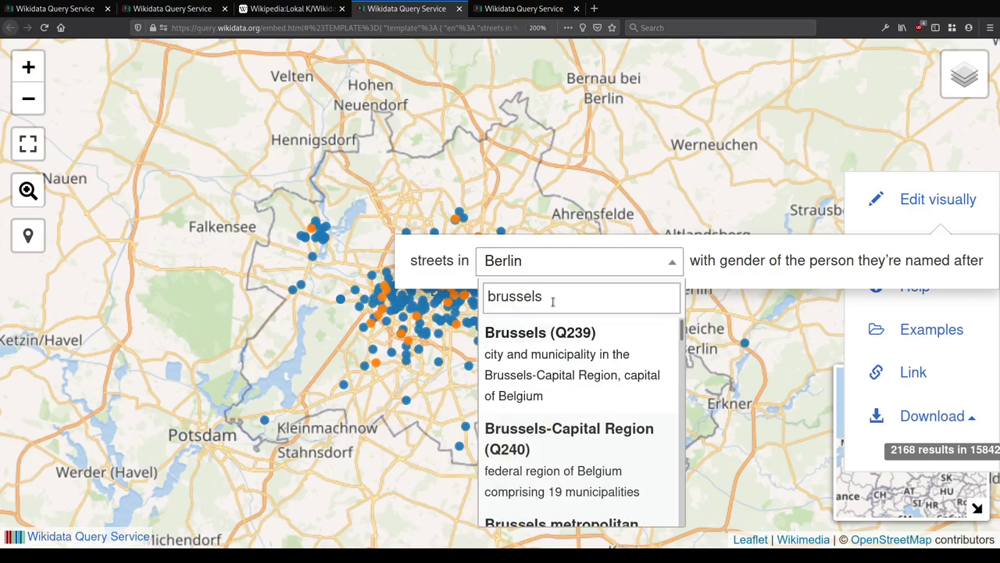
pyautogui.click(556, 376)
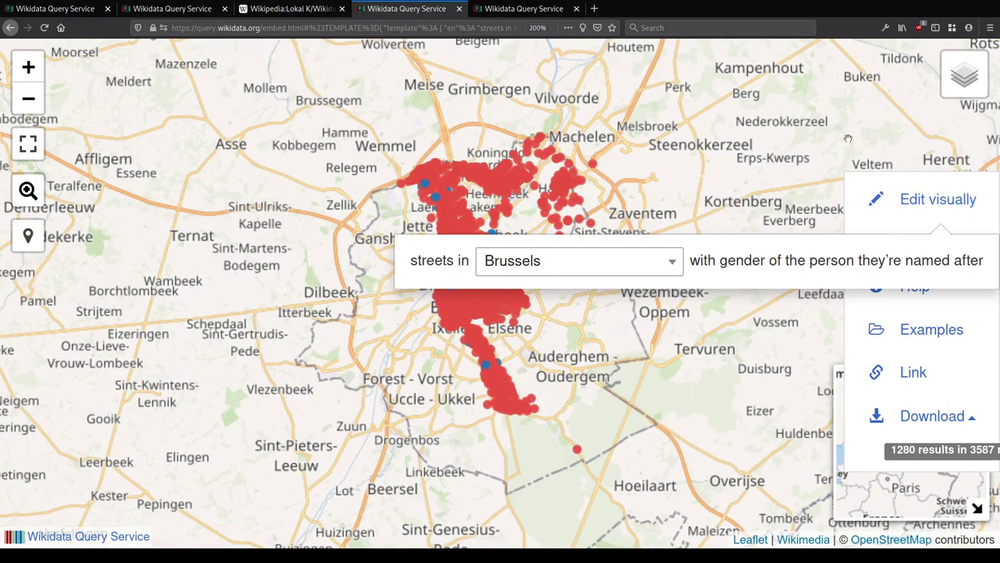
# Step: Show only the "transgender male" layer on the Brussels map, inspect its single marker's details, and close them
pyautogui.moveTo(954, 81)
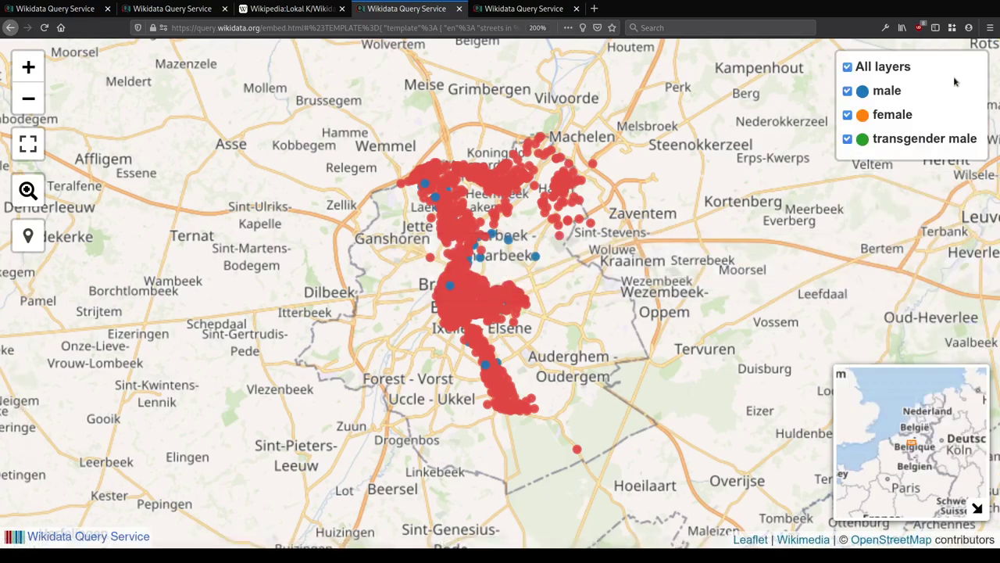
pyautogui.click(860, 67)
pyautogui.click(896, 141)
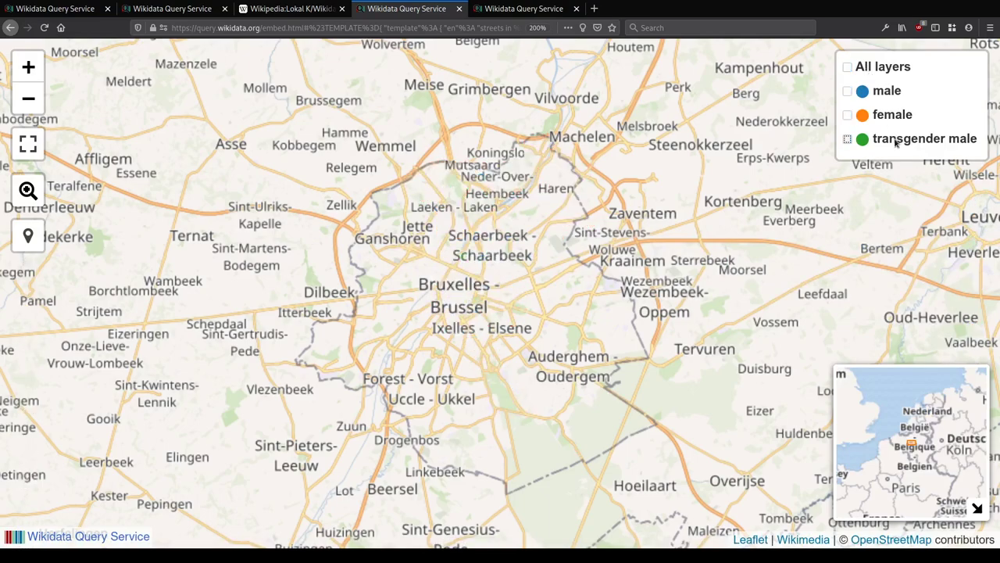
pyautogui.click(462, 255)
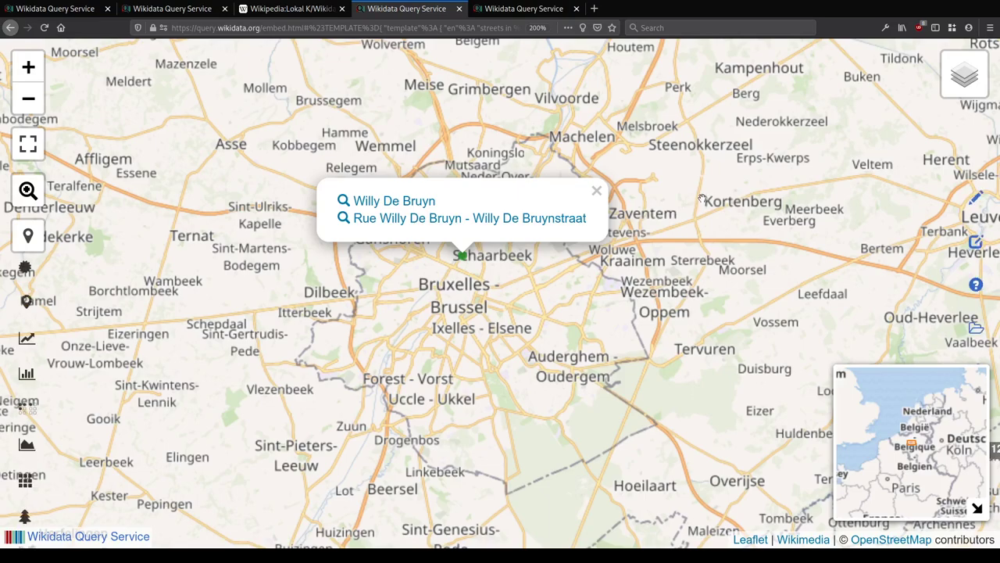
pyautogui.click(768, 157)
# Step: Show only the "female" layer on the map, then restore all layers
pyautogui.moveTo(964, 78)
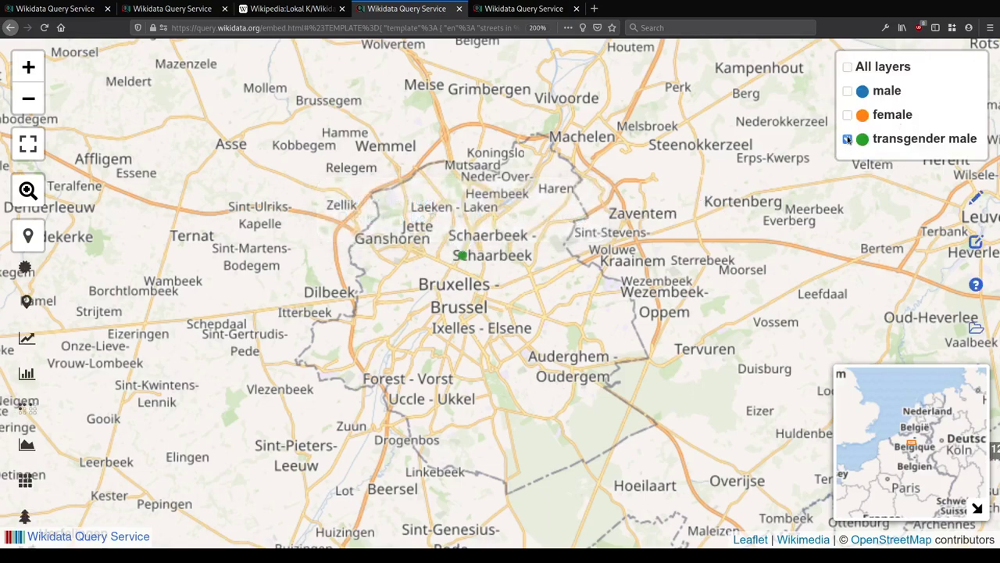
pyautogui.click(847, 139)
pyautogui.click(847, 115)
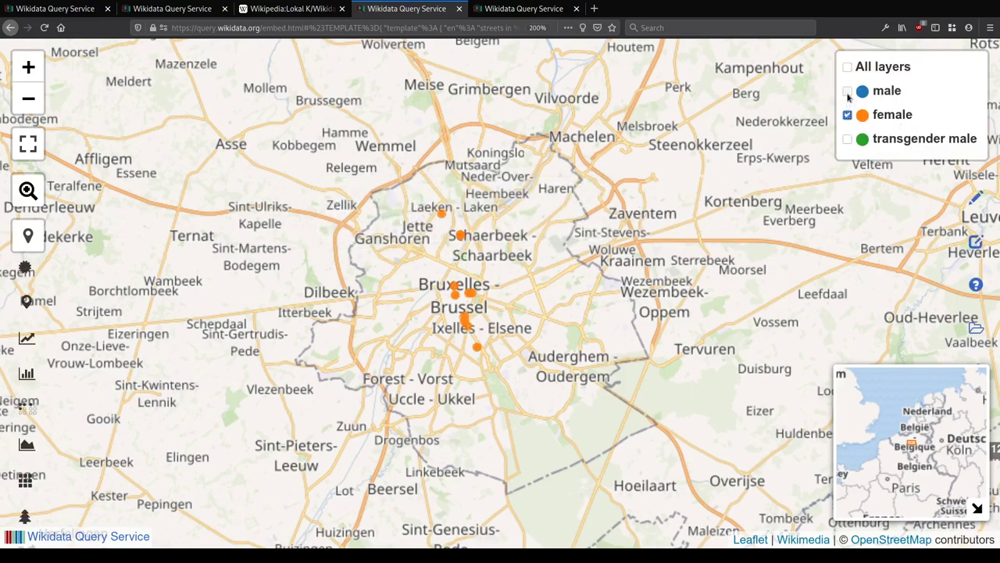
pyautogui.click(847, 91)
pyautogui.click(847, 139)
pyautogui.click(847, 67)
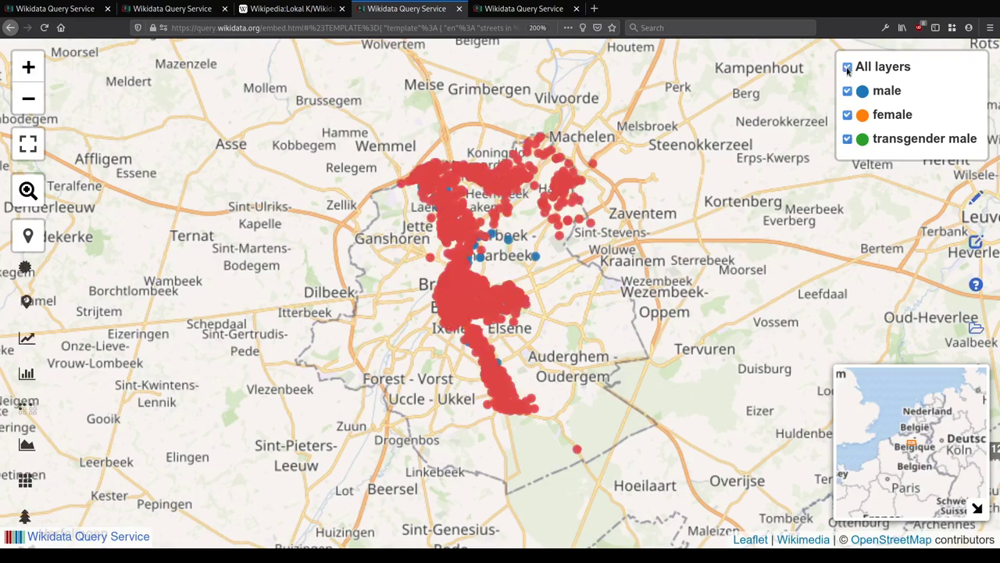
# Step: Open the Wikidata item for Place Sainte-Gudule - Sinter-Goedeleplein in a new tab from its orange marker in central Brussels
pyautogui.scroll(2, 455, 302)
pyautogui.scroll(2, 493, 261)
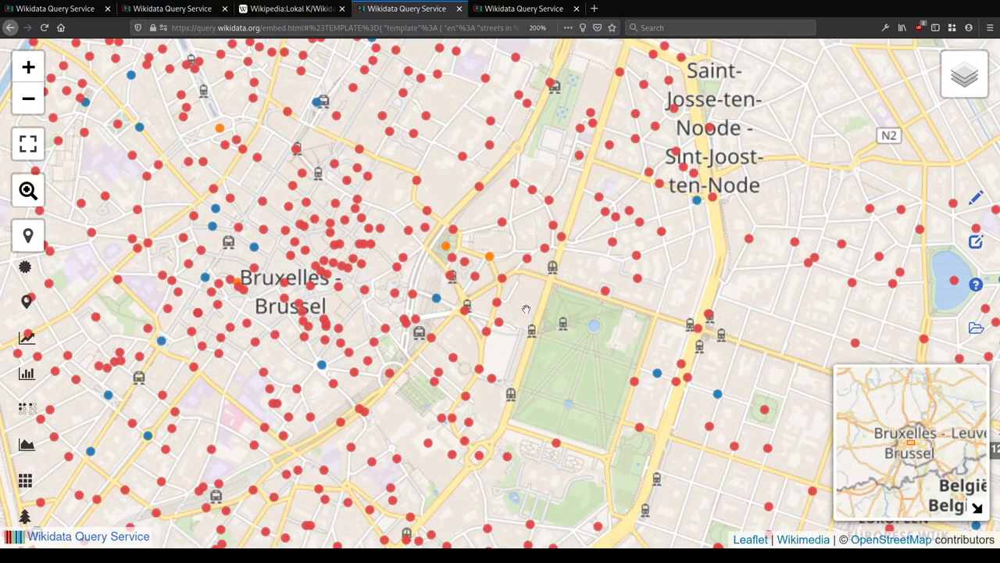
pyautogui.click(488, 254)
pyautogui.middleClick(430, 222)
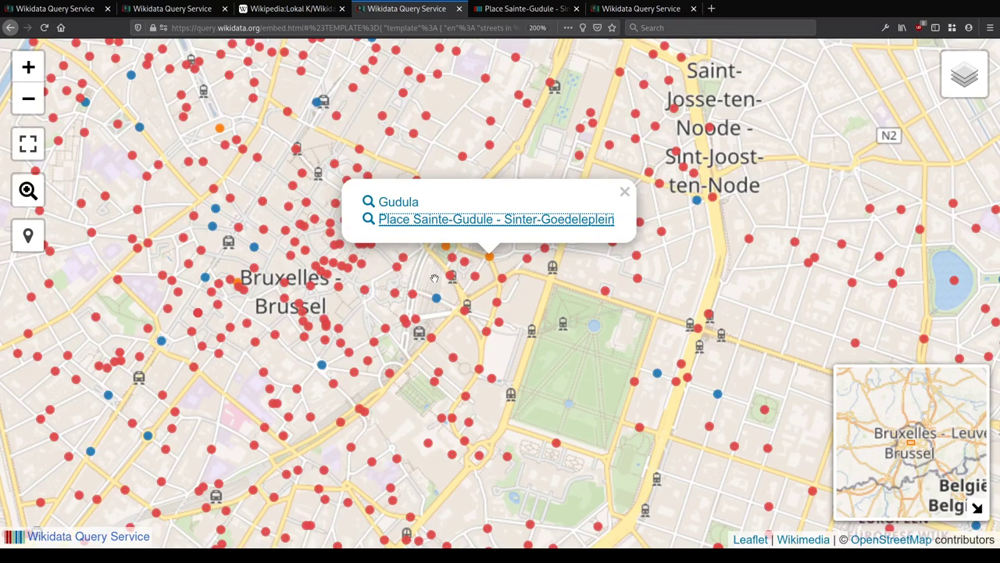
# Step: Examine the statements of the Place Sainte-Gudule item down to its end and return to its heading
pyautogui.hotkey('ctrl', 'Tab')
pyautogui.scroll(-10, 525, 182)
pyautogui.scroll(-4, 556, 228)
pyautogui.scroll(1, 495, 172)
pyautogui.scroll(-3, 495, 172)
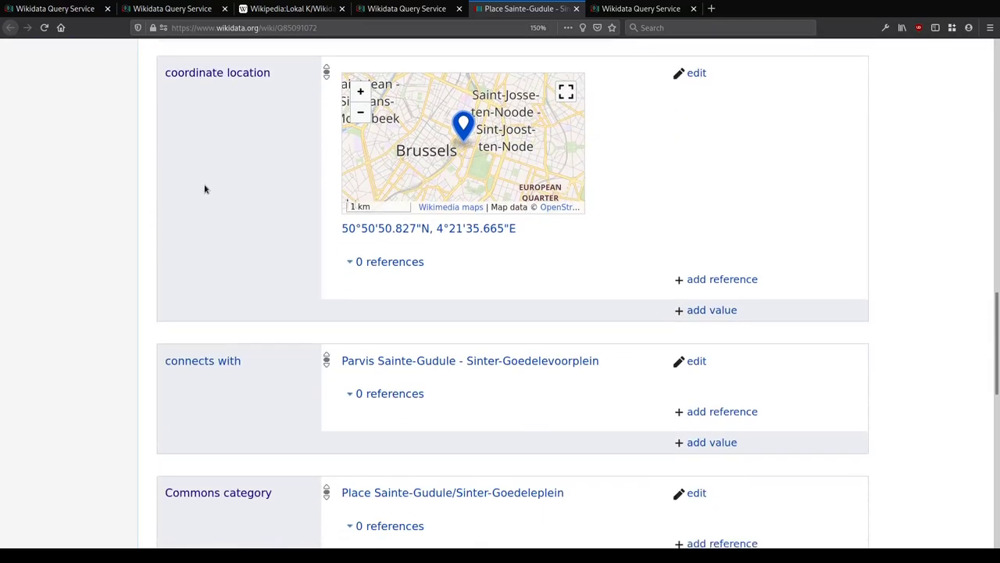
pyautogui.scroll(-4, 208, 183)
pyautogui.scroll(-3, 251, 133)
pyautogui.scroll(4, 279, 152)
pyautogui.scroll(18, 305, 171)
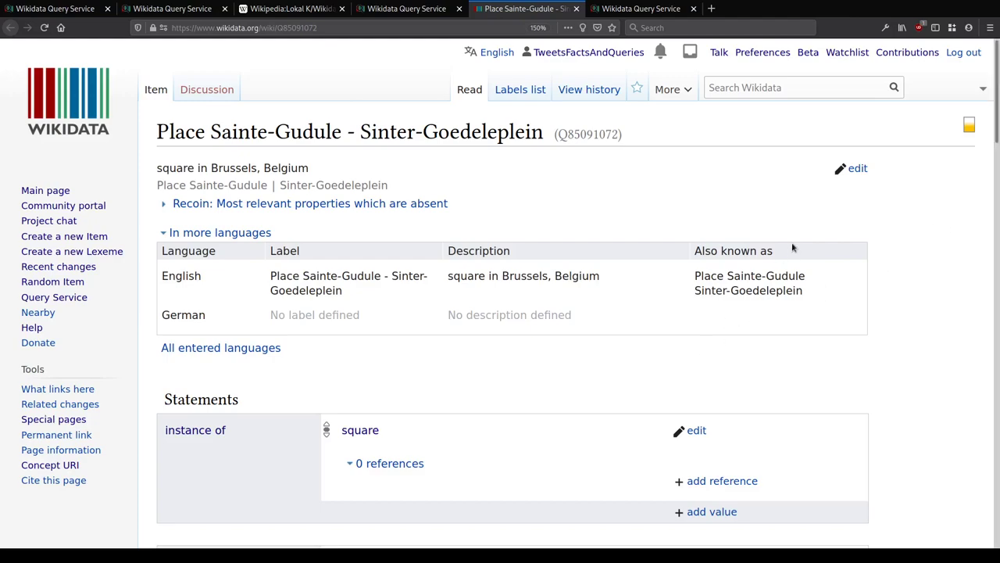
# Step: Open the OSM Sophox query service (sophox.org) in a new tab and enlarge the page to 200%
pyautogui.hotkey('ctrl', 't')
pyautogui.write('sophox')
pyautogui.press('Down')
pyautogui.press('Return')
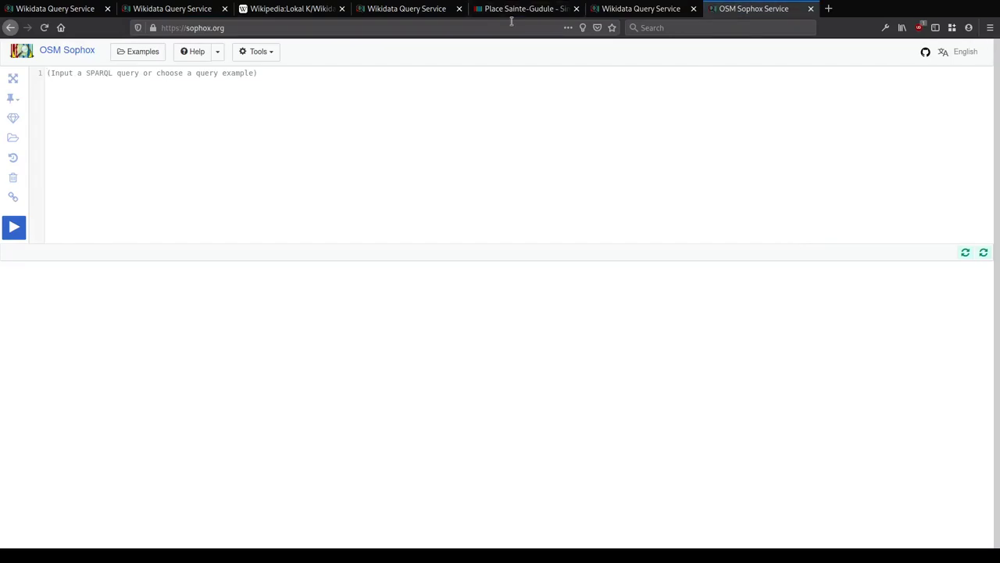
pyautogui.hotkey('ctrl', '+')
pyautogui.hotkey('ctrl', '+')
pyautogui.hotkey('ctrl', '+')
pyautogui.hotkey('ctrl', '+')
pyautogui.hotkey('ctrl', '+')
pyautogui.hotkey('ctrl', '+')
# Step: Open the Brussels map's query in the full Wikidata query editor and copy the whole query
pyautogui.hotkey('ctrl', 'pageup')
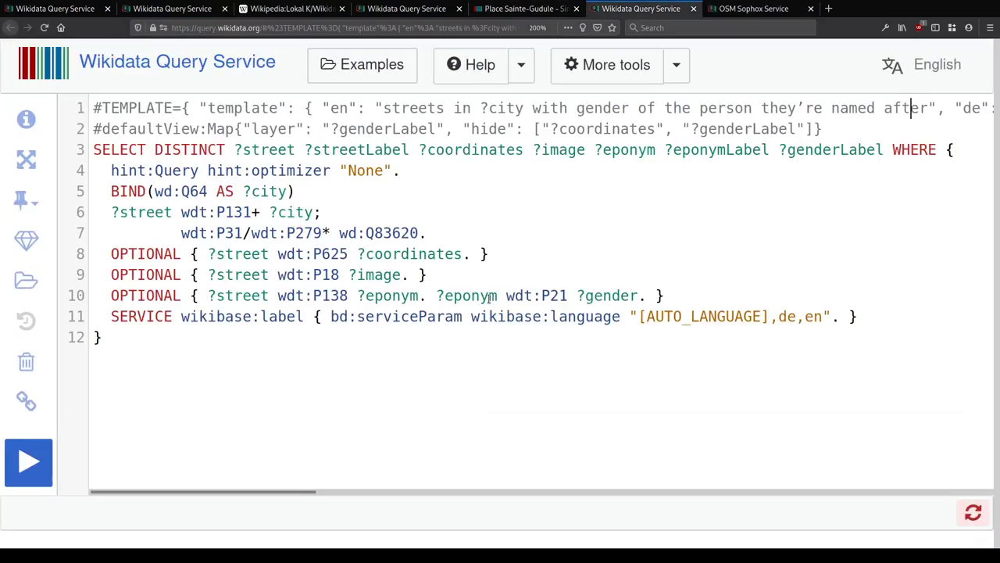
pyautogui.hotkey('ctrl', 'pageup')
pyautogui.hotkey('ctrl', 'pagedown')
pyautogui.hotkey('ctrl', 'pagedown')
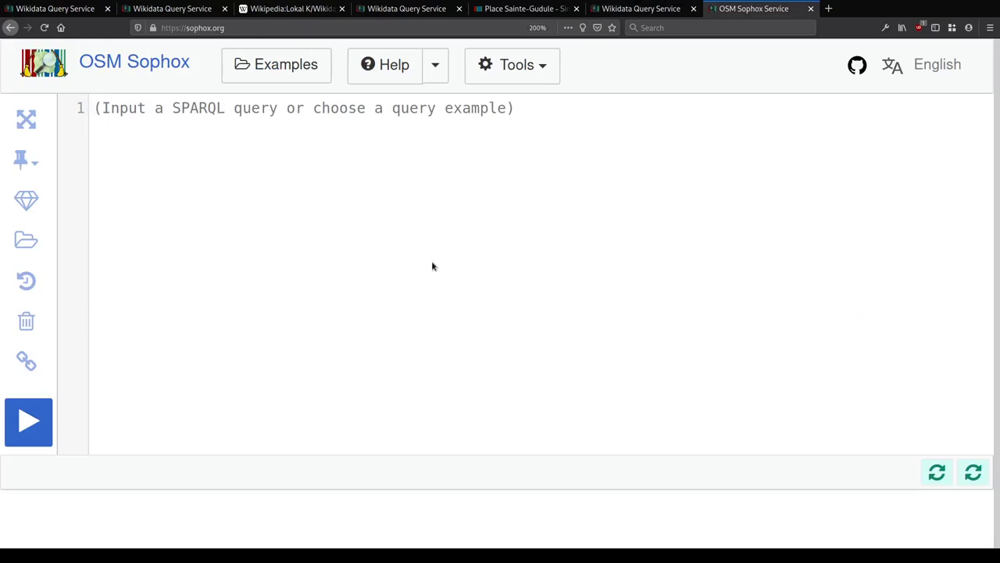
pyautogui.hotkey('ctrl', 'pageup')
pyautogui.hotkey('ctrl', 'pageup')
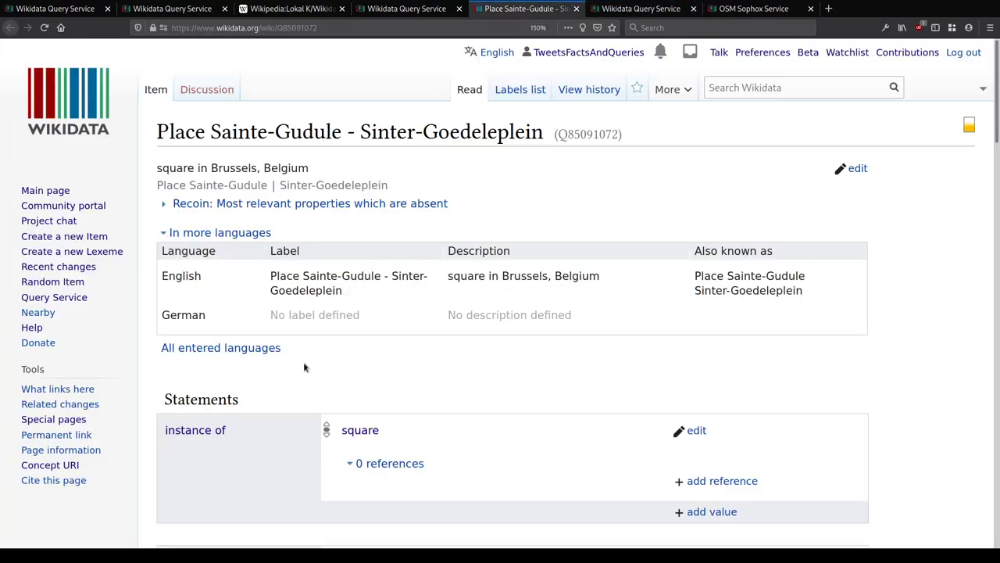
pyautogui.hotkey('ctrl', 'pageup')
pyautogui.click(57, 546)
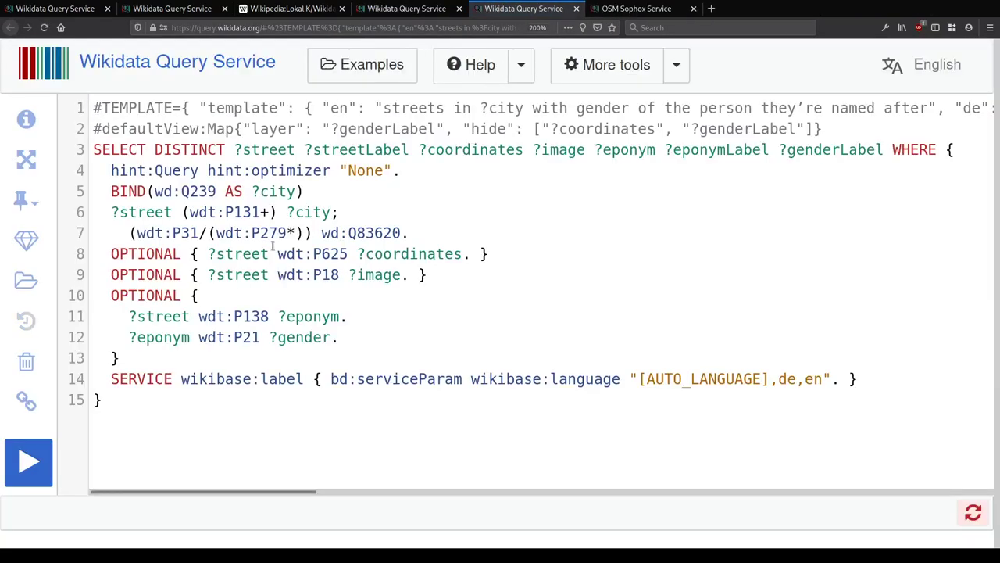
pyautogui.hotkey('ctrl', 'a')
# Step: Paste the Brussels streets query into the Sophox editor and delete its #TEMPLATE line
pyautogui.hotkey('ctrl', 'pagedown')
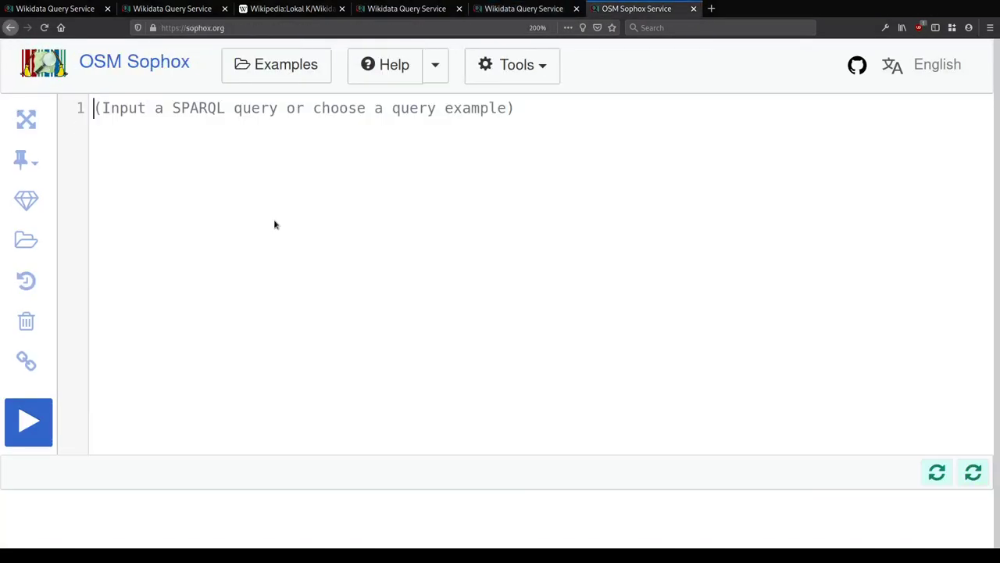
pyautogui.hotkey('ctrl', 'v')
pyautogui.hotkey('ctrl', 'Home')
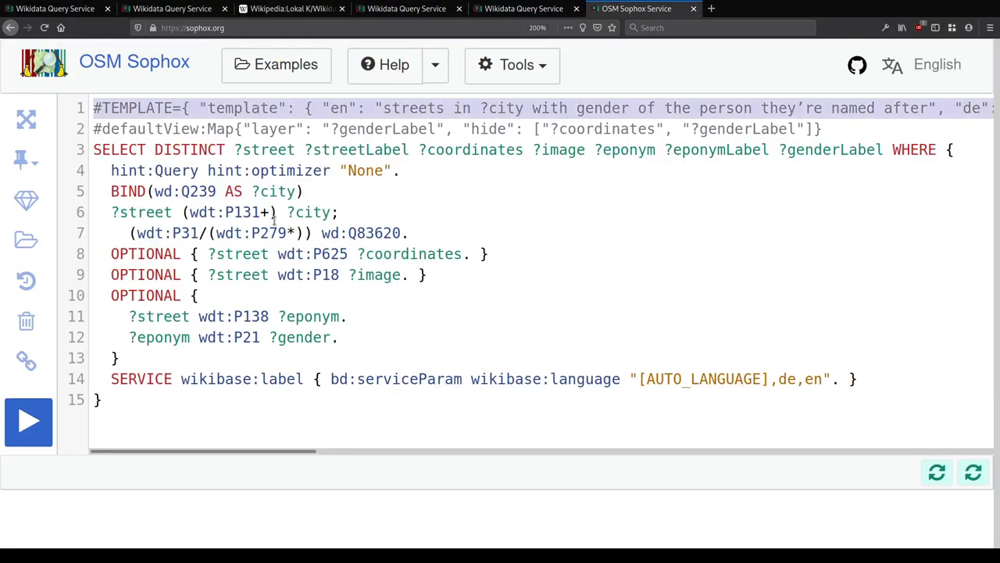
pyautogui.press('Delete')
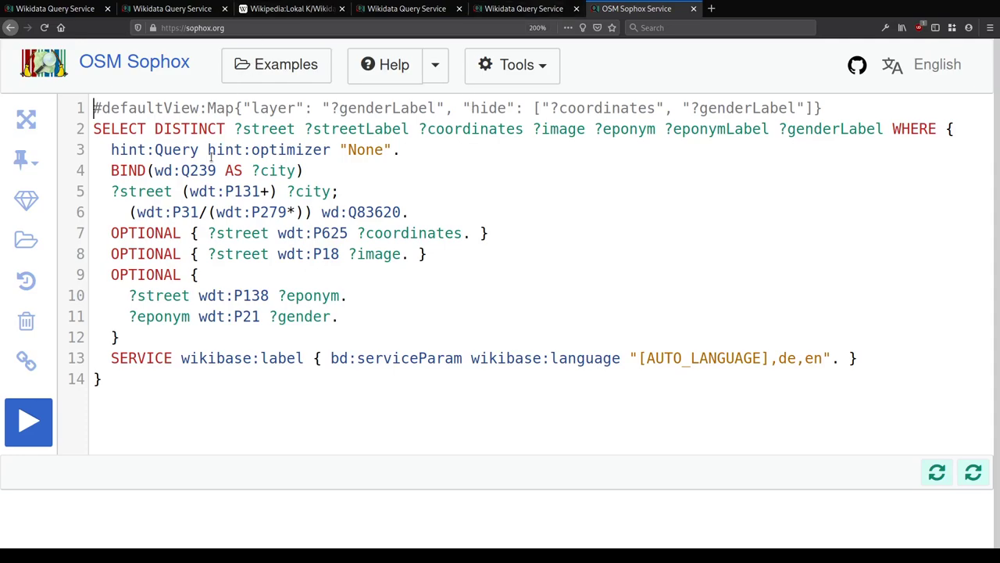
# Step: Start an outer SELECT * WHERE { block below the #defaultView line, leaving blank lines above the existing SELECT DISTINCT query
pyautogui.press('Return')
pyautogui.press('Return')
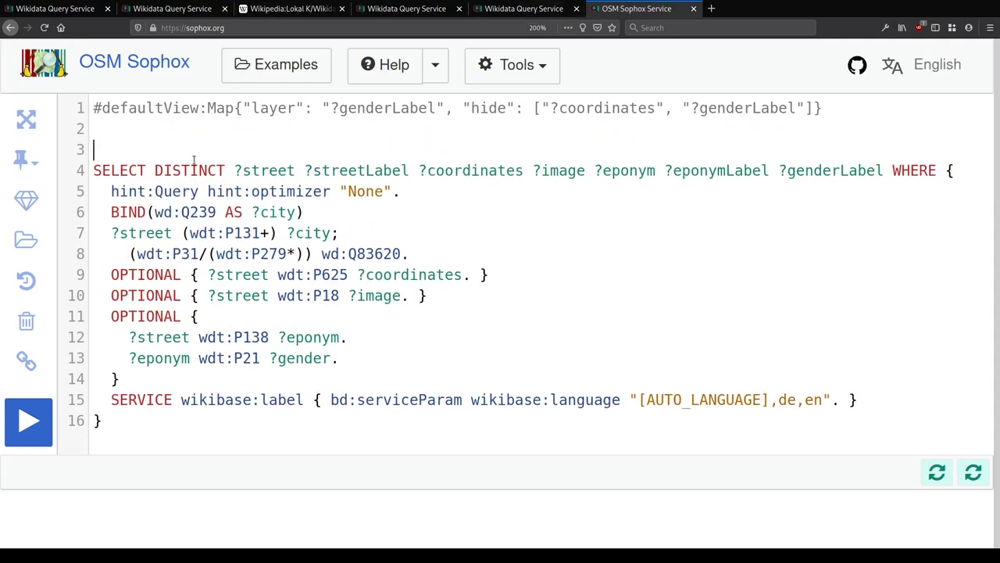
pyautogui.write('SELECT * WHERE {')
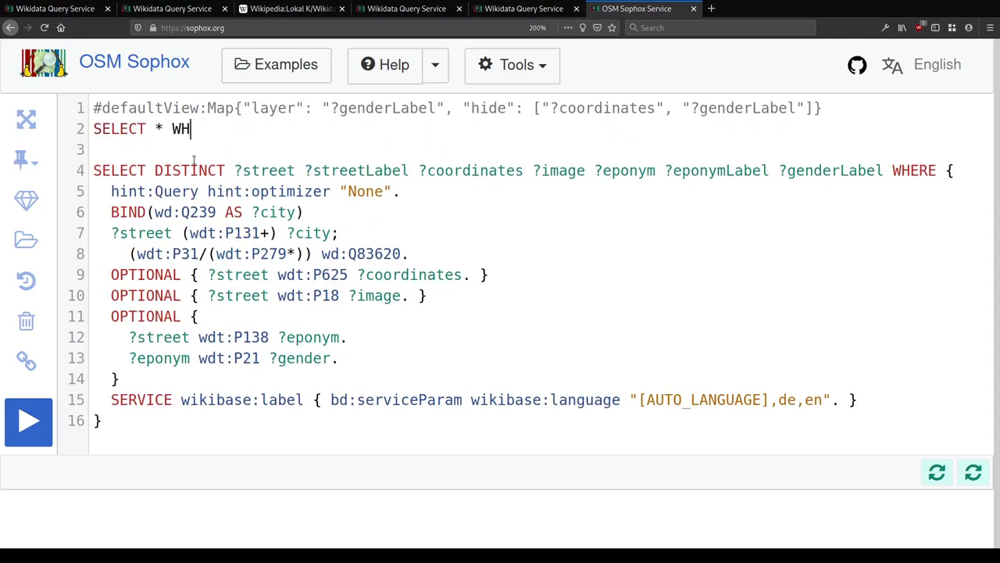
pyautogui.press('Return')
pyautogui.press('Return')
pyautogui.write('}')
pyautogui.press('Up')
pyautogui.press('End')
pyautogui.hotkey('shift', 'Down')
pyautogui.hotkey('shift', 'Down')
pyautogui.hotkey('shift', 'Down')
pyautogui.press('Delete')
pyautogui.press('Return')
pyautogui.press('Return')
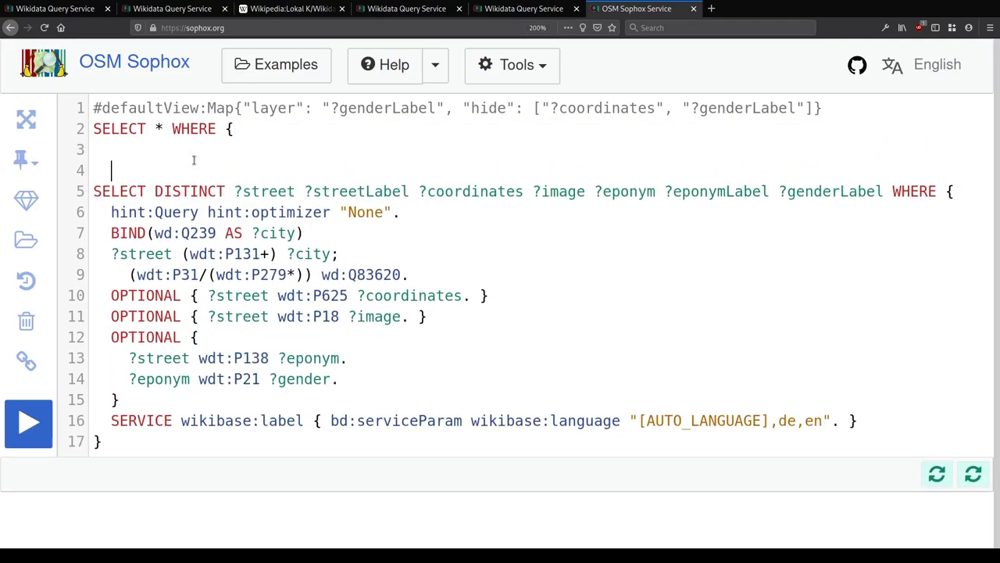
pyautogui.write('SERVICE <https://queryw.')
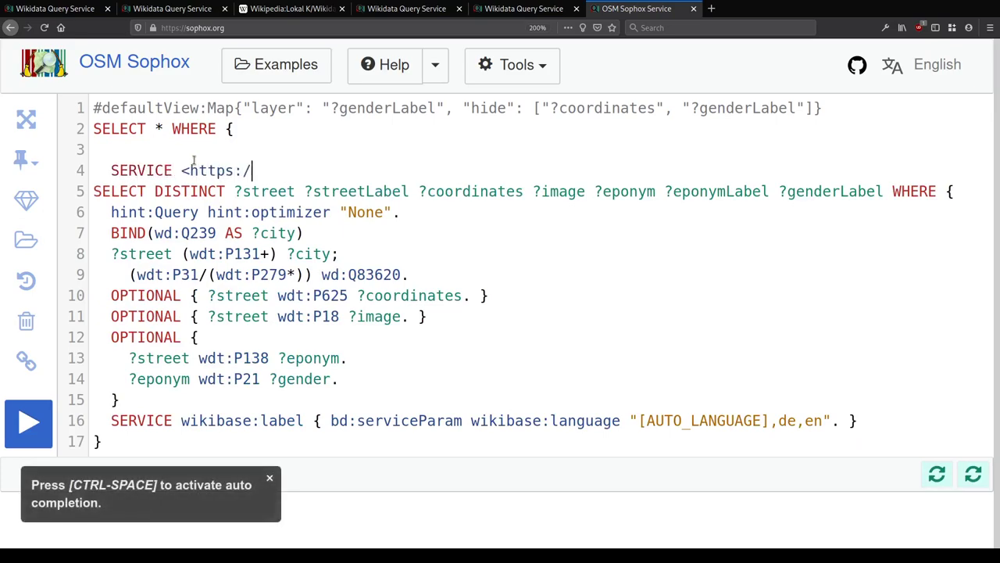
pyautogui.press('BackSpace')
pyautogui.press('BackSpace')
pyautogui.write('.wikidat')
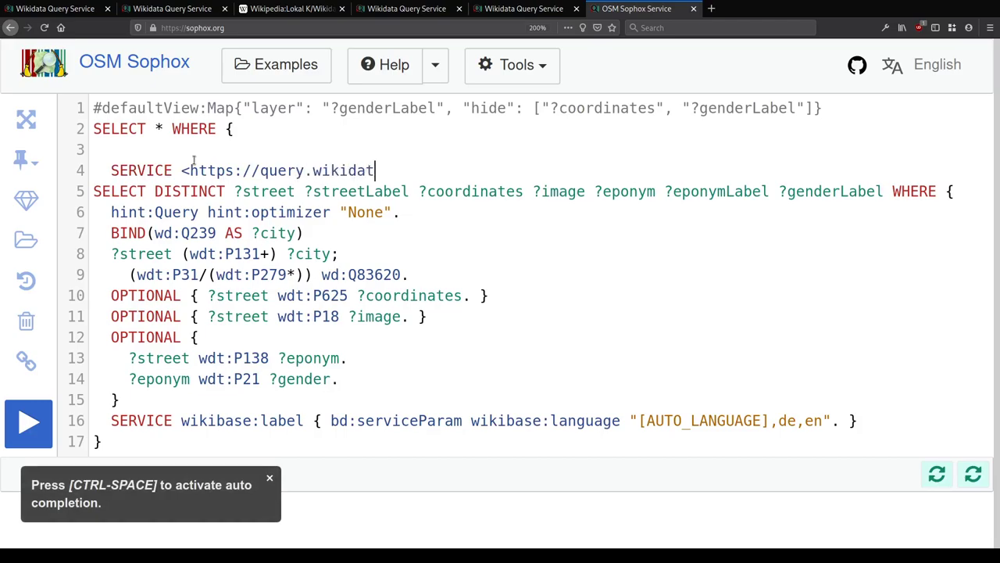
pyautogui.write('a.org/sparql> {')
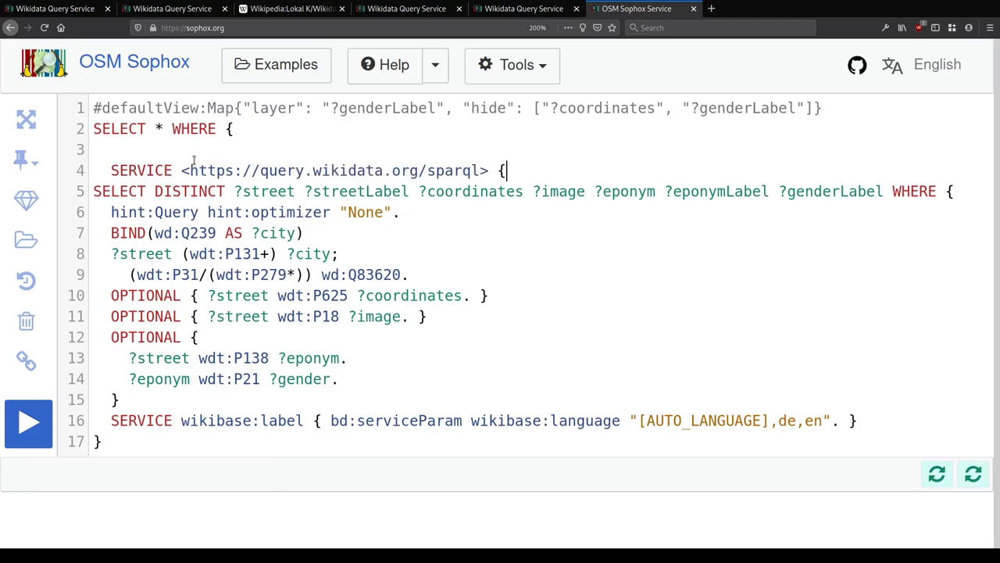
# Step: Auto-indent the inner SELECT DISTINCT query so it nests under the SERVICE block
pyautogui.hotkey('shift', 'Down')
pyautogui.hotkey('shift', 'Down')
pyautogui.hotkey('shift', 'Down')
pyautogui.hotkey('shift', 'Down')
pyautogui.hotkey('shift', 'Down')
pyautogui.hotkey('shift', 'Down')
pyautogui.hotkey('shift', 'Down')
pyautogui.hotkey('shift', 'Down')
pyautogui.hotkey('shift', 'Down')
pyautogui.hotkey('shift', 'Down')
pyautogui.hotkey('shift', 'Down')
pyautogui.hotkey('shift', 'Down')
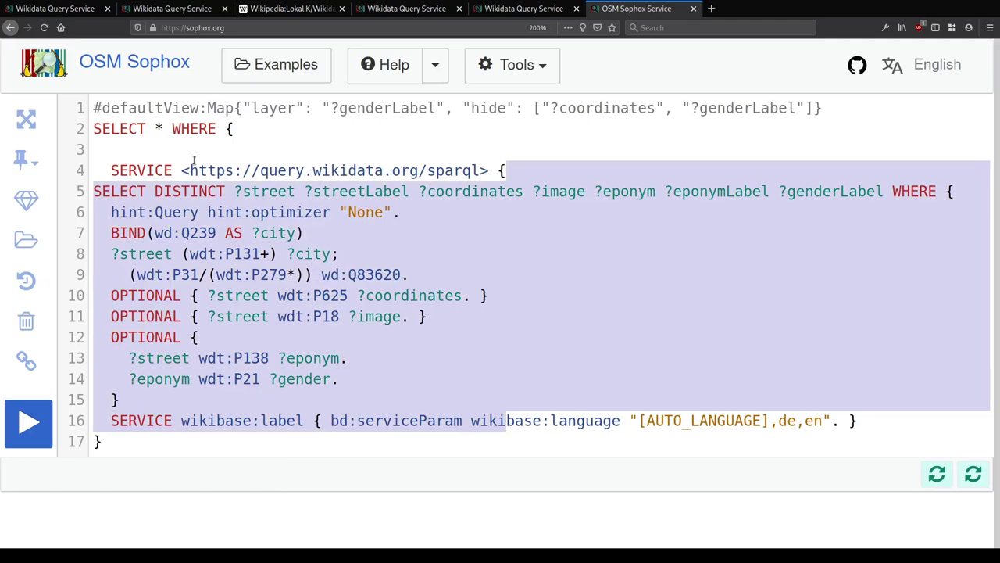
pyautogui.hotkey('shift', 'Tab')
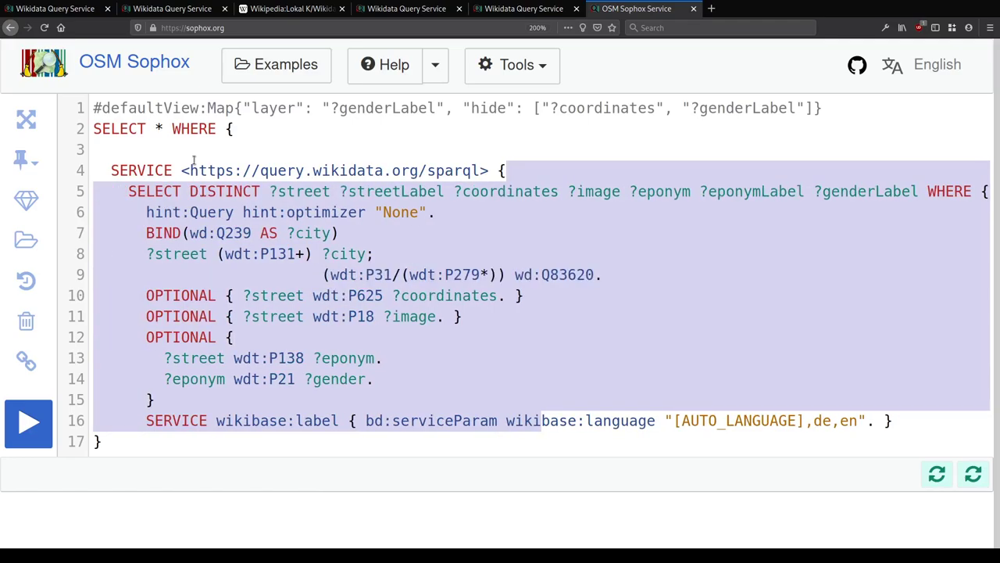
pyautogui.click(312, 199)
pyautogui.click(515, 192)
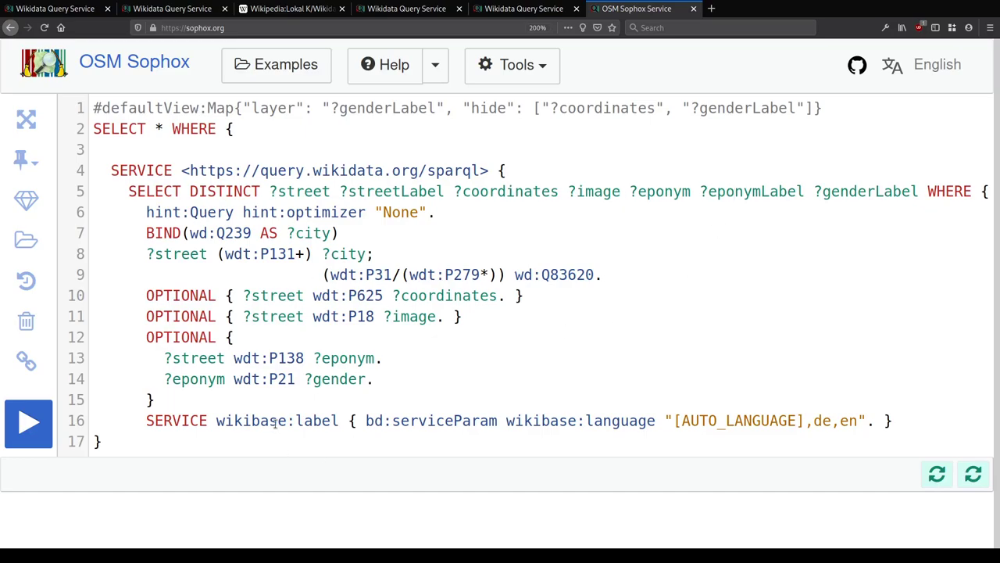
# Step: Close the inner SELECT and the SERVICE block with braces, and remove the blank line under the outer SELECT
pyautogui.press('Return')
pyautogui.write('}')
pyautogui.press('Return')
pyautogui.write('}')
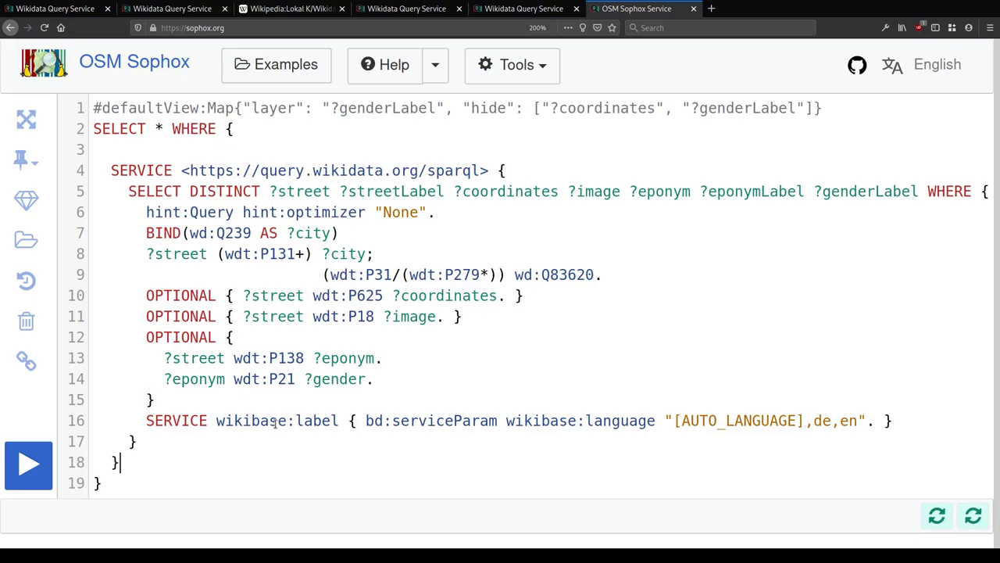
pyautogui.click(162, 139)
pyautogui.hotkey('ctrl', 'd')
pyautogui.click(133, 440)
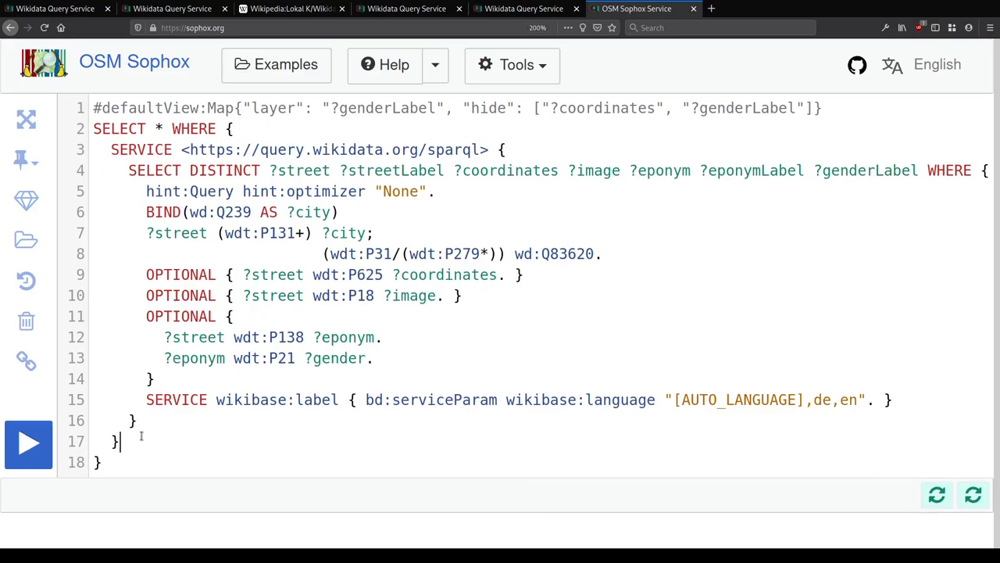
# Step: Below the closed SERVICE block, add the triple ?osmStreet osm:wikidata ?street. to link OSM objects to the Wikidata streets
pyautogui.press('Return')
pyautogui.write('?osm Sstreat')
pyautogui.hotkey('ctrl', 'BackSpace')
pyautogui.write('osmStreet')
pyautogui.press('BackSpace')
pyautogui.write('et osm:wikidata')
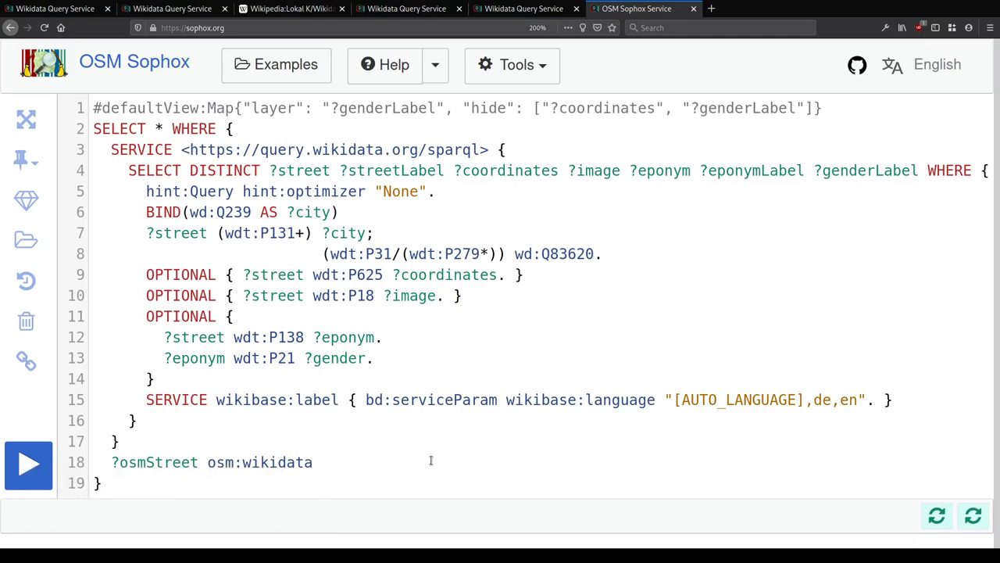
pyautogui.write('?street.')
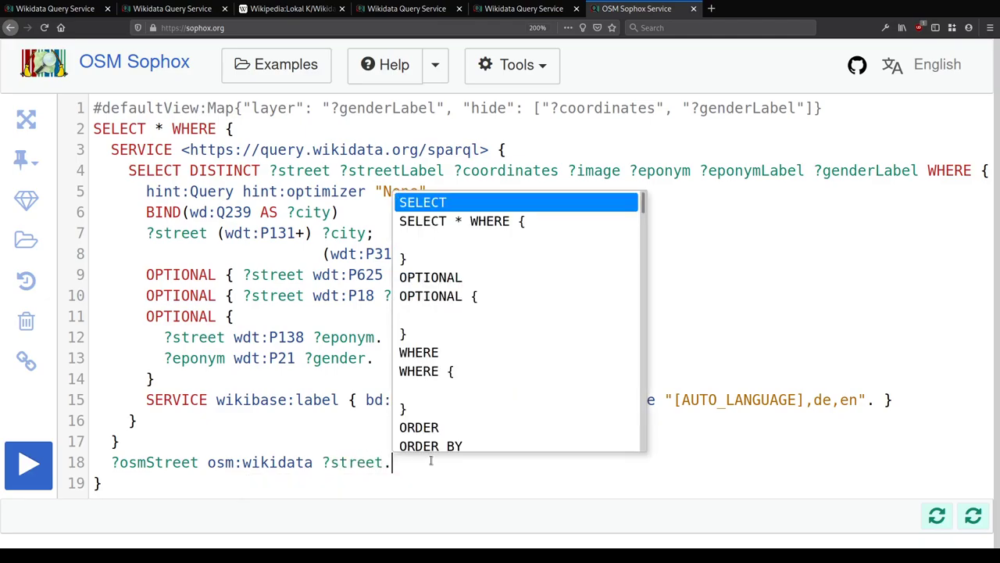
pyautogui.press('Escape')
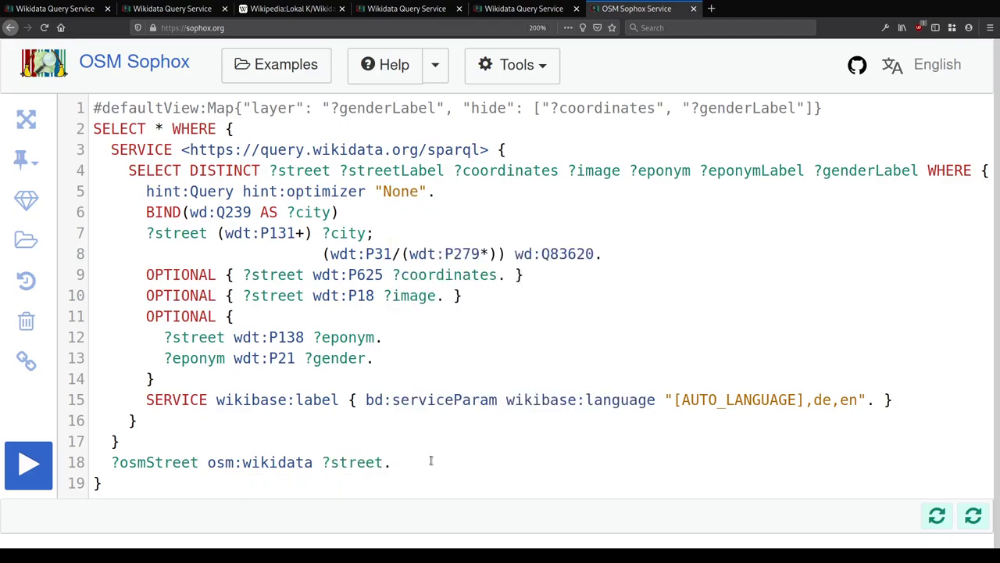
# Step: Replace the asterisk in the outer SELECT with the variables ?osmStreet ?eponym ?eponymLabel
pyautogui.click(161, 127)
pyautogui.press('BackSpace')
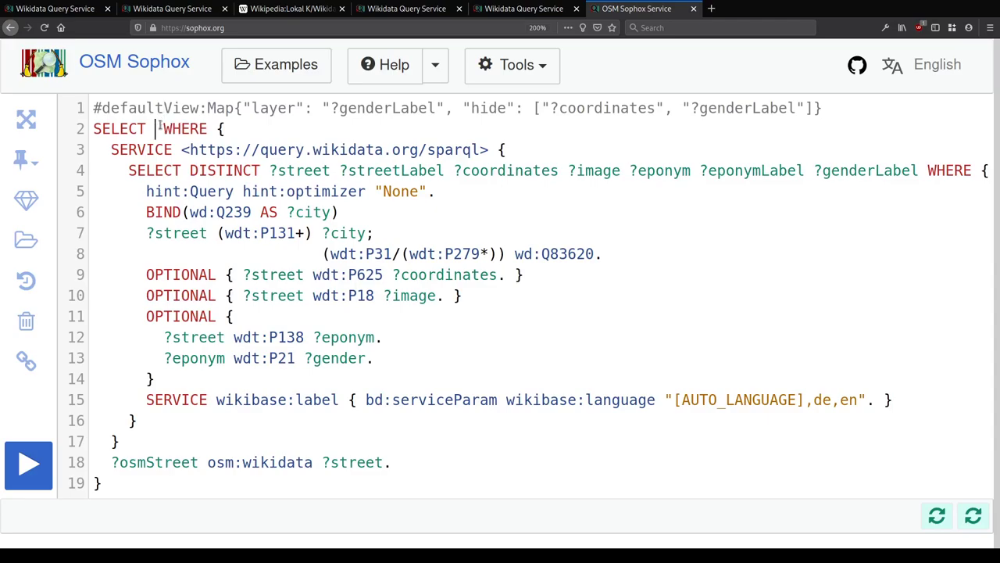
pyautogui.write('?osmStreet ?')
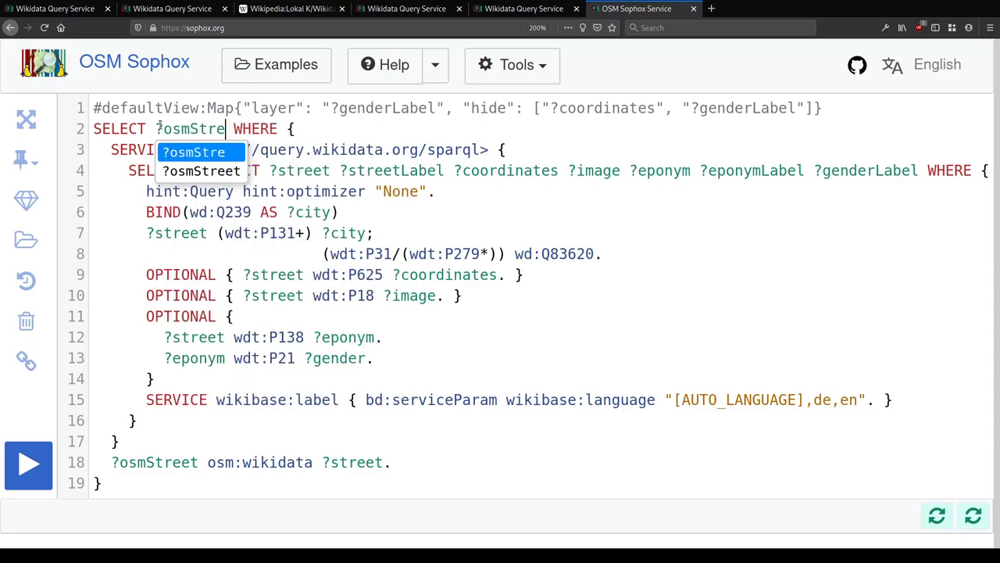
pyautogui.write('eponym ?e')
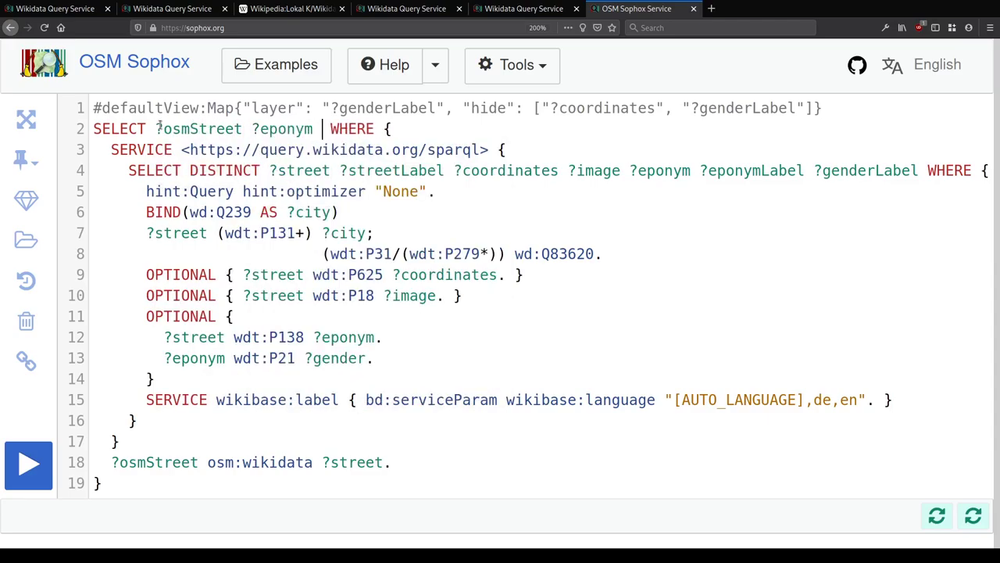
pyautogui.press('Down')
pyautogui.press('Down')
pyautogui.press('Return')
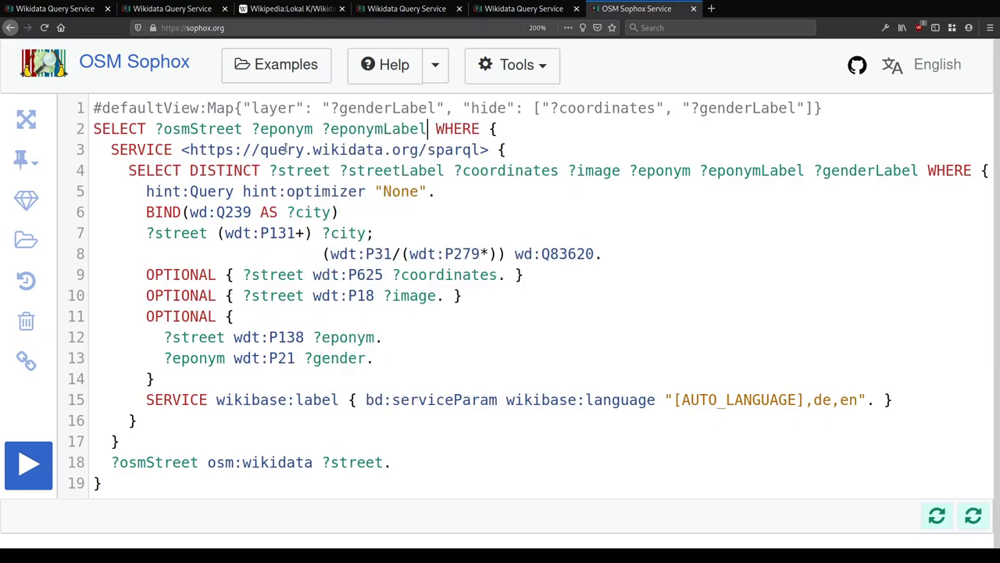
# Step: Delete the #defaultView:Map comment line above the outer SELECT
pyautogui.hotkey('shift', 'Down')
pyautogui.press('Delete')
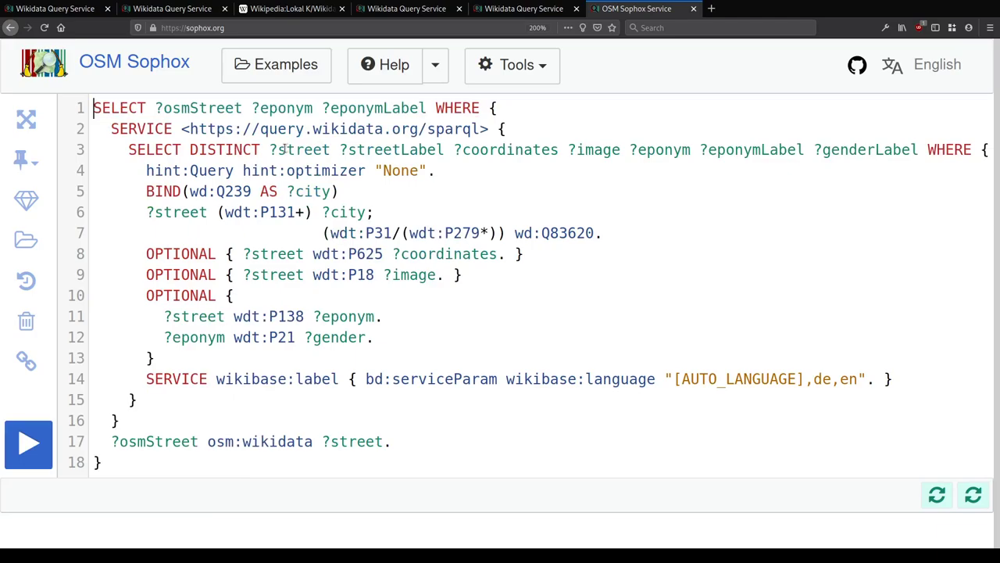
pyautogui.click(381, 429)
pyautogui.click(397, 441)
# Step: Browse the example queries and preview them to check how OSM wikidata tags are referenced
pyautogui.click(305, 66)
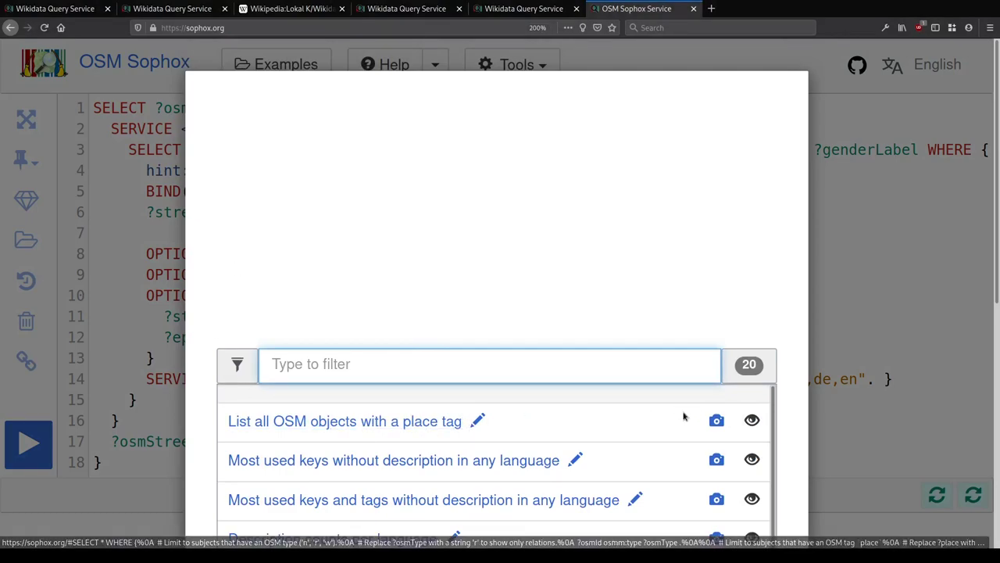
pyautogui.moveTo(752, 420)
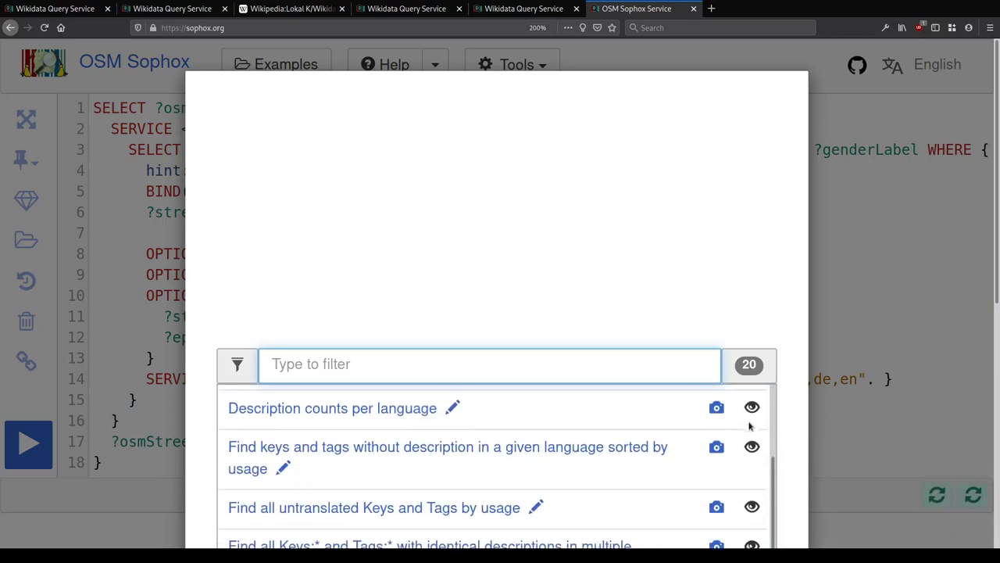
pyautogui.scroll(3, 749, 415)
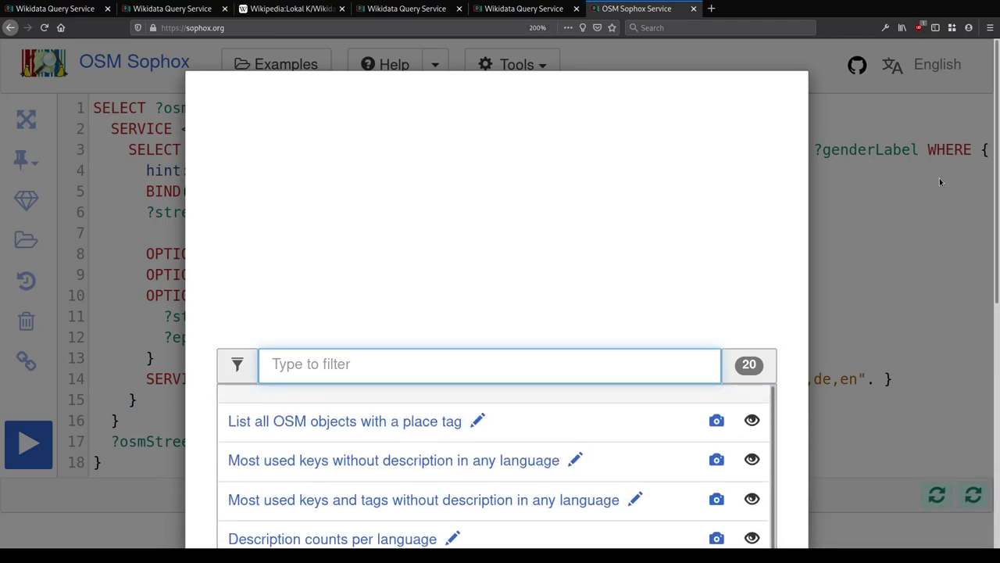
pyautogui.hotkey('ctrl', '0')
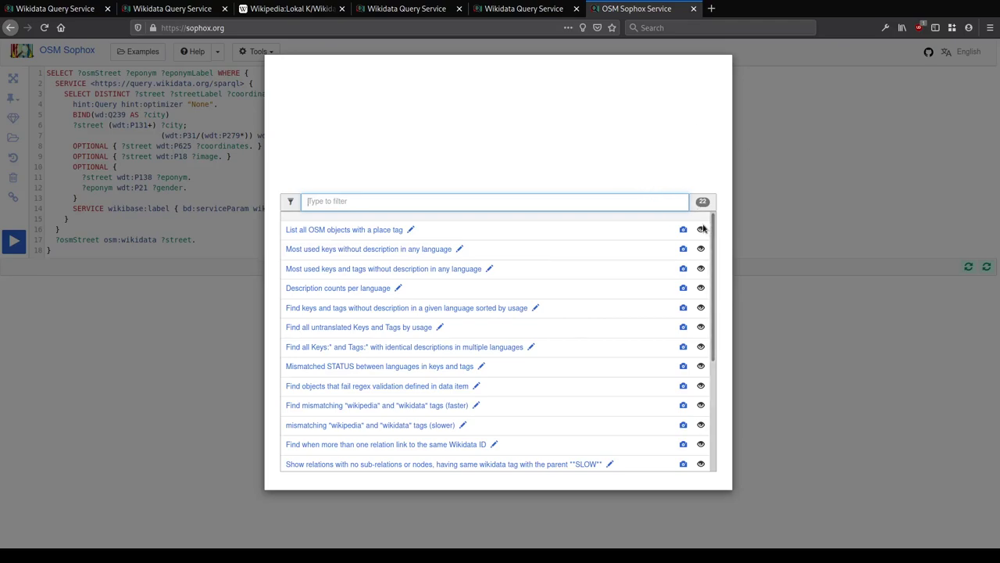
pyautogui.moveTo(701, 231)
pyautogui.scroll(-4, 353, 313)
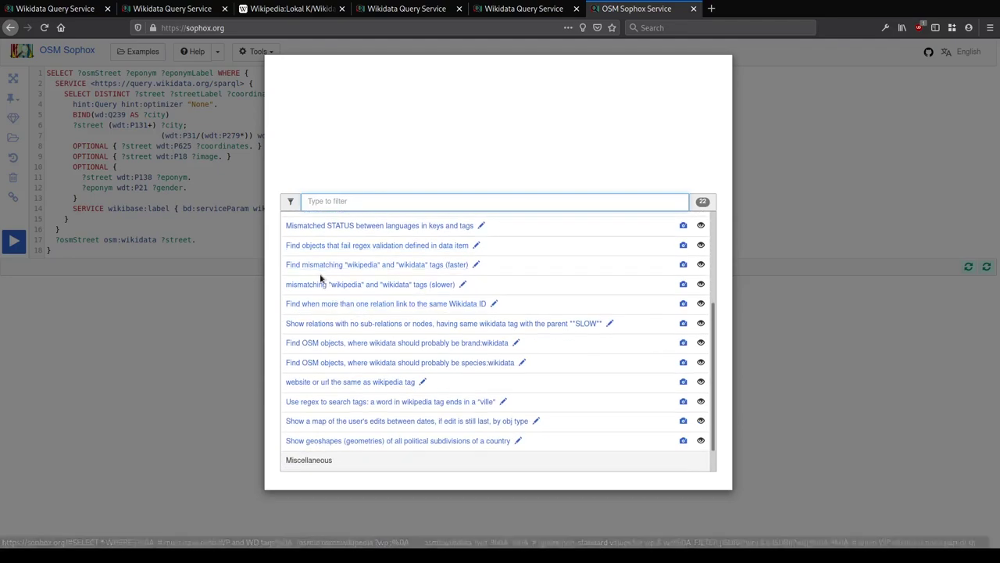
pyautogui.scroll(-1, 328, 288)
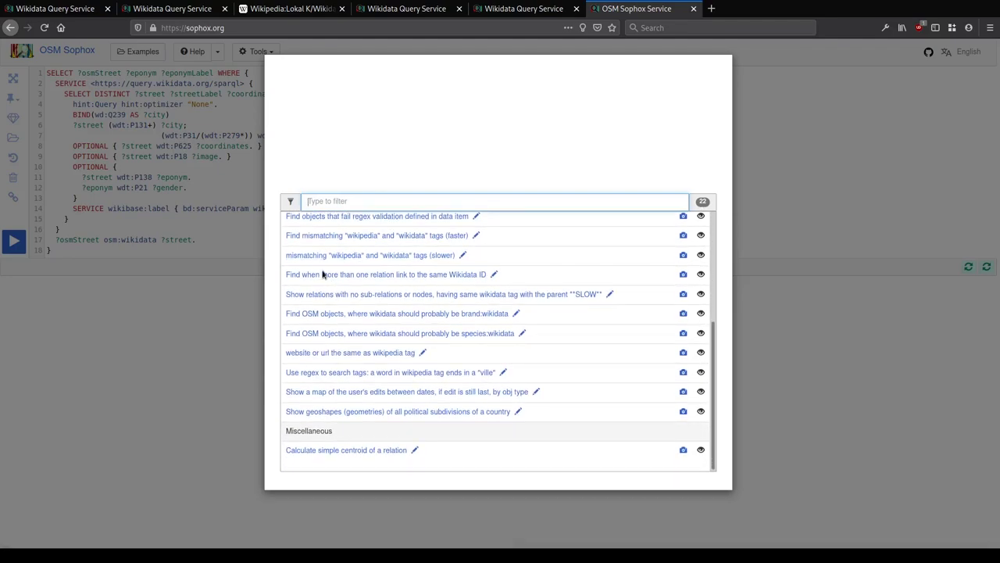
pyautogui.moveTo(703, 275)
pyautogui.press('Escape')
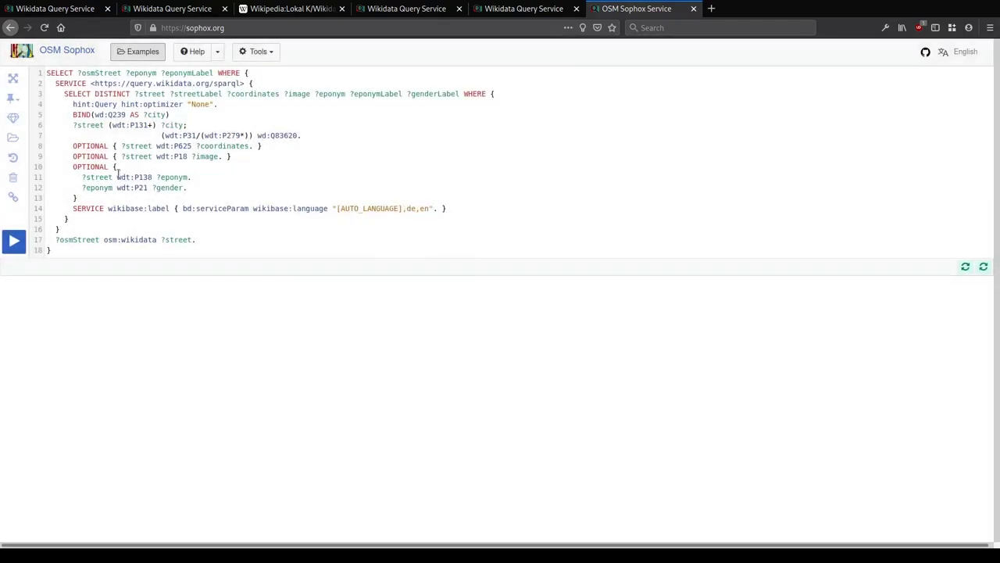
# Step: Change the predicate prefix to osmt:wikidata and compare it with the example "Find when more than one relation link to the same Wikidata ID"
pyautogui.click(118, 240)
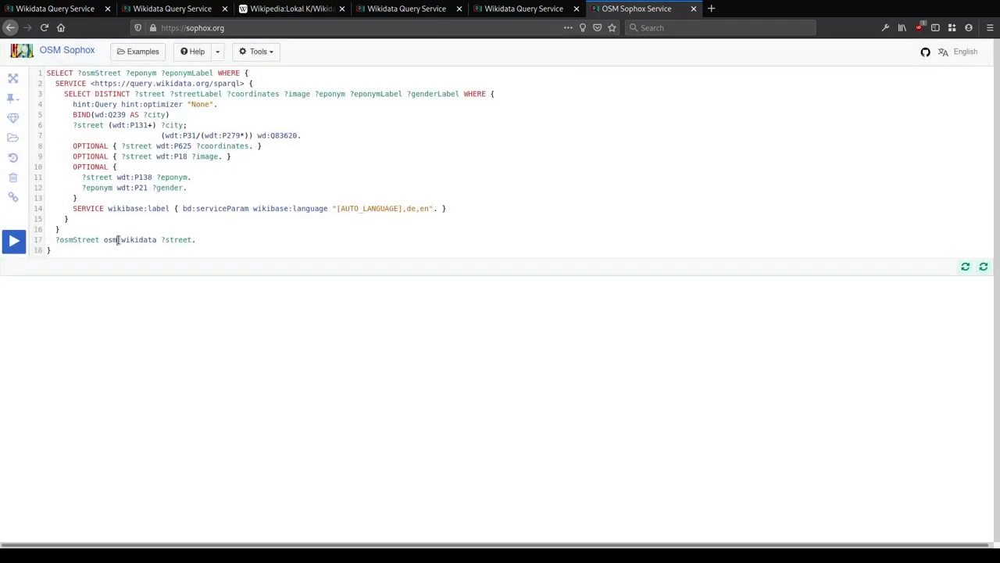
pyautogui.write('t')
pyautogui.click(141, 53)
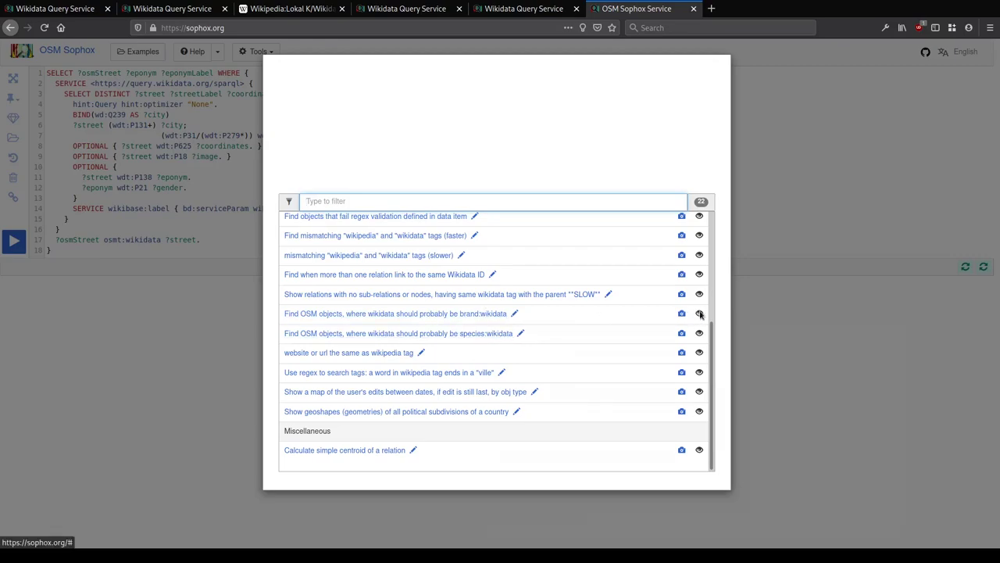
pyautogui.moveTo(701, 315)
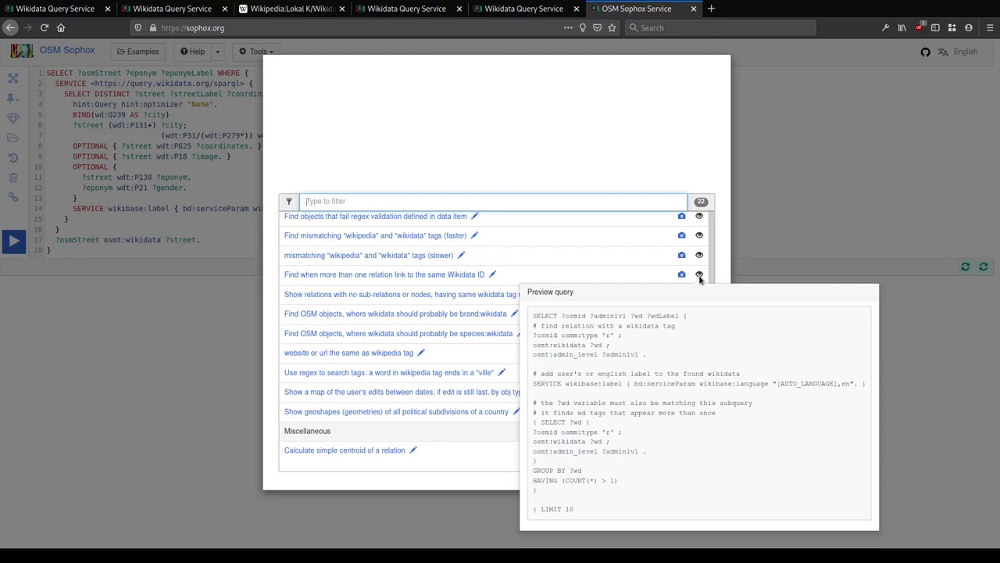
pyautogui.click(48, 216)
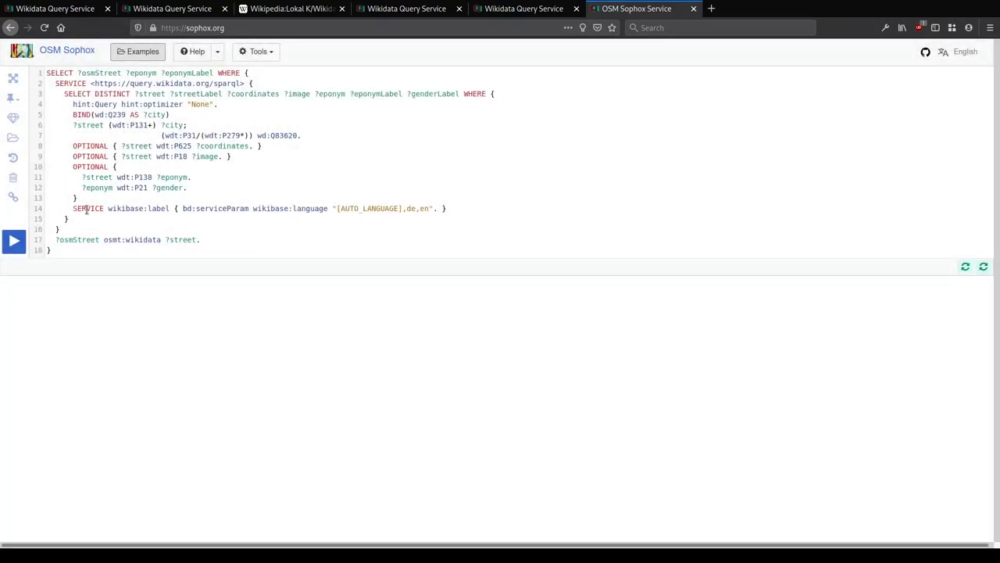
# Step: Remove ?streetLabel, ?coordinates and ?image from the inner SELECT DISTINCT, and delete the OPTIONAL lines for P18 and P625
pyautogui.doubleClick(177, 94)
pyautogui.press('BackSpace')
pyautogui.press('BackSpace')
pyautogui.press('BackSpace')
pyautogui.moveTo(169, 94); pyautogui.dragTo(253, 93)
pyautogui.press('BackSpace')
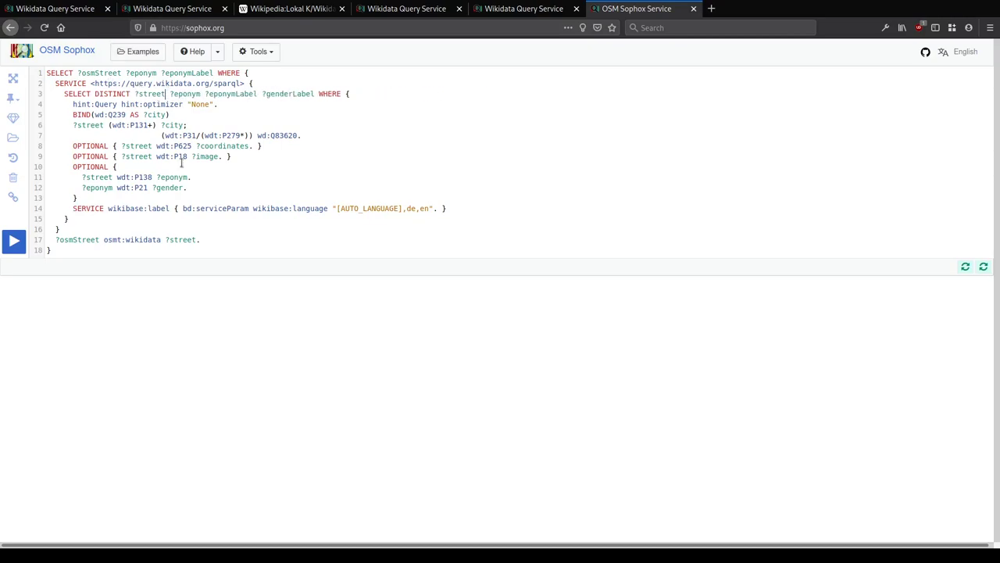
pyautogui.tripleClick(188, 155)
pyautogui.press('BackSpace')
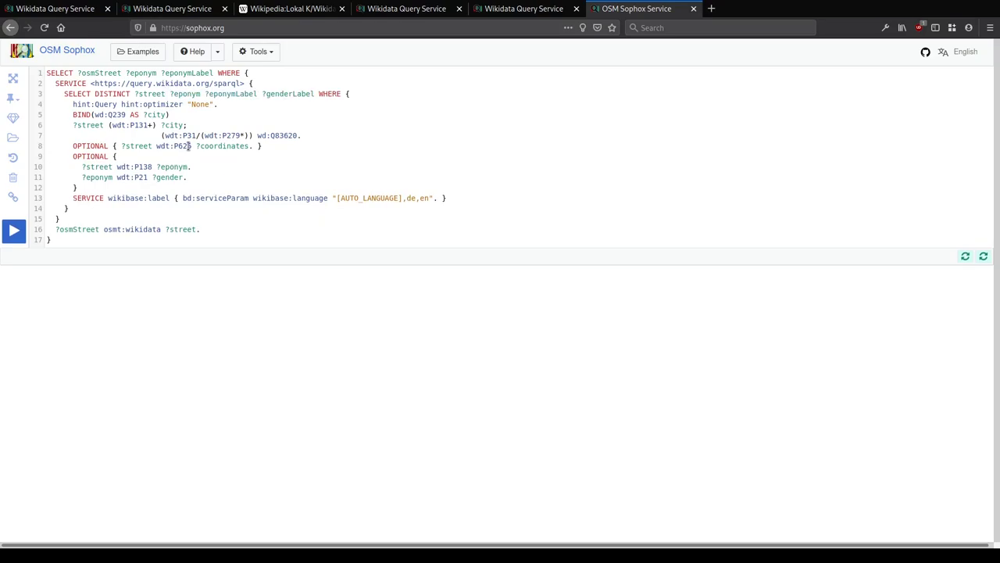
pyautogui.tripleClick(188, 145)
pyautogui.press('BackSpace')
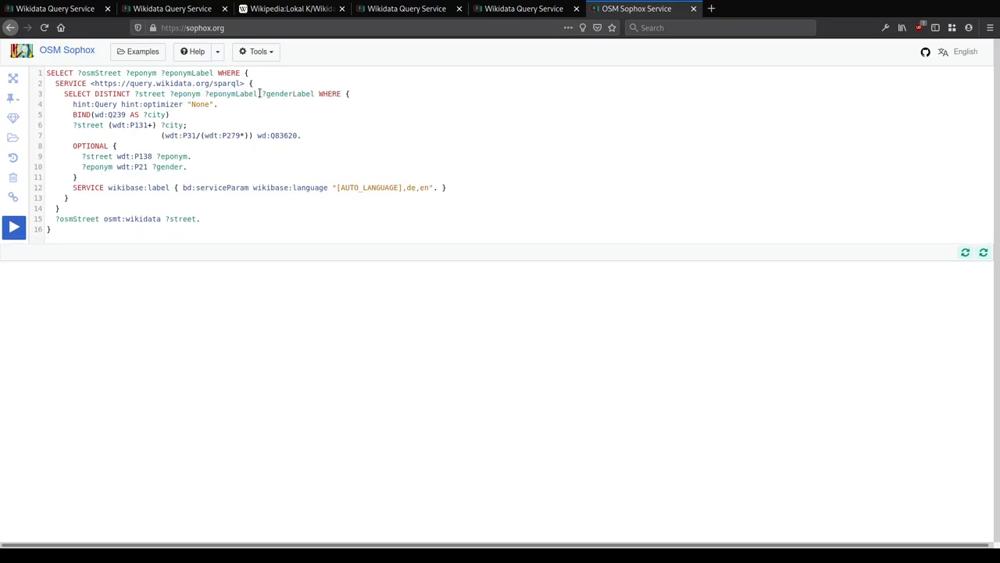
# Step: Add ?genderLabel to the outer SELECT variables after ?eponymLabel
pyautogui.click(212, 72)
pyautogui.write('?gender')
pyautogui.press('Down')
pyautogui.press('Return')
pyautogui.hotkey('ctrl', 'a')
# Step: Strip the parentheses from the property paths so they read wdt:P131+ and wdt:P31/wdt:P279*, aligning the second path under the first
pyautogui.click(115, 125)
pyautogui.moveTo(117, 136); pyautogui.dragTo(161, 136)
pyautogui.press('BackSpace')
pyautogui.press('BackSpace')
pyautogui.press('BackSpace')
pyautogui.press('Delete')
pyautogui.click(112, 126)
pyautogui.press('BackSpace')
pyautogui.click(146, 127)
pyautogui.press('Delete')
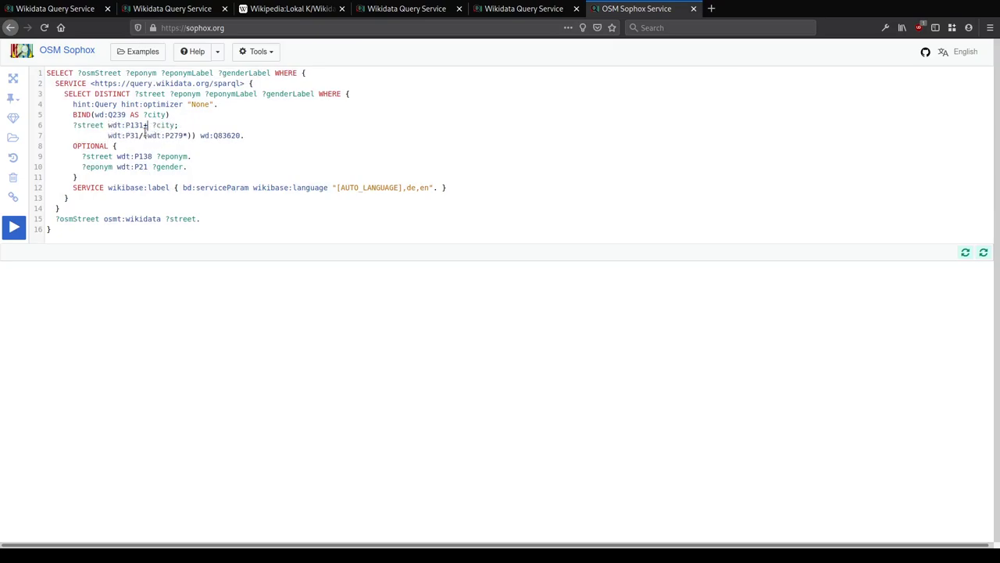
pyautogui.press('Delete')
pyautogui.press('Delete')
pyautogui.press('Delete')
pyautogui.write('*')
pyautogui.click(226, 156)
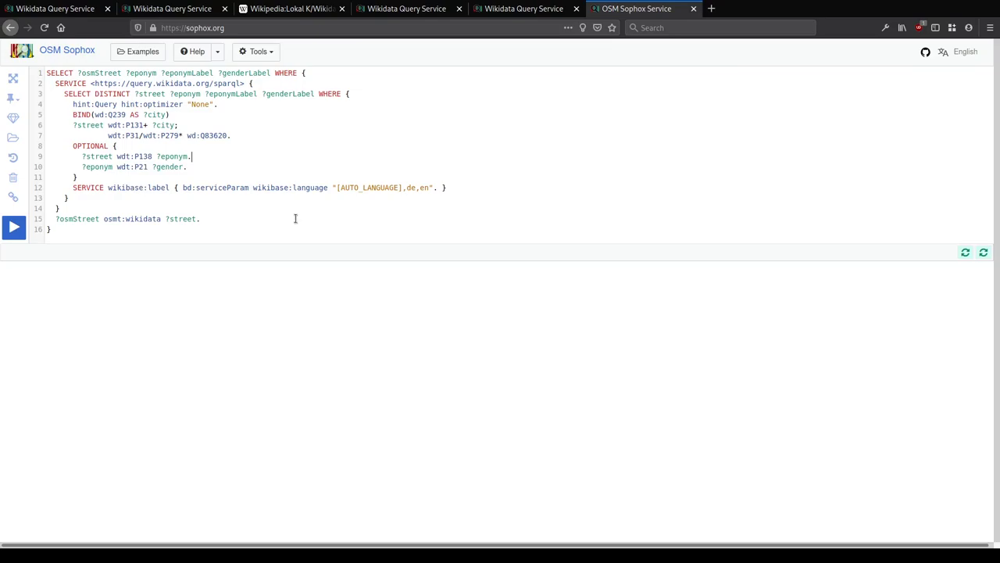
# Step: Reduce the label service languages to "[AUTO_LANGUAGE],en" and run the federated query
pyautogui.click(406, 188)
pyautogui.press('Delete')
pyautogui.press('Delete')
pyautogui.press('Delete')
pyautogui.hotkey('ctrl', 'Return')
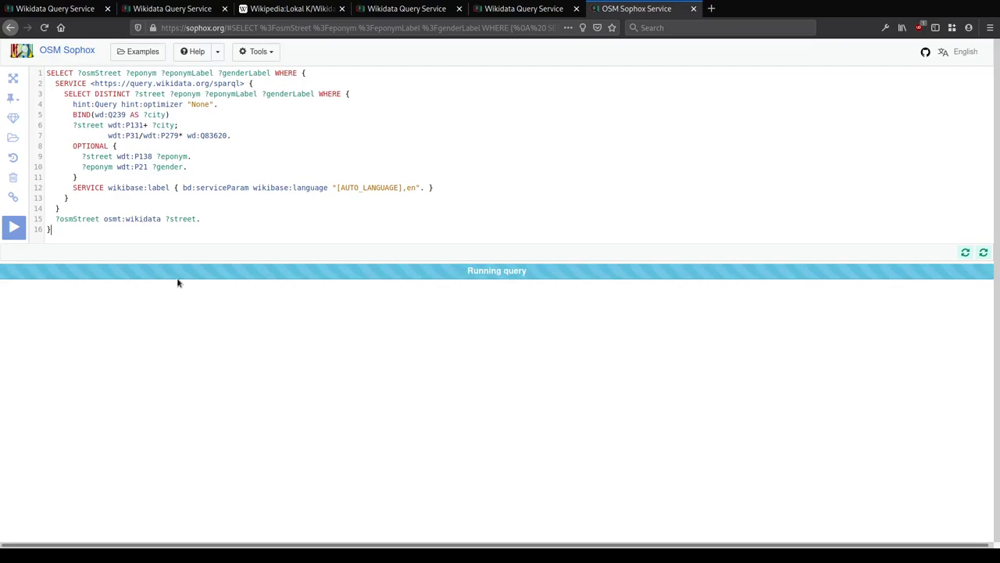
# Step: Enlarge the page to 200% and examine the result table alongside the query
pyautogui.hotkey('ctrl', '+')
pyautogui.hotkey('ctrl', '+')
pyautogui.hotkey('ctrl', '+')
pyautogui.hotkey('ctrl', '+')
pyautogui.hotkey('ctrl', '+')
pyautogui.hotkey('ctrl', '+')
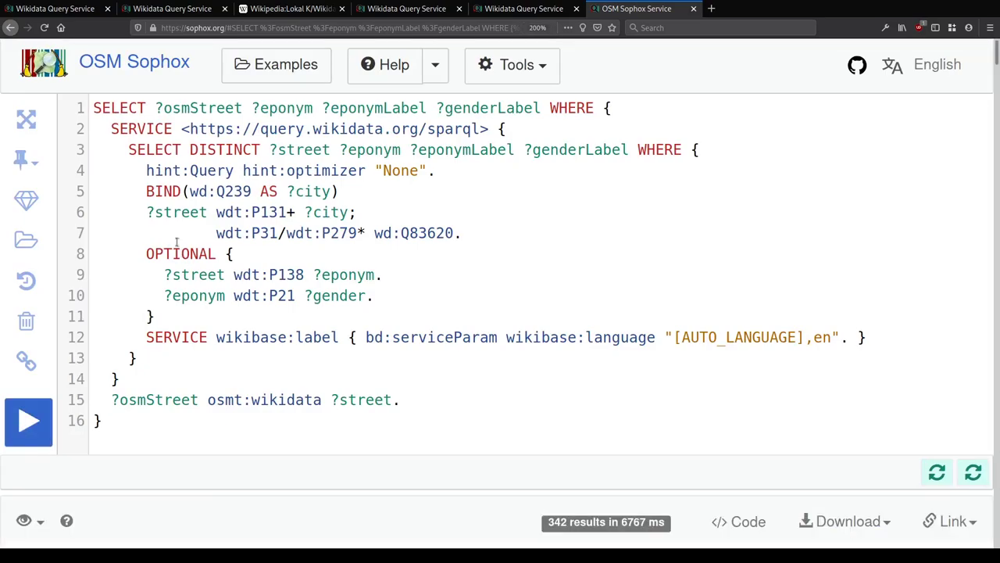
pyautogui.scroll(-4, 153, 227)
pyautogui.scroll(-2, 275, 133)
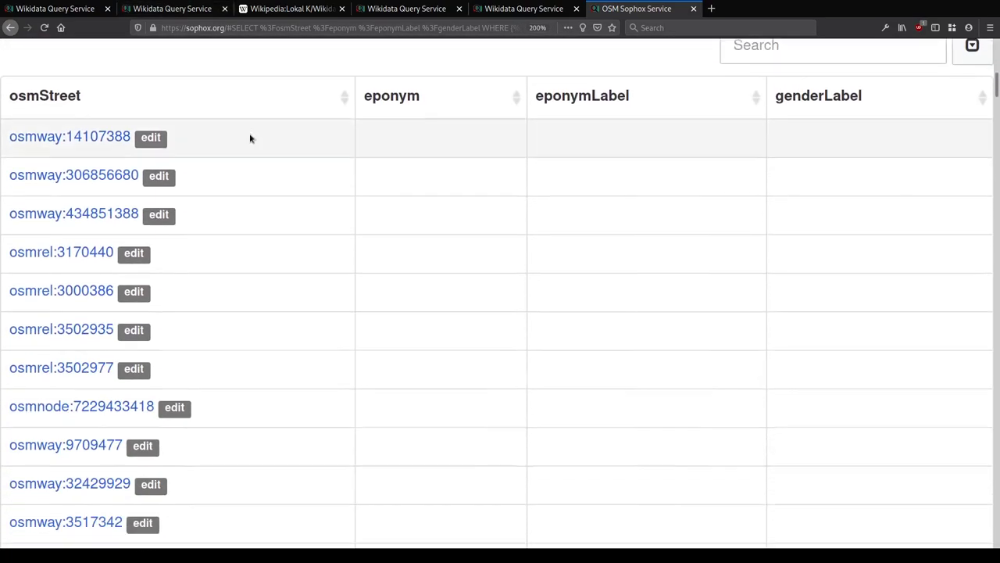
pyautogui.scroll(5, 587, 170)
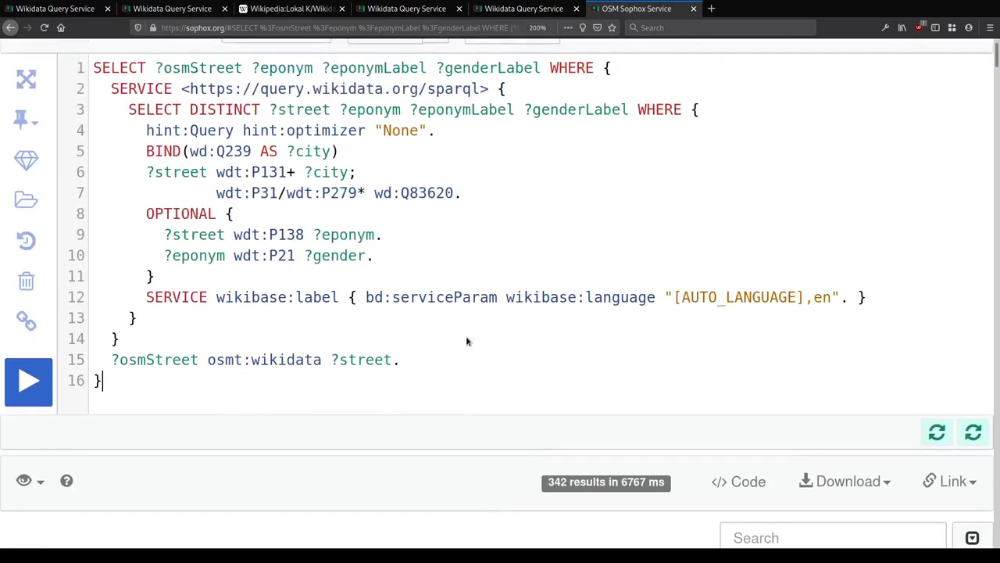
pyautogui.scroll(1, 466, 336)
pyautogui.scroll(-5, 466, 335)
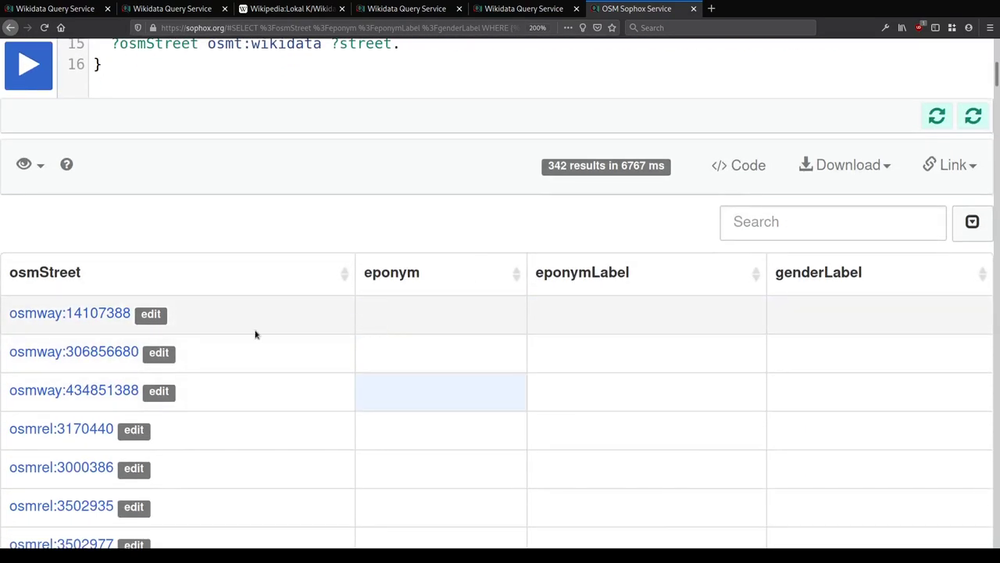
# Step: View the first result, osmway:14107388, on OpenStreetMap with its surroundings, and return to the Sophox results
pyautogui.middleClick(40, 314)
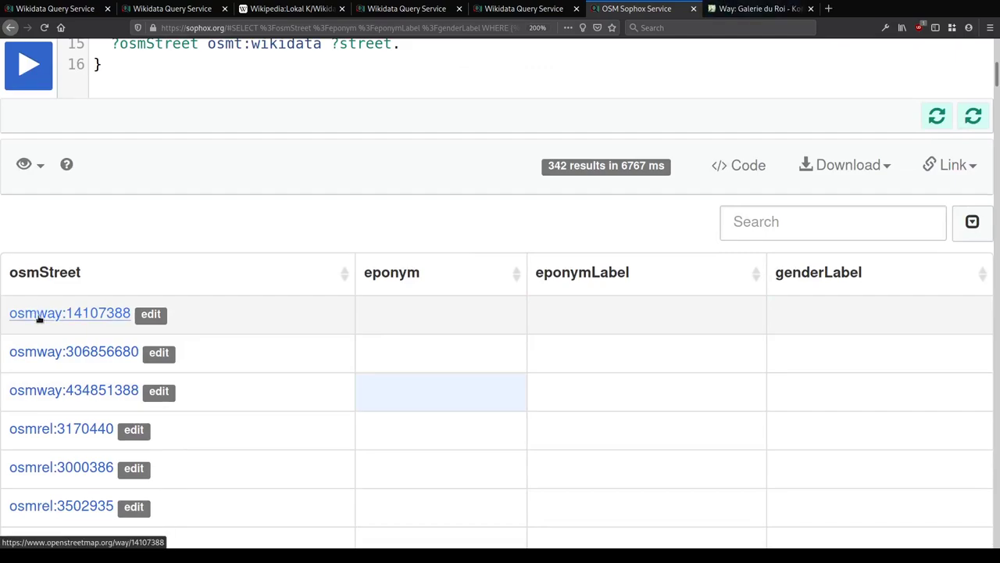
pyautogui.hotkey('ctrl', 'Tab')
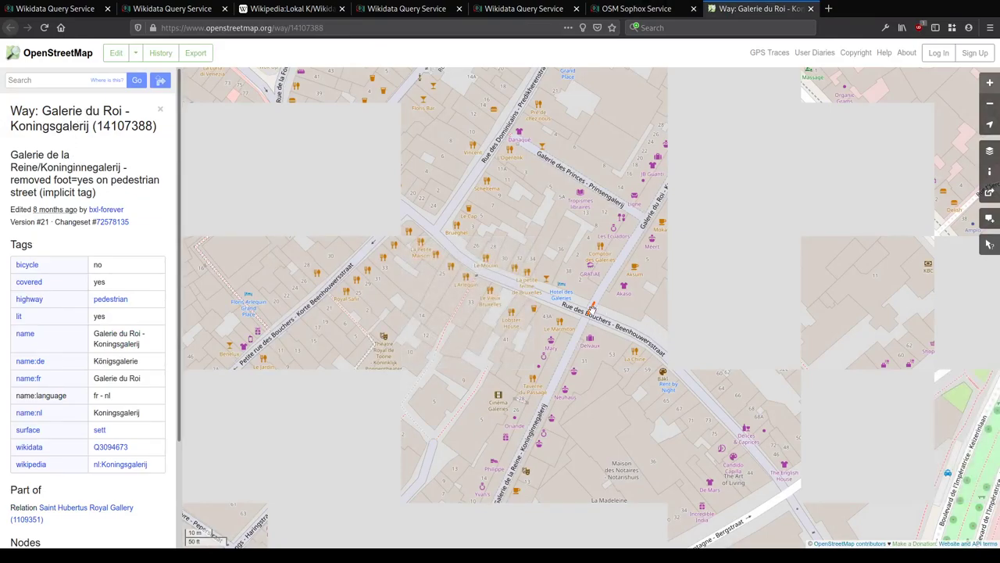
pyautogui.scroll(-5, 592, 313)
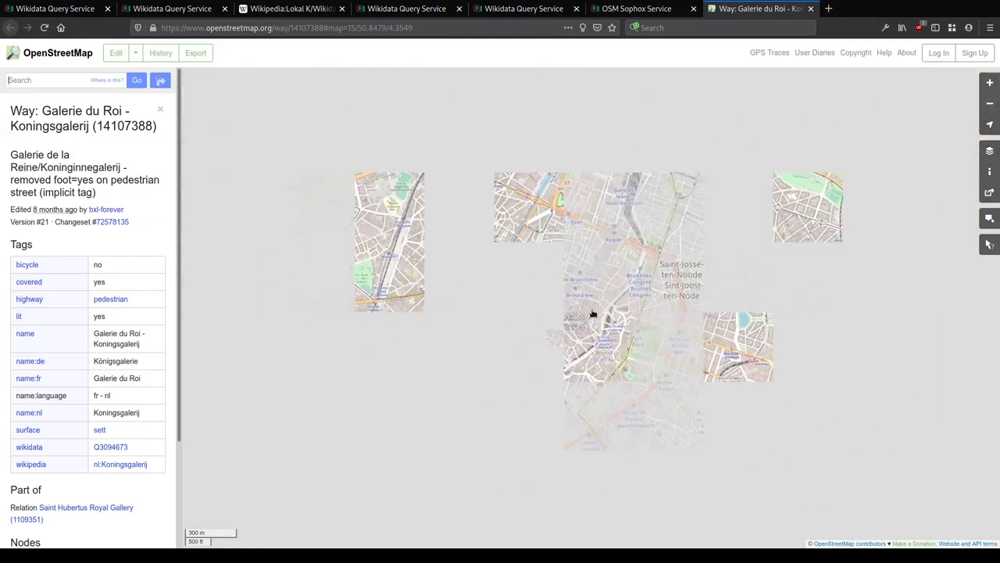
pyautogui.hotkey('ctrl', 'w')
pyautogui.middleClick(27, 162)
pyautogui.middleClick(772, 9)
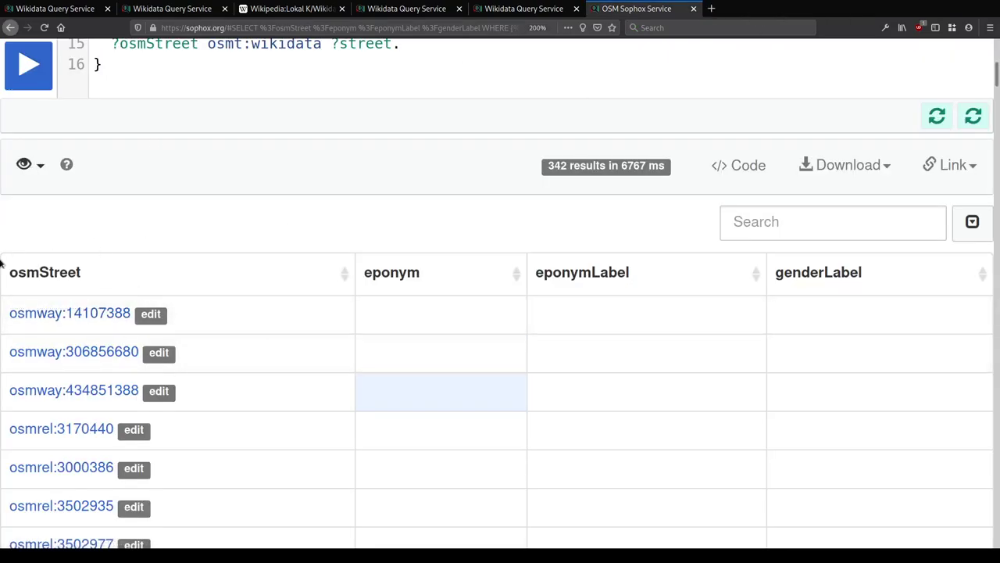
# Step: Look through the available display types for the query results and return to the query text
pyautogui.click(26, 166)
pyautogui.scroll(-4, 51, 312)
pyautogui.scroll(2, 52, 315)
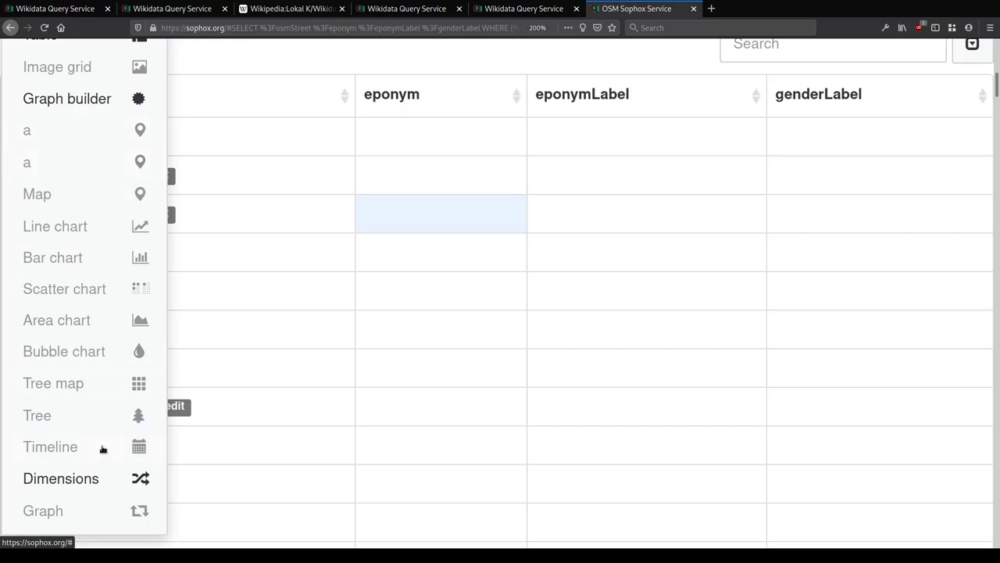
pyautogui.scroll(-1, 97, 484)
pyautogui.scroll(7, 86, 391)
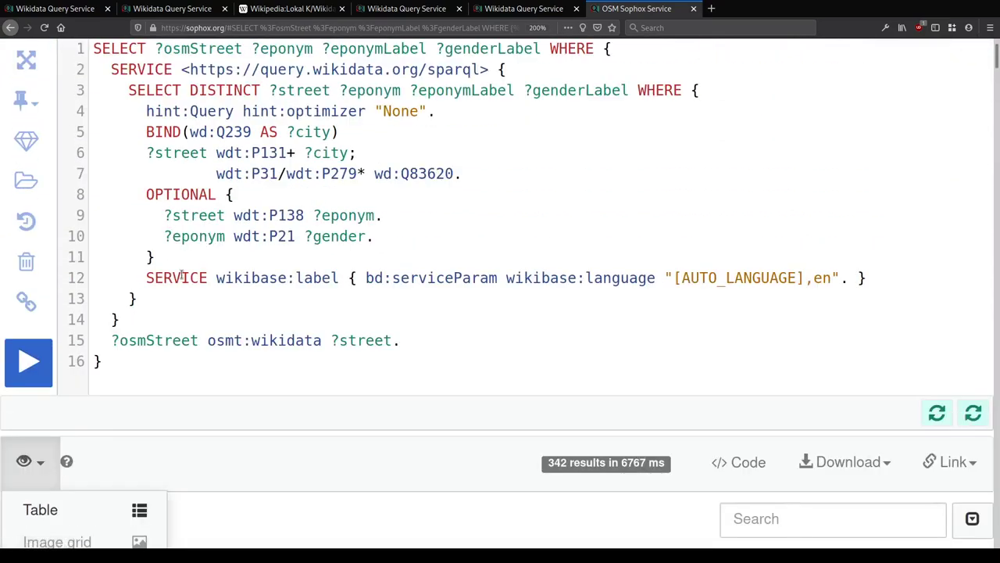
# Step: Filter the example queries by "map", preview the mismatching tags and relations without sub-relations examples, and return to the query
pyautogui.scroll(1, 200, 248)
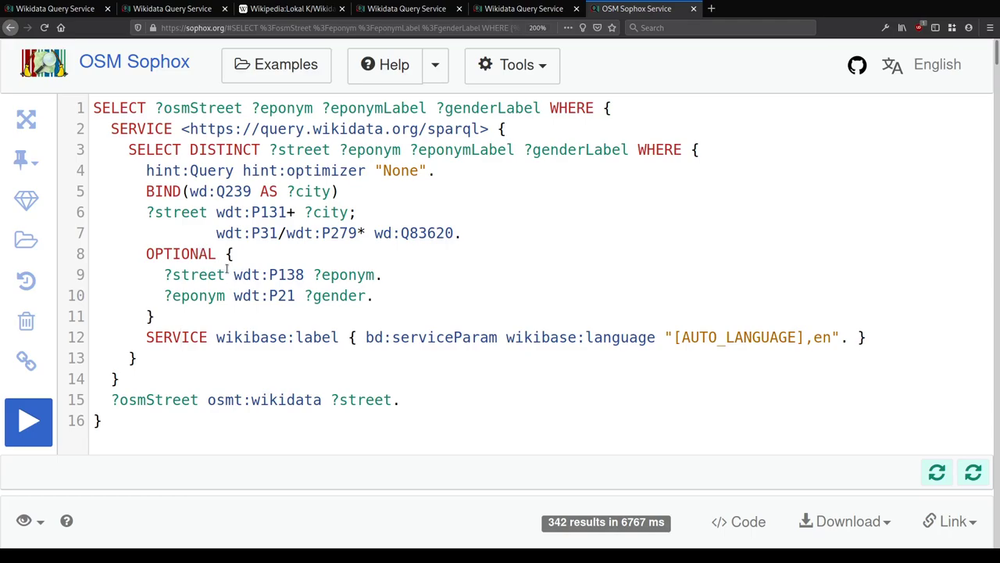
pyautogui.hotkey('ctrl', '0')
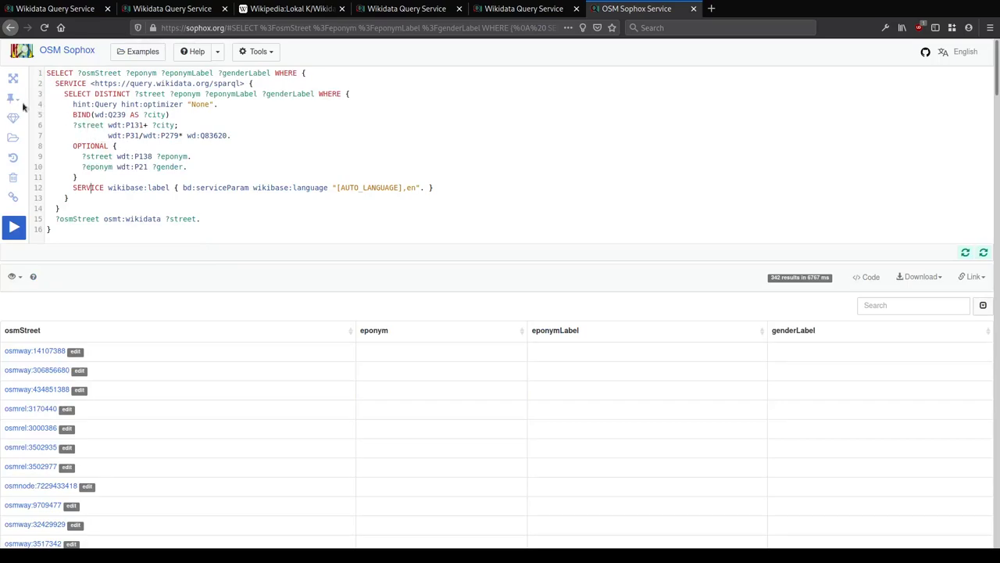
pyautogui.click(125, 52)
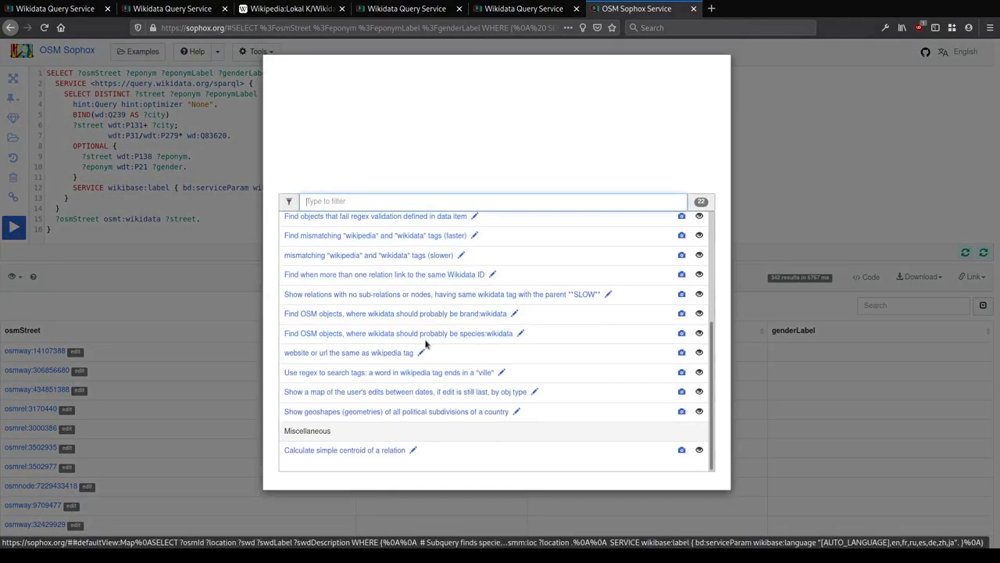
pyautogui.scroll(5, 426, 336)
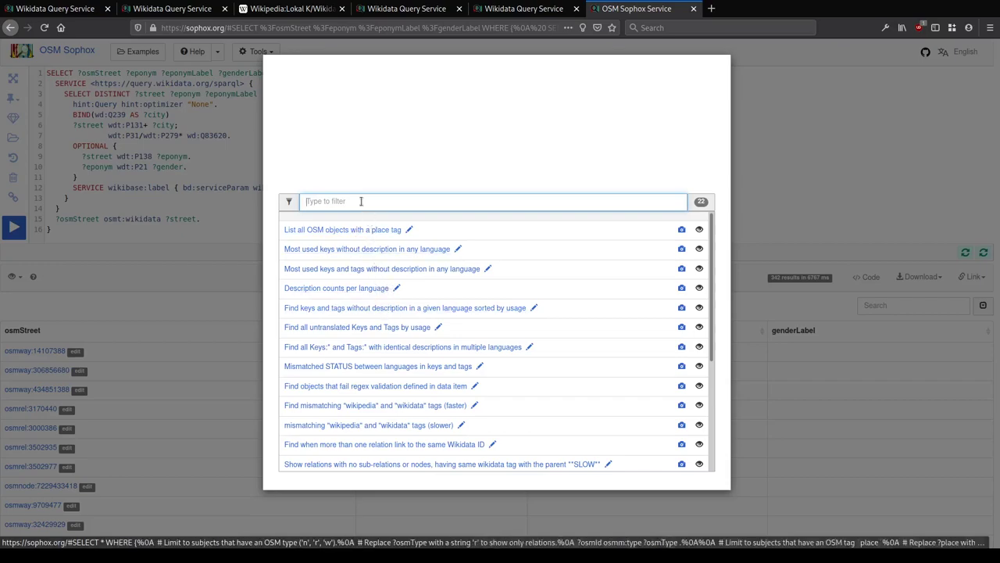
pyautogui.write('map')
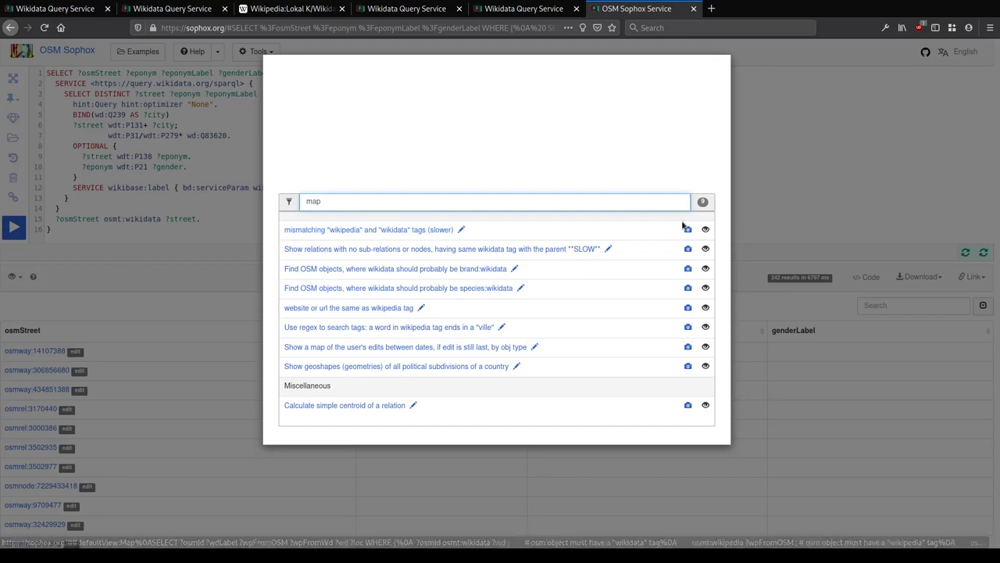
pyautogui.moveTo(705, 231)
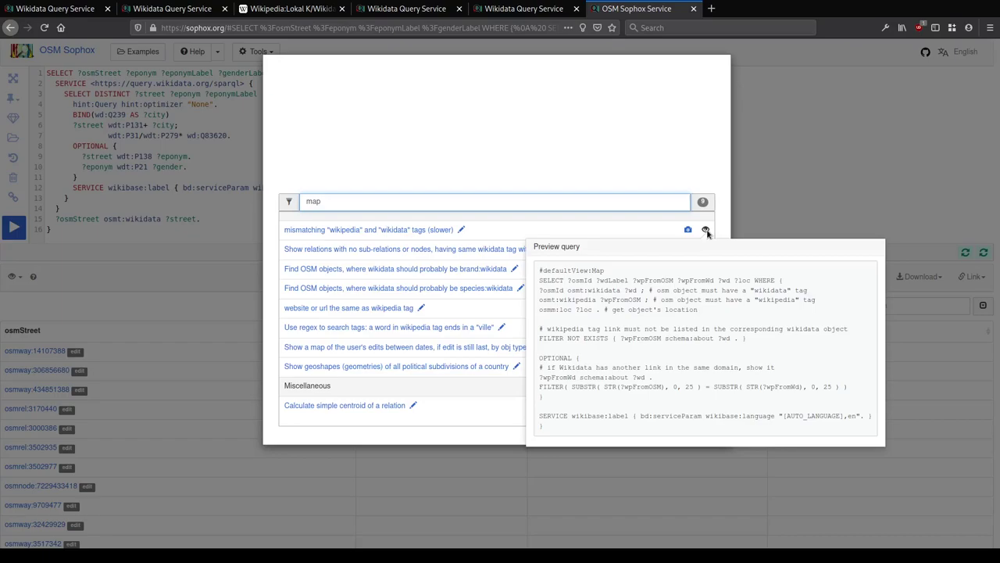
pyautogui.moveTo(706, 252)
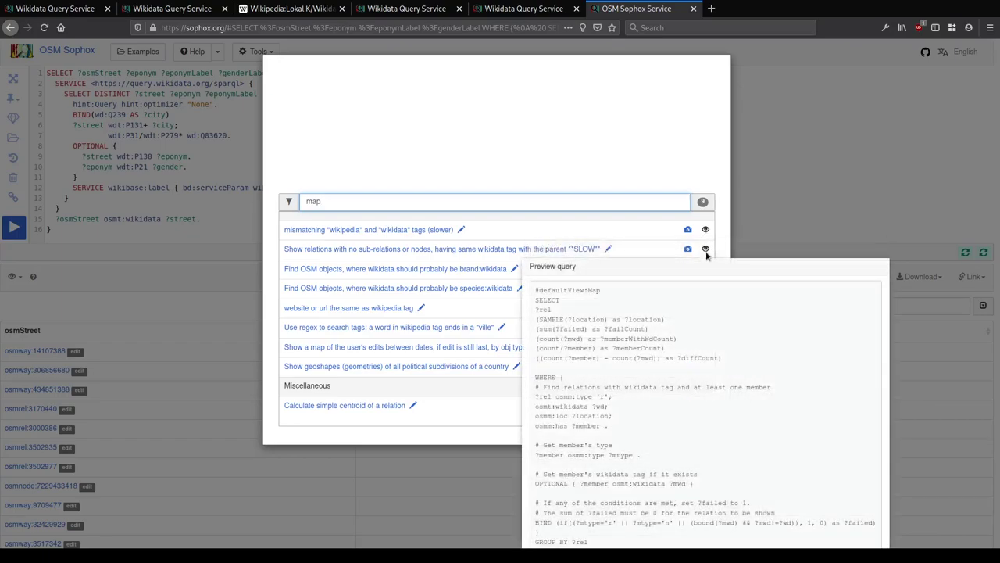
pyautogui.click(185, 156)
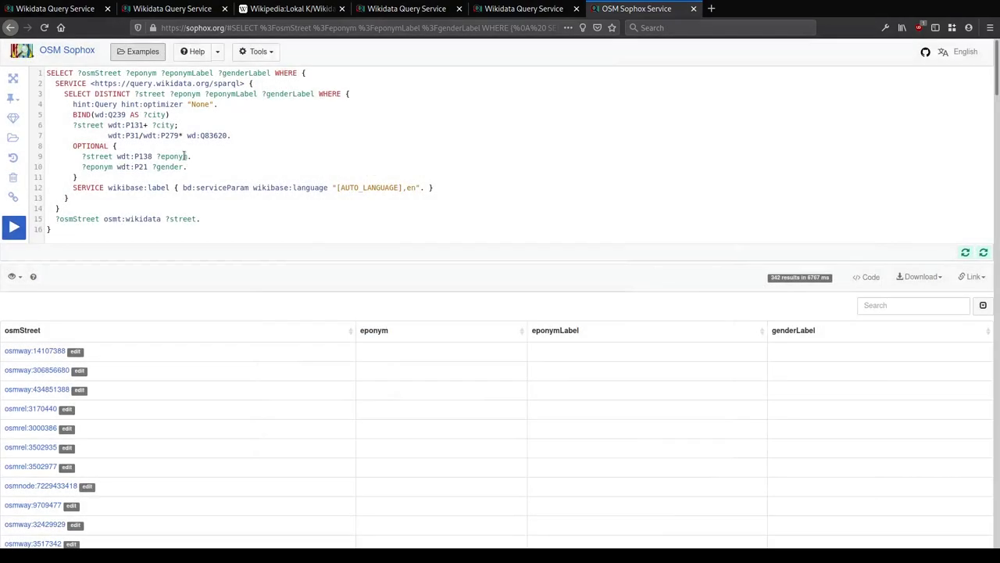
# Step: Add "osmm:loc ?loc." to the ?osmStreet pattern, include ?loc in the outer SELECT, and run the query
pyautogui.click(221, 213)
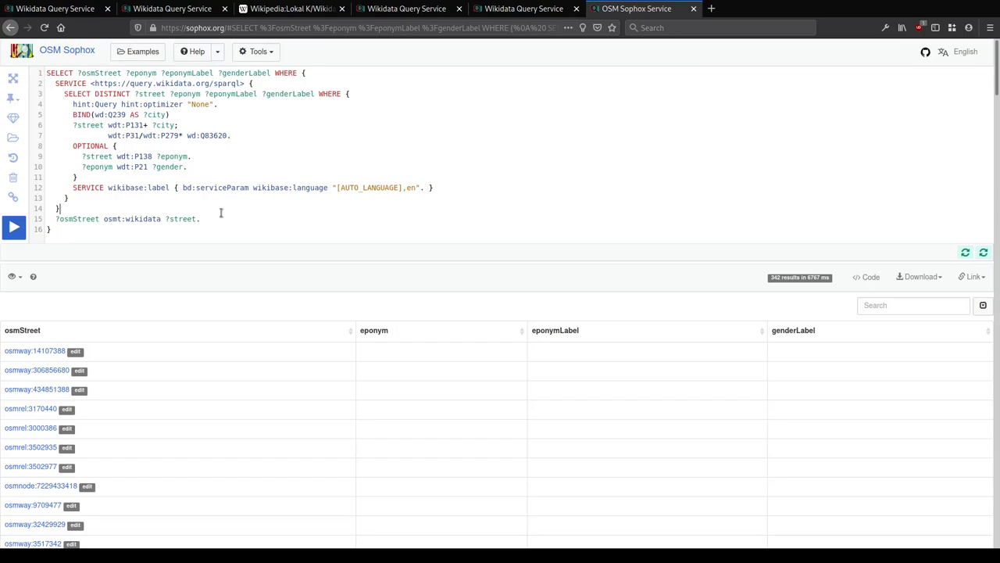
pyautogui.write(';')
pyautogui.press('Return')
pyautogui.write('osmm:loc ?loc.')
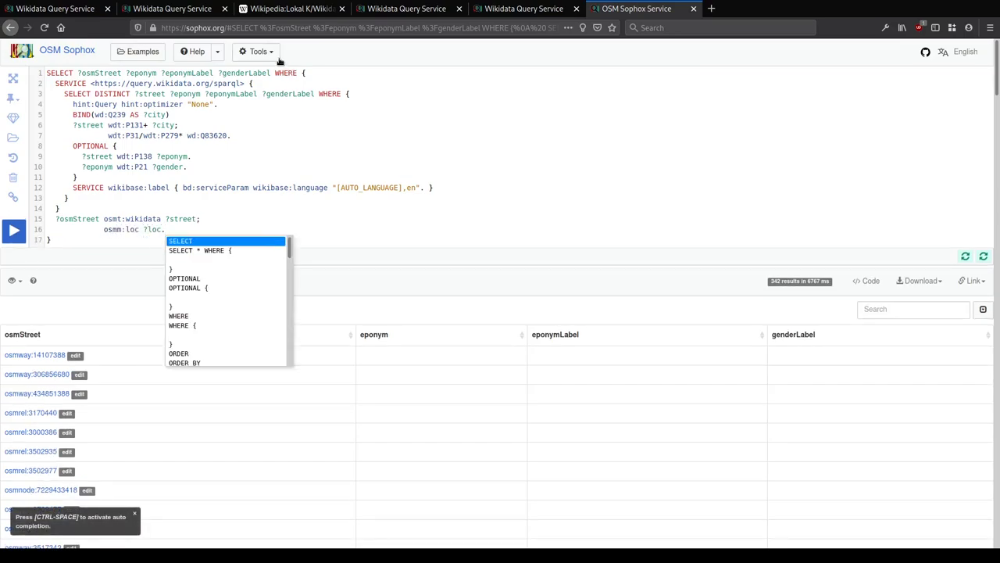
pyautogui.click(269, 72)
pyautogui.write('?loc')
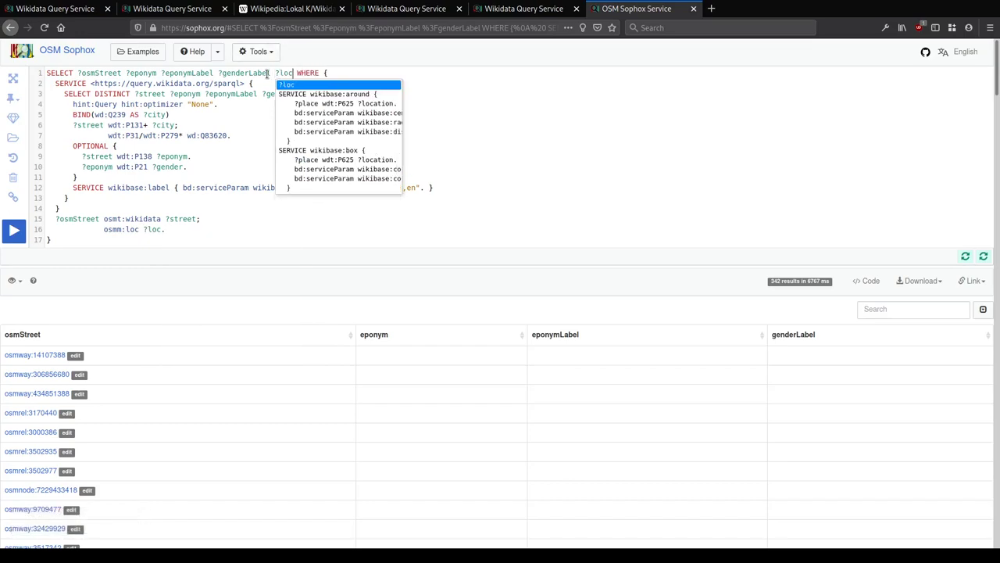
pyautogui.hotkey('ctrl', 'Return')
pyautogui.click(210, 171)
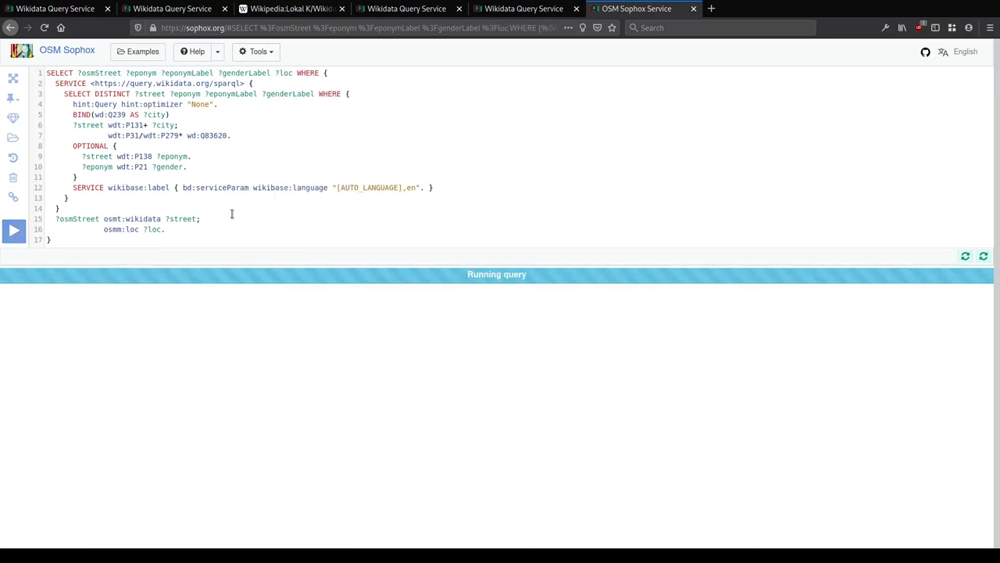
# Step: Enlarge the page to 200% and examine the result table with its loc coordinates column
pyautogui.hotkey('ctrl', '+')
pyautogui.hotkey('ctrl', '+')
pyautogui.hotkey('ctrl', '+')
pyautogui.hotkey('ctrl', '+')
pyautogui.hotkey('ctrl', '+')
pyautogui.hotkey('ctrl', '+')
pyautogui.scroll(-3, 232, 217)
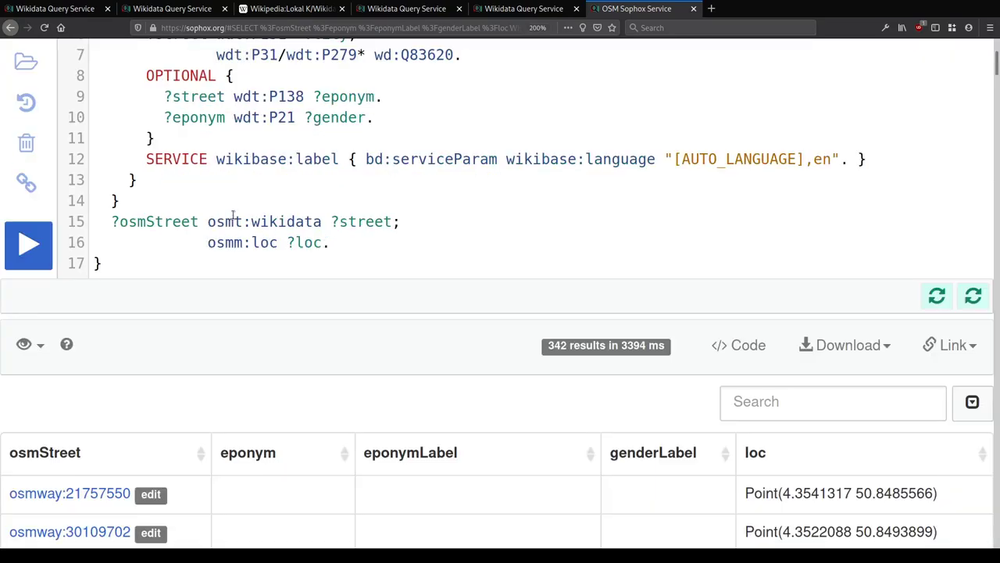
pyautogui.scroll(-4, 235, 211)
pyautogui.scroll(-20, 805, 139)
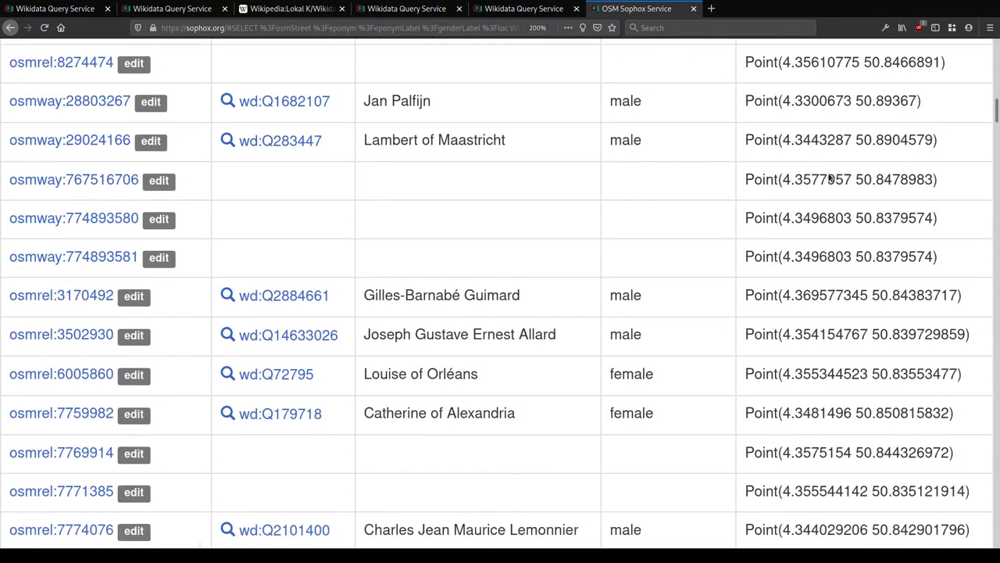
pyautogui.scroll(-20, 828, 176)
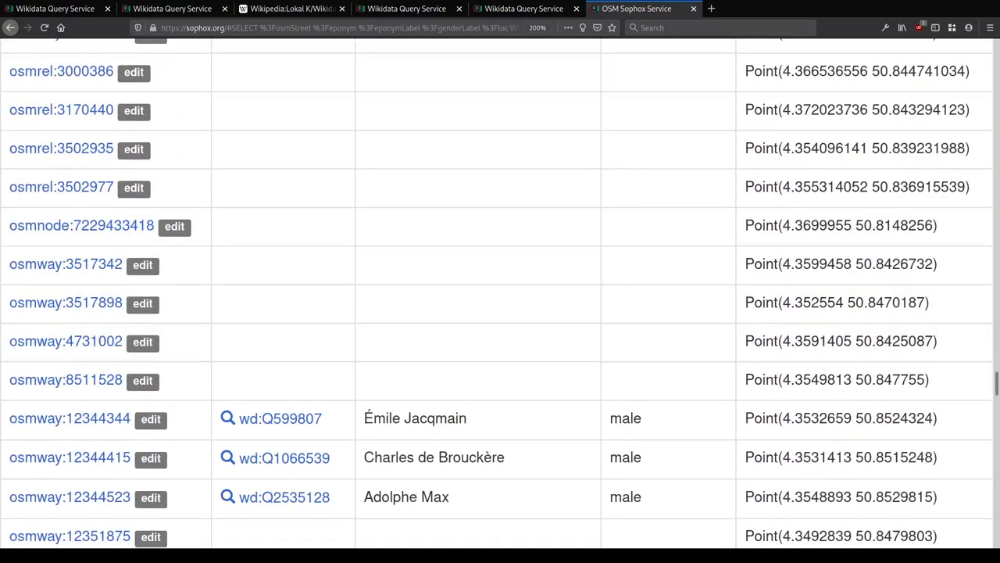
# Step: Display the query results as a Map
pyautogui.moveTo(996, 382); pyautogui.dragTo(996, 39)
pyautogui.scroll(-4, 96, 199)
pyautogui.click(29, 165)
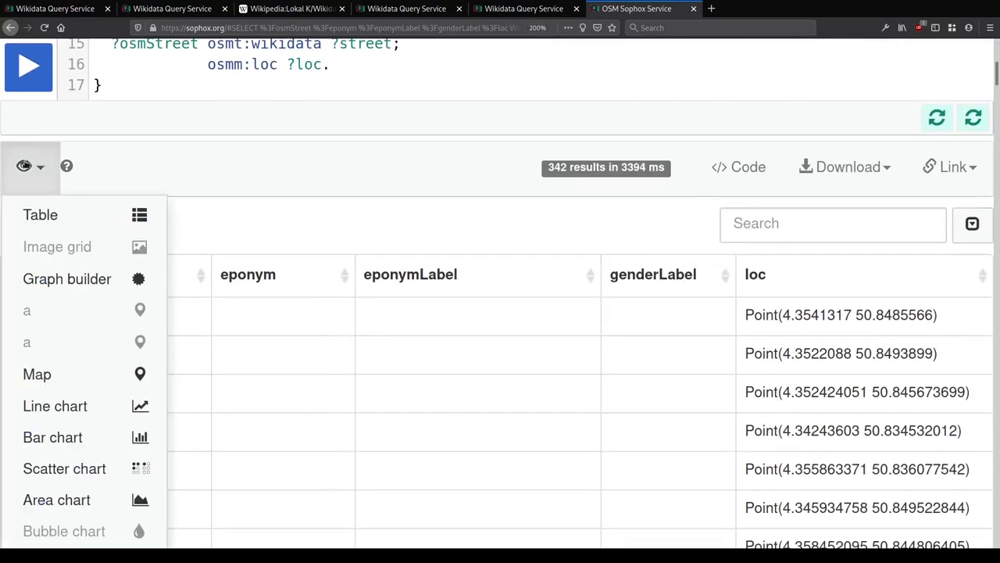
pyautogui.click(69, 378)
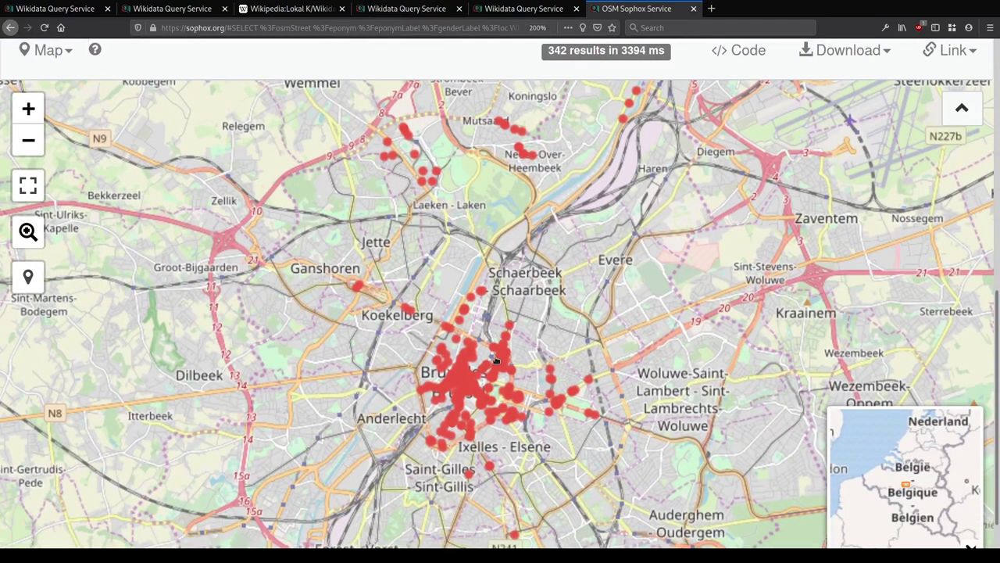
# Step: Reopen the example queries at normal page size and preview the map-related ones, from relations without sub-relations to geoshapes of political subdivisions
pyautogui.scroll(3, 499, 69)
pyautogui.scroll(4, 499, 70)
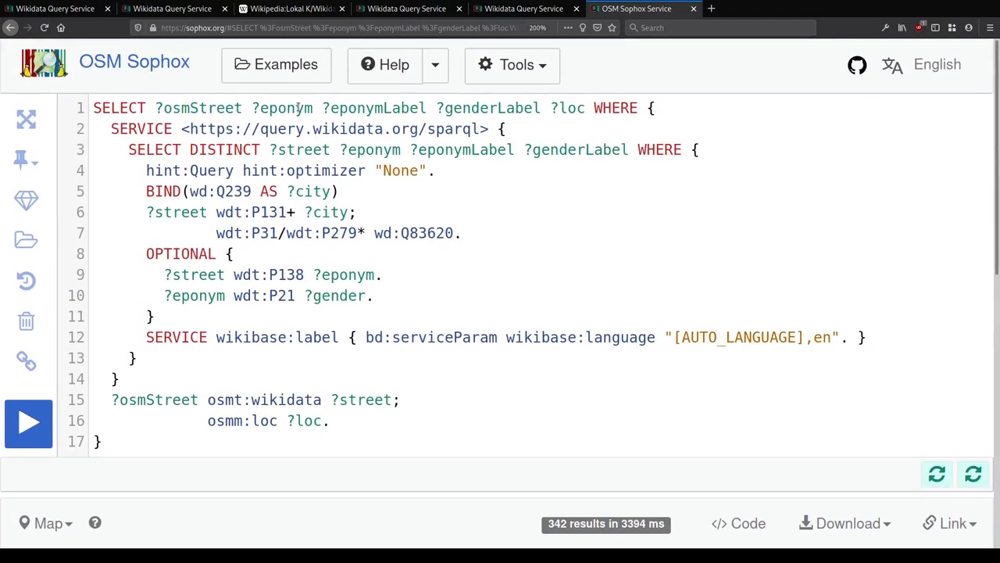
pyautogui.click(286, 66)
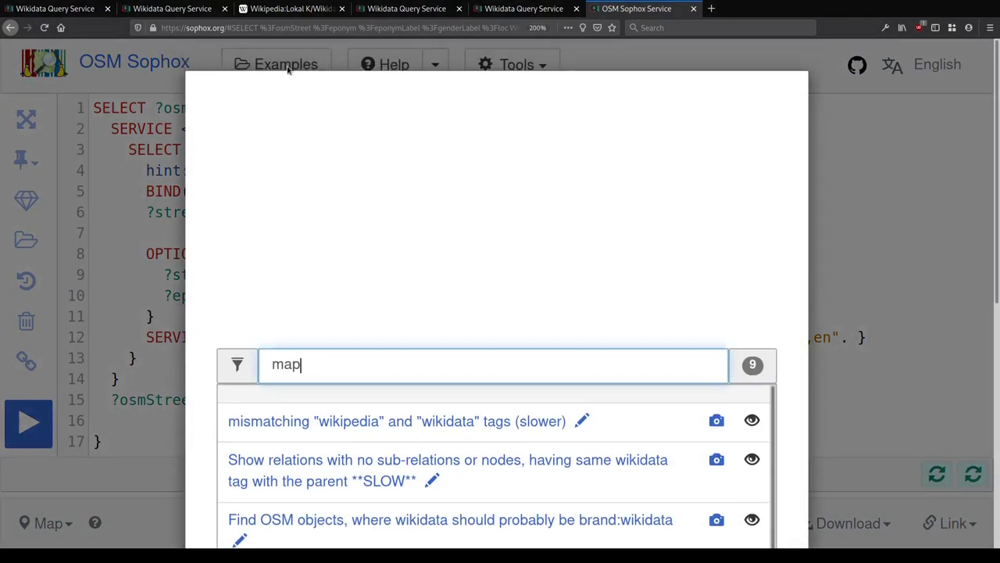
pyautogui.write('map')
pyautogui.press('BackSpace')
pyautogui.press('BackSpace')
pyautogui.press('BackSpace')
pyautogui.hotkey('ctrl', '0')
pyautogui.moveTo(707, 250)
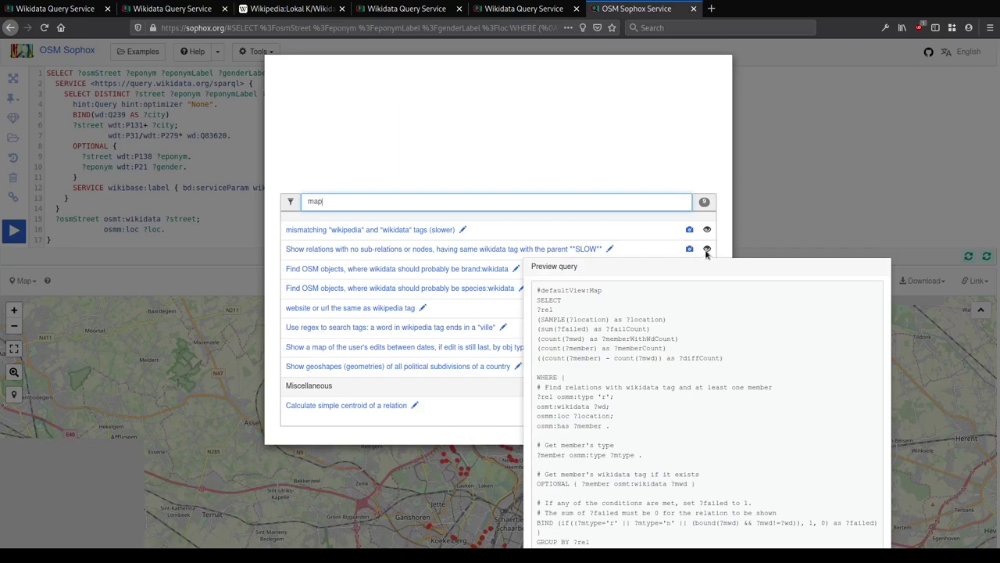
pyautogui.moveTo(709, 271)
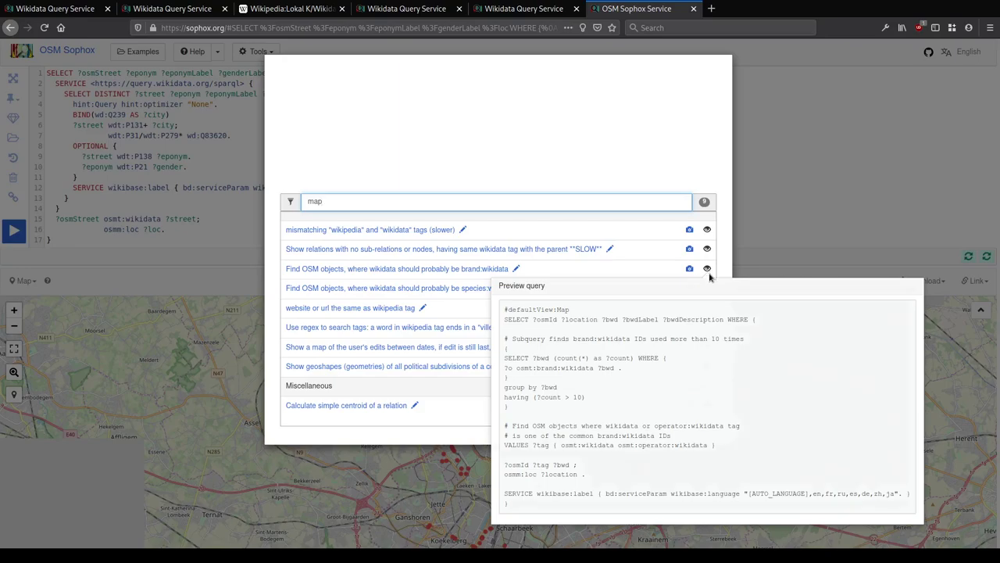
pyautogui.moveTo(707, 289)
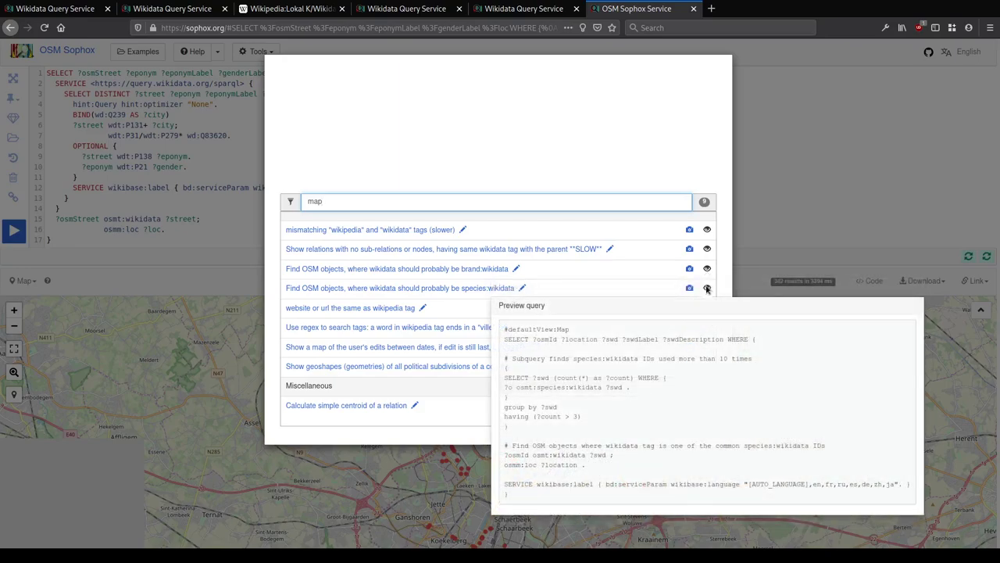
pyautogui.moveTo(709, 328)
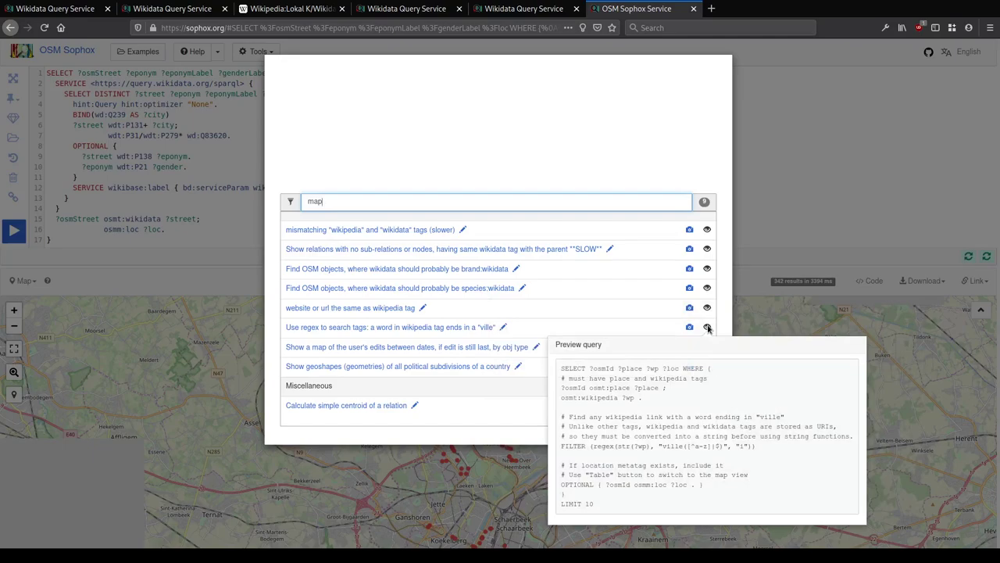
pyautogui.moveTo(708, 350)
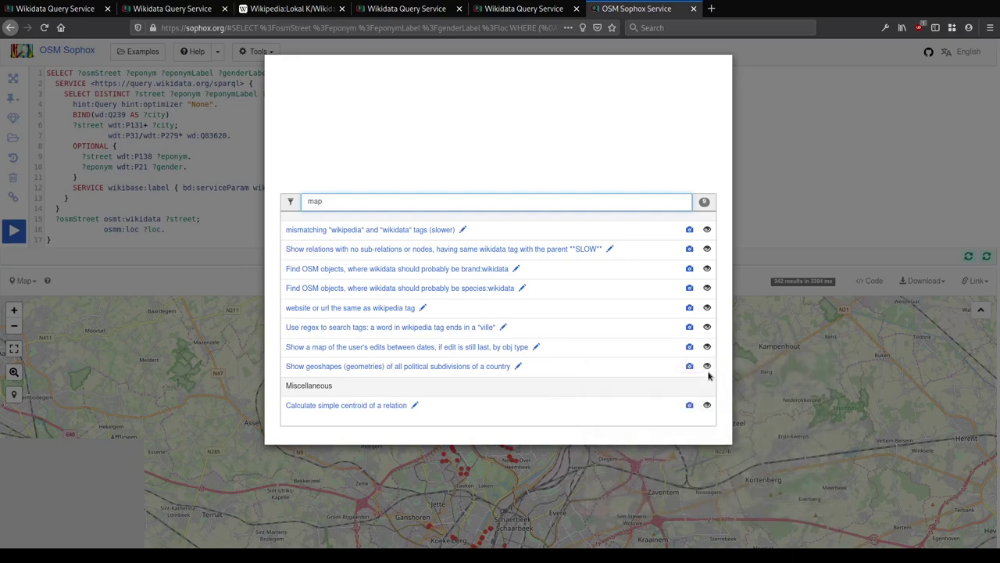
pyautogui.moveTo(705, 366)
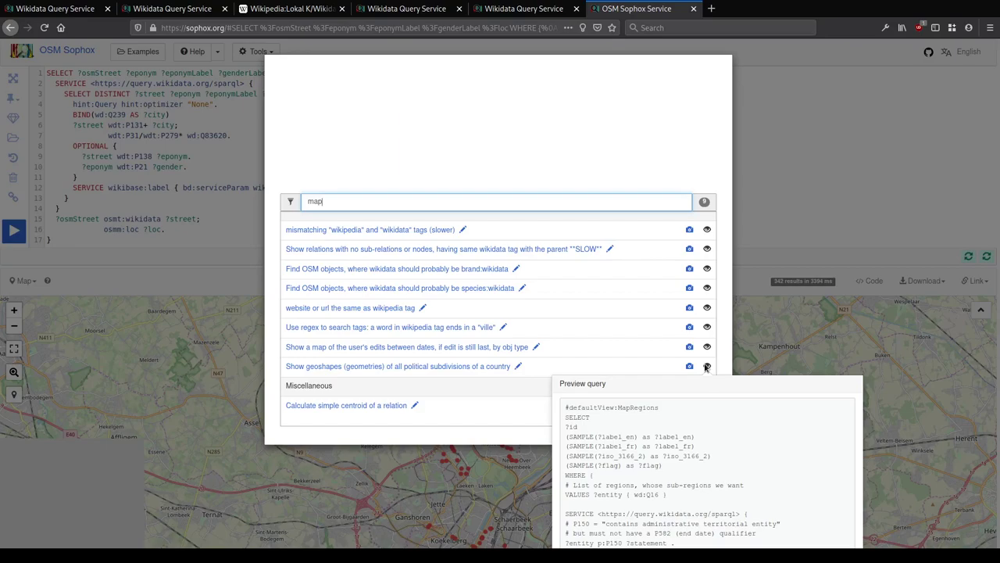
# Step: Shrink the page to 60% and read the full previews of the political subdivision geoshapes and relation centroid examples
pyautogui.hotkey('ctrl', '-')
pyautogui.hotkey('ctrl', '-')
pyautogui.hotkey('ctrl', '-')
pyautogui.hotkey('ctrl', '-')
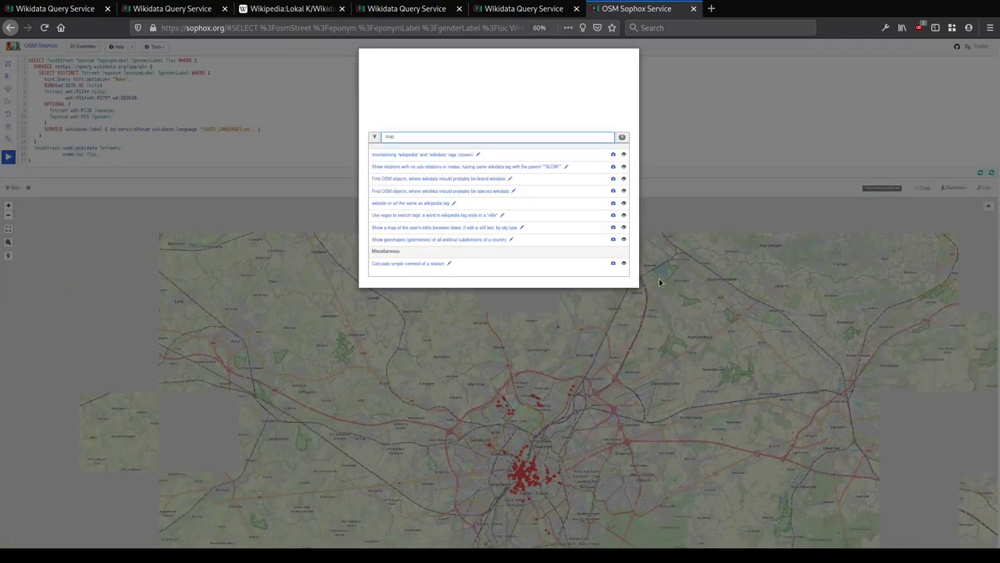
pyautogui.moveTo(626, 242)
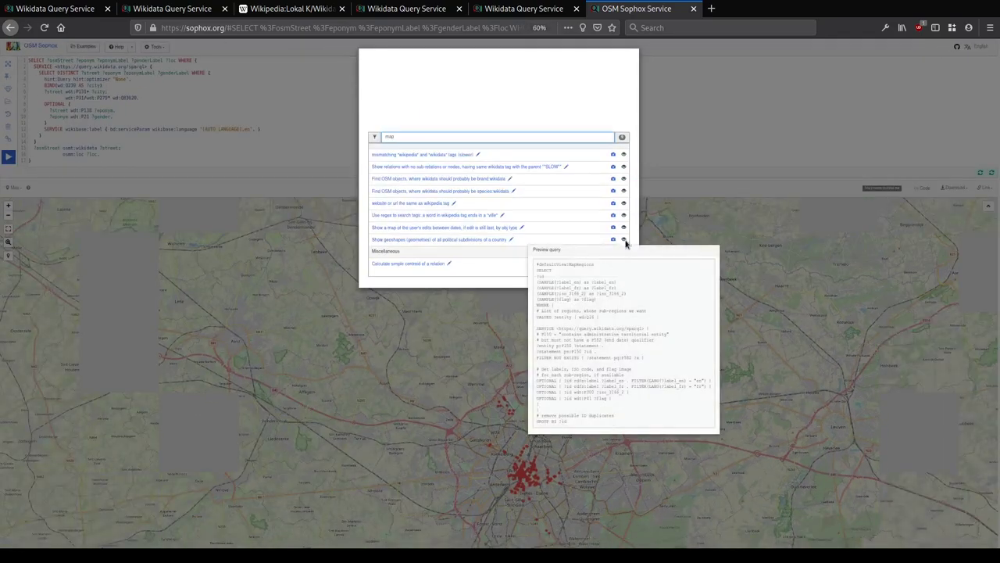
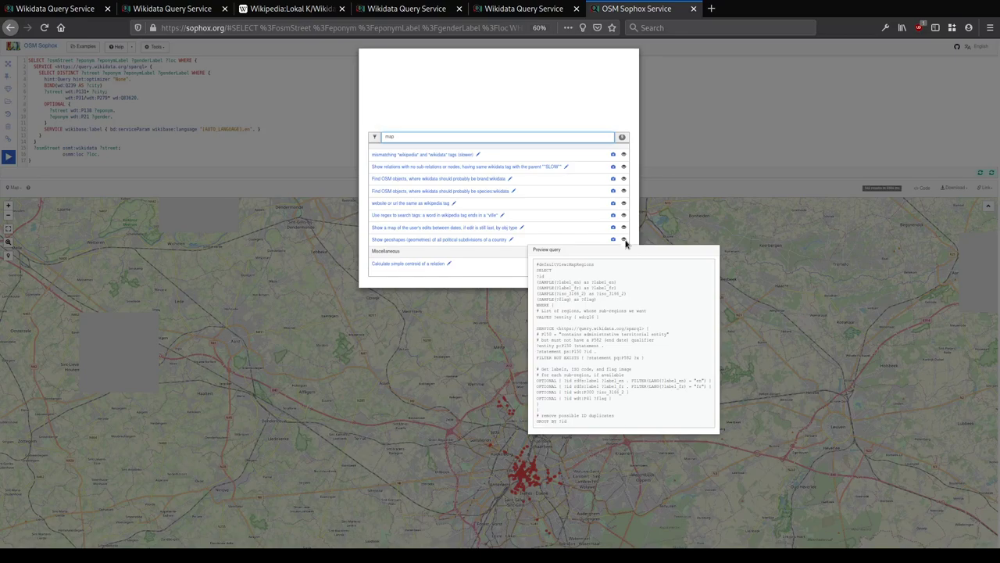
pyautogui.moveTo(623, 263)
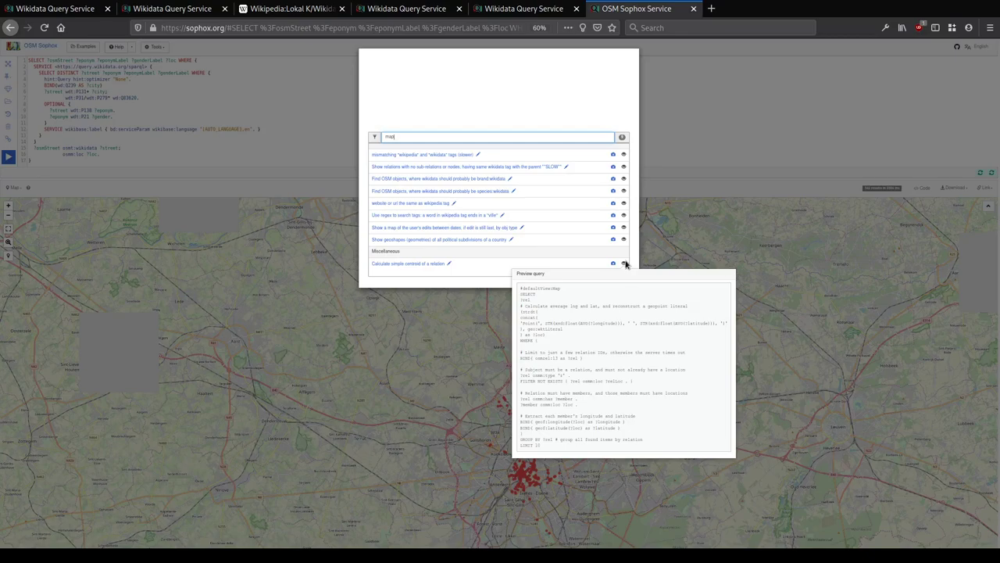
# Step: Search the example queries for "forest"
pyautogui.press('BackSpace')
pyautogui.press('BackSpace')
pyautogui.press('BackSpace')
pyautogui.write('forest')
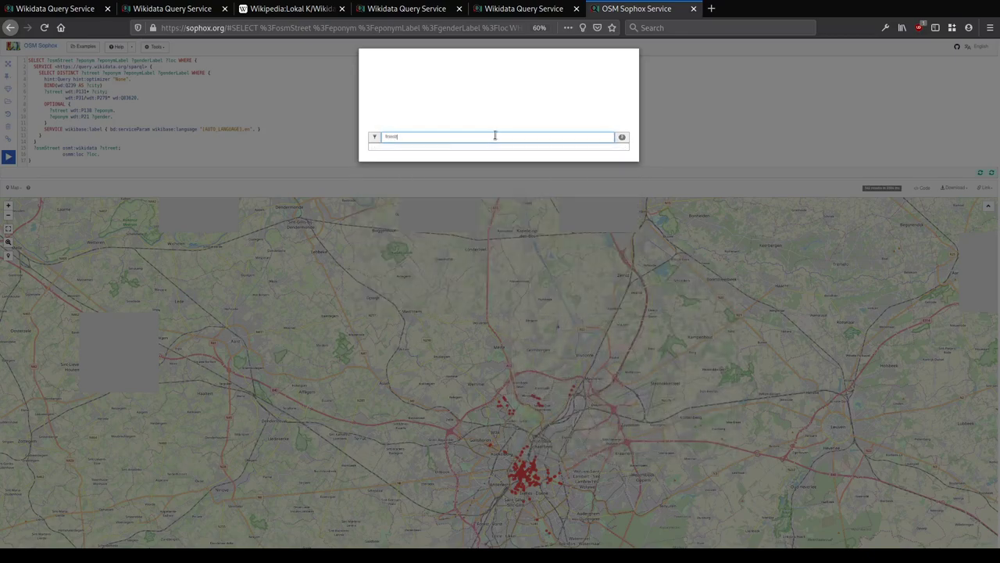
# Step: Search the example queries for "line" and preview the place tag and mismatched STATUS examples at normal page size
pyautogui.press('BackSpace')
pyautogui.press('BackSpace')
pyautogui.press('BackSpace')
pyautogui.press('BackSpace')
pyautogui.press('BackSpace')
pyautogui.press('BackSpace')
pyautogui.write('line')
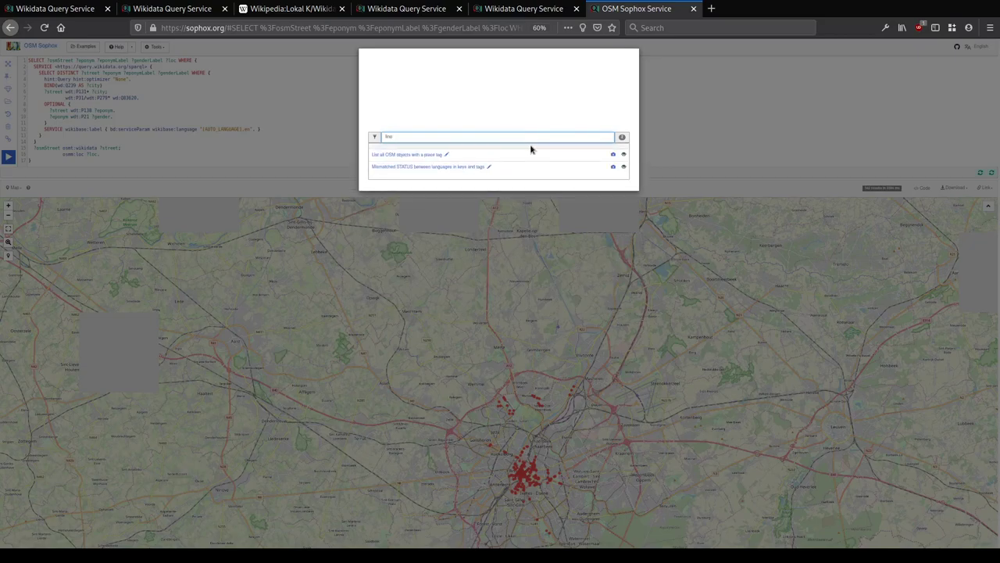
pyautogui.moveTo(625, 157)
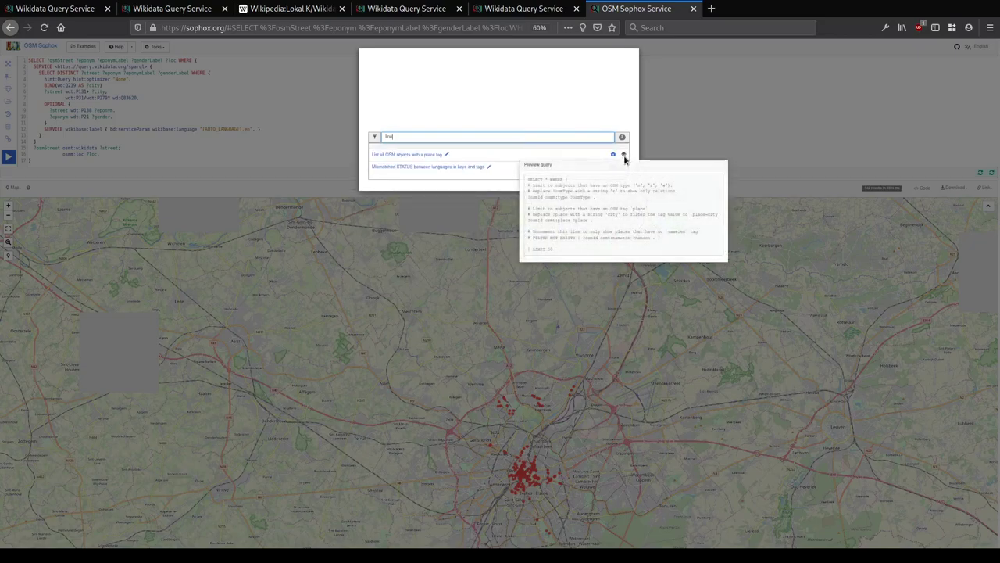
pyautogui.hotkey('ctrl', '0')
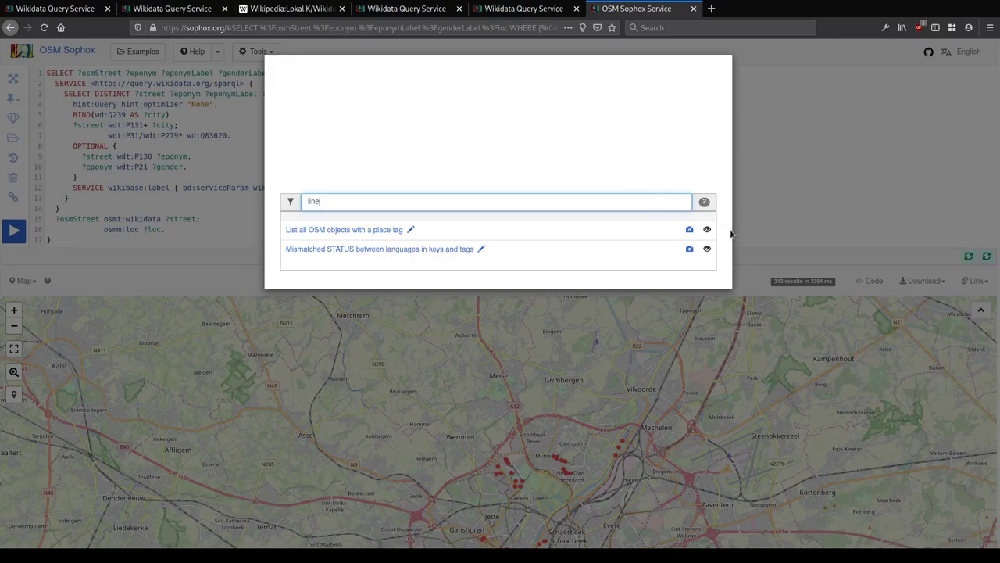
pyautogui.moveTo(708, 232)
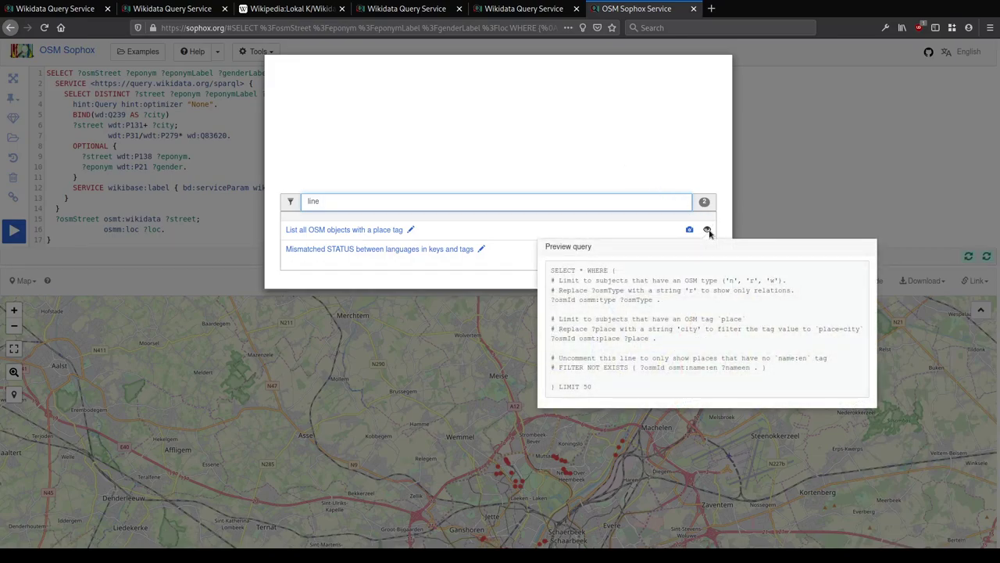
pyautogui.moveTo(707, 252)
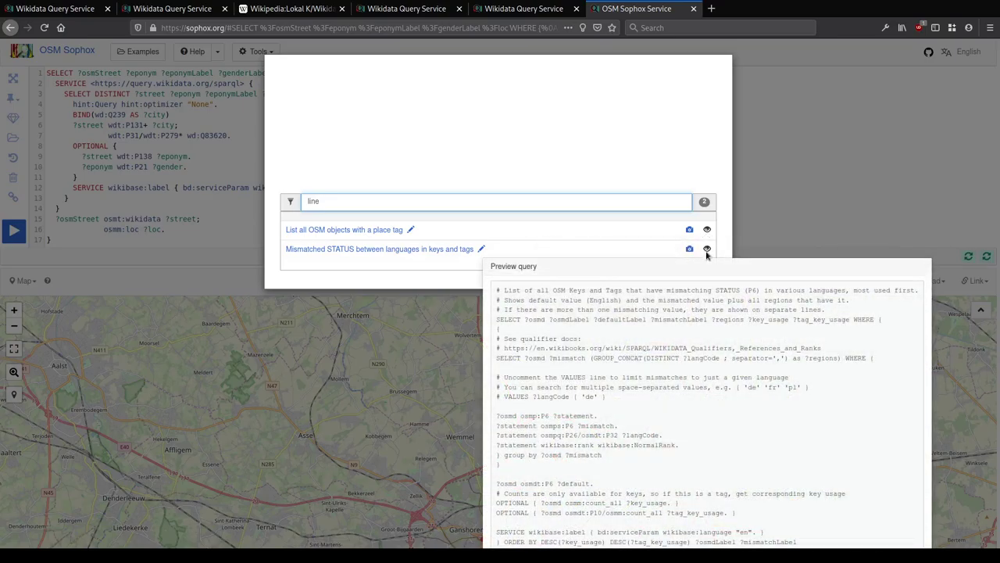
# Step: Close the example queries and review the federated street query, including its final OSM Wikidata and location triples
pyautogui.click(202, 194)
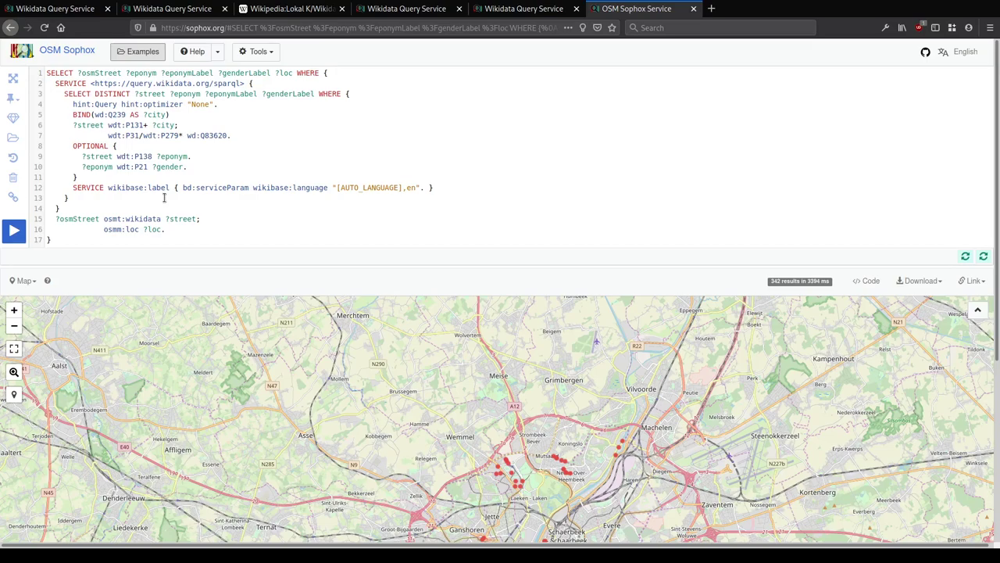
pyautogui.click(208, 229)
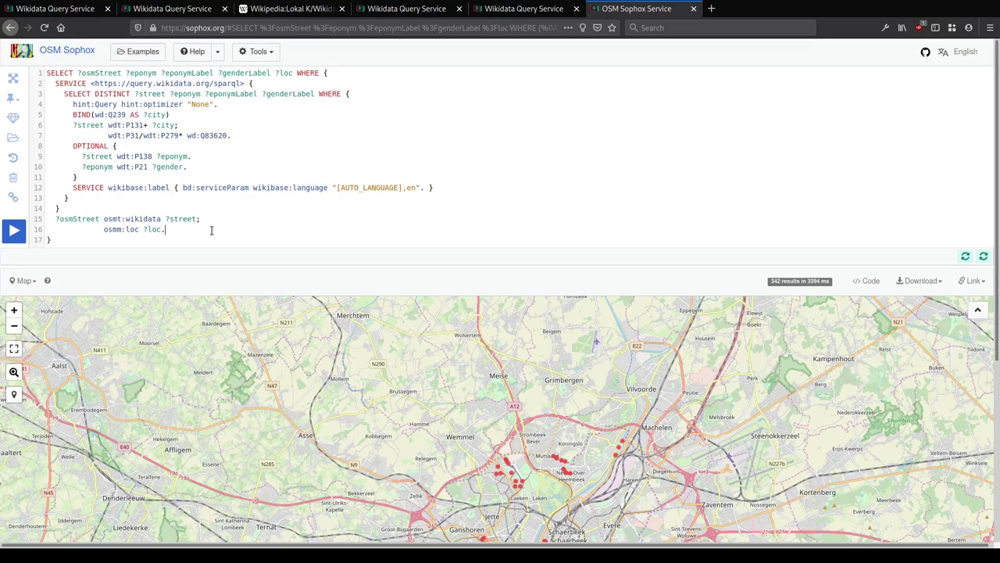
pyautogui.scroll(-1, 211, 233)
pyautogui.scroll(1, 205, 219)
pyautogui.moveTo(194, 228); pyautogui.dragTo(196, 220)
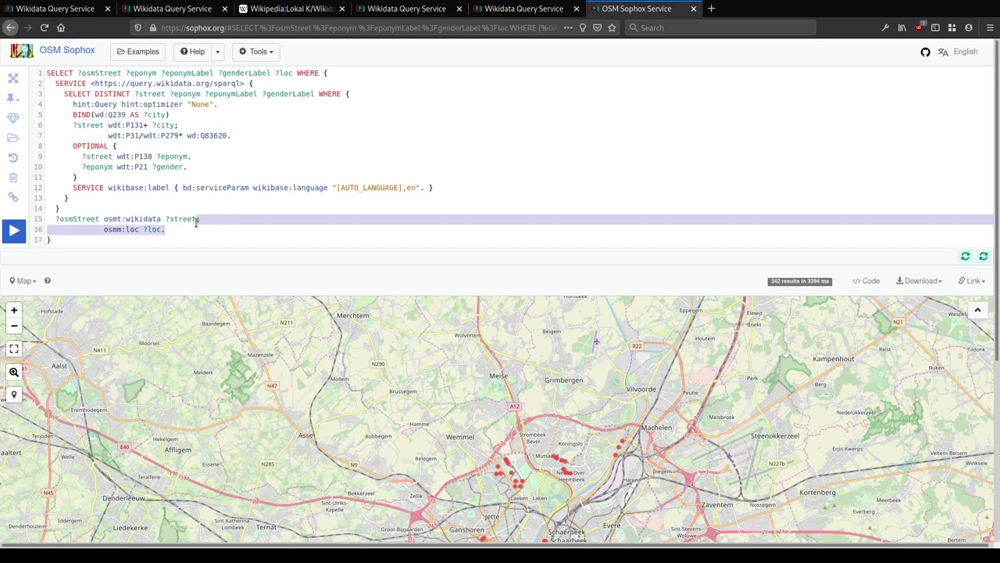
pyautogui.click(239, 123)
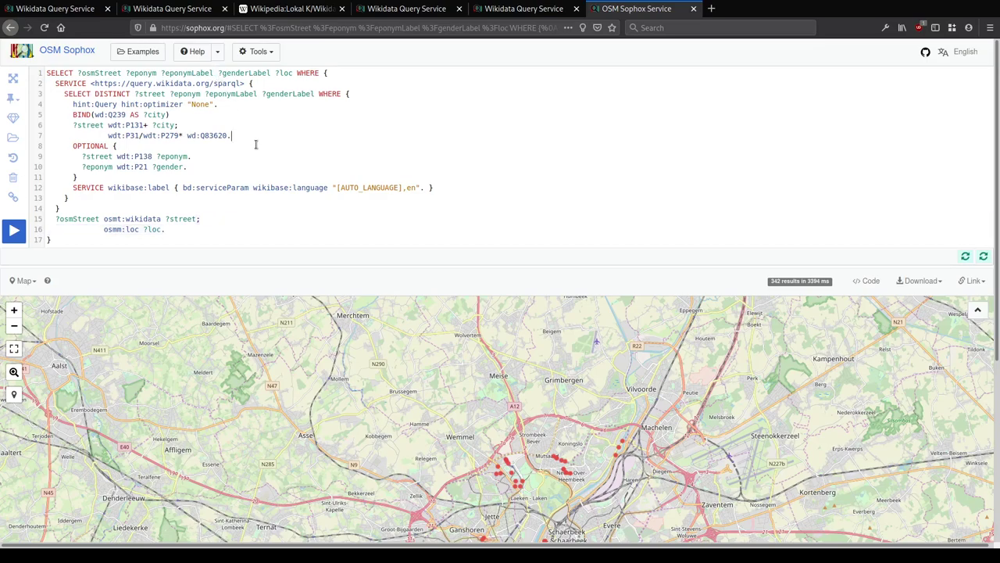
pyautogui.scroll(-3, 254, 143)
pyautogui.scroll(3, 260, 88)
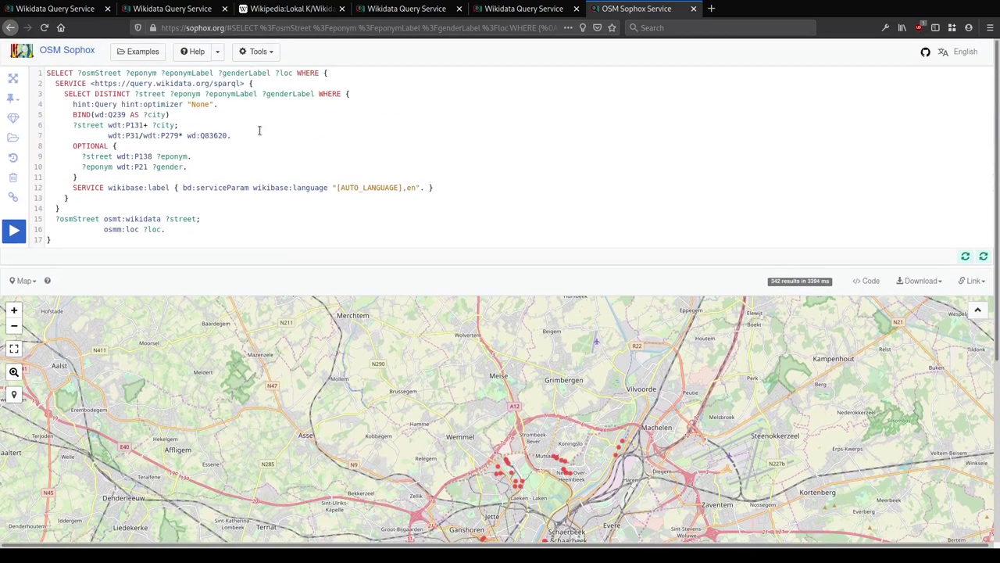
# Step: Display the query results as a table and look through the rows from start to end
pyautogui.click(23, 280)
pyautogui.click(37, 302)
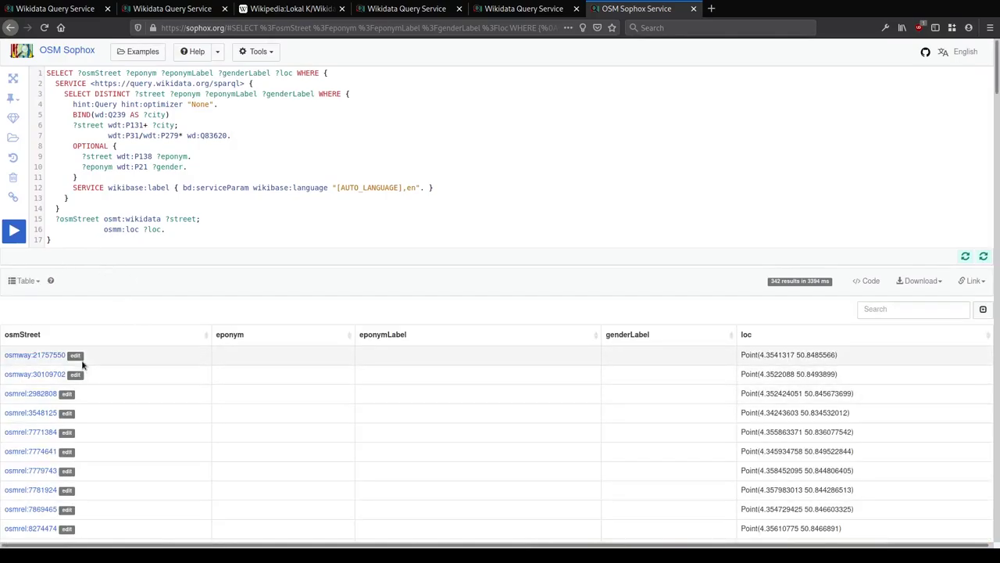
pyautogui.scroll(-5, 85, 335)
pyautogui.scroll(-10, 82, 302)
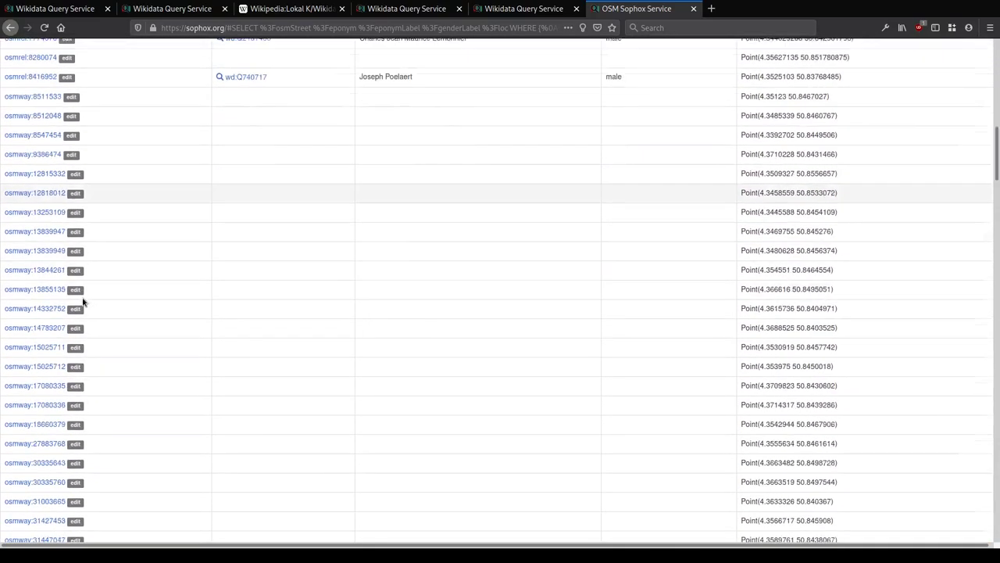
pyautogui.scroll(-10, 81, 295)
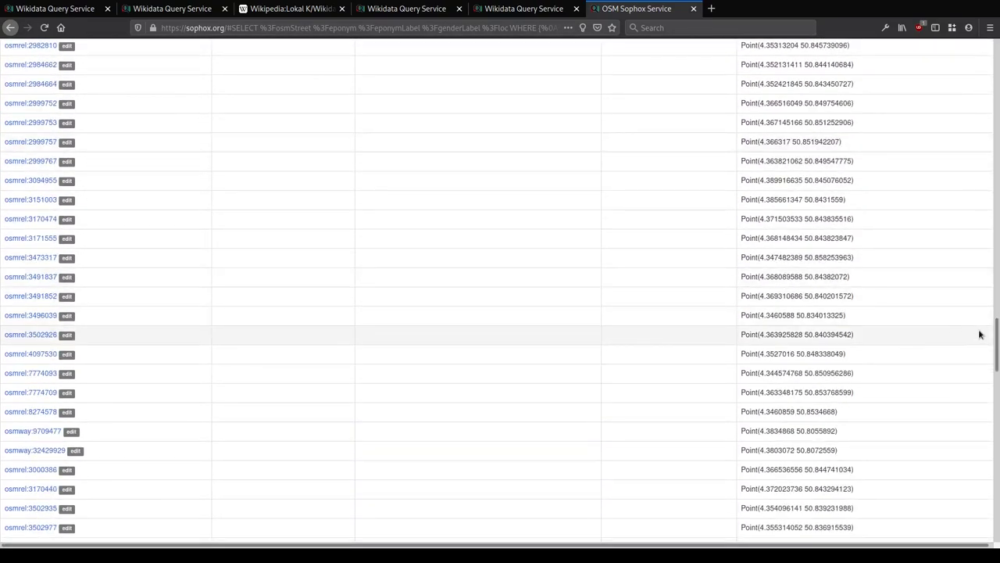
pyautogui.moveTo(997, 332); pyautogui.dragTo(997, 59)
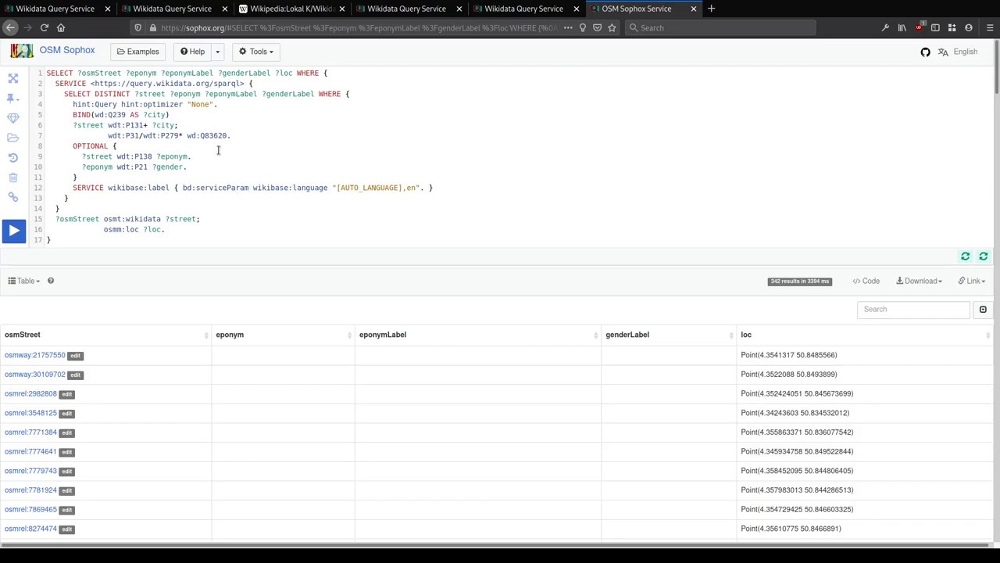
# Step: Comment out the wikibase:label service line and replace the eponym and gender label variables with ?gender in both SELECT clauses
pyautogui.click(167, 180)
pyautogui.press('Down')
pyautogui.press('Home')
pyautogui.write('#')
pyautogui.moveTo(205, 93); pyautogui.dragTo(311, 88)
pyautogui.write('?gender')
pyautogui.moveTo(161, 72); pyautogui.dragTo(213, 73)
pyautogui.press('BackSpace')
pyautogui.press('BackSpace')
pyautogui.press('BackSpace')
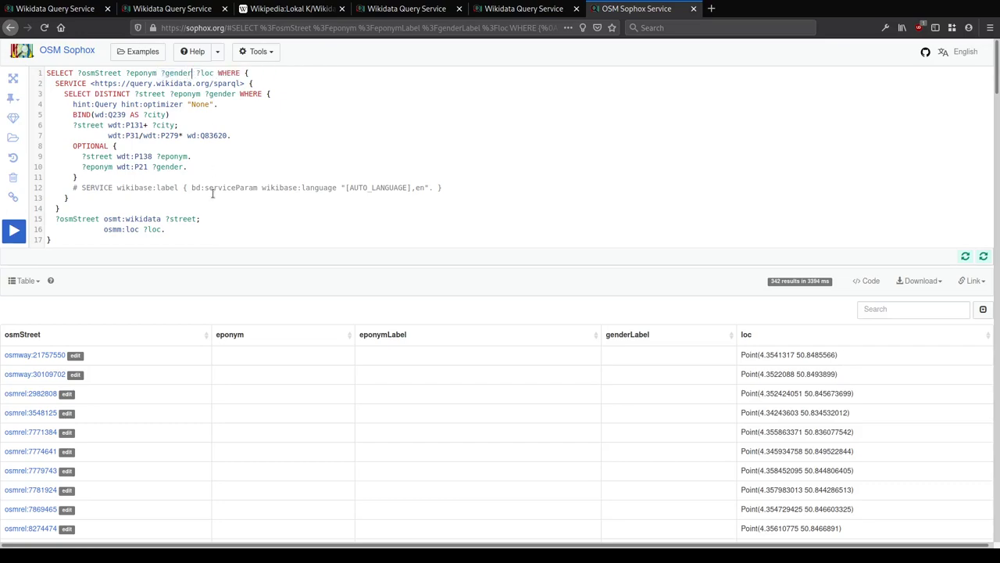
# Step: Delete the commented-out label service line and run the query
pyautogui.tripleClick(210, 188)
pyautogui.press('BackSpace')
pyautogui.hotkey('ctrl', 'Return')
# Step: Enlarge the page to 200% and compare the simplified query with its result table
pyautogui.hotkey('ctrl', '+')
pyautogui.hotkey('ctrl', '+')
pyautogui.hotkey('ctrl', '+')
pyautogui.hotkey('ctrl', '+')
pyautogui.hotkey('ctrl', '+')
pyautogui.hotkey('ctrl', '+')
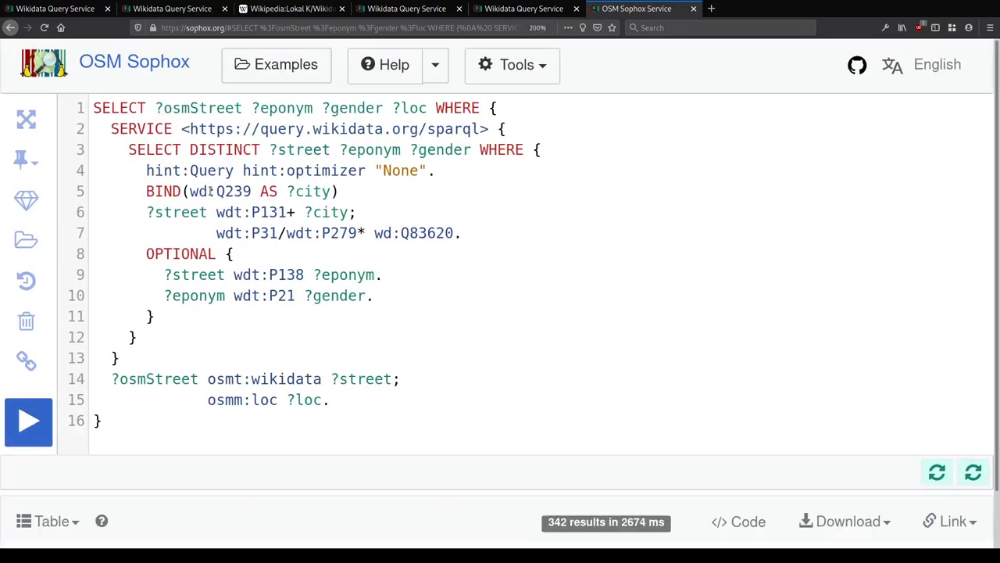
pyautogui.scroll(-4, 291, 187)
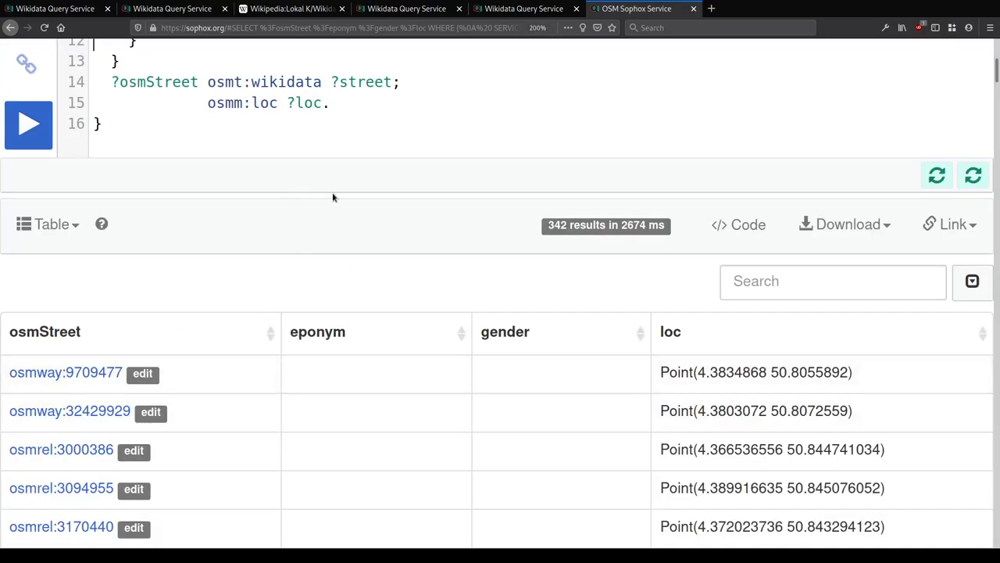
pyautogui.scroll(4, 333, 198)
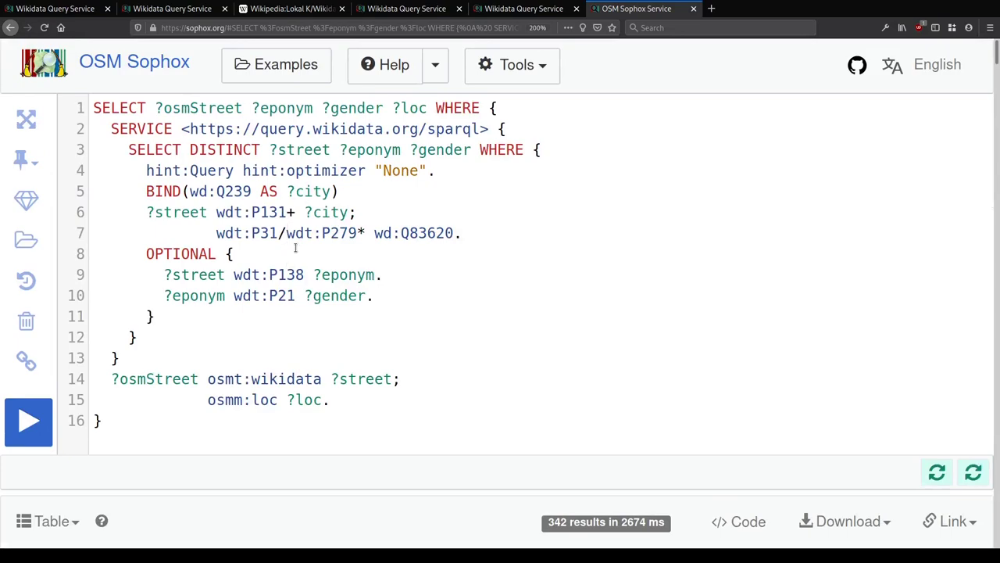
pyautogui.scroll(-3, 279, 258)
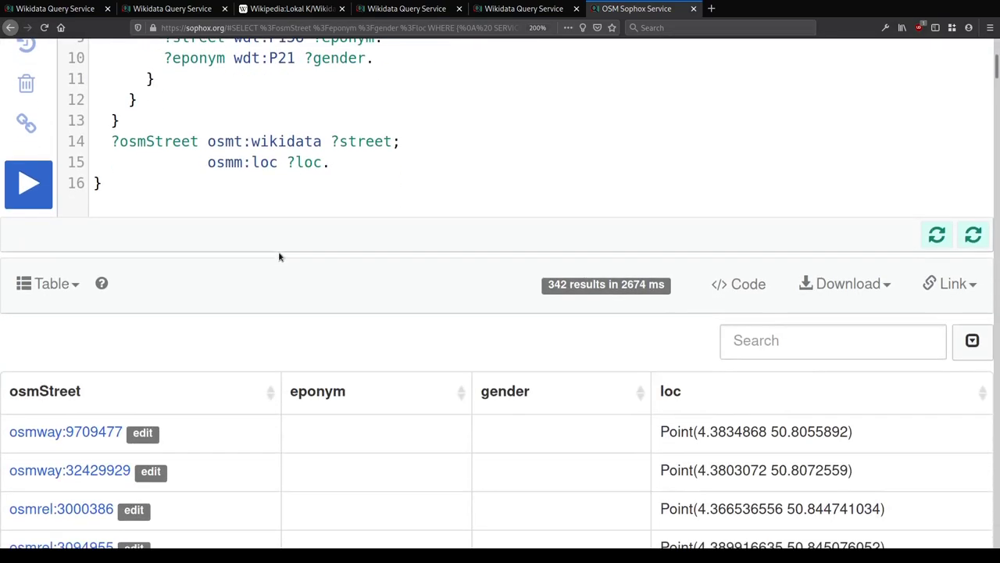
# Step: Sort the result table by gender in descending order and look through the rows
pyautogui.click(504, 392)
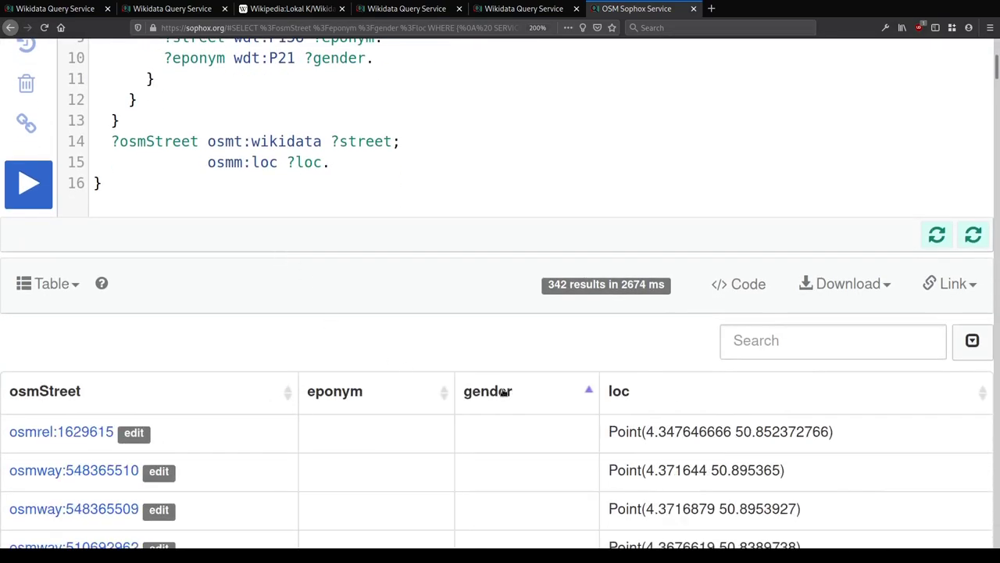
pyautogui.click(504, 392)
pyautogui.scroll(-4, 456, 371)
pyautogui.scroll(-4, 406, 310)
pyautogui.scroll(10, 409, 310)
# Step: Undo the label removal edits so the query selects ?eponymLabel, ?genderLabel and ?loc with the label service, and rerun it
pyautogui.hotkey('ctrl', 'z')
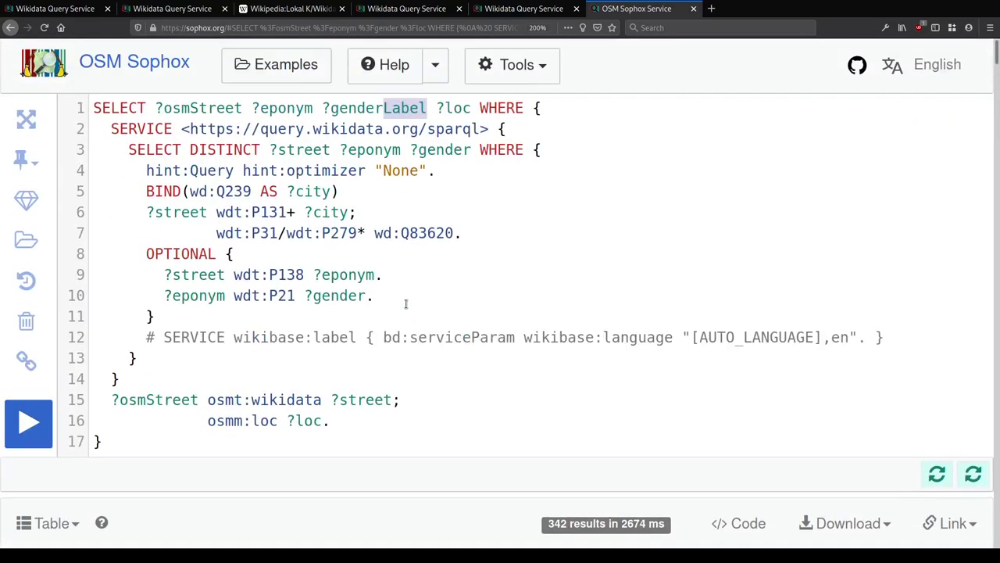
pyautogui.hotkey('ctrl', 'shift', 'z')
pyautogui.hotkey('ctrl', 'shift', 'z')
pyautogui.hotkey('ctrl', 'shift', 'z')
pyautogui.hotkey('ctrl', 'shift', 'z')
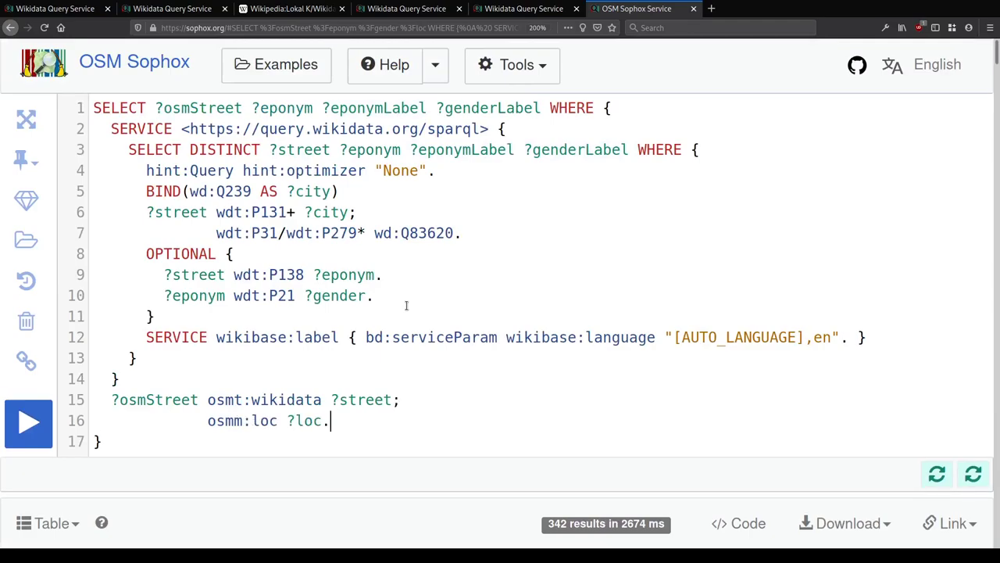
pyautogui.hotkey('ctrl', 'shift', 'z')
pyautogui.hotkey('ctrl', 'Return')
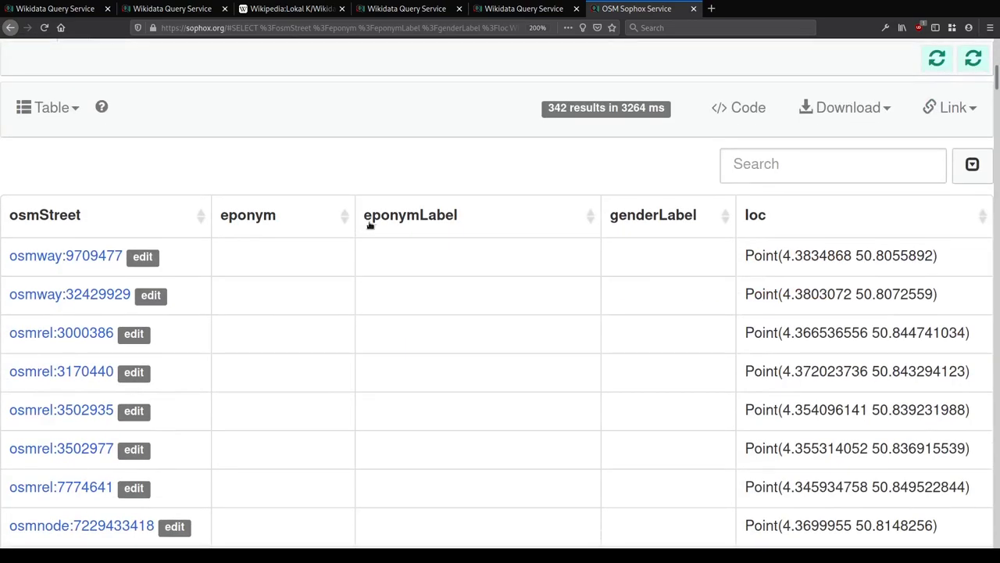
# Step: Sort the results by eponymLabel in descending order and examine the streets' eponyms, genders and locations
pyautogui.click(431, 230)
pyautogui.click(428, 229)
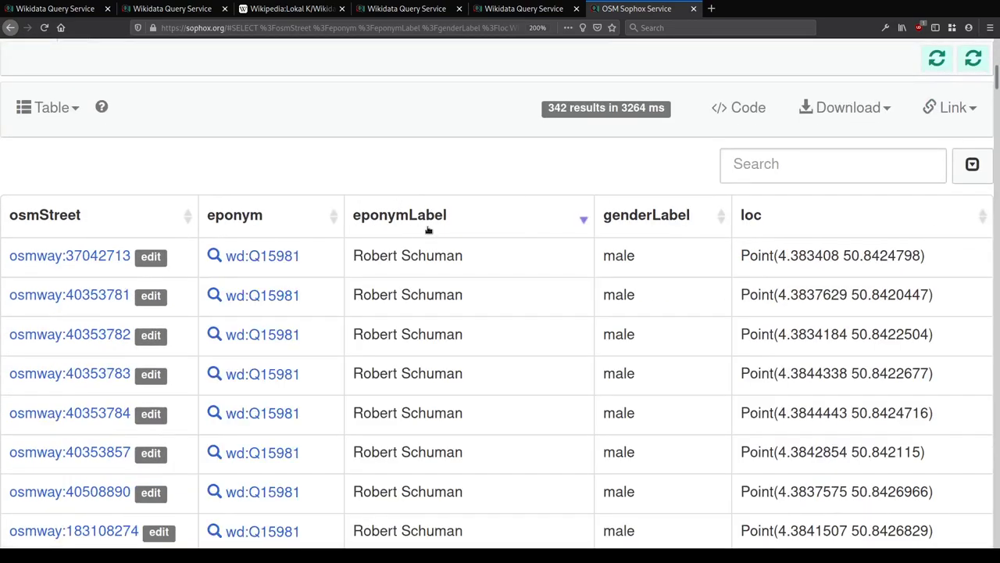
pyautogui.scroll(-3, 428, 229)
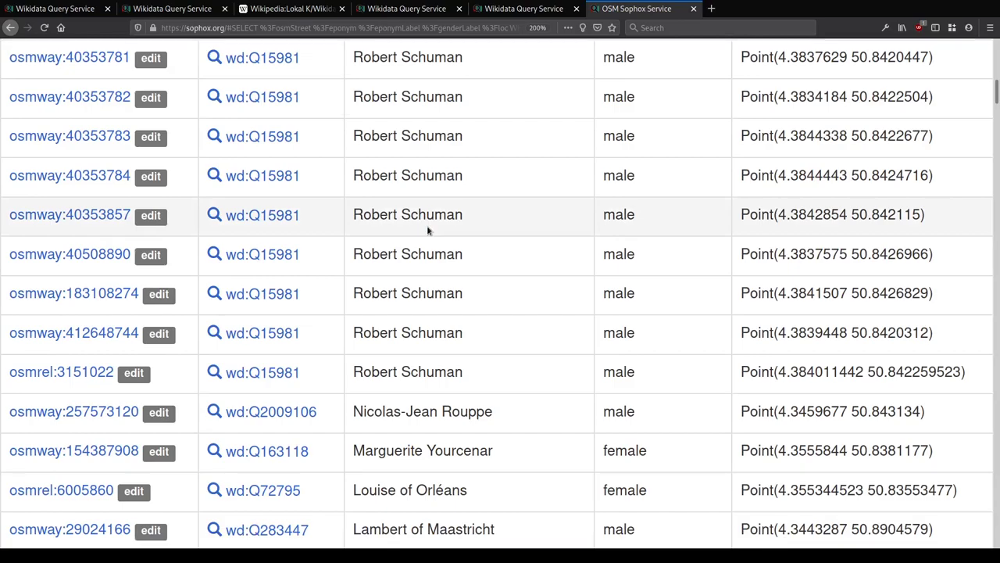
pyautogui.scroll(-6, 427, 225)
pyautogui.scroll(3, 426, 227)
pyautogui.scroll(11, 427, 227)
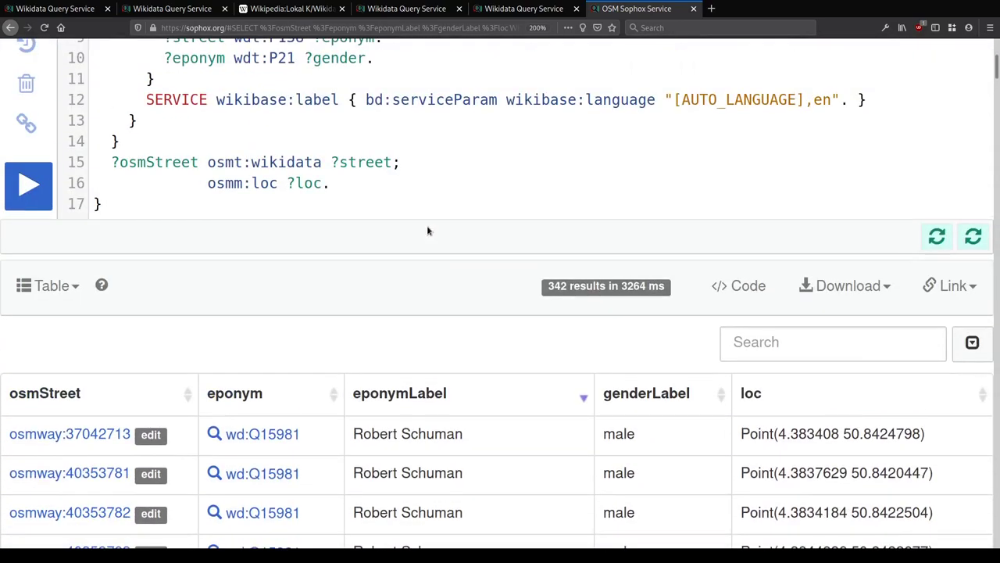
pyautogui.scroll(-2, 257, 322)
pyautogui.scroll(-3, 357, 273)
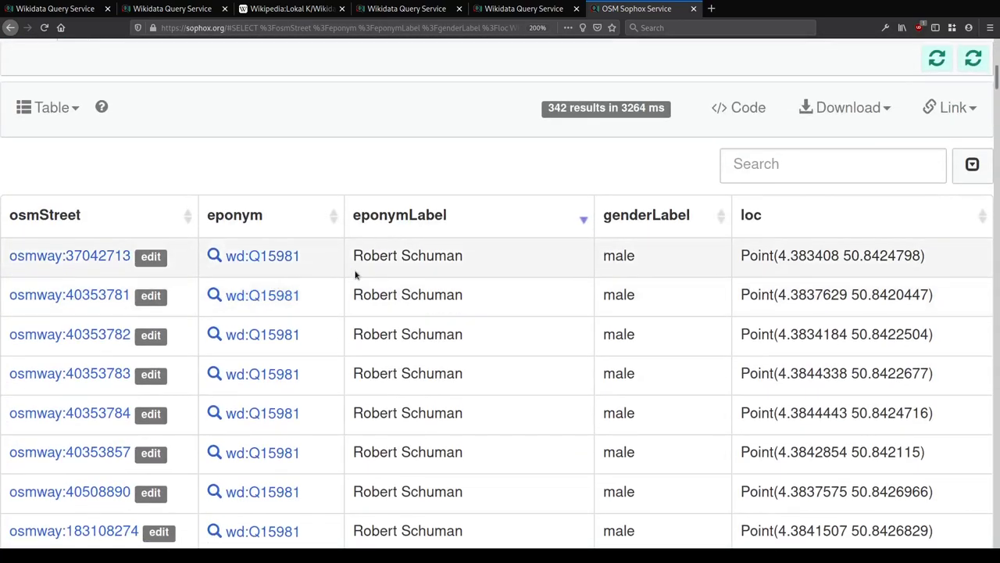
pyautogui.scroll(-5, 357, 272)
pyautogui.scroll(-6, 357, 272)
pyautogui.scroll(14, 357, 272)
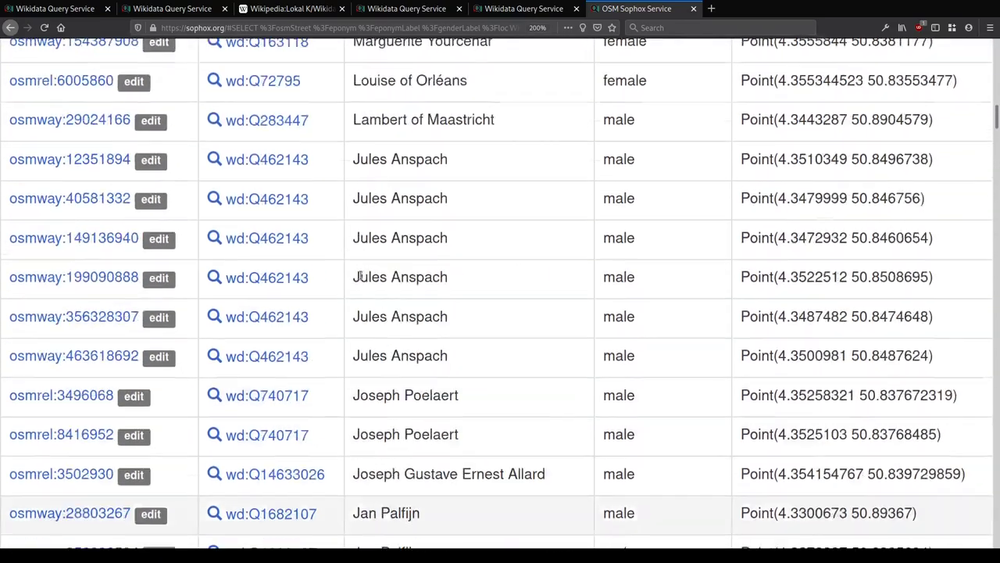
pyautogui.scroll(-5, 355, 279)
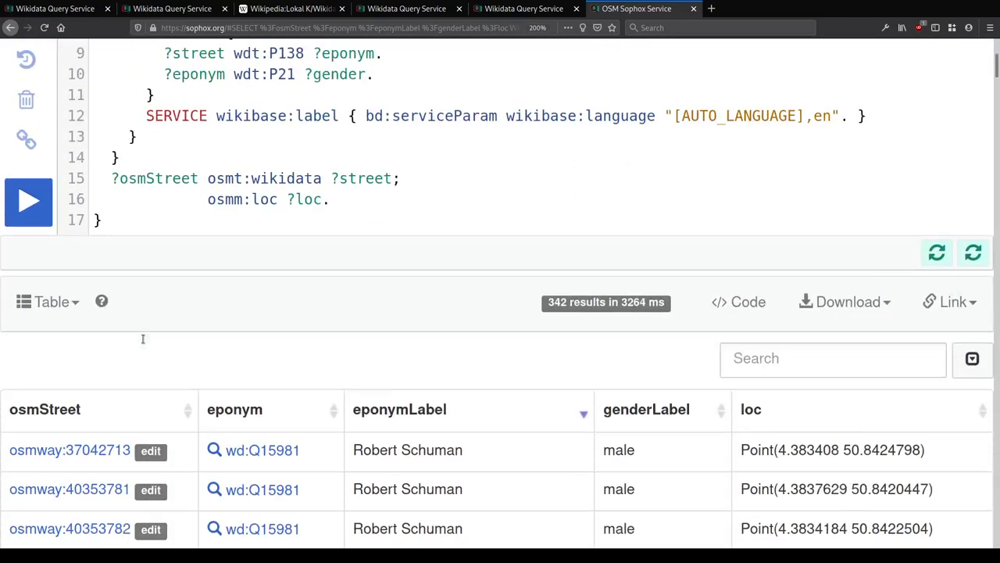
# Step: Display the query results on a map and bring the Brussels street points into view
pyautogui.click(47, 107)
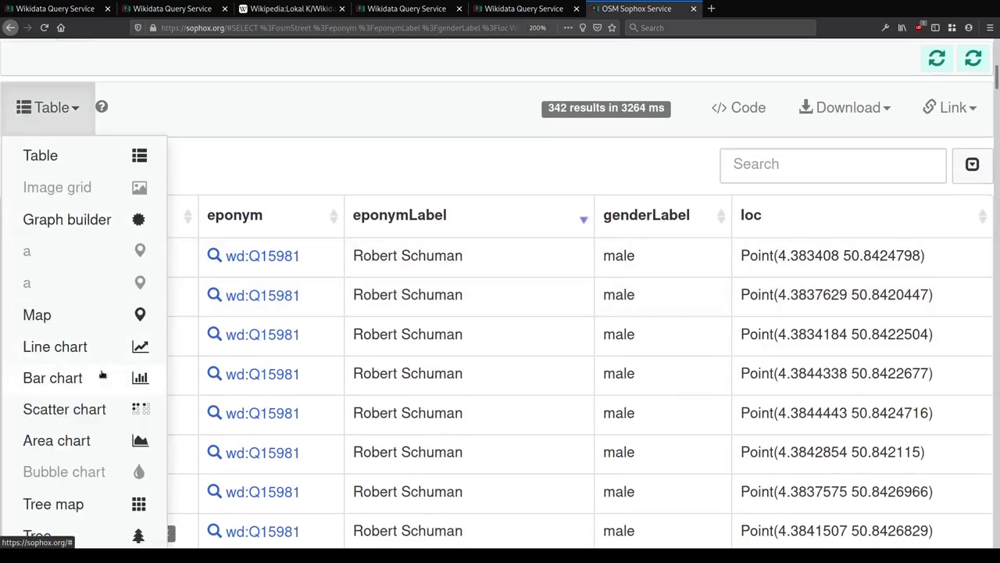
pyautogui.click(73, 317)
pyautogui.scroll(-5, 499, 182)
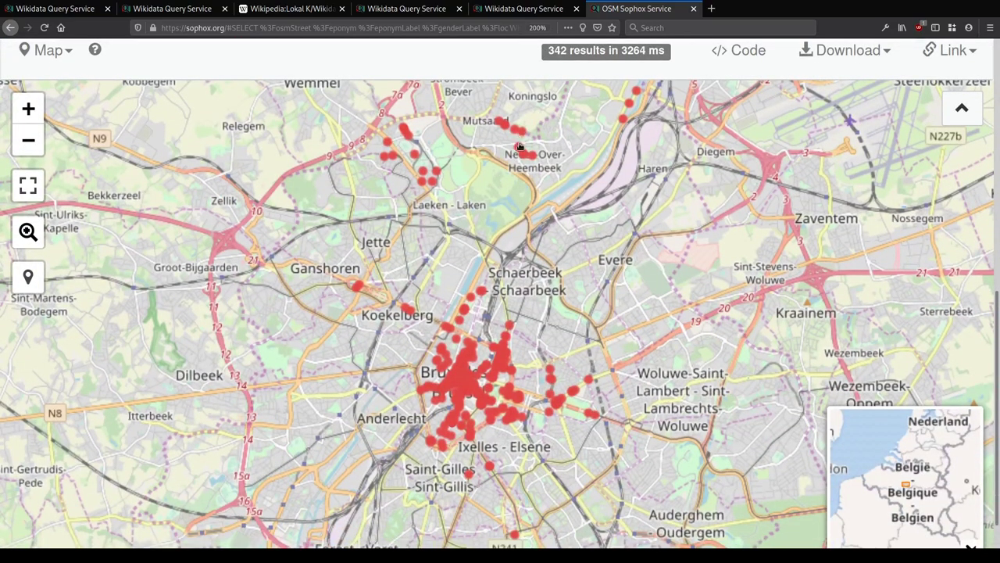
# Step: Open the Sophox help page in a new tab and go to its Overpass Integration section
pyautogui.scroll(5, 428, 67)
pyautogui.middleClick(387, 66)
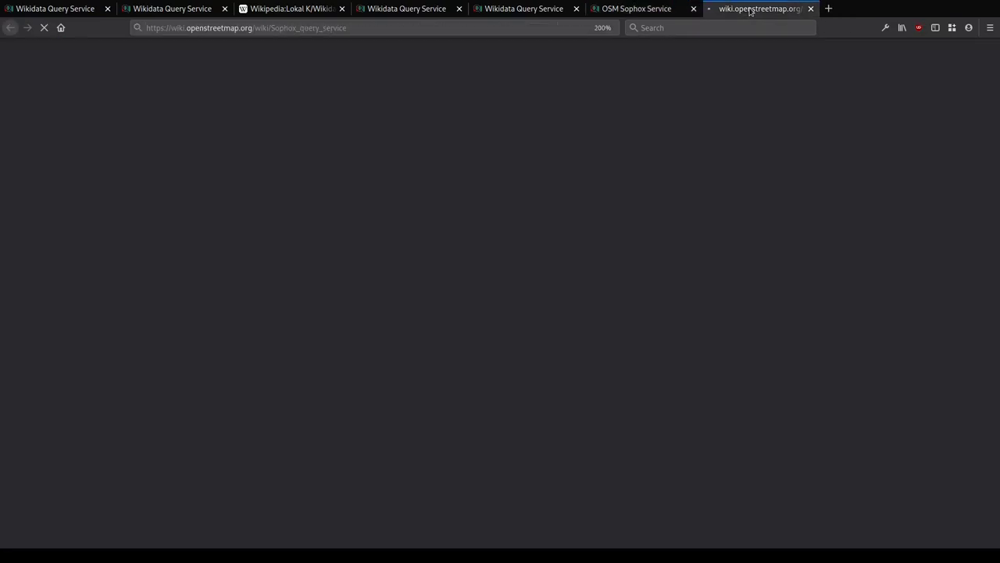
pyautogui.click(751, 10)
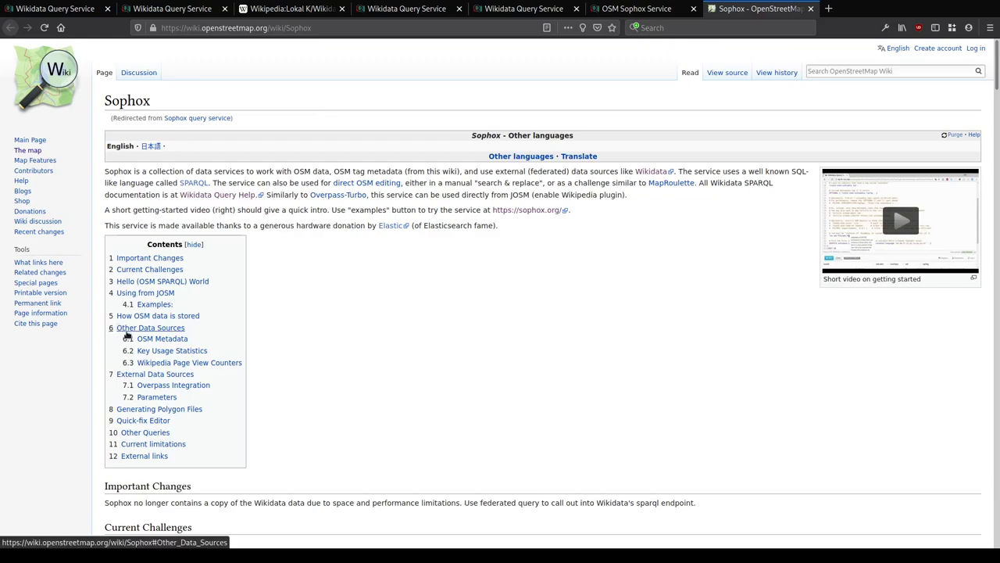
pyautogui.scroll(-2, 124, 332)
pyautogui.scroll(-2, 125, 334)
pyautogui.click(141, 208)
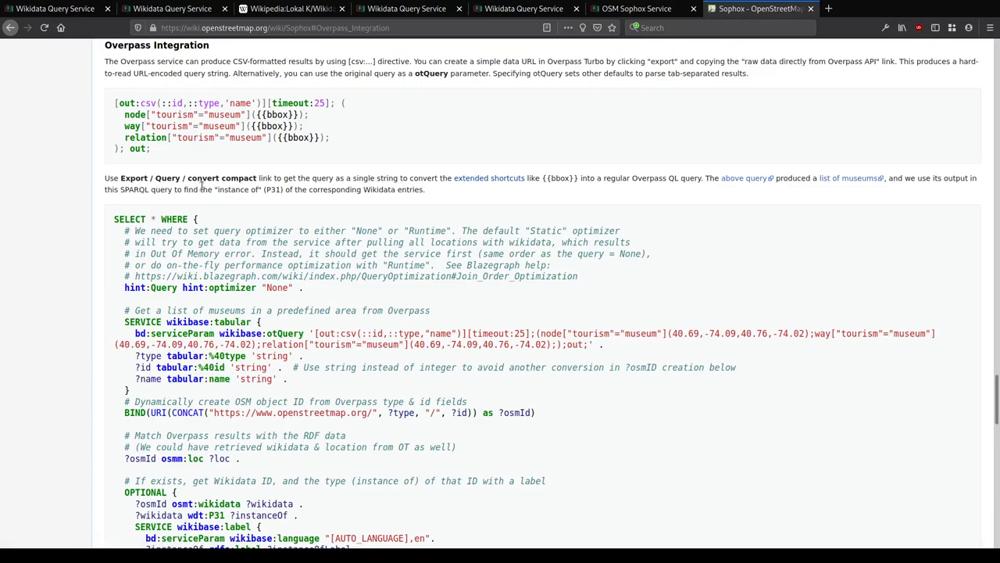
# Step: Read the wiki page from the Overpass example to Generating Polygon Files, and enlarge the page to 210%
pyautogui.scroll(-10, 202, 188)
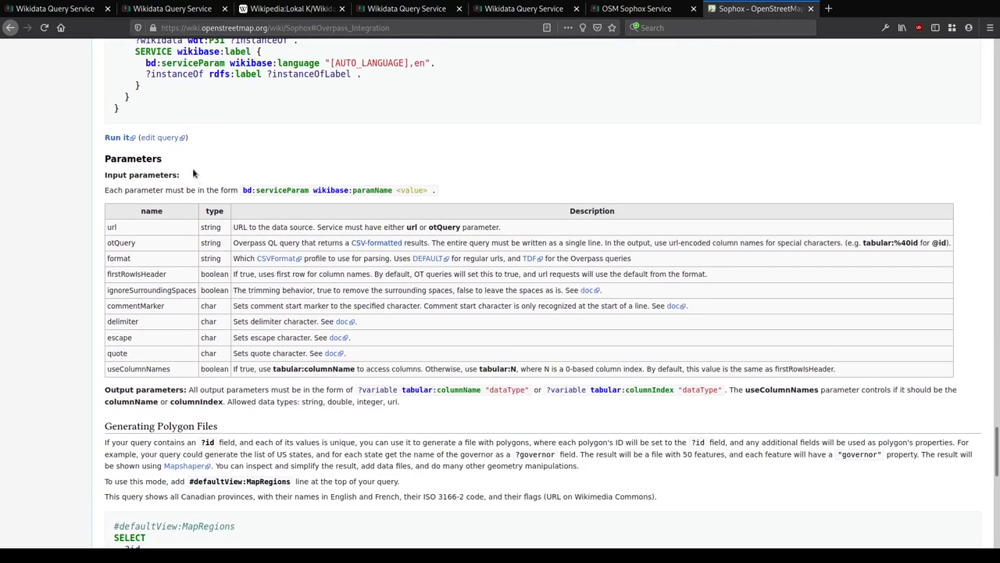
pyautogui.scroll(-5, 194, 173)
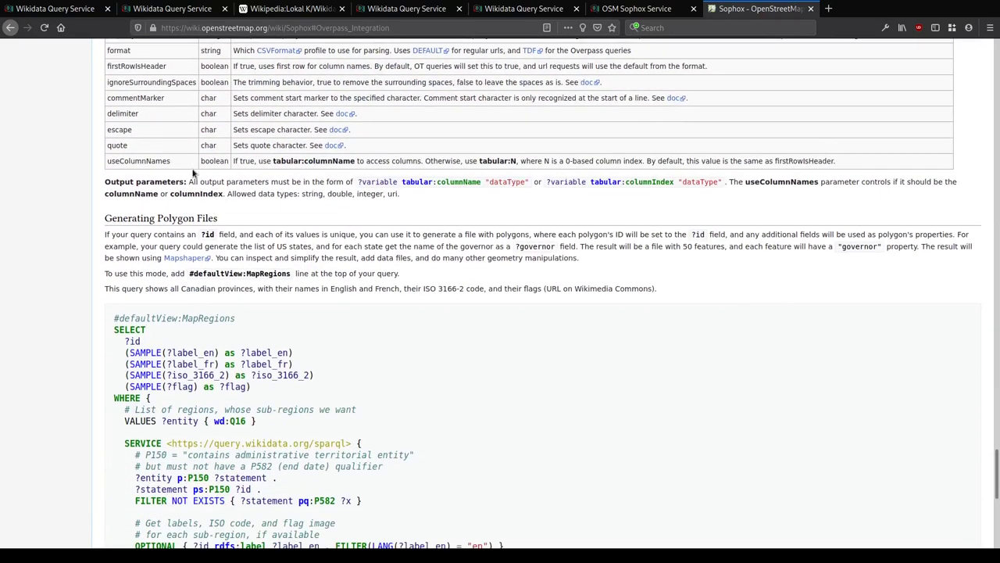
pyautogui.scroll(-4, 193, 171)
pyautogui.moveTo(125, 87); pyautogui.dragTo(910, 86)
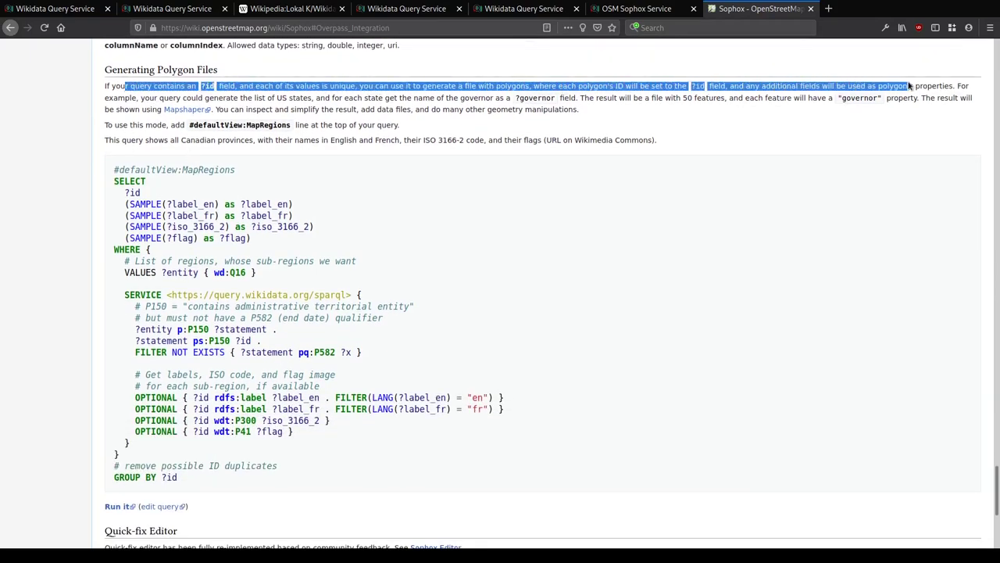
pyautogui.click(910, 86)
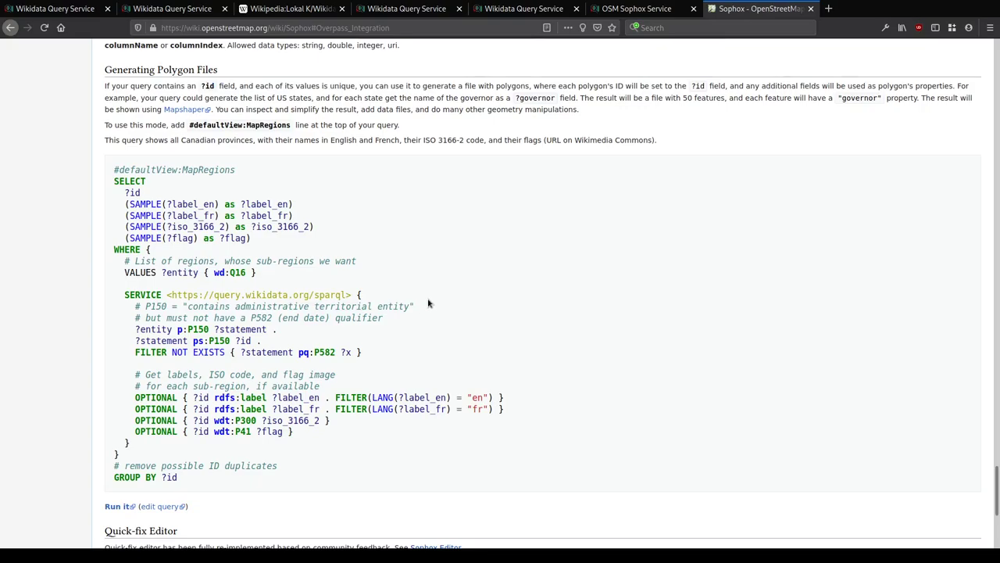
pyautogui.scroll(4, 475, 324)
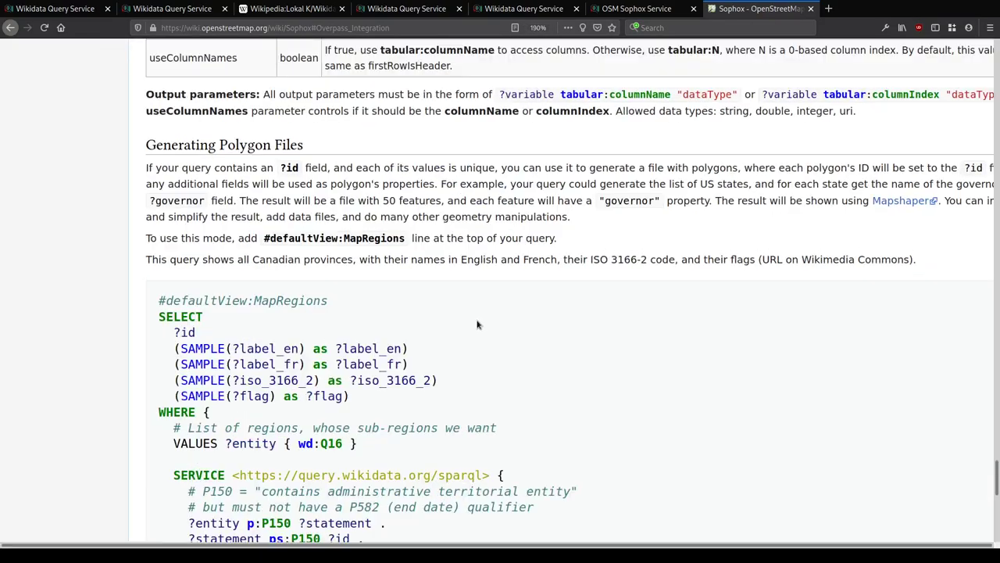
pyautogui.scroll(2, 477, 324)
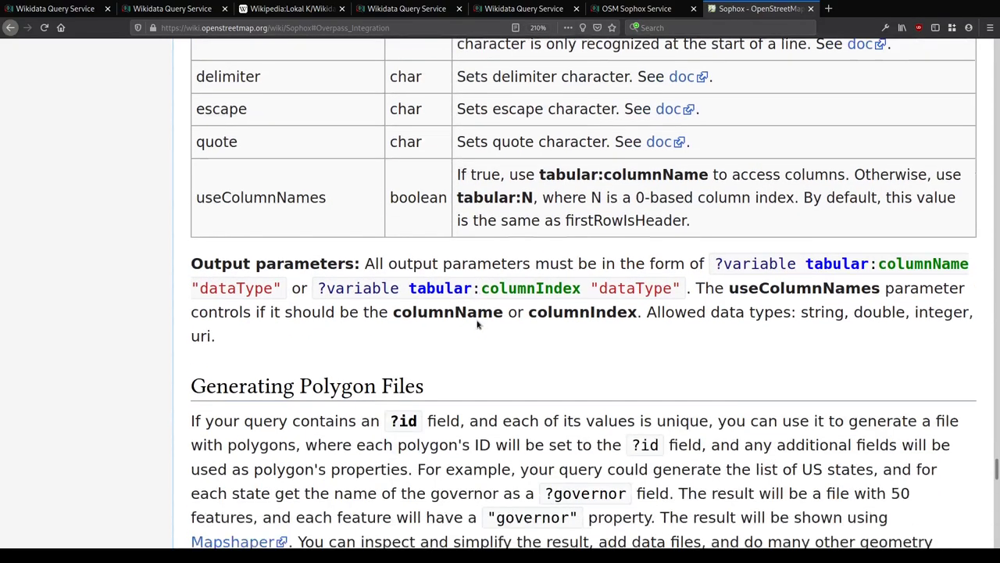
# Step: Read the Generating Polygon Files section of the wiki and highlight the #defaultView:MapRegions directive
pyautogui.scroll(-2, 478, 323)
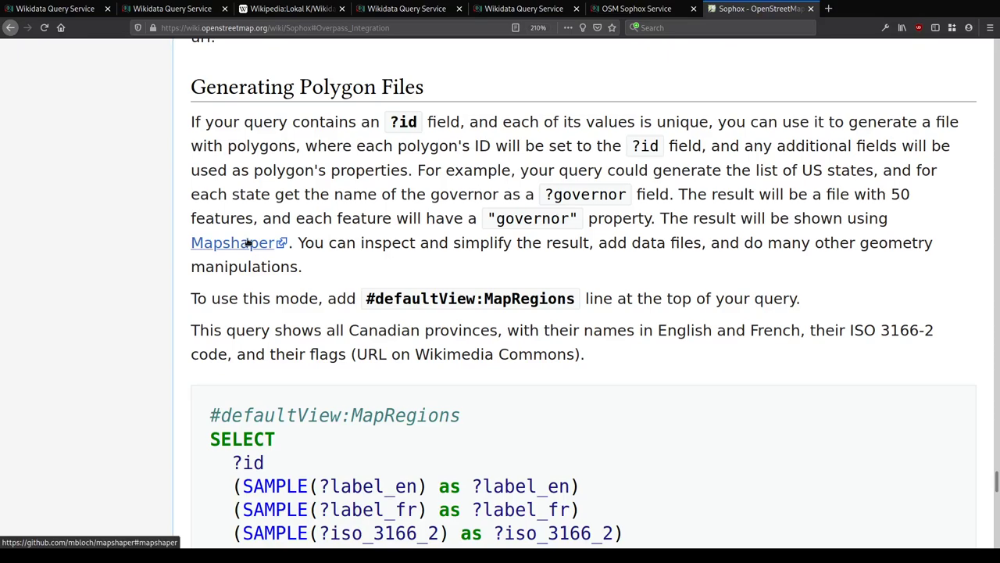
pyautogui.scroll(-4, 247, 243)
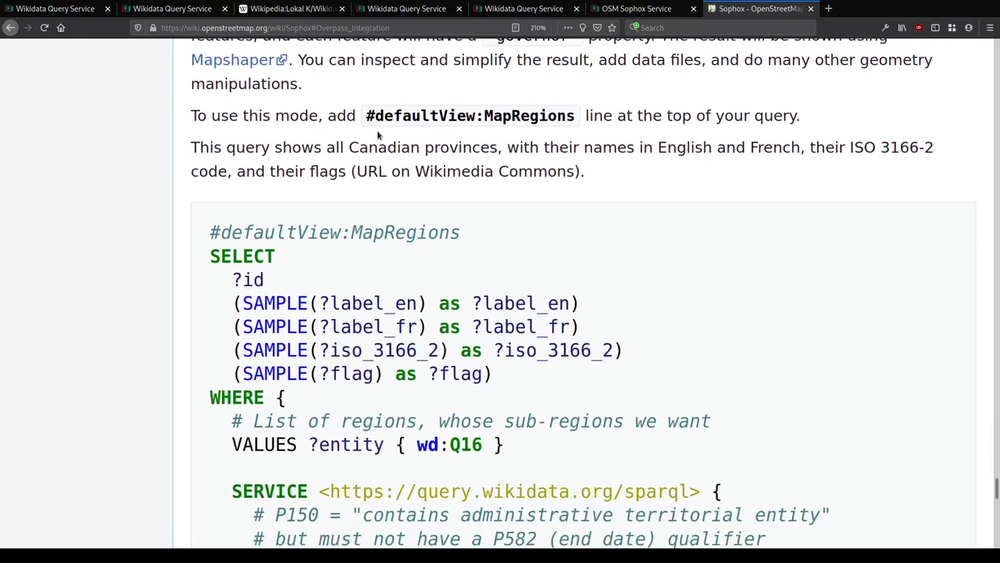
pyautogui.moveTo(366, 117); pyautogui.dragTo(575, 116)
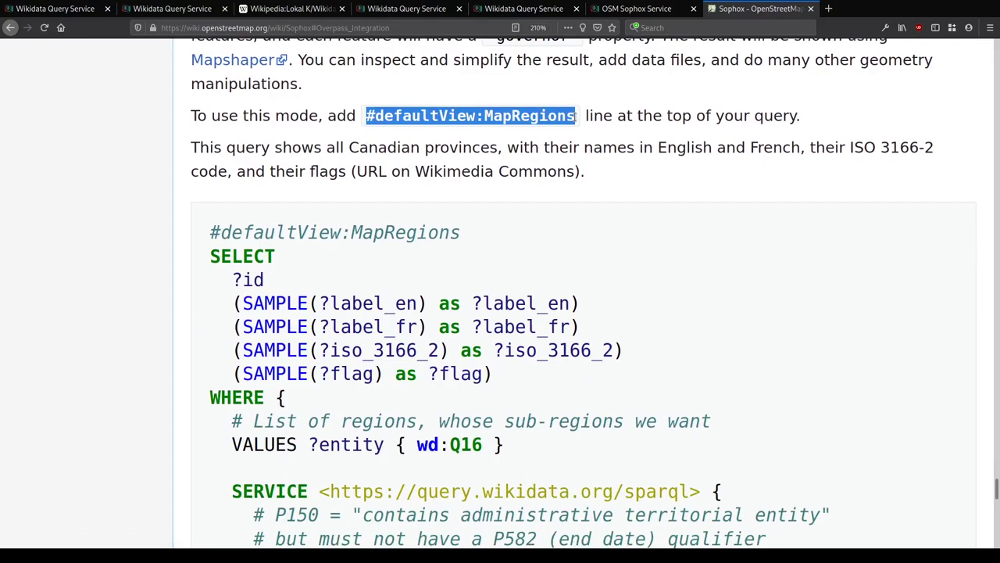
pyautogui.click(576, 116)
# Step: Add #defaultView:MapRegions as the first line of the Brussels streets query in Sophox and run it
pyautogui.click(634, 8)
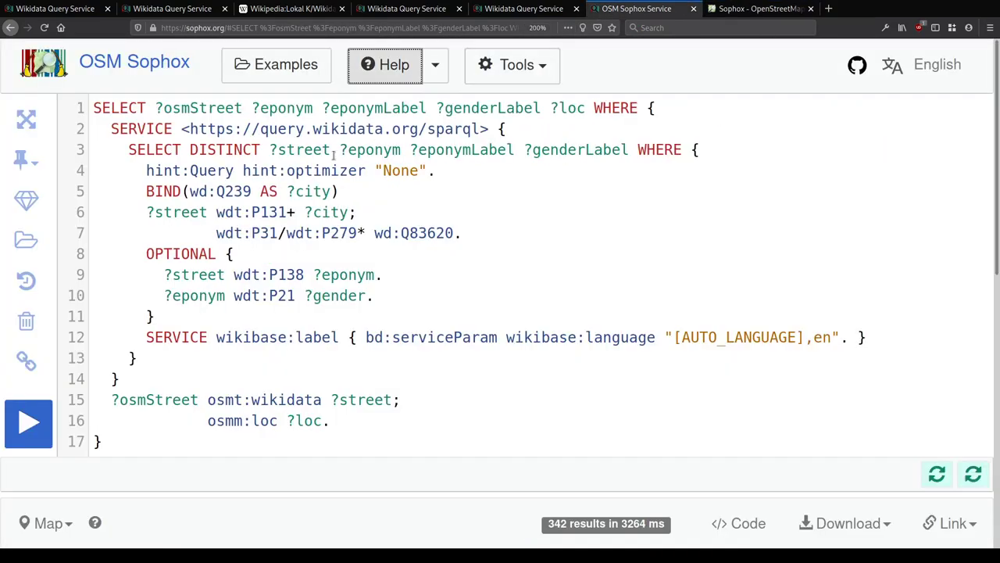
pyautogui.click(148, 107)
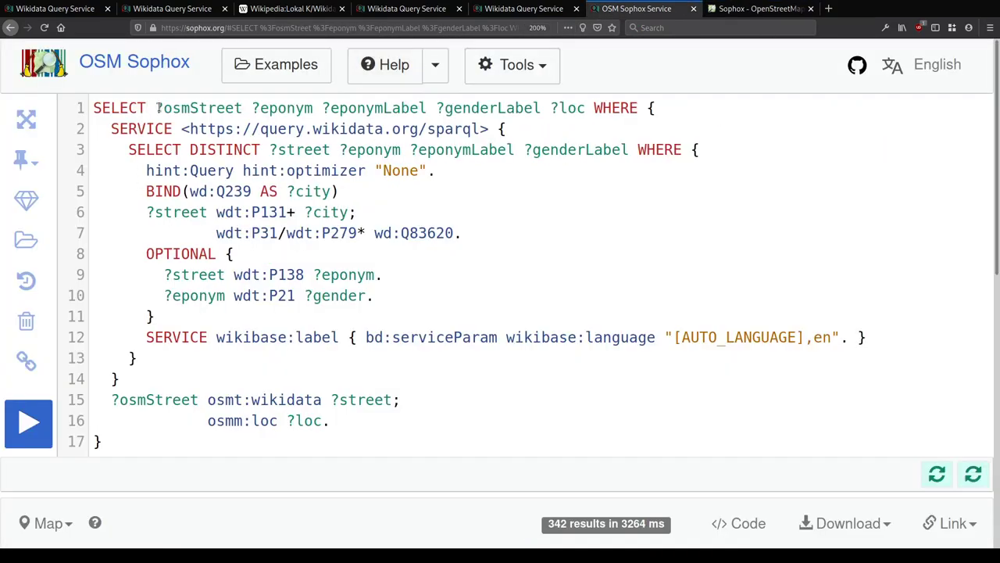
pyautogui.press('Home')
pyautogui.press('Return')
pyautogui.press('Up')
pyautogui.write('#')
pyautogui.press('Return')
pyautogui.write('Regions')
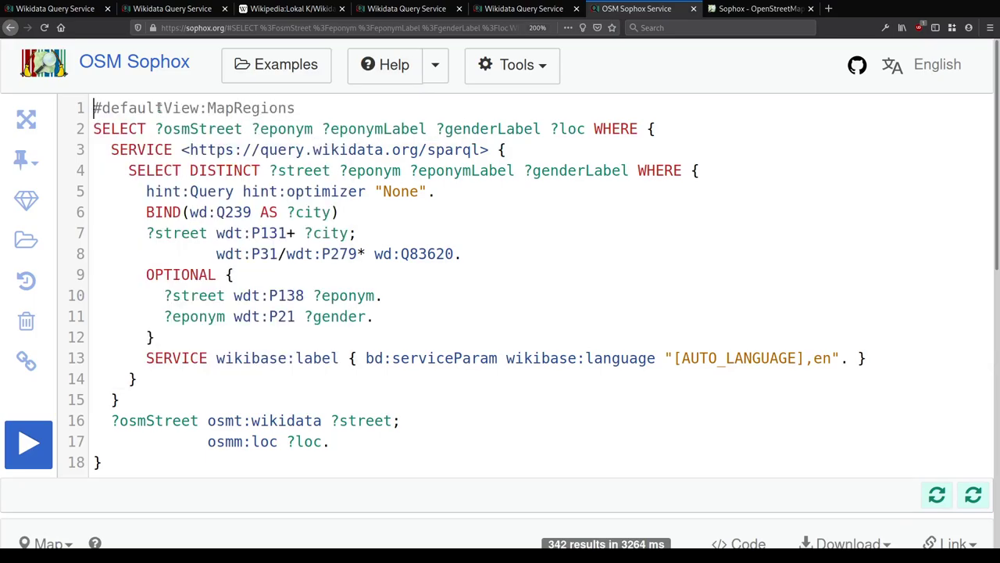
pyautogui.hotkey('ctrl', 'Return')
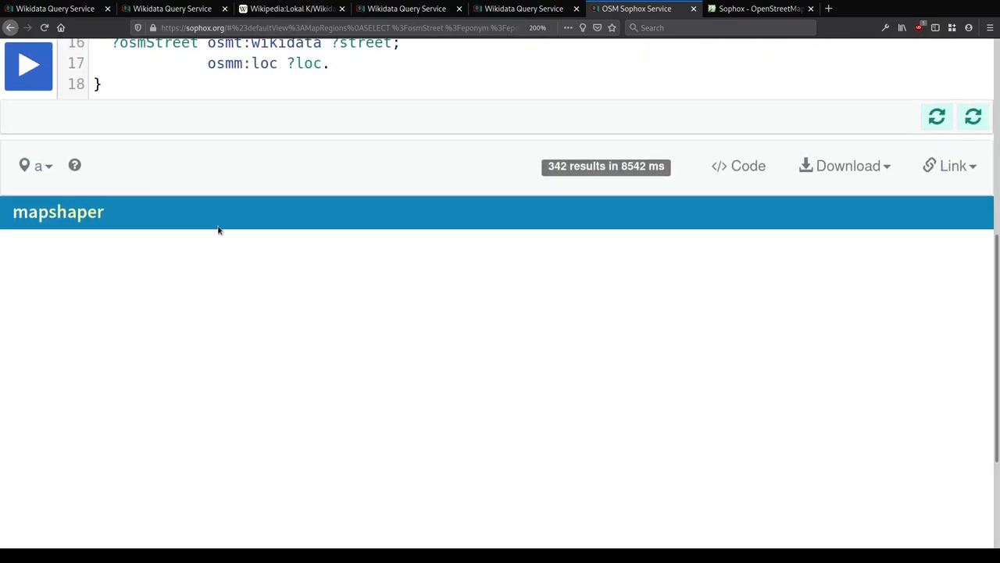
# Step: Examine the mapshaper output below the query and its possible error causes, resetting the page zoom to default
pyautogui.scroll(-3, 49, 216)
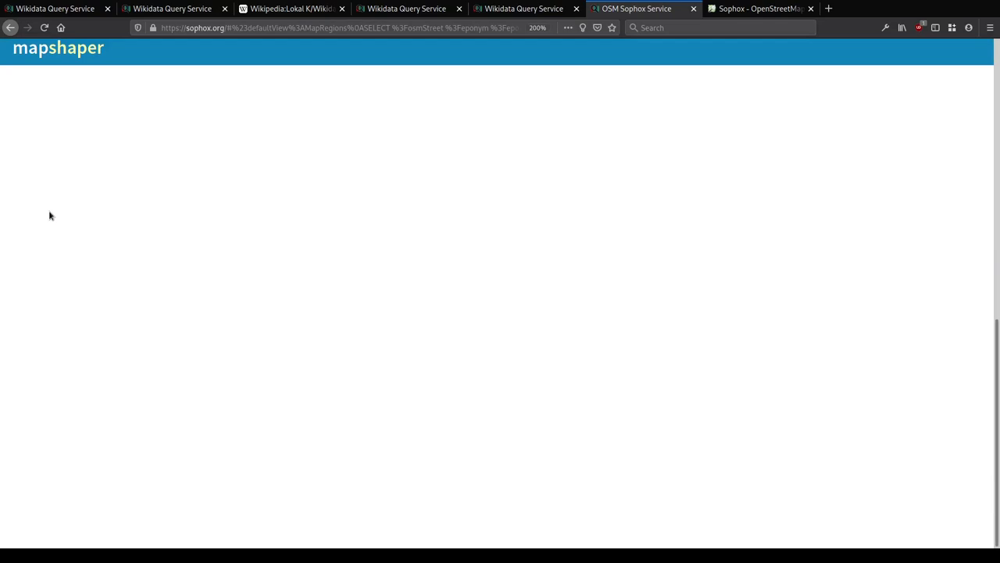
pyautogui.scroll(1, 49, 216)
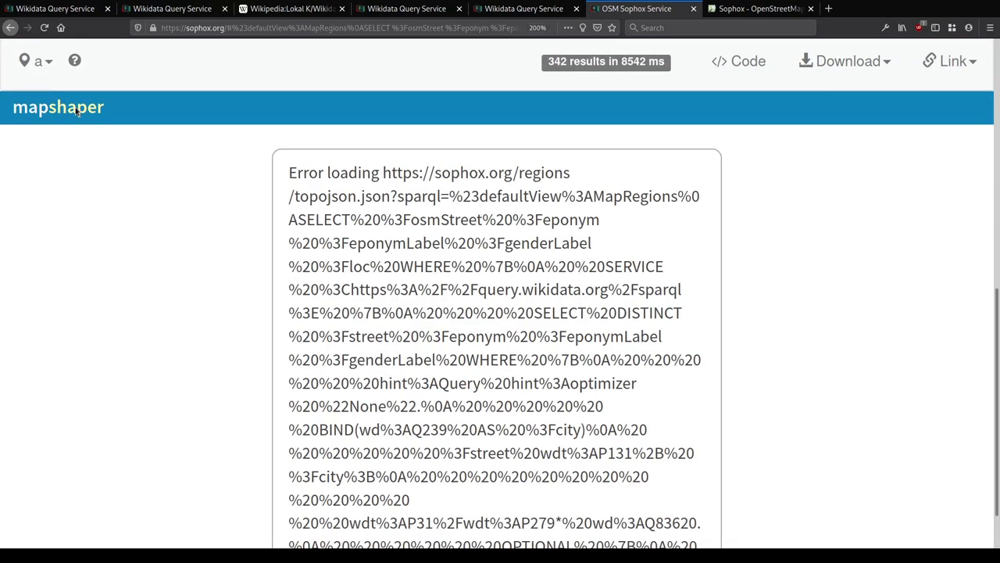
pyautogui.scroll(-1, 130, 183)
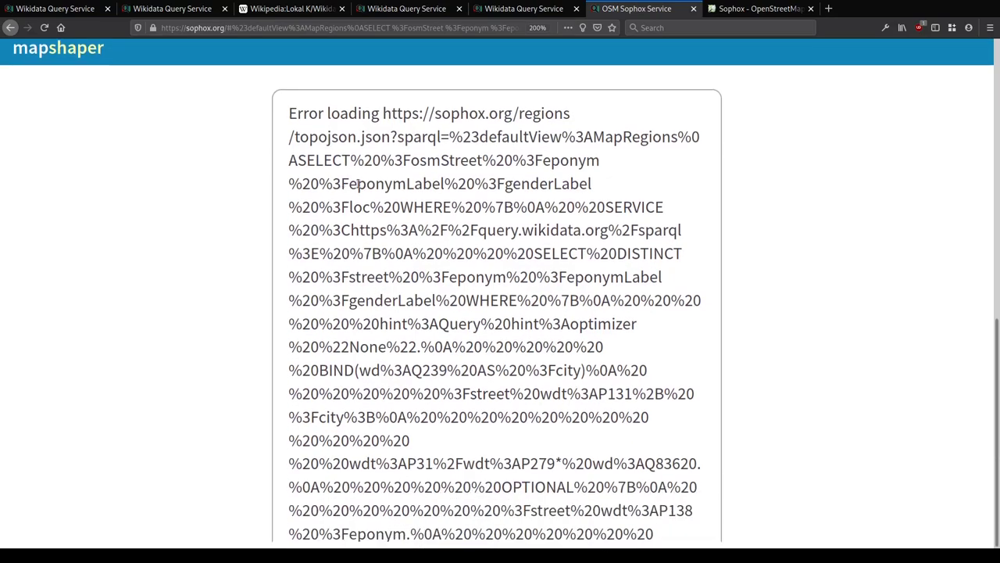
pyautogui.scroll(1, 513, 346)
pyautogui.scroll(-1, 513, 346)
pyautogui.hotkey('ctrl', '0')
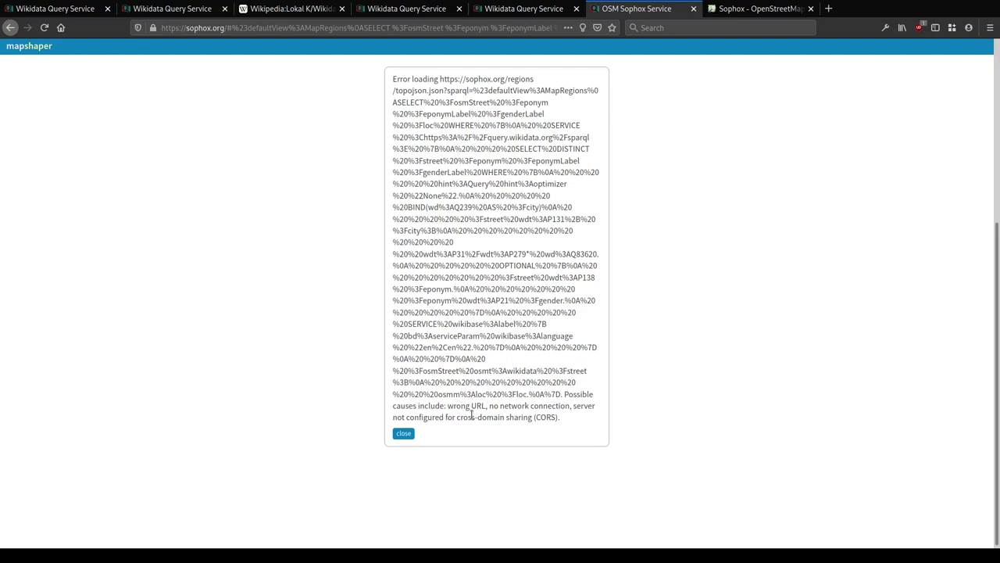
pyautogui.moveTo(487, 406); pyautogui.dragTo(572, 406)
pyautogui.click(554, 400)
pyautogui.scroll(3, 511, 423)
pyautogui.scroll(-3, 511, 423)
pyautogui.scroll(5, 510, 423)
# Step: Check the ?id requirement and the Canadian provinces example in the wiki's Generating Polygon Files section
pyautogui.click(758, 9)
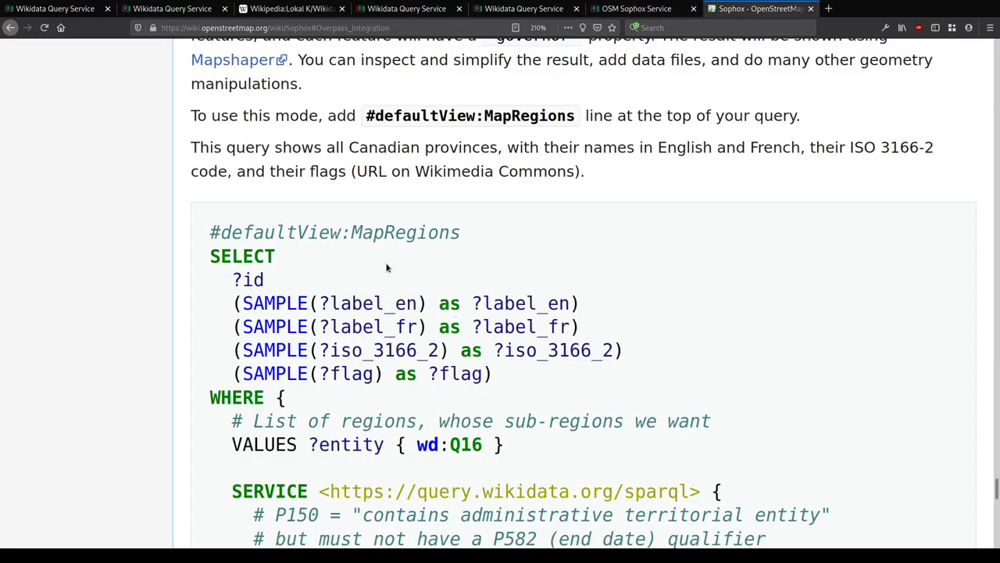
pyautogui.scroll(4, 426, 242)
pyautogui.scroll(-3, 335, 290)
pyautogui.scroll(2, 335, 290)
# Step: Rename ?osmStreet to ?id in the Sophox query's outer SELECT and wikidata triple, and realign the osmm:loc line
pyautogui.click(647, 11)
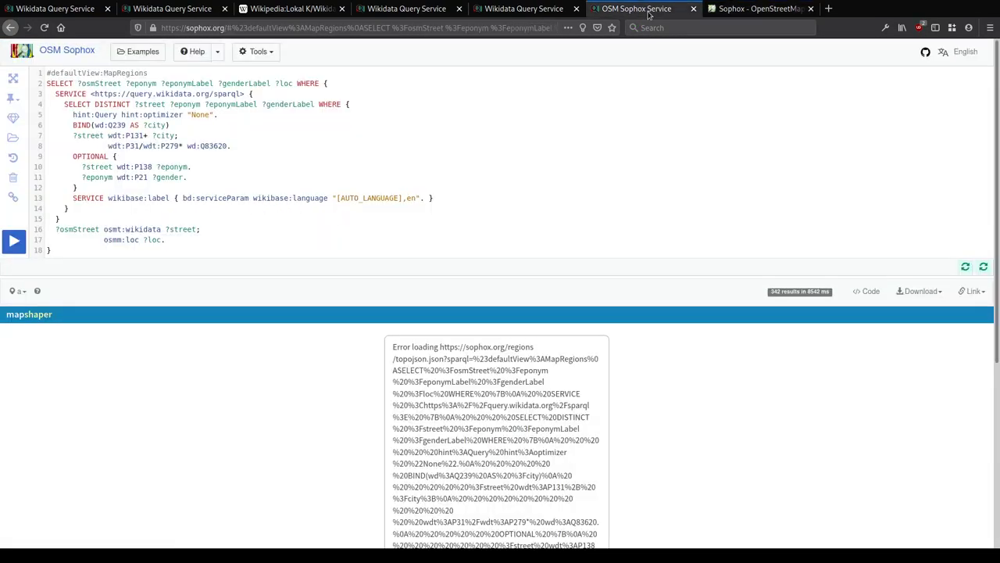
pyautogui.doubleClick(100, 82)
pyautogui.write('id')
pyautogui.doubleClick(66, 229)
pyautogui.write('id')
pyautogui.press('Down')
pyautogui.press('Delete')
pyautogui.press('Delete')
pyautogui.press('Delete')
pyautogui.press('Delete')
pyautogui.press('Delete')
pyautogui.press('Delete')
pyautogui.press('Delete')
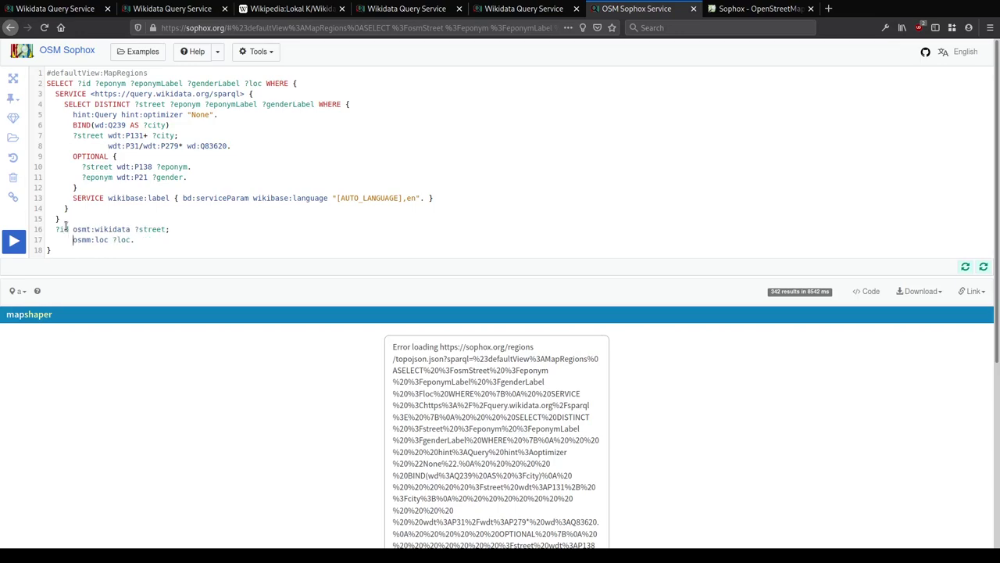
# Step: Add a GROUP BY ?id clause after the query's closing brace
pyautogui.press('Return')
pyautogui.write('GROUP BY ?id')
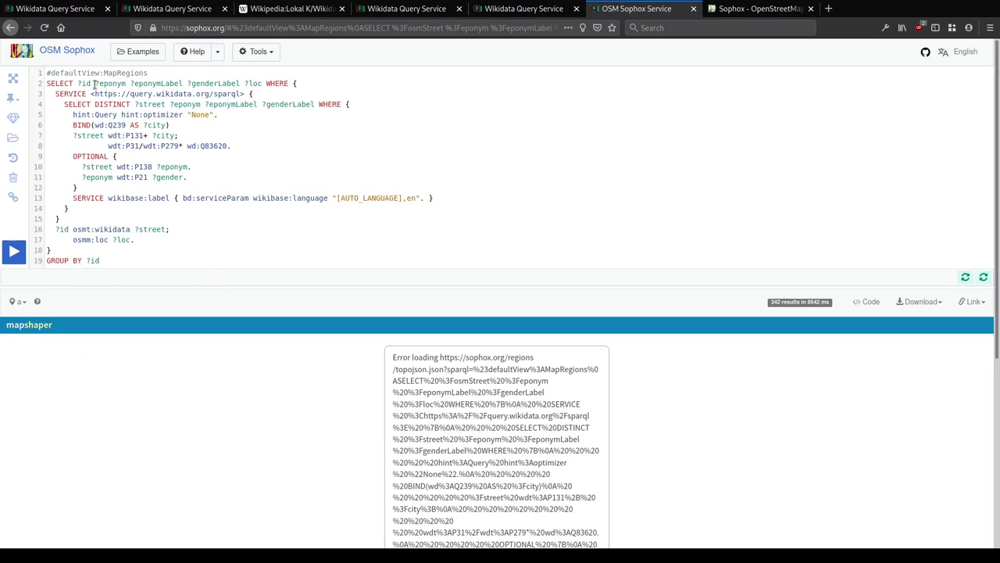
pyautogui.press('Up')
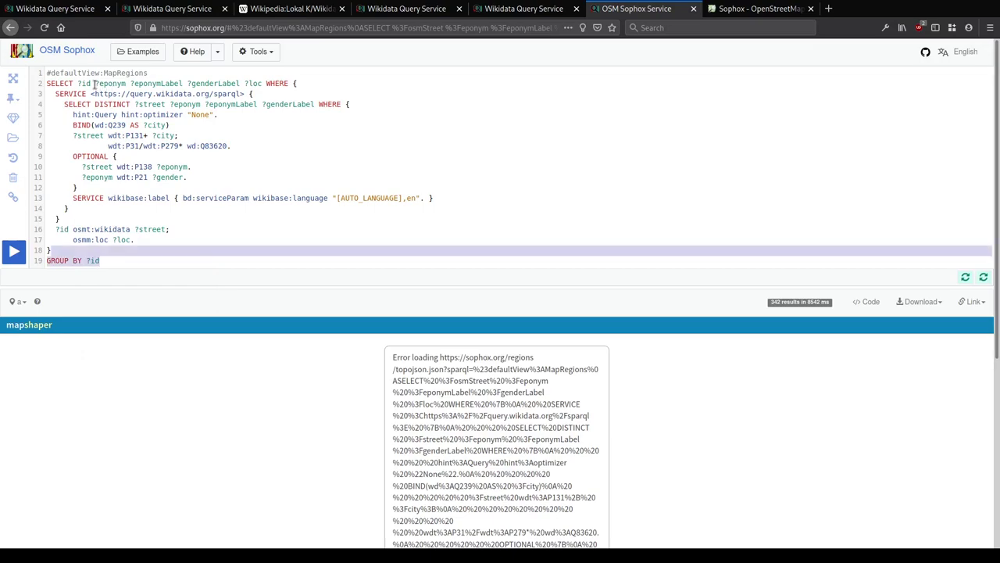
pyautogui.moveTo(95, 83); pyautogui.dragTo(189, 83)
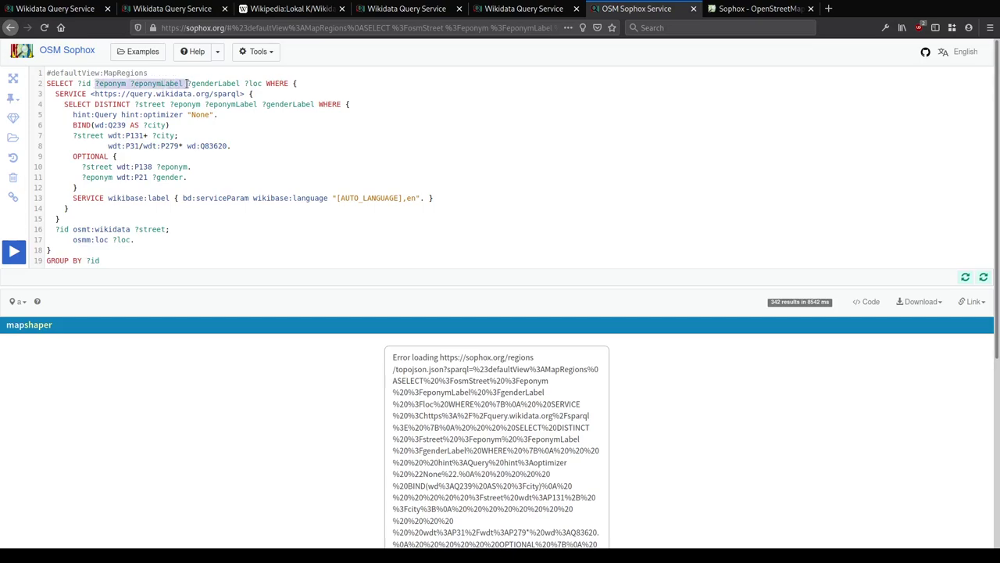
pyautogui.press('BackSpace')
pyautogui.click(167, 83)
pyautogui.press('BackSpace')
pyautogui.press('BackSpace')
pyautogui.press('BackSpace')
pyautogui.press('BackSpace')
pyautogui.press('BackSpace')
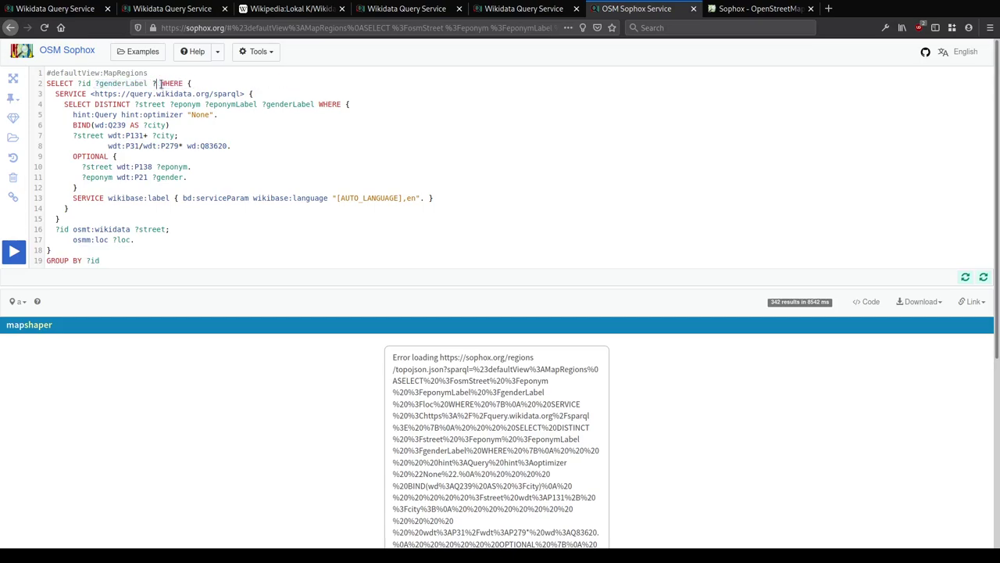
pyautogui.moveTo(169, 104); pyautogui.dragTo(262, 104)
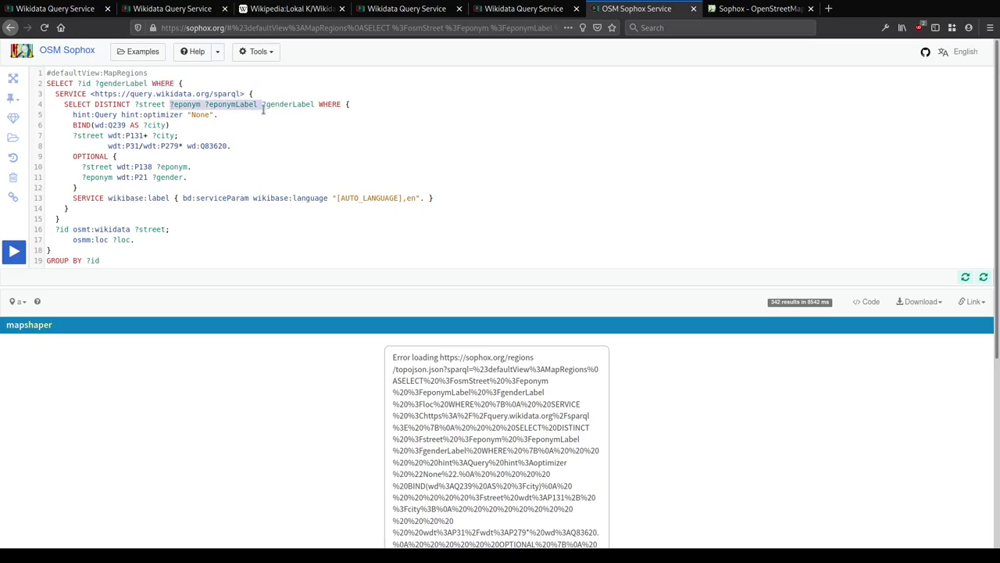
pyautogui.press('BackSpace')
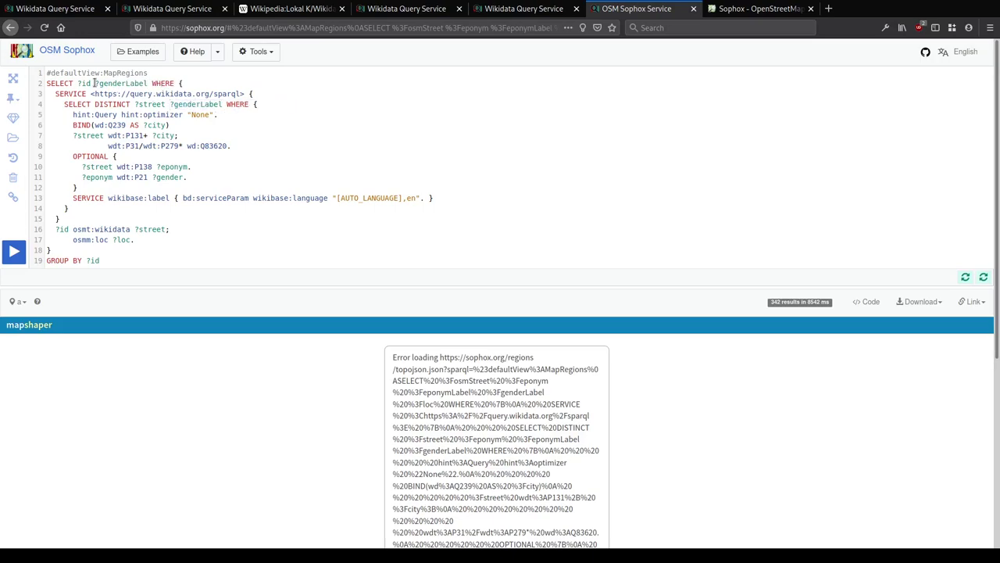
pyautogui.hotkey('ctrl', 'z')
pyautogui.hotkey('ctrl', 'z')
pyautogui.hotkey('ctrl', 'z')
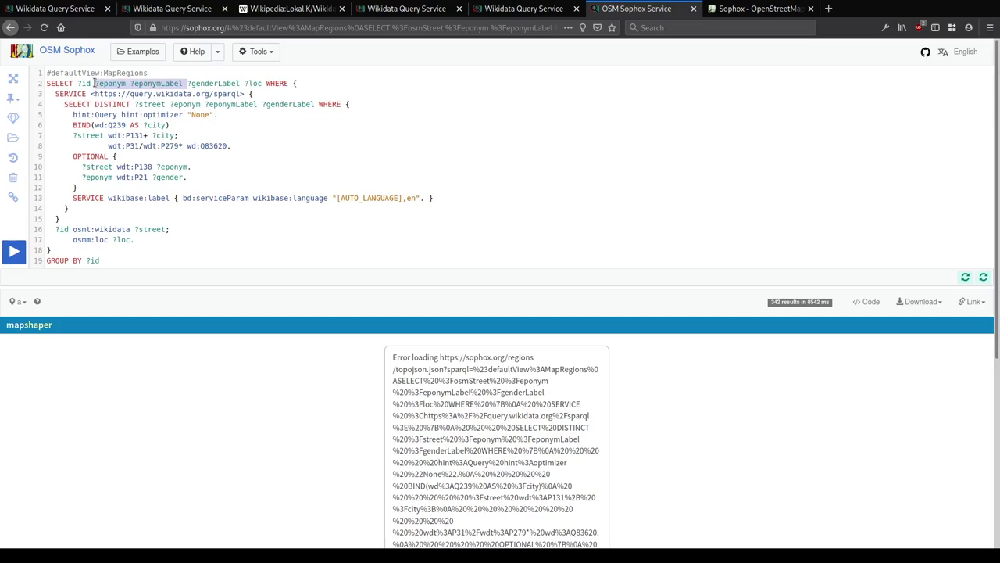
# Step: Wrap ?eponym and ?eponymLabel in the outer SELECT with SAMPLE, aliased as ?eponym_ and ?eponymLabel_
pyautogui.click(94, 83)
pyautogui.write('(SAMPLE(?eponym')
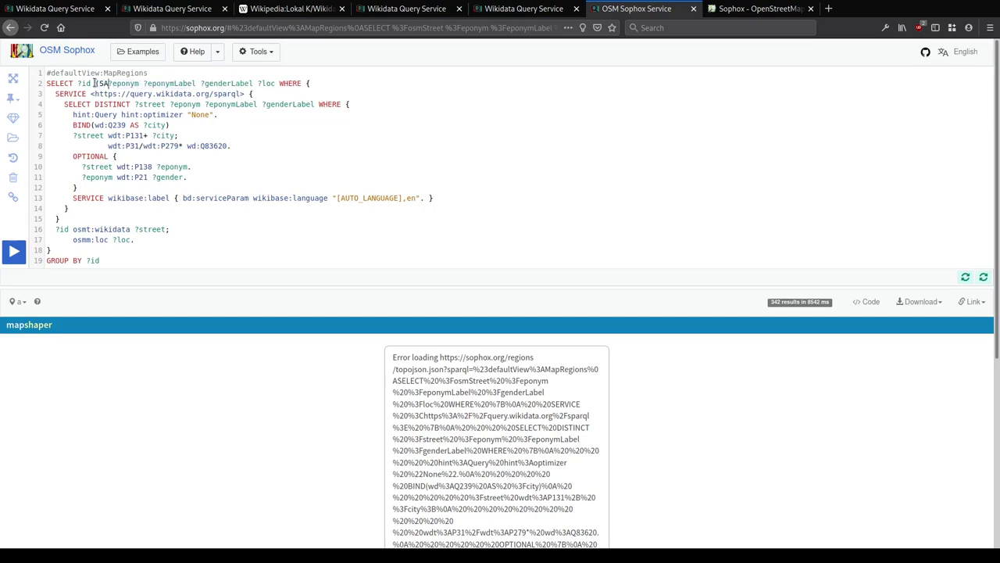
pyautogui.write(') as ?')
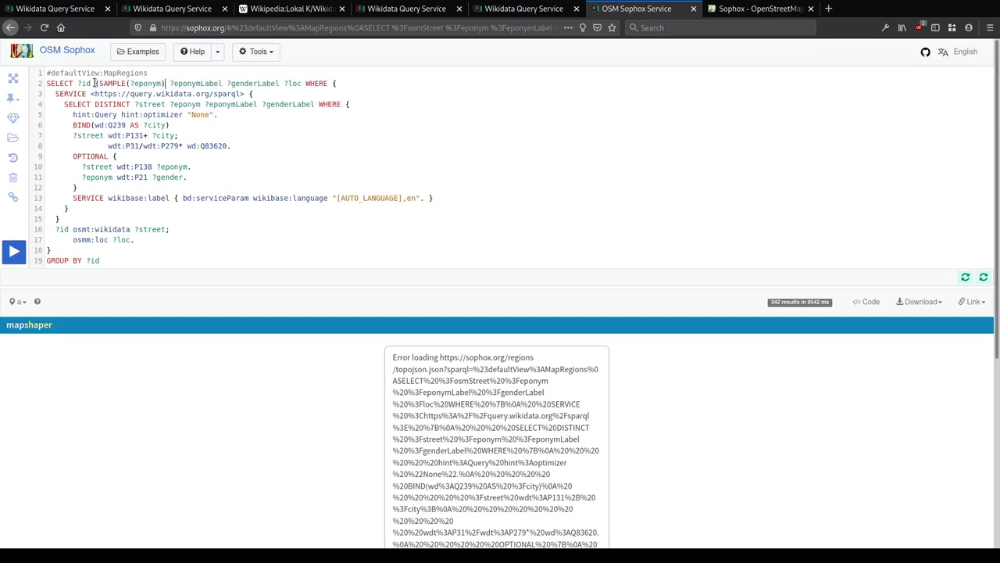
pyautogui.write('eponym_) (samp')
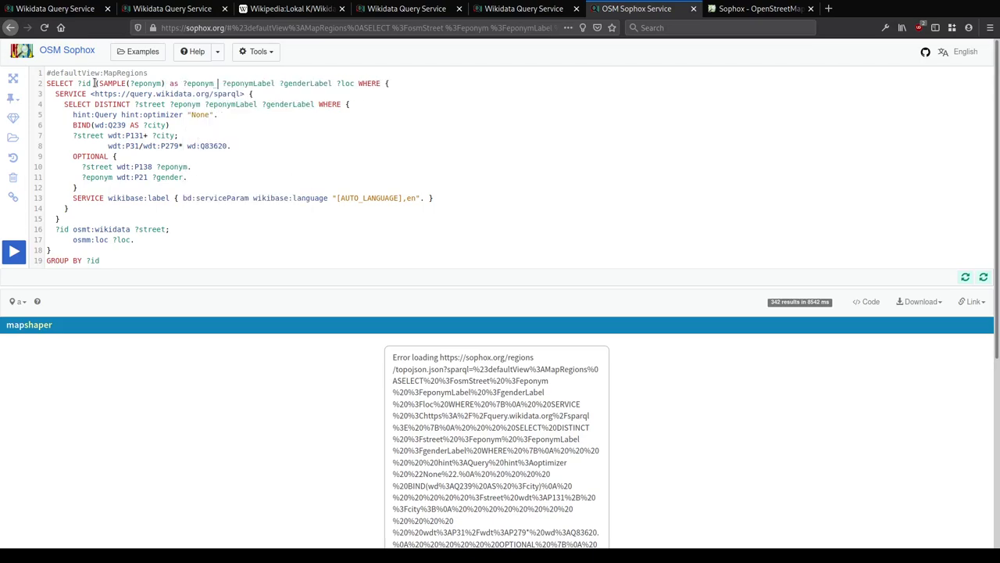
pyautogui.press('BackSpace')
pyautogui.press('BackSpace')
pyautogui.press('BackSpace')
pyautogui.press('BackSpace')
pyautogui.write('Sam')
pyautogui.press('BackSpace')
pyautogui.press('BackSpace')
pyautogui.write('AMPLE(?eponymLabel')
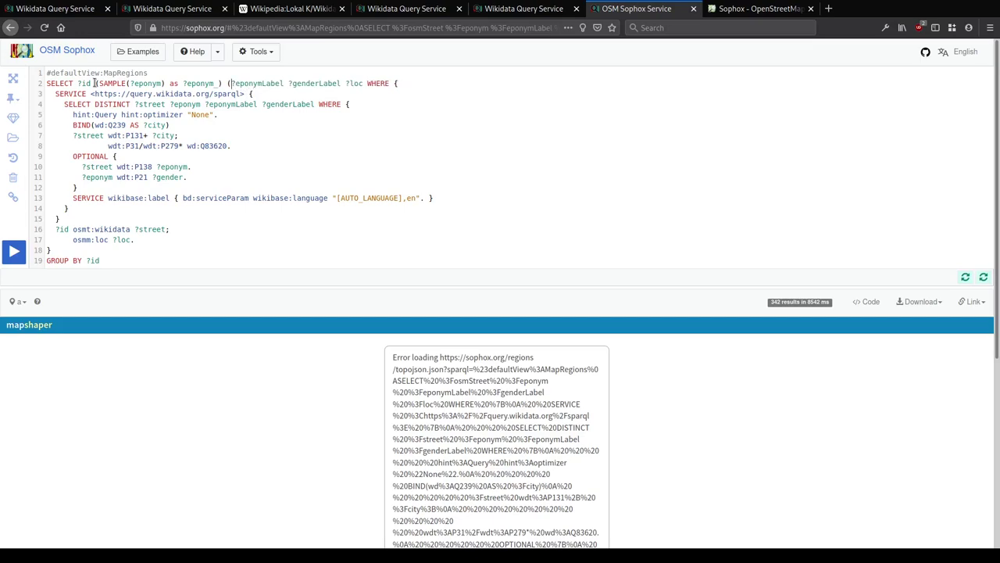
pyautogui.write(') AS ?e')
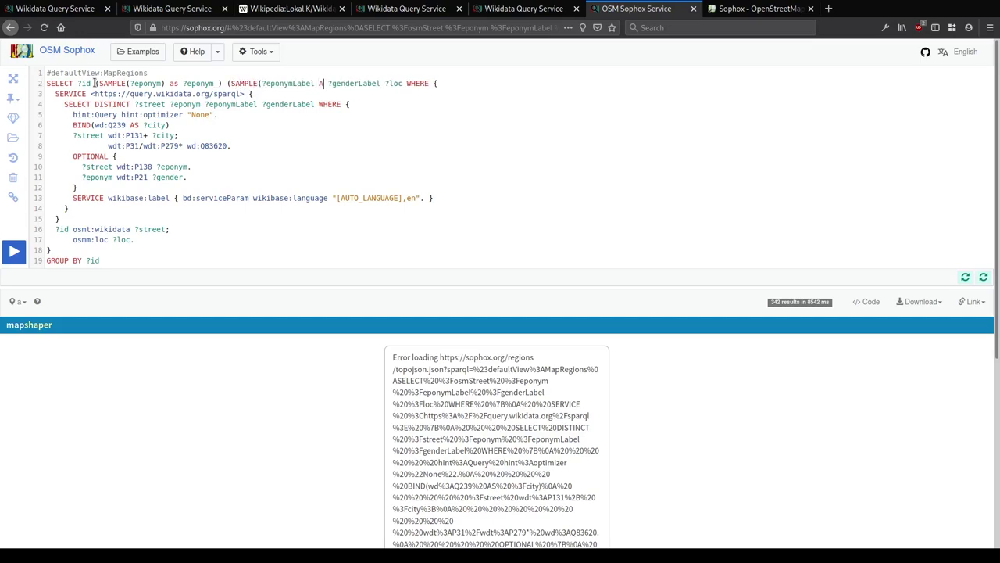
pyautogui.write('ponymLabel_) ')
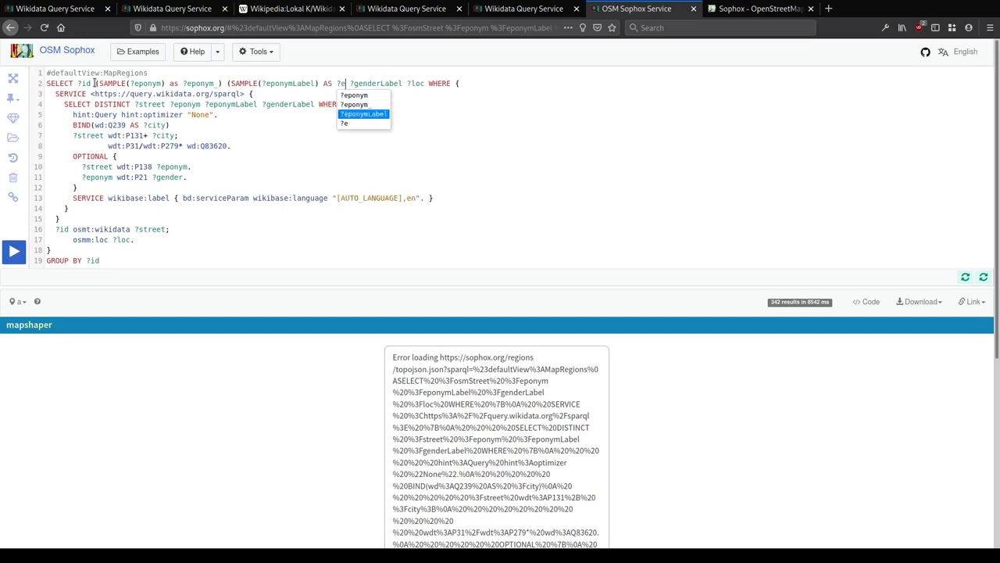
# Step: Wrap ?genderLabel and ?loc in the outer SELECT with SAMPLE, aliased as ?genderLabel_ and ?loc_
pyautogui.write('(SAMPLE(?genderLabel')
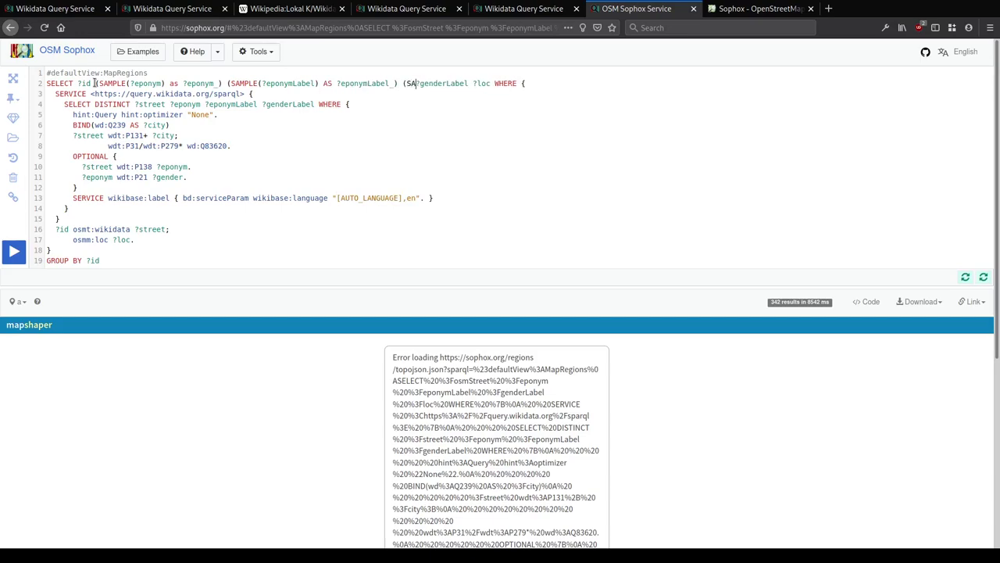
pyautogui.write(') AS ?g')
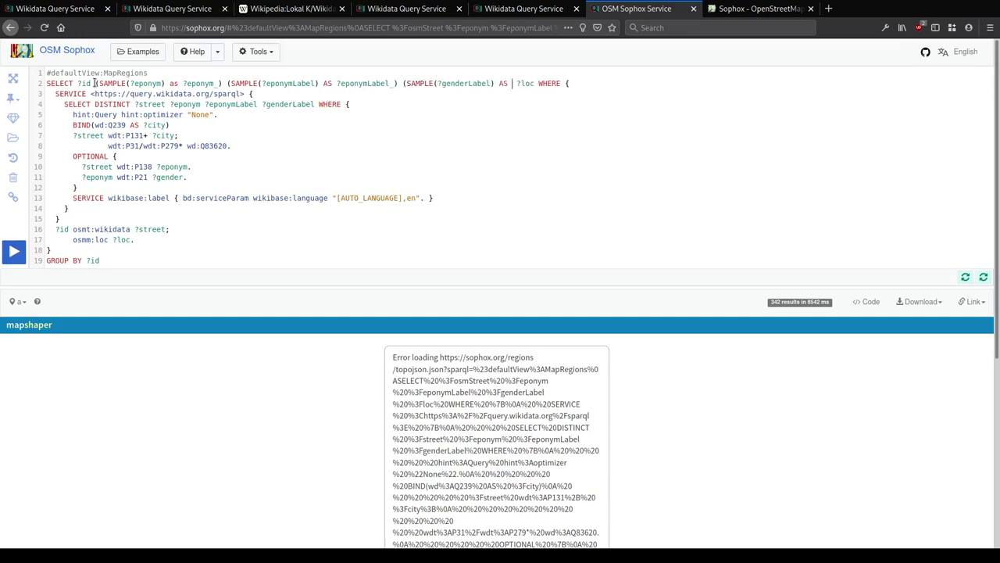
pyautogui.write('enderLabel_) (SAPM')
pyautogui.press('BackSpace')
pyautogui.press('BackSpace')
pyautogui.write('MPLE(?loc')
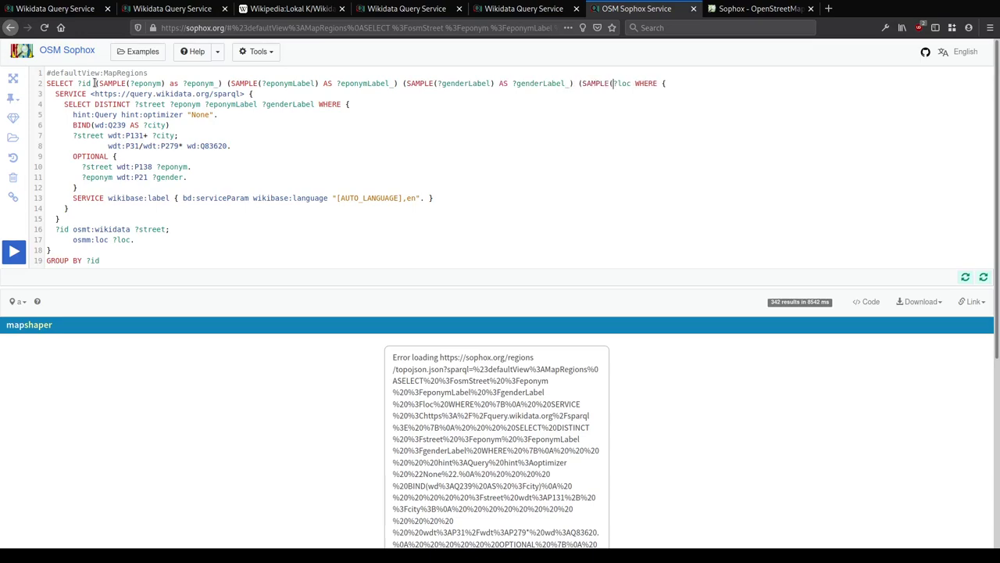
pyautogui.write(') AS ?loc_)')
# Step: Run the grouped MapRegions query and open the browser's developer console to investigate the mapshaper output
pyautogui.hotkey('ctrl', 'Tab')
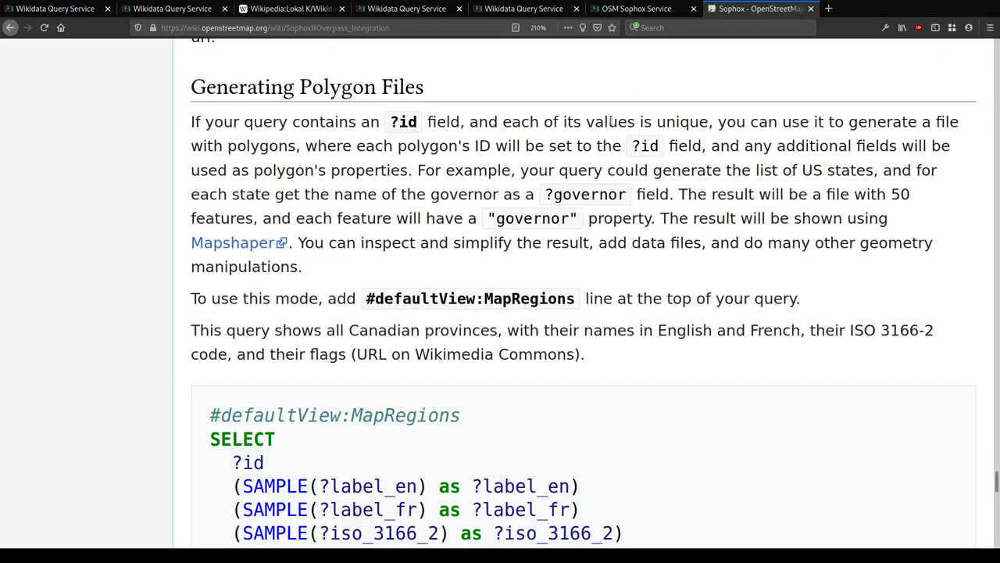
pyautogui.hotkey('ctrl', 'shift', 'Tab')
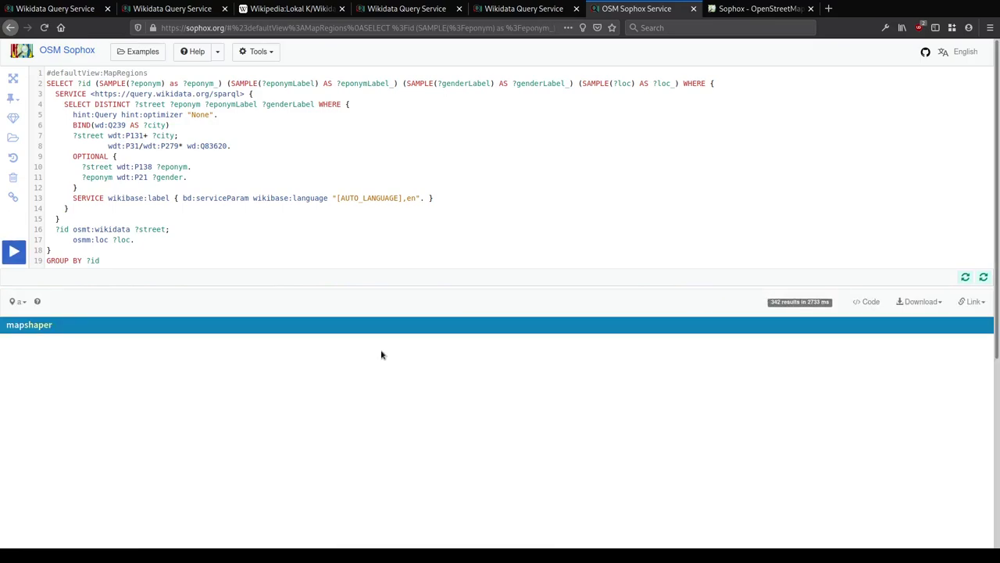
pyautogui.scroll(-5, 382, 356)
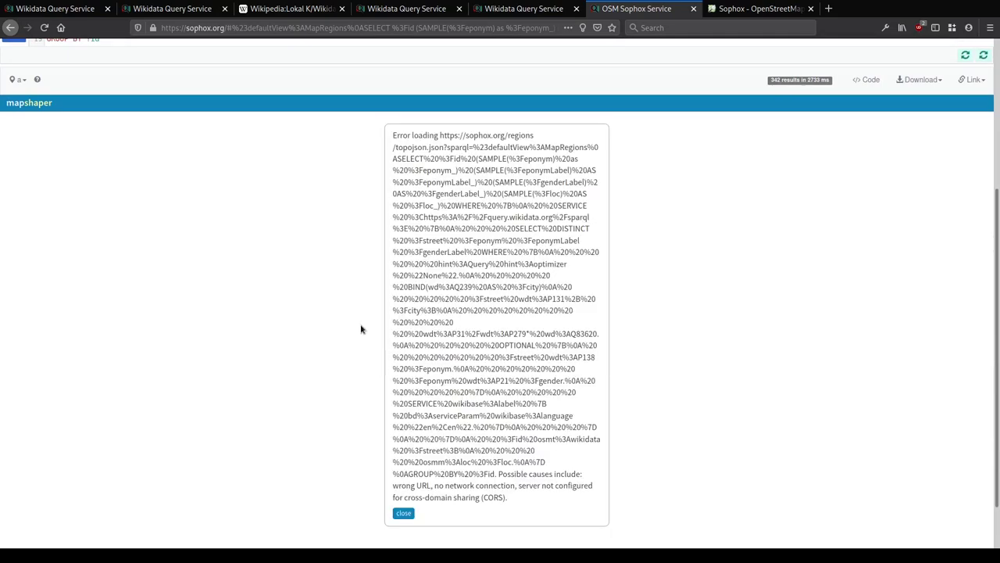
pyautogui.scroll(-1, 426, 328)
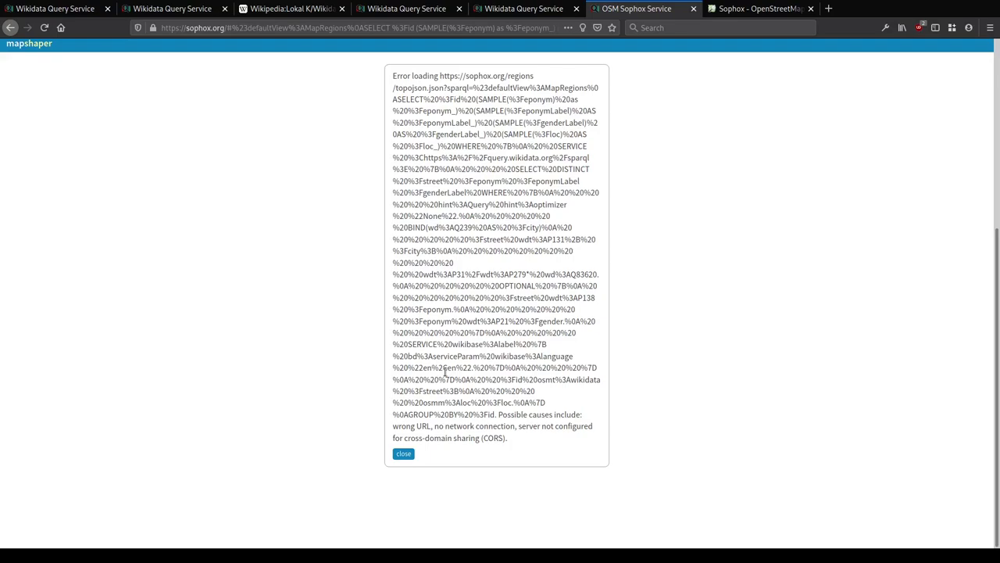
pyautogui.press('F12')
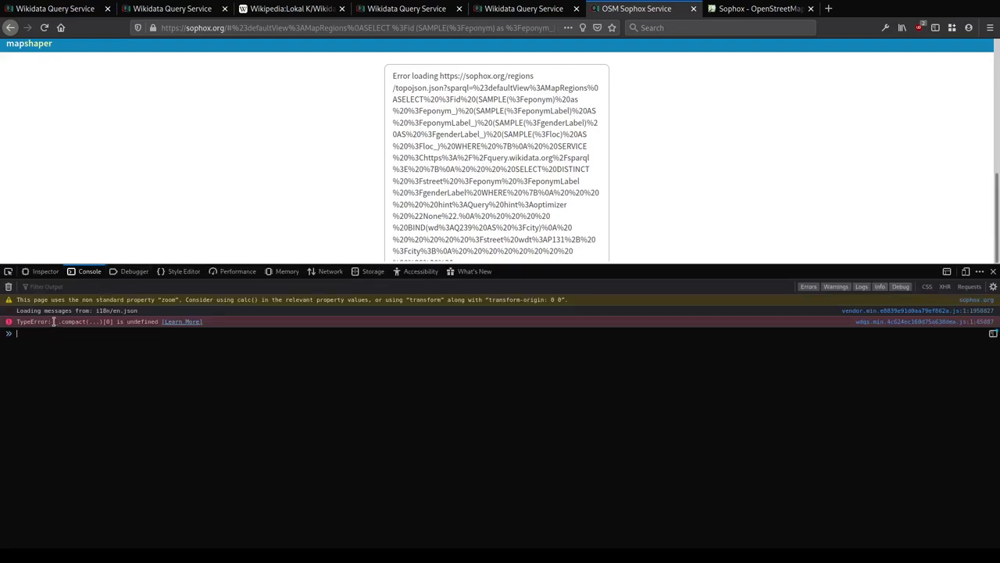
# Step: Clear the logged errors from the console and rerun the MapRegions query to reproduce the mapshaper failure
pyautogui.moveTo(54, 321); pyautogui.dragTo(106, 321)
pyautogui.click(127, 322)
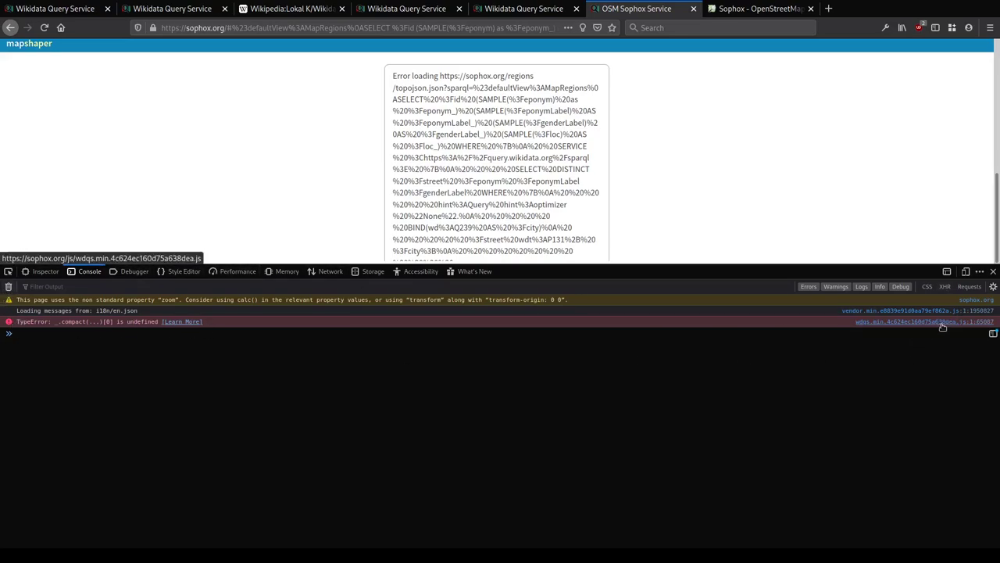
pyautogui.click(8, 286)
pyautogui.scroll(3, 14, 172)
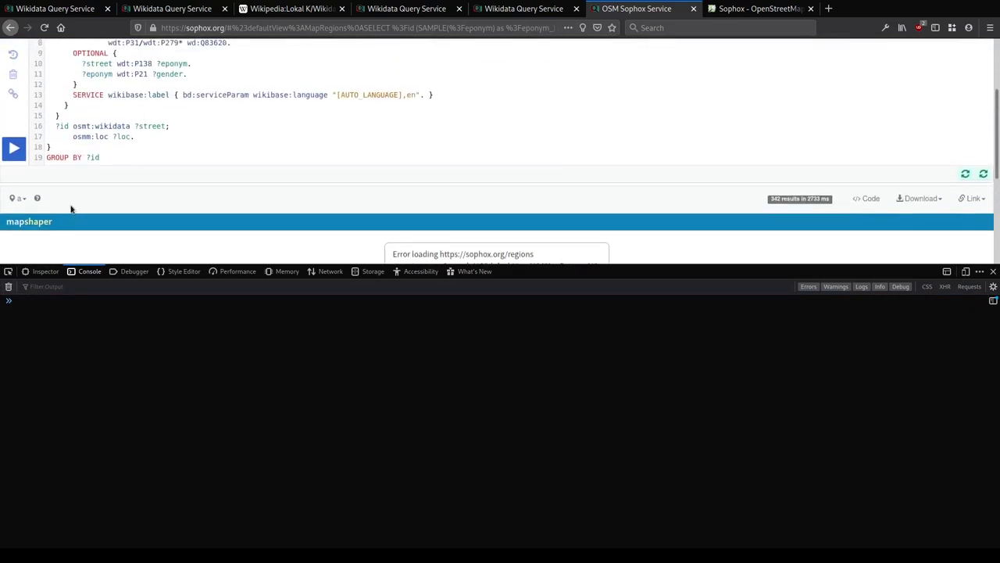
pyautogui.click(14, 148)
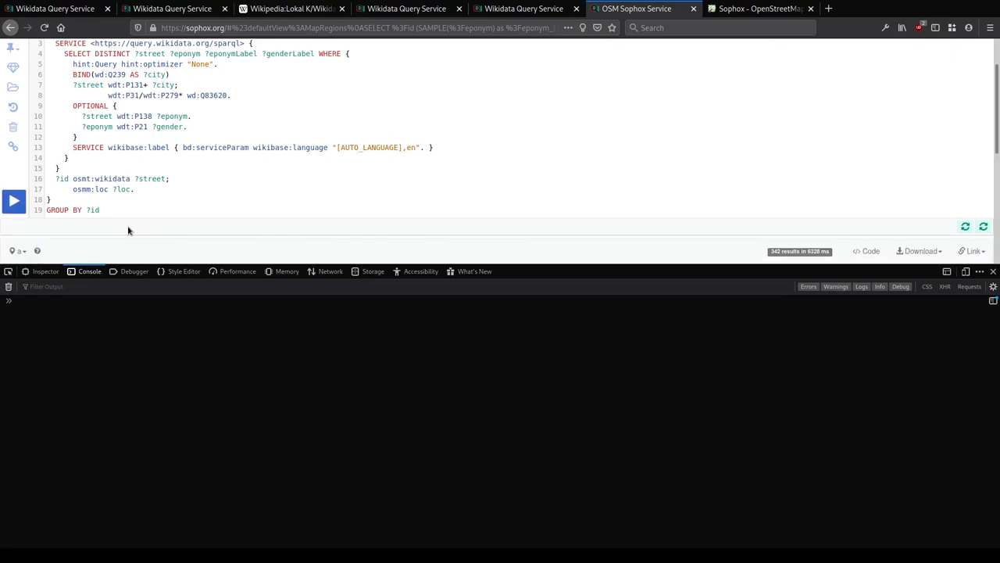
pyautogui.scroll(-5, 490, 85)
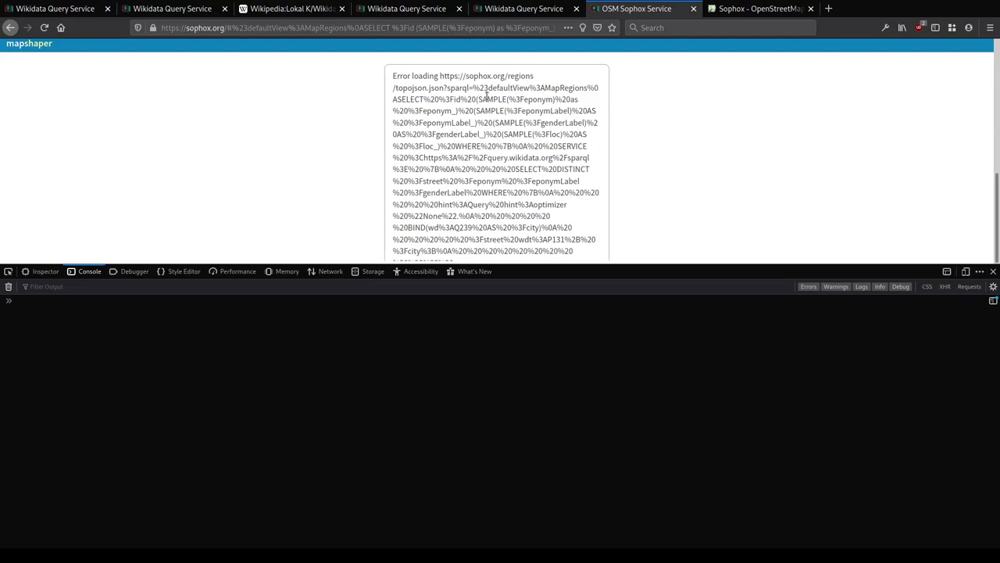
# Step: Inspect the response and headers of the failed topojson.json request in the network monitor, and close the developer tools
pyautogui.click(328, 271)
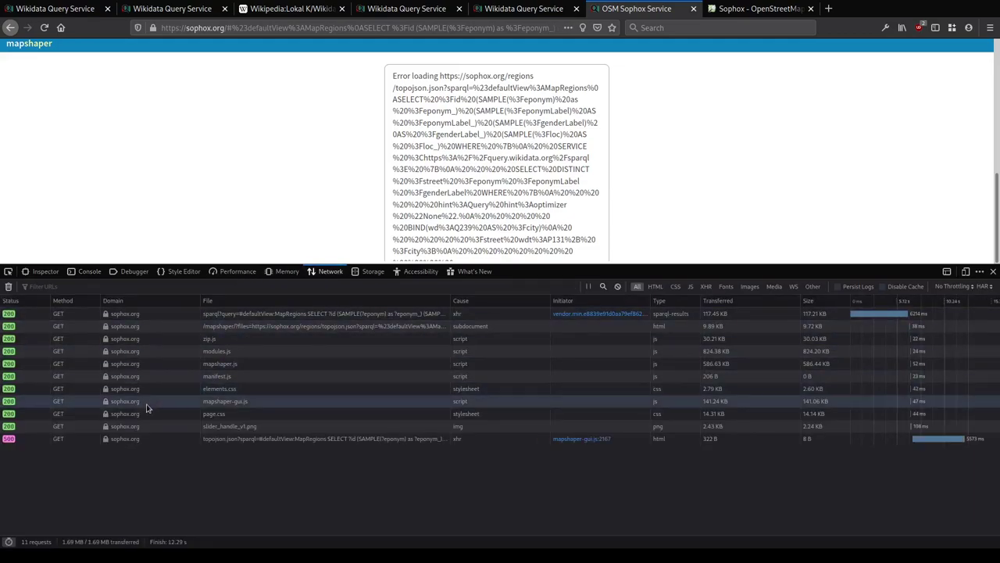
pyautogui.click(168, 442)
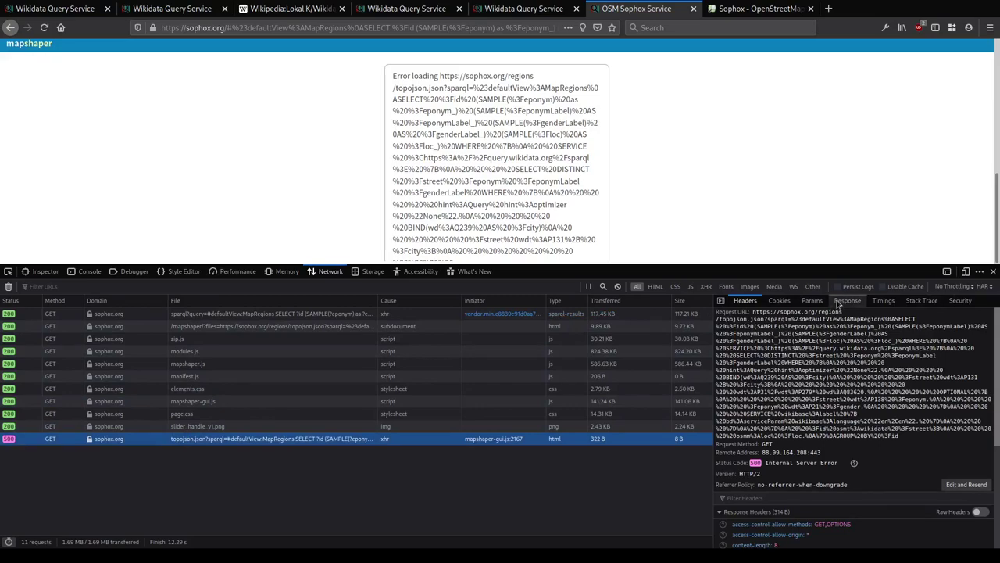
pyautogui.click(848, 300)
pyautogui.click(755, 474)
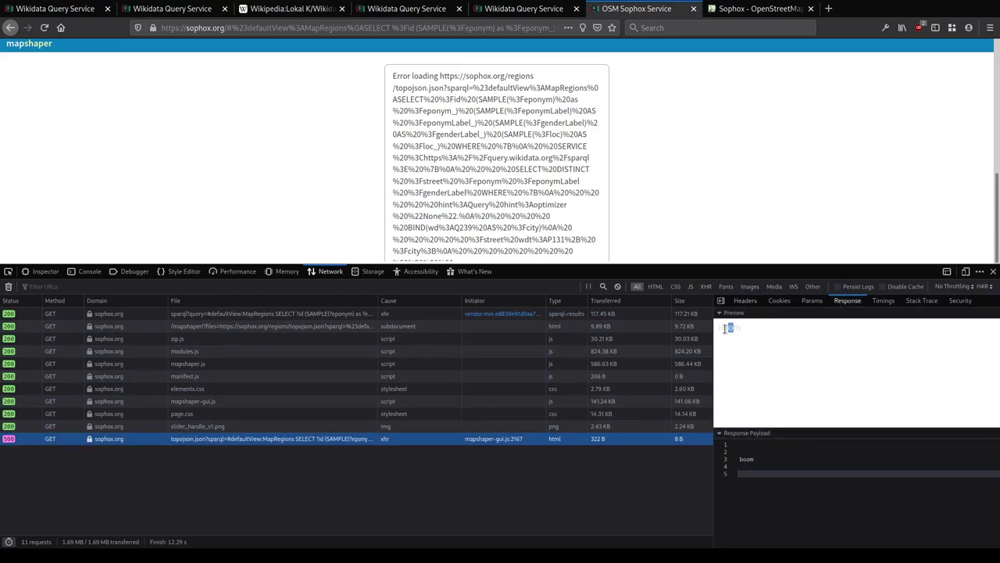
pyautogui.click(745, 301)
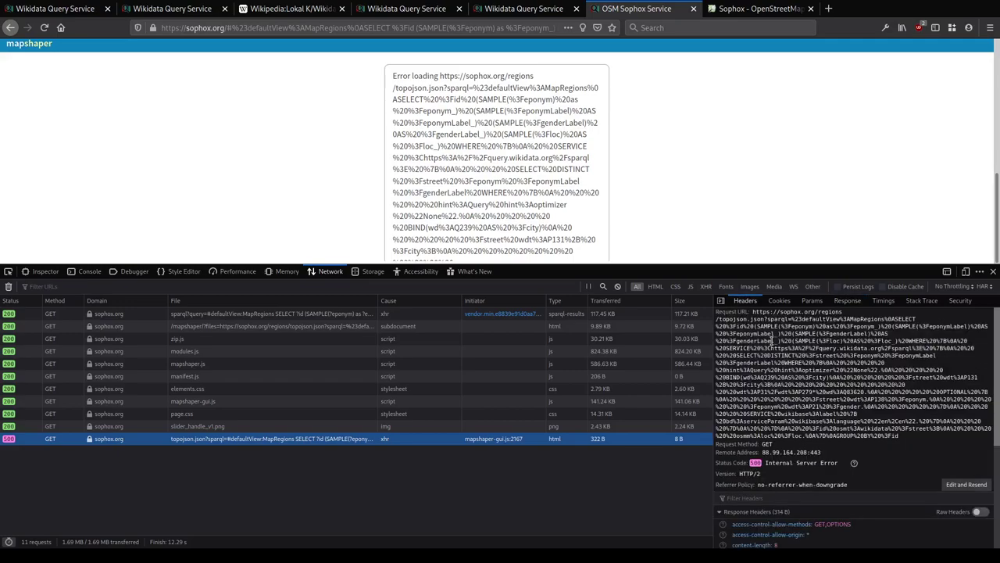
pyautogui.scroll(-1, 784, 367)
pyautogui.scroll(-3, 785, 366)
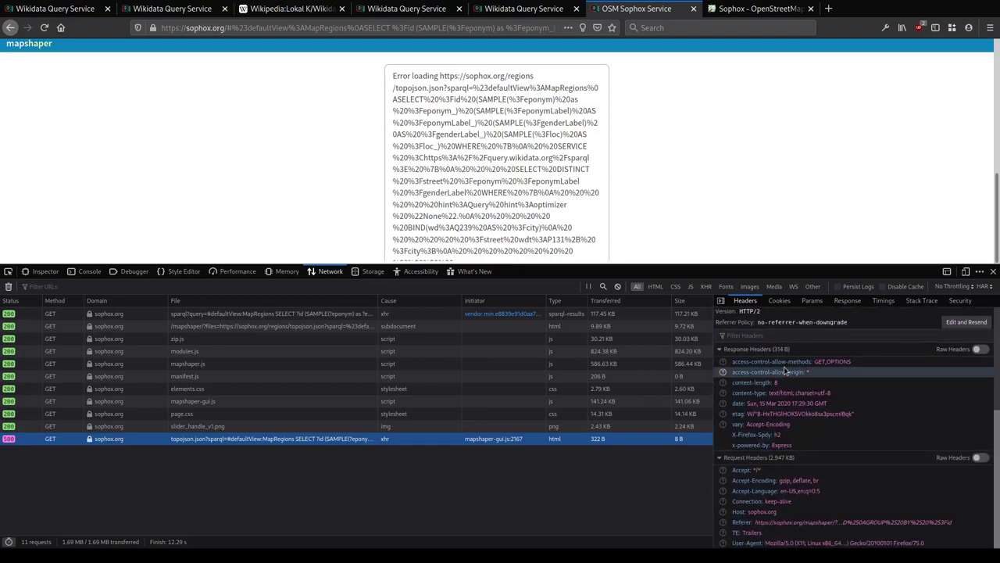
pyautogui.scroll(4, 784, 371)
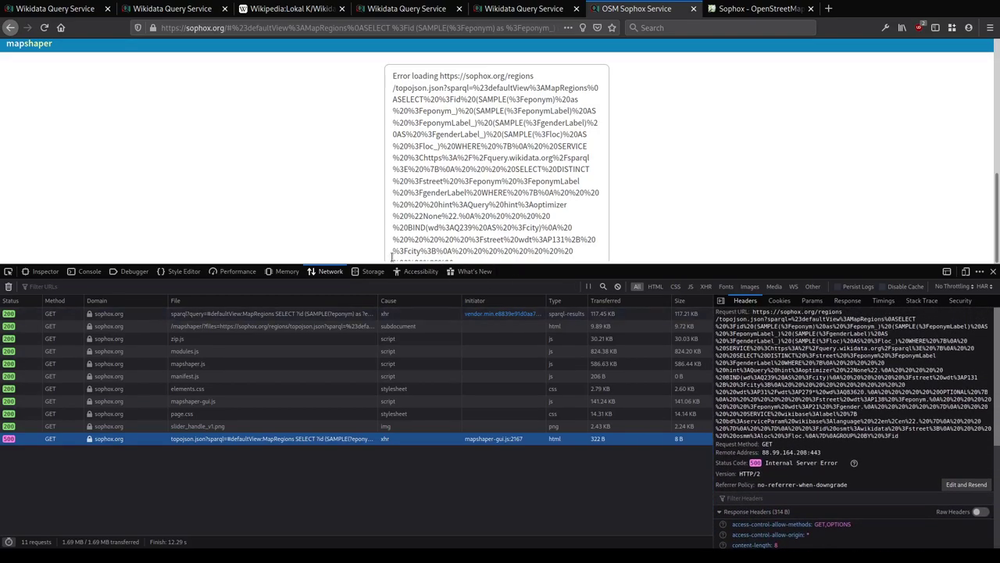
pyautogui.press('F12')
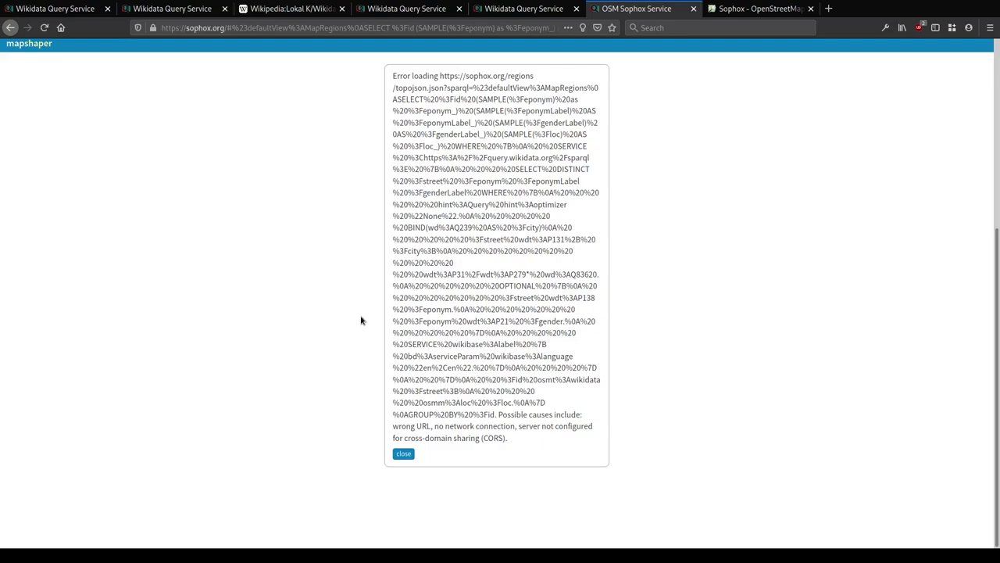
# Step: Generate a short URL for the current Sophox query and select the link text
pyautogui.scroll(5, 362, 317)
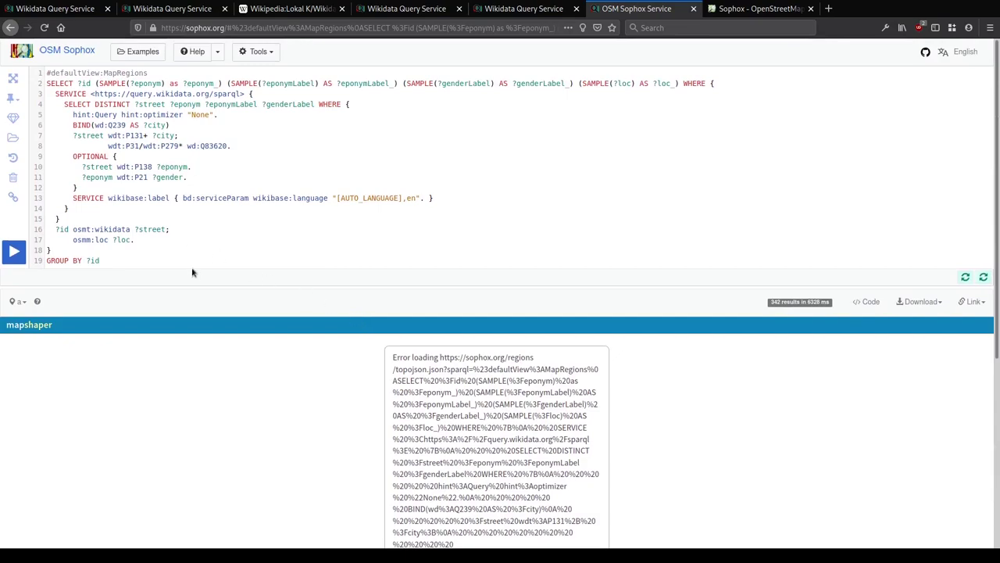
pyautogui.click(115, 260)
pyautogui.click(580, 204)
pyautogui.write('oo')
pyautogui.press('BackSpace')
pyautogui.press('BackSpace')
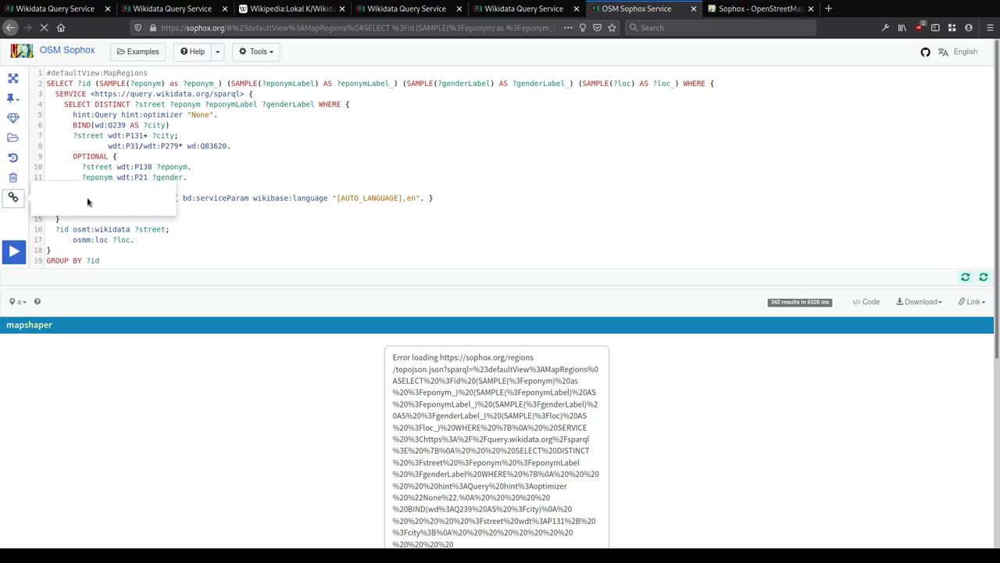
pyautogui.tripleClick(79, 198)
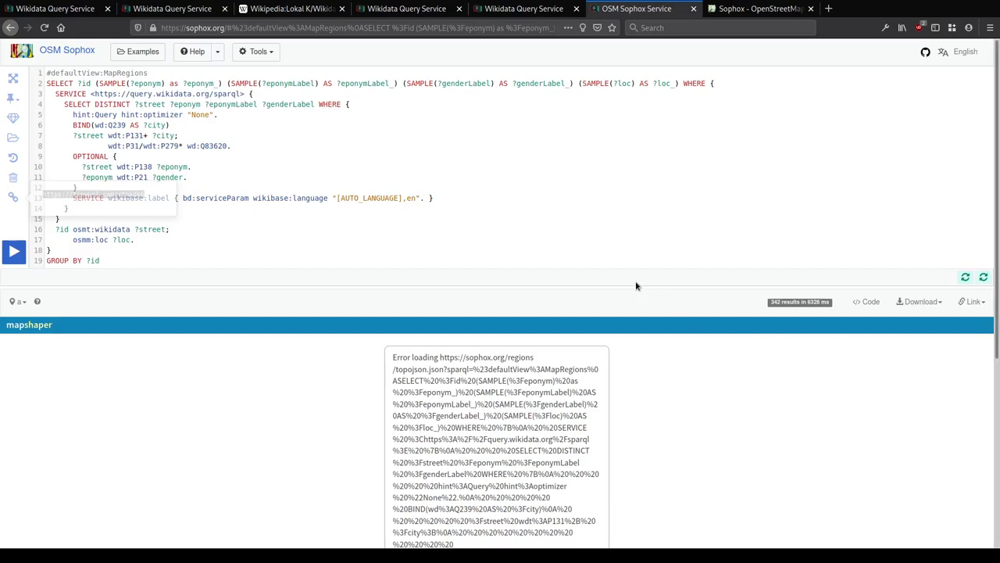
# Step: Comment out the Wikidata SERVICE line, the inner SELECT DISTINCT line and their two closing braces
pyautogui.scroll(6, 542, 247)
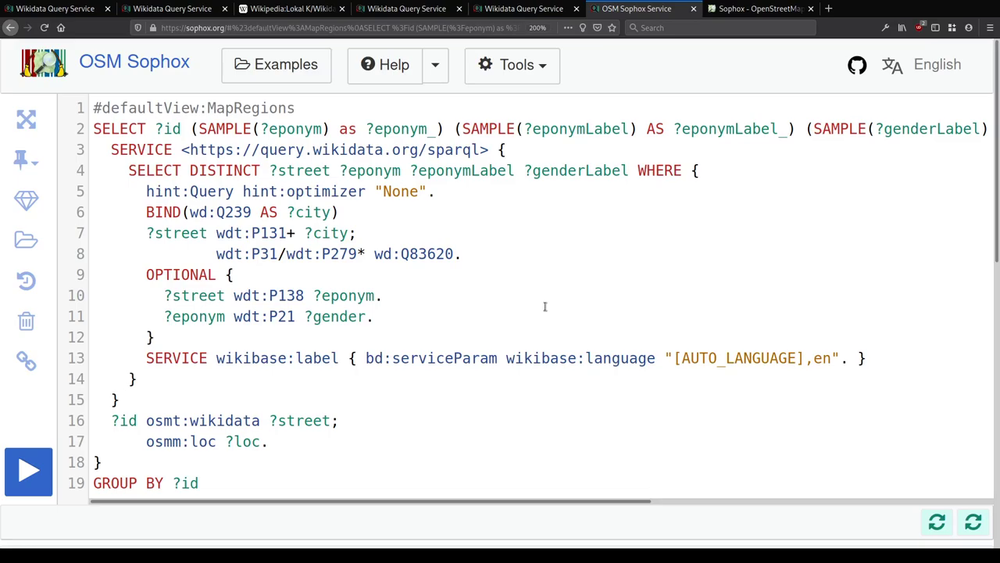
pyautogui.moveTo(182, 150); pyautogui.dragTo(485, 150)
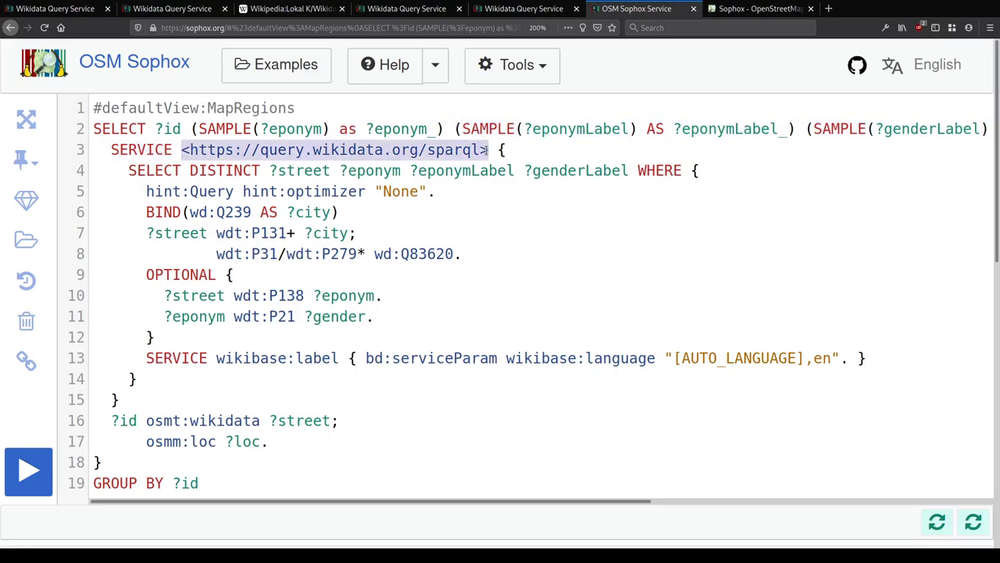
pyautogui.press('Home')
pyautogui.write('#')
pyautogui.press('Down')
pyautogui.write('#')
pyautogui.press('Down')
pyautogui.press('Down')
pyautogui.press('Down')
pyautogui.press('Down')
pyautogui.press('Down')
pyautogui.press('Down')
pyautogui.press('Down')
pyautogui.press('Down')
pyautogui.press('Down')
pyautogui.press('Down')
pyautogui.press('Home')
pyautogui.write('#')
pyautogui.press('Down')
pyautogui.press('Home')
pyautogui.write('#')
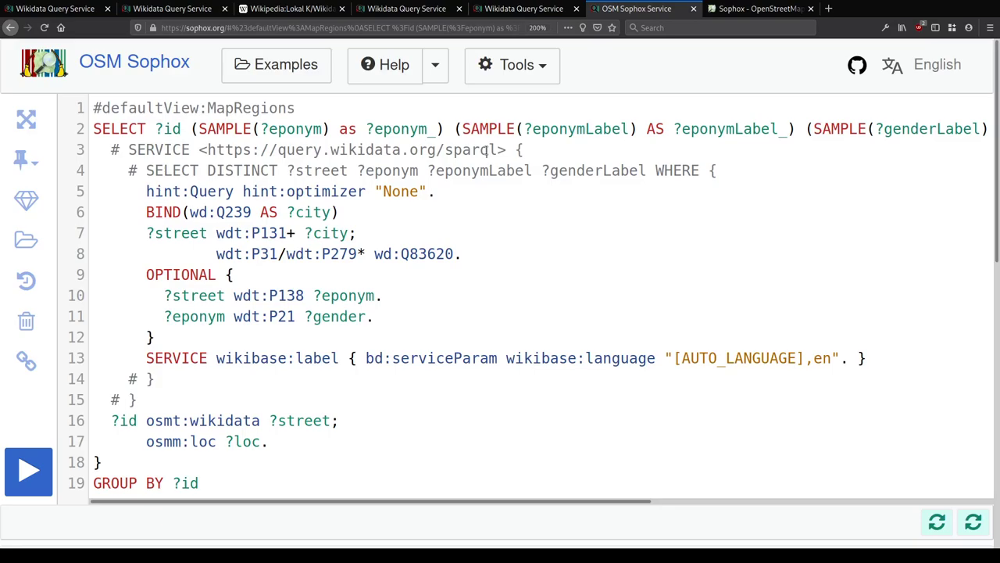
# Step: Remove the comment marks from the Wikidata SERVICE line, the inner SELECT line and both closing braces
pyautogui.press('BackSpace')
pyautogui.press('BackSpace')
pyautogui.press('Up')
pyautogui.press('End')
pyautogui.press('Left')
pyautogui.press('BackSpace')
pyautogui.press('BackSpace')
pyautogui.press('Up')
pyautogui.press('Up')
pyautogui.press('Up')
pyautogui.press('Up')
pyautogui.press('Up')
pyautogui.press('Up')
pyautogui.press('Up')
pyautogui.press('Up')
pyautogui.press('Up')
pyautogui.press('Up')
pyautogui.press('Delete')
pyautogui.press('Delete')
pyautogui.press('Up')
pyautogui.press('BackSpace')
pyautogui.press('BackSpace')
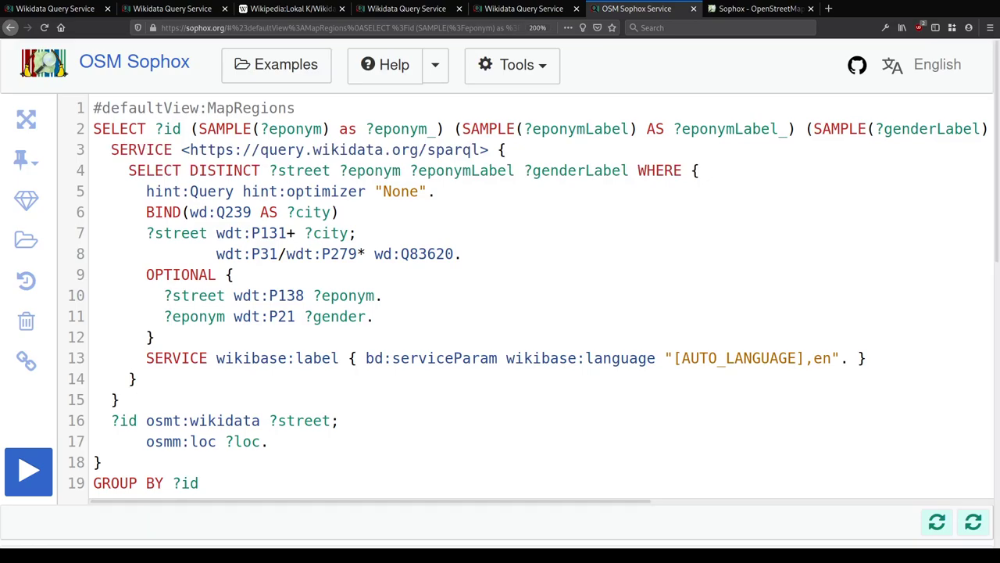
pyautogui.click(566, 262)
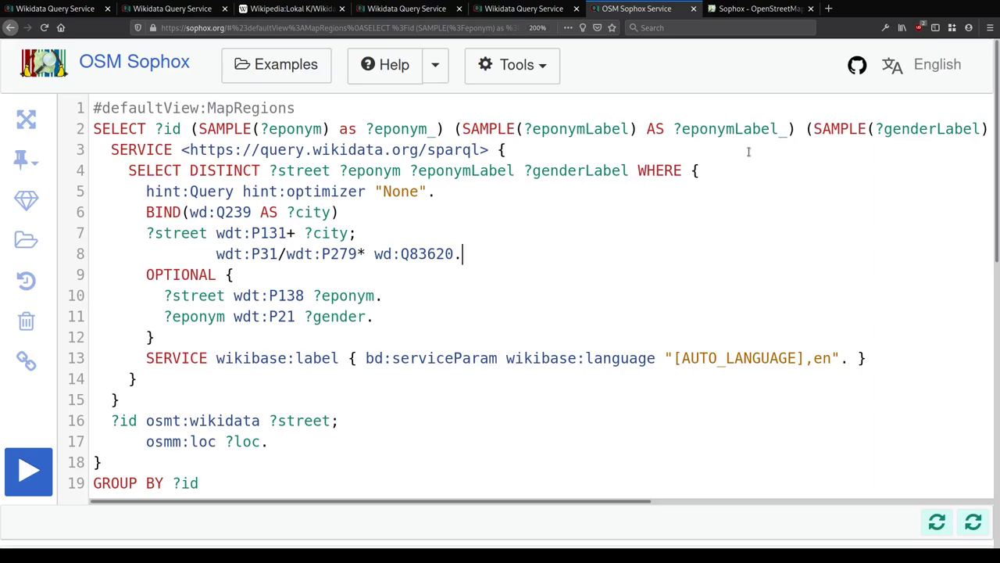
# Step: Read the Current limitations section on OSM geometries in the Sophox wiki page, and close that page
pyautogui.click(758, 8)
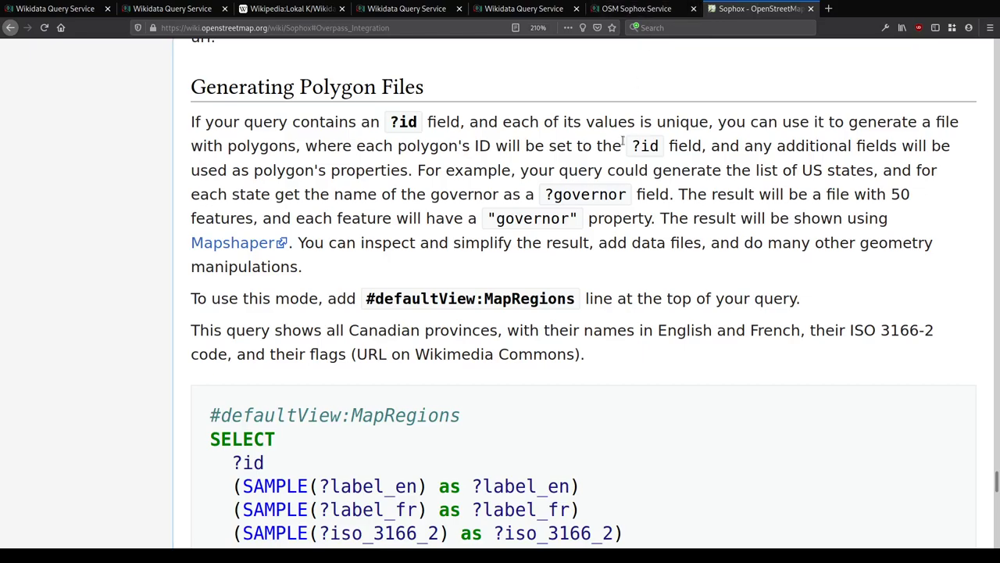
pyautogui.scroll(-10, 629, 209)
pyautogui.scroll(-5, 629, 208)
pyautogui.scroll(3, 617, 199)
pyautogui.scroll(-3, 617, 199)
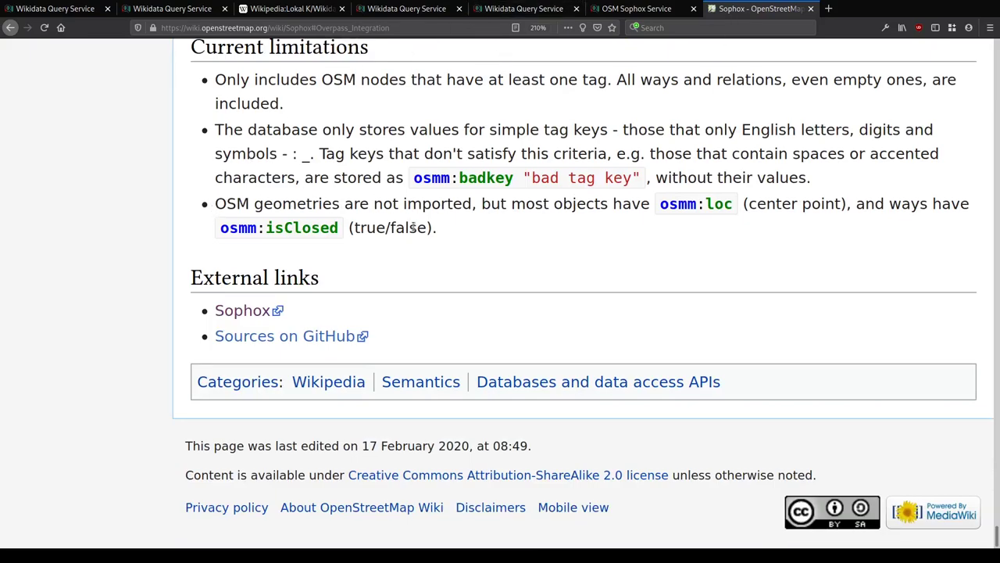
pyautogui.moveTo(342, 203); pyautogui.dragTo(554, 204)
pyautogui.click(663, 205)
pyautogui.doubleClick(716, 202)
pyautogui.click(809, 204)
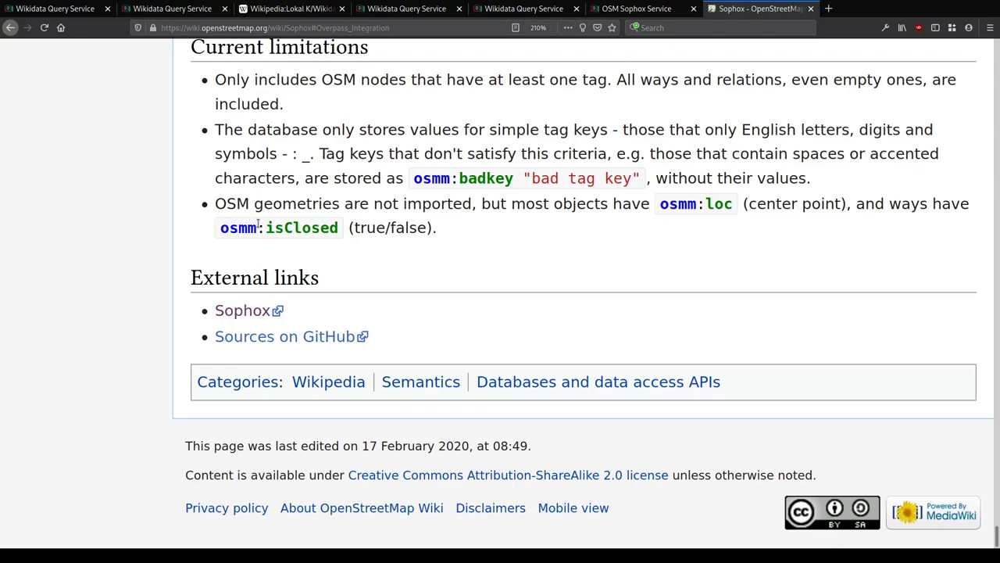
pyautogui.press('Home')
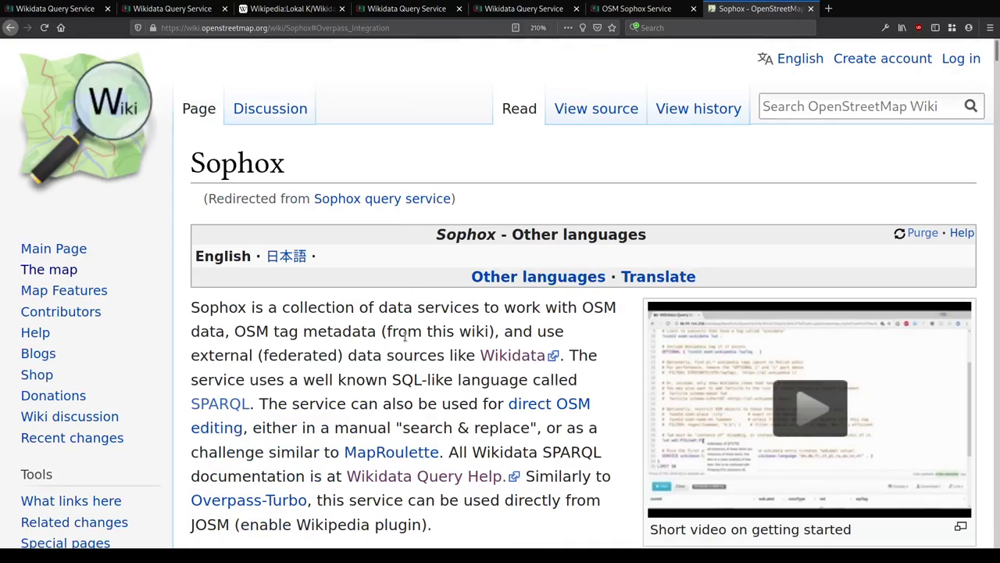
pyautogui.hotkey('ctrl', 'w')
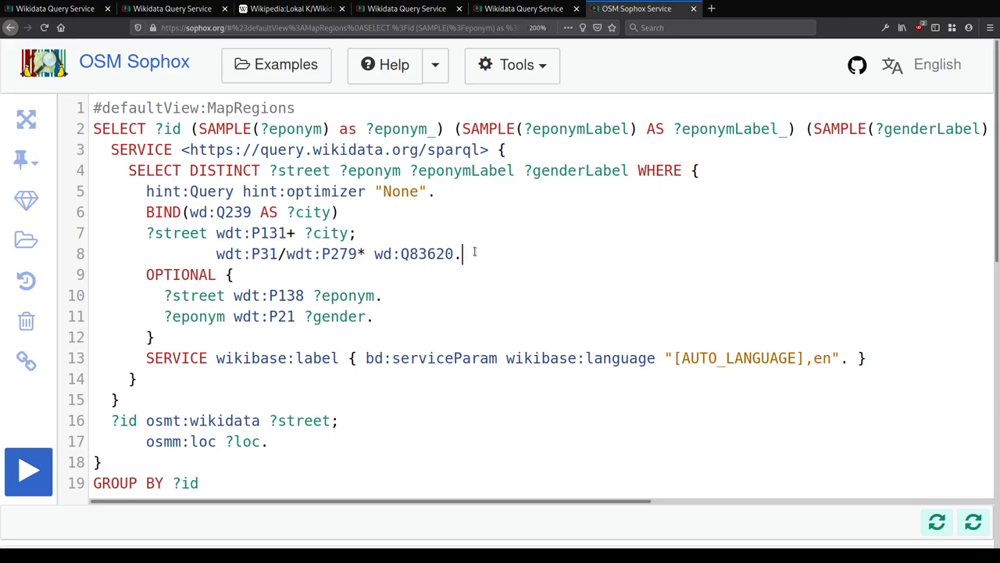
# Step: Open the embedded railway station map query and load it in the Wikidata Query Service editor
pyautogui.hotkey('ctrl', 'pageup')
pyautogui.hotkey('ctrl', 'pageup')
pyautogui.click(522, 276)
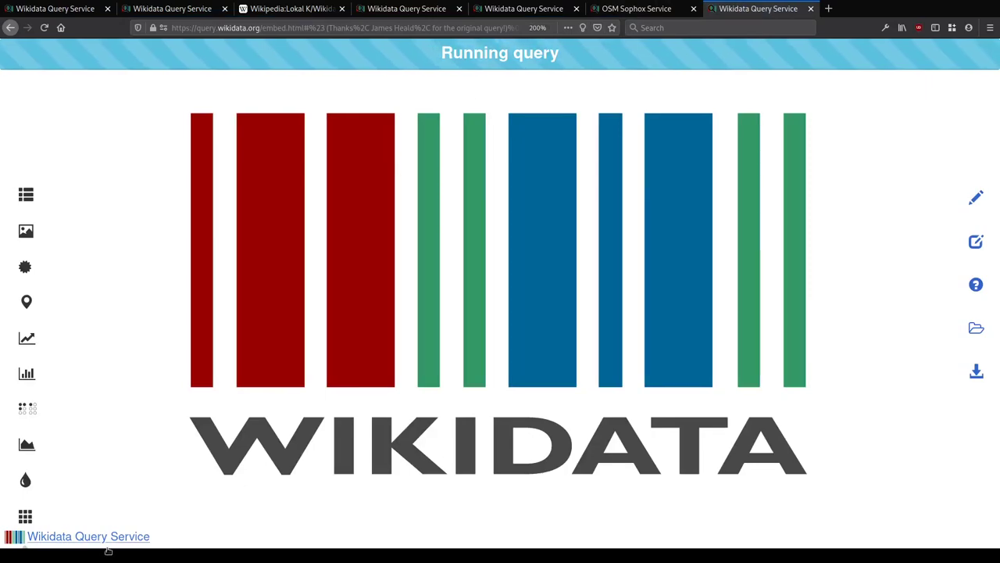
pyautogui.click(71, 537)
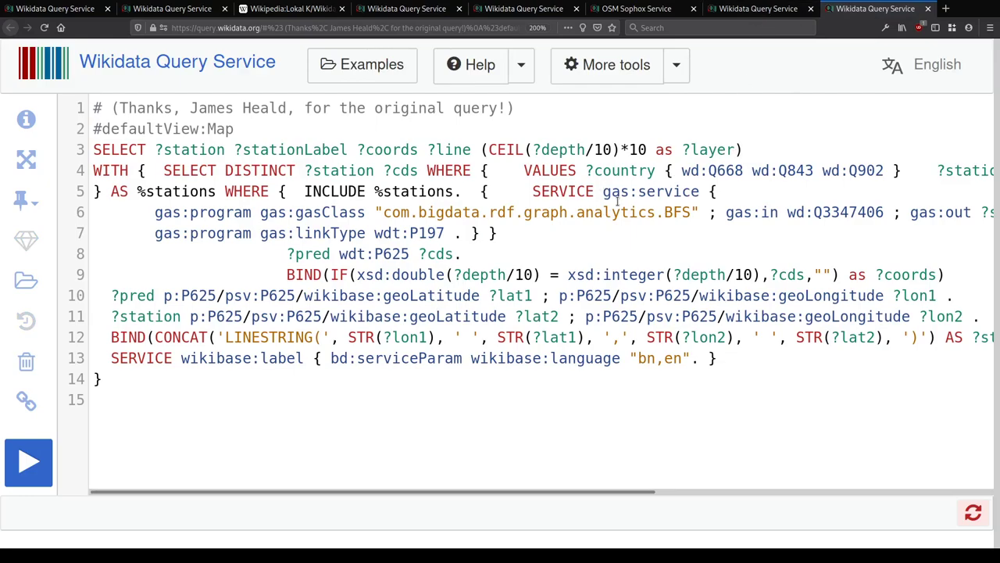
# Step: Examine the railway query's ?country values and its station class, undoing any stray text pasted into the code
pyautogui.moveTo(504, 492); pyautogui.dragTo(780, 489)
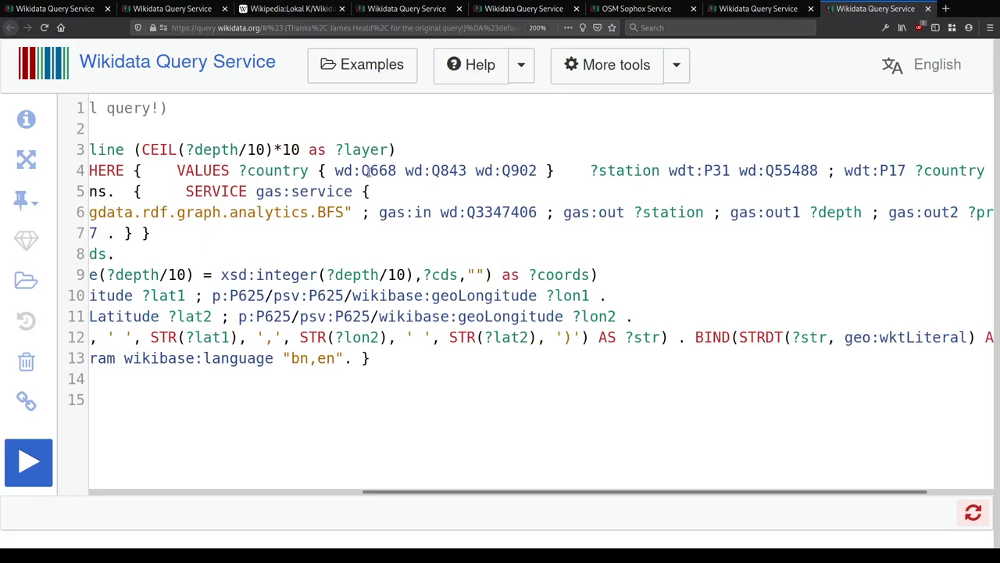
pyautogui.moveTo(367, 172)
pyautogui.moveTo(516, 164)
pyautogui.click(494, 188)
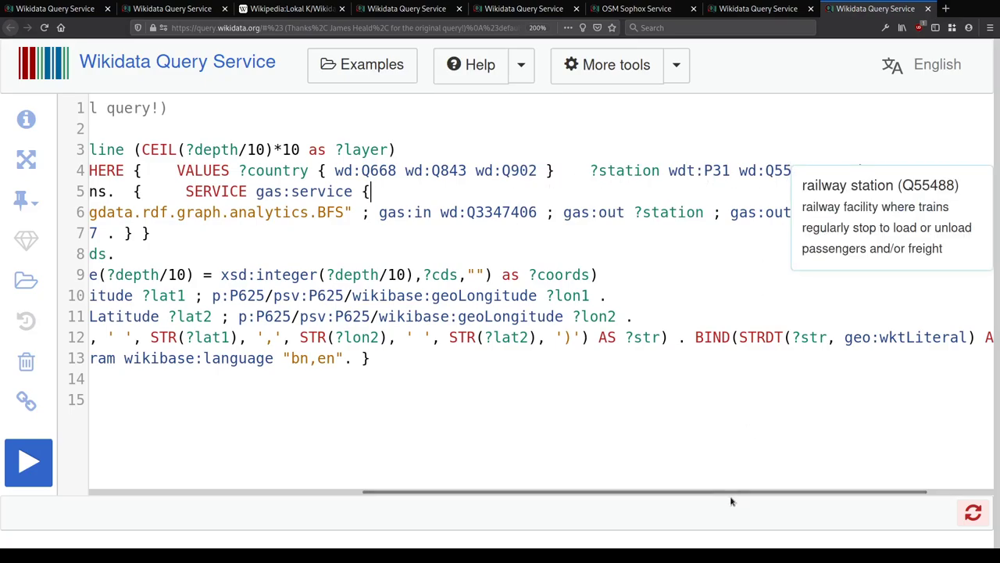
pyautogui.hscroll(2, 732, 494)
pyautogui.hscroll(-5, 715, 494)
pyautogui.write('w.wiki/GHd')
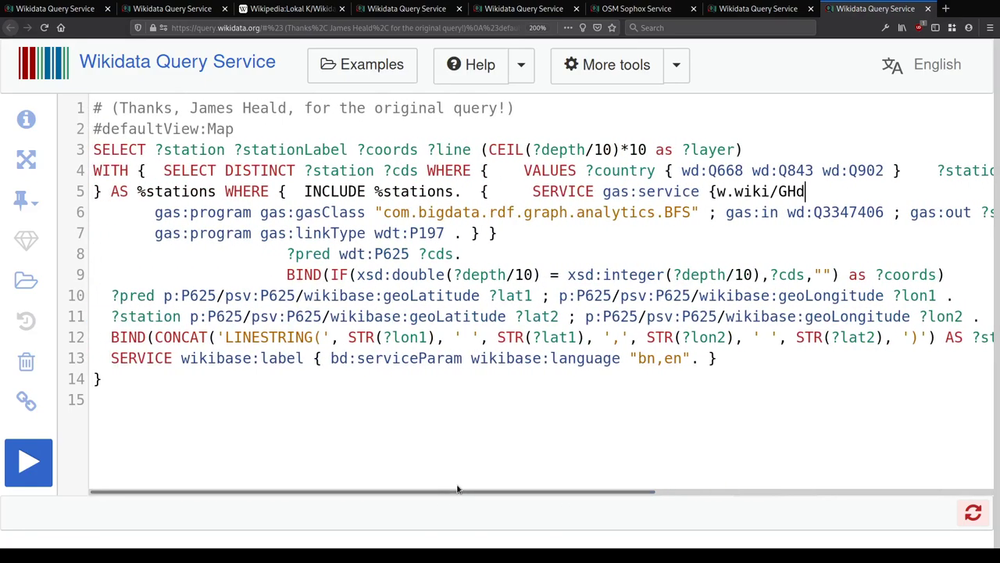
pyautogui.hotkey('ctrl', 'z')
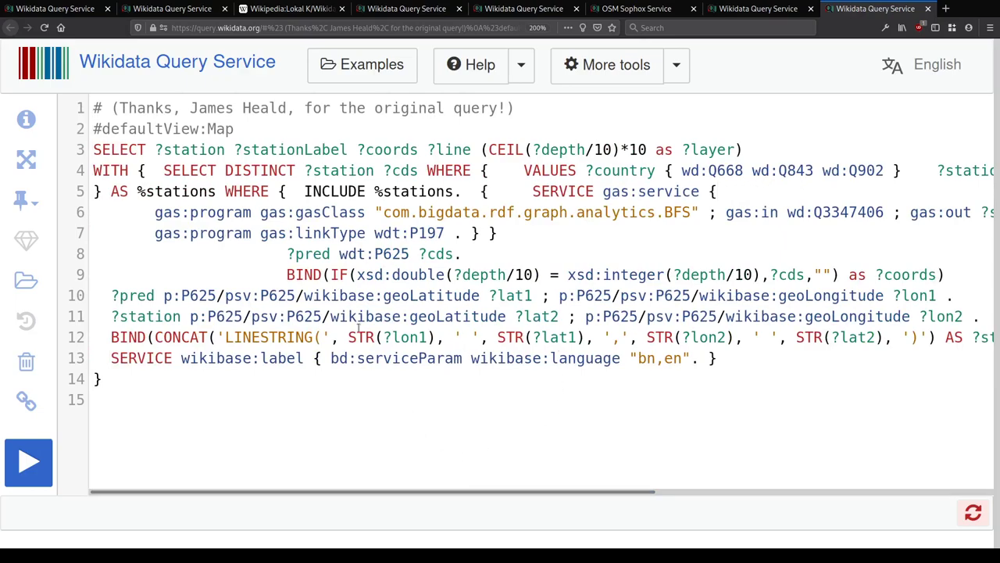
# Step: Examine the gas:service start station and the CONCAT expression that builds the LINESTRING from latitudes and longitudes
pyautogui.hscroll(3, 578, 493)
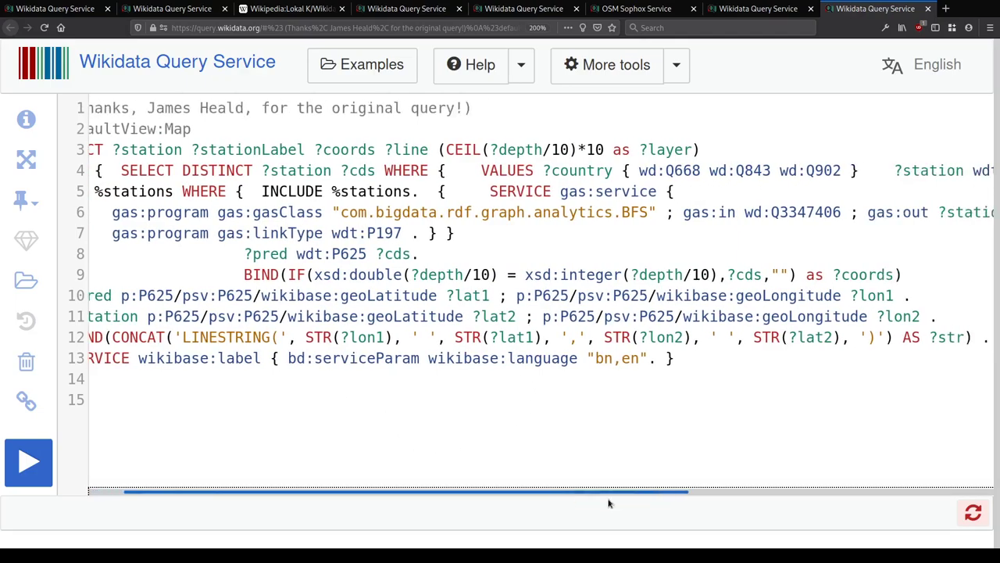
pyautogui.moveTo(661, 212)
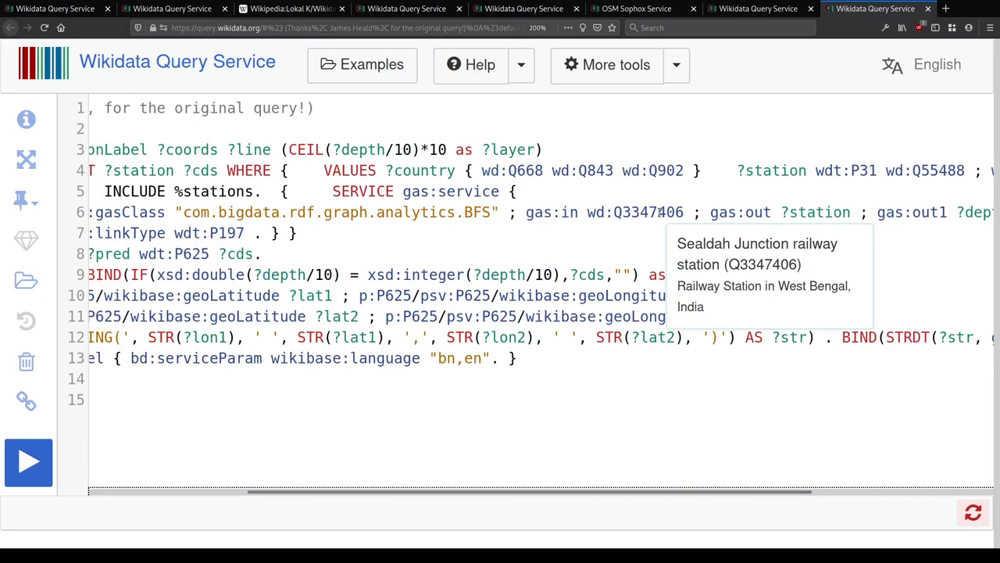
pyautogui.moveTo(668, 491); pyautogui.dragTo(876, 491)
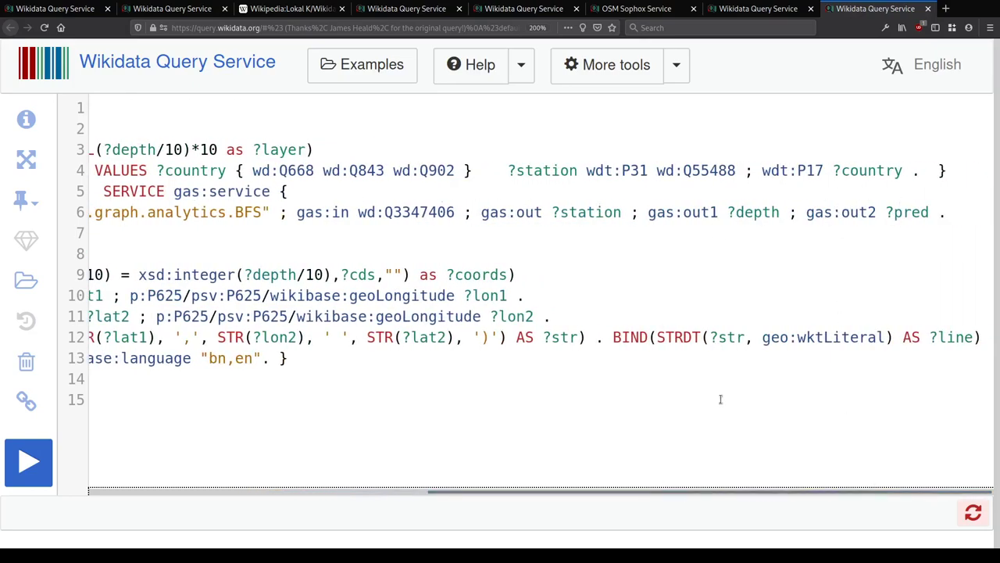
pyautogui.moveTo(672, 486); pyautogui.dragTo(143, 462)
pyautogui.moveTo(440, 233)
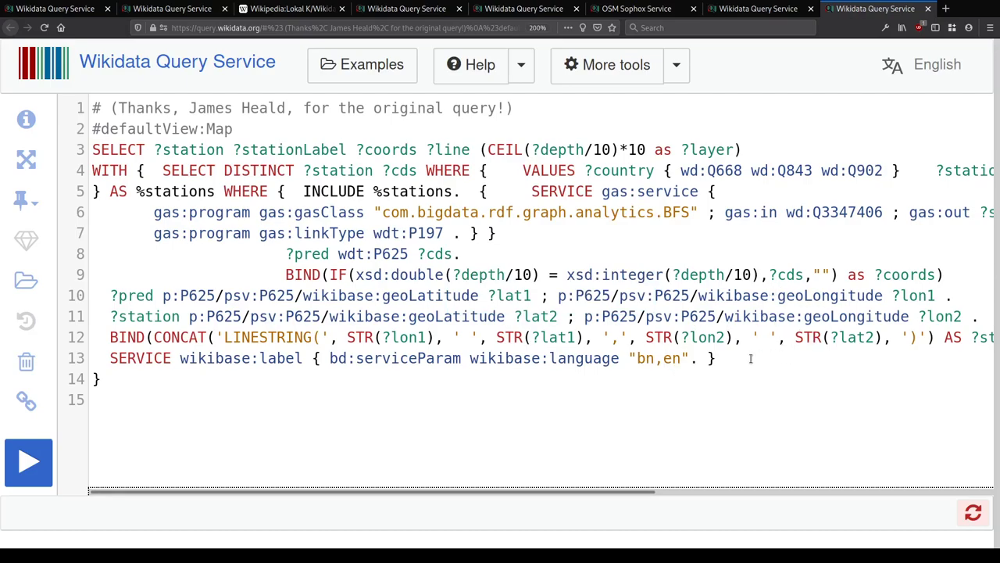
pyautogui.moveTo(225, 337); pyautogui.dragTo(322, 337)
pyautogui.click(322, 337)
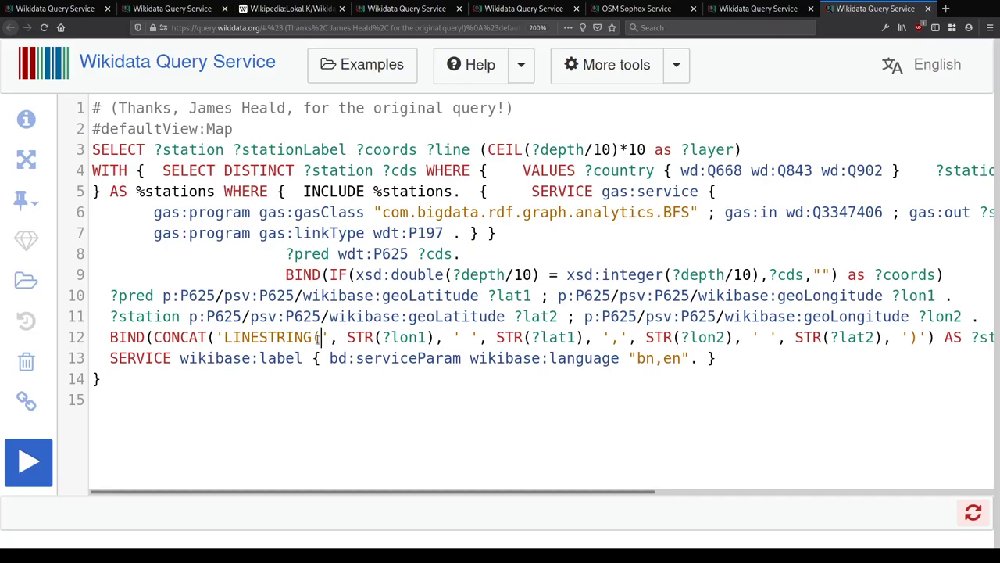
# Step: Inspect a railway line segment's details near Khirkiya on the query's result map
pyautogui.hotkey('ctrl', 'pageup')
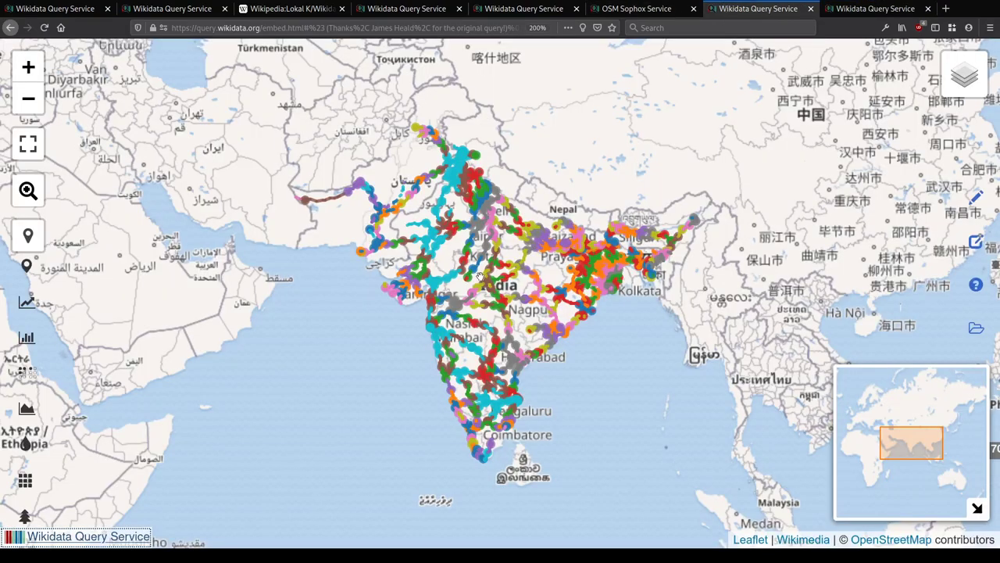
pyautogui.scroll(3, 480, 276)
pyautogui.scroll(2, 458, 299)
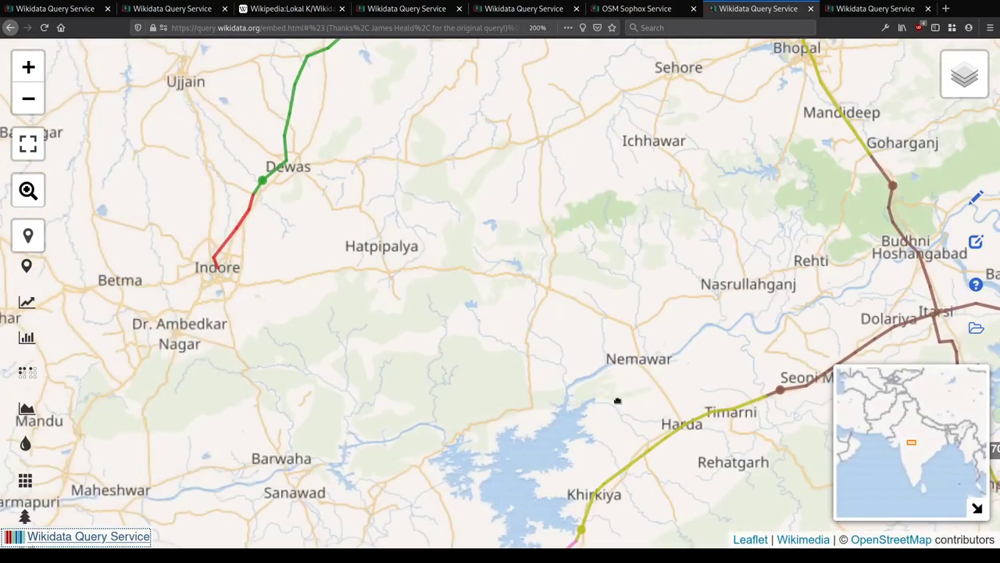
pyautogui.moveTo(621, 422); pyautogui.dragTo(566, 159)
pyautogui.click(576, 201)
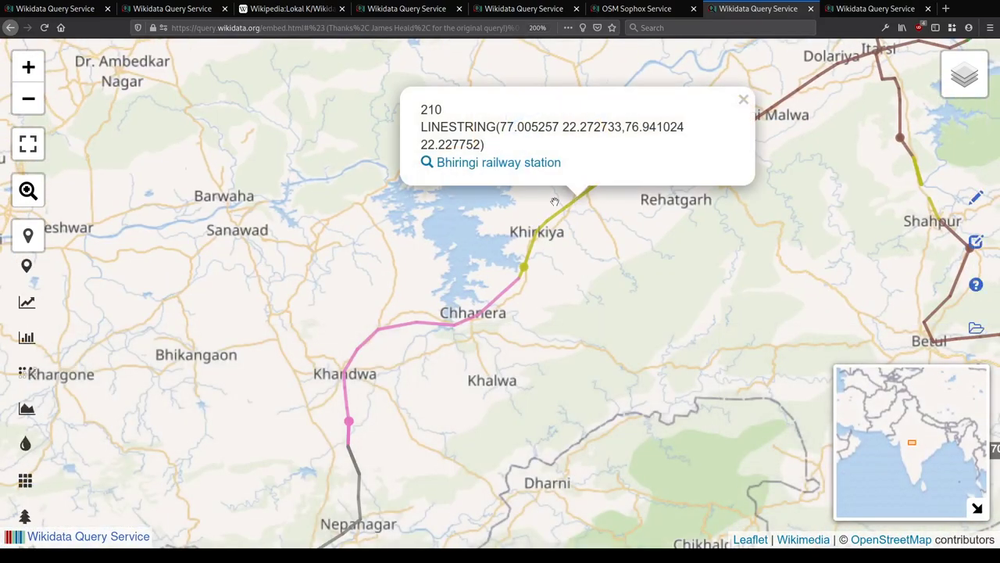
pyautogui.click(519, 231)
pyautogui.scroll(2, 519, 231)
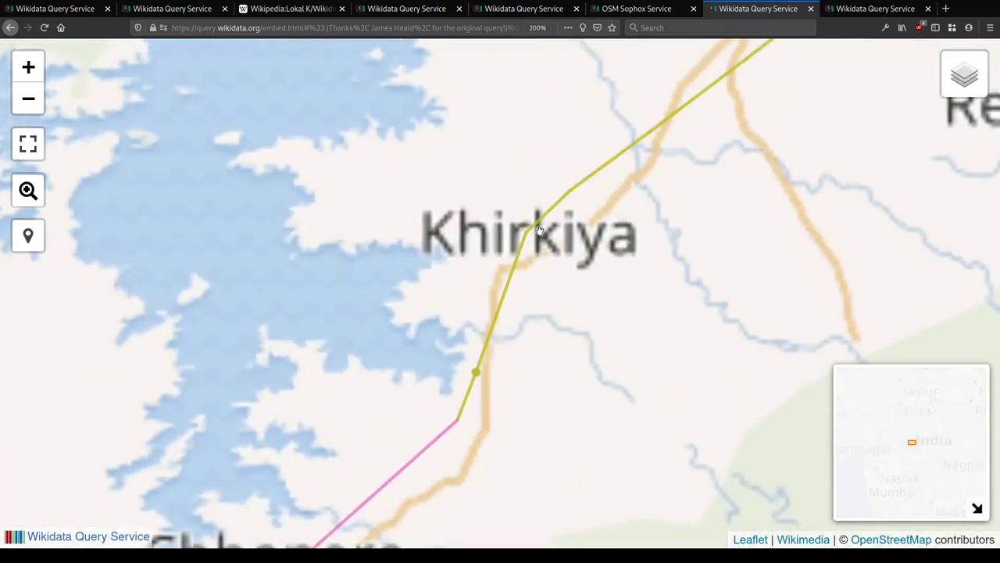
# Step: Inspect the station details of the railway segments around Khirkiya on the map
pyautogui.click(526, 236)
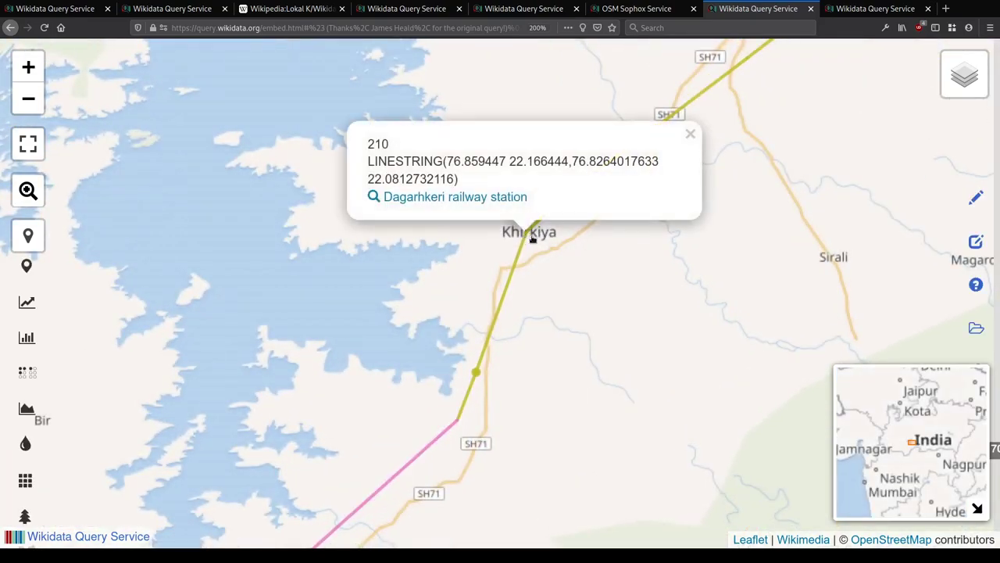
pyautogui.click(476, 375)
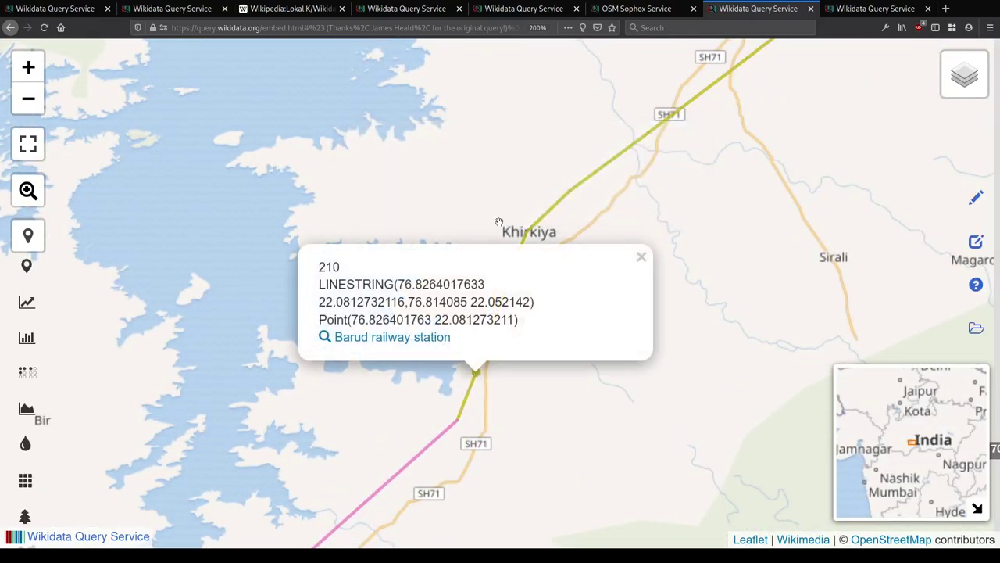
pyautogui.press('Escape')
pyautogui.click(572, 193)
pyautogui.click(641, 247)
pyautogui.scroll(-6, 642, 247)
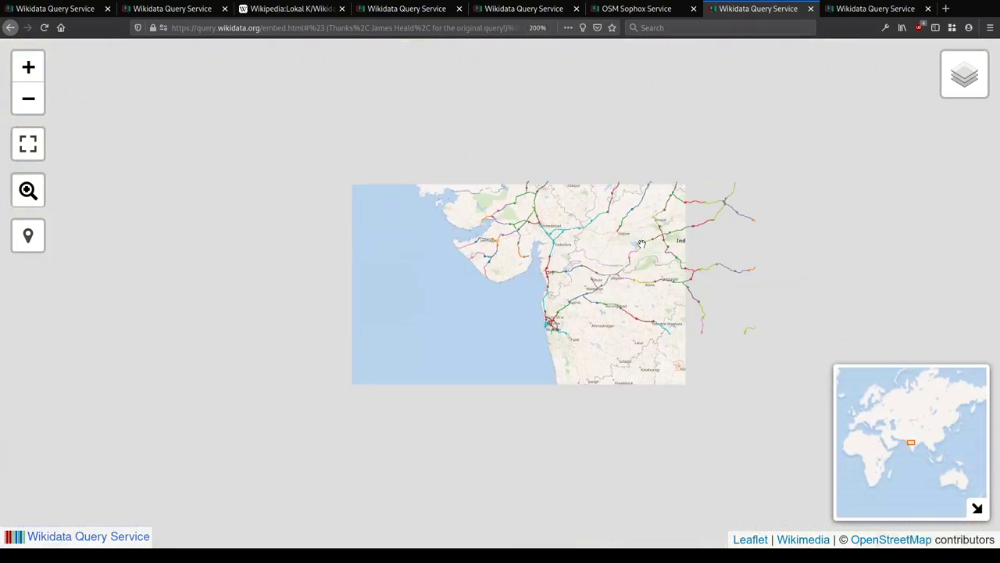
# Step: View the whole Indian railway network and look through its depth layers in the map's layer list
pyautogui.moveTo(532, 238); pyautogui.dragTo(428, 161)
pyautogui.moveTo(608, 407); pyautogui.dragTo(712, 461)
pyautogui.moveTo(954, 68)
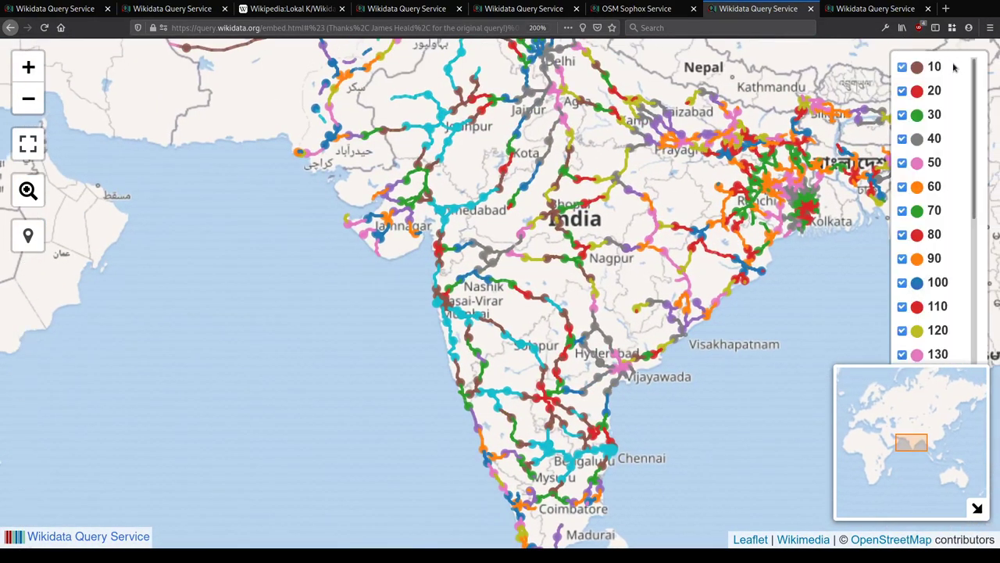
pyautogui.scroll(-3, 949, 139)
pyautogui.scroll(-5, 947, 138)
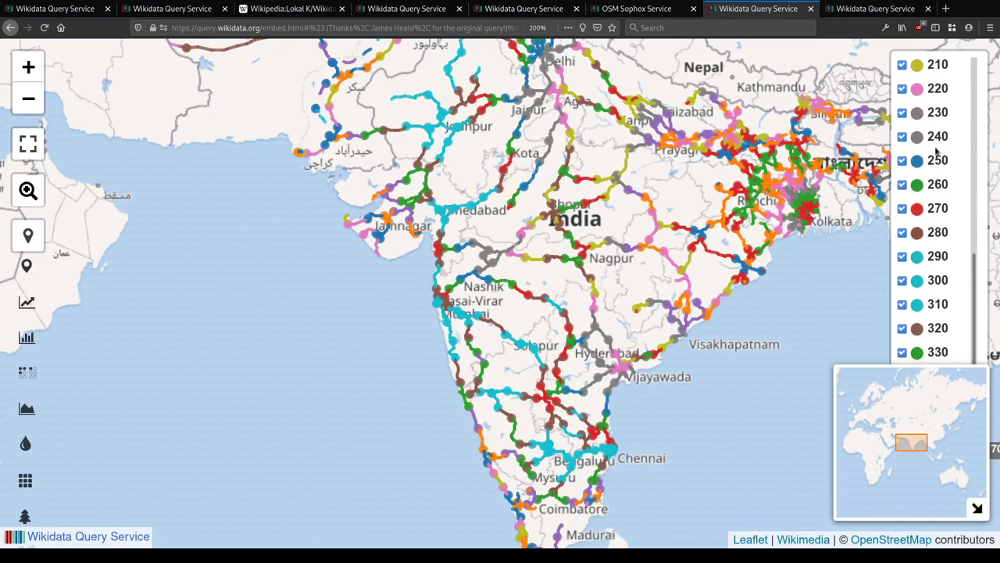
pyautogui.scroll(2, 936, 137)
pyautogui.scroll(3, 935, 137)
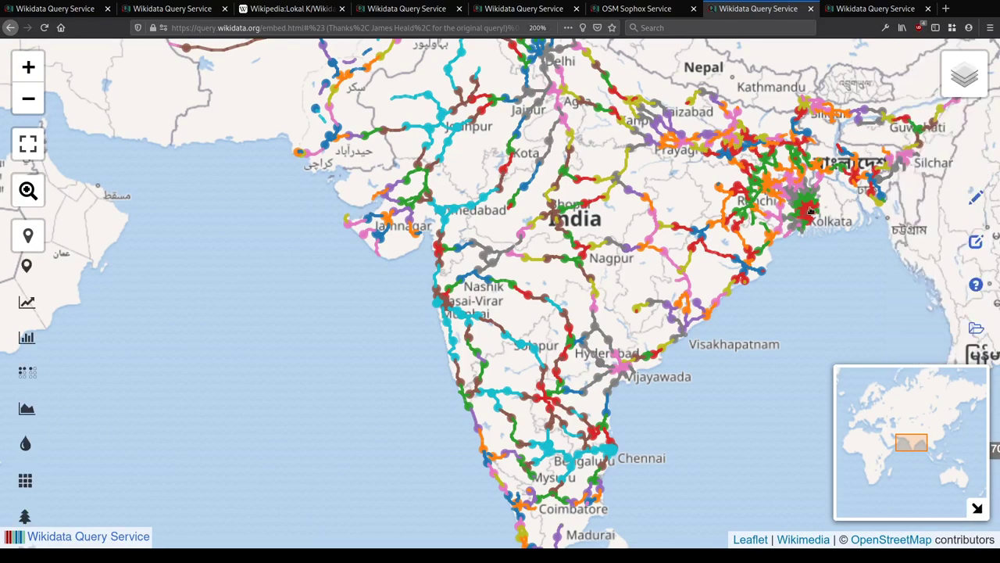
# Step: Inspect the details of the station at the centre of the railway network in Kolkata
pyautogui.scroll(3, 809, 209)
pyautogui.scroll(3, 751, 258)
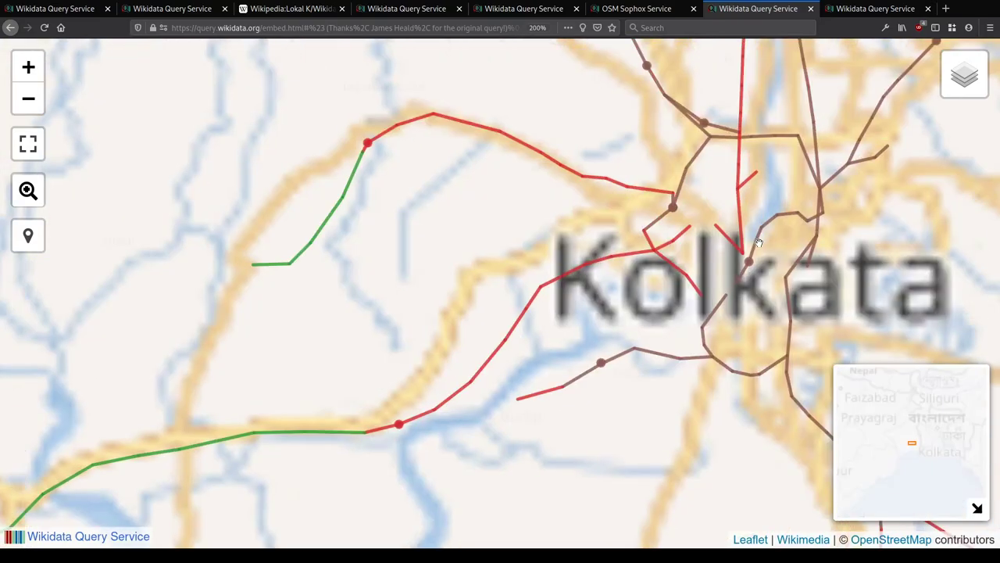
pyautogui.click(748, 262)
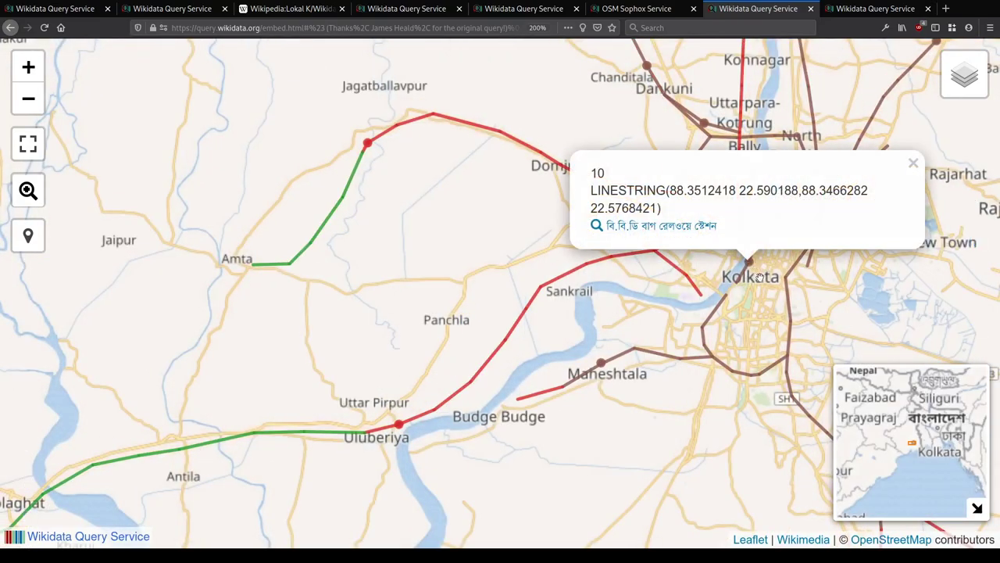
pyautogui.click(750, 262)
pyautogui.scroll(-3, 755, 261)
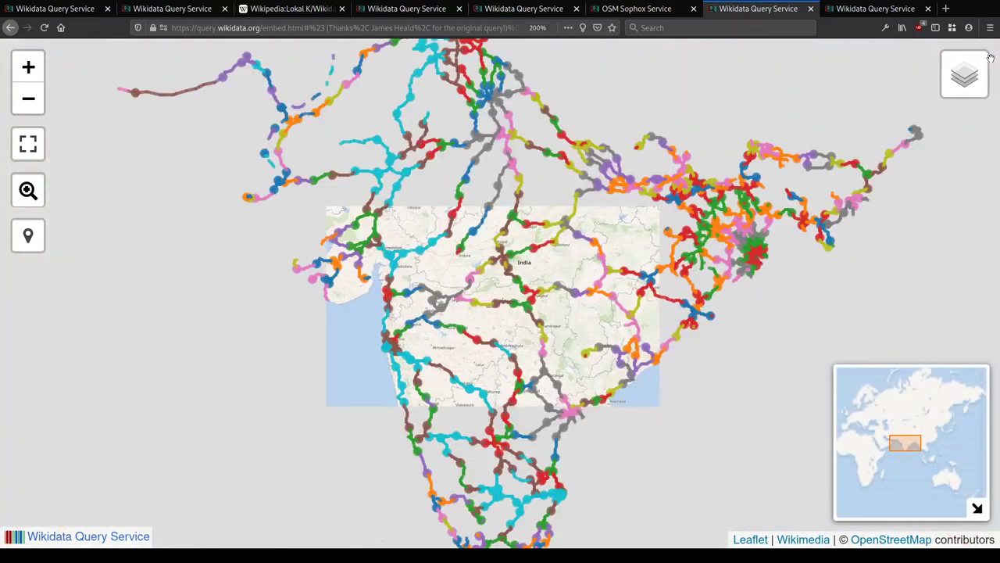
# Step: Toggle the visibility of depth layer 10 and examine how the railway layers spread out from Kolkata
pyautogui.moveTo(927, 91)
pyautogui.click(902, 67)
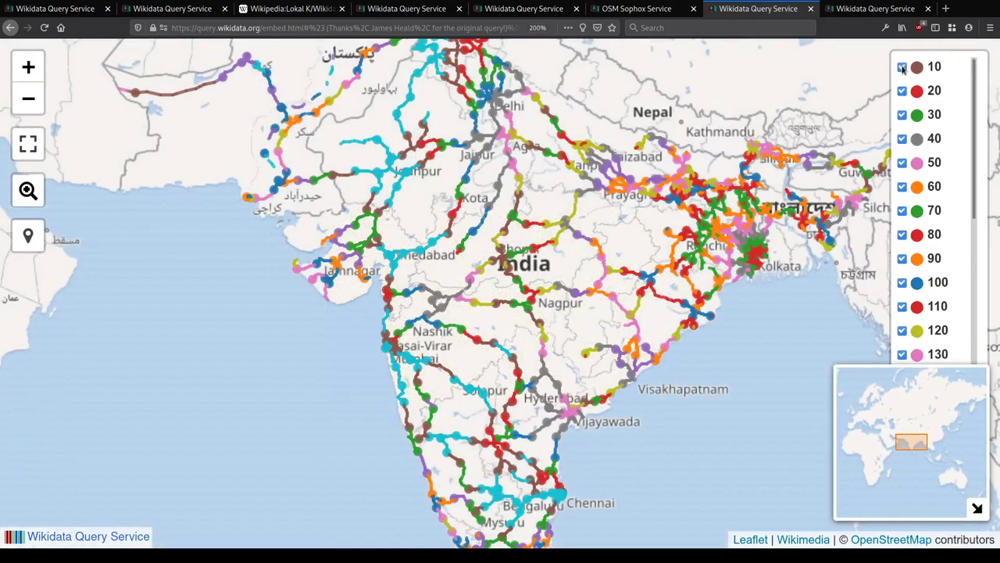
pyautogui.click(902, 68)
pyautogui.click(901, 68)
pyautogui.click(902, 68)
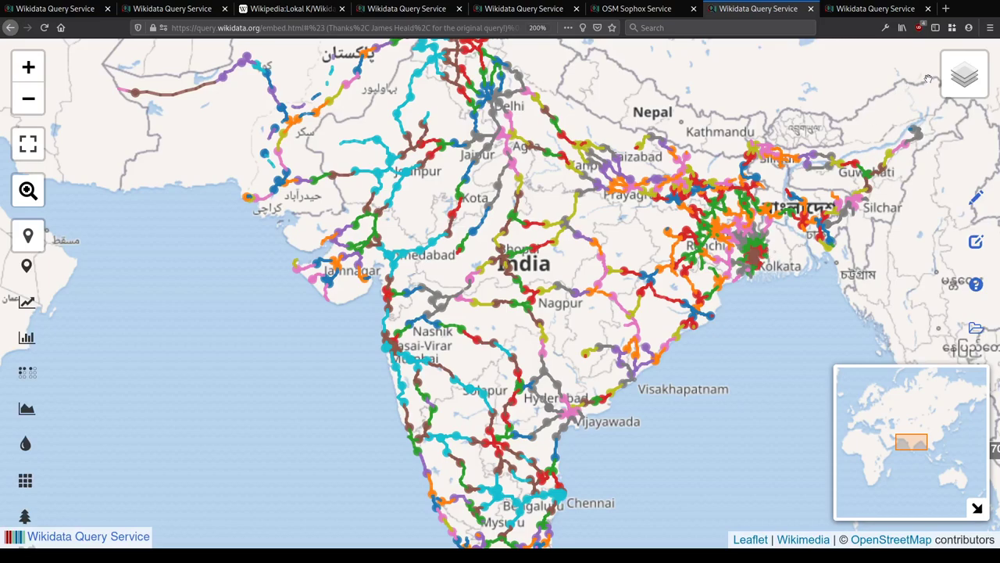
pyautogui.scroll(3, 766, 238)
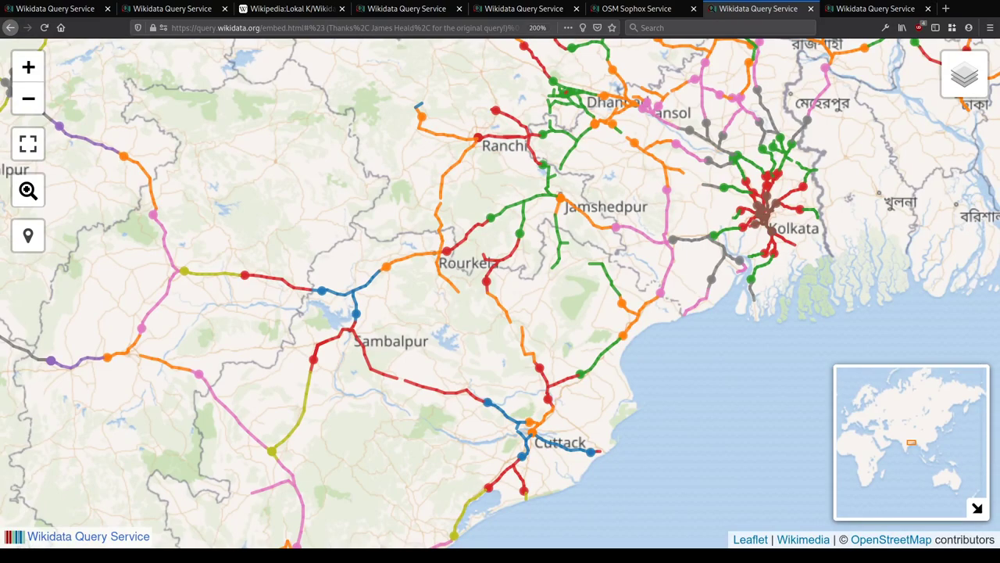
pyautogui.scroll(-3, 692, 222)
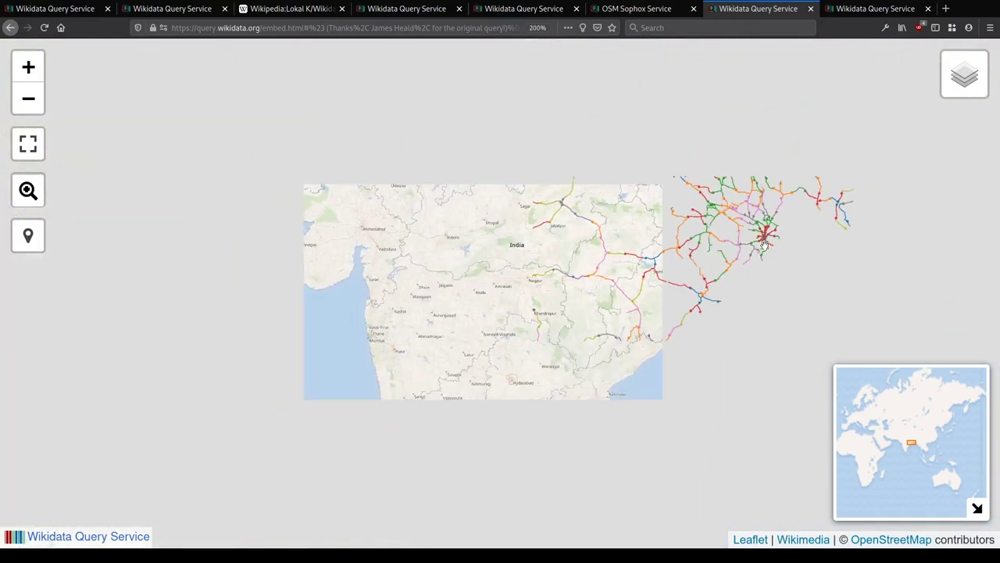
pyautogui.scroll(-2, 560, 252)
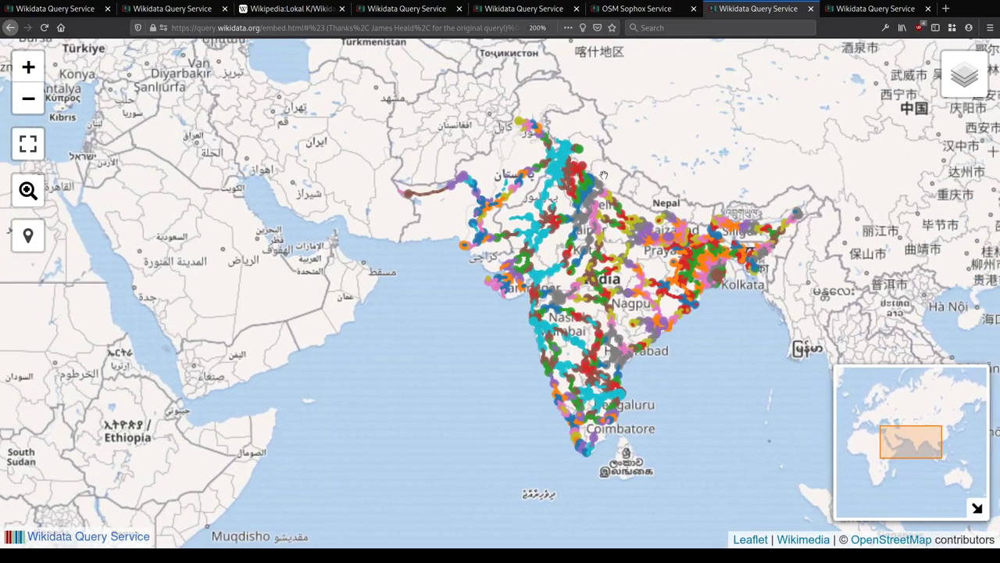
# Step: Close the railway map and highlight the country values wd:Q668 wd:Q843 wd:Q902 in the query
pyautogui.middleClick(763, 16)
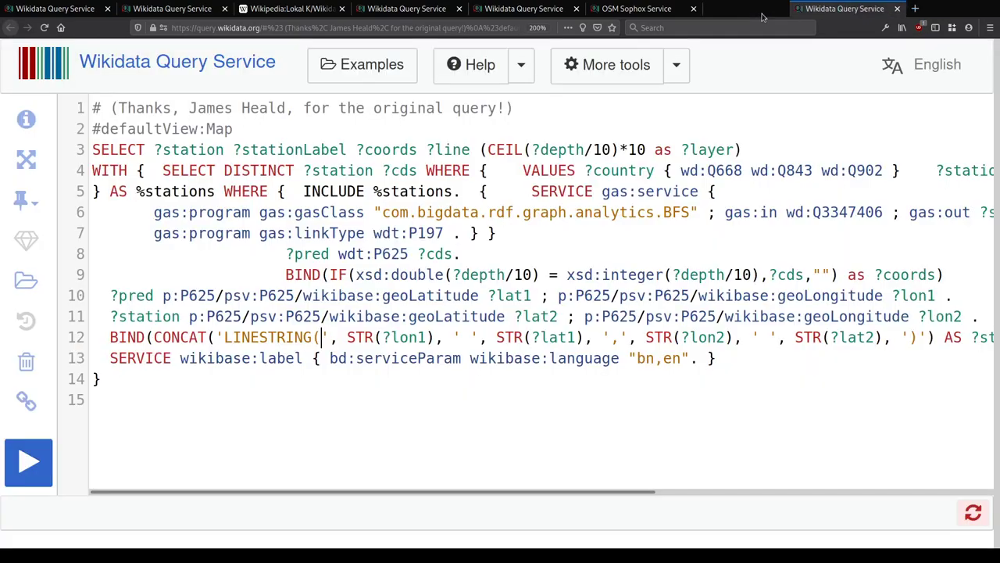
pyautogui.moveTo(680, 170); pyautogui.dragTo(886, 170)
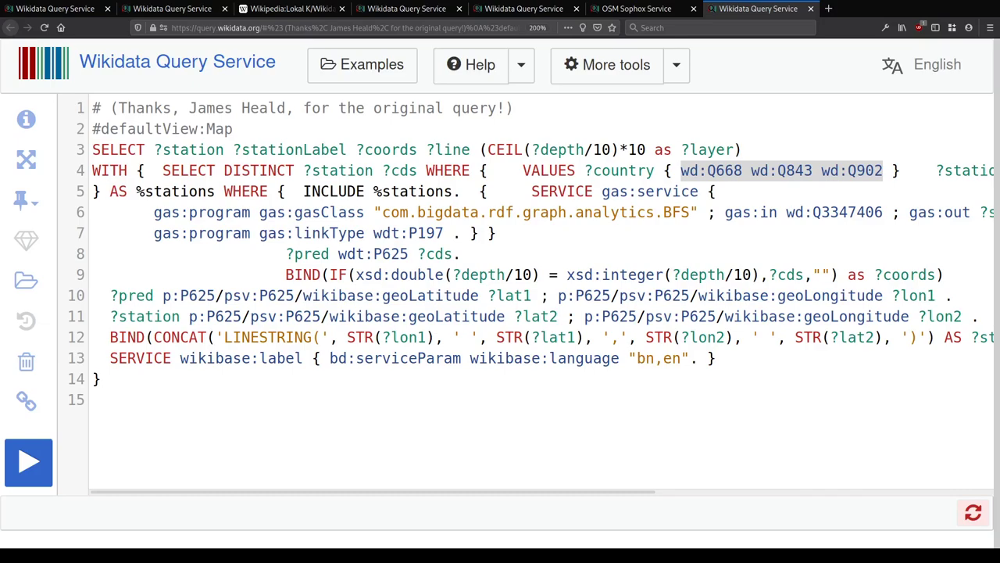
pyautogui.click(302, 289)
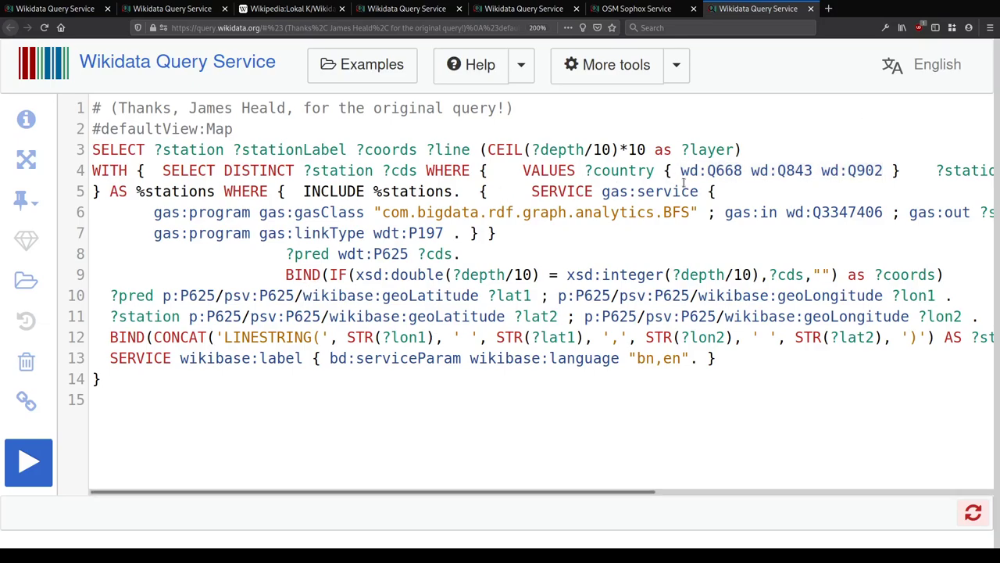
# Step: Replace the three country values in line 4 with the United Kingdom (wd:Q145)
pyautogui.moveTo(680, 170); pyautogui.dragTo(881, 171)
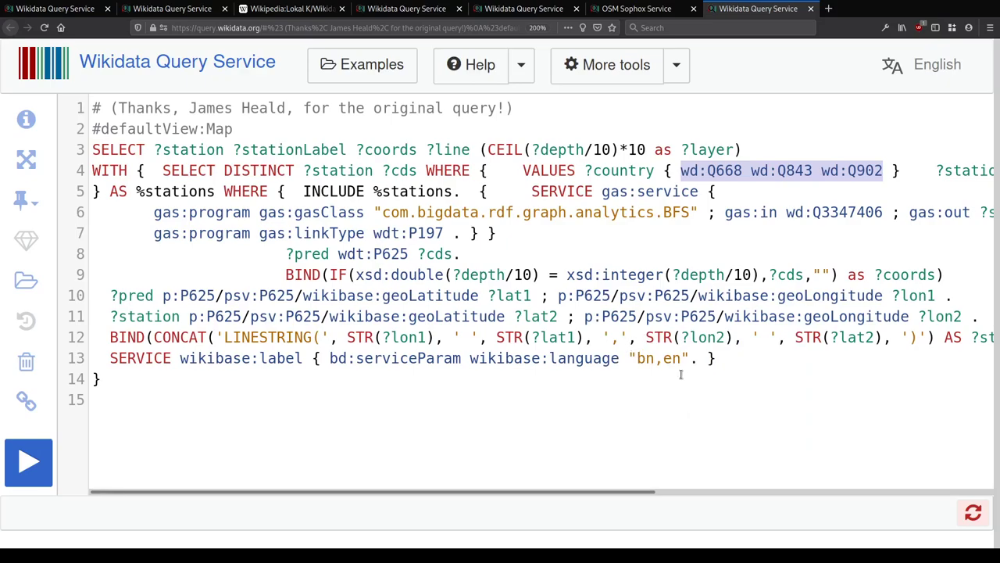
pyautogui.write('unit')
pyautogui.press('BackSpace')
pyautogui.press('BackSpace')
pyautogui.press('BackSpace')
pyautogui.press('BackSpace')
pyautogui.write('wd:united kin')
pyautogui.press('Return')
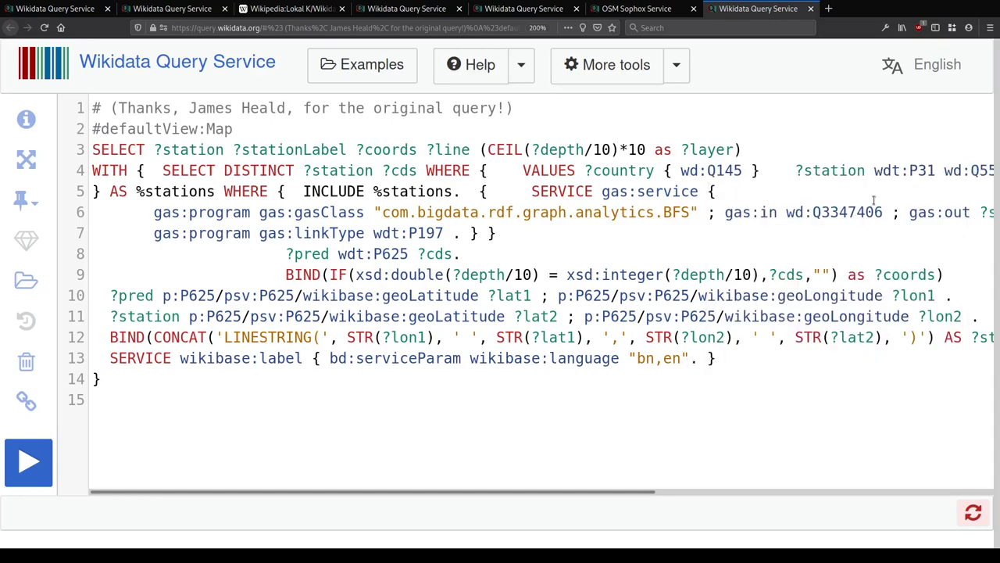
# Step: Set the gas:in start entity in line 6 to Kings Cross (Q2153507) by looking up "king's cross"
pyautogui.doubleClick(841, 209)
pyautogui.write("king's cr")
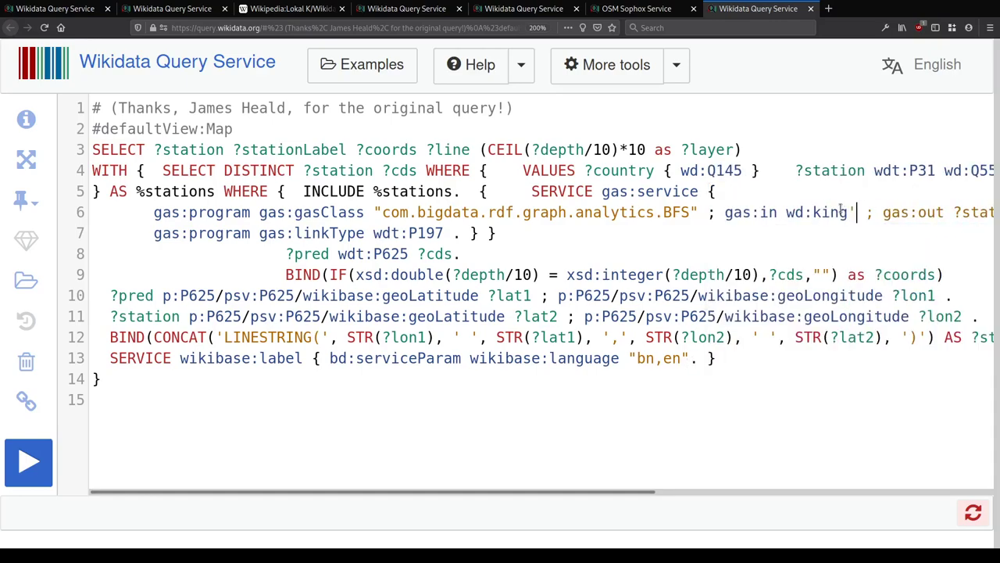
pyautogui.write('oss')
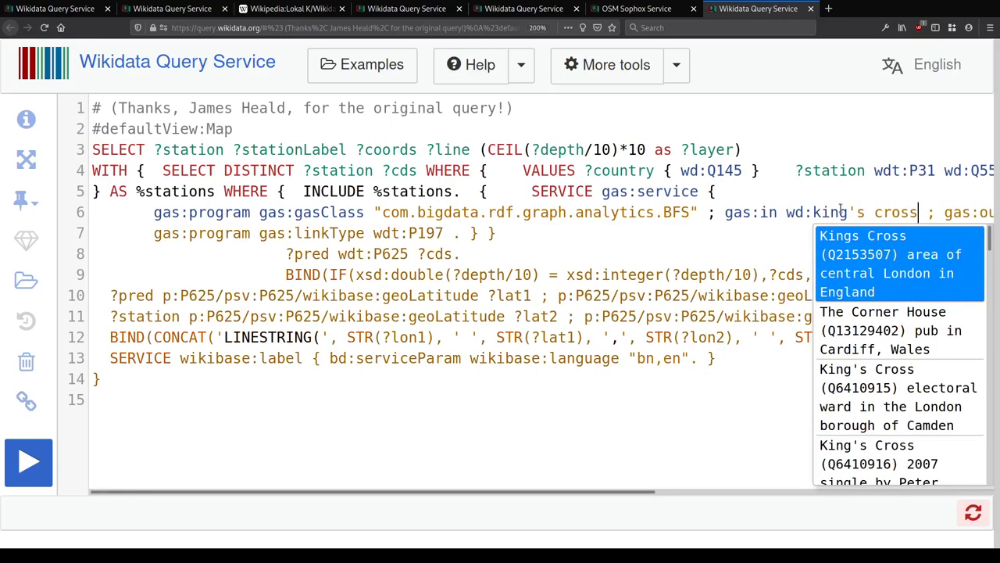
pyautogui.press('Return')
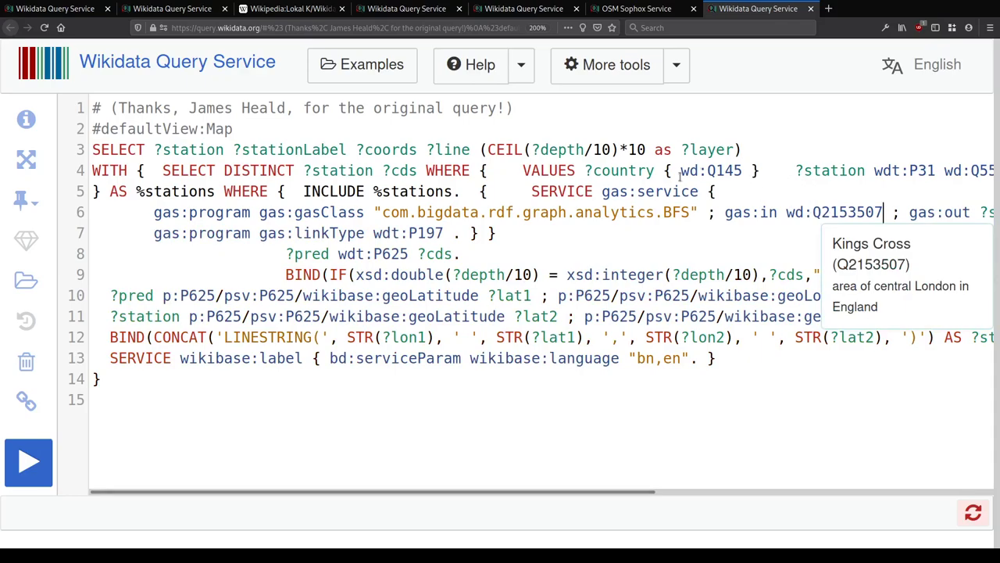
# Step: Set the country value in line 4 to France (Q142)
pyautogui.doubleClick(723, 170)
pyautogui.write('f')
pyautogui.press('BackSpace')
pyautogui.write('Q142')
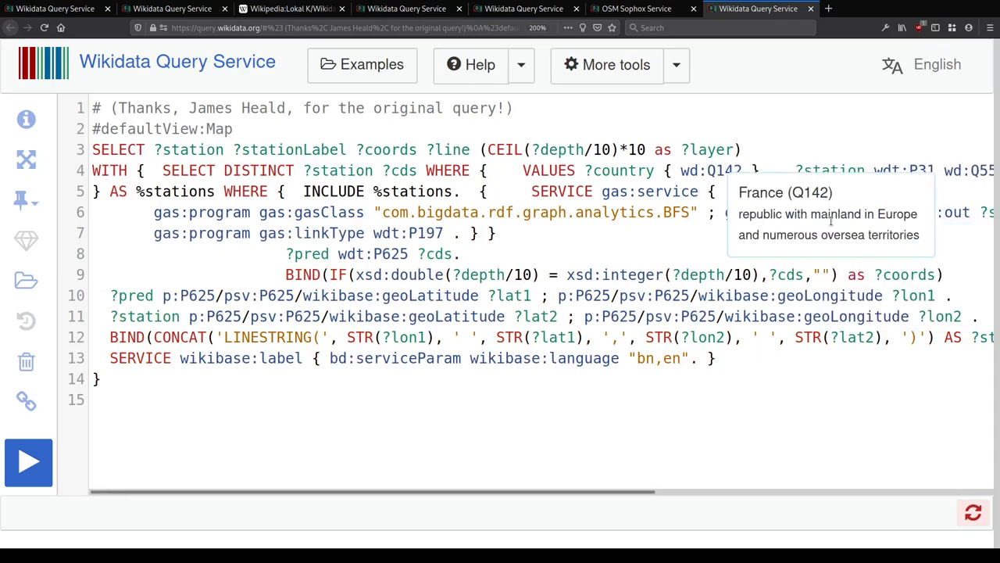
# Step: Try "paris main rail" as the lookup text for the gas:in start entity and clear it
pyautogui.doubleClick(849, 212)
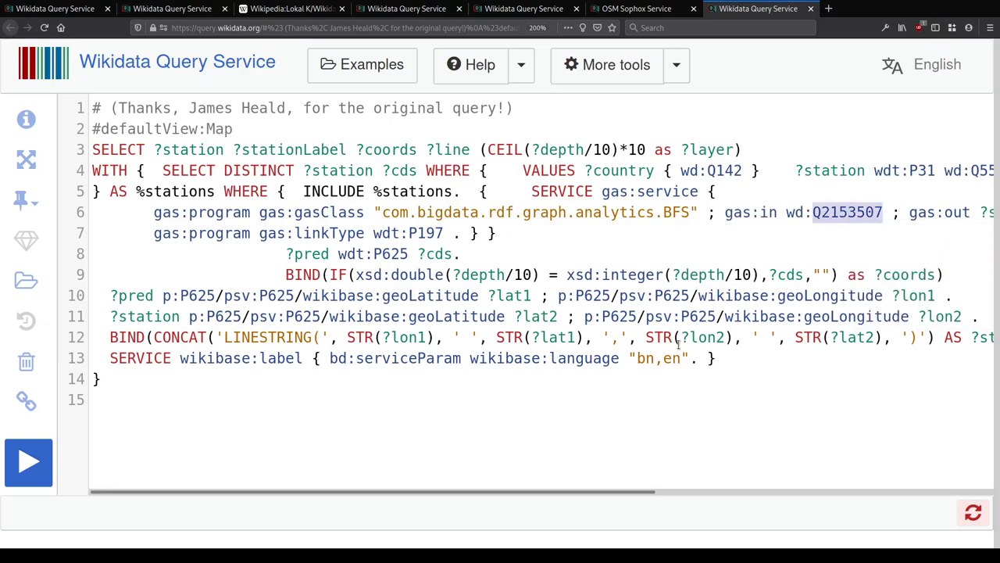
pyautogui.write('paris main rail')
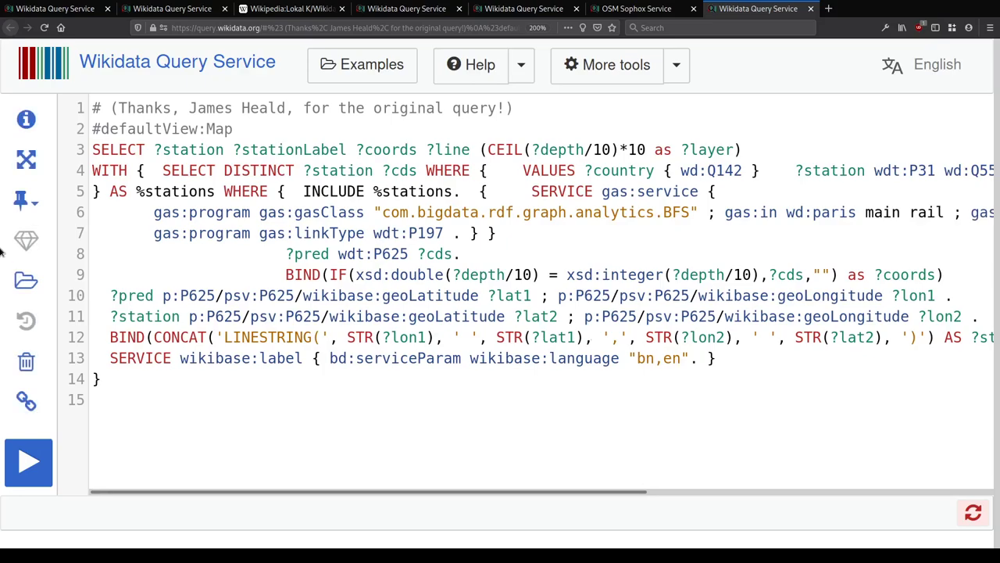
pyautogui.press('BackSpace')
pyautogui.press('BackSpace')
pyautogui.press('BackSpace')
pyautogui.press('BackSpace')
pyautogui.press('BackSpace')
pyautogui.press('BackSpace')
pyautogui.press('BackSpace')
pyautogui.press('BackSpace')
pyautogui.press('BackSpace')
pyautogui.press('BackSpace')
pyautogui.press('BackSpace')
pyautogui.press('BackSpace')
pyautogui.press('BackSpace')
pyautogui.press('BackSpace')
pyautogui.press('BackSpace')
# Step: Set the gas:in start entity to the Gare du Nord railway station (Q745942) by looking up "gare du"
pyautogui.write('gare du')
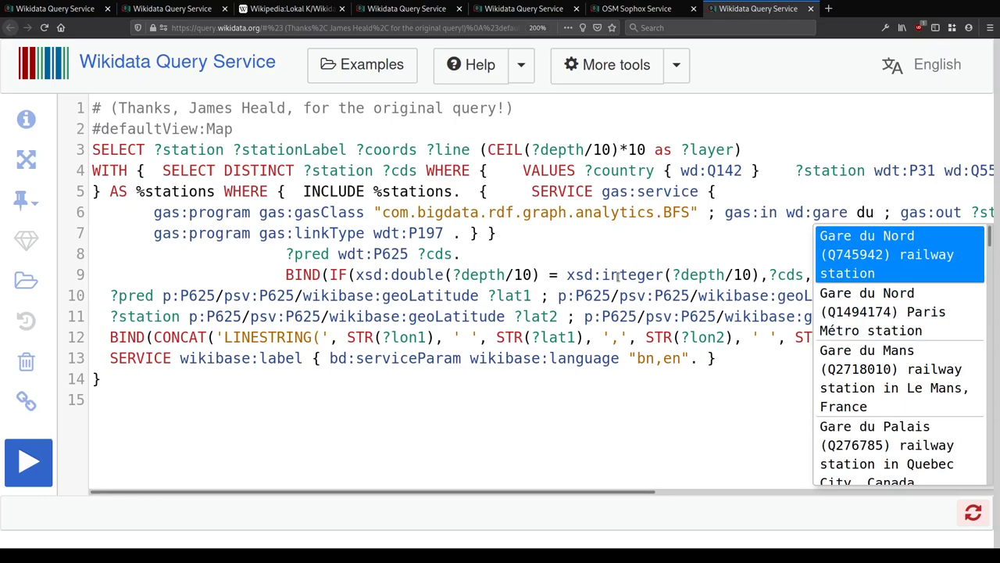
pyautogui.press('Return')
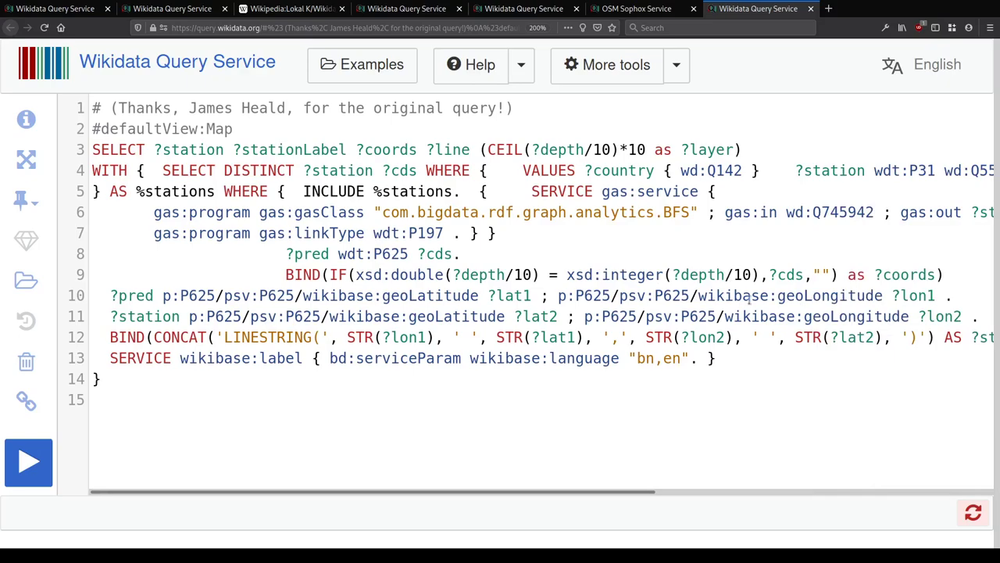
pyautogui.click(839, 212)
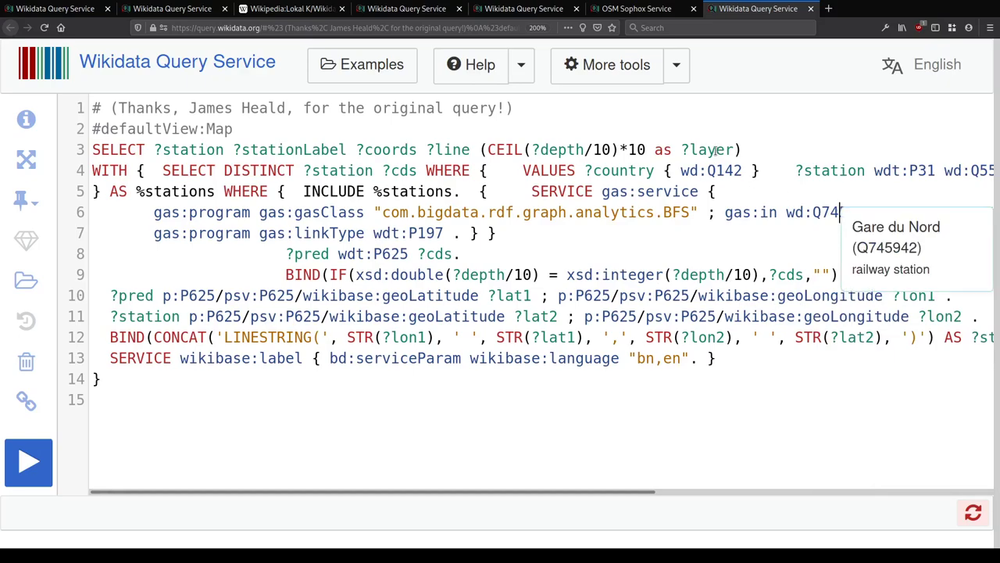
pyautogui.click(849, 212)
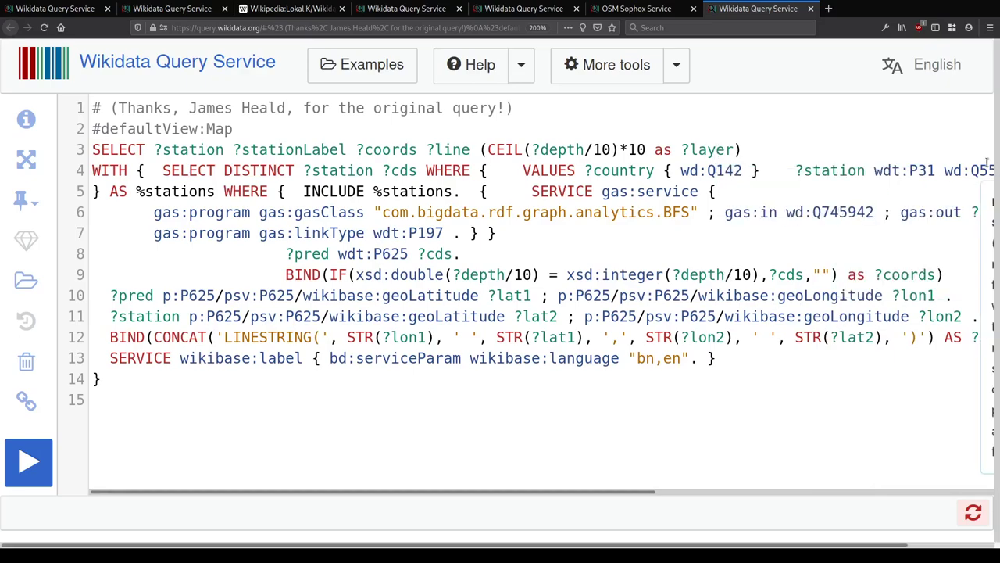
pyautogui.hotkey('ctrl', 'a')
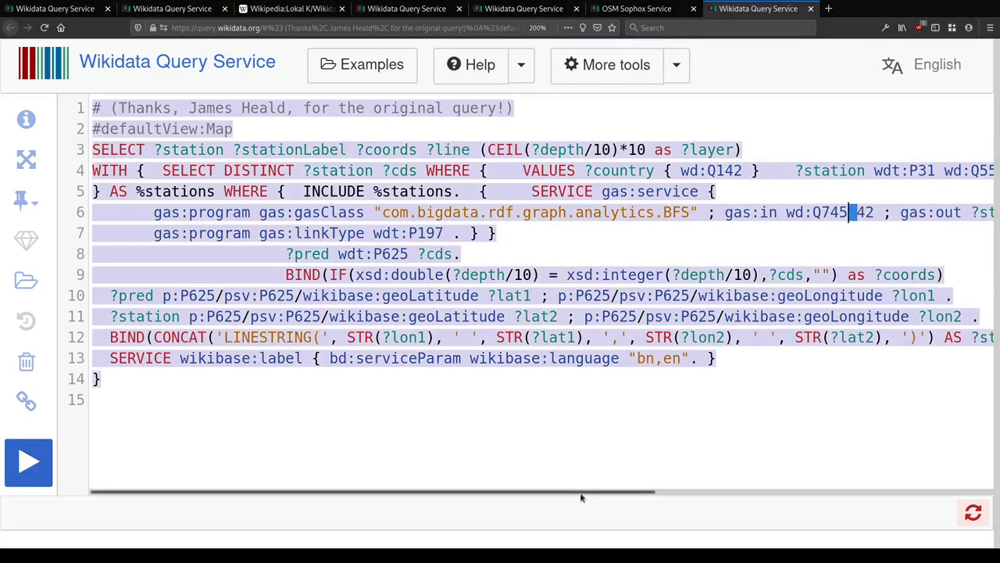
pyautogui.click(450, 363)
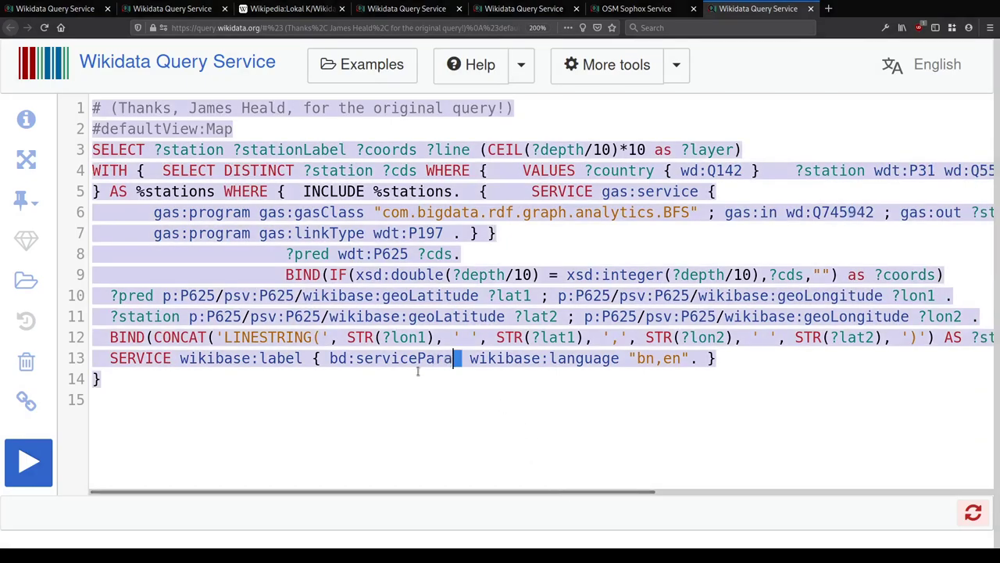
pyautogui.click(432, 383)
pyautogui.click(369, 320)
pyautogui.click(209, 254)
pyautogui.click(207, 218)
pyautogui.click(351, 233)
pyautogui.moveTo(163, 160); pyautogui.dragTo(109, 102)
pyautogui.click(281, 452)
pyautogui.click(289, 275)
pyautogui.click(146, 233)
# Step: Check the station type in line 4 and run the modified query for France
pyautogui.moveTo(573, 494); pyautogui.dragTo(669, 495)
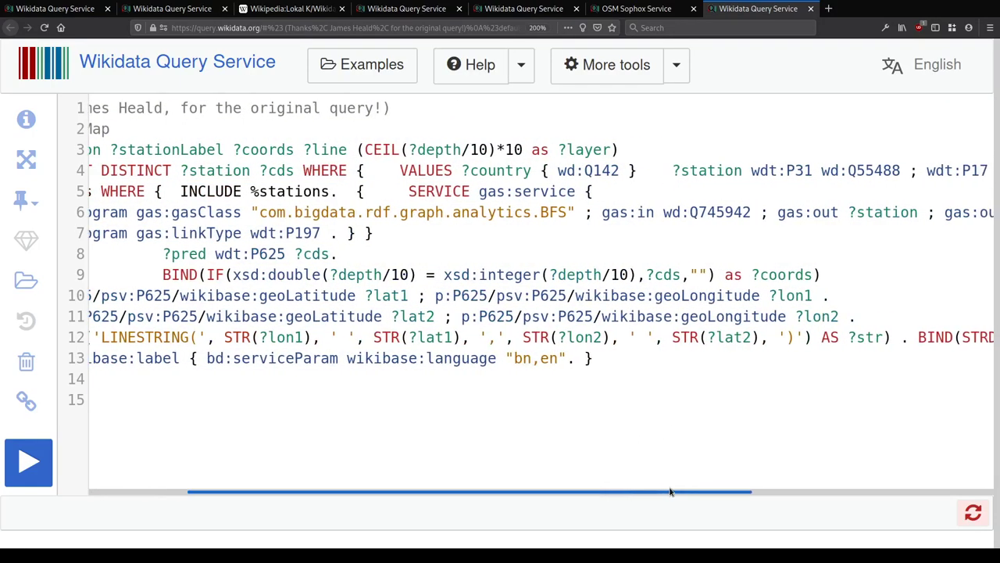
pyautogui.moveTo(868, 179)
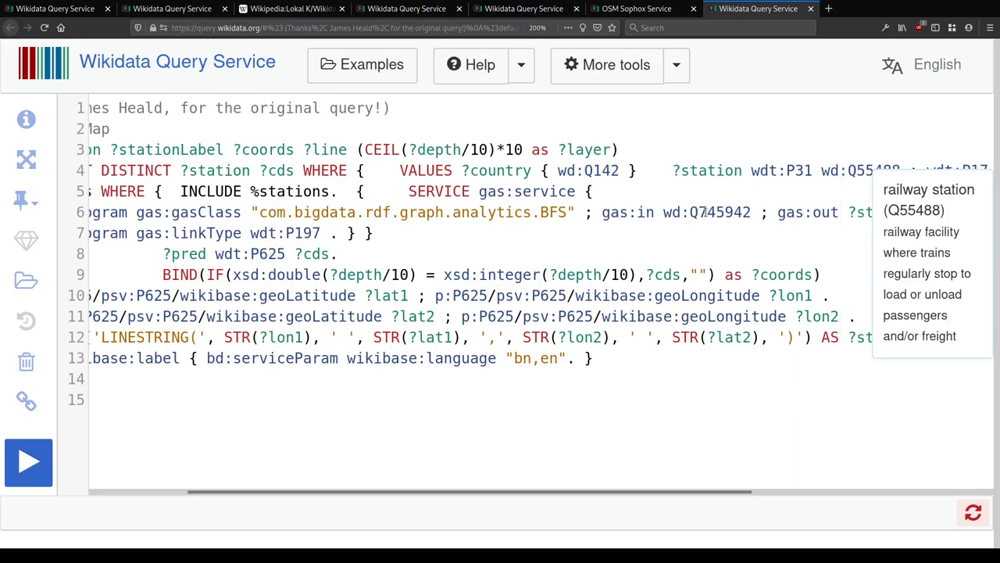
pyautogui.click(710, 433)
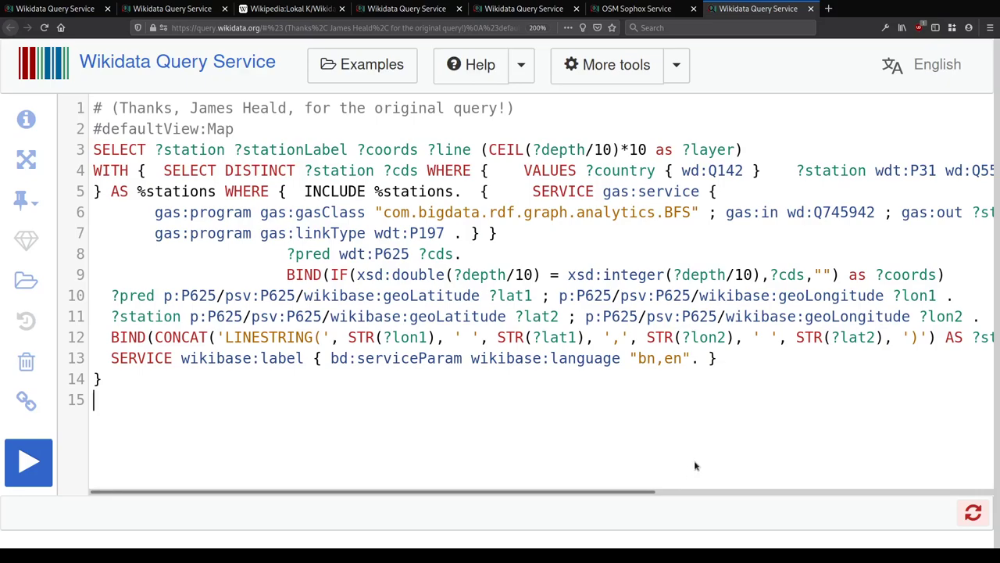
pyautogui.hotkey('ctrl', 'Return')
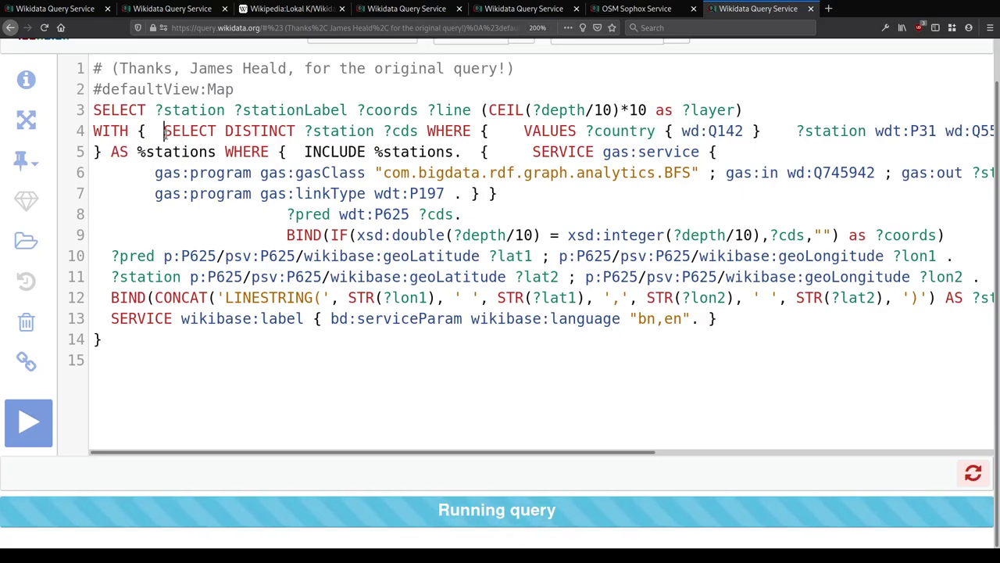
# Step: Split the WITH subquery so that SELECT DISTINCT, VALUES ?country and the ?station pattern each start on their own indented line
pyautogui.press('Return')
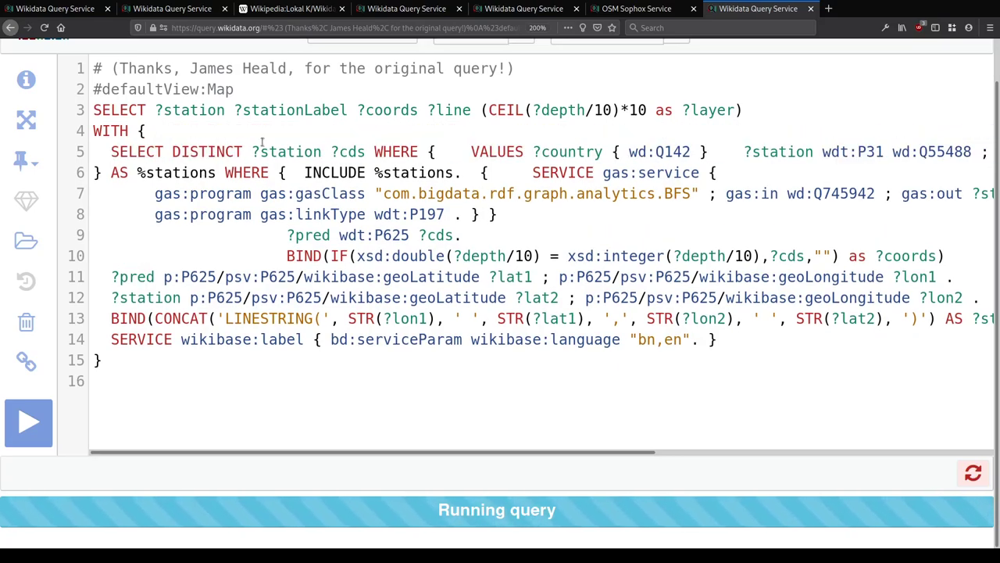
pyautogui.hotkey('shift', 'Right')
pyautogui.hotkey('shift', 'Right')
pyautogui.hotkey('shift', 'Right')
pyautogui.hotkey('shift', 'Right')
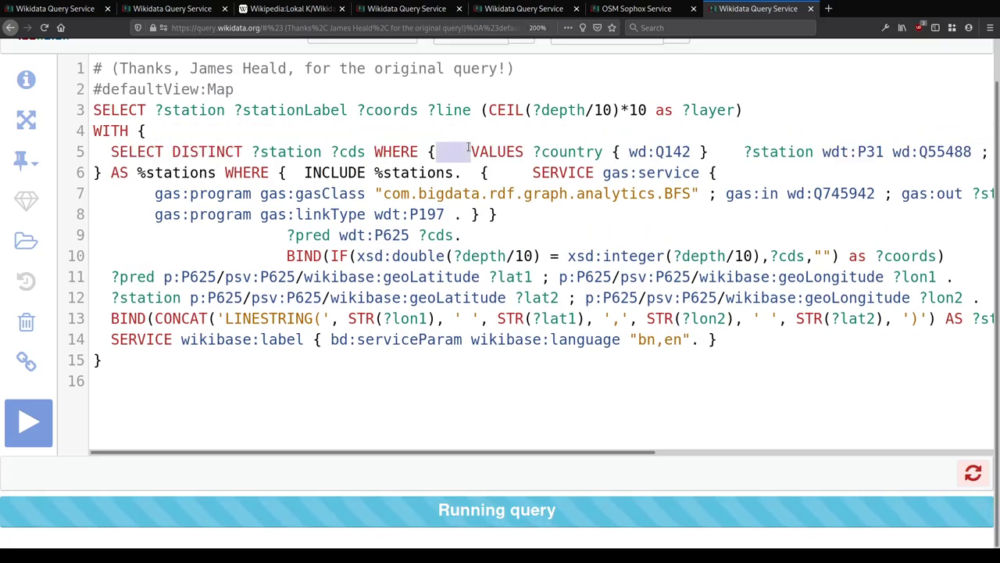
pyautogui.press('Return')
pyautogui.click(401, 172)
pyautogui.press('Return')
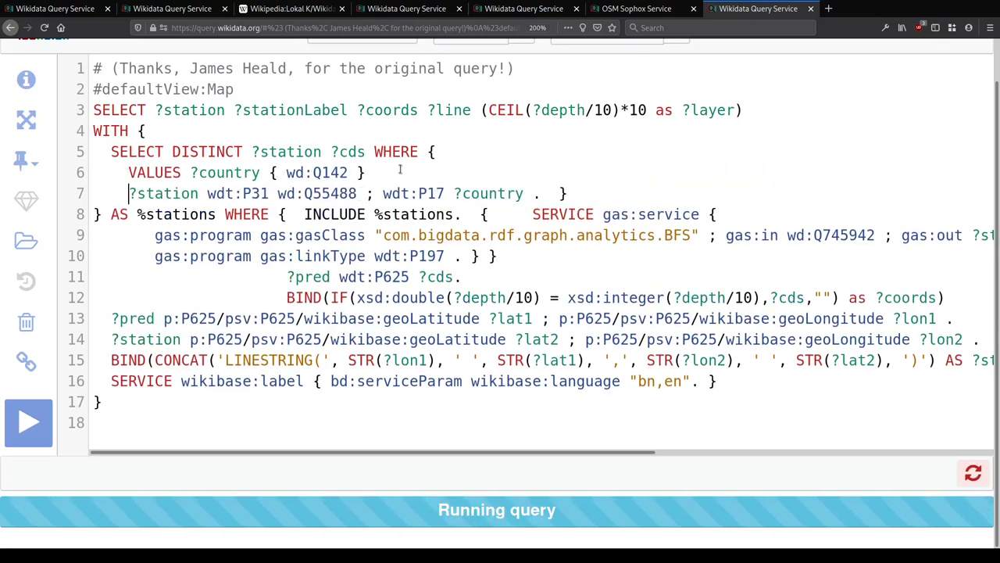
# Step: Remove the stray spaces in the ?station pattern and put wdt:P17 ?country and the subquery's closing brace on separate lines
pyautogui.moveTo(395, 171); pyautogui.dragTo(364, 172)
pyautogui.press('BackSpace')
pyautogui.press('Delete')
pyautogui.press('Right')
pyautogui.press('Return')
pyautogui.click(354, 212)
pyautogui.press('BackSpace')
pyautogui.press('Right')
pyautogui.press('Return')
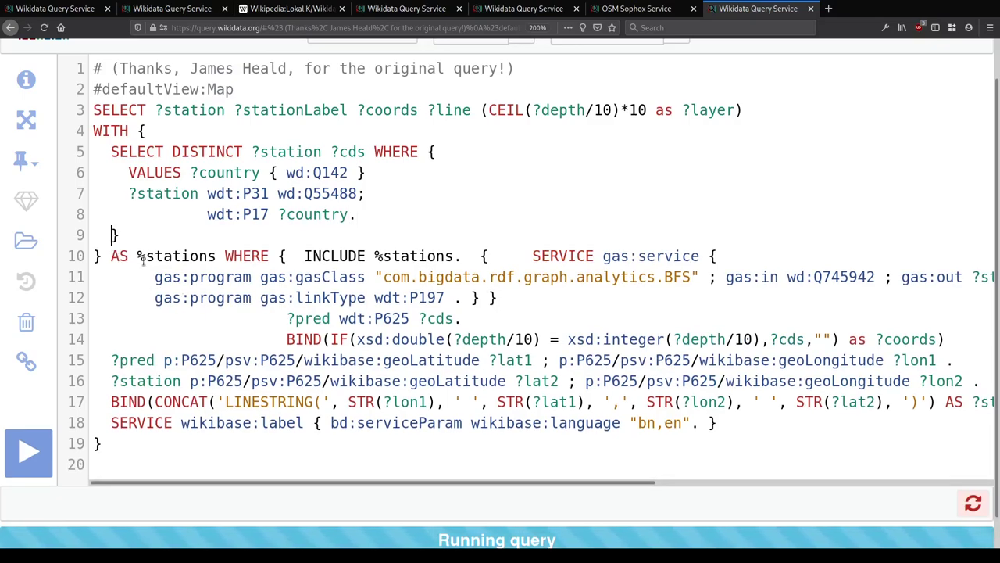
# Step: Place the outer WHERE clause after AS %stations on a new line and INCLUDE %stations on an indented line below it
pyautogui.click(225, 255)
pyautogui.press('BackSpace')
pyautogui.press('Return')
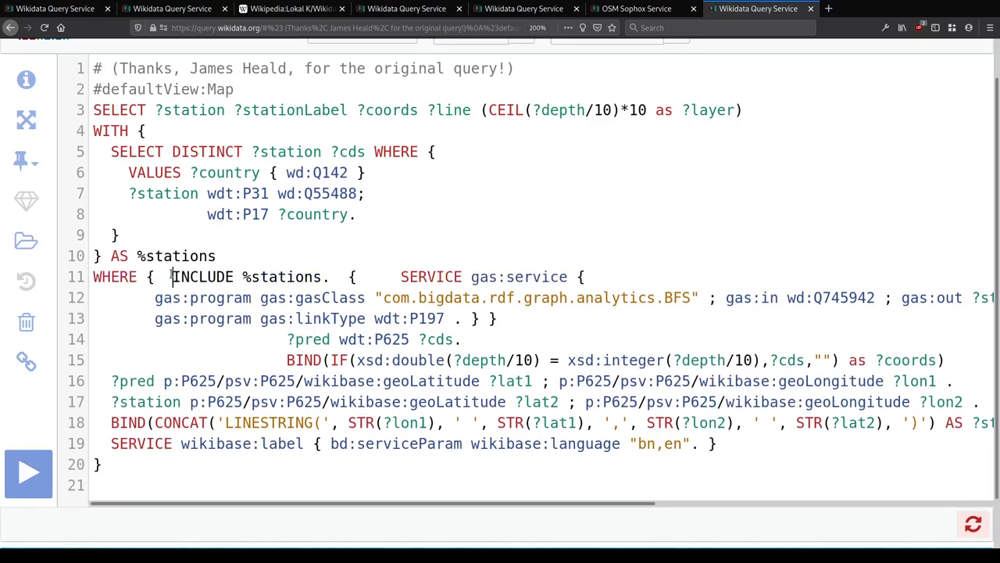
pyautogui.press('Return')
pyautogui.click(170, 277)
pyautogui.press('BackSpace')
# Step: End INCLUDE %stations with a period and put the following opening brace and SERVICE gas:service on separate lines
pyautogui.click(283, 298)
pyautogui.press('BackSpace')
pyautogui.press('BackSpace')
pyautogui.press('BackSpace')
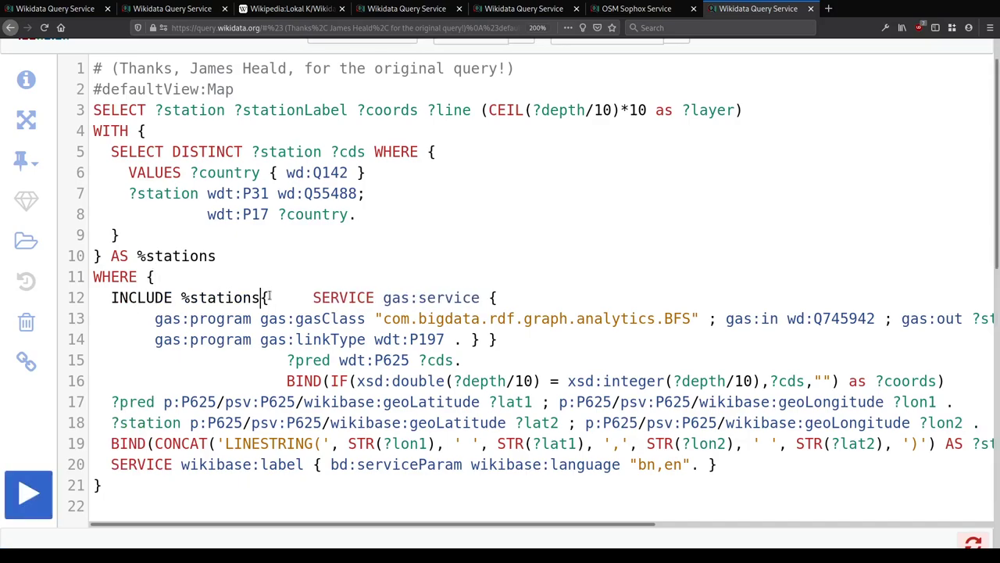
pyautogui.write('.')
pyautogui.press('BackSpace')
pyautogui.write('.')
pyautogui.press('Return')
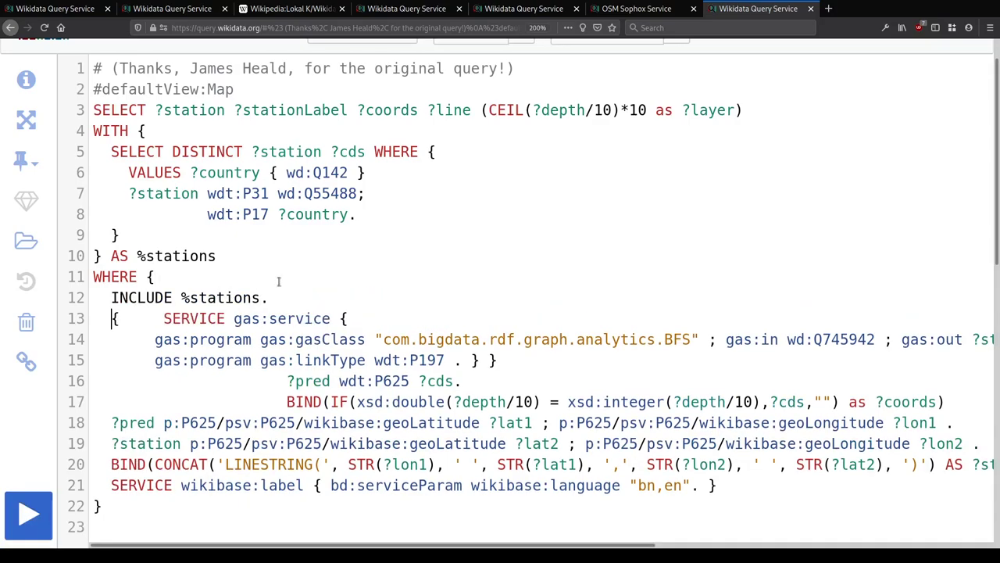
pyautogui.moveTo(119, 318); pyautogui.dragTo(160, 318)
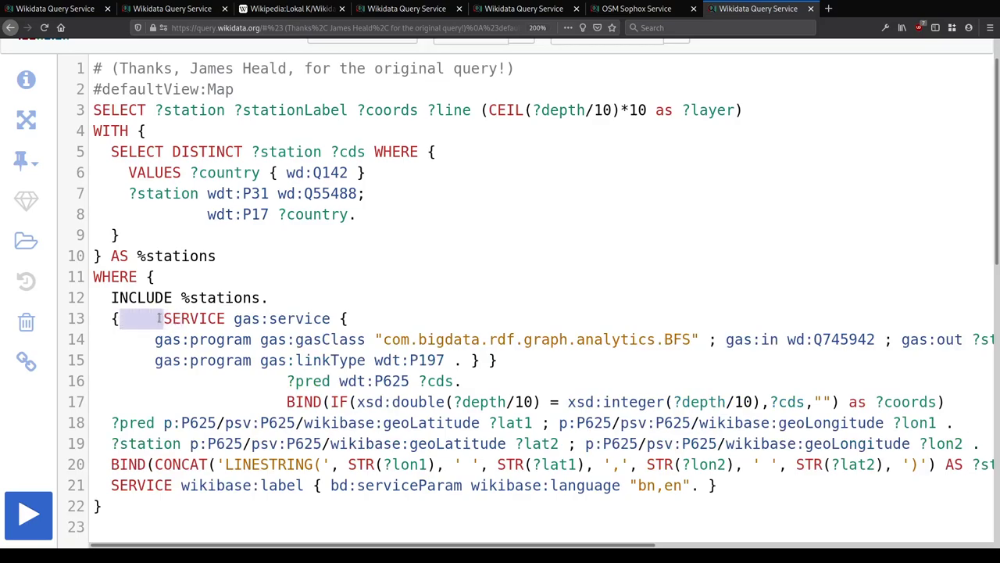
pyautogui.press('Return')
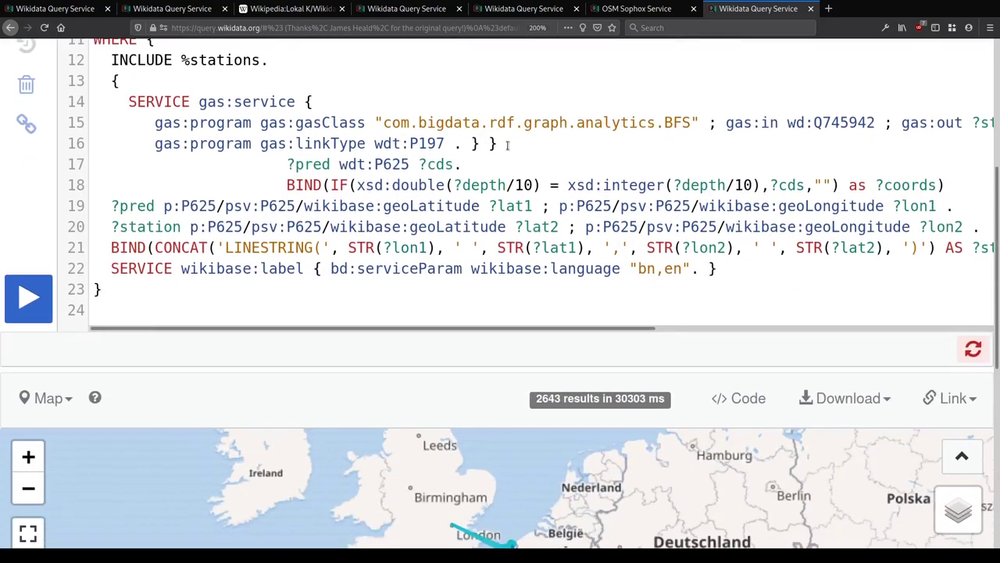
# Step: Inspect the details of the long straight connections running southeast from Paris on the result map
pyautogui.scroll(-5, 508, 145)
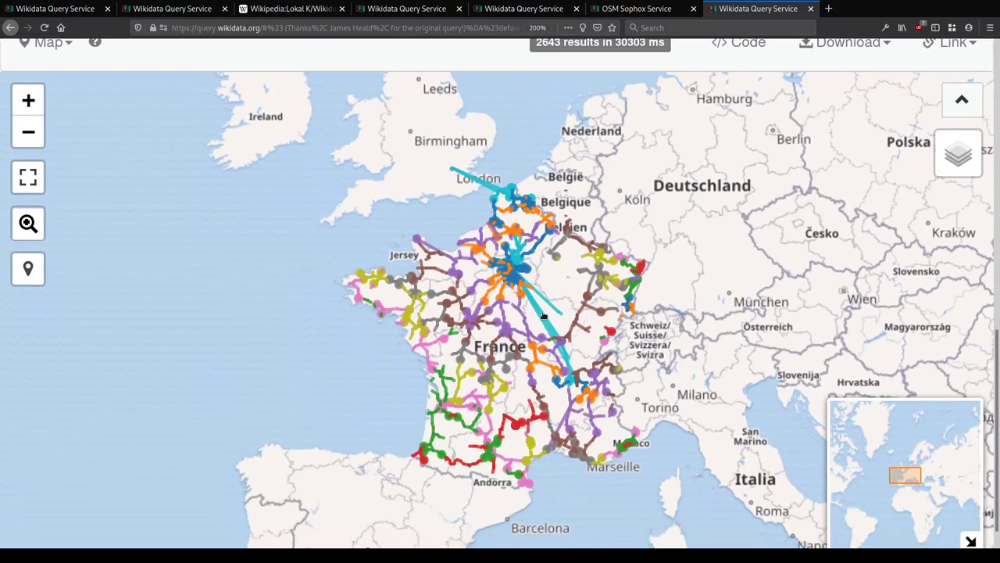
pyautogui.click(547, 304)
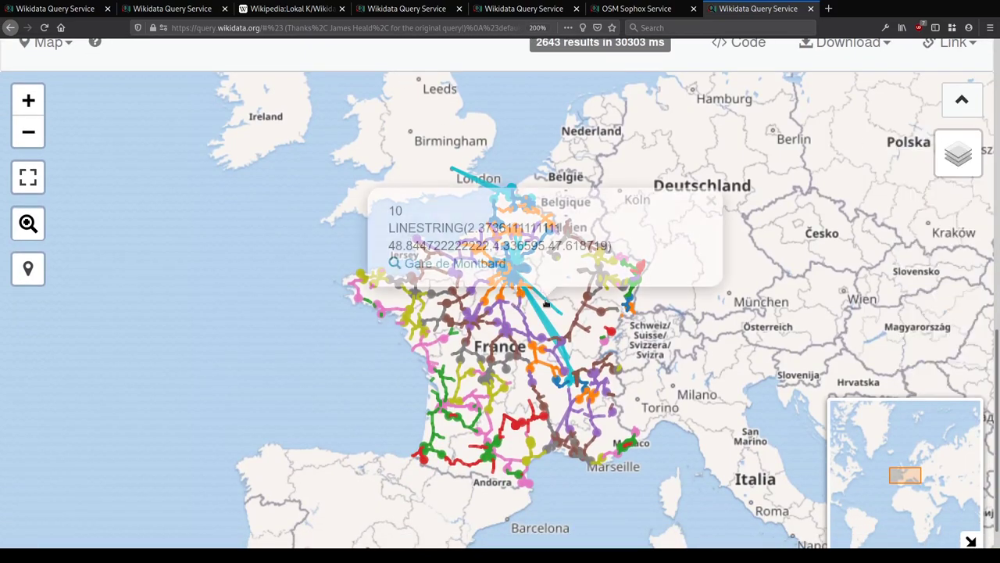
pyautogui.click(543, 313)
pyautogui.click(542, 319)
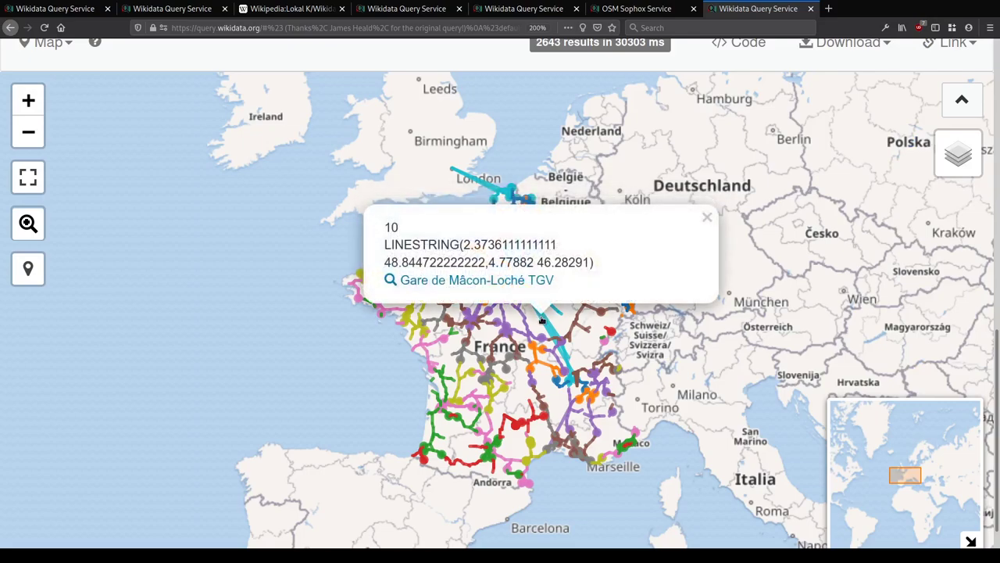
pyautogui.click(543, 323)
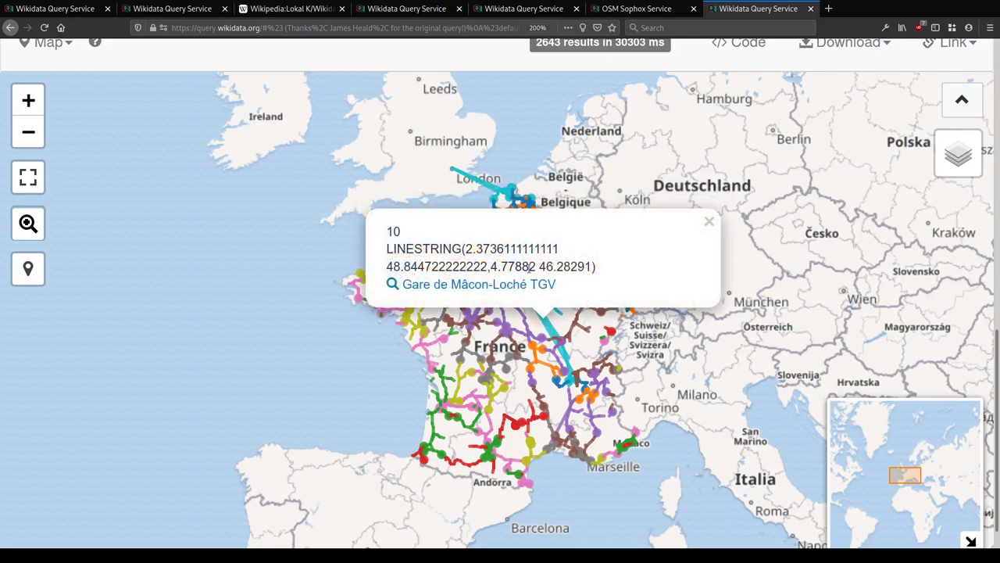
pyautogui.click(517, 320)
# Step: Examine the gap in the railway line east of Tours and identify the segment ending near Montrichard
pyautogui.scroll(3, 493, 356)
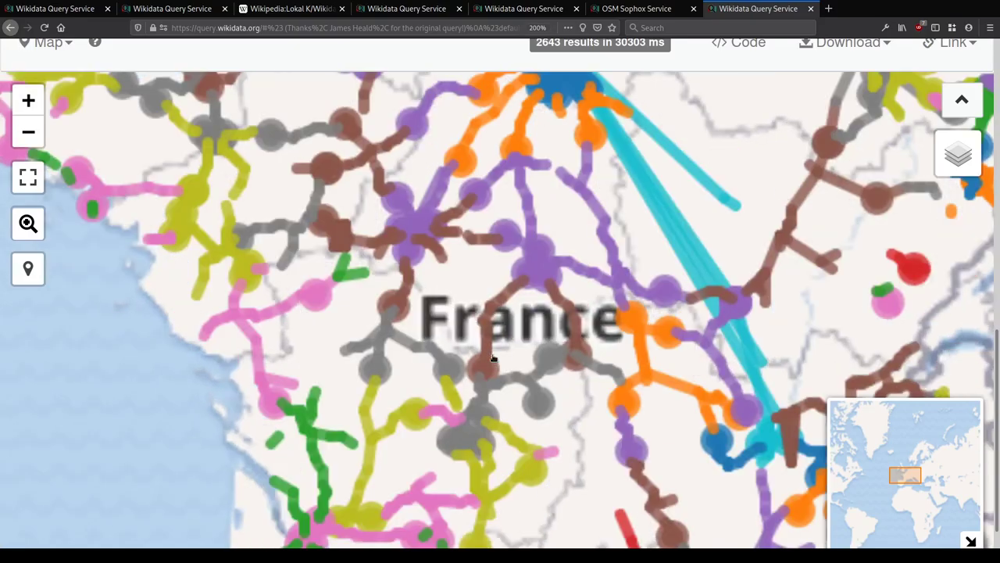
pyautogui.moveTo(506, 203); pyautogui.dragTo(569, 296)
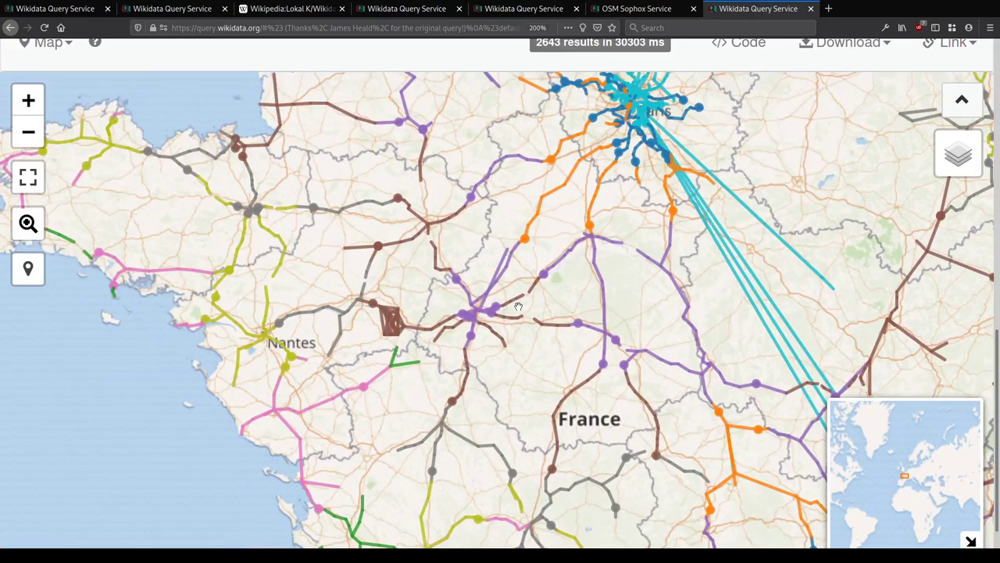
pyautogui.scroll(3, 522, 312)
pyautogui.scroll(2, 535, 347)
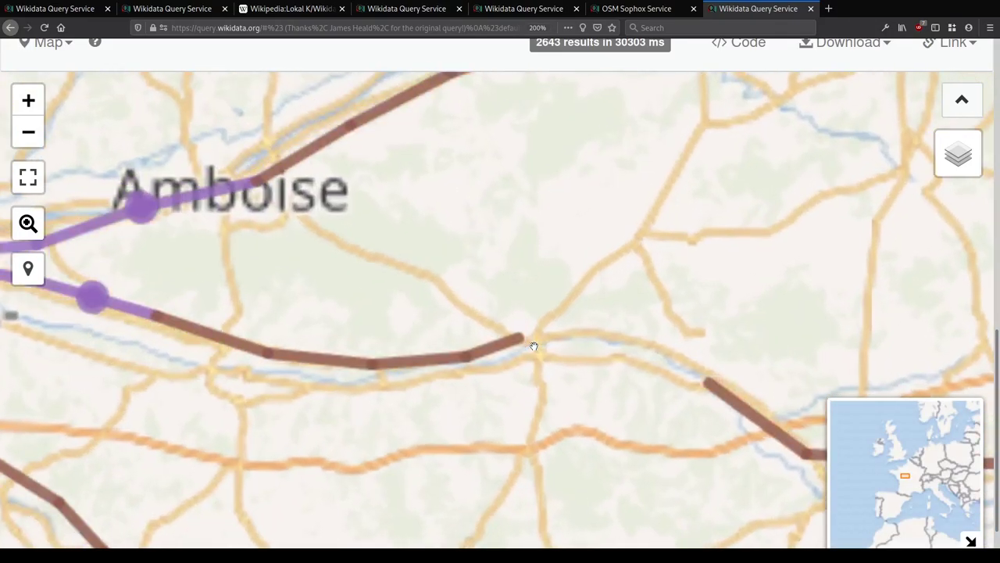
pyautogui.click(515, 334)
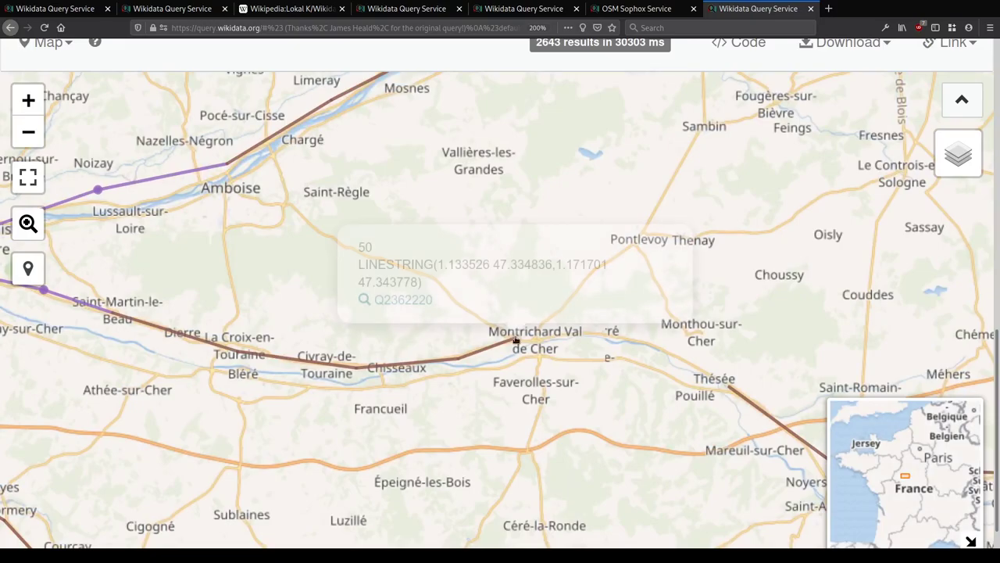
pyautogui.scroll(-2, 547, 346)
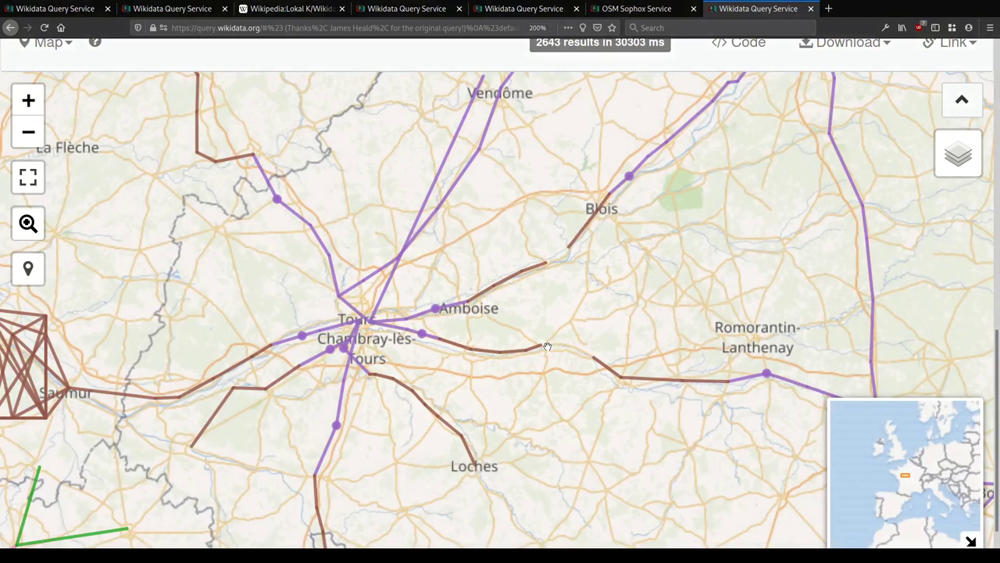
pyautogui.scroll(-2, 547, 346)
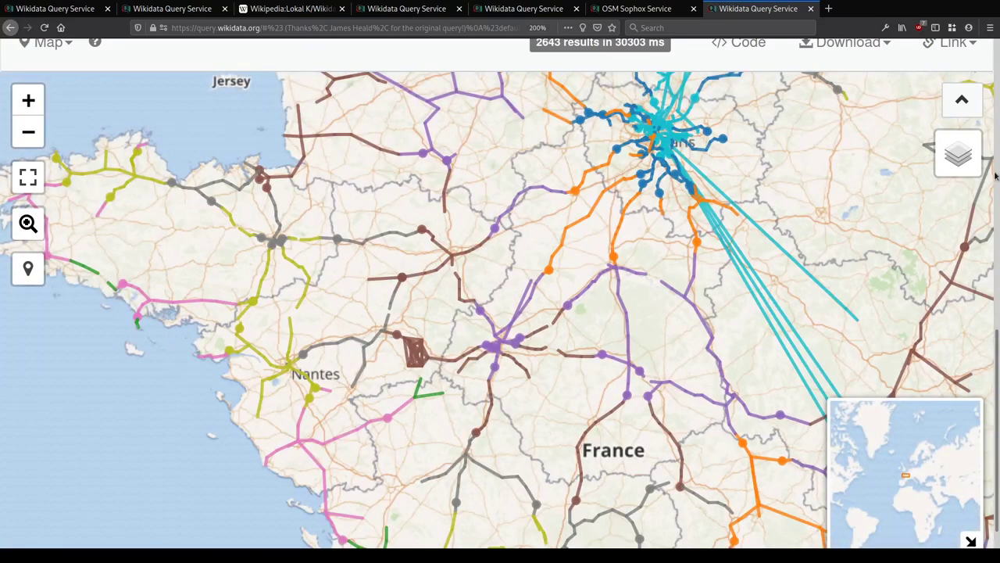
# Step: Align the ?pred wdt:P625 ?cds and BIND(IF(...)) lines with the other statements in the WHERE block
pyautogui.scroll(8, 996, 177)
pyautogui.scroll(-4, 380, 334)
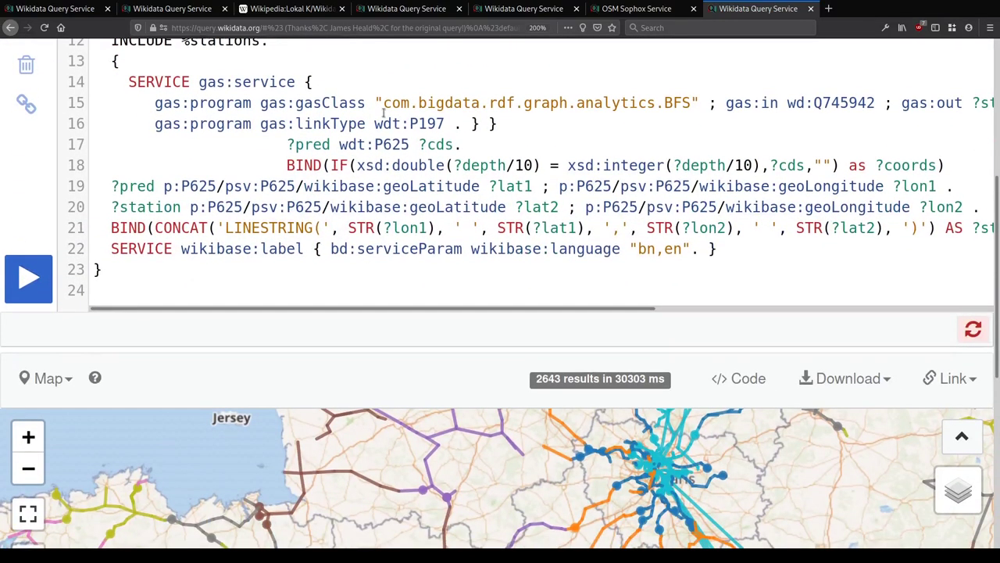
pyautogui.click(462, 144)
pyautogui.hotkey('shift', 'Tab')
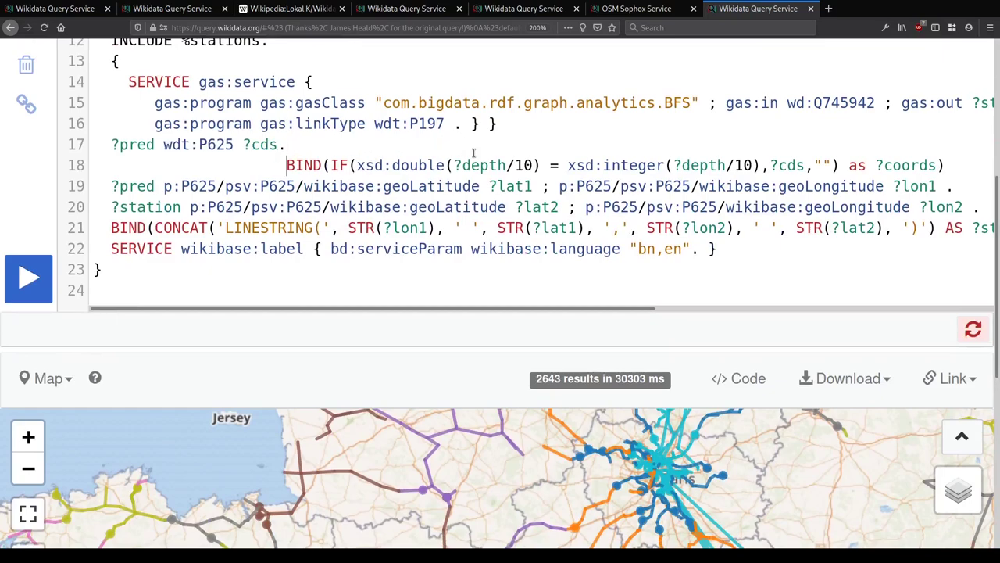
pyautogui.hotkey('shift', 'Tab')
pyautogui.press('Down')
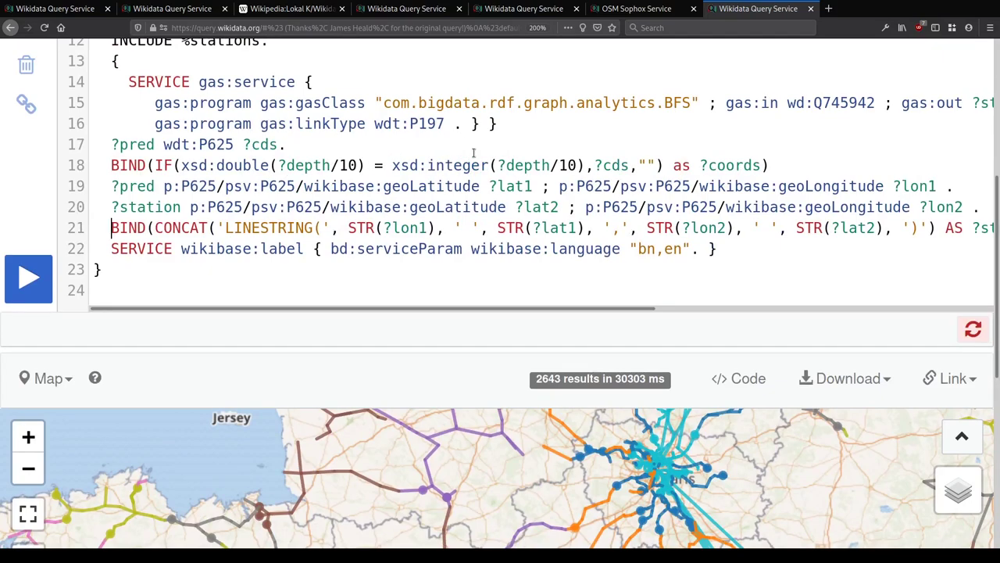
# Step: Break the gas:program statement after the gasClass value and after gas:in wd:Q745942, with each ending in a tight semicolon
pyautogui.scroll(5, 473, 152)
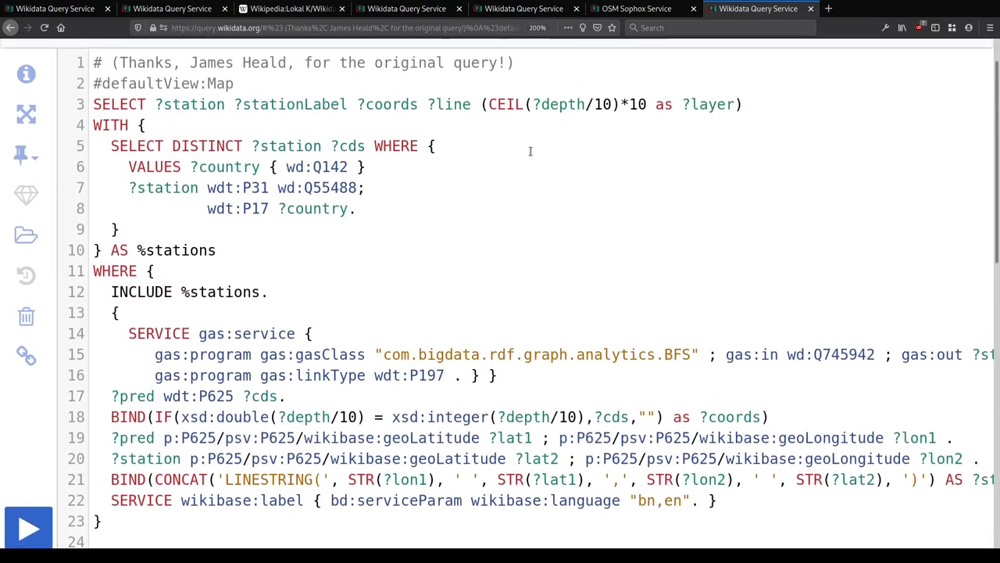
pyautogui.scroll(-4, 343, 222)
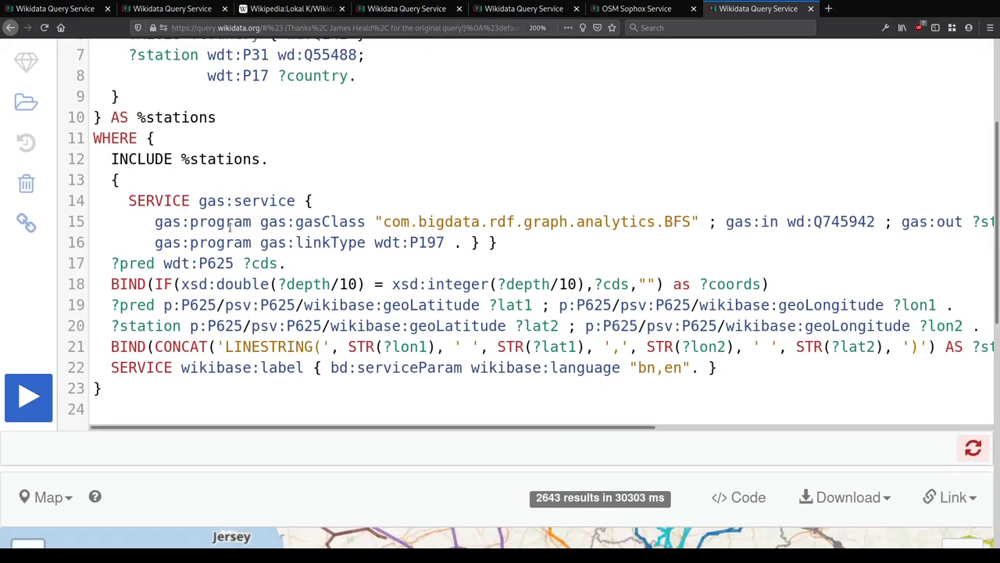
pyautogui.click(699, 222)
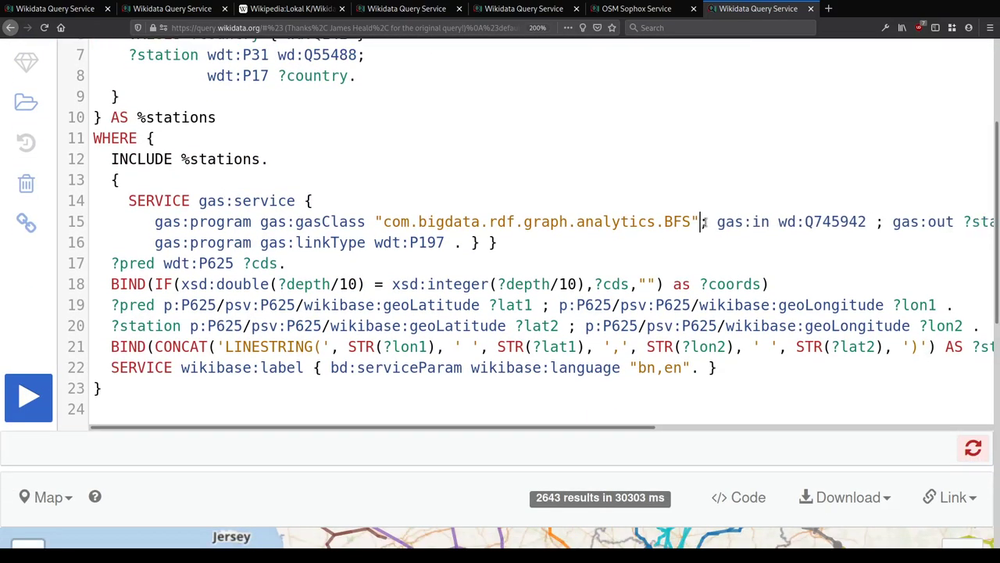
pyautogui.press('Return')
pyautogui.hotkey('ctrl', 'z')
pyautogui.click(706, 222)
pyautogui.press('Return')
pyautogui.click(408, 243)
pyautogui.press('Return')
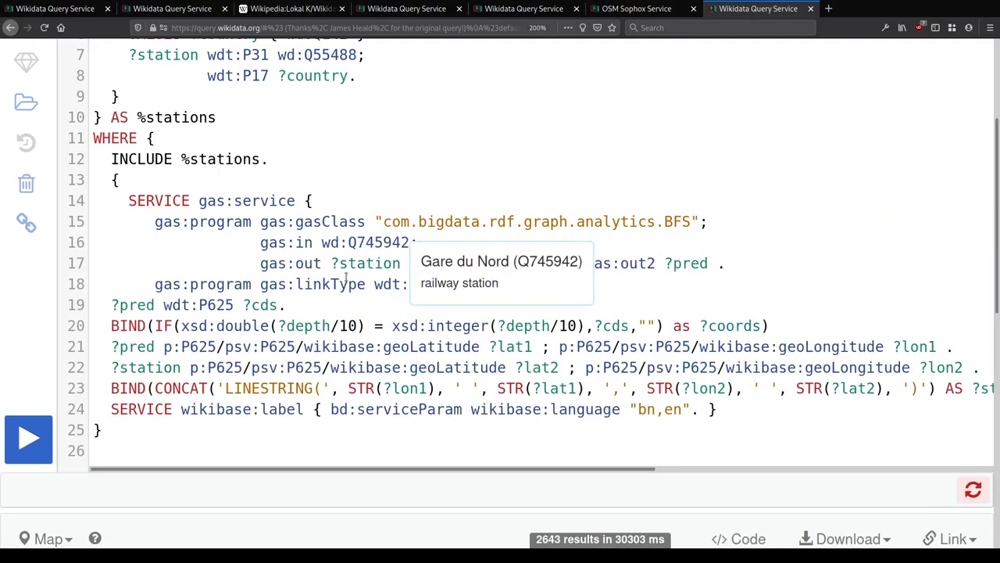
# Step: Put gas:out ?station, gas:out1 ?depth and gas:out2 ?pred on separate lines without spaces before their punctuation
pyautogui.click(400, 264)
pyautogui.press('Delete')
pyautogui.press('Right')
pyautogui.press('Return')
pyautogui.click(393, 284)
pyautogui.press('Delete')
pyautogui.press('Right')
pyautogui.press('Return')
pyautogui.click(392, 304)
pyautogui.press('BackSpace')
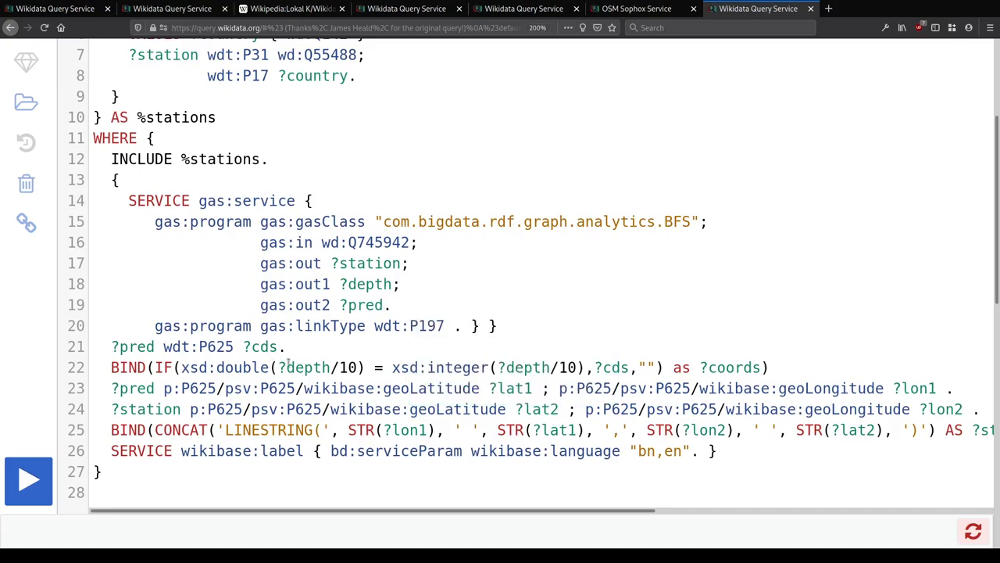
# Step: Remove the space before the period after wdt:P197 and move the two closing braces onto their own lines
pyautogui.click(452, 325)
pyautogui.press('BackSpace')
pyautogui.press('Right')
pyautogui.press('Return')
pyautogui.press('Right')
pyautogui.press('Return')
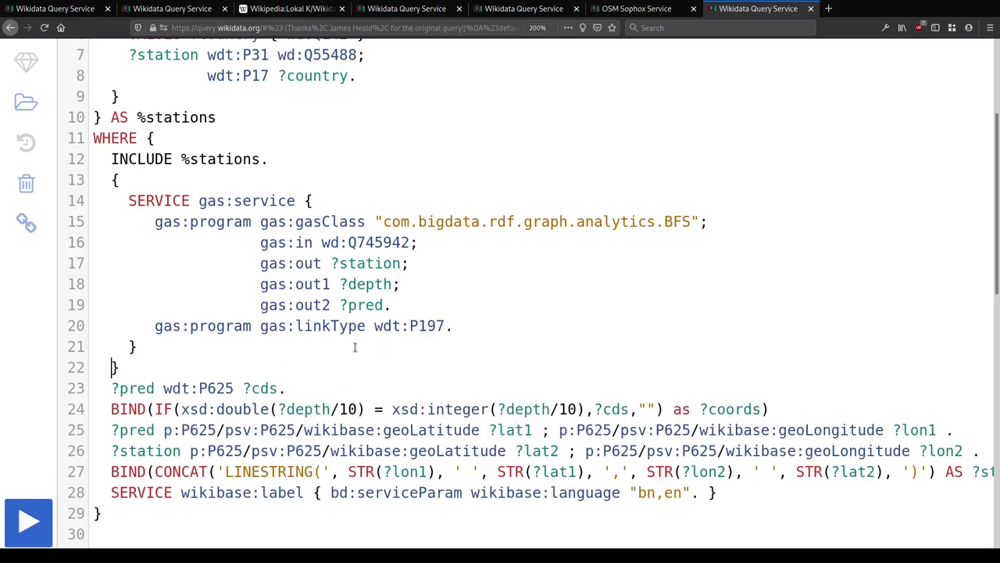
# Step: Remove the redundant braces around the SERVICE gas:service block and reduce the block's indentation to match the surrounding statements
pyautogui.click(128, 184)
pyautogui.press('BackSpace')
pyautogui.press('BackSpace')
pyautogui.press('BackSpace')
pyautogui.press('BackSpace')
pyautogui.click(151, 331)
pyautogui.press('BackSpace')
pyautogui.press('BackSpace')
pyautogui.press('BackSpace')
pyautogui.press('BackSpace')
pyautogui.press('BackSpace')
pyautogui.press('BackSpace')
pyautogui.moveTo(147, 327); pyautogui.dragTo(130, 179)
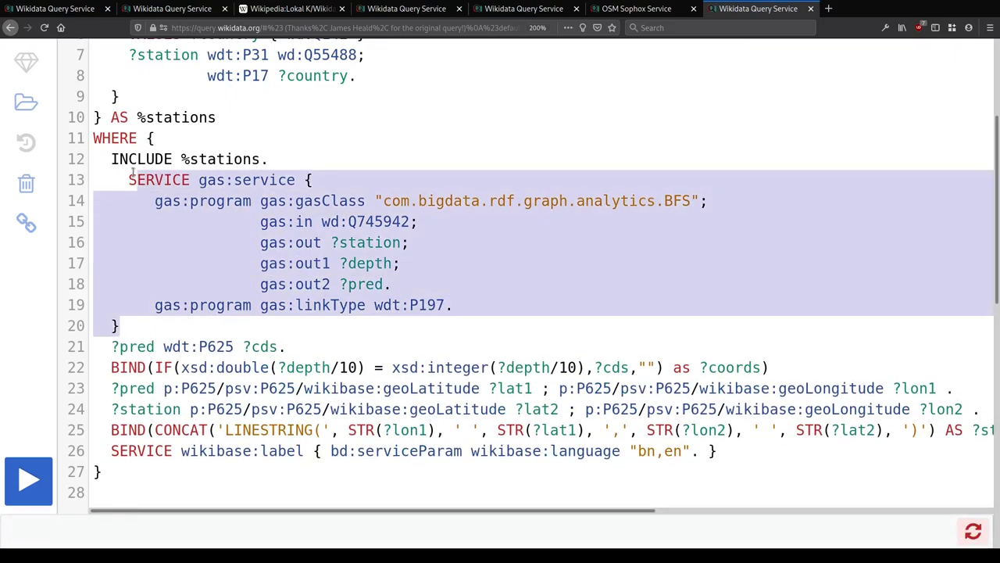
pyautogui.hotkey('shift', 'Tab')
# Step: Run the reformatted query and review its code in the editor
pyautogui.scroll(-5, 211, 227)
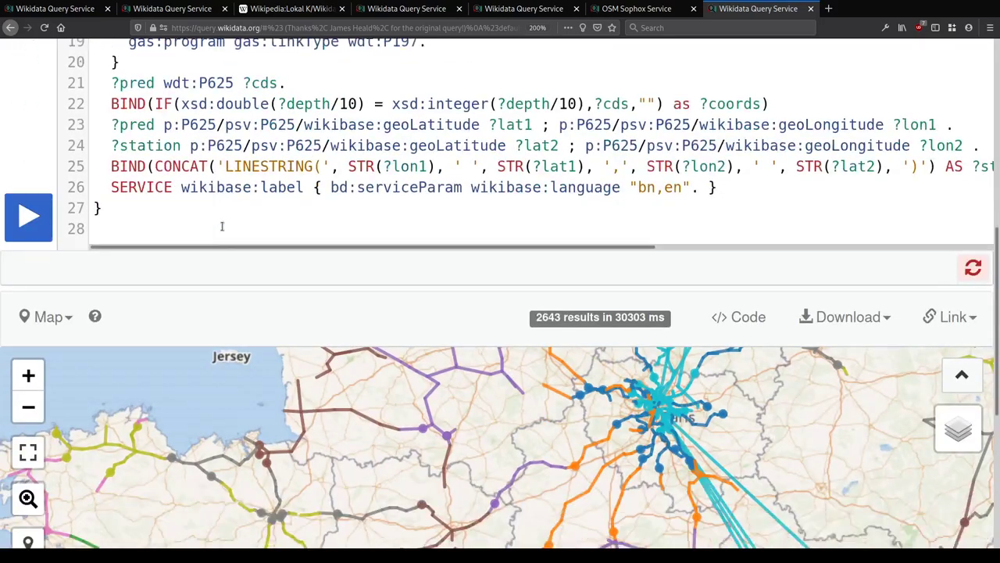
pyautogui.hotkey('ctrl', 'Return')
pyautogui.scroll(5, 207, 141)
pyautogui.scroll(-3, 211, 159)
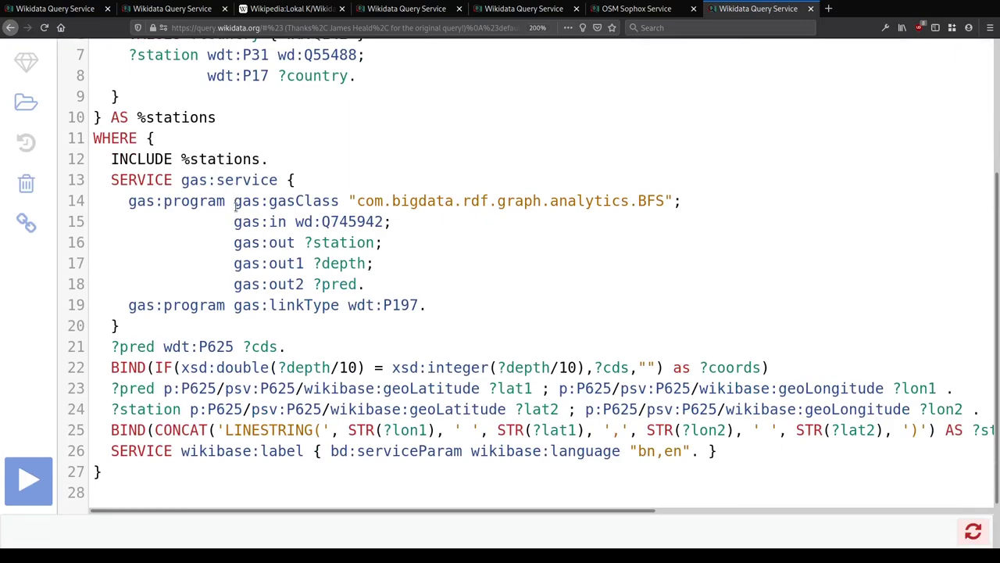
pyautogui.scroll(-1, 248, 240)
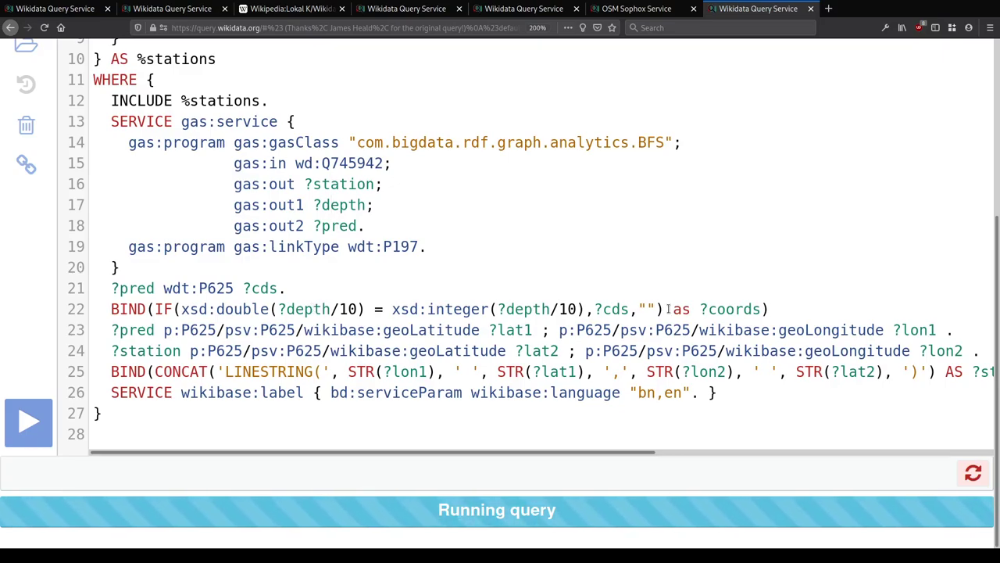
# Step: Check the ?cds and ?coords variables in the line 22 BIND expression and view the new map results
pyautogui.doubleClick(613, 309)
pyautogui.click(708, 309)
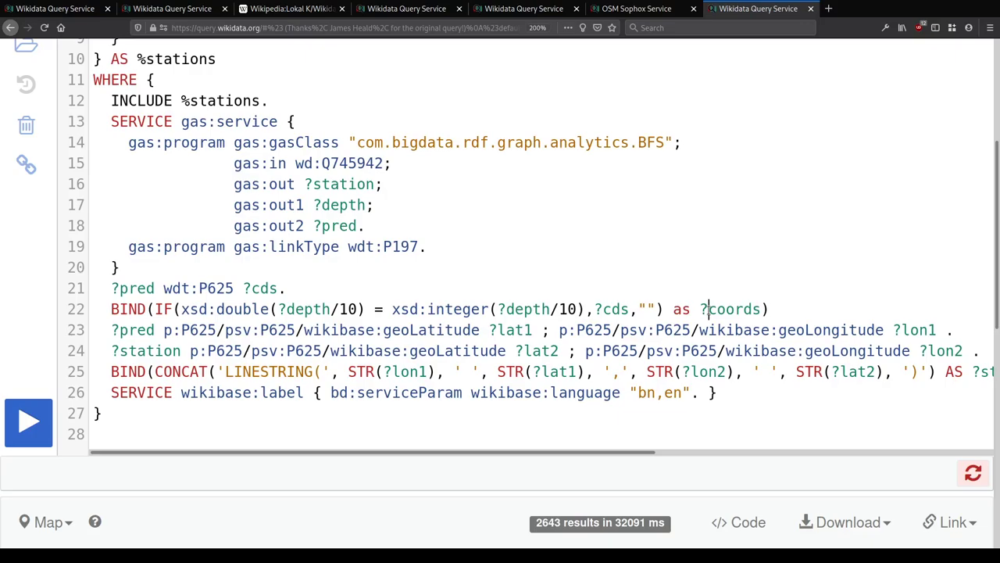
pyautogui.scroll(-3, 708, 309)
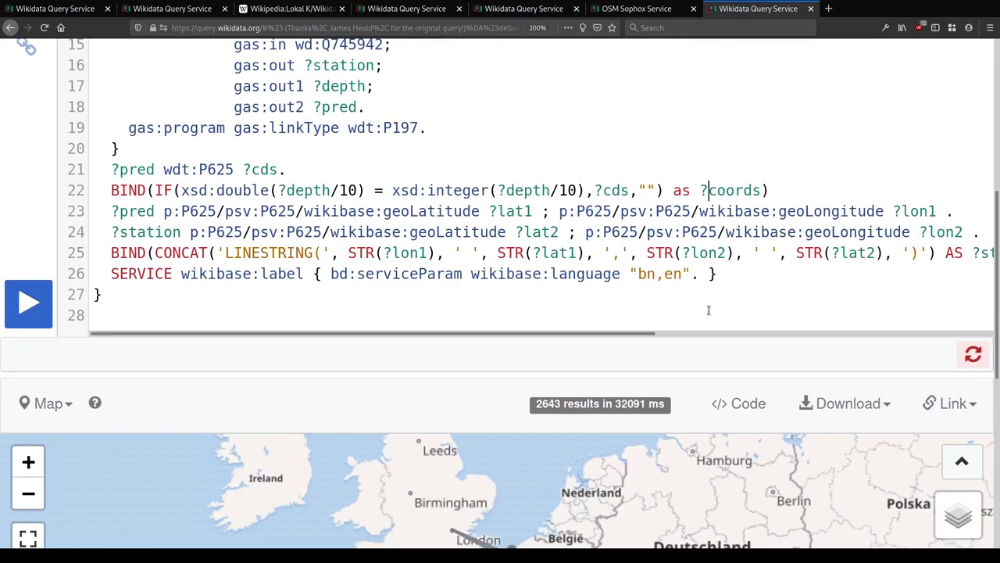
pyautogui.scroll(-2, 708, 310)
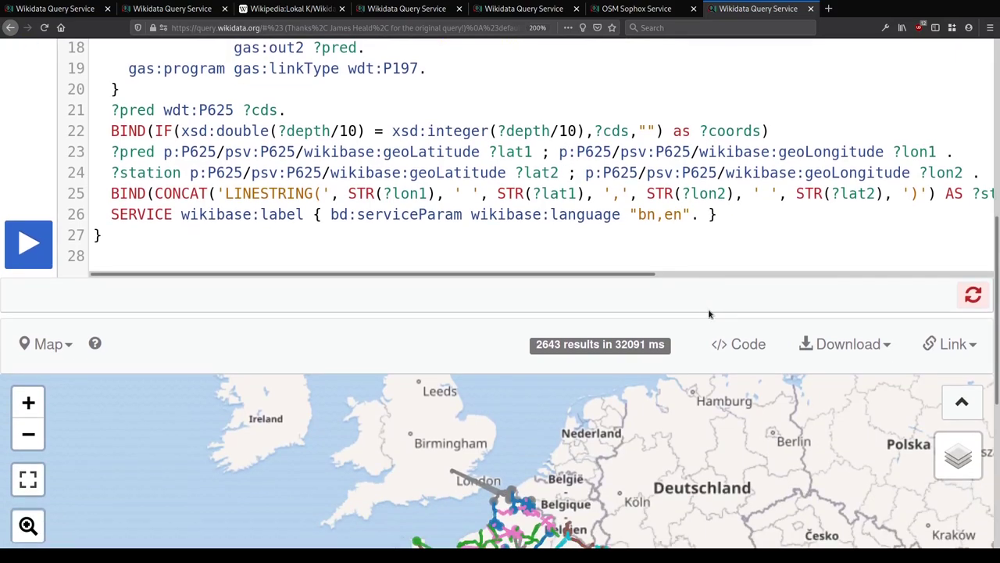
# Step: Review the query's SERVICE gas:service block, including its gas:in statement, and the statements that follow it
pyautogui.scroll(8, 647, 269)
pyautogui.scroll(-5, 647, 269)
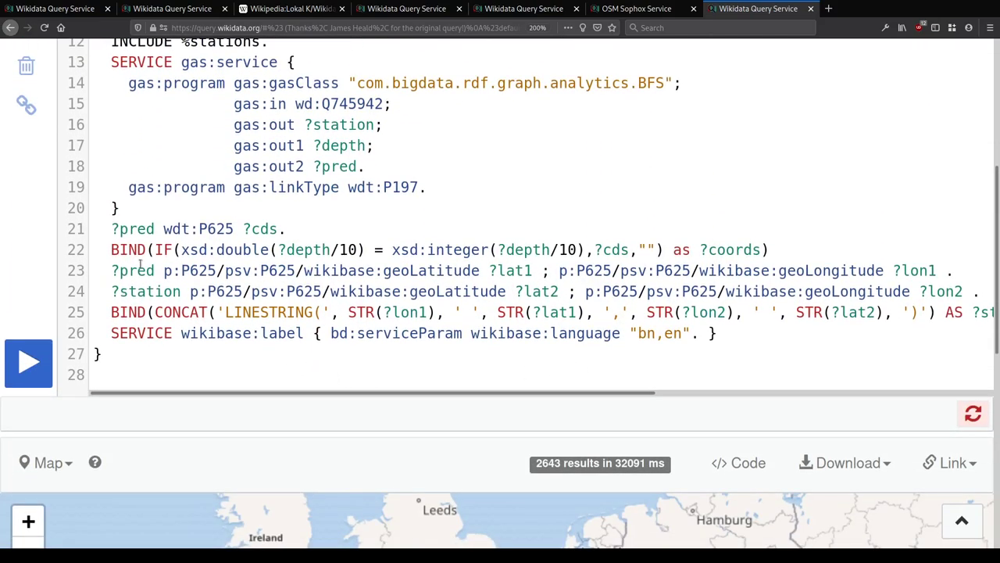
pyautogui.click(144, 229)
pyautogui.press('Up')
pyautogui.press('Up')
pyautogui.press('Up')
pyautogui.press('Up')
pyautogui.press('Up')
pyautogui.press('Up')
pyautogui.press('End')
pyautogui.hotkey('shift', 'Left')
pyautogui.scroll(3, 506, 264)
# Step: Open the Blazegraph wiki's search results for "GAS" in a new browser tab
pyautogui.hotkey('ctrl', 't')
pyautogui.write('gas')
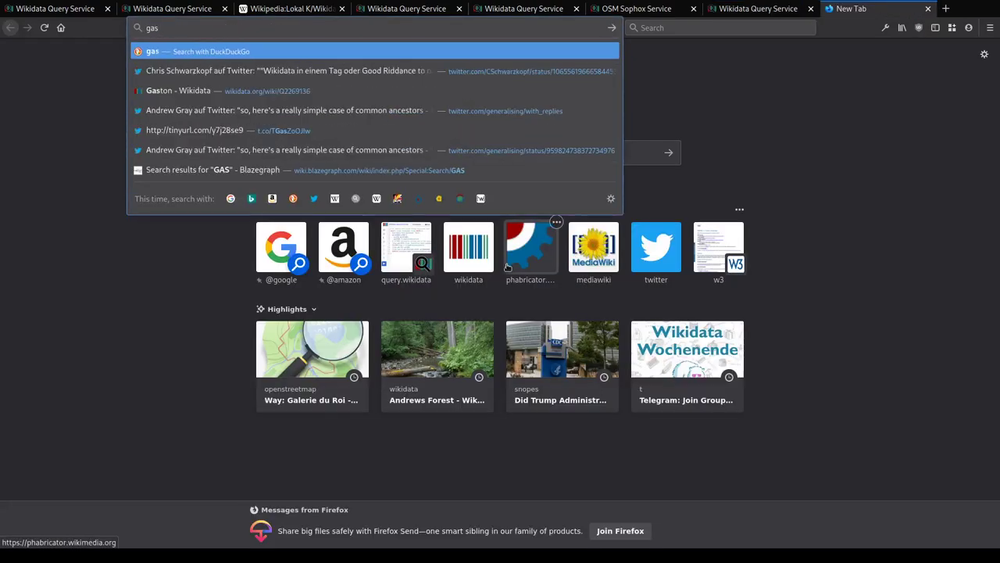
pyautogui.press('Down')
pyautogui.press('Down')
pyautogui.press('Down')
pyautogui.press('Down')
pyautogui.press('Down')
pyautogui.press('Down')
pyautogui.press('Return')
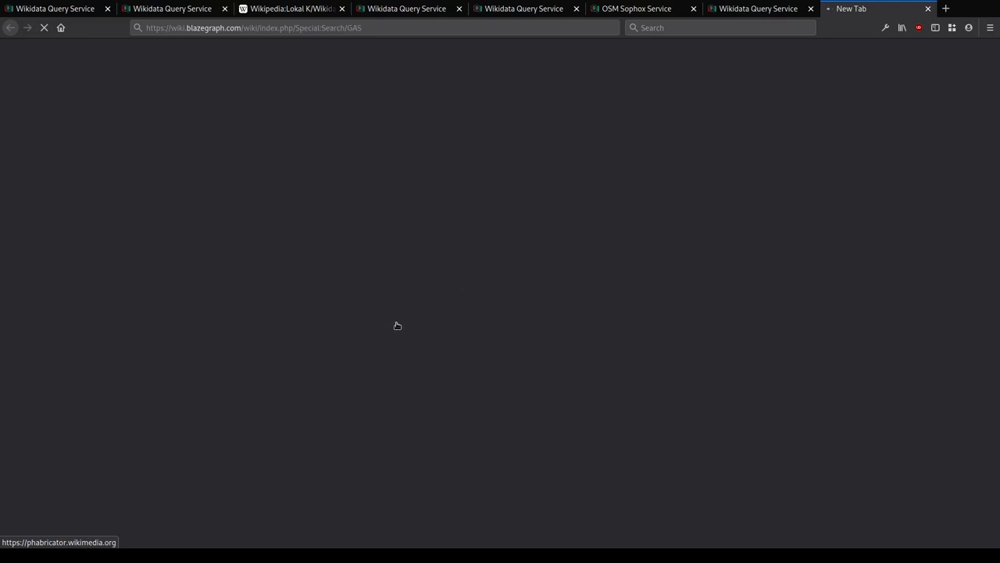
pyautogui.click(355, 28)
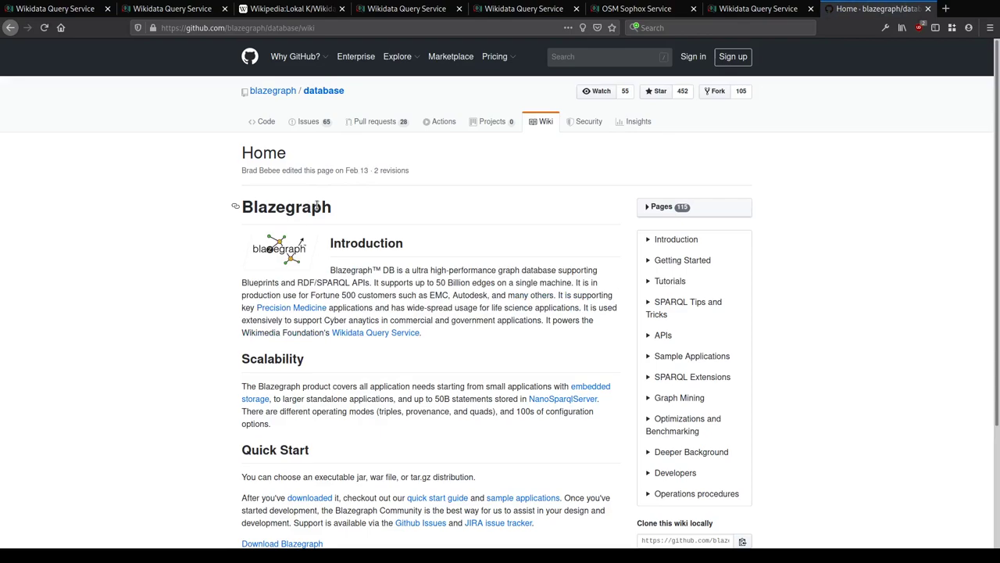
# Step: Open the Blazegraph wiki's QueryHints page in another tab, close it and return to the wiki's home page
pyautogui.hotkey('ctrl', 't')
pyautogui.write('blazegraph.com/wiki/index.php/QueryHints')
pyautogui.press('Down')
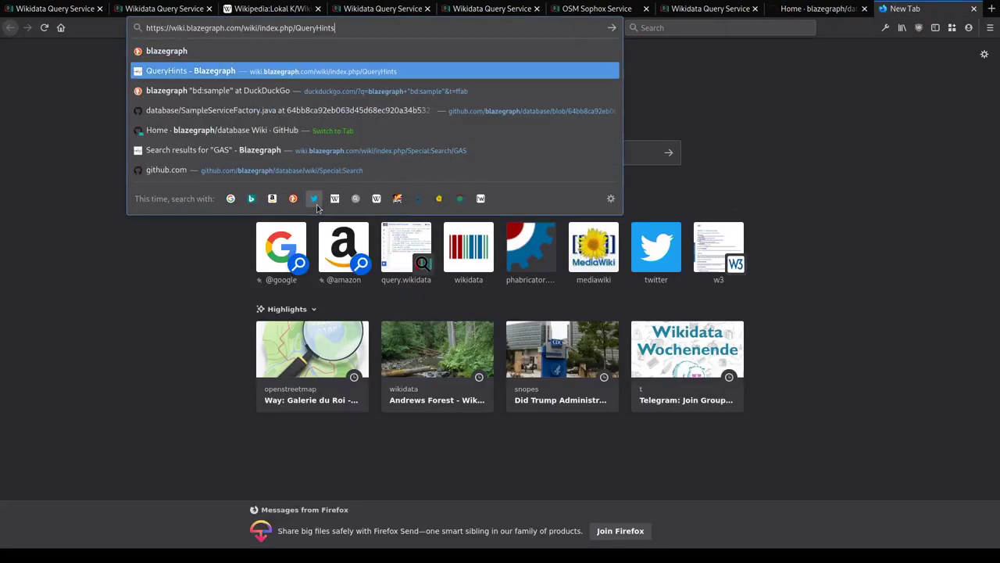
pyautogui.press('Return')
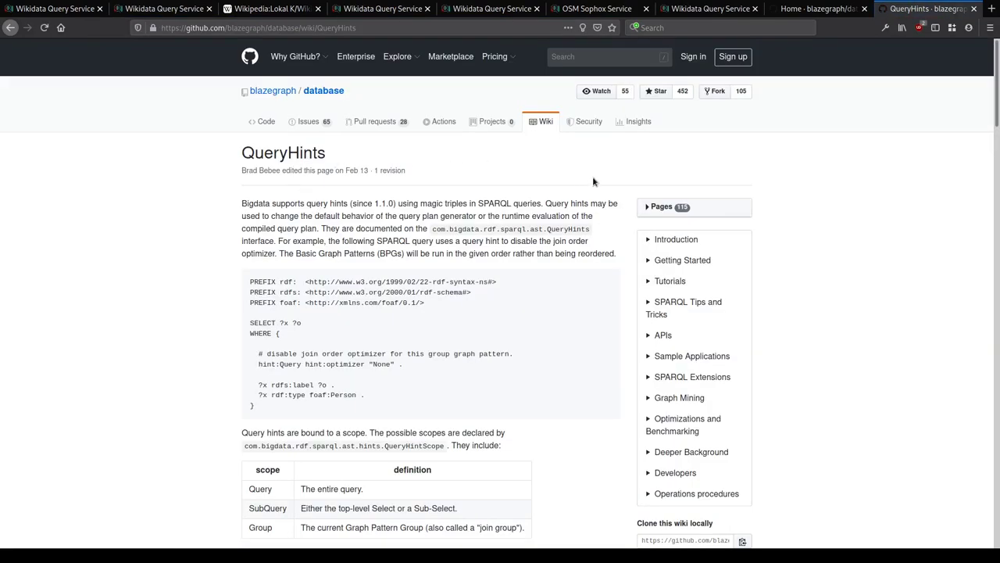
pyautogui.hotkey('ctrl', 'w')
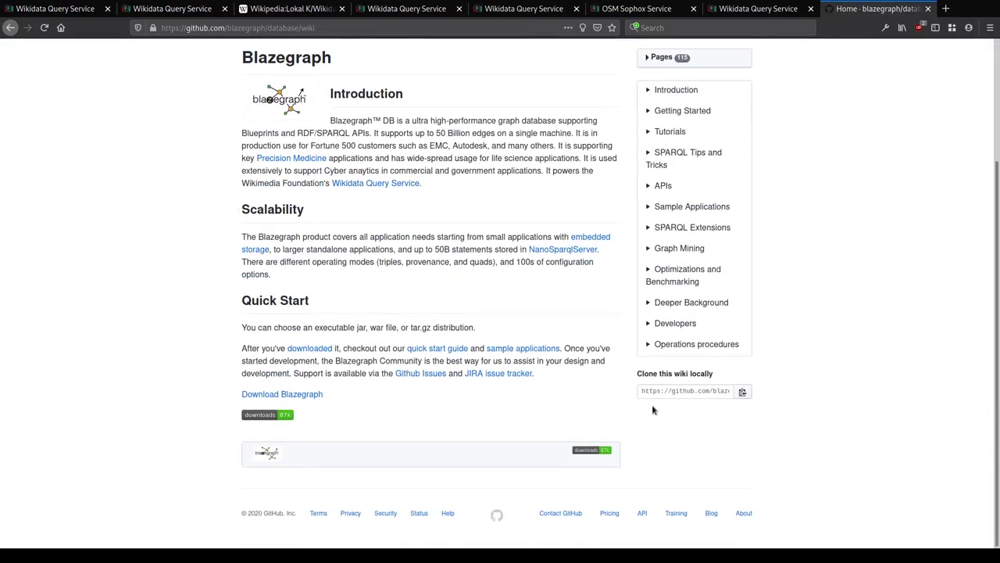
pyautogui.scroll(3, 621, 270)
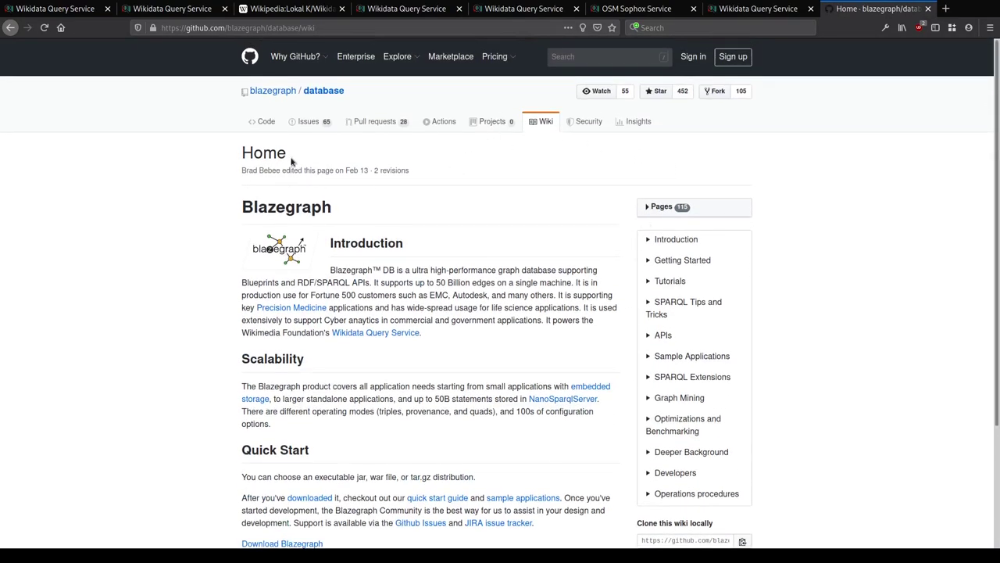
# Step: Filter the Blazegraph wiki's page list by "gas" and open the RDF_GAS_API page
pyautogui.scroll(-1, 660, 234)
pyautogui.click(657, 151)
pyautogui.scroll(-3, 661, 196)
pyautogui.scroll(2, 656, 168)
pyautogui.click(671, 141)
pyautogui.write('gas')
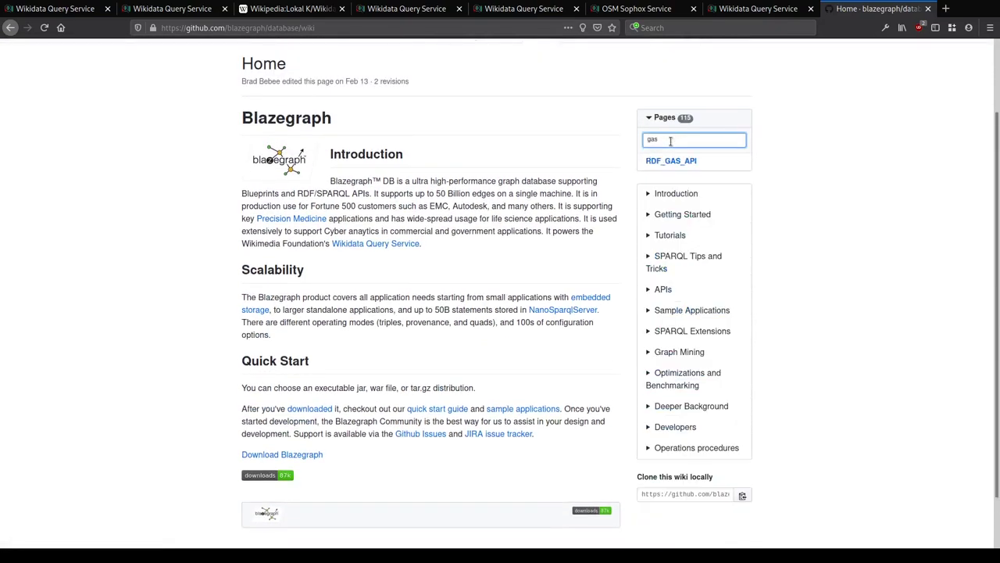
pyautogui.click(672, 162)
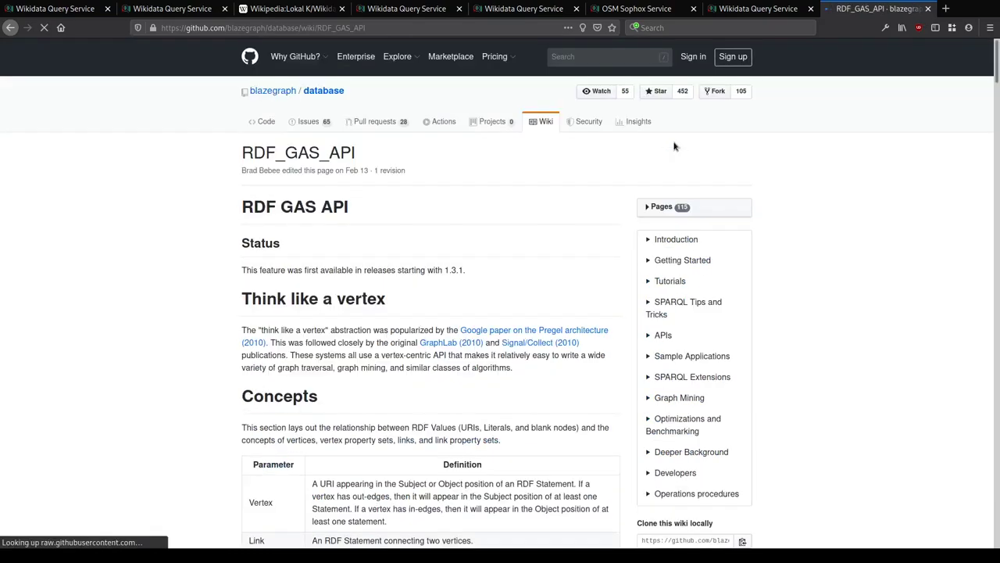
# Step: Search the wiki's page list for "gather", "scatter" and "service" in turn
pyautogui.click(670, 206)
pyautogui.click(673, 232)
pyautogui.write('gather')
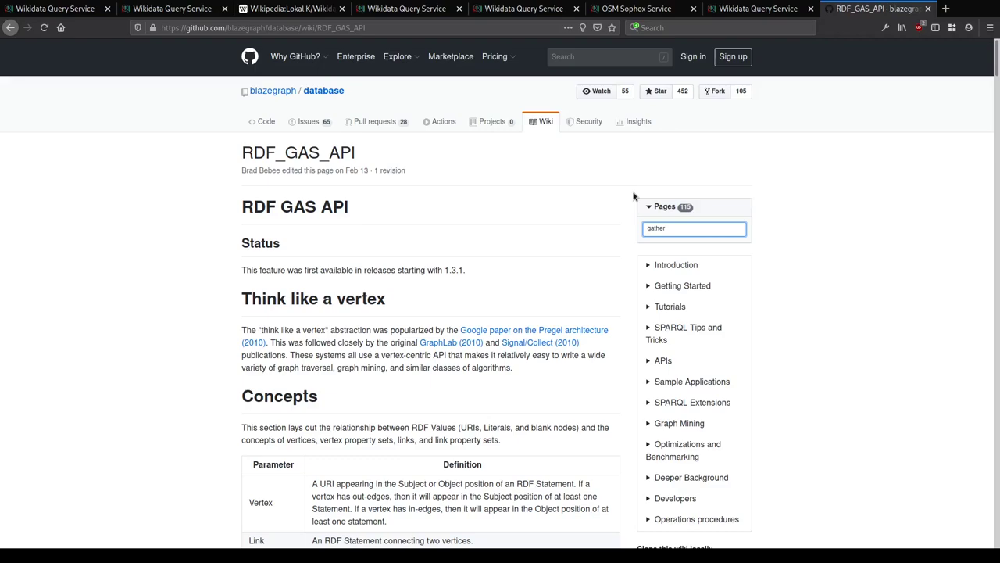
pyautogui.press('BackSpace')
pyautogui.press('BackSpace')
pyautogui.press('BackSpace')
pyautogui.press('BackSpace')
pyautogui.press('BackSpace')
pyautogui.press('BackSpace')
pyautogui.write('scatter')
pyautogui.press('BackSpace')
pyautogui.press('BackSpace')
pyautogui.press('BackSpace')
pyautogui.press('BackSpace')
pyautogui.press('BackSpace')
pyautogui.press('BackSpace')
pyautogui.press('BackSpace')
pyautogui.write('service')
pyautogui.click(298, 240)
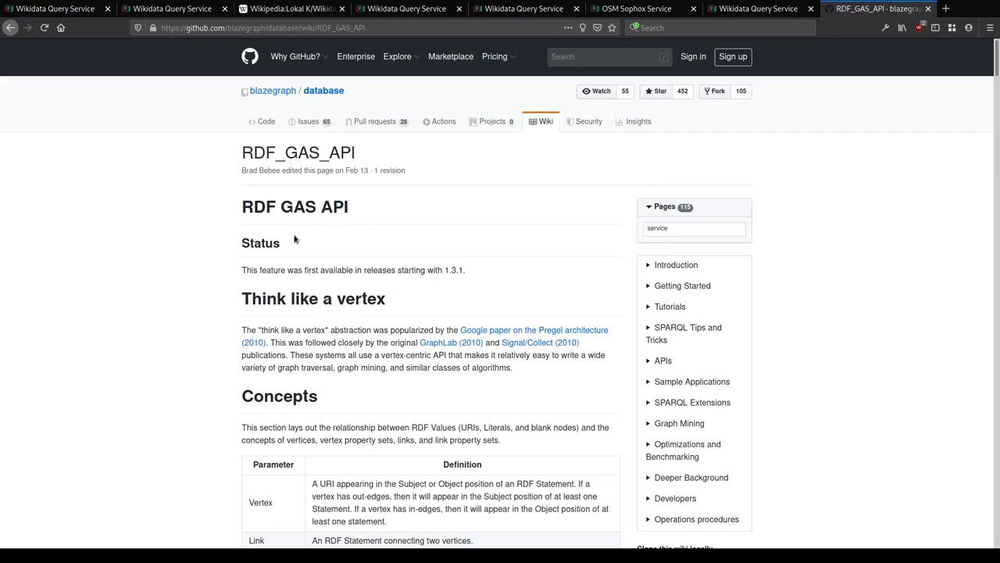
# Step: Read through the RDF GAS API page down to the gas:out and gas:out1 description in the magic predicates table
pyautogui.scroll(-5, 231, 215)
pyautogui.scroll(-15, 223, 215)
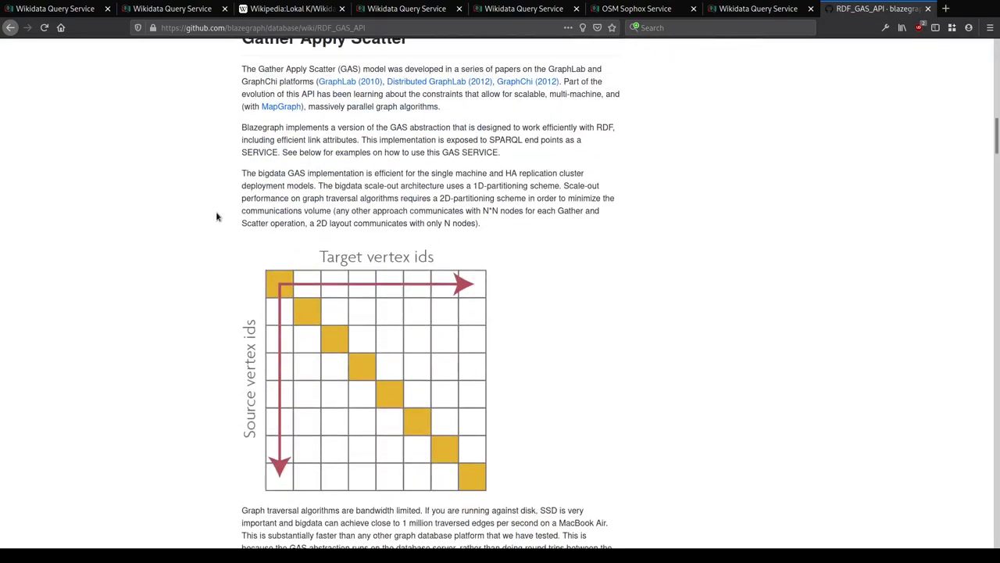
pyautogui.scroll(1, 223, 203)
pyautogui.scroll(-17, 234, 179)
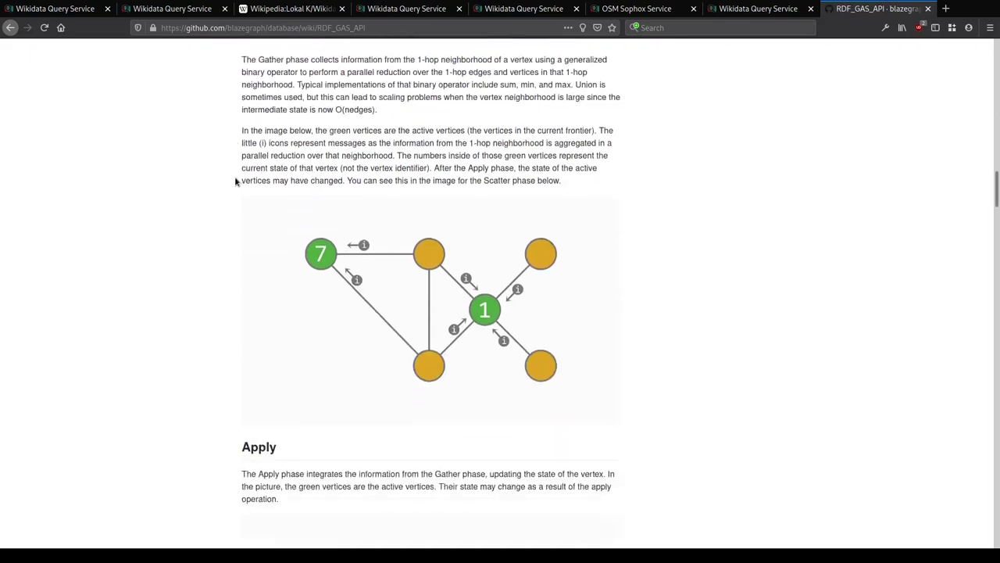
pyautogui.scroll(-12, 247, 192)
pyautogui.scroll(1, 303, 143)
pyautogui.scroll(-3, 304, 143)
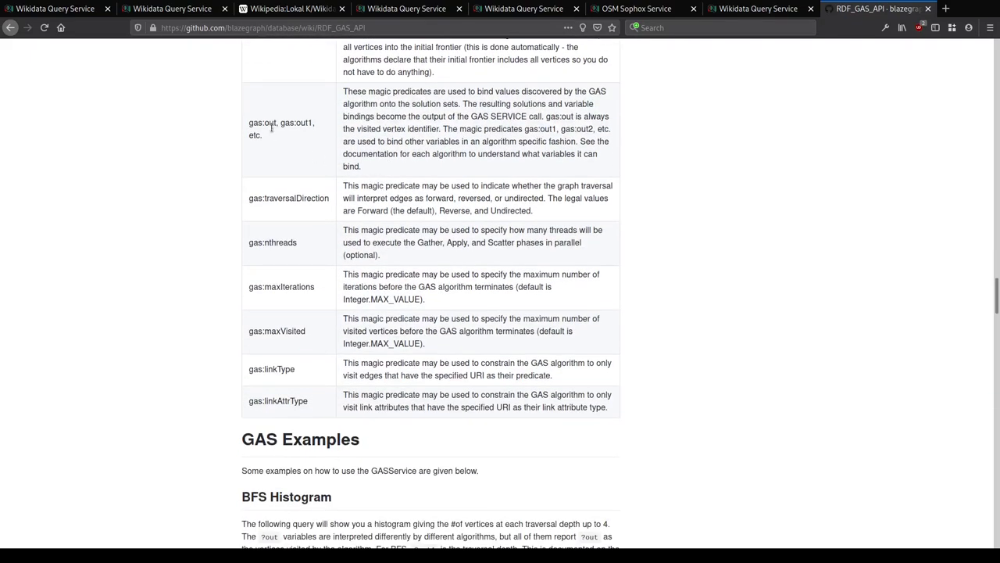
pyautogui.moveTo(412, 116); pyautogui.dragTo(550, 117)
pyautogui.click(550, 119)
pyautogui.moveTo(483, 143); pyautogui.dragTo(402, 145)
# Step: Look through the GAS Examples and continue to the BFS entry in the GAS Algorithm Library
pyautogui.scroll(-7, 402, 144)
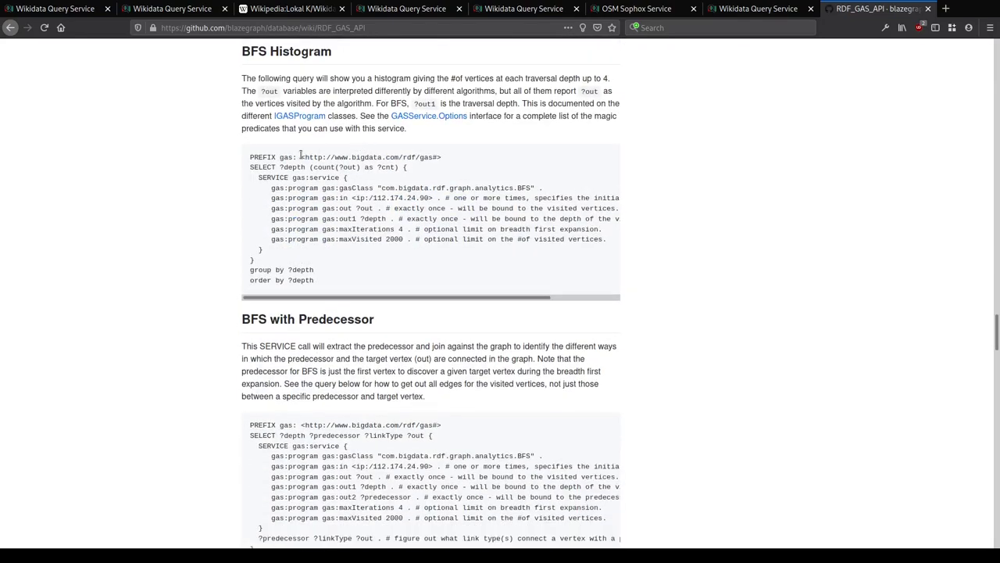
pyautogui.scroll(-20, 196, 165)
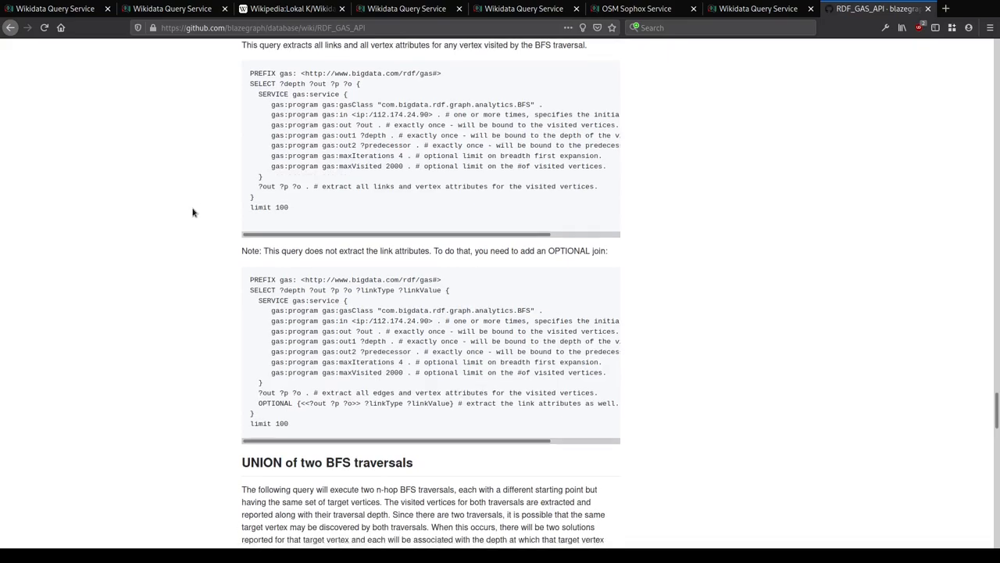
pyautogui.scroll(-1, 177, 241)
pyautogui.scroll(-13, 173, 241)
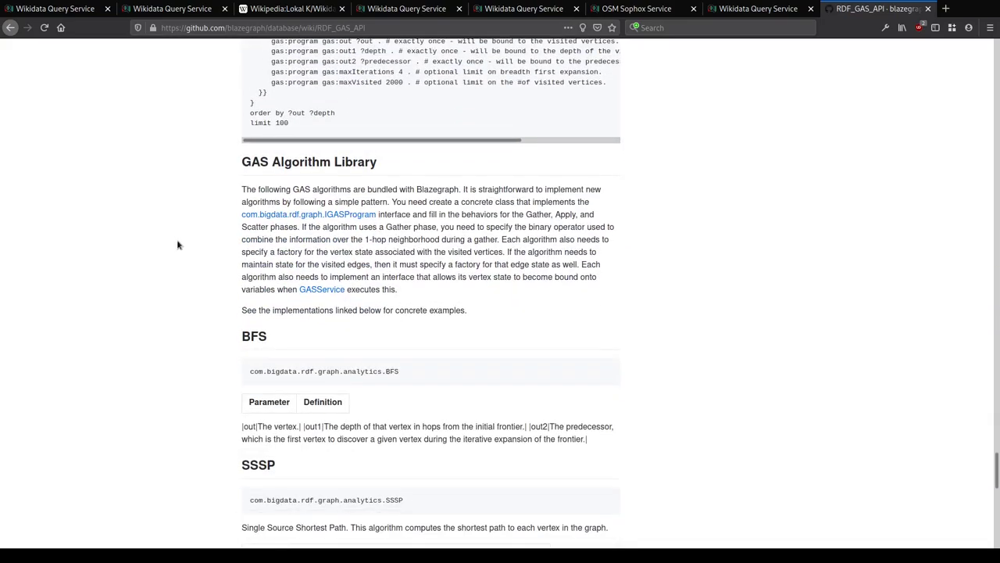
pyautogui.scroll(8, 179, 232)
pyautogui.scroll(-3, 179, 234)
pyautogui.scroll(-1, 179, 235)
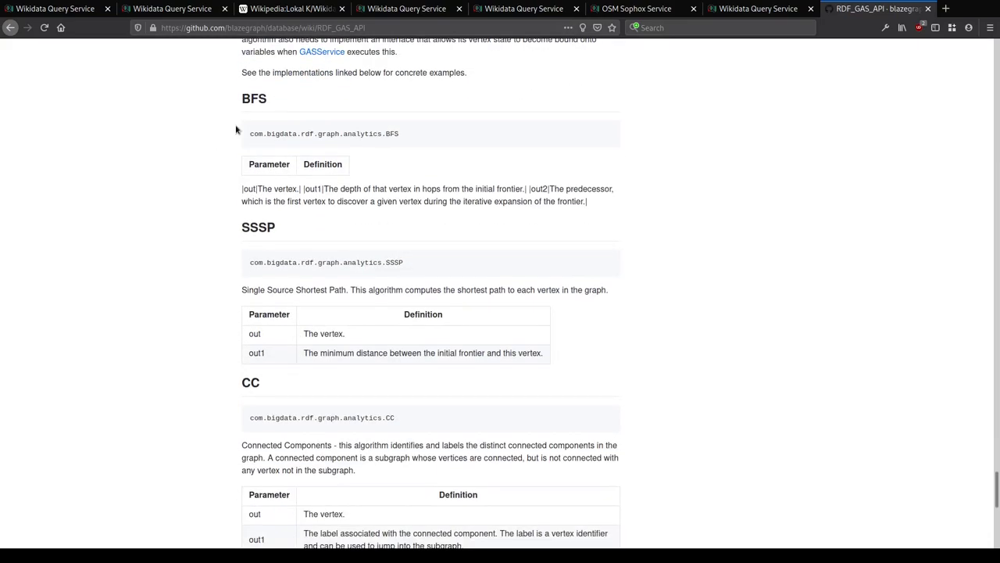
# Step: Examine the definitions of the BFS parameters out, out1 and out2
pyautogui.doubleClick(265, 189)
pyautogui.click(301, 189)
pyautogui.tripleClick(331, 188)
pyautogui.click(471, 188)
pyautogui.doubleClick(576, 188)
pyautogui.click(548, 197)
# Step: Return to the query and compare its ?depth and ?pred outputs and P197 link type with the BFS documentation
pyautogui.hotkey('ctrl', 'pageup')
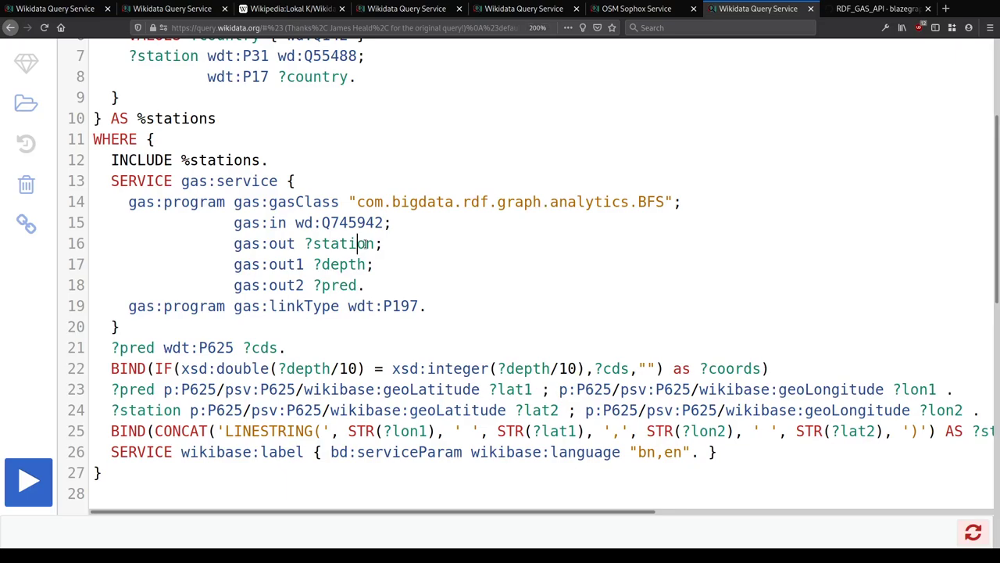
pyautogui.doubleClick(359, 265)
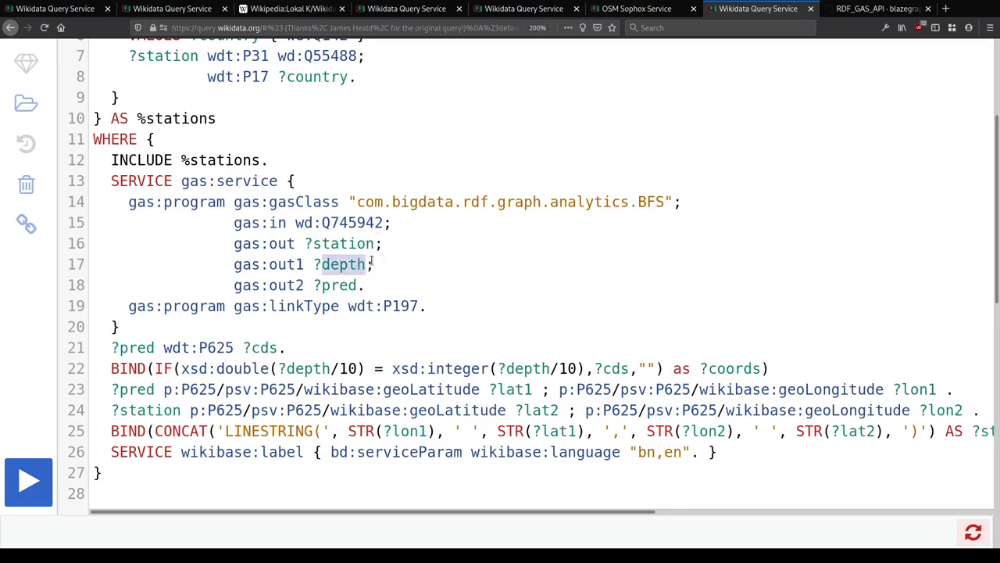
pyautogui.doubleClick(400, 306)
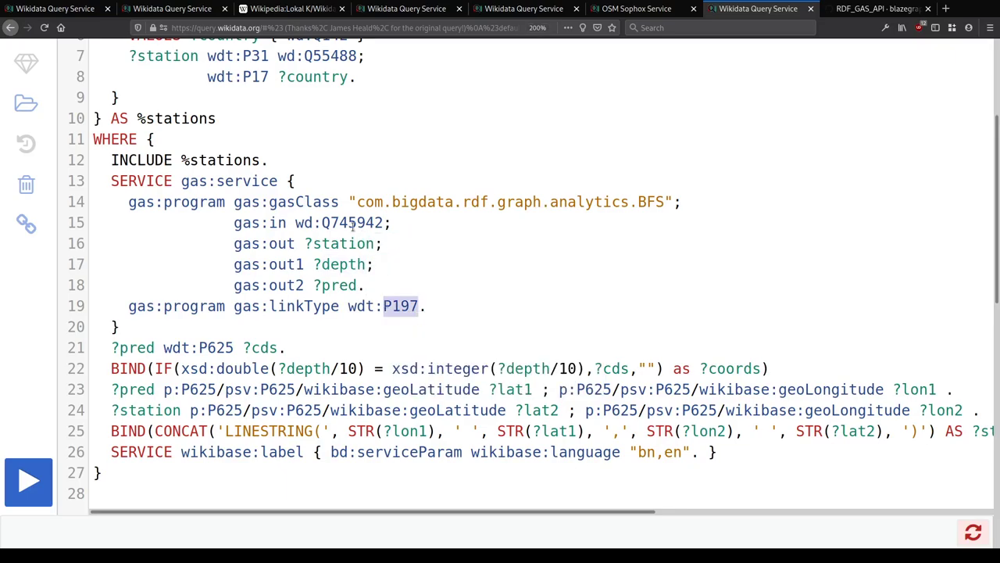
pyautogui.doubleClick(323, 285)
pyautogui.hotkey('ctrl', 'Tab')
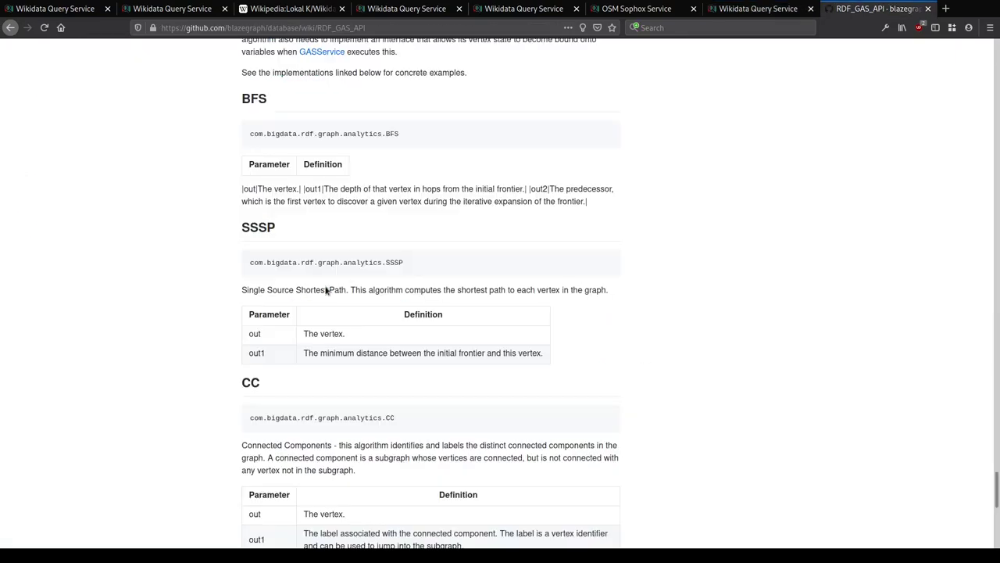
pyautogui.hotkey('ctrl', 'shift', 'Tab')
# Step: Merge gas:linkType into the first gas:program statement by ending line 18 with a semicolon and replacing the repeated gas:program with aligned indentation
pyautogui.click(371, 286)
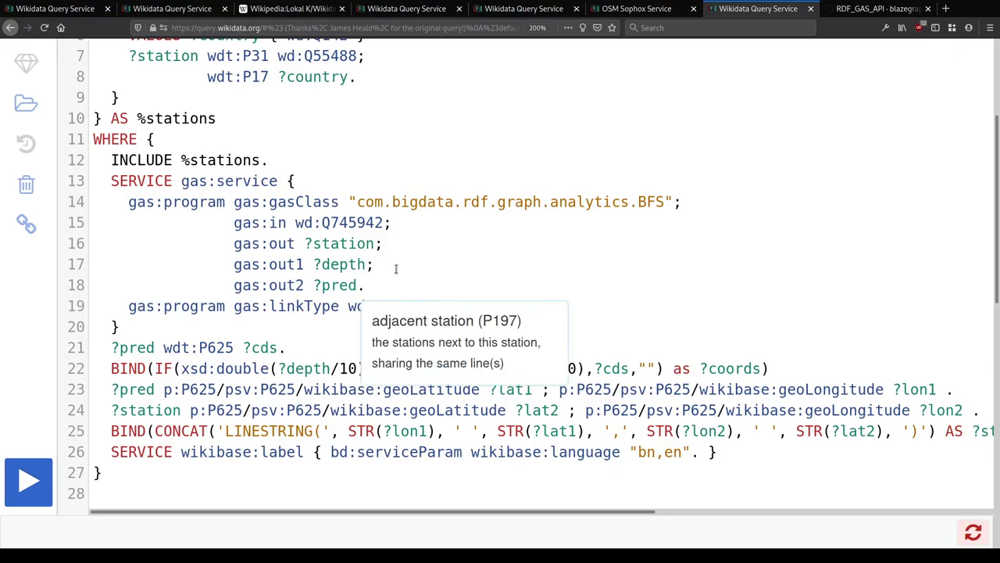
pyautogui.press('BackSpace')
pyautogui.write(';')
pyautogui.press('Home')
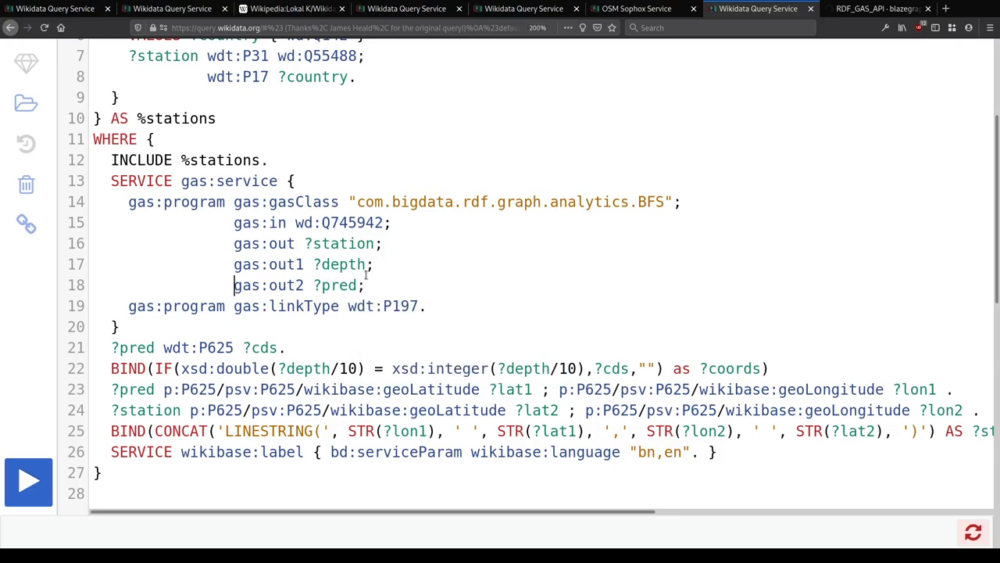
pyautogui.press('Down')
pyautogui.press('Home')
pyautogui.press('Delete')
pyautogui.press('Delete')
pyautogui.press('Delete')
pyautogui.press('Delete')
pyautogui.press('Delete')
pyautogui.press('Delete')
pyautogui.press('Delete')
pyautogui.press('Delete')
pyautogui.press('Delete')
pyautogui.press('Delete')
pyautogui.press('Delete')
pyautogui.press('Delete')
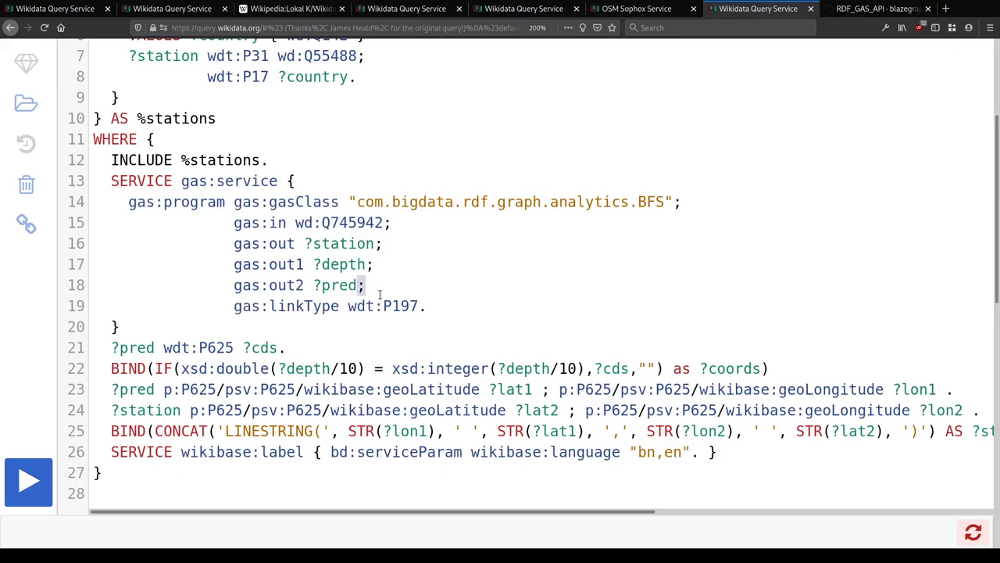
# Step: Move gas:linkType wdt:P197 directly below gas:in and rename ?pred to ?predecessor in lines 19, 21 and 23
pyautogui.moveTo(358, 285); pyautogui.dragTo(420, 306)
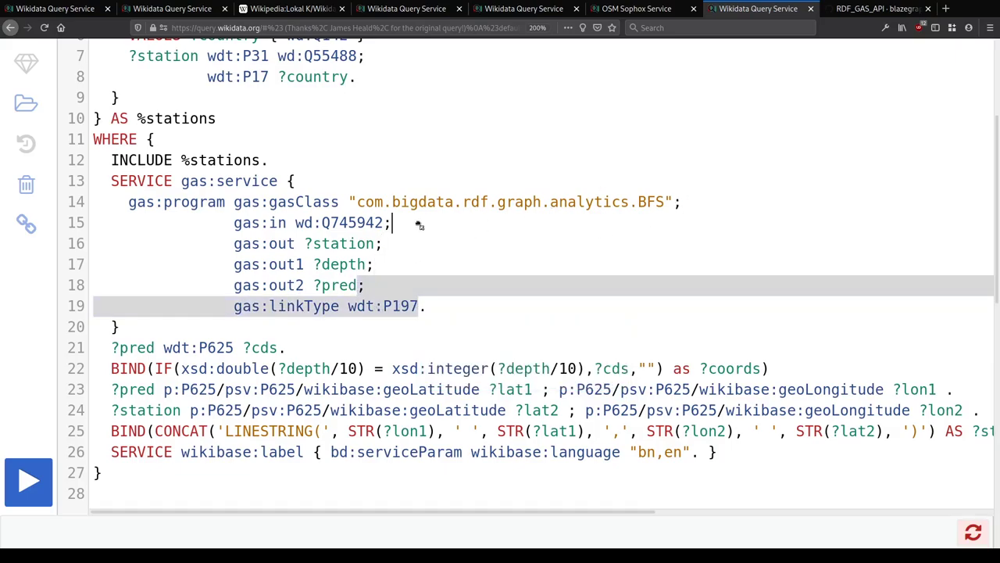
pyautogui.moveTo(402, 225); pyautogui.dragTo(385, 225)
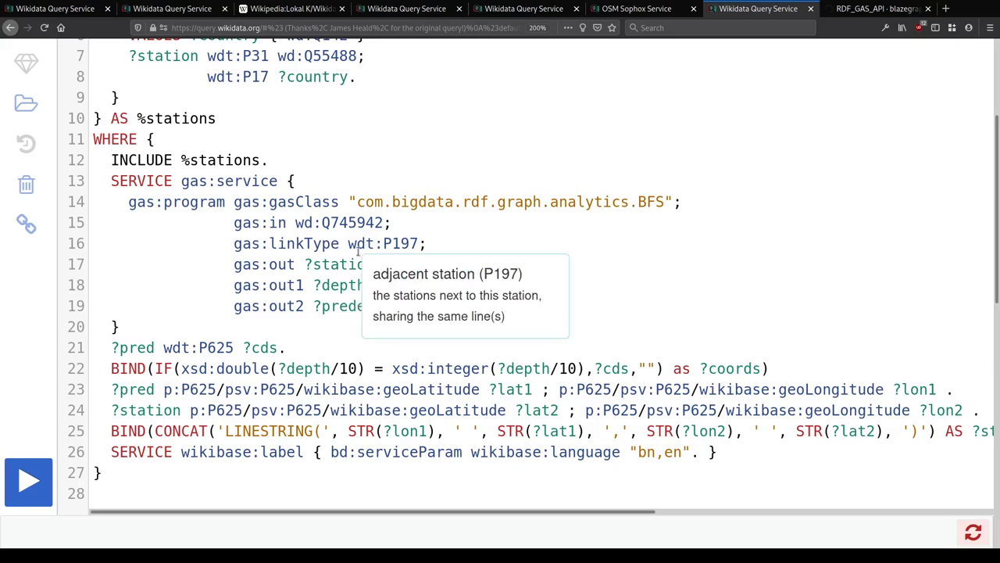
pyautogui.doubleClick(348, 307)
pyautogui.hotkey('ctrl', 'c')
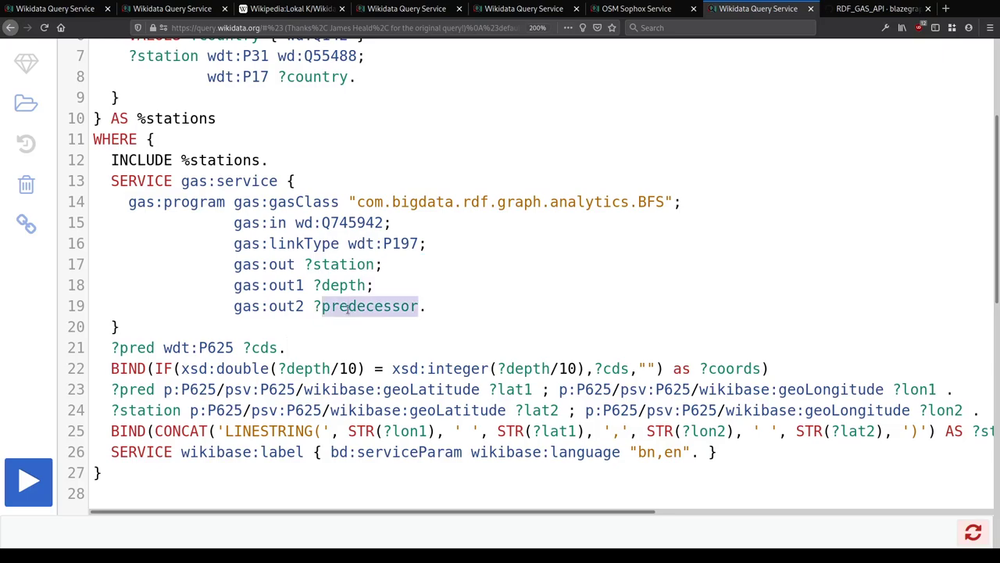
pyautogui.doubleClick(137, 348)
pyautogui.hotkey('ctrl', 'v')
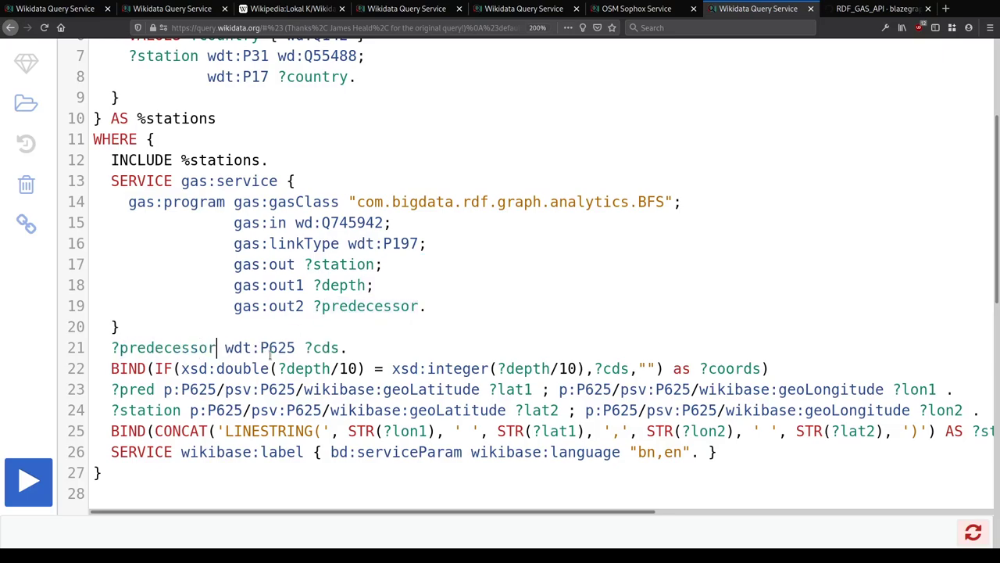
pyautogui.doubleClick(140, 389)
pyautogui.hotkey('ctrl', 'v')
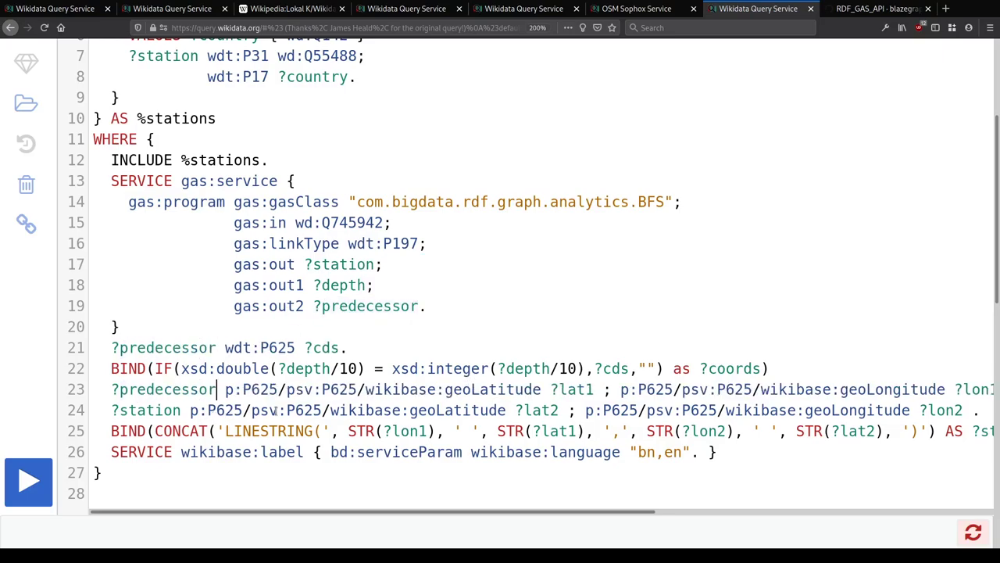
pyautogui.scroll(-3, 450, 420)
pyautogui.scroll(5, 254, 116)
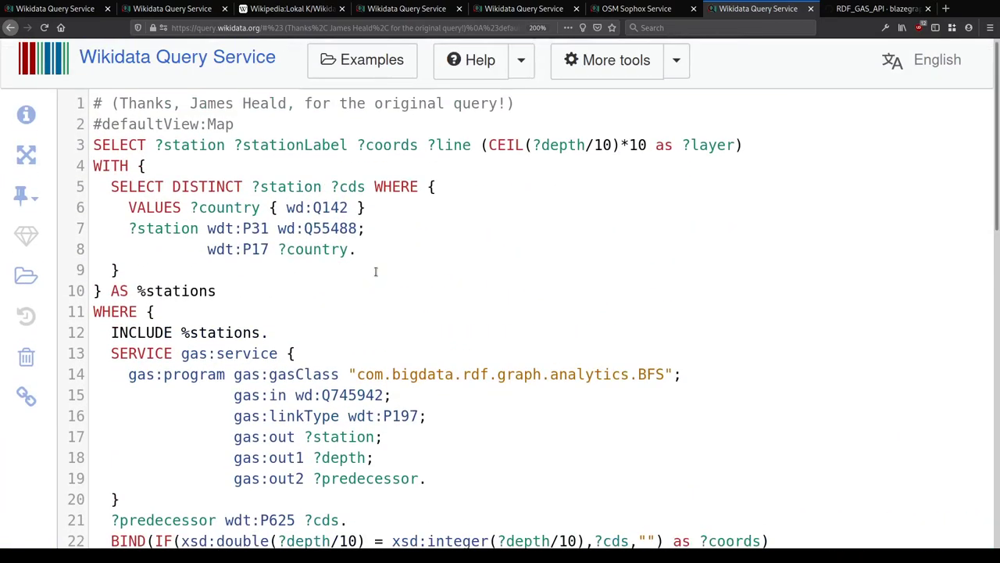
pyautogui.scroll(-3, 254, 116)
pyautogui.hotkey('alt', 'Tab')
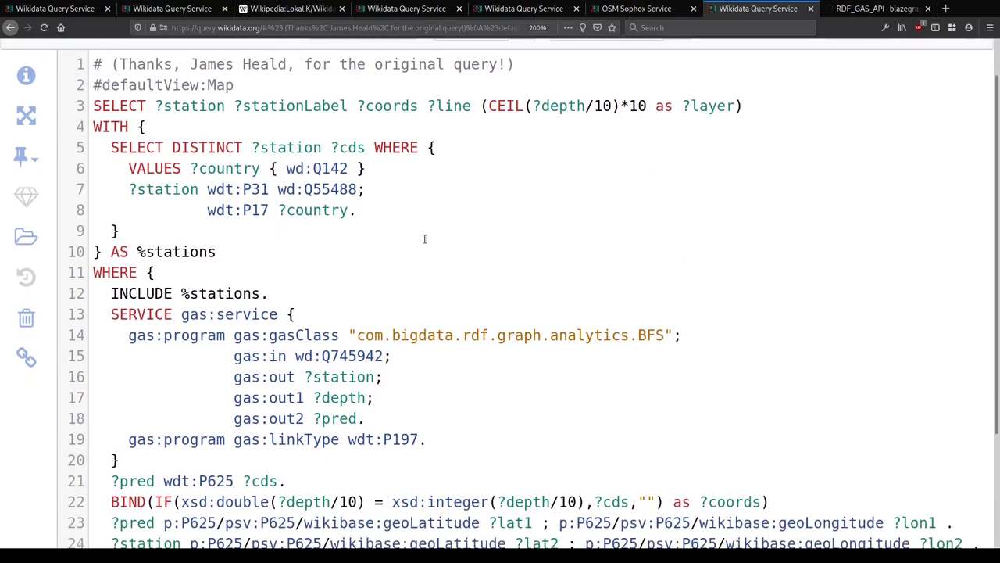
# Step: Remove the repeated gas:program before gas:linkType on line 19 and end the gas:out2 ?pred line with a semicolon
pyautogui.scroll(-3, 424, 235)
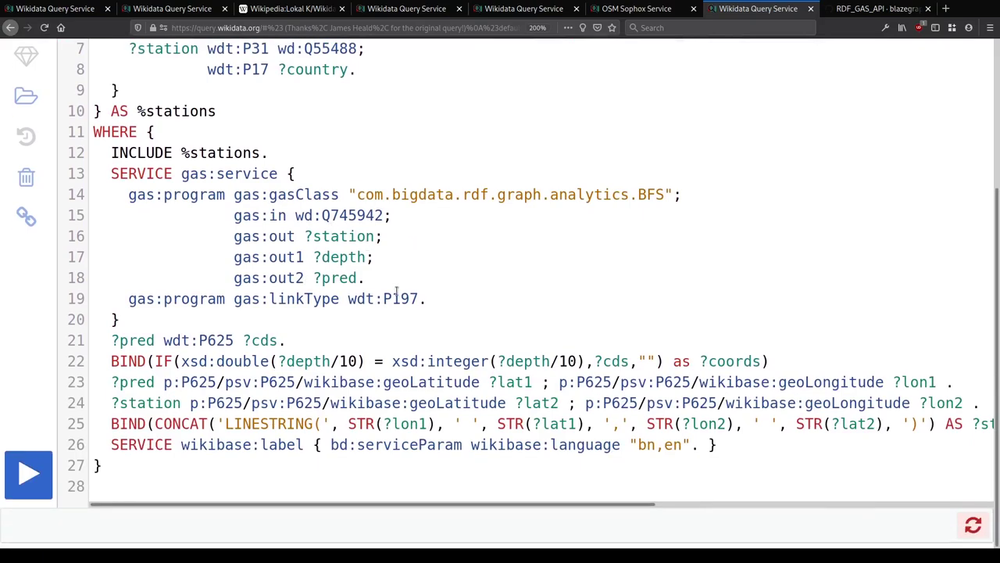
pyautogui.moveTo(128, 299); pyautogui.dragTo(234, 300)
pyautogui.press('BackSpace')
pyautogui.press('End')
pyautogui.press('Up')
pyautogui.press('BackSpace')
pyautogui.write(';')
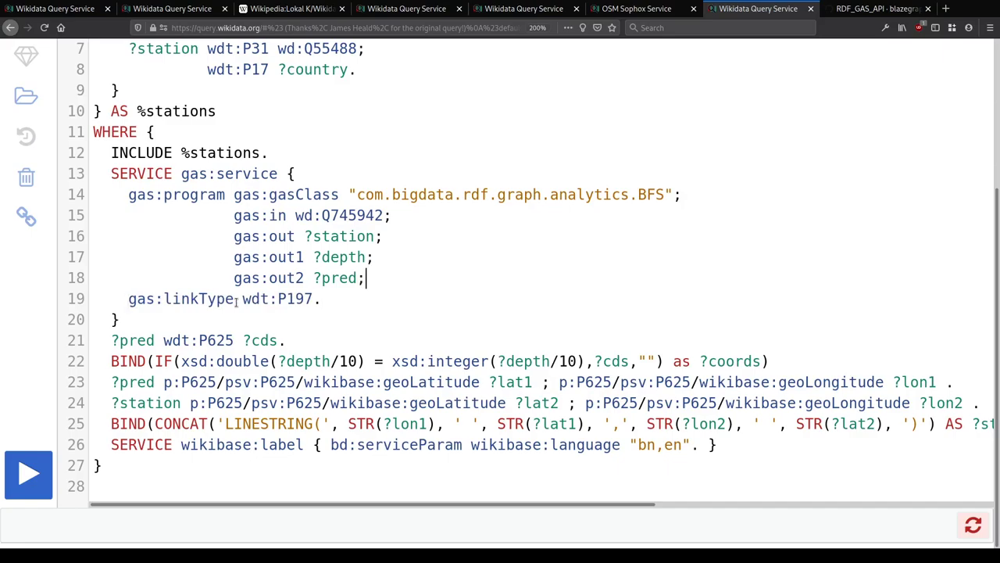
# Step: Align gas:linkType wdt:P197 with the other gas: lines and move it directly below gas:in, leaving gas:out2 as the block's final line
pyautogui.press('Delete')
pyautogui.press('Return')
pyautogui.press('End')
pyautogui.press('Left')
pyautogui.hotkey('shift', 'Down')
pyautogui.hotkey('shift', 'End')
pyautogui.hotkey('ctrl', 'c')
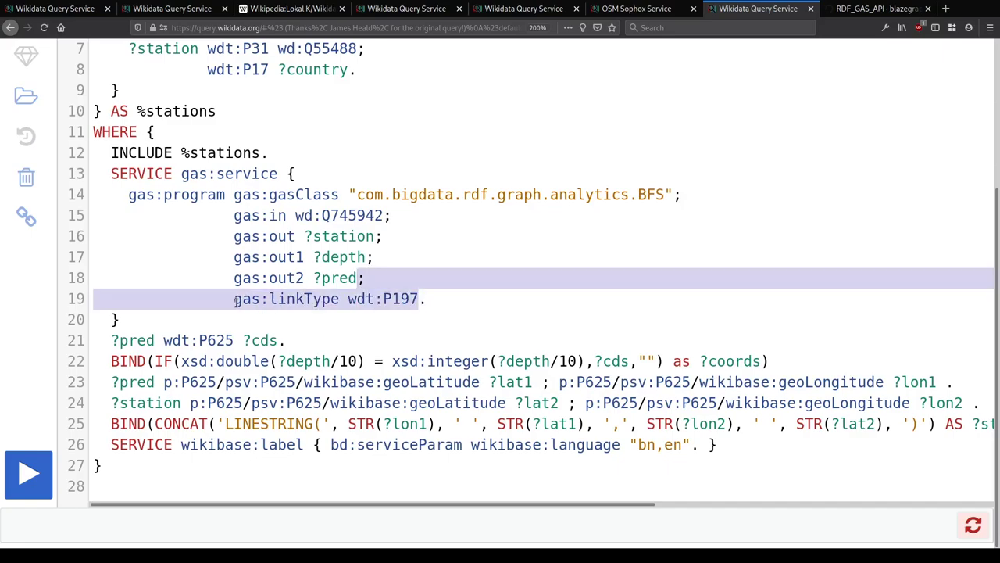
pyautogui.hotkey('shift', 'Left')
pyautogui.press('Delete')
pyautogui.press('End')
pyautogui.press('Left')
pyautogui.hotkey('ctrl', 'v')
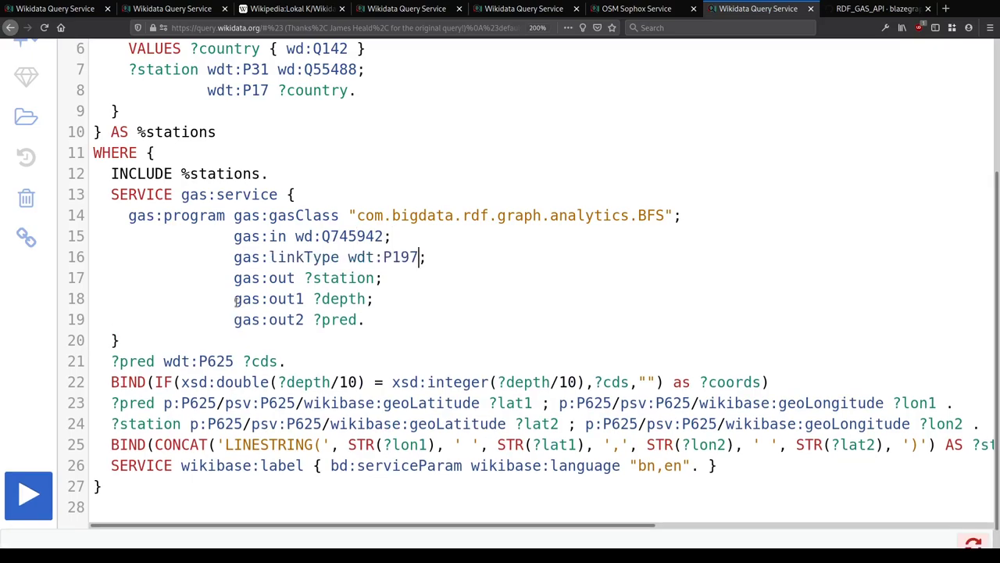
# Step: Rename the gas:out2 variable ?pred on line 19 to ?predecessor
pyautogui.click(357, 319)
pyautogui.write('edecessor')
pyautogui.press('BackSpace')
pyautogui.press('BackSpace')
pyautogui.press('BackSpace')
pyautogui.press('BackSpace')
pyautogui.press('BackSpace')
pyautogui.press('BackSpace')
pyautogui.press('BackSpace')
pyautogui.press('BackSpace')
pyautogui.press('BackSpace')
pyautogui.press('BackSpace')
pyautogui.press('BackSpace')
pyautogui.press('BackSpace')
pyautogui.press('BackSpace')
pyautogui.write('predecessor')
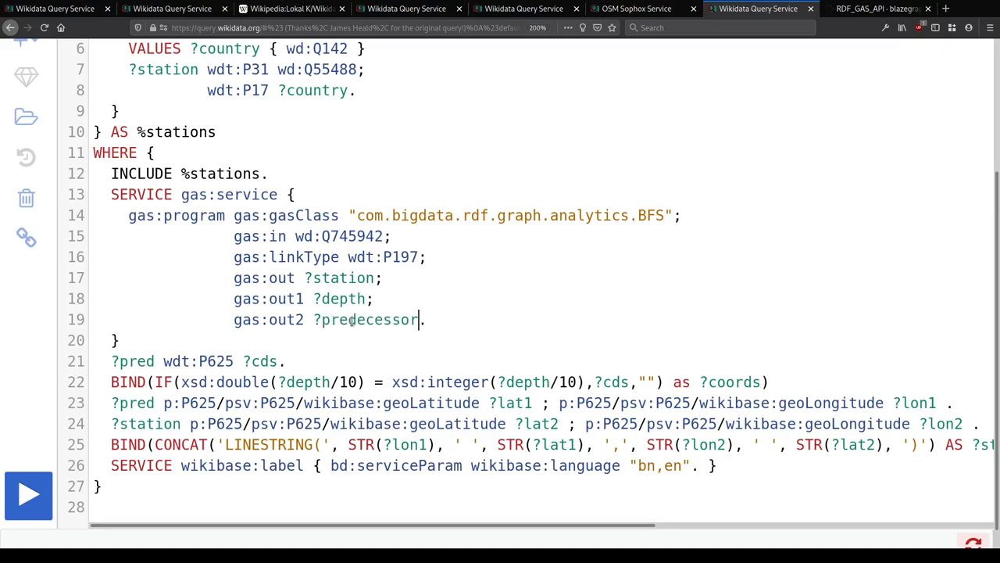
# Step: Replace ?pred with ?predecessor in the P625 coordinate statements on lines 21 and 23
pyautogui.doubleClick(347, 322)
pyautogui.hotkey('ctrl', 'c')
pyautogui.doubleClick(148, 361)
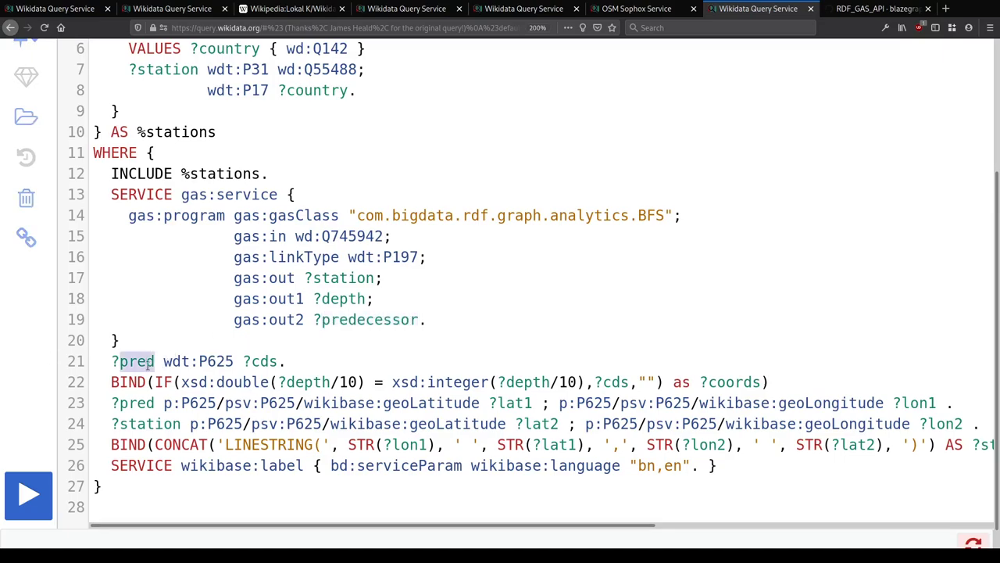
pyautogui.hotkey('ctrl', 'v')
pyautogui.doubleClick(147, 403)
pyautogui.hotkey('ctrl', 'v')
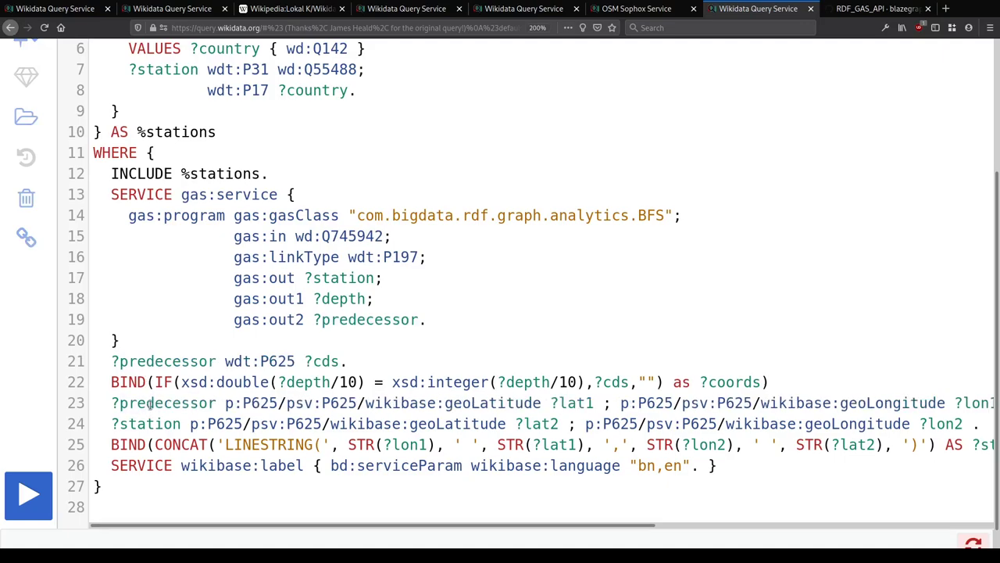
# Step: Search the page for "pred" and go through the matches to check for leftover uses of the old variable name
pyautogui.hotkey('ctrl', 'f')
pyautogui.write('pred')
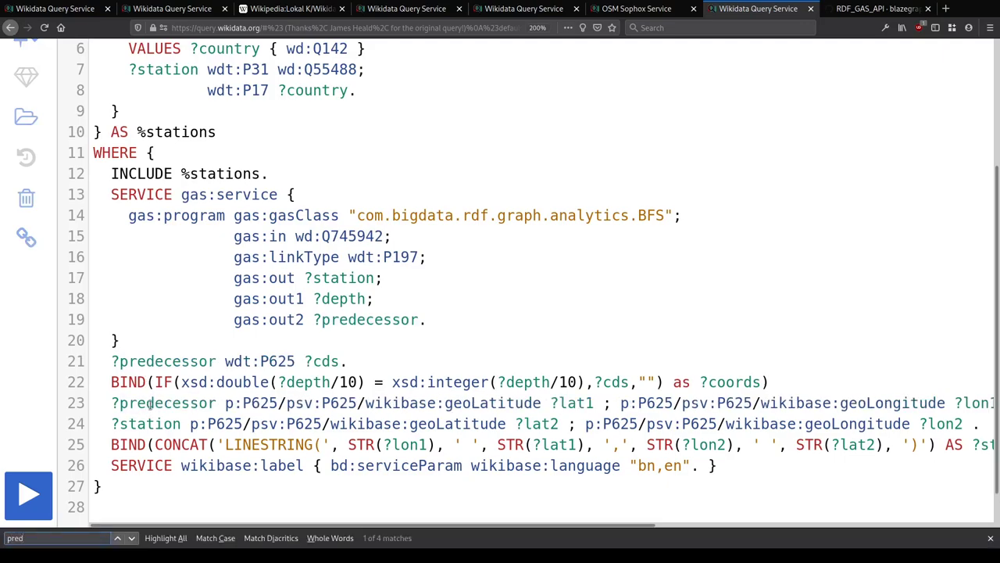
pyautogui.press('Return')
pyautogui.press('Return')
pyautogui.press('Return')
pyautogui.press('Return')
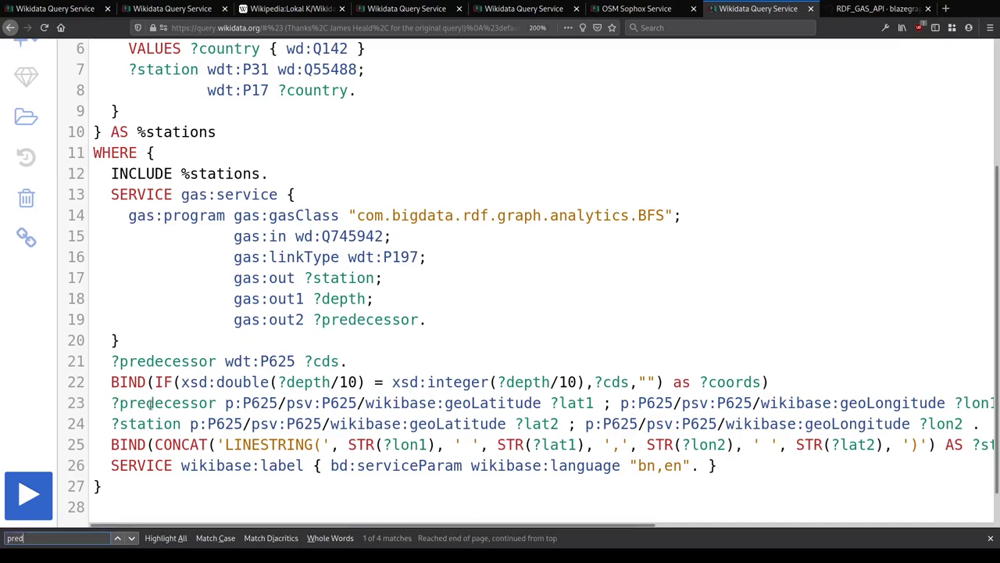
pyautogui.scroll(3, 382, 226)
pyautogui.scroll(-3, 412, 188)
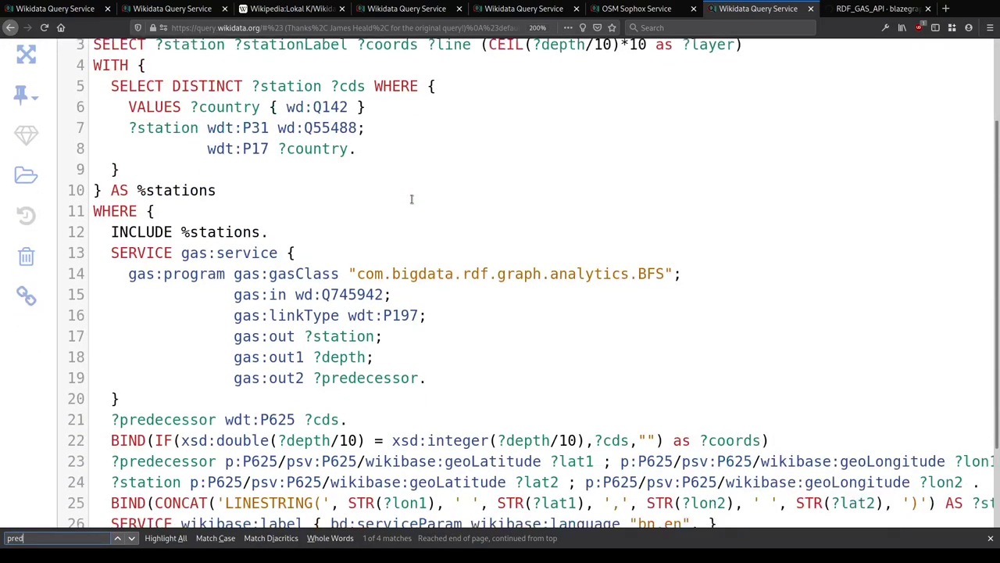
pyautogui.press('Return')
pyautogui.press('Return')
pyautogui.press('Return')
pyautogui.press('Return')
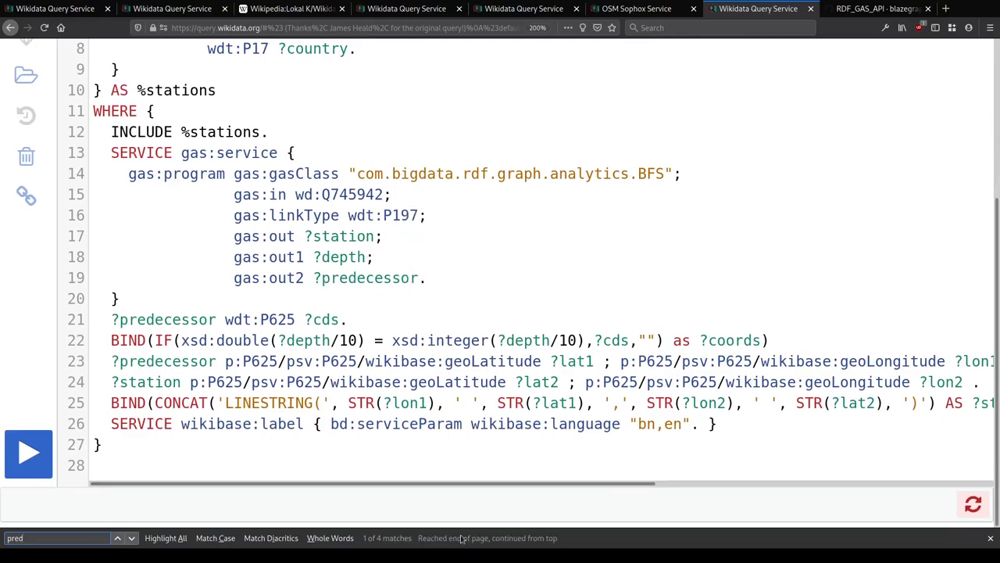
pyautogui.press('Return')
pyautogui.press('Return')
pyautogui.press('Return')
pyautogui.press('Return')
pyautogui.press('Return')
pyautogui.press('Return')
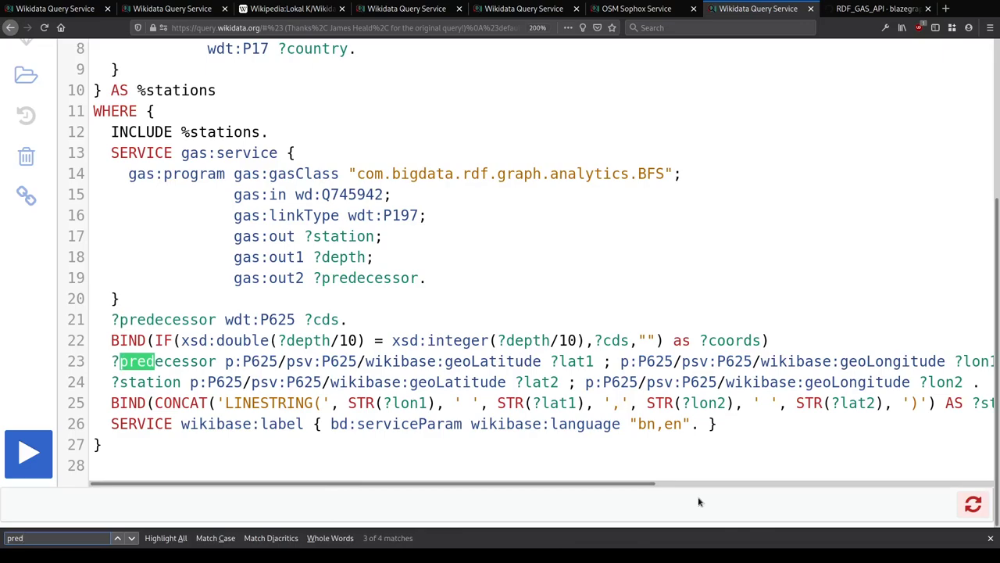
pyautogui.press('Return')
pyautogui.press('Return')
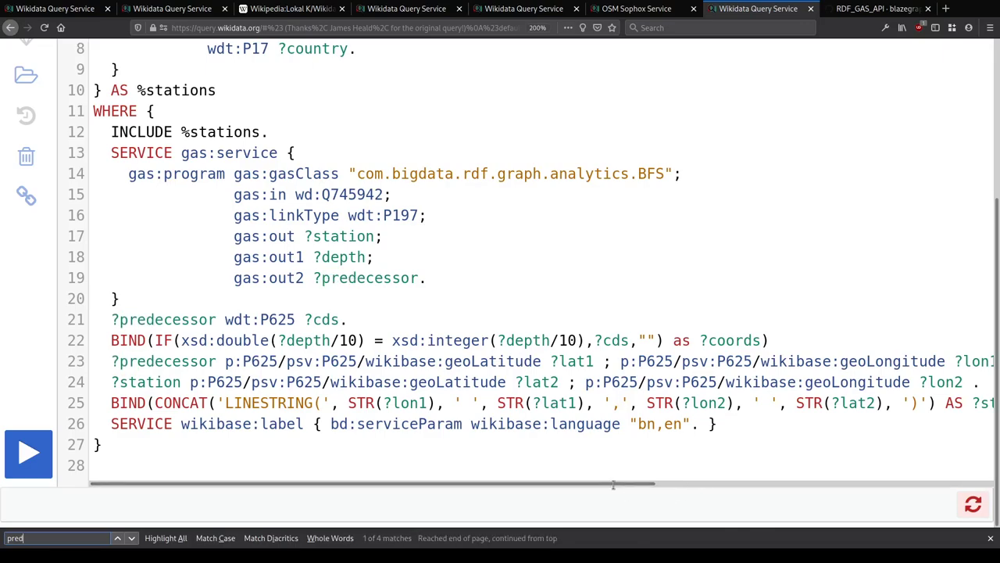
pyautogui.moveTo(615, 483); pyautogui.dragTo(194, 485)
pyautogui.click(190, 423)
pyautogui.press('Escape')
pyautogui.scroll(3, 192, 427)
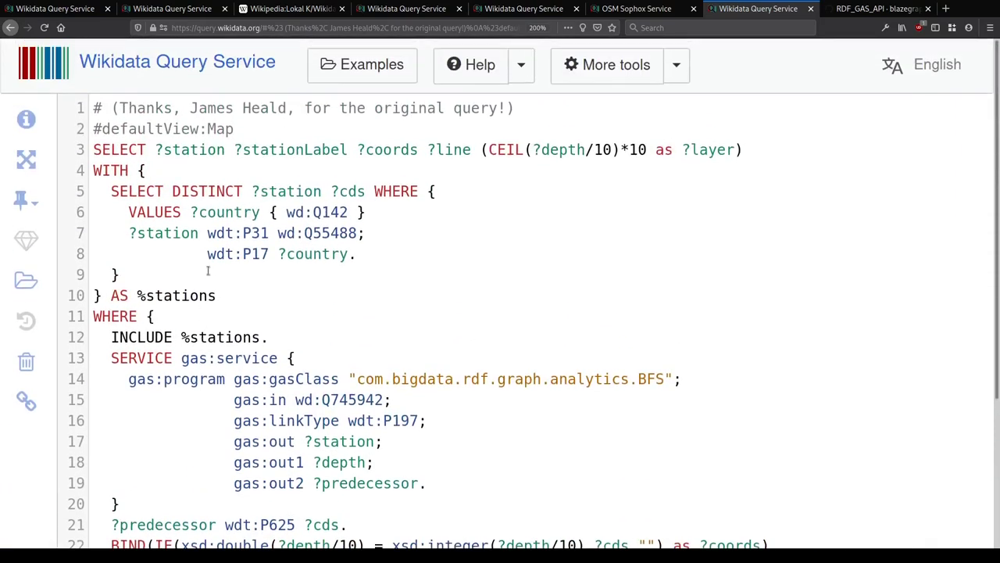
# Step: Remove bn from the label service languages on line 26, leaving only "en", and run the query
pyautogui.moveTo(315, 234)
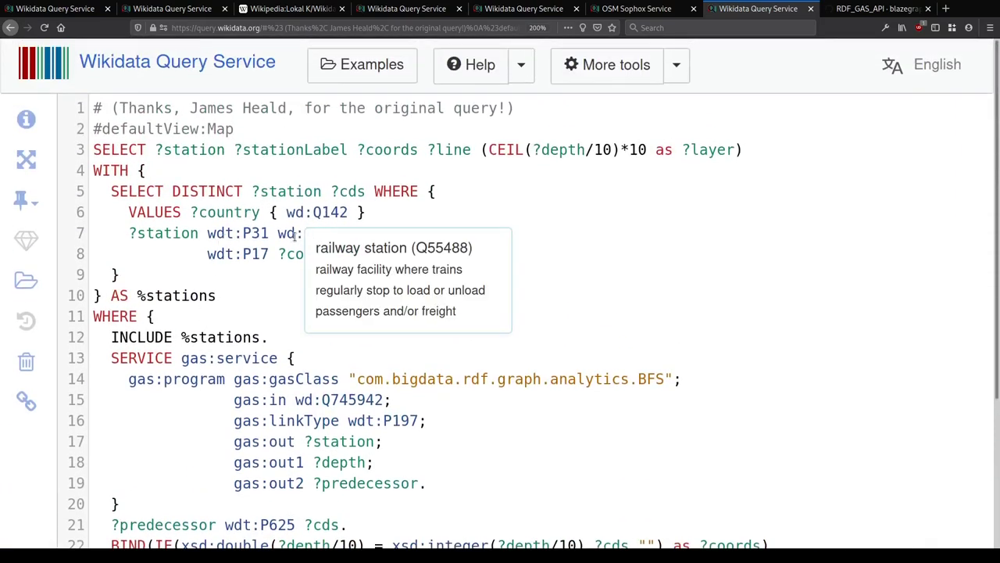
pyautogui.scroll(-3, 298, 237)
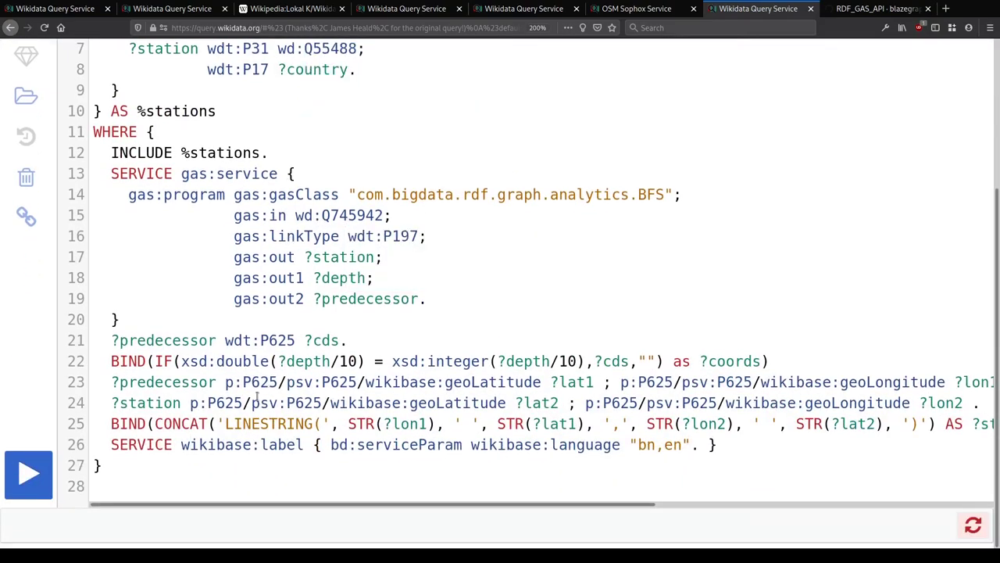
pyautogui.moveTo(257, 396)
pyautogui.click(194, 454)
pyautogui.doubleClick(647, 445)
pyautogui.press('BackSpace')
pyautogui.press('Delete')
pyautogui.hotkey('ctrl', 'Return')
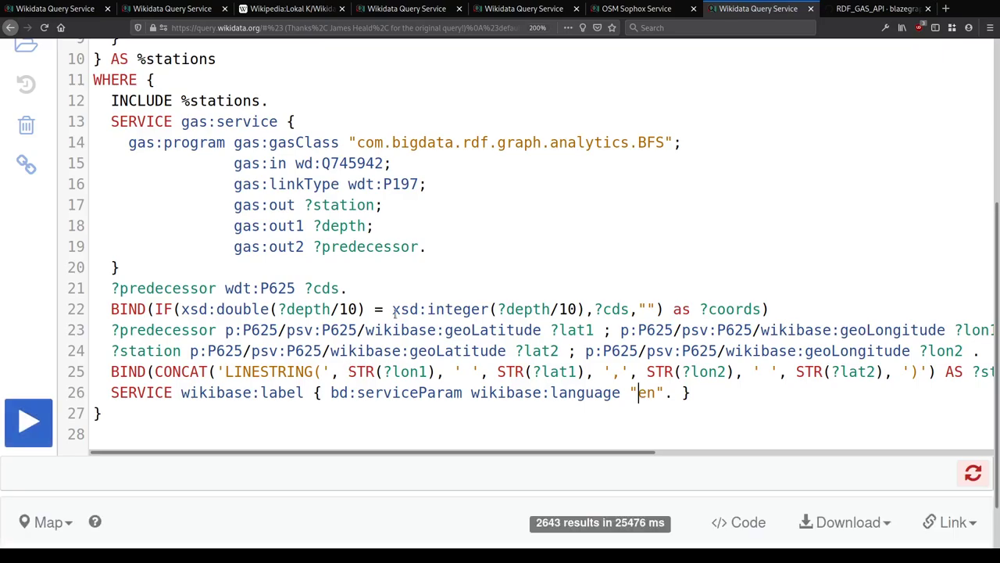
# Step: Inspect the details of the station point at Vesoul on the result map and relate them to ?coords on line 22
pyautogui.doubleClick(348, 309)
pyautogui.scroll(-5, 348, 309)
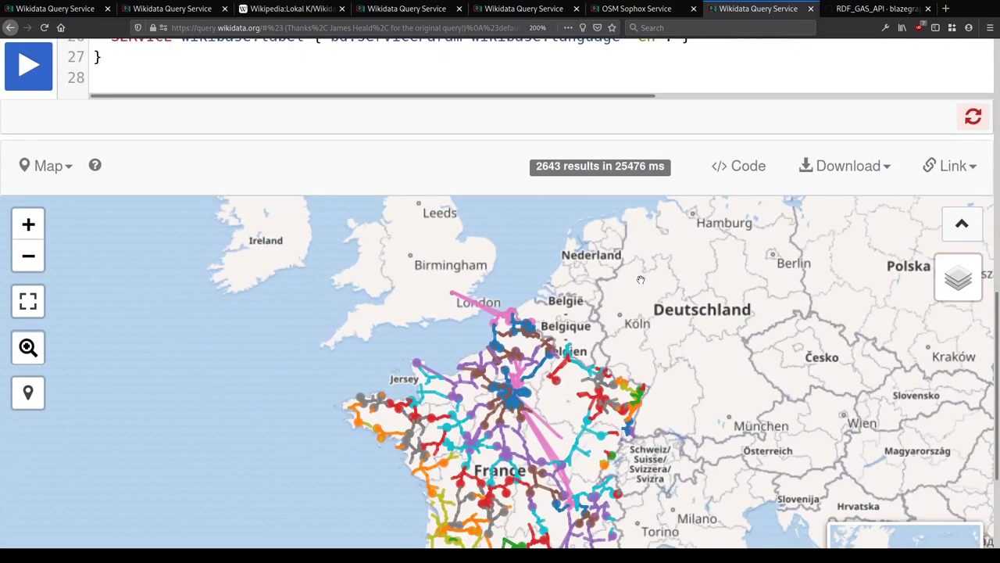
pyautogui.scroll(3, 585, 450)
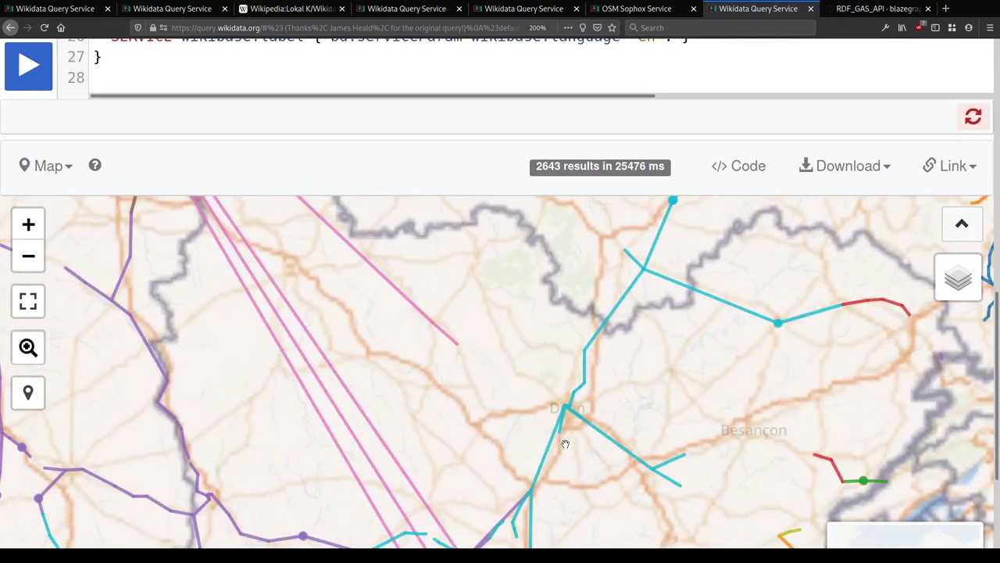
pyautogui.scroll(3, 780, 310)
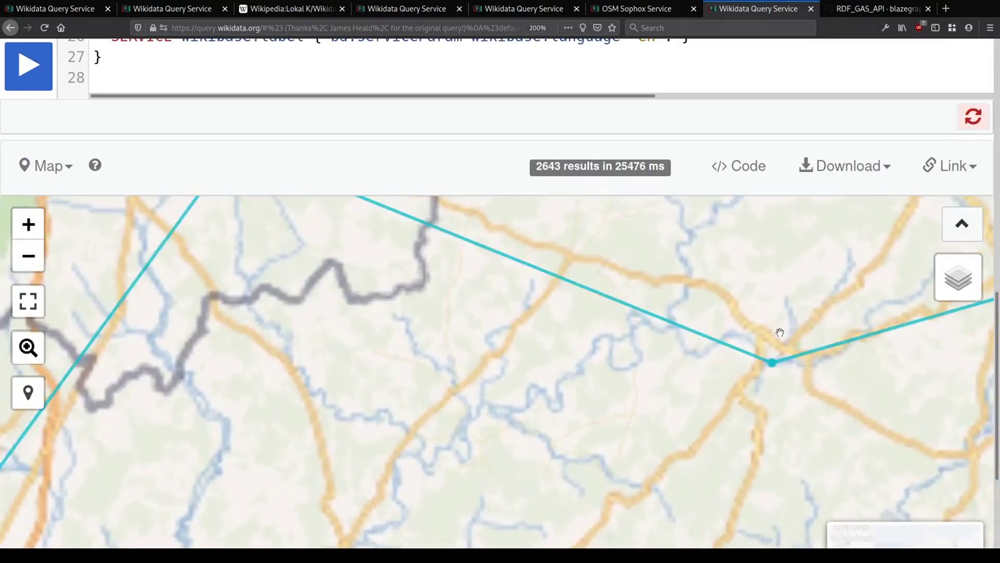
pyautogui.click(758, 391)
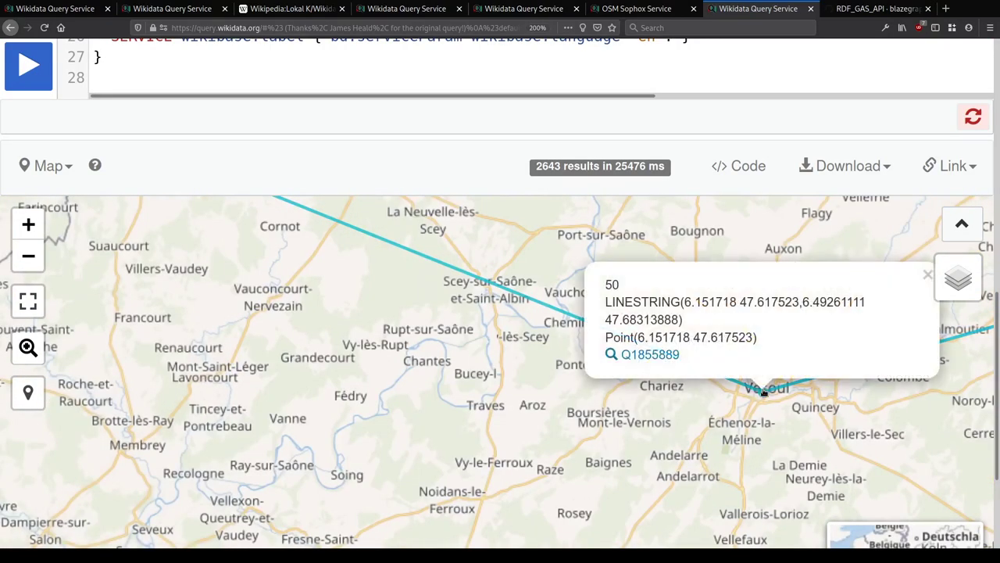
pyautogui.scroll(2, 404, 112)
pyautogui.hotkey('ctrl', 'shift', 'Left')
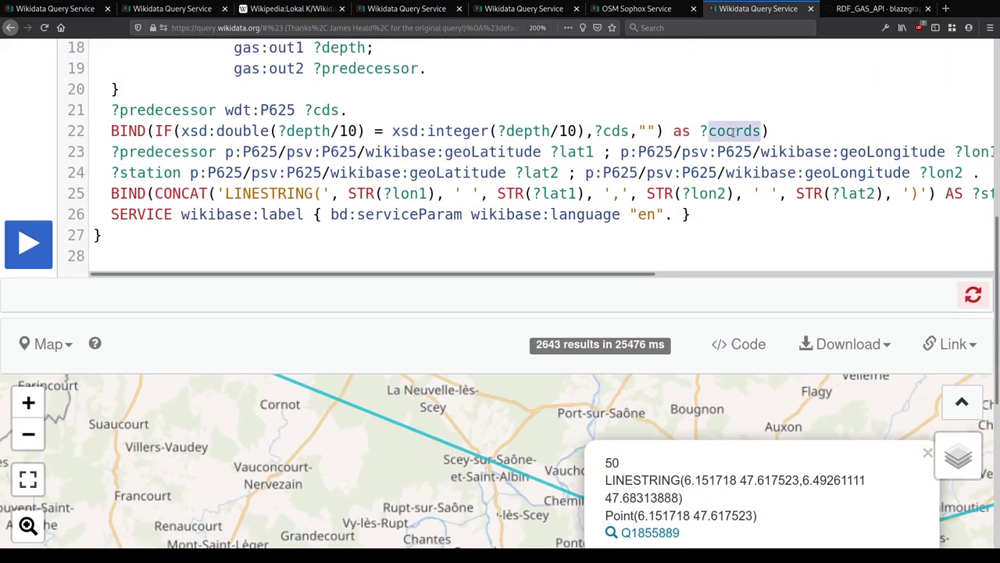
# Step: Inspect the details of the line junction near Chalindrey on the result map to compare it with the Vesoul point
pyautogui.scroll(-3, 404, 120)
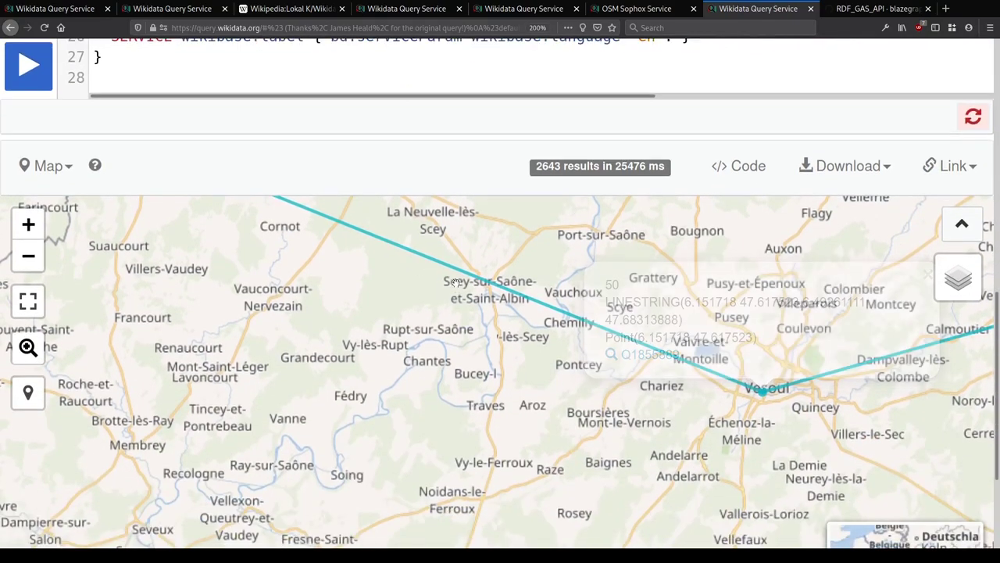
pyautogui.scroll(-2, 454, 263)
pyautogui.moveTo(518, 299); pyautogui.dragTo(636, 375)
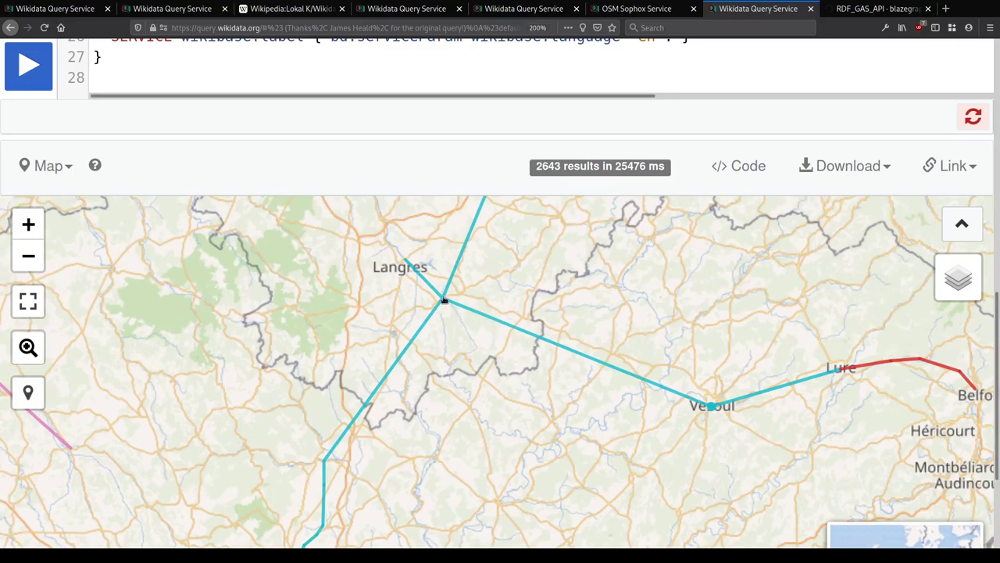
pyautogui.scroll(2, 445, 303)
pyautogui.scroll(1, 445, 306)
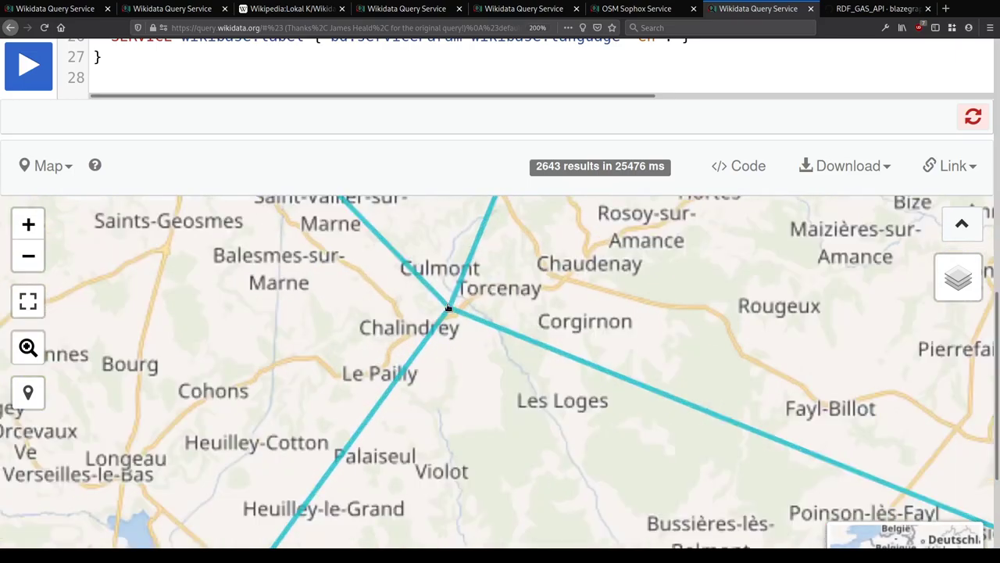
pyautogui.click(453, 313)
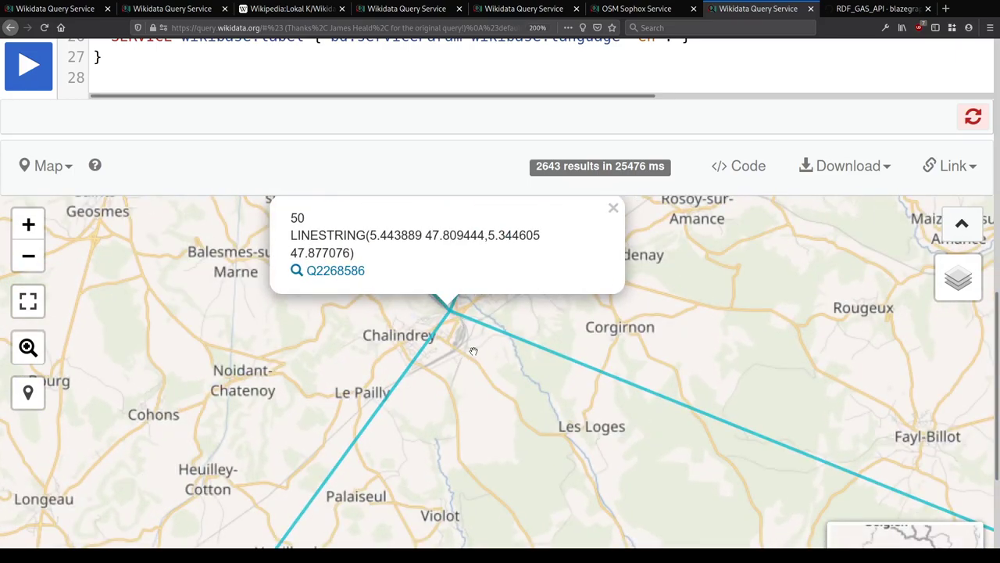
pyautogui.click(447, 319)
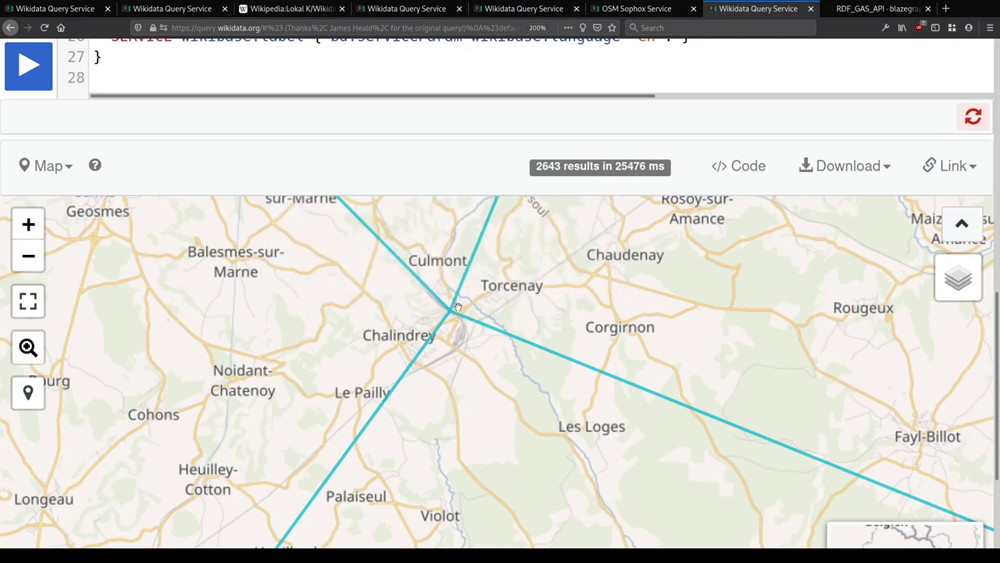
# Step: Examine the rail network across France on the map, including the lines southeast of Paris, and return to the query code
pyautogui.scroll(-4, 496, 343)
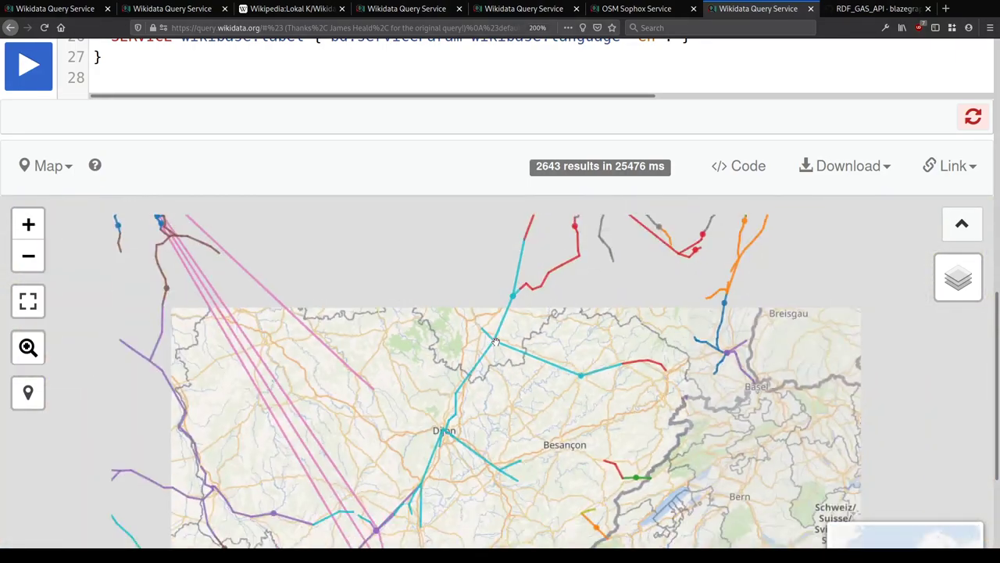
pyautogui.scroll(-2, 496, 343)
pyautogui.moveTo(505, 396); pyautogui.dragTo(617, 306)
pyautogui.scroll(-2, 618, 307)
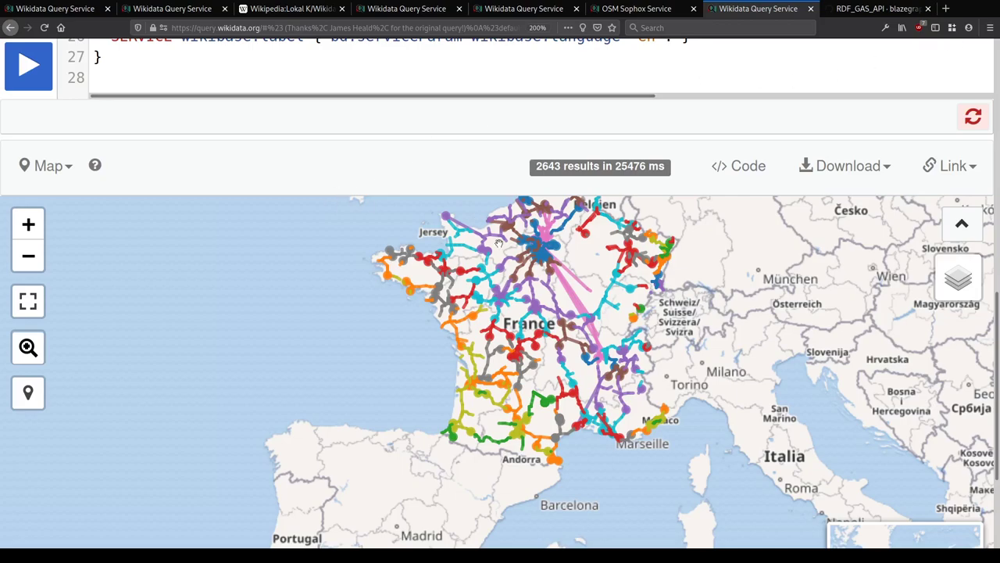
pyautogui.moveTo(499, 244); pyautogui.dragTo(495, 271)
pyautogui.scroll(3, 495, 272)
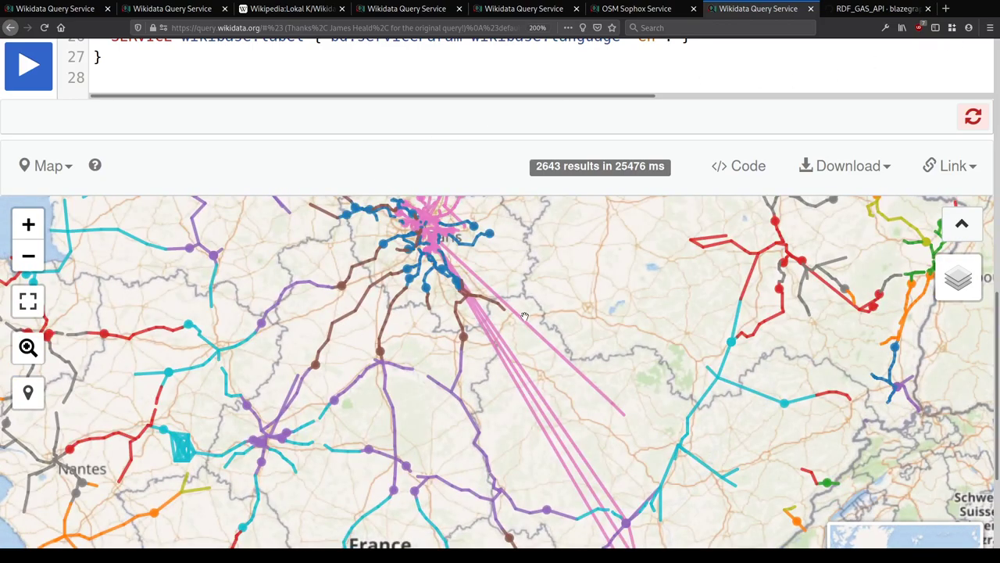
pyautogui.scroll(7, 464, 164)
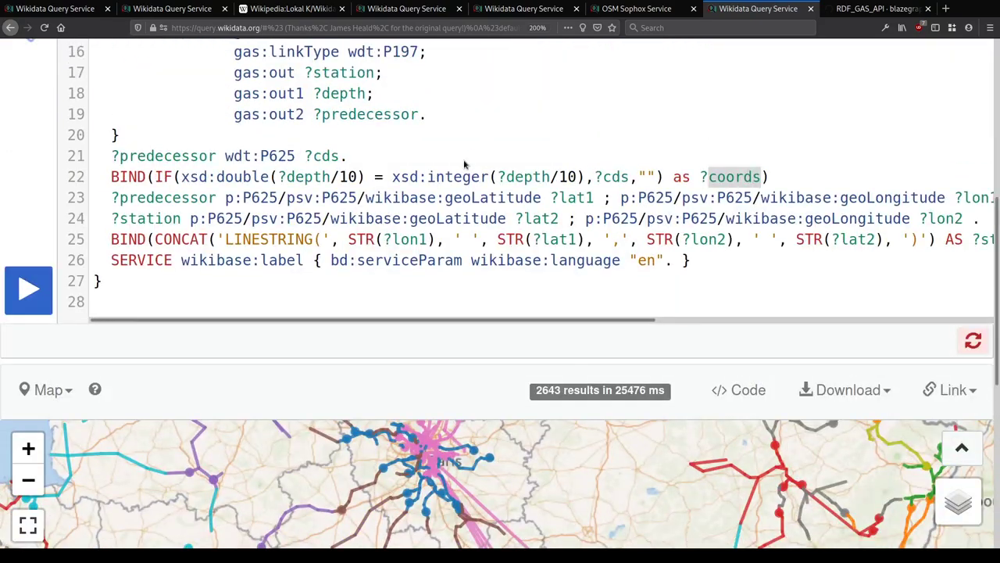
# Step: Open query.wikidata.org in a new browser tab and write an empty SELECT * WHERE { } query
pyautogui.hotkey('ctrl', 't')
pyautogui.write('query.wikidata.org')
pyautogui.press('Return')
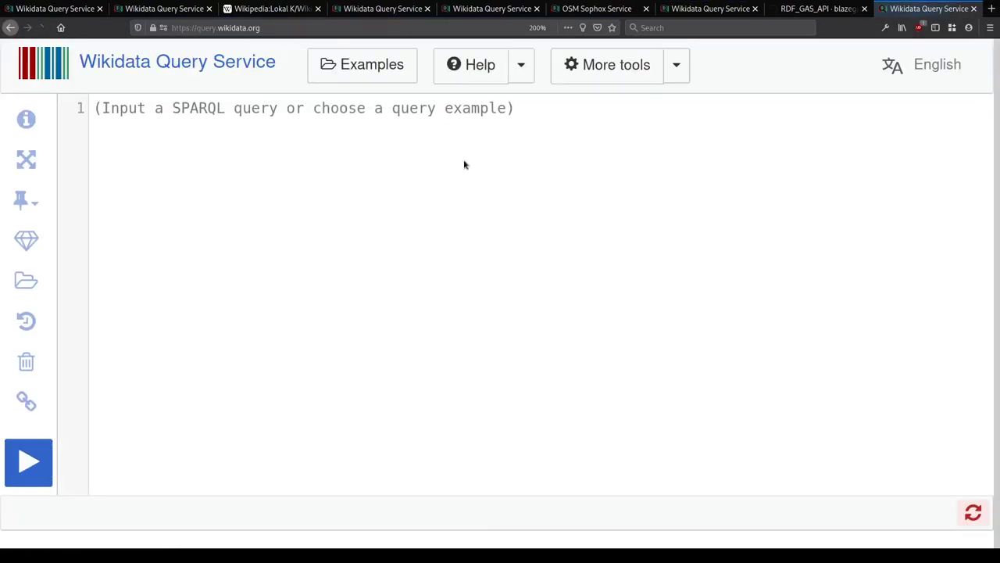
pyautogui.write('SELECT * WHERE {')
pyautogui.press('Return')
pyautogui.press('Return')
pyautogui.write('}')
pyautogui.press('Up')
pyautogui.press('End')
# Step: Add BIND("Point(0 0)"^^wkt:geoLiteral AS ?coords) inside the WHERE block
pyautogui.write('BIND(')
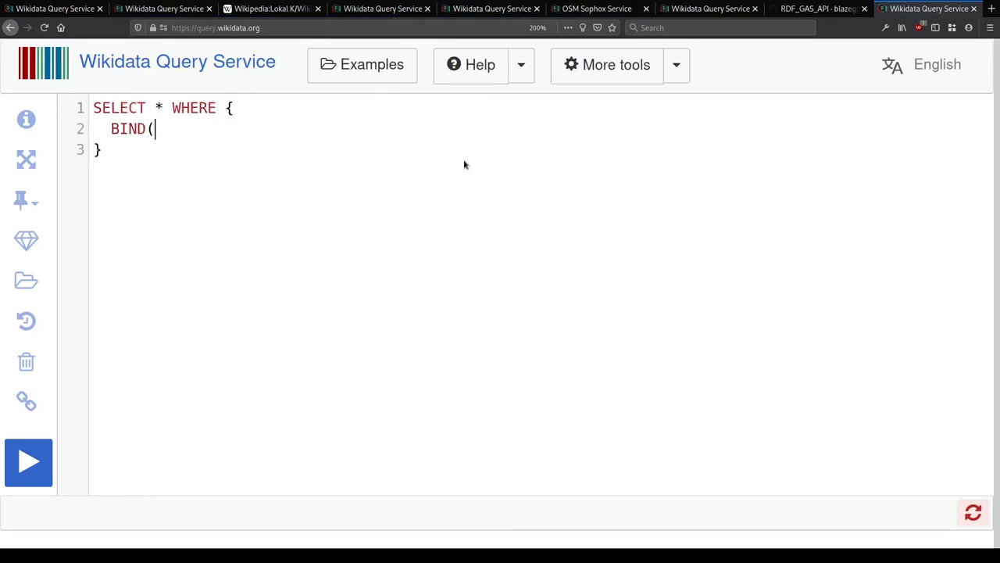
pyautogui.write('"Point(0 ')
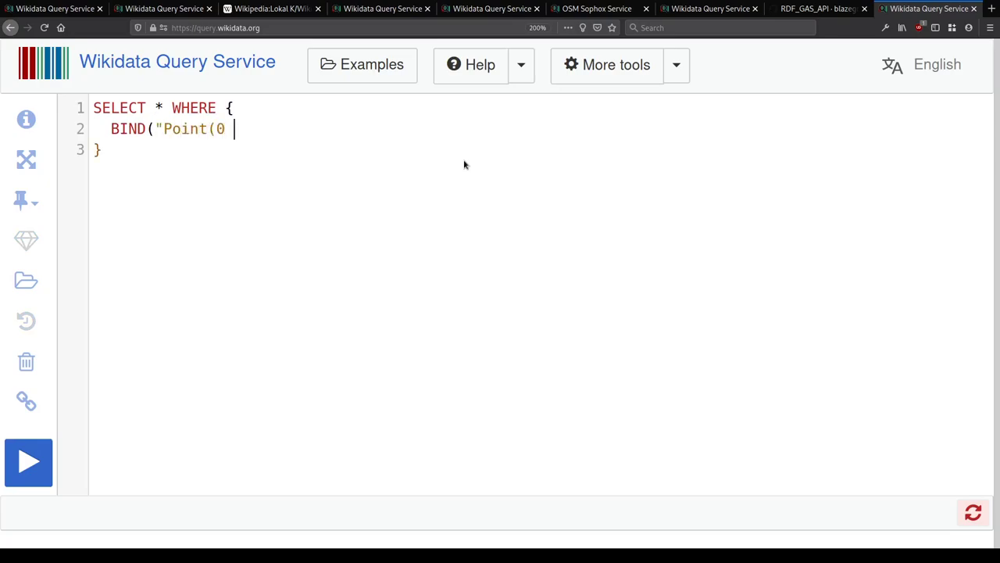
pyautogui.write('0)"^^wkt:geoLiteral ')
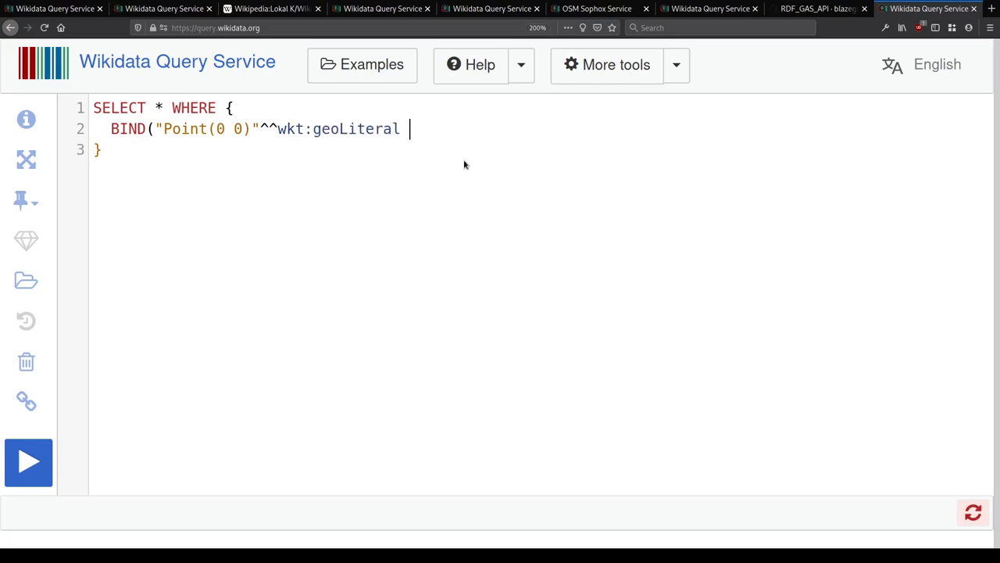
pyautogui.write('AS ?coords)')
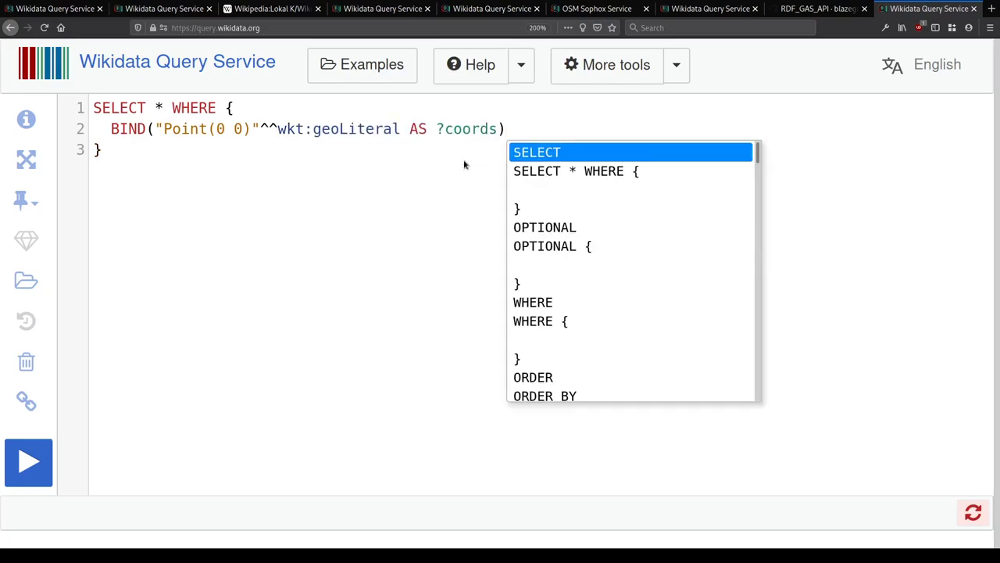
pyautogui.press('Escape')
# Step: Add BIND("0000ff" AS ?rgb) on a new line below the coordinates BIND
pyautogui.press('Return')
pyautogui.write('BIND')
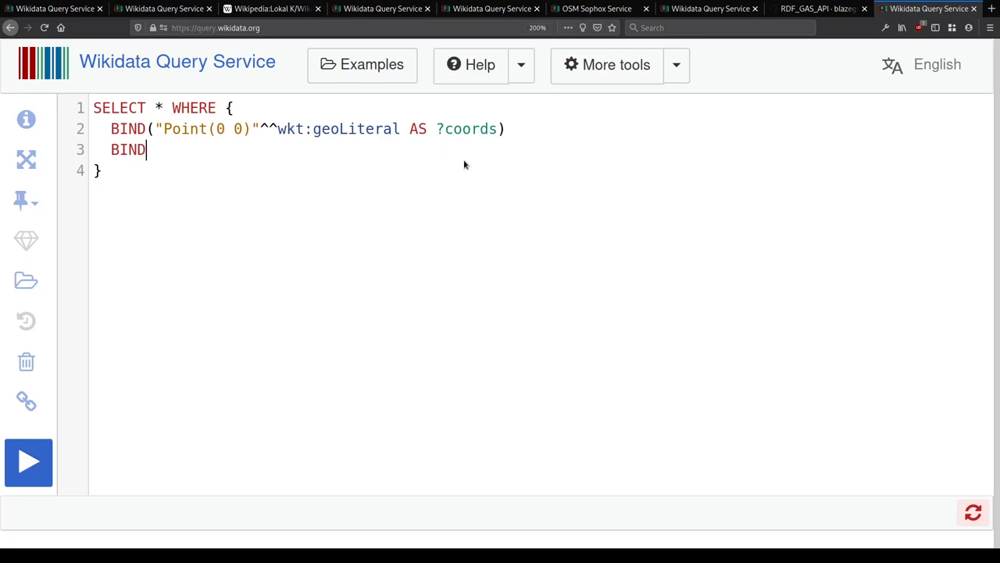
pyautogui.write('("0000ff"  AS ?rgb)')
# Step: Insert a comment line above SELECT and start it with #d
pyautogui.hotkey('ctrl', 'Home')
pyautogui.press('Return')
pyautogui.press('Up')
pyautogui.write('#')
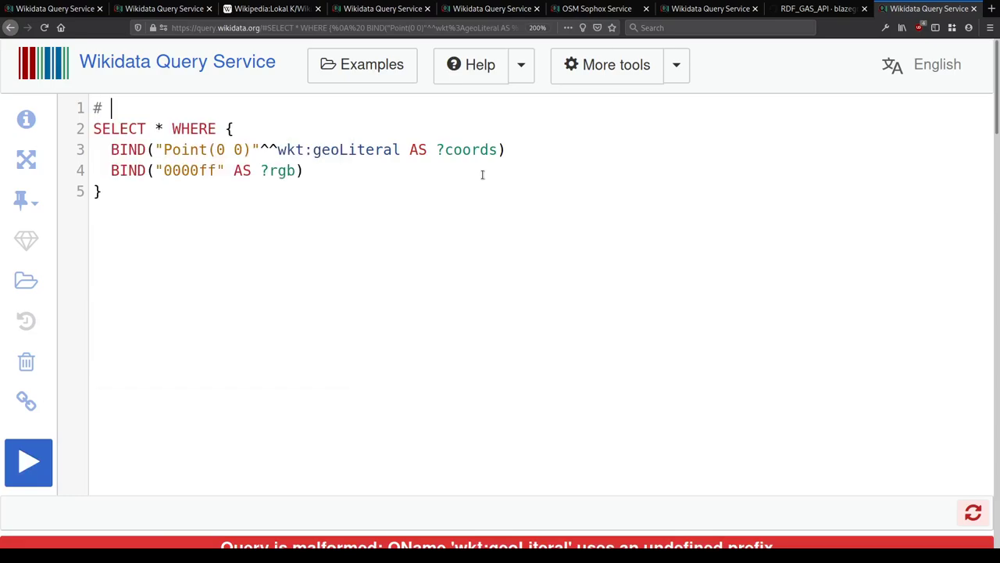
pyautogui.press('BackSpace')
pyautogui.write('d')
# Step: Check the query error, replace the literal's wkt prefix with geo and remove geo from the datatype name after the colon
pyautogui.scroll(-5, 728, 258)
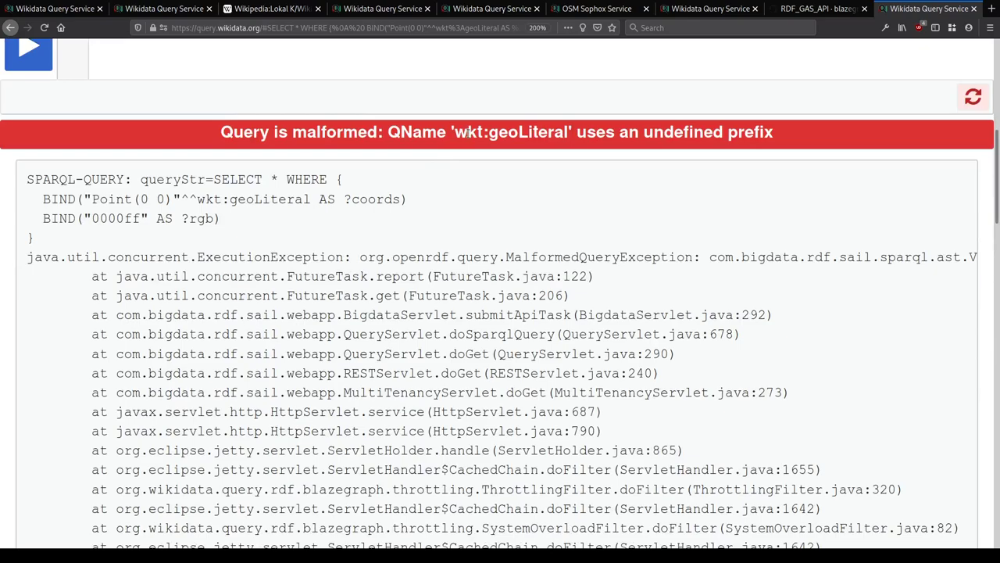
pyautogui.scroll(5, 467, 133)
pyautogui.doubleClick(291, 150)
pyautogui.write('geo')
pyautogui.press('Right')
pyautogui.press('Delete')
pyautogui.press('Delete')
pyautogui.press('Delete')
pyautogui.hotkey('ctrl', 'End')
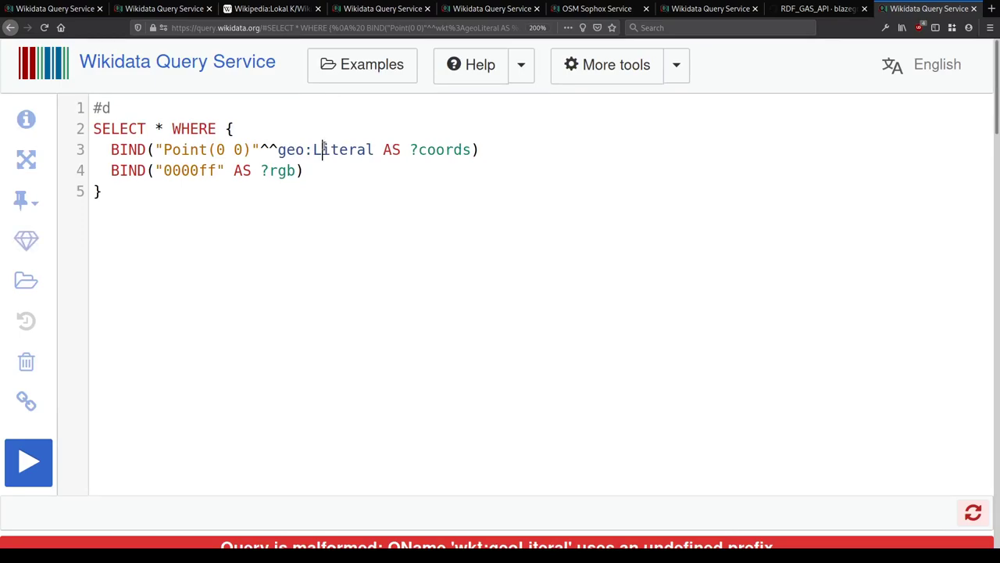
# Step: Correct the literal's datatype name so that it reads geo:wktLiteral
pyautogui.click(324, 147)
pyautogui.write('i')
pyautogui.press('Left')
pyautogui.press('Left')
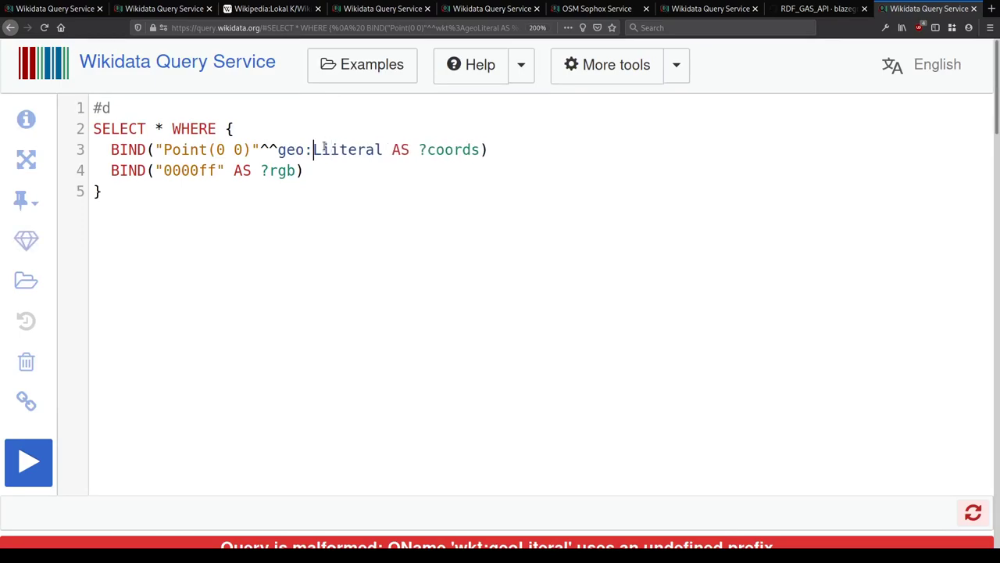
pyautogui.write('wkt')
pyautogui.press('Right')
pyautogui.press('Delete')
# Step: Complete the comment line as #defaultView:Map, run the query and inspect the point's details on the result map
pyautogui.hotkey('ctrl', 'Home')
pyautogui.press('End')
pyautogui.write('e')
pyautogui.press('Return')
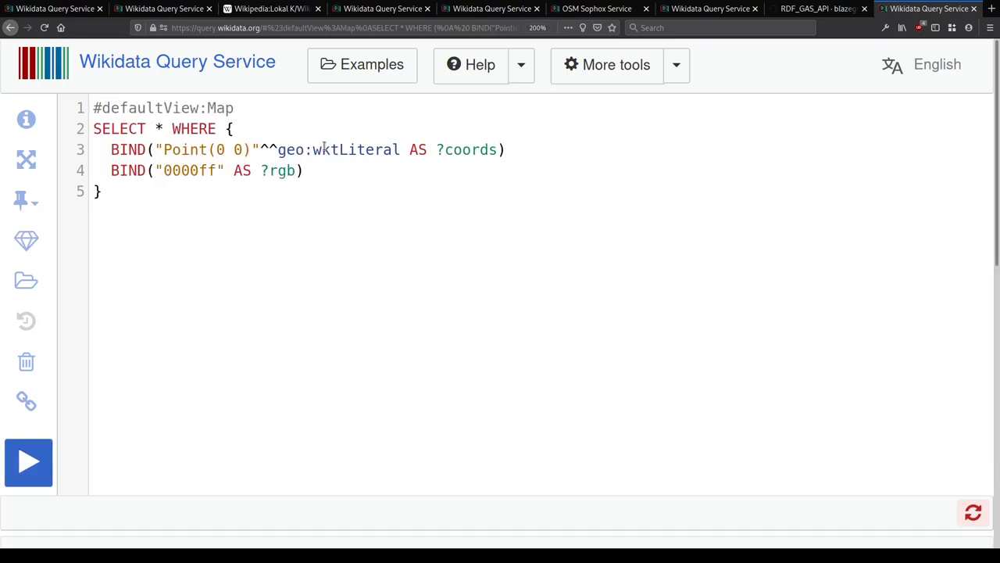
pyautogui.hotkey('ctrl', 'Return')
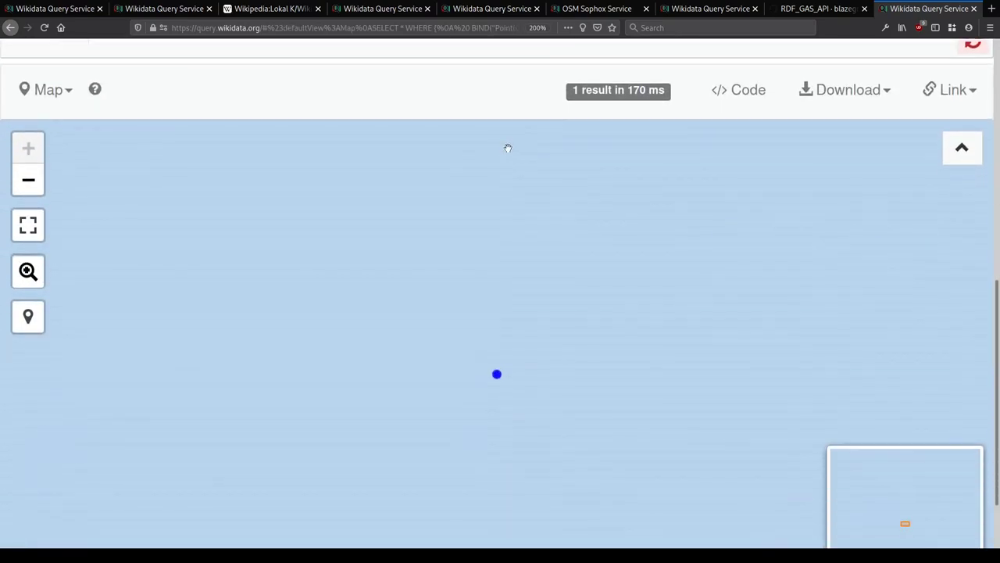
pyautogui.click(497, 371)
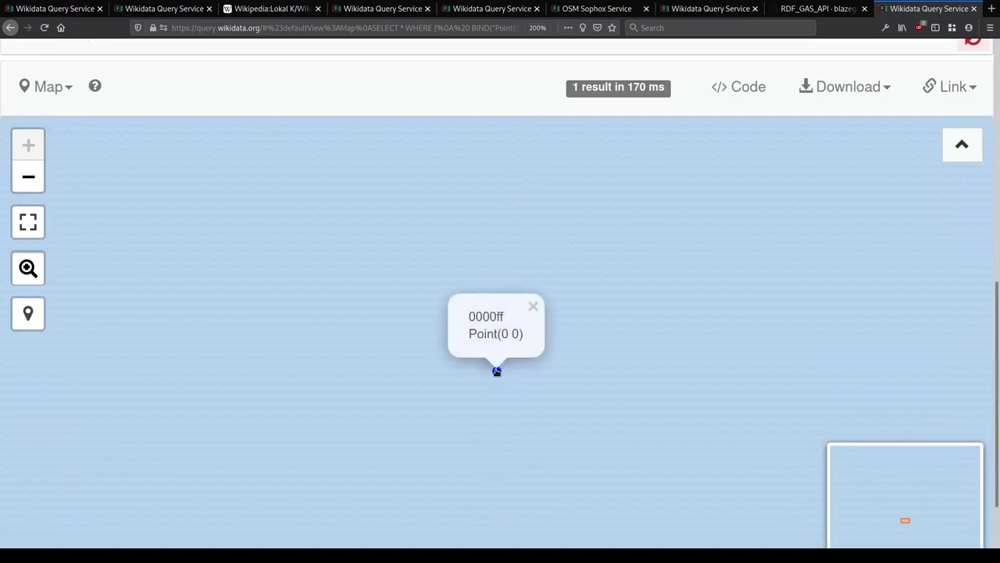
pyautogui.scroll(5, 415, 143)
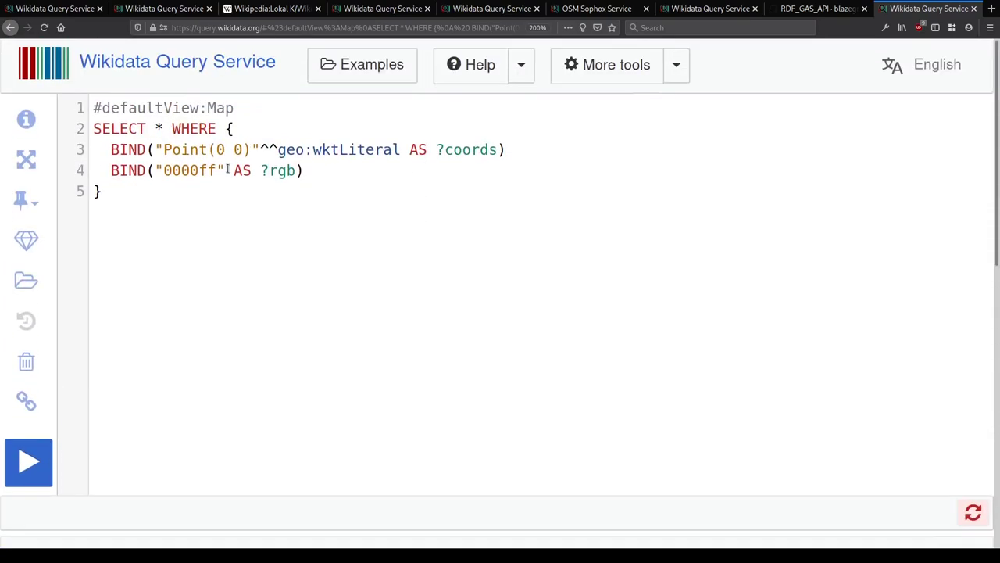
# Step: Change the ?rgb value to "ff0000" and rerun the query to view the point's colour on the map
pyautogui.click(216, 171)
pyautogui.press('BackSpace')
pyautogui.press('BackSpace')
pyautogui.write('00')
pyautogui.hotkey('ctrl', 'Left')
pyautogui.write('ff')
pyautogui.press('Delete')
pyautogui.press('Delete')
pyautogui.hotkey('ctrl', 'Return')
pyautogui.scroll(-5, 286, 88)
pyautogui.scroll(5, 286, 88)
# Step: Change the ?rgb value to "ff7700" and rerun the query to view the recoloured point
pyautogui.press('Delete')
pyautogui.press('Delete')
pyautogui.write('77')
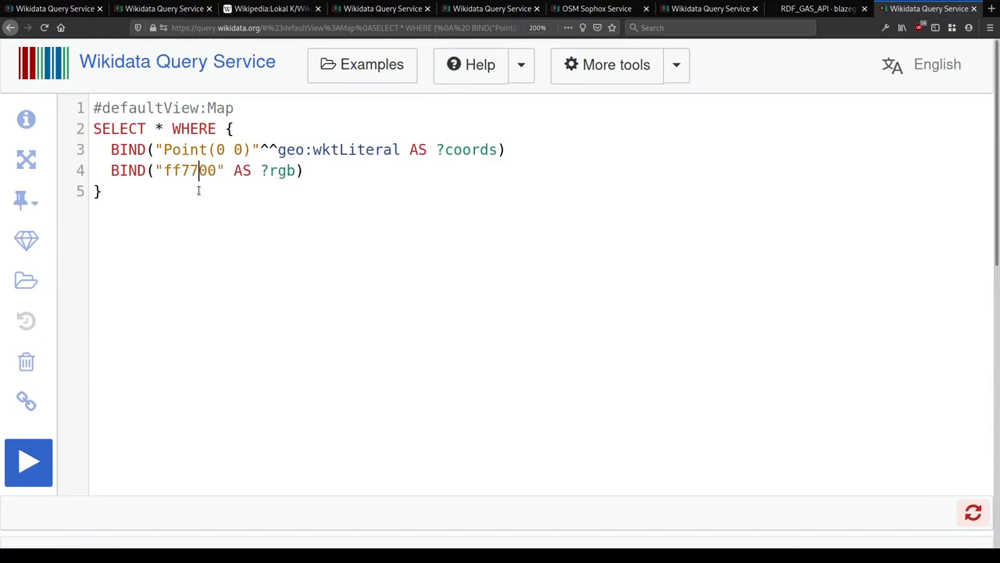
pyautogui.hotkey('ctrl', 'Return')
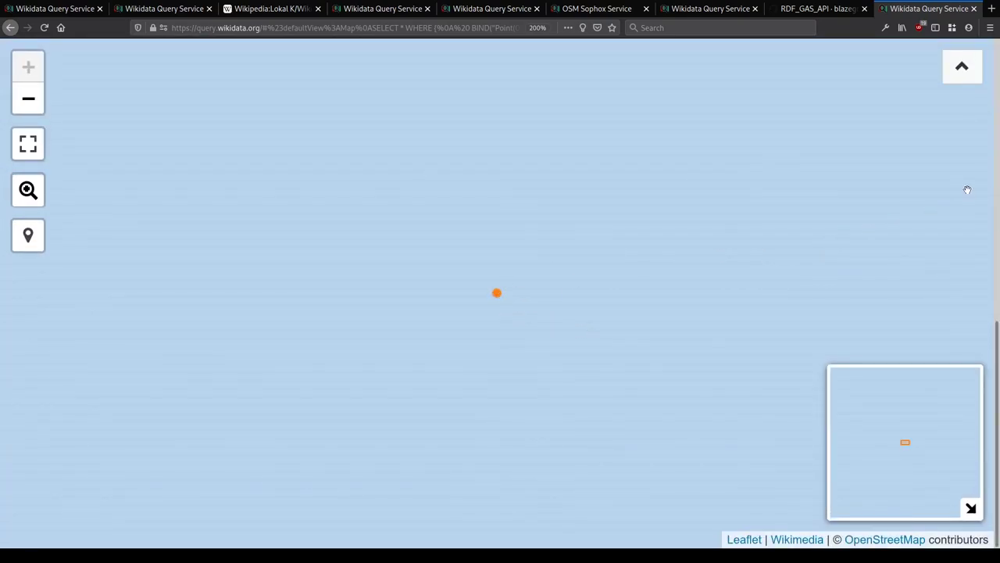
pyautogui.scroll(5, 999, 164)
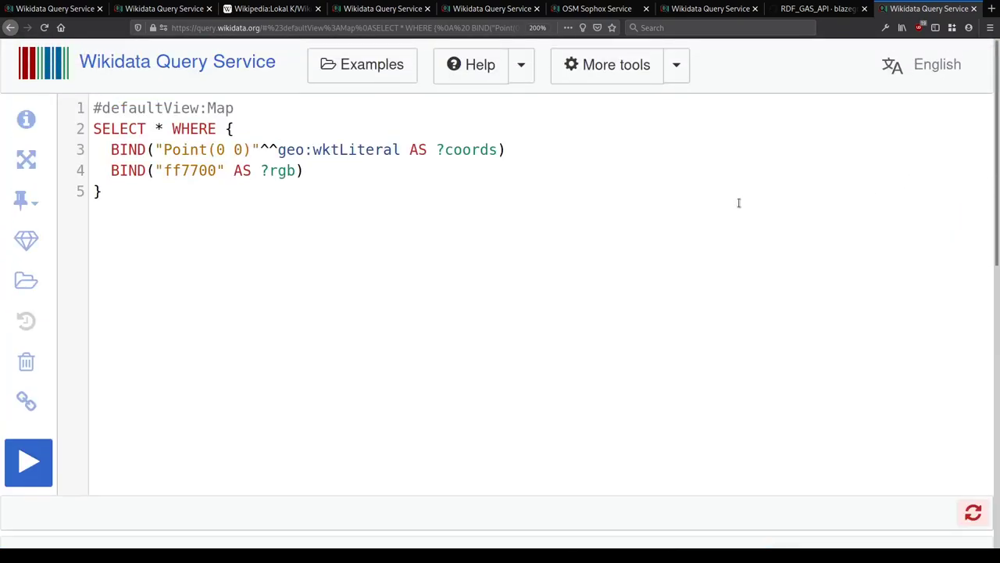
# Step: Highlight the ?rgb variable and its colour value, rerun the query and examine the point on the result map
pyautogui.click(269, 170)
pyautogui.doubleClick(270, 170)
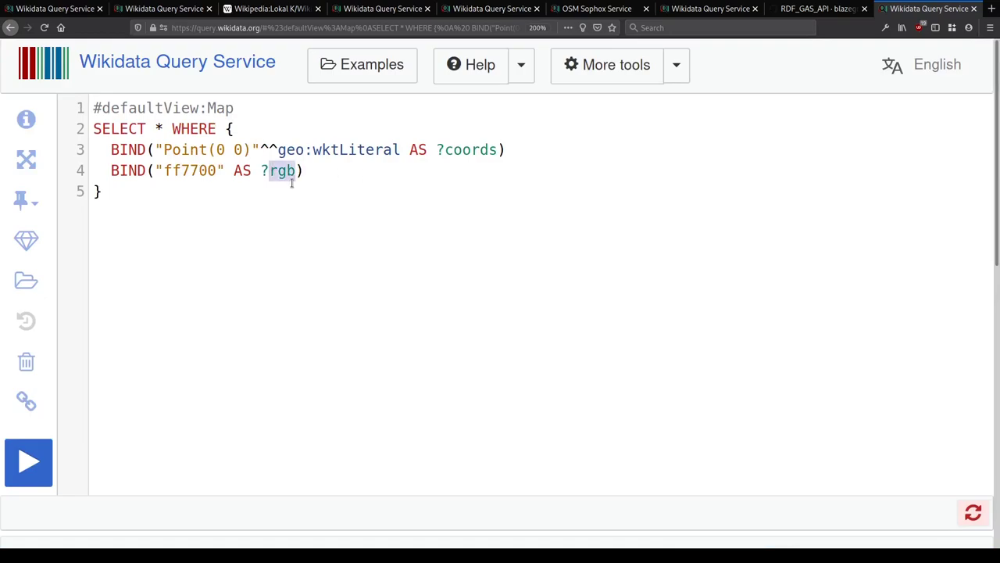
pyautogui.doubleClick(192, 170)
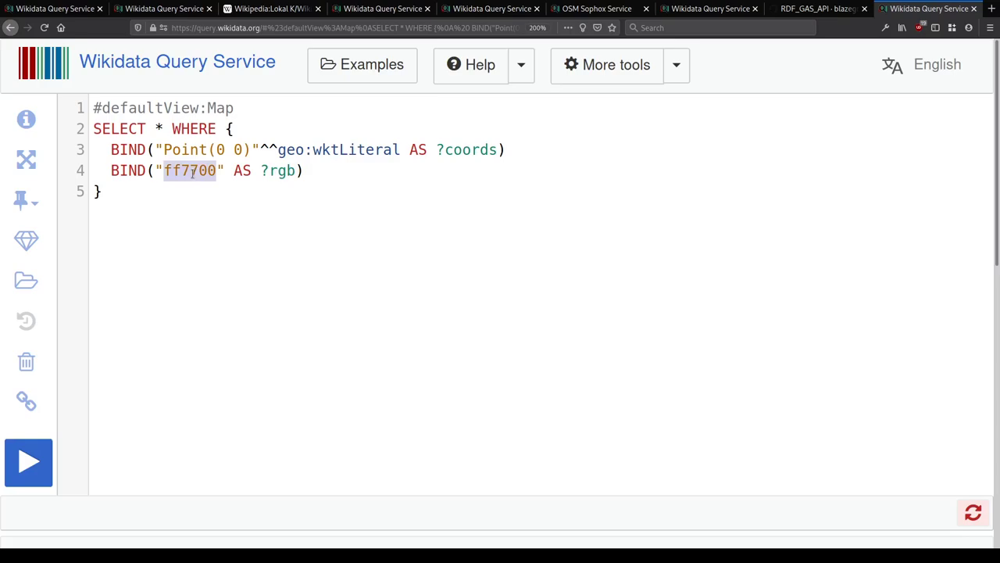
pyautogui.click(207, 170)
pyautogui.click(208, 199)
pyautogui.hotkey('ctrl', 'Return')
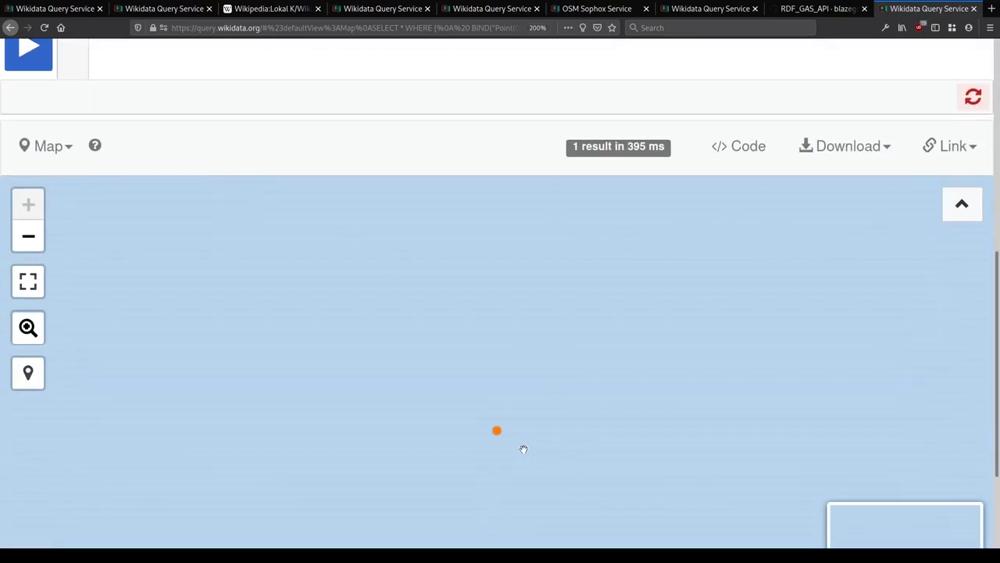
pyautogui.click(498, 432)
pyautogui.click(613, 440)
pyautogui.click(966, 203)
pyautogui.scroll(-5, 967, 202)
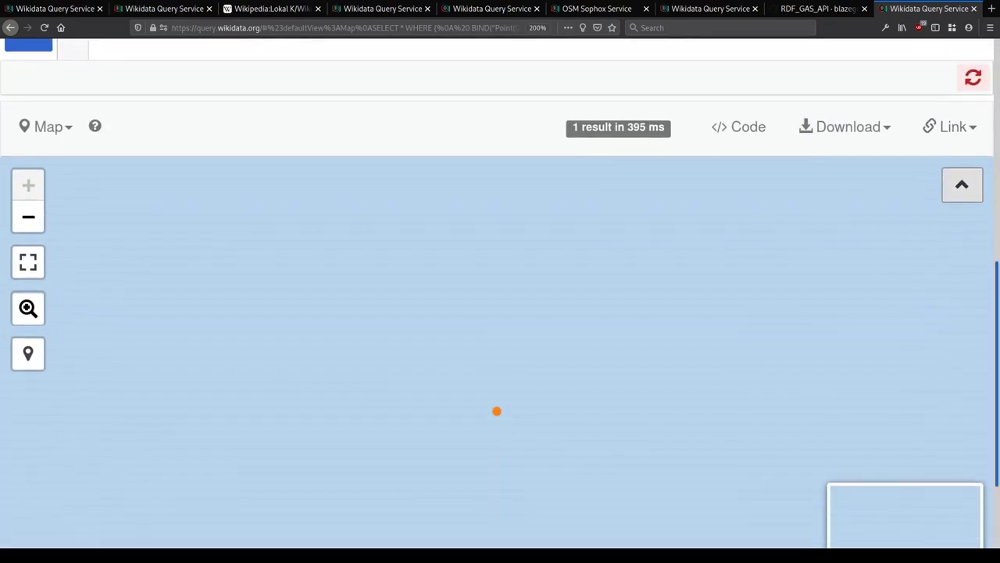
pyautogui.scroll(5, 615, 227)
pyautogui.scroll(1, 516, 375)
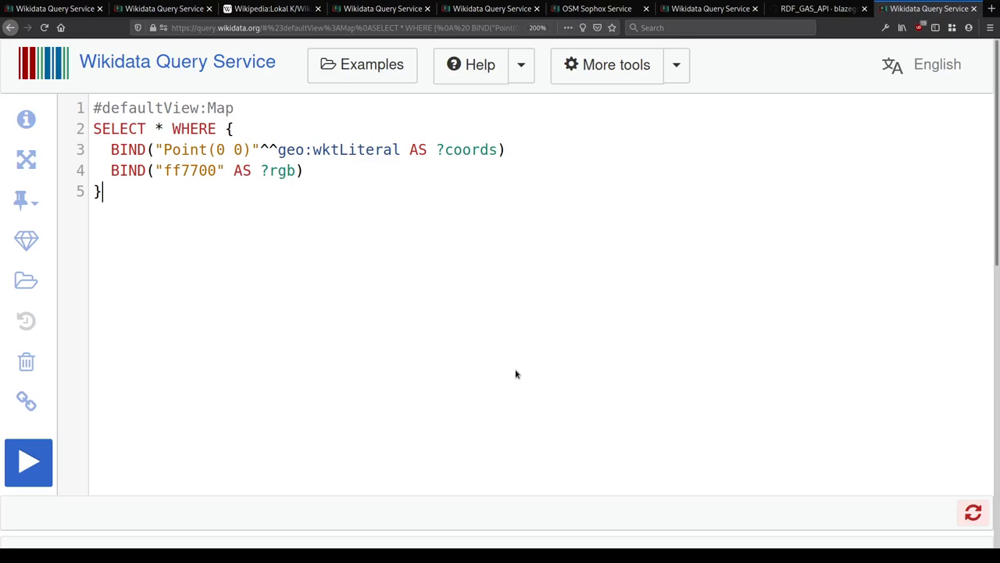
# Step: Add BIND(0.5 AS ?value) with the comment # [0,1] on a new line below the coordinates BIND
pyautogui.press('End')
pyautogui.press('Return')
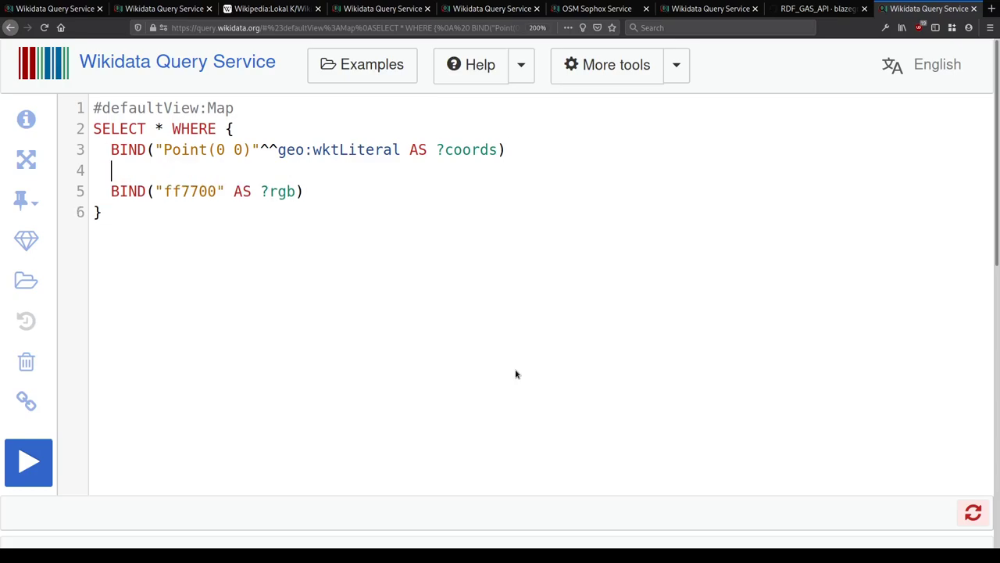
pyautogui.write('BIND(0.5 AS ?')
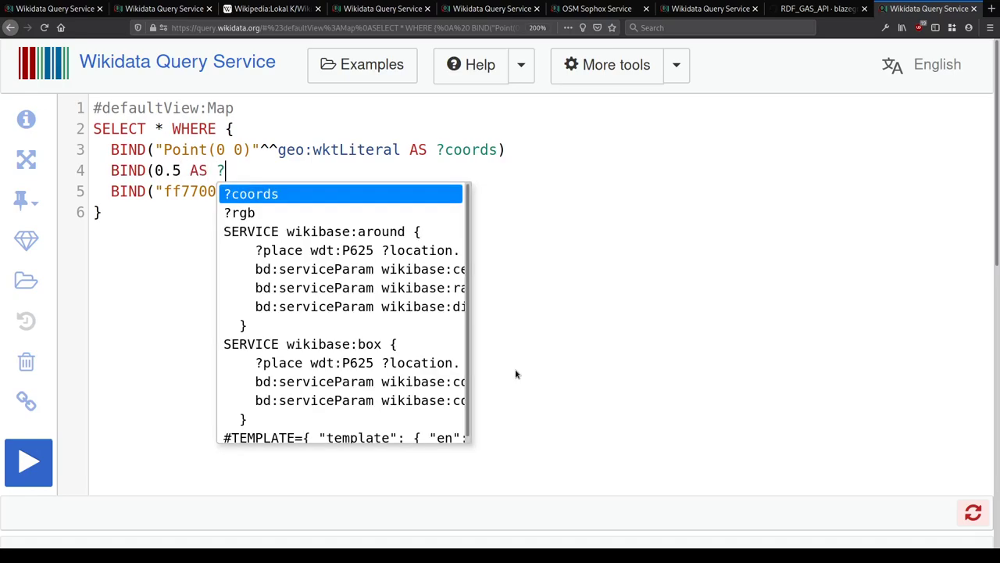
pyautogui.write('value) # [0')
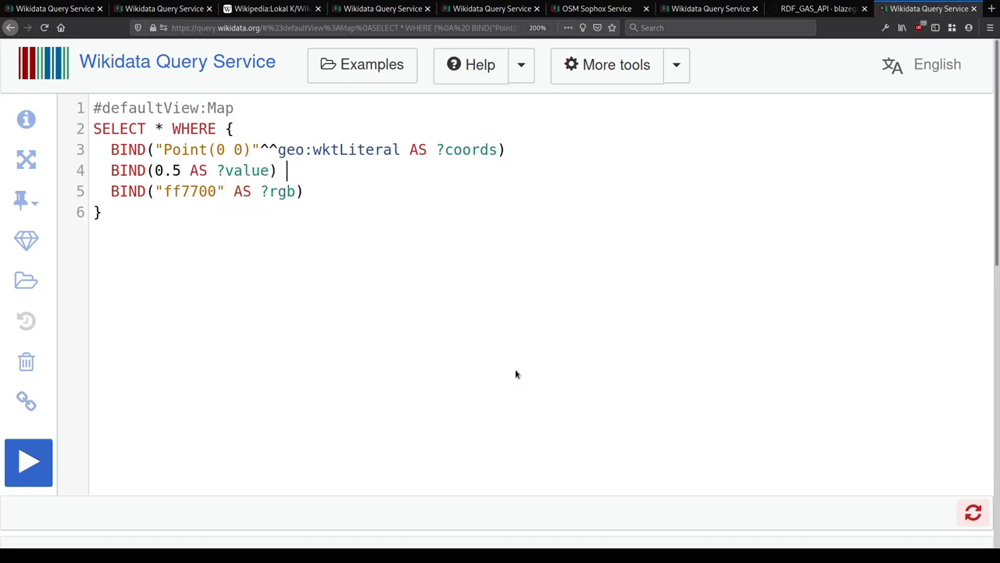
pyautogui.write(',1]')
# Step: Begin a BIND of nested IFs on ?value that gives "00" below 0.1 and "33" below 0.3
pyautogui.press('Return')
pyautogui.write('BIND(')
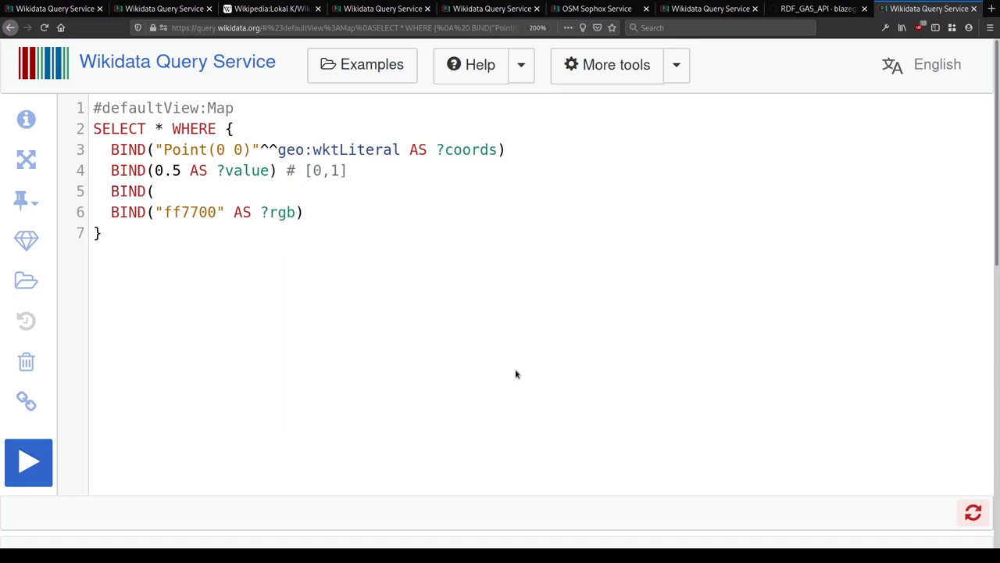
pyautogui.write('IF(?value < 0.1')
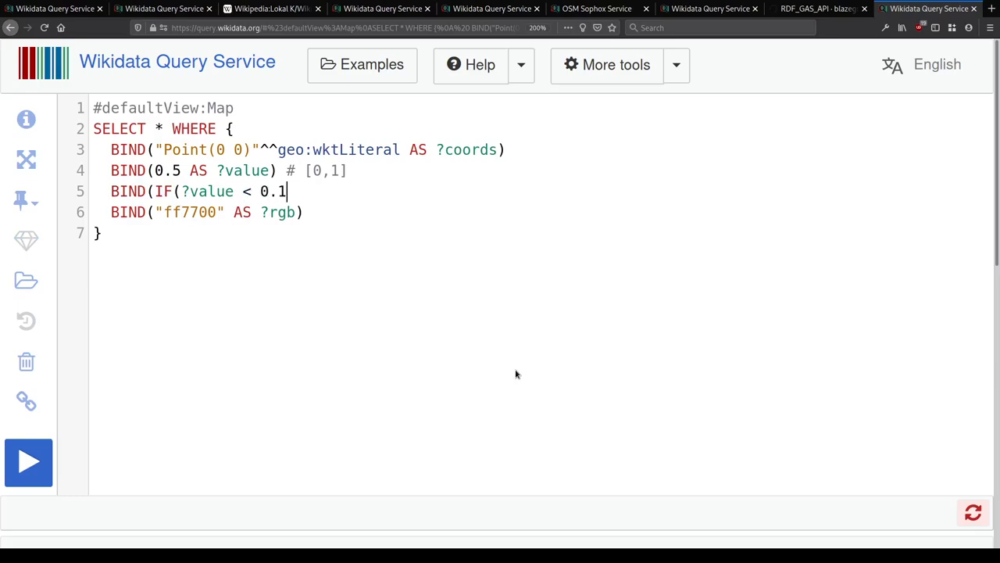
pyautogui.write(', "00",')
pyautogui.press('Return')
pyautogui.write('IF(s')
pyautogui.press('BackSpace')
pyautogui.write('?value < 0.3, "33",')
pyautogui.press('Return')
# Step: Extend the nested IFs with "77" below 0.5, "aa" below 0.8 and otherwise "ff", and bind the result as ?red
pyautogui.write('IF(?value < 0.5, "77",')
pyautogui.press('Return')
pyautogui.write('IF(?value < 0,.')
pyautogui.press('BackSpace')
pyautogui.press('BackSpace')
pyautogui.write('.8, "aa",')
pyautogui.press('Return')
pyautogui.write('"')
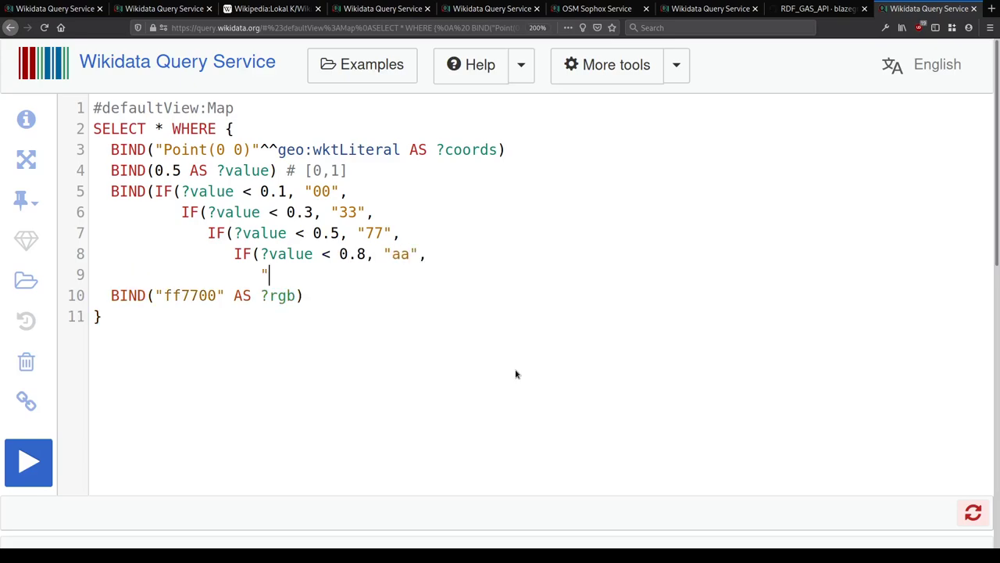
pyautogui.write('ff")))) AS ')
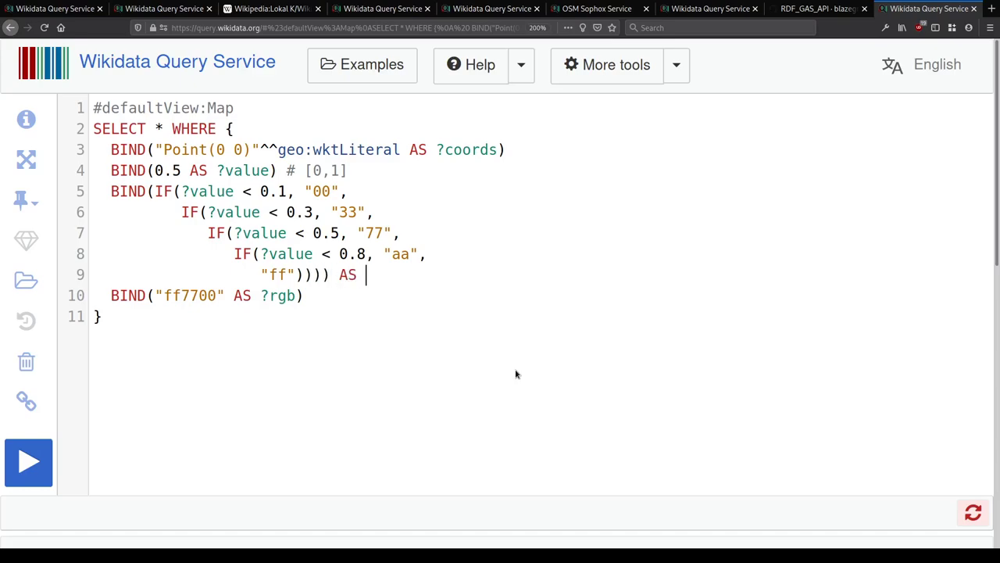
pyautogui.write('?red)')
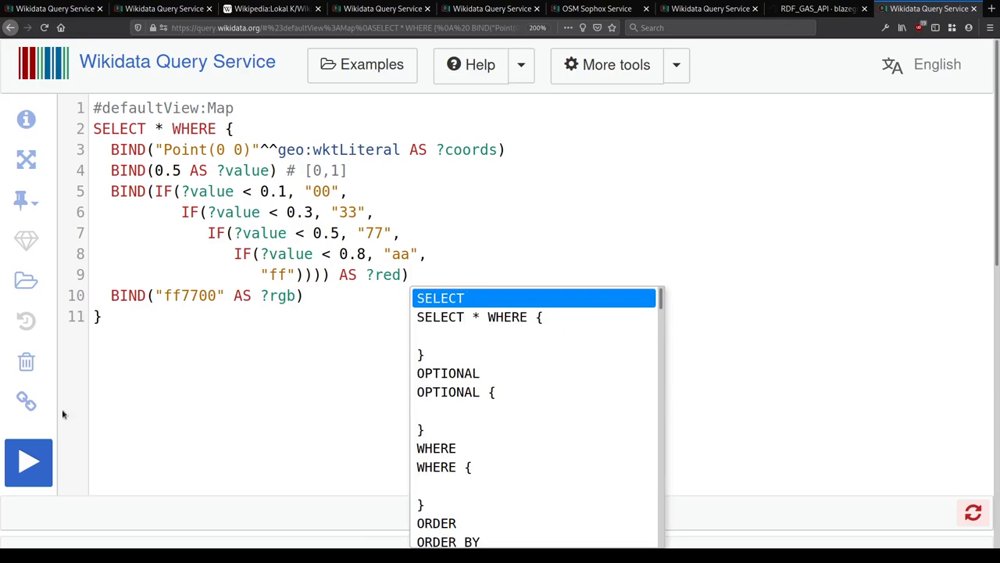
# Step: Replace the fixed ?rgb colour with CONCAT(?red, "0000") AS ?rgb
pyautogui.moveTo(155, 296); pyautogui.dragTo(393, 296)
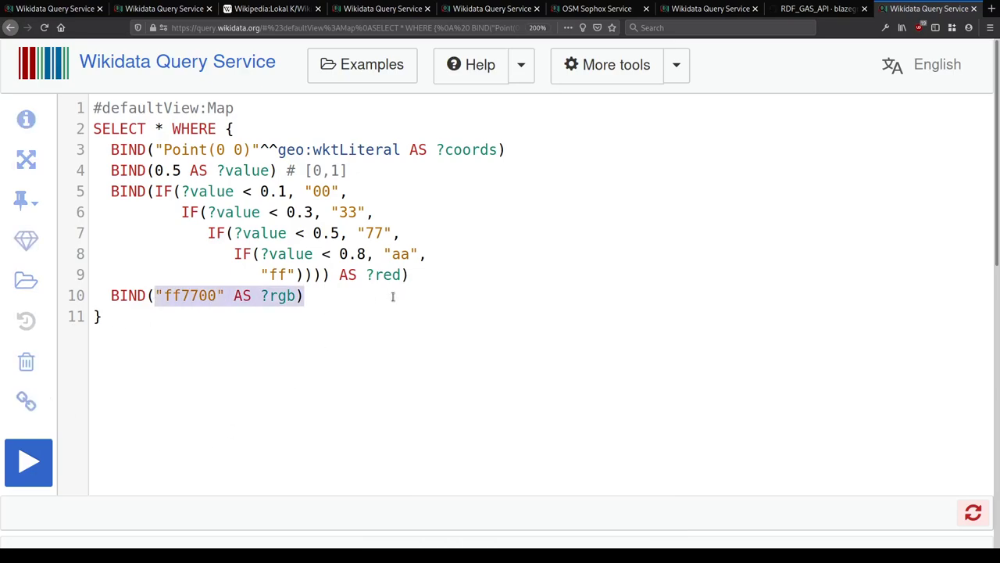
pyautogui.write('CONCAT(?red')
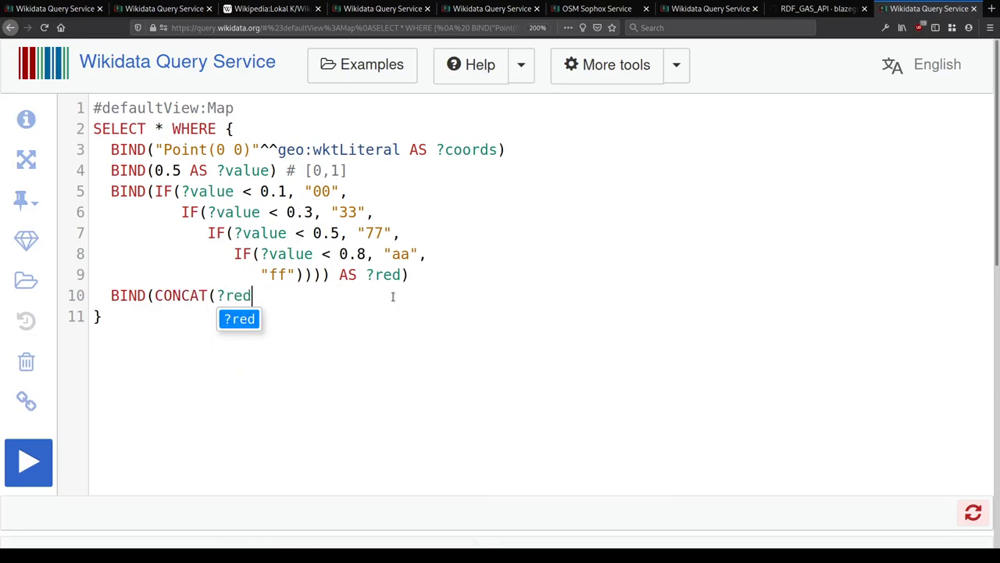
pyautogui.write(', "00000')
pyautogui.press('BackSpace')
pyautogui.write('") AS ?rgb)')
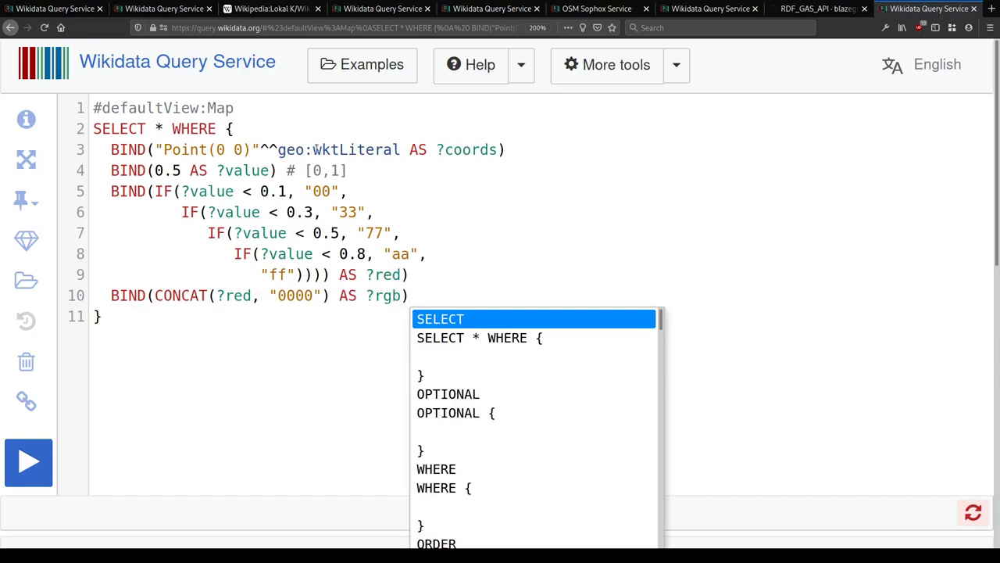
# Step: Start a VALUES ?value { list on a new line below the coordinates BIND
pyautogui.click(344, 165)
pyautogui.click(352, 150)
pyautogui.press('End')
pyautogui.press('Return')
pyautogui.write('VALUES ')
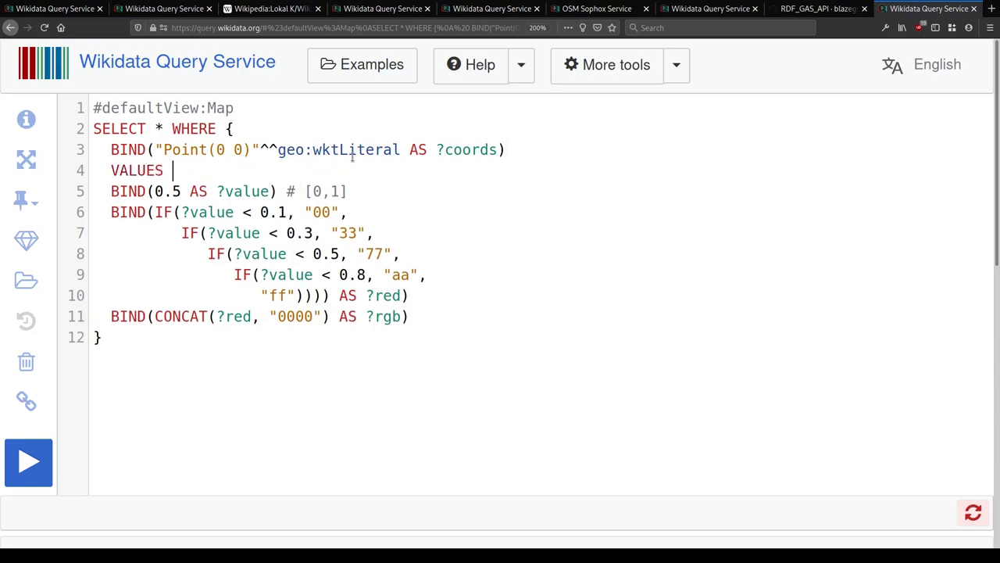
pyautogui.write('(')
pyautogui.hotkey('ctrl', 'z')
pyautogui.hotkey('ctrl', 'shift', 'z')
pyautogui.press('BackSpace')
pyautogui.write('?value { 0.')
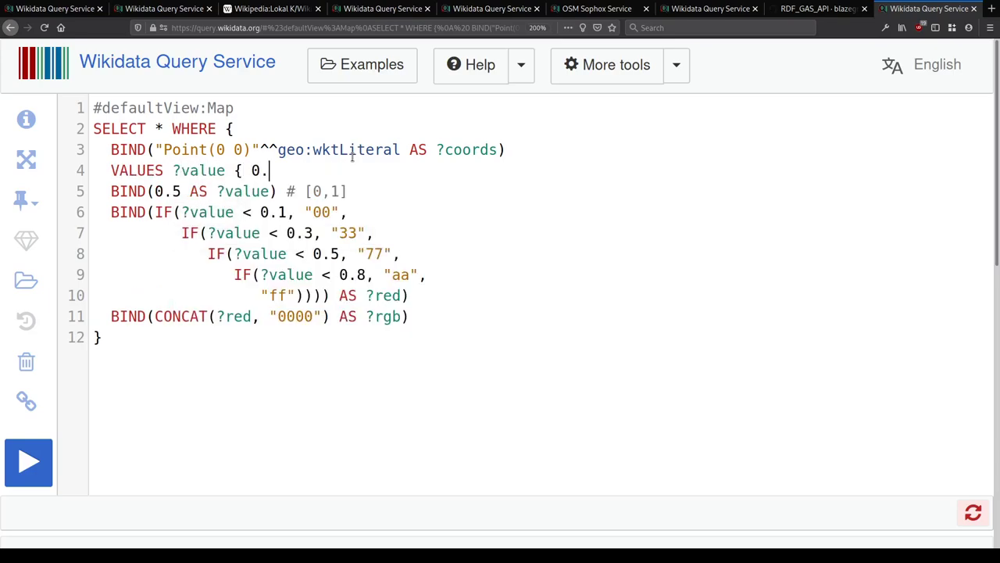
# Step: Fill the VALUES list with 0.0 to 1.0 in steps of 0.1 and close it
pyautogui.press('BackSpace')
pyautogui.write('.0 0.1 0.2')
pyautogui.write(' 0.3 0.4 035')
pyautogui.press('BackSpace')
pyautogui.press('BackSpace')
pyautogui.write('.5 0.6 ')
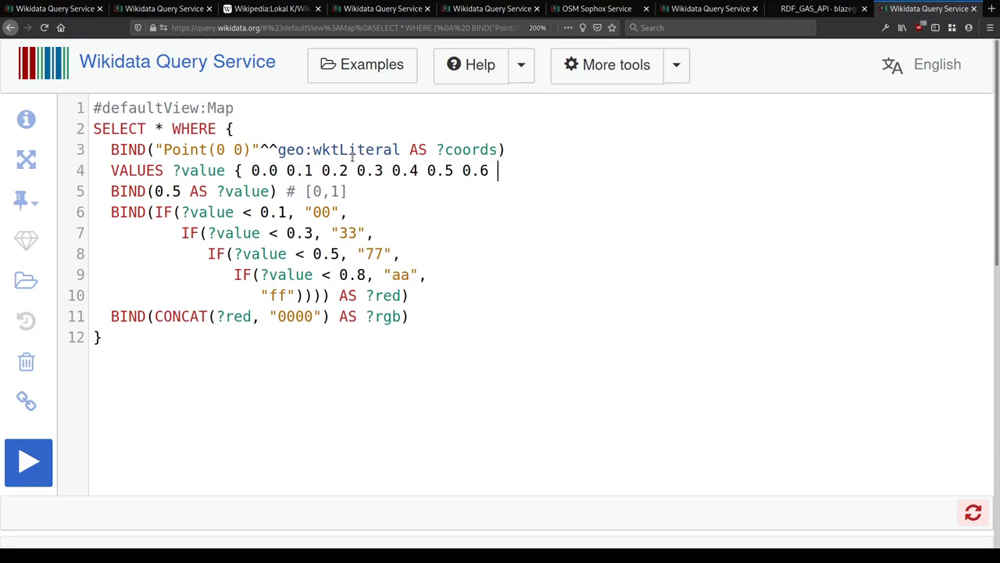
pyautogui.write('0.7 0.8 0.9 1.0 }')
# Step: Delete the BIND(0.5 AS ?value) line and move the coordinates BIND directly below the VALUES line
pyautogui.press('Down')
pyautogui.hotkey('ctrl', 'd')
pyautogui.press('Up')
pyautogui.press('Up')
pyautogui.hotkey('ctrl', 'd')
pyautogui.press('Down')
pyautogui.write('BIND("Point(0 0)"^^geo:wktLiteral AS ?coords)')
# Step: Wrap the coordinates literal in STRDT(CONCAT( and split off "Point(" as the first string argument
pyautogui.press('Up')
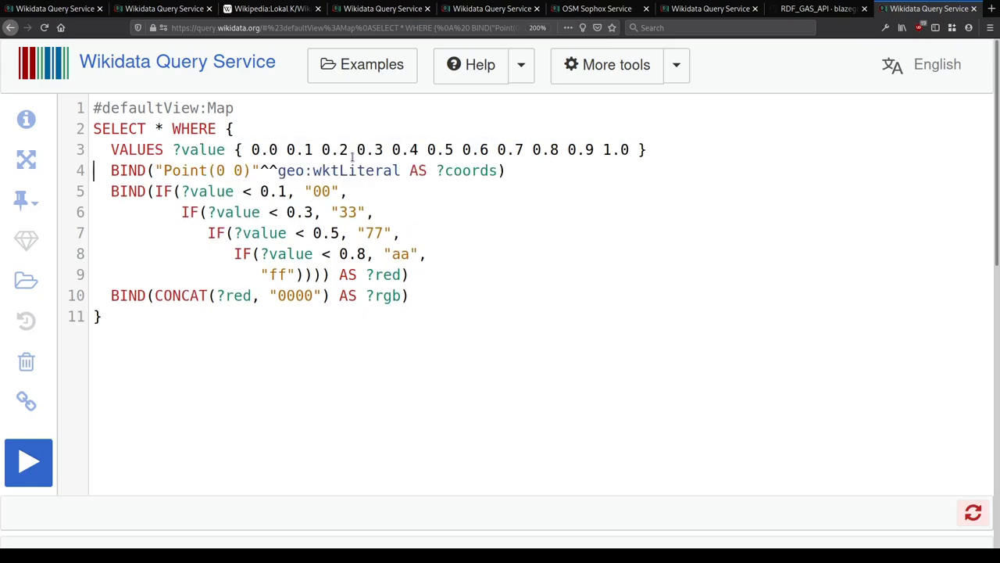
pyautogui.hotkey('ctrl', 'Right')
pyautogui.hotkey('ctrl', 'Right')
pyautogui.press('Right')
pyautogui.write('STRIN')
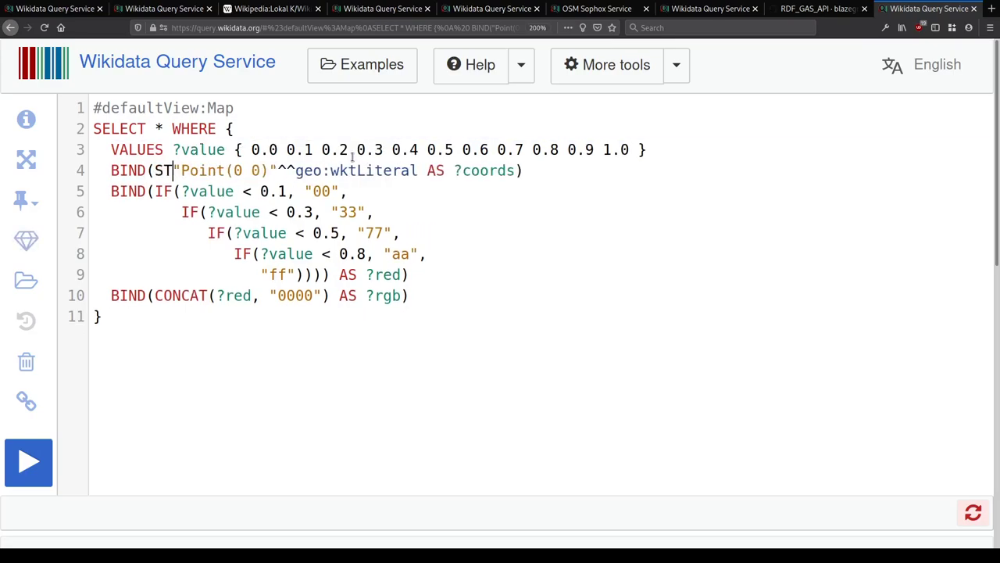
pyautogui.press('BackSpace')
pyautogui.press('BackSpace')
pyautogui.write('DT')
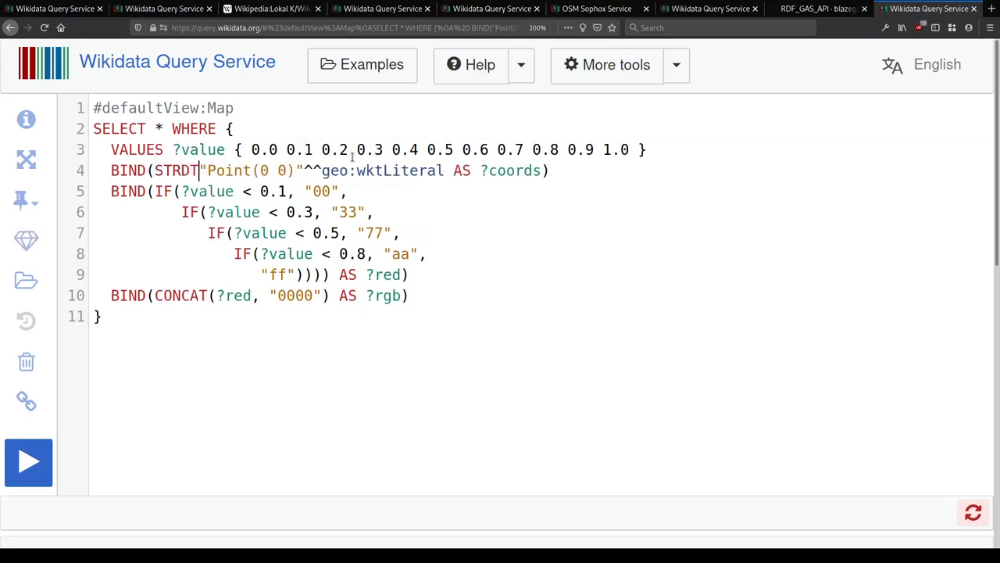
pyautogui.write('(CONCAT(')
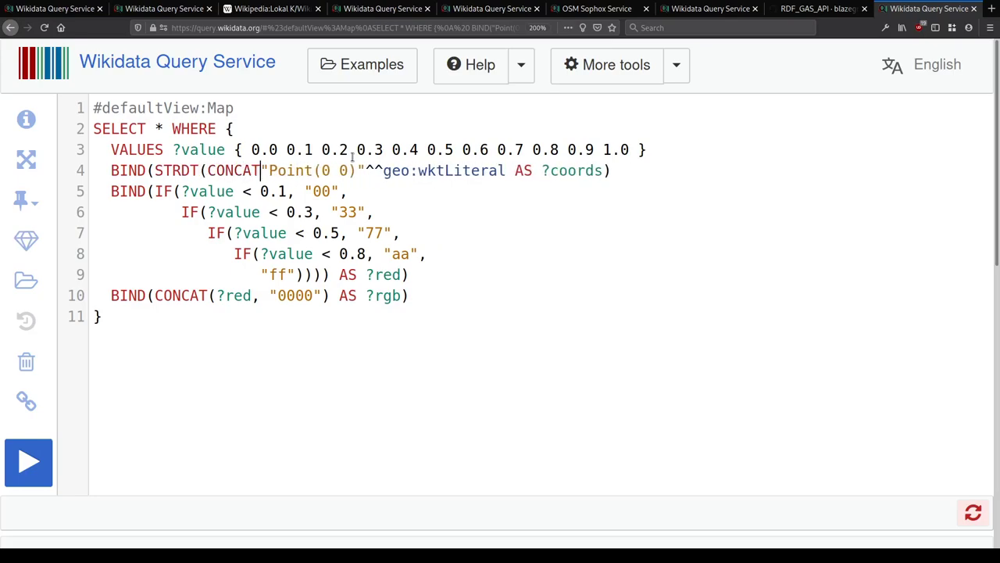
pyautogui.press('Right')
pyautogui.write('", ')
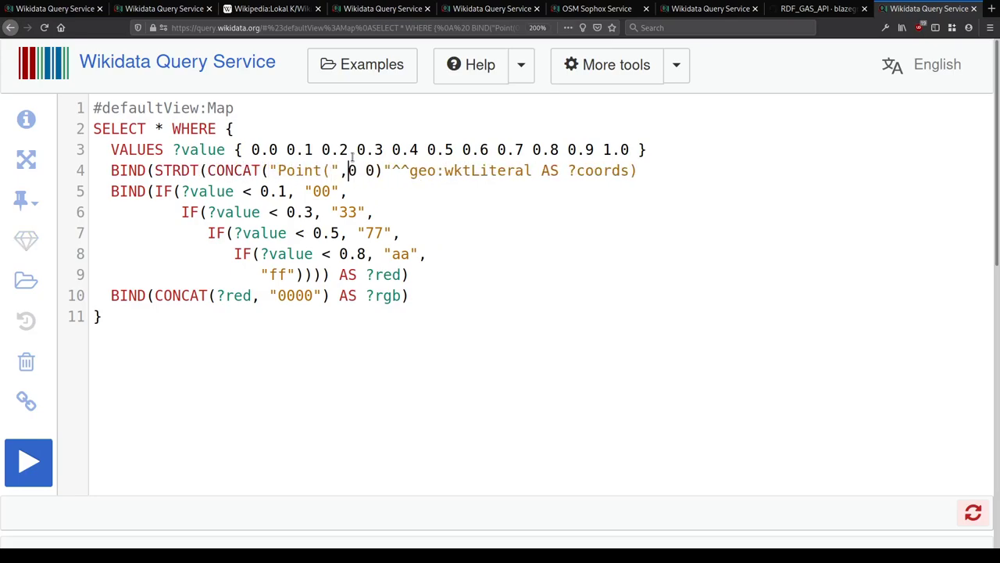
# Step: Insert STR(?value) as the longitude, make " 0)" the final string and close the CONCAT call
pyautogui.write('STR(?value),')
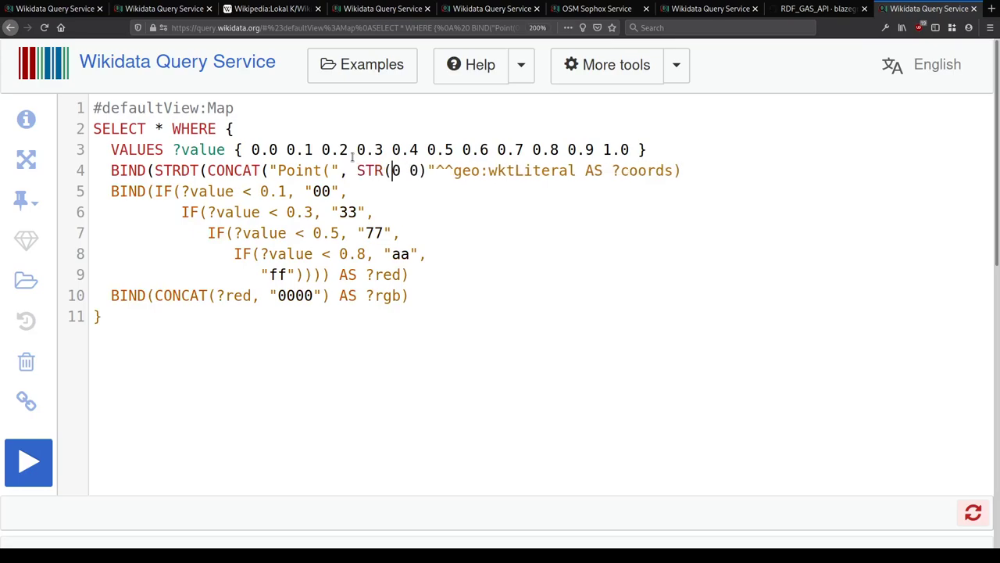
pyautogui.write(' "')
pyautogui.press('Delete')
pyautogui.press('Right')
pyautogui.press('Right')
pyautogui.press('Right')
pyautogui.press('Right')
pyautogui.write(')')
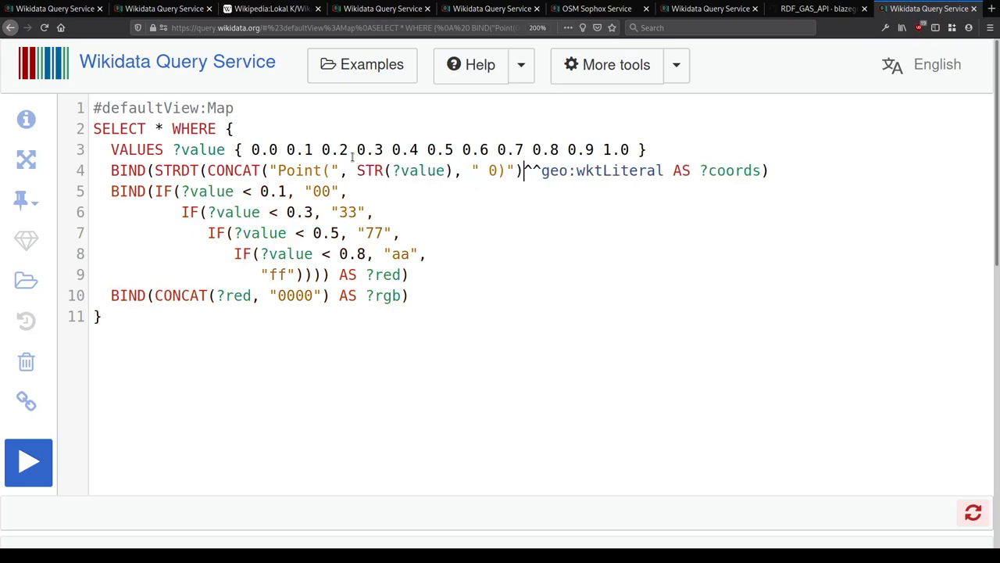
# Step: Replace the ^^ with a comma, close STRDT after geo:wktLiteral and run the query
pyautogui.write(',')
pyautogui.press('Delete')
pyautogui.press('Delete')
pyautogui.hotkey('ctrl', 'Right')
pyautogui.hotkey('ctrl', 'Right')
pyautogui.write(')')
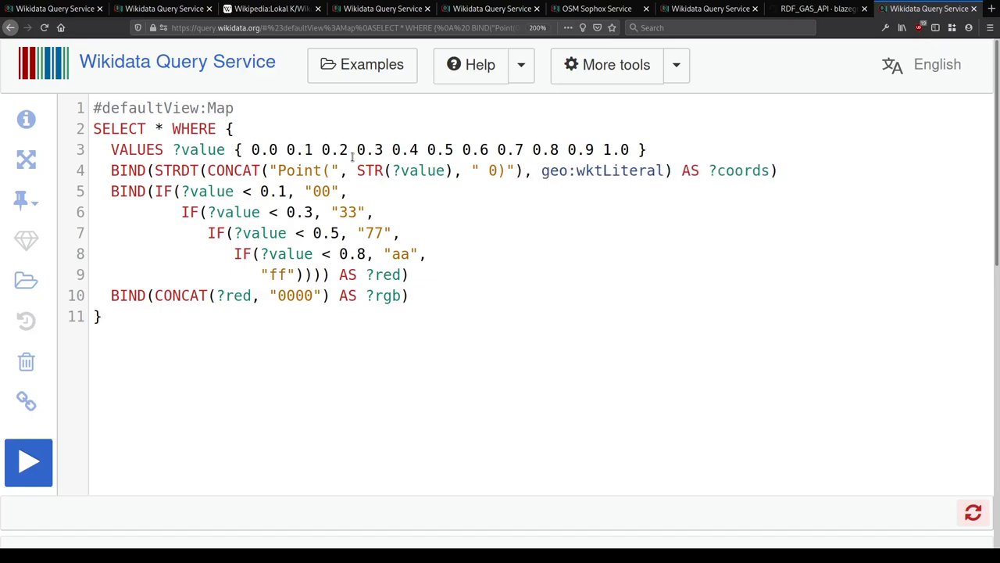
pyautogui.hotkey('ctrl', 'Return')
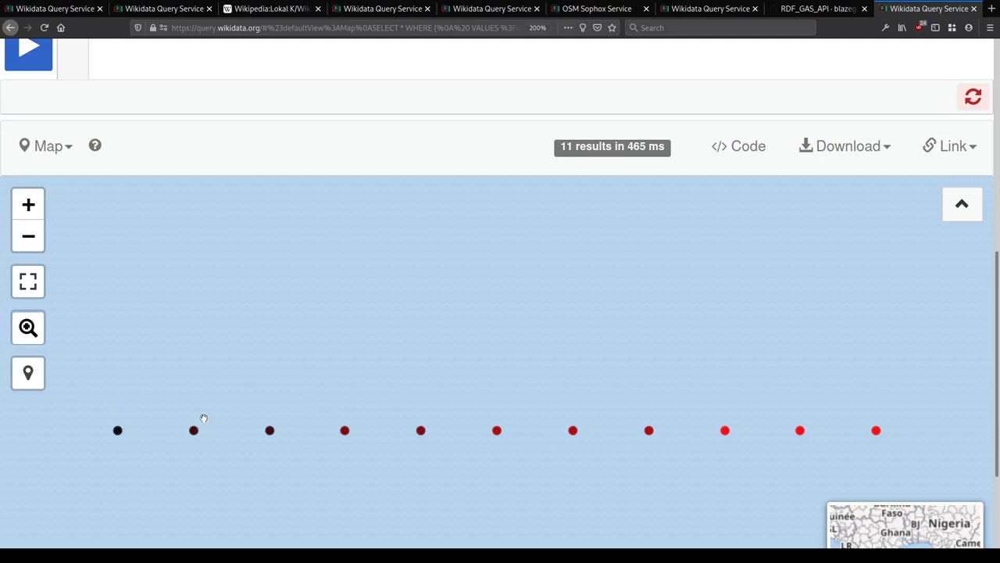
# Step: Examine the nested IF expression that computes ?red and the CONCAT that builds ?rgb
pyautogui.scroll(3, 332, 176)
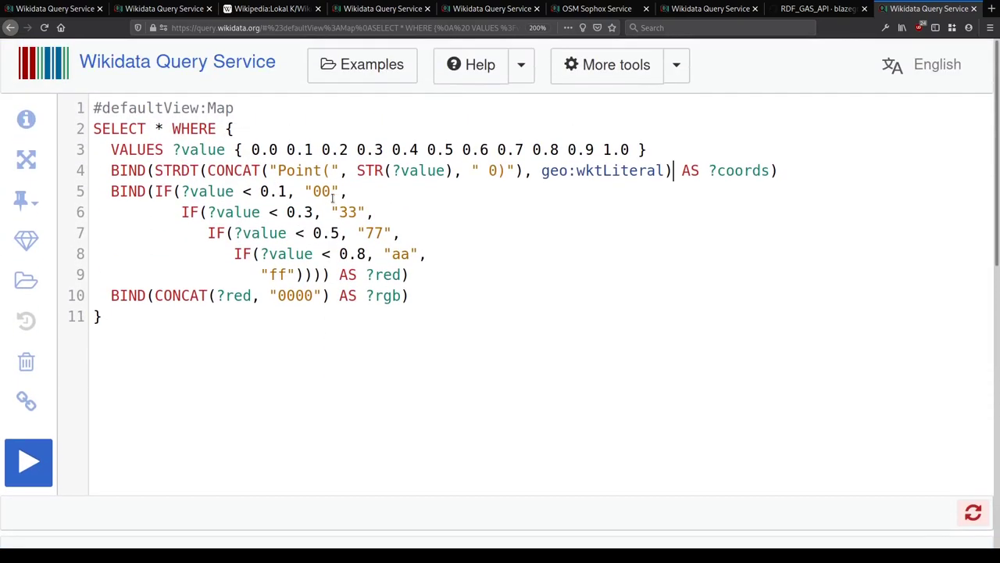
pyautogui.moveTo(155, 194); pyautogui.dragTo(356, 274)
pyautogui.click(357, 273)
pyautogui.doubleClick(377, 233)
pyautogui.moveTo(220, 297); pyautogui.dragTo(322, 295)
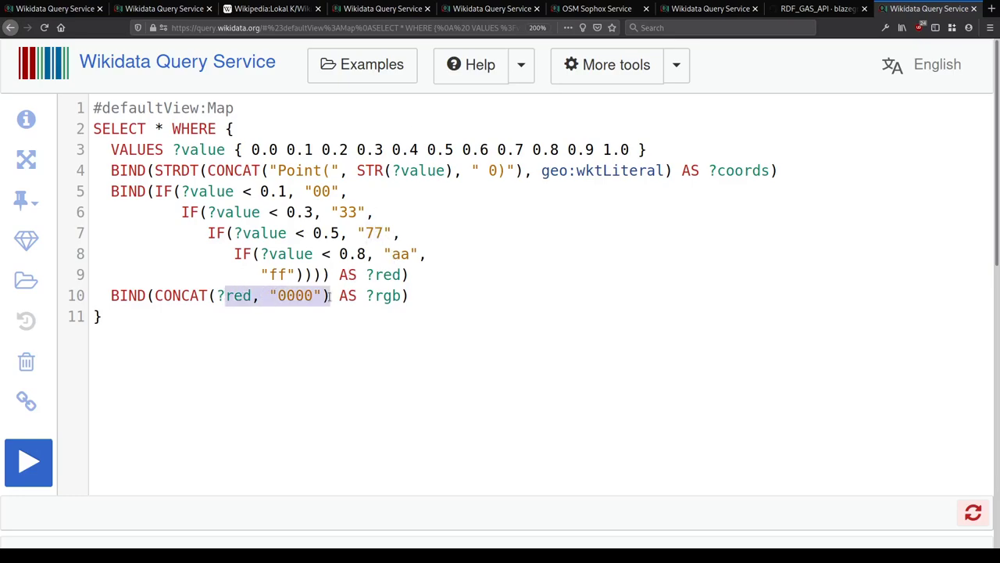
pyautogui.click(303, 295)
pyautogui.click(317, 302)
pyautogui.click(315, 322)
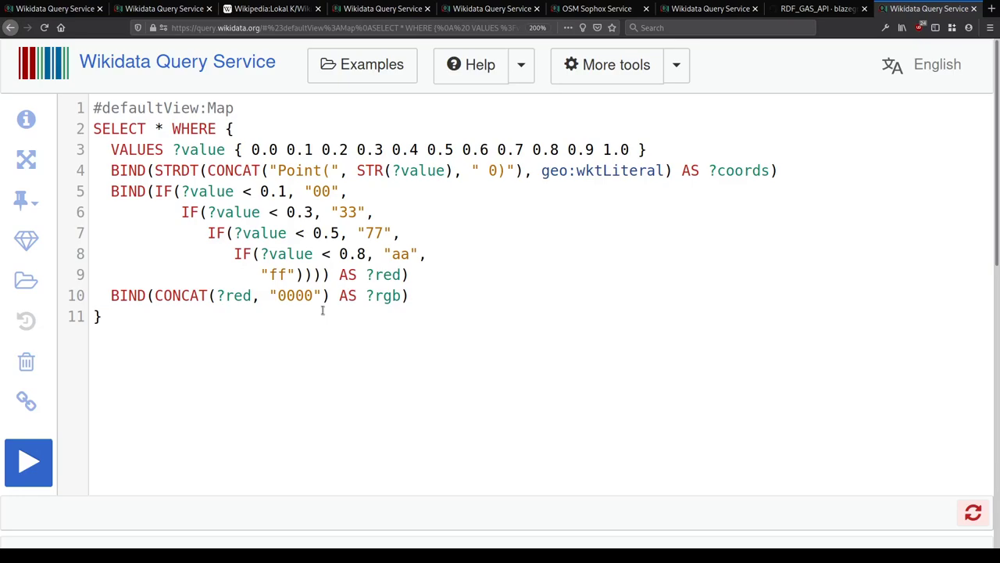
# Step: Run the query again and inspect the details of the two easternmost points on the map
pyautogui.hotkey('ctrl', 'Return')
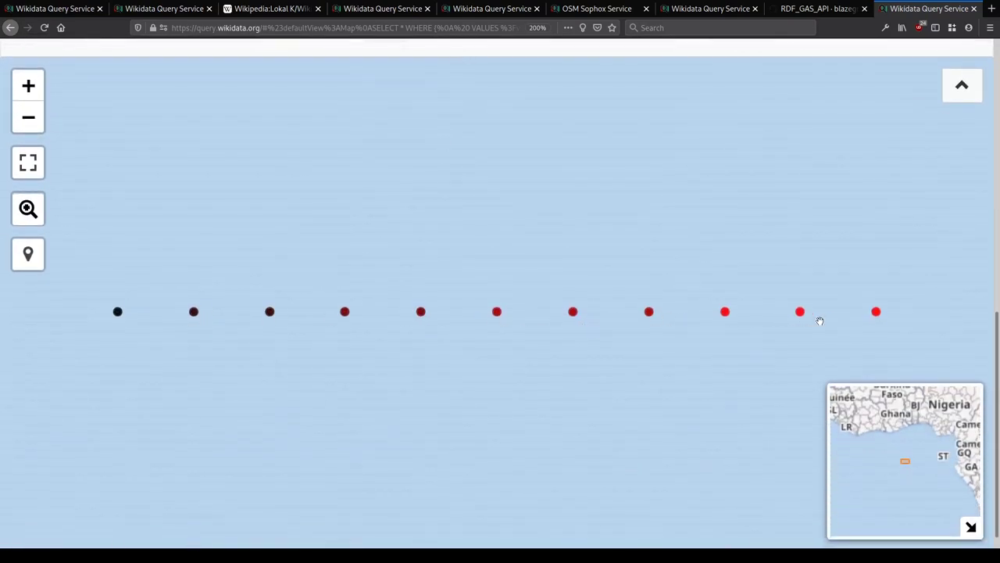
pyautogui.click(876, 313)
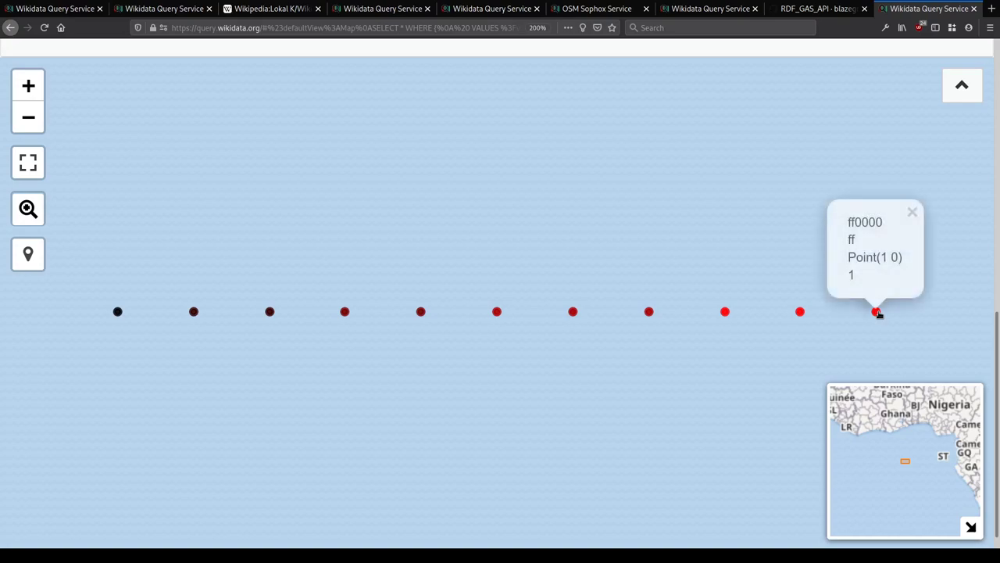
pyautogui.click(801, 314)
pyautogui.click(779, 346)
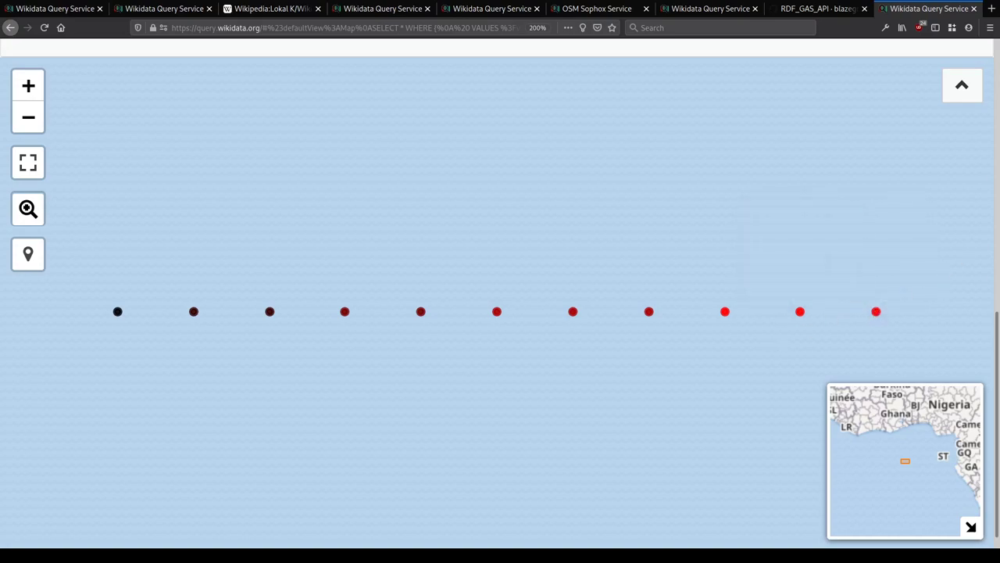
pyautogui.scroll(10, 998, 228)
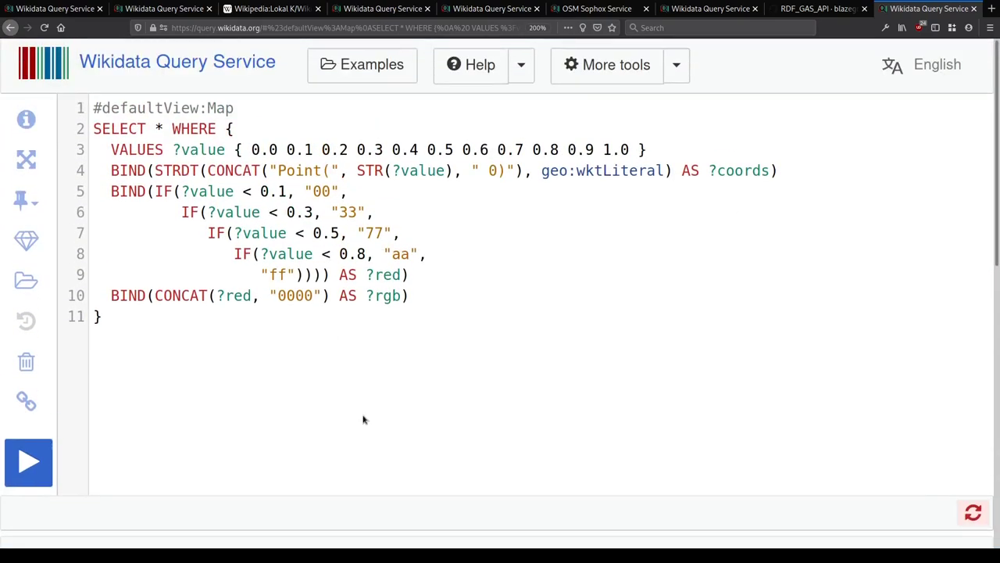
# Step: Append the option {"hide": ["?rgb"]} to the #defaultView:Map comment
pyautogui.hotkey('ctrl', 'Home')
pyautogui.press('End')
pyautogui.write('{"hide": ["?')
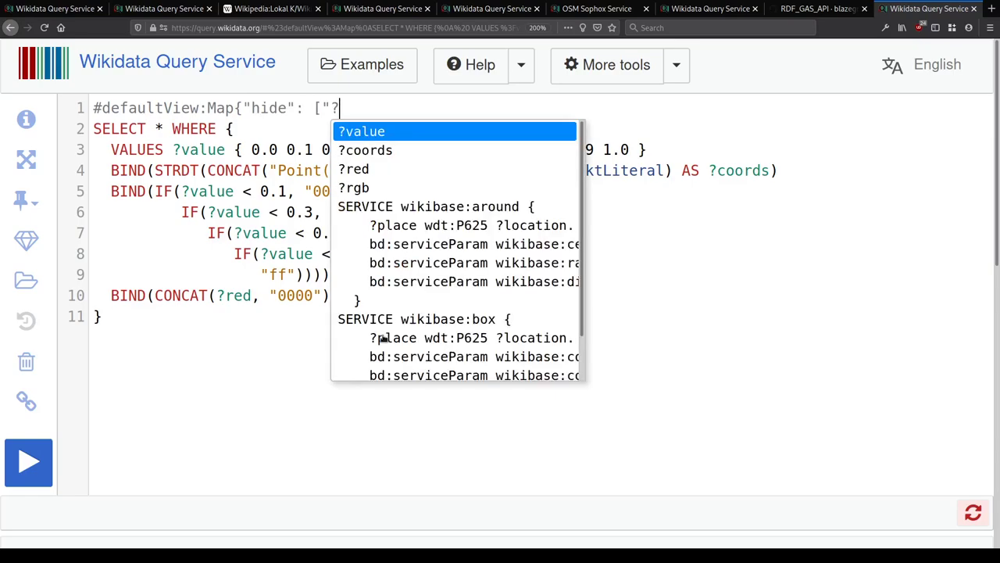
pyautogui.write('rgb", "')
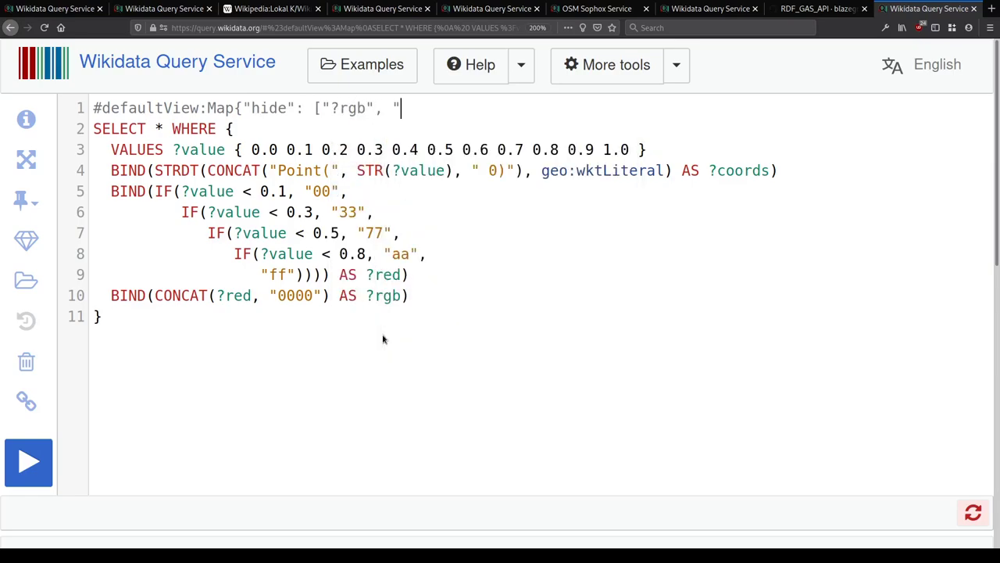
pyautogui.write('?r')
pyautogui.write('ed')
pyautogui.press('BackSpace')
pyautogui.press('BackSpace')
pyautogui.press('BackSpace')
pyautogui.press('BackSpace')
pyautogui.press('BackSpace')
pyautogui.press('BackSpace')
pyautogui.press('BackSpace')
pyautogui.write(']}')
# Step: Replace the * in the SELECT clause with ?coords ?rgb and run the query
pyautogui.moveTo(156, 122); pyautogui.dragTo(166, 119)
pyautogui.write('?coords ?rgb')
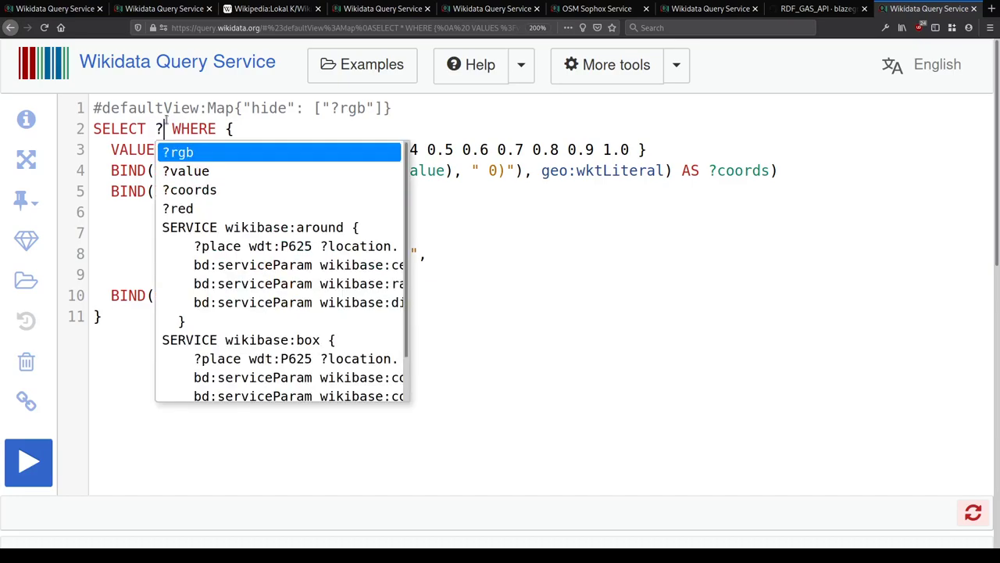
pyautogui.hotkey('ctrl', 'Return')
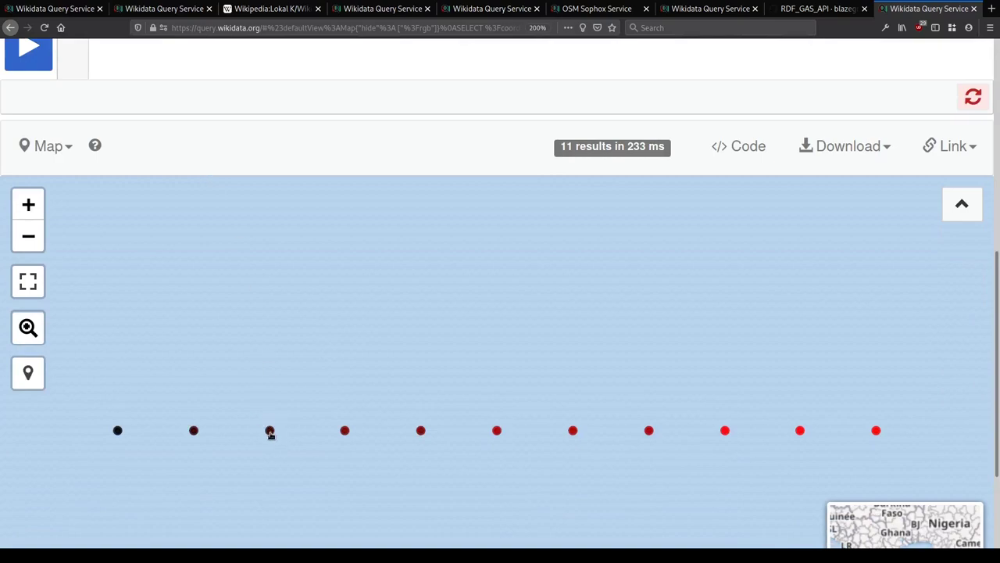
# Step: Inspect the map popups of the points at 0.2, 0.3 and 0.6
pyautogui.click(269, 431)
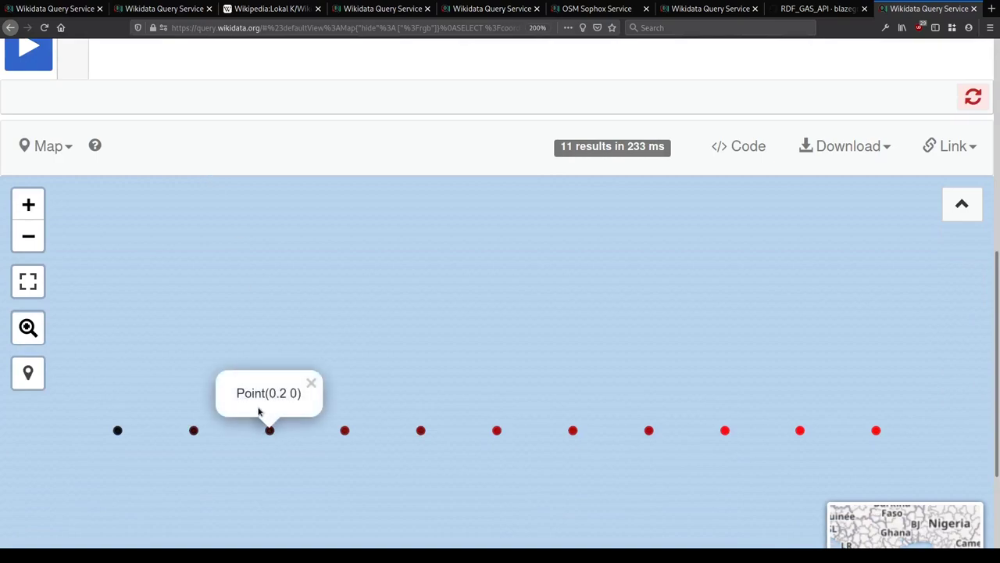
pyautogui.click(345, 431)
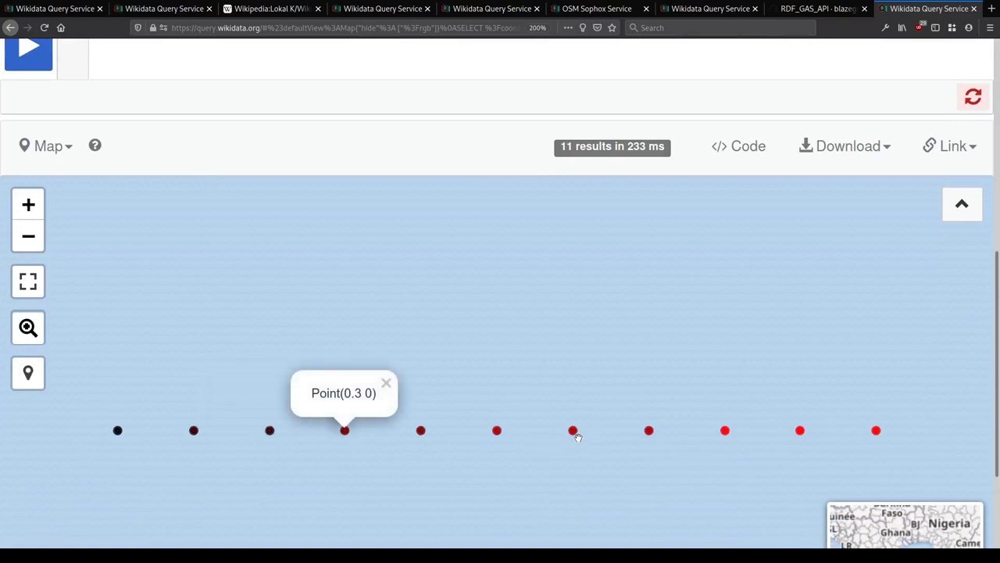
pyautogui.click(574, 431)
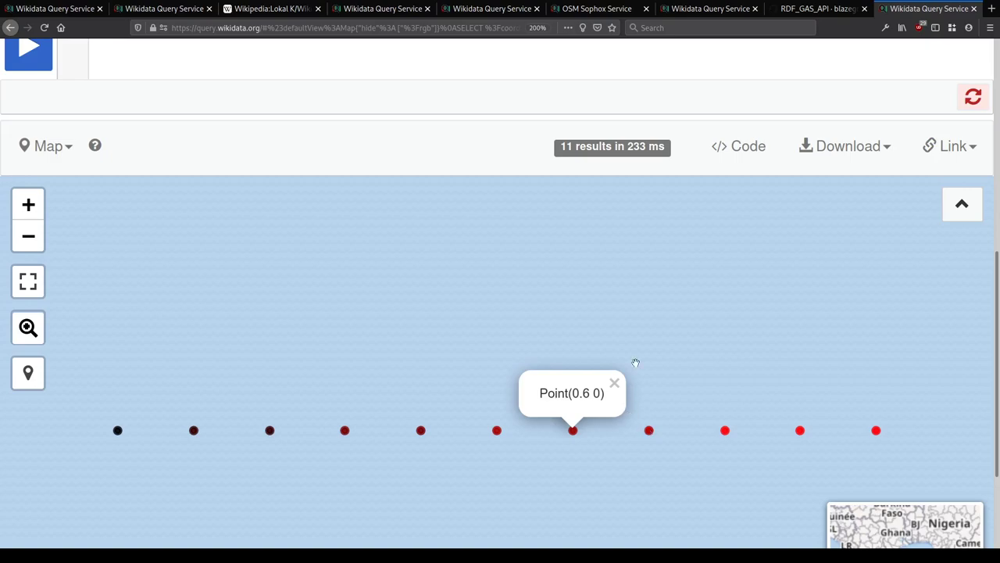
pyautogui.click(816, 364)
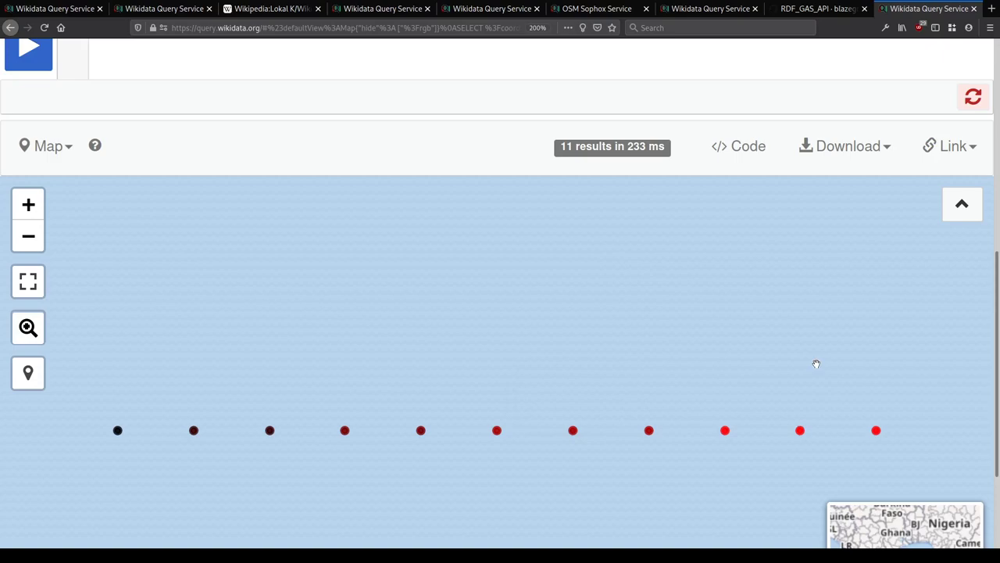
pyautogui.scroll(5, 478, 94)
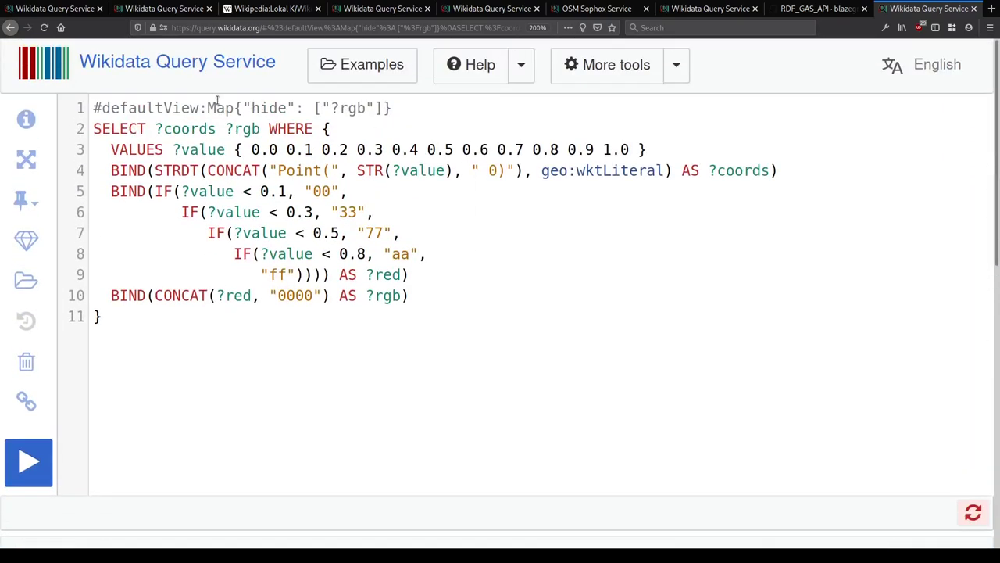
# Step: Review the hide option in the defaultView comment and rerun the query to view the coloured points
pyautogui.moveTo(236, 107); pyautogui.dragTo(410, 99)
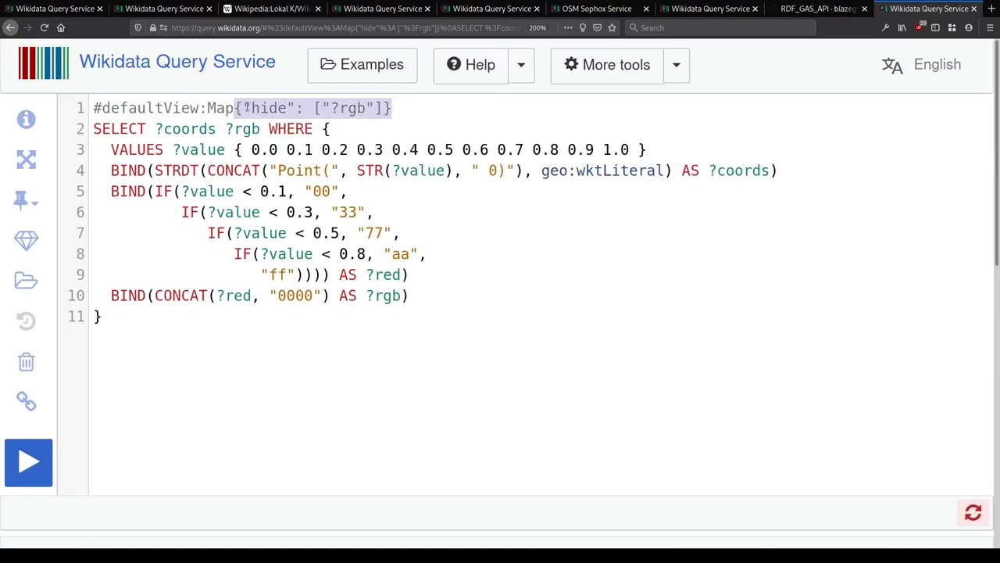
pyautogui.click(340, 107)
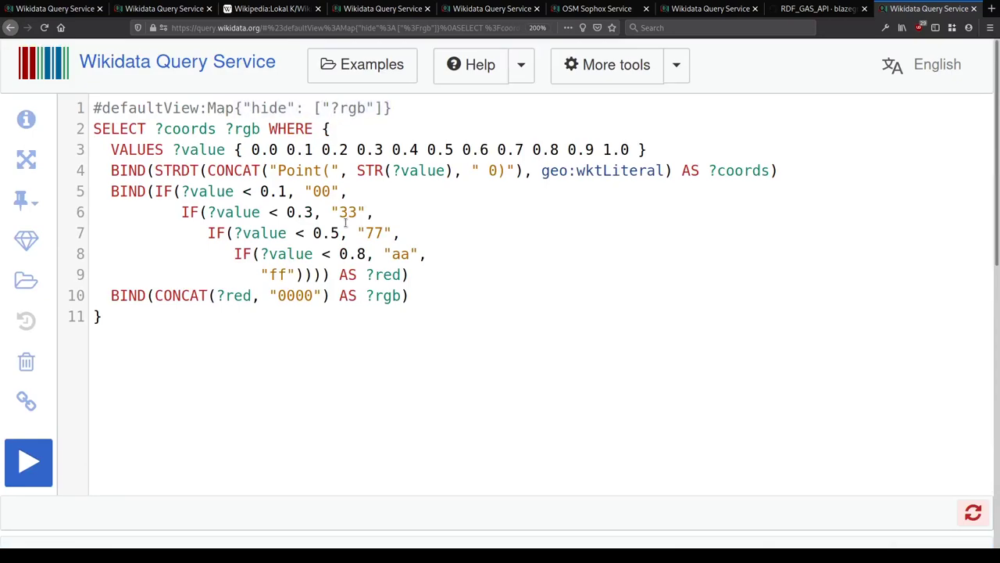
pyautogui.hotkey('ctrl', 'Return')
pyautogui.click(54, 156)
pyautogui.click(212, 132)
pyautogui.scroll(5, 234, 125)
pyautogui.scroll(-5, 411, 235)
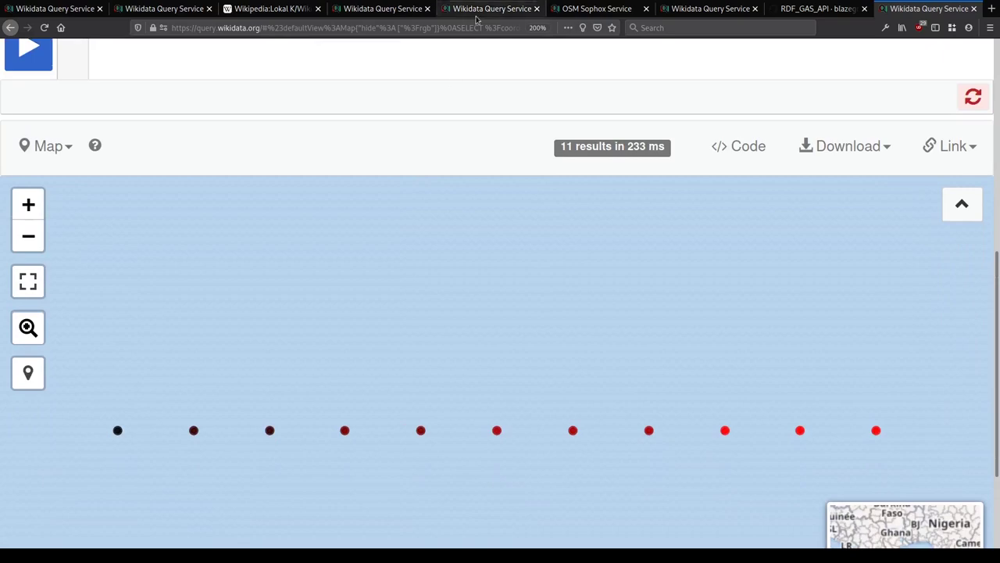
pyautogui.scroll(5, 536, 105)
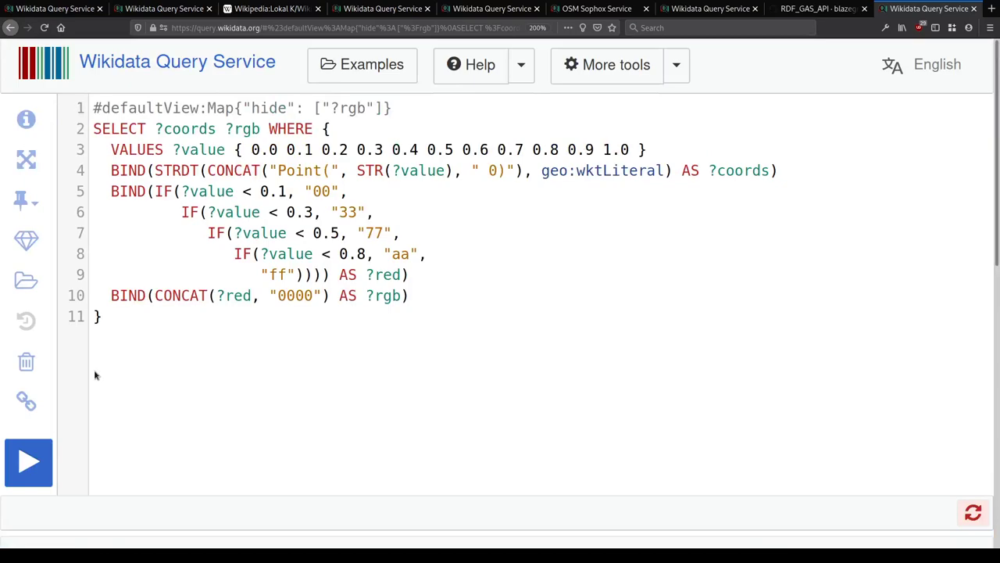
# Step: Generate a short URL for the finished demo query and select it
pyautogui.click(26, 400)
pyautogui.tripleClick(134, 401)
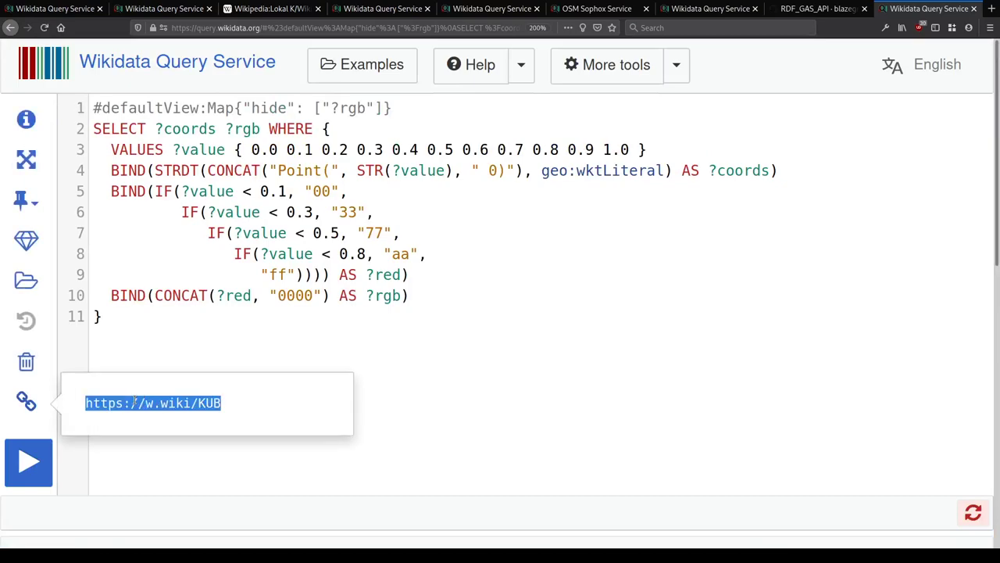
pyautogui.click(362, 379)
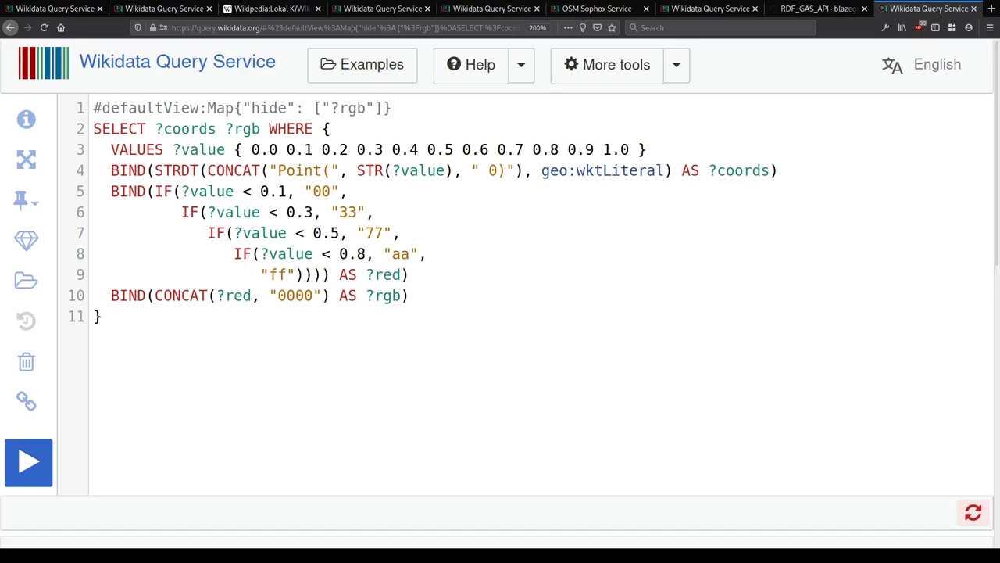
pyautogui.hotkey('ctrl', 't')
pyautogui.write('https://w.wiki/KU8')
pyautogui.press('Return')
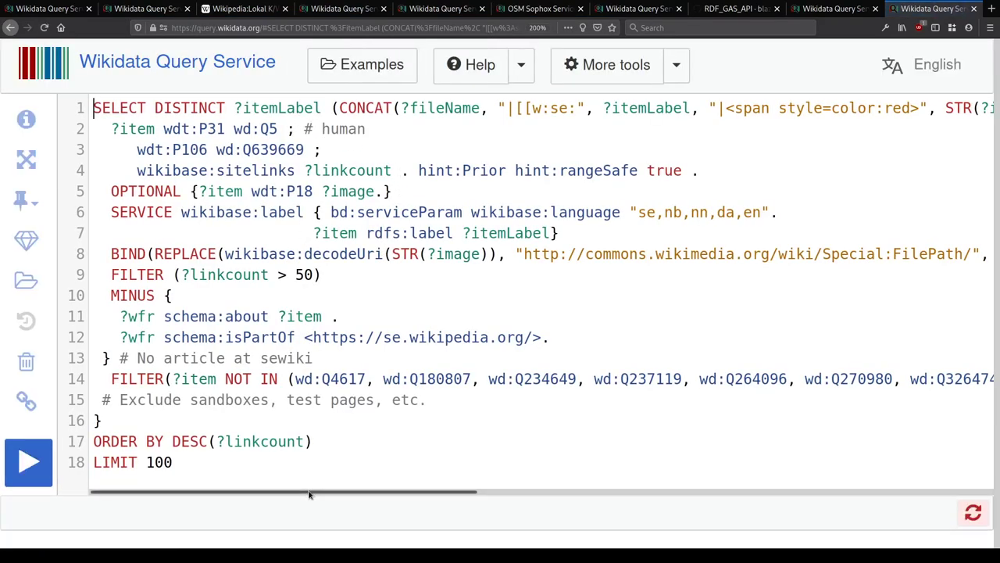
# Step: Examine the first conditions of the opened query, checking the meaning of wd:Q639669 and wdt:P106
pyautogui.moveTo(309, 494); pyautogui.dragTo(123, 498)
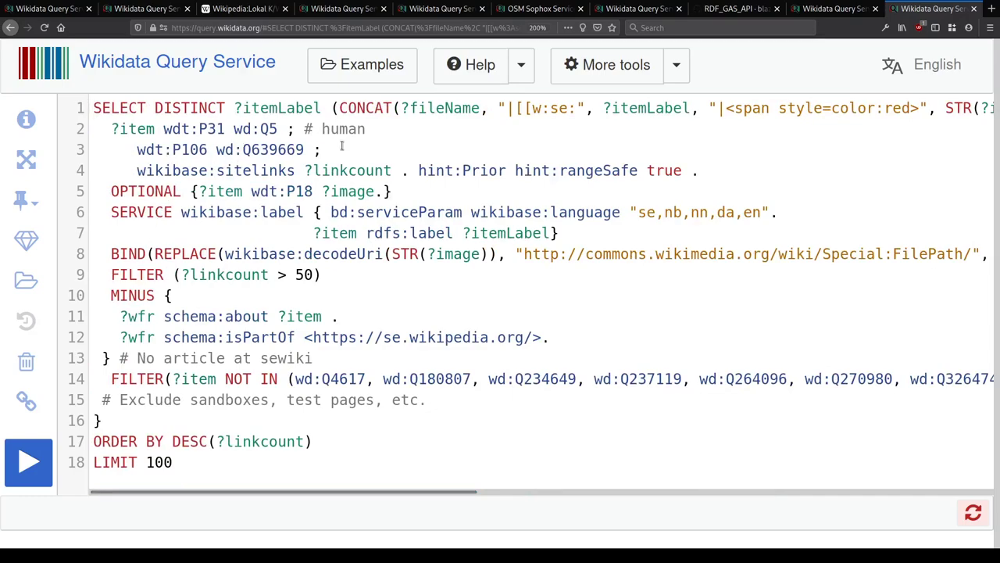
pyautogui.click(275, 129)
pyautogui.moveTo(269, 151)
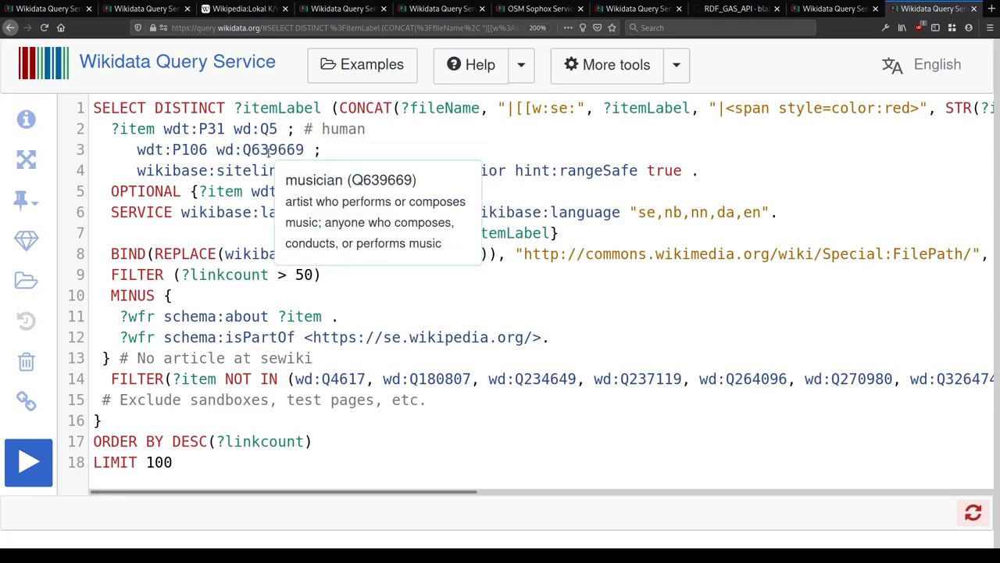
pyautogui.moveTo(191, 151)
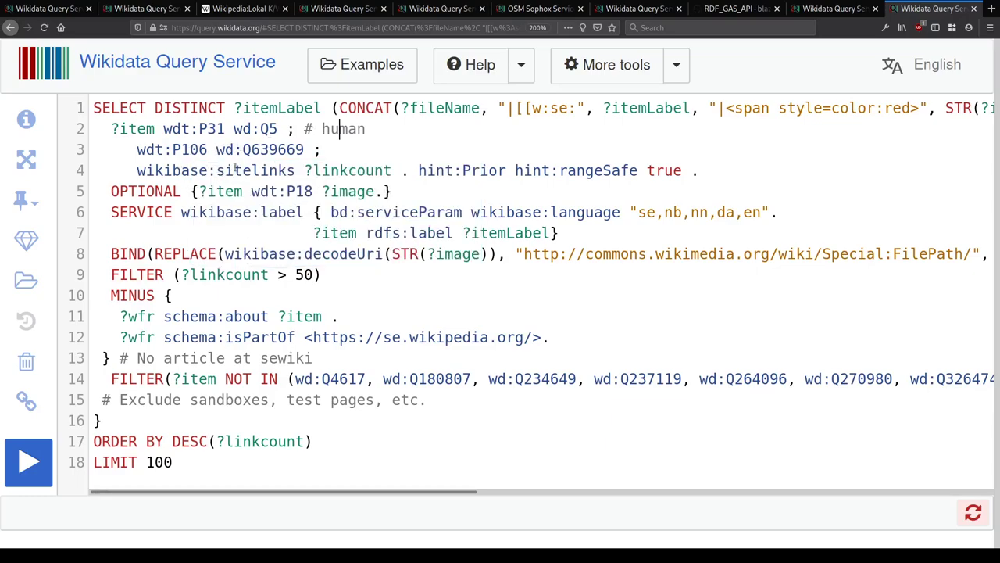
# Step: Examine the sitelinks, image, label language and link count clauses, plus the BIND expression that builds ?fileName
pyautogui.click(340, 171)
pyautogui.doubleClick(300, 275)
pyautogui.click(341, 188)
pyautogui.doubleClick(698, 212)
pyautogui.doubleClick(675, 212)
pyautogui.click(146, 254)
pyautogui.moveTo(392, 254); pyautogui.dragTo(955, 258)
pyautogui.click(955, 258)
pyautogui.moveTo(341, 501); pyautogui.dragTo(511, 501)
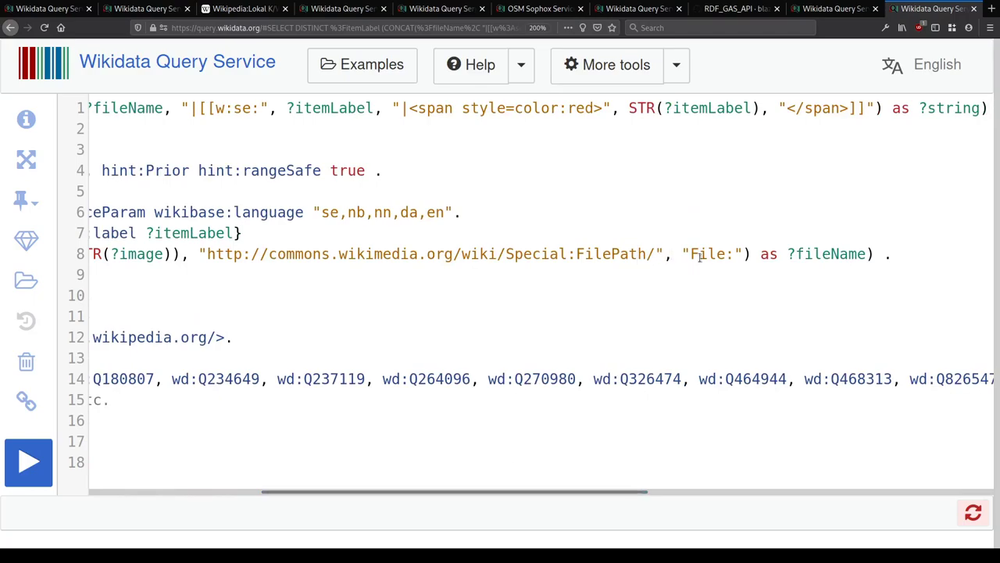
pyautogui.moveTo(574, 496); pyautogui.dragTo(375, 495)
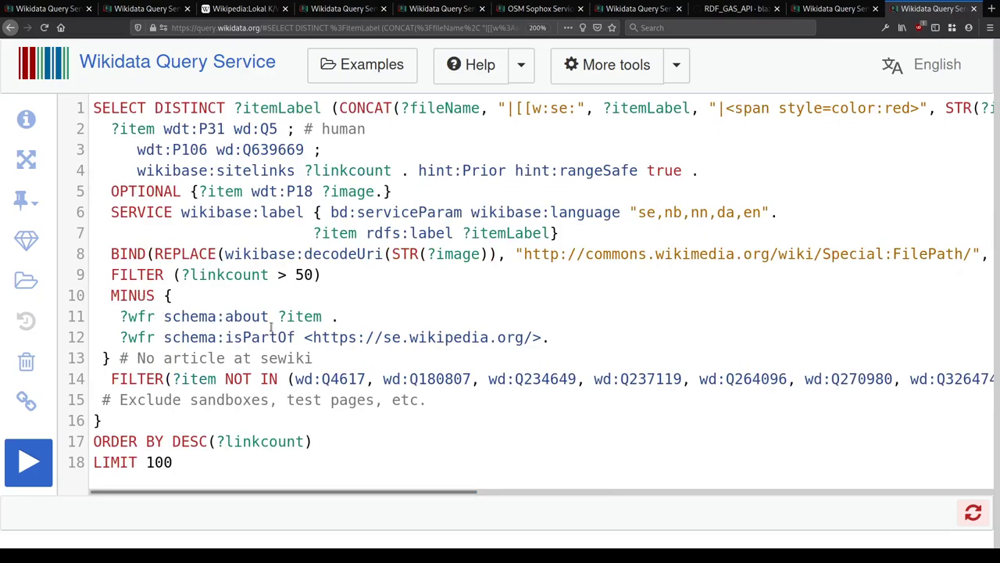
# Step: Examine the MINUS block for se.wikipedia.org articles and the filter that excludes sandbox and test page items
pyautogui.click(429, 337)
pyautogui.doubleClick(142, 315)
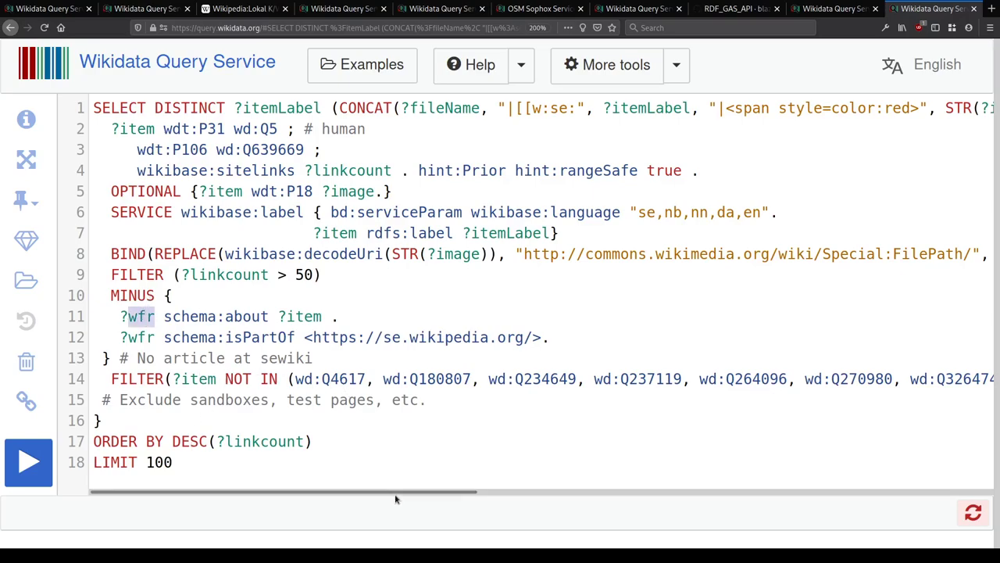
pyautogui.moveTo(395, 499); pyautogui.dragTo(253, 495)
pyautogui.click(154, 401)
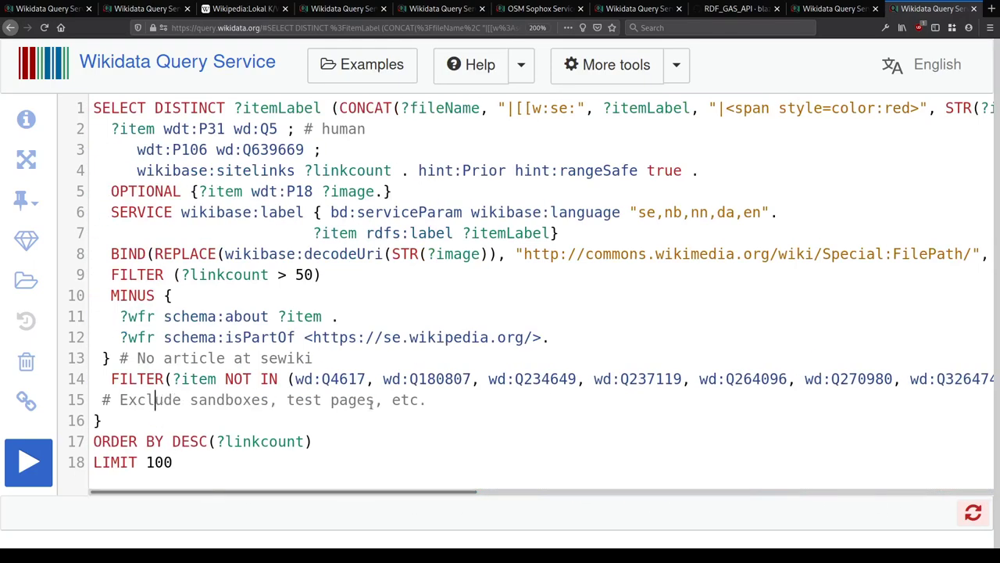
# Step: Run the query and look through the itemLabel and string results
pyautogui.moveTo(346, 378)
pyautogui.click(208, 459)
pyautogui.hotkey('ctrl', 'Return')
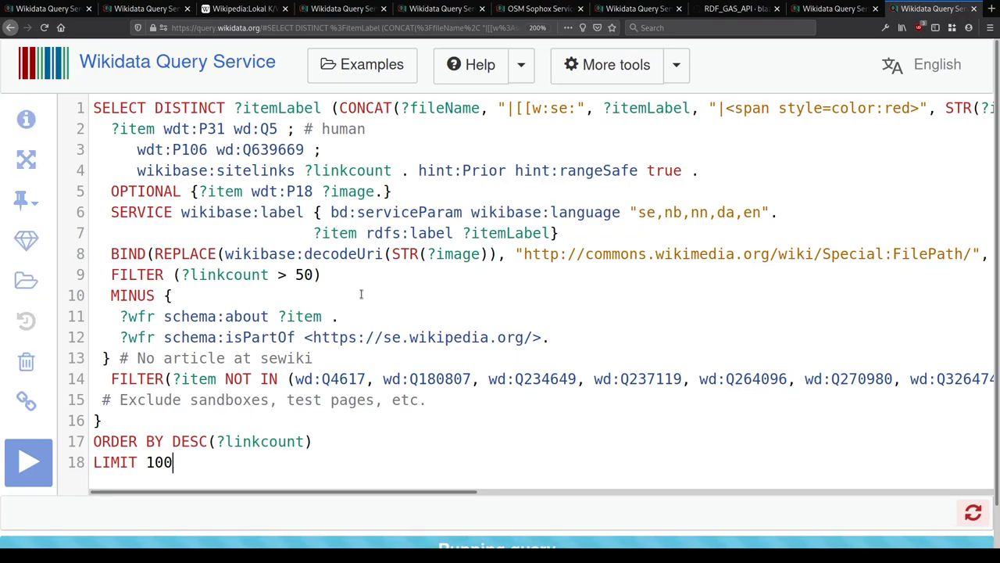
pyautogui.scroll(-1, 361, 294)
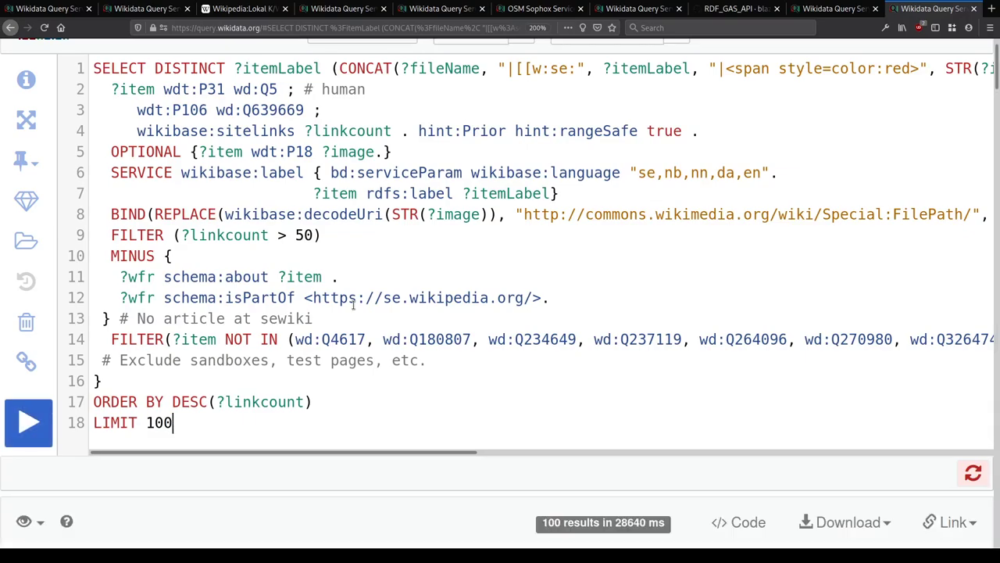
pyautogui.scroll(-4, 353, 305)
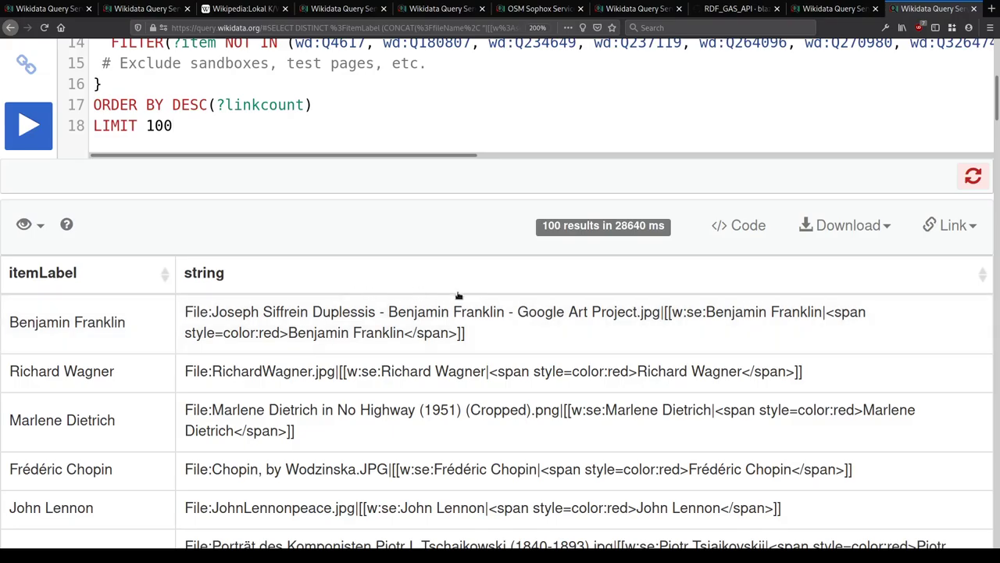
pyautogui.scroll(-1, 537, 310)
pyautogui.scroll(-1, 538, 310)
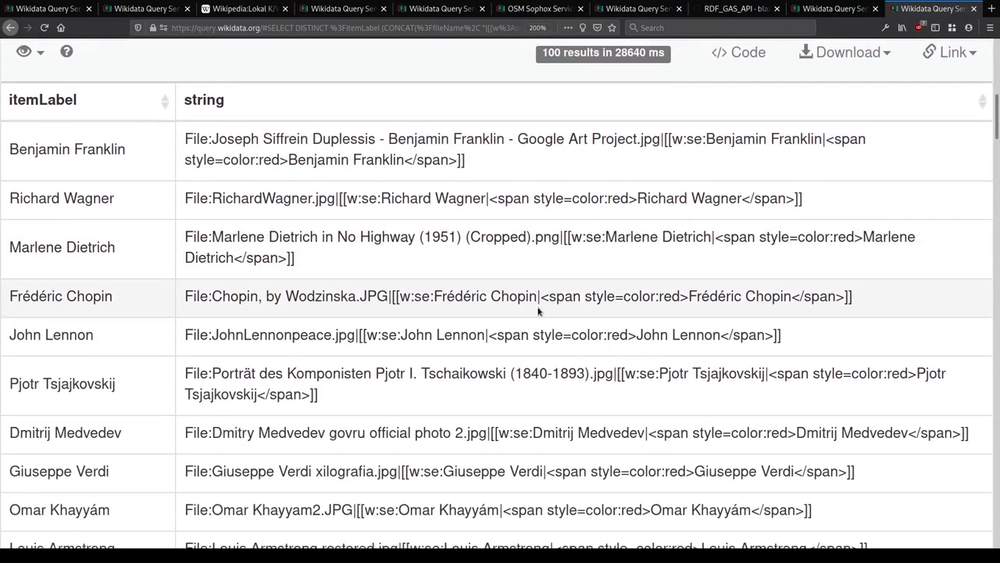
pyautogui.scroll(-2, 302, 156)
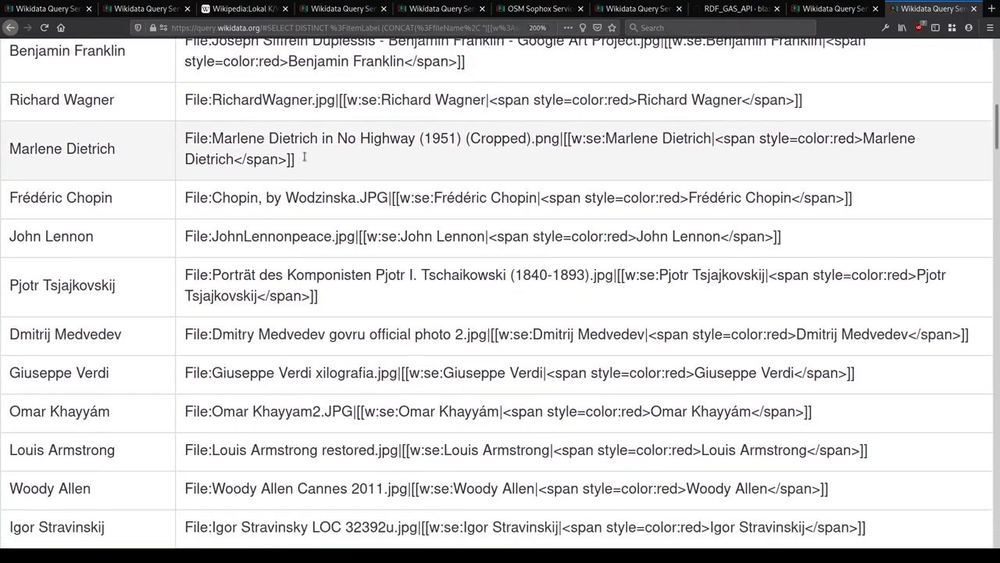
# Step: Sort the results by itemLabel and check them for people listed more than once with different images
pyautogui.scroll(1, 320, 244)
pyautogui.scroll(3, 138, 276)
pyautogui.scroll(-5, 137, 273)
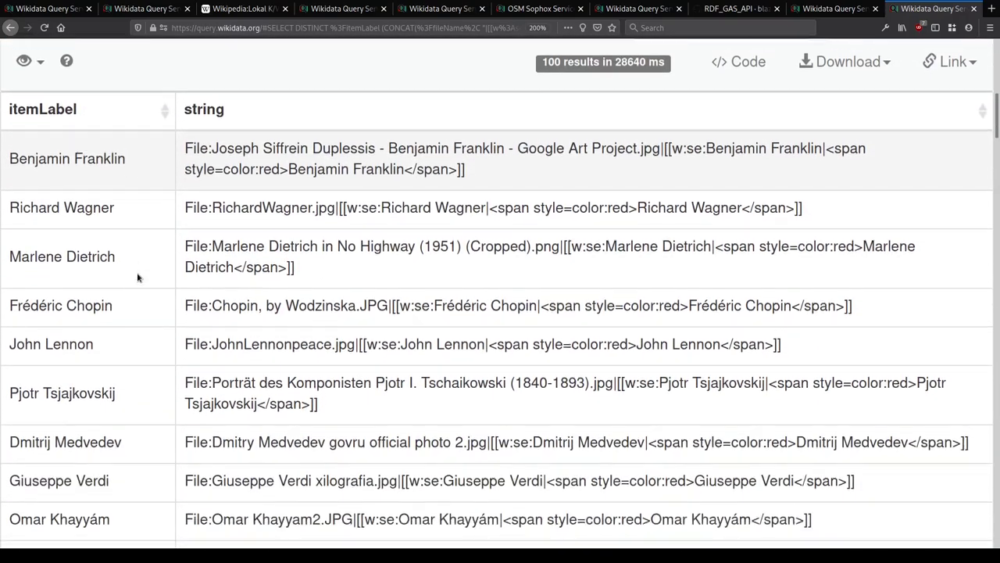
pyautogui.scroll(-1, 135, 269)
pyautogui.scroll(4, 130, 261)
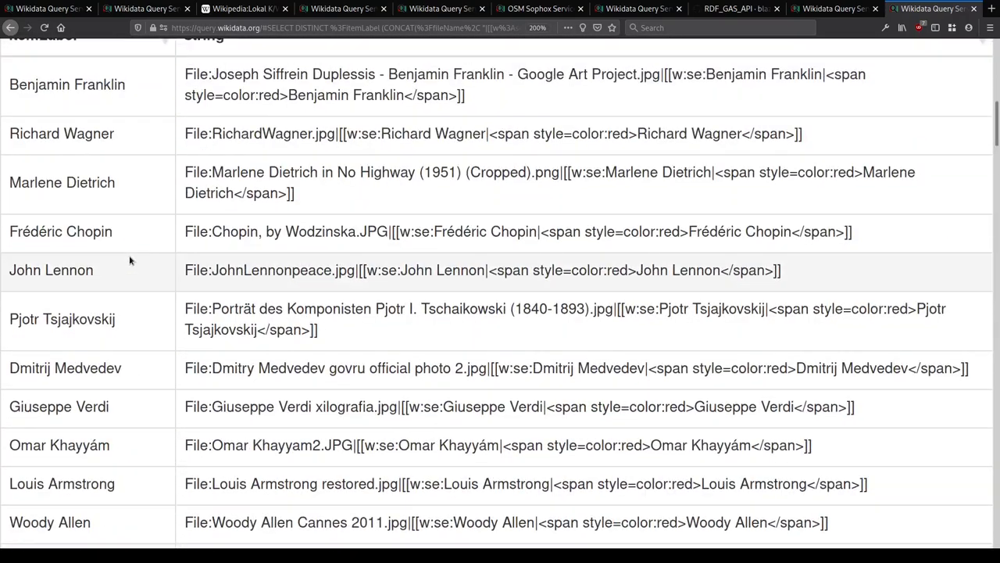
pyautogui.click(64, 331)
pyautogui.scroll(-4, 70, 329)
pyautogui.scroll(-4, 69, 322)
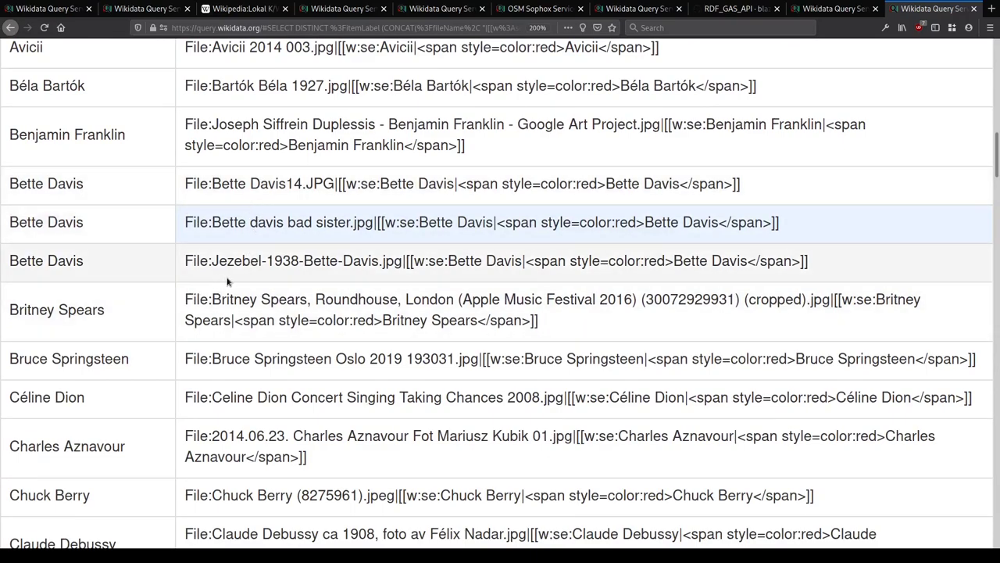
pyautogui.moveTo(234, 299); pyautogui.dragTo(812, 305)
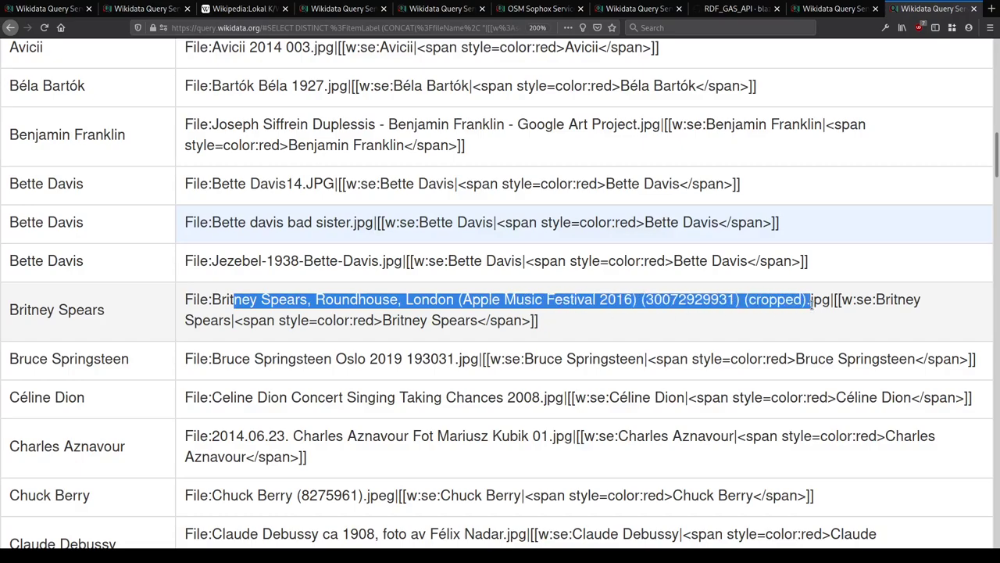
pyautogui.click(748, 307)
# Step: Remove the DISTINCT keyword from the query's SELECT clause
pyautogui.scroll(15, 748, 307)
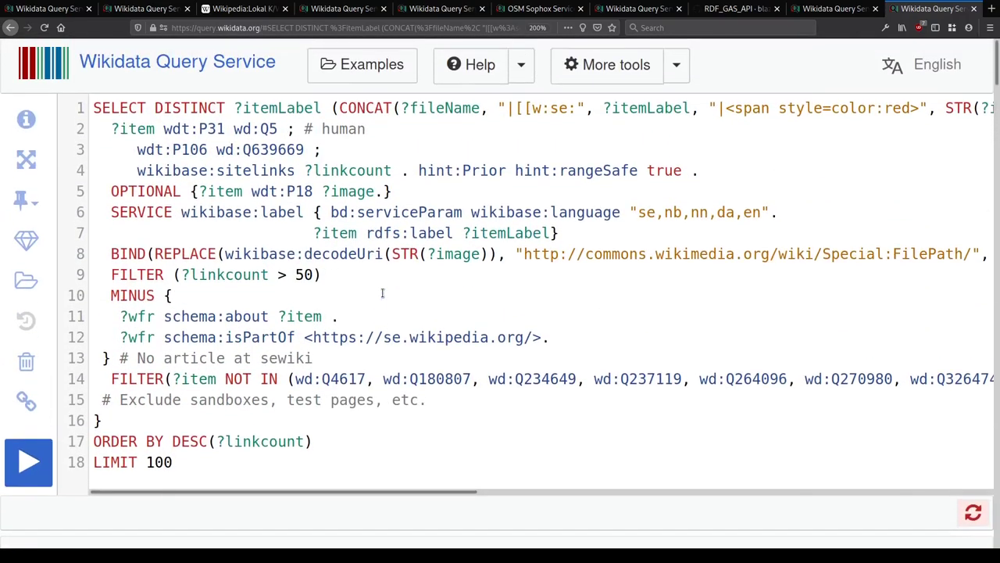
pyautogui.doubleClick(198, 108)
pyautogui.press('Delete')
pyautogui.press('Delete')
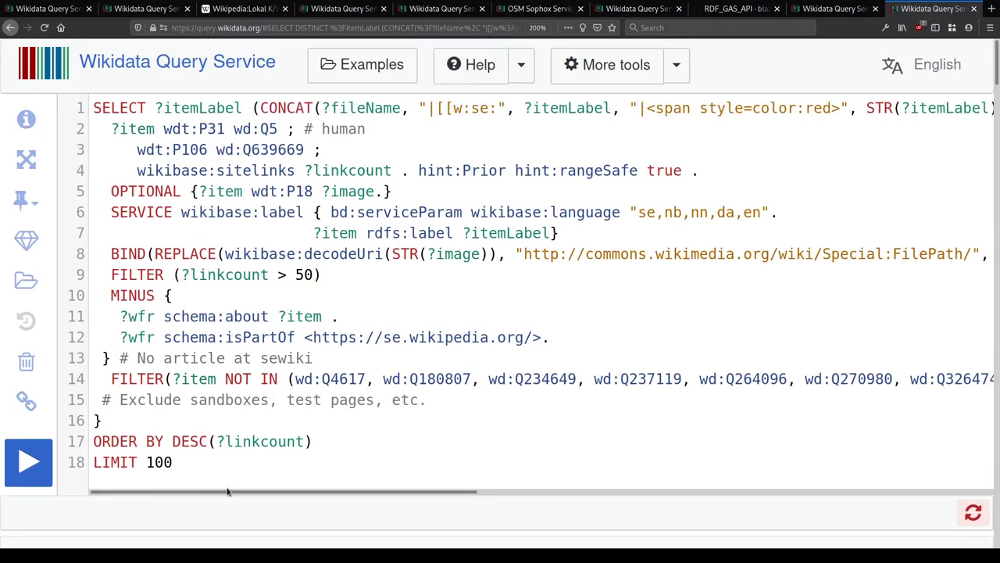
# Step: Add a GROUP BY ?itemLabel line between the closing brace and the ORDER BY clause
pyautogui.click(198, 428)
pyautogui.press('Return')
pyautogui.write('GROUP B')
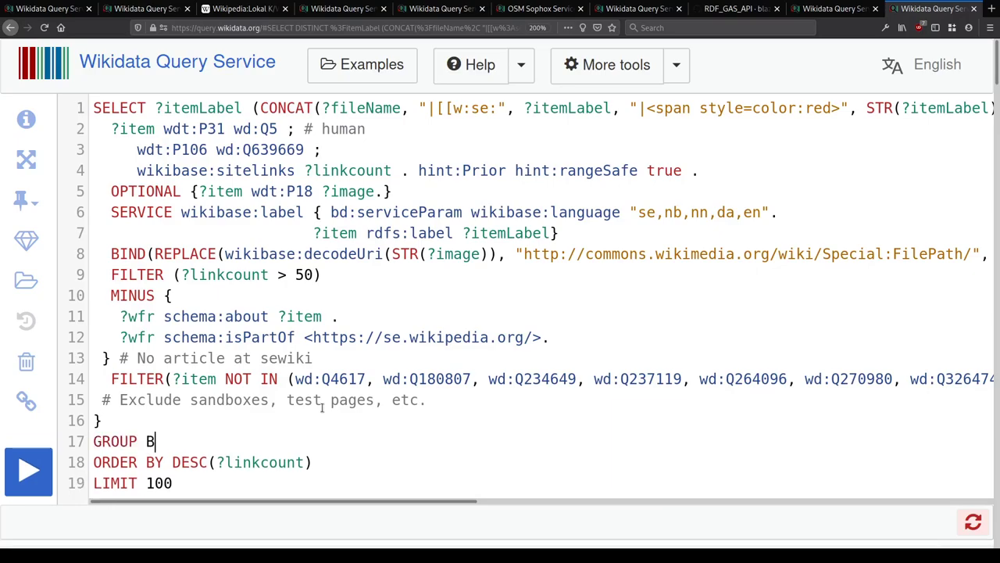
pyautogui.write('Y ?i')
pyautogui.press('Return')
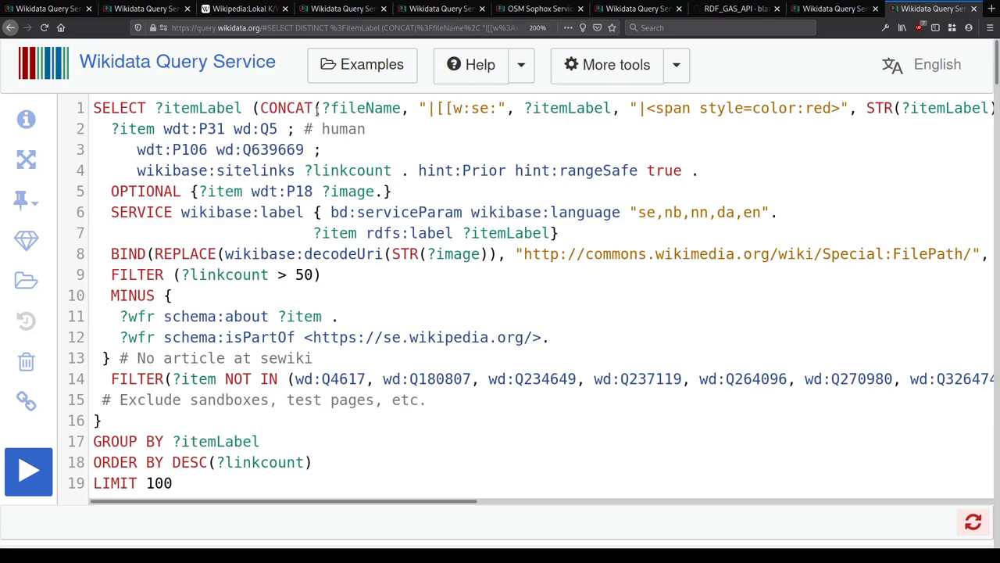
# Step: Wrap ?fileName in a SAMPLE() aggregate inside the CONCAT expression of the SELECT clause
pyautogui.moveTo(366, 500); pyautogui.dragTo(200, 502)
pyautogui.write('SAMP')
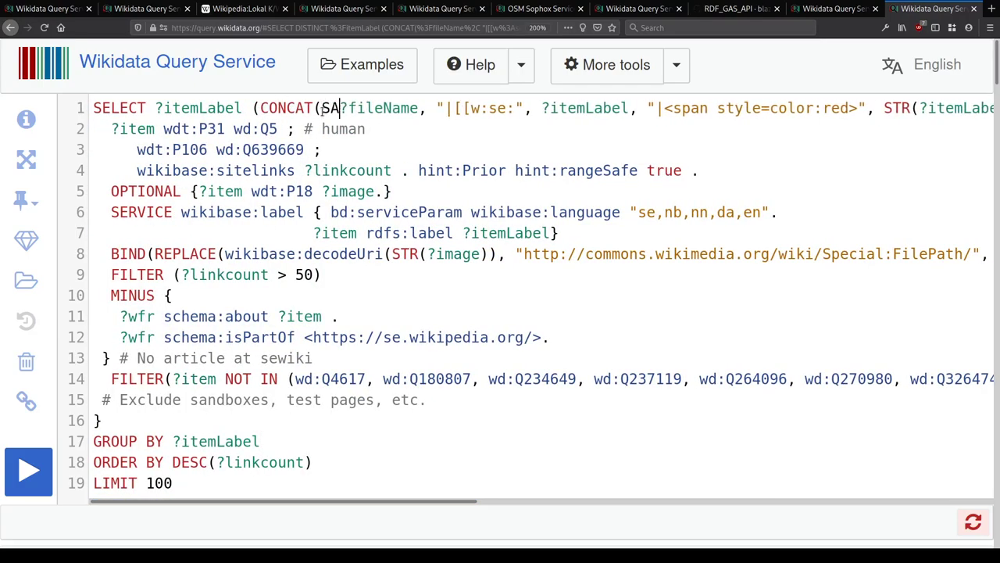
pyautogui.write('LE(')
pyautogui.press('Down')
pyautogui.press('Down')
pyautogui.press('Home')
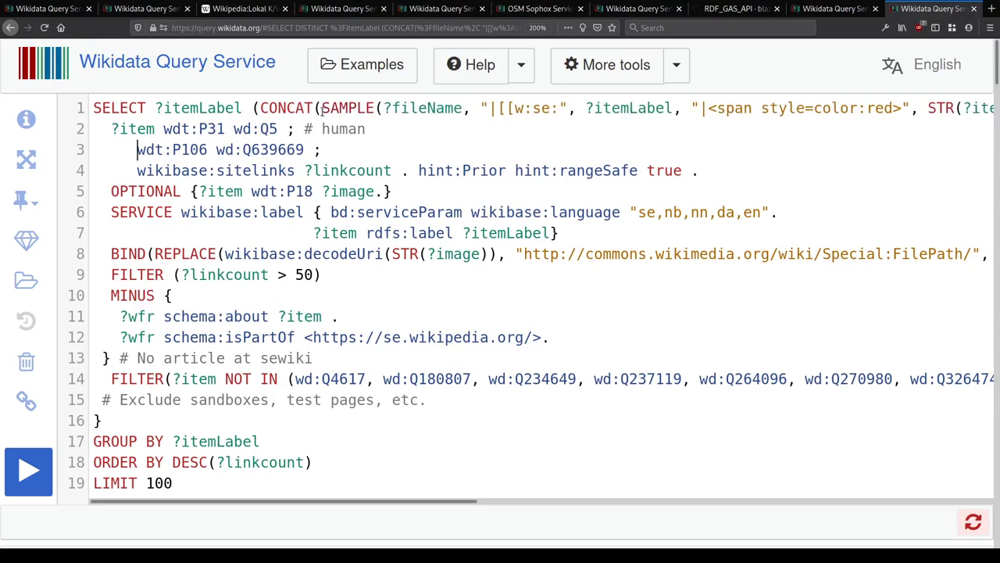
pyautogui.click(462, 109)
pyautogui.write(')')
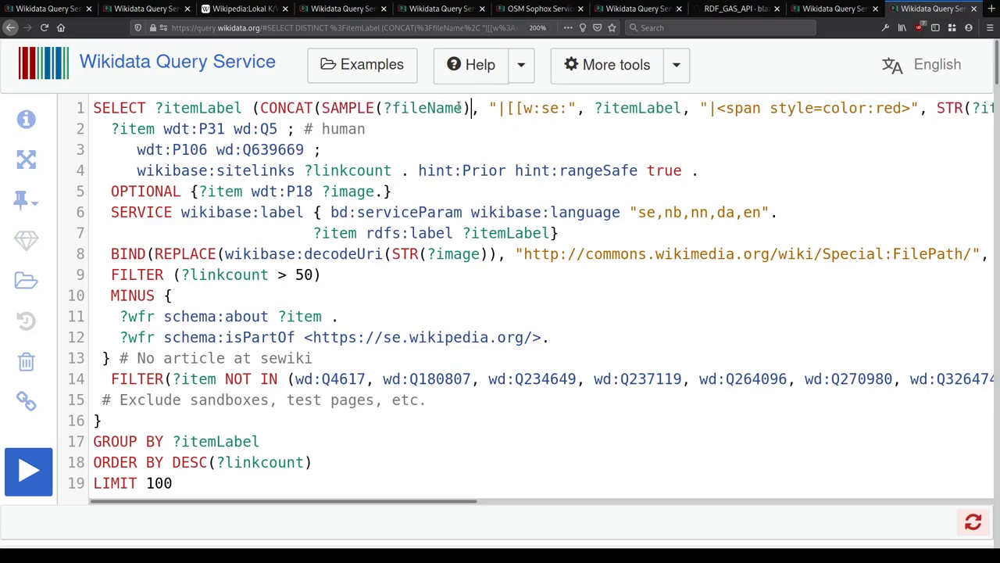
# Step: Change the sort clause to ORDER BY DESC(MAX(?linkcount))
pyautogui.scroll(-5, 438, 349)
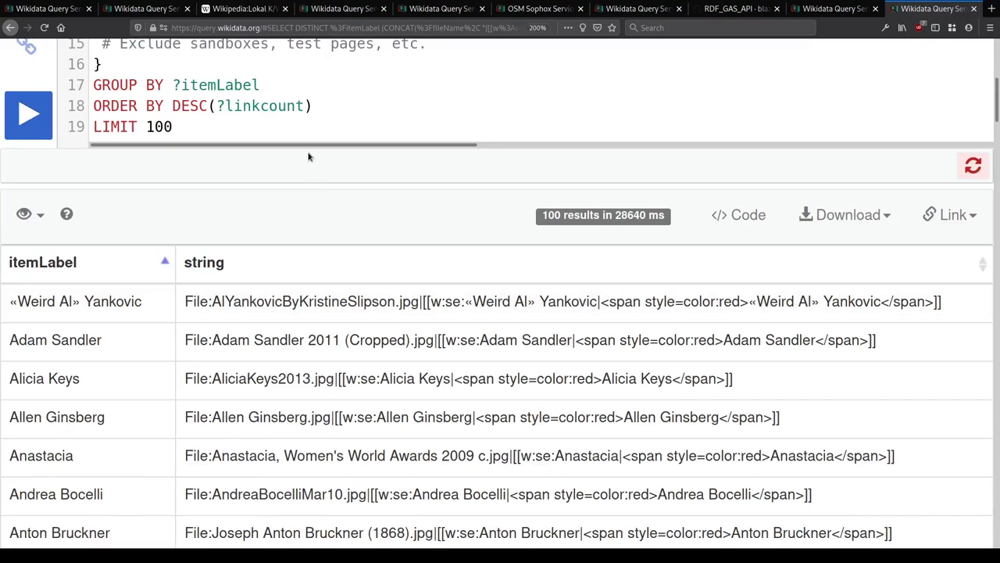
pyautogui.scroll(5, 308, 154)
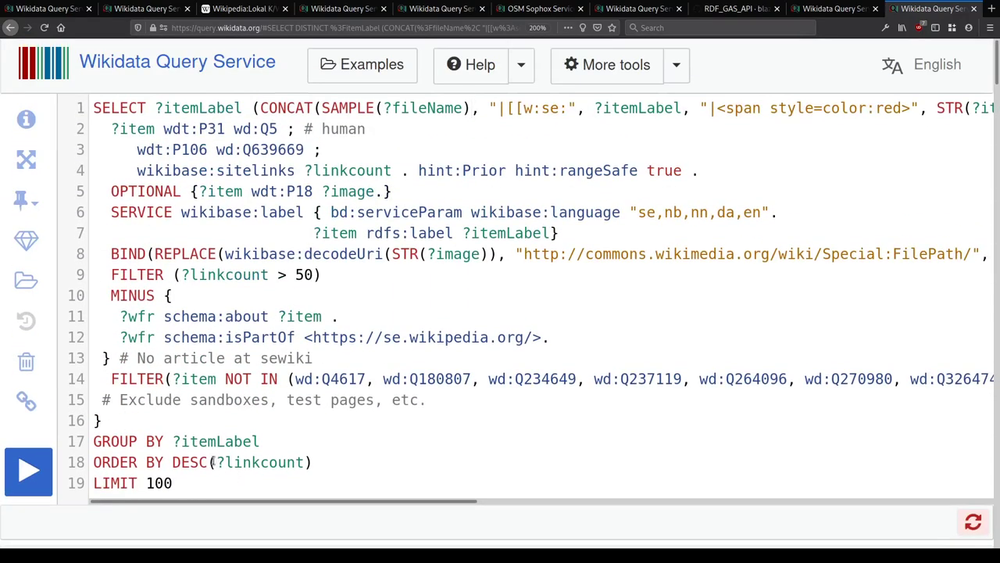
pyautogui.write('MAX(')
pyautogui.press('End')
pyautogui.write(')')
pyautogui.press('BackSpace')
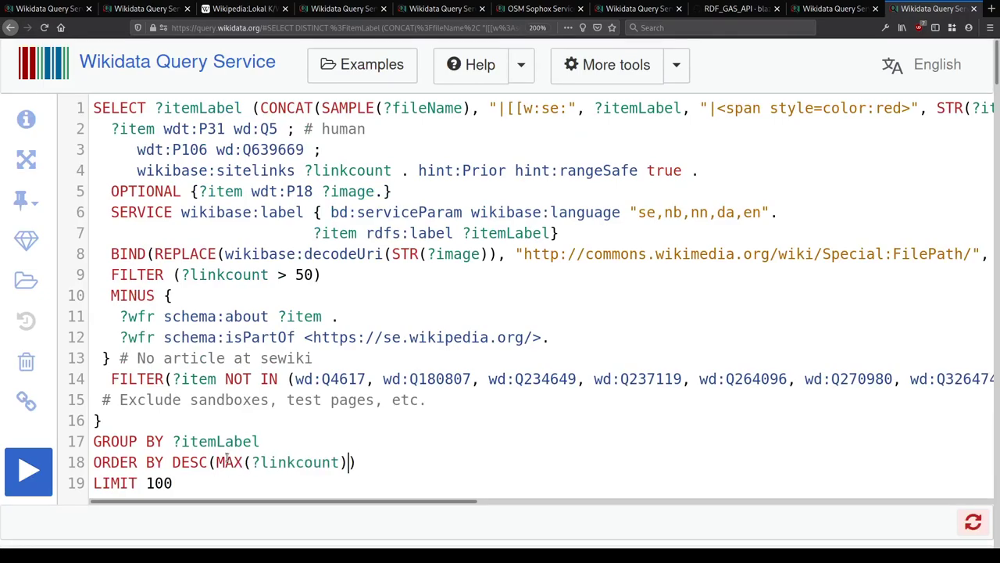
# Step: Run the grouped query and sort its results by itemLabel to check for duplicate people
pyautogui.scroll(-4, 221, 411)
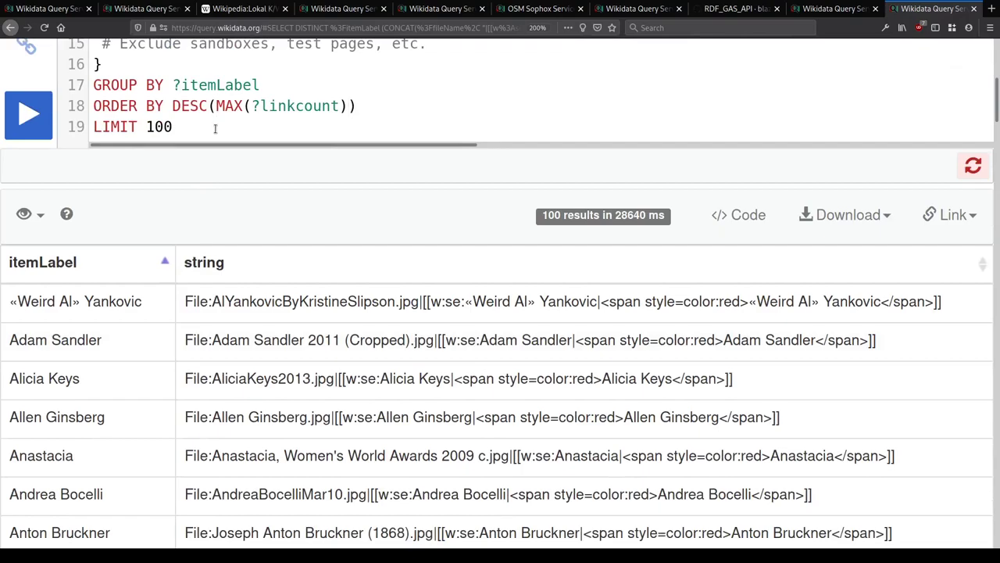
pyautogui.hotkey('ctrl', 'Return')
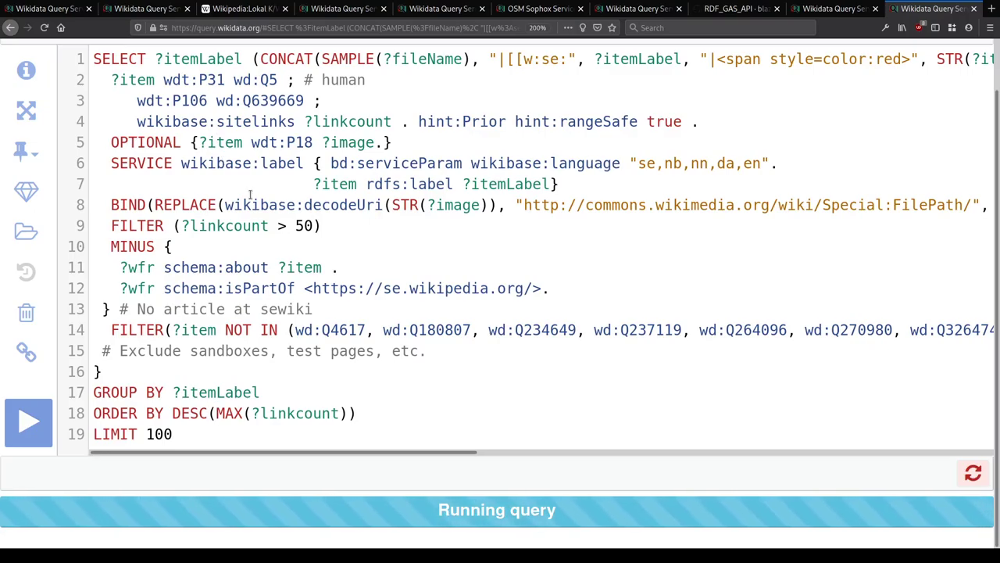
pyautogui.scroll(-4, 250, 194)
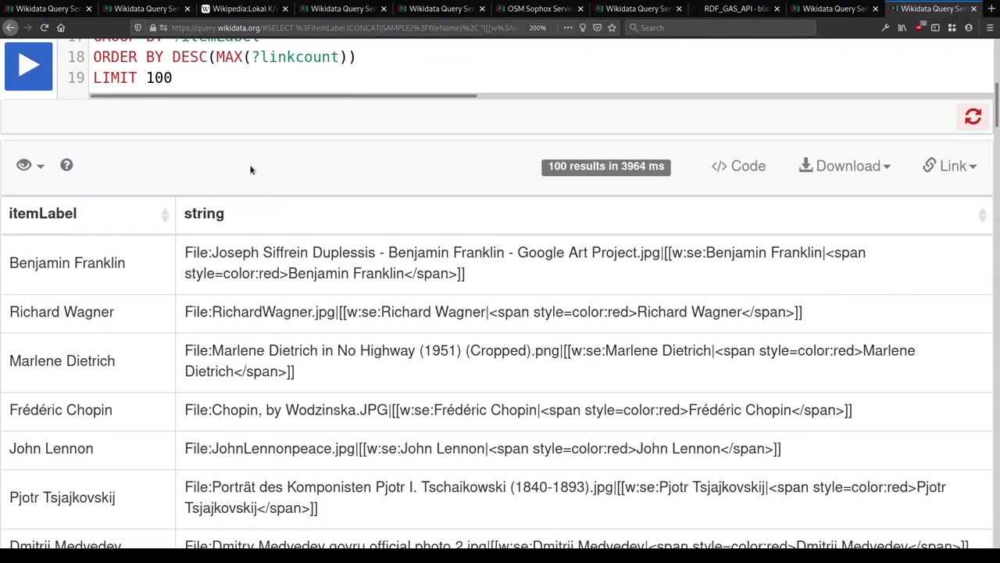
pyautogui.click(105, 214)
pyautogui.scroll(-5, 121, 279)
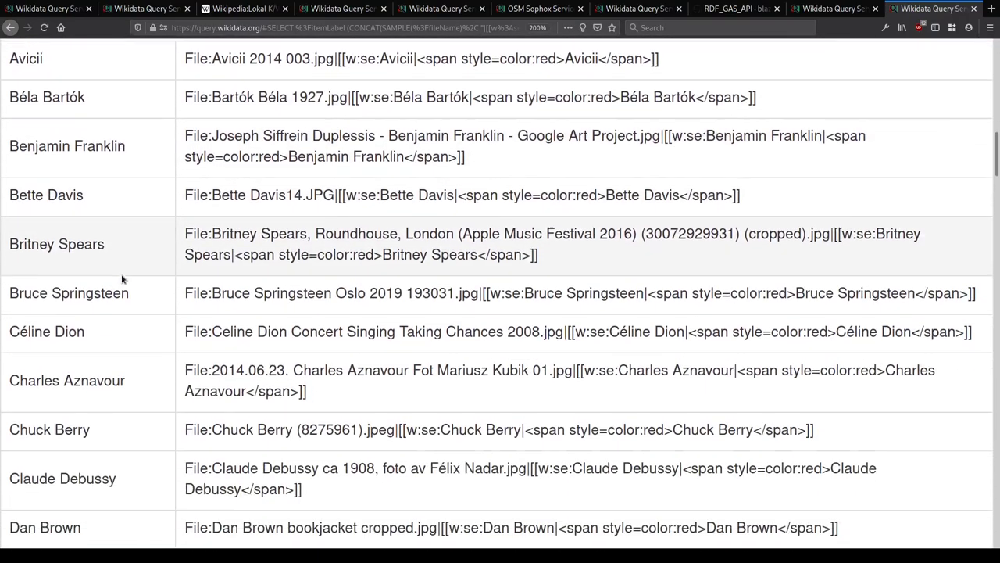
pyautogui.scroll(-5, 135, 217)
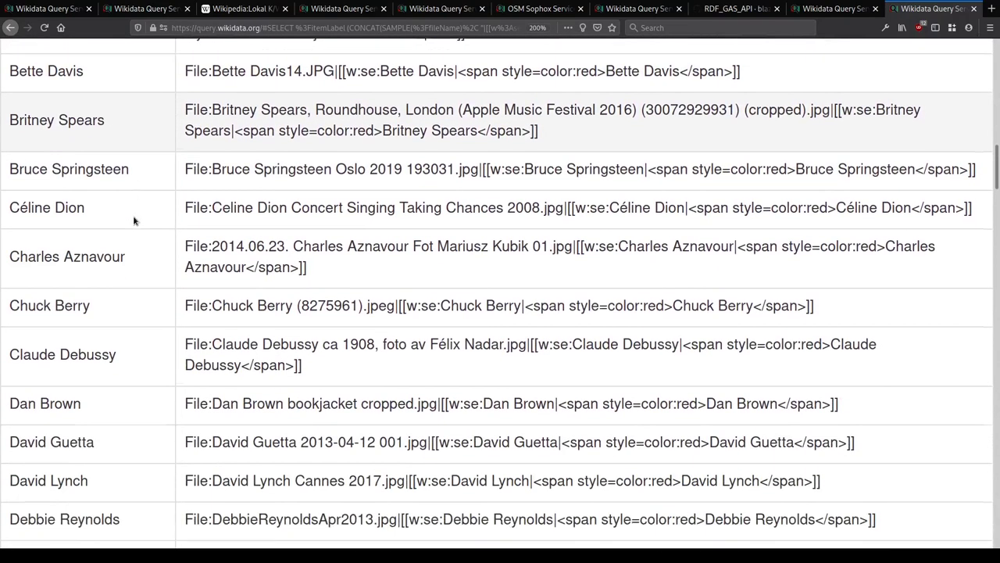
pyautogui.scroll(-4, 133, 215)
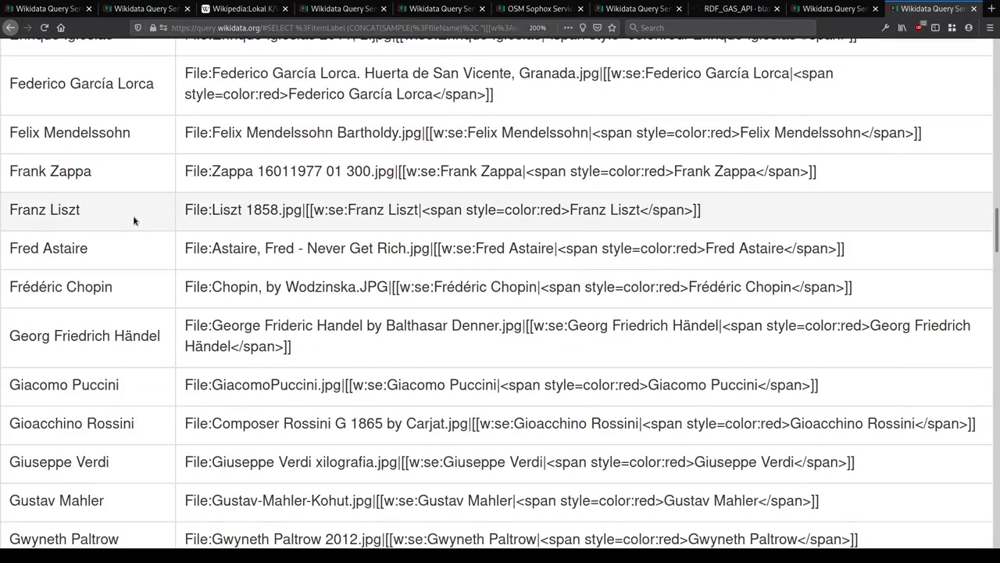
pyautogui.scroll(20, 131, 319)
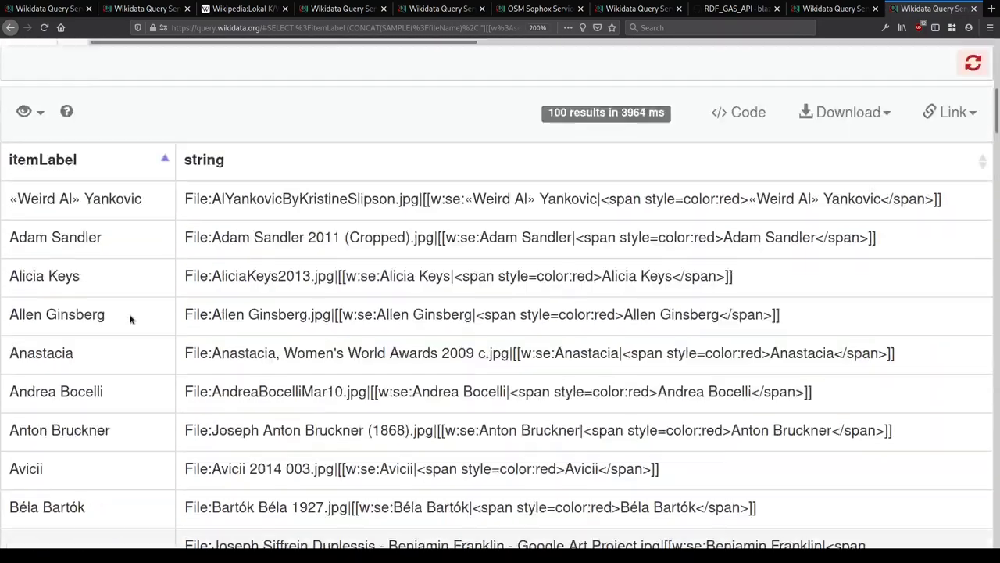
pyautogui.scroll(4, 133, 314)
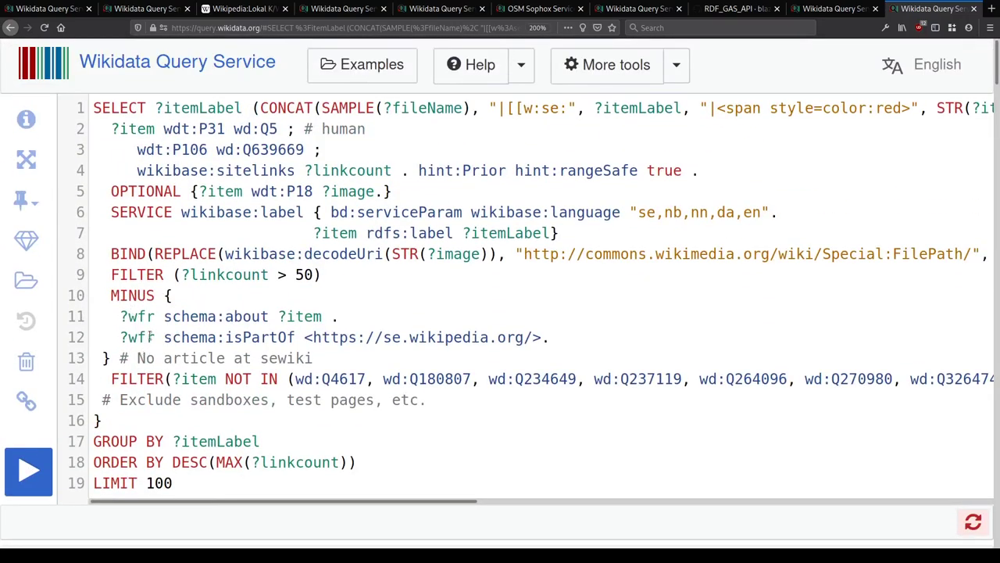
pyautogui.scroll(-4, 150, 336)
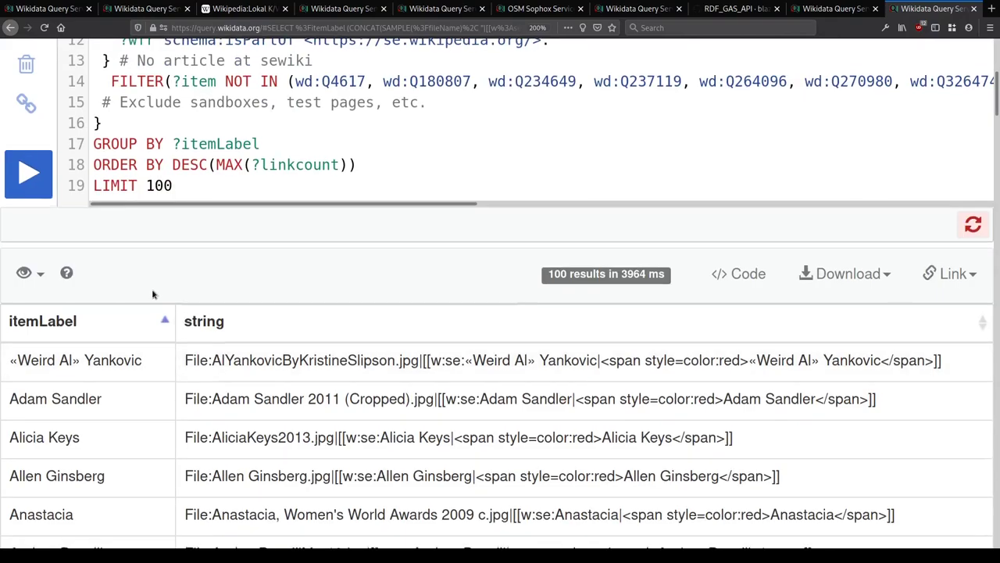
pyautogui.scroll(-2, 153, 294)
pyautogui.click(37, 113)
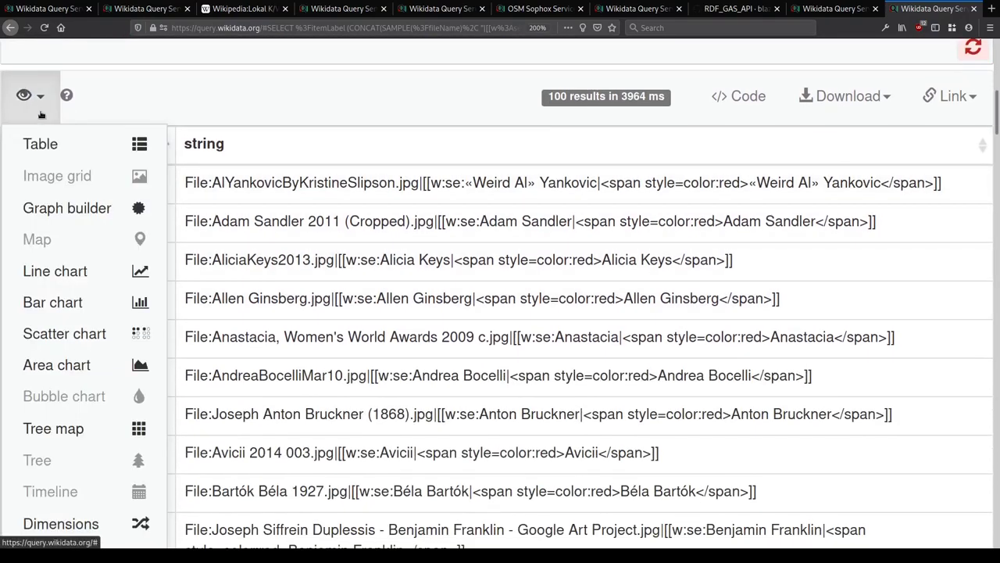
pyautogui.click(134, 98)
# Step: Rename the ?wfr variable to ?wse in both lines of the MINUS block
pyautogui.scroll(6, 331, 331)
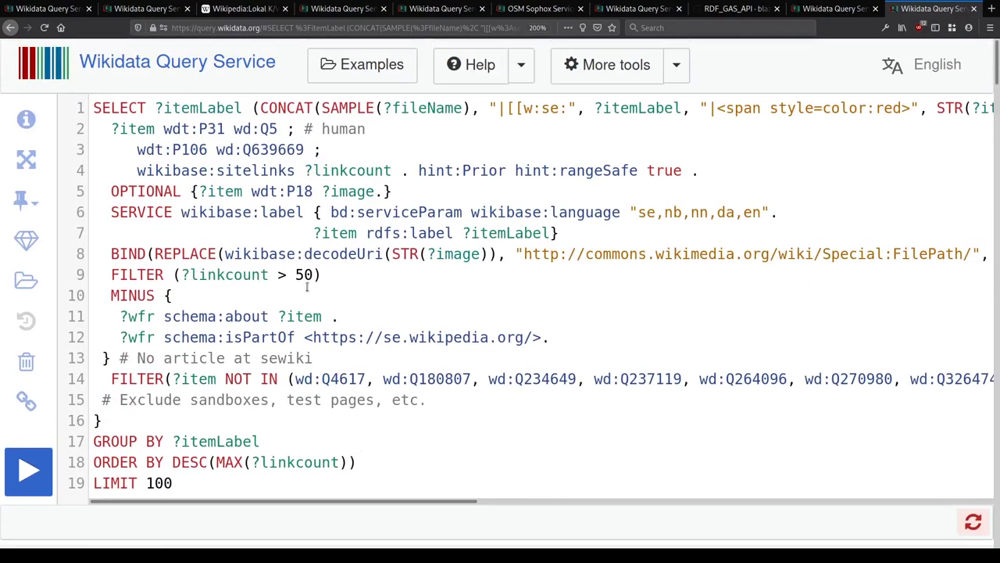
pyautogui.doubleClick(141, 315)
pyautogui.write('wse')
pyautogui.press('Down')
pyautogui.press('BackSpace')
pyautogui.press('BackSpace')
pyautogui.write('e')
pyautogui.press('BackSpace')
pyautogui.write('se')
# Step: Add the comment "# occupation: musician" after the wdt:P106 wd:Q639669 condition
pyautogui.click(346, 150)
pyautogui.write('#')
pyautogui.moveTo(260, 150)
pyautogui.write('occupation: musician')
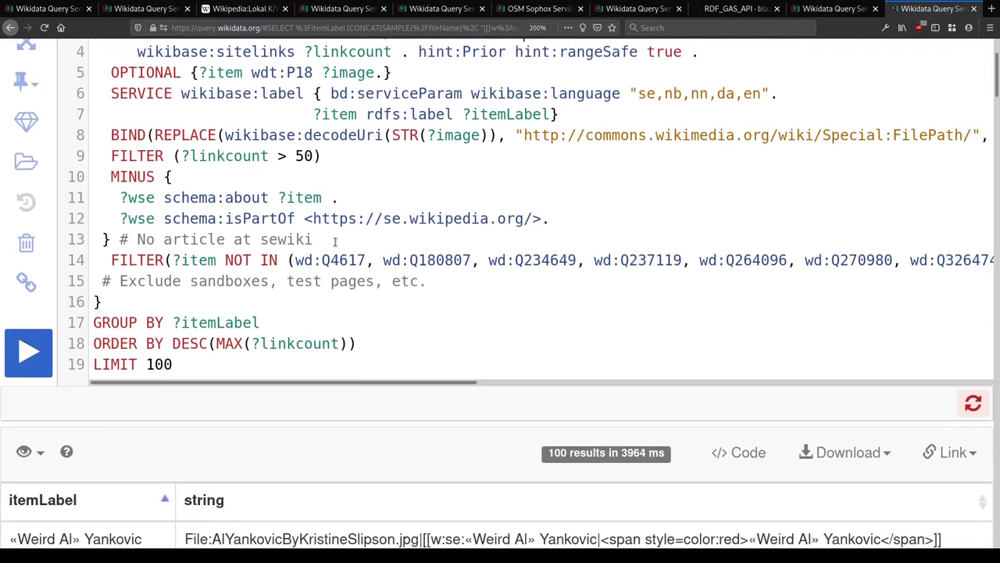
# Step: Run the grouped musicians query with the renamed ?wse variable and review its result list
pyautogui.scroll(3, 334, 242)
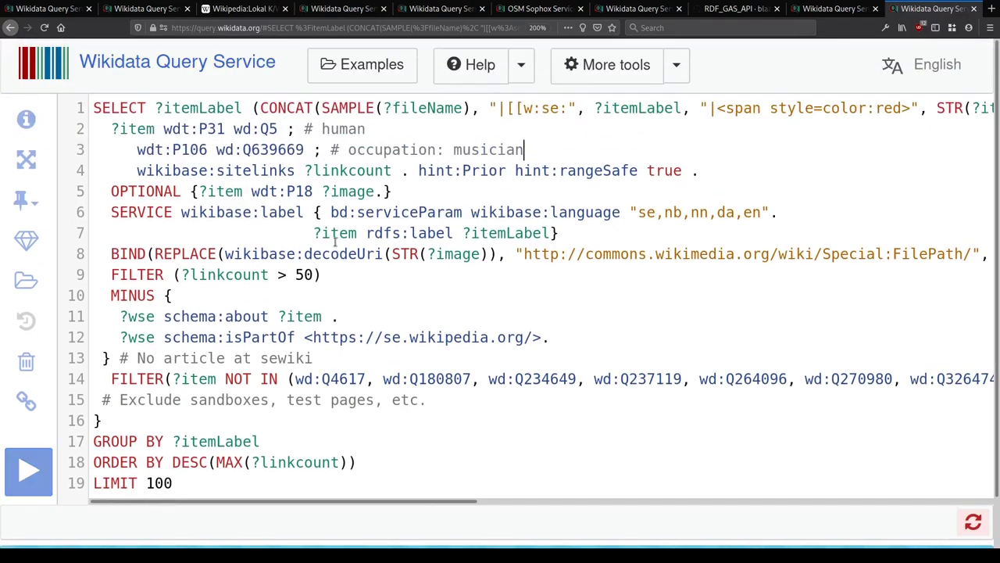
pyautogui.hotkey('ctrl', 'Return')
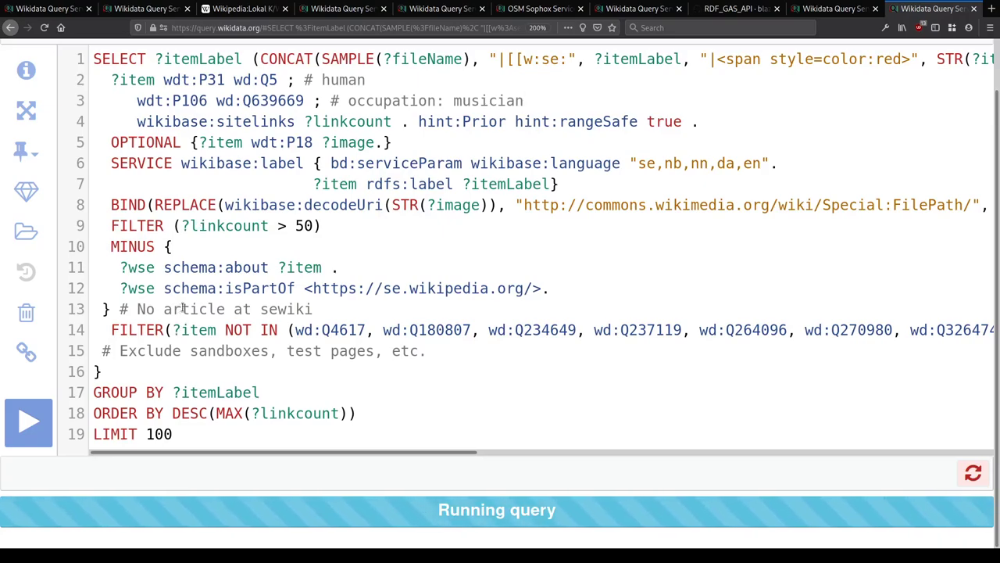
pyautogui.scroll(-5, 369, 350)
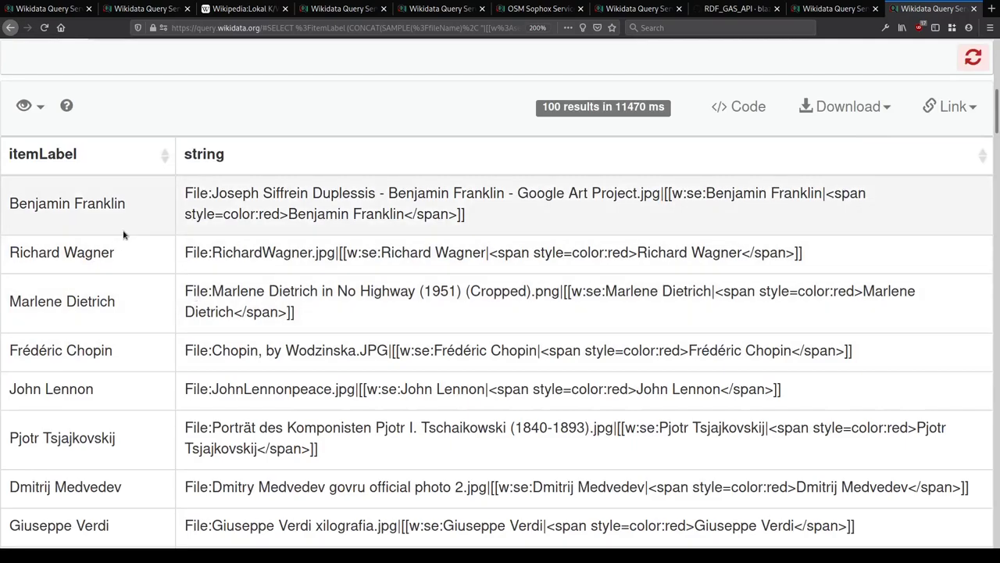
pyautogui.scroll(5, 123, 234)
# Step: Generate the short URL for the query and select the link text
pyautogui.click(26, 292)
pyautogui.doubleClick(134, 295)
pyautogui.tripleClick(134, 295)
pyautogui.press('Escape')
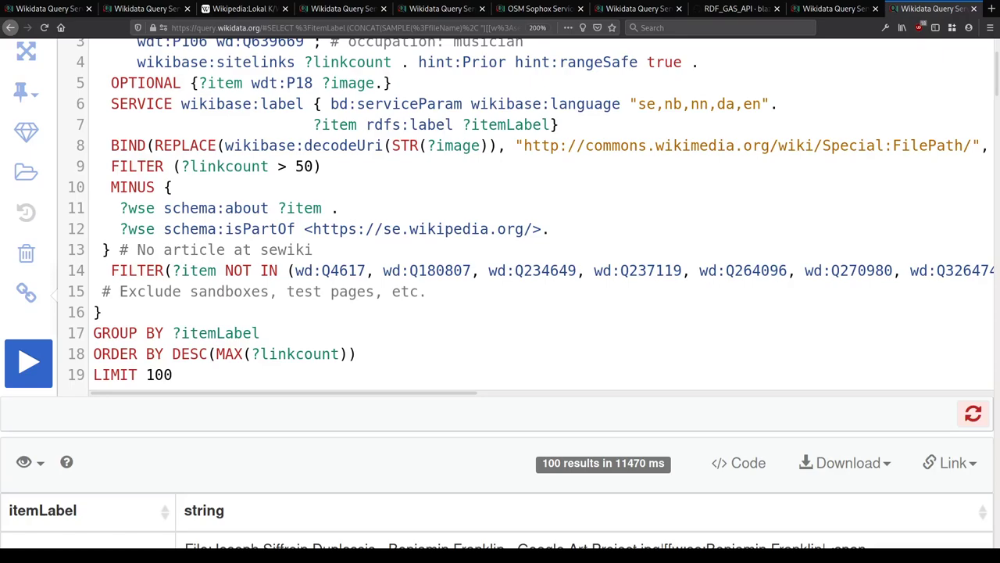
pyautogui.click(699, 305)
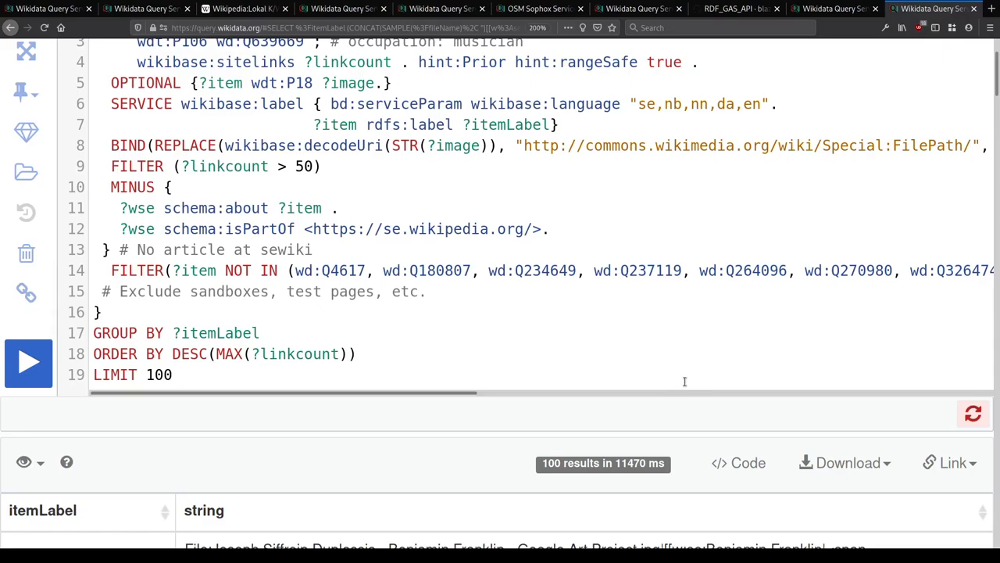
# Step: Check how recently the query service's data was updated
pyautogui.scroll(3, 699, 354)
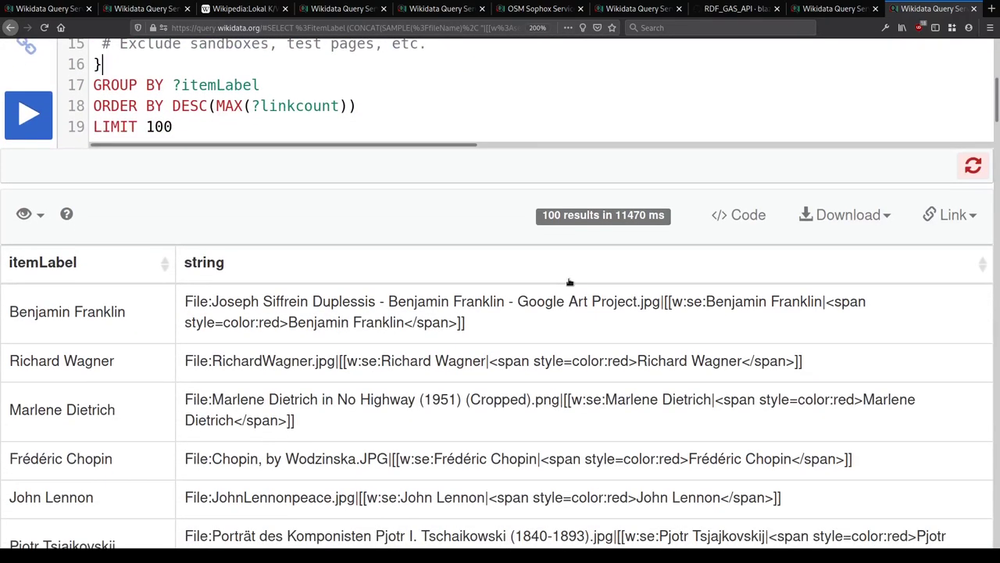
pyautogui.moveTo(977, 168)
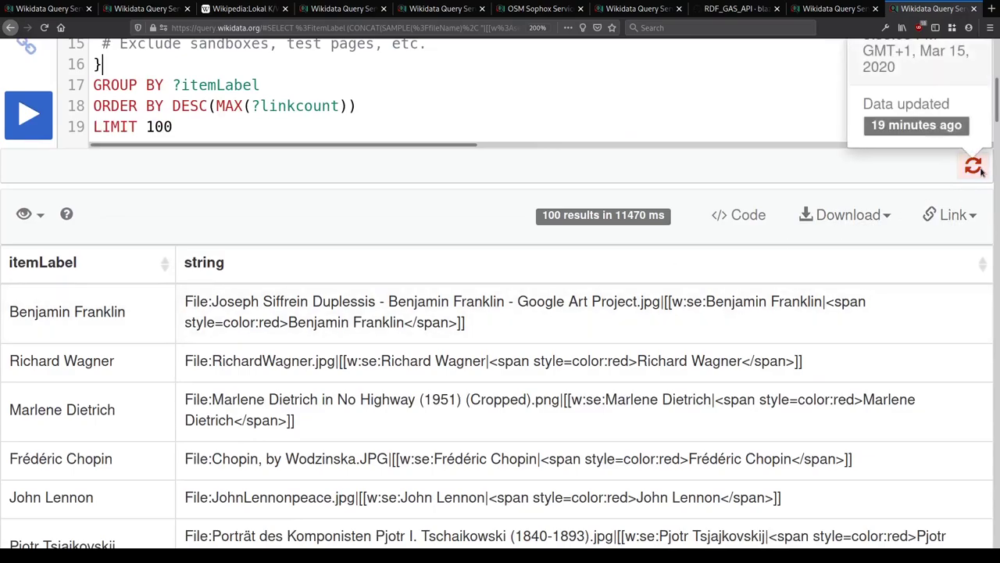
pyautogui.scroll(4, 983, 172)
pyautogui.moveTo(973, 522)
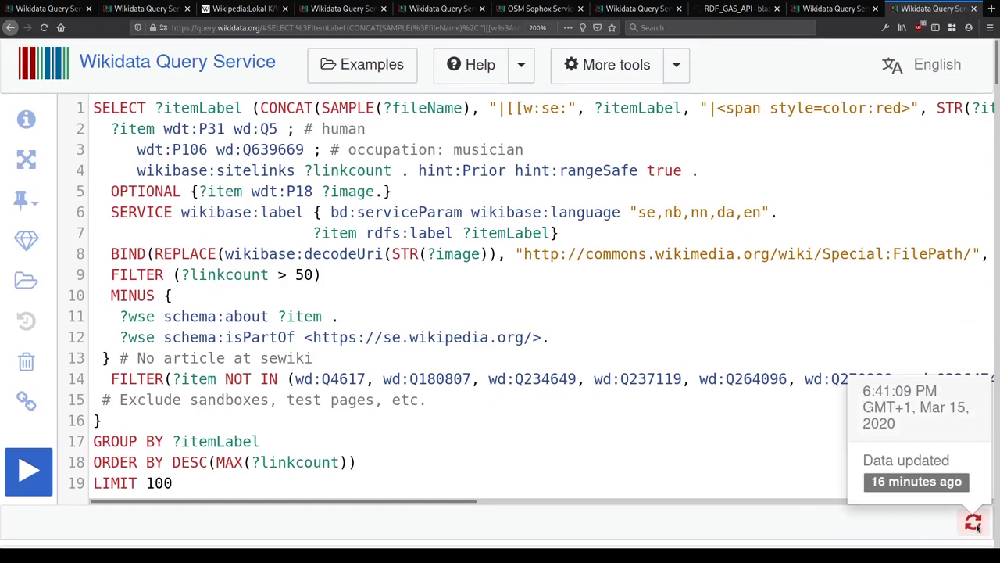
pyautogui.press('Down')
pyautogui.press('Home')
pyautogui.hotkey('shift', 'Down')
pyautogui.hotkey('shift', 'End')
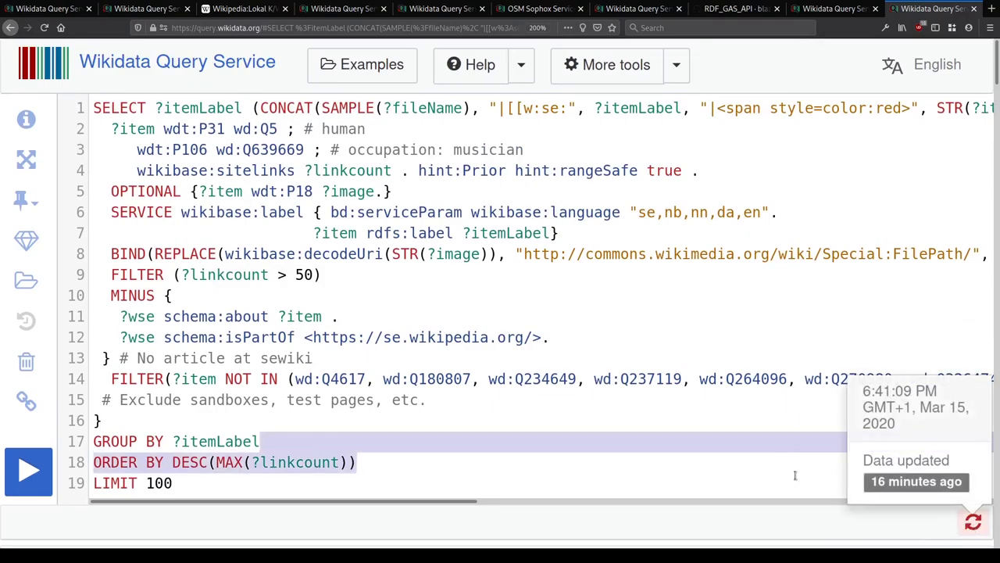
pyautogui.click(665, 466)
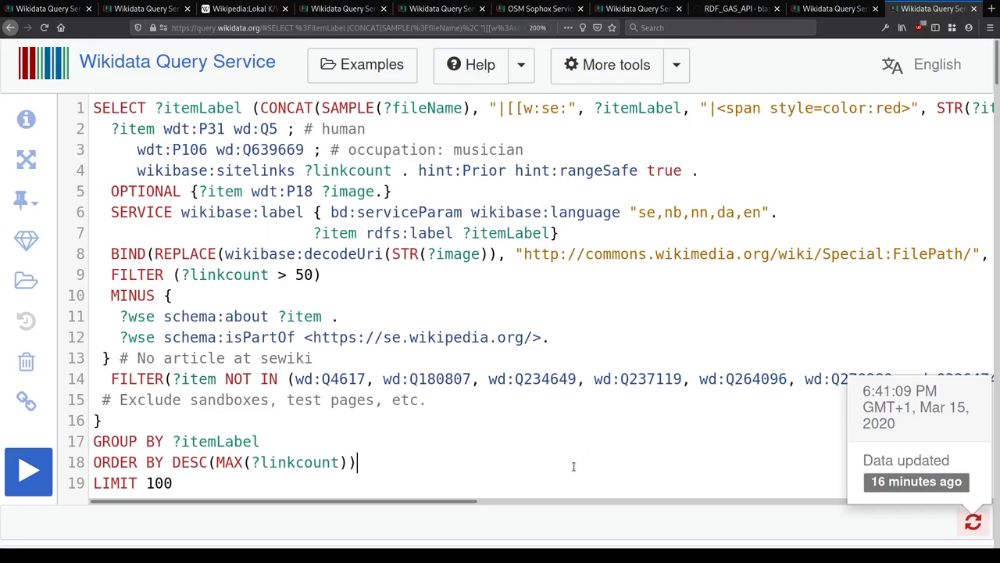
# Step: Open the Wikidata:Request a query page in a new tab
pyautogui.hotkey('ctrl', 't')
pyautogui.write('requer')
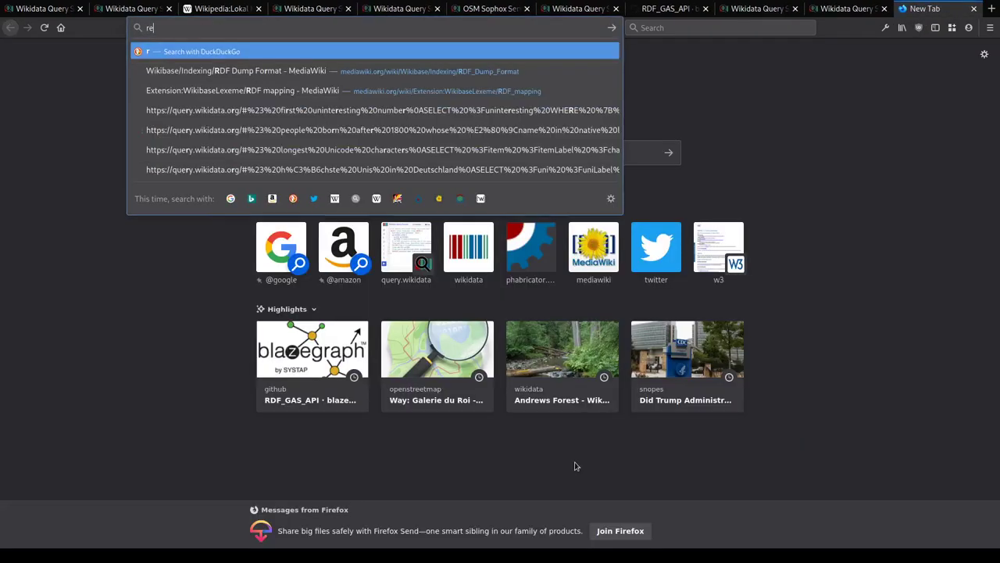
pyautogui.press('BackSpace')
pyautogui.press('Down')
pyautogui.press('Down')
pyautogui.press('Return')
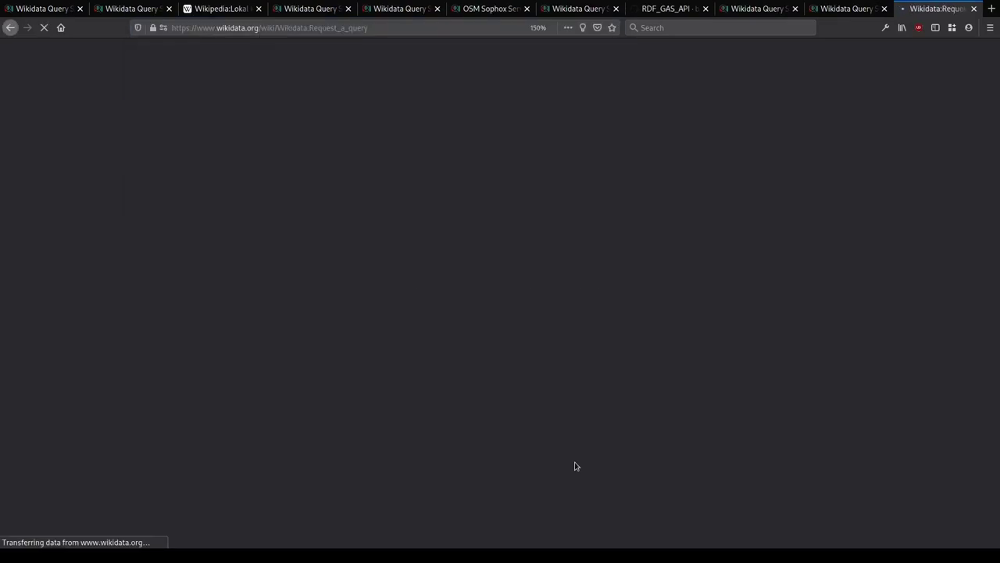
# Step: Browse the request list and go to the "Thousands separator" discussion
pyautogui.scroll(-8, 594, 402)
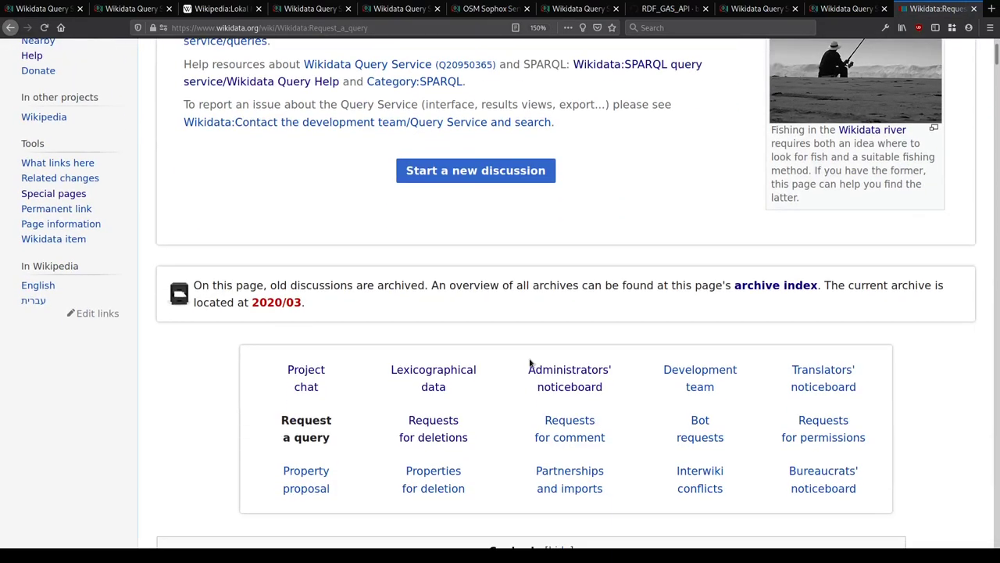
pyautogui.scroll(5, 253, 297)
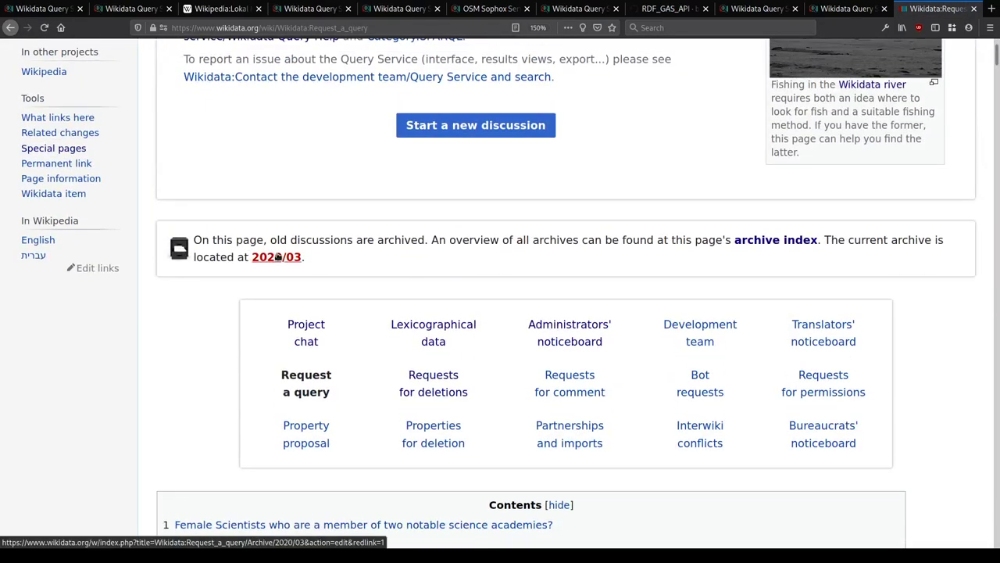
pyautogui.scroll(-15, 278, 258)
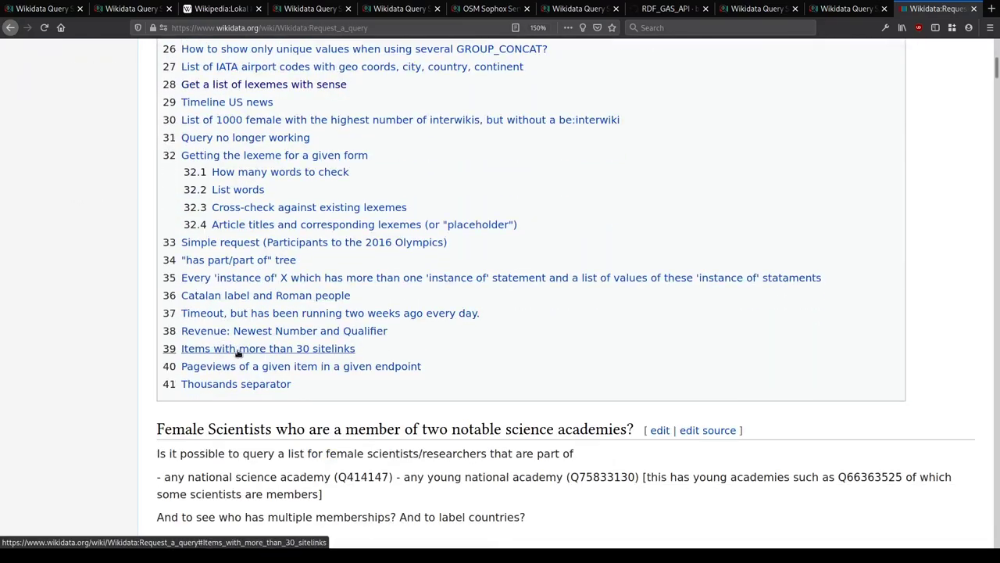
pyautogui.click(227, 384)
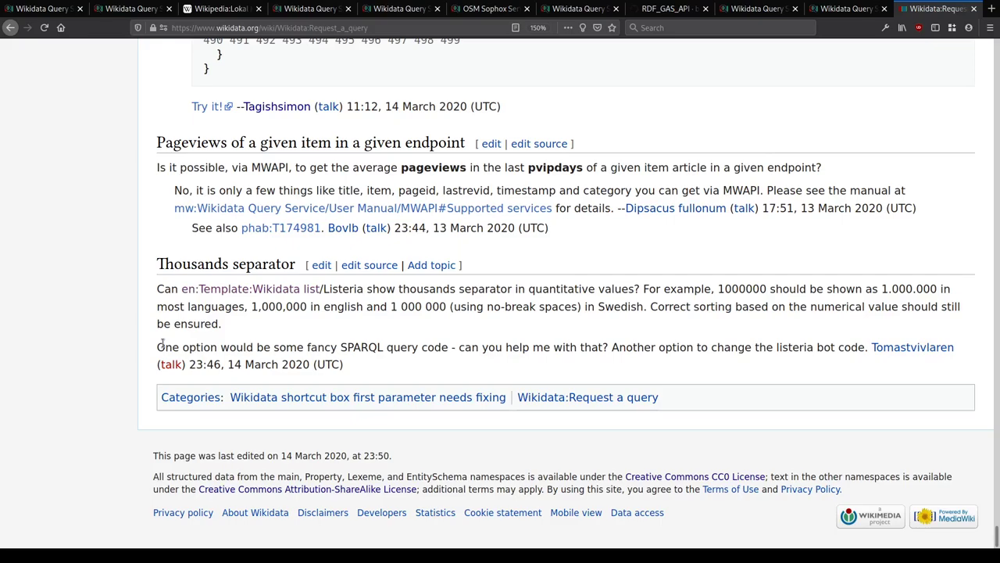
# Step: Return to the musicians query and examine the hint:Prior hint:rangeSafe true hint together with the ?linkcount > 50 filter
pyautogui.hotkey('ctrl', 'pageup')
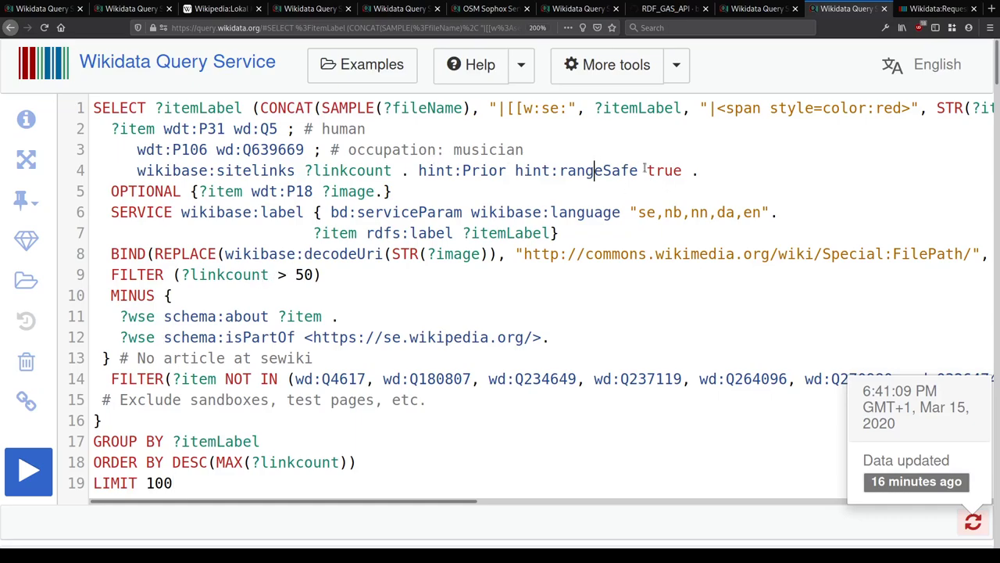
pyautogui.click(721, 166)
pyautogui.moveTo(723, 166); pyautogui.dragTo(412, 170)
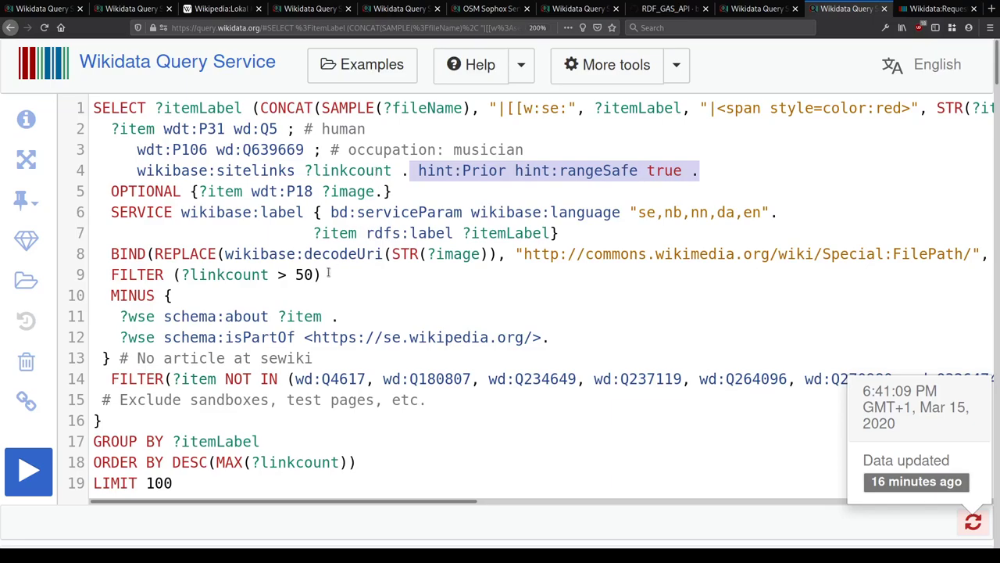
pyautogui.click(296, 274)
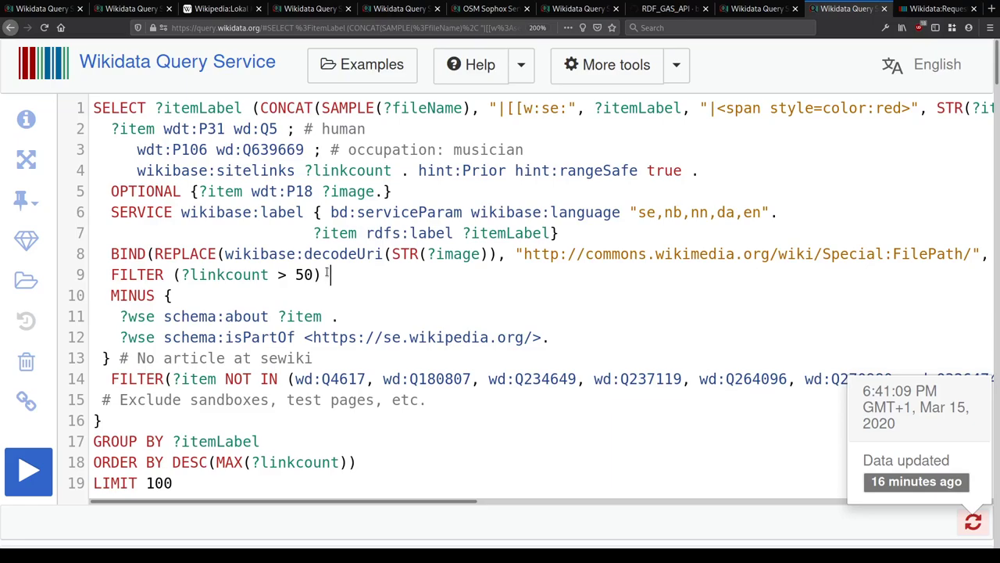
pyautogui.click(292, 170)
pyautogui.click(271, 274)
pyautogui.moveTo(270, 274); pyautogui.dragTo(360, 276)
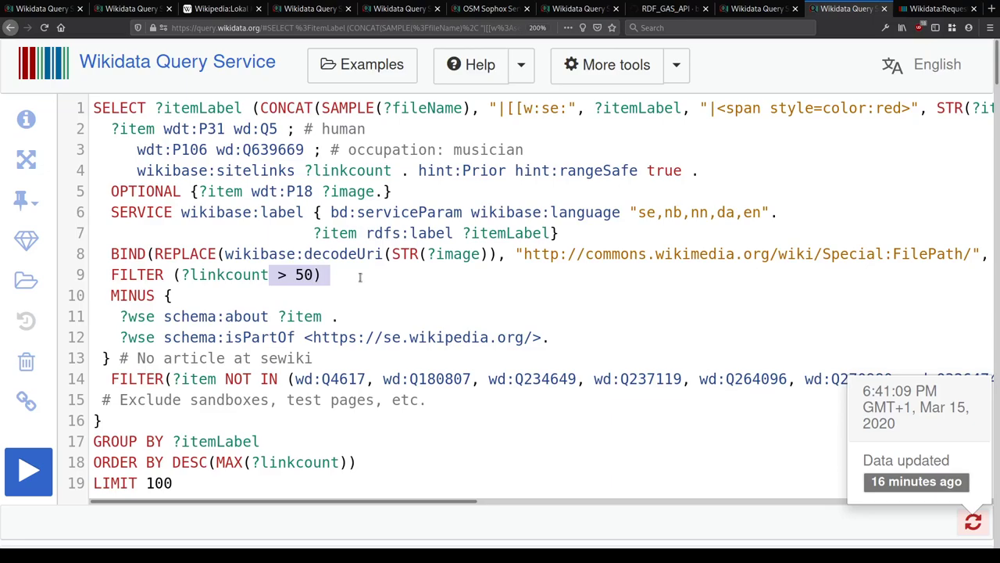
pyautogui.moveTo(513, 170); pyautogui.dragTo(698, 176)
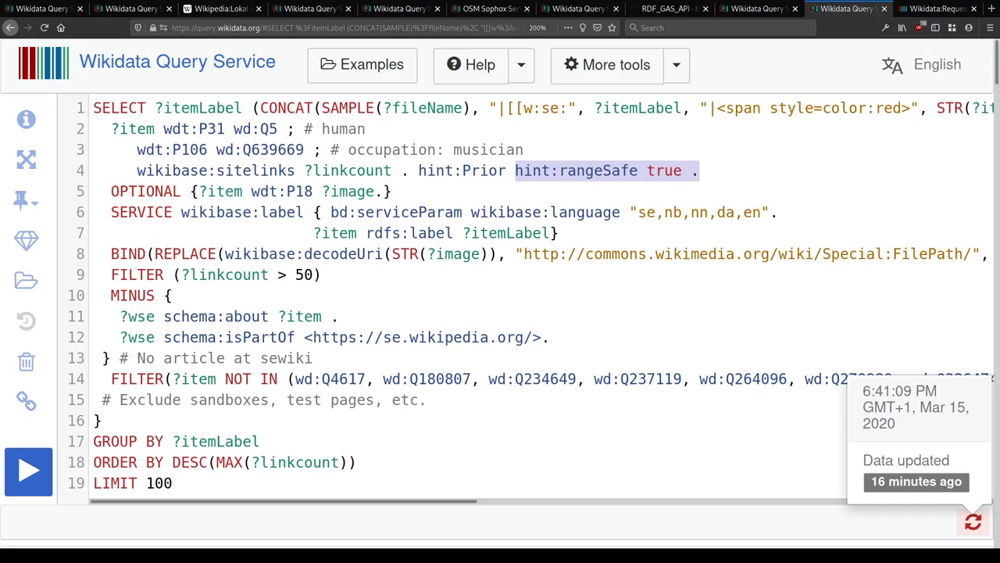
pyautogui.moveTo(137, 171); pyautogui.dragTo(401, 170)
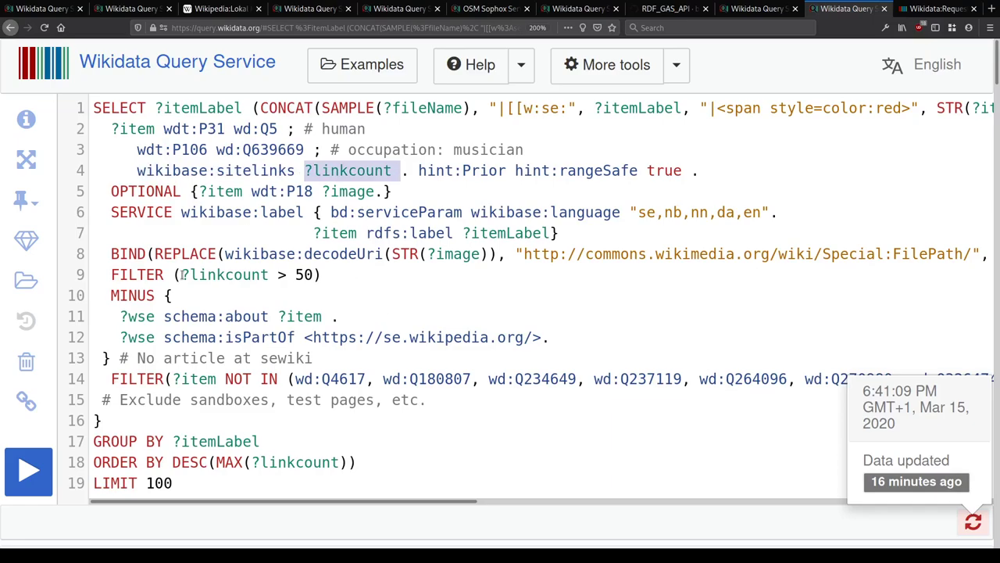
pyautogui.moveTo(279, 277); pyautogui.dragTo(343, 275)
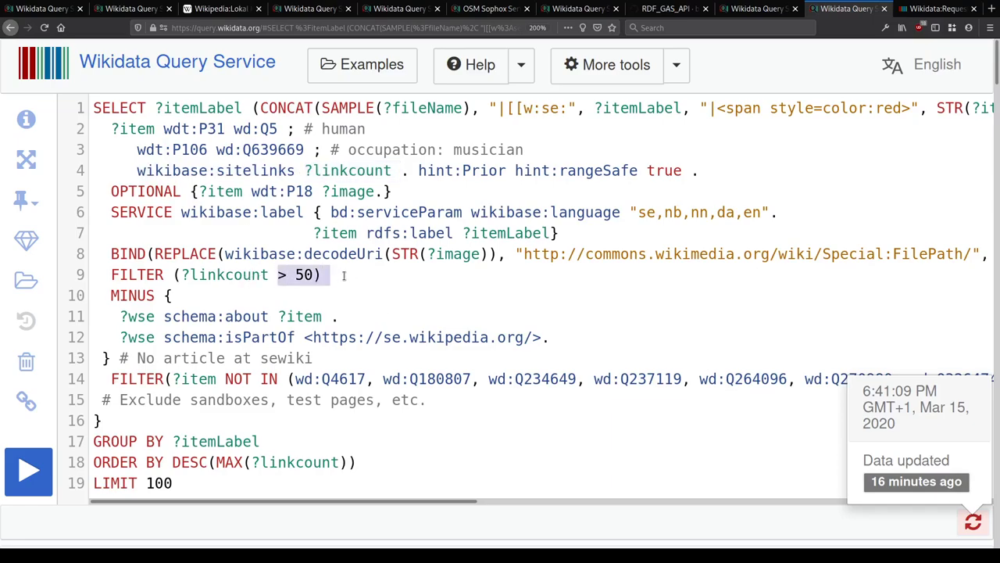
pyautogui.click(279, 275)
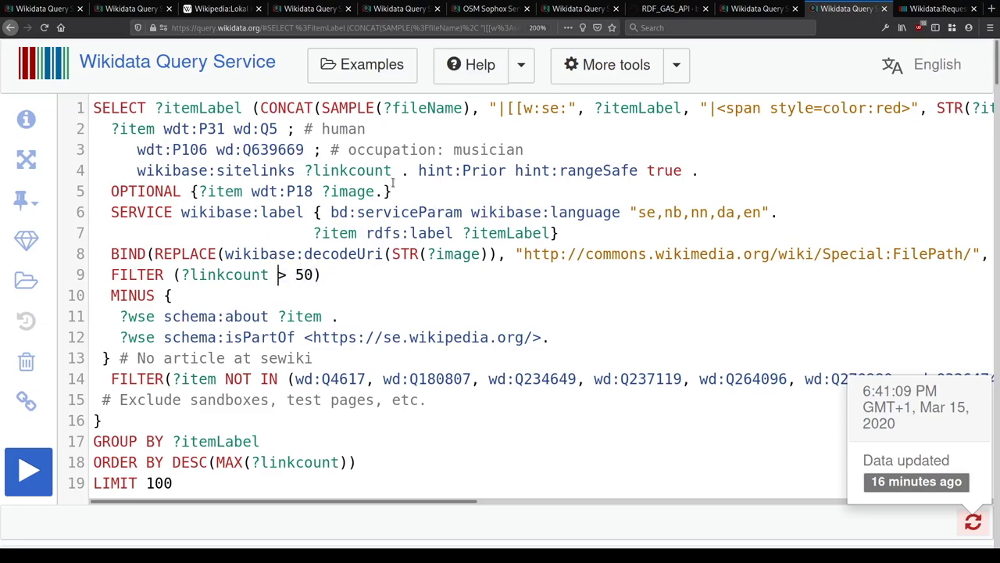
pyautogui.click(525, 171)
pyautogui.moveTo(517, 171); pyautogui.dragTo(754, 172)
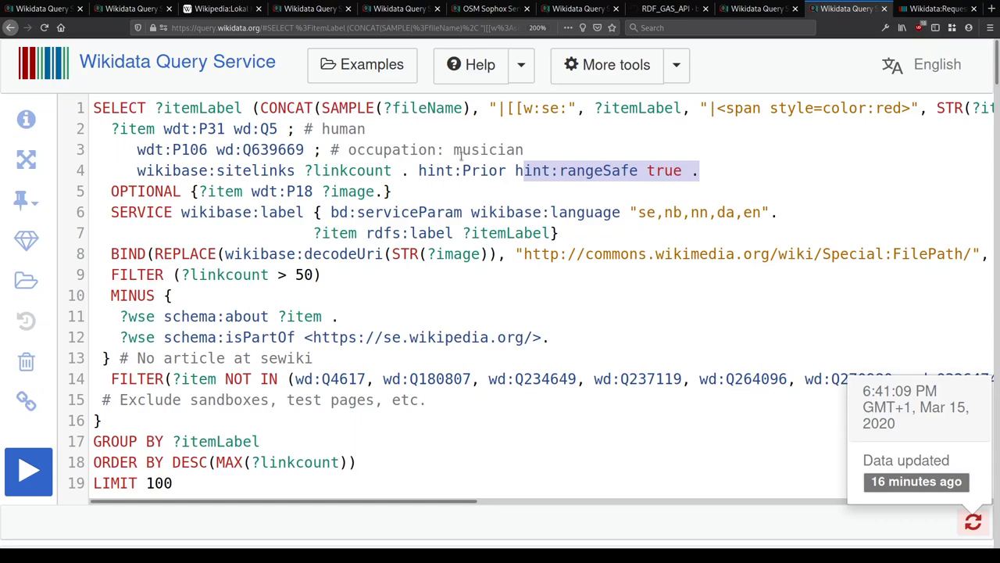
# Step: Append the example comment # > "1950-01-01"^^xsd:dateTime after the FILTER (?linkcount > 50) condition and highlight its datatype
pyautogui.click(365, 274)
pyautogui.write('# > "1950')
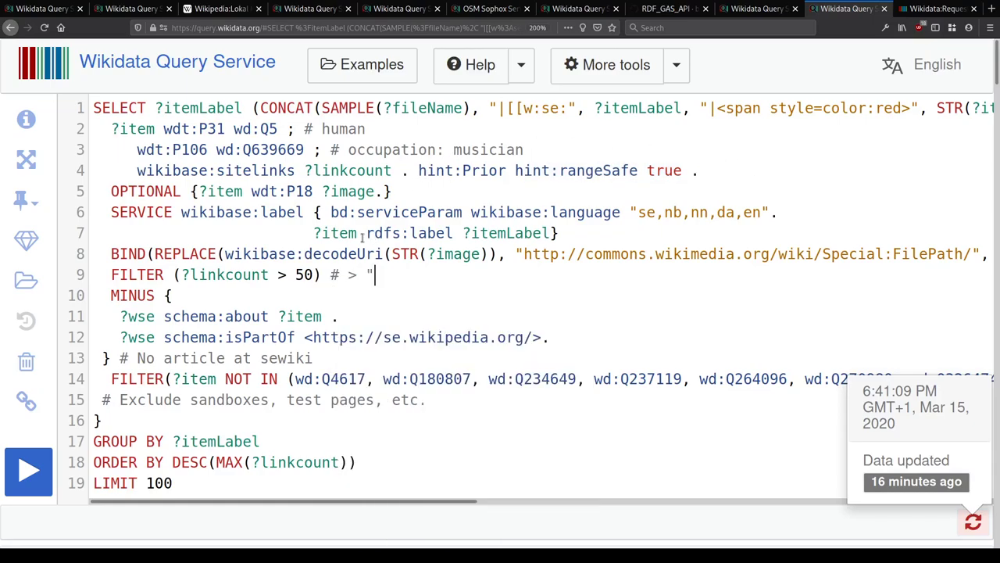
pyautogui.write('-01-01"^^xsd:dateTime')
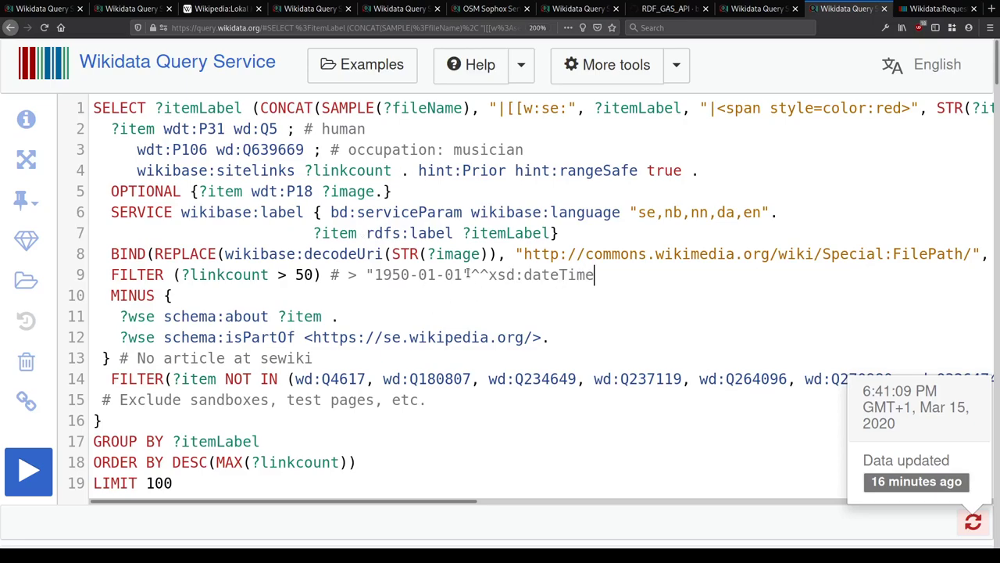
pyautogui.moveTo(486, 275); pyautogui.dragTo(620, 275)
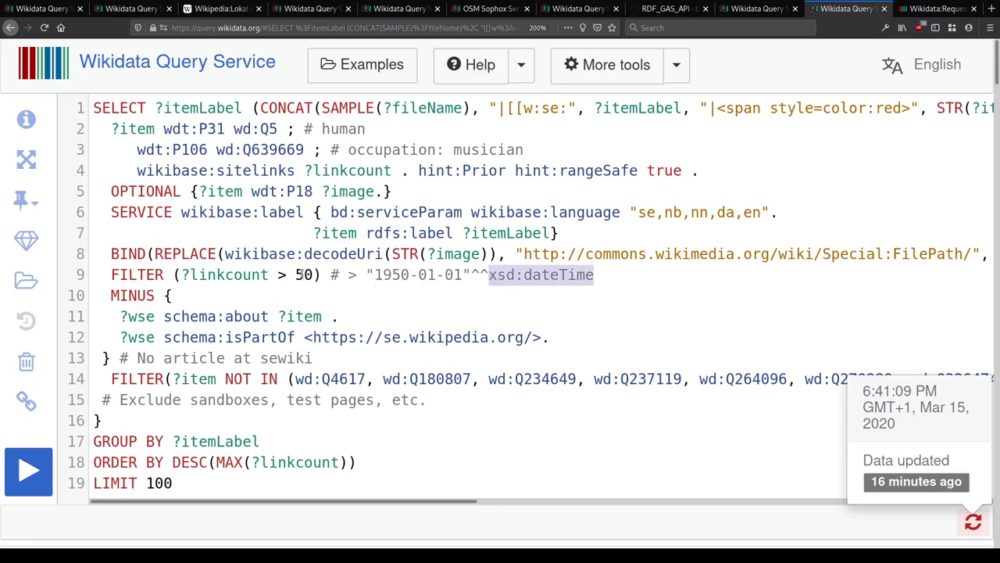
# Step: Delete the example date comment from the end of the FILTER line
pyautogui.click(322, 275)
pyautogui.hotkey('shift', 'End')
pyautogui.press('Delete')
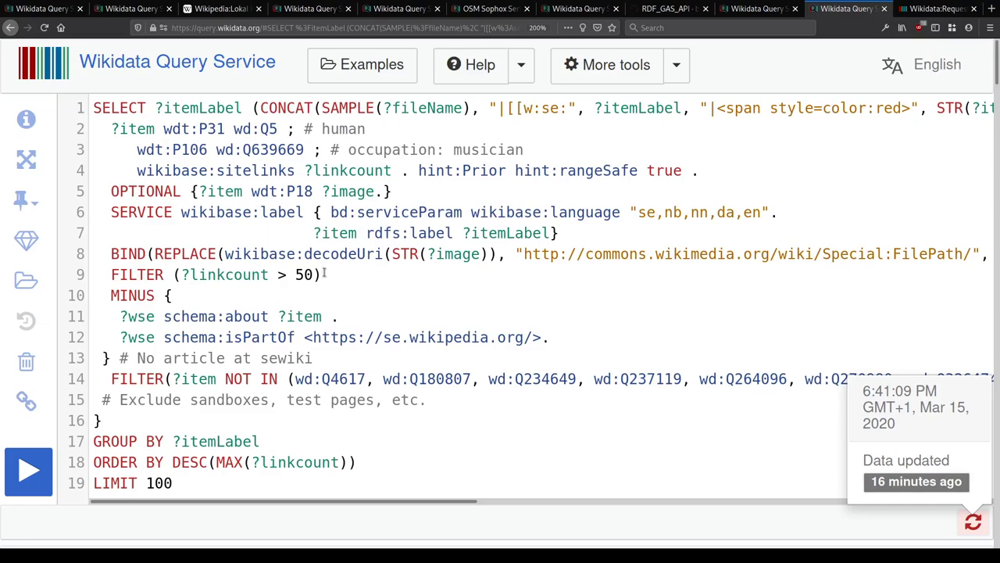
# Step: Switch to the railway stations query and highlight its named subquery from WITH { through AS %stations
pyautogui.hotkey('ctrl', 'pageup')
pyautogui.hotkey('ctrl', 'pageup')
pyautogui.hotkey('ctrl', 'pageup')
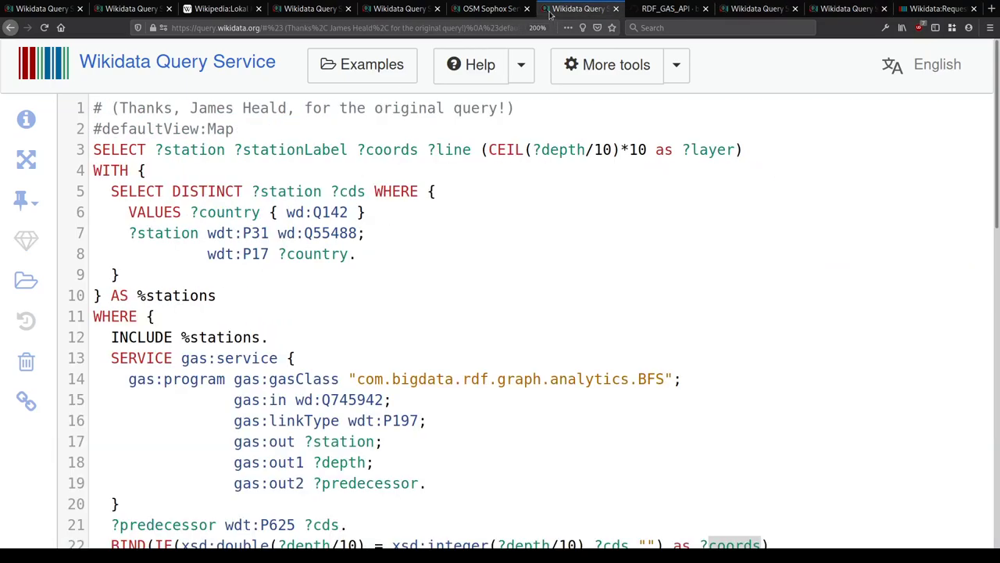
pyautogui.moveTo(220, 304); pyautogui.dragTo(79, 172)
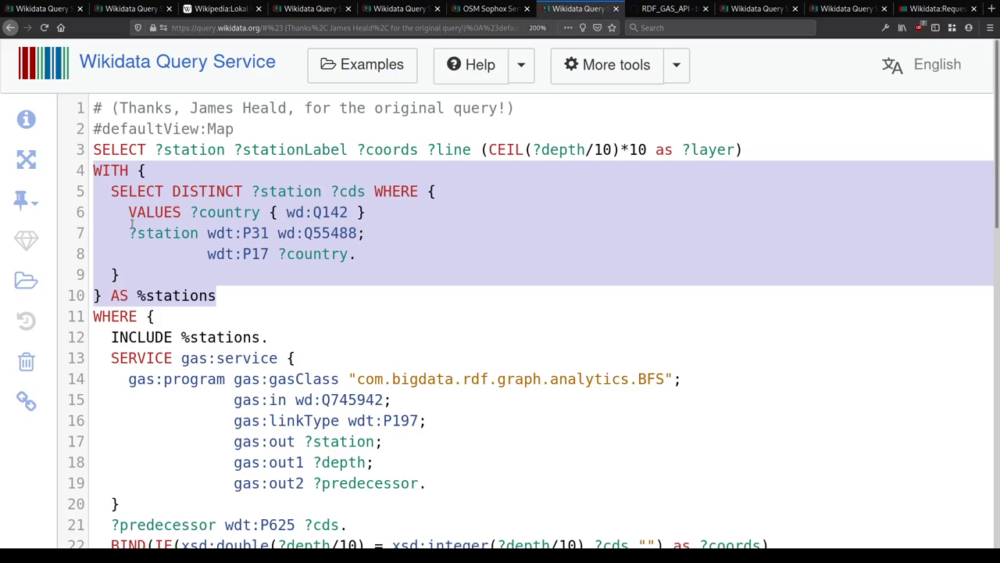
# Step: Open the Wikidata SPARQL query optimization page in a new tab by searching for "wikidata query optimizat"
pyautogui.hotkey('ctrl', 't')
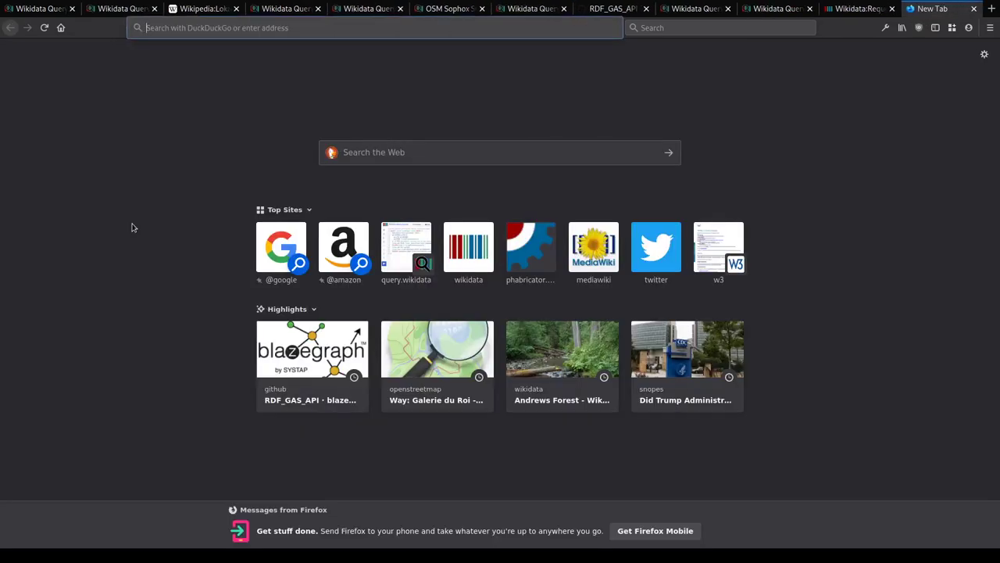
pyautogui.write('wikidata q')
pyautogui.write('uery optimizat')
pyautogui.press('Down')
pyautogui.press('Down')
pyautogui.press('Return')
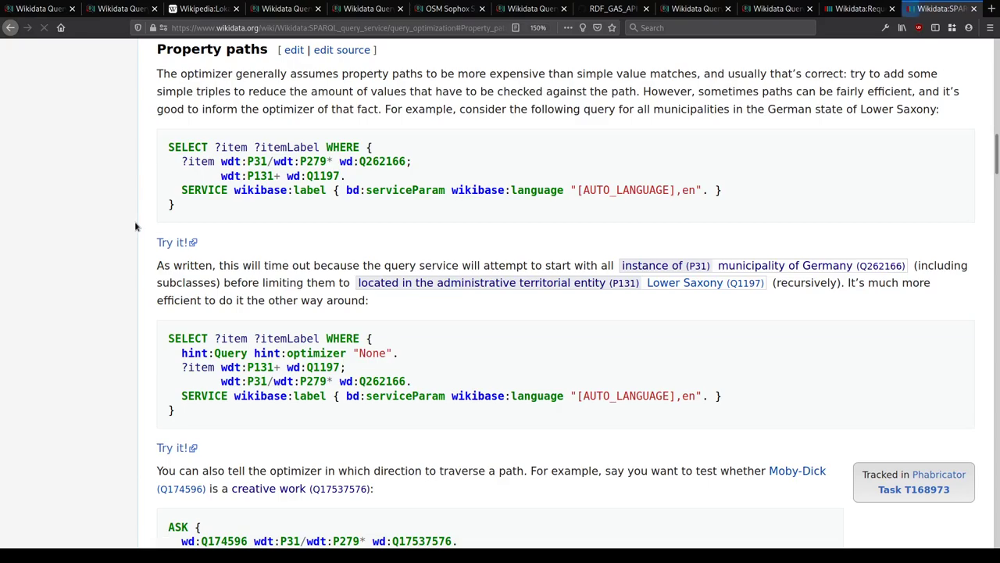
# Step: Go to the "Fixed values and ranges" section, view its Query Optimization picture's file page and return to the section
pyautogui.scroll(9, 134, 227)
pyautogui.scroll(3, 135, 226)
pyautogui.scroll(-4, 134, 226)
pyautogui.click(818, 201)
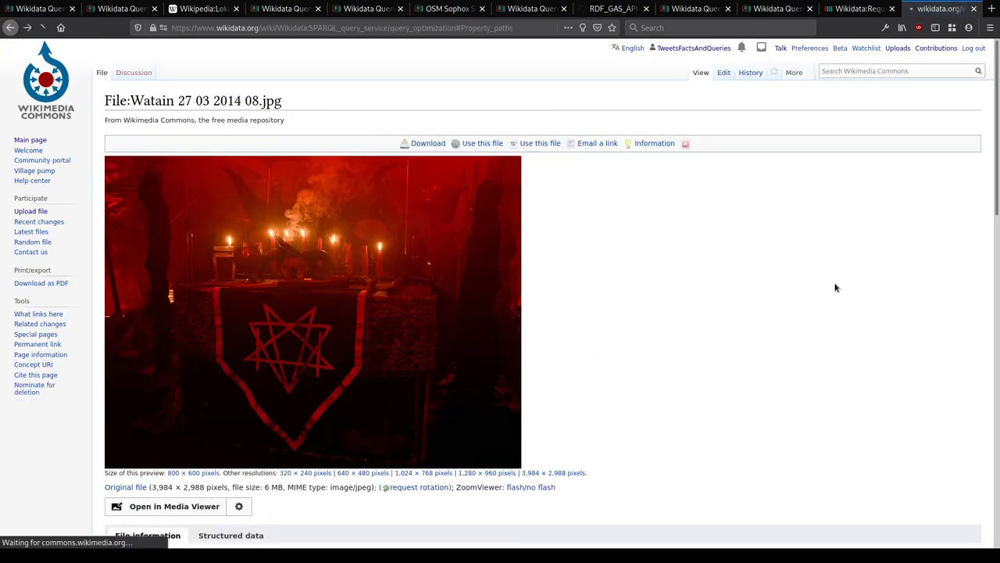
pyautogui.hotkey('alt', 'Left')
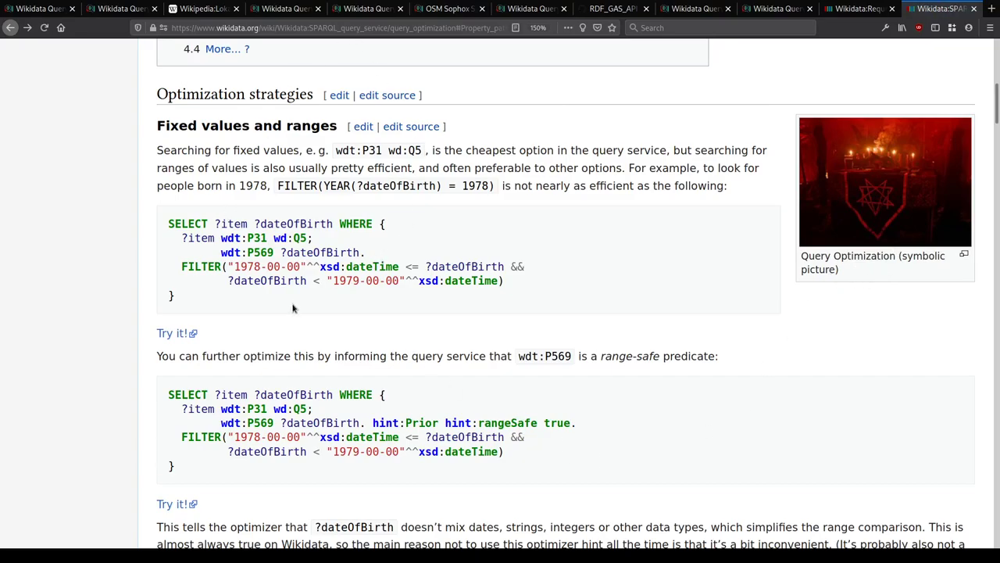
# Step: Reopen the query optimization page without its section anchor and skim its contents list and Property paths section
pyautogui.hotkey('alt', 'Left')
pyautogui.click(164, 90)
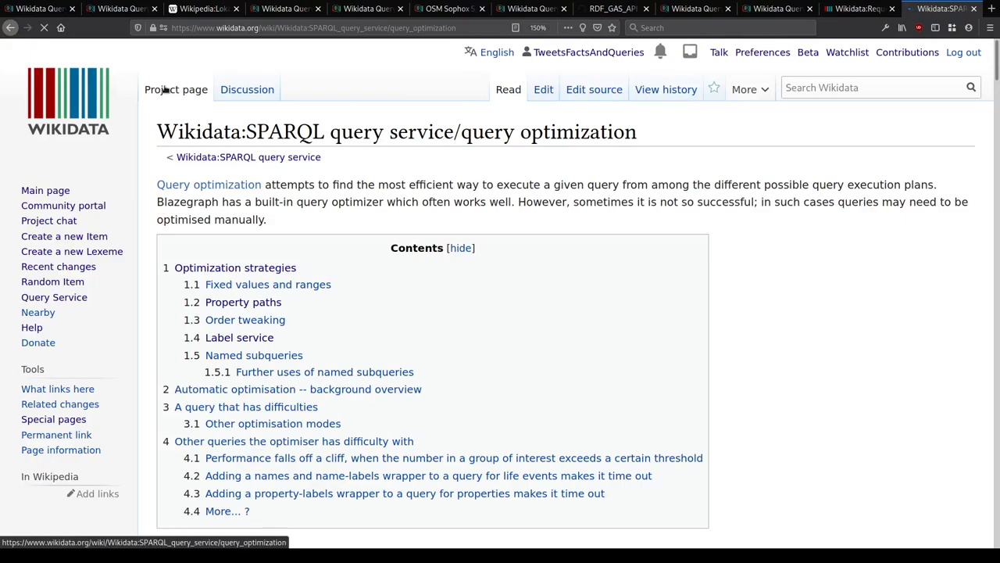
pyautogui.hotkey('ctrl', 'l')
pyautogui.click(714, 312)
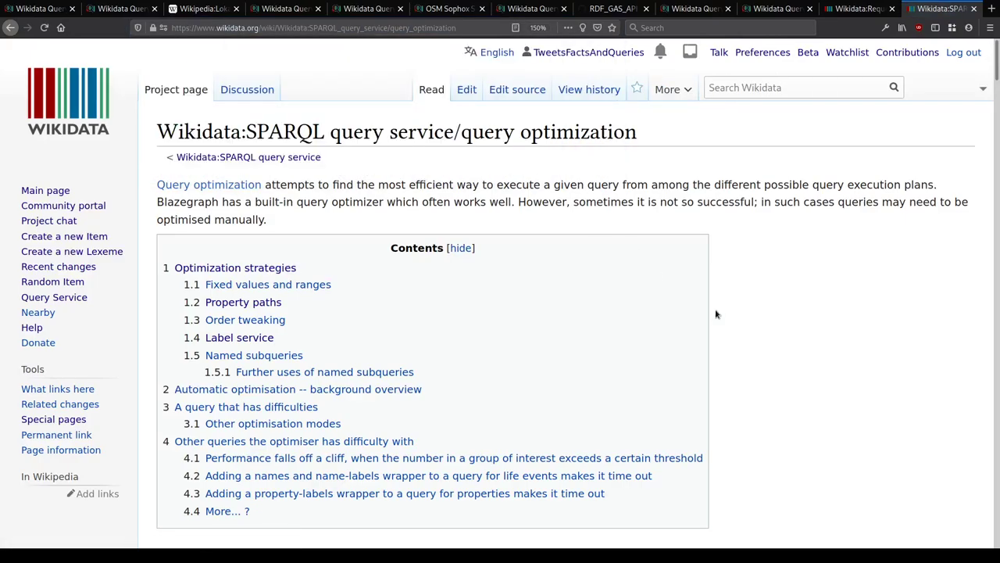
pyautogui.scroll(-4, 710, 311)
pyautogui.scroll(2, 336, 175)
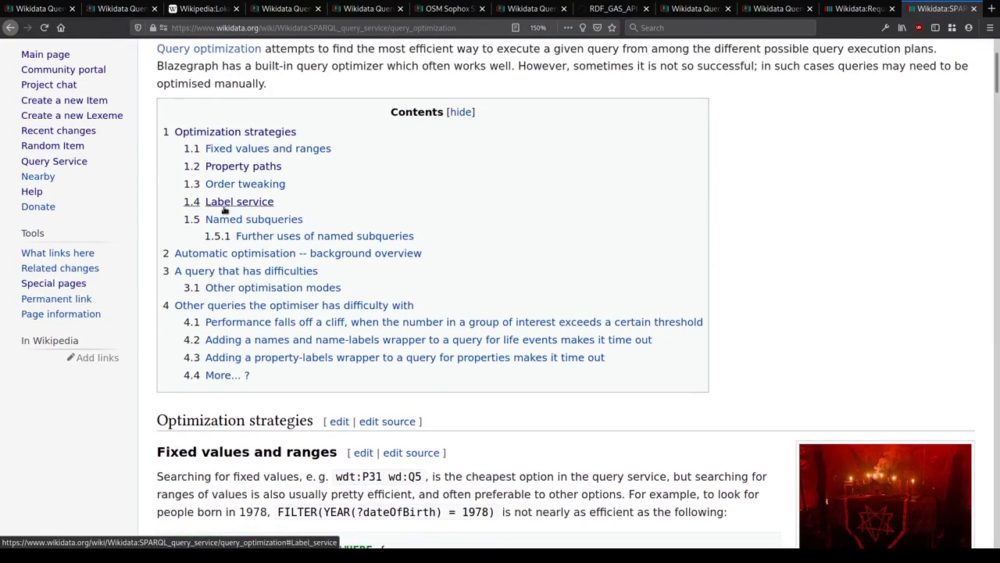
pyautogui.scroll(-2, 265, 188)
pyautogui.scroll(-1, 260, 258)
pyautogui.scroll(-20, 258, 306)
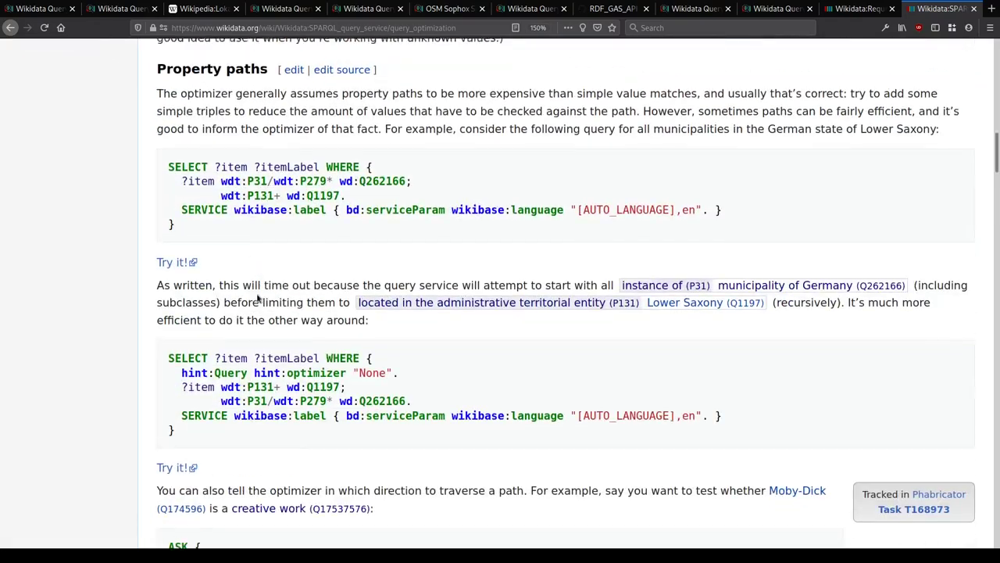
pyautogui.scroll(10, 354, 283)
pyautogui.scroll(15, 354, 283)
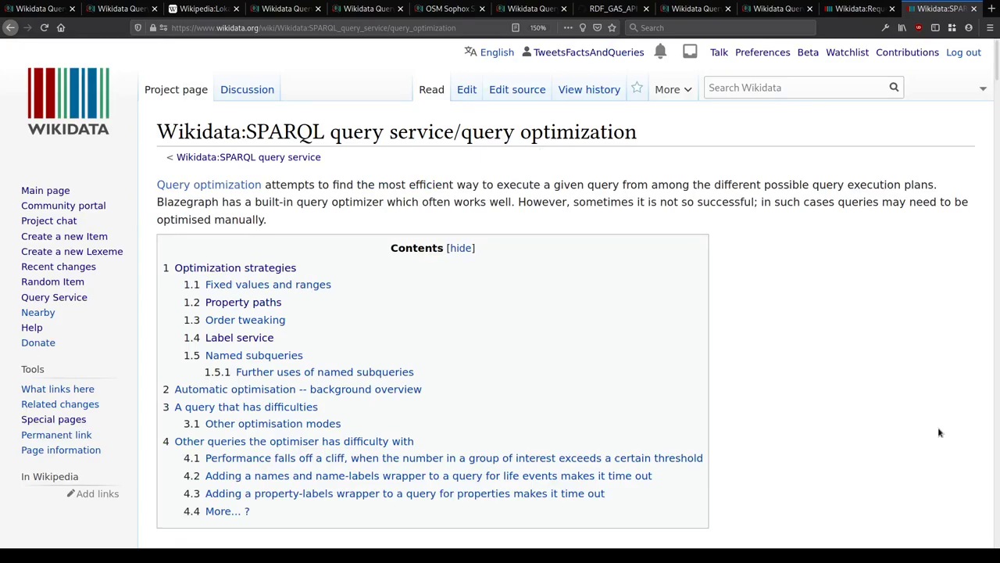
# Step: Skim the page through the automatic optimisation overview, highlight "estimates (as of September 2015)", and return to its beginning
pyautogui.scroll(-1, 752, 418)
pyautogui.scroll(-8, 758, 402)
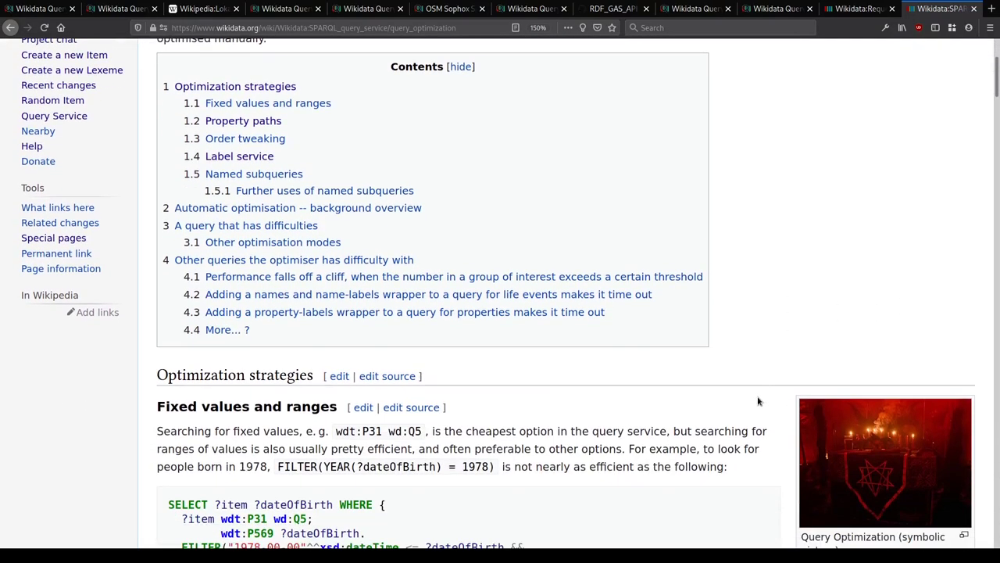
pyautogui.scroll(-20, 688, 386)
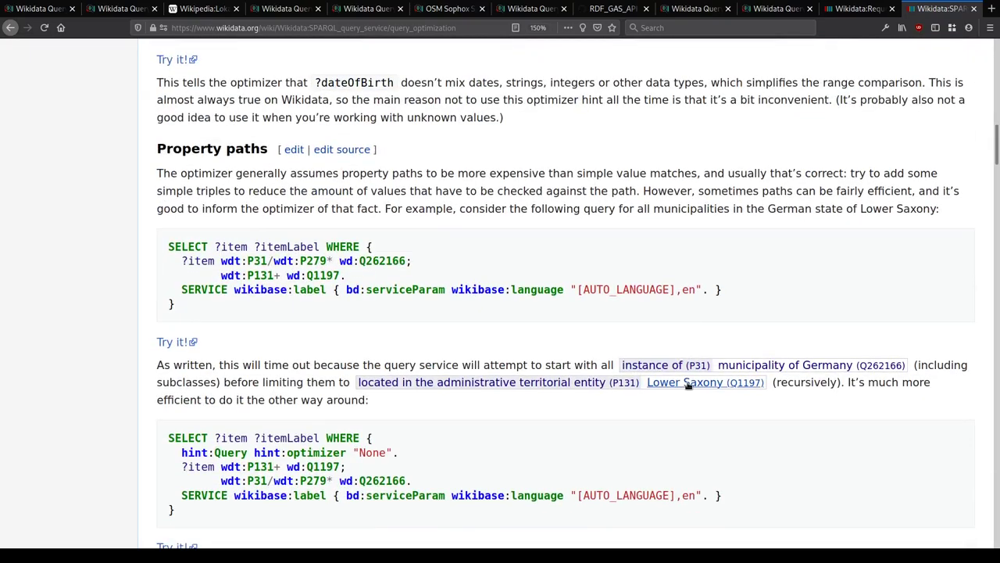
pyautogui.scroll(-12, 670, 365)
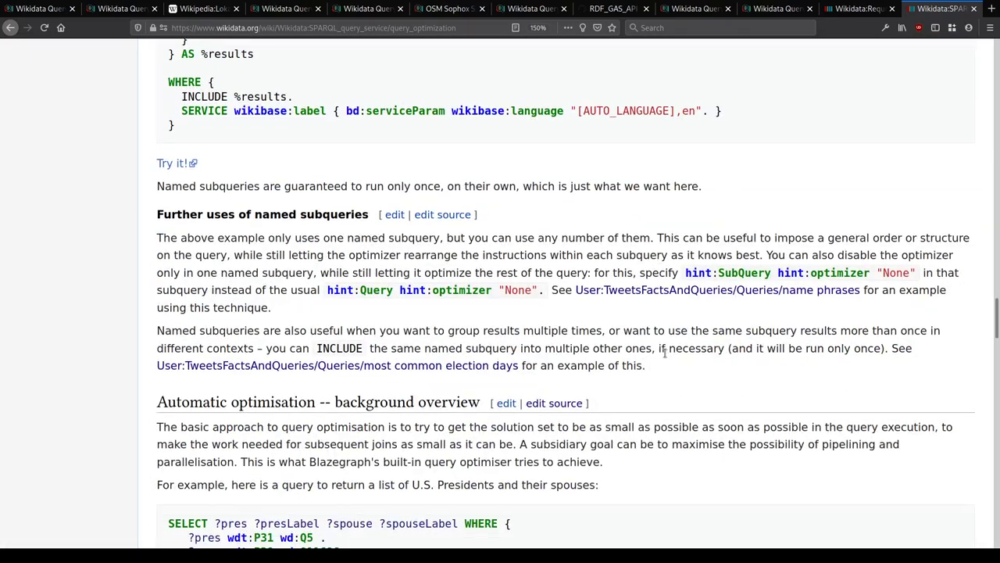
pyautogui.scroll(-8, 147, 207)
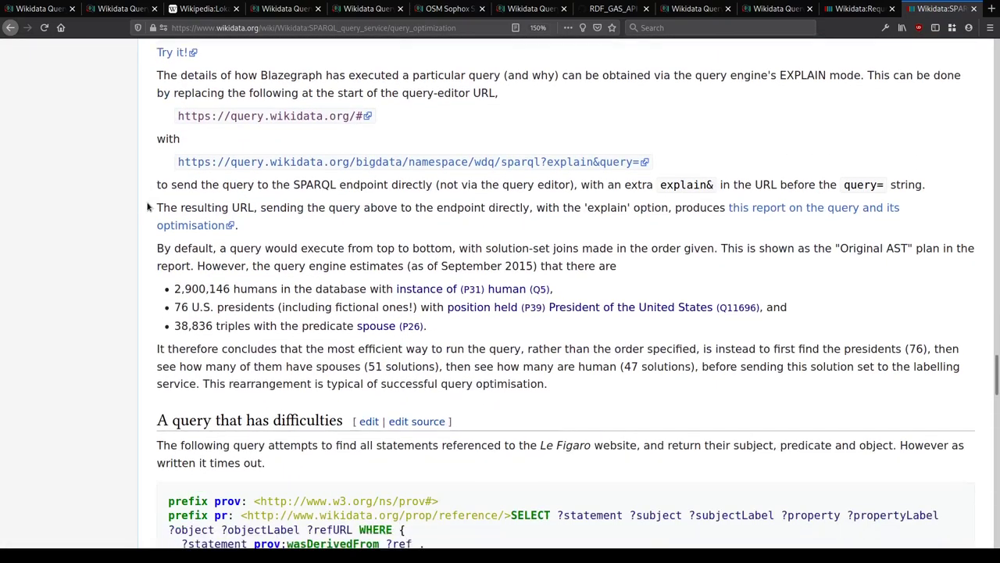
pyautogui.scroll(1, 147, 206)
pyautogui.moveTo(356, 104); pyautogui.dragTo(541, 103)
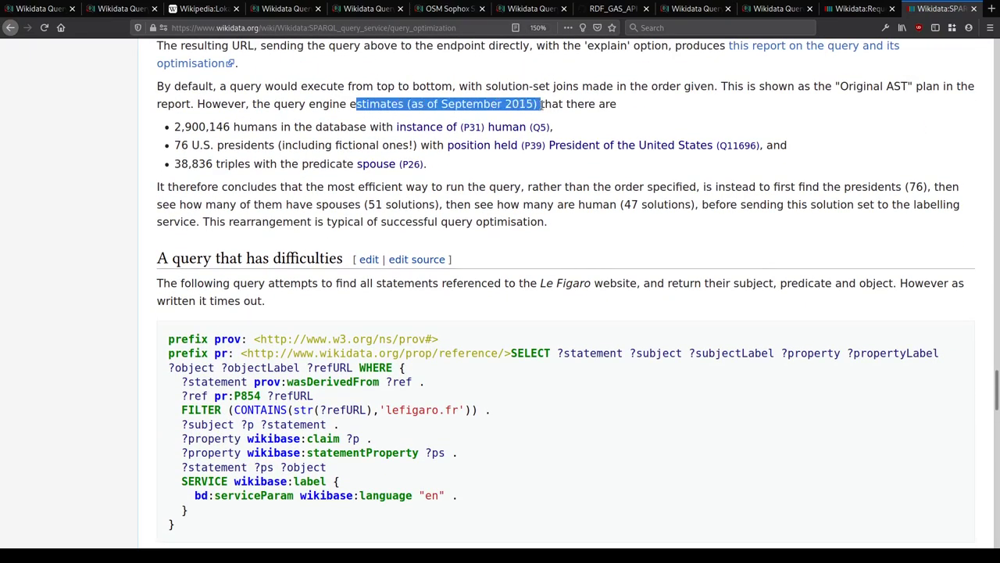
pyautogui.click(540, 104)
pyautogui.scroll(-5, 456, 469)
pyautogui.scroll(5, 456, 469)
pyautogui.scroll(20, 456, 469)
pyautogui.scroll(20, 444, 413)
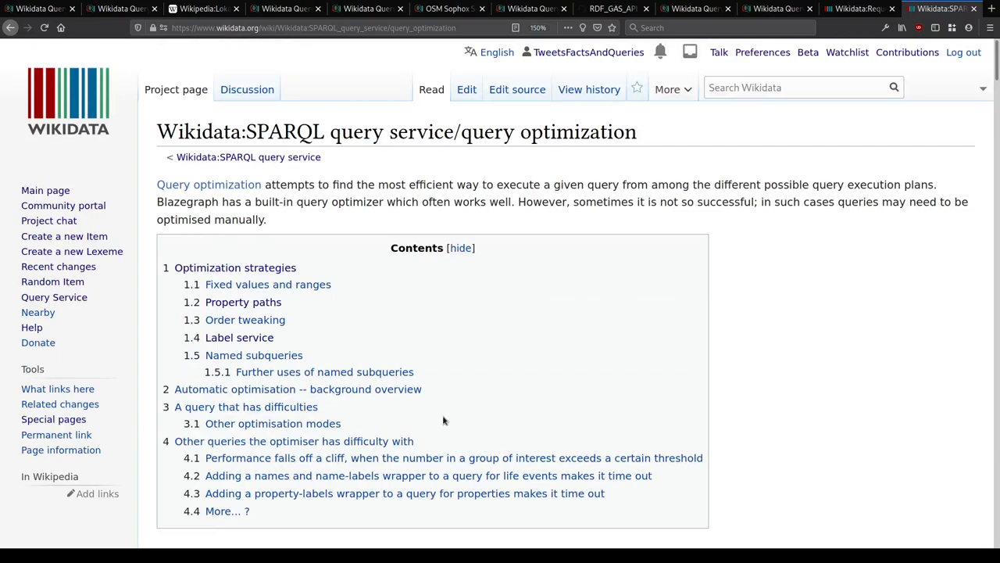
# Step: On the Request a query page, open the Thousands separator request's Wikidata list template in a new tab and highlight the 1 000 000 example
pyautogui.click(860, 9)
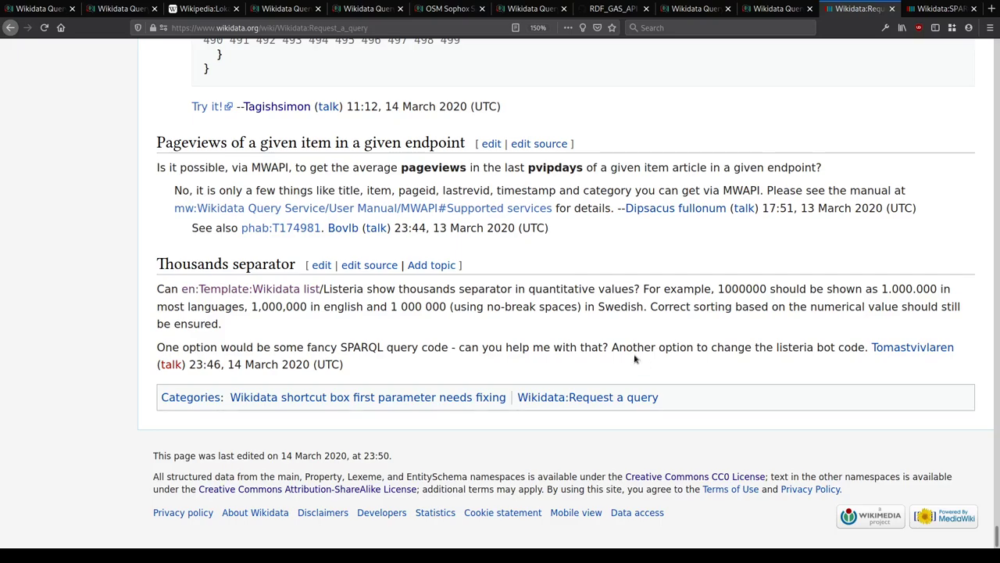
pyautogui.middleClick(297, 289)
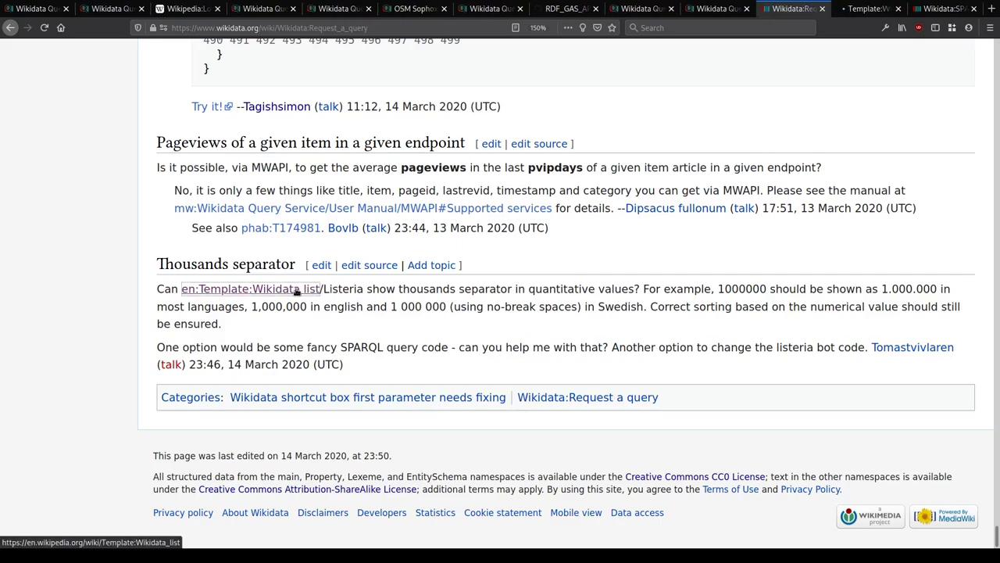
pyautogui.hotkey('ctrl', 'Tab')
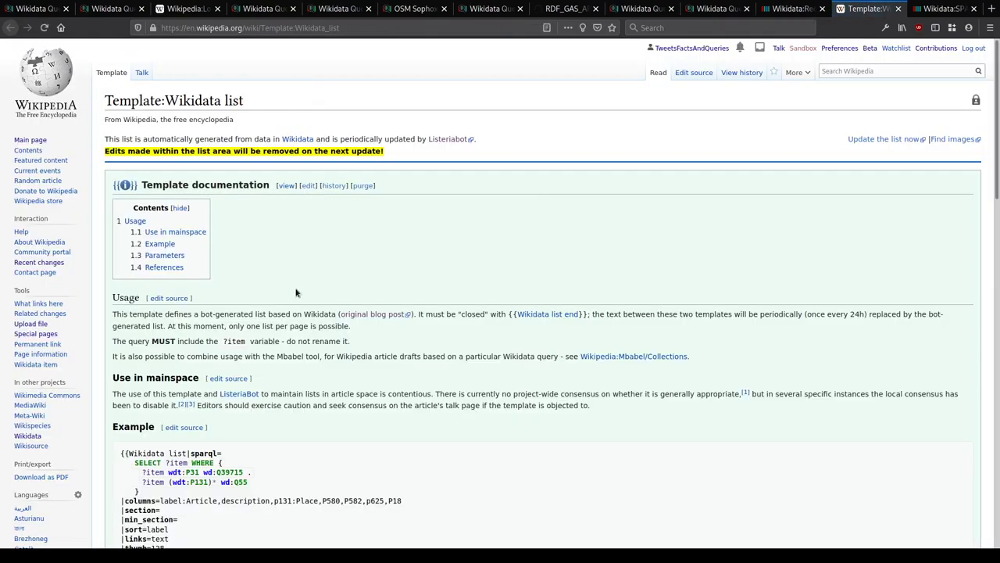
pyautogui.hotkey('ctrl', 'shift', 'Tab')
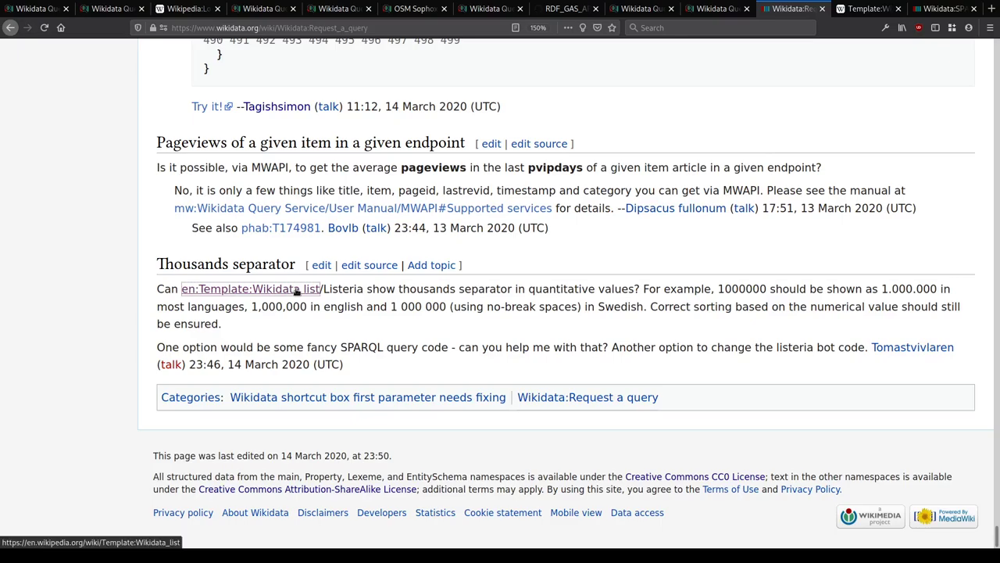
pyautogui.moveTo(393, 306); pyautogui.dragTo(451, 306)
pyautogui.click(450, 306)
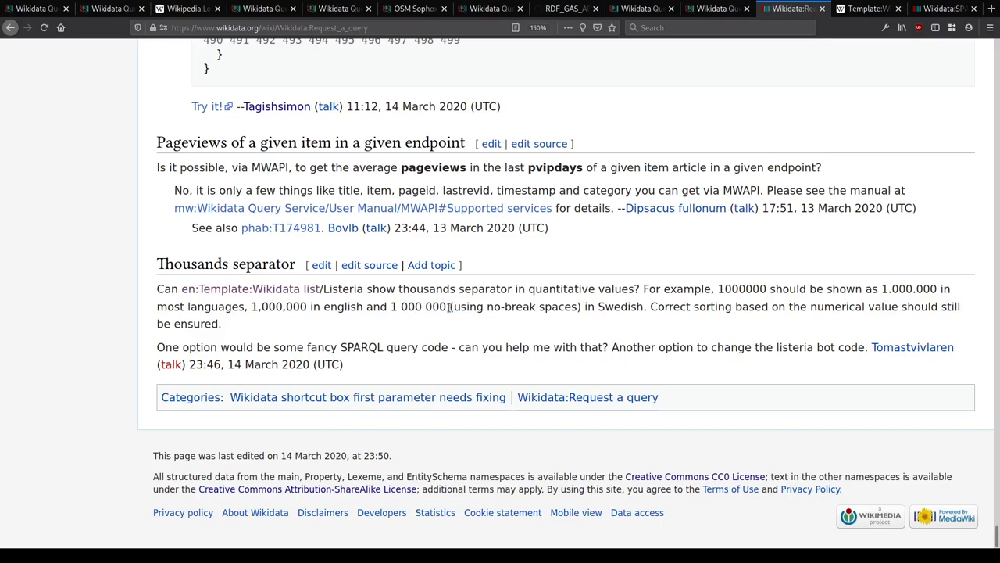
# Step: Review the Wikidata list template's example and parameters, and close the template and query optimization pages
pyautogui.hotkey('ctrl', 'Tab')
pyautogui.scroll(-10, 364, 254)
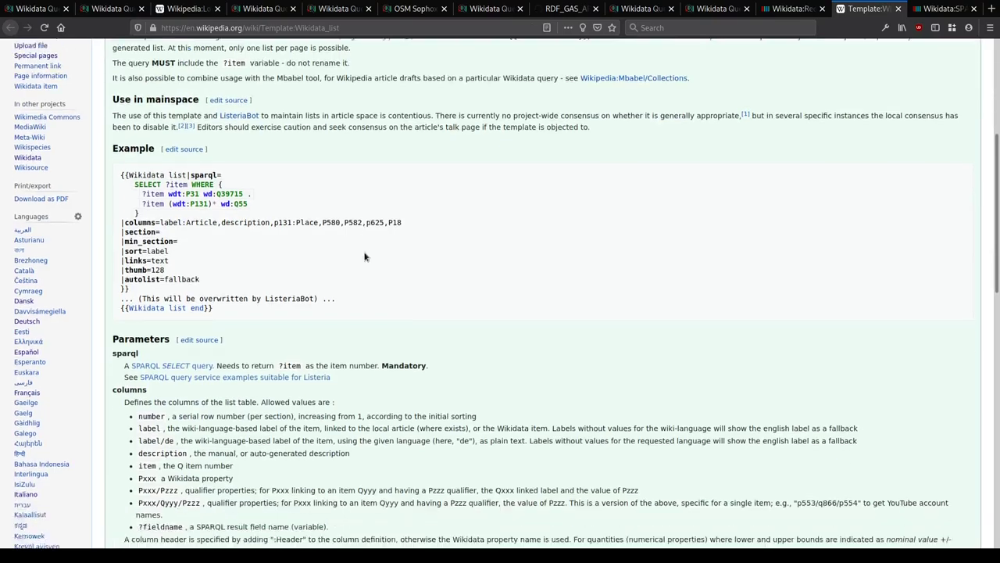
pyautogui.scroll(12, 221, 107)
pyautogui.hotkey('ctrl', 'Tab')
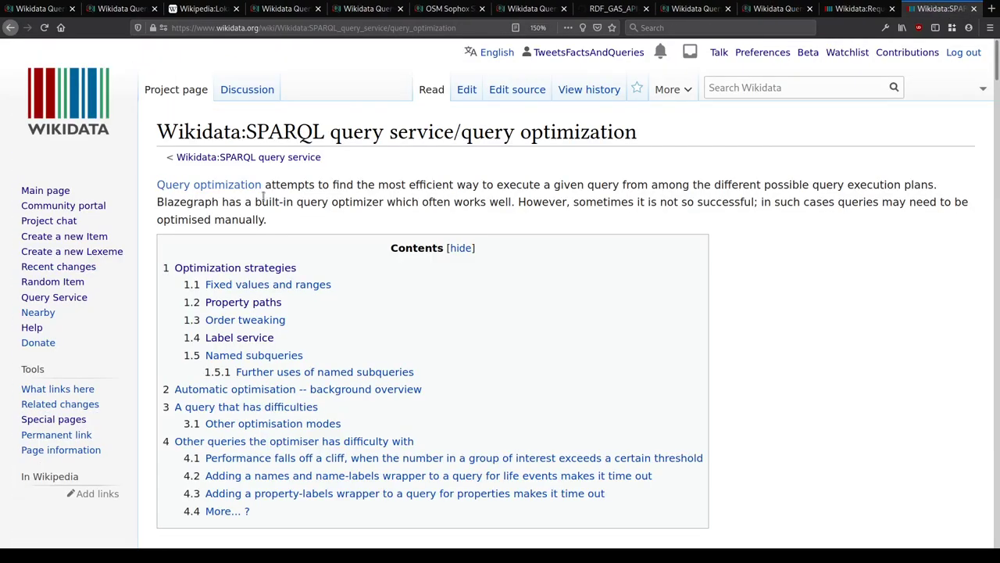
pyautogui.hotkey('ctrl', 'w')
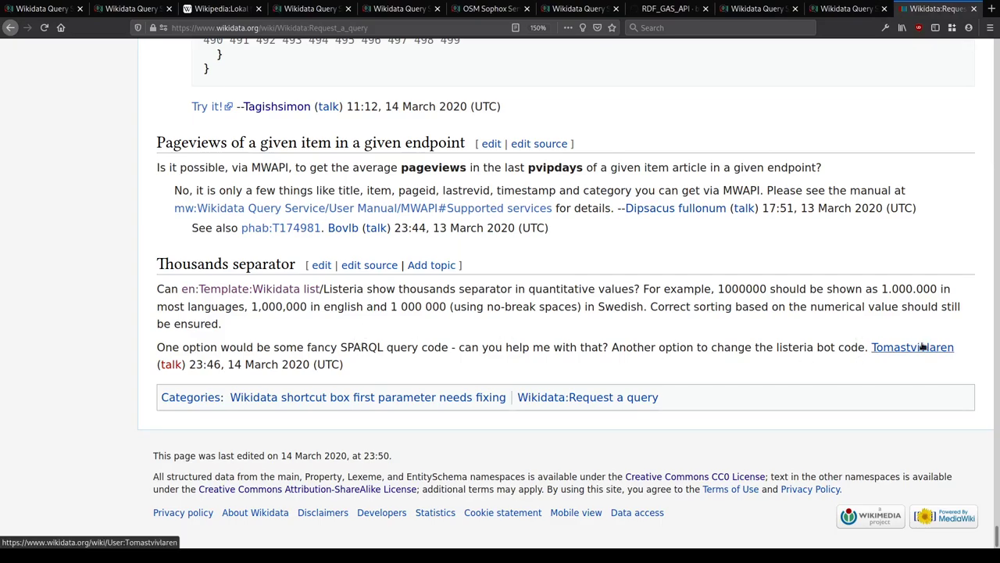
# Step: Open the Thousands separator section's source for editing and MediaWiki's core parser functions help in a new tab via "mw parser function"
pyautogui.click(361, 267)
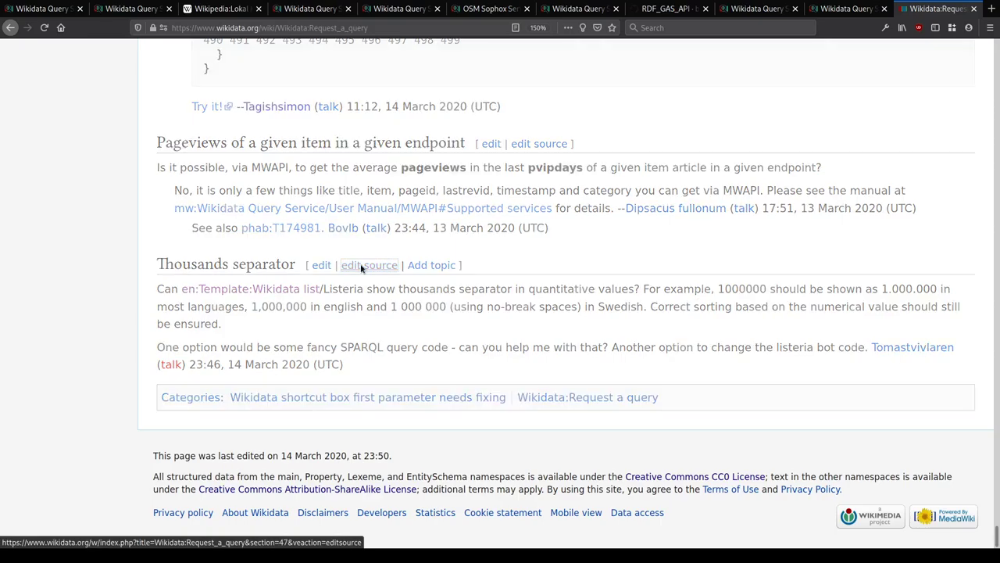
pyautogui.hotkey('ctrl', 't')
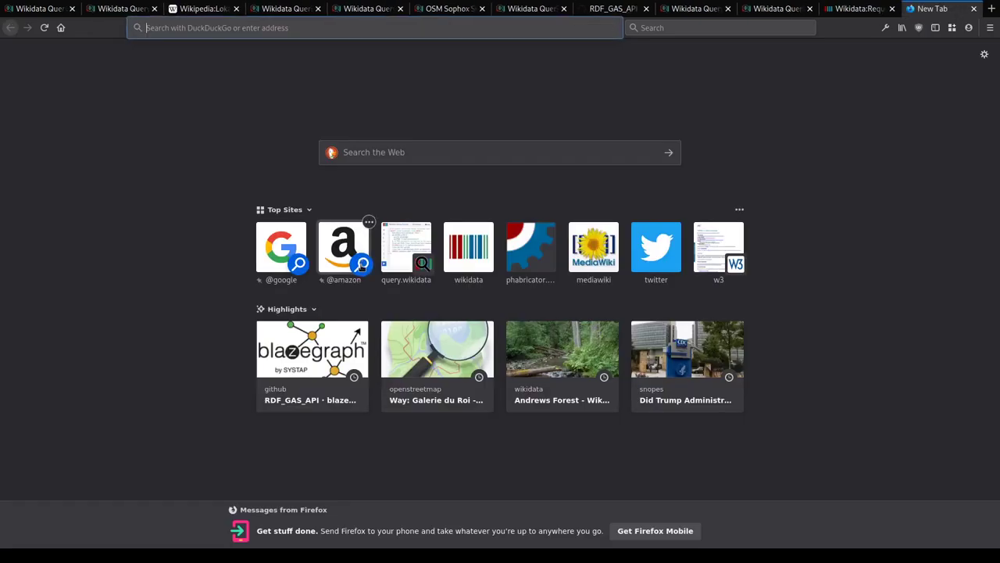
pyautogui.write('mw parser fun')
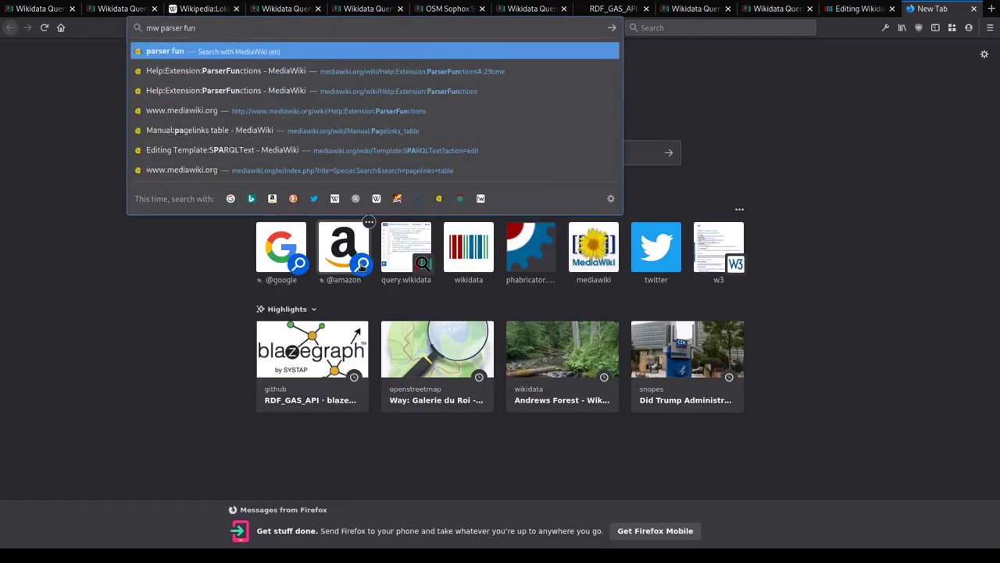
pyautogui.write('ction')
pyautogui.press('Return')
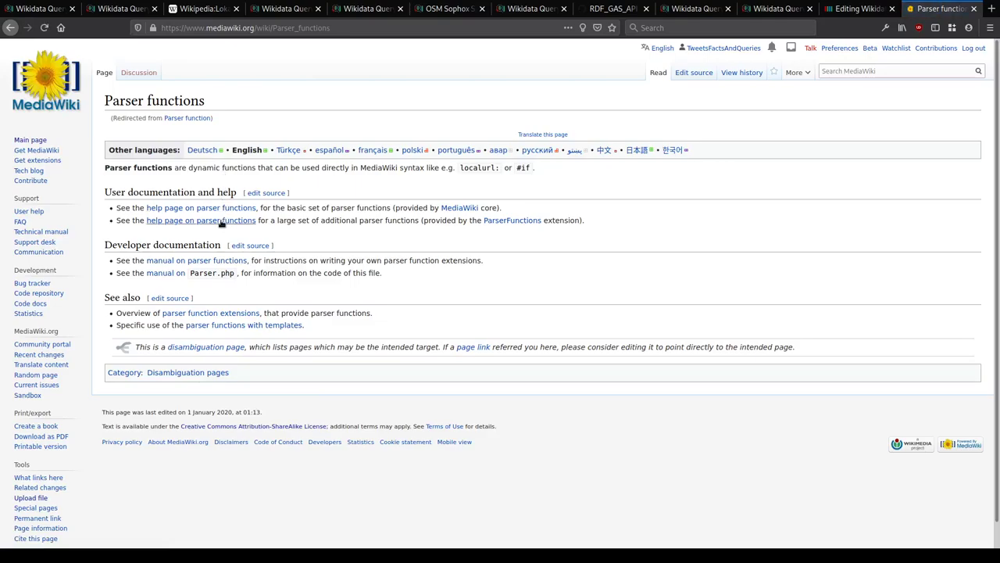
pyautogui.click(219, 208)
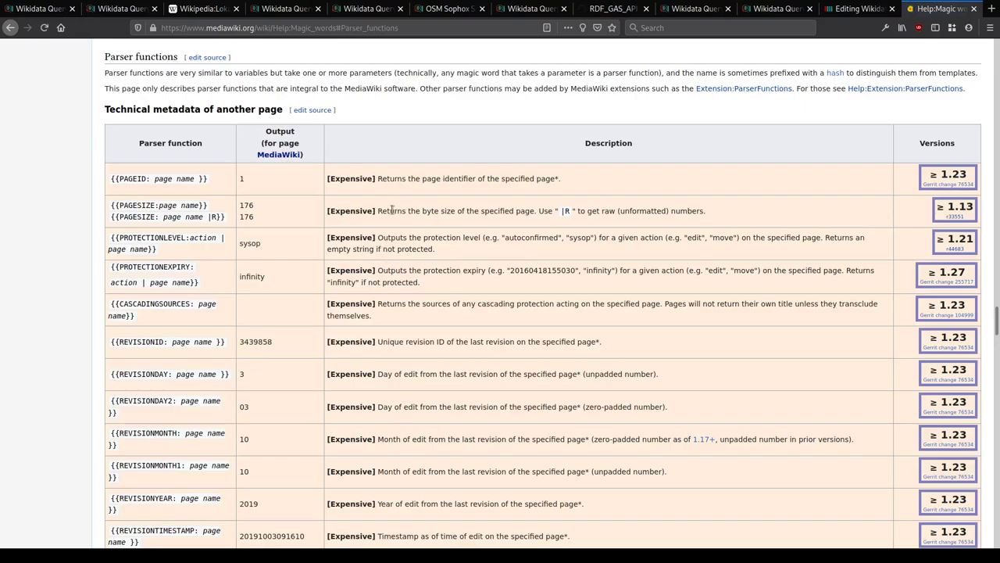
# Step: Enlarge the Magic words help page to 200% and find the formatnum examples in its Formatting section
pyautogui.hotkey('ctrl', '+')
pyautogui.hotkey('ctrl', '+')
pyautogui.hotkey('ctrl', '+')
pyautogui.hotkey('ctrl', '+')
pyautogui.hotkey('ctrl', '+')
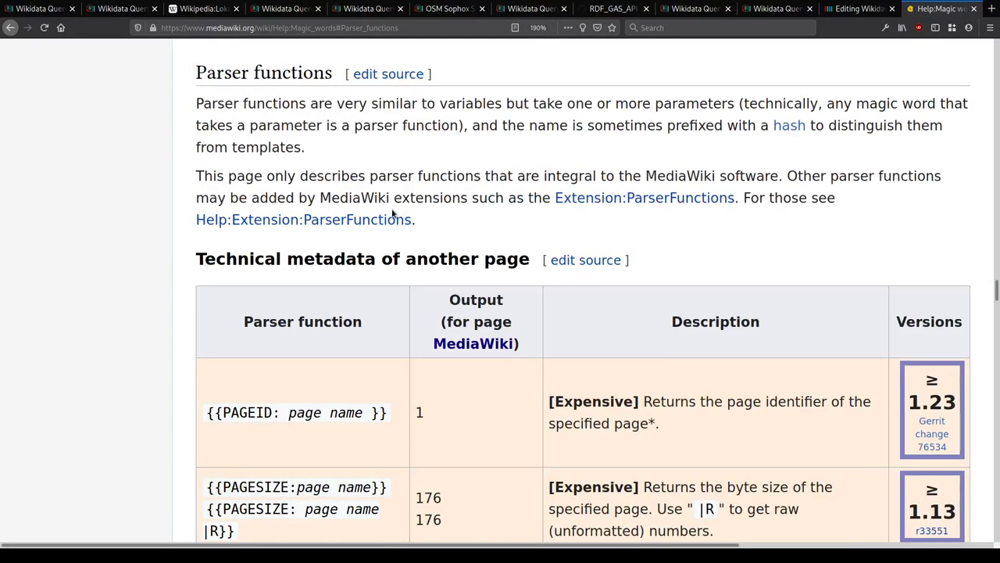
pyautogui.hotkey('ctrl', '+')
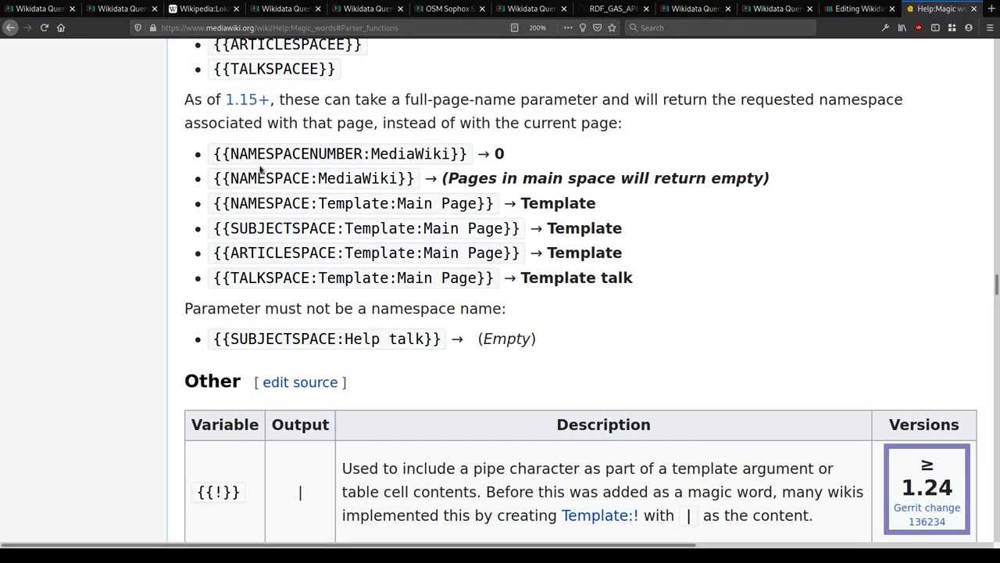
pyautogui.press('Home')
pyautogui.scroll(-4, 292, 302)
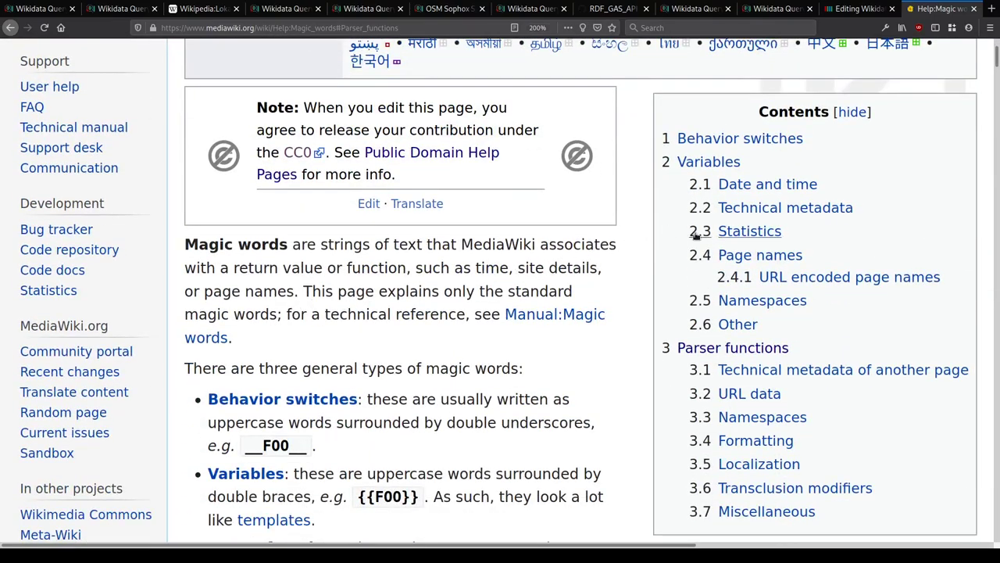
pyautogui.scroll(-2, 699, 234)
pyautogui.click(756, 266)
pyautogui.scroll(-7, 598, 234)
pyautogui.scroll(-2, 373, 293)
pyautogui.scroll(4, 302, 330)
pyautogui.scroll(2, 482, 226)
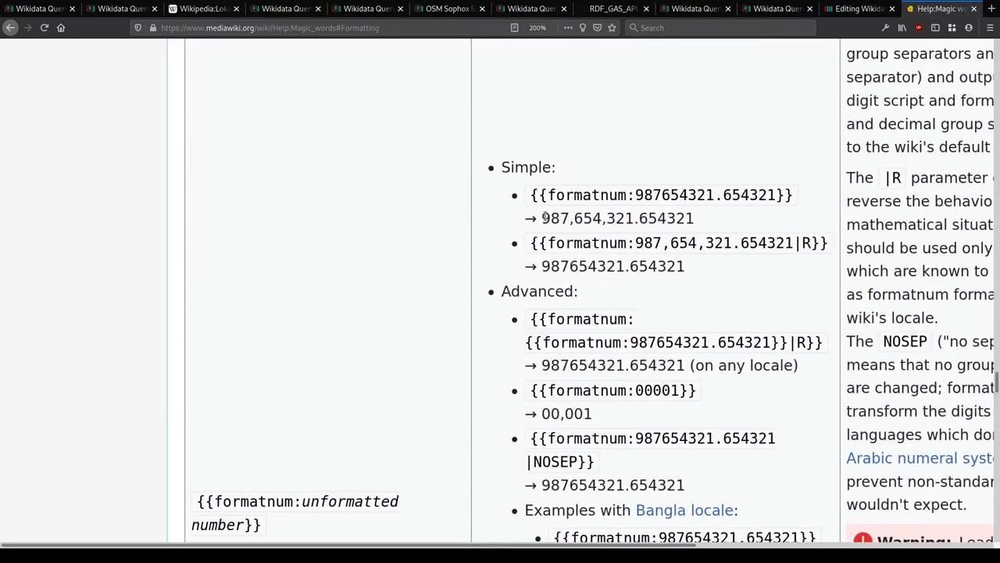
# Step: Start an indented reply-to comment addressing the requester with "I think the best way to do that would be to apply the"
pyautogui.hotkey('ctrl', 'pageup')
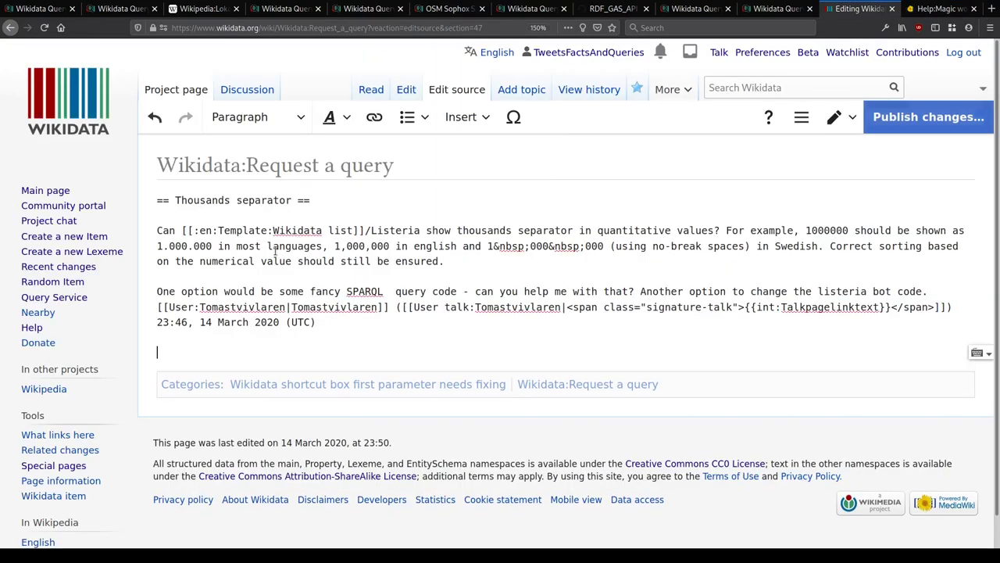
pyautogui.write('{{reply to|Tomast')
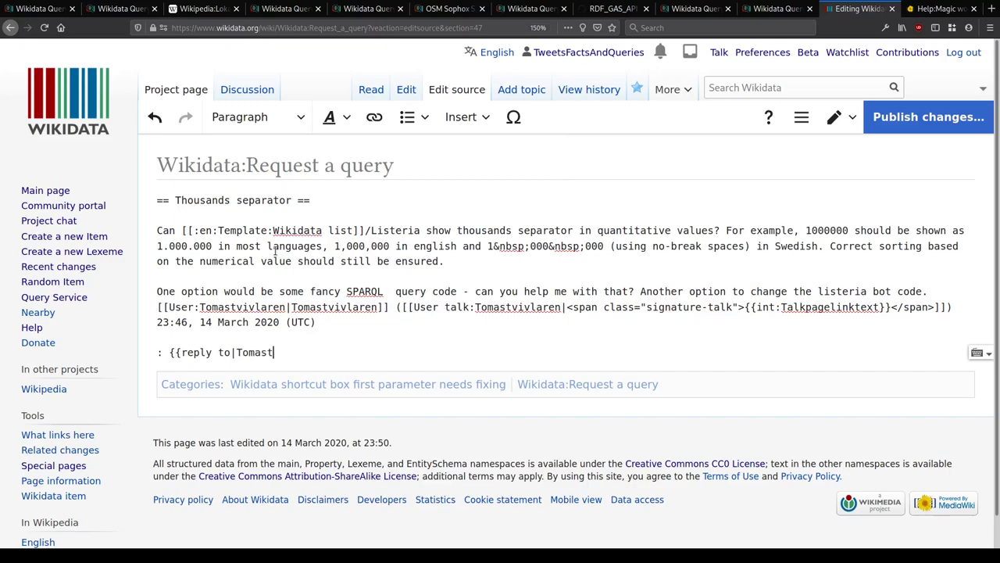
pyautogui.write('vivlaren}} I think the best')
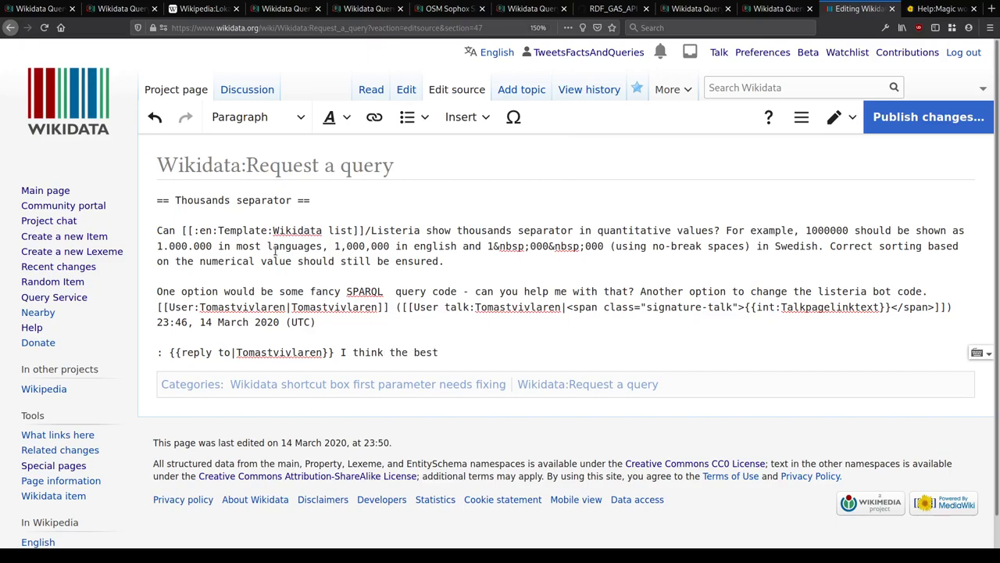
pyautogui.press('BackSpace')
pyautogui.press('BackSpace')
pyautogui.press('BackSpace')
pyautogui.press('BackSpace')
pyautogui.press('BackSpace')
pyautogui.write('best way to do that would be to apply the')
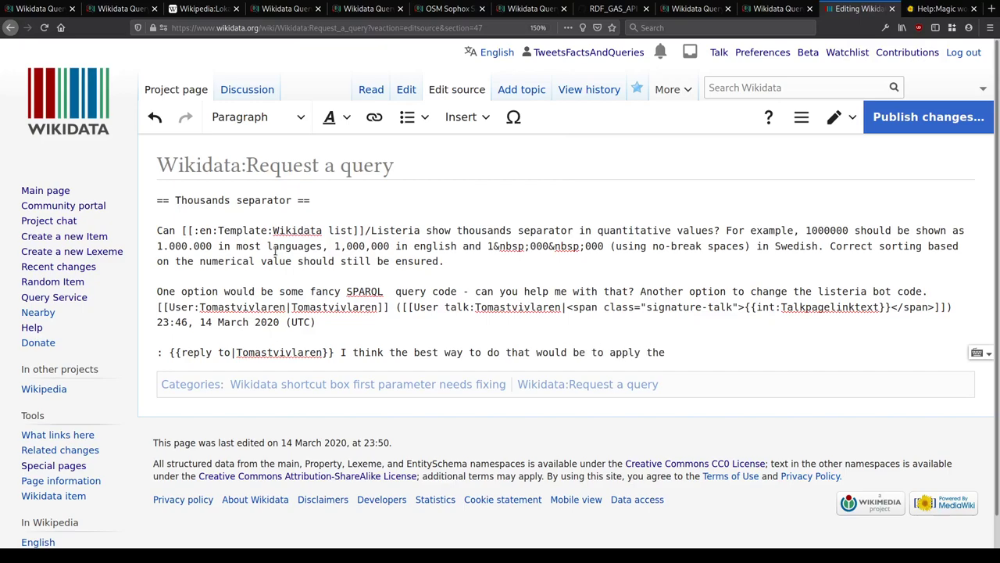
# Step: Continue the reply with "<code>formatnum</code> parser function on the wiki end"
pyautogui.hotkey('ctrl', 'Tab')
pyautogui.hotkey('ctrl', 'shift', 'Tab')
pyautogui.write('<code>formatnum</code> parse')
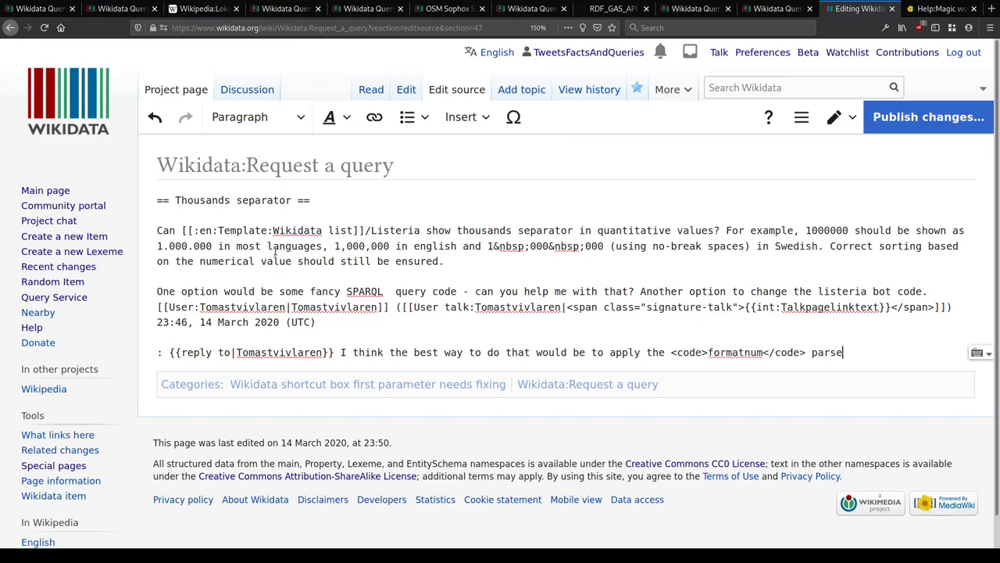
pyautogui.write('r function on the wiki end')
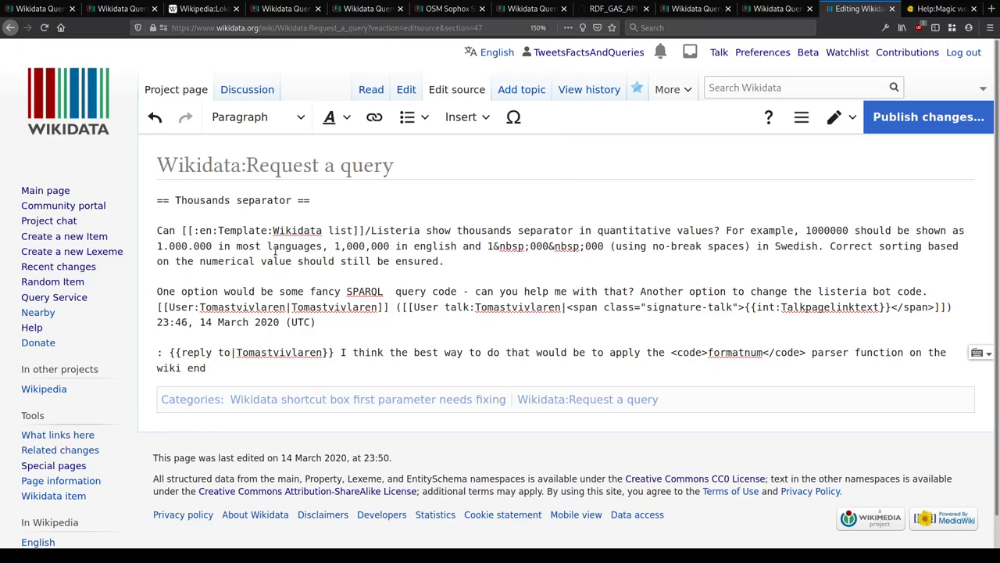
# Step: Insert the parenthesised example "(<nowiki>{{formatnum:1000000}}</nowiki> → {{formatnum:1000000}})" after "parser function" in the reply
pyautogui.write('(<nowiki> ')
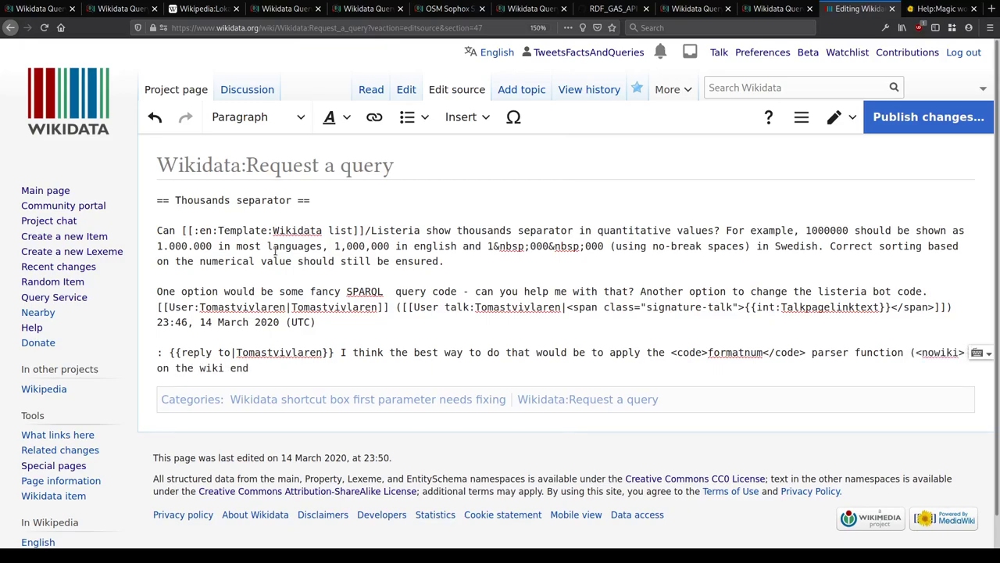
pyautogui.write('{{')
pyautogui.hotkey('ctrl', 'Tab')
pyautogui.hotkey('ctrl', 'shift', 'Tab')
pyautogui.write('formatnum:1000000}}</nowiki>')
pyautogui.press('Tab')
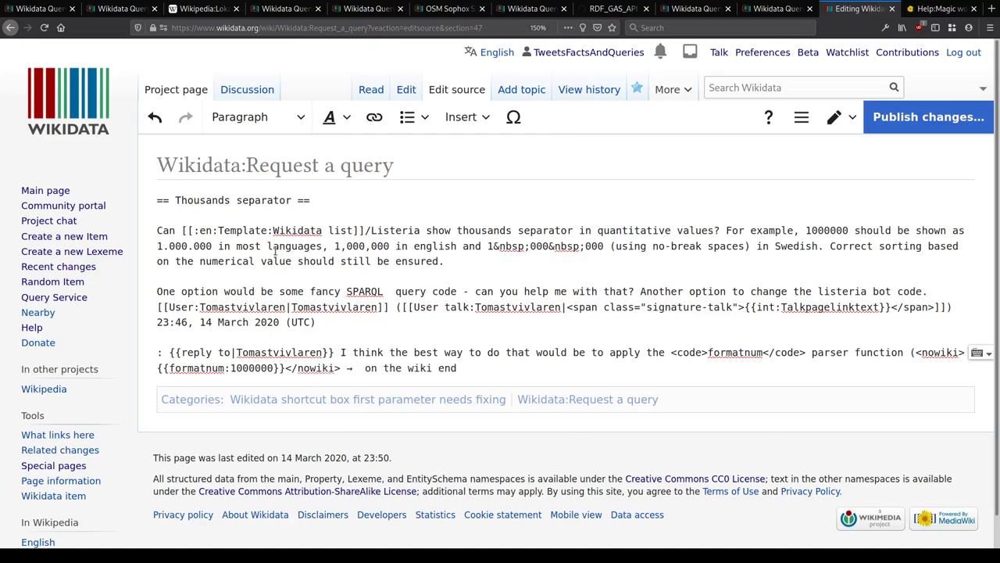
pyautogui.moveTo(157, 368); pyautogui.dragTo(286, 368)
pyautogui.hotkey('ctrl', 'c')
pyautogui.click(360, 368)
pyautogui.hotkey('ctrl', 'v')
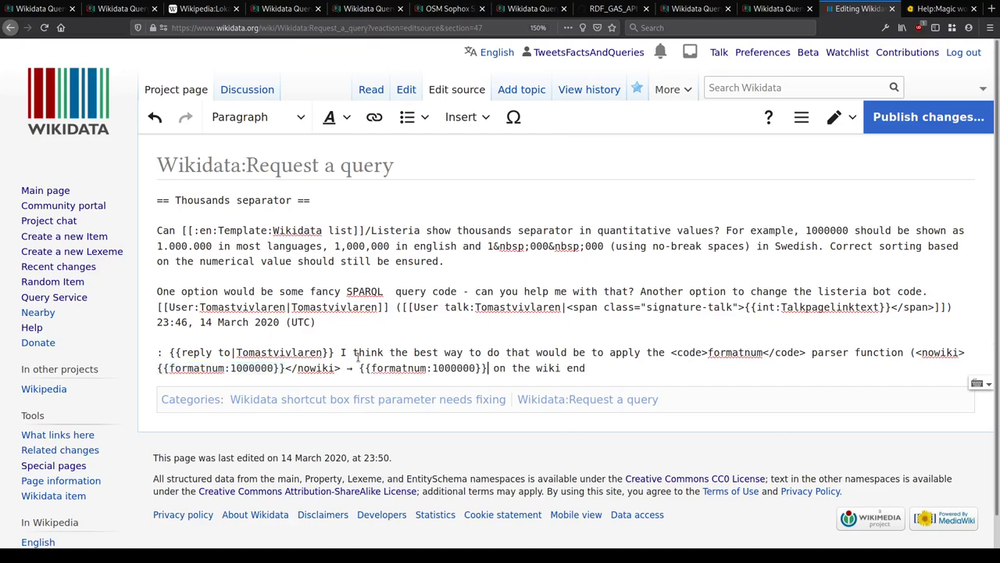
pyautogui.write('-')
pyautogui.press('BackSpace')
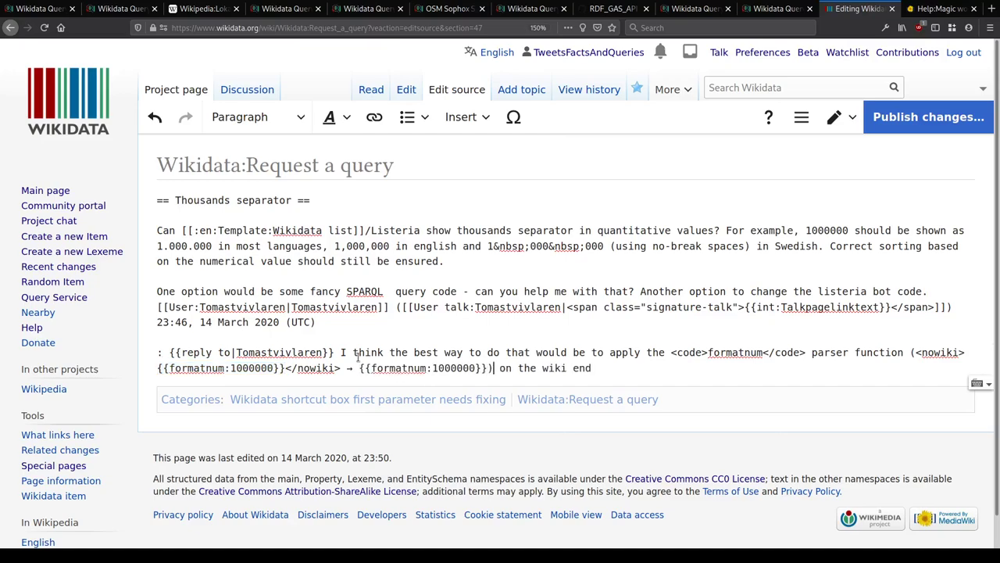
# Step: Finish the reply with "– I think Listeria has options for that. Do you have a particular page in mind where we can try it out? --~~~~" and preview it
pyautogui.write('hink Listeria has options for that')
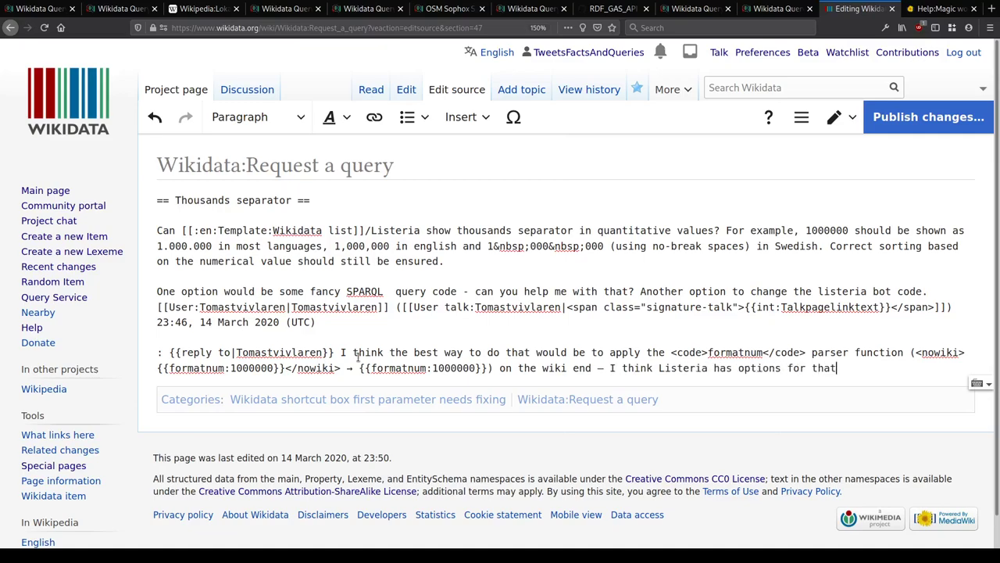
pyautogui.write('. Do you have a particular page in mind wh')
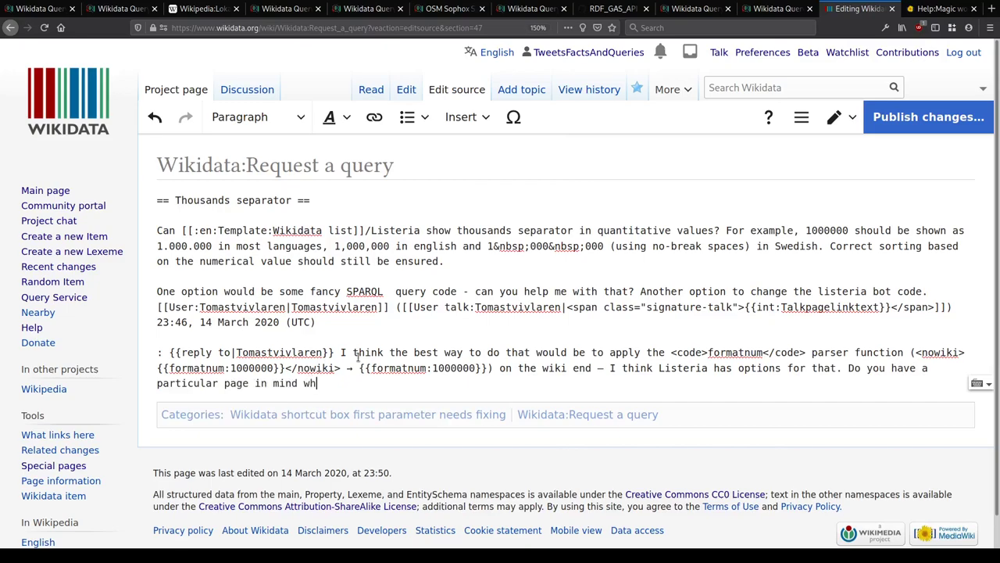
pyautogui.write('ere we can try it out? --~~~~')
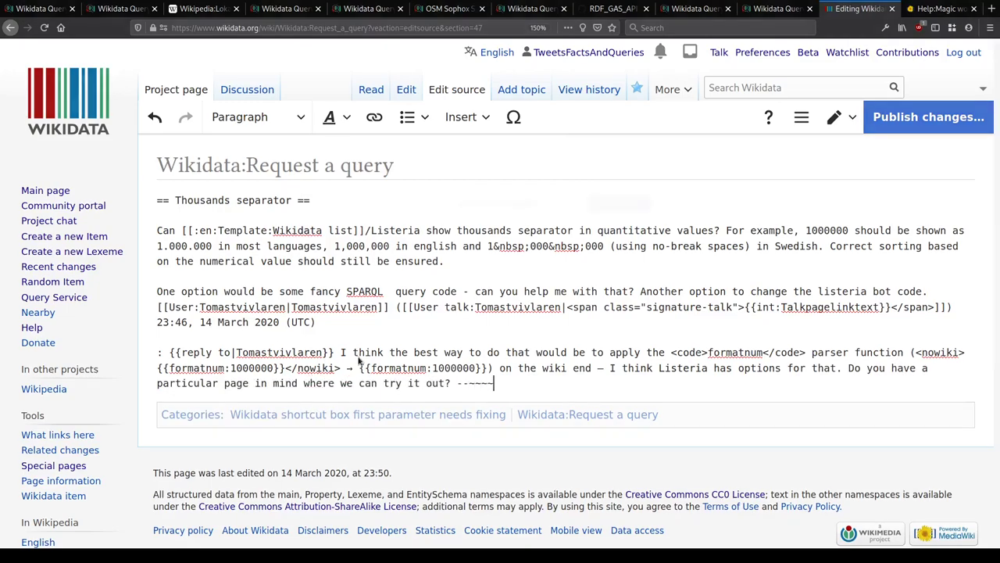
pyautogui.hotkey('alt', 'shift', 'p')
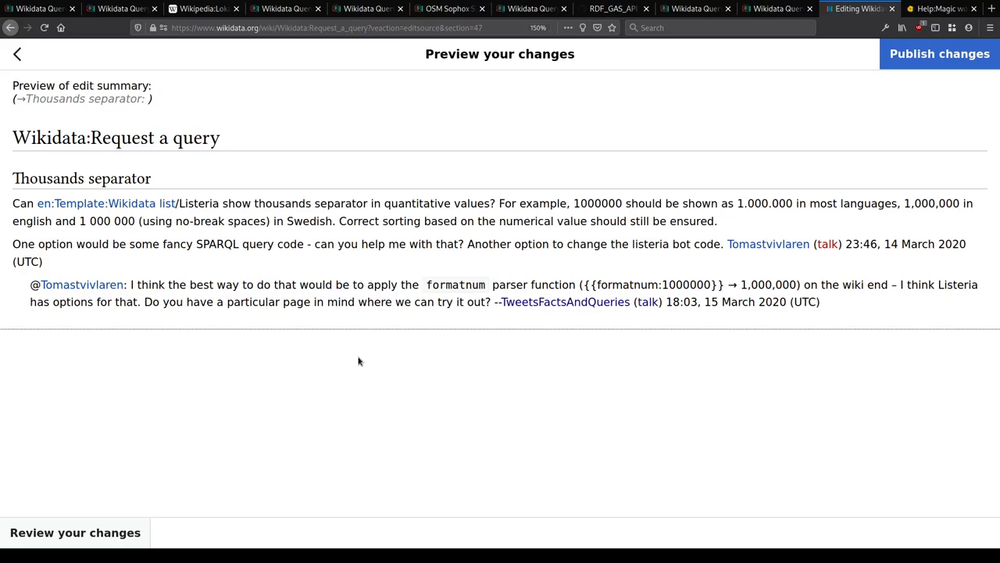
pyautogui.press('Escape')
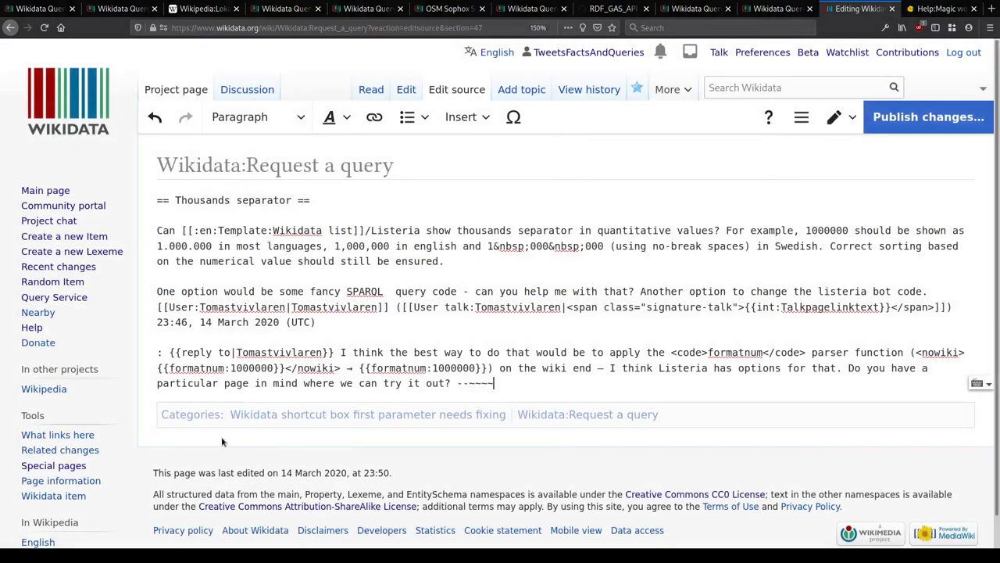
# Step: Add "(wrapping result cells in certain wikitext)" after "options for that", preview the reply and briefly open the requester's user page
pyautogui.write('(wrapping result')
pyautogui.write(' cells in certain w')
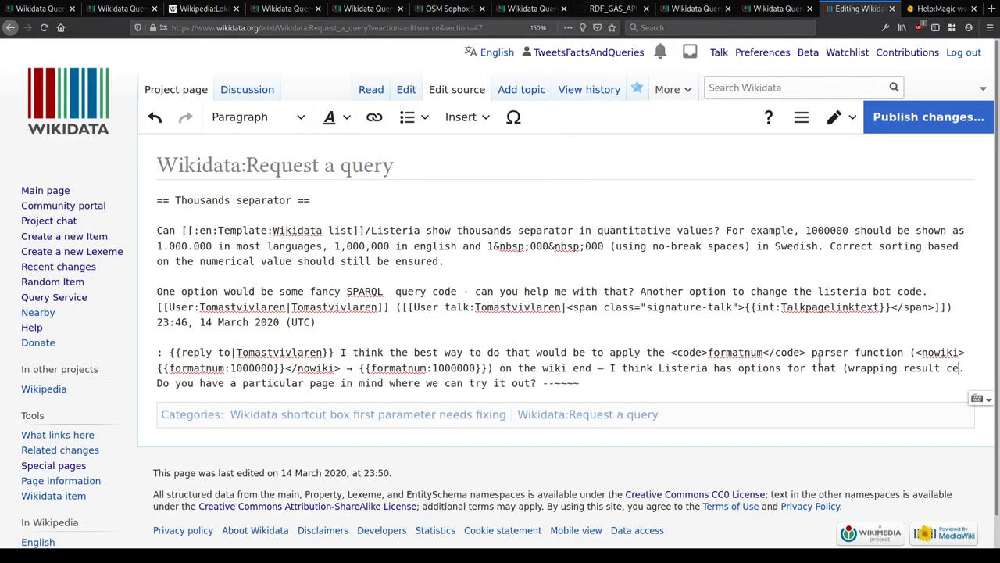
pyautogui.write('ikitext)')
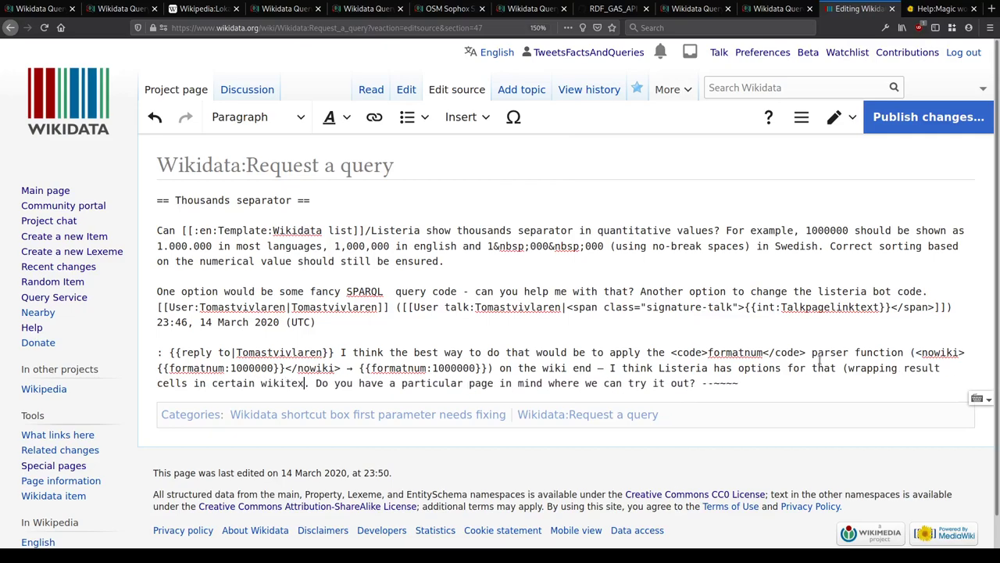
pyautogui.hotkey('alt', 'shift', 'p')
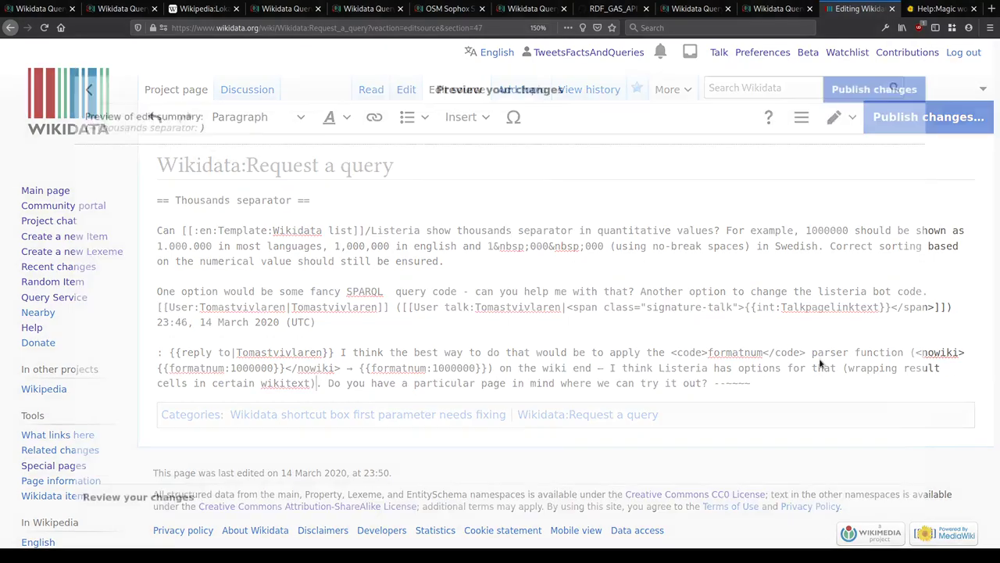
pyautogui.click(768, 245)
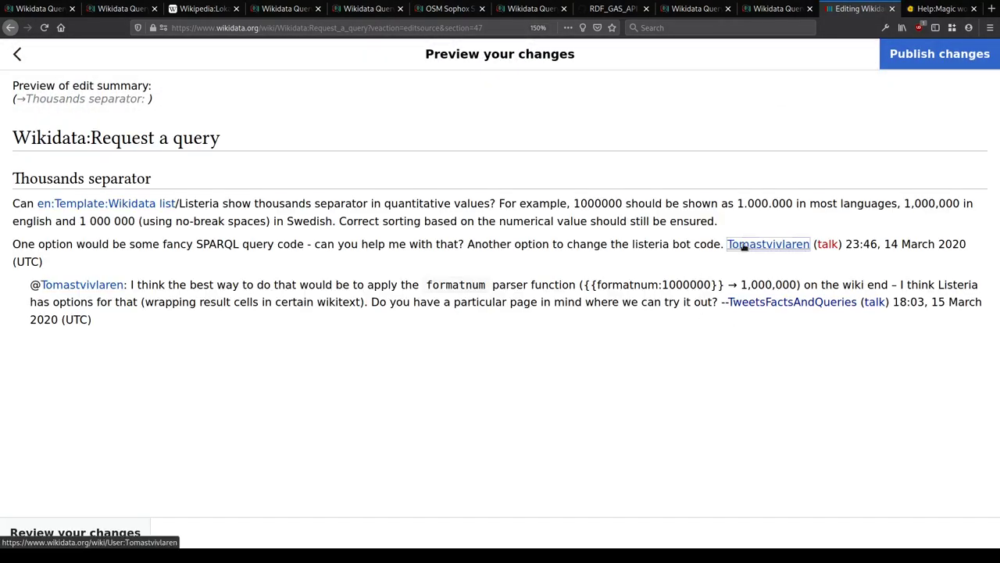
pyautogui.hotkey('ctrl', 'w')
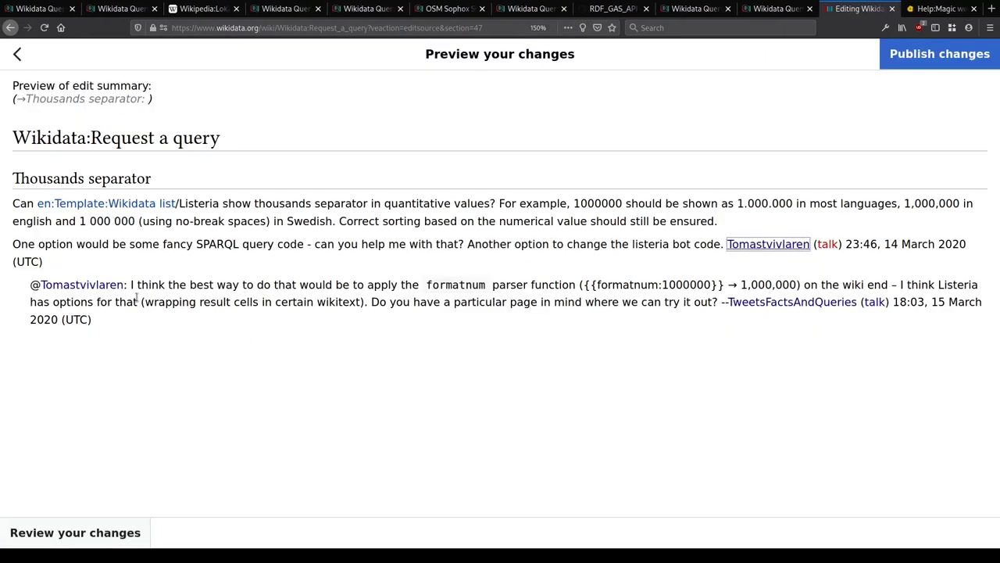
pyautogui.press('Escape')
# Step: Publish the reply with "suggest {{formatnum:}}" added to the edit summary
pyautogui.hotkey('alt', 'shift', 's')
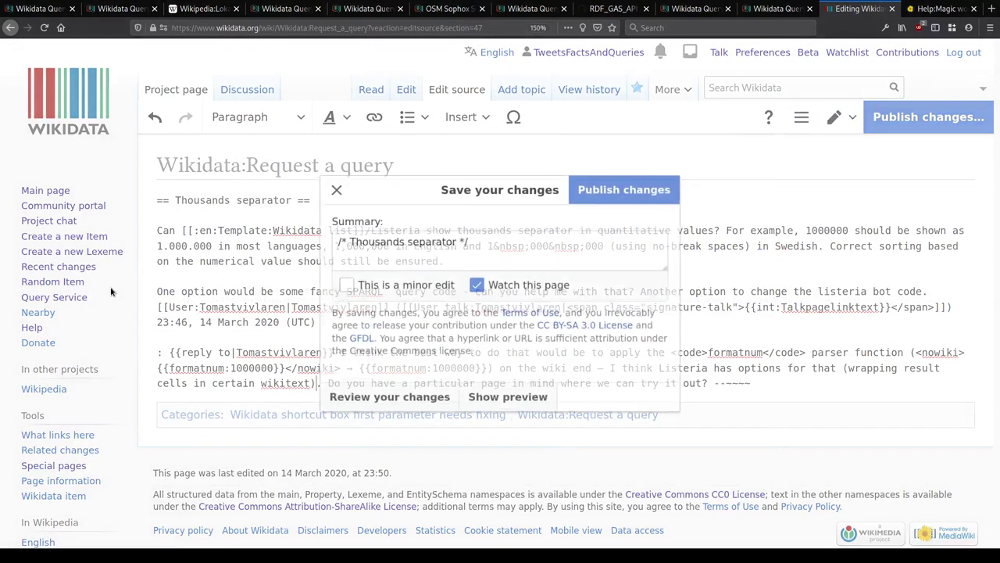
pyautogui.write('suggest {{formatnum:}}')
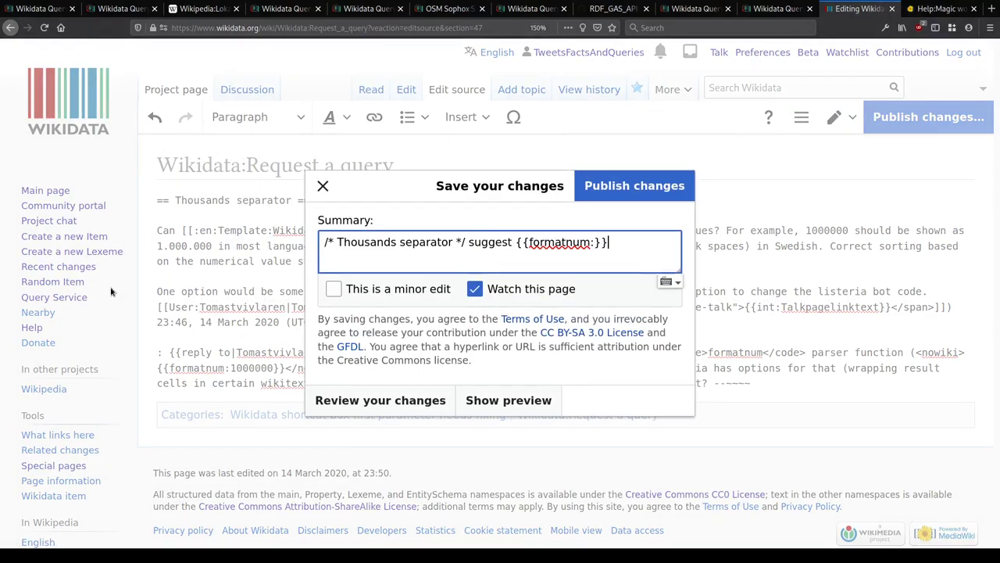
pyautogui.press('Return')
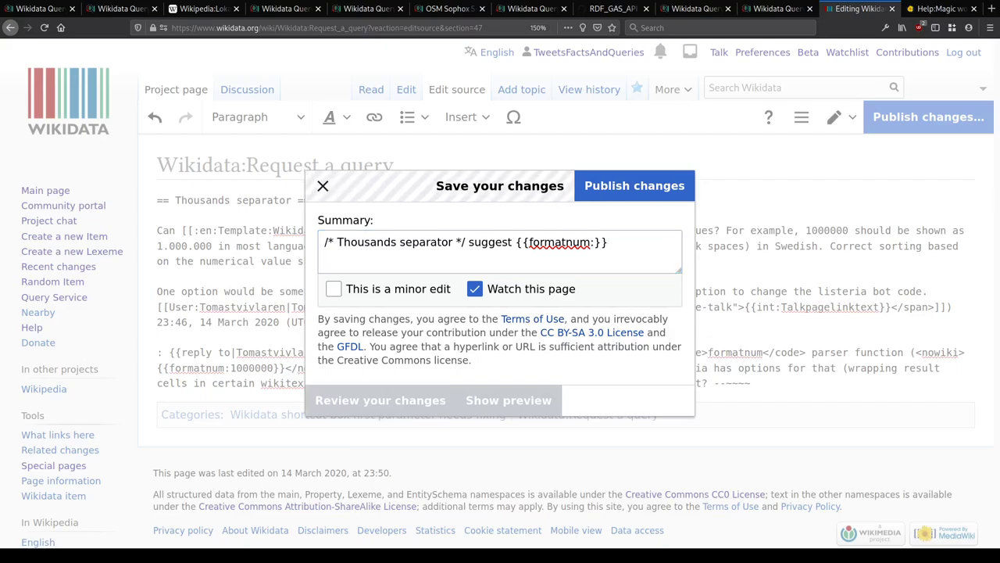
# Step: Open the Swedish Wikipedia article Pandemi in a new tab and go to its "Lista över pandemier i urval" table
pyautogui.hotkey('ctrl', 't')
pyautogui.write('https://sv.wikipedia.org/wiki/Pandemi')
pyautogui.press('Return')
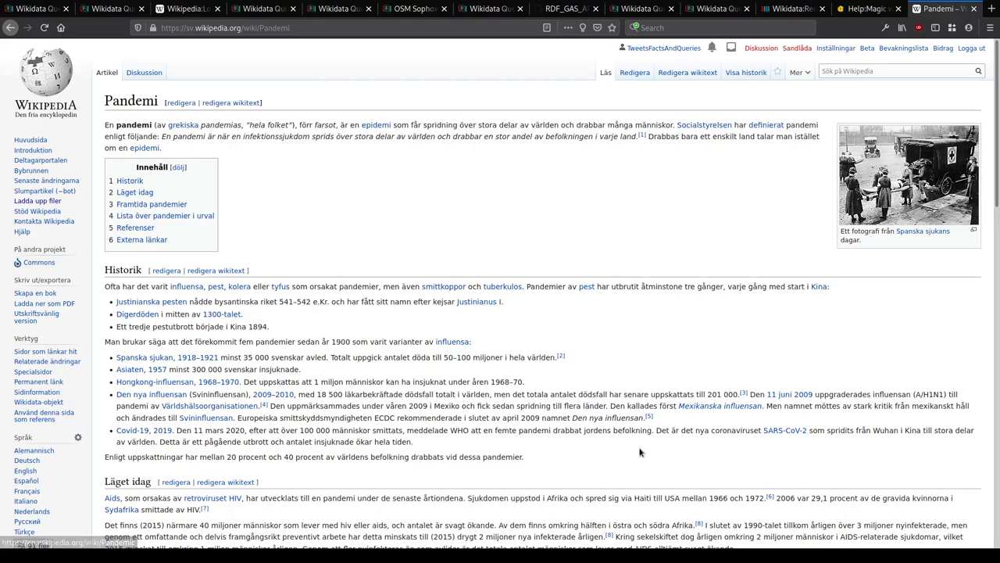
pyautogui.scroll(-6, 639, 453)
pyautogui.scroll(-4, 633, 453)
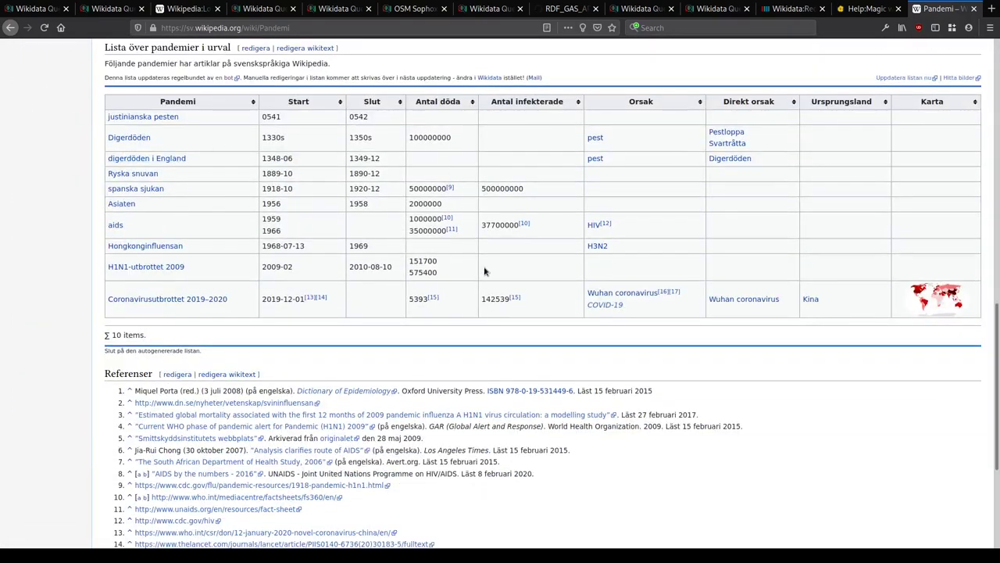
# Step: Copy the complete Wikidatalista template from the list section's wikitext into a new page in the personal sandbox
pyautogui.click(313, 47)
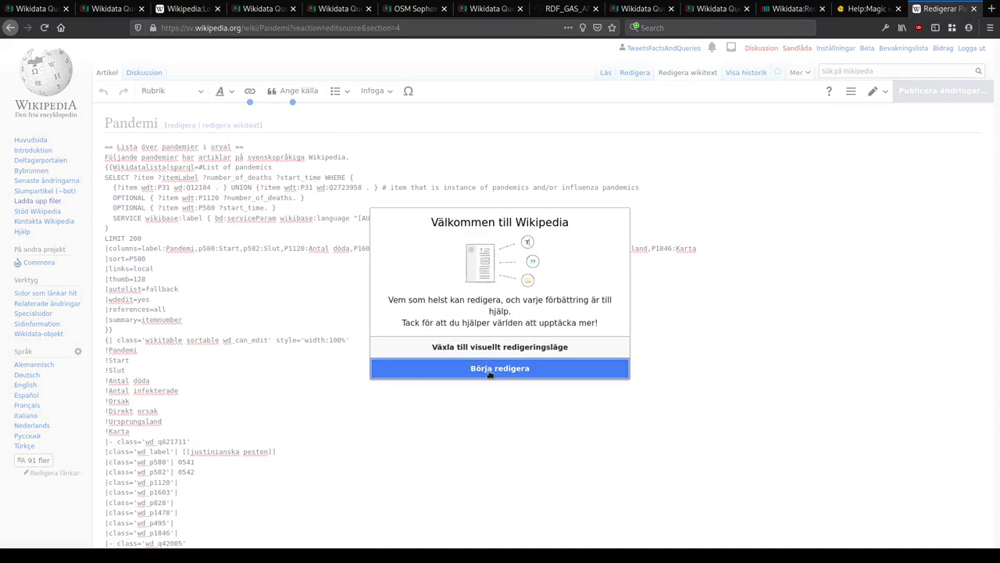
pyautogui.click(490, 369)
pyautogui.scroll(-5, 263, 315)
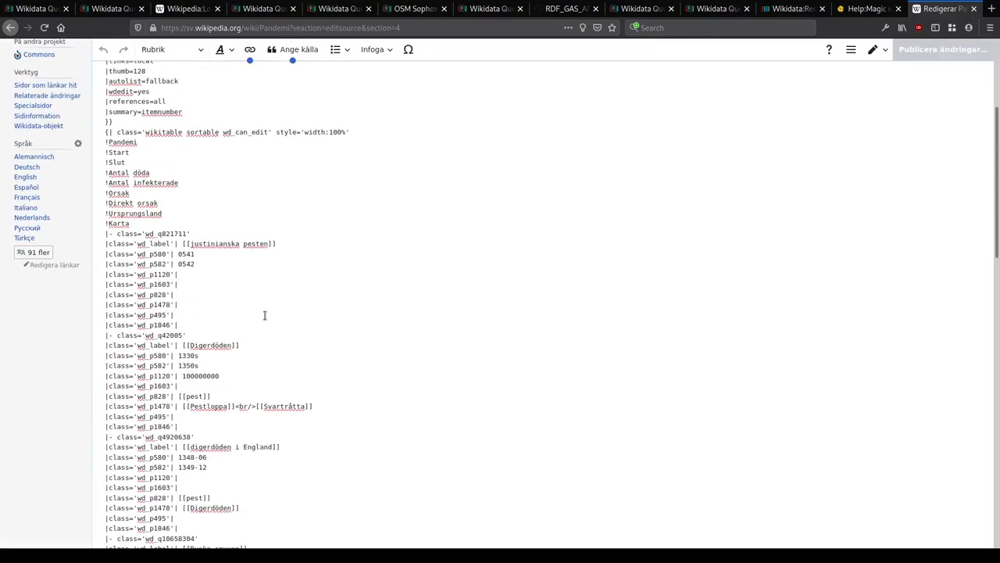
pyautogui.scroll(5, 182, 235)
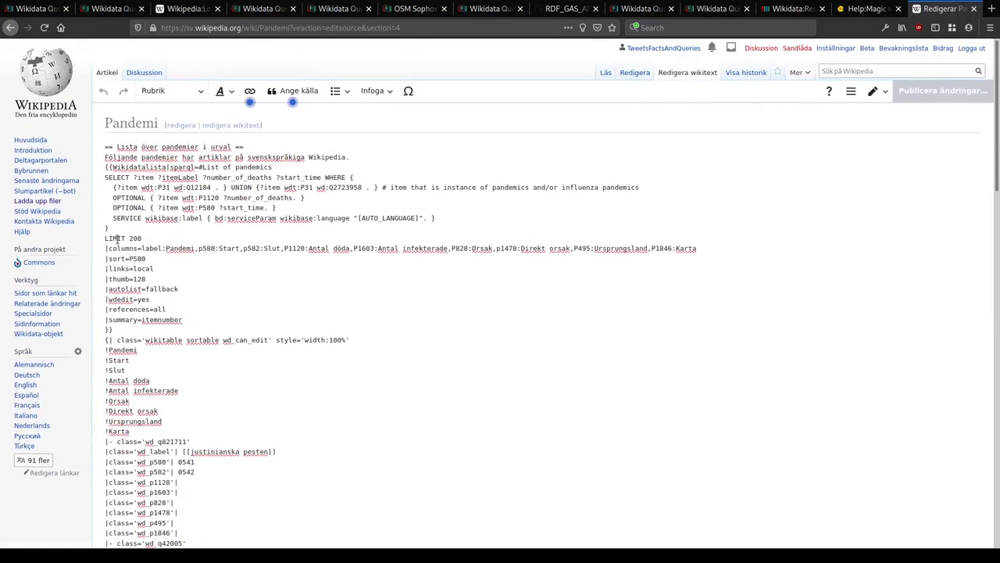
pyautogui.moveTo(101, 166); pyautogui.dragTo(126, 329)
pyautogui.hotkey('ctrl', 'c')
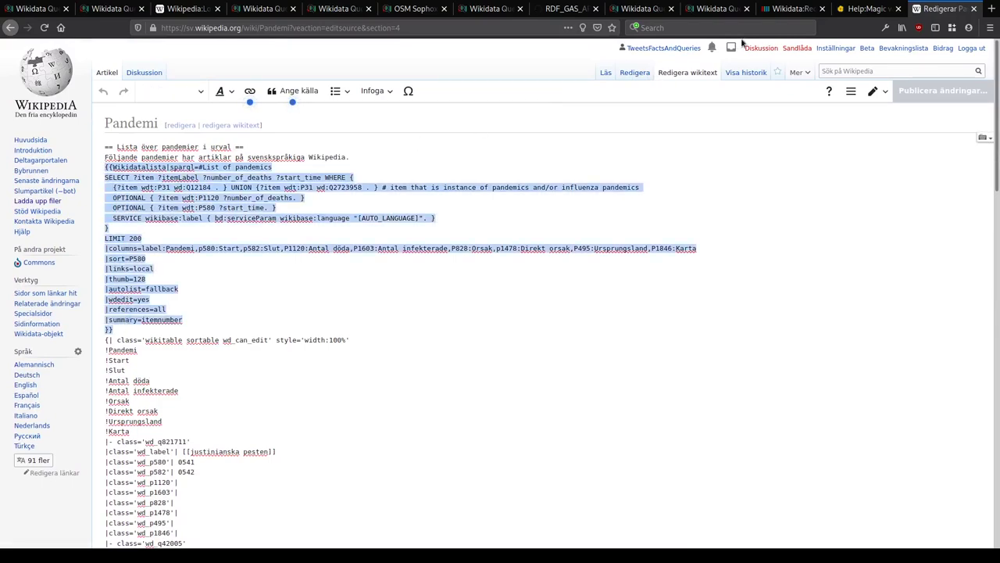
pyautogui.click(797, 48)
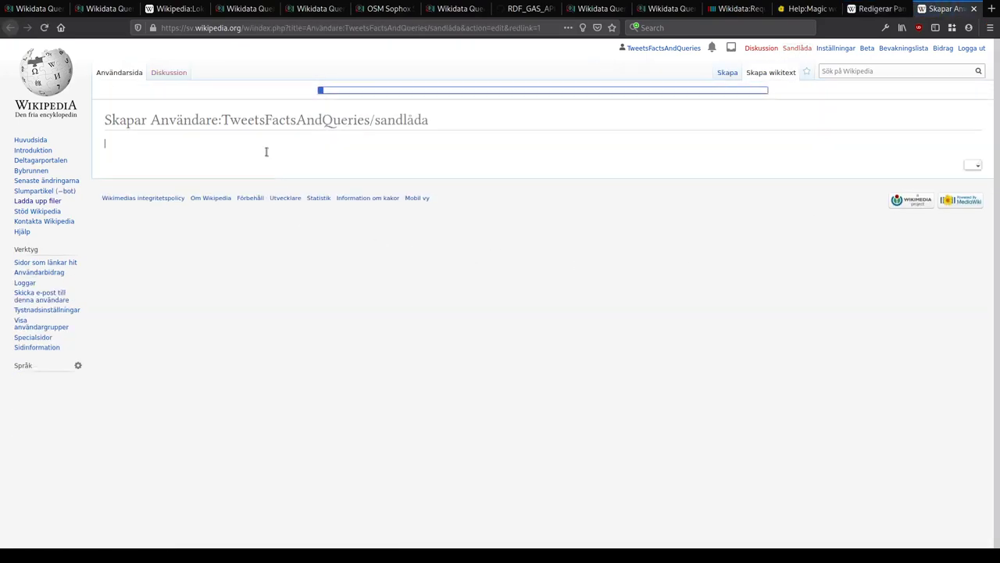
pyautogui.hotkey('ctrl', 'v')
# Step: Copy the closing {{Wikidatalistavslut}} template from the article source and paste it after a blank line beneath the sandbox's list template
pyautogui.hotkey('ctrl', 'pageup')
pyautogui.click(168, 342)
pyautogui.scroll(-20, 117, 407)
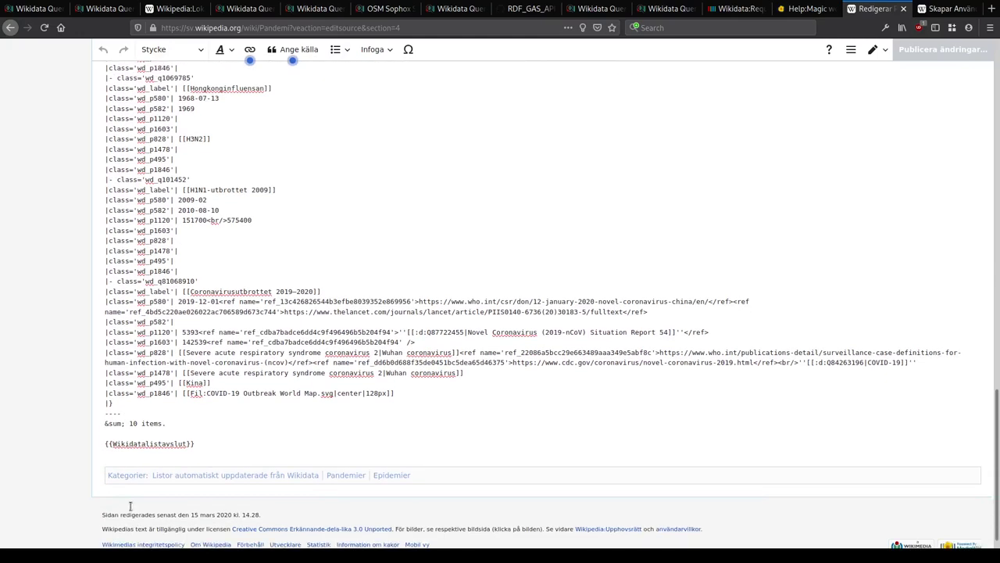
pyautogui.tripleClick(107, 423)
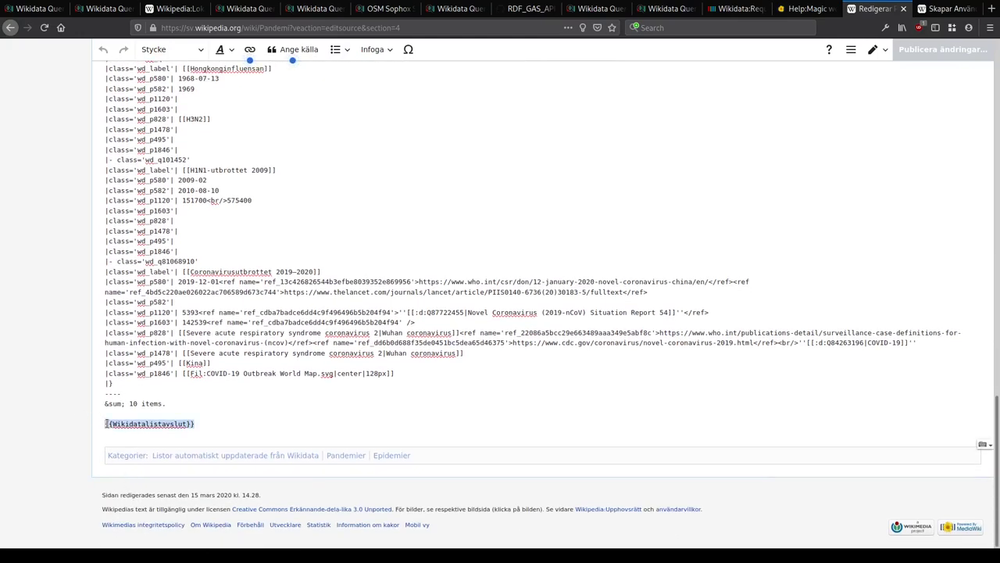
pyautogui.hotkey('ctrl', 'c')
pyautogui.hotkey('ctrl', 'pagedown')
pyautogui.press('Return')
pyautogui.press('Return')
pyautogui.hotkey('ctrl', 'v')
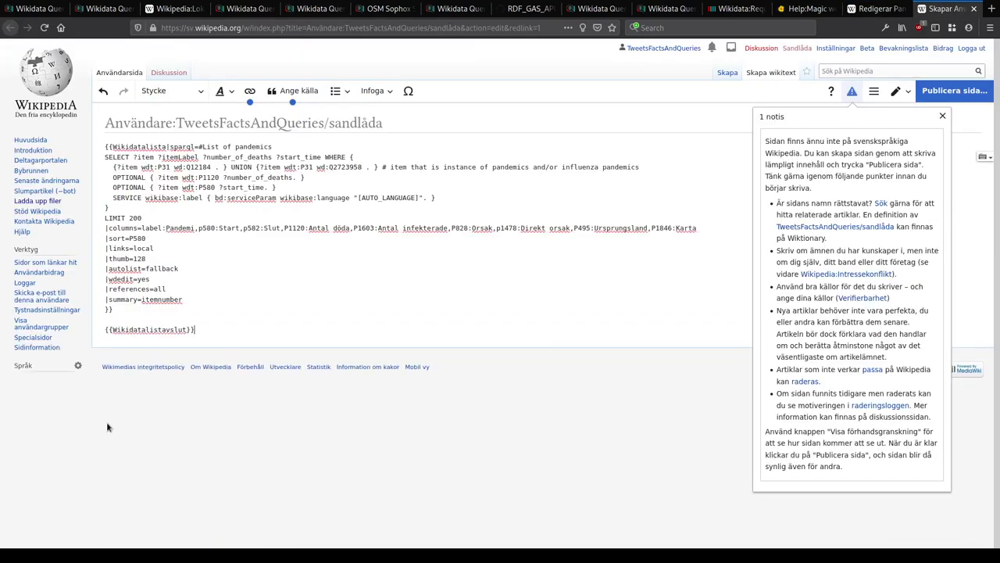
# Step: Dismiss the new-page notice, enlarge the sandbox editor to 200% and bring the list template's parameters into view
pyautogui.click(941, 116)
pyautogui.click(127, 172)
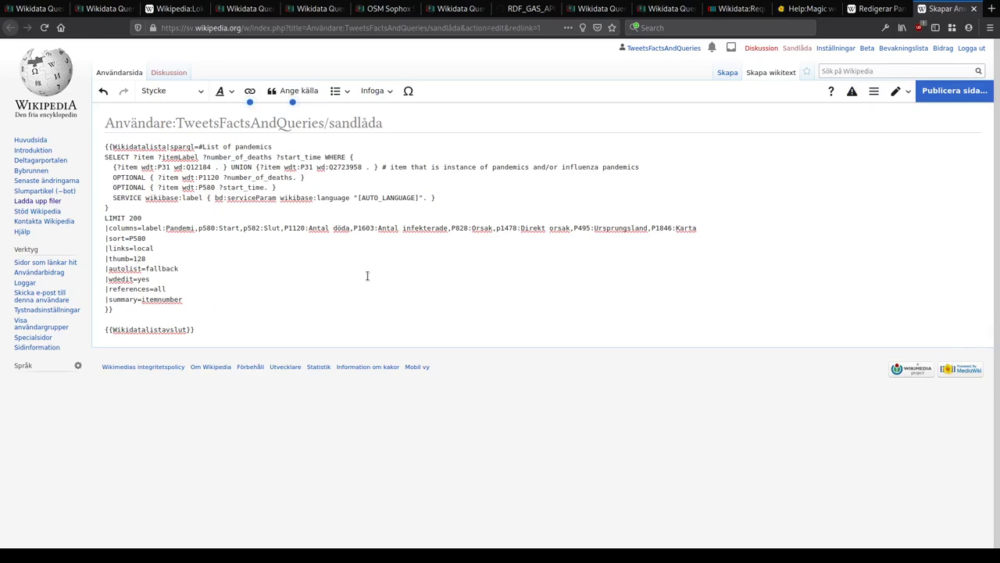
pyautogui.scroll(6, 394, 355)
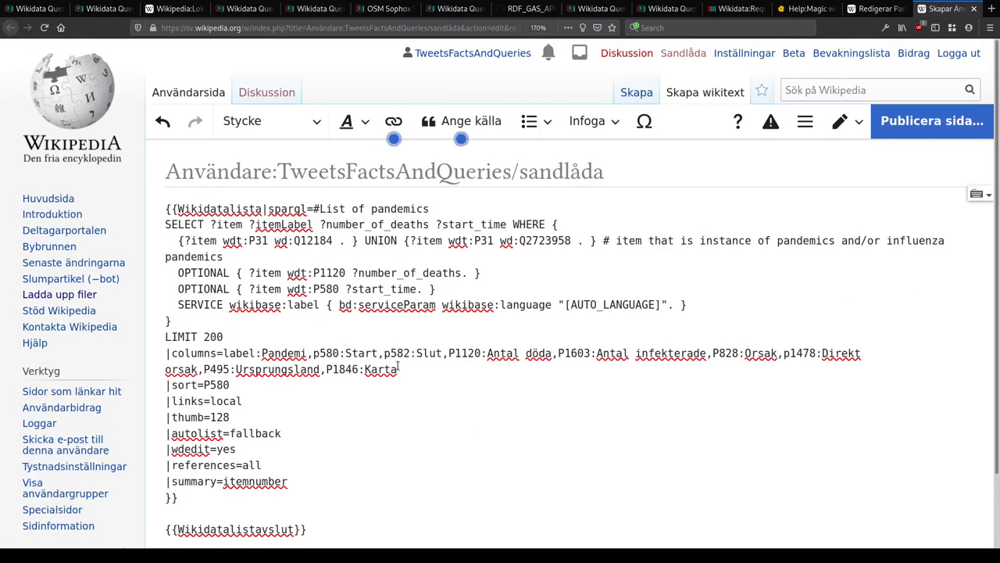
pyautogui.scroll(-3, 398, 365)
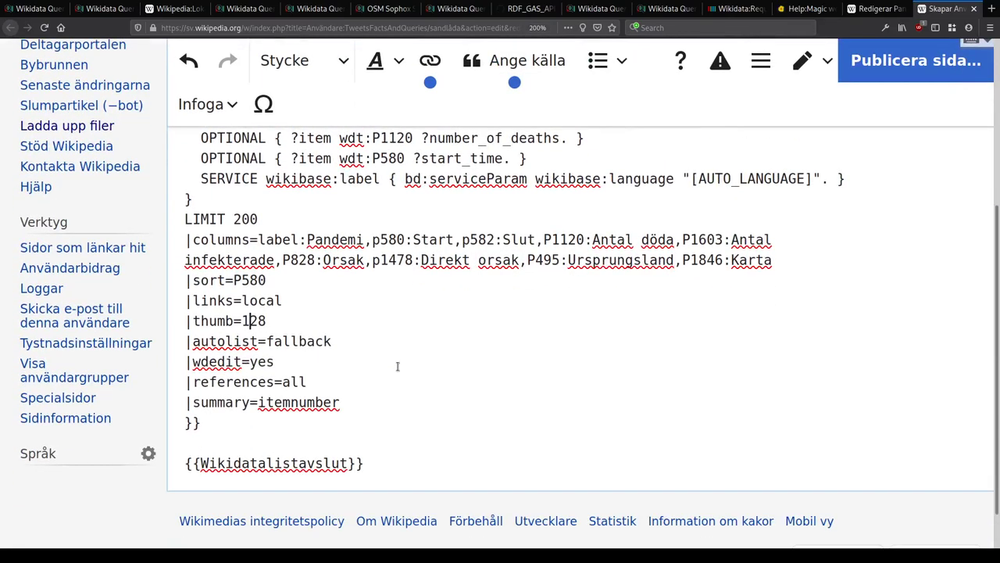
# Step: Open Wikidata's Template:Wikidata list documentation page in a new tab
pyautogui.hotkey('ctrl', 't')
pyautogui.write('wd templat')
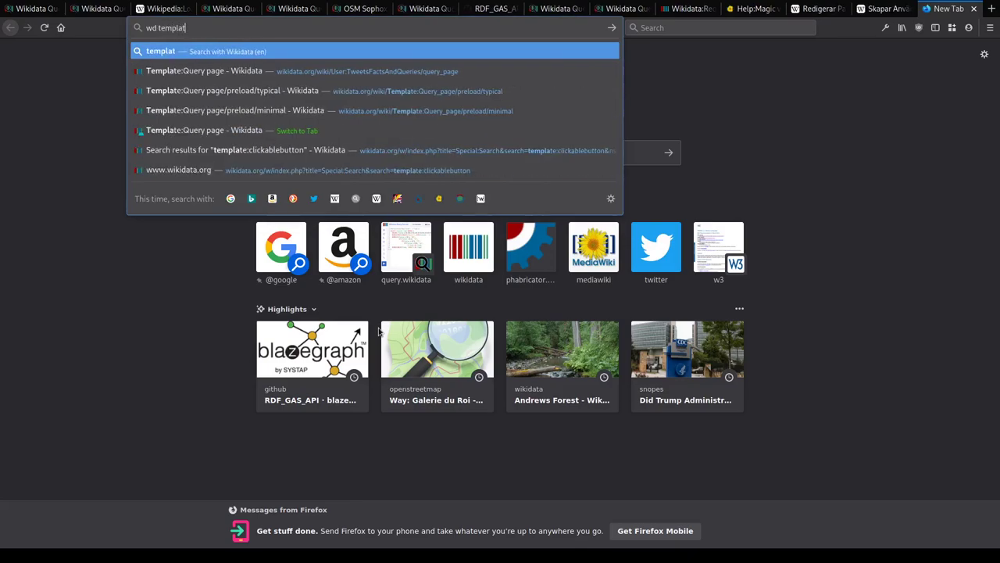
pyautogui.write('e:wikidata list')
pyautogui.press('Return')
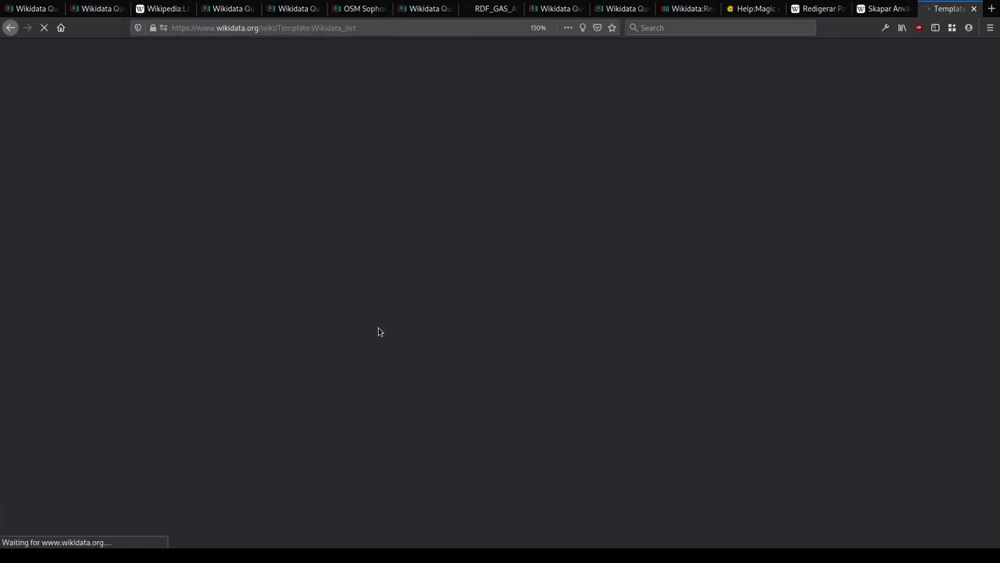
# Step: Read the Wikidata list template's parameter documentation, especially row_template, header_template, skip_table and the columns parameter
pyautogui.scroll(-5, 377, 327)
pyautogui.scroll(-5, 375, 323)
pyautogui.scroll(-4, 215, 220)
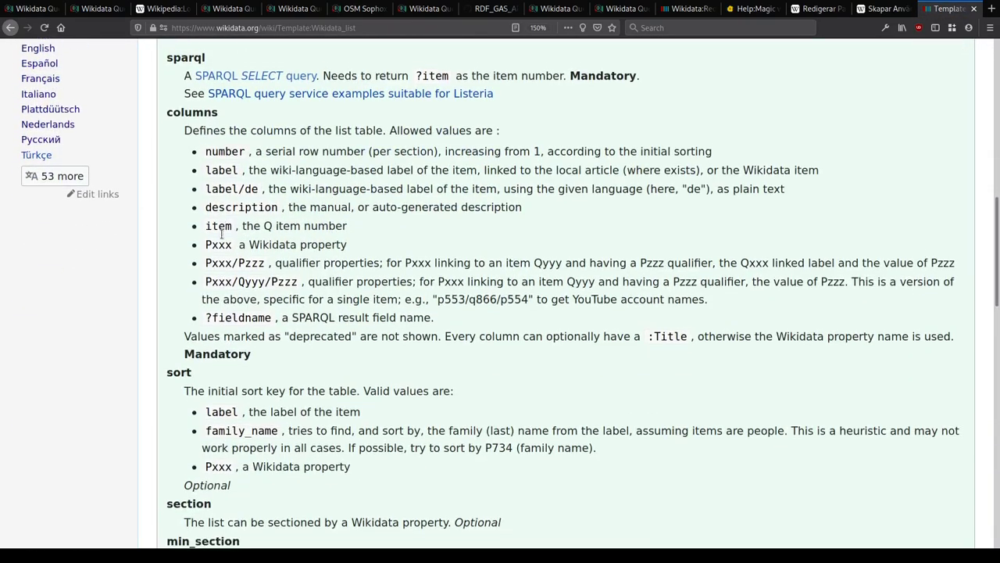
pyautogui.scroll(-2, 207, 189)
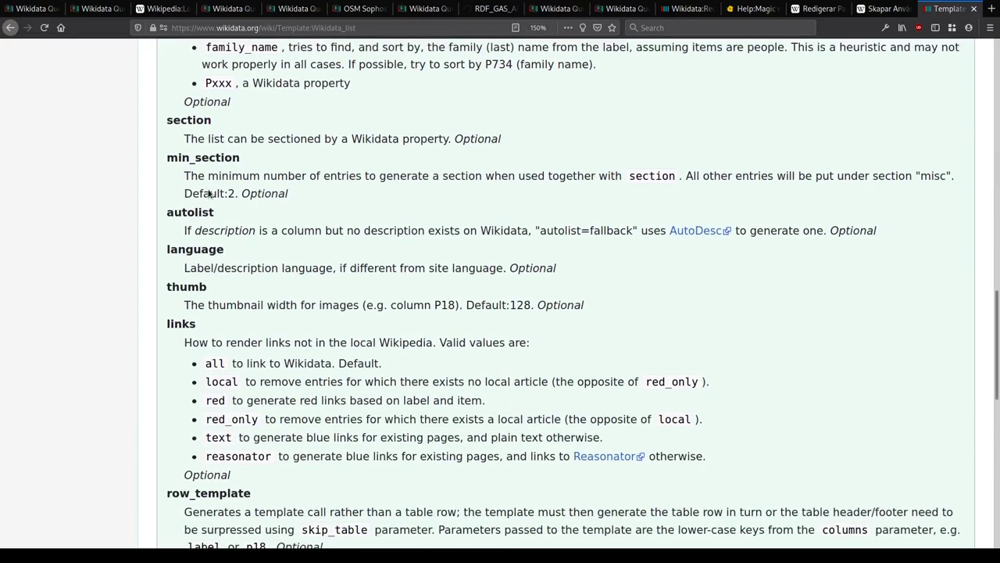
pyautogui.scroll(-4, 235, 172)
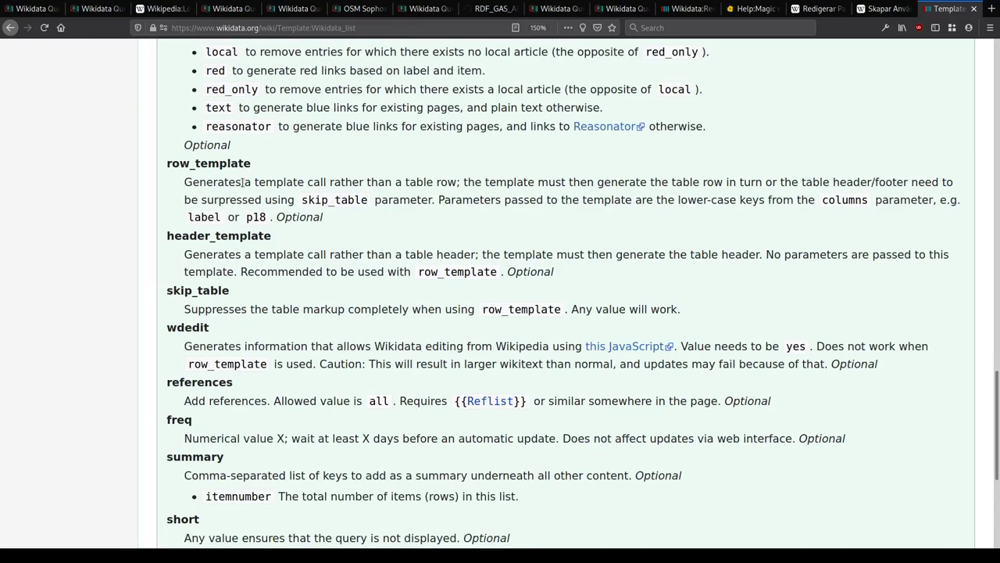
pyautogui.doubleClick(211, 166)
pyautogui.click(211, 166)
pyautogui.scroll(-3, 233, 198)
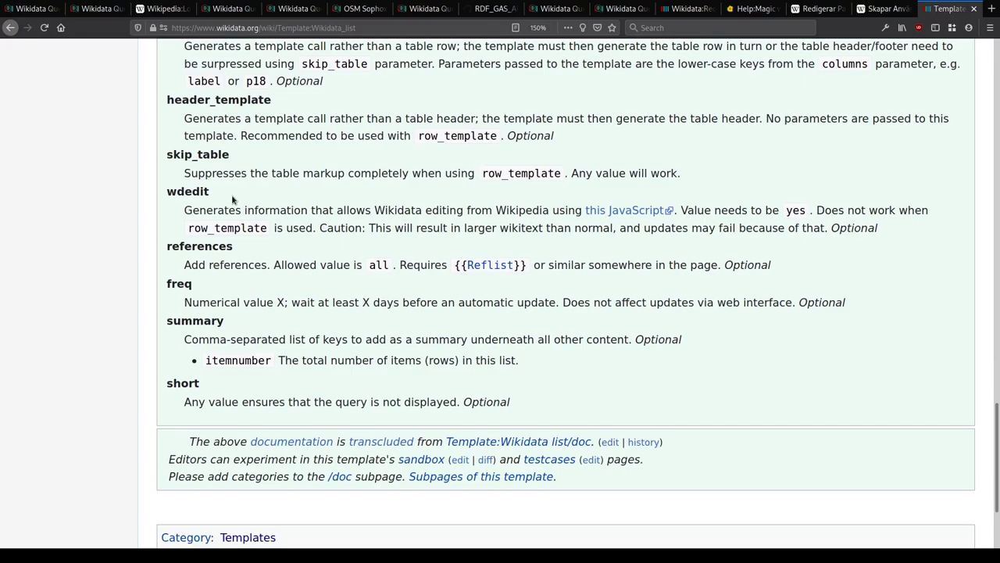
pyautogui.scroll(-3, 233, 198)
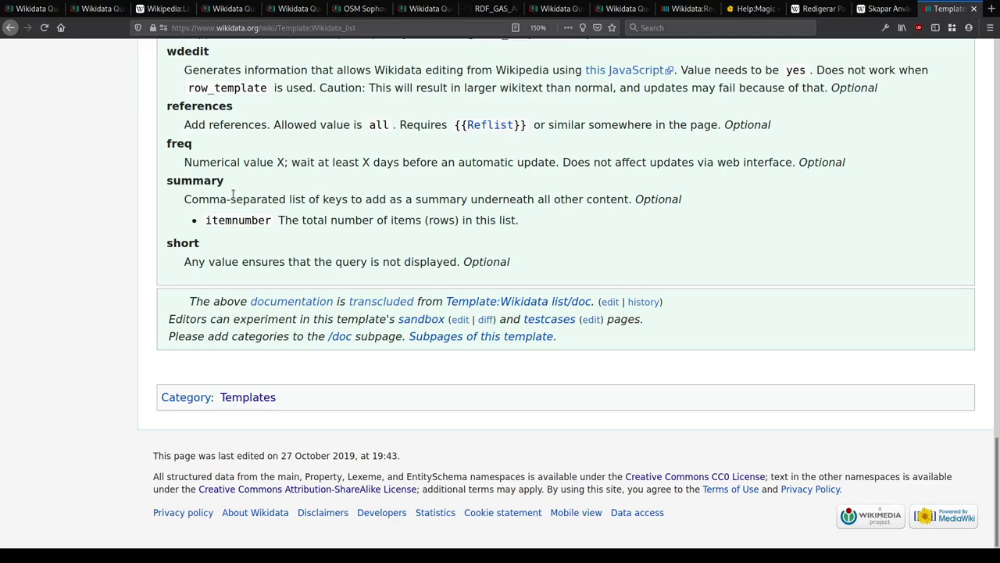
pyautogui.scroll(6, 234, 238)
pyautogui.scroll(6, 234, 238)
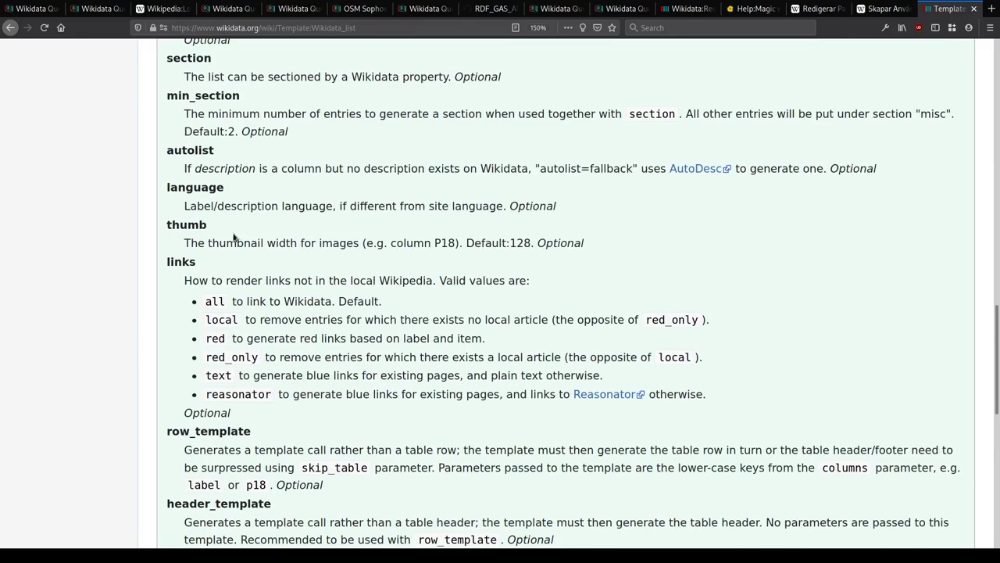
pyautogui.scroll(-7, 234, 238)
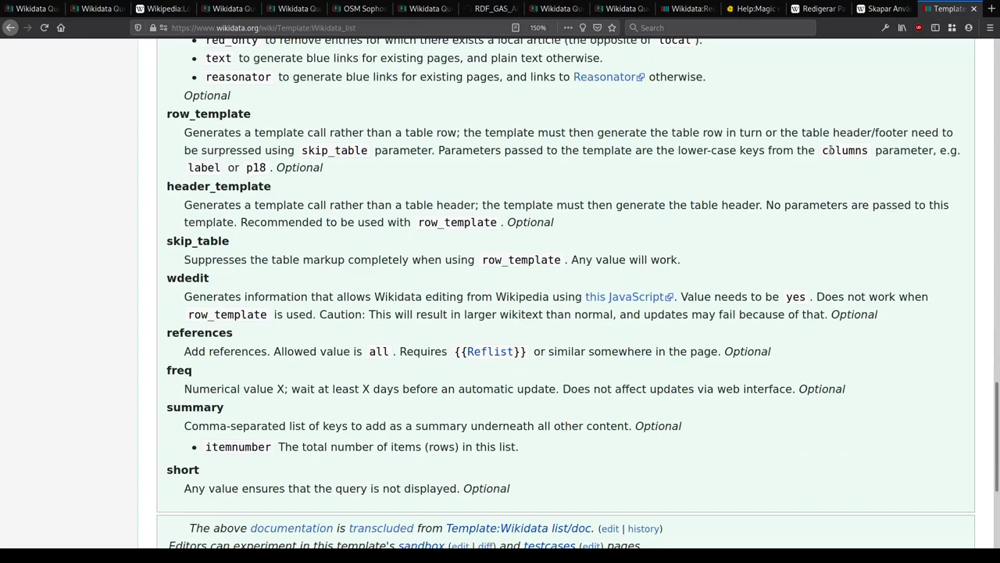
# Step: Review the sandbox's Wikidatalista query and parameters, preview the page, and return to the editor
pyautogui.hotkey('ctrl', 'pageup')
pyautogui.scroll(5, 500, 223)
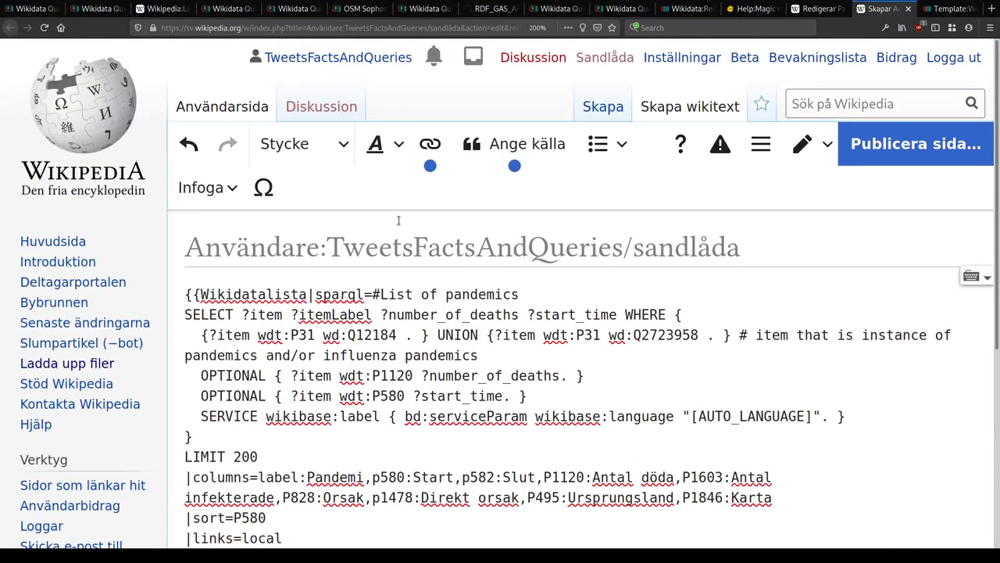
pyautogui.scroll(-6, 701, 239)
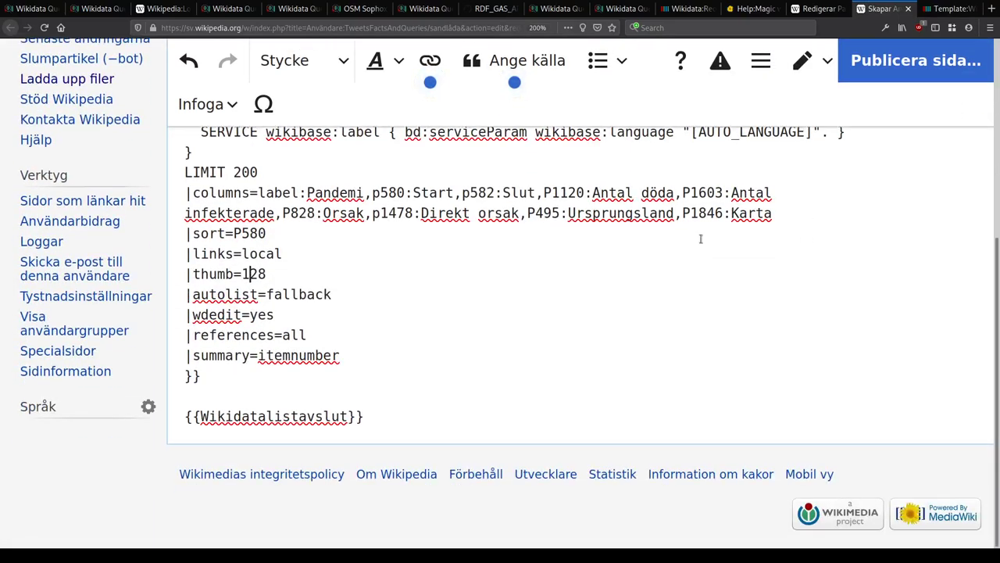
pyautogui.scroll(6, 701, 239)
pyautogui.scroll(-6, 701, 239)
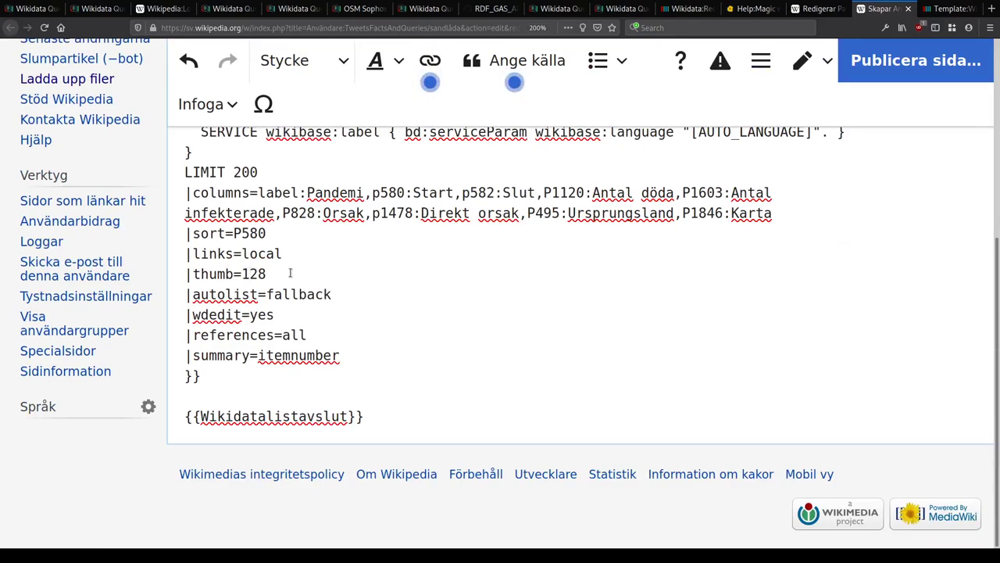
pyautogui.hotkey('alt', 'shift', 'p')
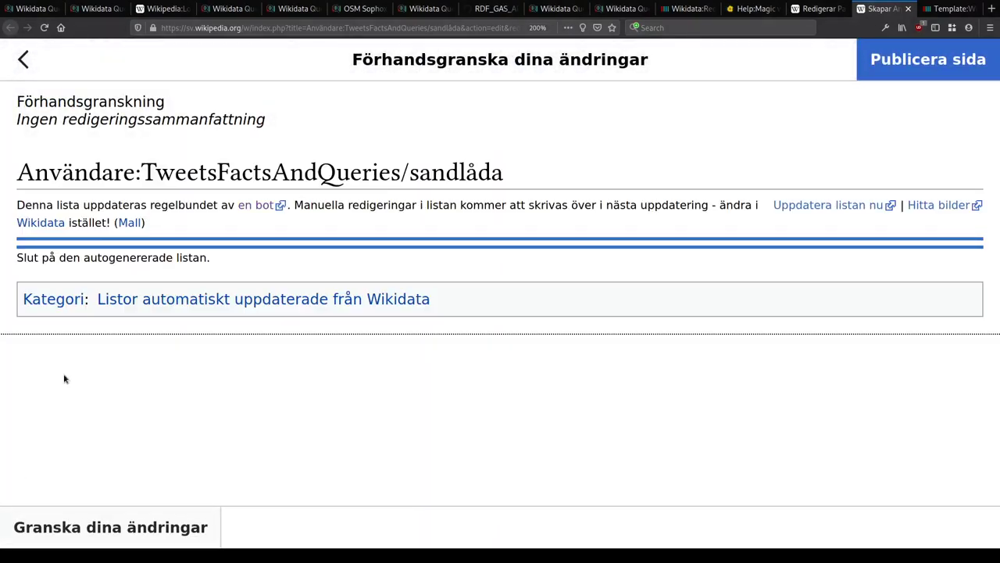
pyautogui.press('Escape')
pyautogui.scroll(5, 109, 295)
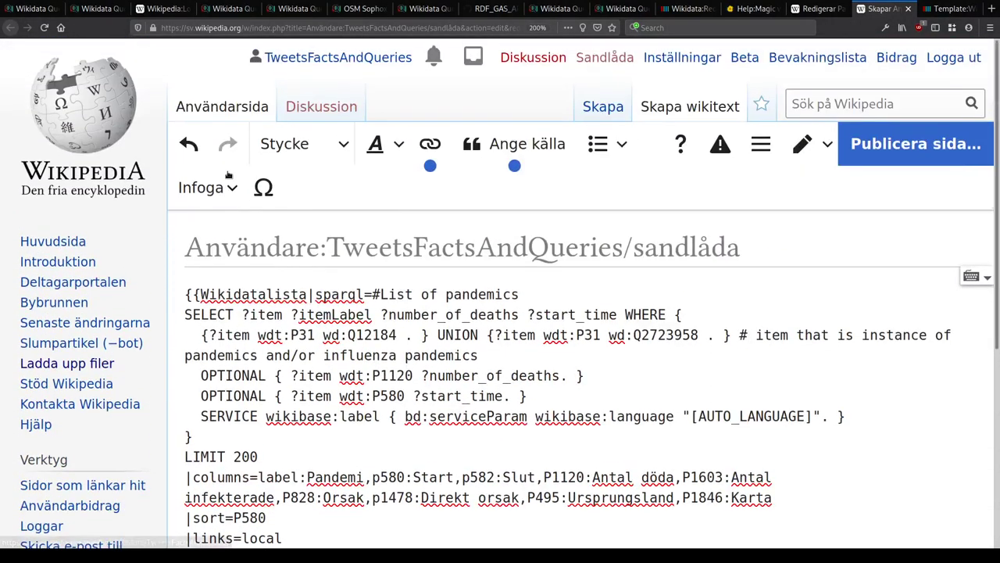
# Step: Open a new tab for creating the subpage "row template" beneath the personal sandbox
pyautogui.click(188, 110)
pyautogui.hotkey('ctrl', 'l')
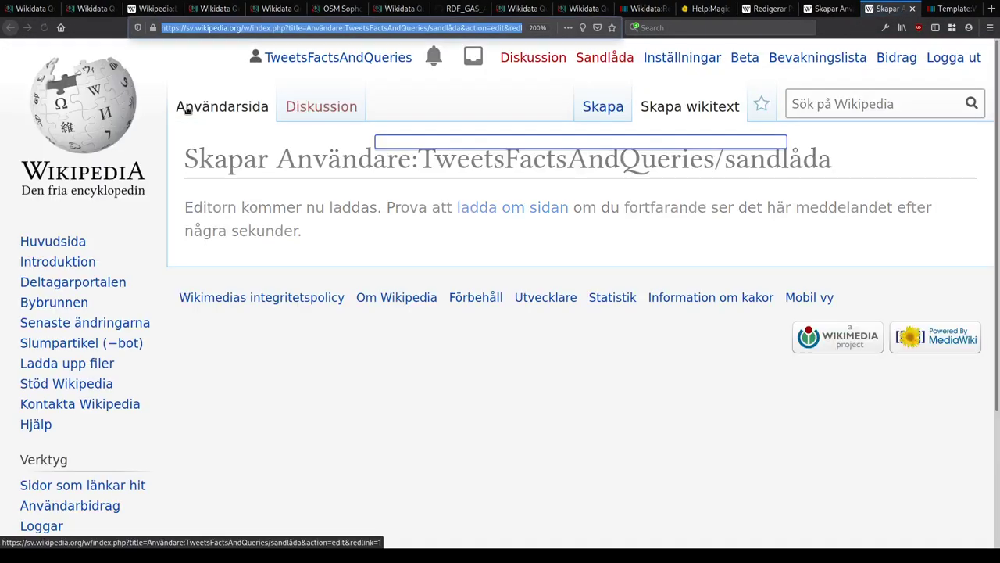
pyautogui.press('Down')
pyautogui.write('/row template')
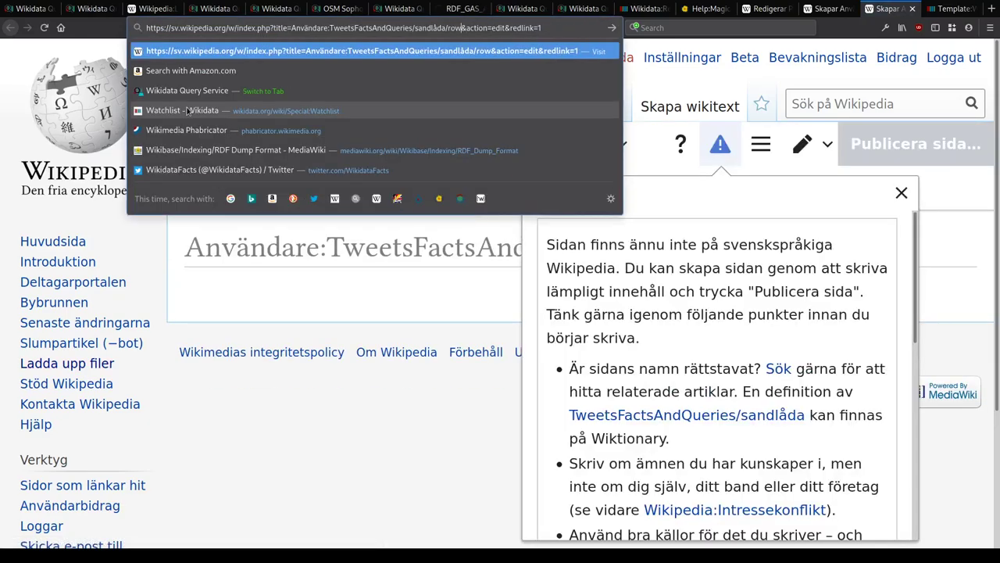
pyautogui.press('Return')
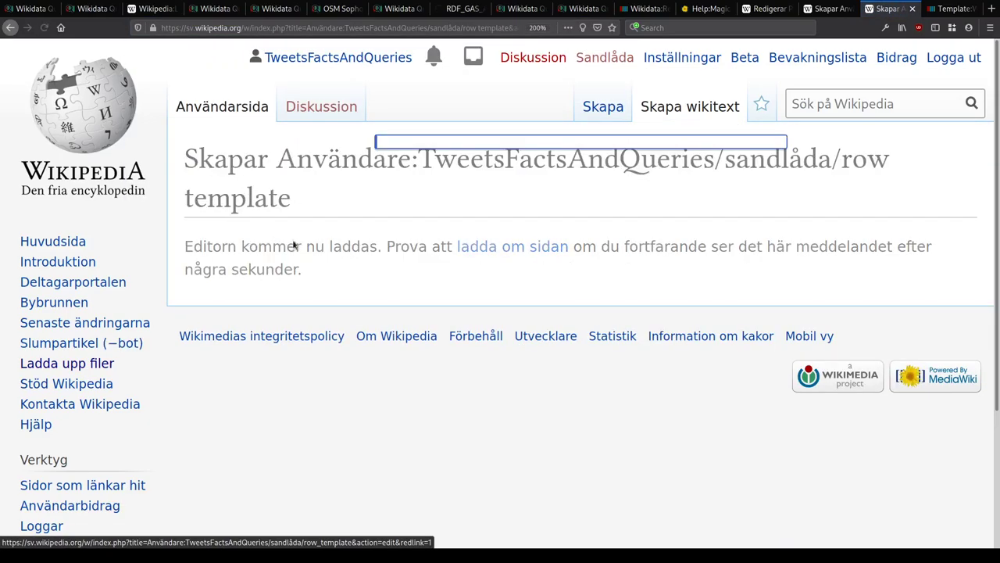
# Step: Copy the first line of column definitions, from label:Pandemi to P1603:Antal, from the sandbox list into the row template page
pyautogui.hotkey('ctrl', 'pageup')
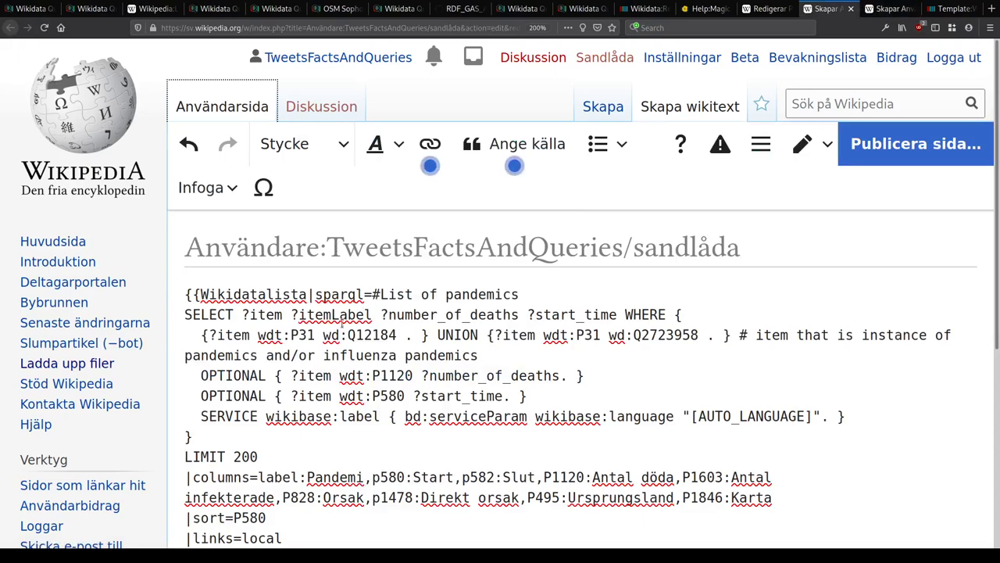
pyautogui.scroll(-5, 352, 271)
pyautogui.click(259, 192)
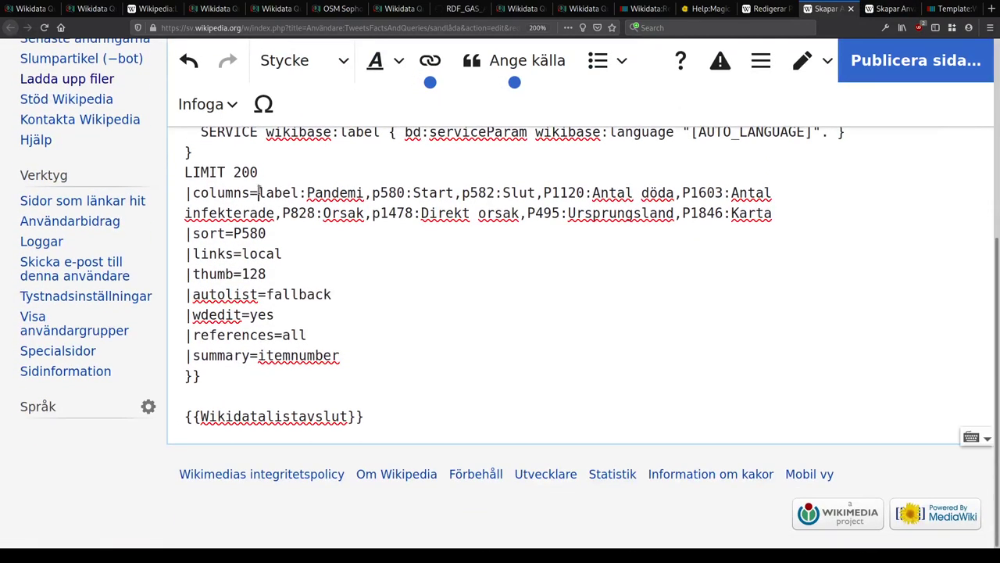
pyautogui.hotkey('shift', 'End')
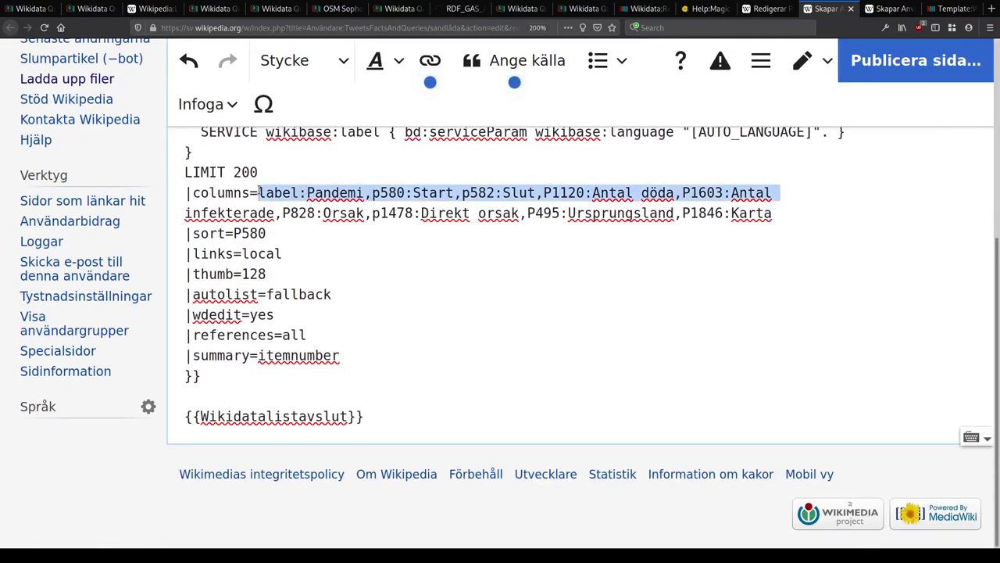
pyautogui.hotkey('ctrl', 'c')
pyautogui.hotkey('ctrl', 'Tab')
pyautogui.hotkey('ctrl', 'v')
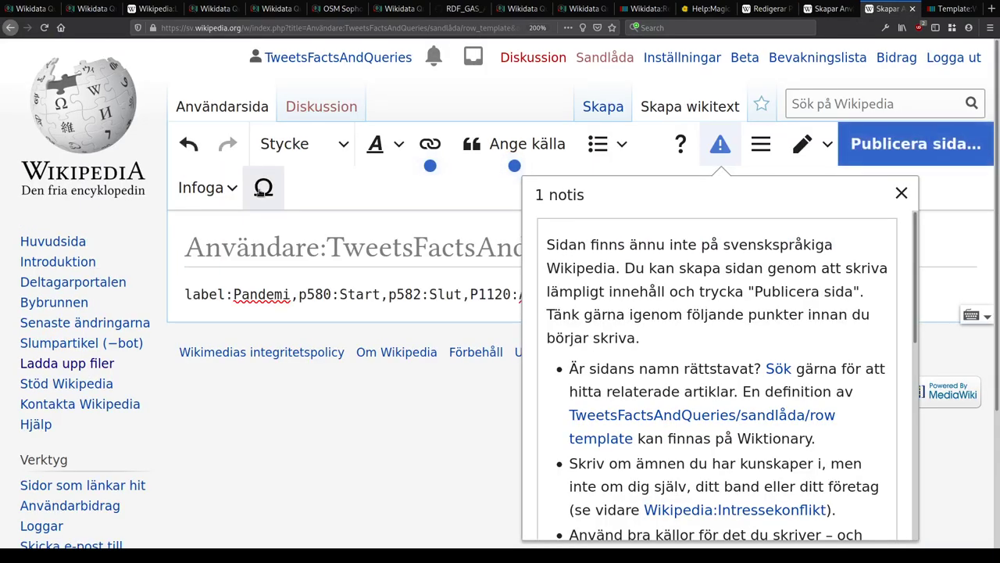
# Step: Dismiss the new-page notice and insert an empty line above the pasted column definitions
pyautogui.click(902, 193)
pyautogui.click(418, 292)
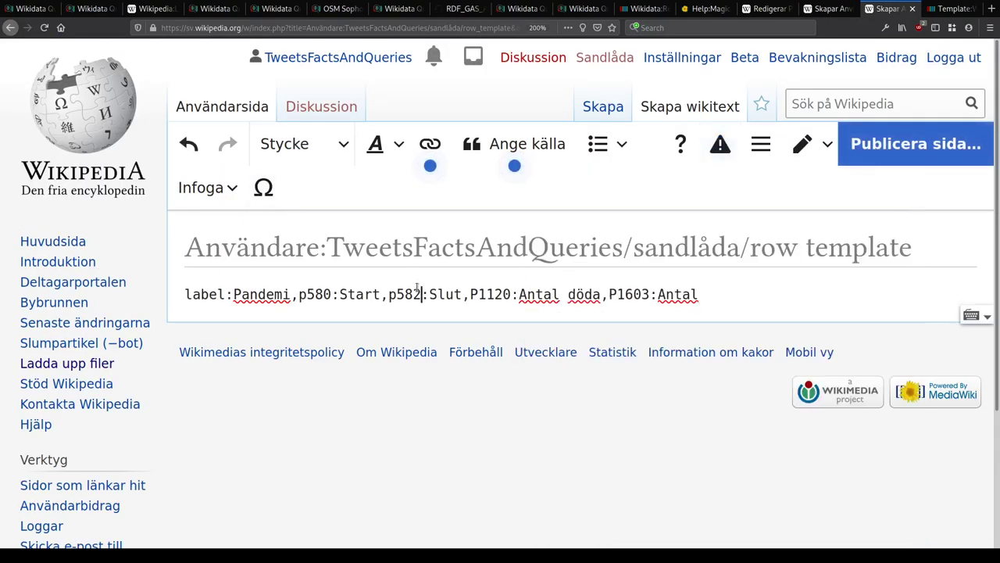
pyautogui.press('Home')
pyautogui.press('Return')
# Step: Examine the generated table's header, row and cell markup in the Pandemi article source, including the p1120 cell for spanska sjukan
pyautogui.hotkey('ctrl', 'shift', 'Tab')
pyautogui.hotkey('ctrl', 'shift', 'Tab')
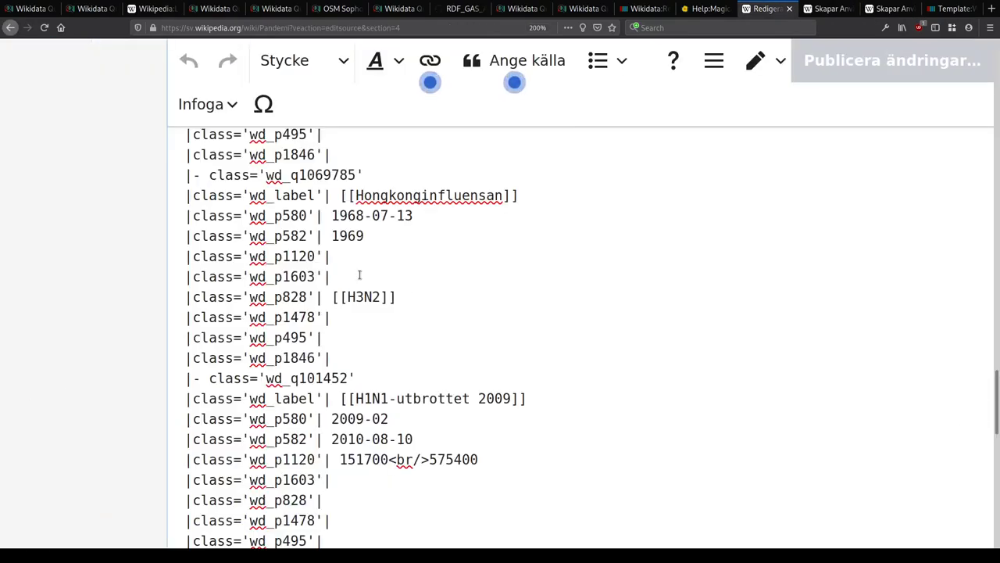
pyautogui.scroll(4, 327, 322)
pyautogui.scroll(5, 313, 328)
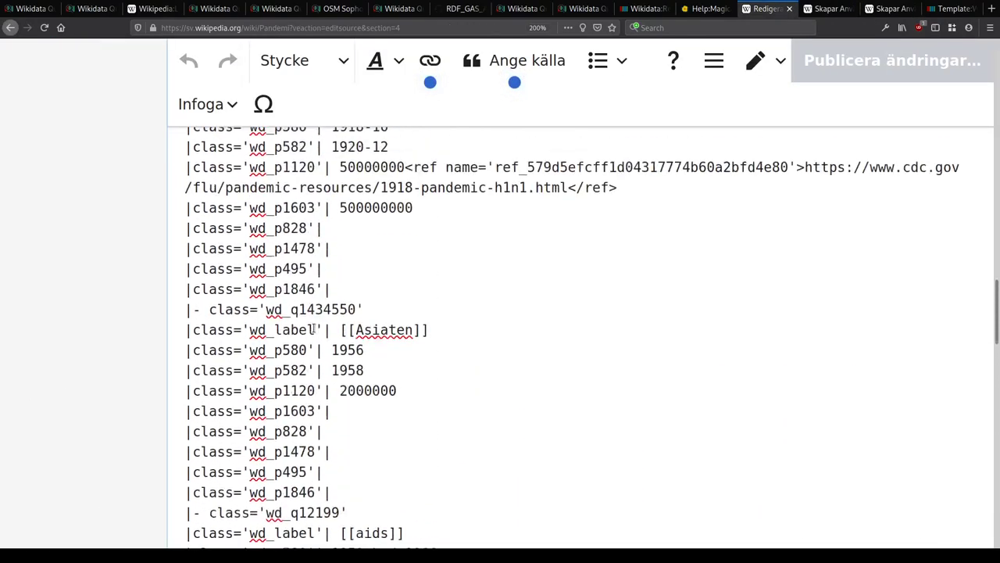
pyautogui.scroll(-10, 304, 319)
pyautogui.scroll(-10, 303, 319)
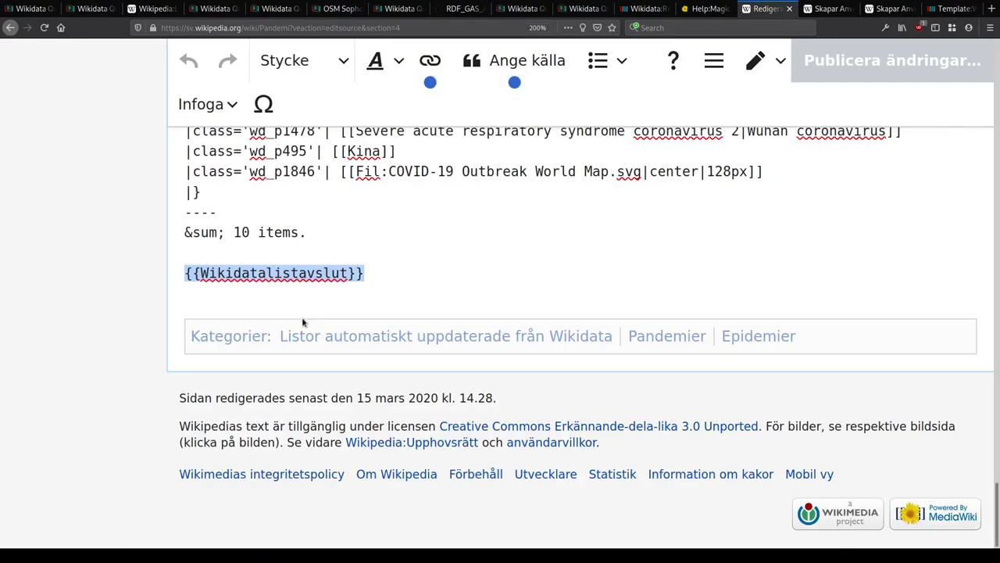
pyautogui.scroll(5, 303, 322)
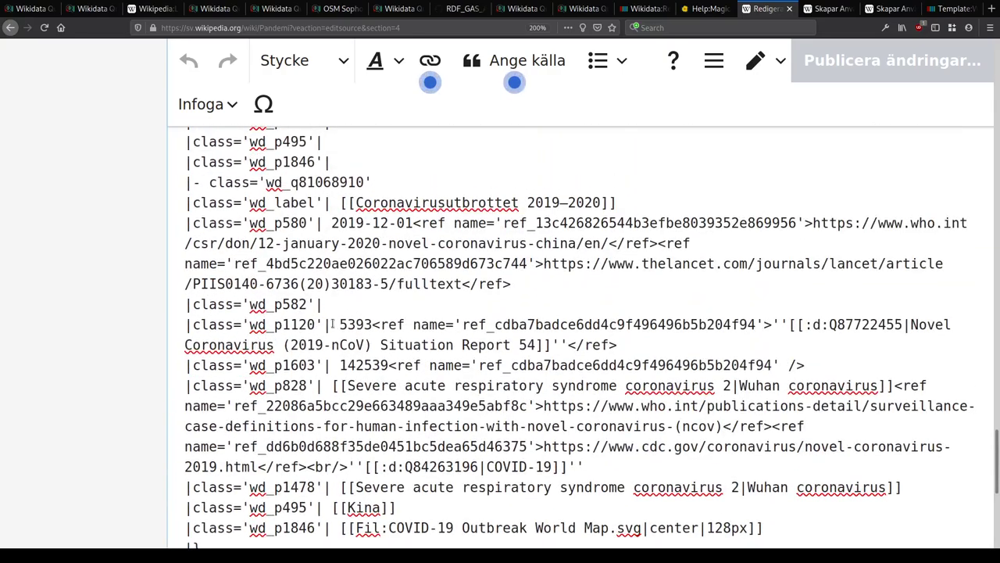
pyautogui.scroll(5, 302, 380)
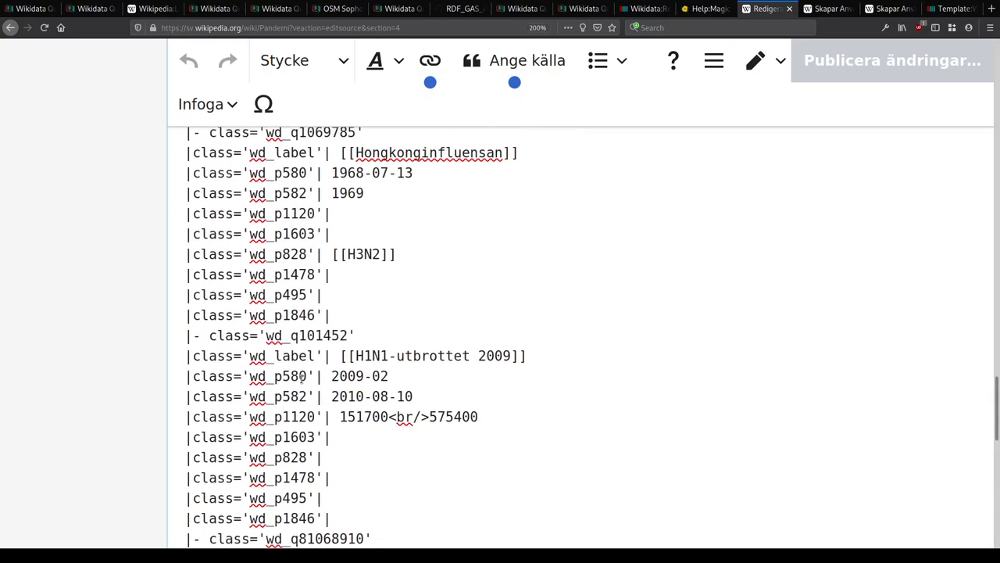
pyautogui.scroll(2, 302, 378)
pyautogui.scroll(2, 302, 375)
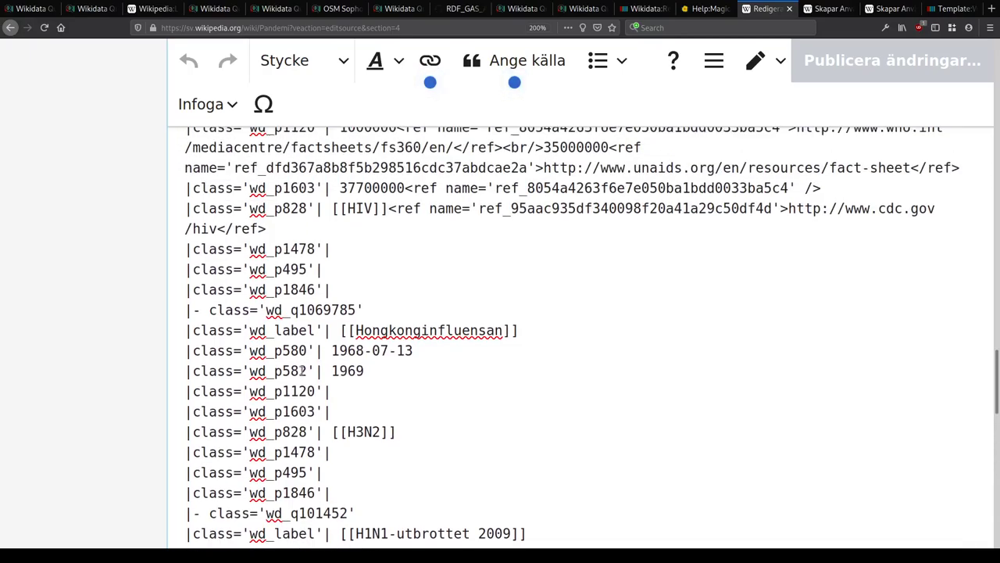
pyautogui.scroll(5, 302, 374)
pyautogui.scroll(4, 304, 375)
pyautogui.scroll(20, 304, 376)
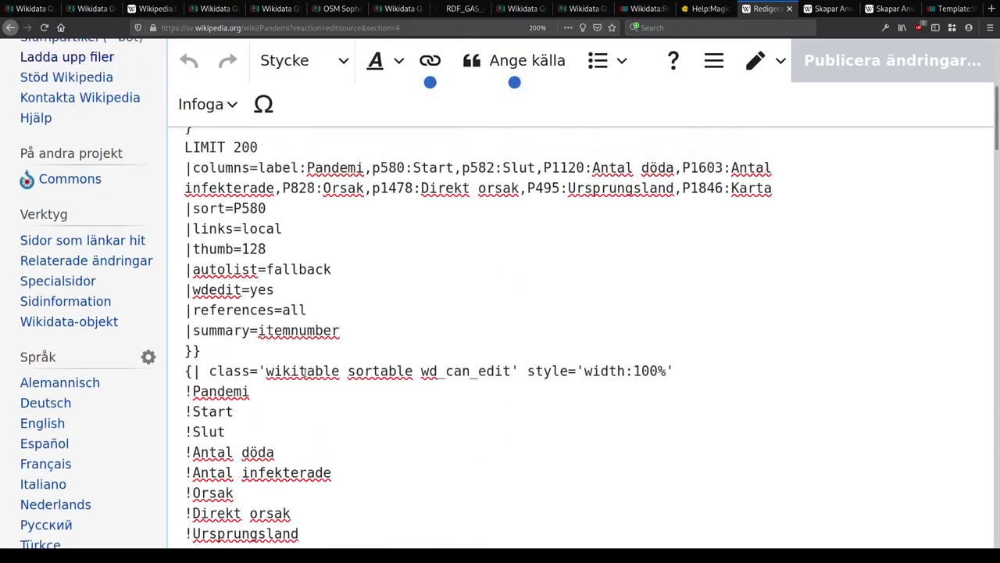
pyautogui.scroll(-1, 305, 374)
pyautogui.scroll(-4, 305, 372)
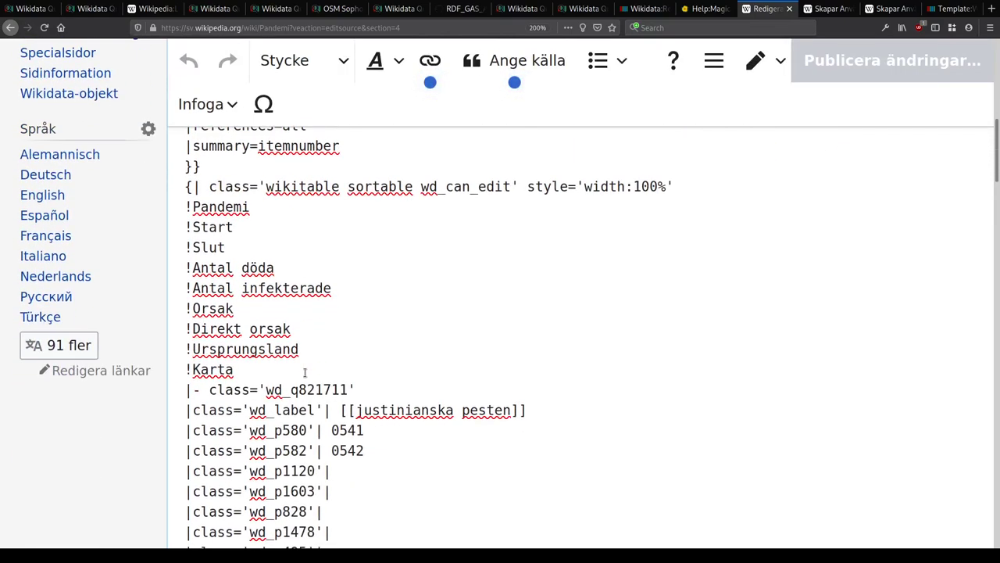
pyautogui.scroll(5, 304, 372)
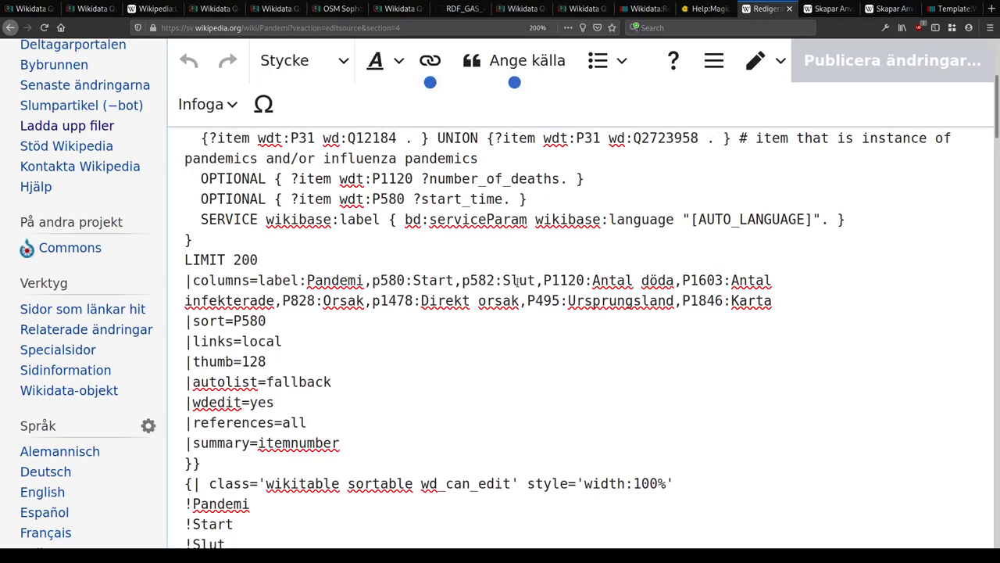
pyautogui.scroll(-12, 516, 283)
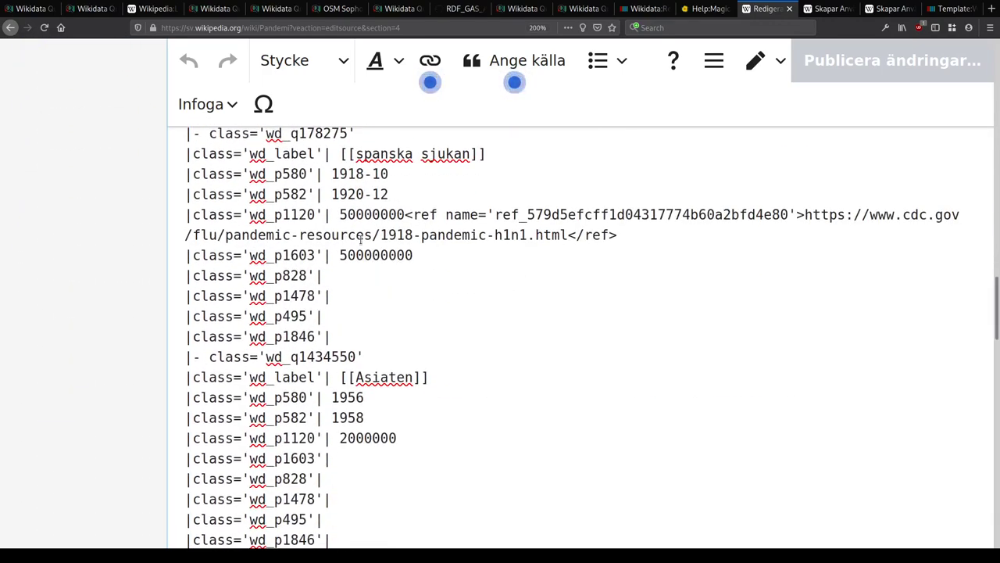
pyautogui.moveTo(187, 215); pyautogui.dragTo(623, 238)
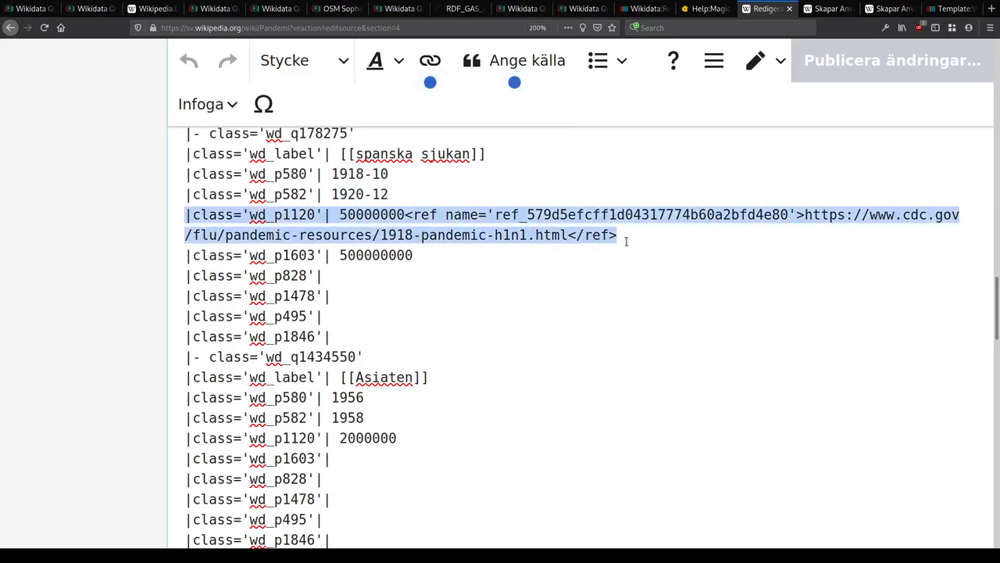
# Step: Enter the first table cell as |{{label}} above the pasted column definitions on the row template page
pyautogui.hotkey('ctrl', 'Tab')
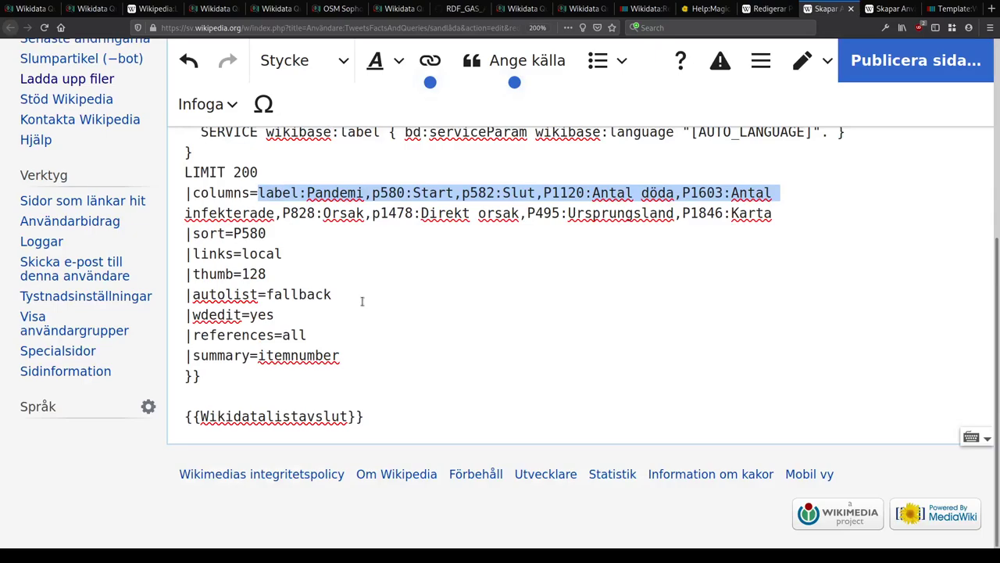
pyautogui.hotkey('ctrl', 'Tab')
pyautogui.write('|l')
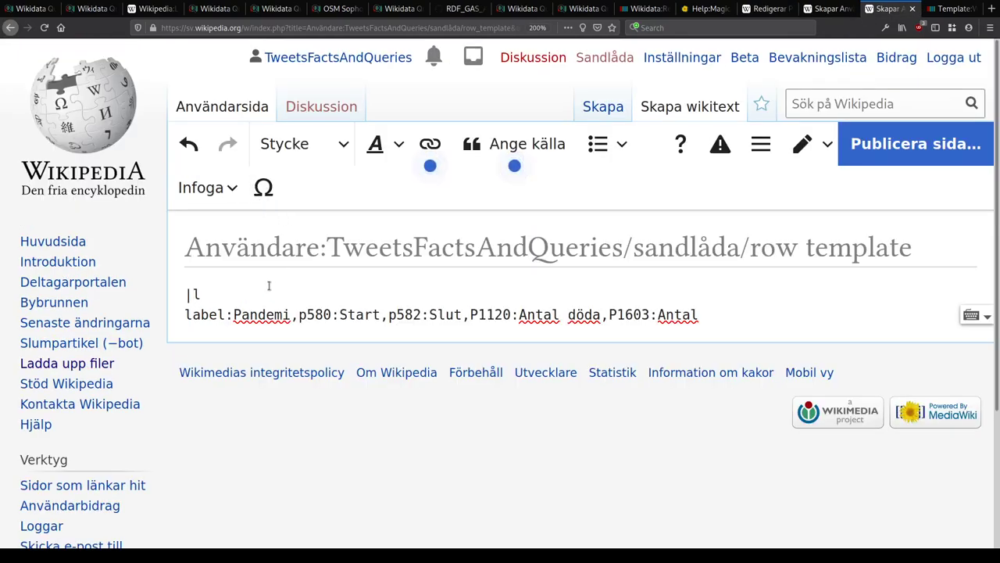
pyautogui.write('abel')
pyautogui.hotkey('ctrl', 'BackSpace')
pyautogui.write('{{label}}')
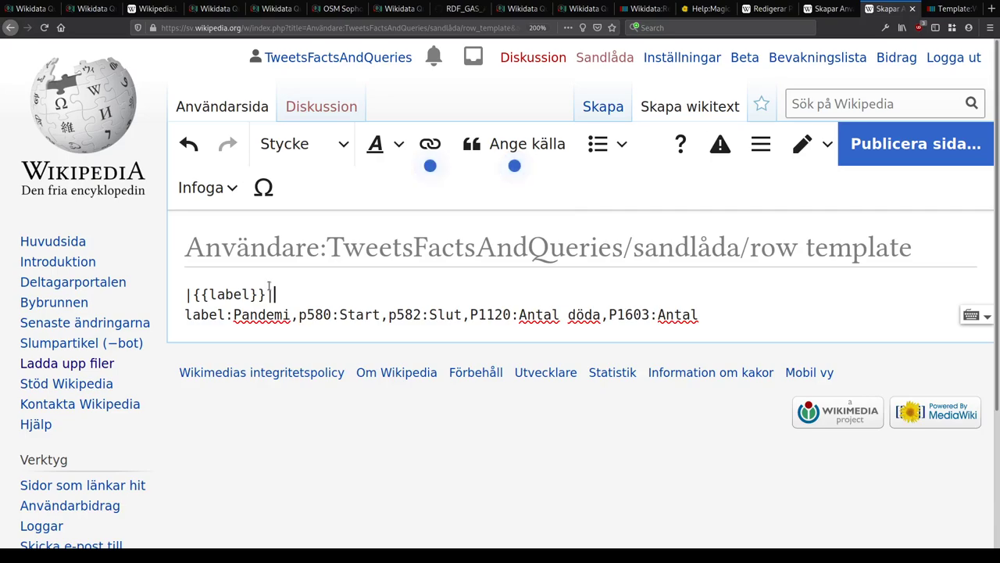
# Step: Examine the columns setting and generated row and cell markup in the Pandemi article source, from justinianska pesten down to aids
pyautogui.hotkey('ctrl', 'pageup')
pyautogui.hotkey('ctrl', 'pageup')
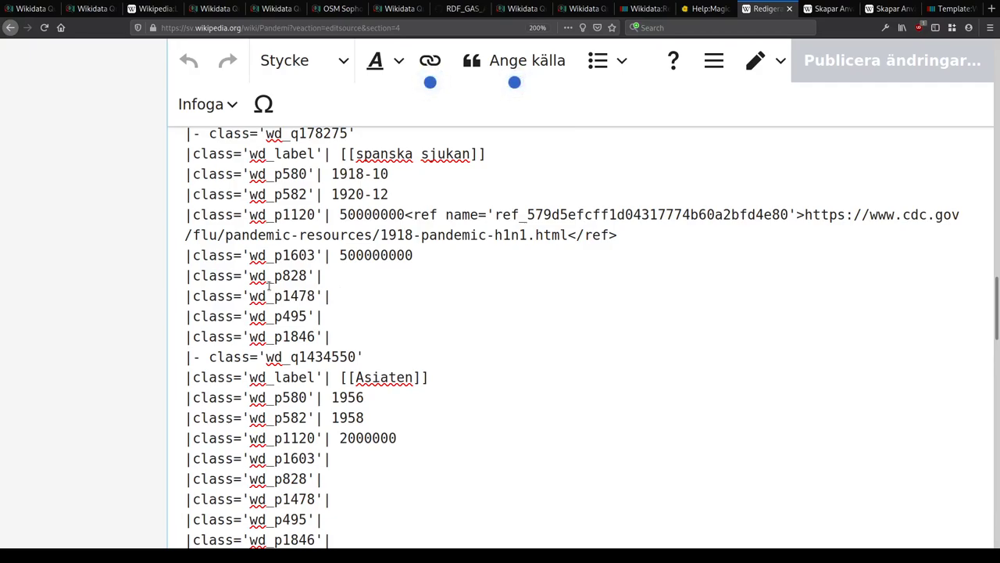
pyautogui.scroll(20, 338, 415)
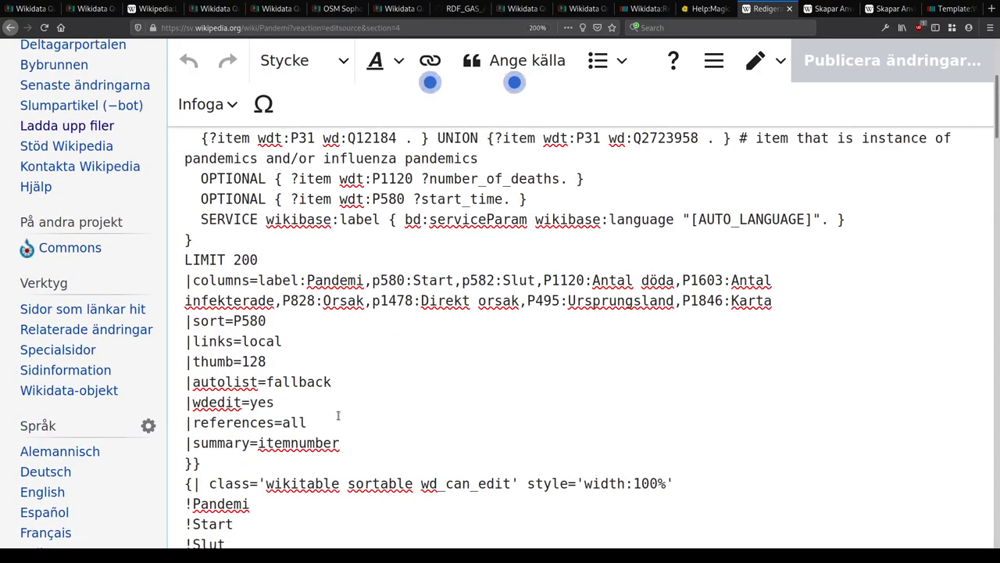
pyautogui.scroll(-5, 338, 415)
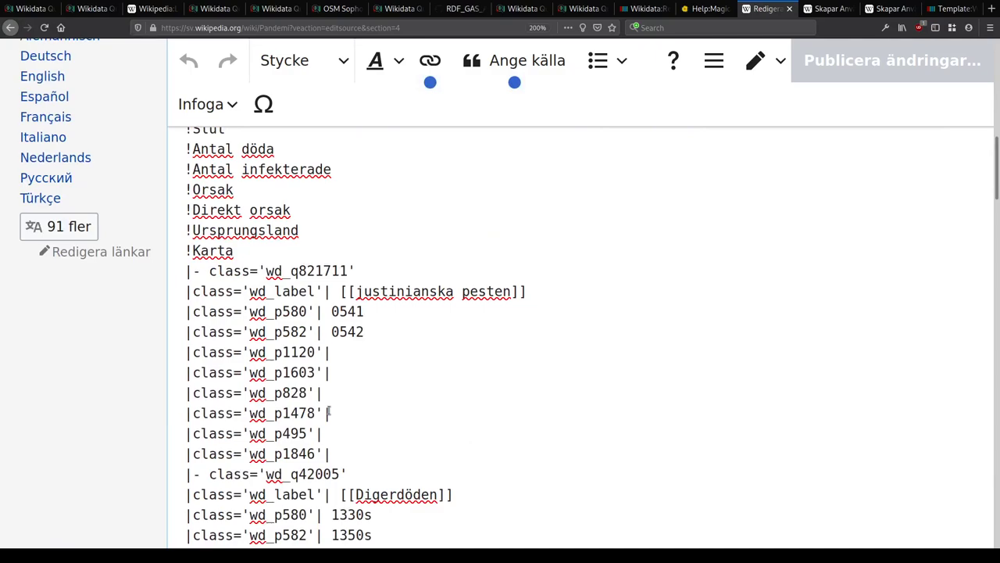
pyautogui.scroll(-5, 321, 448)
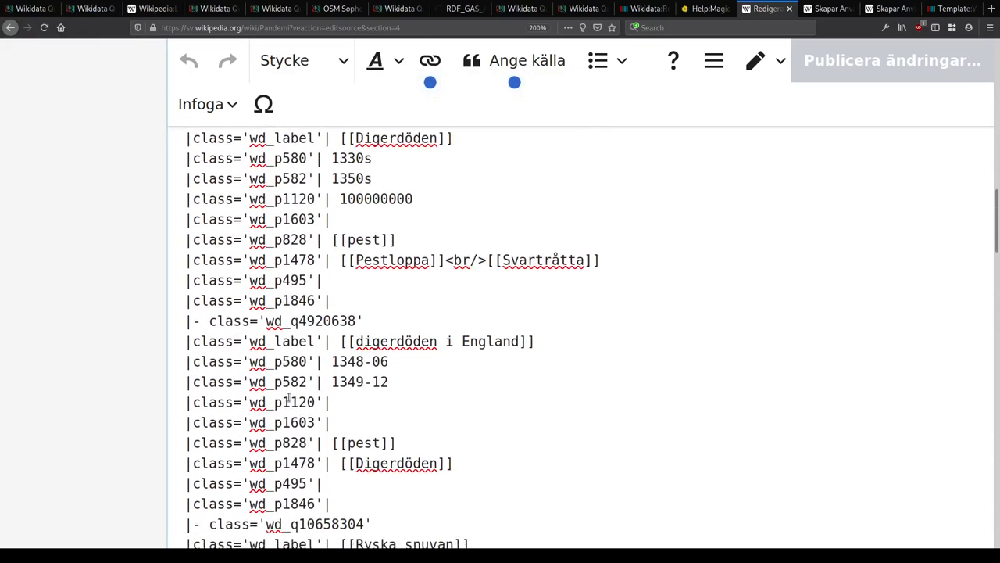
pyautogui.scroll(-6, 277, 360)
pyautogui.scroll(3, 281, 329)
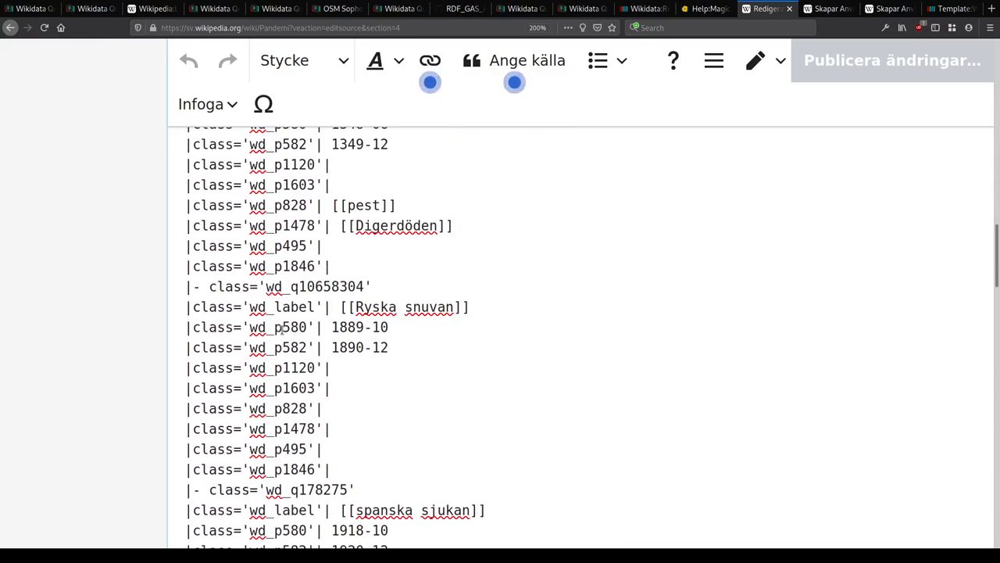
pyautogui.scroll(-3, 258, 309)
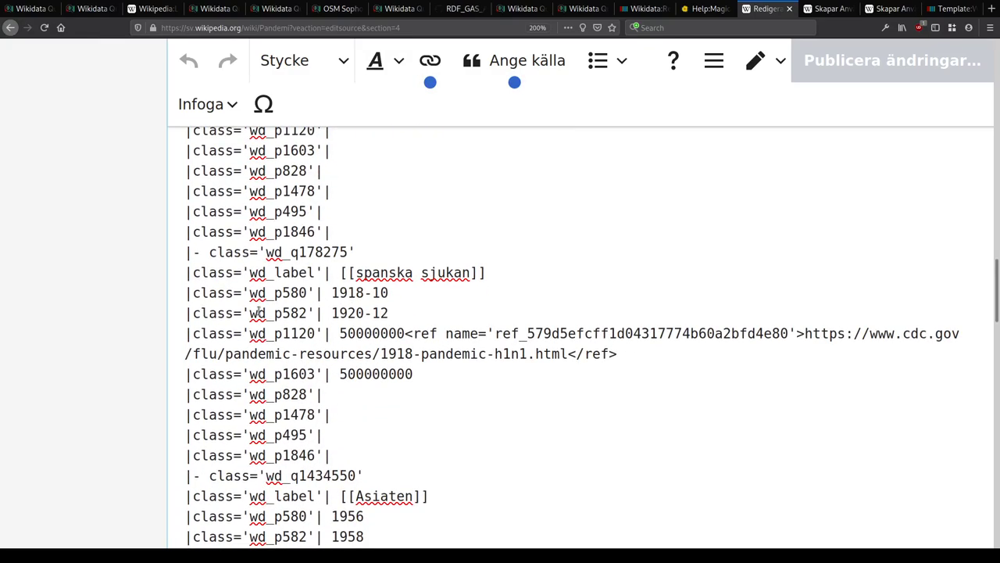
pyautogui.scroll(-2, 258, 313)
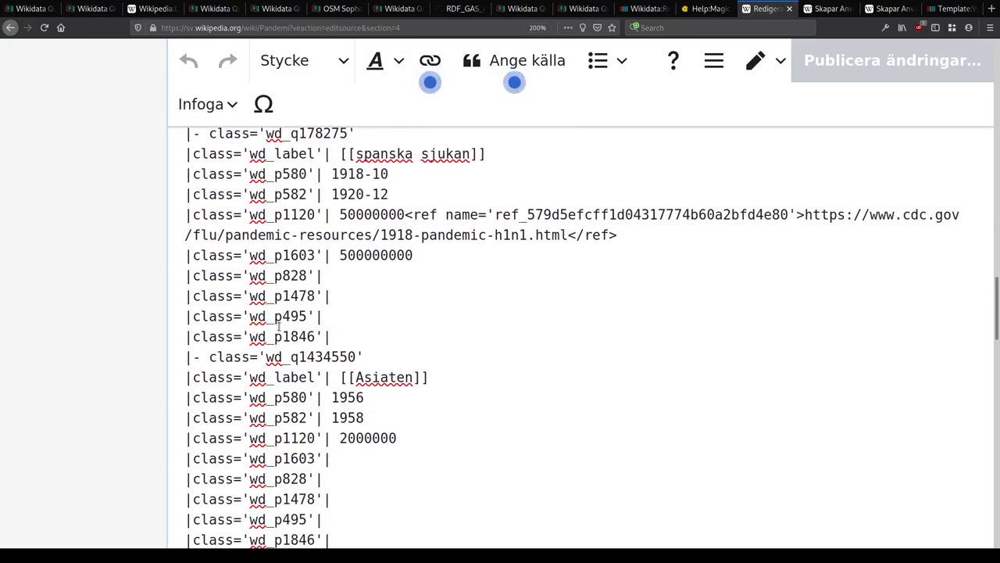
pyautogui.scroll(-2, 337, 328)
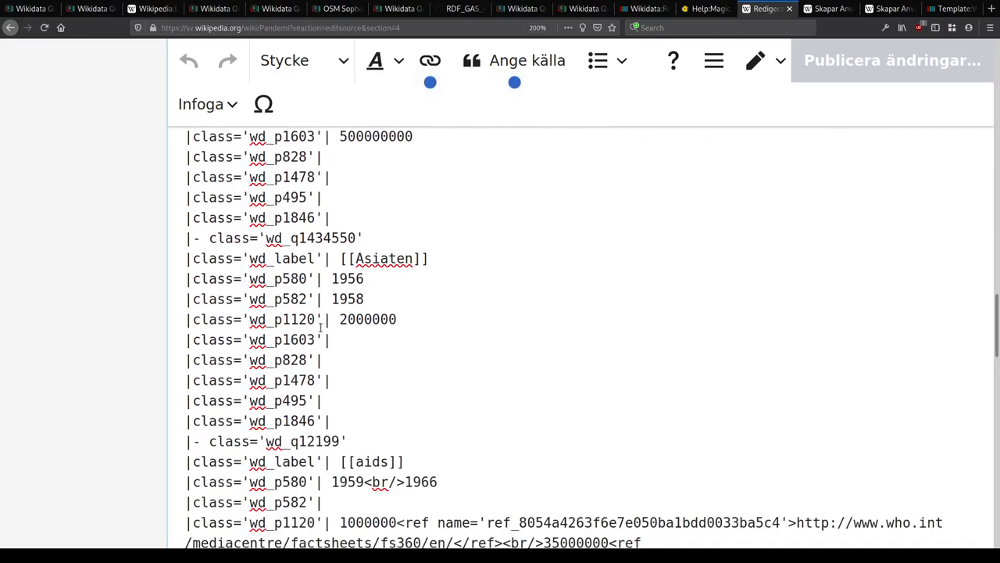
pyautogui.tripleClick(266, 286)
pyautogui.doubleClick(347, 298)
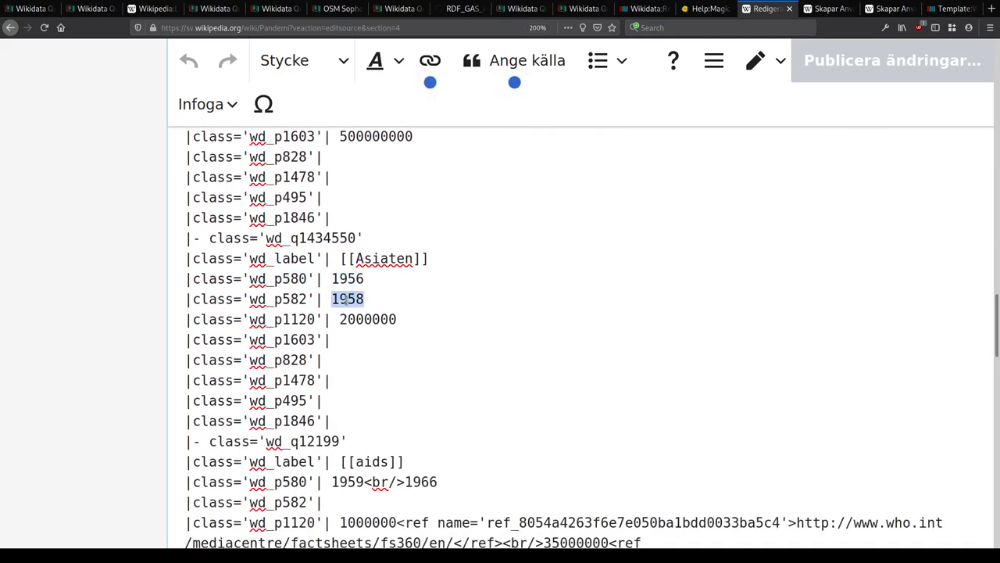
pyautogui.moveTo(243, 279); pyautogui.dragTo(238, 289)
pyautogui.click(205, 290)
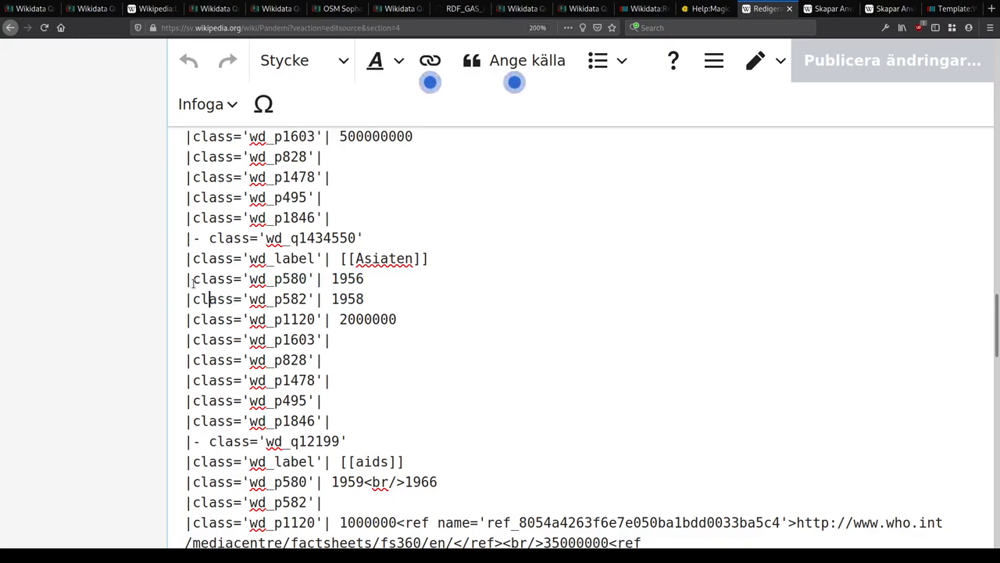
pyautogui.click(371, 289)
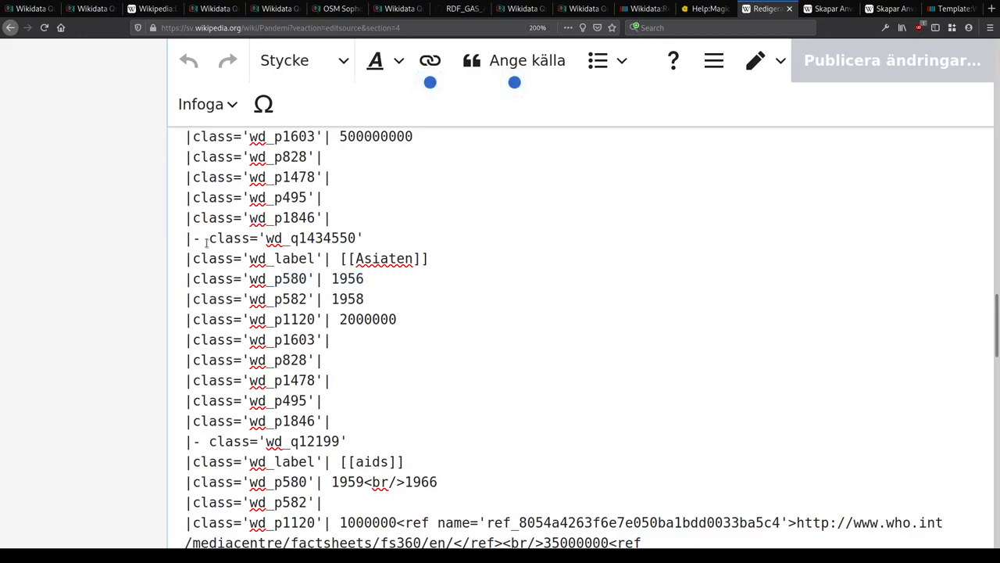
# Step: Copy the Asiaten row's wikitext from the Pandemi article source and paste it at the start of the row template page
pyautogui.moveTo(181, 238); pyautogui.dragTo(182, 438)
pyautogui.hotkey('ctrl', 'c')
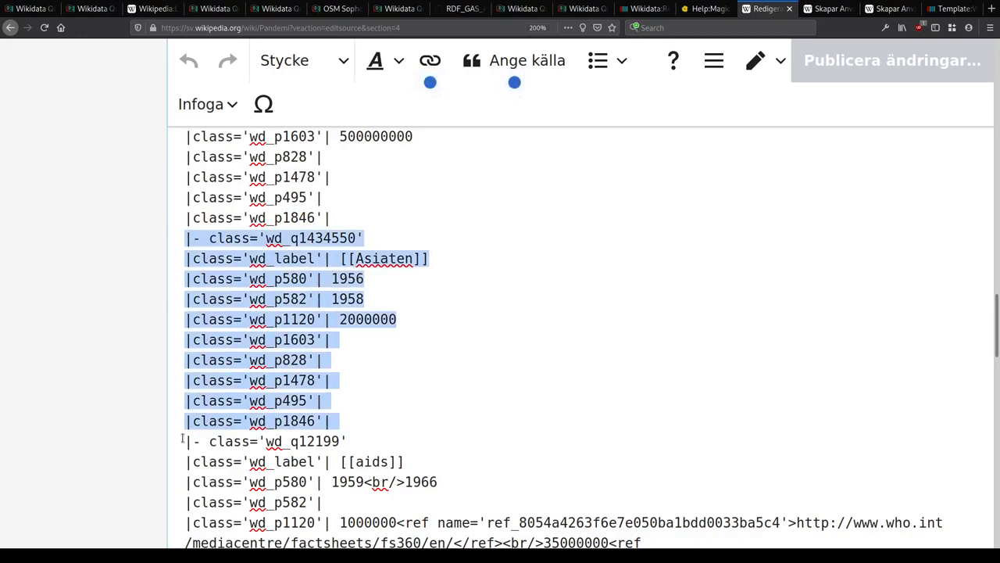
pyautogui.click(305, 320)
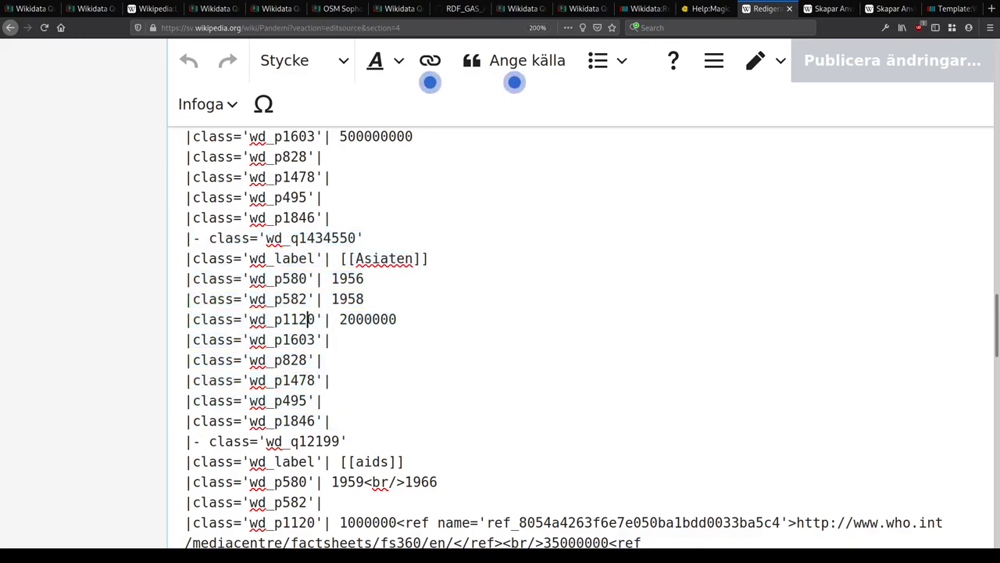
pyautogui.hotkey('ctrl', 'Tab')
pyautogui.hotkey('ctrl', 'Tab')
pyautogui.tripleClick(333, 302)
pyautogui.hotkey('ctrl', 'v')
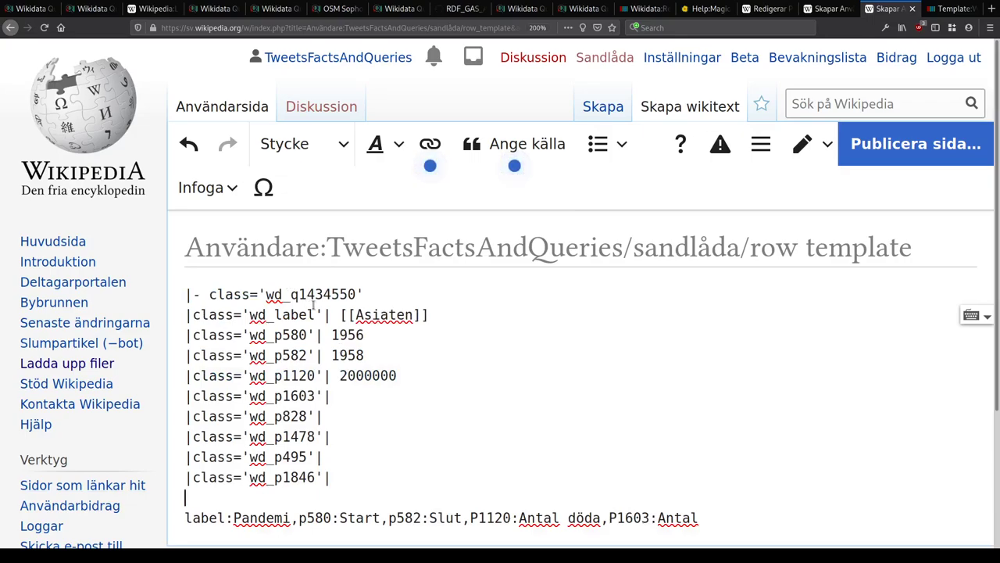
# Step: Remove the item-specific class='wd_q1434550' attribute from the row-start line of the template
pyautogui.doubleClick(305, 295)
pyautogui.click(296, 295)
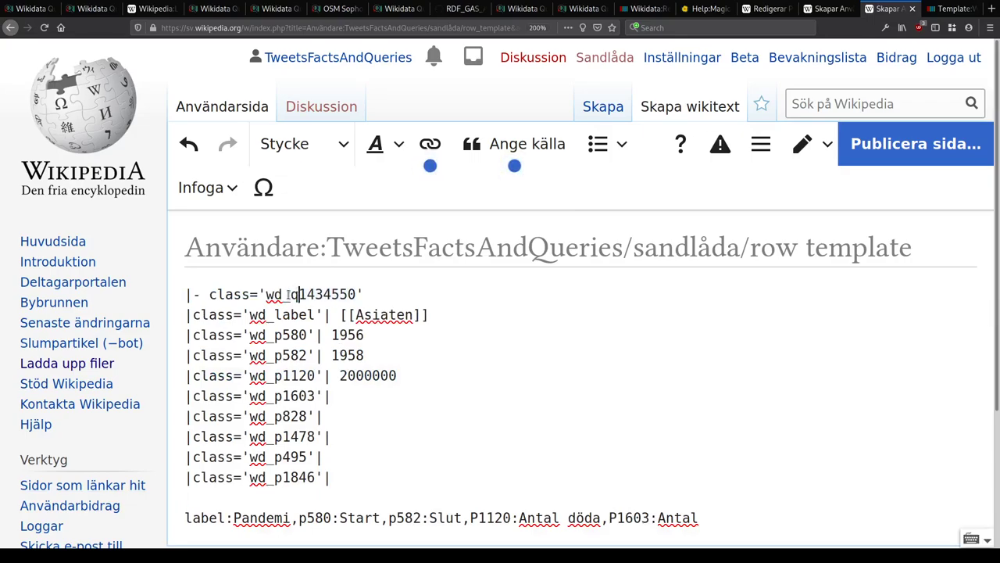
pyautogui.moveTo(292, 295); pyautogui.dragTo(356, 295)
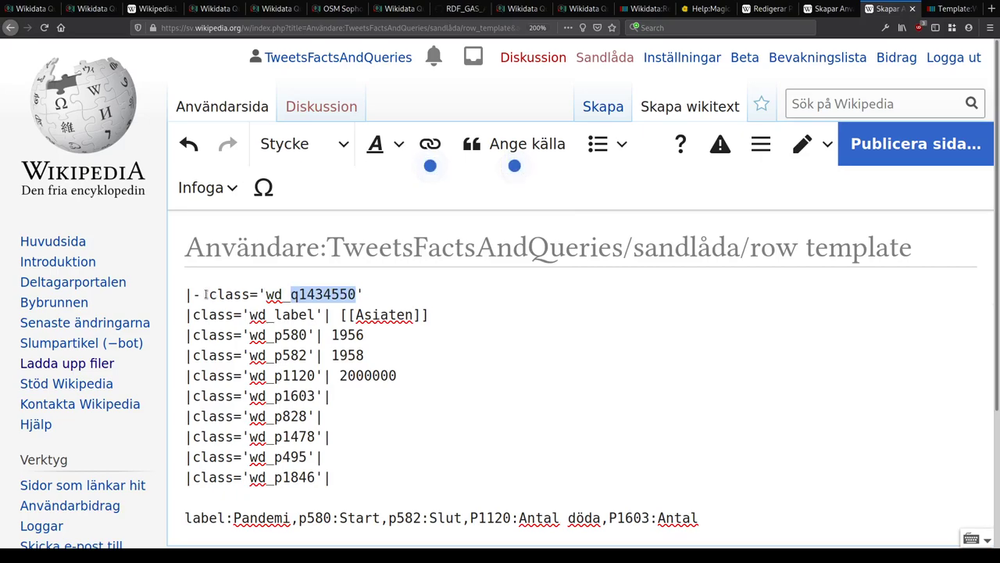
pyautogui.click(435, 297)
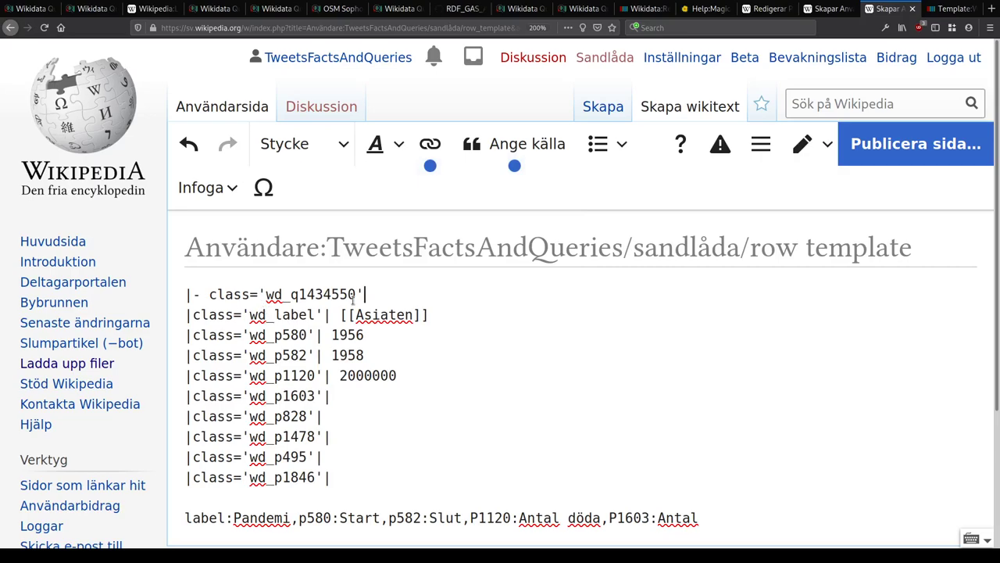
pyautogui.moveTo(292, 297); pyautogui.dragTo(357, 295)
pyautogui.hotkey('ctrl', 'Tab')
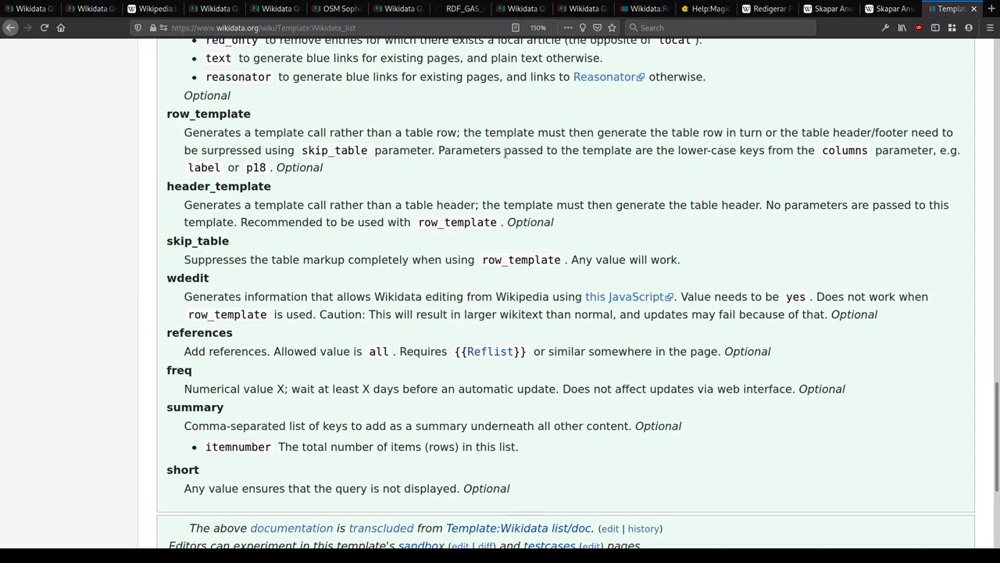
pyautogui.hotkey('ctrl', 'shift', 'Tab')
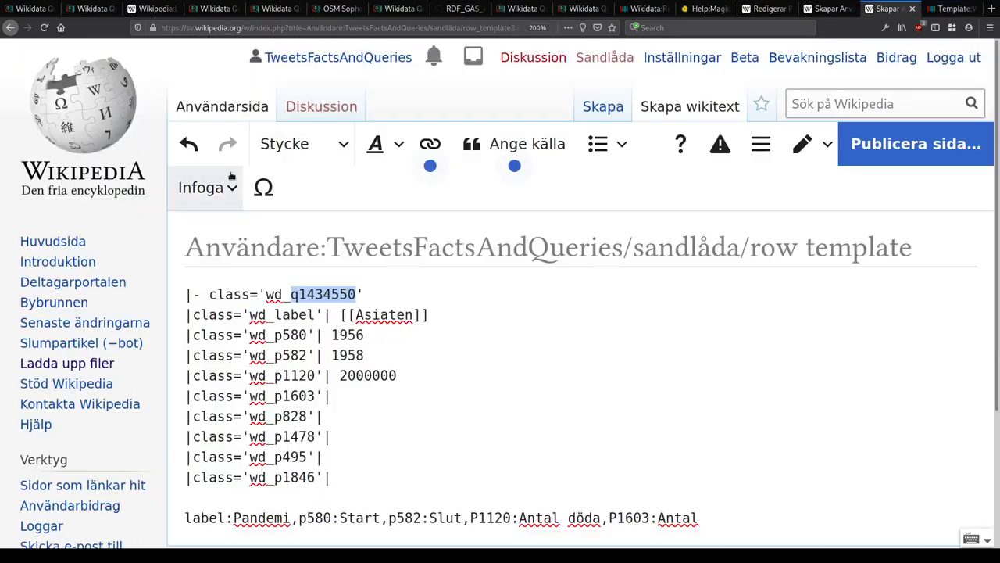
pyautogui.moveTo(202, 295); pyautogui.dragTo(440, 290)
pyautogui.press('BackSpace')
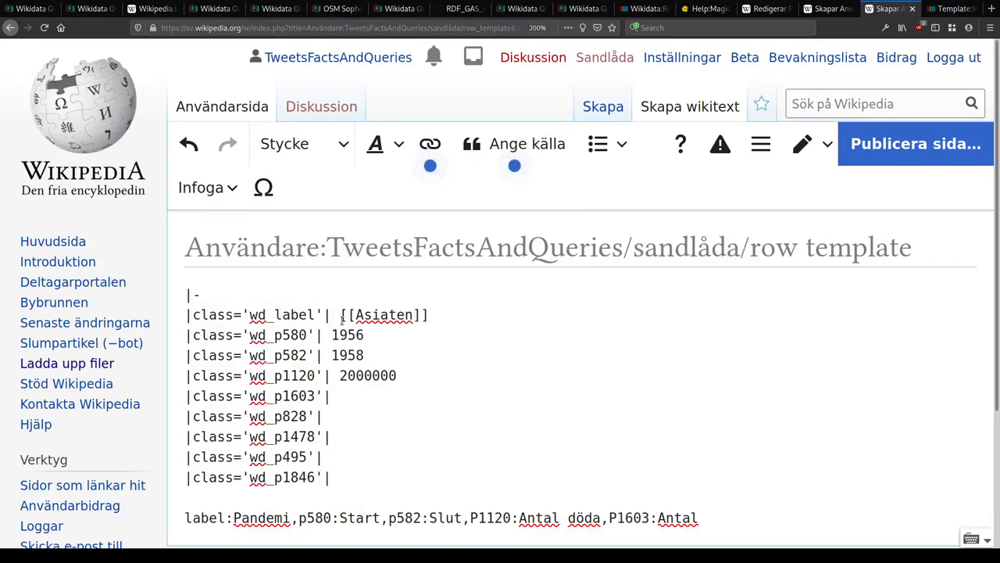
# Step: Replace the Asiaten link in the label cell with the parameter {{{label|}}} and clear the year from the p580 cell
pyautogui.moveTo(428, 314); pyautogui.dragTo(342, 316)
pyautogui.write('{{label}}')
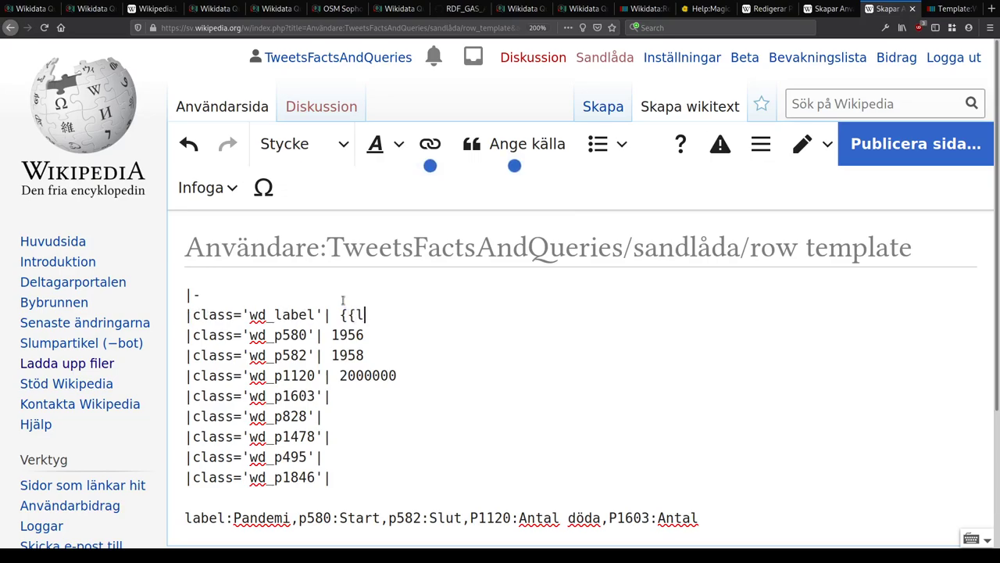
pyautogui.press('Down')
pyautogui.press('BackSpace')
pyautogui.press('BackSpace')
pyautogui.press('BackSpace')
pyautogui.press('BackSpace')
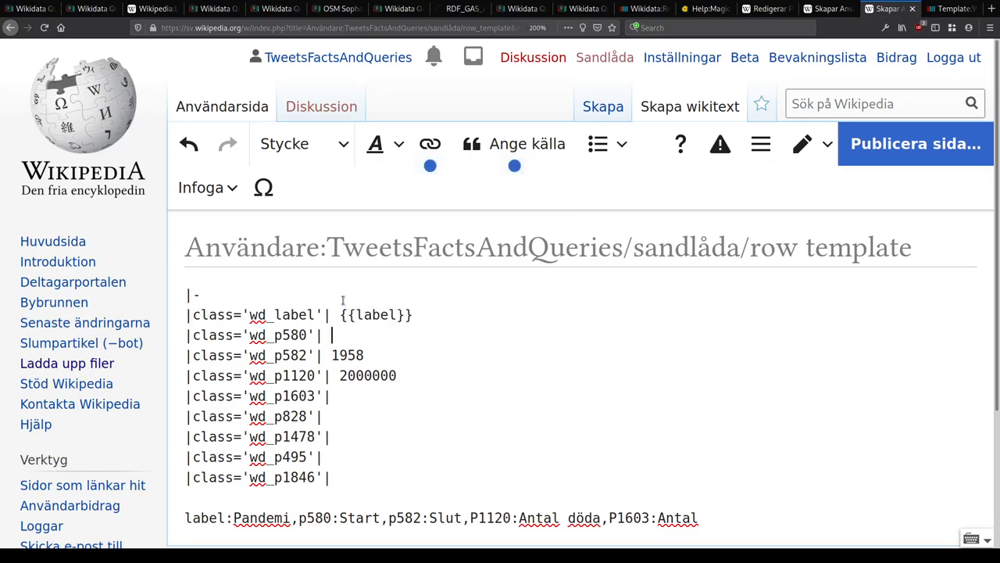
pyautogui.click(342, 302)
pyautogui.write('{')
pyautogui.press('End')
pyautogui.write('}')
pyautogui.press('Left')
pyautogui.write('|')
# Step: Fill the p580 cell with {{{p580|}}} and replace the year in the p582 cell with {{{p582|}}}
pyautogui.press('Down')
pyautogui.write('{{')
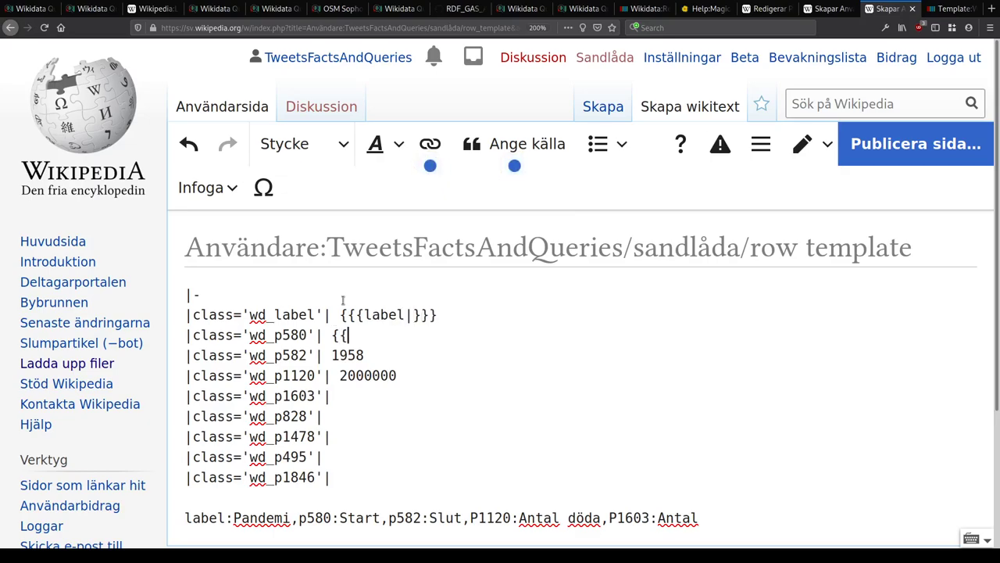
pyautogui.write('{p580|}}}')
pyautogui.press('Down')
pyautogui.press('BackSpace')
pyautogui.press('BackSpace')
pyautogui.press('BackSpace')
pyautogui.press('BackSpace')
pyautogui.write('{{{äp')
pyautogui.press('BackSpace')
pyautogui.press('BackSpace')
pyautogui.write('p')
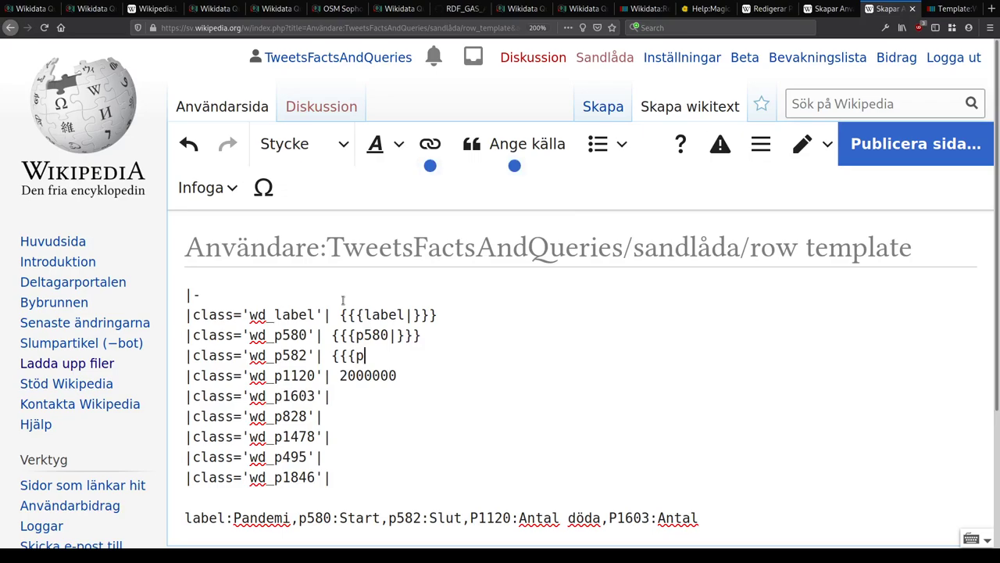
pyautogui.write('582}}}}')
pyautogui.press('Left')
pyautogui.press('Left')
pyautogui.press('Left')
pyautogui.write('|')
# Step: Replace the number in the p1120 cell with {{{p1120|}}} and fill the p1603 cell with {{{p1603|}}}
pyautogui.press('Down')
pyautogui.press('BackSpace')
pyautogui.press('BackSpace')
pyautogui.press('BackSpace')
pyautogui.press('BackSpace')
pyautogui.press('BackSpace')
pyautogui.press('BackSpace')
pyautogui.press('BackSpace')
pyautogui.write('{{{p1120|}}}')
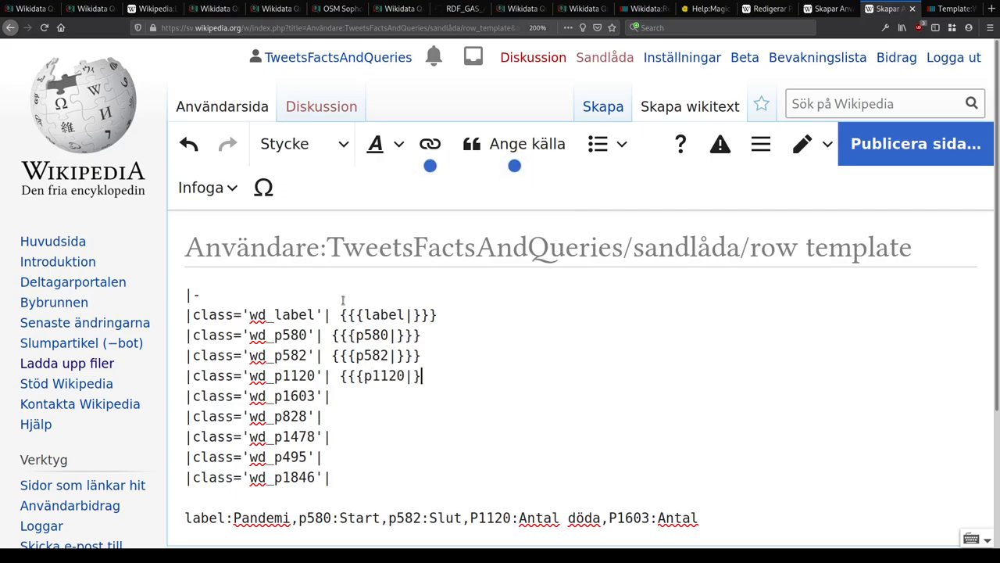
pyautogui.press('Down')
pyautogui.write('{{{p1603|}}}')
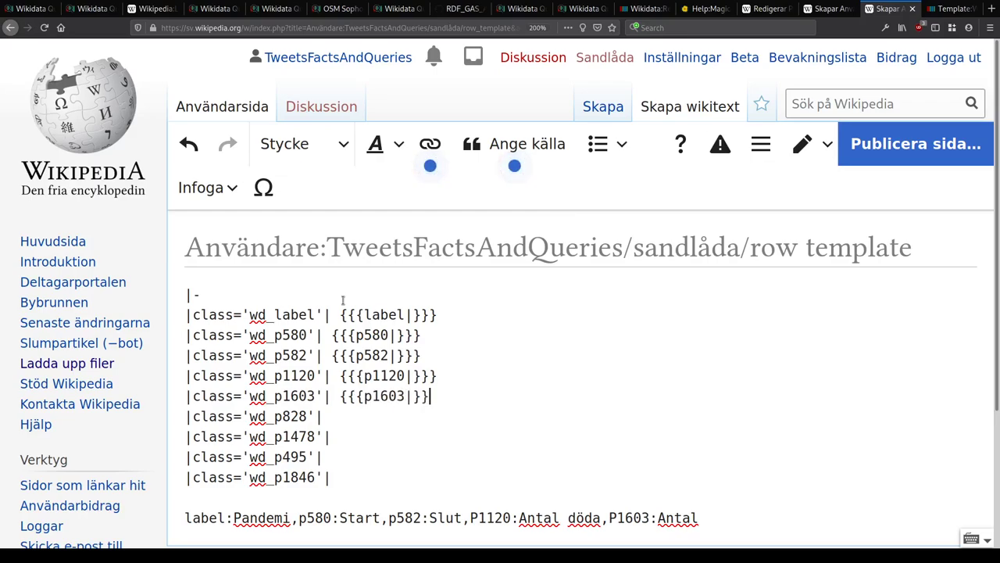
# Step: Fill the remaining cells with their matching parameters {{{p828|}}}, {{{p1478|}}}, {{{p495|}}} and {{{p1846|}}}
pyautogui.press('Down')
pyautogui.write('{{{p828|}}}')
pyautogui.press('Down')
pyautogui.write('{{{')
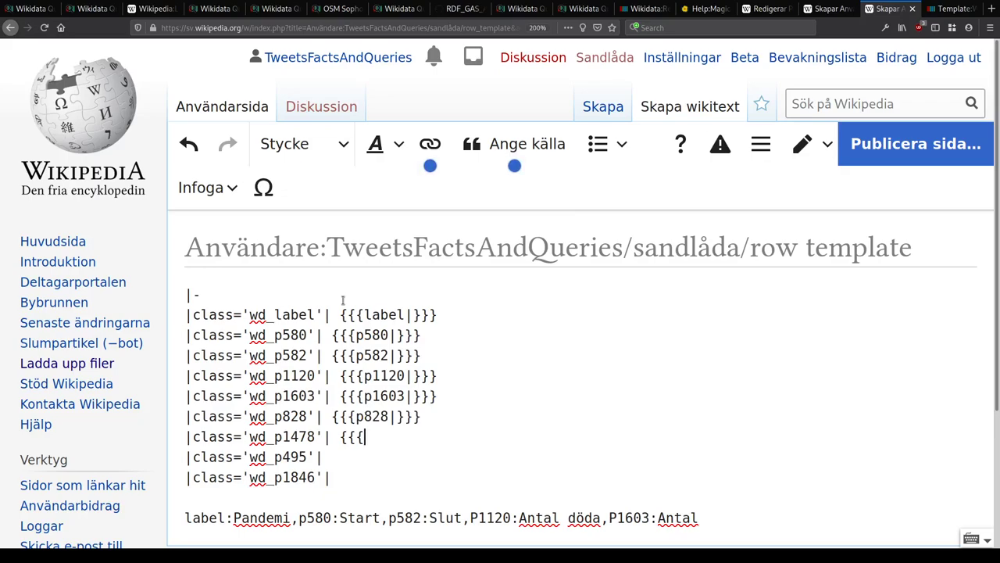
pyautogui.write('p1478|}}}')
pyautogui.press('Down')
pyautogui.write('{{{p495|}}}')
pyautogui.press('Down')
pyautogui.write('{{{p147')
pyautogui.press('BackSpace')
pyautogui.write('846')
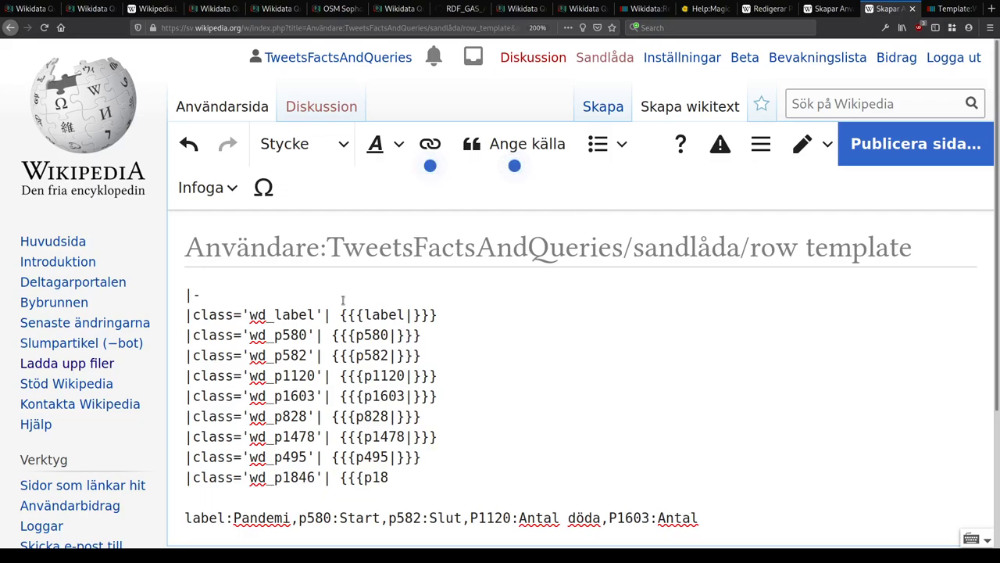
pyautogui.write('|}}}')
# Step: Delete the leftover column list line starting with label:Pandemi below the row template code
pyautogui.press('Down')
pyautogui.hotkey('shift', 'Down')
pyautogui.hotkey('shift', 'Down')
pyautogui.scroll(-2, 665, 358)
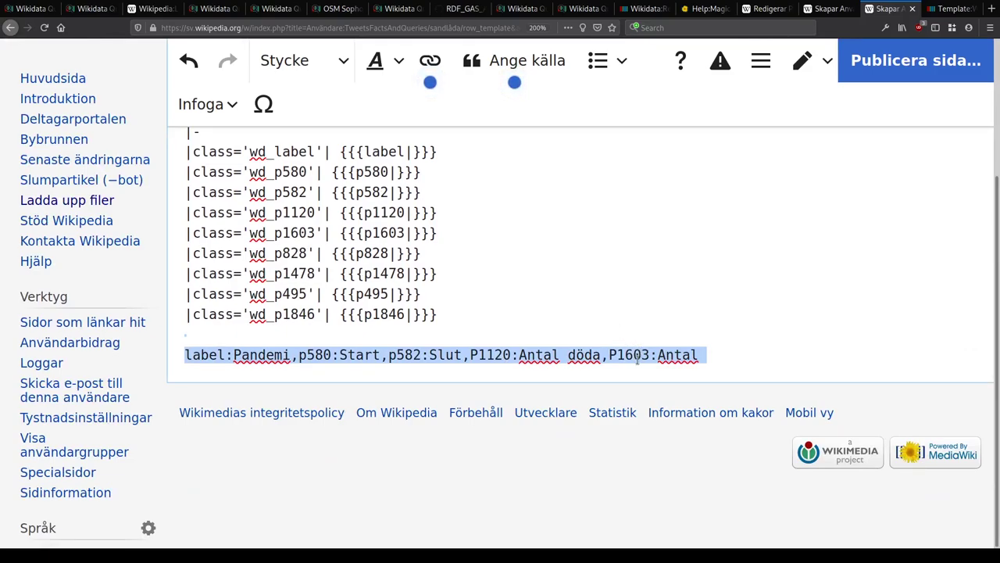
pyautogui.press('BackSpace')
pyautogui.scroll(2, 497, 308)
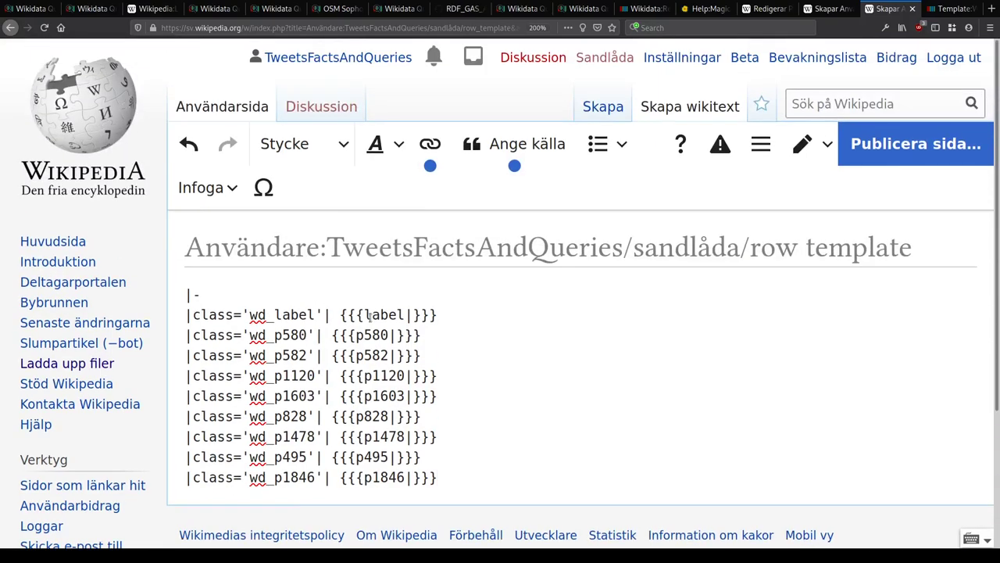
# Step: Check the number in the article's p1120 cell and wrap the template's p1120 parameter as {{formatnum:{{{p1120|}}}}}
pyautogui.hotkey('ctrl', 'Tab')
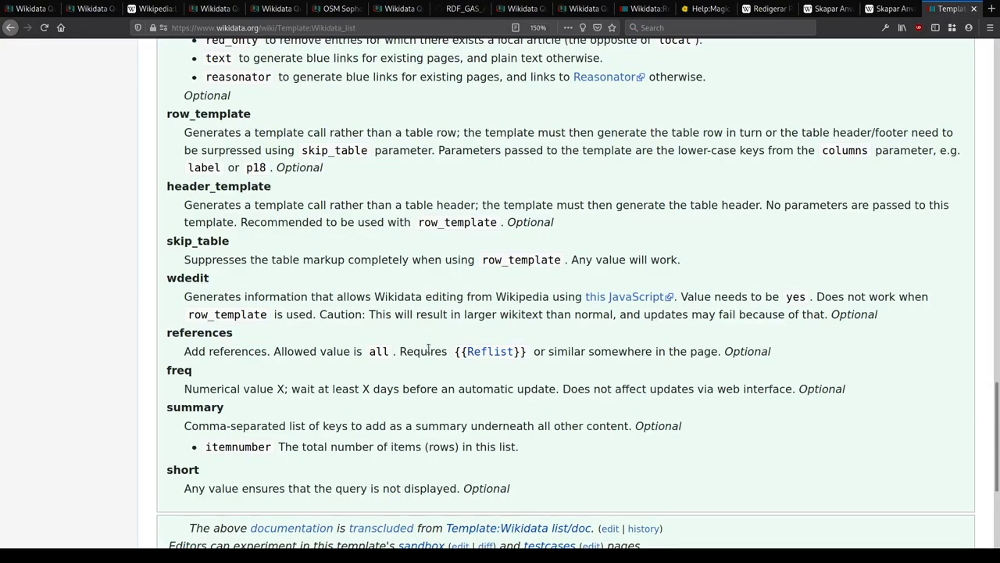
pyautogui.hotkey('ctrl', 'Tab')
pyautogui.scroll(-10, 390, 329)
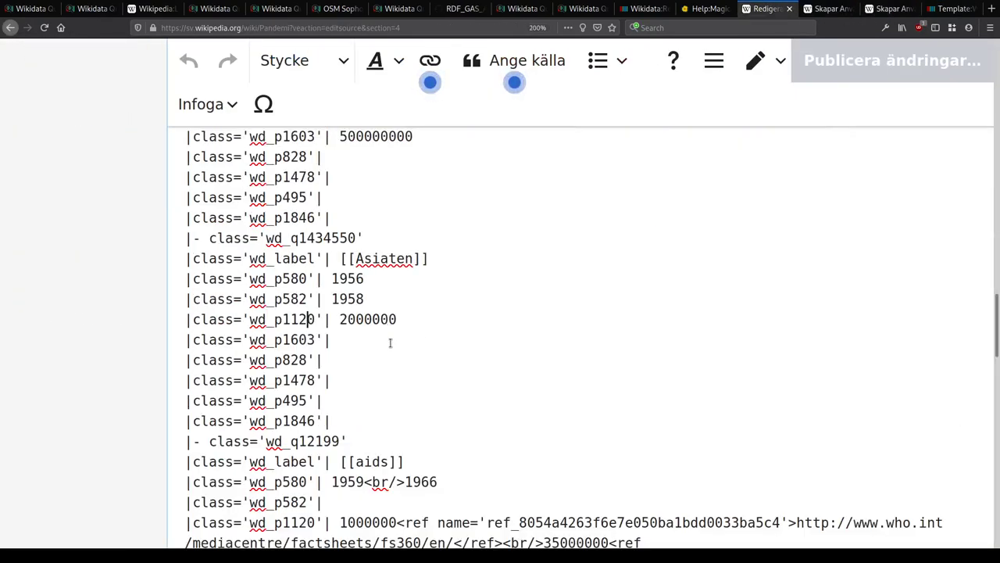
pyautogui.doubleClick(352, 319)
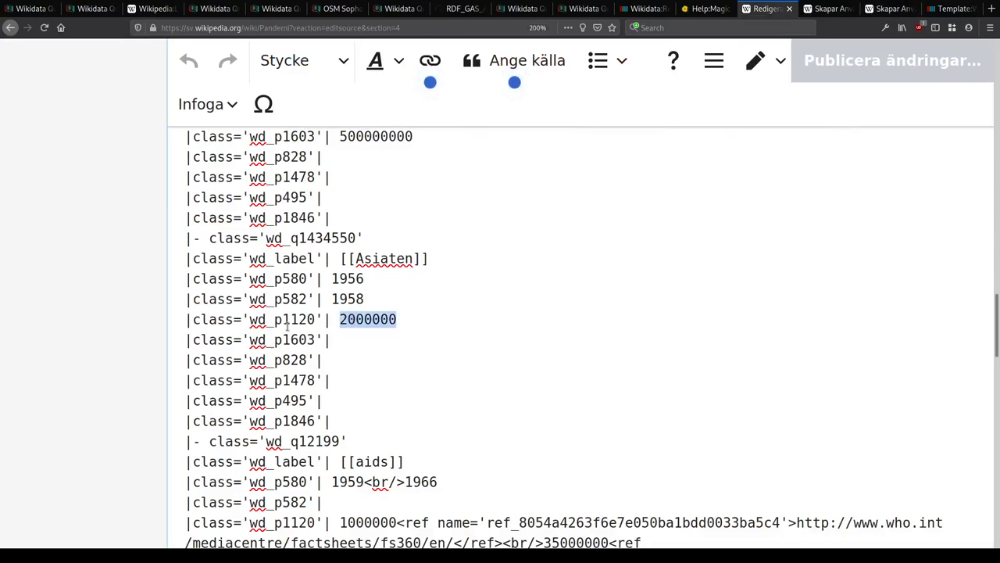
pyautogui.hotkey('ctrl', 'Tab')
pyautogui.hotkey('ctrl', 'Tab')
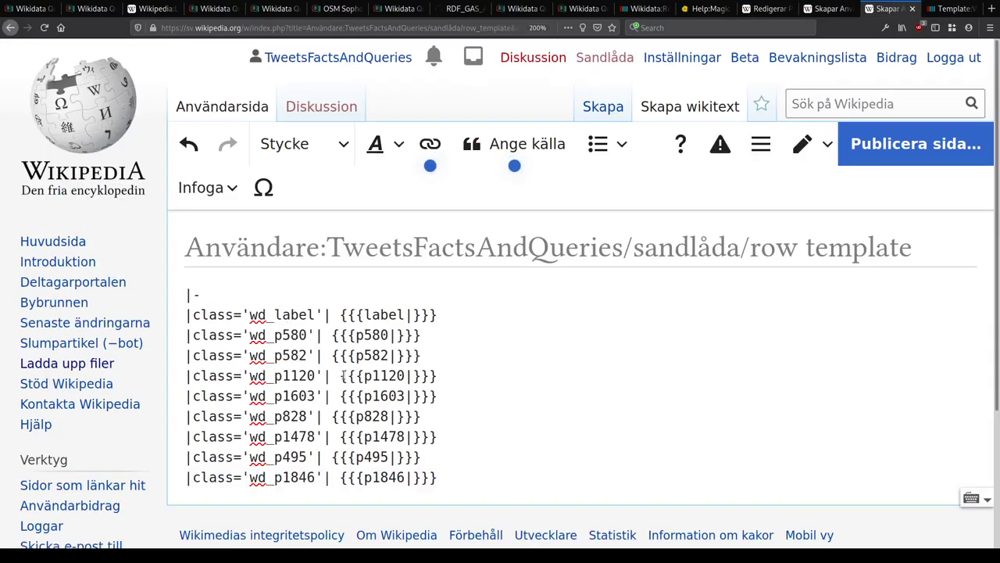
pyautogui.write('{{f')
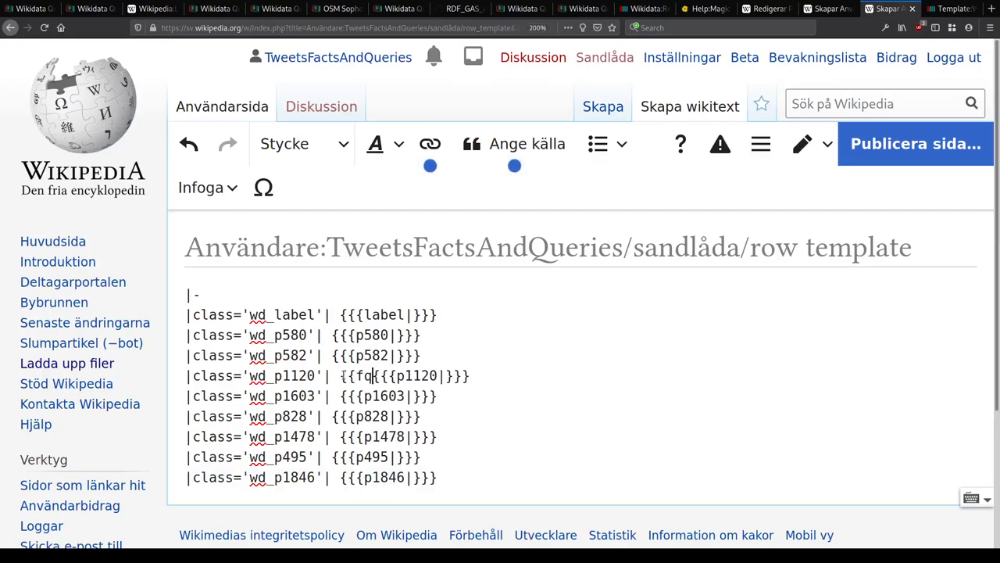
pyautogui.write('ormatnum:')
pyautogui.press('End')
pyautogui.write('}}')
# Step: Try to publish the row template page with the edit summary "first attempt", read the message and return to the editor
pyautogui.hotkey('alt', 'shift', 's')
pyautogui.write('first attempt')
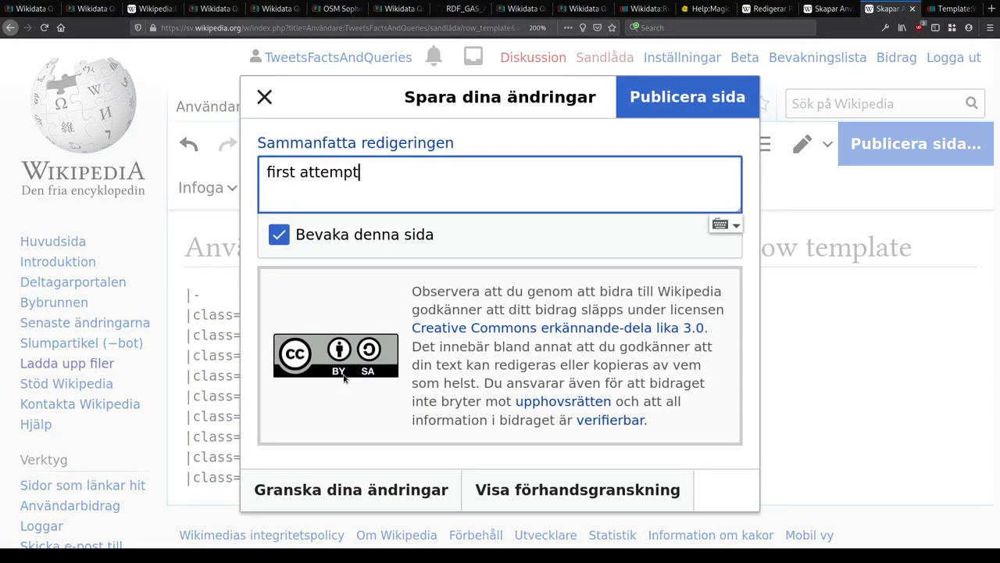
pyautogui.press('Return')
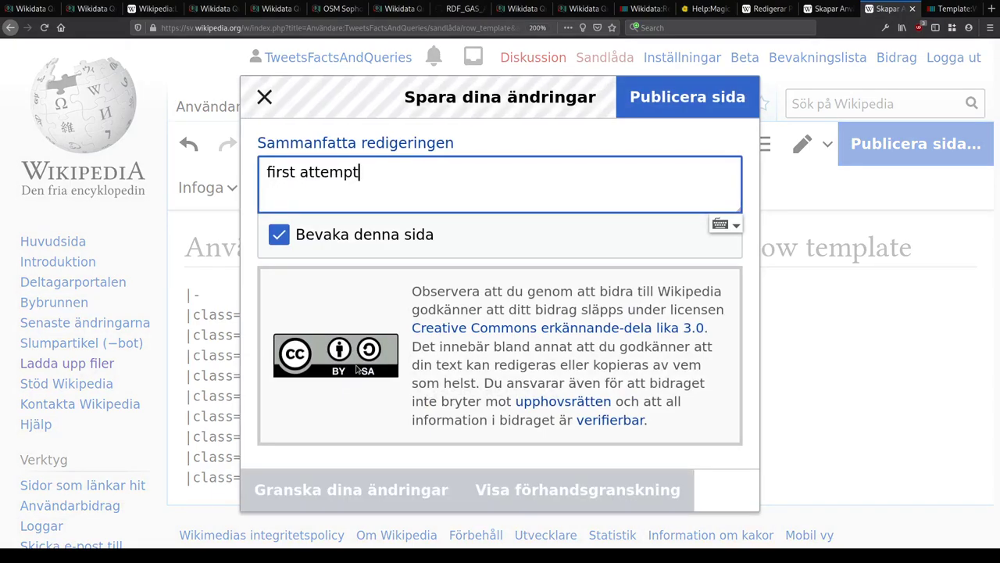
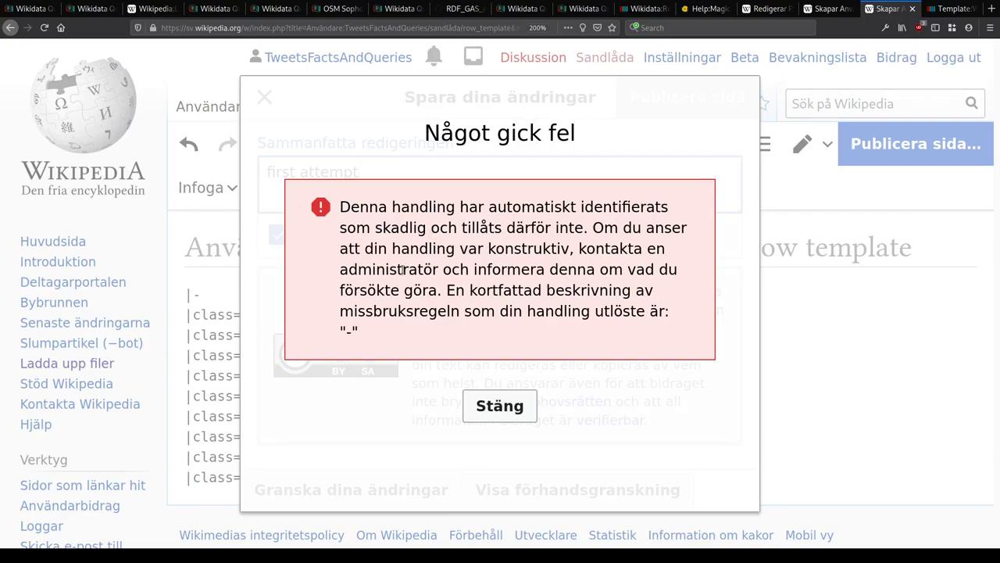
pyautogui.moveTo(340, 289); pyautogui.dragTo(401, 290)
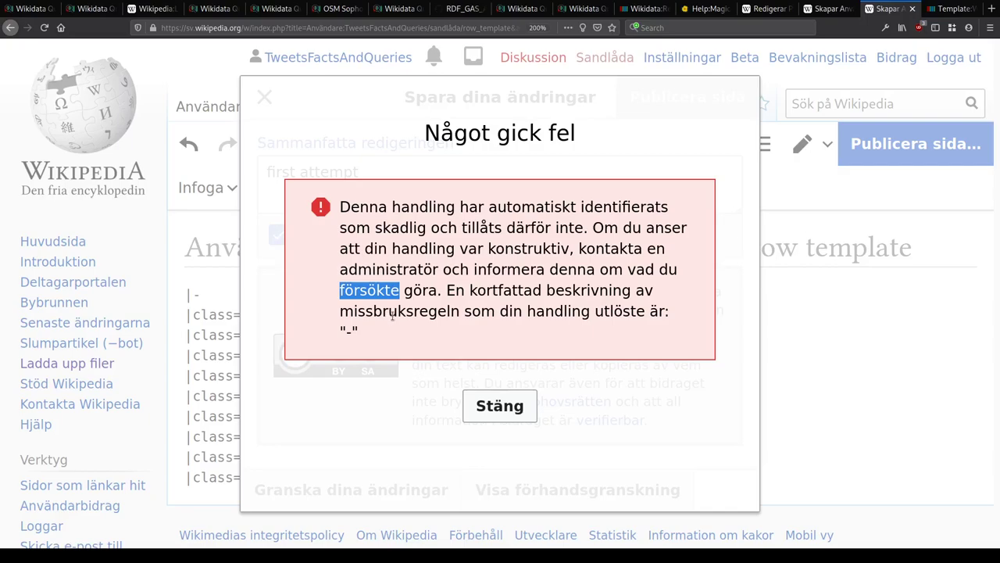
pyautogui.doubleClick(392, 314)
pyautogui.click(393, 313)
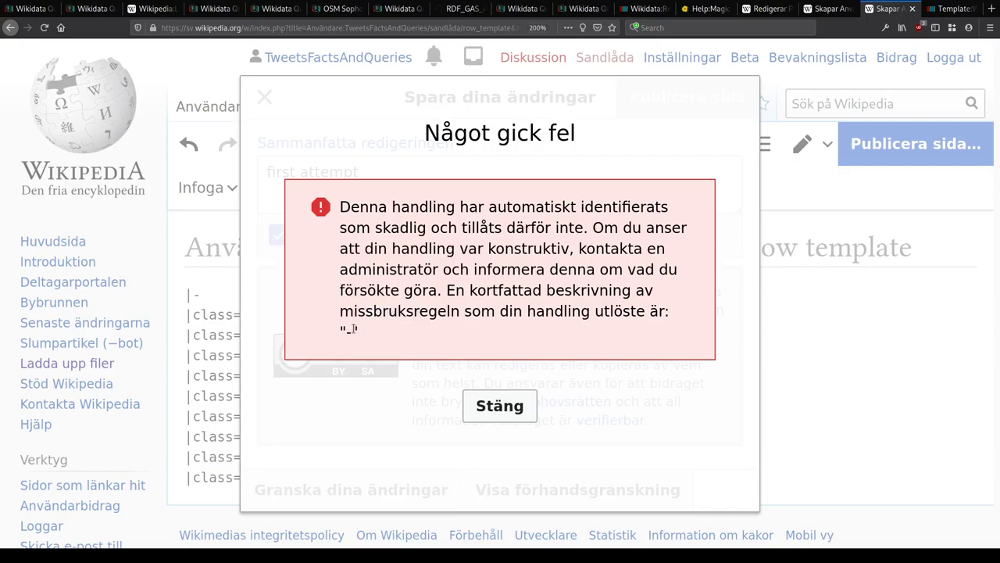
pyautogui.doubleClick(349, 331)
pyautogui.click(500, 407)
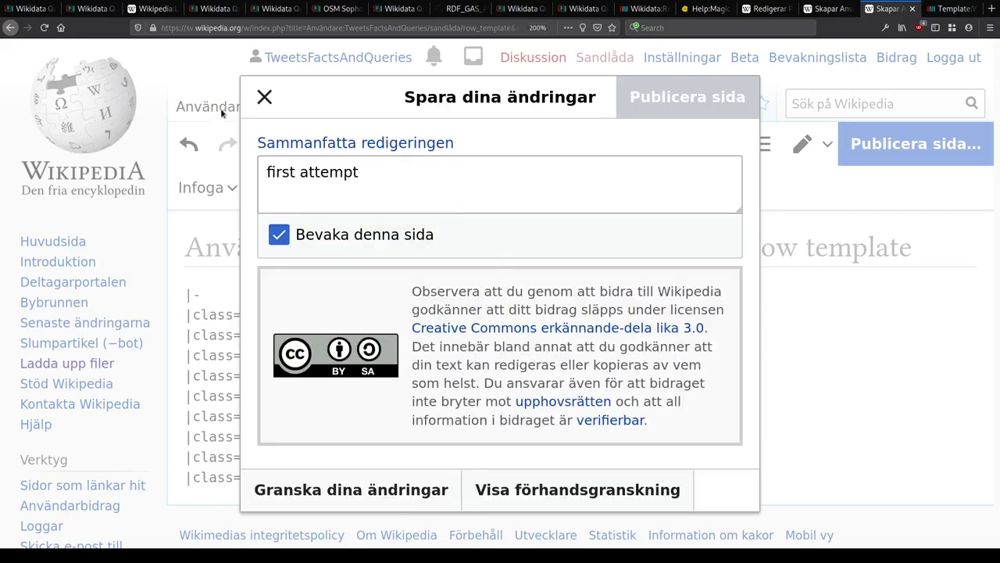
pyautogui.click(264, 96)
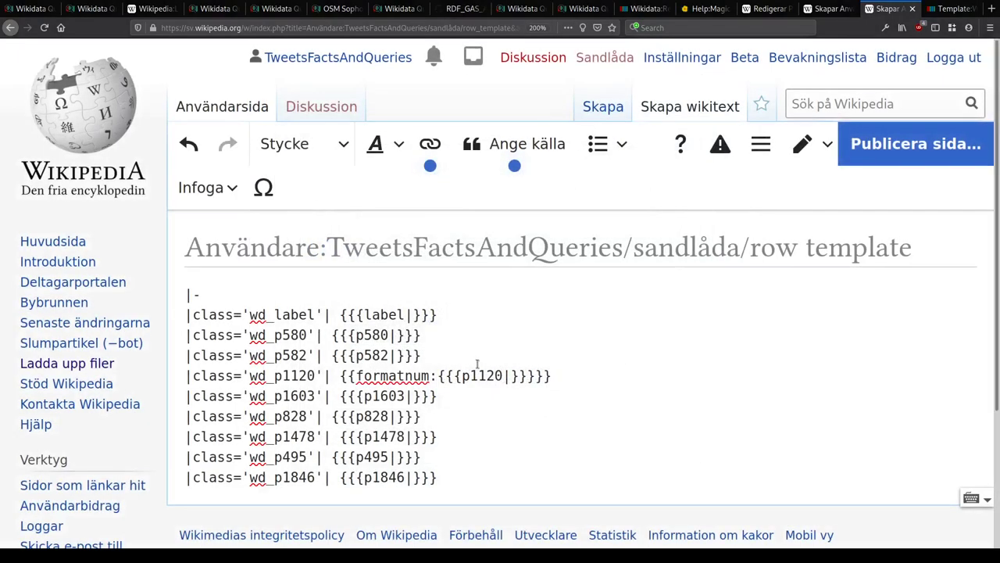
# Step: Try again to publish the row template page with the same edit summary and dismiss the message
pyautogui.hotkey('alt', 'shift', 's')
pyautogui.press('Return')
pyautogui.click(485, 404)
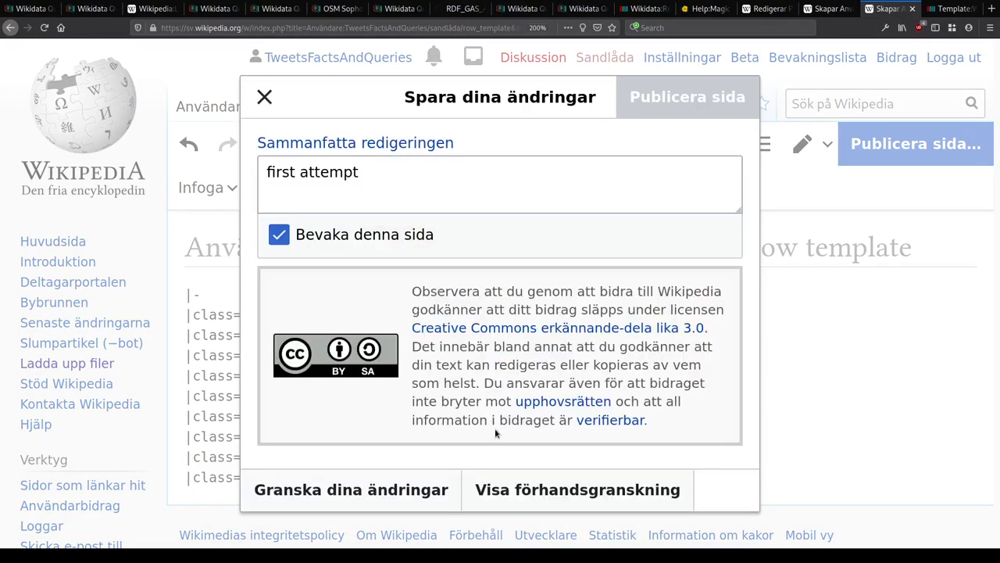
# Step: Close the save dialog and reload the row template editor in English by adding &uselang=en to its address
pyautogui.click(266, 98)
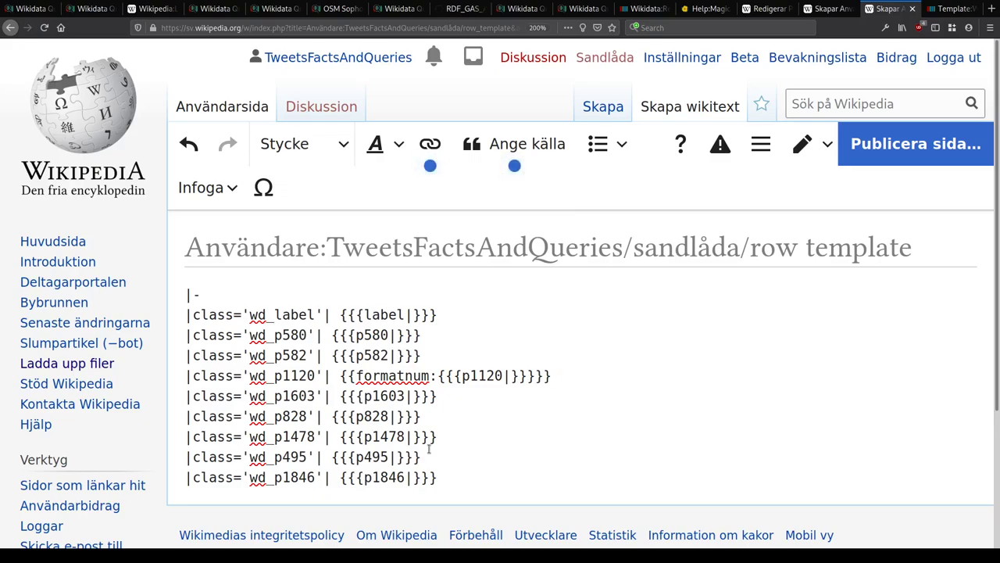
pyautogui.hotkey('ctrl', 'a')
pyautogui.press('Right')
pyautogui.click(450, 28)
pyautogui.press('Right')
pyautogui.press('Right')
pyautogui.press('Right')
pyautogui.press('Right')
pyautogui.press('Right')
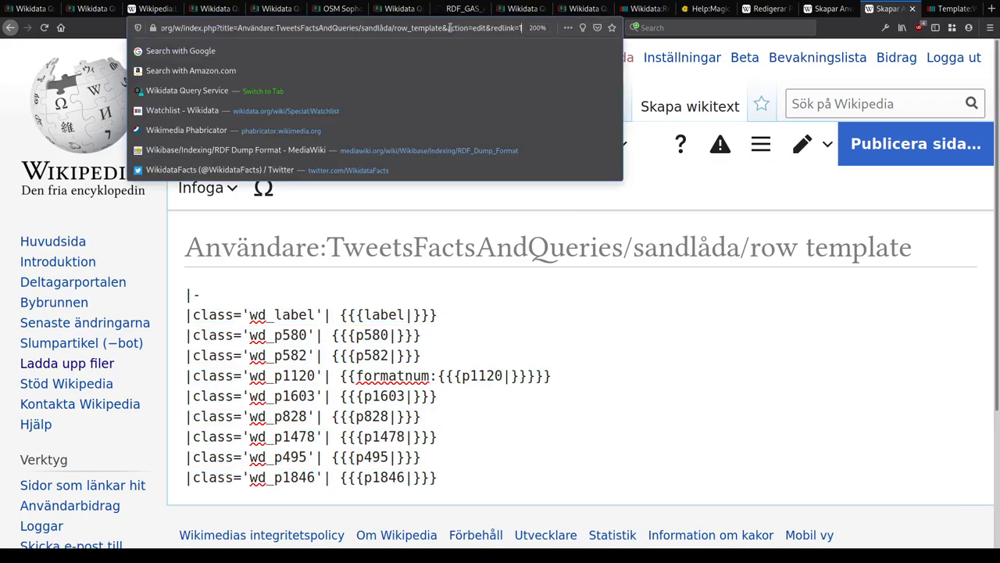
pyautogui.write('&uselang=en')
pyautogui.press('Return')
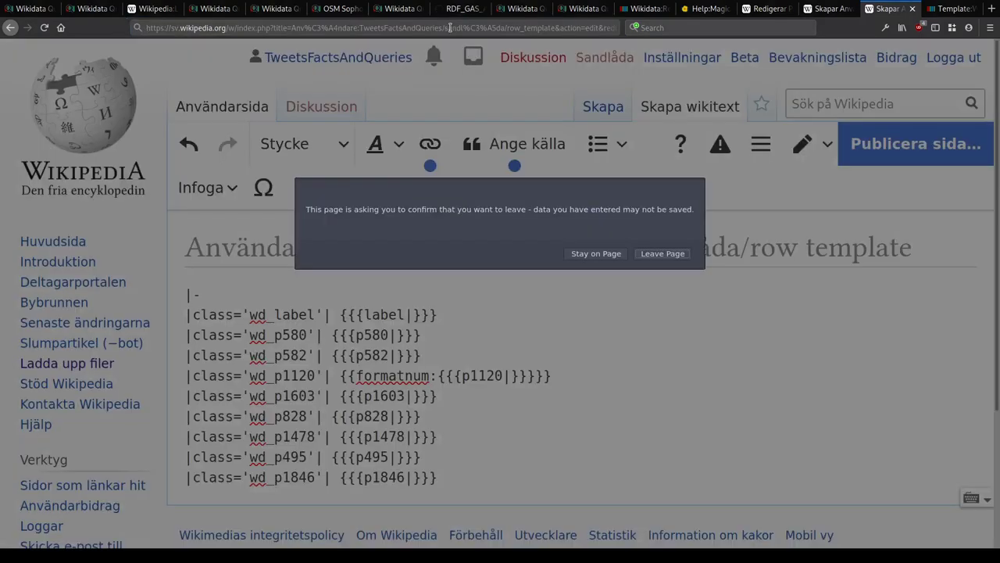
pyautogui.press('Return')
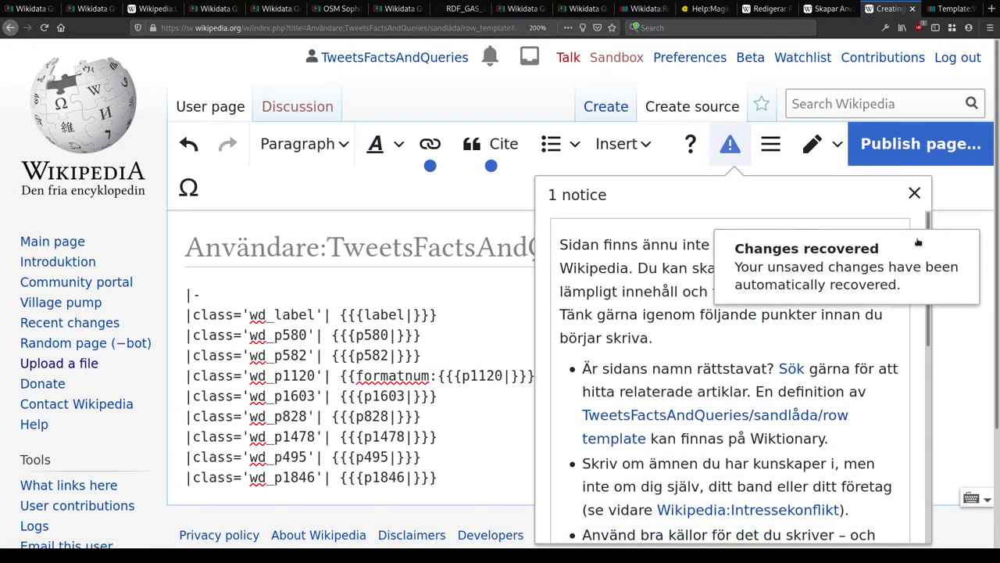
# Step: Dismiss the recovery message and read the editor's page notice to its end
pyautogui.click(949, 264)
pyautogui.click(732, 142)
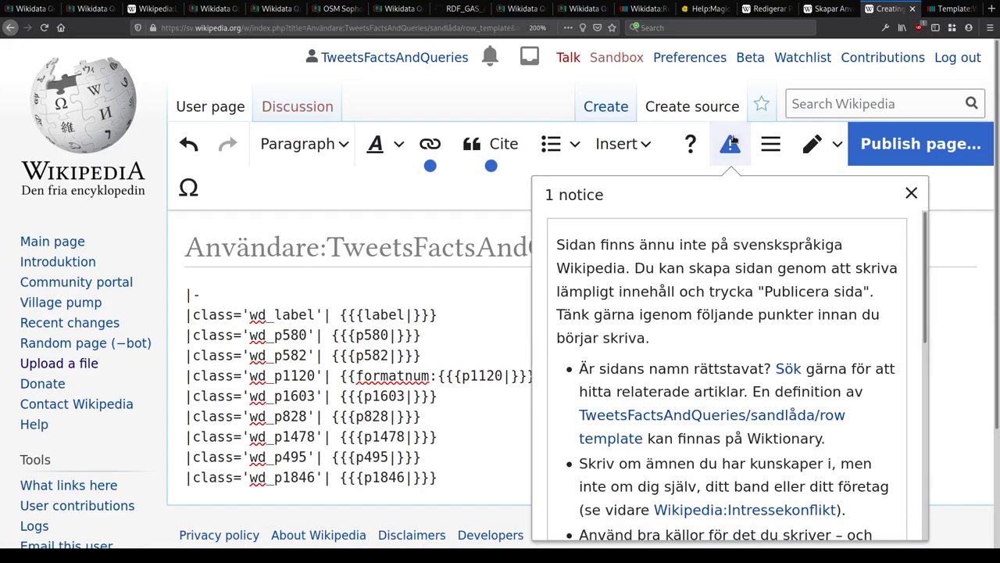
pyautogui.scroll(-5, 735, 271)
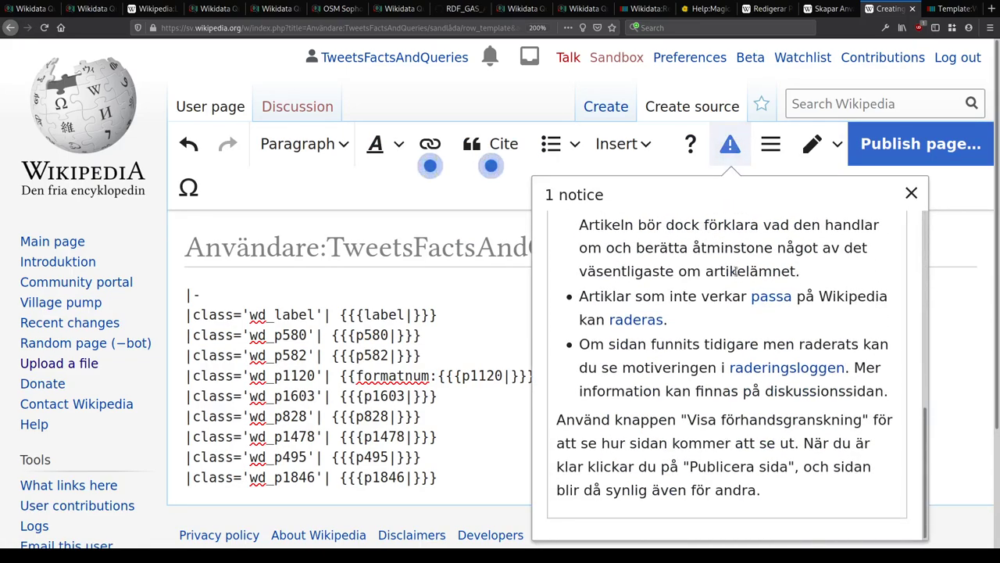
pyautogui.click(405, 375)
# Step: Try to publish the row template page with the summary "initial attempt", read the message and return to the editor
pyautogui.hotkey('alt', 'shift', 's')
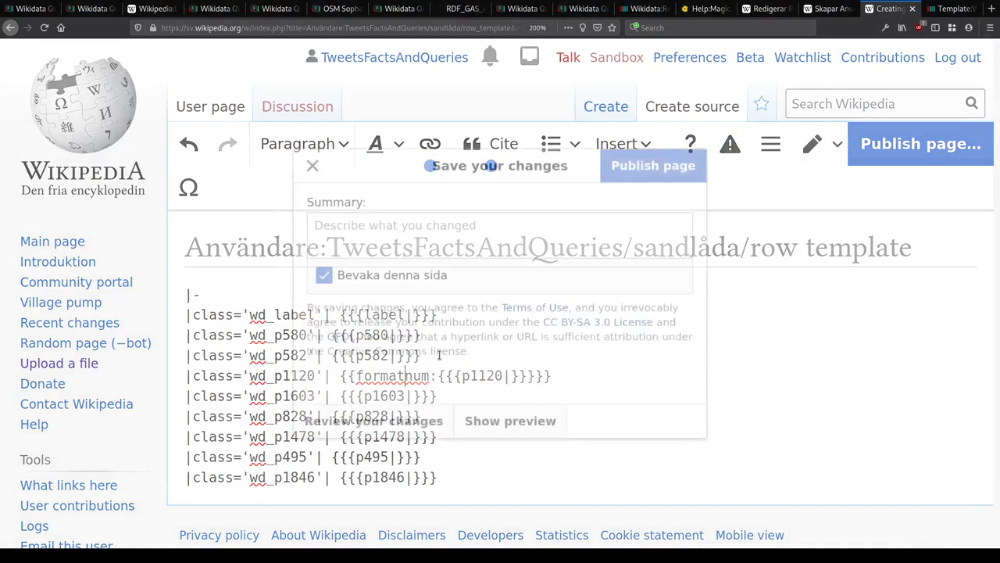
pyautogui.write('initial attempt')
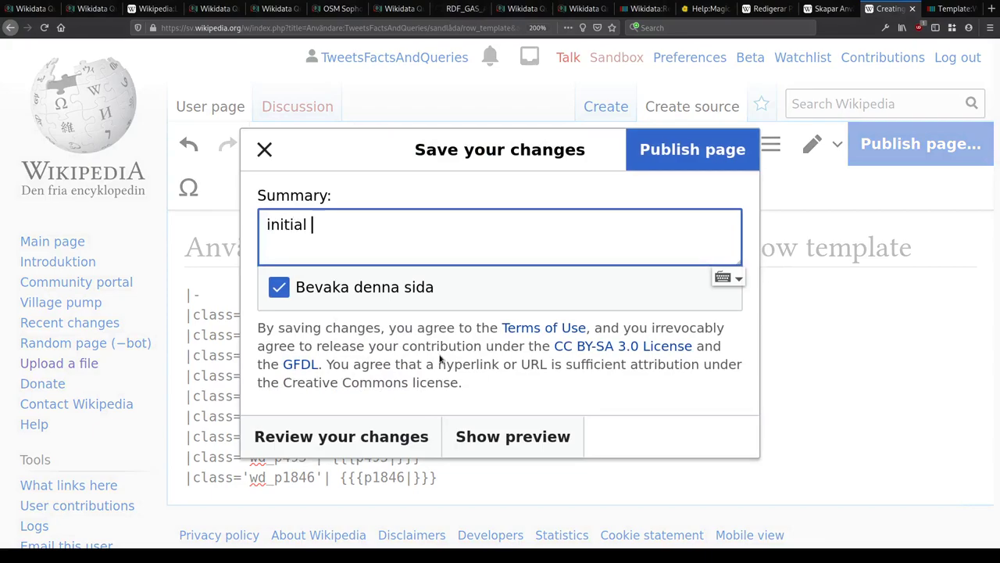
pyautogui.press('Return')
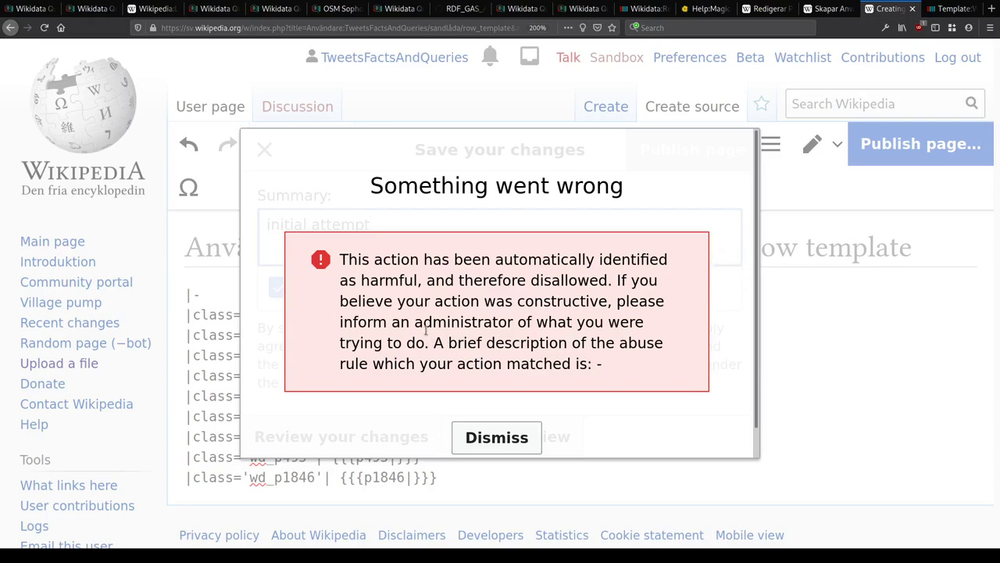
pyautogui.moveTo(597, 361); pyautogui.dragTo(613, 366)
pyautogui.scroll(-1, 606, 393)
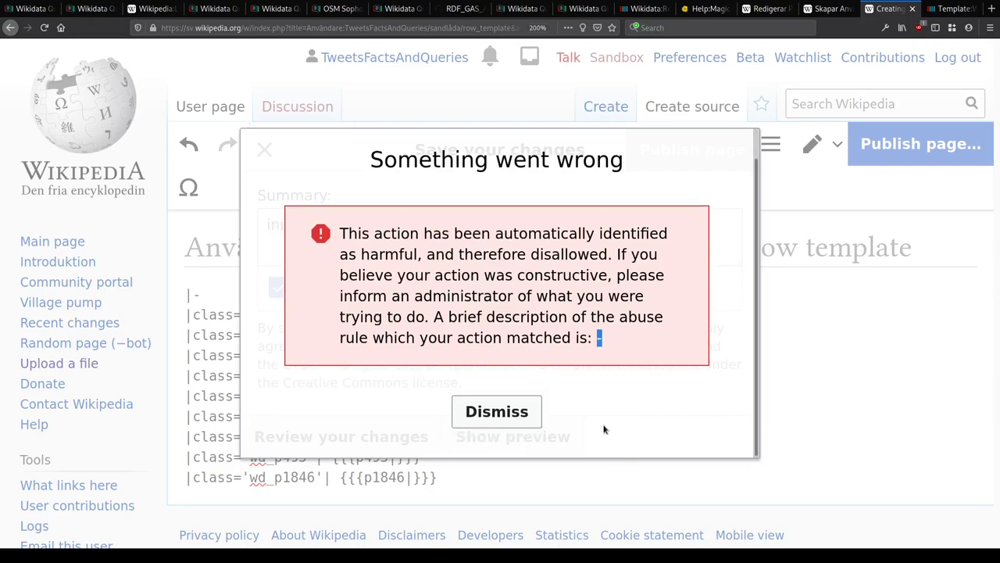
pyautogui.click(473, 414)
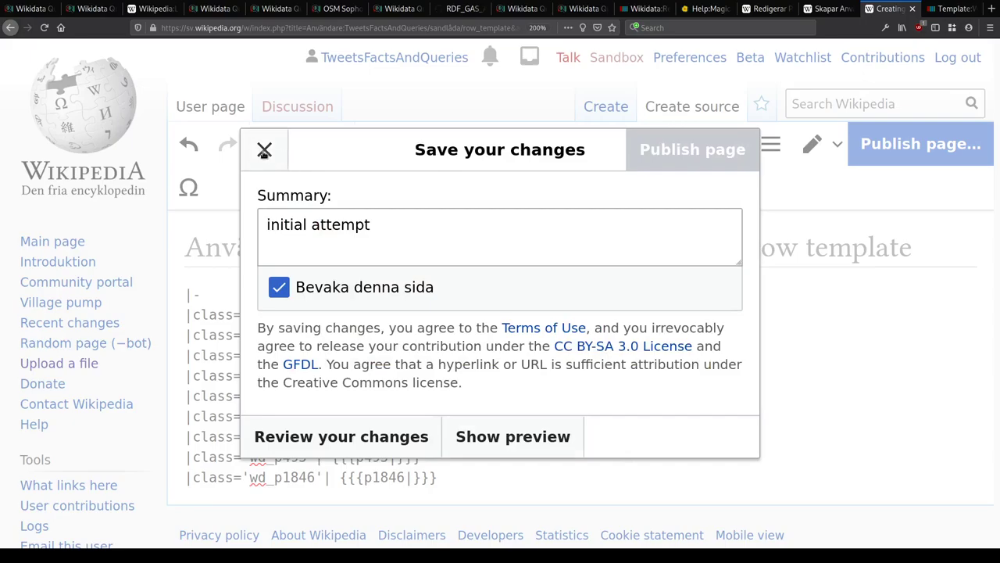
pyautogui.click(264, 150)
# Step: Reread the editor's new-page notice for guidance on creating this page, including its linked pages and closing paragraph
pyautogui.scroll(-2, 321, 367)
pyautogui.scroll(2, 322, 368)
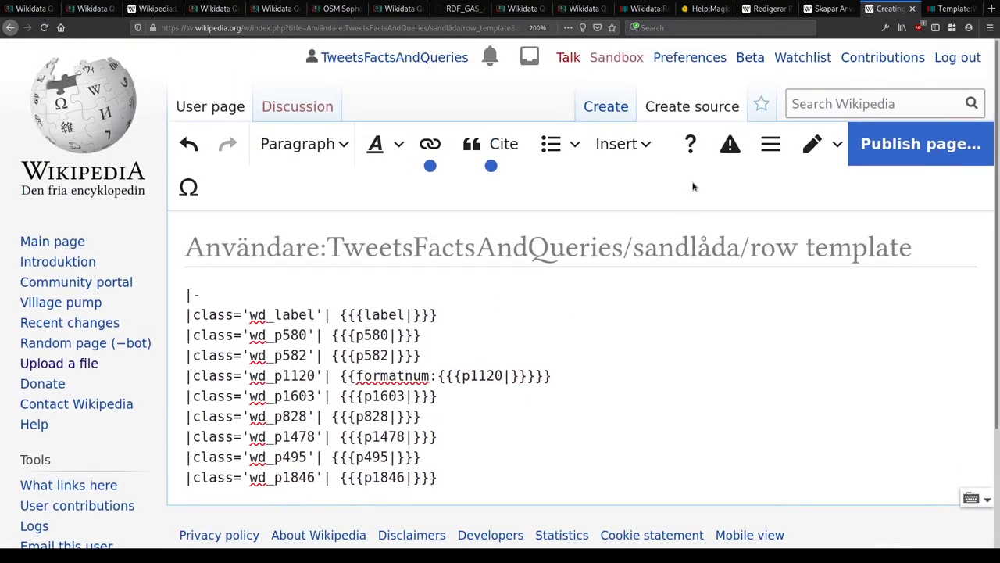
pyautogui.click(729, 144)
pyautogui.scroll(-3, 637, 313)
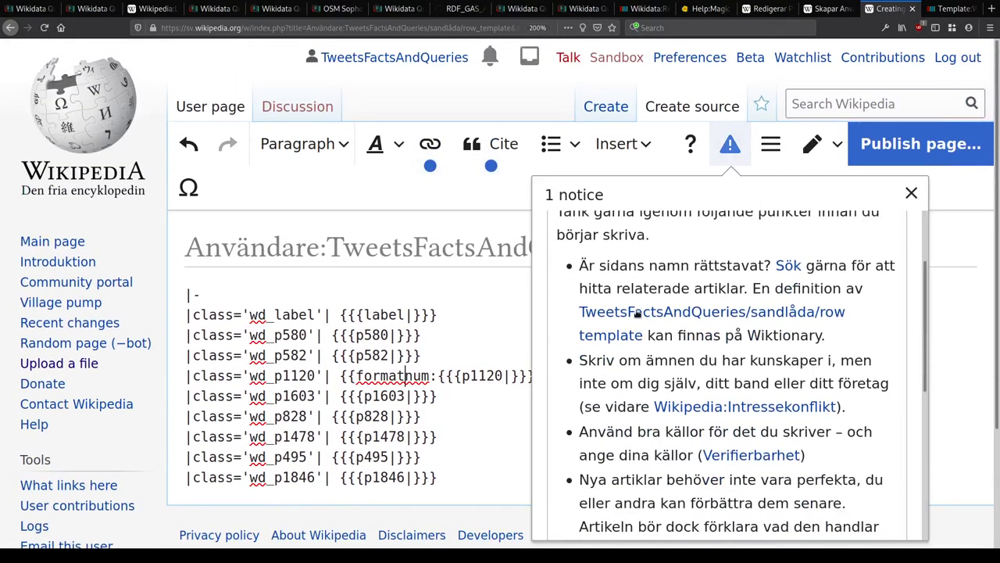
pyautogui.scroll(-4, 637, 313)
pyautogui.scroll(5, 633, 321)
pyautogui.scroll(-6, 637, 311)
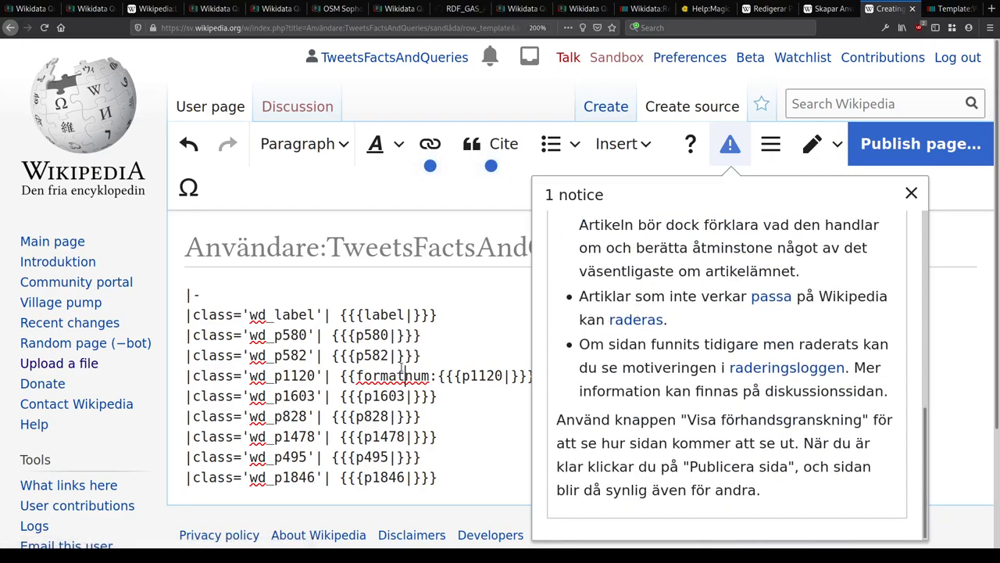
pyautogui.click(415, 356)
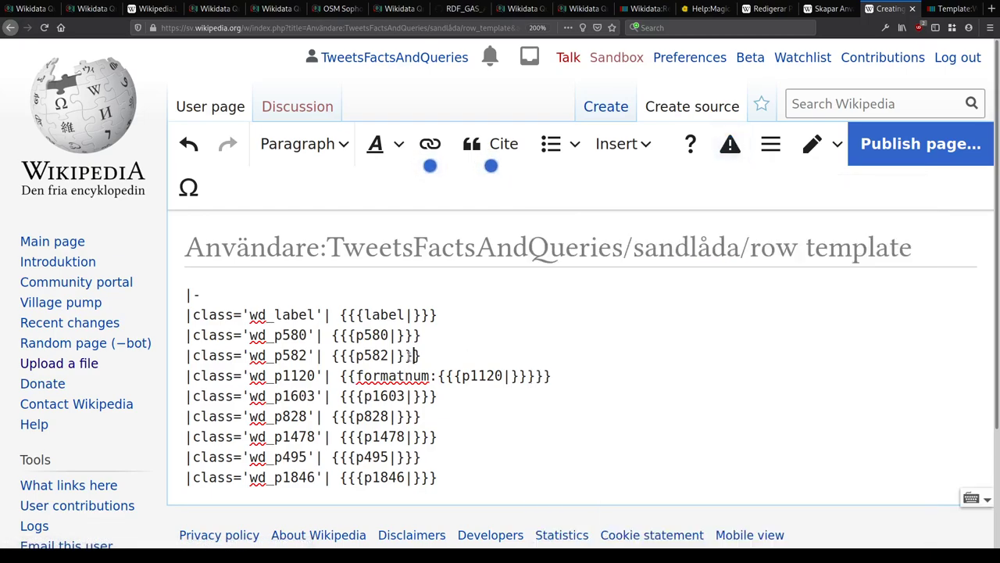
# Step: Review the pandemic list wikitext on the Swedish sandbox page and copy all of it
pyautogui.click(830, 8)
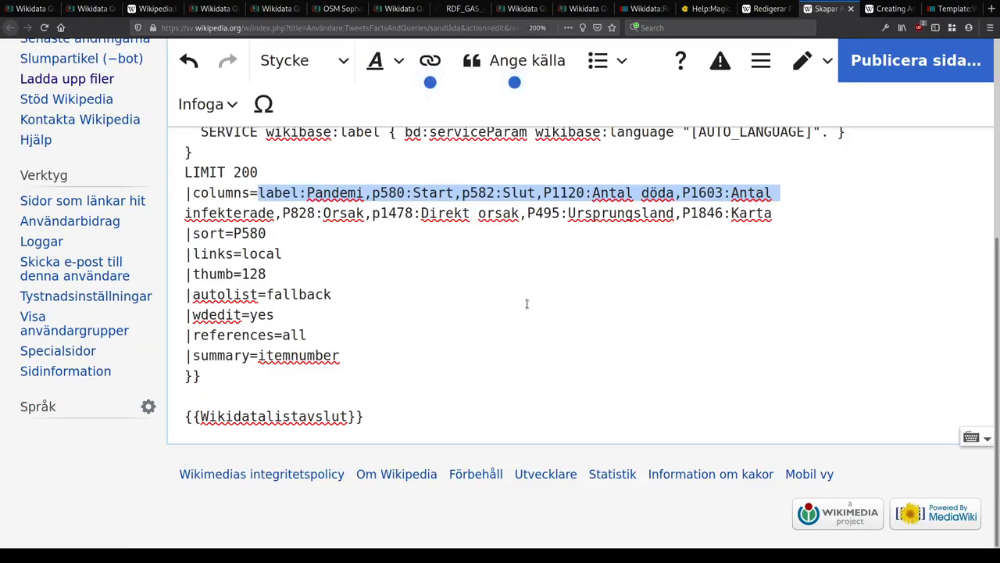
pyautogui.scroll(5, 526, 304)
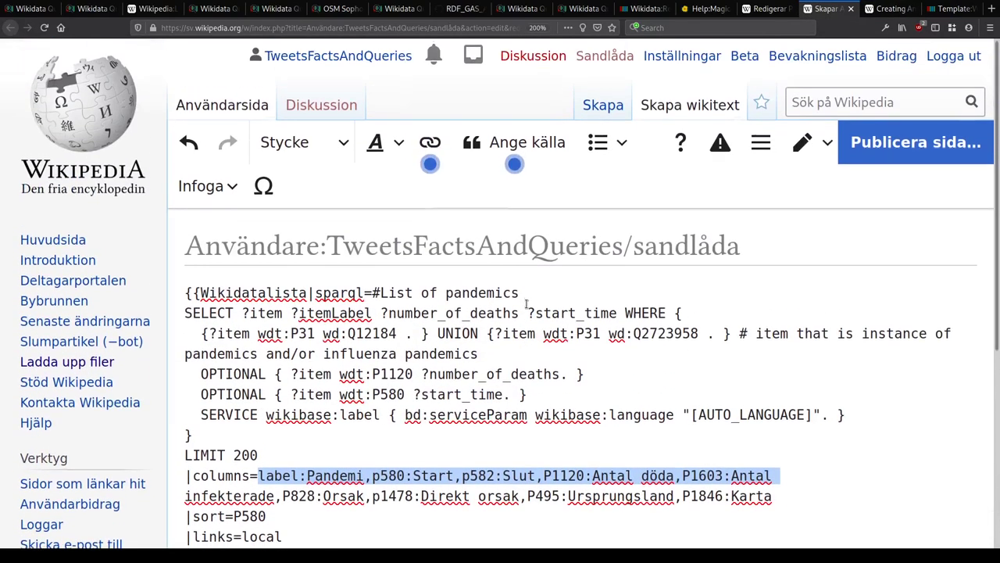
pyautogui.scroll(-5, 526, 304)
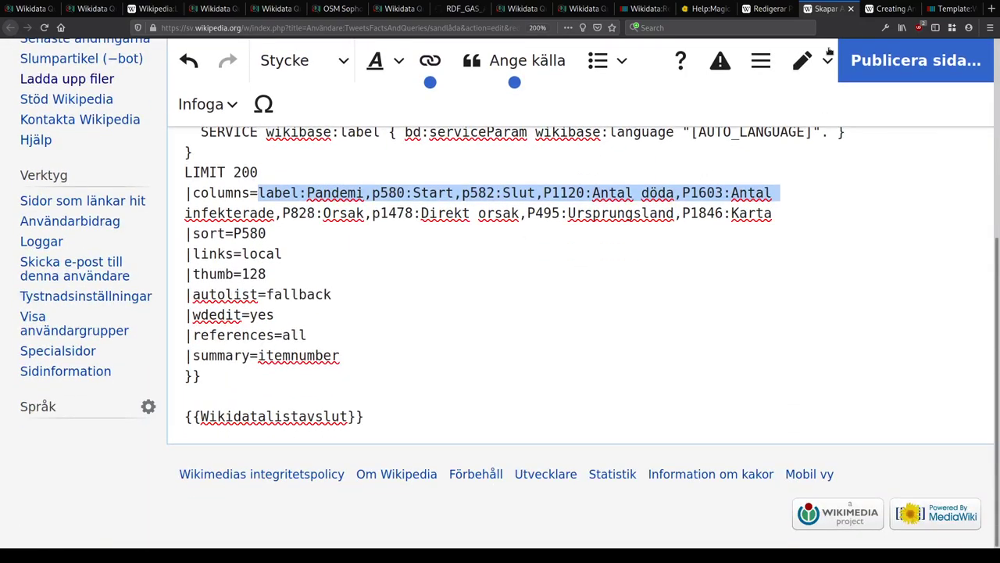
pyautogui.scroll(5, 509, 315)
pyautogui.scroll(-5, 315, 320)
pyautogui.scroll(4, 315, 321)
pyautogui.click(316, 397)
pyautogui.hotkey('ctrl', 'a')
pyautogui.hotkey('ctrl', 'c')
# Step: Open the user's sandbox page on Wikidata in a new tab and start editing its source
pyautogui.hotkey('ctrl', 't')
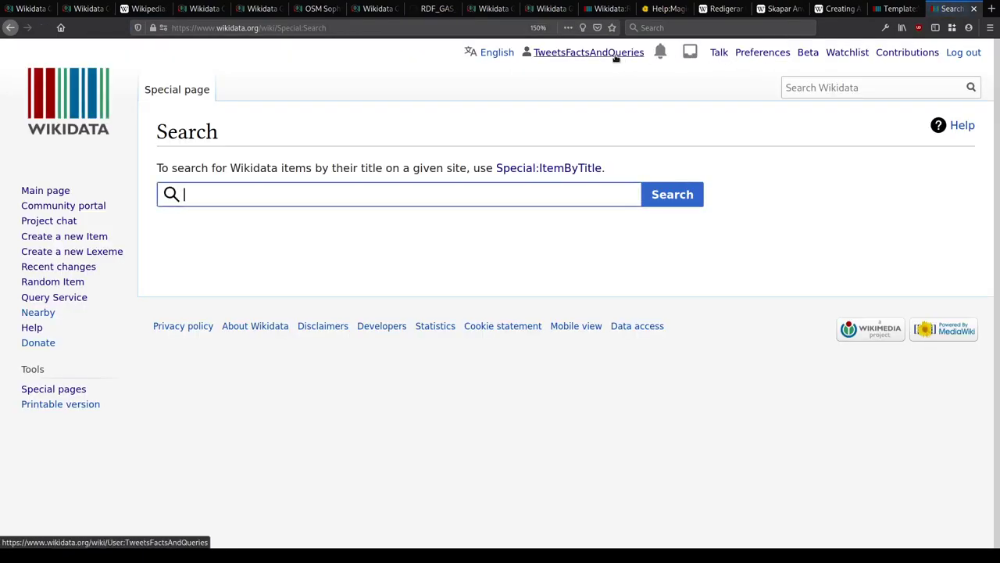
pyautogui.click(615, 56)
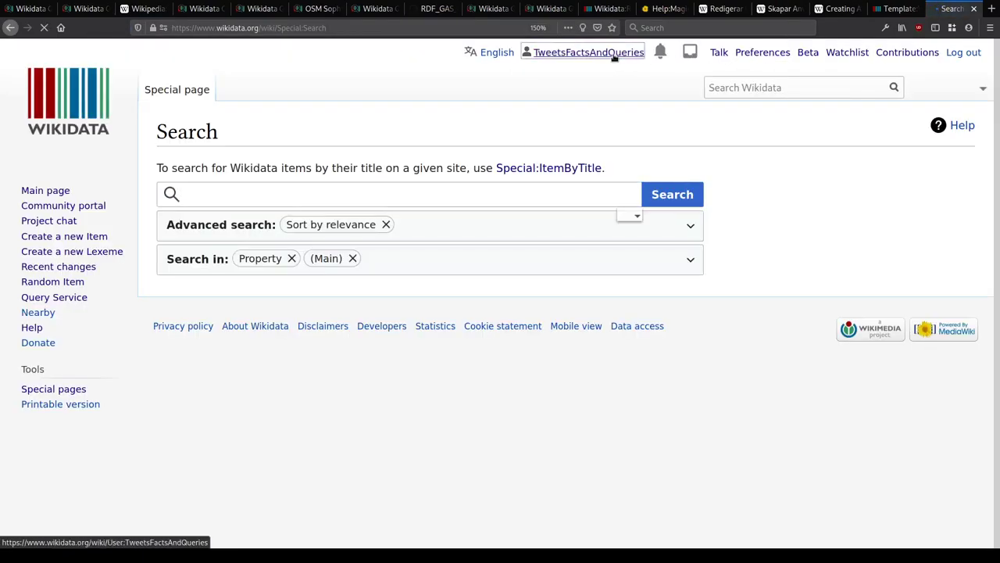
pyautogui.hotkey('ctrl', 'l')
pyautogui.press('End')
pyautogui.write('/sandbox')
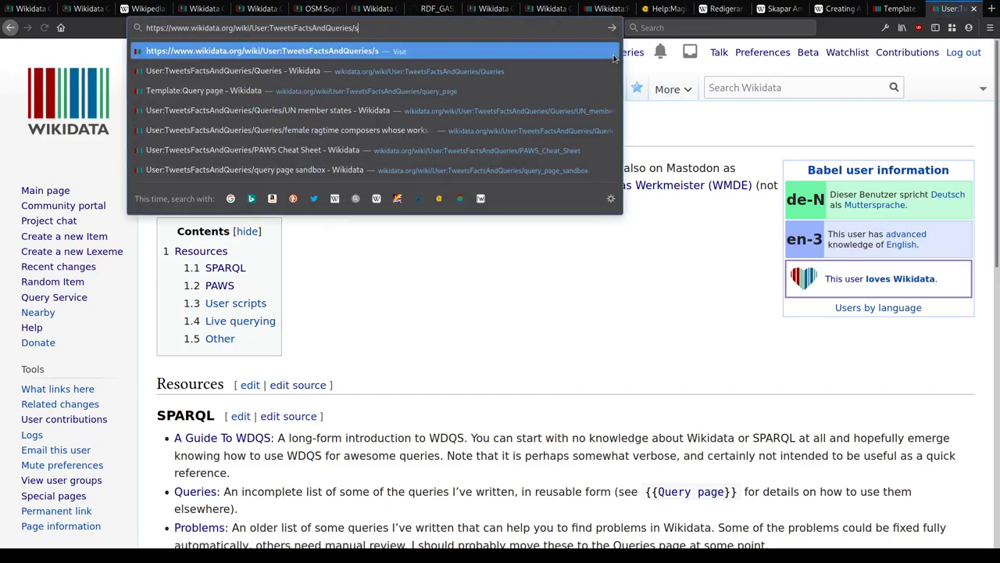
pyautogui.press('Return')
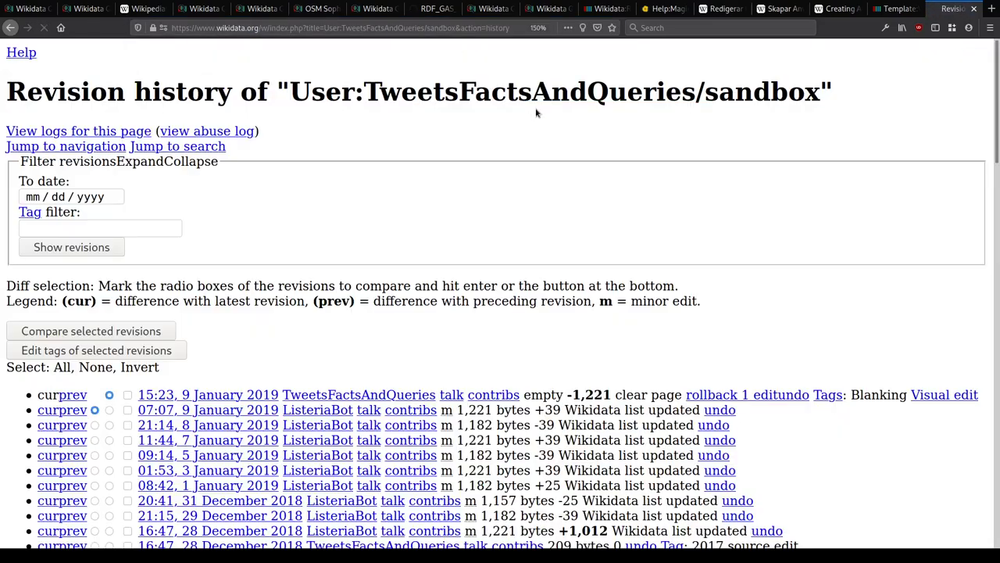
pyautogui.hotkey('alt', 'Left')
pyautogui.click(545, 92)
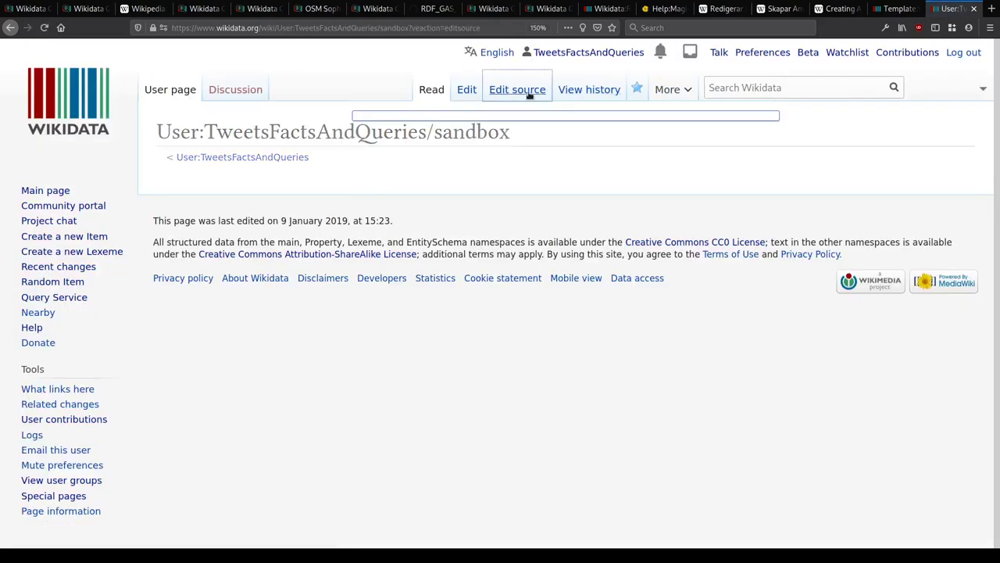
# Step: Paste the copied list wikitext and rename its opening template to Wikidata list and its closing template to Wikidata list end
pyautogui.hotkey('ctrl', 'v')
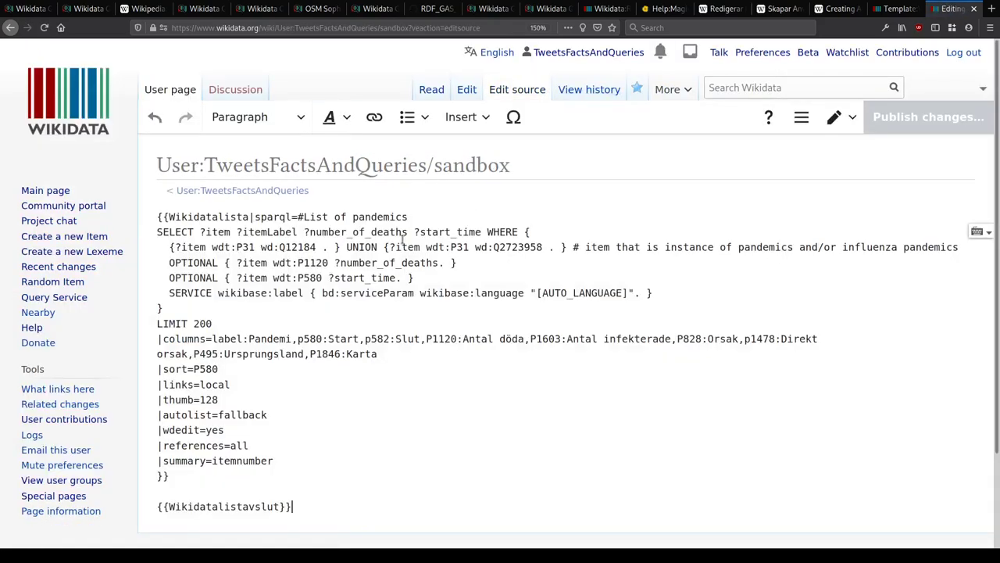
pyautogui.doubleClick(215, 217)
pyautogui.write('Wikidata list')
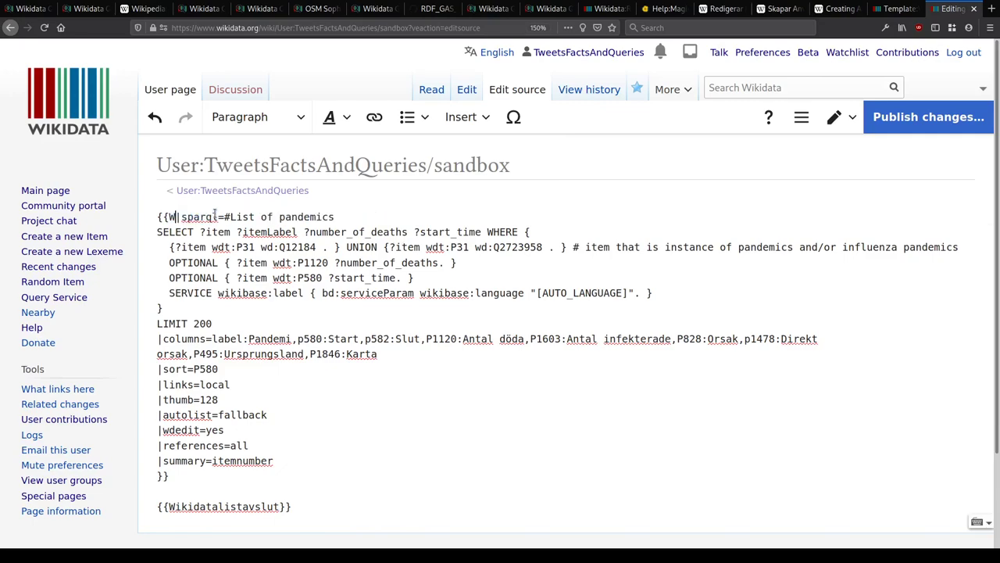
pyautogui.doubleClick(237, 506)
pyautogui.write('Wikidata ')
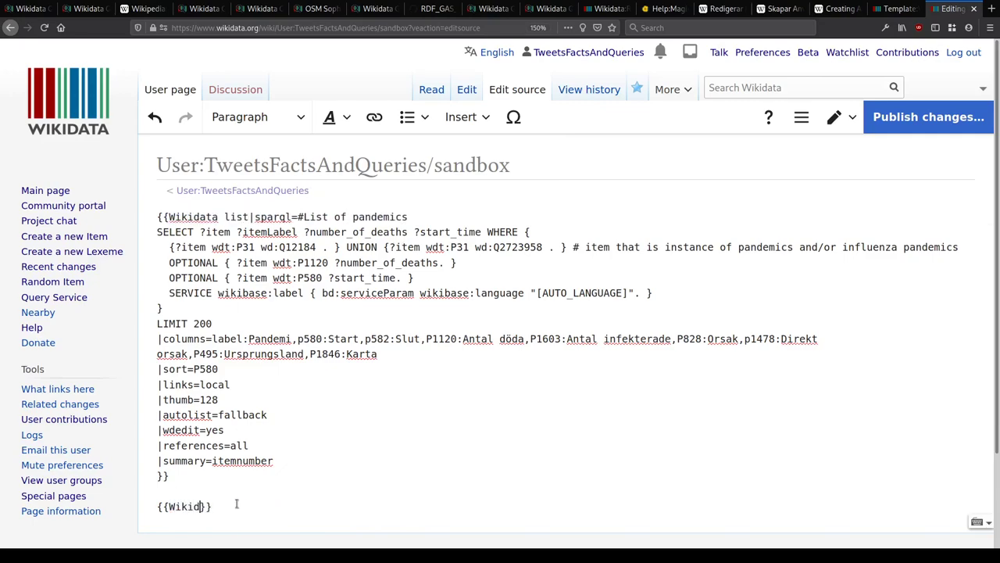
pyautogui.write('list end')
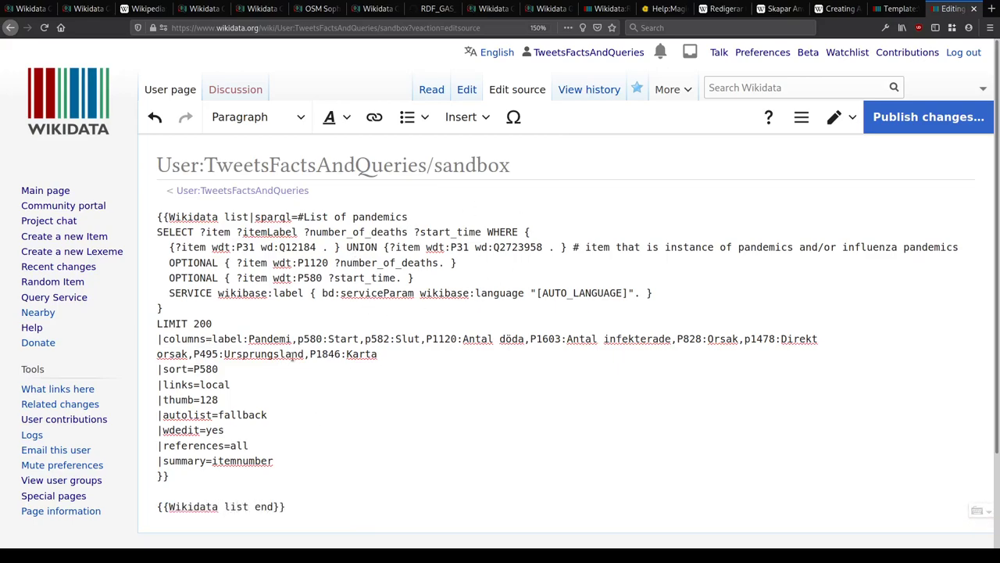
# Step: Open the row_template subpage of the Wikidata sandbox in a separate tab
pyautogui.click(178, 89)
pyautogui.hotkey('ctrl', 'l')
pyautogui.press('End')
pyautogui.write('/')
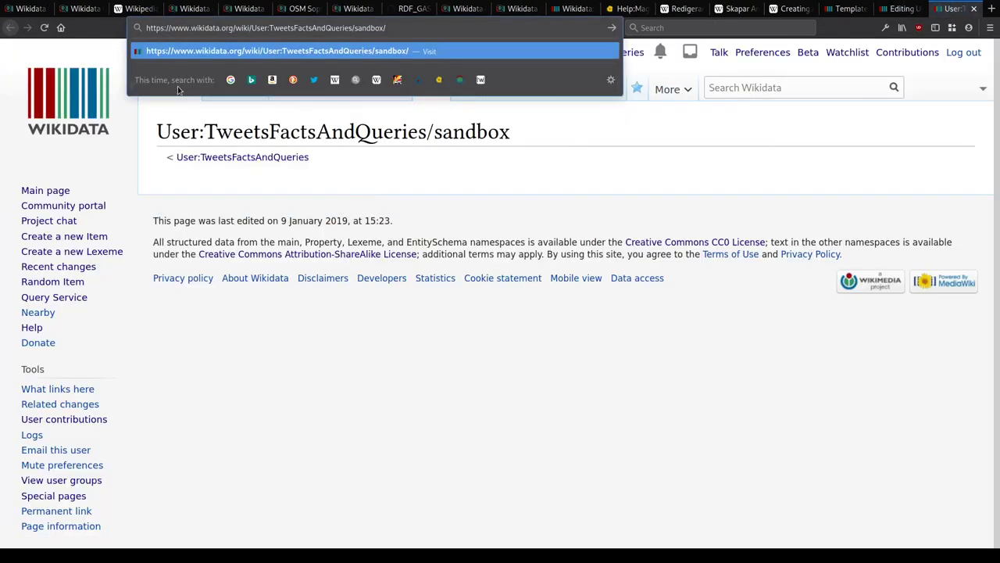
pyautogui.write('template')
pyautogui.press('BackSpace')
pyautogui.press('BackSpace')
pyautogui.press('BackSpace')
pyautogui.press('BackSpace')
pyautogui.press('BackSpace')
pyautogui.press('BackSpace')
pyautogui.press('BackSpace')
pyautogui.press('BackSpace')
pyautogui.press('BackSpace')
pyautogui.write('?veaction=editsource')
pyautogui.press('Return')
# Step: Copy all row template code from the Swedish Wikipedia draft into the source of the Wikidata sandbox's row template page
pyautogui.hotkey('ctrl', 'pageup')
pyautogui.hotkey('ctrl', 'pageup')
pyautogui.hotkey('ctrl', 'pageup')
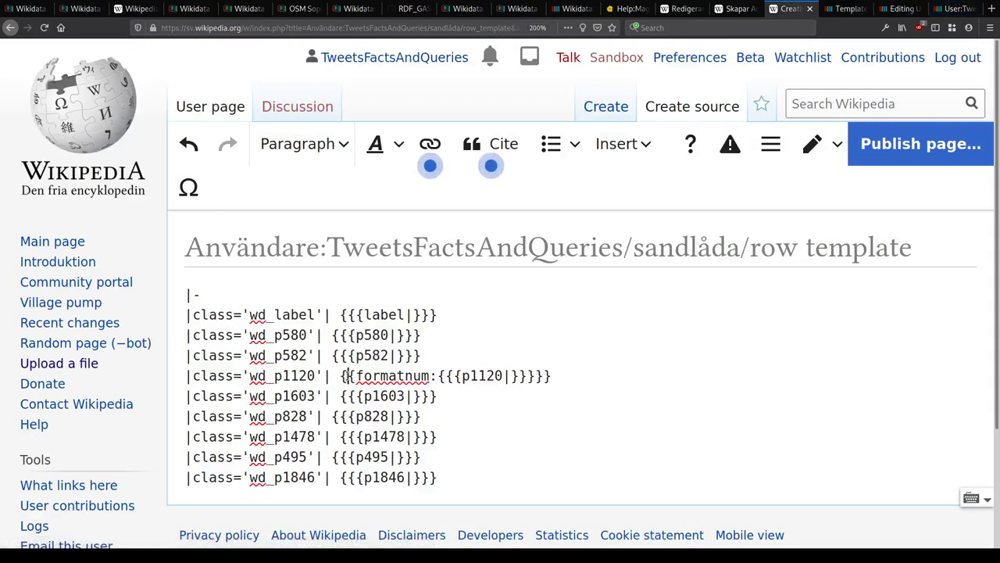
pyautogui.hotkey('ctrl', 'a')
pyautogui.hotkey('ctrl', 'pagedown')
pyautogui.hotkey('ctrl', 'pagedown')
pyautogui.hotkey('ctrl', 'pagedown')
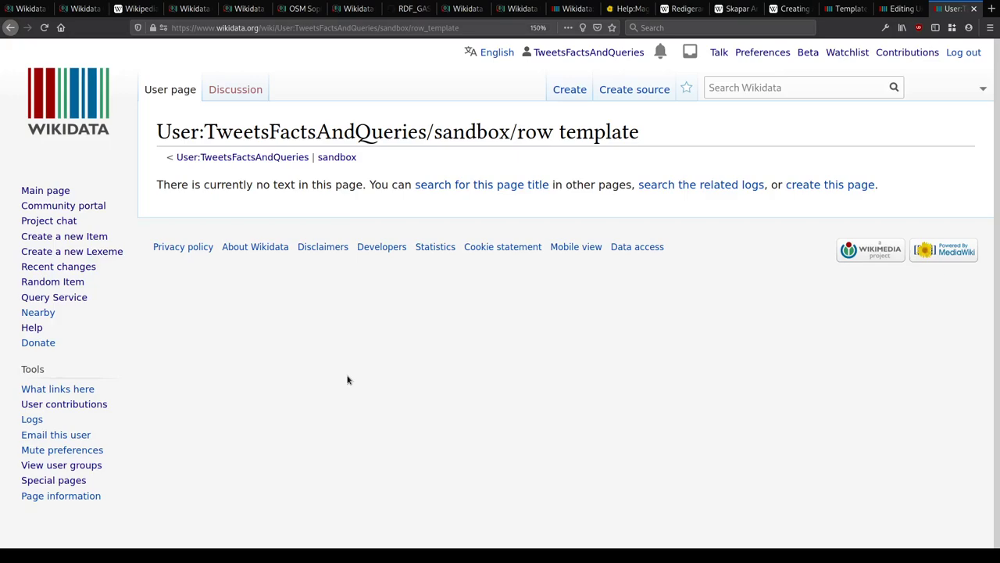
pyautogui.click(594, 89)
pyautogui.write("|- |class='wd_label'| {{{label}}} |class='wd_p580'| {{{p580}}} |class='wd_p582'| {{{p582}}} |class='wd_p1120'| {{formatnum:{{{p1120}}}}} |class='wd_p1603'| {{{p1603}}} |class='wd_p828'| {{{p828}}} |class='wd_p1478'| {{{p1478}}} |class='wd_p495'| {{{p495}}} |class='wd_p1846'| {{{p1846}}}")
# Step: Publish the row template page with the summary "initial attempt (see main sandbox for context)" and return to the sandbox editor
pyautogui.hotkey('alt', 'shift', 's')
pyautogui.write('initia a')
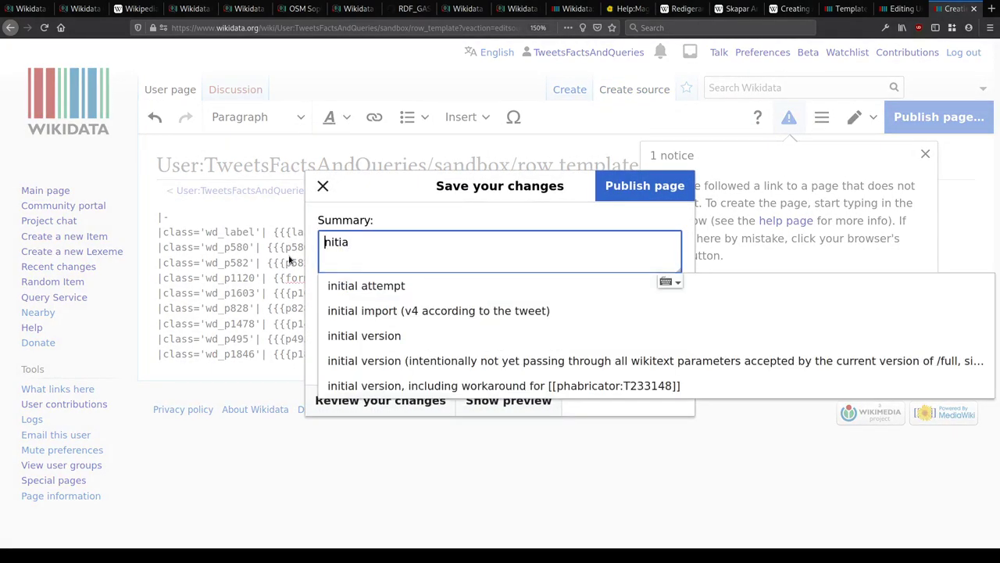
pyautogui.press('BackSpace')
pyautogui.write('l attempt')
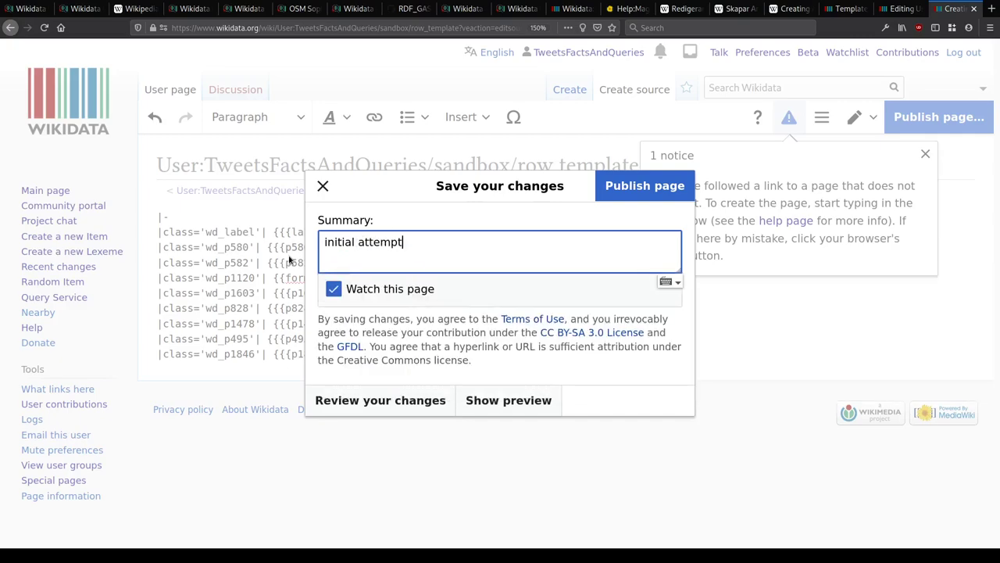
pyautogui.write(' (see main sandbox for context)')
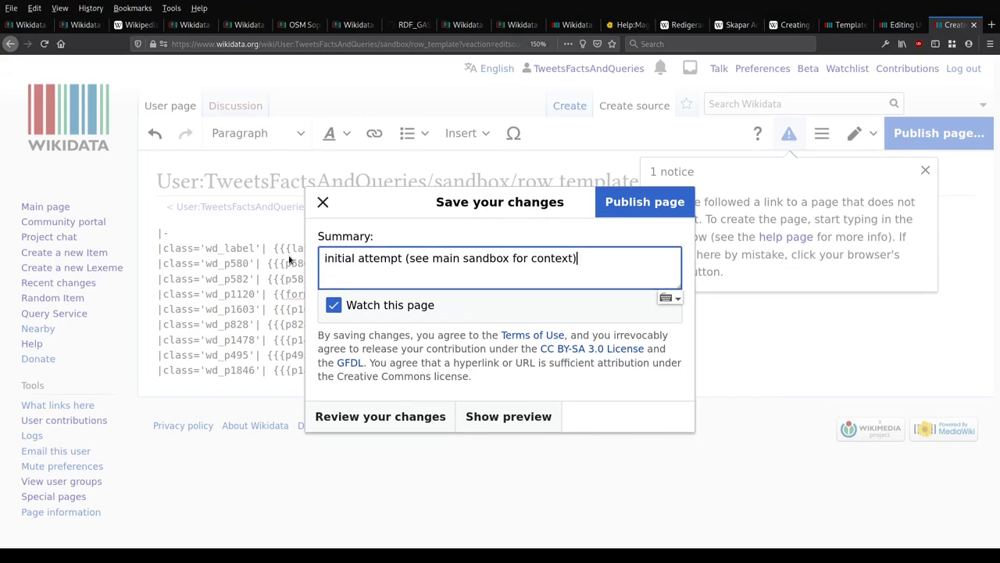
pyautogui.hotkey('alt', 'shift', 's')
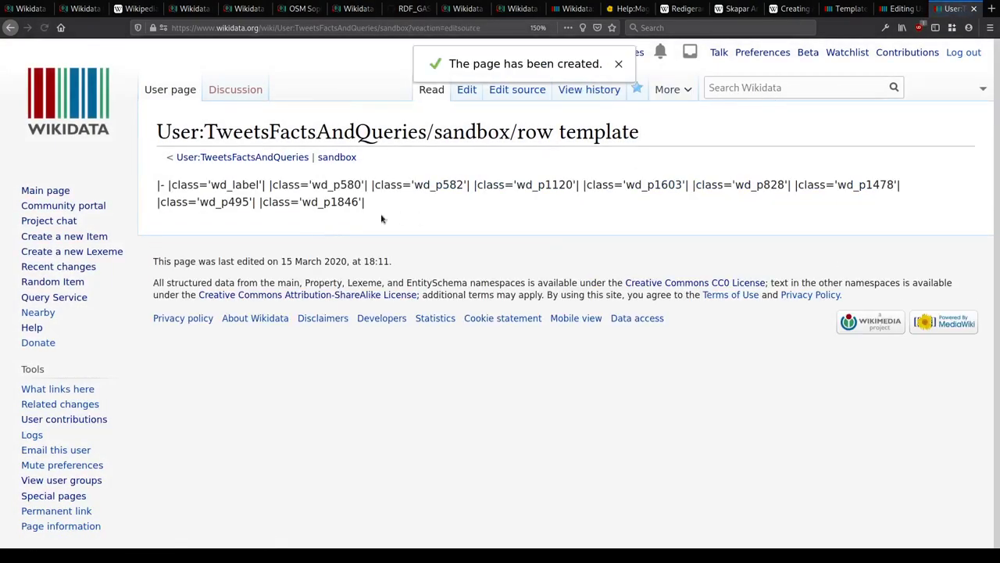
pyautogui.hotkey('ctrl', 'pageup')
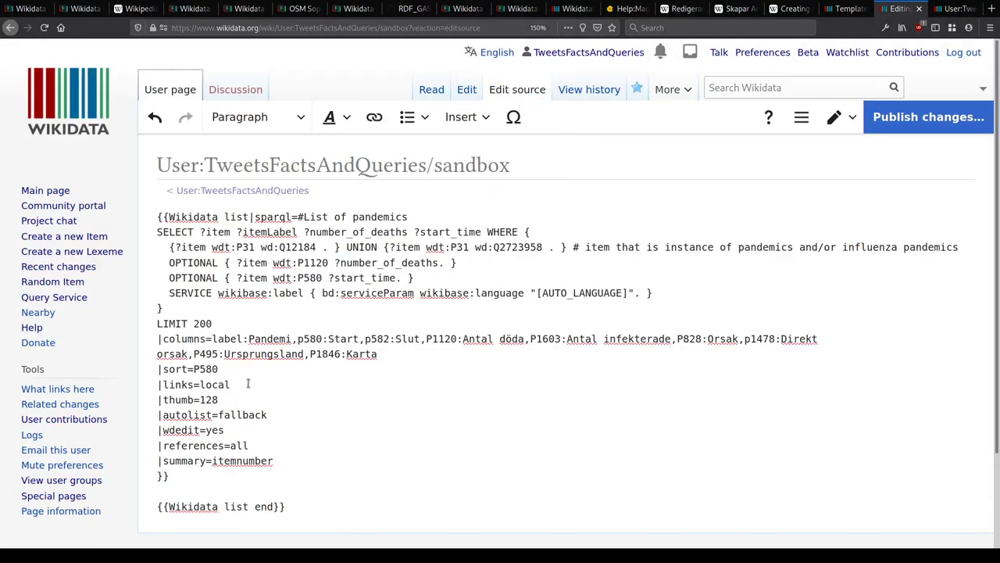
# Step: Add a row_template parameter after the summary parameter, pointing to the user sandbox's "row template" subpage, and preview the page
pyautogui.hotkey('ctrl', 'pageup')
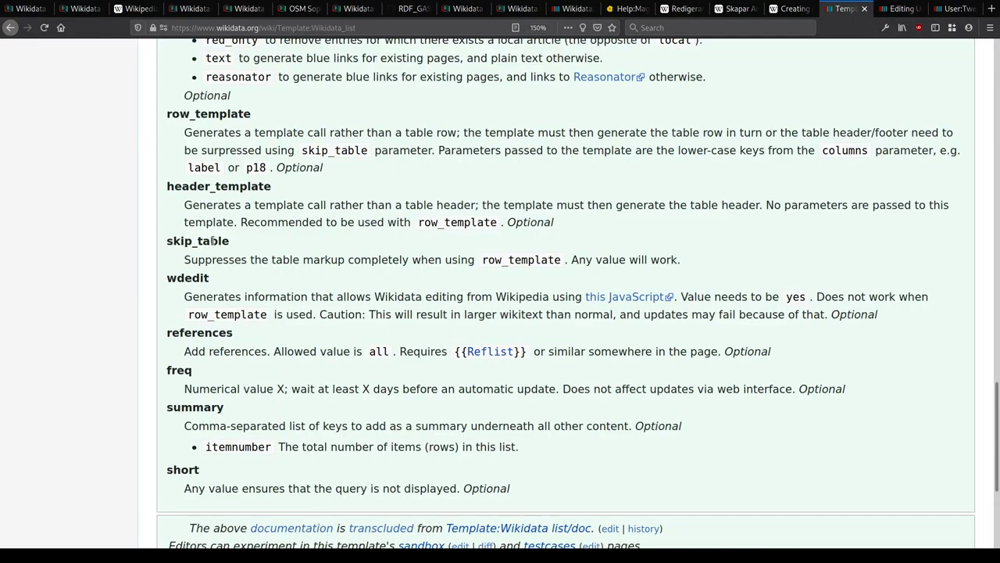
pyautogui.hotkey('ctrl', 'pagedown')
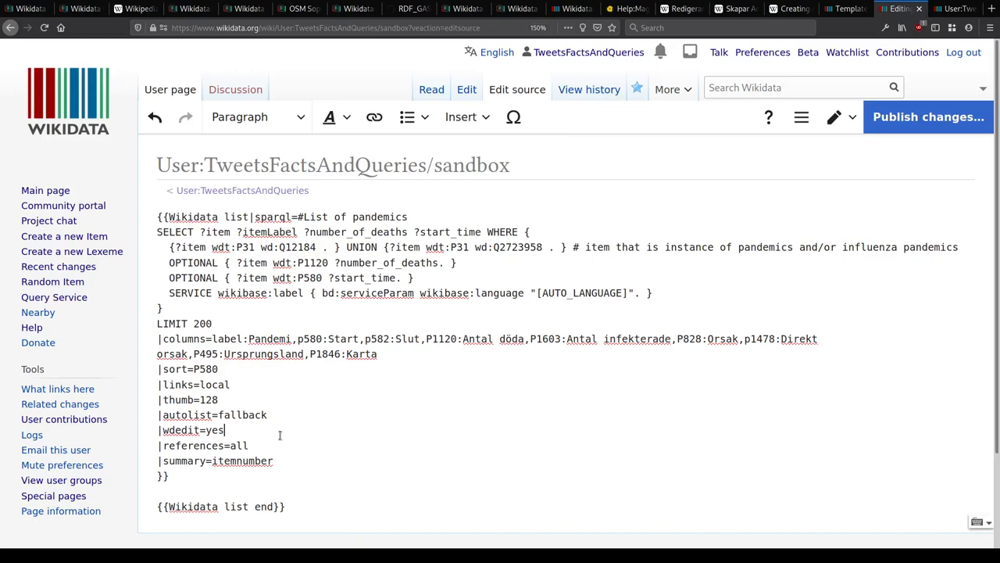
pyautogui.press('Down')
pyautogui.press('End')
pyautogui.press('Return')
pyautogui.write('|row_')
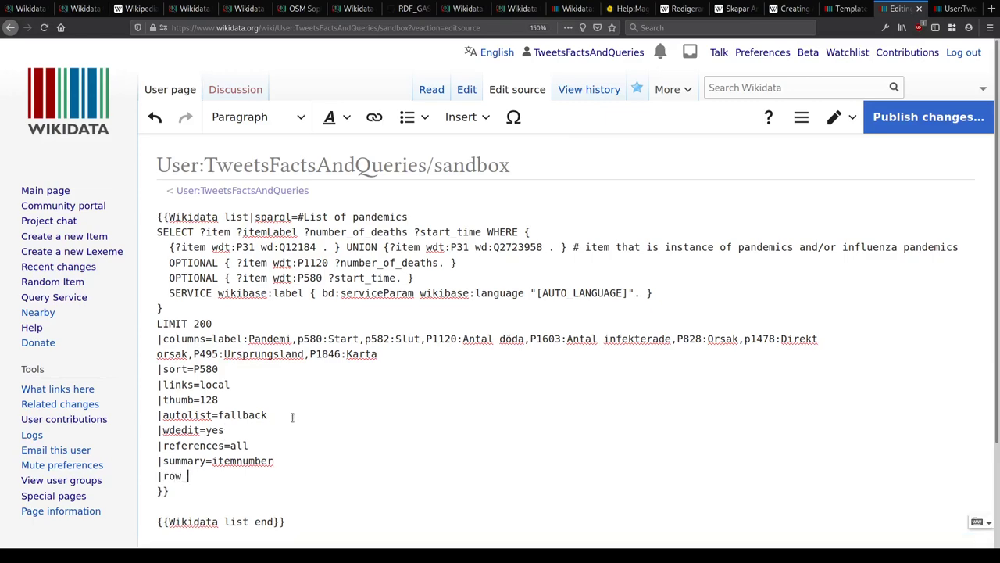
pyautogui.write('template=User:TweetsFactsAndQueries/sandbox/row template')
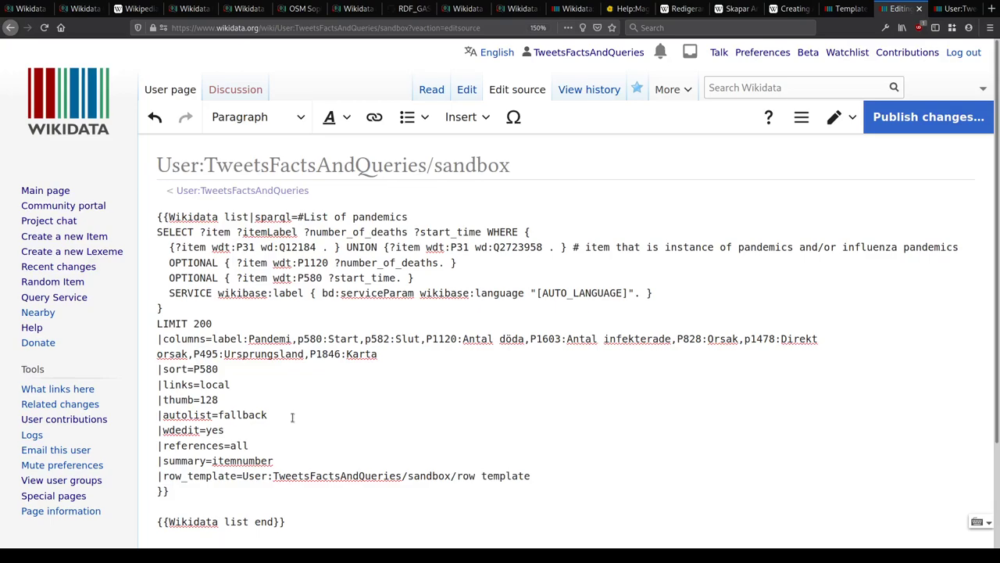
pyautogui.hotkey('alt', 'shift', 'p')
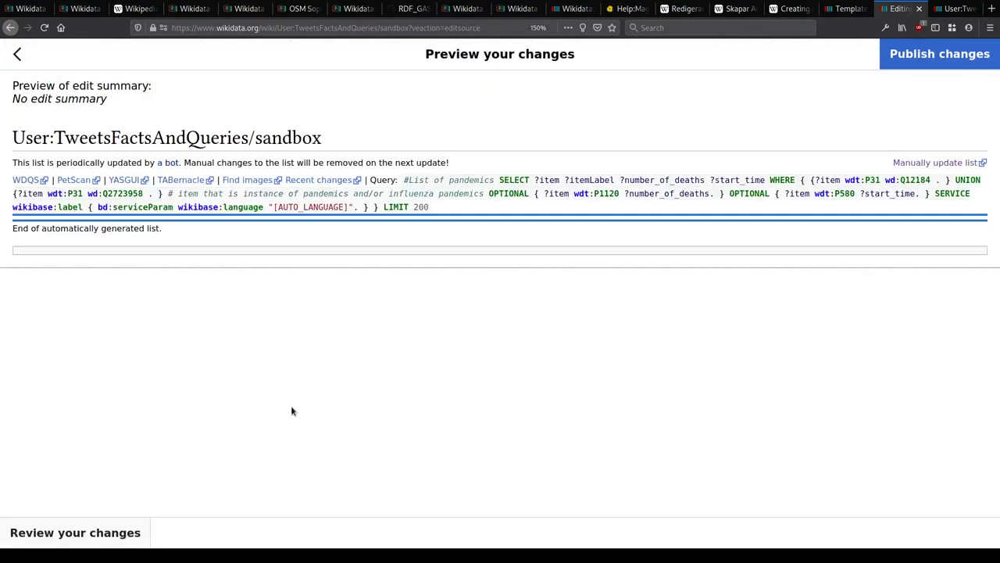
pyautogui.press('Escape')
# Step: Publish the sandbox with the summary "initial attempt to format numbers in [[Template:Wikidata list]]" and run the manual list update
pyautogui.hotkey('alt', 'shift', 's')
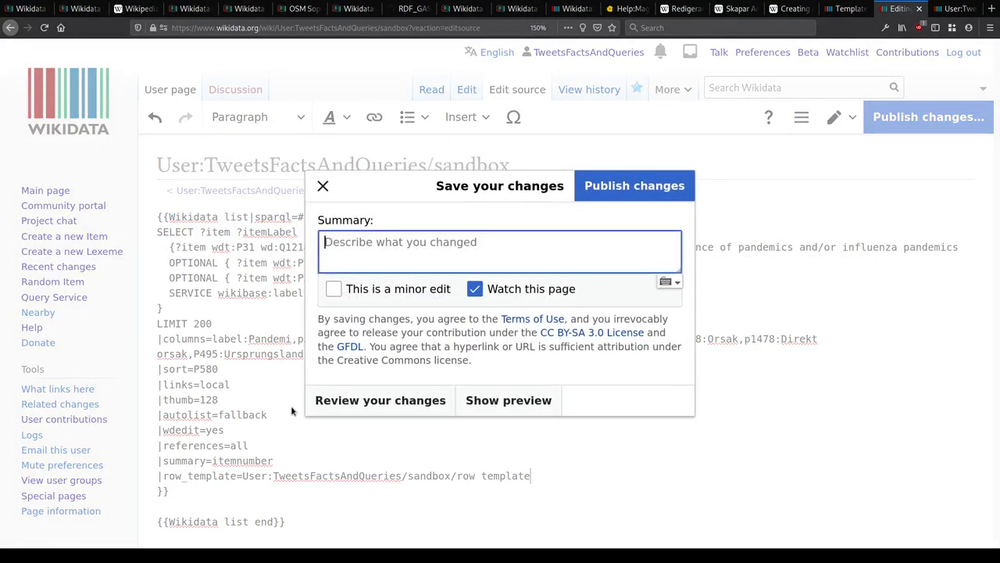
pyautogui.write('itinial att')
pyautogui.hotkey('ctrl', 'a')
pyautogui.write('initial attempt to format number')
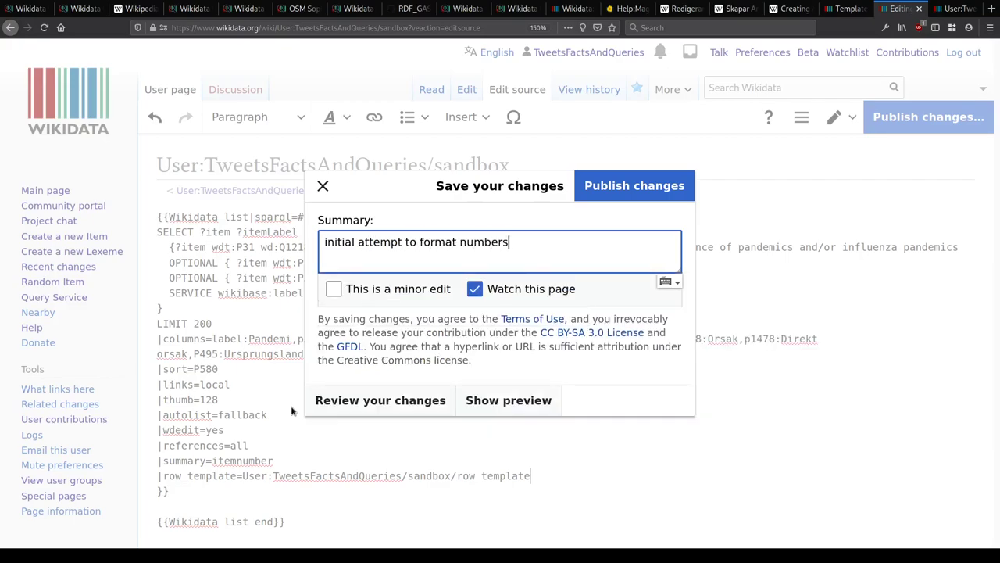
pyautogui.write('s in [[Template:Wikidata list]]')
pyautogui.press('Return')
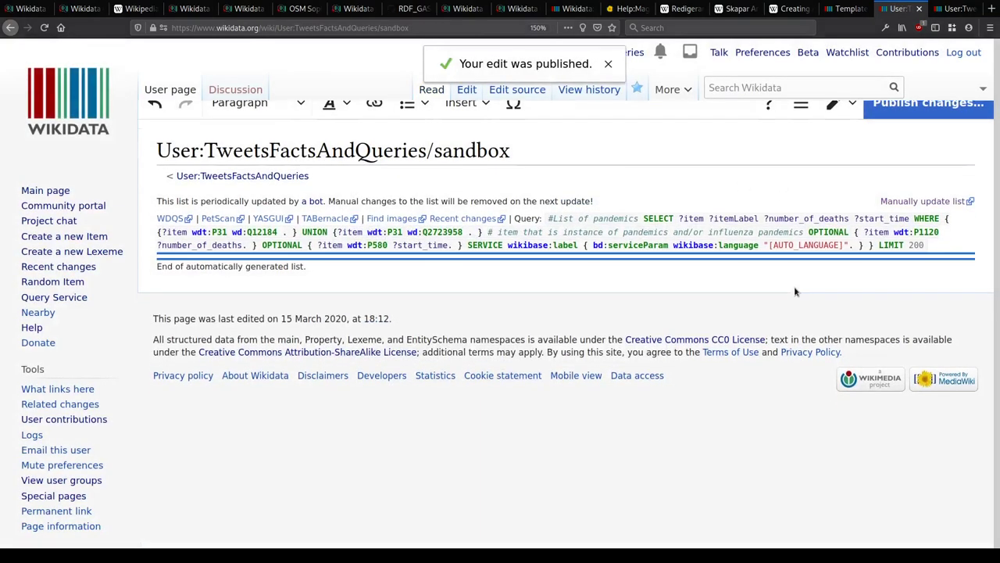
pyautogui.click(913, 184)
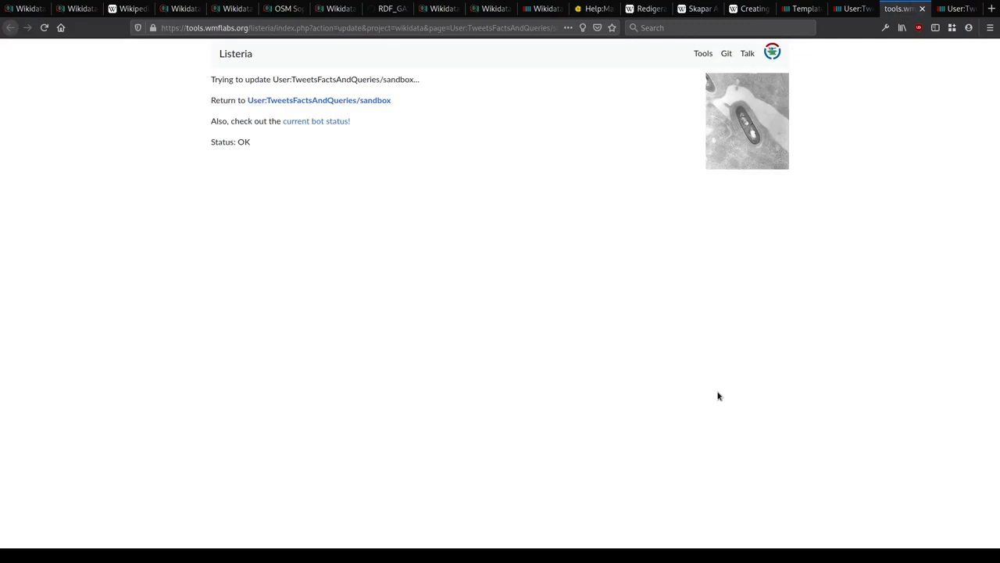
pyautogui.hotkey('ctrl', 'w')
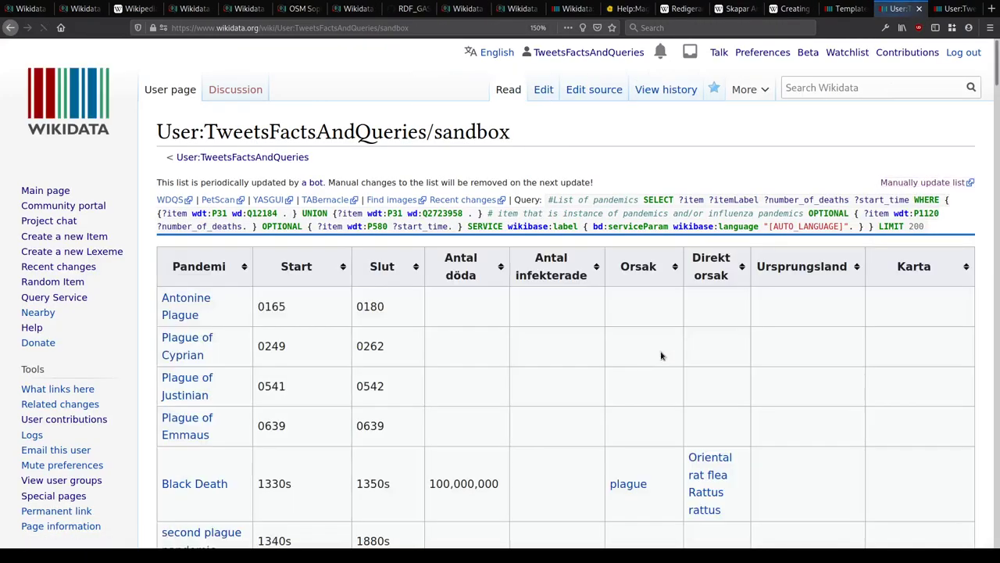
# Step: Examine the number formatting in the Antal döda column throughout the regenerated pandemic table
pyautogui.scroll(-5, 661, 355)
pyautogui.scroll(2, 485, 280)
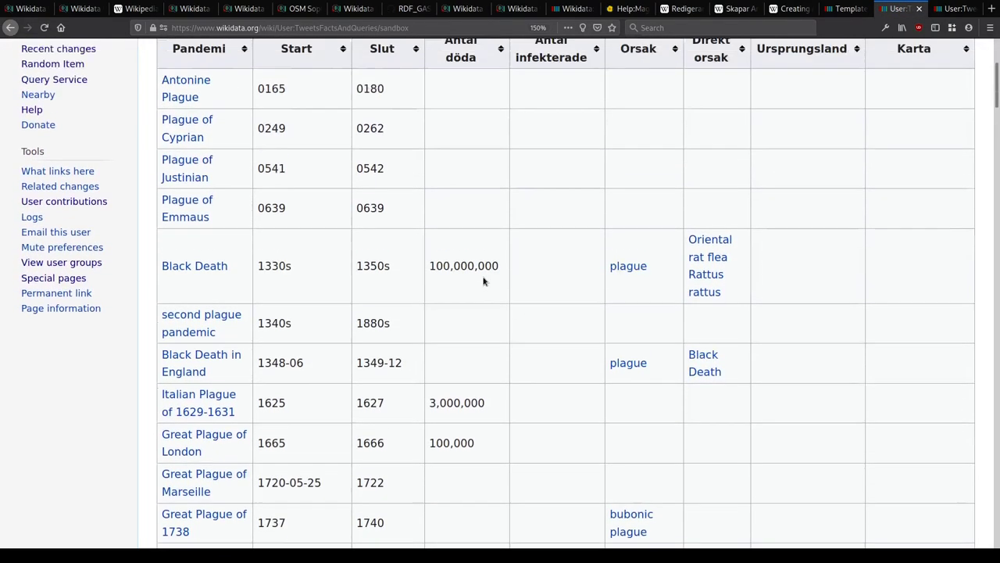
pyautogui.scroll(-2, 484, 280)
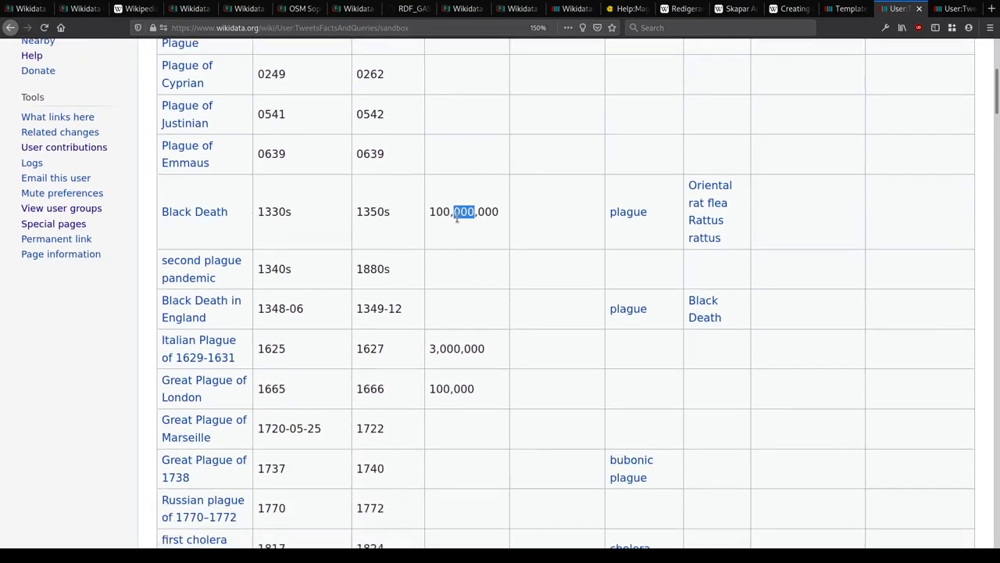
pyautogui.tripleClick(457, 213)
pyautogui.scroll(-5, 458, 224)
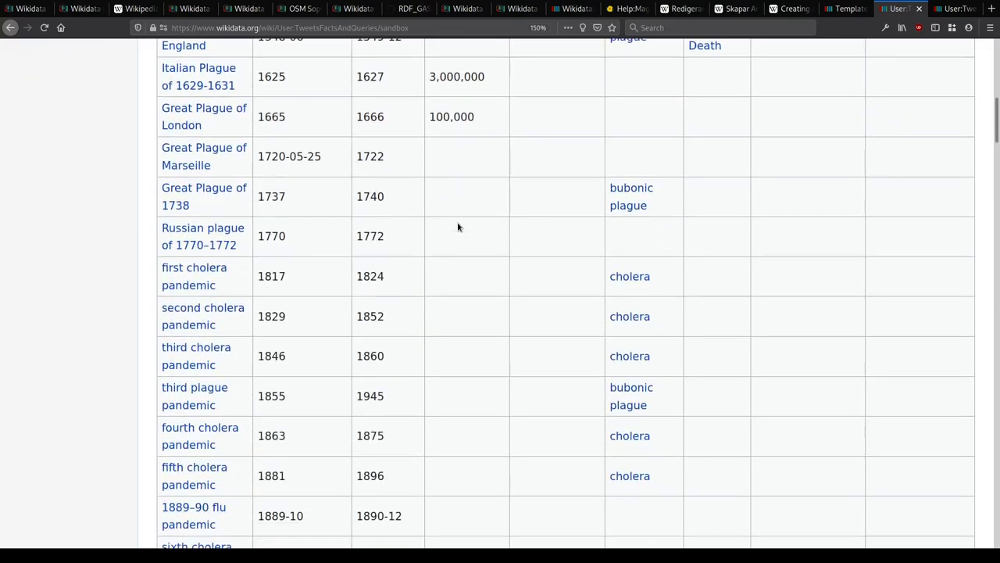
pyautogui.scroll(-15, 457, 226)
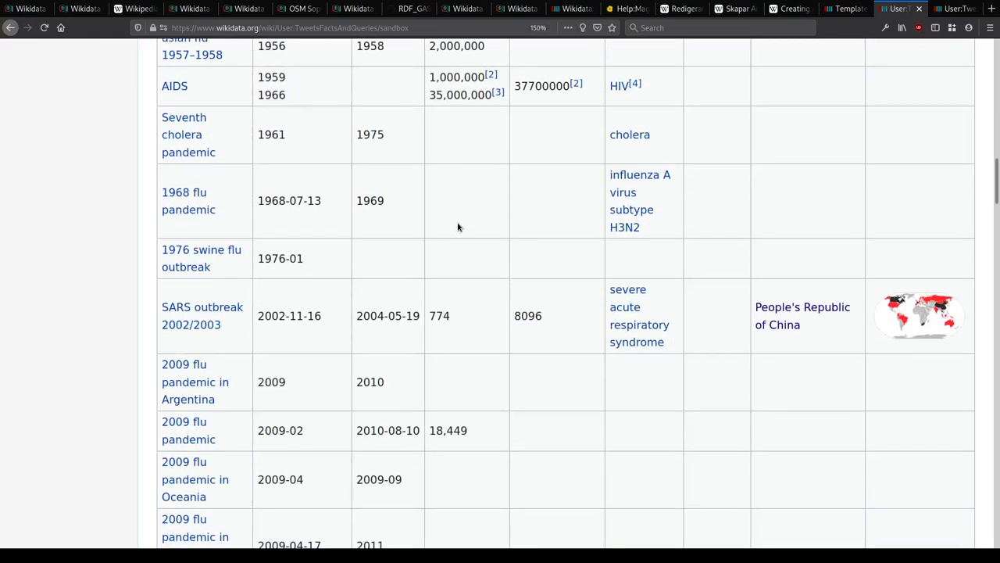
pyautogui.scroll(-18, 458, 227)
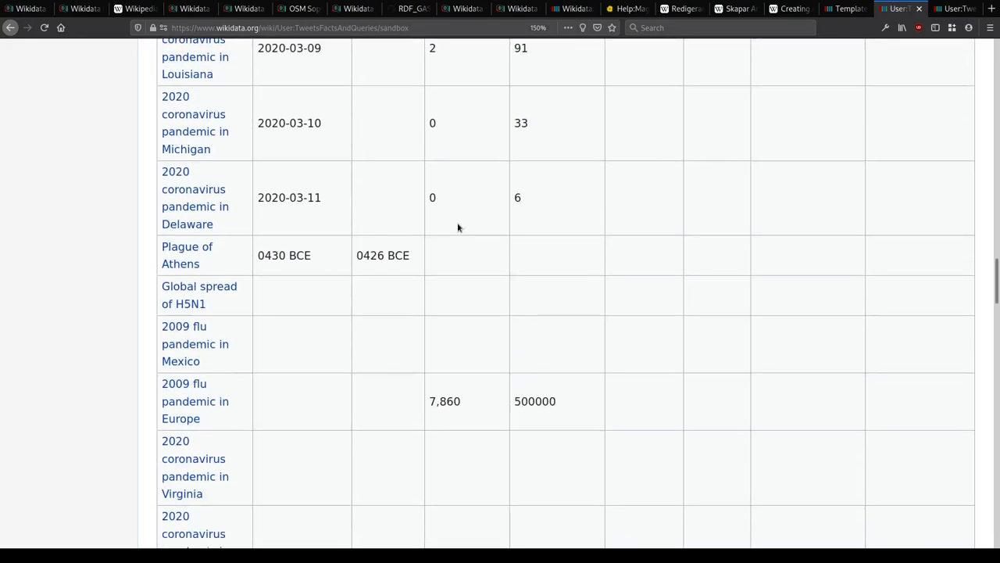
pyautogui.scroll(-4, 458, 226)
pyautogui.scroll(14, 458, 226)
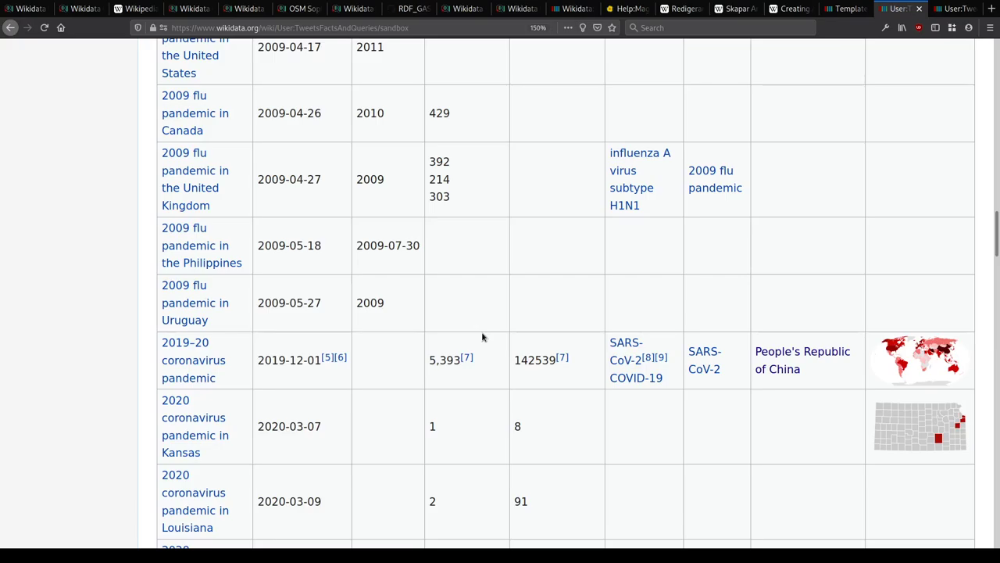
pyautogui.scroll(15, 428, 381)
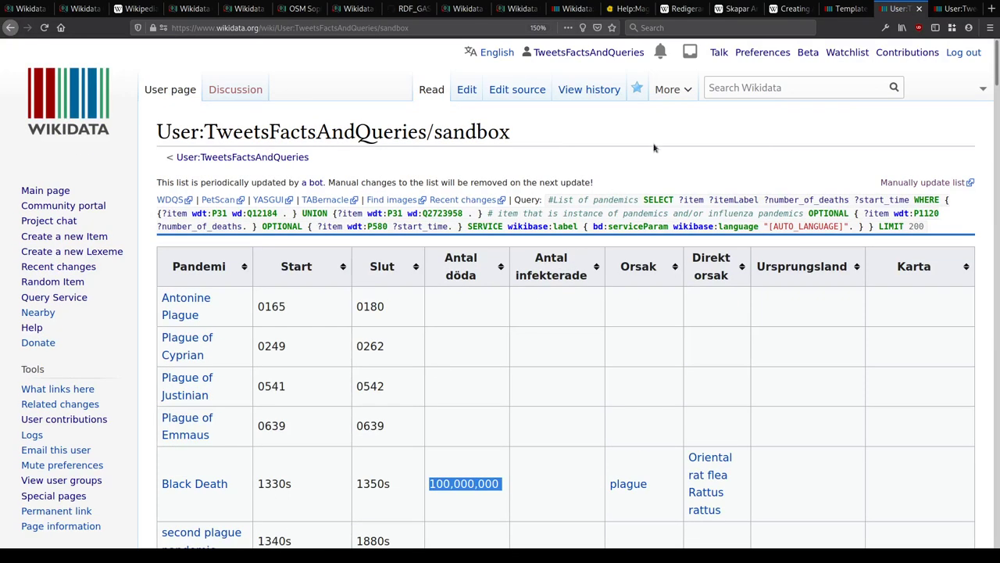
# Step: Open the sandbox source and examine the generated row template calls and the parameters passed for each pandemic
pyautogui.click(541, 90)
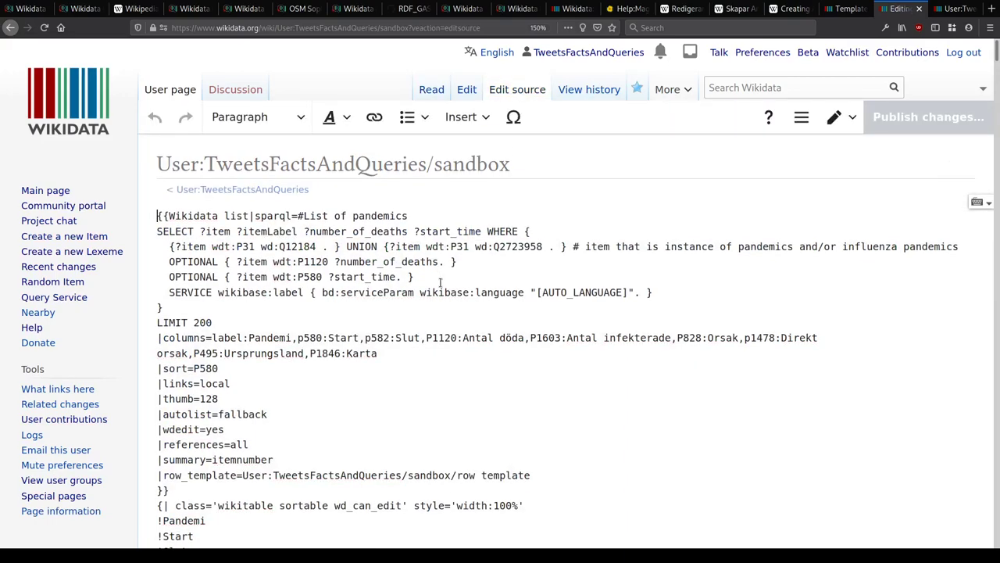
pyautogui.scroll(-15, 422, 268)
pyautogui.scroll(-5, 420, 271)
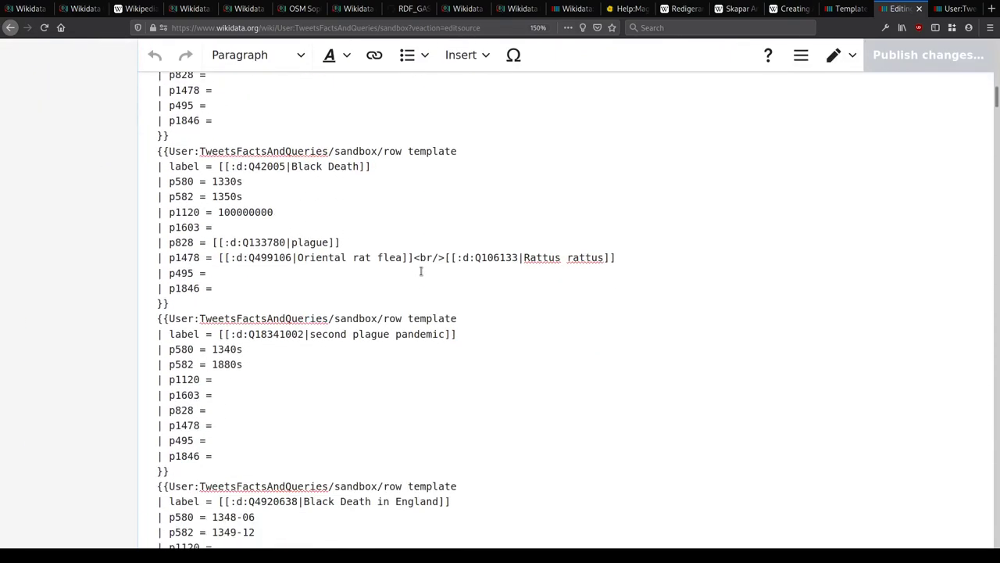
pyautogui.scroll(-5, 421, 271)
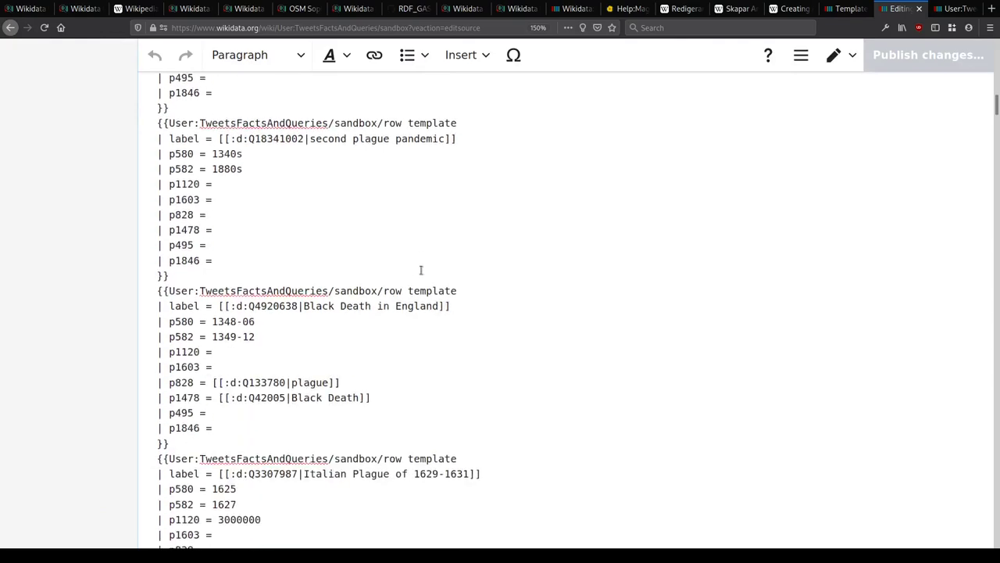
pyautogui.scroll(-5, 227, 266)
pyautogui.moveTo(216, 219); pyautogui.dragTo(296, 268)
pyautogui.click(296, 268)
pyautogui.scroll(-3, 299, 269)
pyautogui.scroll(-8, 286, 255)
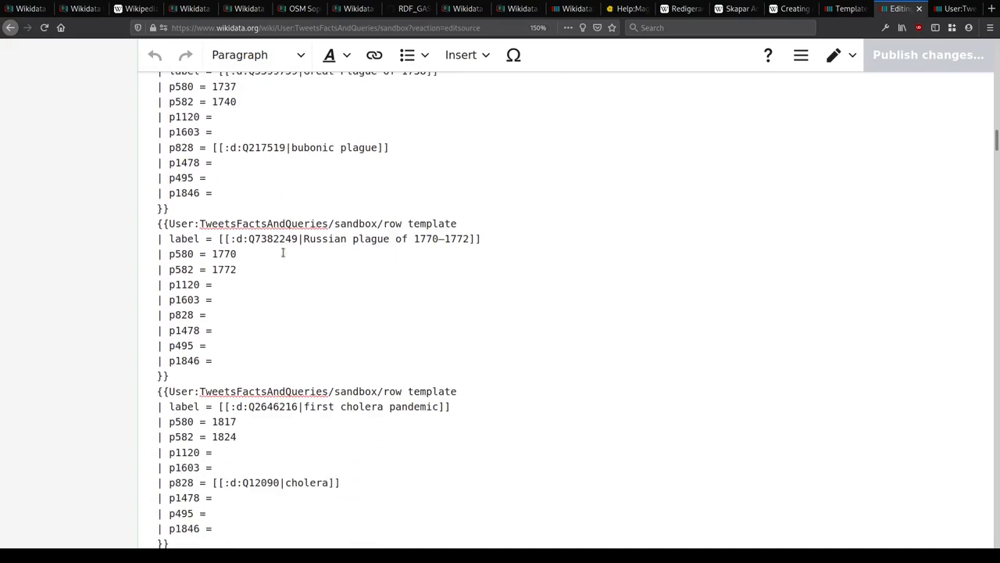
pyautogui.scroll(-3, 269, 239)
pyautogui.scroll(2, 270, 238)
pyautogui.moveTo(189, 164); pyautogui.dragTo(471, 157)
pyautogui.click(472, 158)
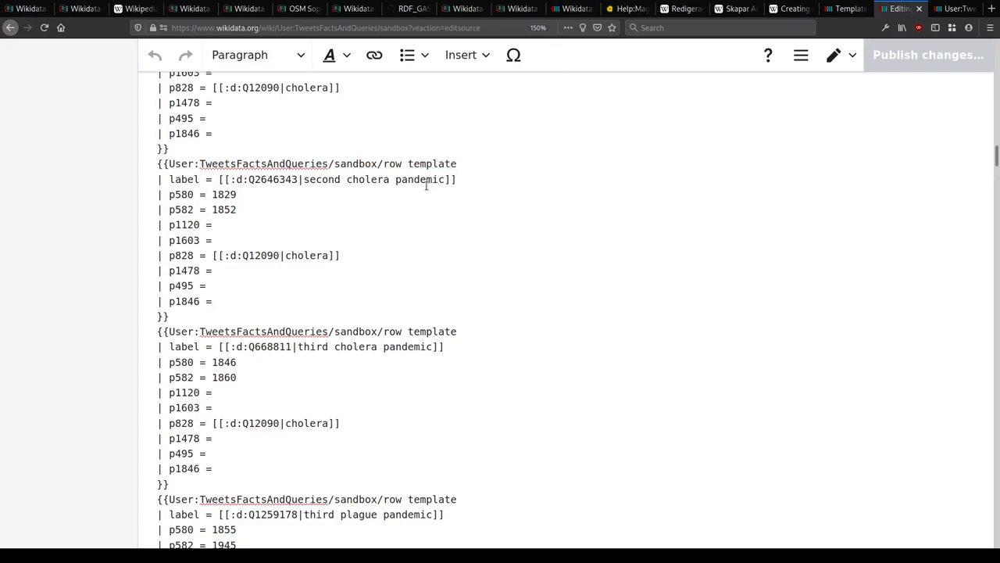
# Step: Inspect the p1120 death count and its attached reference in the 1918-1920 flu pandemic's row template call
pyautogui.scroll(-14, 422, 187)
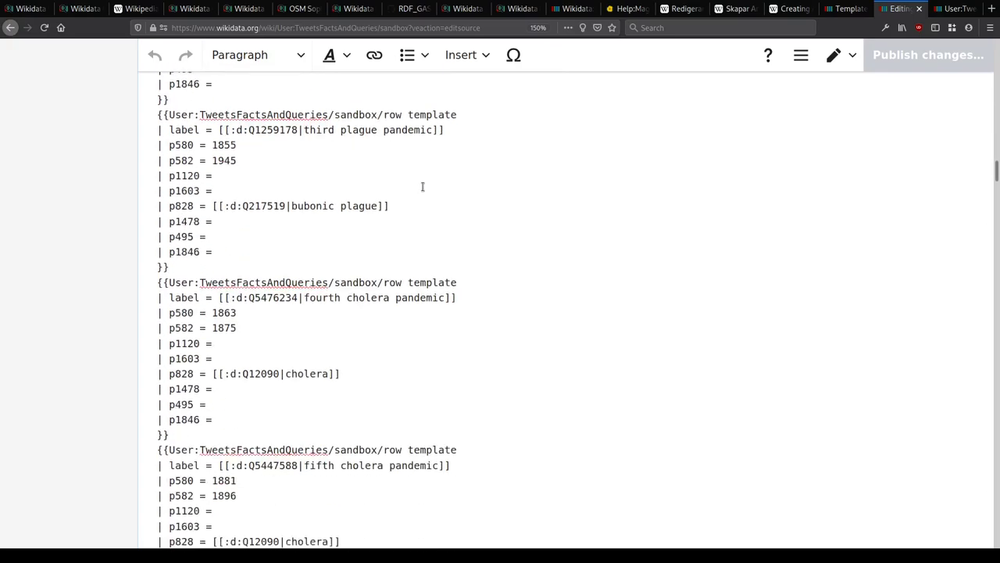
pyautogui.scroll(-10, 422, 187)
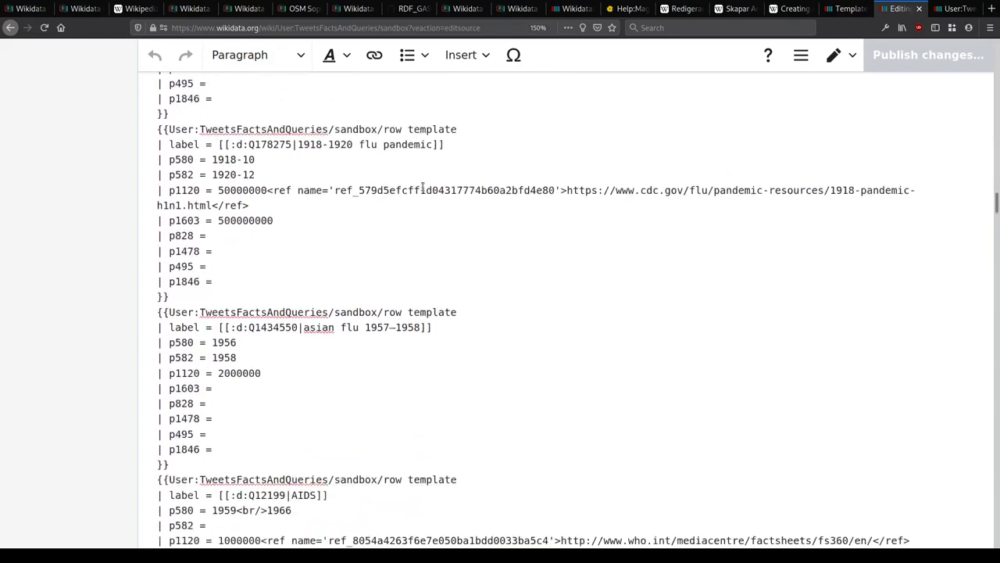
pyautogui.doubleClick(238, 129)
pyautogui.click(267, 130)
pyautogui.moveTo(268, 130); pyautogui.dragTo(270, 142)
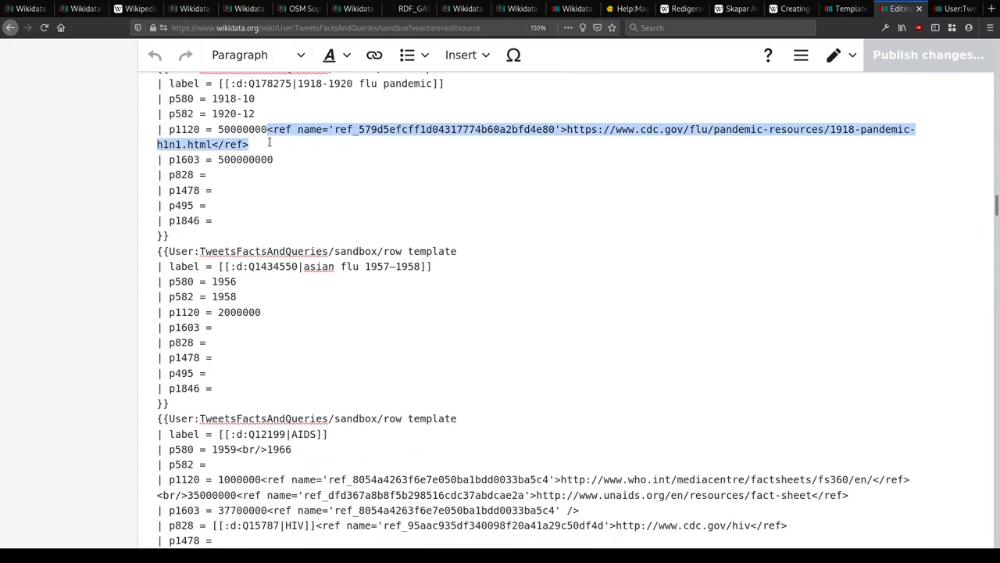
# Step: Open the row template page's source and inspect the formatnum call around the p1120 parameter
pyautogui.click(945, 9)
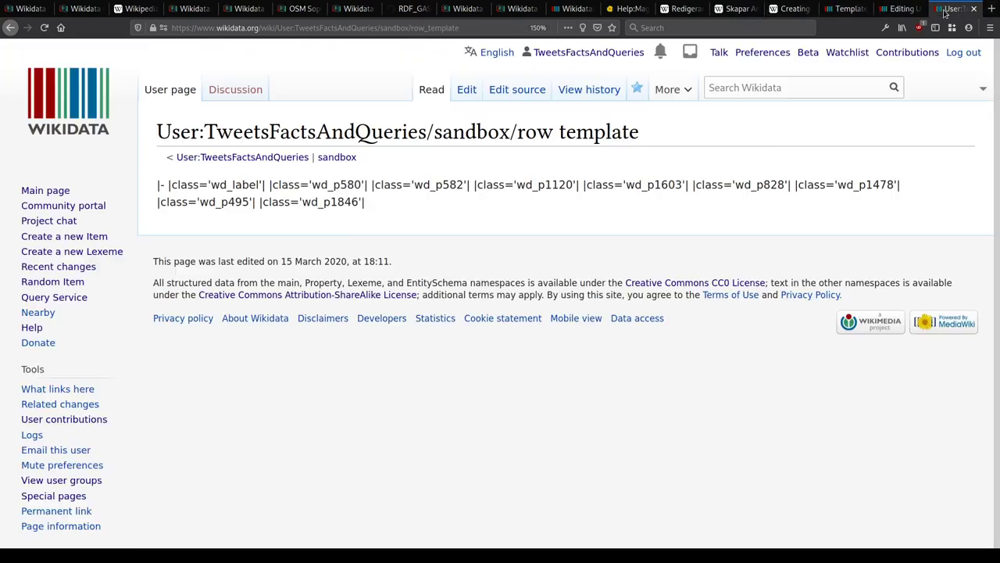
pyautogui.click(517, 89)
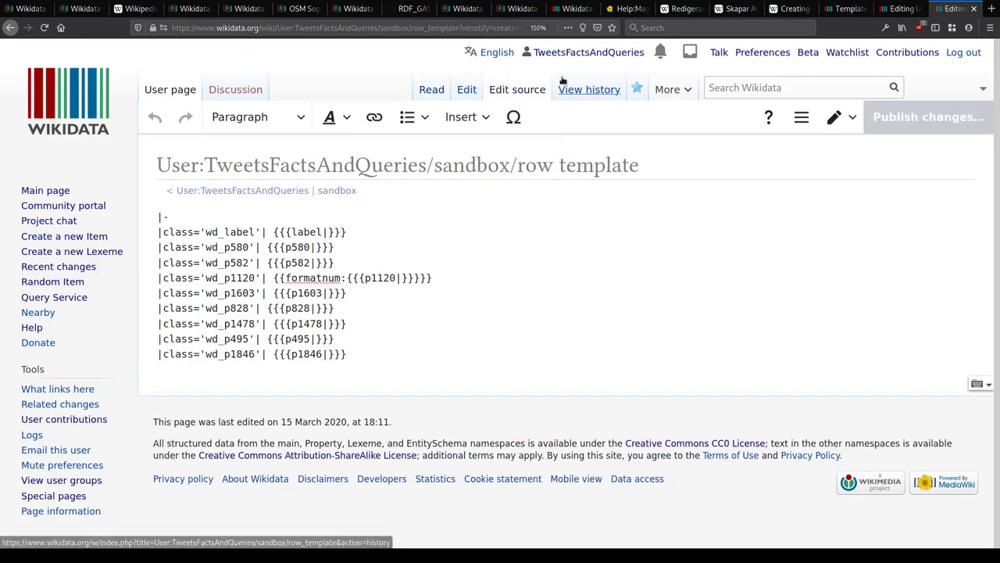
pyautogui.doubleClick(298, 278)
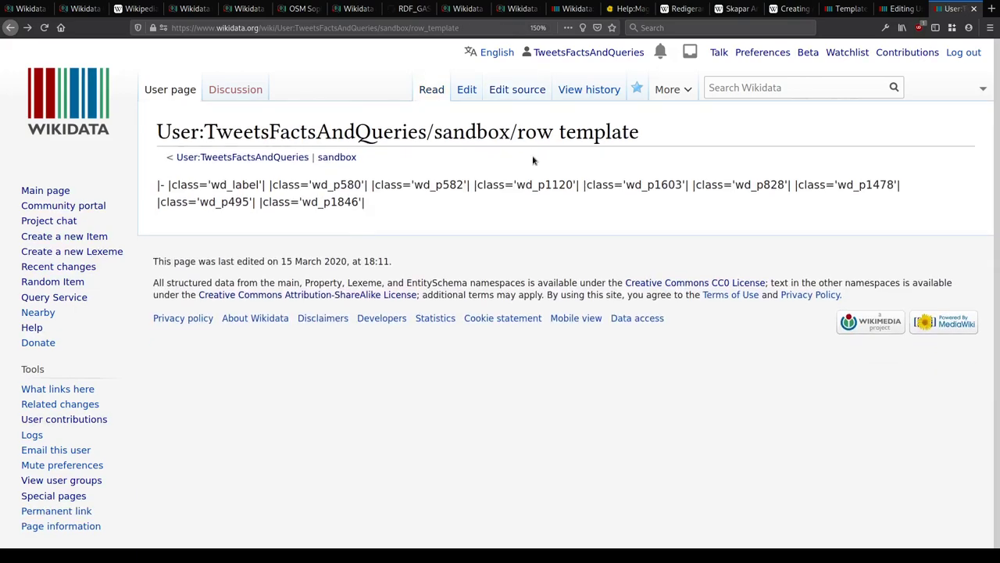
# Step: Leave the source editors and review the rendered sandbox list down to its item total and references
pyautogui.hotkey('ctrl', 'pageup')
pyautogui.hotkey('alt', 'Left')
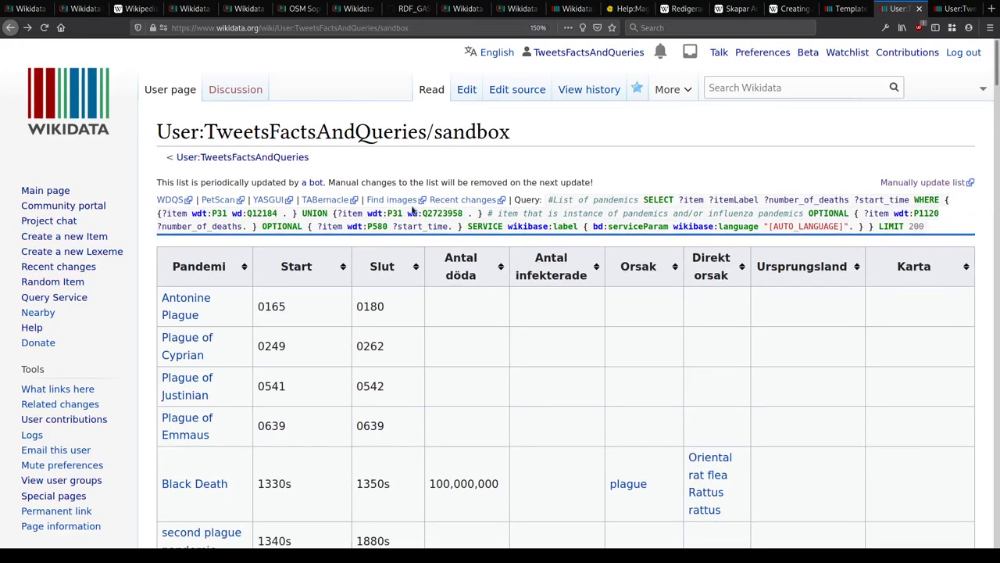
pyautogui.scroll(-5, 413, 212)
pyautogui.scroll(-15, 438, 255)
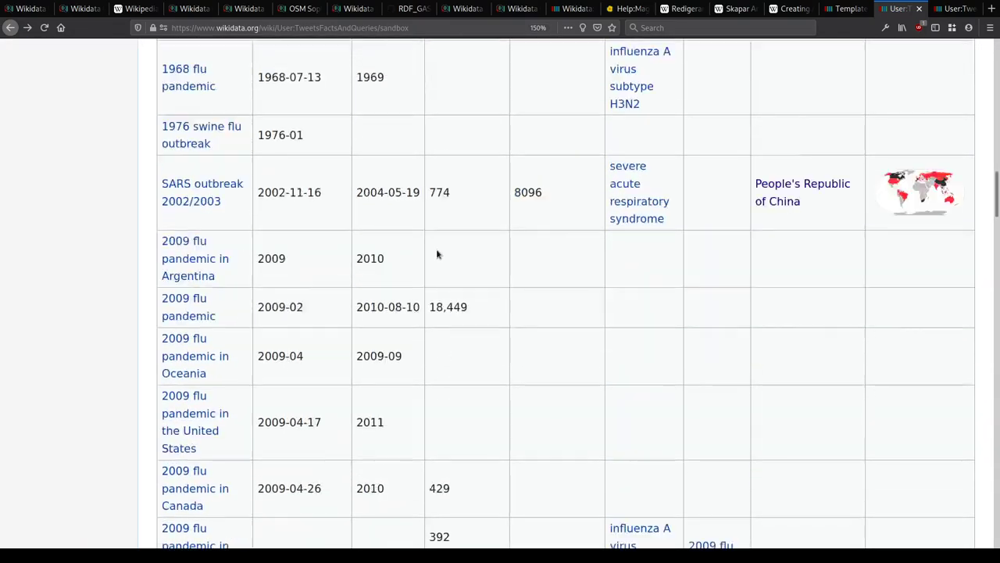
pyautogui.scroll(-20, 435, 247)
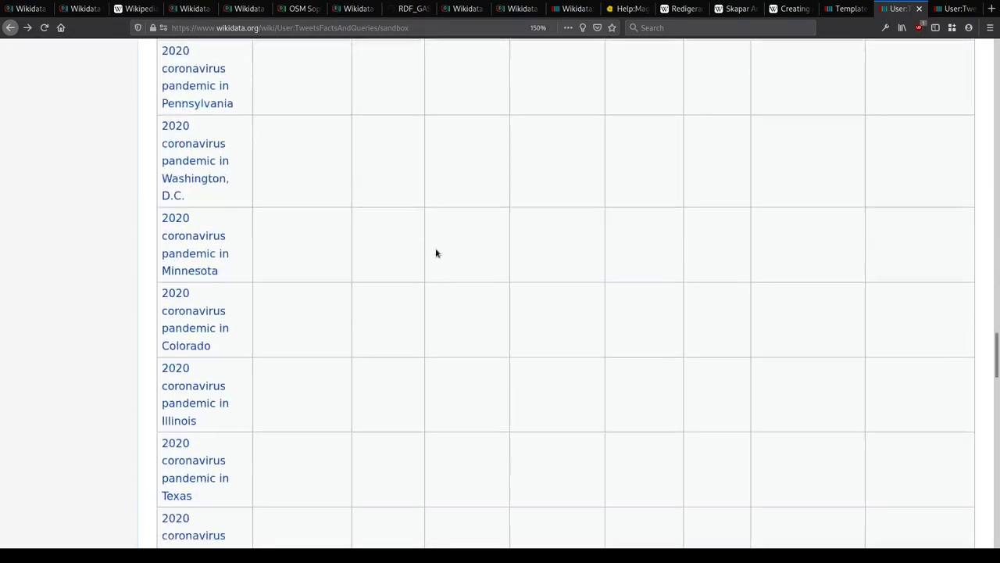
pyautogui.scroll(-3, 436, 252)
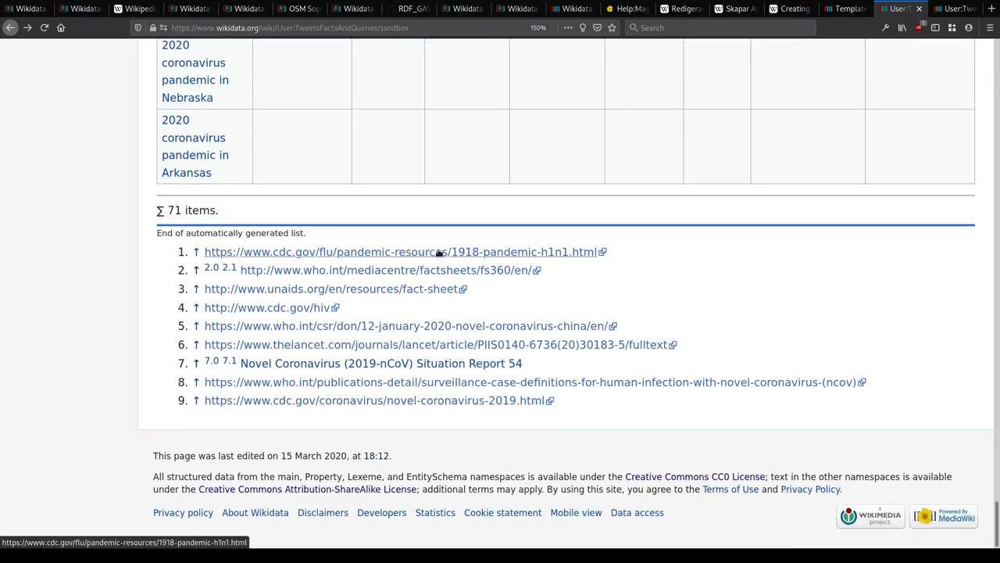
pyautogui.press('Home')
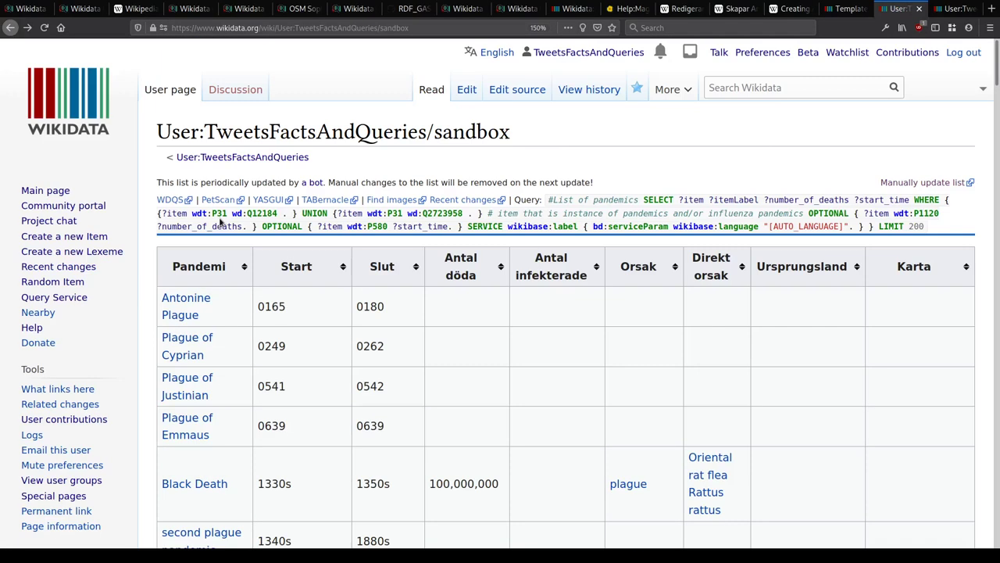
# Step: Edit the source of the Thousands separator request and start an indented reply mentioning the requester, reading "I tried it out at"
pyautogui.scroll(-5, 502, 328)
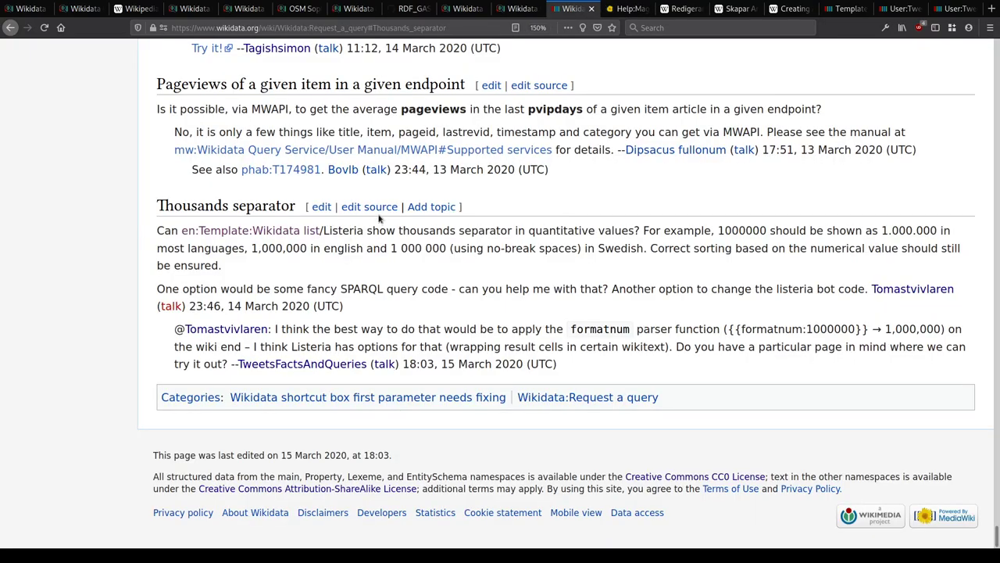
pyautogui.click(379, 211)
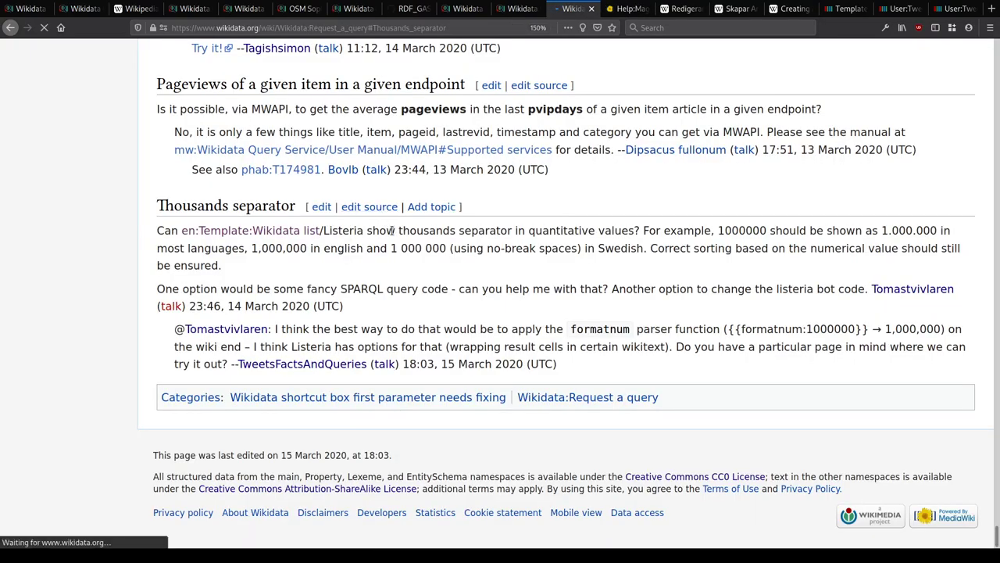
pyautogui.click(354, 210)
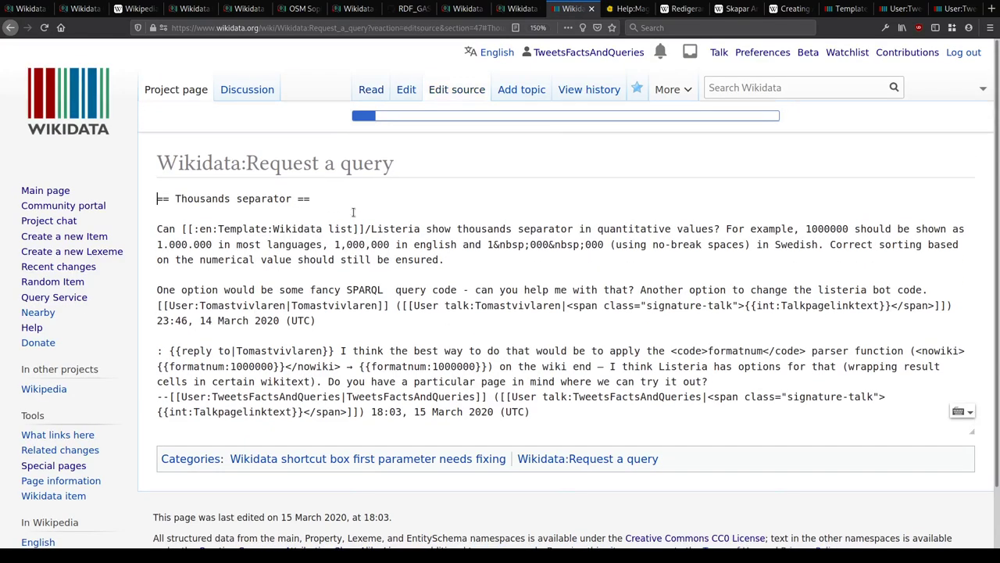
pyautogui.write(':: {{re')
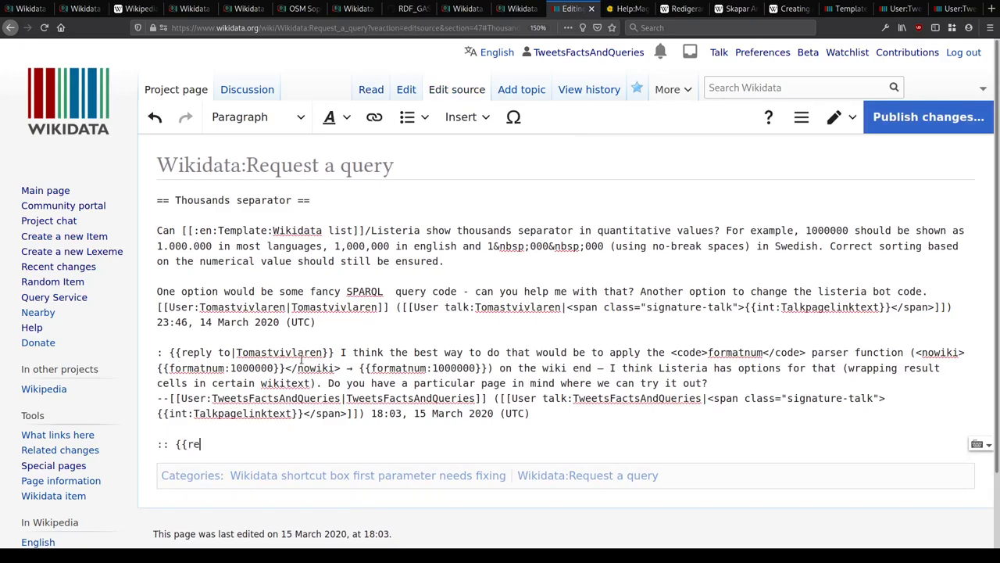
pyautogui.write('ply to|')
pyautogui.doubleClick(312, 353)
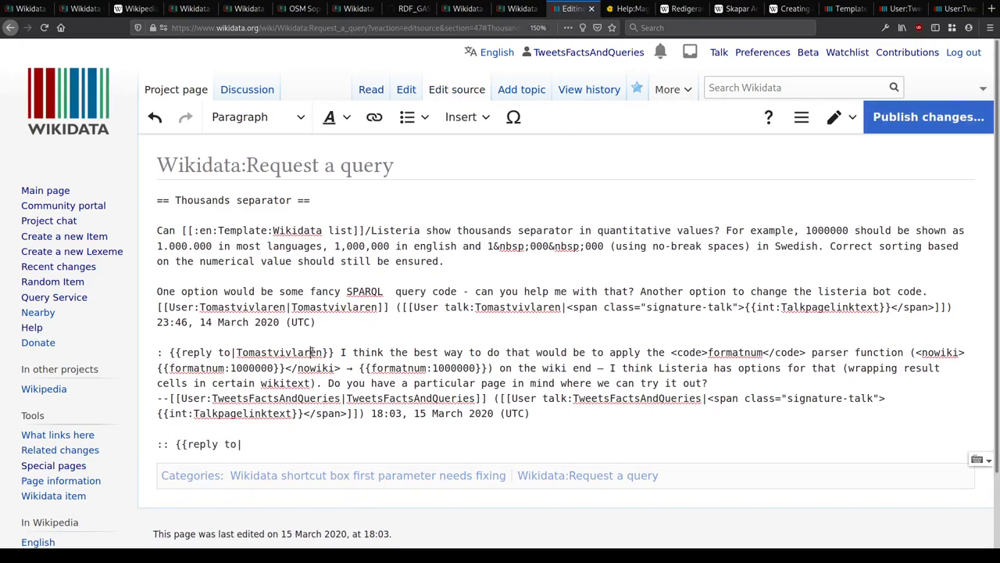
pyautogui.hotkey('ctrl', 'c')
pyautogui.hotkey('ctrl', 'End')
pyautogui.hotkey('ctrl', 'v')
pyautogui.write('}} I tried it out')
# Step: Copy the title of the rendered sandbox page and insert it as a wiki link in the reply
pyautogui.hotkey('ctrl', 'Tab')
pyautogui.hotkey('ctrl', 'Tab')
pyautogui.hotkey('ctrl', 'Tab')
pyautogui.hotkey('ctrl', 'Tab')
pyautogui.hotkey('ctrl', 'Tab')
pyautogui.hotkey('ctrl', 'Tab')
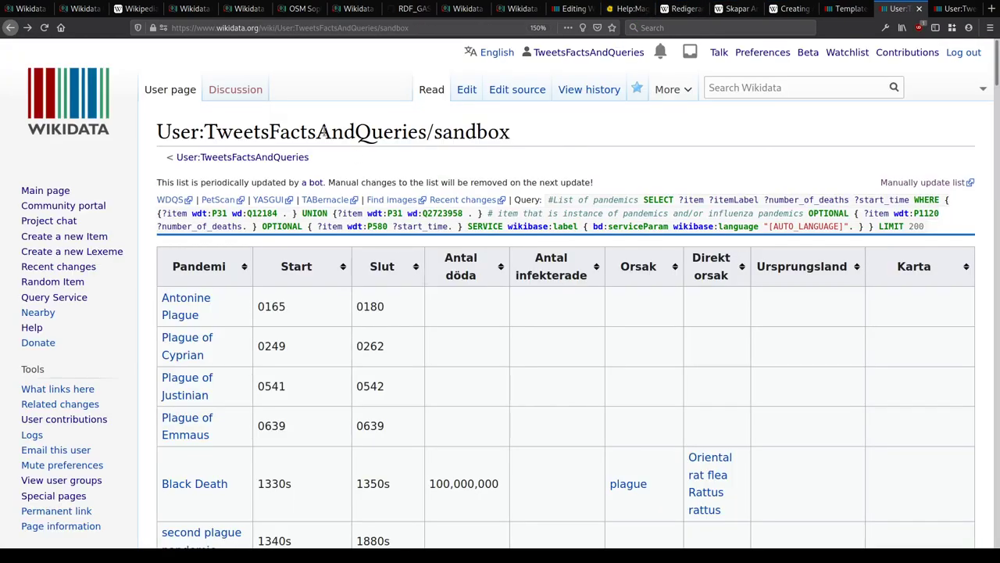
pyautogui.tripleClick(323, 132)
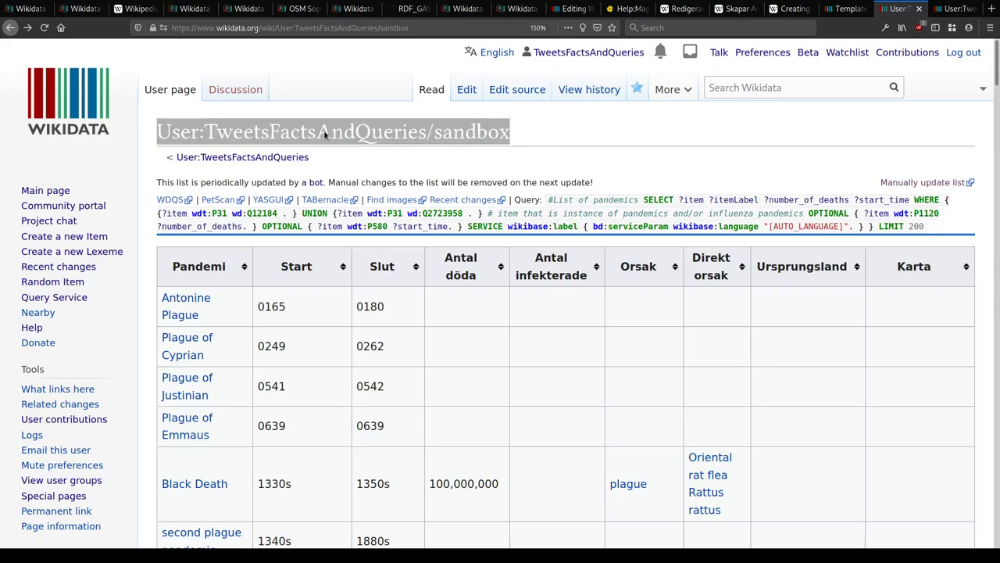
pyautogui.hotkey('ctrl', 'shift', 'Tab')
pyautogui.hotkey('ctrl', 'shift', 'Tab')
pyautogui.hotkey('ctrl', 'shift', 'Tab')
pyautogui.hotkey('ctrl', 'shift', 'Tab')
pyautogui.hotkey('ctrl', 'shift', 'Tab')
pyautogui.hotkey('ctrl', 'shift', 'Tab')
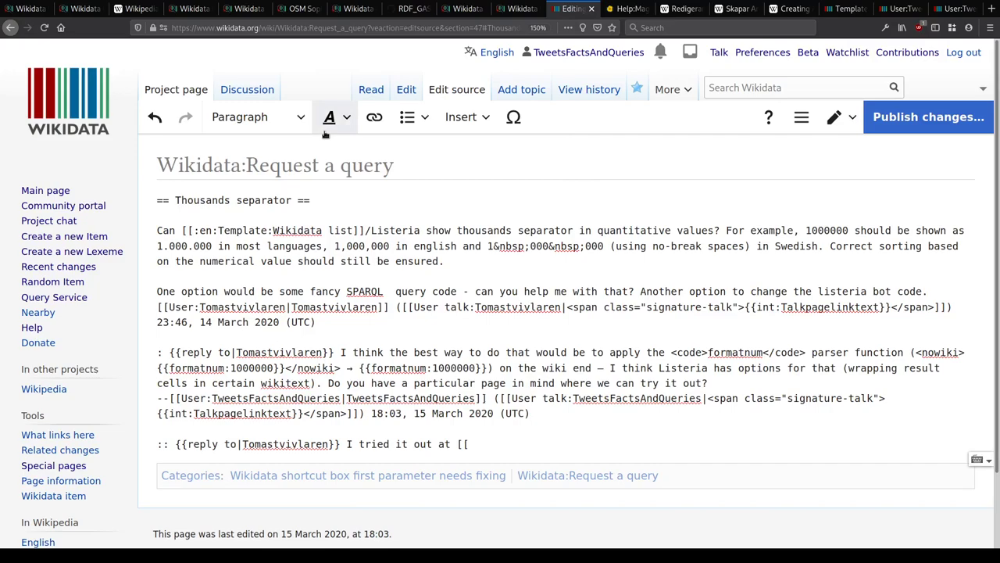
pyautogui.hotkey('ctrl', 'v')
# Step: Add "– it looks like the trick is to use a custom <code>row_template</code>, such as the one at" and link the sandbox's row template page
pyautogui.write('– it')
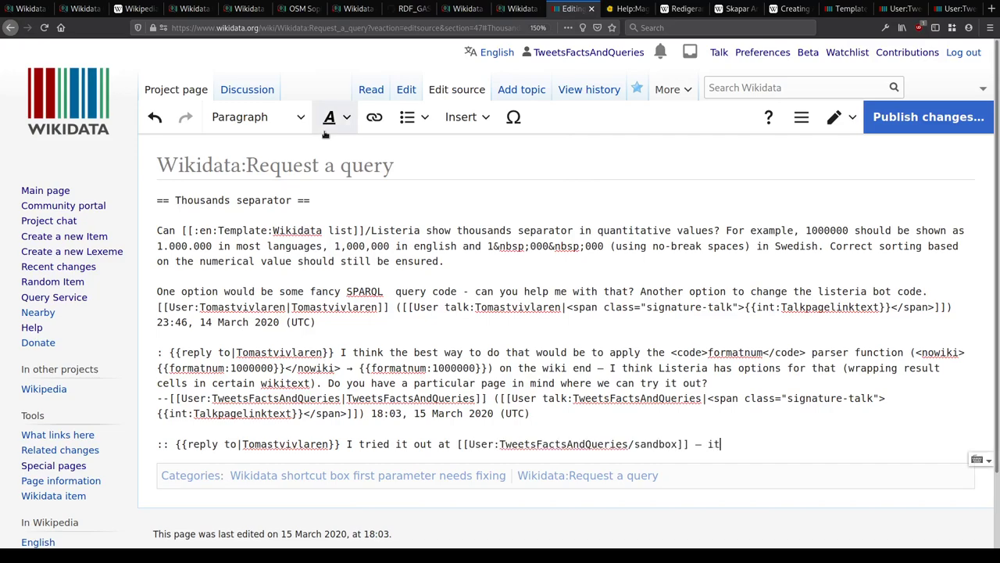
pyautogui.write(' looks like the trick is to use a custom <code>row_template</cod}>')
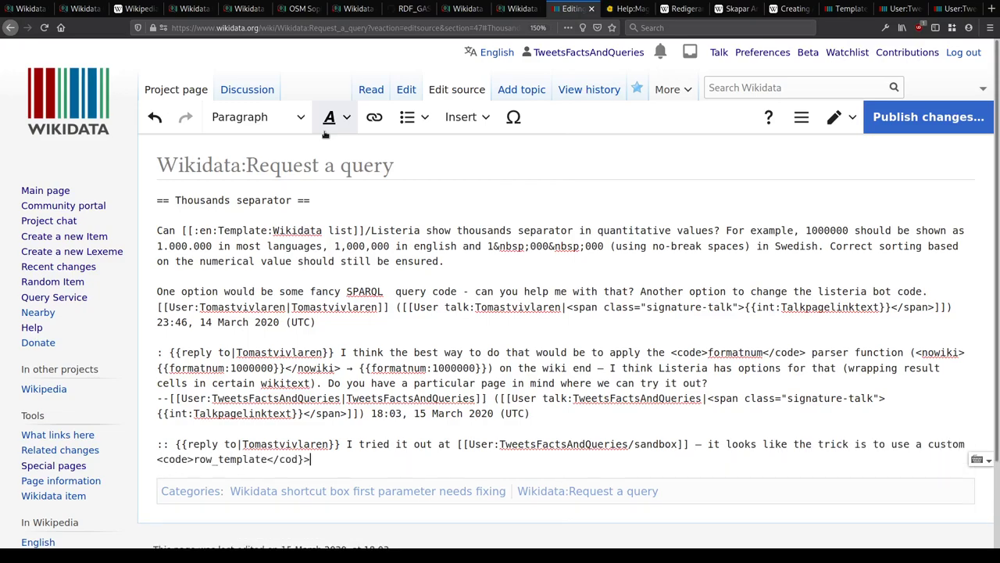
pyautogui.write('e>, such as the one at')
pyautogui.hotkey('ctrl', '9')
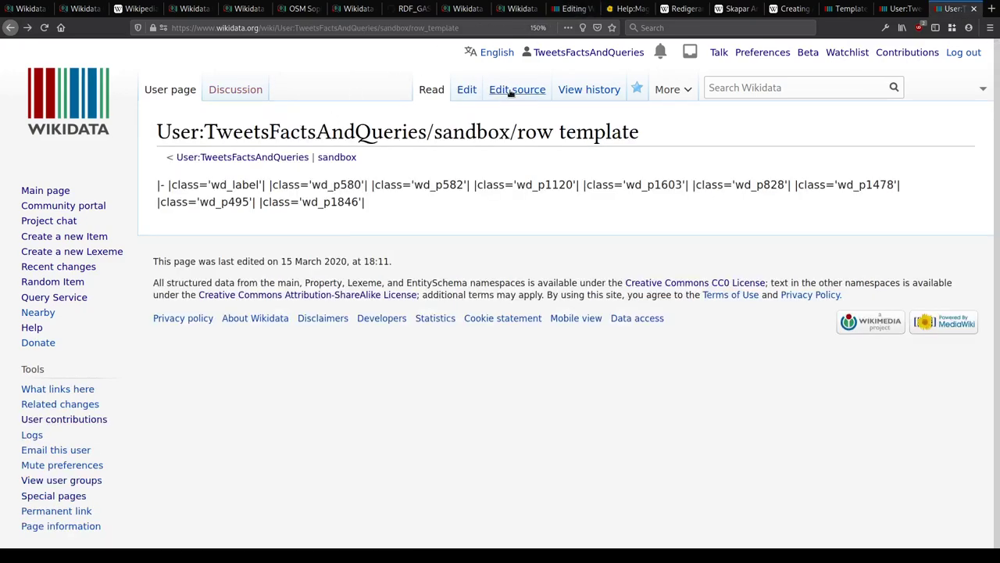
pyautogui.tripleClick(499, 132)
pyautogui.hotkey('ctrl', 'c')
pyautogui.hotkey('ctrl', 'Tab')
pyautogui.write('[[')
pyautogui.hotkey('ctrl', 'v')
# Step: Continue the reply with ", which is based on the usually generated rows but wraps the"
pyautogui.write(']], which is based on the usual')
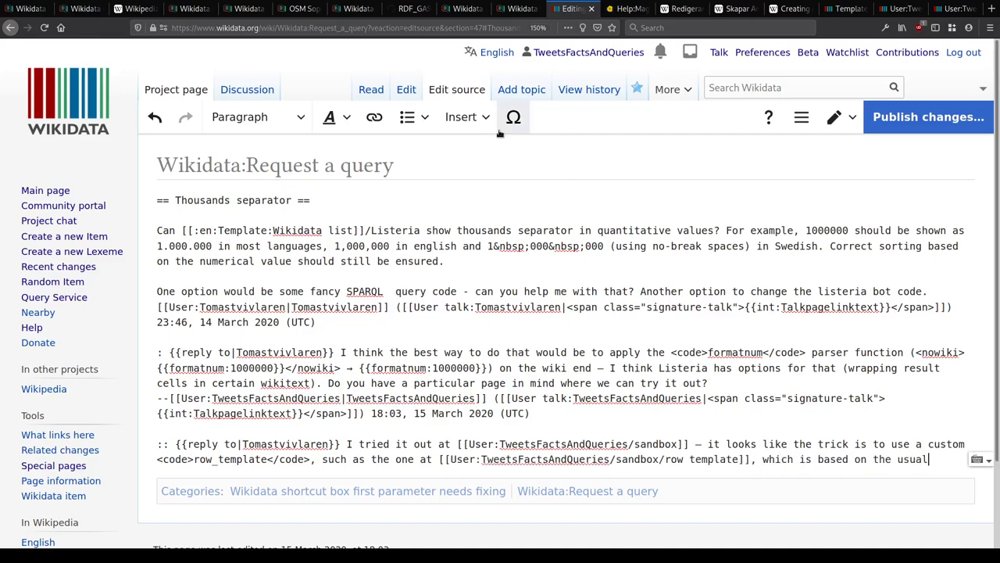
pyautogui.write('ly generated rows')
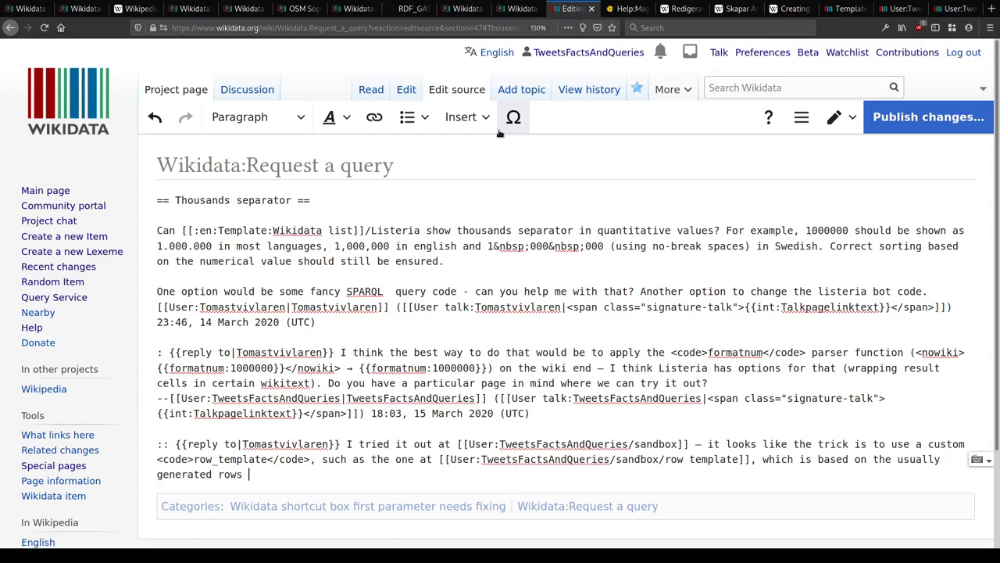
pyautogui.hotkey('ctrl', '9')
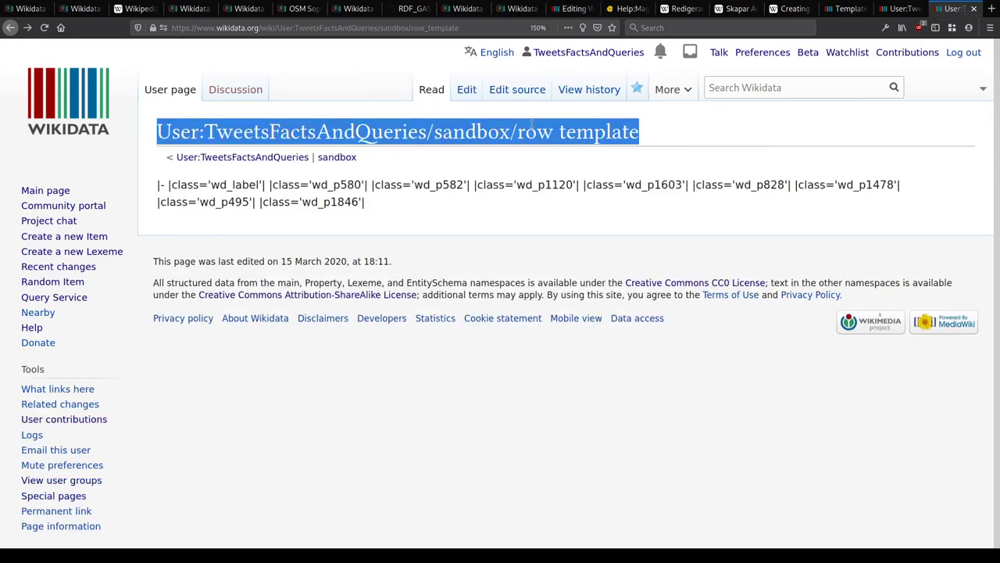
pyautogui.hotkey('ctrl', 'Tab')
pyautogui.write('ws but wraps the')
# Step: Finish the sentence with "<code>p1120</code> argument in <nowiki>{{formatnum:}}</nowiki>.", copying the property name from the row template page
pyautogui.hotkey('ctrl', '9')
pyautogui.click(547, 184)
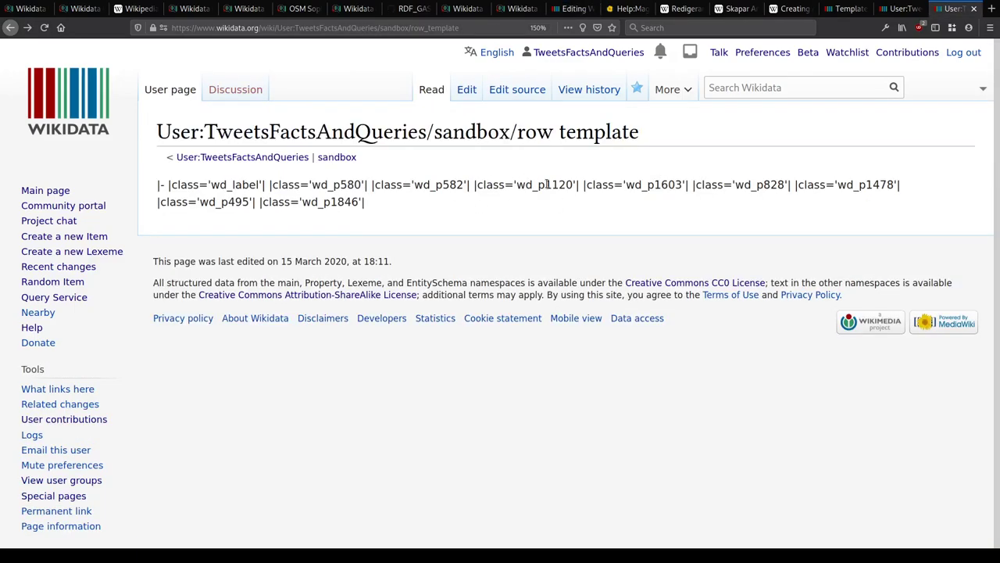
pyautogui.moveTo(540, 184); pyautogui.dragTo(571, 185)
pyautogui.hotkey('ctrl', 'Tab')
pyautogui.write('<code')
pyautogui.press('BackSpace')
pyautogui.press('BackSpace')
pyautogui.press('BackSpace')
pyautogui.write('ode>')
pyautogui.hotkey('ctrl', 'v')
pyautogui.write('</code> argu')
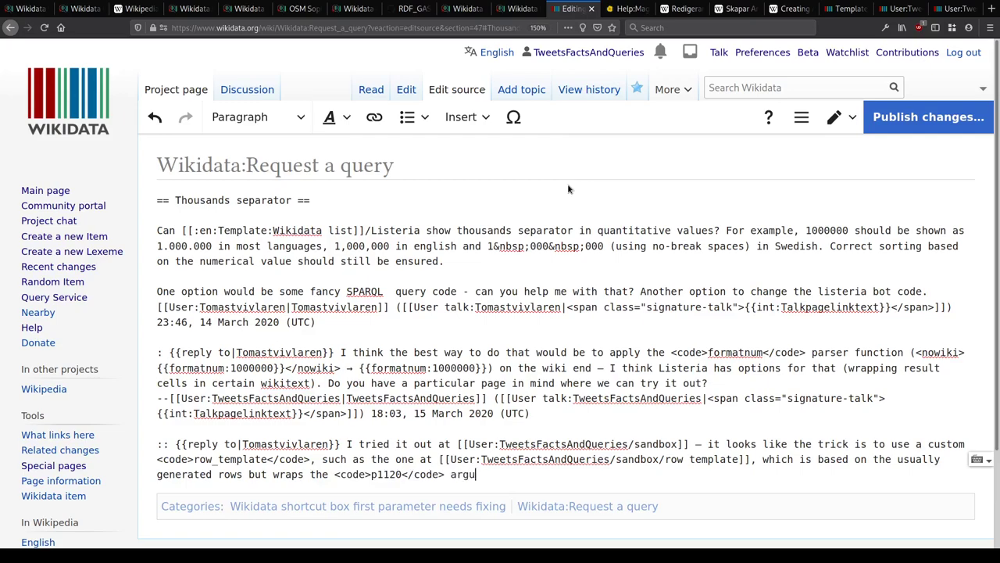
pyautogui.write('ment in <nowiki>{{formatnum:}}')
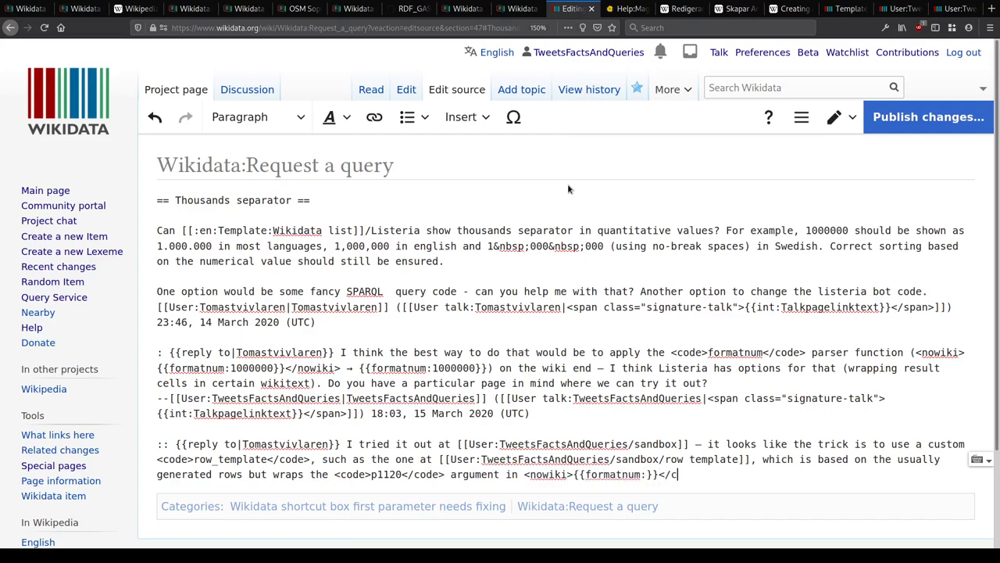
pyautogui.write('</nowiki>.')
# Step: Insert ", based on" after the sandbox link, followed by a link to the Swedish Wikipedia article as w:sv:Pandemi
pyautogui.write(', based on')
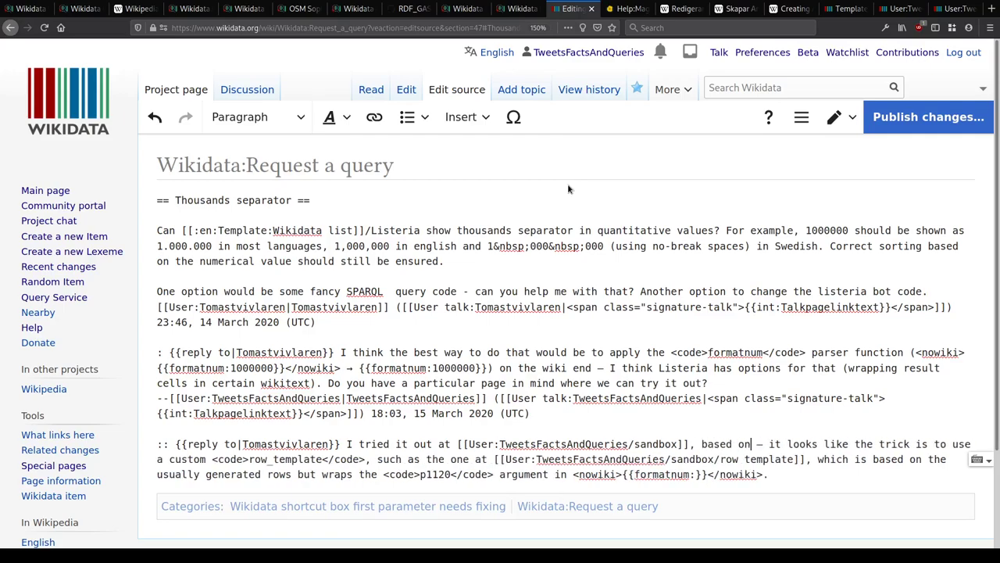
pyautogui.click(680, 8)
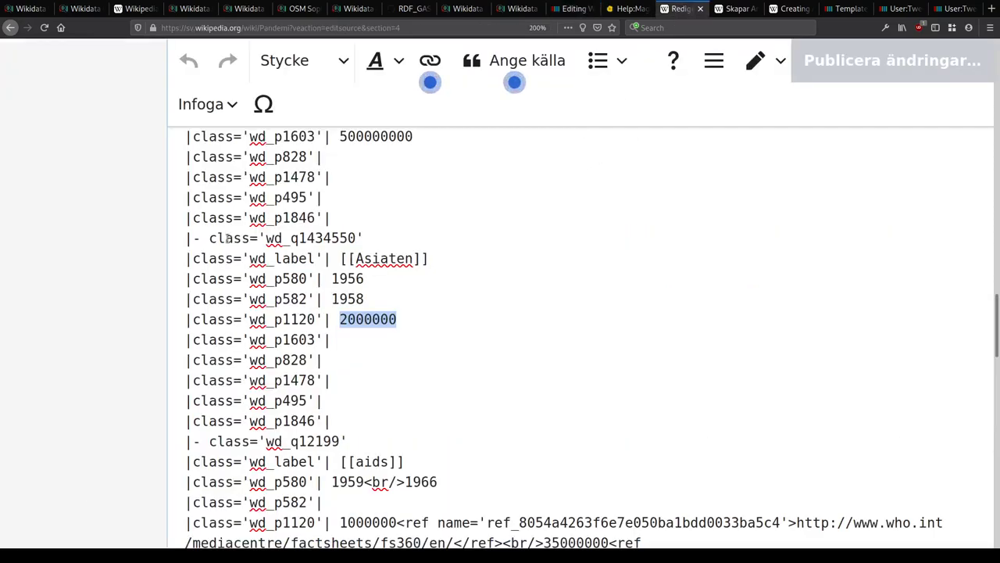
pyautogui.hotkey('alt', 'Left')
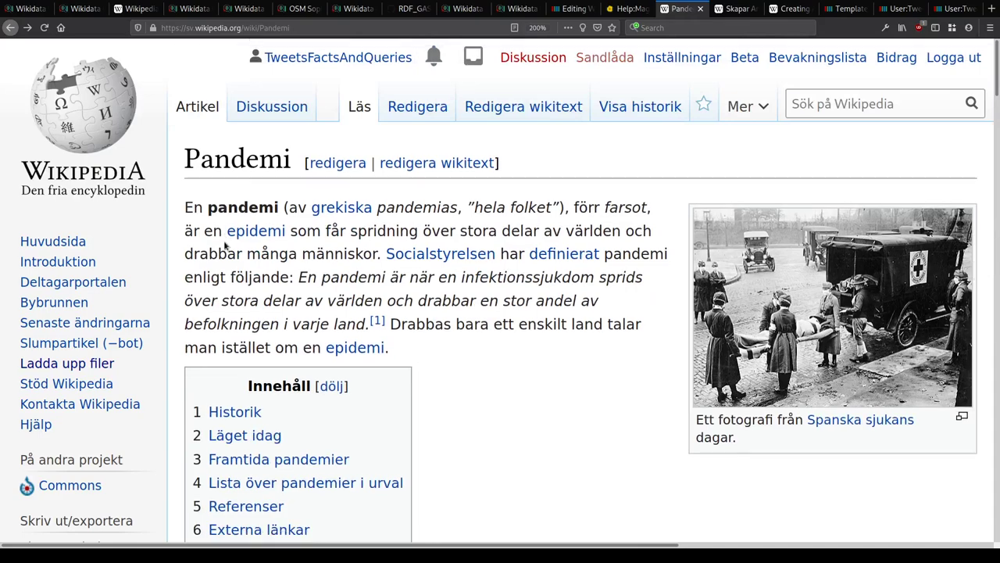
pyautogui.doubleClick(226, 155)
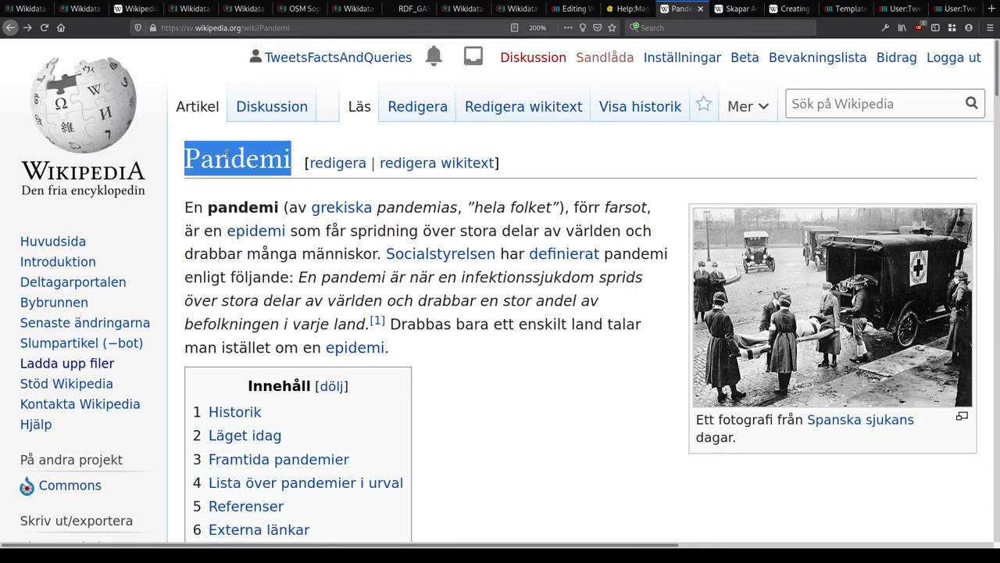
pyautogui.hotkey('ctrl', 'Tab')
pyautogui.write('[[w:sv:')
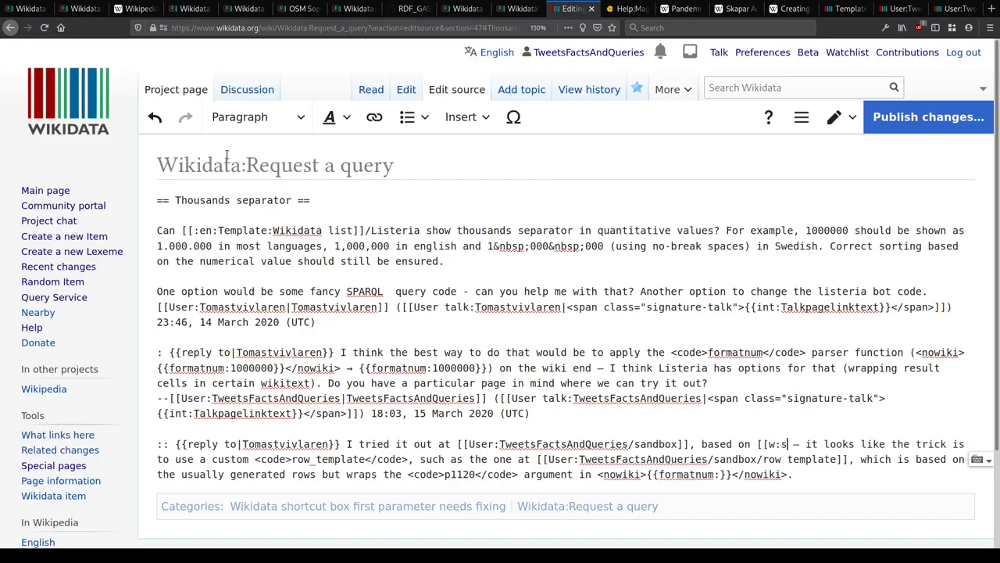
pyautogui.hotkey('ctrl', 'v')
# Step: Find the pandemic list section in the Swedish article and extend the reply's link with its heading, #Lista över pandemier i urval
pyautogui.hotkey('ctrl', 'Tab')
pyautogui.scroll(-5, 234, 155)
pyautogui.scroll(2, 238, 154)
pyautogui.scroll(-10, 242, 156)
pyautogui.scroll(-15, 145, 282)
pyautogui.scroll(8, 141, 289)
pyautogui.scroll(20, 145, 298)
pyautogui.scroll(-1, 262, 352)
pyautogui.click(268, 363)
pyautogui.tripleClick(258, 74)
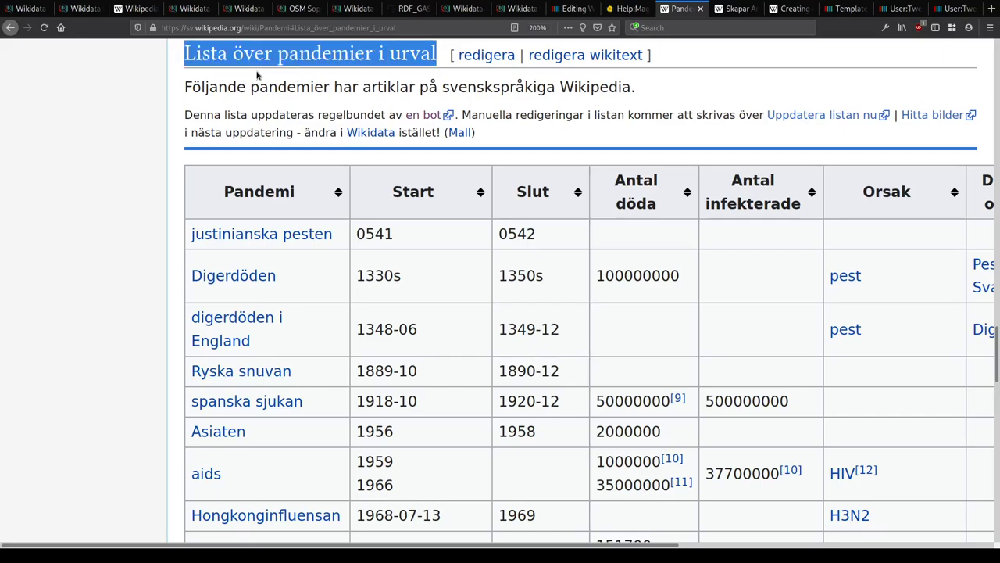
pyautogui.hotkey('ctrl', 'c')
pyautogui.hotkey('ctrl', 'pageup')
pyautogui.hotkey('ctrl', 'pageup')
pyautogui.hotkey('ctrl', 'v')
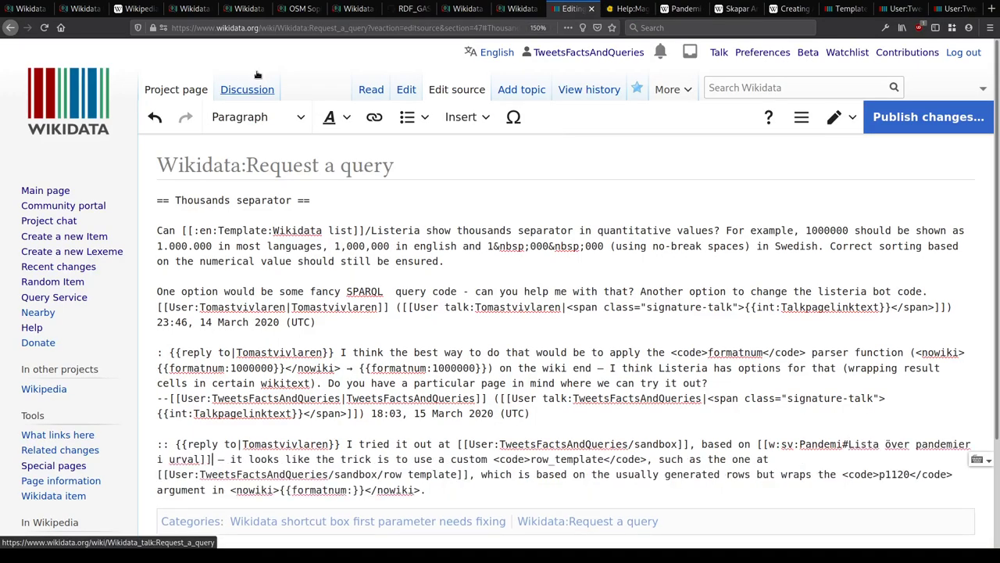
# Step: Sign the reply with --~~~~, preview it and test the link to the Swedish pandemic list
pyautogui.hotkey('alt', 'shift', 'p')
pyautogui.press('Escape')
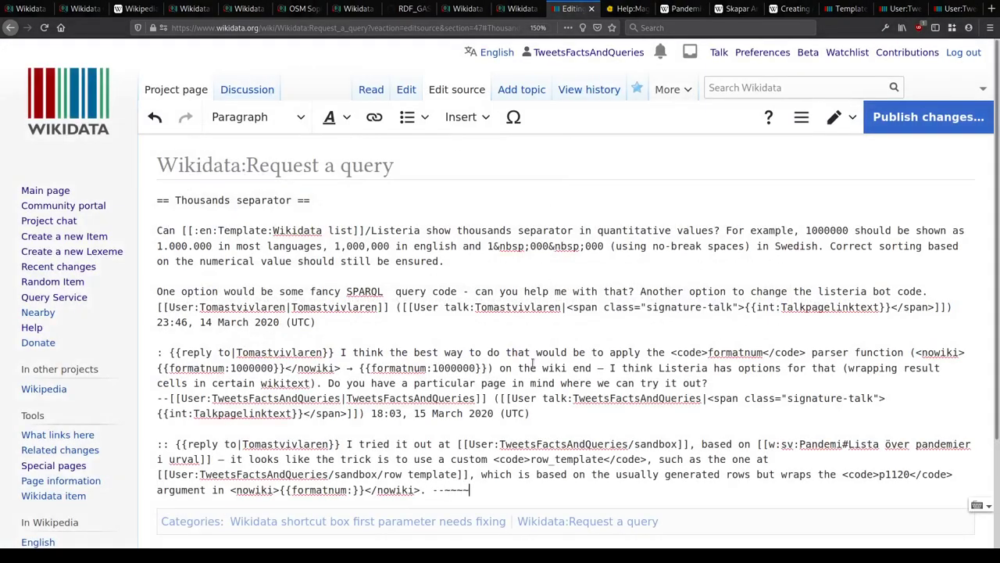
pyautogui.hotkey('alt', 'shift', 'p')
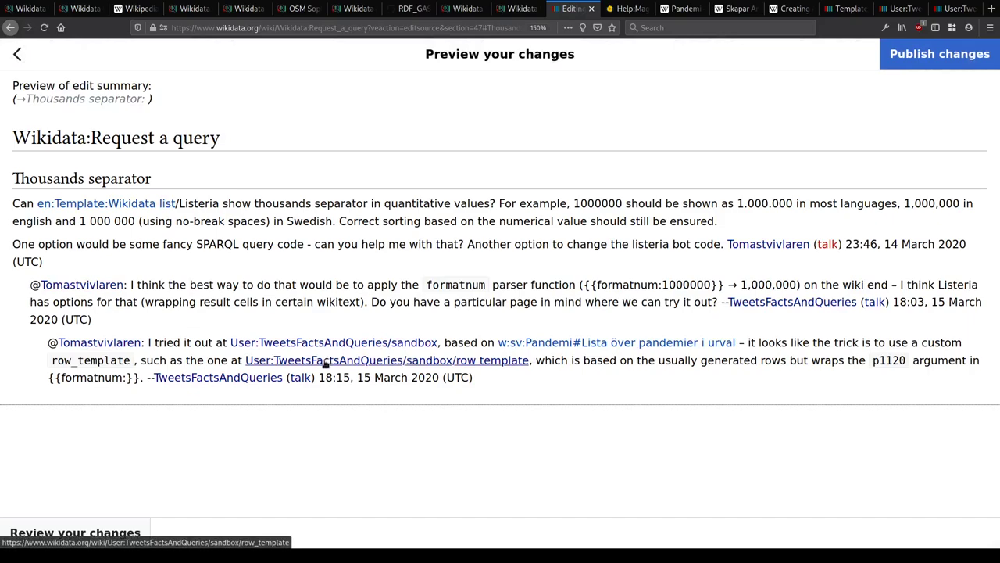
pyautogui.click(629, 347)
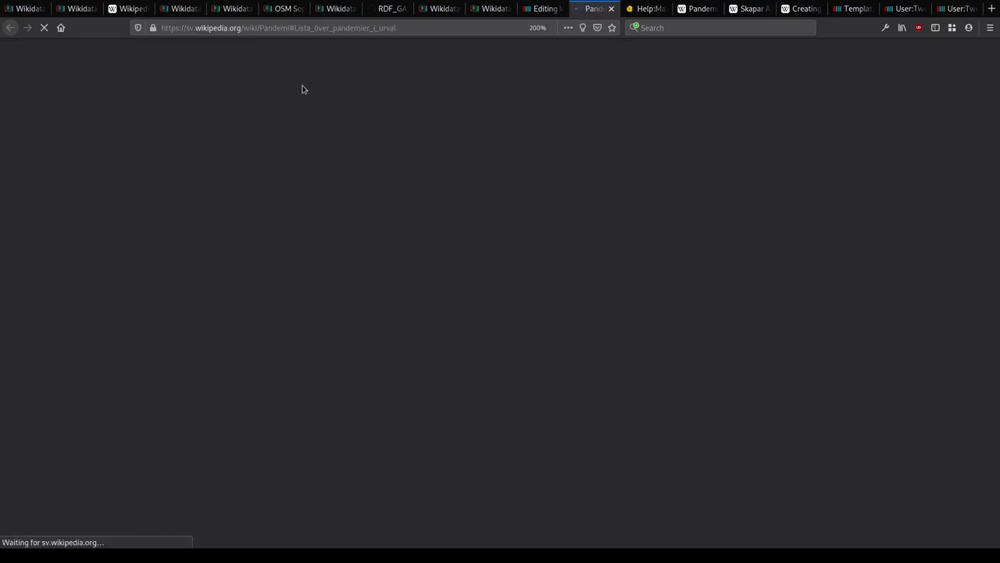
pyautogui.hotkey('ctrl', 'w')
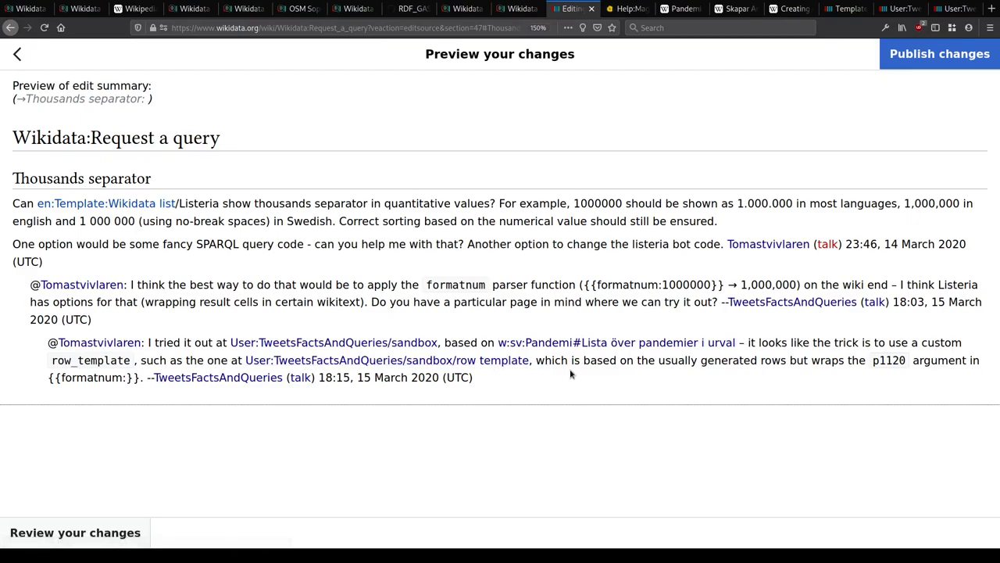
pyautogui.press('Escape')
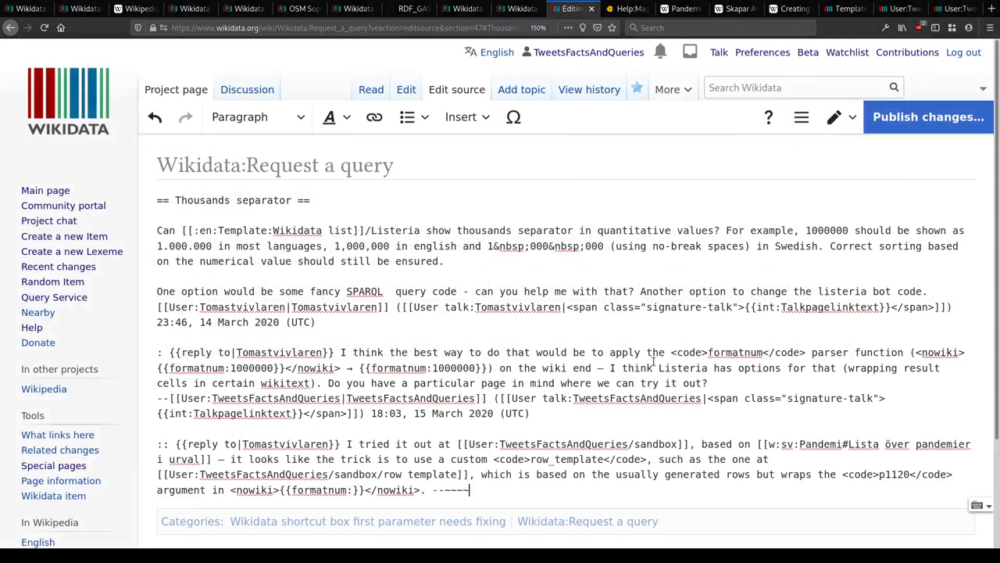
# Step: Reword "usually generated rows" in the reply to "Wikitext that Listeria generates by default"
pyautogui.moveTo(620, 356); pyautogui.dragTo(752, 352)
pyautogui.write('j')
pyautogui.press('BackSpace')
pyautogui.write('Wikitext usually')
pyautogui.hotkey('ctrl', 'BackSpace')
pyautogui.write('that ')
pyautogui.write('Listeria generate')
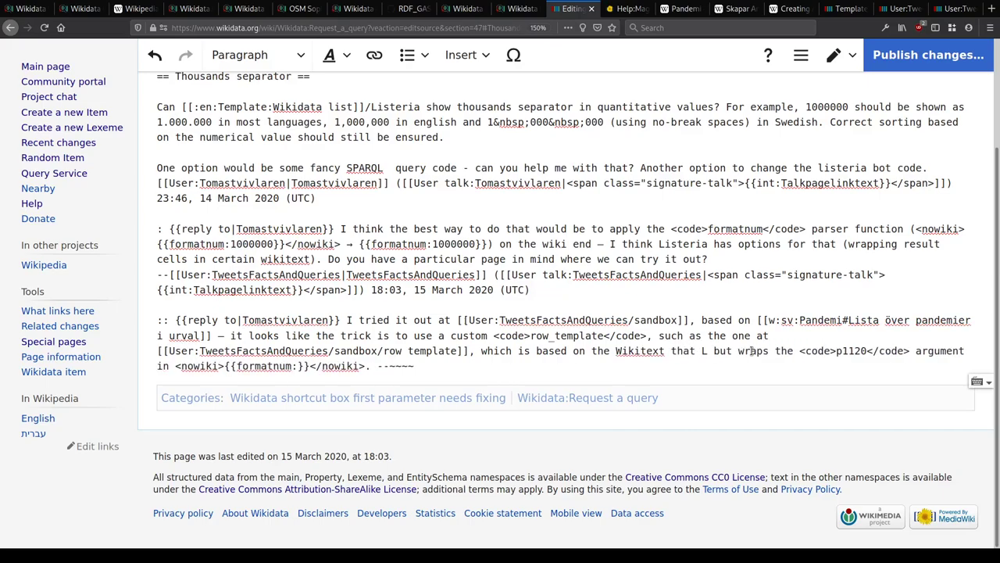
pyautogui.write('s by default')
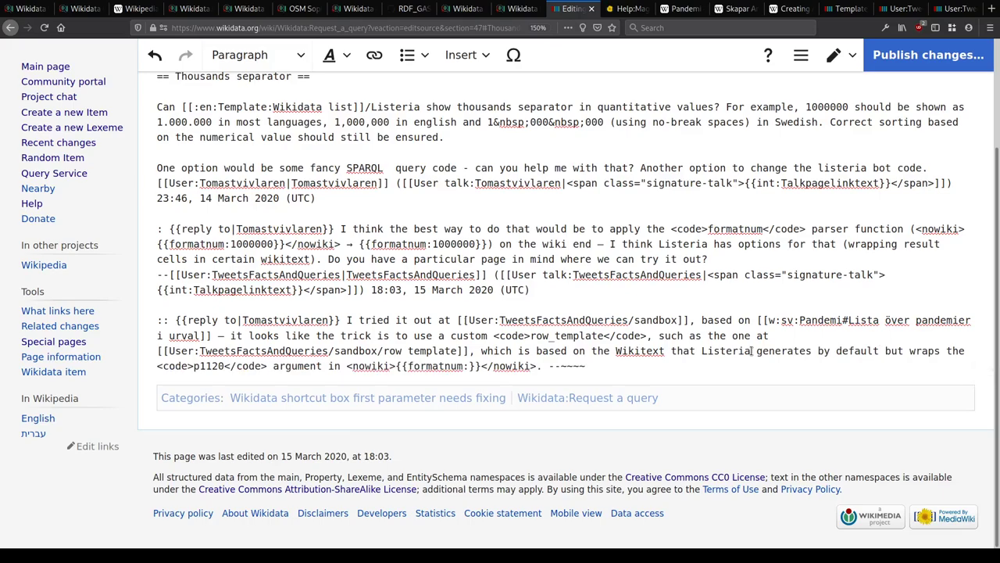
# Step: Publish the reply with the edit summary "custom row_template works"
pyautogui.hotkey('alt', 'shift', 's')
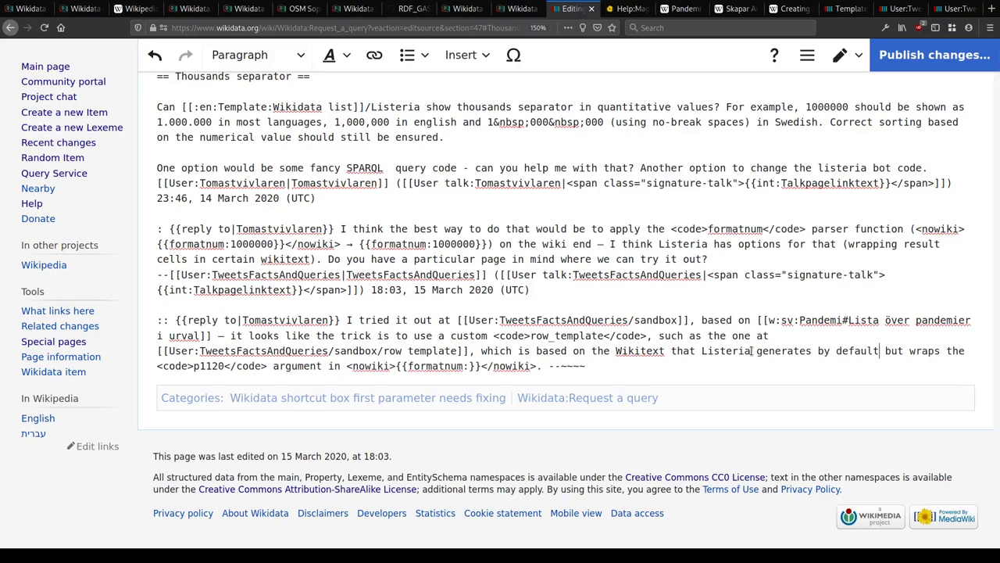
pyautogui.write('custom row template works')
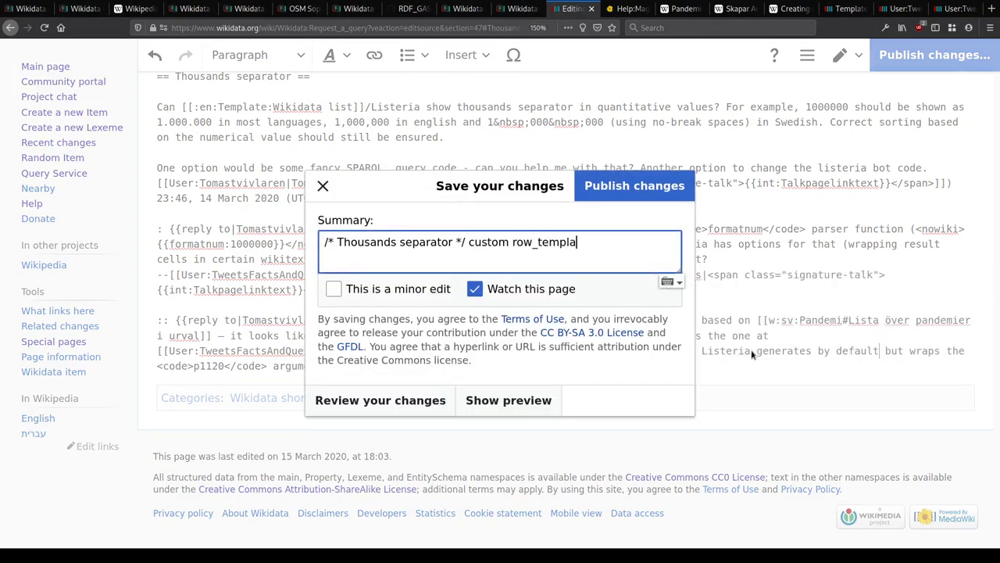
pyautogui.press('Return')
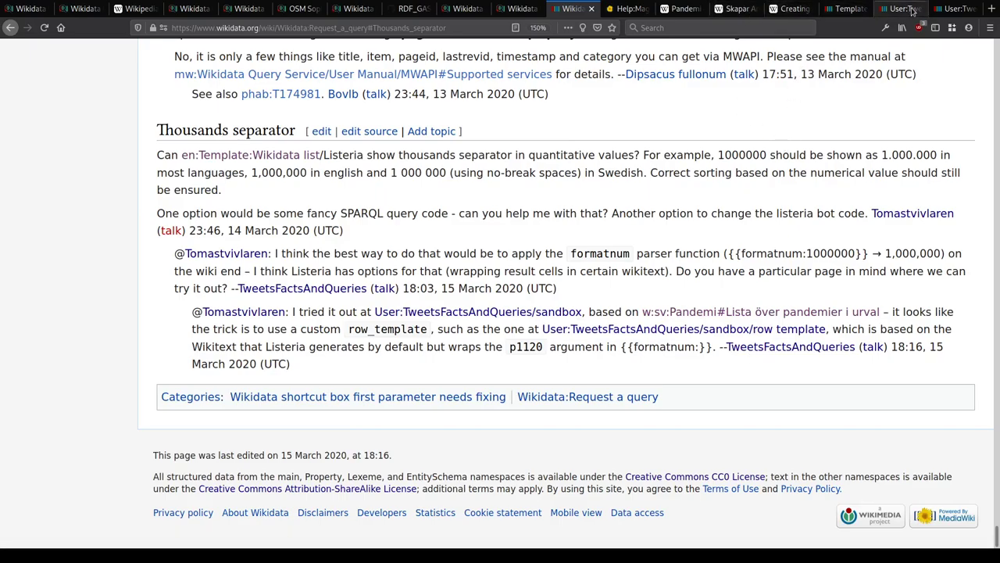
# Step: Reload the sandbox page in German with ?uselang=de and check the thousands separators in the death counts
pyautogui.click(938, 9)
pyautogui.click(897, 8)
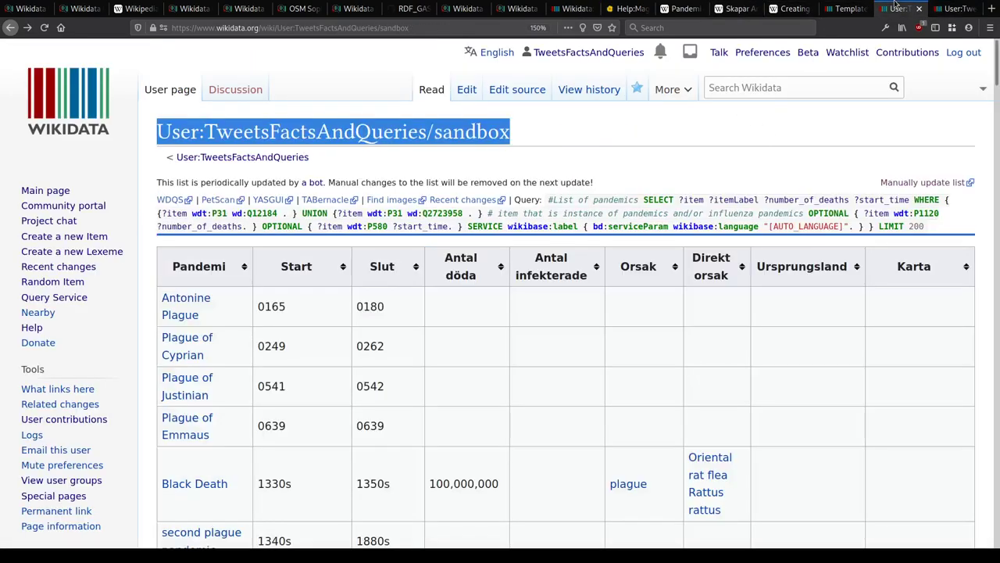
pyautogui.scroll(-3, 301, 380)
pyautogui.scroll(3, 301, 381)
pyautogui.hotkey('ctrl', 'l')
pyautogui.press('End')
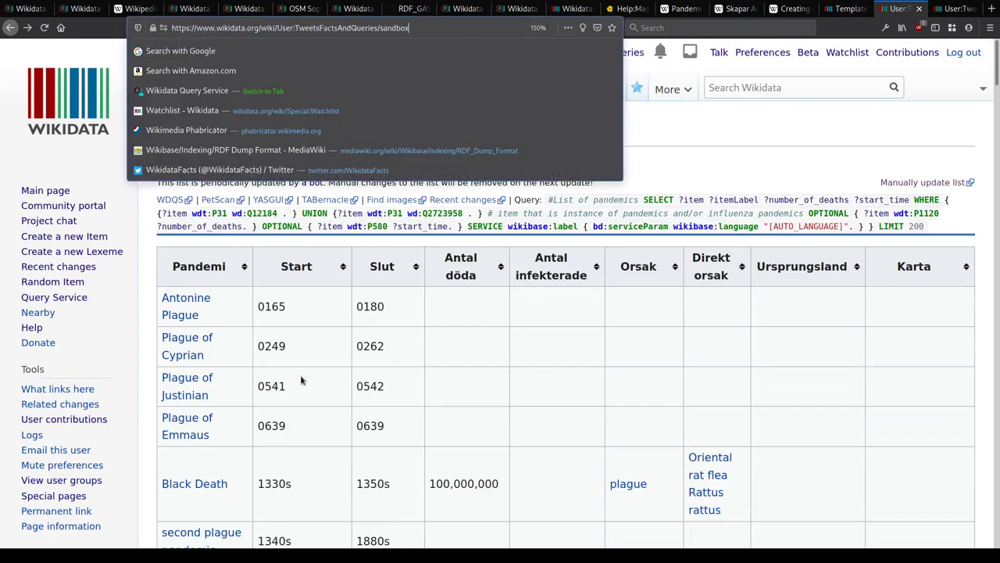
pyautogui.write('?uselang=de')
pyautogui.press('Return')
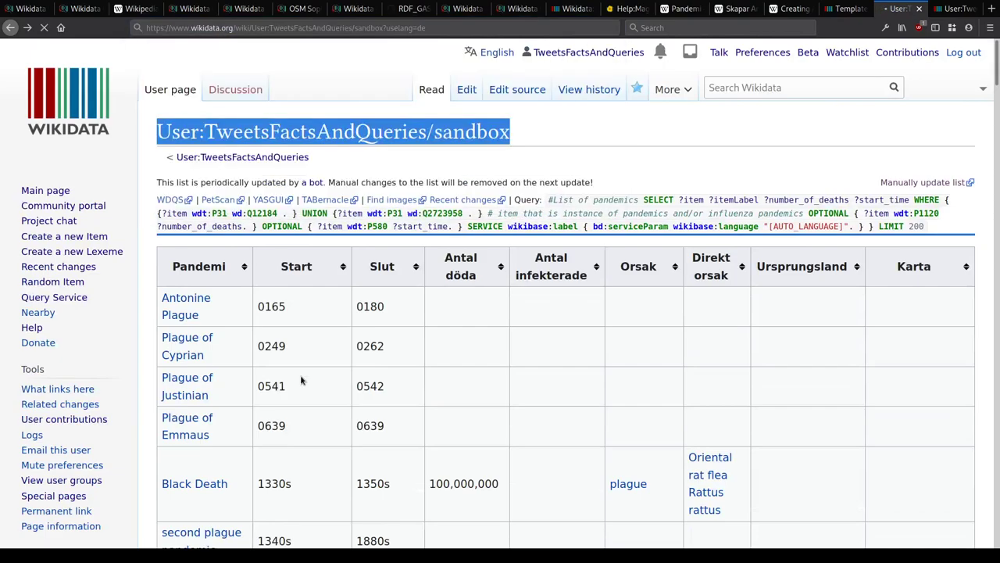
pyautogui.moveTo(451, 484); pyautogui.dragTo(469, 485)
pyautogui.click(472, 488)
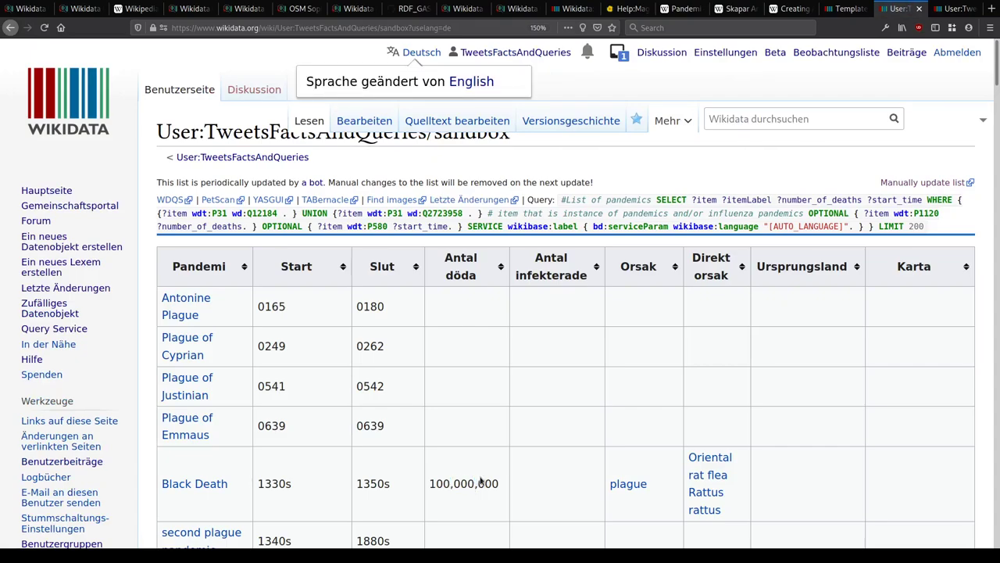
pyautogui.hotkey('ctrl', 'Tab')
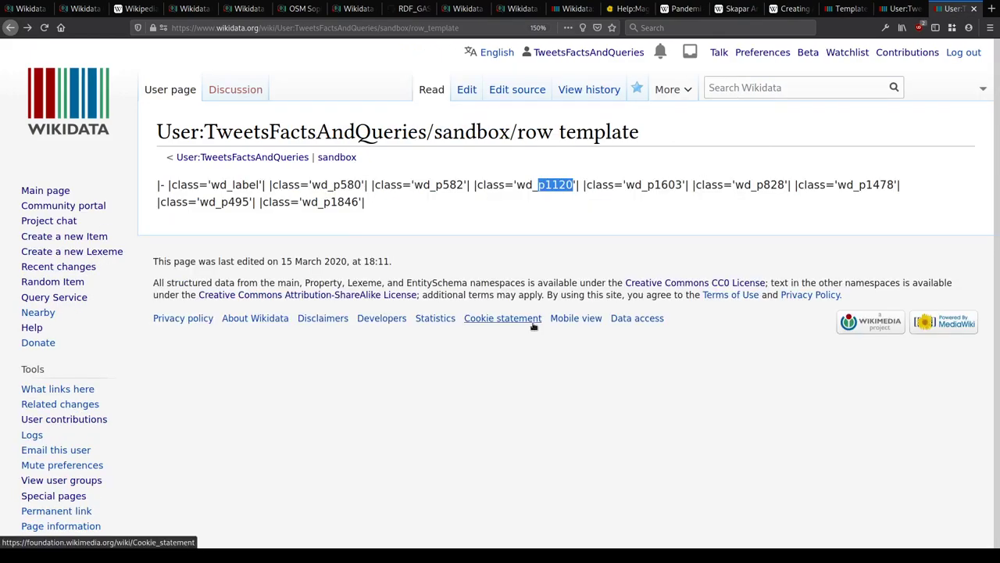
pyautogui.hotkey('ctrl', 'shift', 'Tab')
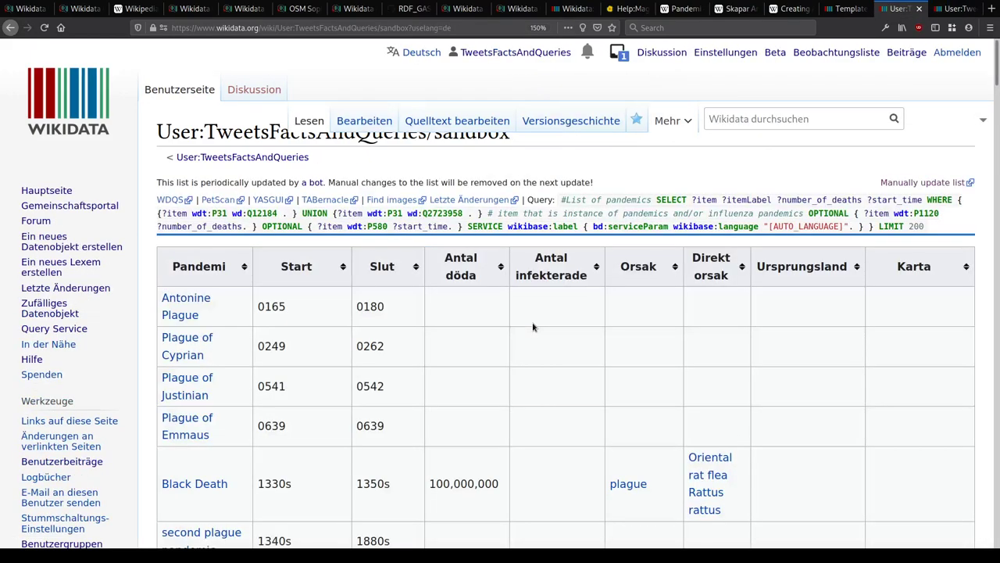
pyautogui.hotkey('ctrl', 'Tab')
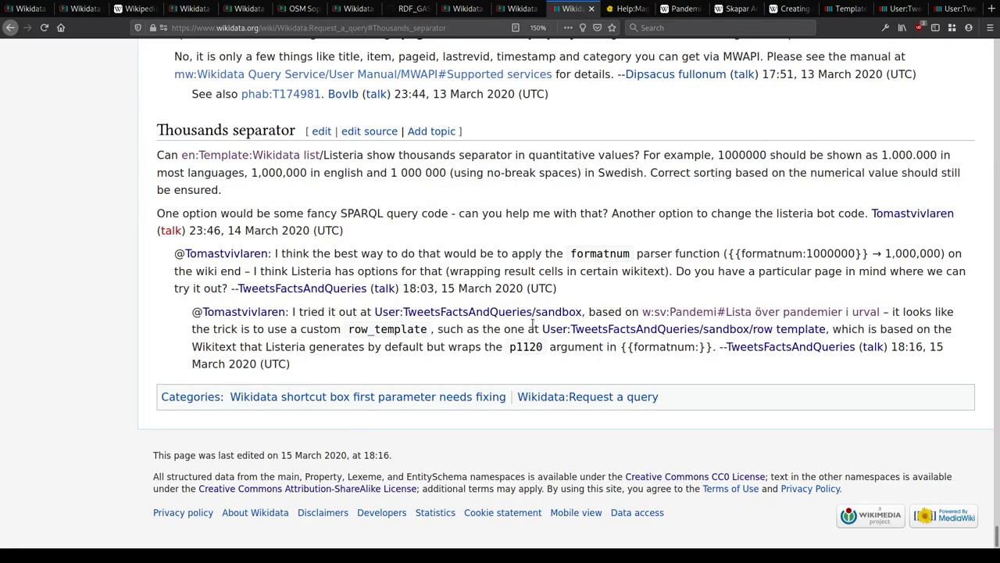
pyautogui.hotkey('ctrl', 'shift', 'Tab')
pyautogui.hotkey('ctrl', 'Tab')
pyautogui.hotkey('ctrl', 'Tab')
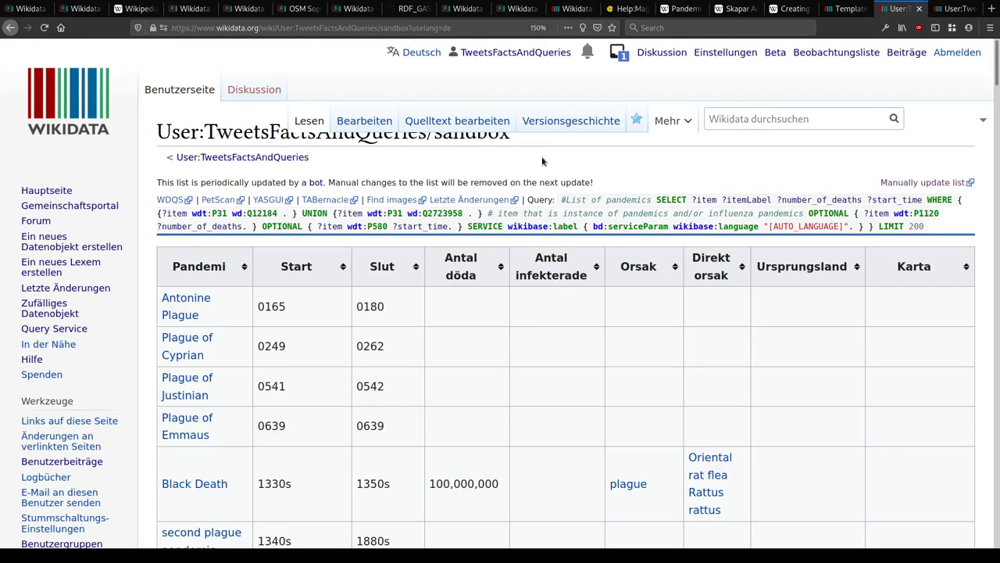
# Step: Reload the sandbox page in Swedish by setting its uselang parameter to sv
pyautogui.hotkey('ctrl', 'l')
pyautogui.press('End')
pyautogui.press('BackSpace')
pyautogui.press('BackSpace')
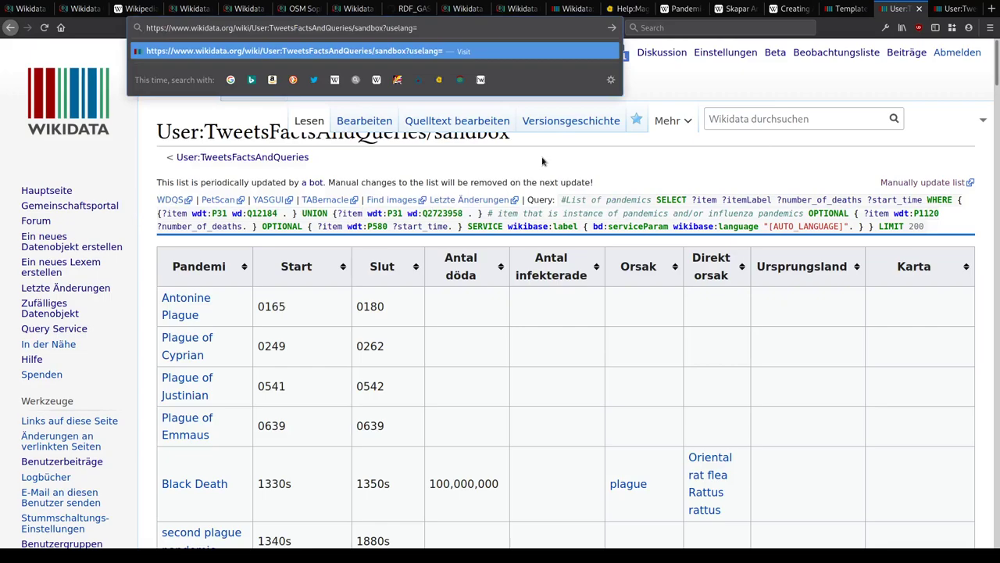
pyautogui.write('sv')
pyautogui.press('Return')
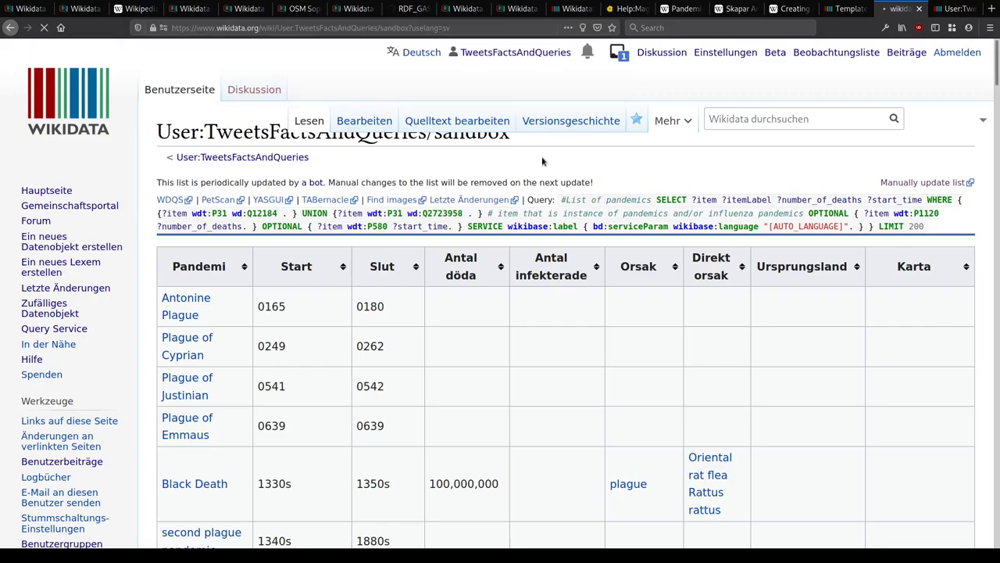
# Step: Set the sandbox page's uselang parameter to se and check the death count formatting
pyautogui.hotkey('ctrl', 'l')
pyautogui.press('End')
pyautogui.press('BackSpace')
pyautogui.write('e')
pyautogui.press('Return')
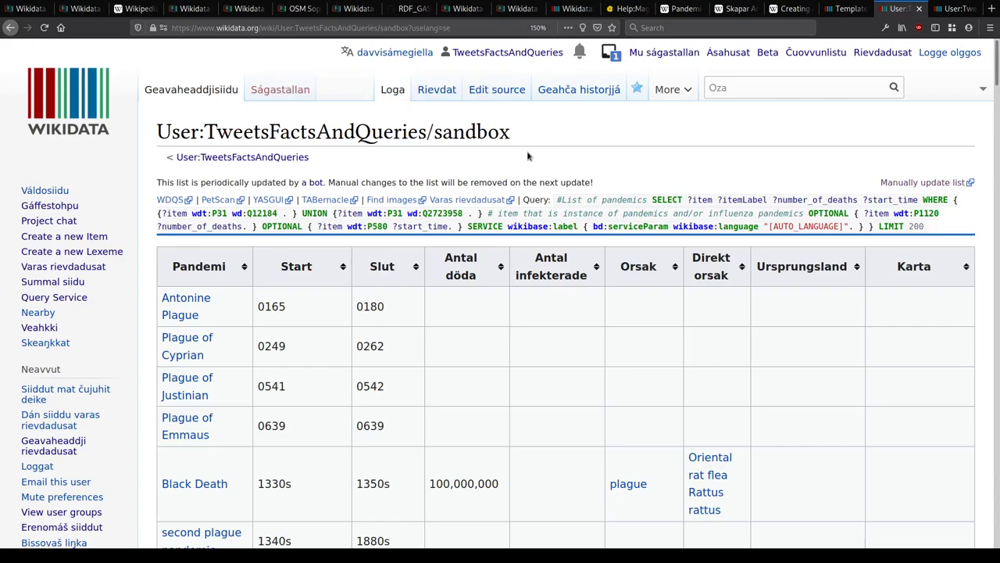
# Step: Examine the formatnum documentation on Help:Magic words for its parameters, examples, warnings and dependence on the wiki's locale
pyautogui.click(622, 9)
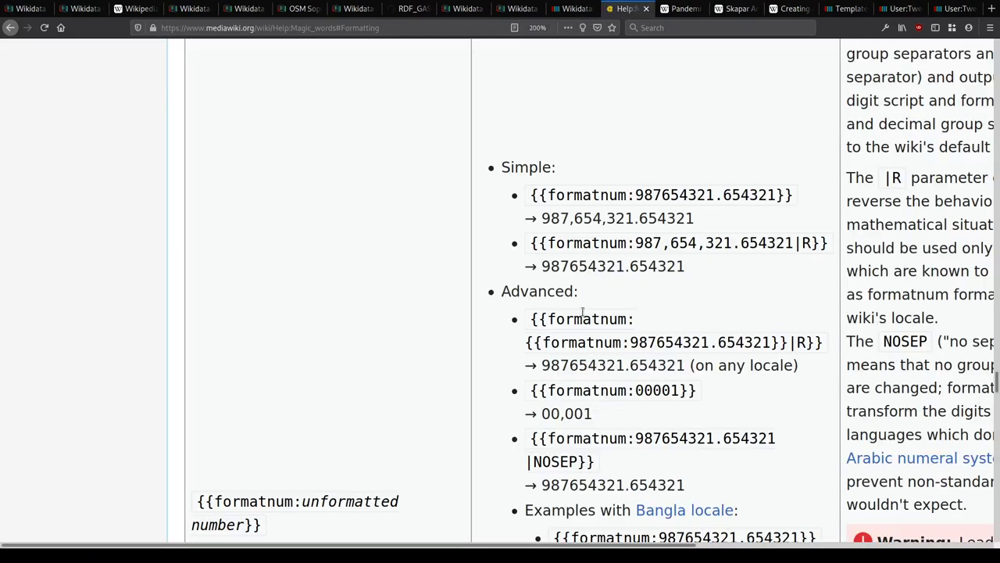
pyautogui.scroll(-3, 583, 311)
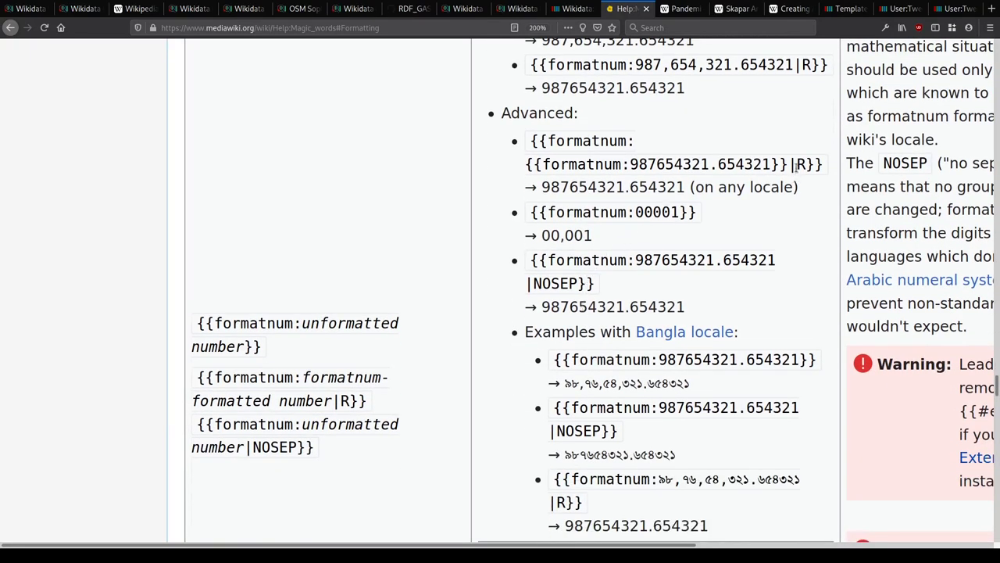
pyautogui.scroll(-4, 660, 268)
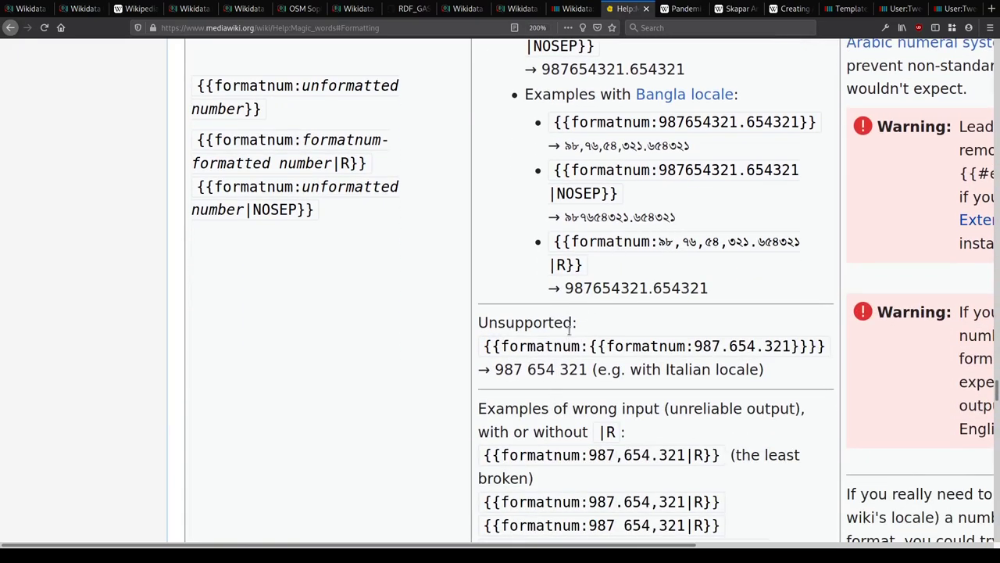
pyautogui.scroll(2, 609, 223)
pyautogui.scroll(-4, 615, 258)
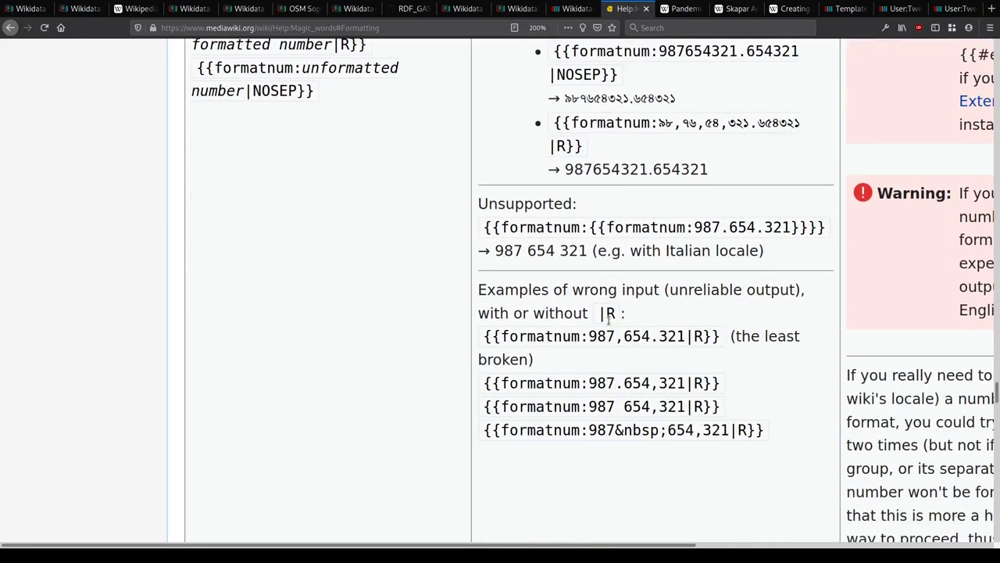
pyautogui.scroll(-9, 608, 318)
pyautogui.scroll(11, 602, 320)
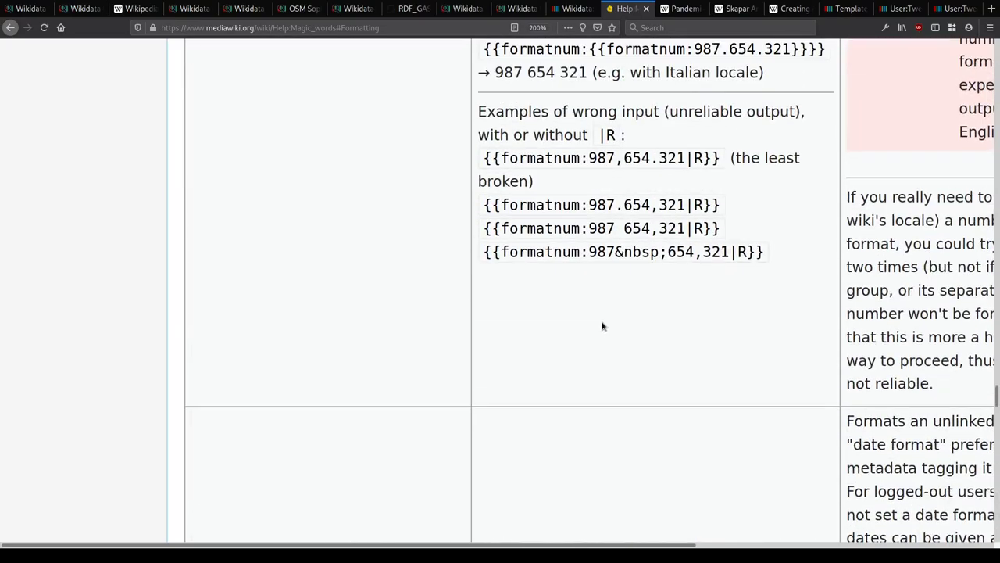
pyautogui.scroll(6, 590, 330)
pyautogui.scroll(-4, 249, 432)
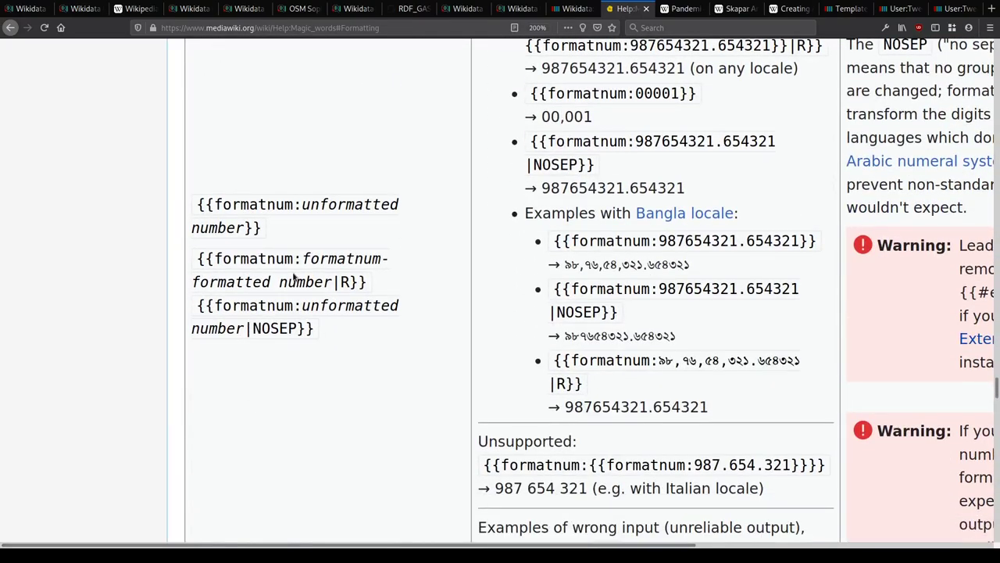
pyautogui.hscroll(5, 341, 286)
pyautogui.scroll(8, 660, 340)
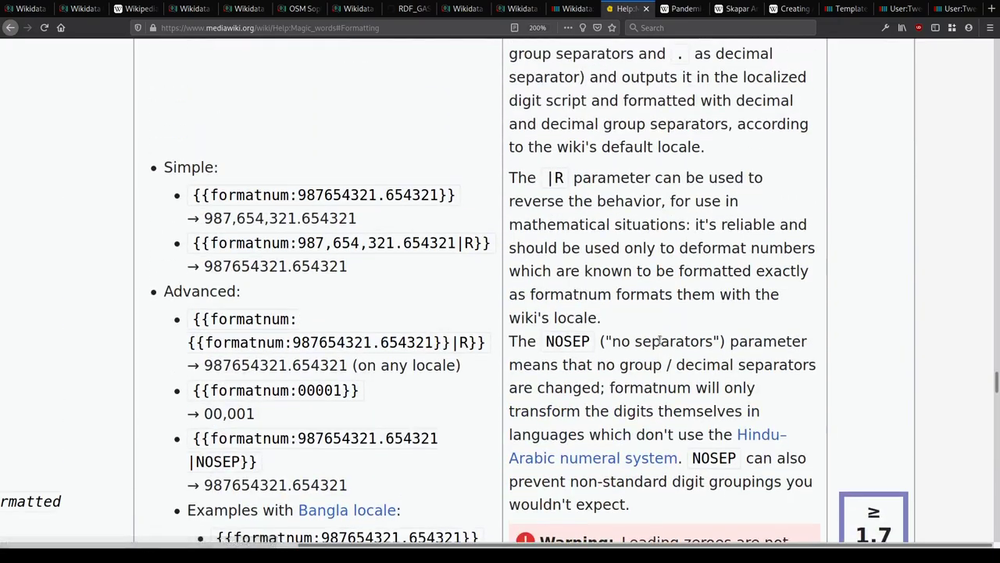
pyautogui.scroll(-3, 660, 339)
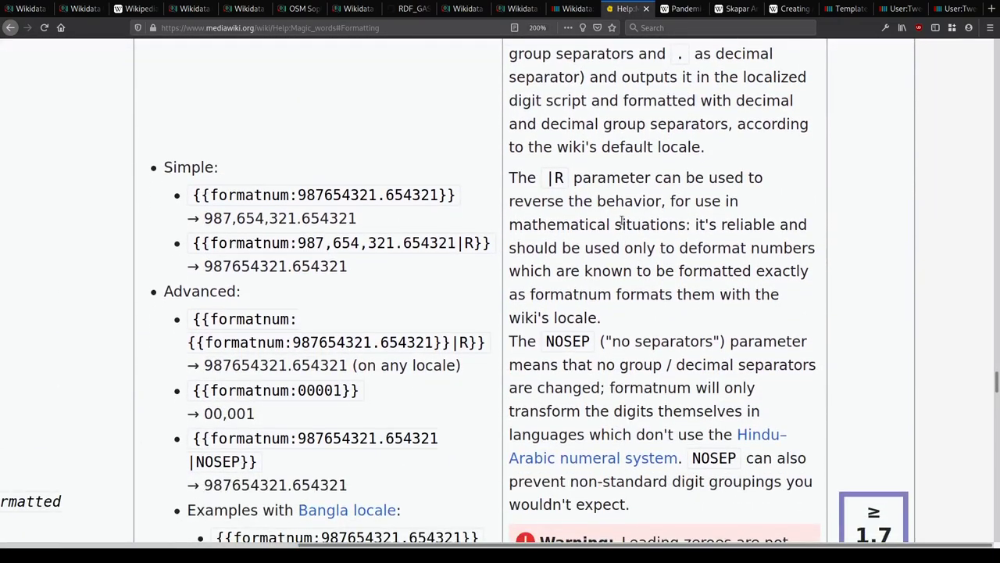
pyautogui.scroll(-7, 623, 220)
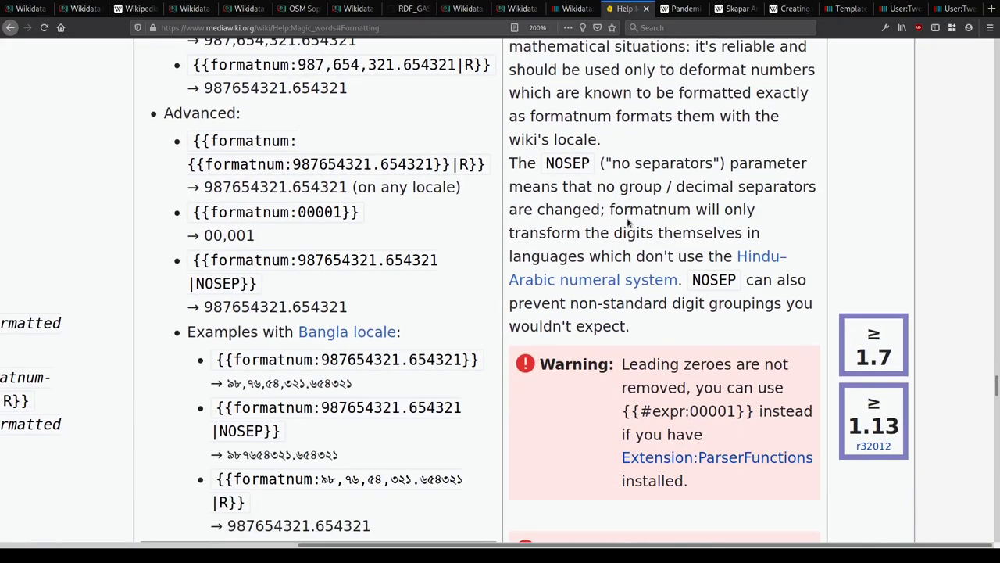
pyautogui.scroll(-1, 628, 224)
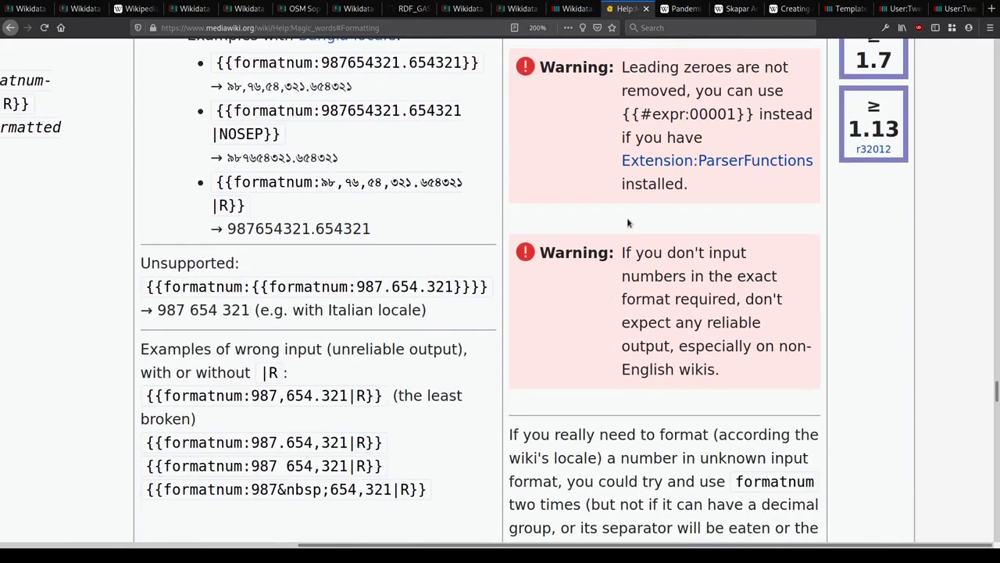
pyautogui.scroll(-3, 627, 224)
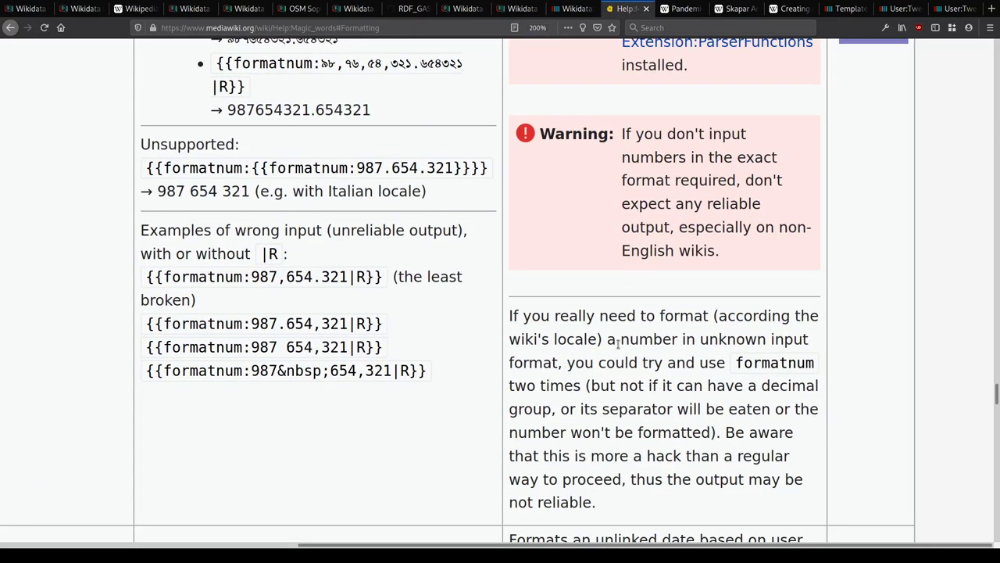
pyautogui.scroll(-4, 618, 341)
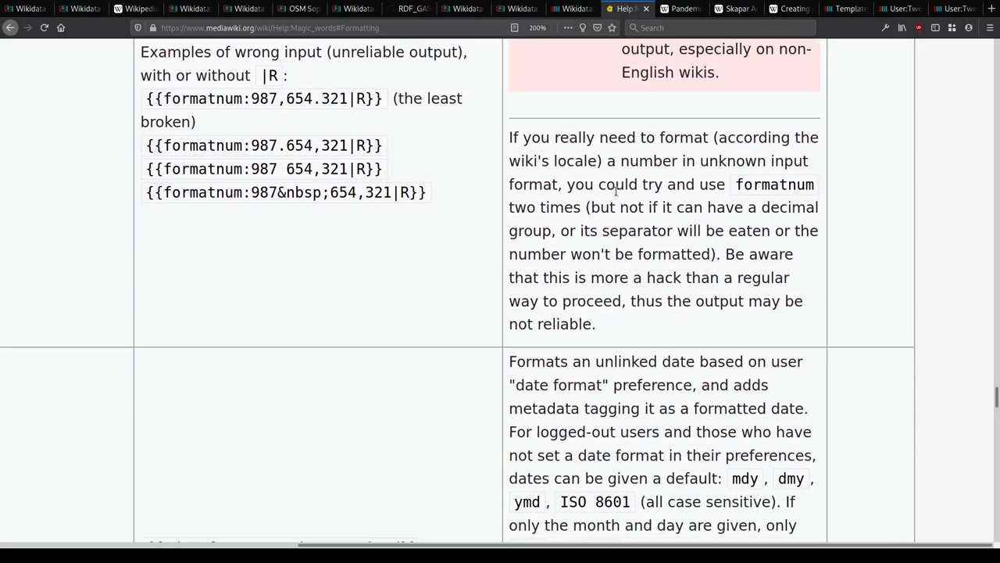
pyautogui.hscroll(-5, 617, 191)
# Step: Return to the sandbox page and reload it without the uselang parameter
pyautogui.hotkey('ctrl', 'Tab')
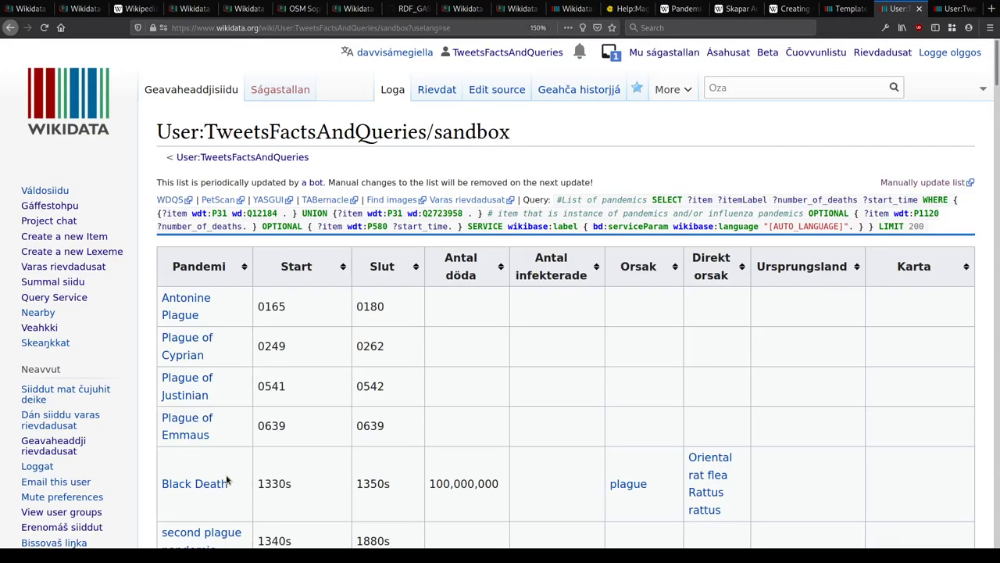
pyautogui.click(416, 27)
pyautogui.press('BackSpace')
pyautogui.press('BackSpace')
pyautogui.press('BackSpace')
pyautogui.press('BackSpace')
pyautogui.press('BackSpace')
pyautogui.press('BackSpace')
pyautogui.press('BackSpace')
pyautogui.press('BackSpace')
pyautogui.press('BackSpace')
pyautogui.press('BackSpace')
pyautogui.press('BackSpace')
pyautogui.press('Return')
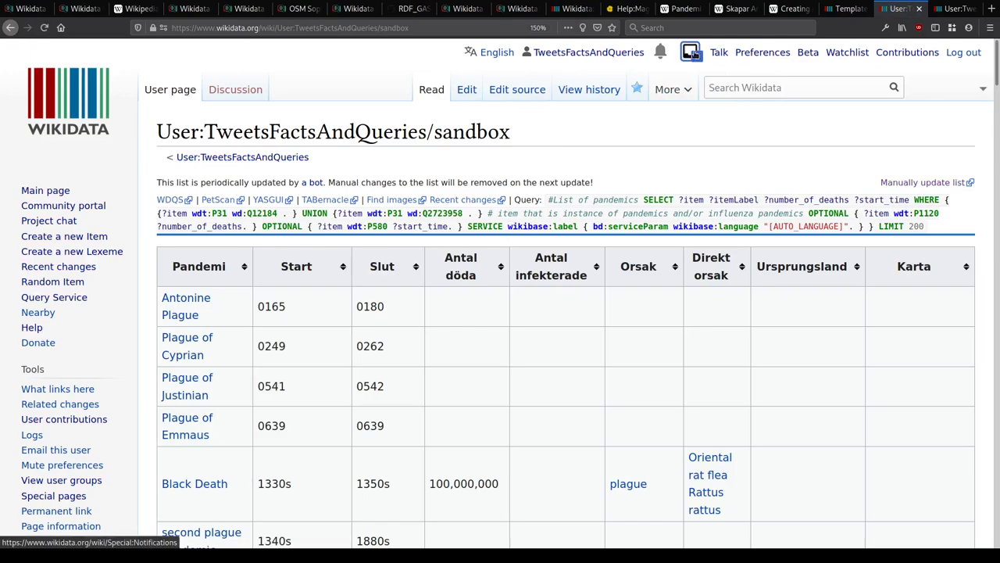
# Step: Mark the thank-you notice for the Thousands separator edit on Wikidata:Request a query as read and close the notices
pyautogui.click(691, 52)
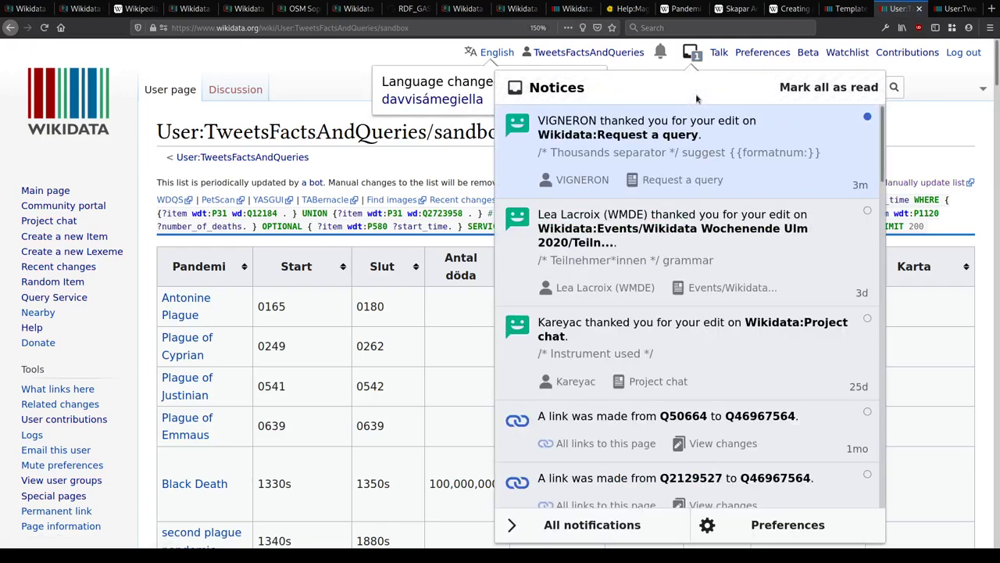
pyautogui.click(868, 117)
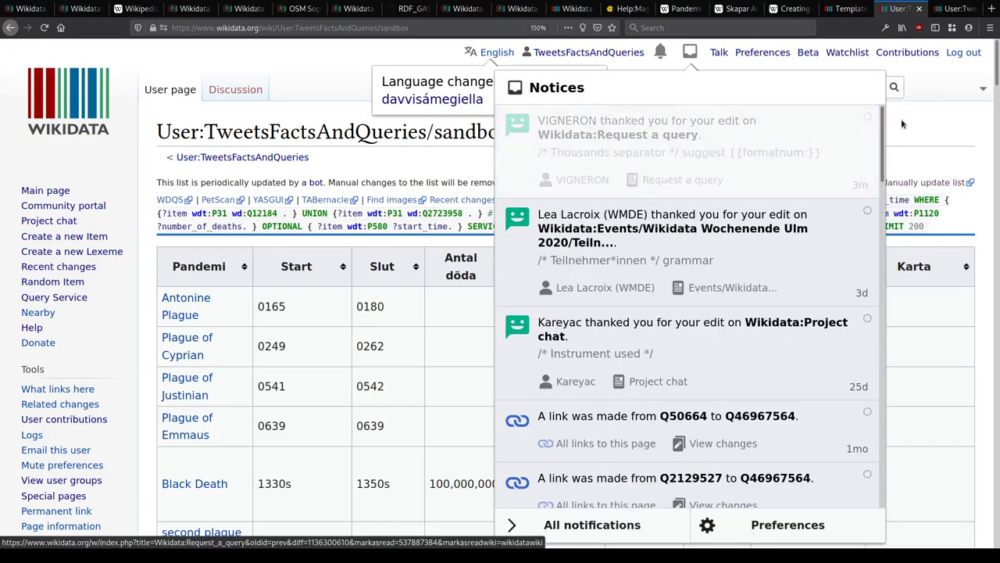
pyautogui.click(900, 123)
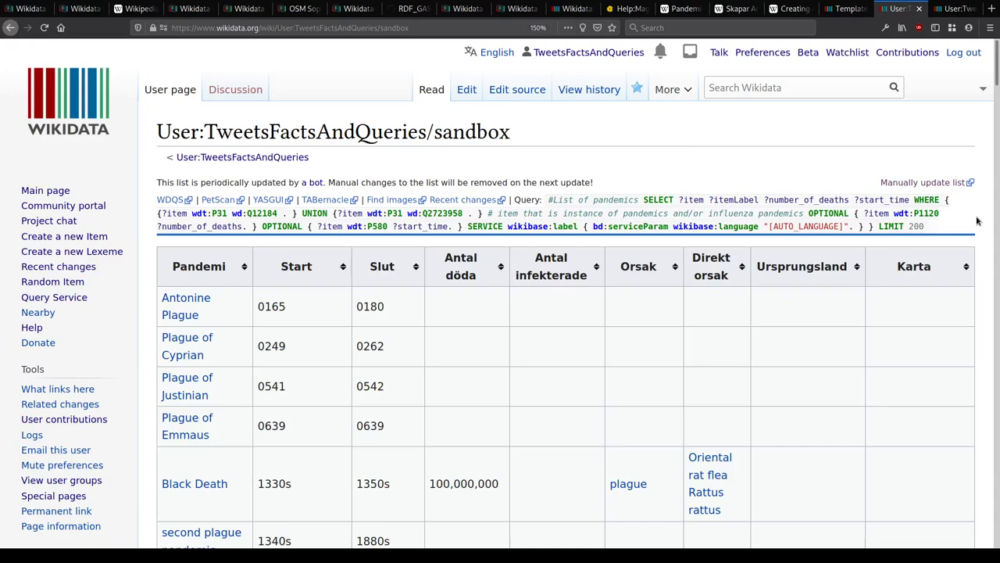
# Step: Look up "mw content language" and read the Page content language section of the MediaWiki manual, including manually changing page language
pyautogui.hotkey('ctrl', 't')
pyautogui.write('mw content language')
pyautogui.press('Return')
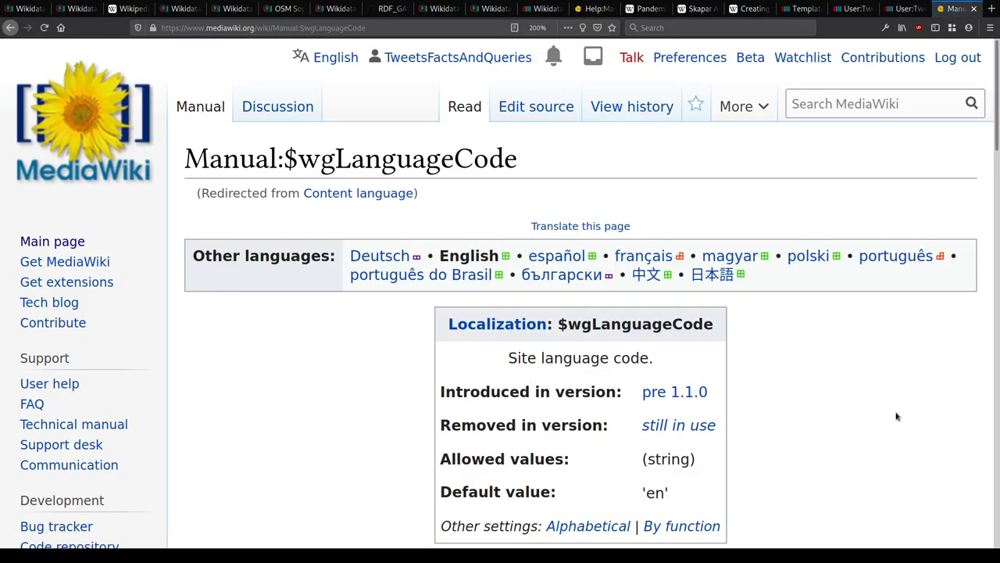
pyautogui.scroll(-5, 509, 353)
pyautogui.scroll(-15, 331, 233)
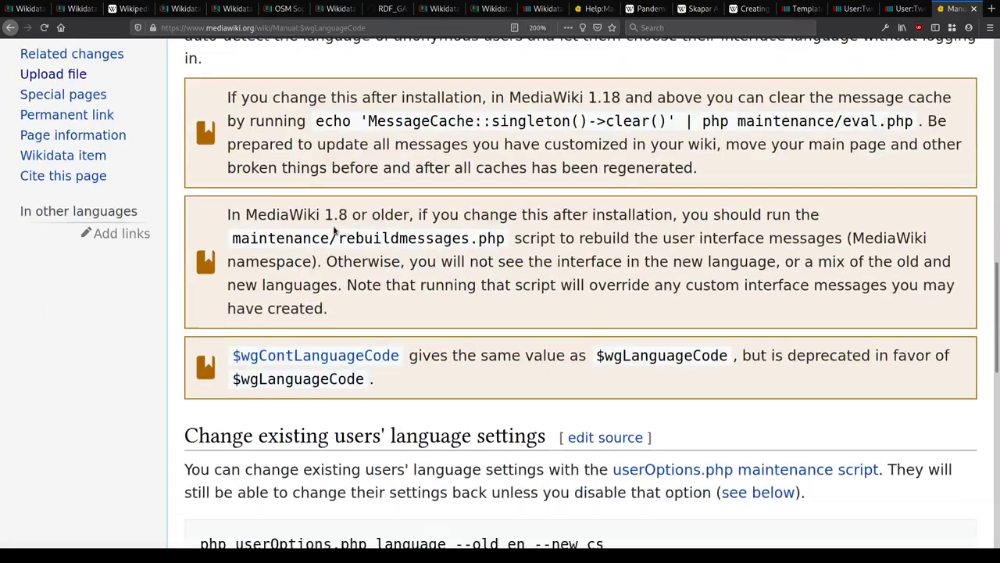
pyautogui.click(364, 261)
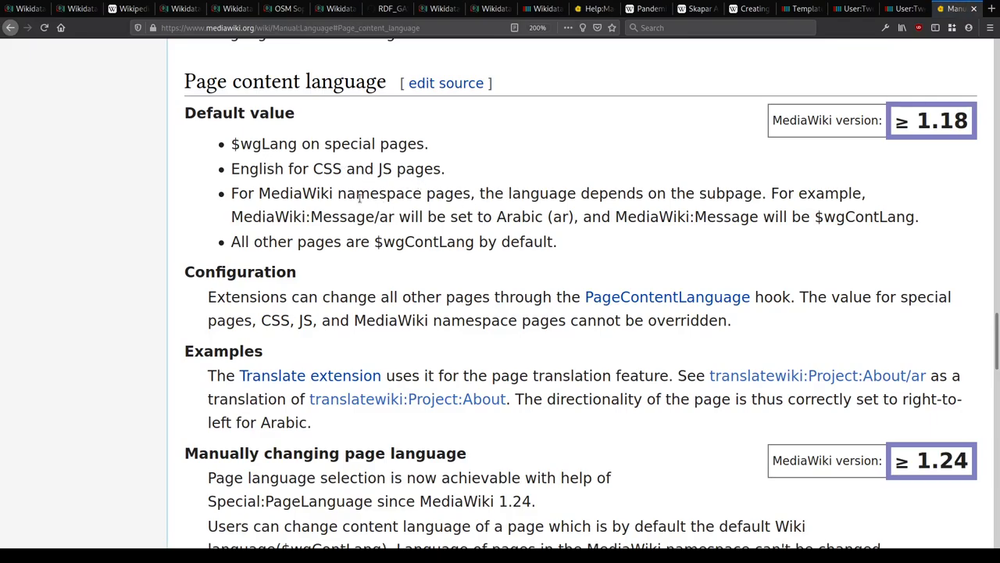
pyautogui.scroll(-3, 305, 196)
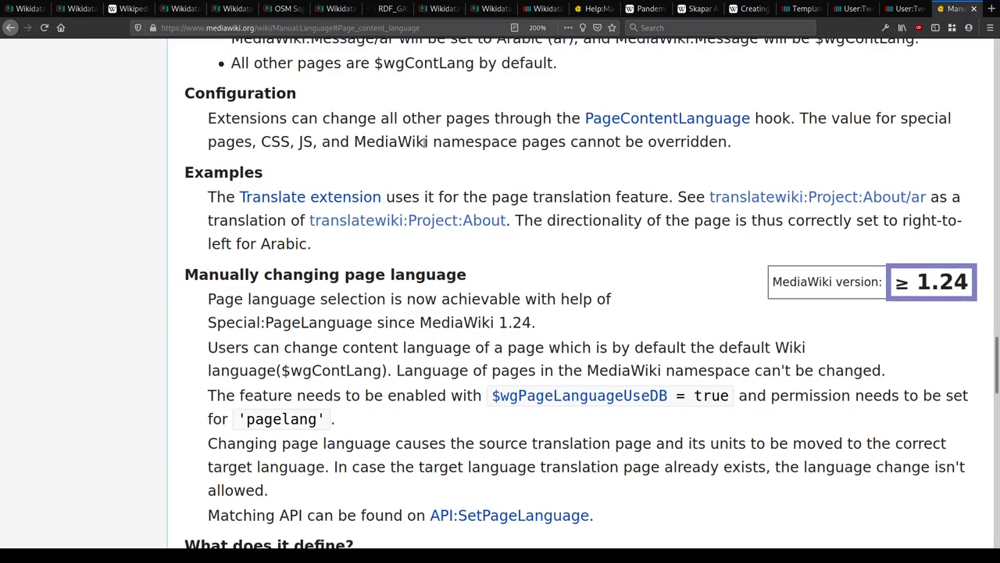
pyautogui.scroll(-1, 375, 147)
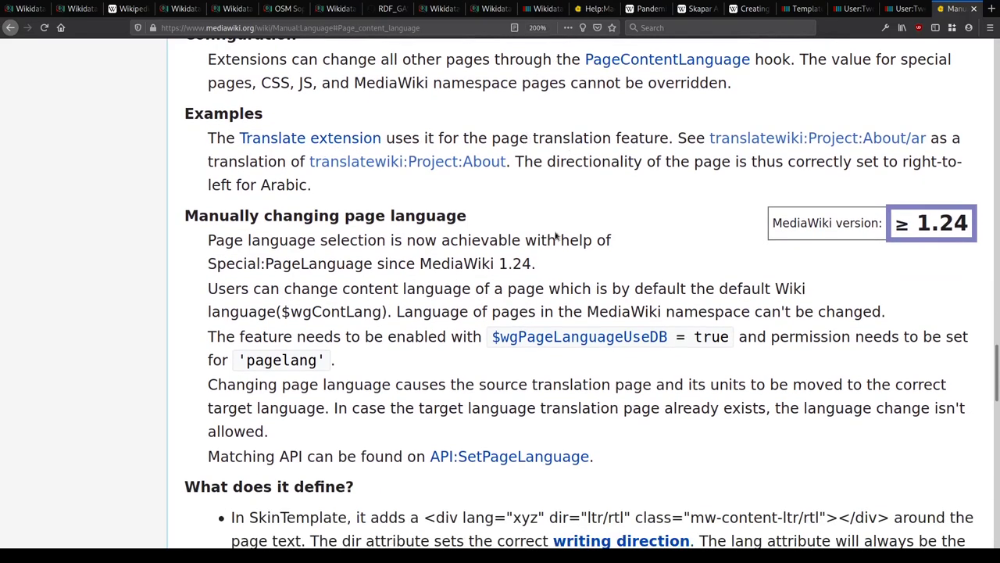
pyautogui.scroll(-2, 414, 248)
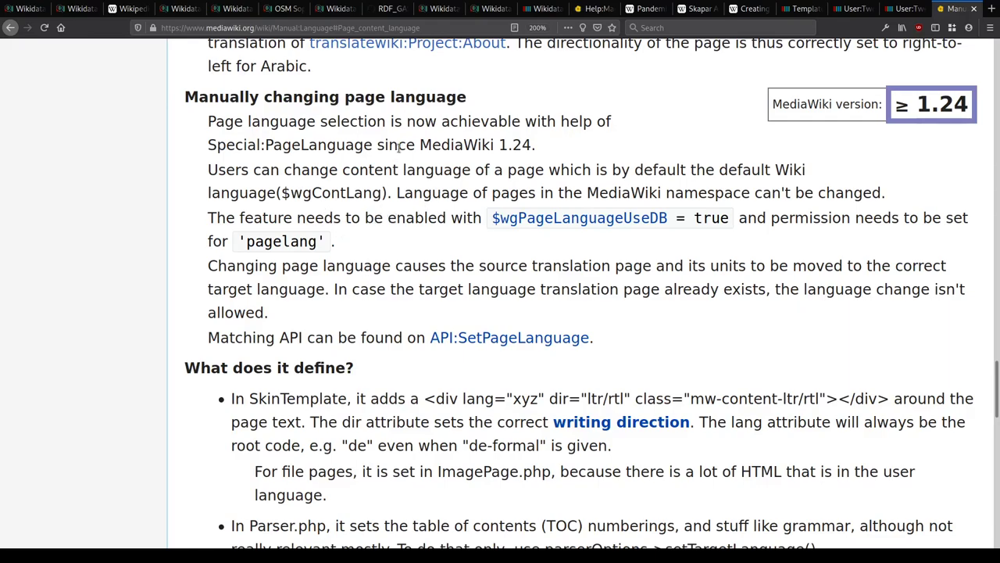
# Step: Copy the name Special:PageLanguage from the manual and open that special page on Wikidata
pyautogui.moveTo(203, 150); pyautogui.dragTo(375, 145)
pyautogui.hotkey('ctrl', 'c')
pyautogui.hotkey('ctrl', 't')
pyautogui.hotkey('ctrl', 'v')
pyautogui.press('Return')
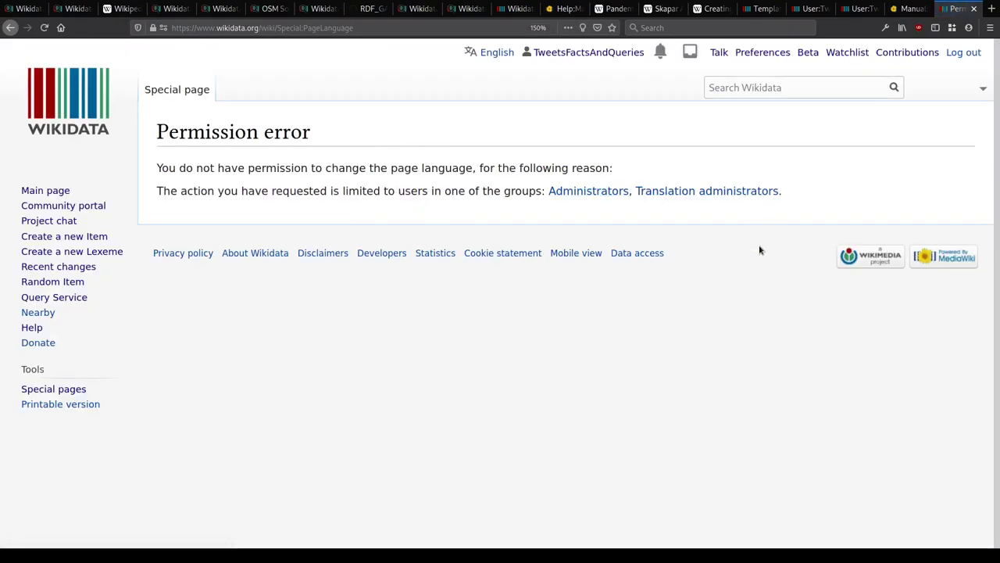
# Step: Close the Special:PageLanguage page and return to the Thousands separator section of Wikidata:Request a query
pyautogui.hotkey('ctrl', 'w')
pyautogui.hotkey('ctrl', 'pageup')
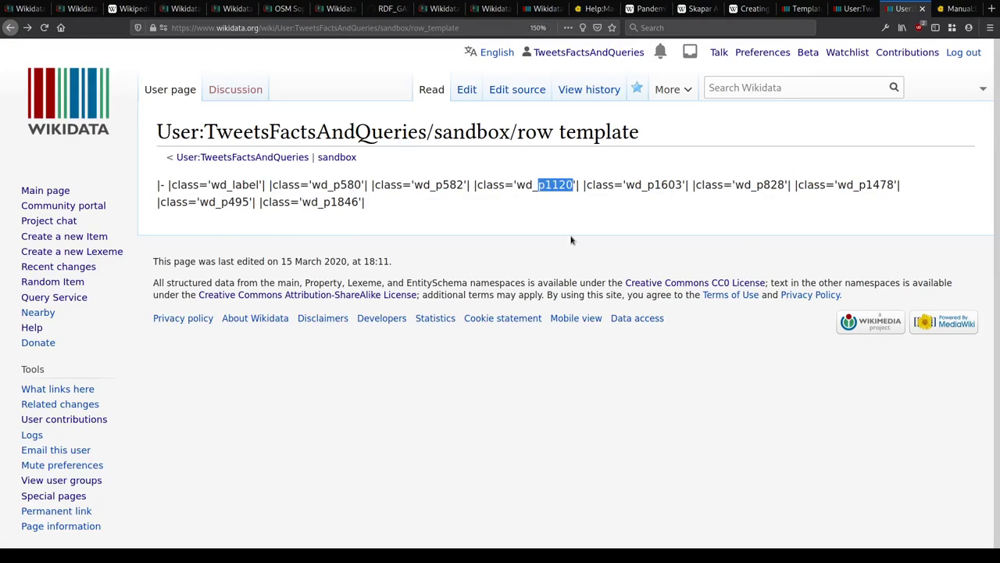
pyautogui.hotkey('ctrl', 'pageup')
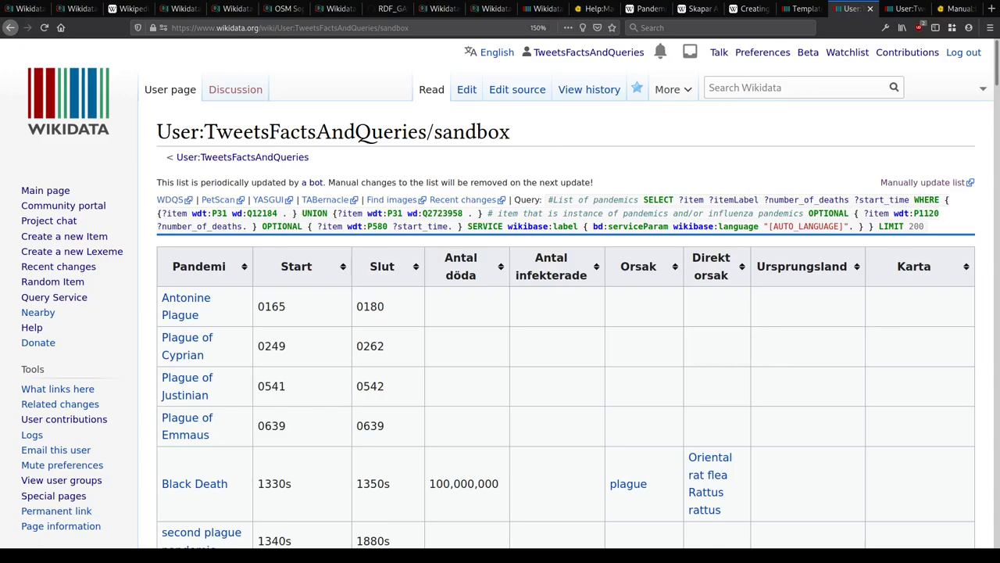
pyautogui.click(749, 9)
pyautogui.click(702, 11)
pyautogui.click(644, 11)
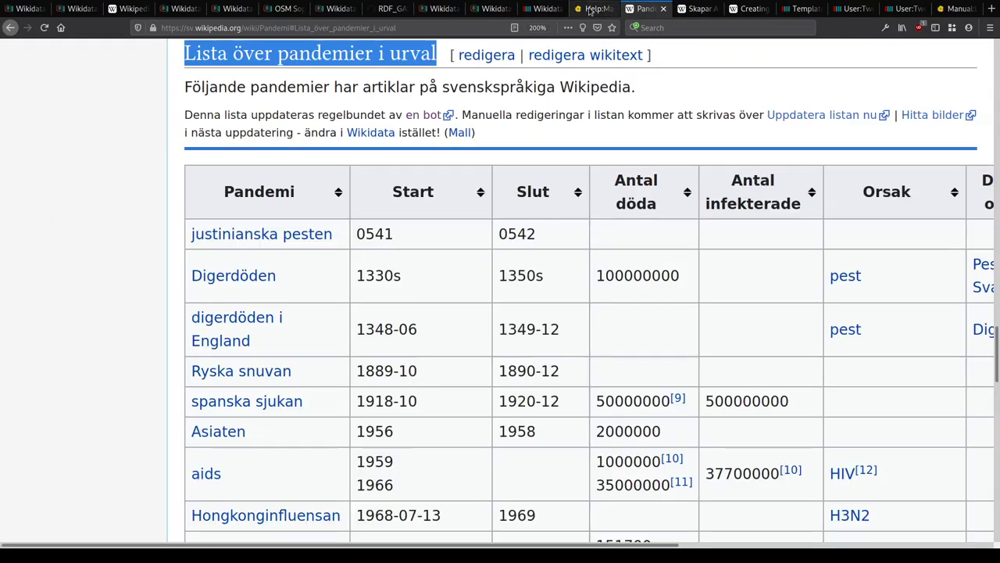
pyautogui.click(527, 10)
# Step: Review the Thousands separator discussion and the request about pageviews of a given item in a given endpoint
pyautogui.scroll(5, 182, 341)
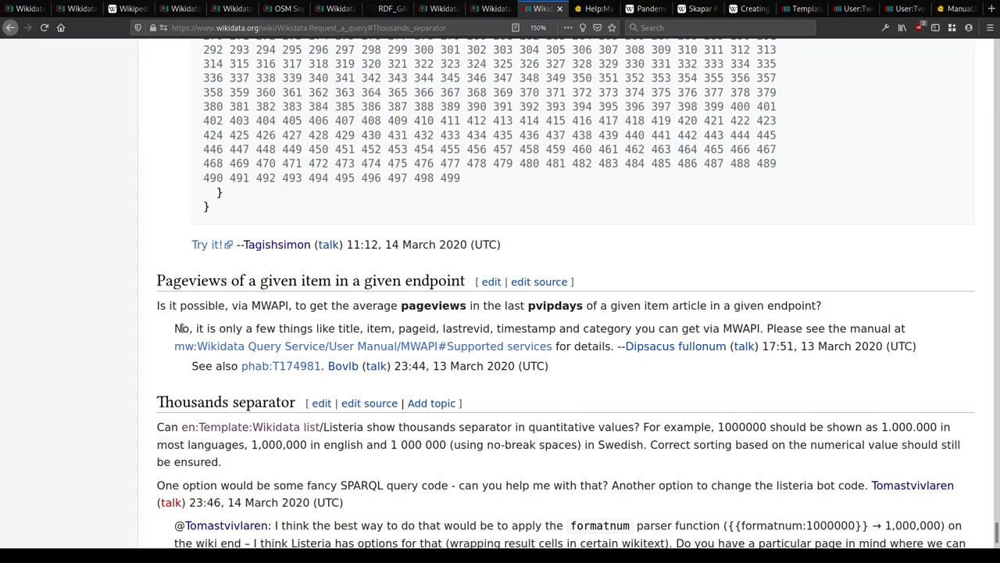
pyautogui.scroll(-5, 180, 328)
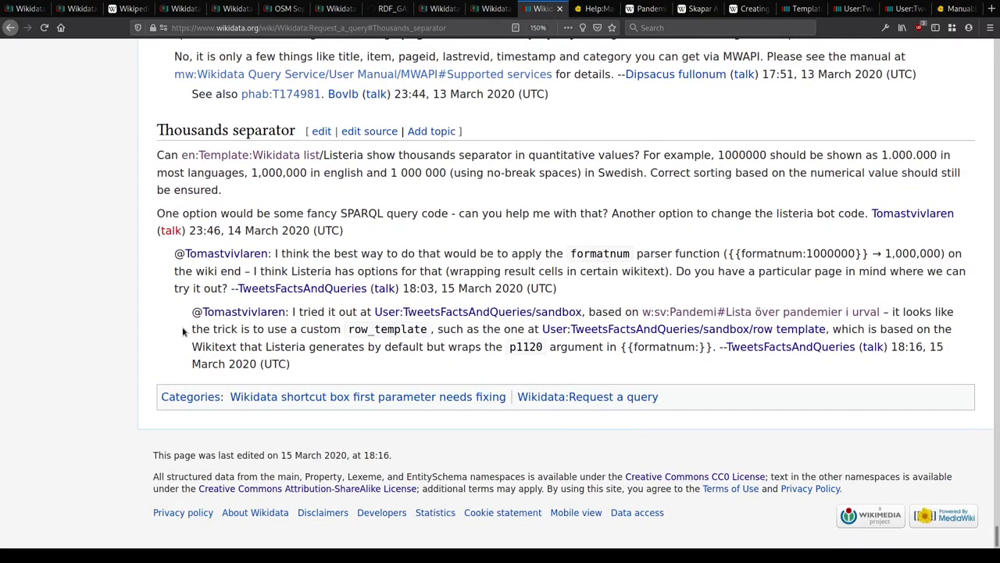
pyautogui.scroll(7, 318, 183)
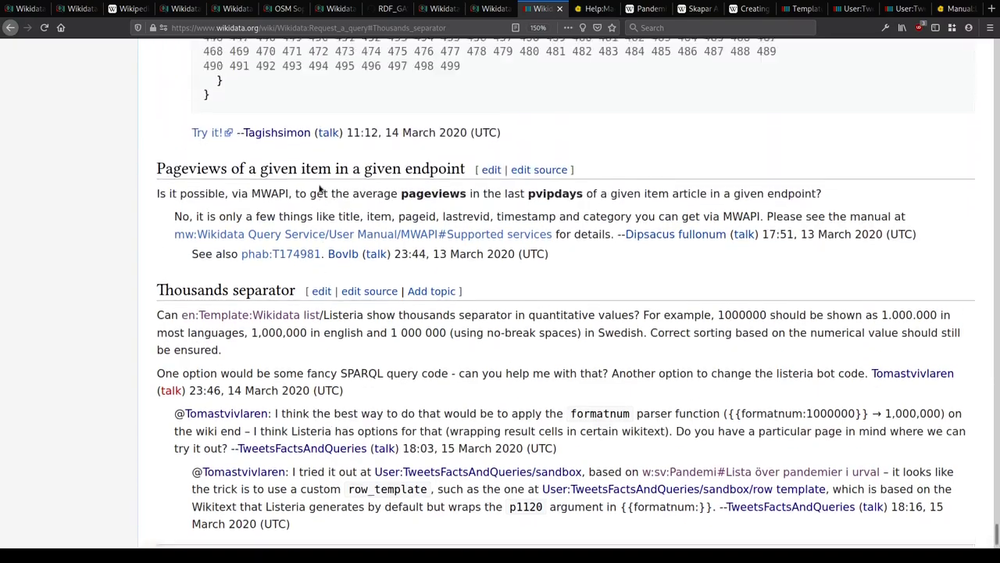
pyautogui.scroll(-7, 318, 182)
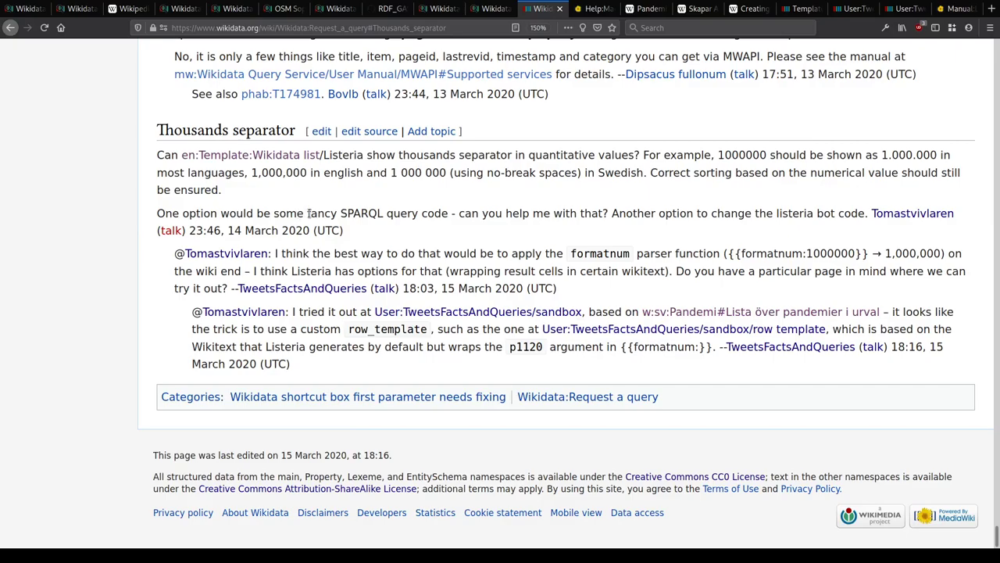
pyautogui.scroll(5, 305, 212)
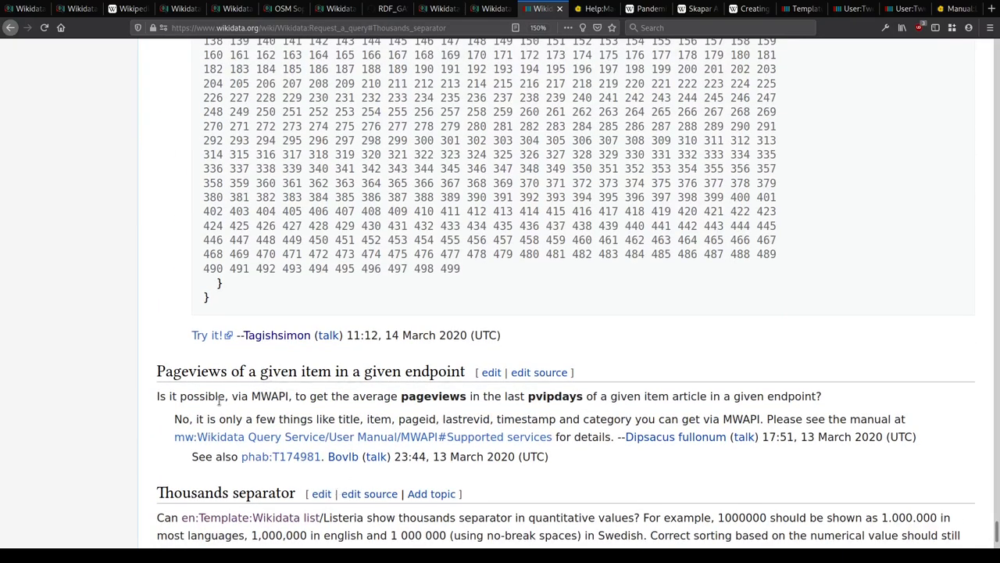
pyautogui.scroll(-3, 324, 408)
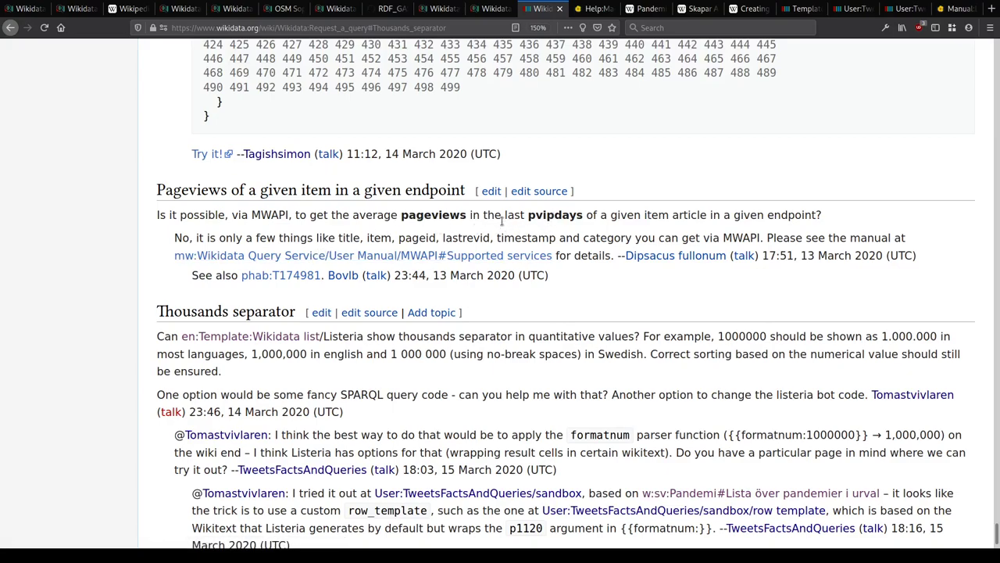
# Step: Check the MWAPI supported services manual and task phab:T174981 linked in the pageviews replies, returning to the request page
pyautogui.click(303, 261)
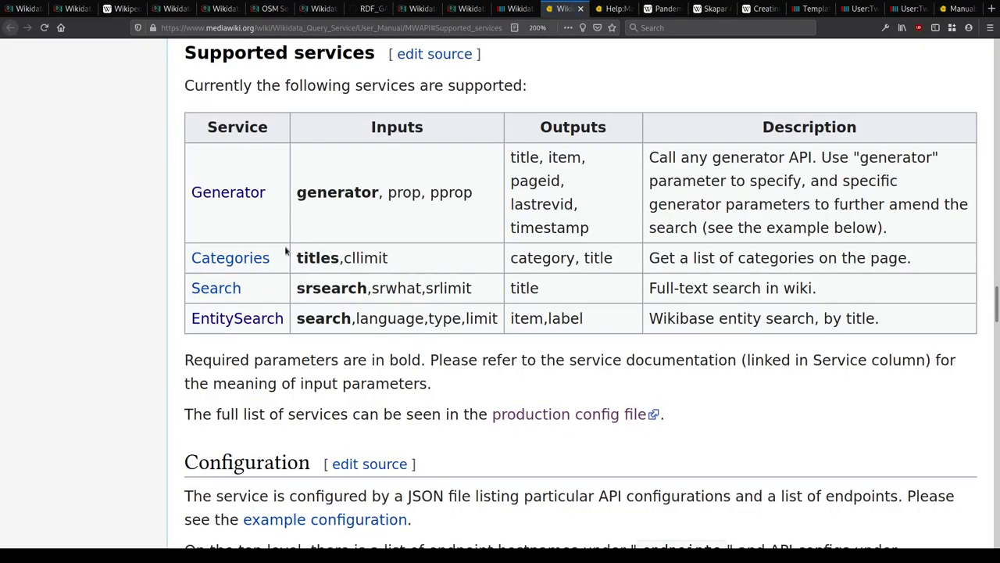
pyautogui.hotkey('alt', 'Left')
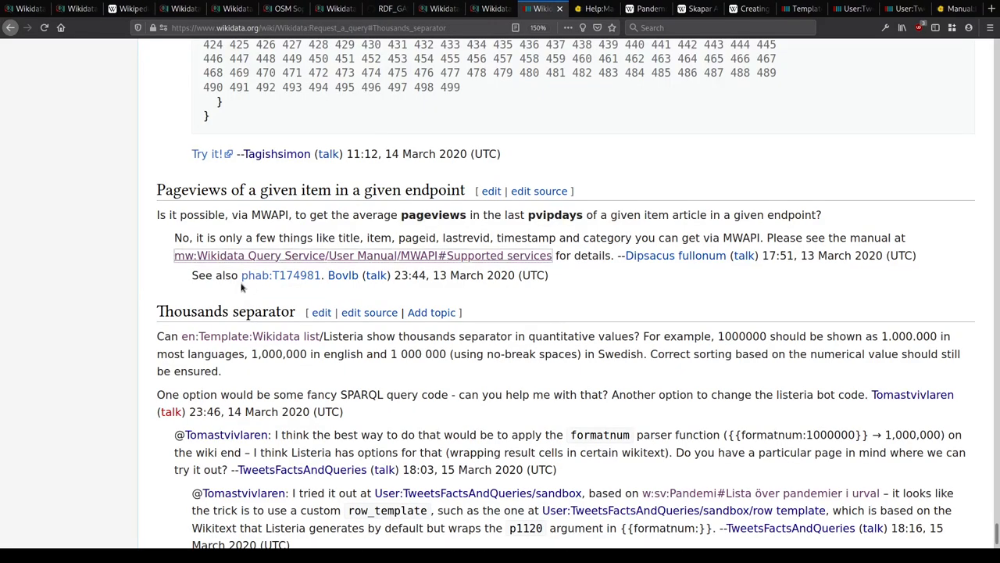
pyautogui.click(258, 278)
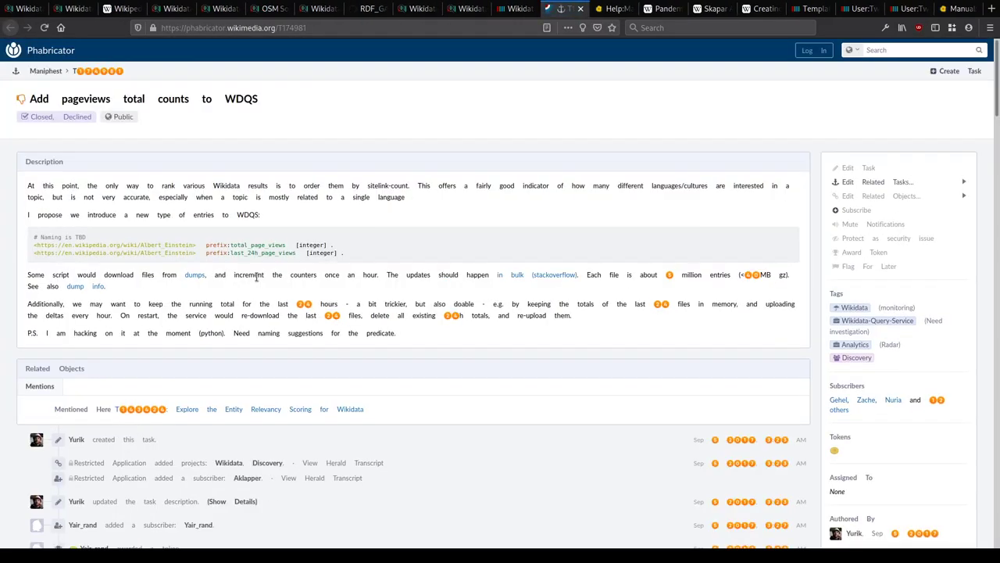
pyautogui.hotkey('alt', 'Left')
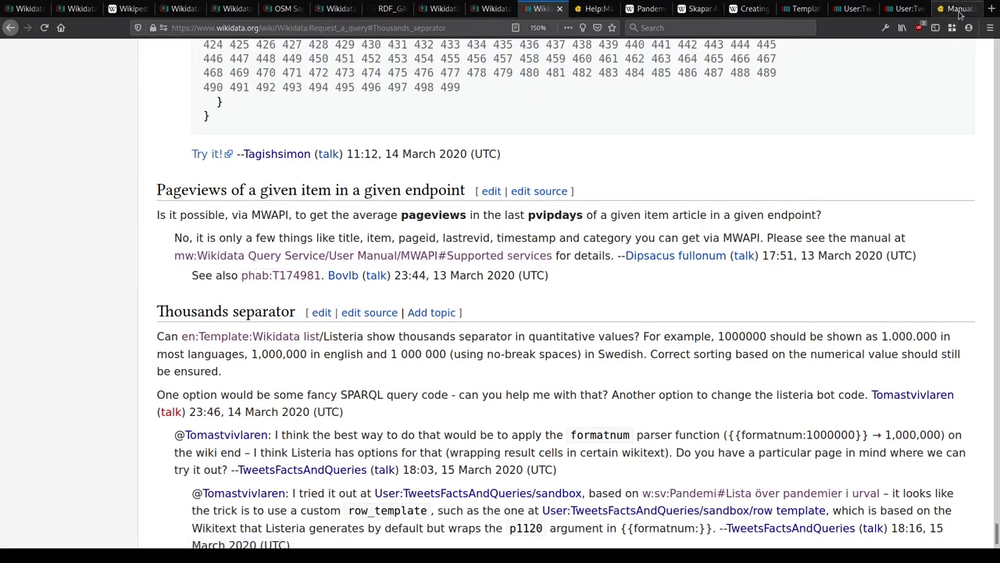
# Step: Open the Wikidata Query Service in a new tab and the English Wikipedia API sandbox in another
pyautogui.hotkey('ctrl', 't')
pyautogui.write('query')
pyautogui.press('Return')
pyautogui.hotkey('ctrl', 't')
pyautogui.write('api')
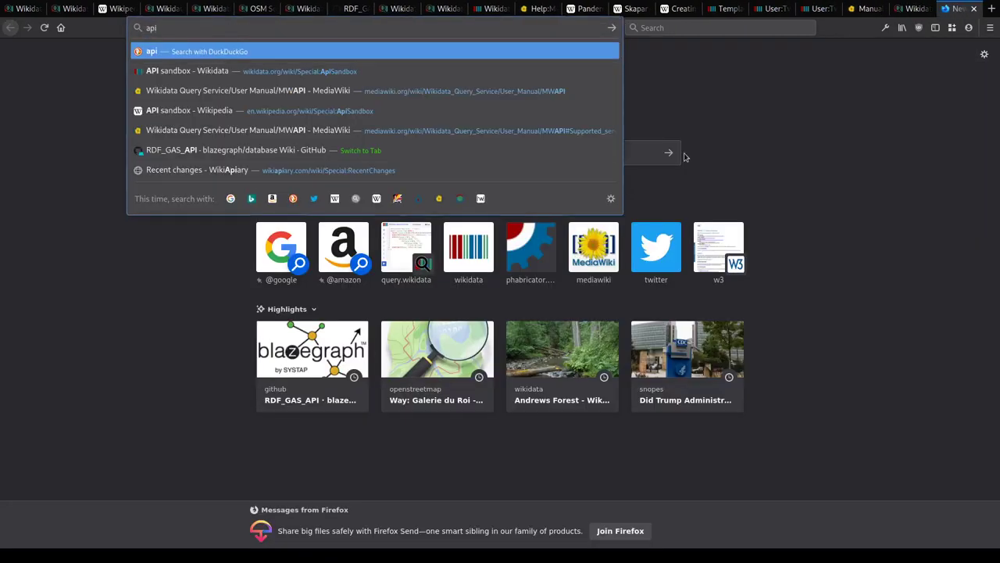
pyautogui.press('Down')
pyautogui.press('Down')
pyautogui.press('Down')
pyautogui.press('Return')
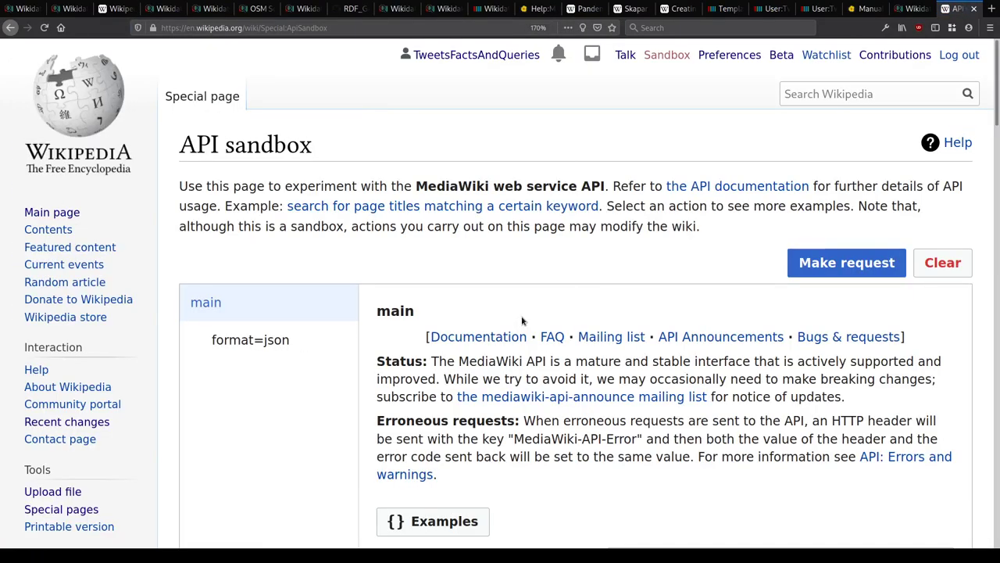
# Step: Enlarge the API sandbox page and set the request's action to query
pyautogui.hotkey('ctrl', '+')
pyautogui.scroll(-3, 523, 320)
pyautogui.click(704, 486)
pyautogui.write('query')
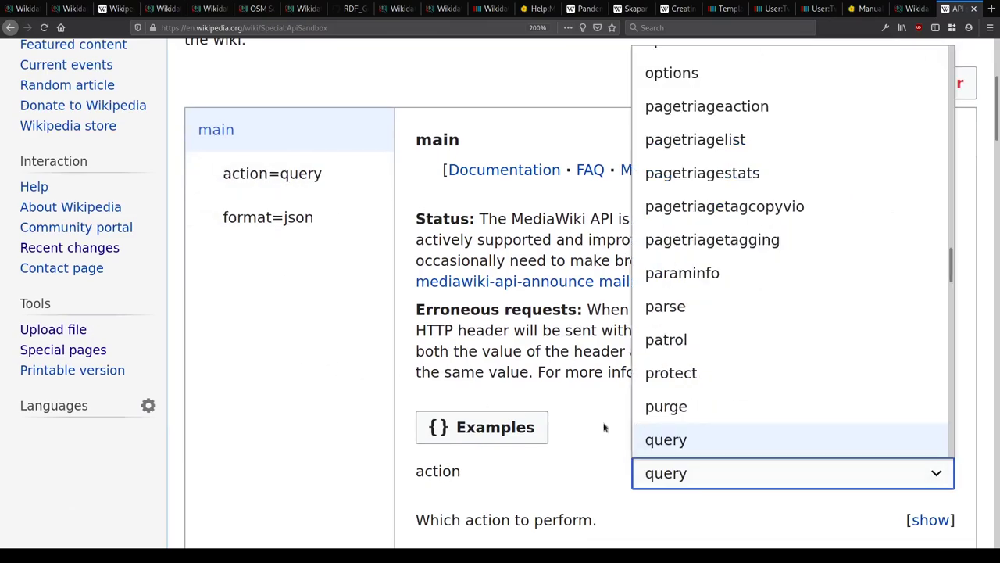
# Step: Set the generator parameter of the query action to allpages
pyautogui.click(267, 175)
pyautogui.scroll(-15, 389, 248)
pyautogui.scroll(-5, 412, 249)
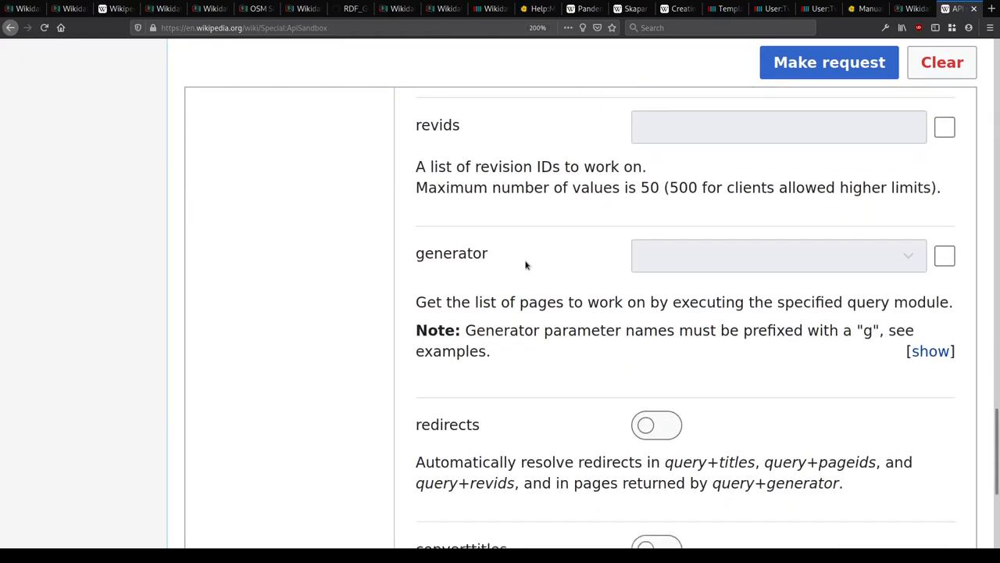
pyautogui.click(726, 148)
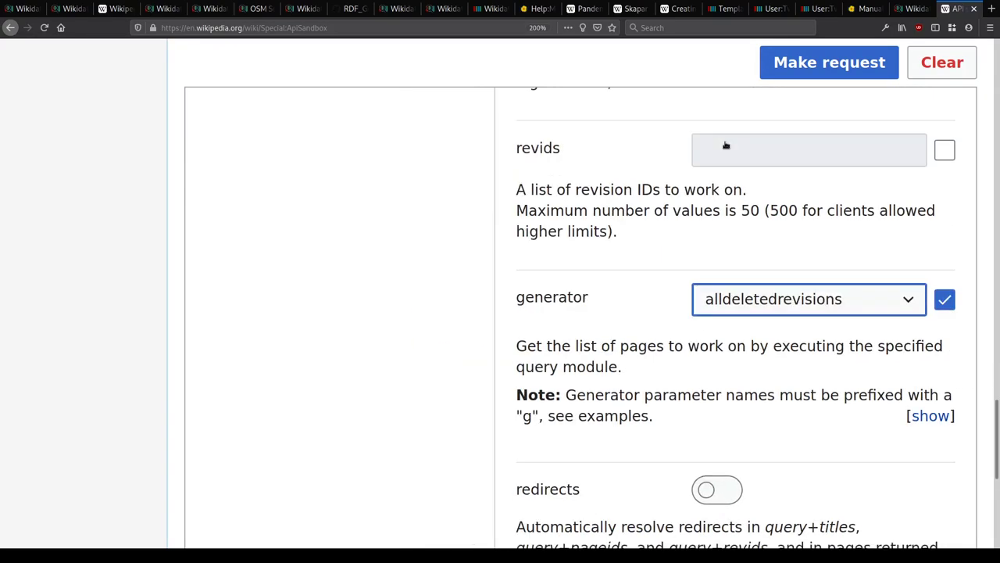
pyautogui.press('Down')
pyautogui.press('Down')
pyautogui.press('Down')
pyautogui.press('Down')
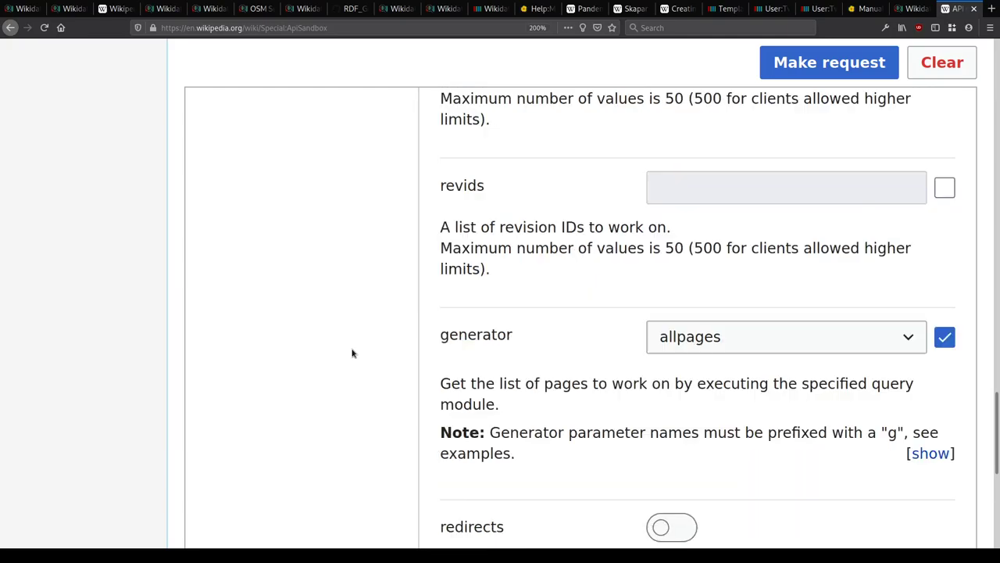
# Step: Set the allpages generator's starting title, gapfrom, to Coronavirus
pyautogui.scroll(-4, 336, 297)
pyautogui.click(333, 114)
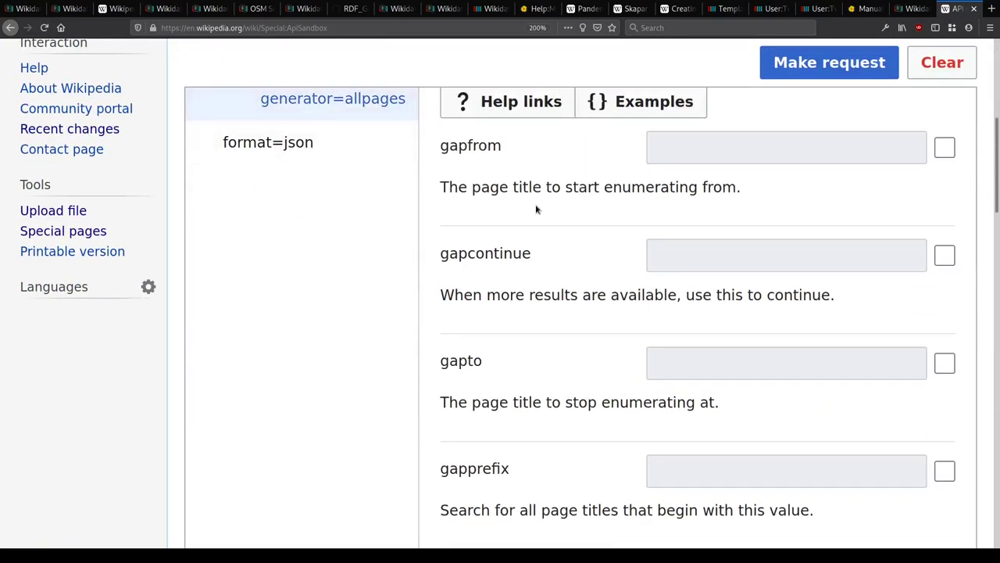
pyautogui.click(652, 206)
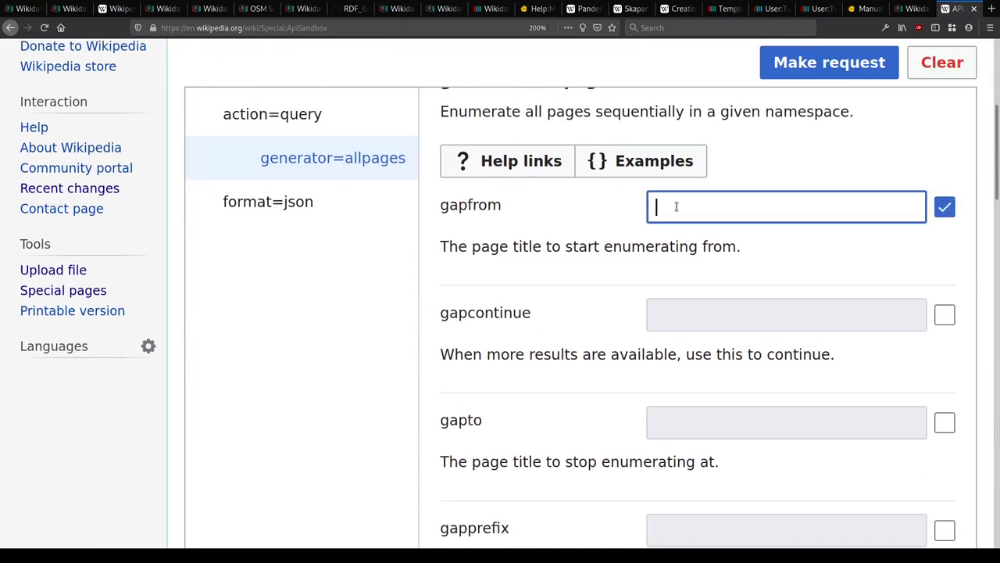
pyautogui.write('Coronavirus')
pyautogui.click(563, 353)
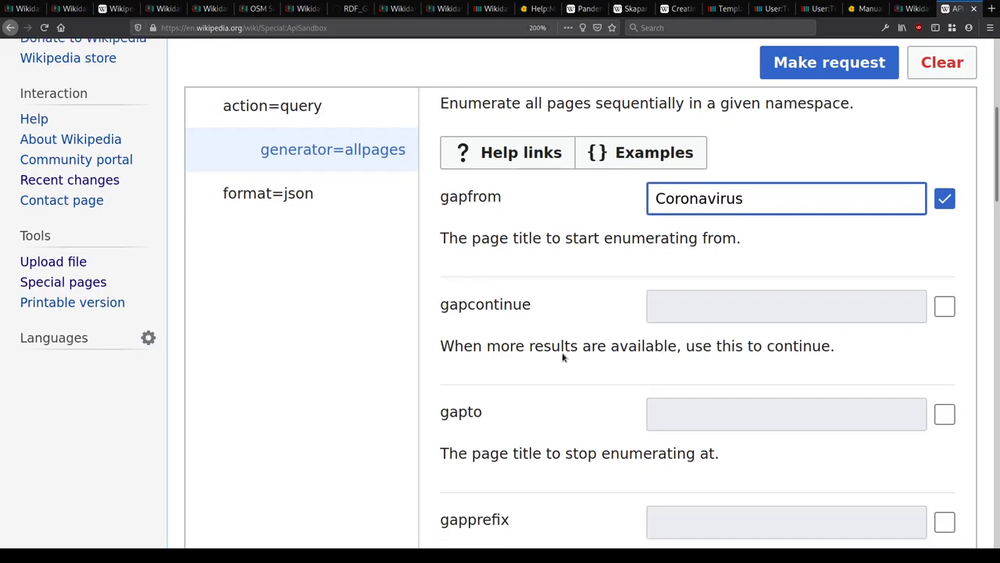
# Step: Leave gapnamespace disabled, set the generator's gaplimit to 1, and make the request
pyautogui.scroll(-4, 563, 352)
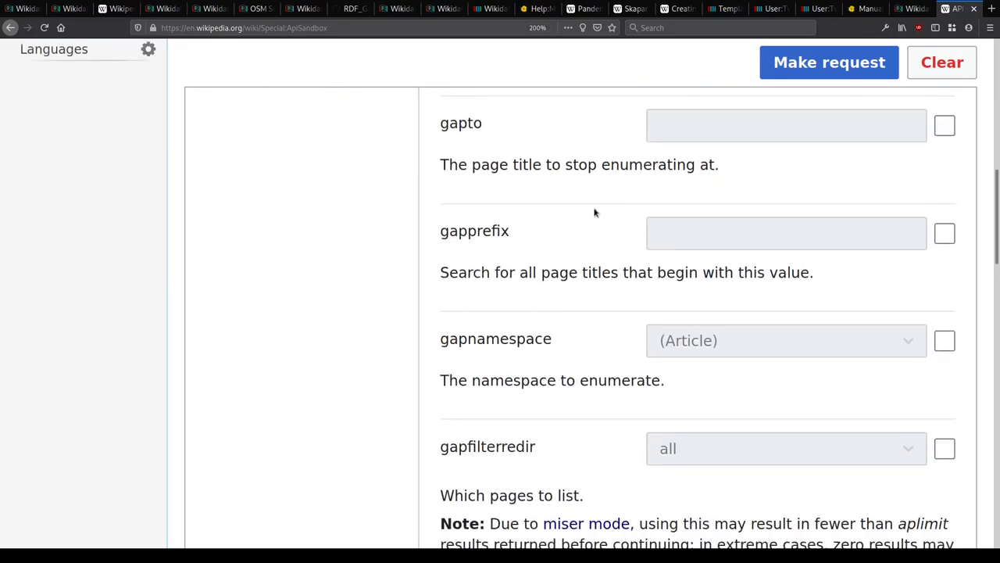
pyautogui.click(685, 340)
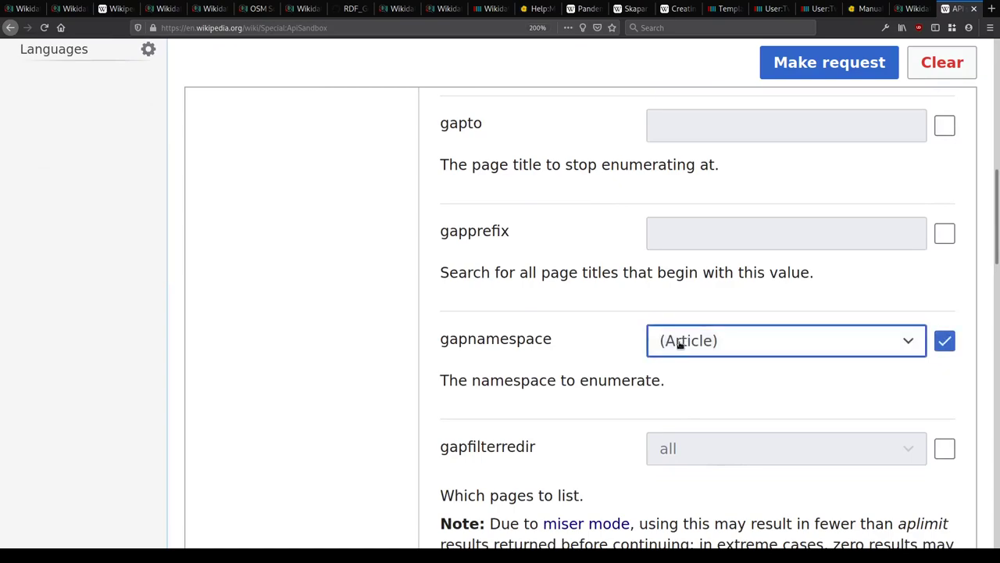
pyautogui.click(945, 341)
pyautogui.scroll(-5, 809, 326)
pyautogui.scroll(-5, 644, 221)
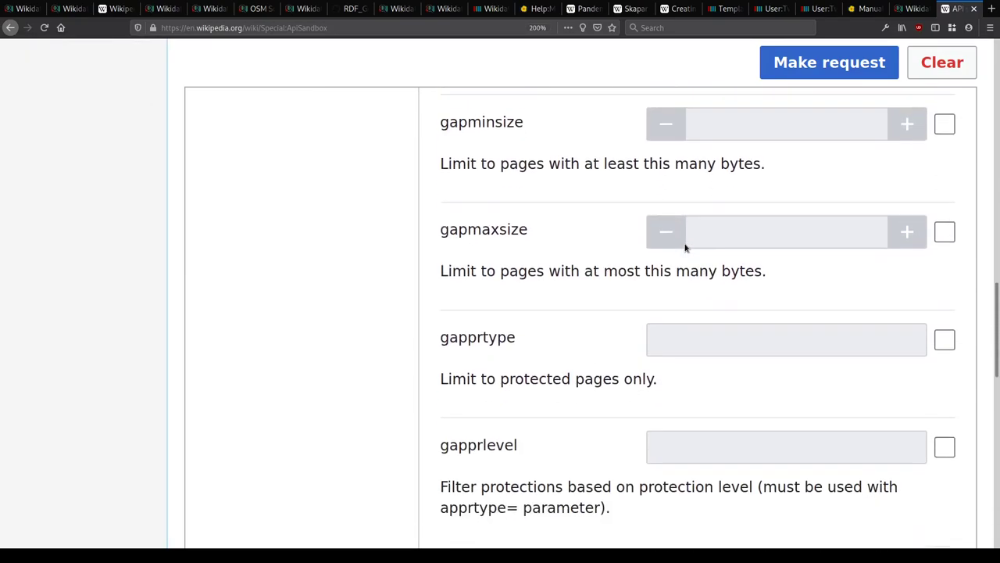
pyautogui.scroll(-2, 721, 282)
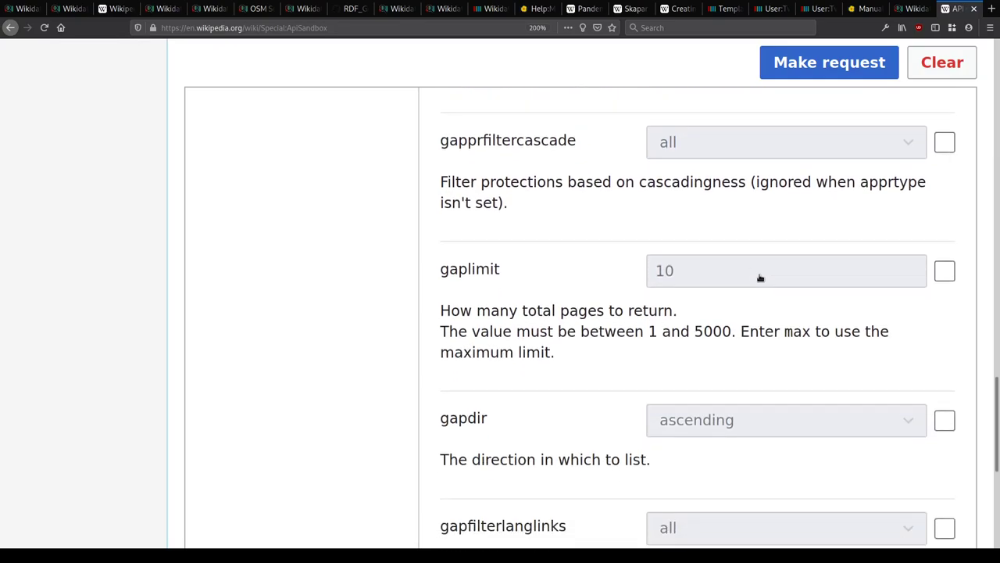
pyautogui.click(753, 270)
pyautogui.press('BackSpace')
pyautogui.scroll(-4, 592, 318)
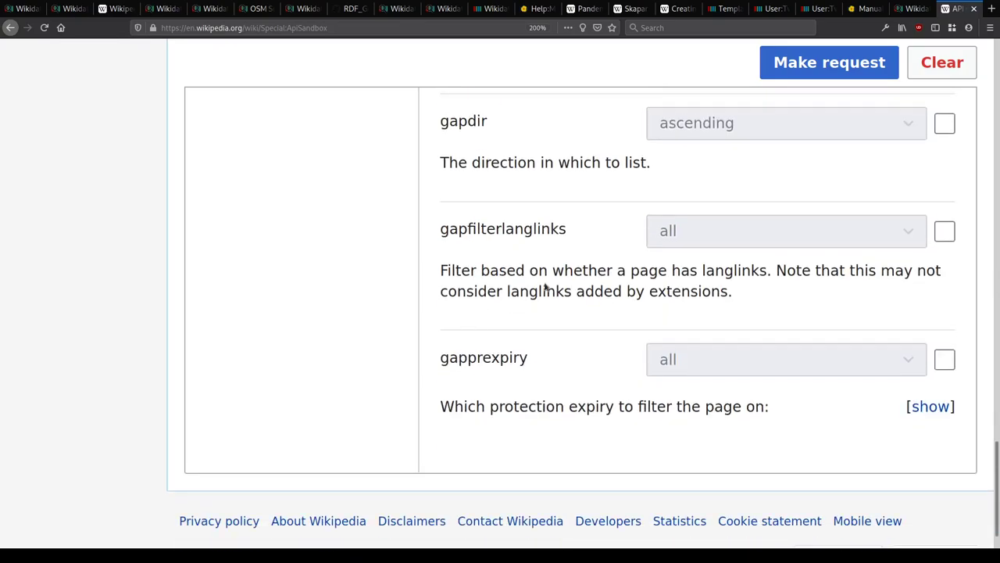
pyautogui.click(827, 71)
pyautogui.scroll(-4, 513, 260)
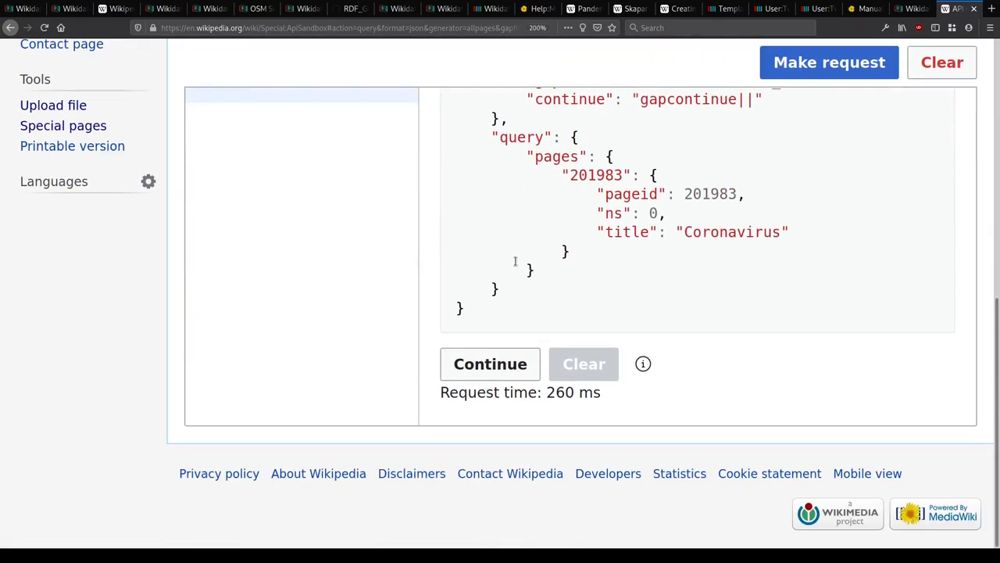
# Step: Add pageviews as the prop of the query action
pyautogui.scroll(10, 630, 240)
pyautogui.click(288, 319)
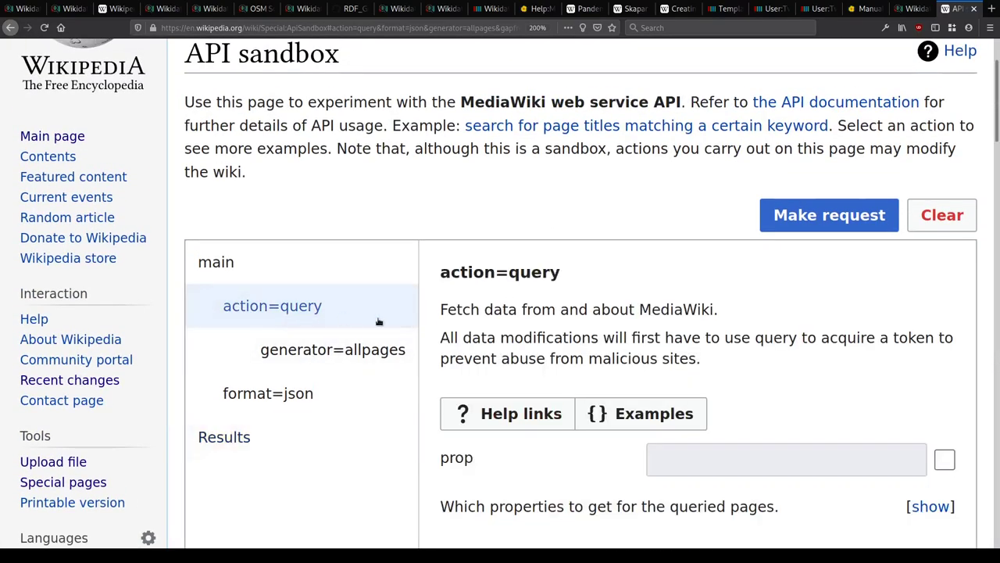
pyautogui.scroll(-4, 682, 174)
pyautogui.click(737, 173)
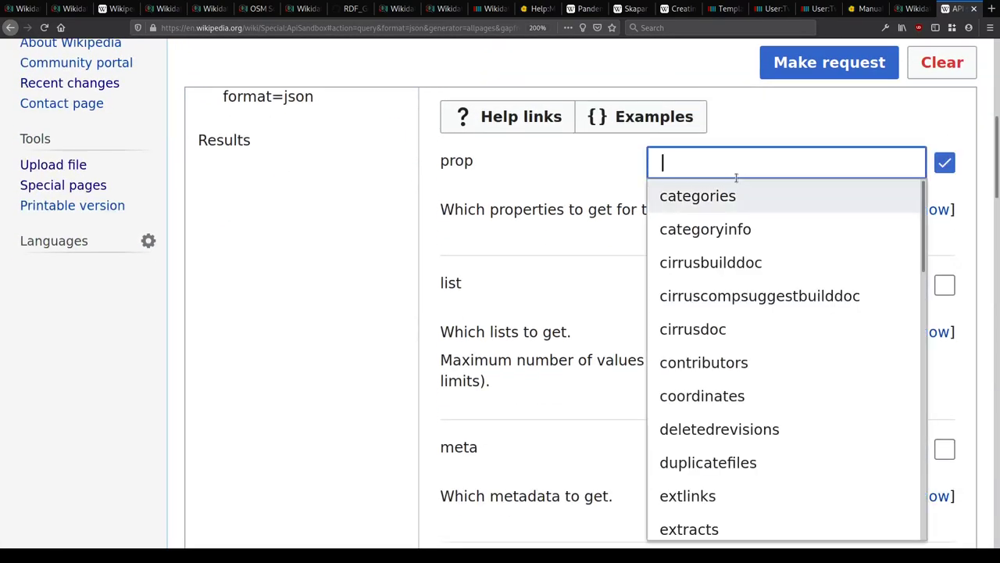
pyautogui.write('pag')
pyautogui.press('Down')
pyautogui.press('Down')
pyautogui.press('Down')
pyautogui.press('Down')
pyautogui.press('Return')
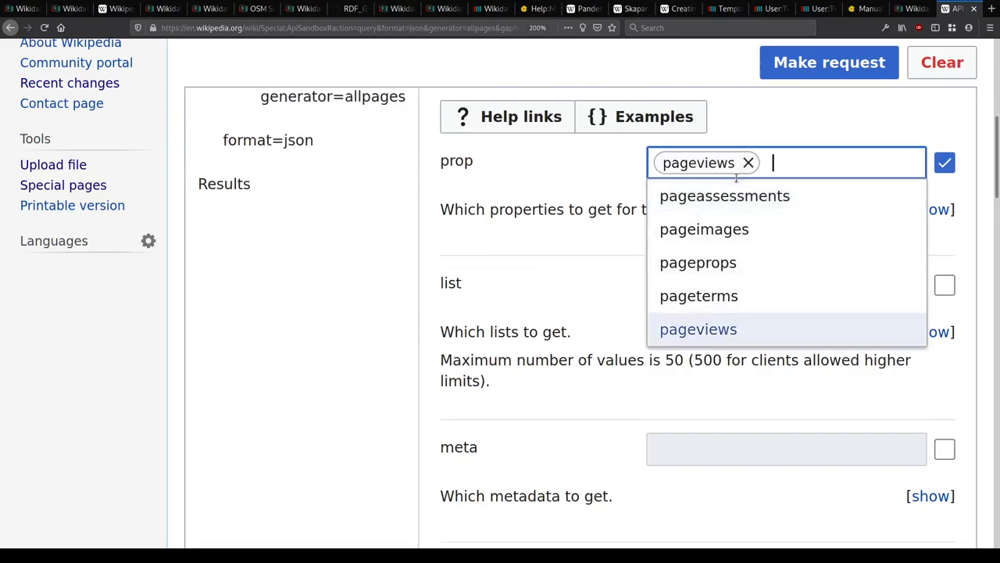
# Step: Make the request with the pageviews property and examine the daily Coronavirus counts, selecting the 2020-03-13 value
pyautogui.click(796, 55)
pyautogui.scroll(-5, 442, 302)
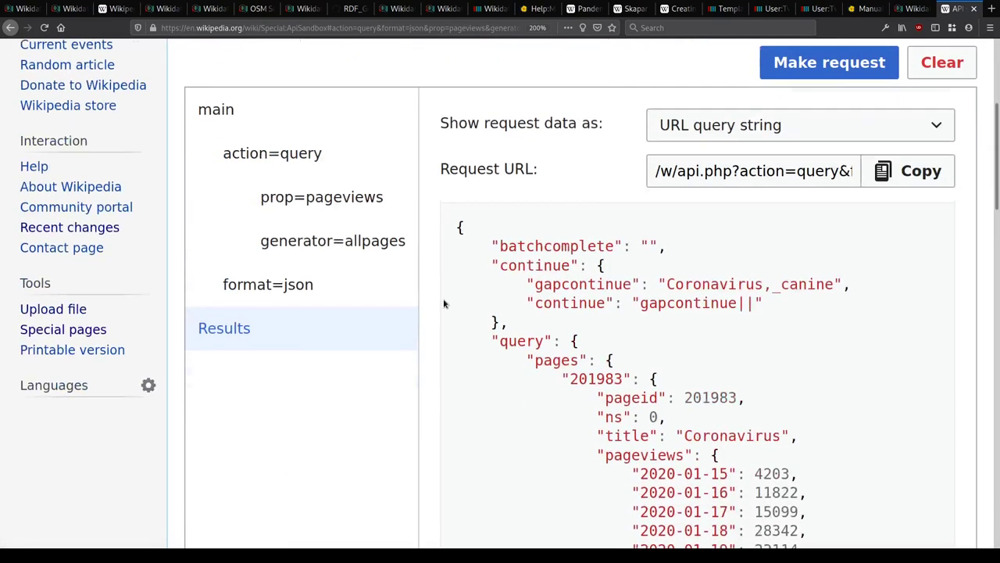
pyautogui.scroll(-7, 785, 167)
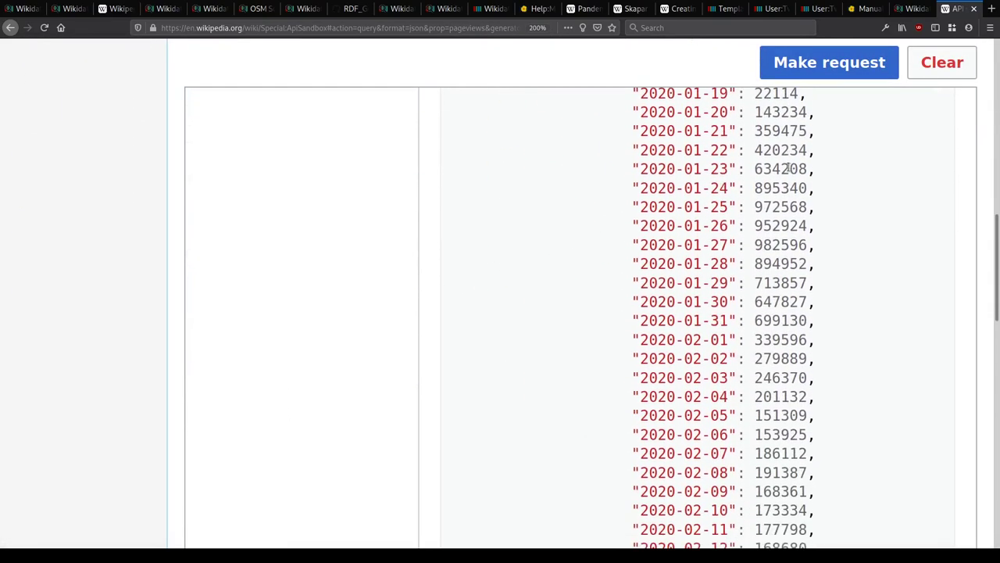
pyautogui.scroll(-6, 788, 165)
pyautogui.scroll(3, 786, 166)
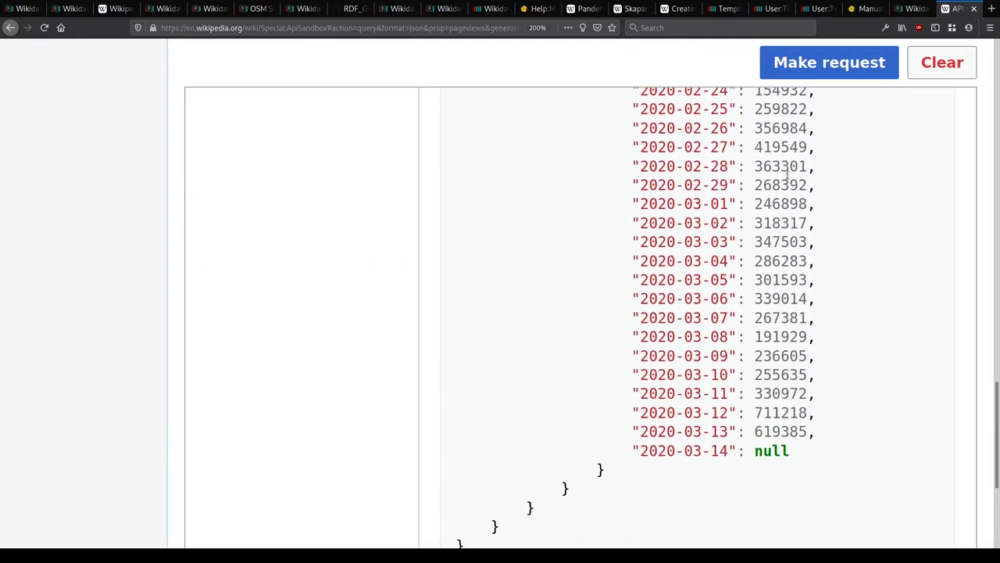
pyautogui.doubleClick(779, 430)
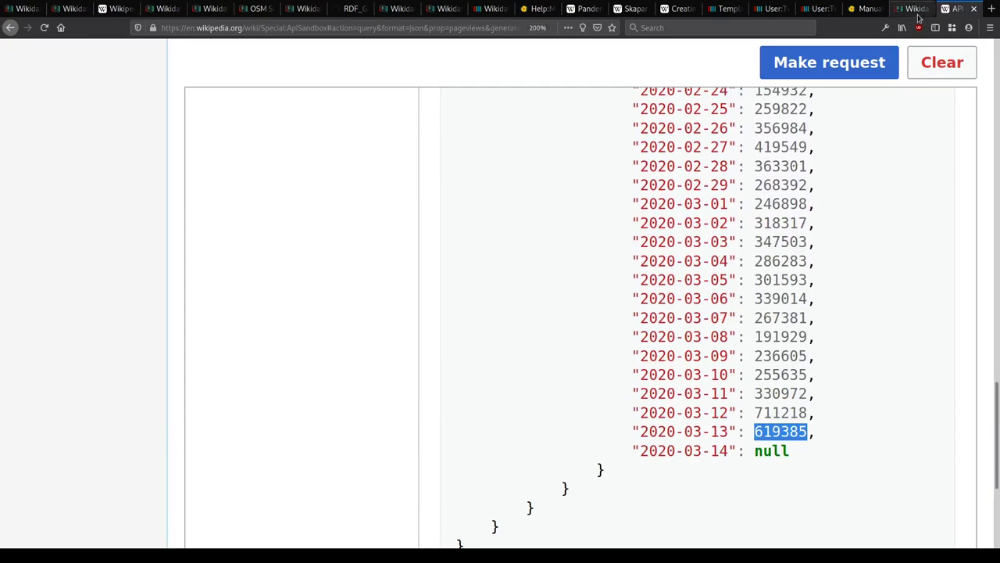
# Step: Search MediaWiki for "pageviews api" in a new tab and look through the results for API documentation
pyautogui.hotkey('ctrl', 't')
pyautogui.write('mw pageviews api')
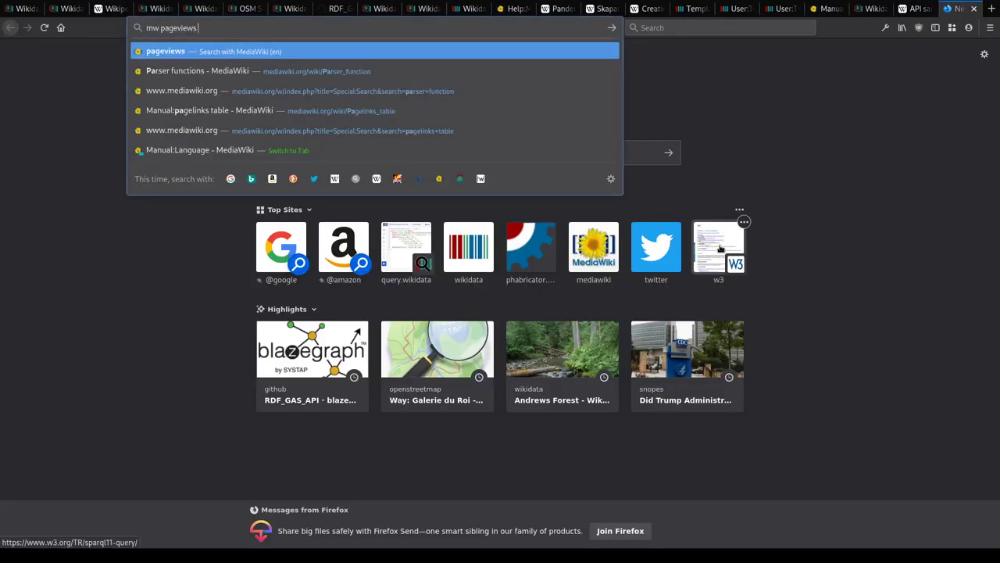
pyautogui.press('Return')
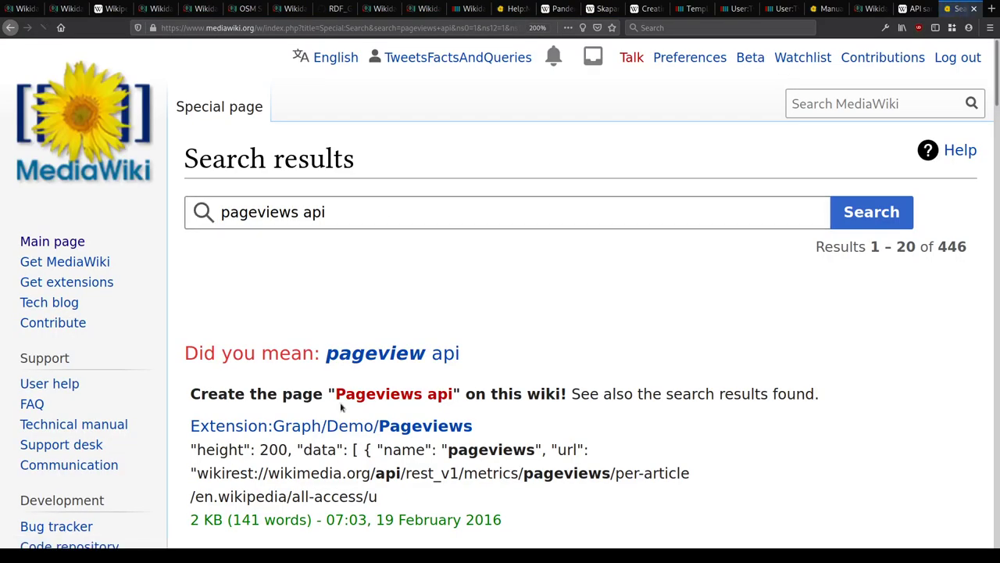
pyautogui.scroll(-4, 293, 334)
pyautogui.scroll(-4, 293, 334)
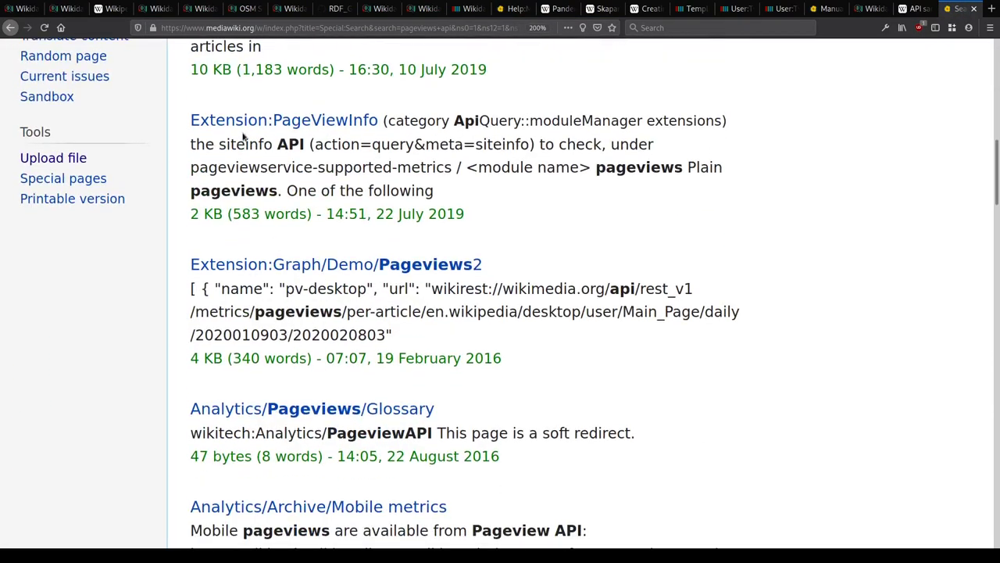
pyautogui.scroll(-5, 265, 186)
pyautogui.scroll(-2, 268, 196)
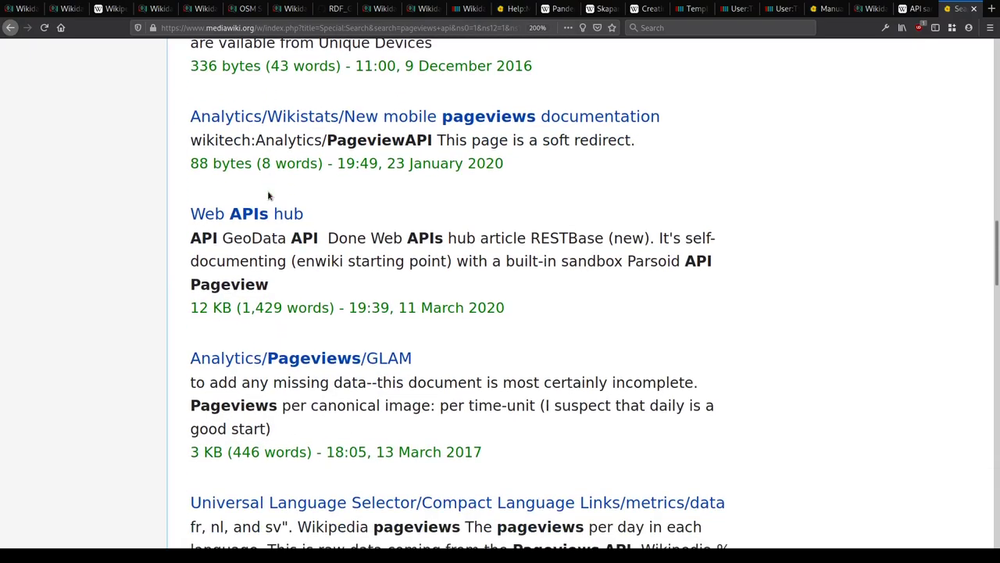
# Step: Search MediaWiki for "api:pageviews" and open the API:Query page from the results
pyautogui.hotkey('ctrl', 'l')
pyautogui.write('mw api:pageviews')
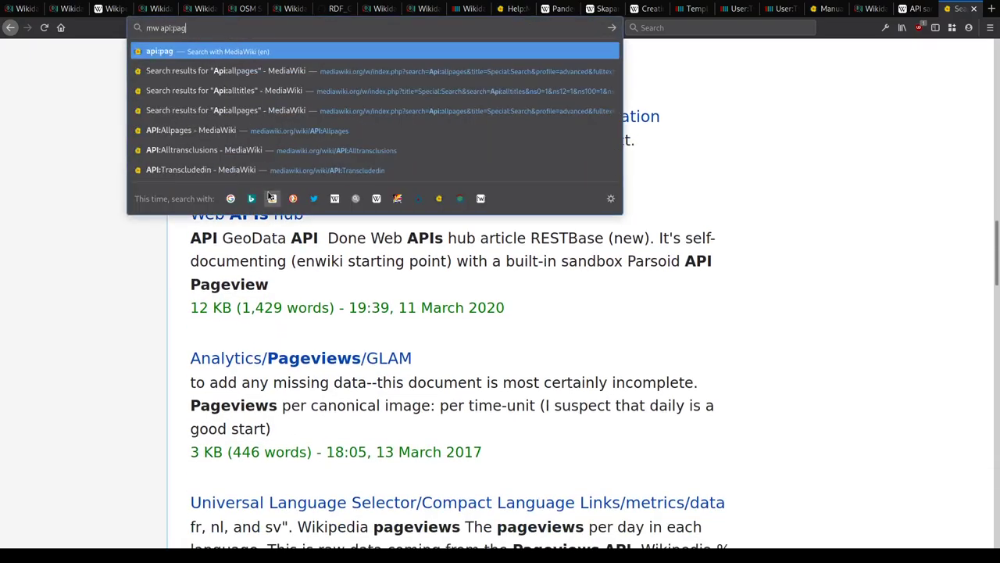
pyautogui.press('Return')
pyautogui.scroll(-4, 268, 195)
pyautogui.click(231, 121)
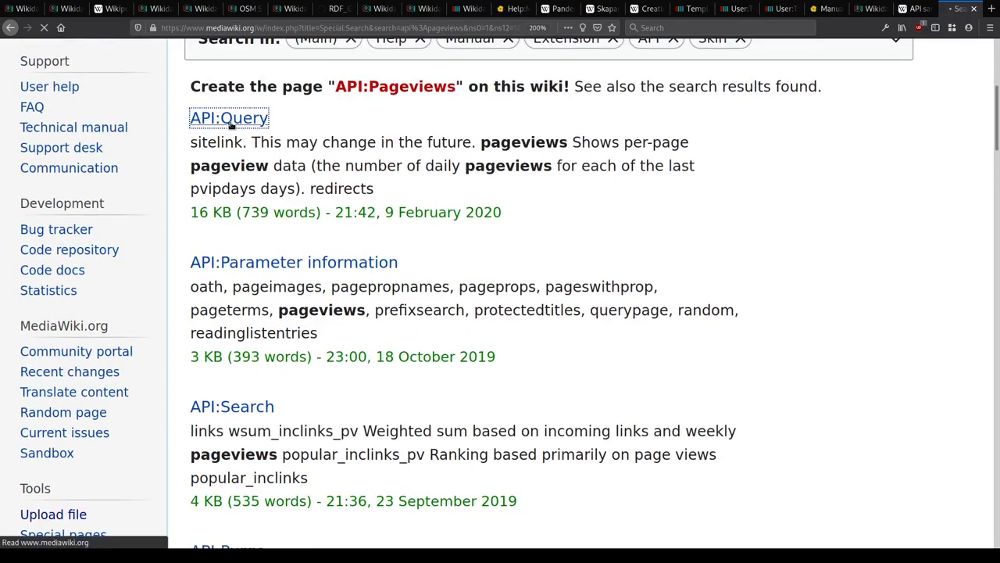
# Step: Find the mentions of "pageview" on the API:Query page, go through the matches, and close the page
pyautogui.hotkey('ctrl', 'f')
pyautogui.write('p')
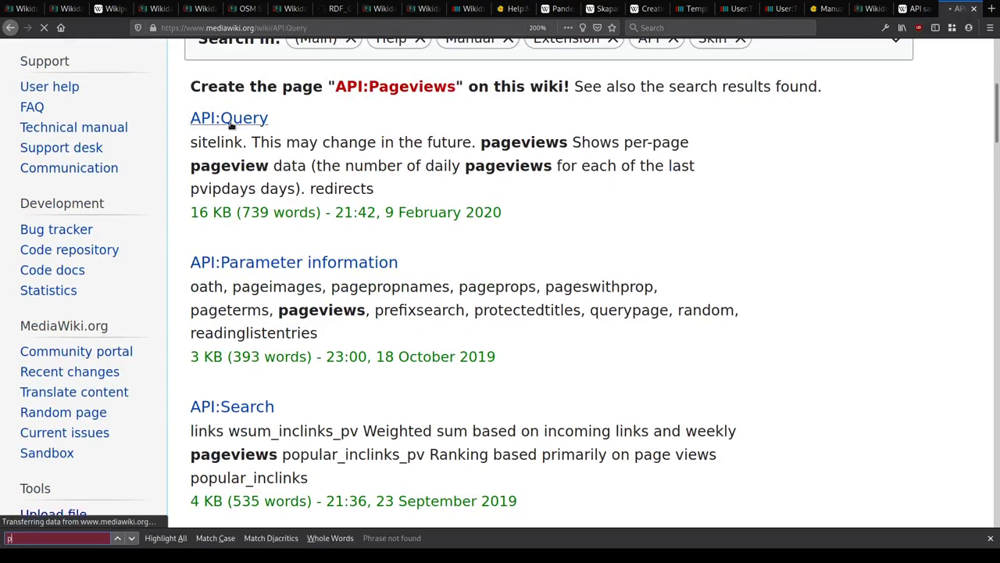
pyautogui.write('ageview')
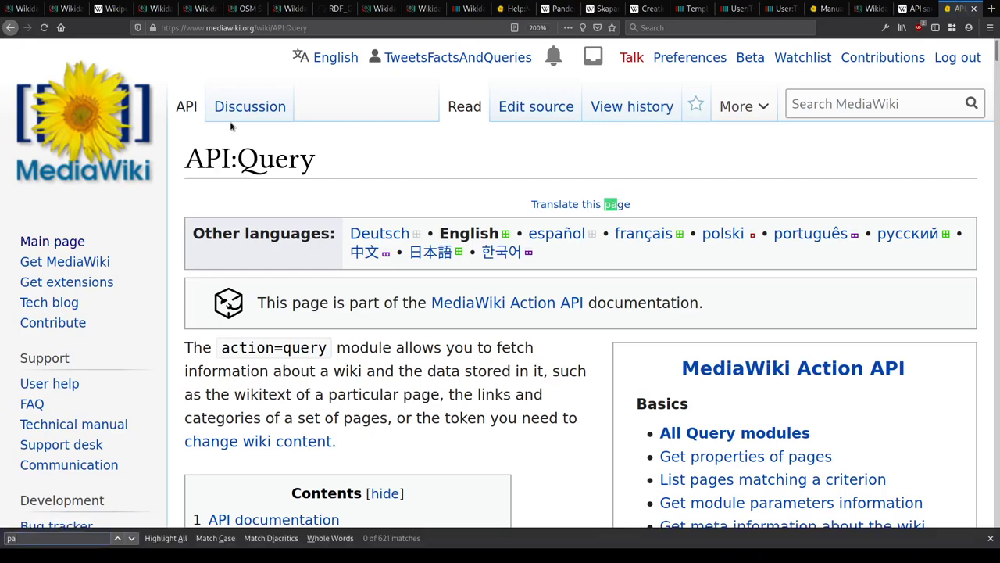
pyautogui.press('Return')
pyautogui.press('Return')
pyautogui.press('Return')
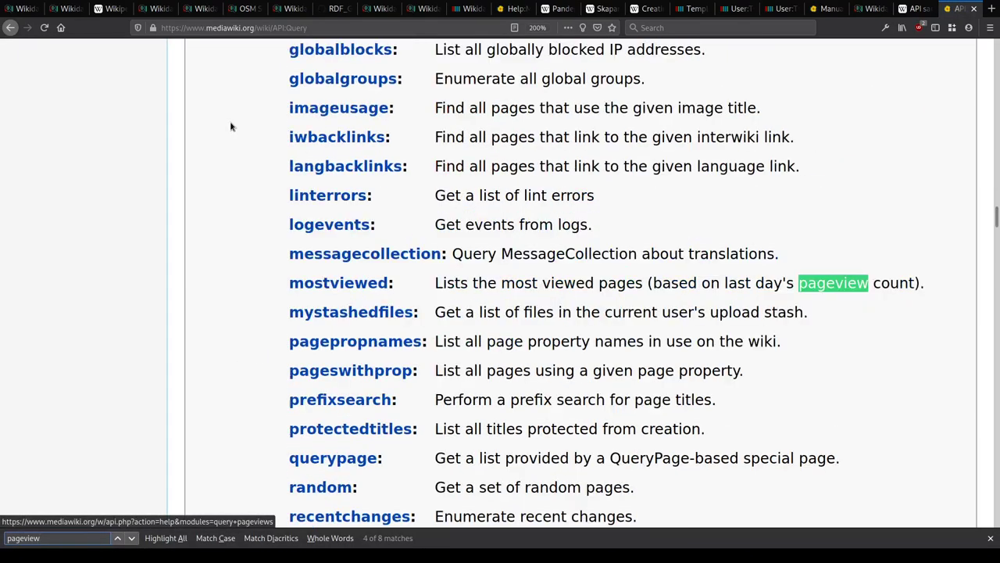
pyautogui.press('Return')
pyautogui.press('Return')
pyautogui.press('Escape')
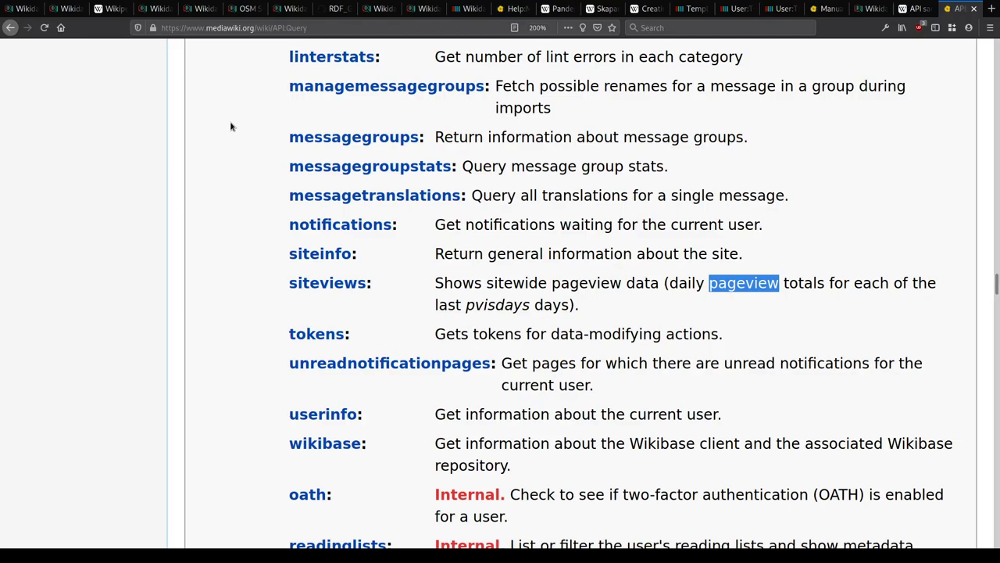
pyautogui.hotkey('ctrl', 'w')
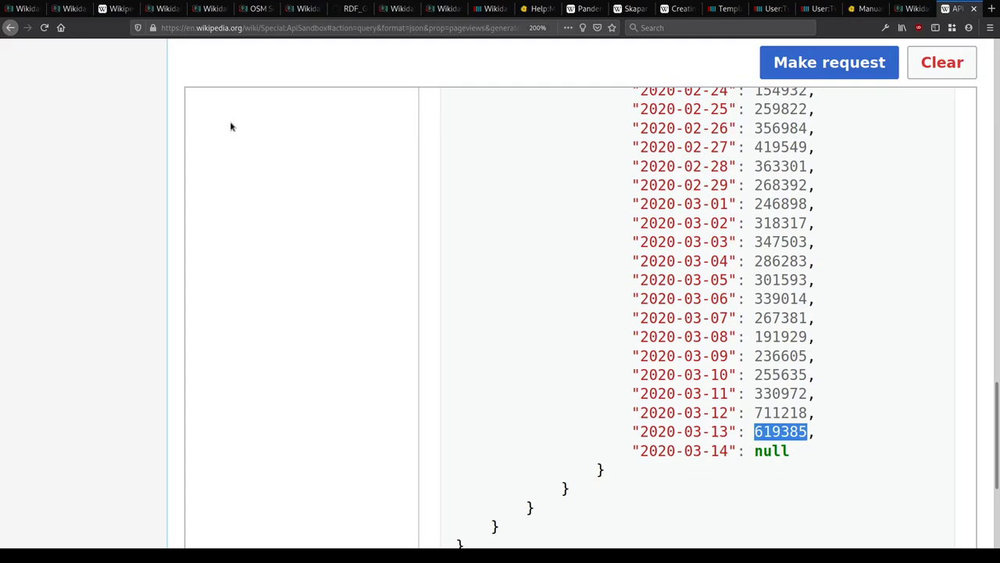
# Step: Open the Pageviews Analysis tool on tools.wmflabs.org in a new tab
pyautogui.hotkey('ctrl', 't')
pyautogui.write('pageviews')
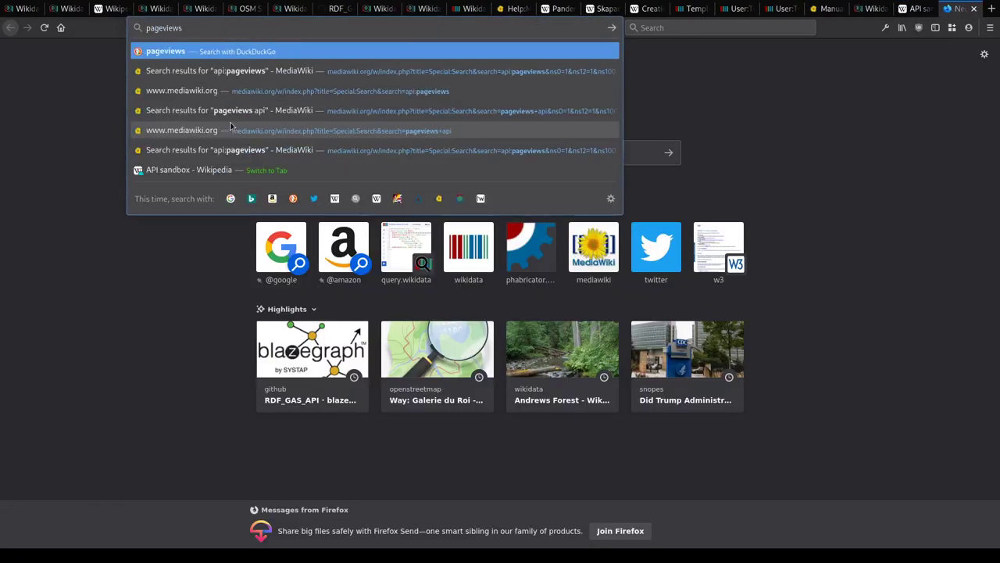
pyautogui.write(' tool')
pyautogui.hotkey('ctrl', 'a')
pyautogui.write('tools.wmflabs.org/pagev')
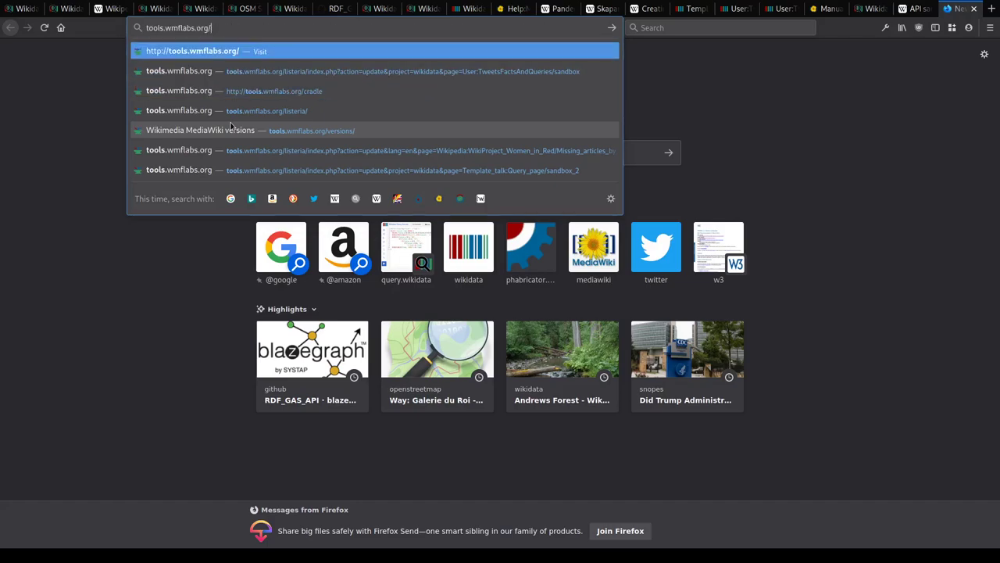
pyautogui.write('i')
pyautogui.press('Return')
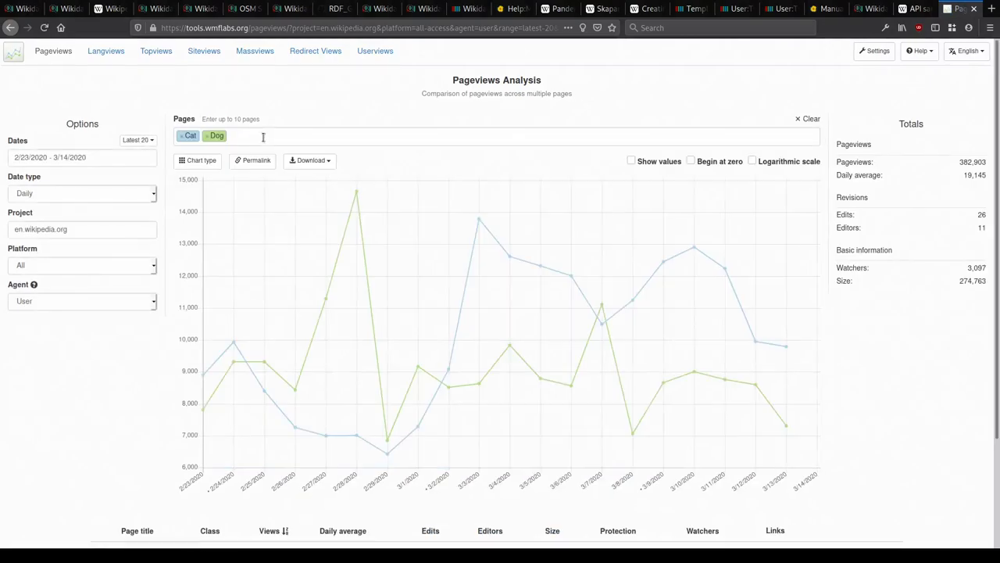
# Step: Replace the Cat and Dog pages in Pageviews Analysis with Coronavirus
pyautogui.click(265, 136)
pyautogui.press('BackSpace')
pyautogui.press('BackSpace')
pyautogui.press('BackSpace')
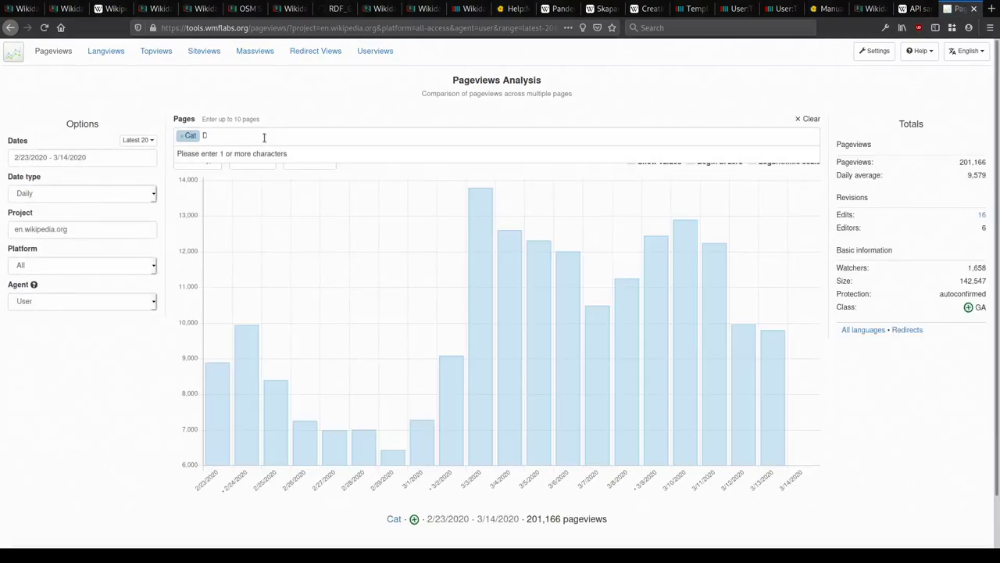
pyautogui.press('BackSpace')
pyautogui.press('BackSpace')
pyautogui.write('oron')
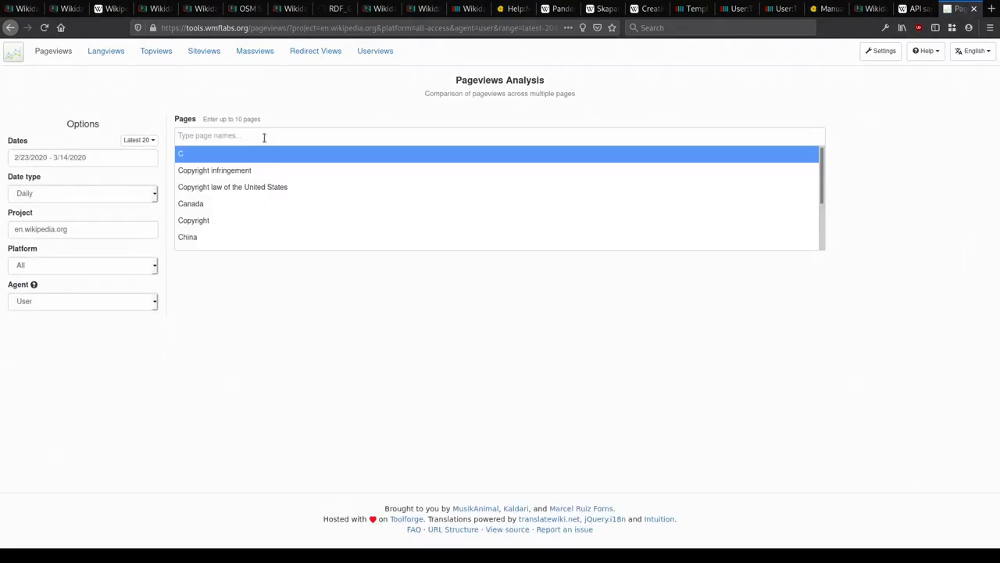
pyautogui.write('avirus')
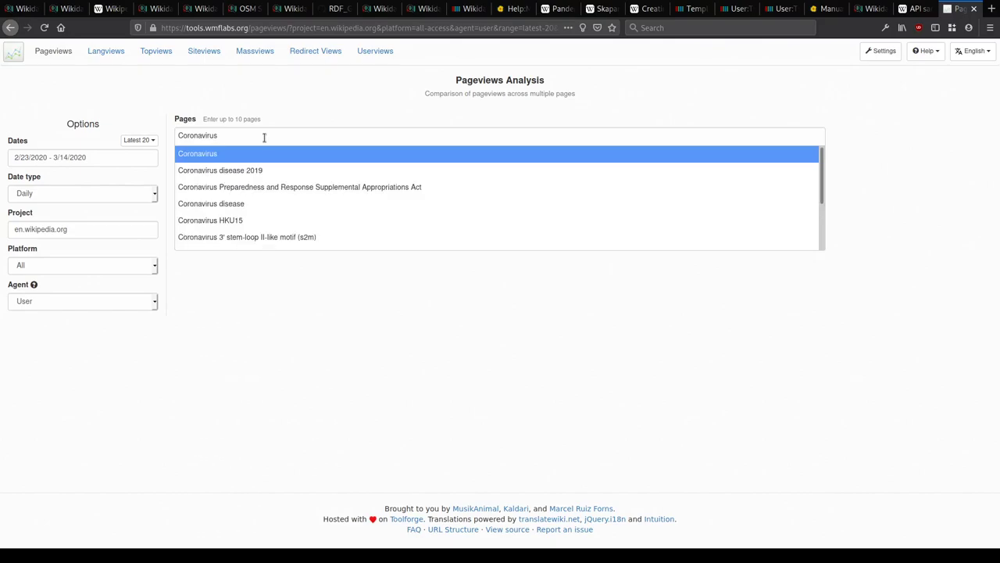
pyautogui.click(201, 154)
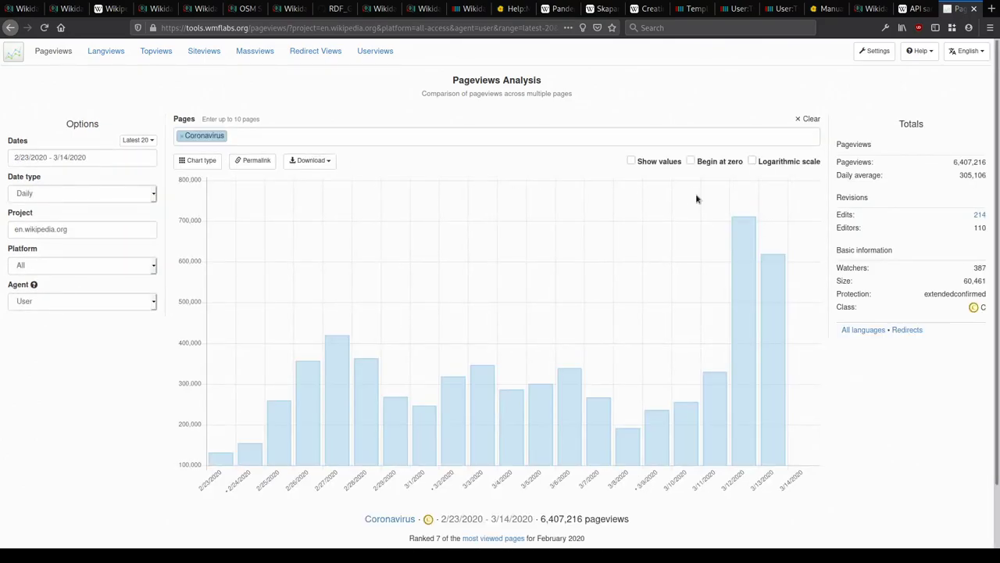
# Step: Check the Coronavirus chart's pageviews for 3/13/2020 and close the tool
pyautogui.moveTo(741, 228)
pyautogui.moveTo(769, 279)
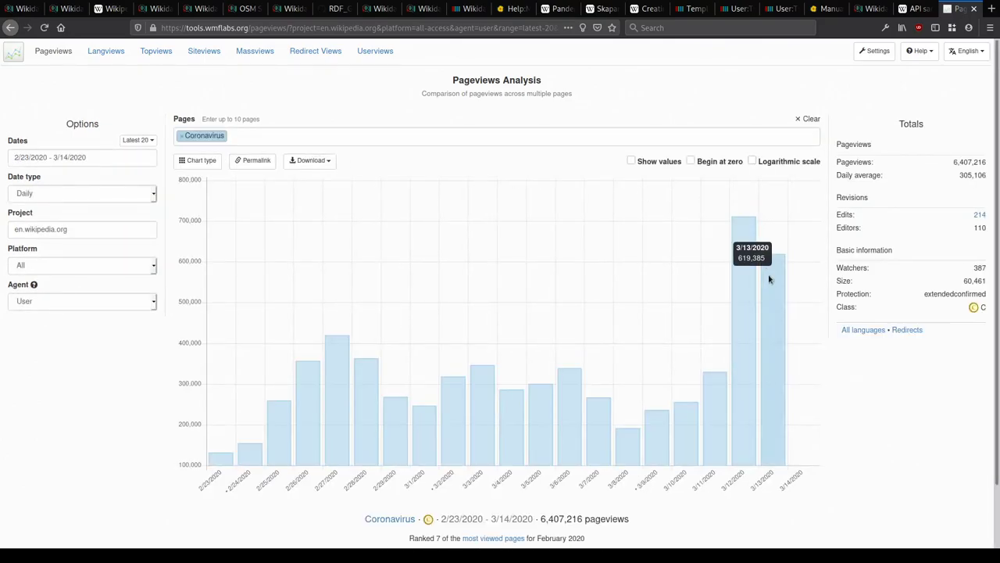
pyautogui.hotkey('ctrl', 'w')
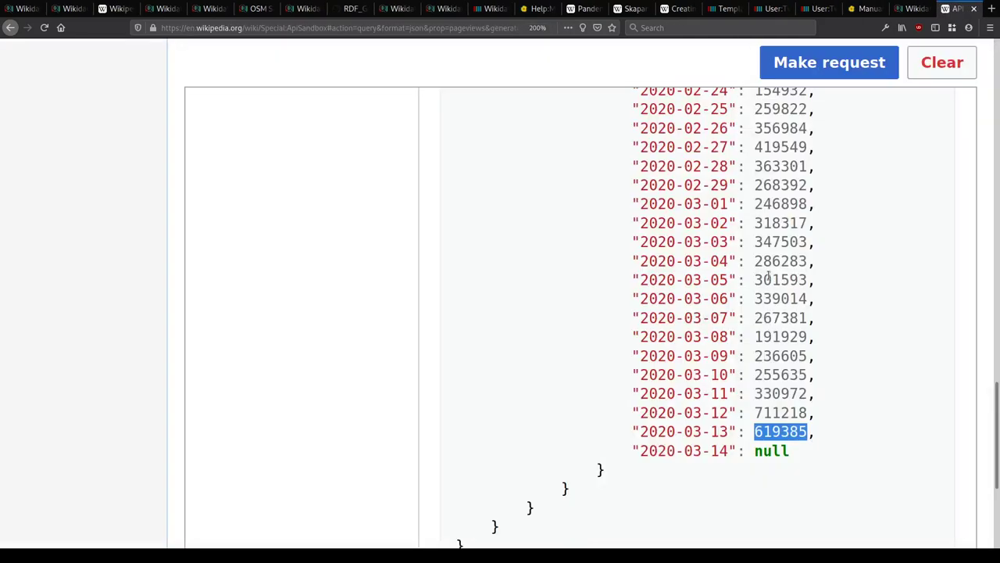
# Step: Open the prop=pageviews parameters in the API sandbox and check pvipdays against the pageviews question on the Request a query page
pyautogui.click(703, 363)
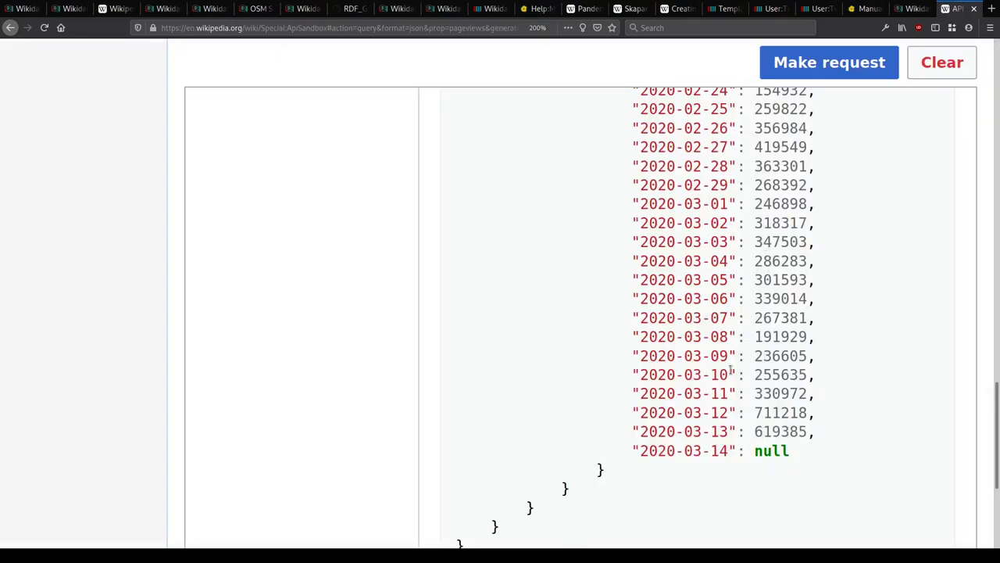
pyautogui.press('Home')
pyautogui.scroll(-3, 550, 319)
pyautogui.scroll(2, 530, 348)
pyautogui.scroll(-4, 530, 347)
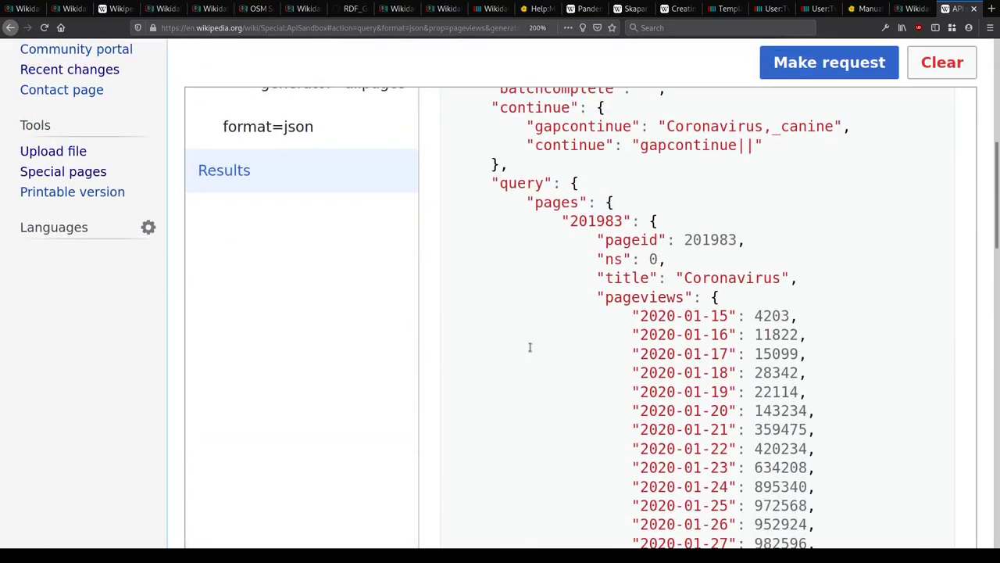
pyautogui.scroll(5, 530, 347)
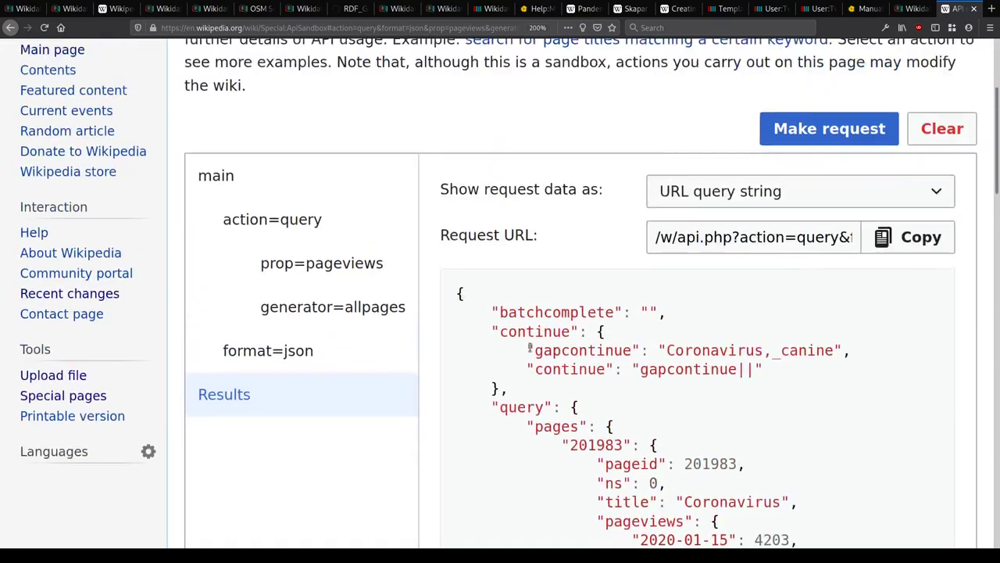
pyautogui.click(329, 388)
pyautogui.scroll(-5, 469, 238)
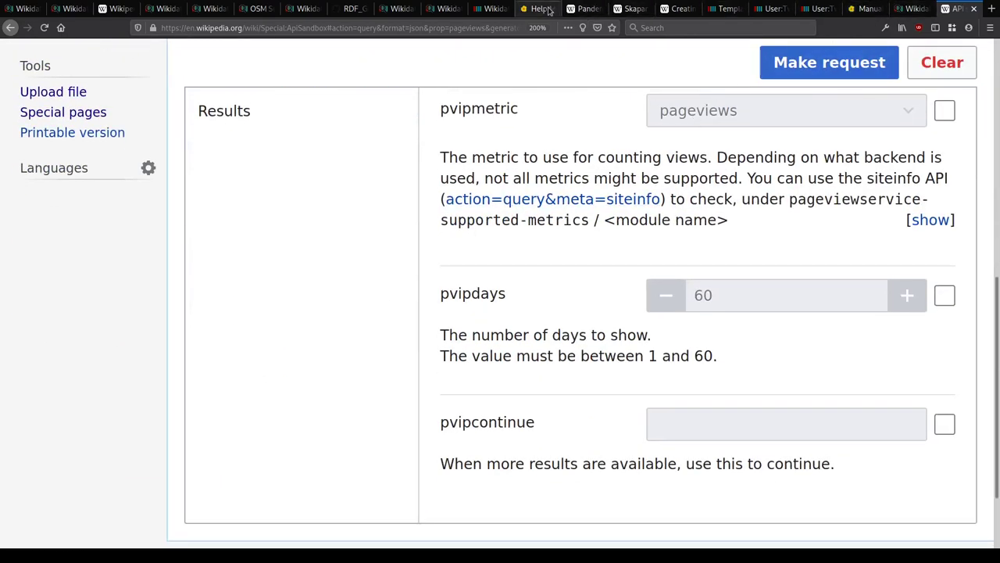
pyautogui.click(494, 8)
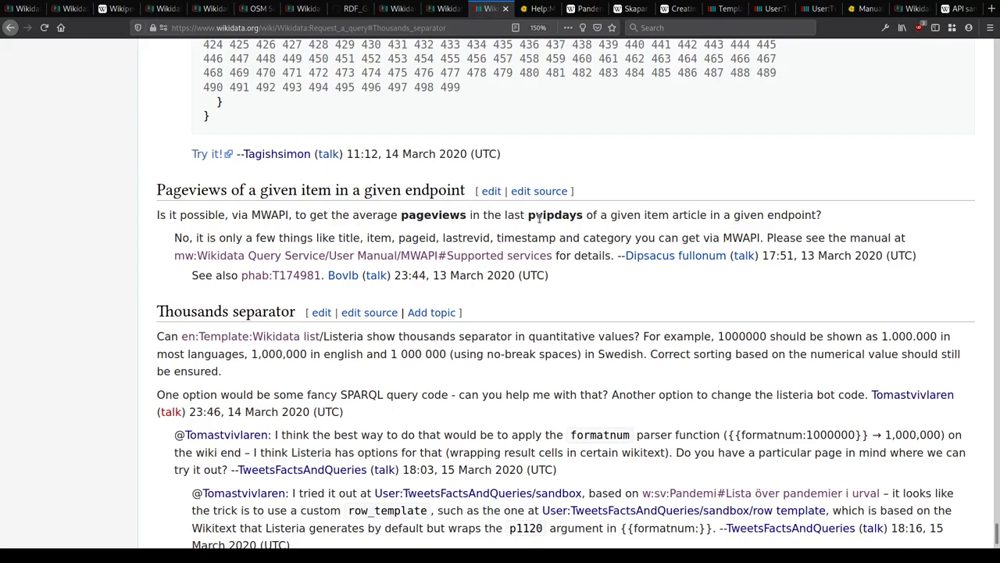
pyautogui.hotkey('ctrl', 'Tab')
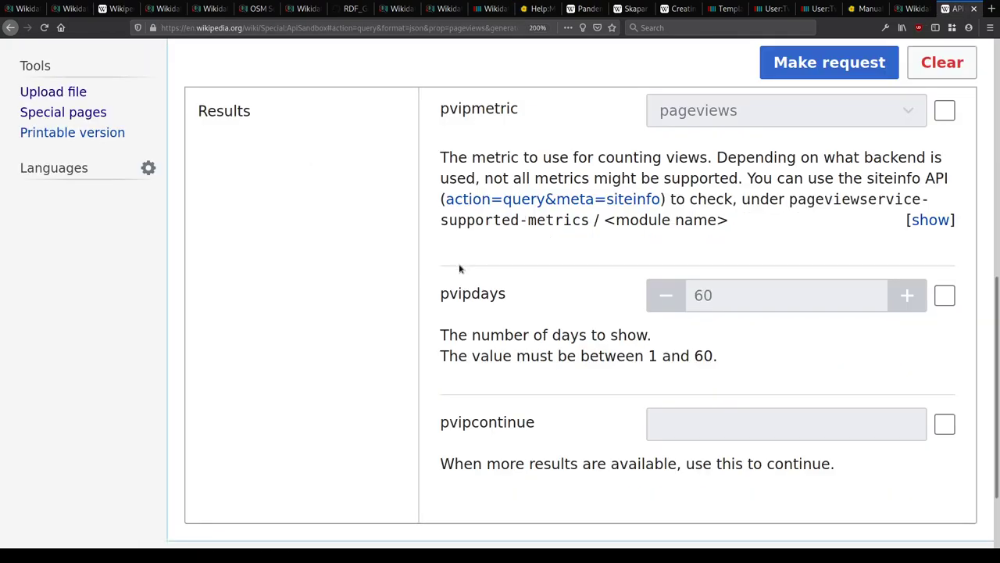
# Step: Enable the pvipdays parameter of the pageviews property and set it to 1
pyautogui.click(736, 302)
pyautogui.doubleClick(736, 301)
pyautogui.write('1')
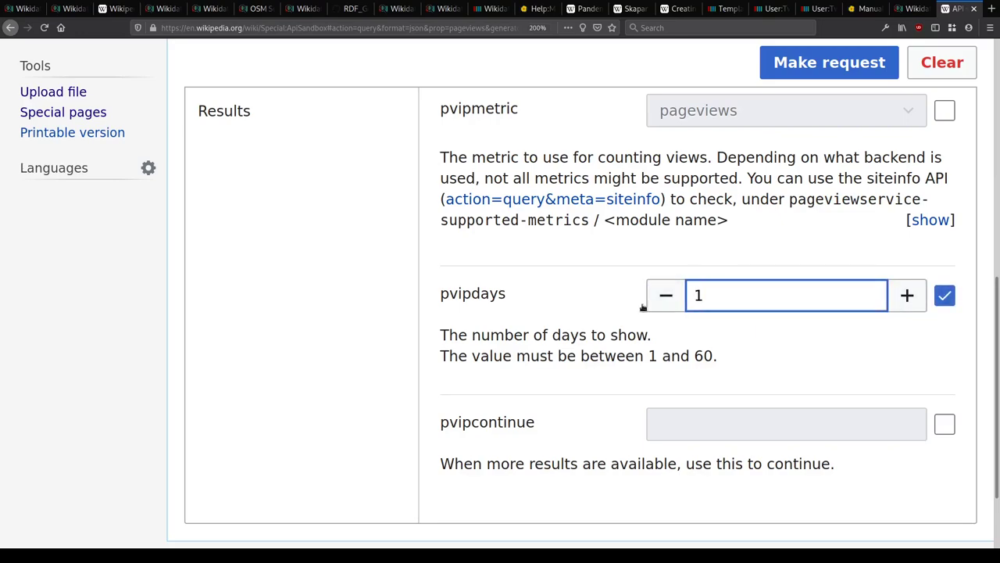
pyautogui.scroll(2, 308, 424)
pyautogui.scroll(2, 307, 424)
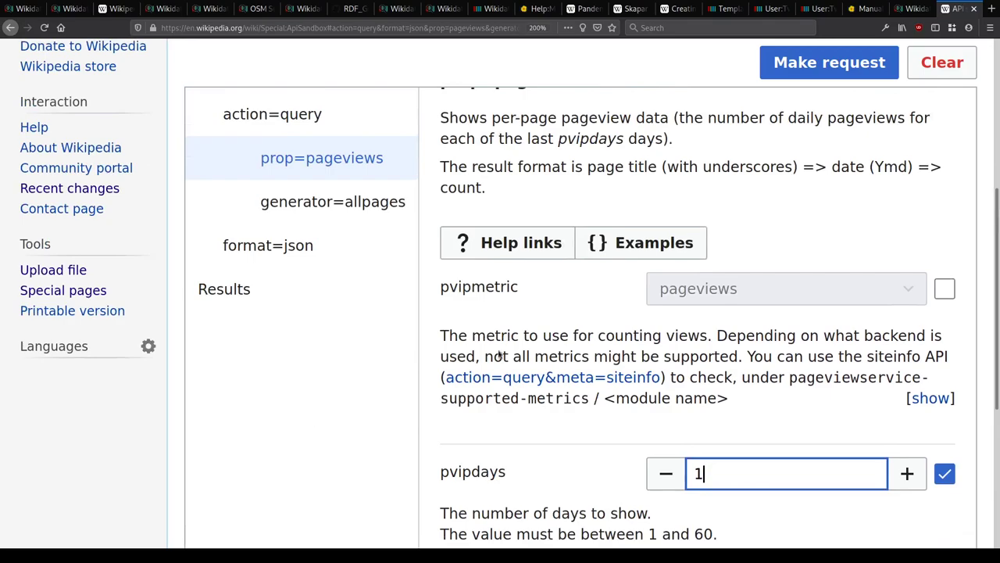
pyautogui.click(727, 291)
pyautogui.click(729, 295)
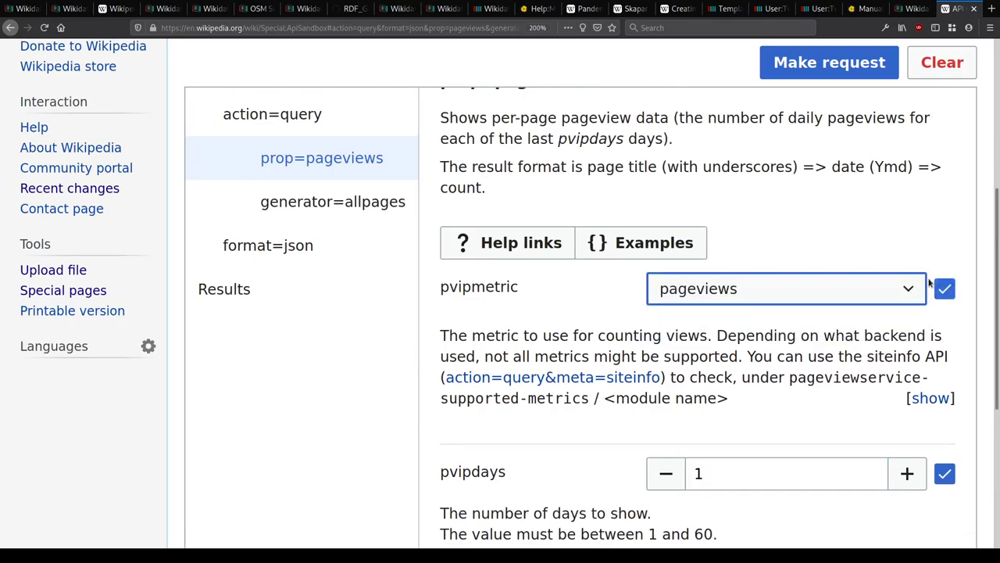
pyautogui.click(945, 288)
# Step: Make the request with the one-day limit and examine the Coronavirus pageviews in the response
pyautogui.click(787, 63)
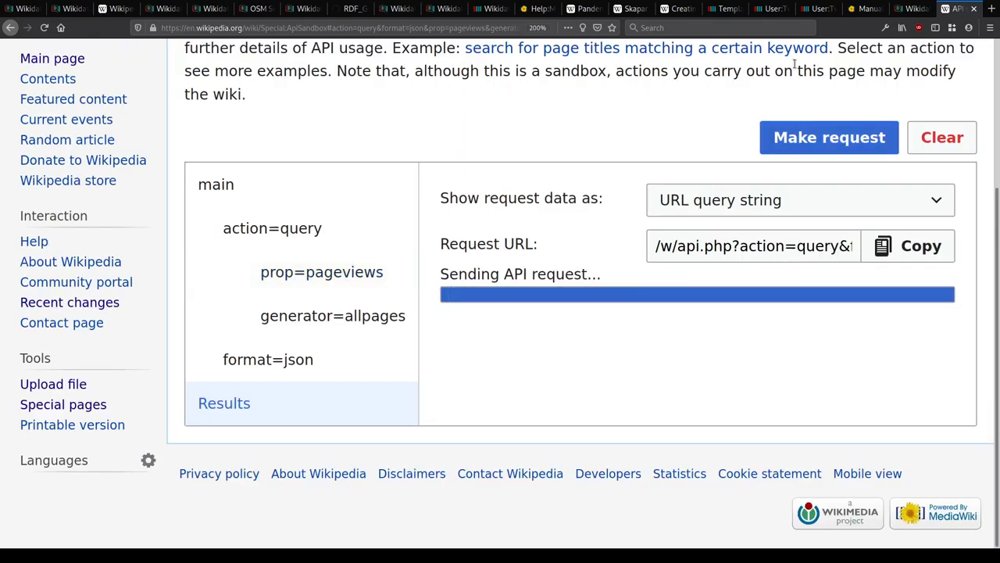
pyautogui.scroll(-4, 558, 383)
pyautogui.scroll(2, 558, 380)
pyautogui.scroll(-2, 558, 384)
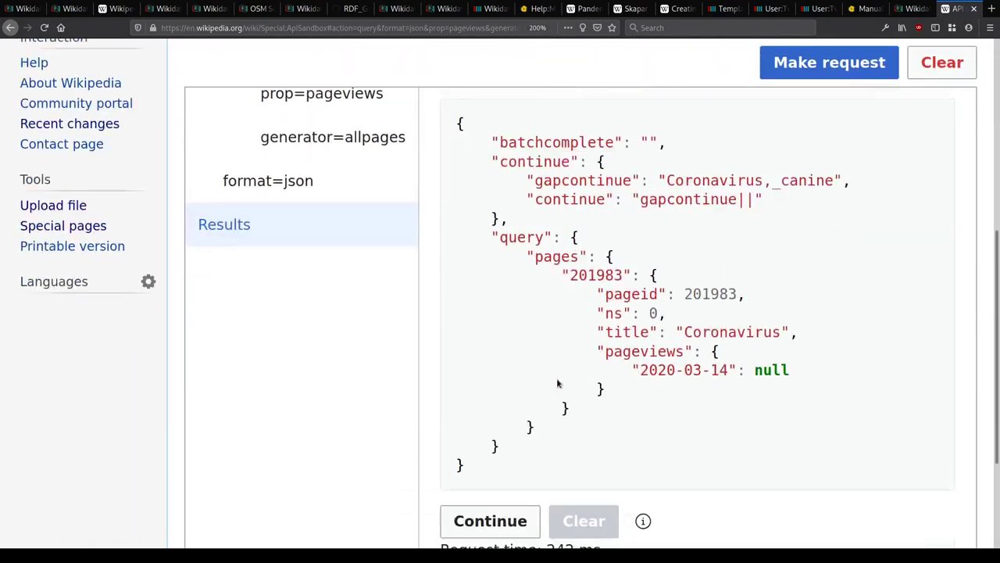
pyautogui.scroll(1, 866, 226)
pyautogui.scroll(4, 865, 226)
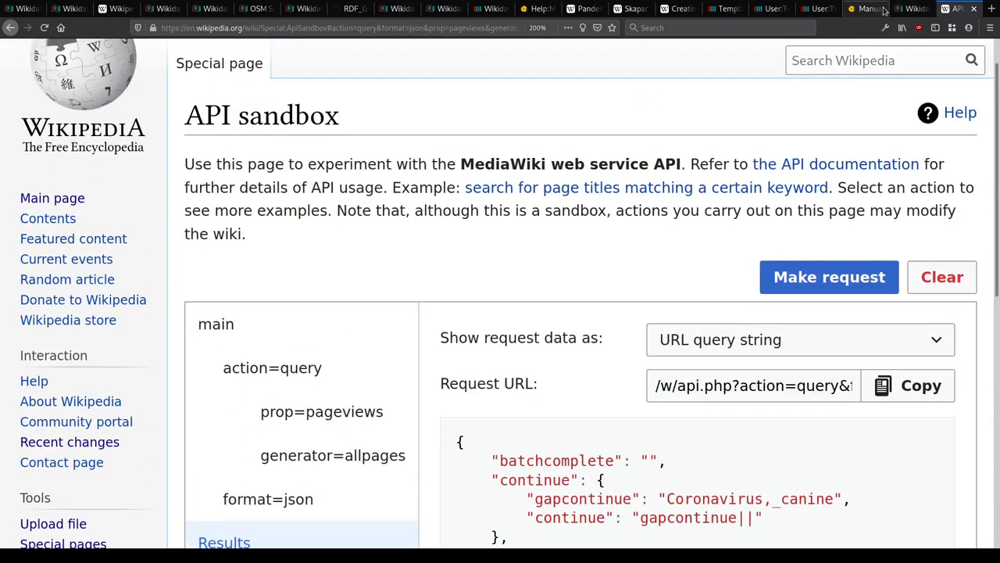
pyautogui.click(860, 8)
pyautogui.scroll(-5, 209, 392)
pyautogui.scroll(5, 207, 375)
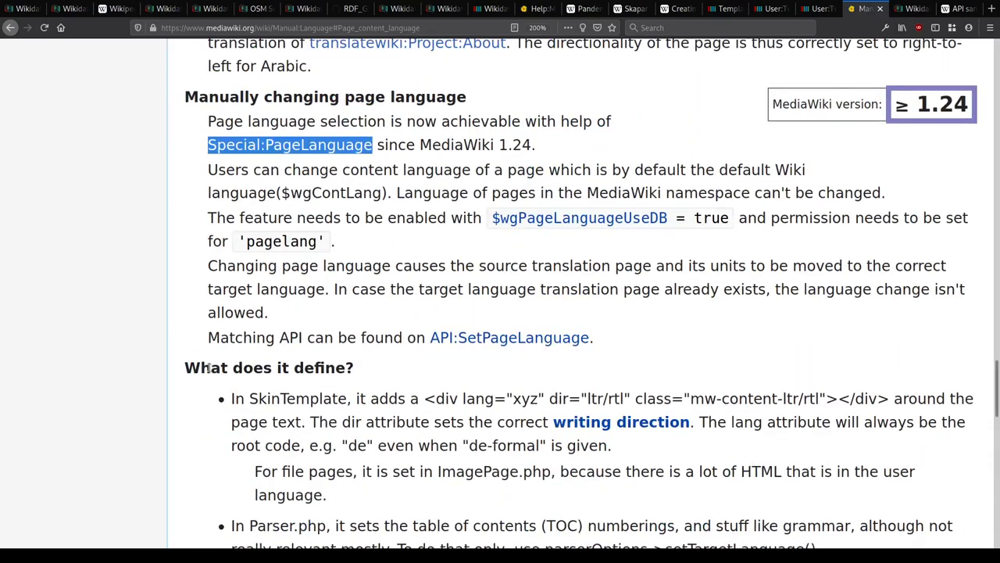
pyautogui.hotkey('ctrl', 'Tab')
# Step: Open the Wikidata Query Service user manual's MWAPI page on mediawiki.org in a new tab
pyautogui.hotkey('ctrl', 't')
pyautogui.write('mwapi')
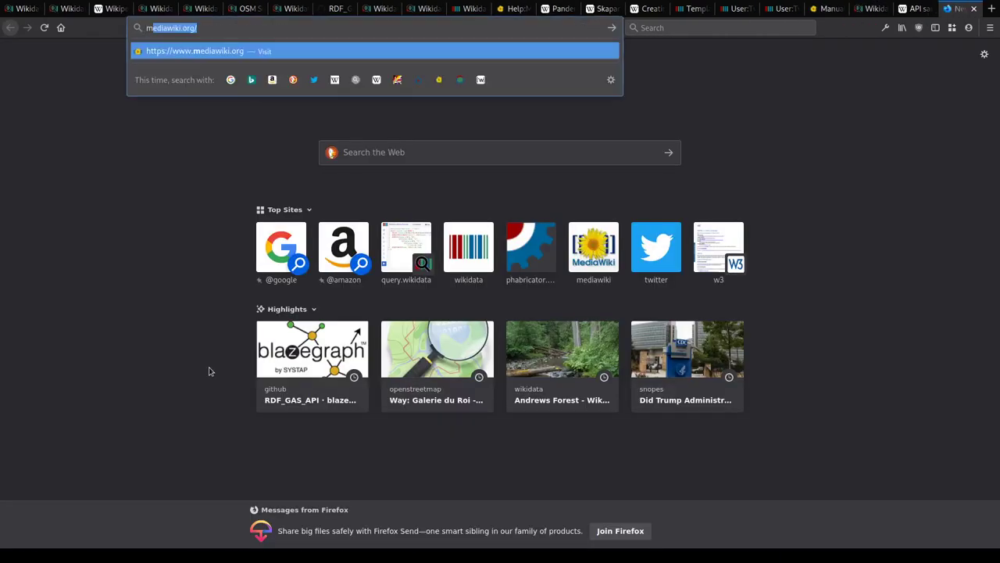
pyautogui.press('Down')
pyautogui.press('Down')
pyautogui.press('Up')
pyautogui.press('Return')
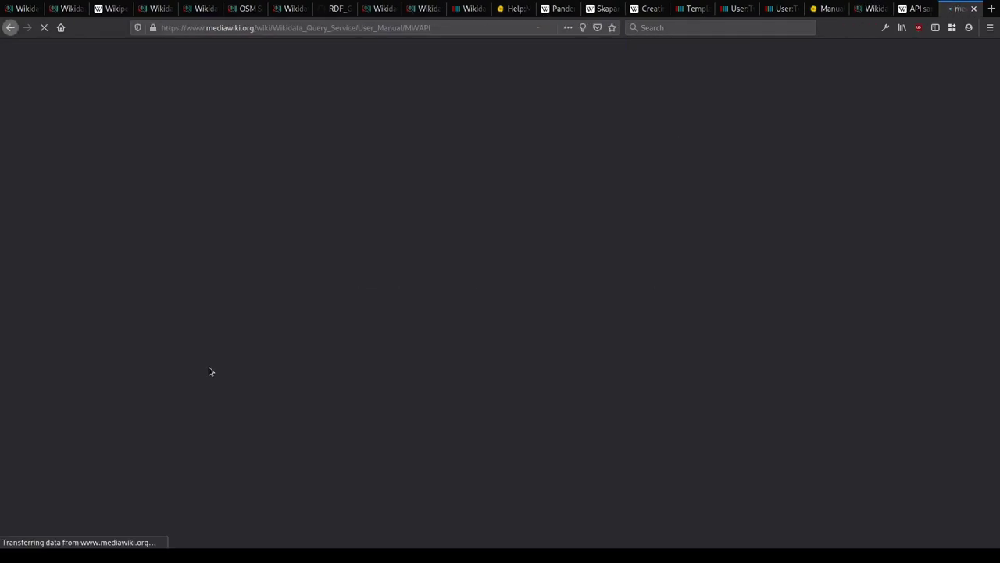
# Step: Find the example on entities labelled "cheese" in the MWAPI manual and copy its SERVICE wikibase:mwapi block
pyautogui.scroll(-10, 188, 328)
pyautogui.scroll(-5, 188, 328)
pyautogui.scroll(15, 187, 329)
pyautogui.scroll(-5, 208, 332)
pyautogui.click(236, 79)
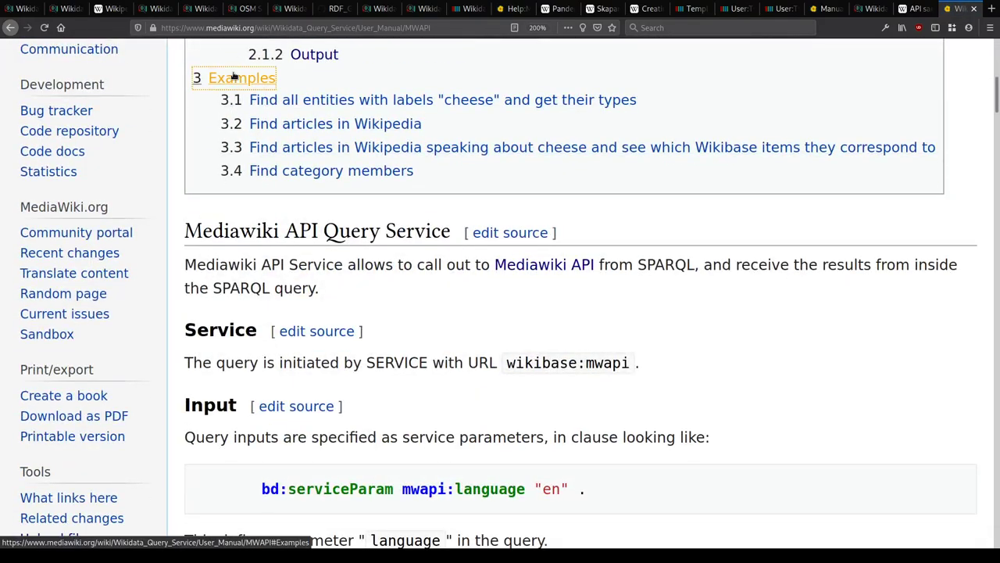
pyautogui.moveTo(215, 190); pyautogui.dragTo(280, 323)
pyautogui.hotkey('ctrl', 'c')
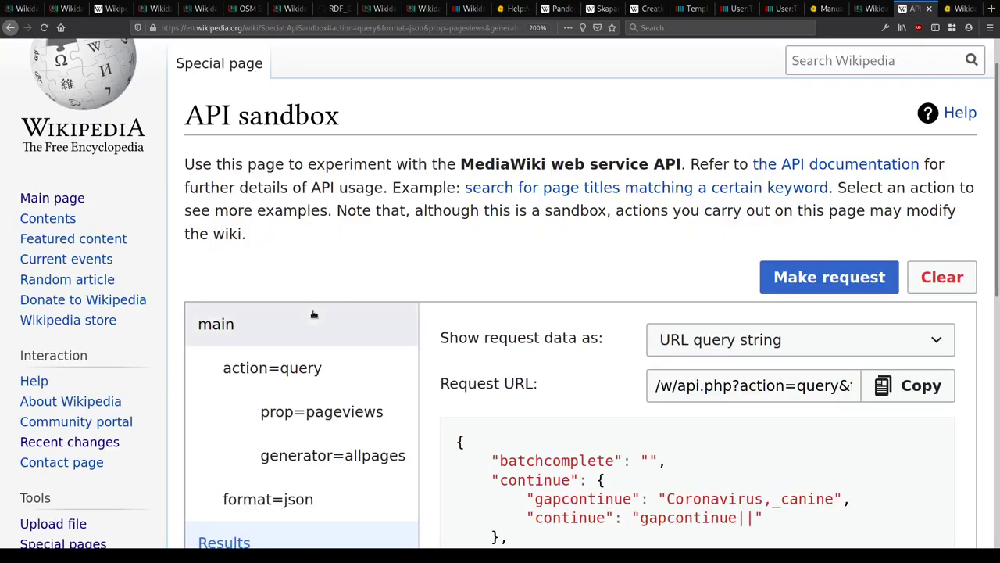
# Step: Write a SELECT * WHERE { } query in the Wikidata Query Service, insert the copied SERVICE block inside it and fix its indentation
pyautogui.hotkey('ctrl', 'pageup')
pyautogui.write('SELECT * WHERE {')
pyautogui.press('Return')
pyautogui.press('Return')
pyautogui.write('}')
pyautogui.press('Up')
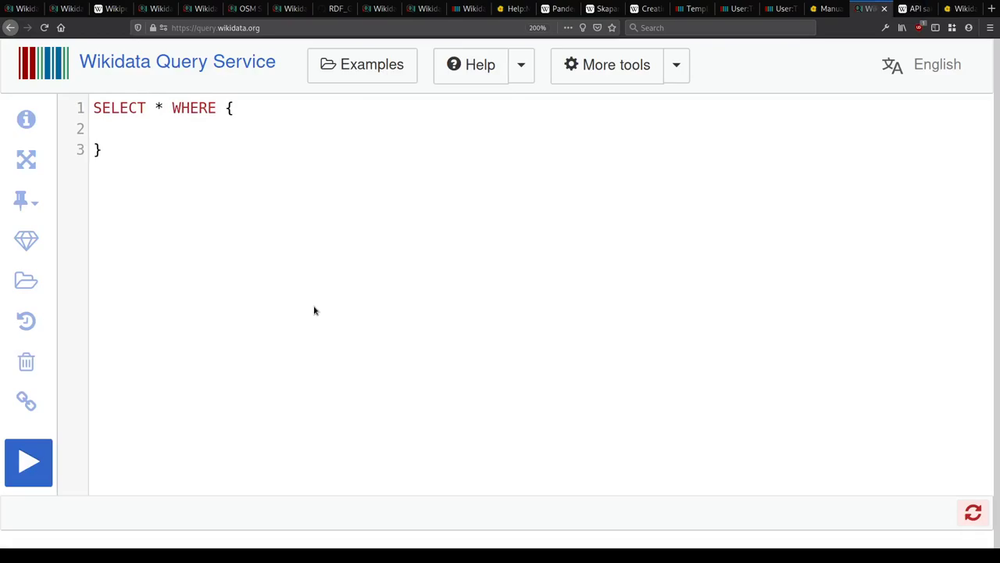
pyautogui.hotkey('ctrl', 'v')
pyautogui.hotkey('ctrl', 'shift', 'Home')
pyautogui.hotkey('shift', 'Tab')
pyautogui.click(311, 302)
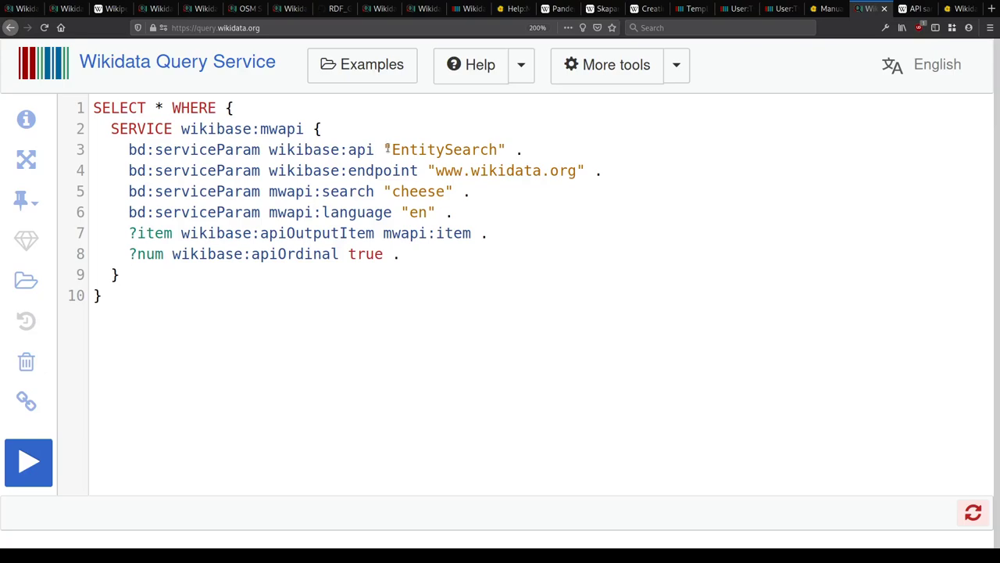
# Step: Set the wikibase:api parameter to "Generator" and the wikibase:endpoint to "en.wikipedia.org"
pyautogui.doubleClick(418, 147)
pyautogui.write('Gen')
pyautogui.press('BackSpace')
pyautogui.press('BackSpace')
pyautogui.press('BackSpace')
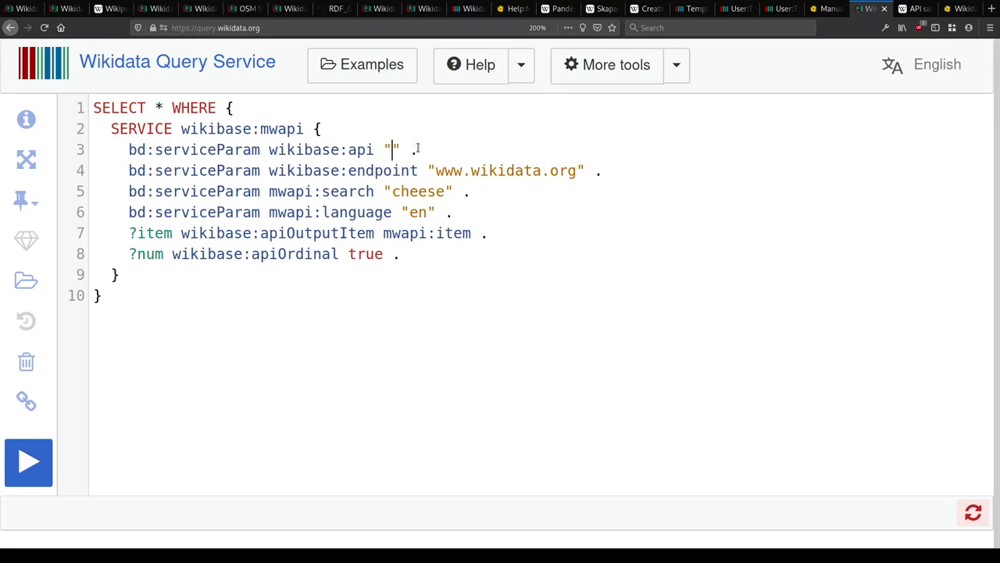
pyautogui.write('Generator')
pyautogui.press('End')
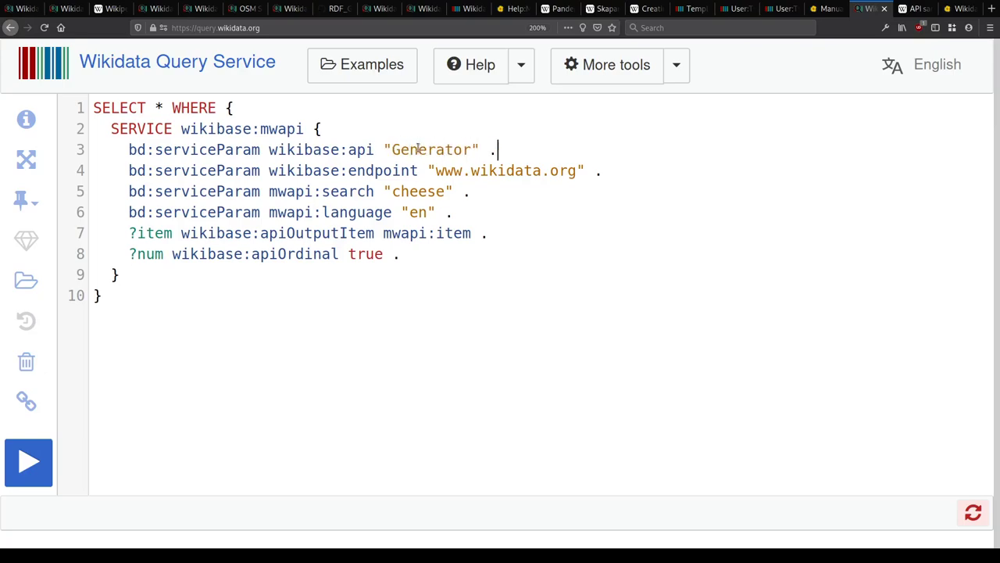
pyautogui.moveTo(435, 169); pyautogui.dragTo(542, 170)
pyautogui.write('en.wikipedia')
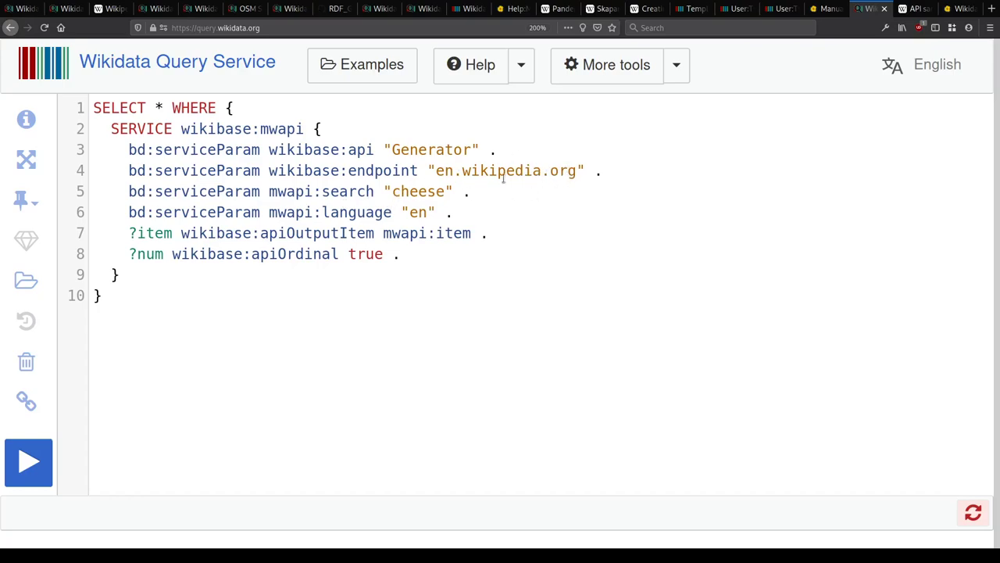
# Step: Replace the mwapi:search parameter with mwapi:generator "allpages"
pyautogui.doubleClick(326, 194)
pyautogui.write('generator')
pyautogui.doubleClick(453, 194)
pyautogui.write('allopag')
pyautogui.doubleClick(451, 195)
pyautogui.write('allpages"')
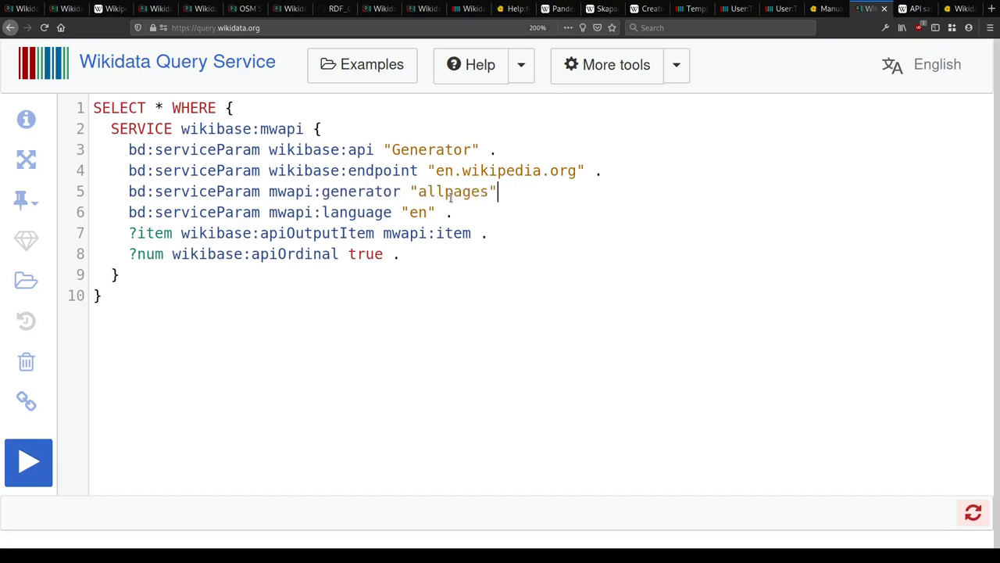
# Step: Chain the service parameters with semicolons, removing the repeated bd:serviceParam prefixes and aligning the lines under the first parameter
pyautogui.write(';')
pyautogui.press('Up')
pyautogui.press('BackSpace')
pyautogui.write(';')
pyautogui.press('Up')
pyautogui.press('BackSpace')
pyautogui.press('BackSpace')
pyautogui.write(';')
pyautogui.press('Down')
pyautogui.press('Home')
pyautogui.press('Delete')
pyautogui.press('Delete')
pyautogui.press('Delete')
pyautogui.press('Delete')
pyautogui.press('Delete')
pyautogui.press('Delete')
pyautogui.press('Delete')
pyautogui.press('Delete')
pyautogui.press('Delete')
pyautogui.press('Delete')
pyautogui.press('Delete')
pyautogui.press('Delete')
pyautogui.press('Delete')
pyautogui.press('Delete')
pyautogui.press('Delete')
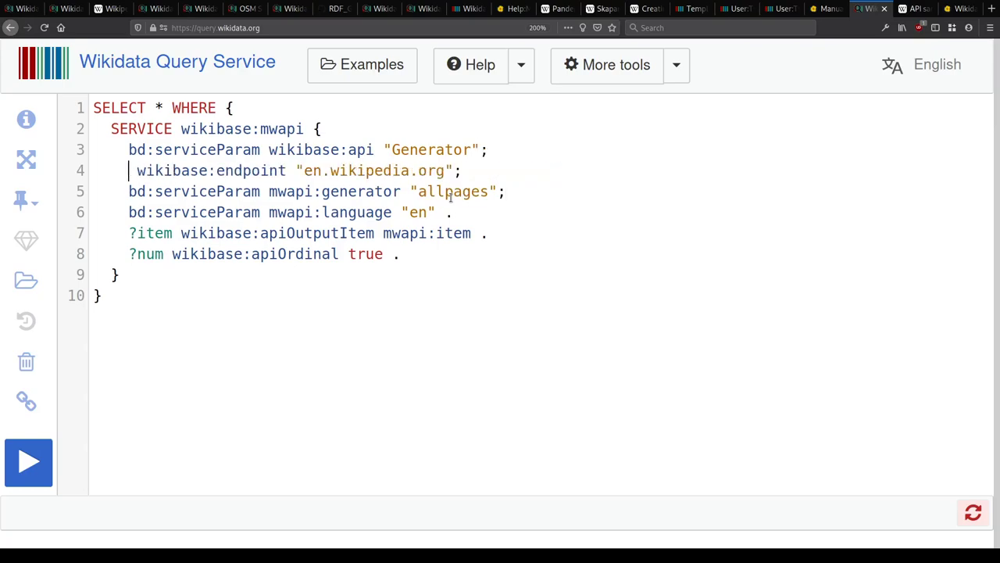
pyautogui.press('Down')
pyautogui.press('Home')
pyautogui.press('Delete')
pyautogui.press('Delete')
pyautogui.press('Delete')
pyautogui.press('Delete')
pyautogui.press('Delete')
pyautogui.press('Delete')
pyautogui.press('Delete')
pyautogui.press('Delete')
pyautogui.press('Delete')
pyautogui.press('Delete')
pyautogui.press('Delete')
pyautogui.press('Delete')
pyautogui.press('Delete')
pyautogui.press('Delete')
pyautogui.press('Delete')
pyautogui.press('Delete')
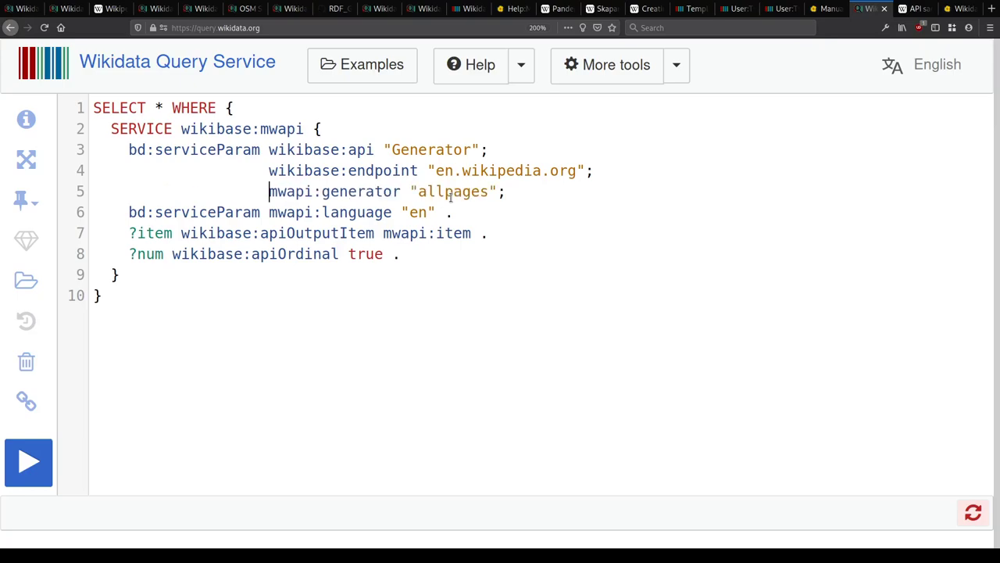
pyautogui.press('Home')
pyautogui.press('Delete')
pyautogui.press('Delete')
pyautogui.press('Delete')
pyautogui.press('Delete')
pyautogui.press('Delete')
pyautogui.press('Delete')
pyautogui.press('Delete')
pyautogui.press('Delete')
pyautogui.press('Delete')
pyautogui.press('Delete')
pyautogui.press('Delete')
pyautogui.press('Delete')
pyautogui.press('Delete')
pyautogui.press('Delete')
pyautogui.press('Delete')
pyautogui.press('Delete')
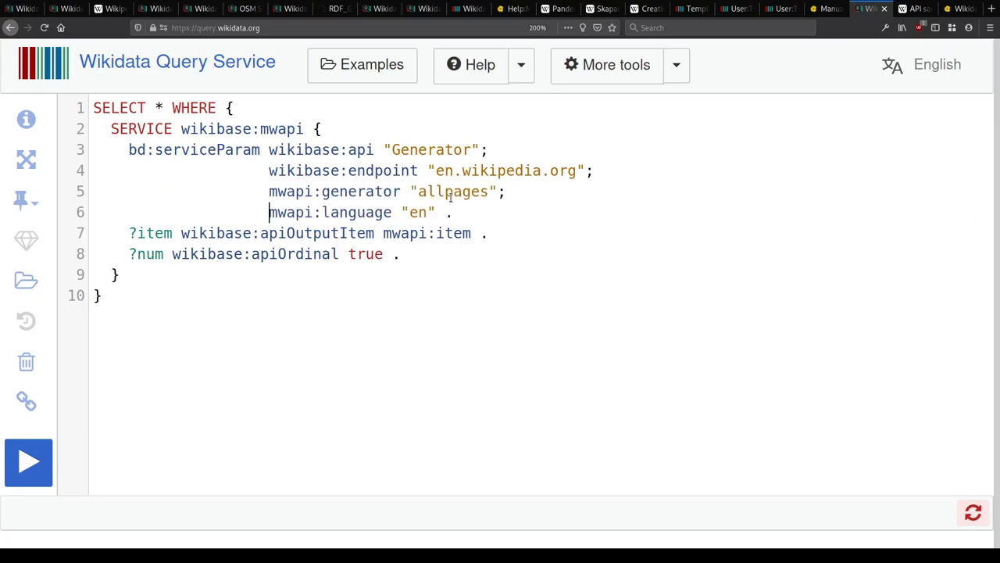
# Step: Replace the mwapi:language line with mwapi:gapfrom "Coronavirus" and mwapi:gaplimit "1", checking the generator=allpages parameter names in the API sandbox
pyautogui.doubleClick(207, 149)
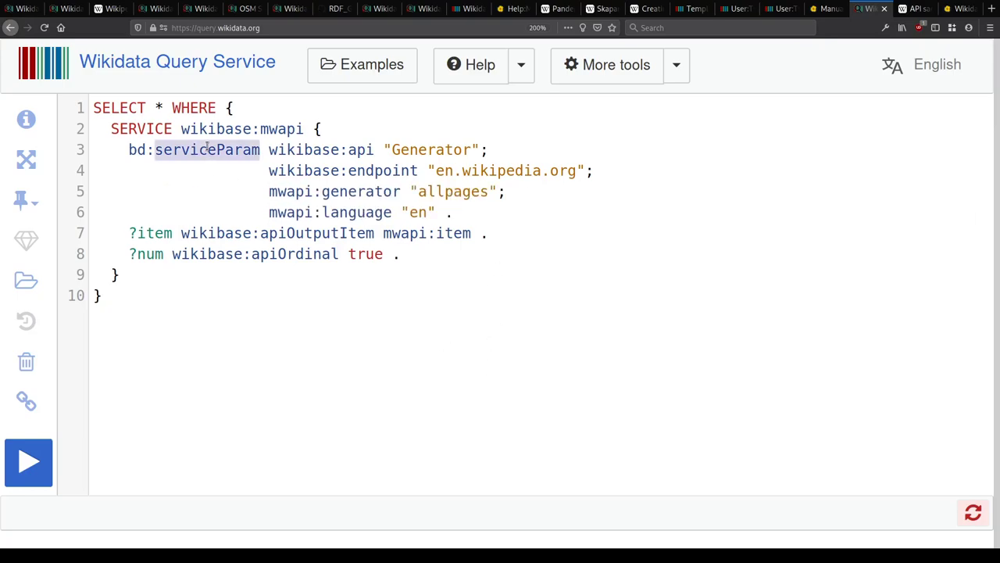
pyautogui.click(516, 194)
pyautogui.hotkey('shift', 'Down')
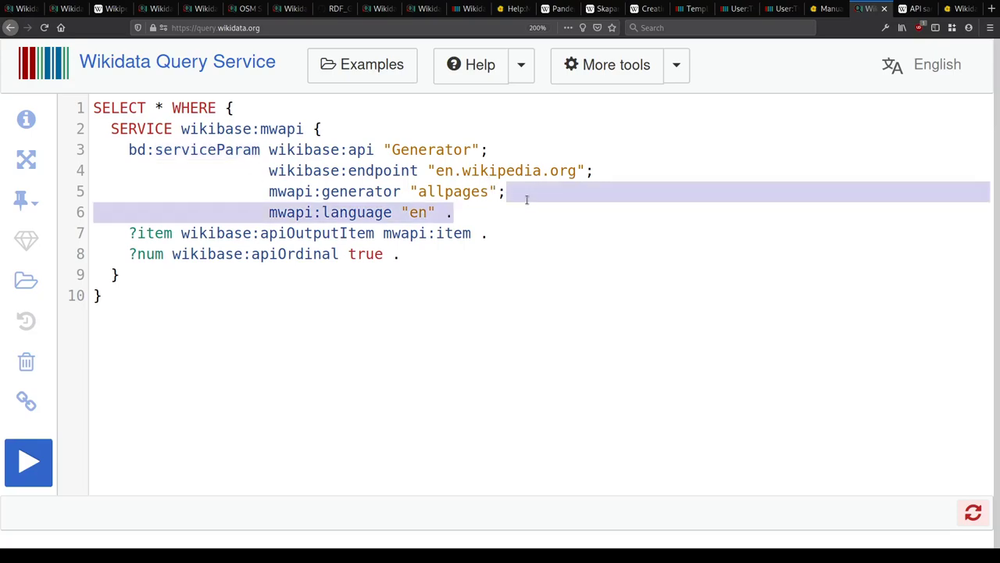
pyautogui.press('Return')
pyautogui.write('mwa')
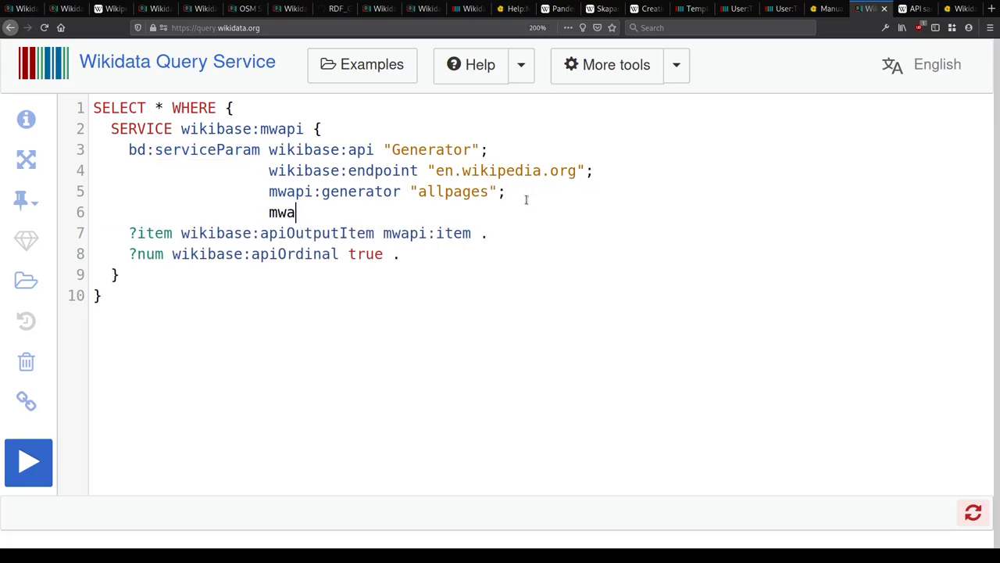
pyautogui.write('pi:gall')
pyautogui.press('BackSpace')
pyautogui.press('BackSpace')
pyautogui.write('p')
pyautogui.hotkey('ctrl', 'Tab')
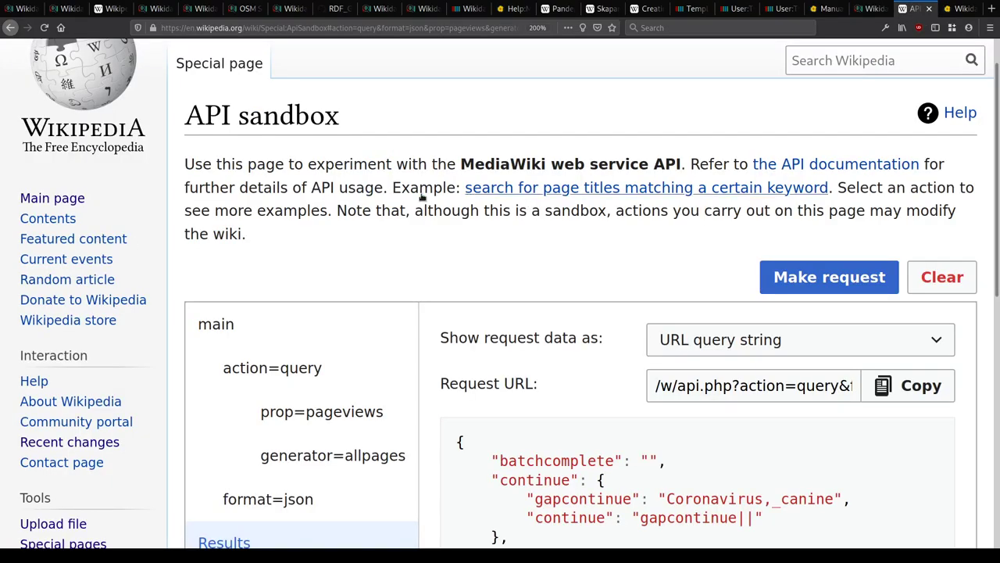
pyautogui.scroll(-3, 242, 281)
pyautogui.click(334, 276)
pyautogui.scroll(-2, 508, 221)
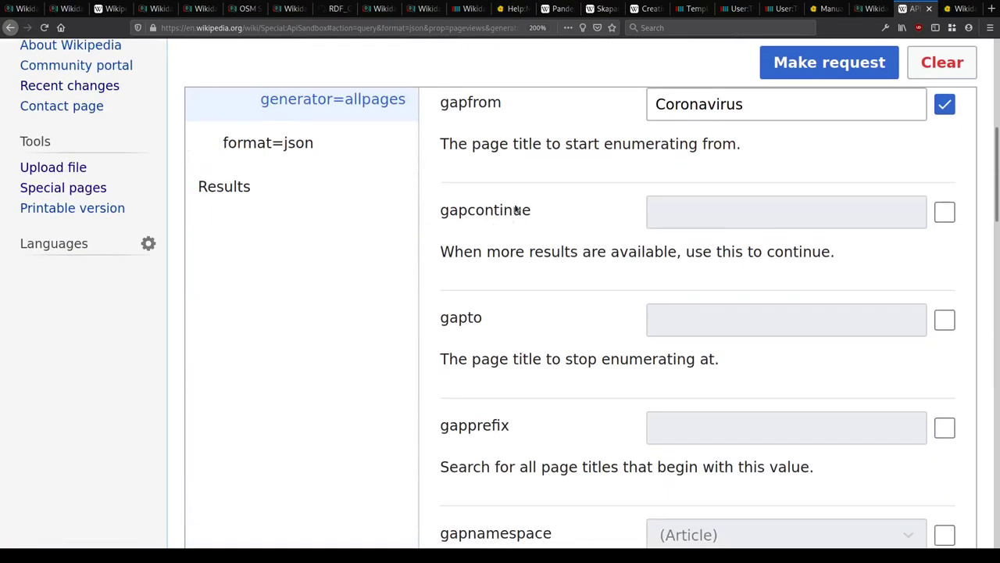
pyautogui.hotkey('ctrl', 'shift', 'Tab')
pyautogui.write('from')
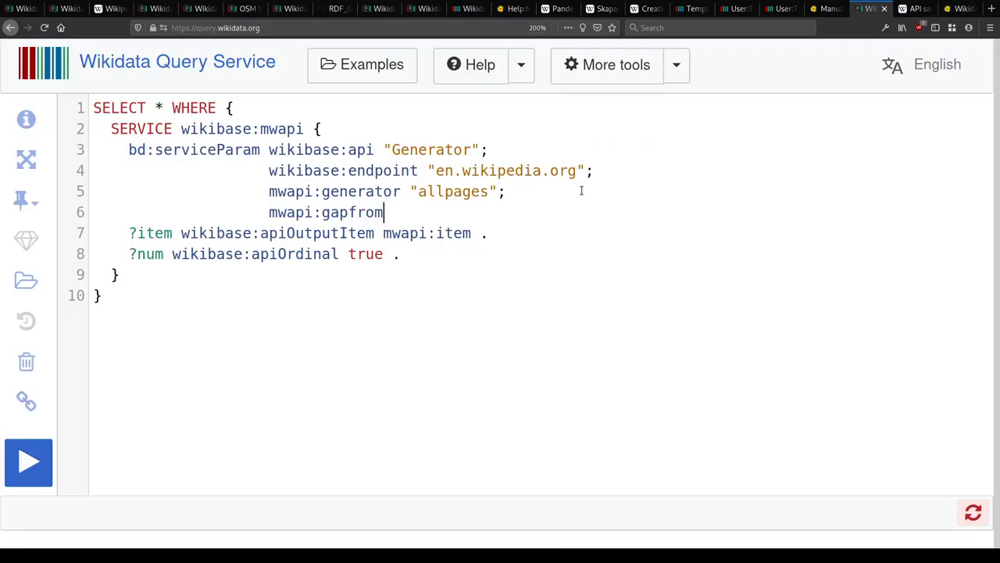
pyautogui.write(' "Coronavirus";')
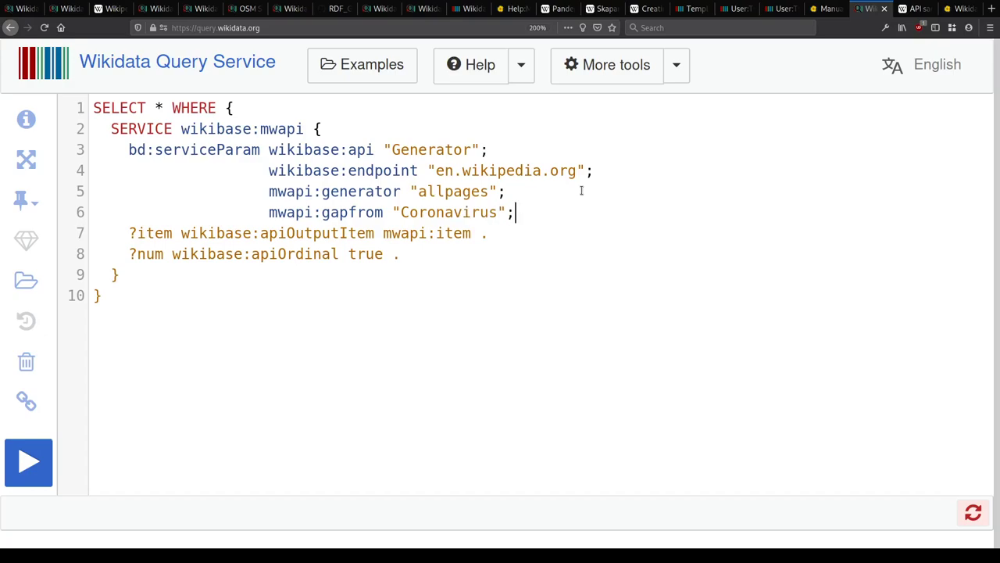
pyautogui.press('Return')
pyautogui.write('mwapi:gaplimit "1".')
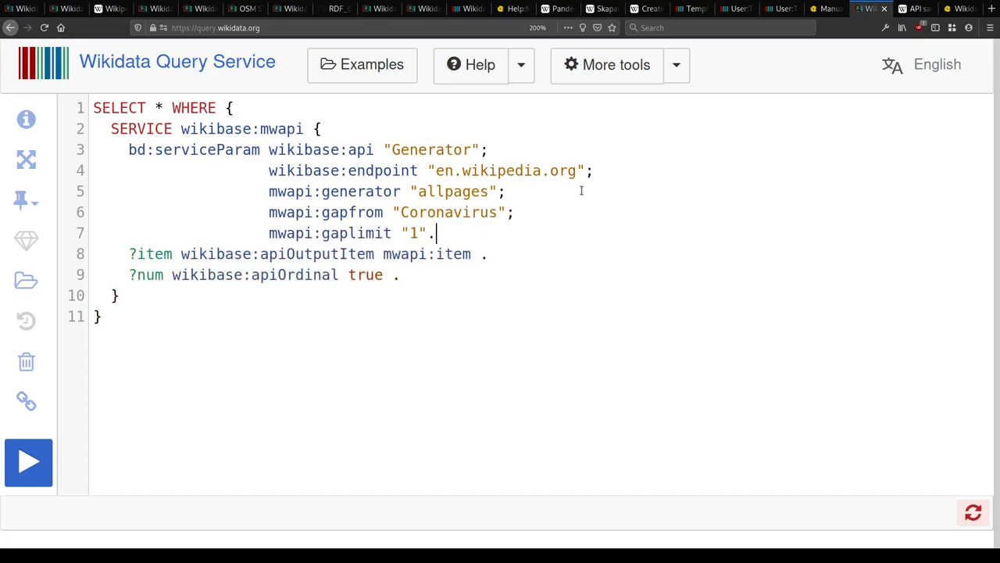
# Step: Review the remaining allpages parameters in the API sandbox and add mwapi:prop "pageviews" to the query
pyautogui.hotkey('ctrl', 'Tab')
pyautogui.scroll(-8, 554, 234)
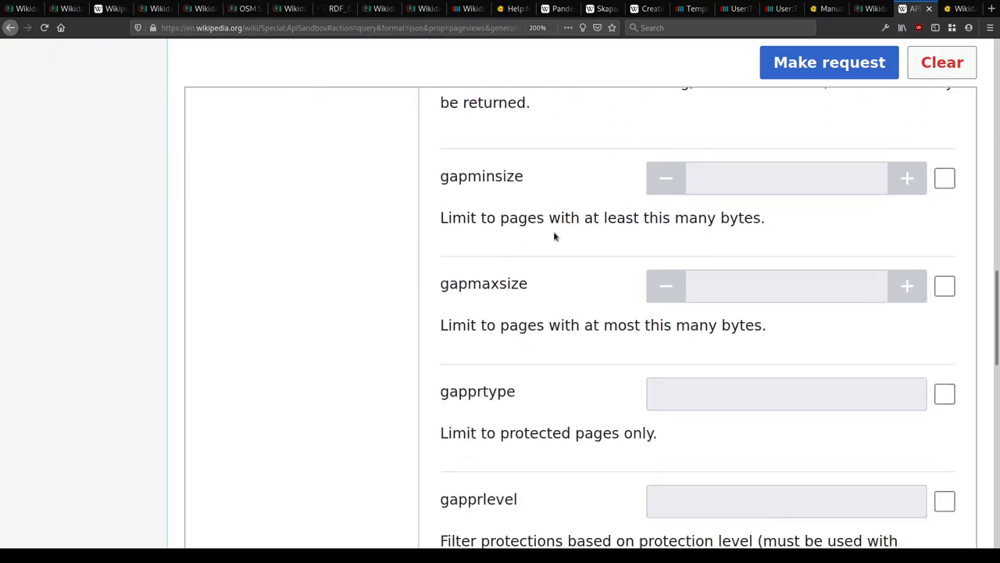
pyautogui.scroll(-10, 555, 235)
pyautogui.scroll(8, 554, 236)
pyautogui.scroll(10, 553, 234)
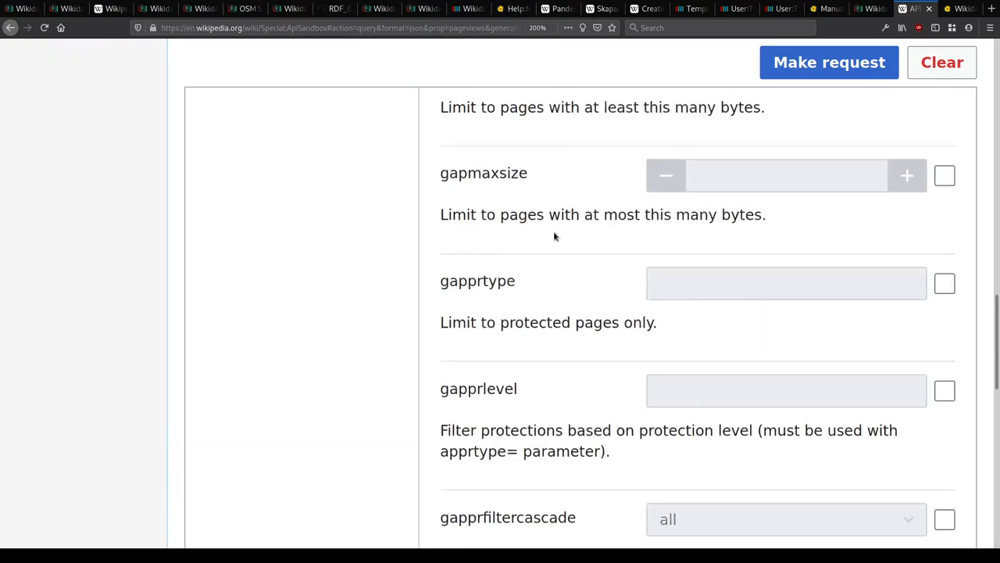
pyautogui.scroll(-2, 310, 325)
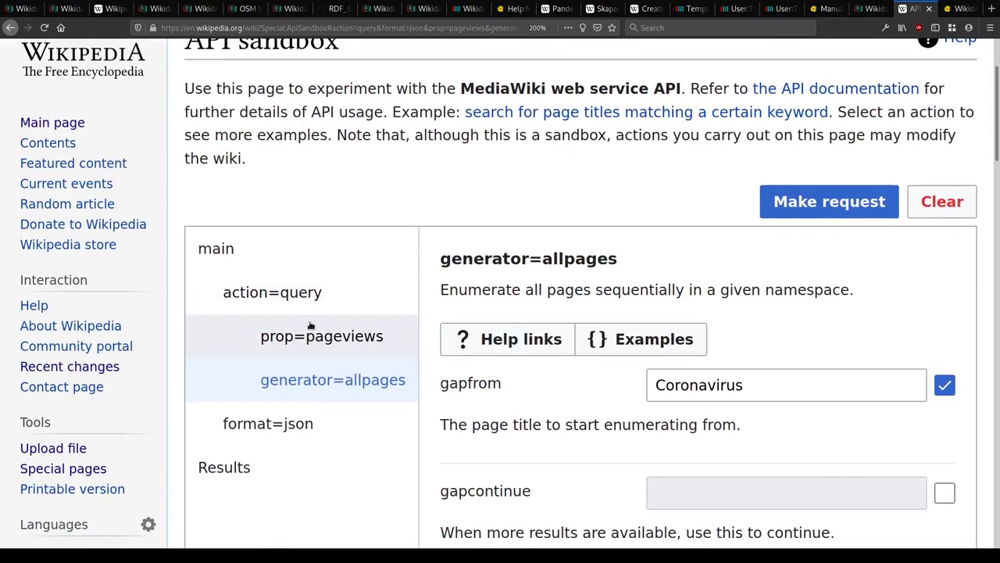
pyautogui.click(310, 325)
pyautogui.hotkey('ctrl', 'shift', 'Tab')
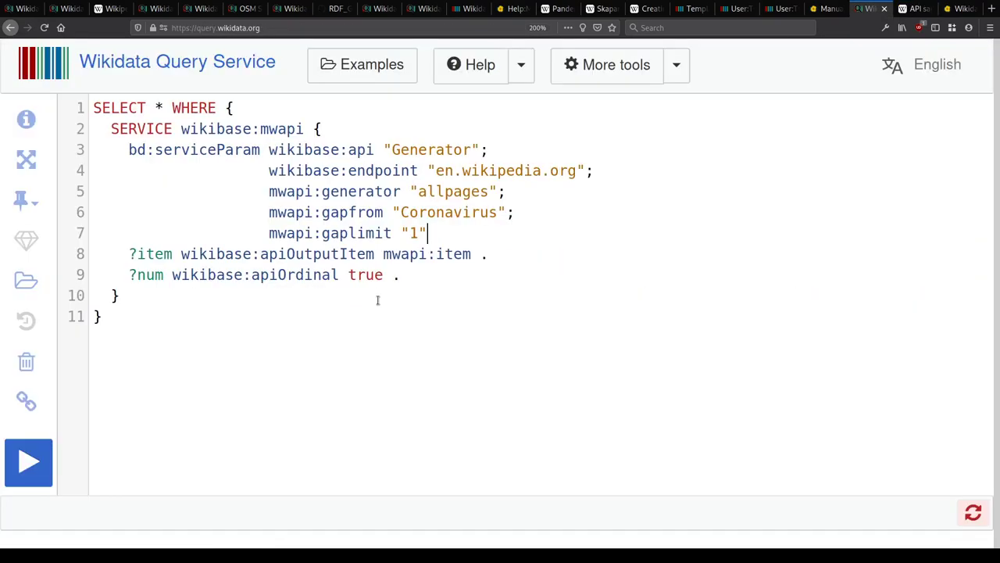
pyautogui.press('Return')
pyautogui.write('mwapi:prop "pageviews";')
pyautogui.press('Return')
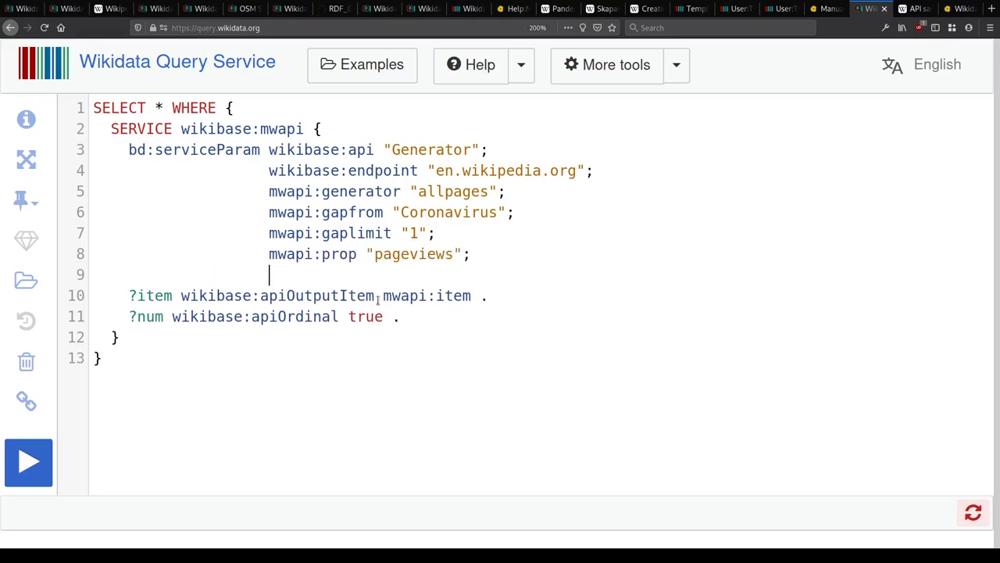
# Step: Look up the days parameter of prop=pageviews in the API sandbox and end the service parameters with mwapi:pvipdays "1"
pyautogui.hotkey('ctrl', 'Tab')
pyautogui.scroll(-5, 453, 322)
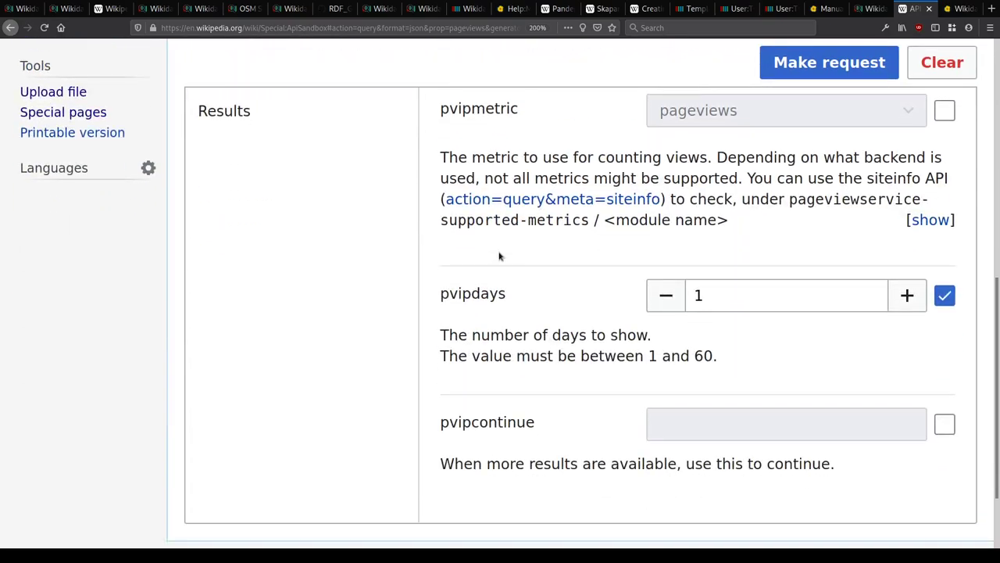
pyautogui.scroll(-2, 500, 257)
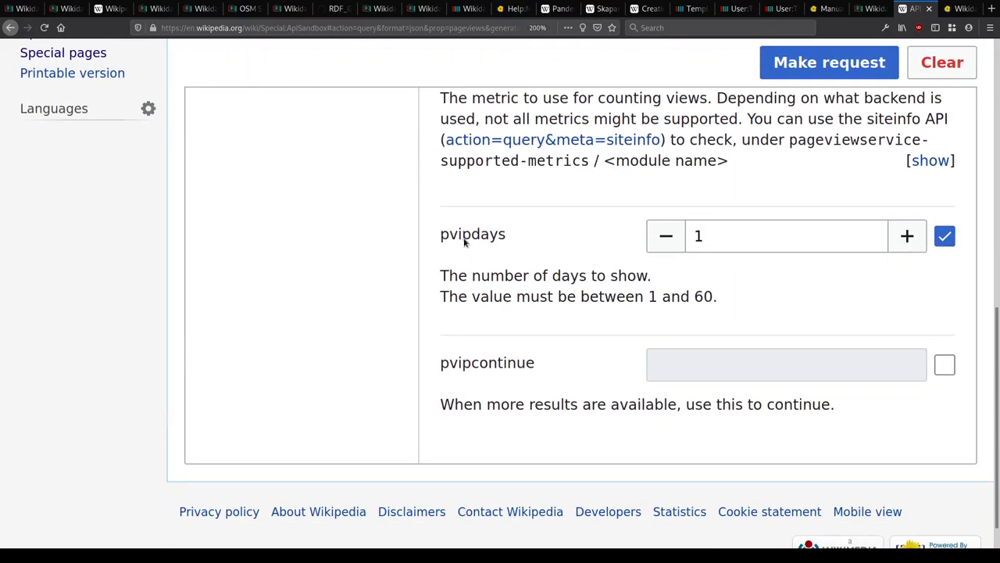
pyautogui.hotkey('ctrl', 'shift', 'Tab')
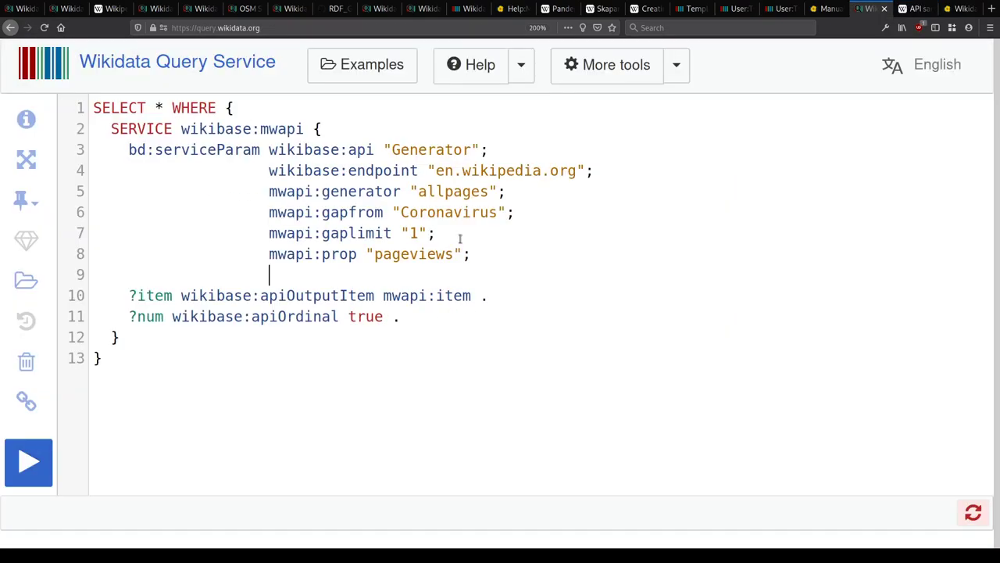
pyautogui.write('mwapi:pvi')
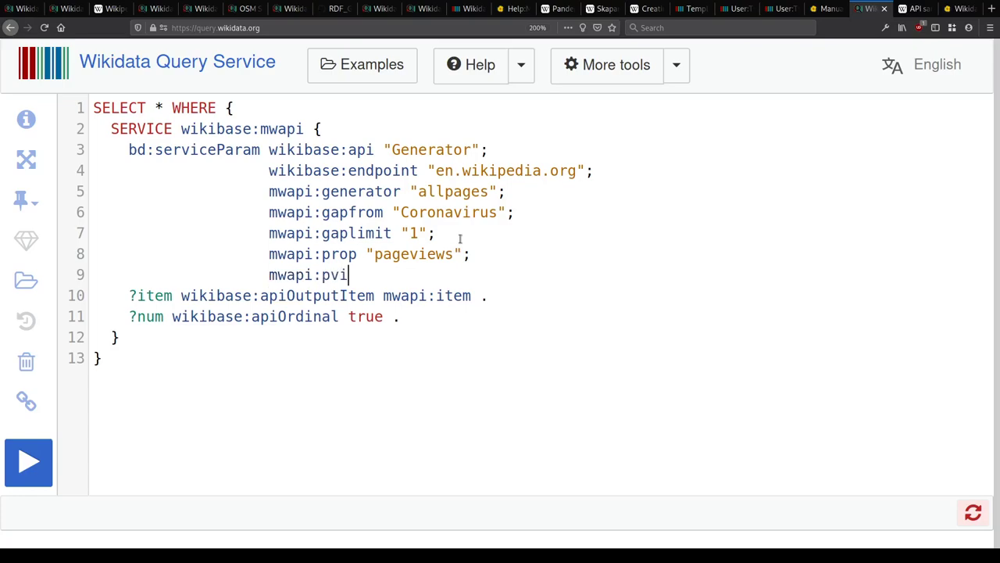
pyautogui.write('pdays "1".')
pyautogui.press('Return')
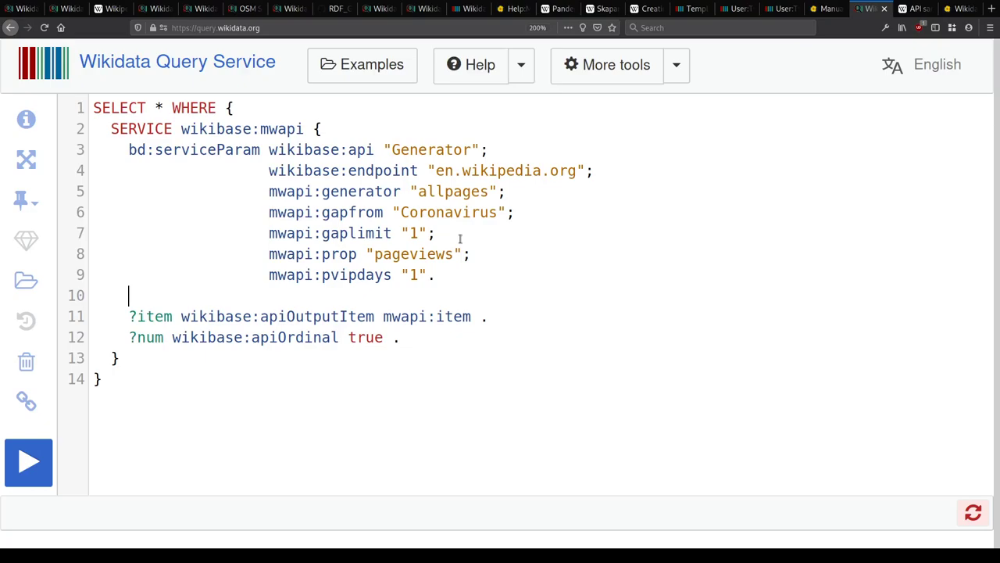
# Step: Change the output format in the API sandbox's main parameters to xml
pyautogui.hotkey('ctrl', 'Tab')
pyautogui.scroll(5, 267, 375)
pyautogui.scroll(2, 267, 376)
pyautogui.scroll(-3, 286, 234)
pyautogui.click(281, 244)
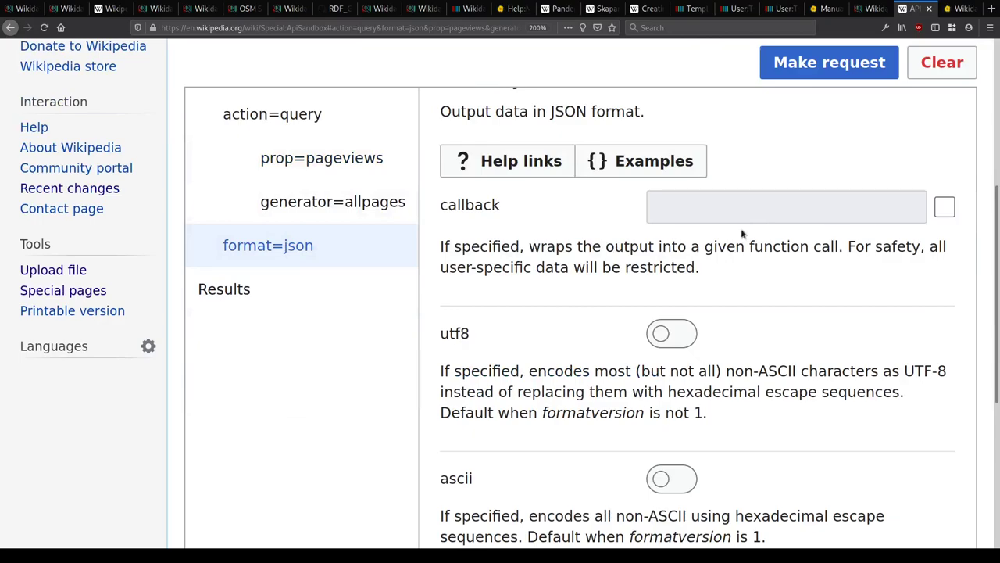
pyautogui.scroll(-4, 401, 283)
pyautogui.scroll(5, 286, 177)
pyautogui.click(269, 132)
pyautogui.scroll(-5, 504, 231)
pyautogui.scroll(-4, 514, 229)
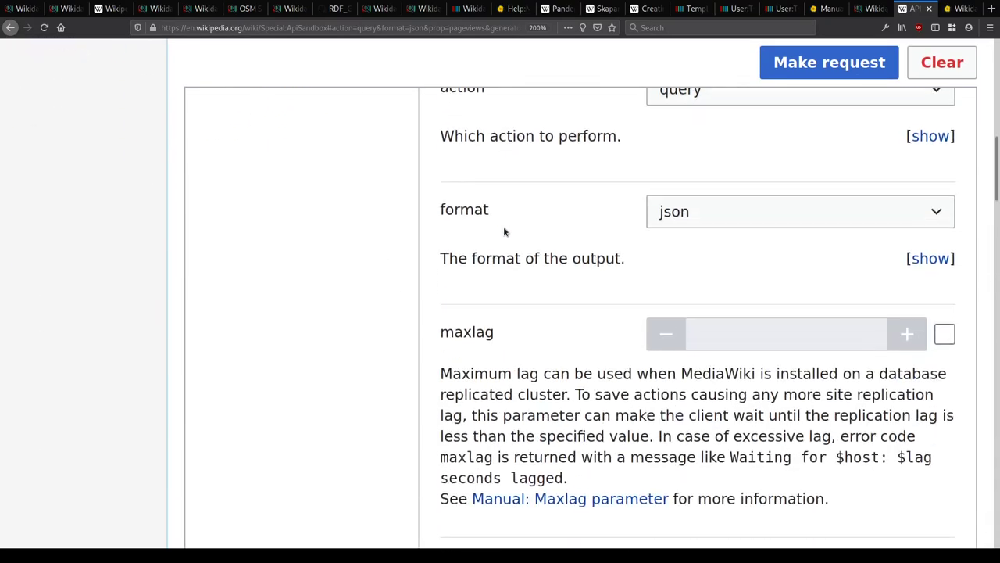
pyautogui.scroll(4, 625, 242)
pyautogui.click(710, 205)
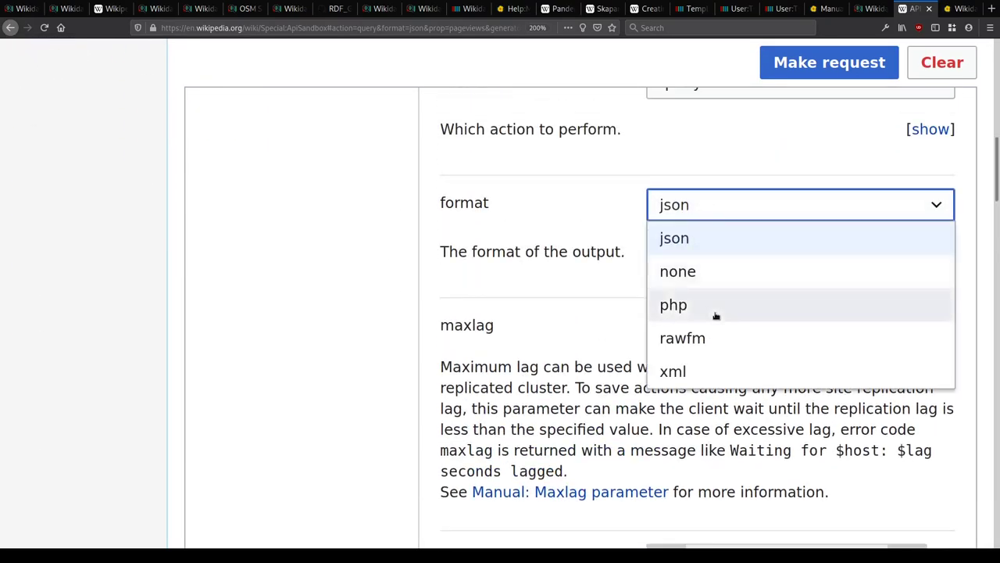
pyautogui.click(723, 375)
# Step: Make the request in XML format and examine the page and pvip elements in the response
pyautogui.click(829, 63)
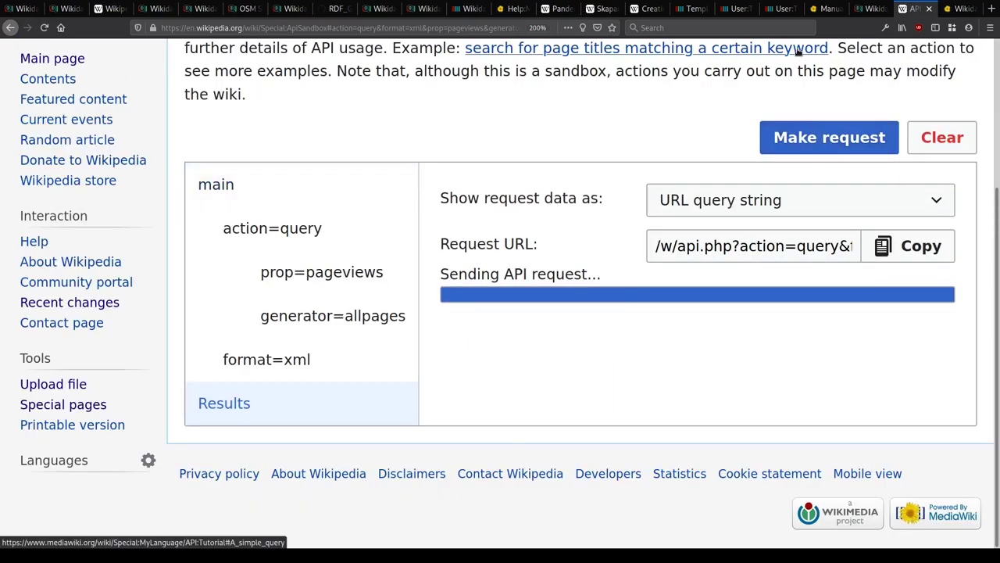
pyautogui.scroll(-3, 641, 149)
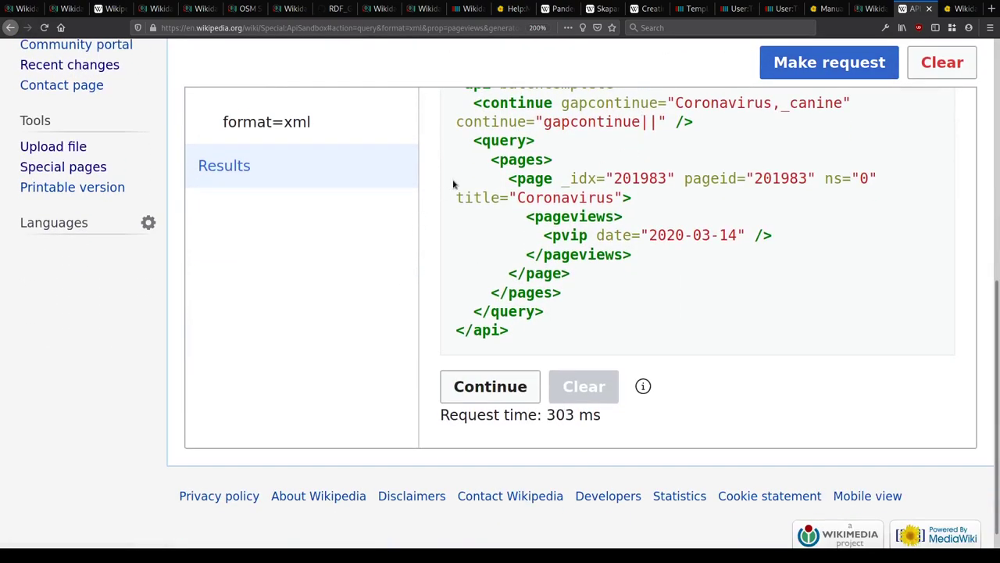
pyautogui.moveTo(509, 178); pyautogui.dragTo(652, 197)
pyautogui.click(648, 200)
pyautogui.moveTo(544, 235); pyautogui.dragTo(835, 237)
pyautogui.scroll(2, 834, 237)
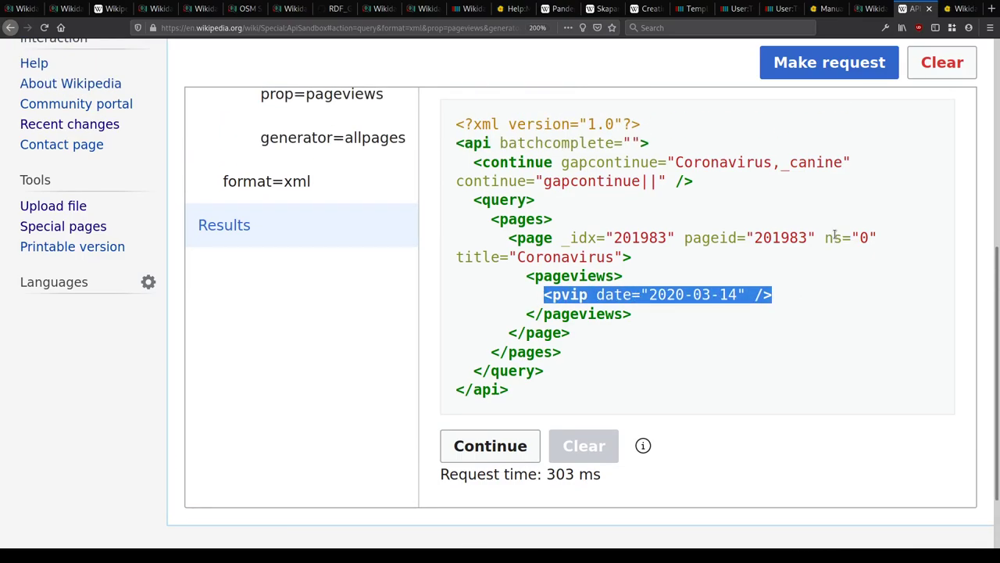
# Step: Raise pvipdays to 2 in the API sandbox, make the request again and examine the pvip entries
pyautogui.scroll(2, 387, 157)
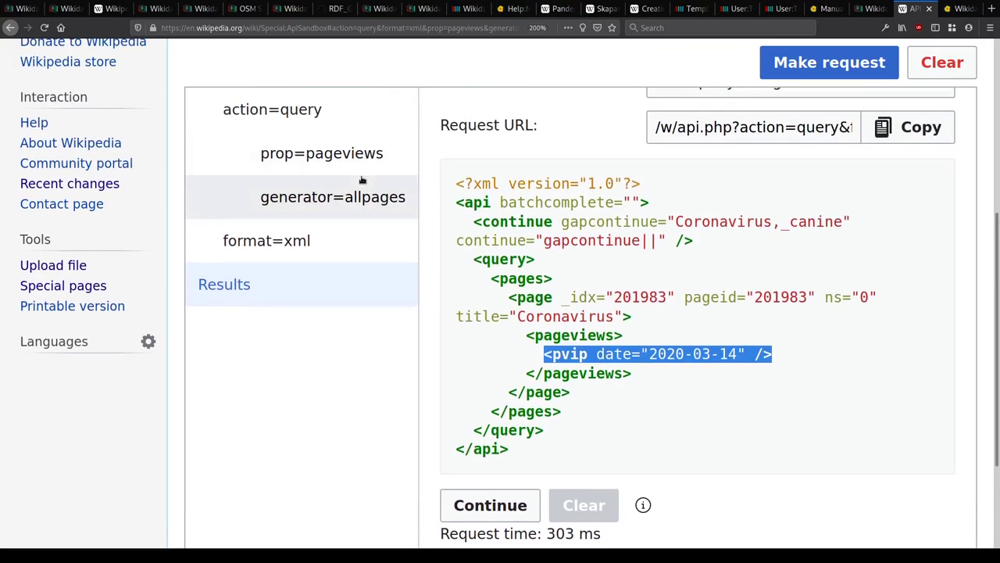
pyautogui.click(352, 164)
pyautogui.click(909, 467)
pyautogui.click(829, 62)
pyautogui.scroll(-5, 738, 383)
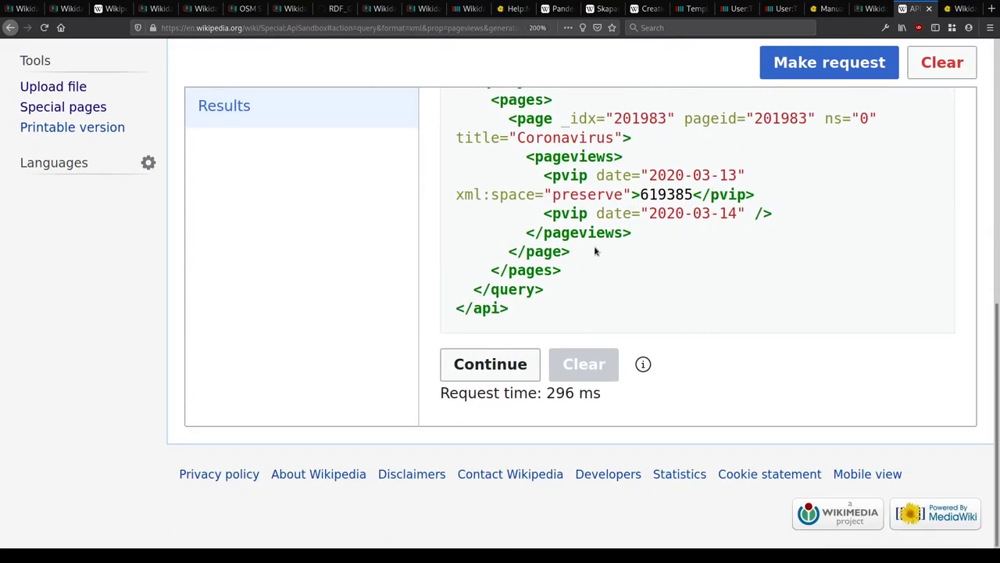
pyautogui.moveTo(640, 212); pyautogui.dragTo(774, 216)
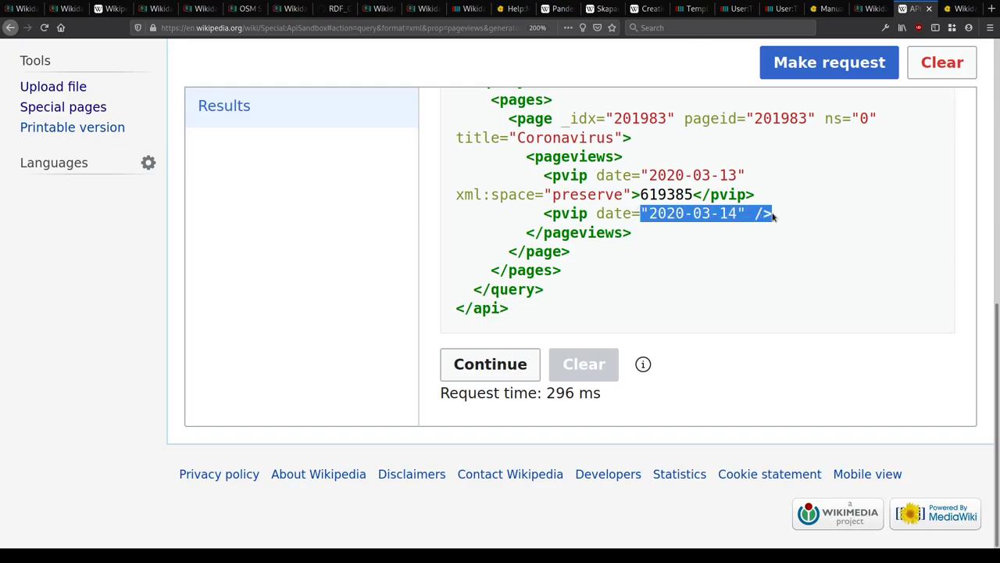
pyautogui.scroll(4, 739, 261)
pyautogui.scroll(-3, 737, 269)
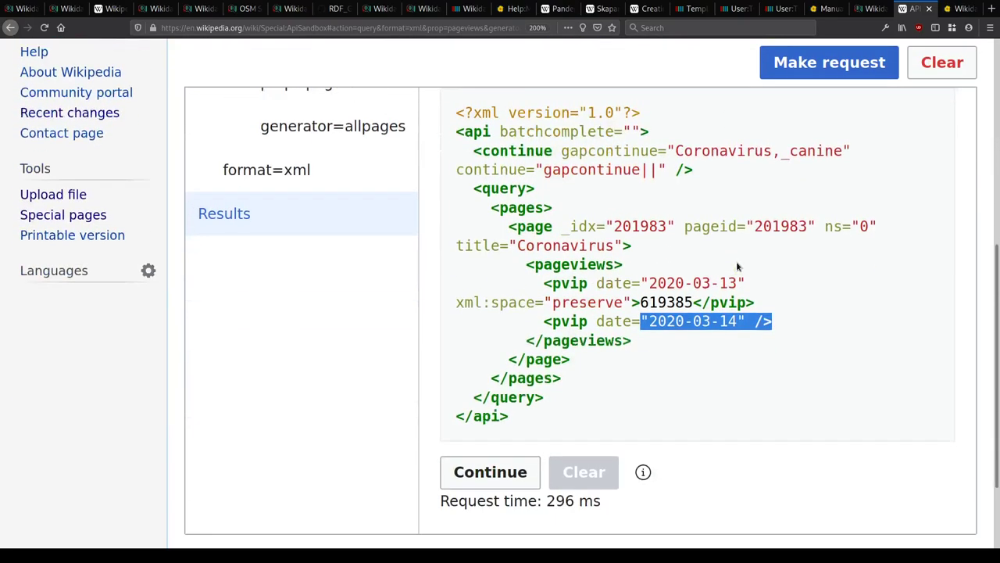
pyautogui.click(639, 229)
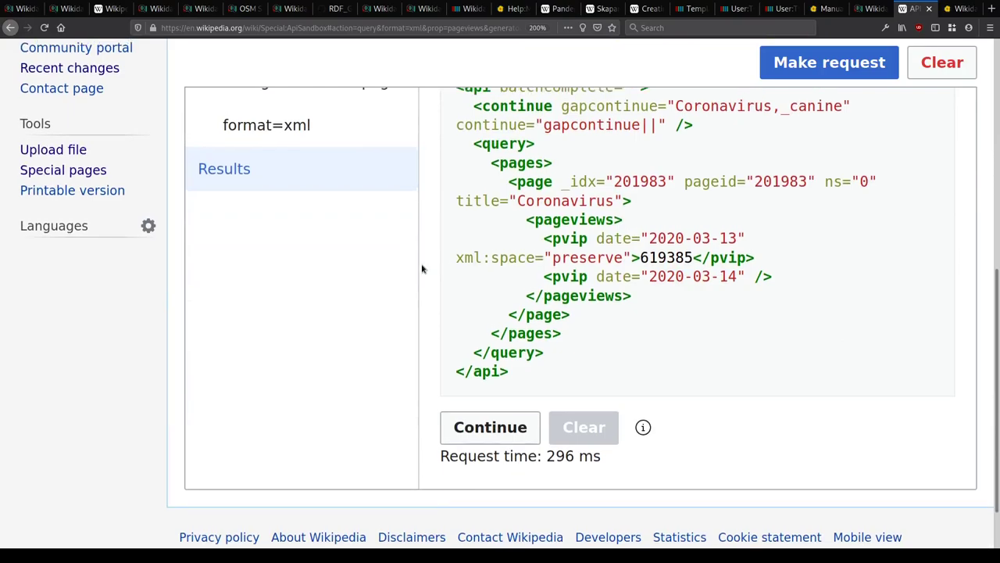
# Step: Check pvipdays under prop=pageviews in the API sandbox and set mwapi:pvipdays to "2" in the Query Service query
pyautogui.scroll(5, 422, 269)
pyautogui.click(336, 395)
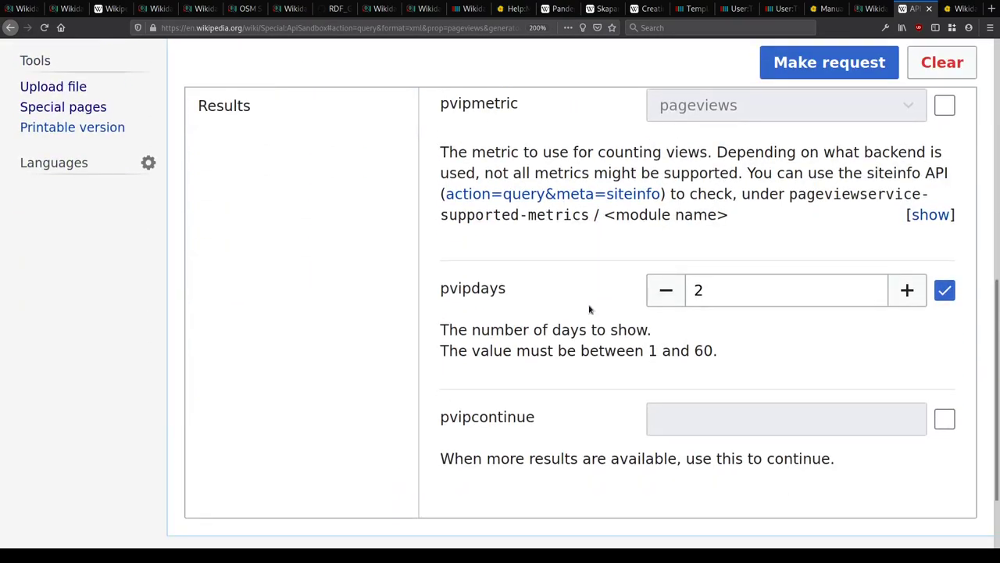
pyautogui.hotkey('ctrl', 'shift', 'Tab')
pyautogui.press('BackSpace')
pyautogui.write('3')
pyautogui.write('2')
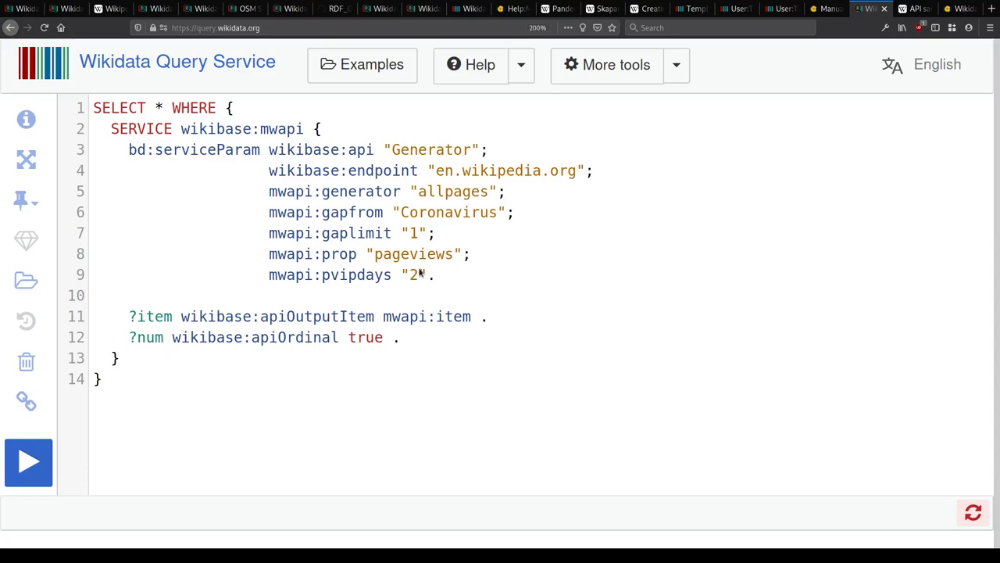
# Step: Begin an output line after the service parameters in the query with ?pageviews wikibase:apiOutput
pyautogui.hotkey('ctrl', 'Tab')
pyautogui.hotkey('ctrl', 'shift', 'Tab')
pyautogui.write('?pag')
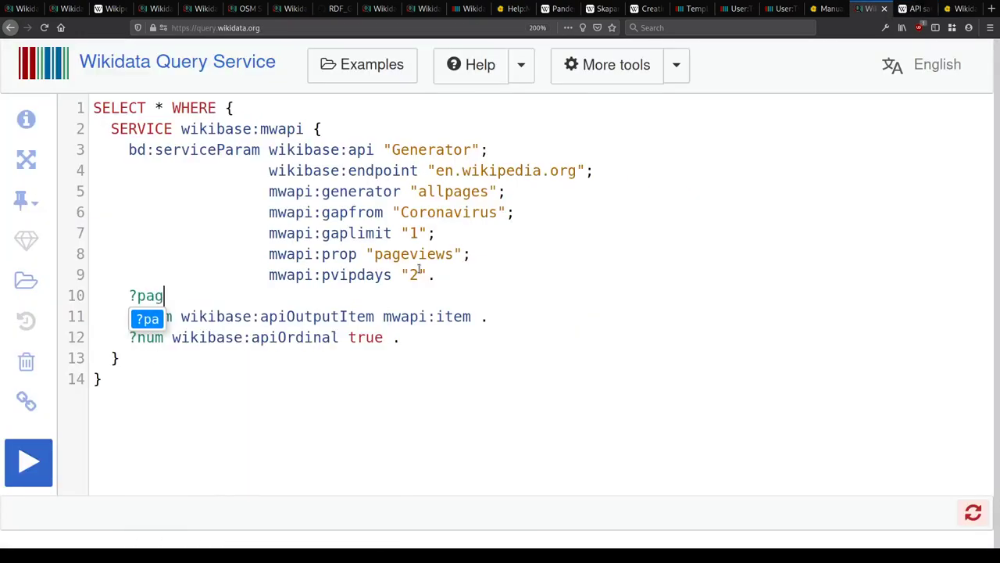
pyautogui.write('eviews wikibase:api')
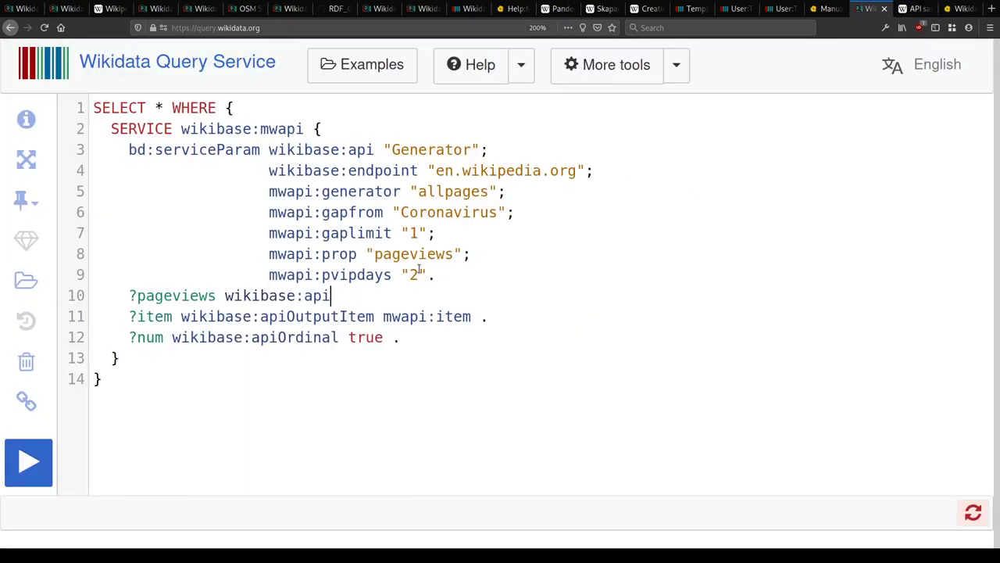
pyautogui.write('Output')
# Step: Look up in the MWAPI manual's category members example how wikibase:apiOutput is given an attribute path
pyautogui.hotkey('ctrl', 'Tab')
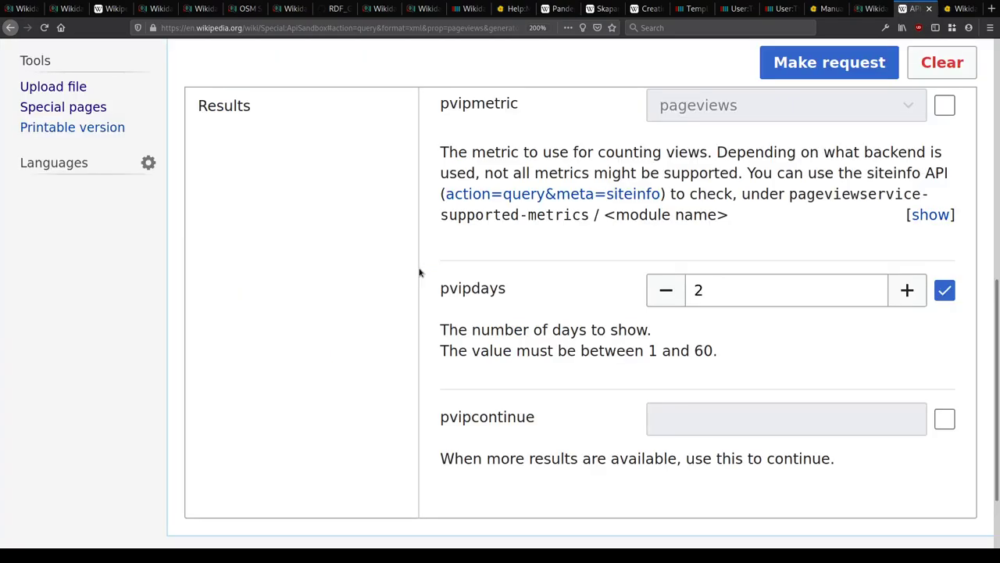
pyautogui.hotkey('ctrl', 'Tab')
pyautogui.scroll(7, 403, 309)
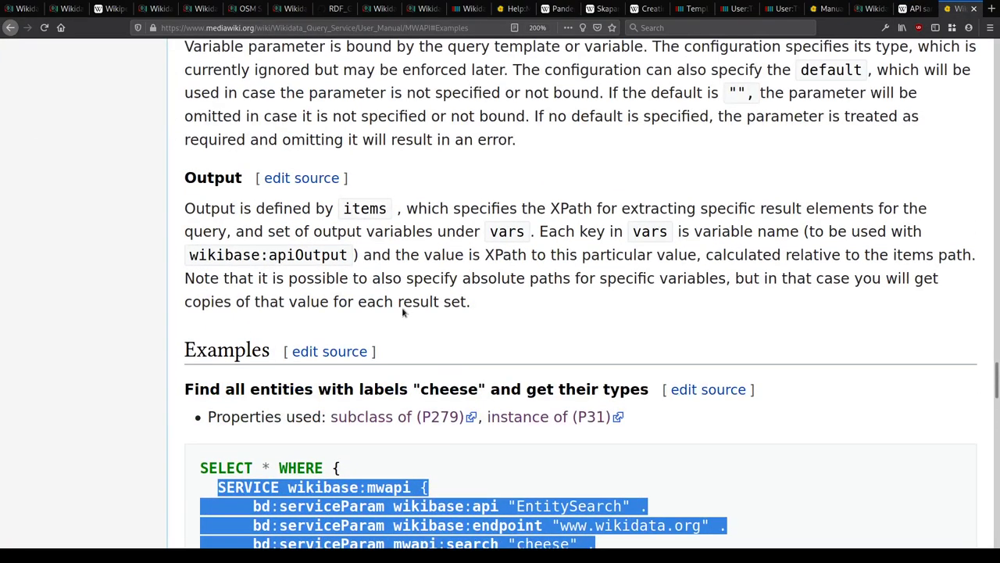
pyautogui.scroll(-3, 451, 296)
pyautogui.scroll(-10, 451, 295)
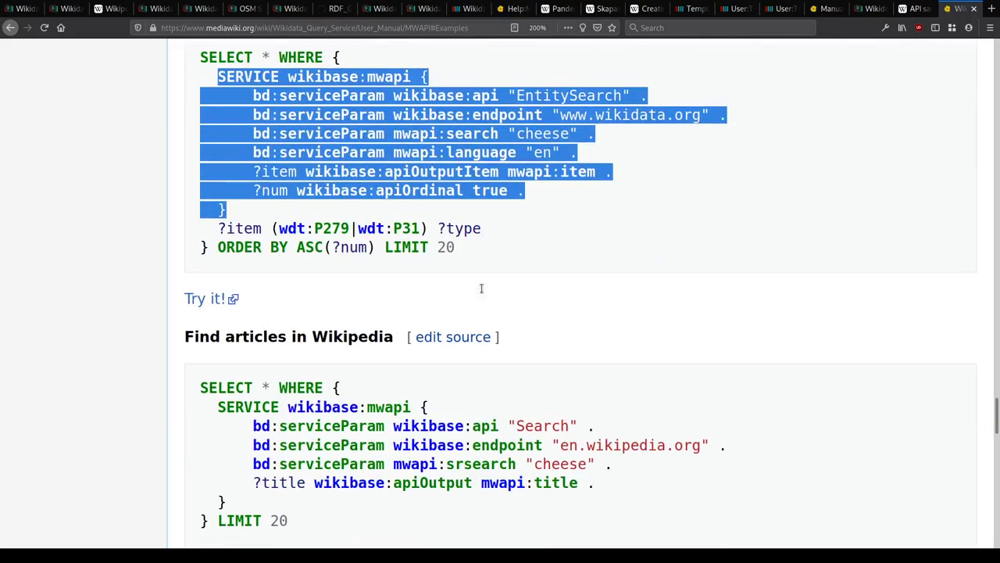
pyautogui.scroll(-9, 384, 241)
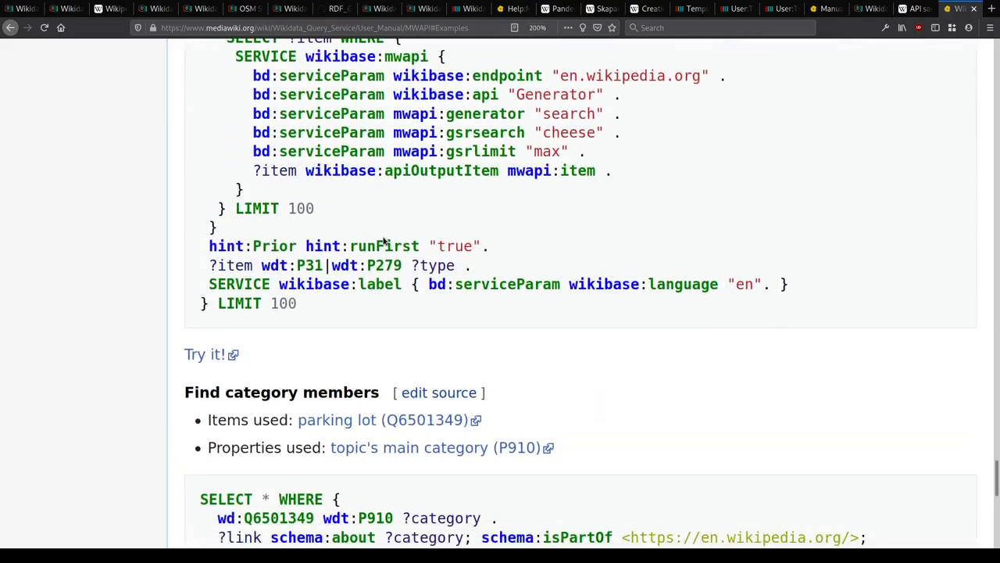
pyautogui.scroll(-1, 384, 241)
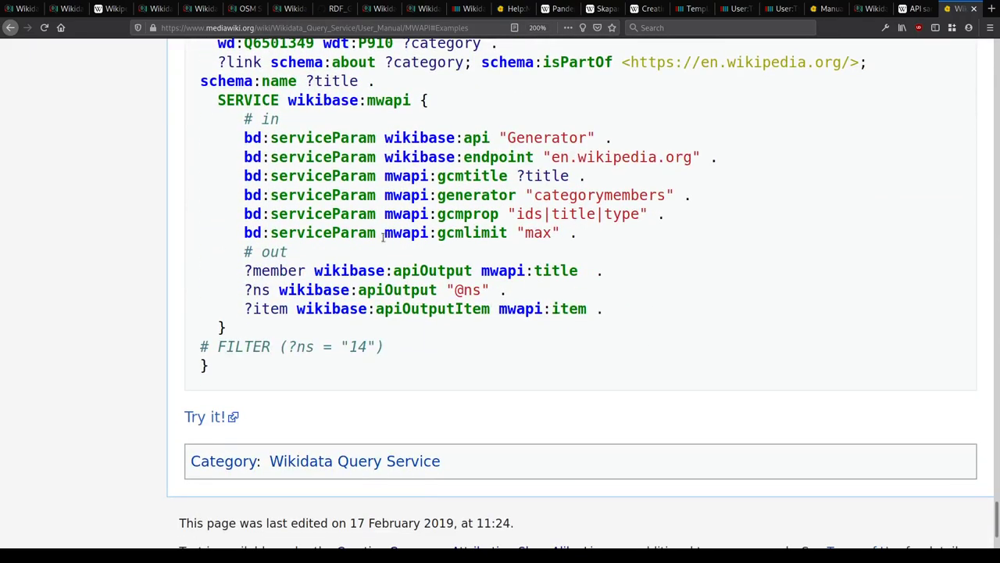
pyautogui.moveTo(397, 283); pyautogui.dragTo(531, 309)
pyautogui.click(503, 293)
pyautogui.moveTo(436, 289); pyautogui.dragTo(527, 290)
pyautogui.click(526, 289)
pyautogui.hotkey('ctrl', 'pageup')
pyautogui.hotkey('ctrl', 'pageup')
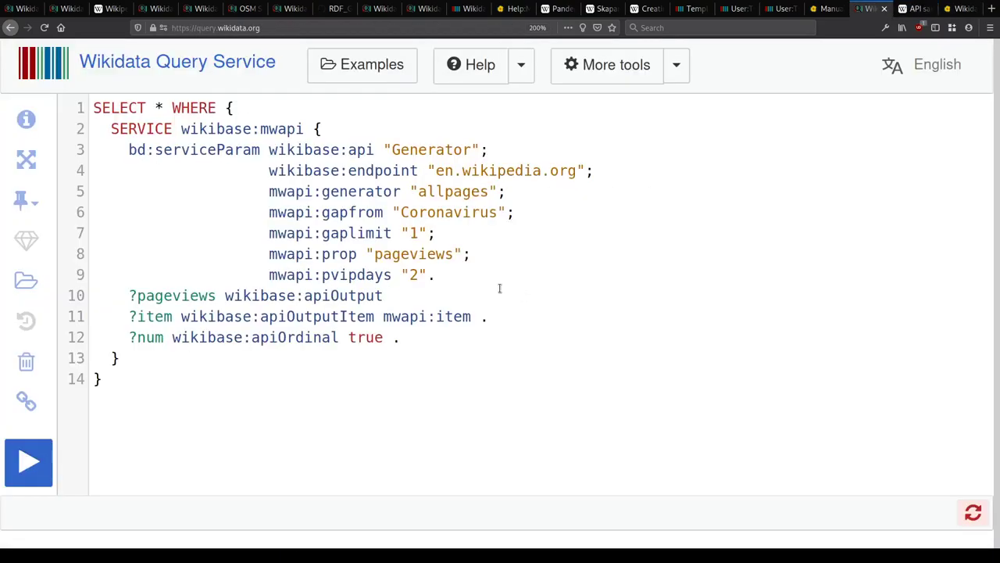
pyautogui.write('" .')
pyautogui.press('Left')
pyautogui.press('Left')
pyautogui.hotkey('ctrl', 'pagedown')
pyautogui.hotkey('ctrl', 'pagedown')
pyautogui.doubleClick(460, 290)
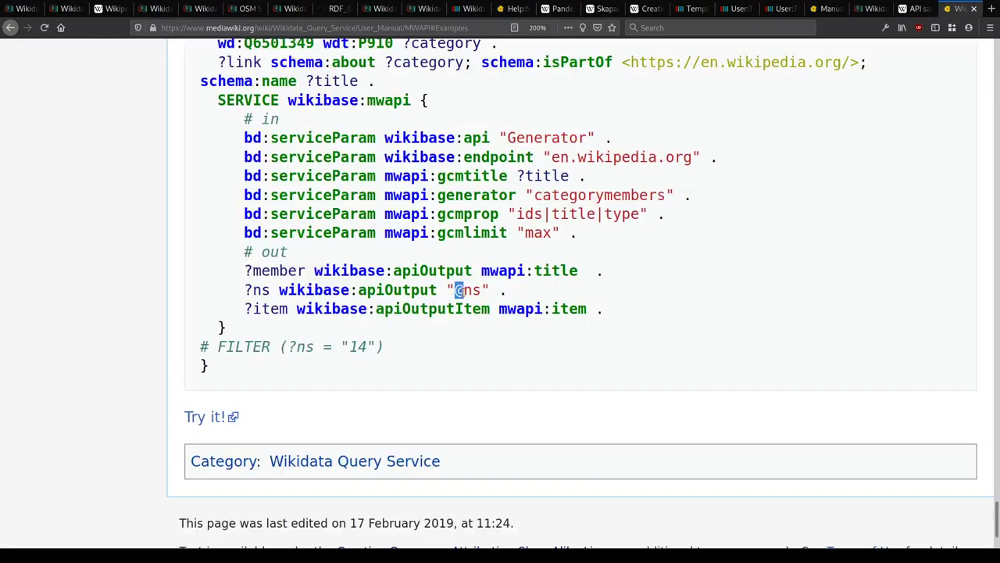
pyautogui.hotkey('ctrl', 'pageup')
pyautogui.hotkey('ctrl', 'pageup')
# Step: Copy the pageviews element name from the sandbox's XML results and fill in the output path as "pageviews/pvip/"
pyautogui.hotkey('ctrl', 'pagedown')
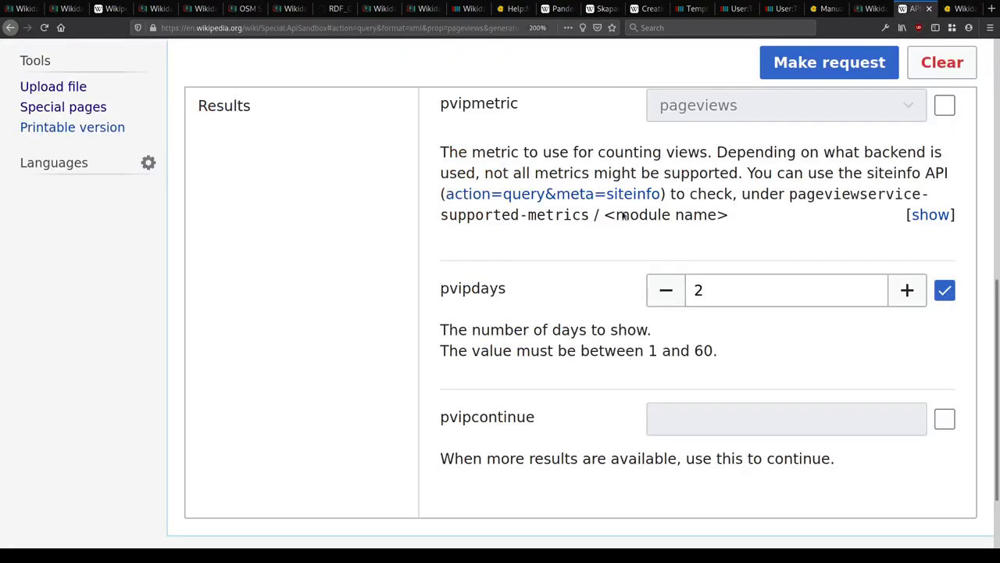
pyautogui.click(233, 123)
pyautogui.scroll(3, 418, 262)
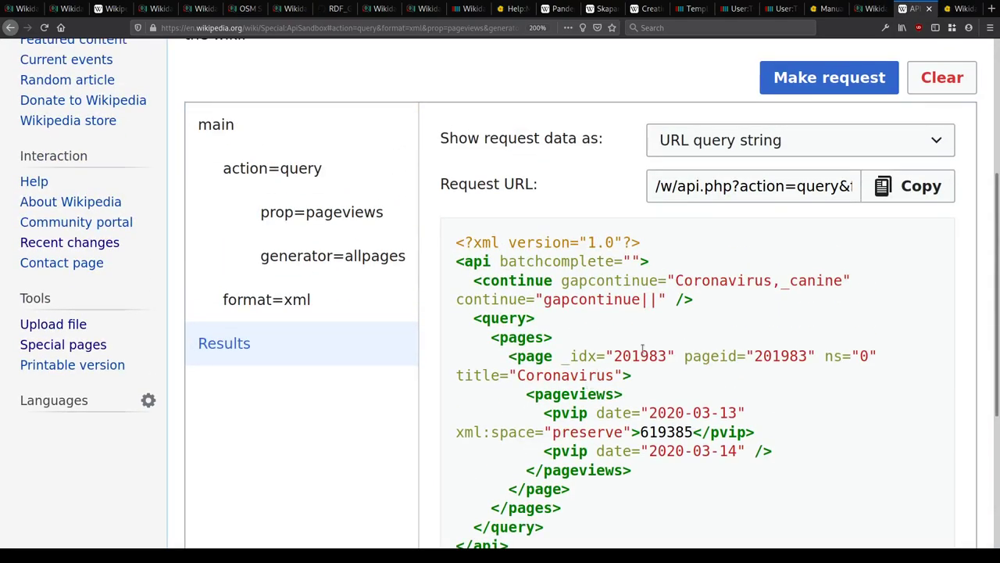
pyautogui.moveTo(825, 354); pyautogui.dragTo(911, 356)
pyautogui.click(909, 356)
pyautogui.doubleClick(551, 394)
pyautogui.hotkey('ctrl', 'c')
pyautogui.hotkey('ctrl', 'pageup')
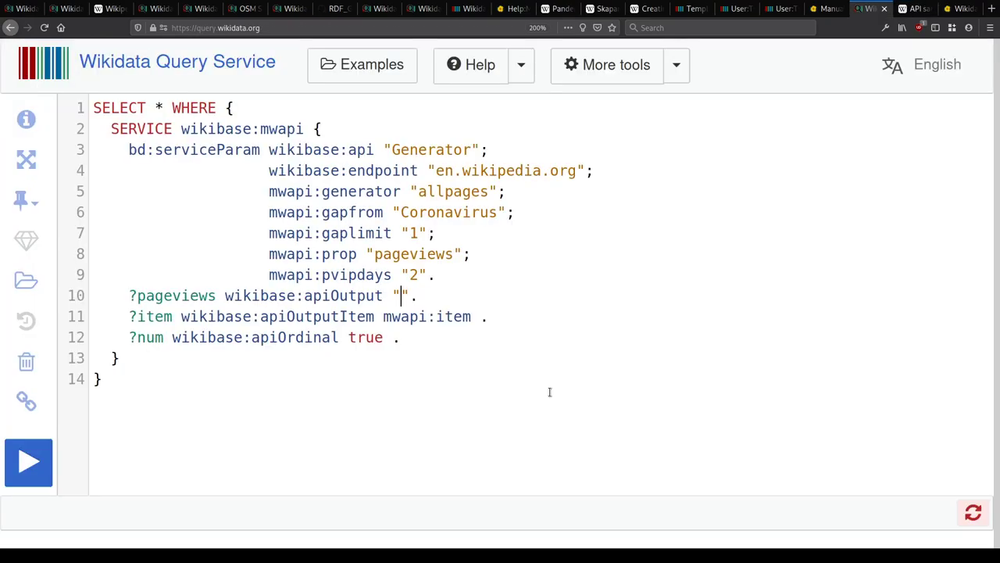
pyautogui.hotkey('ctrl', 'v')
pyautogui.hotkey('ctrl', 'pagedown')
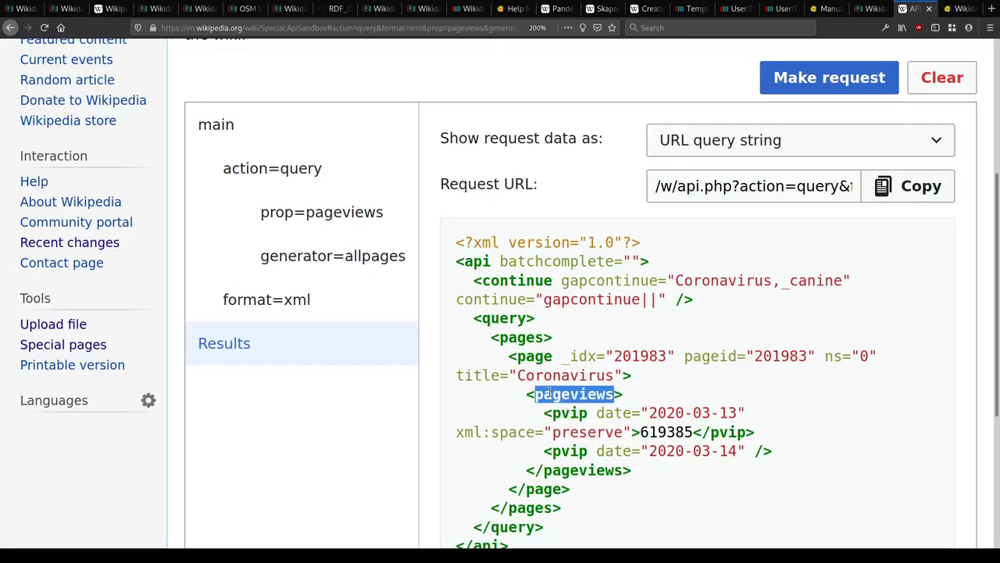
pyautogui.hotkey('ctrl', 'pageup')
pyautogui.write('/pvip/".')
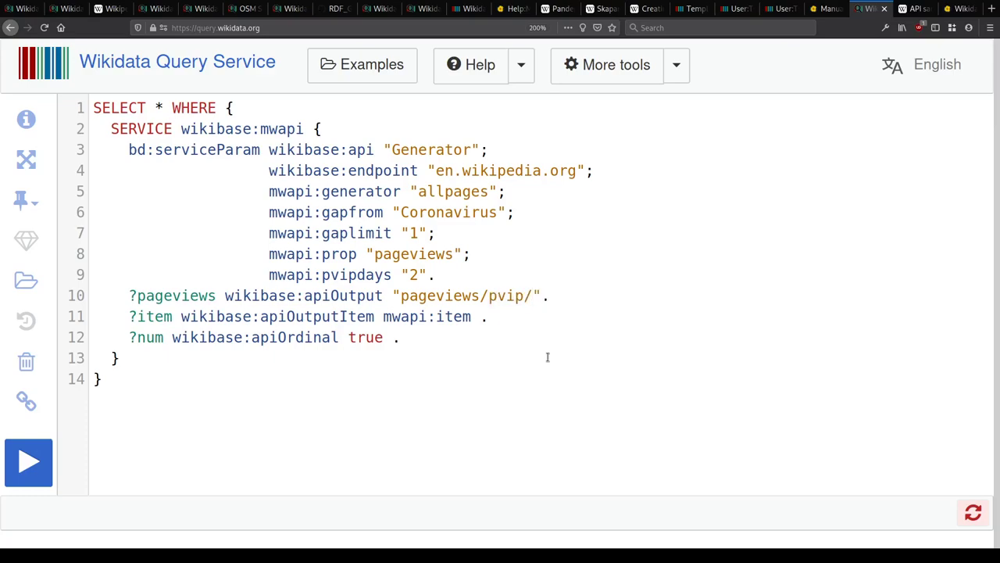
# Step: Complete the output path as "pageviews/pvip/*" and remove the ?item and ?num lines from the query
pyautogui.hotkey('ctrl', 'pagedown')
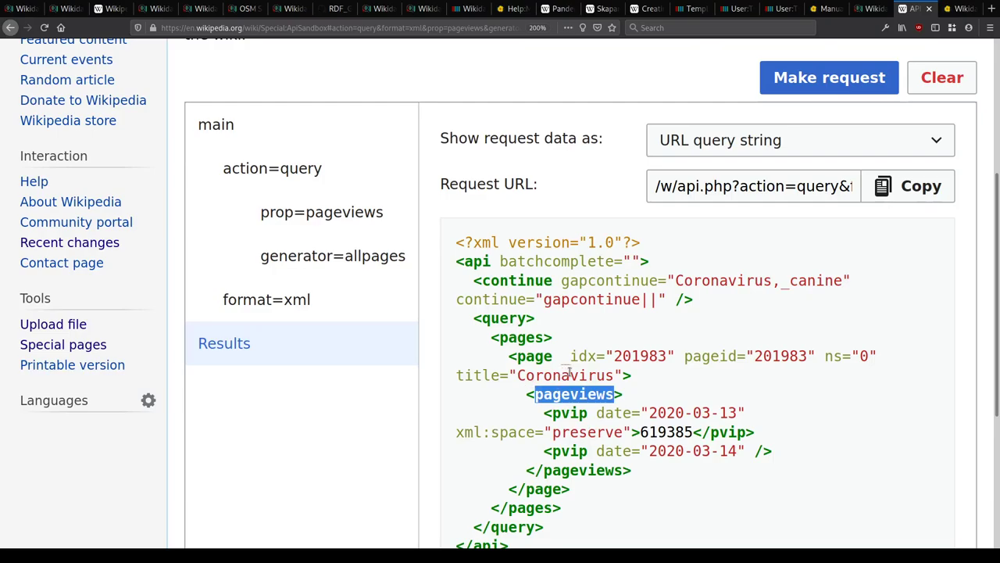
pyautogui.hotkey('ctrl', 'pageup')
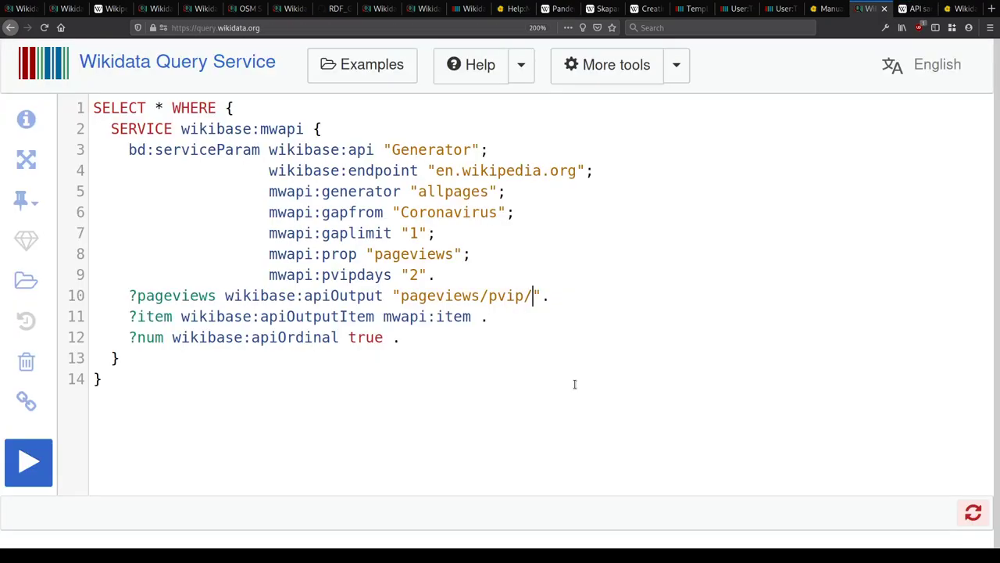
pyautogui.hotkey('shift', 'Down')
pyautogui.hotkey('shift', 'Down')
pyautogui.press('Delete')
# Step: Run the query and read the returned output through to its last cause
pyautogui.hotkey('ctrl', 'Return')
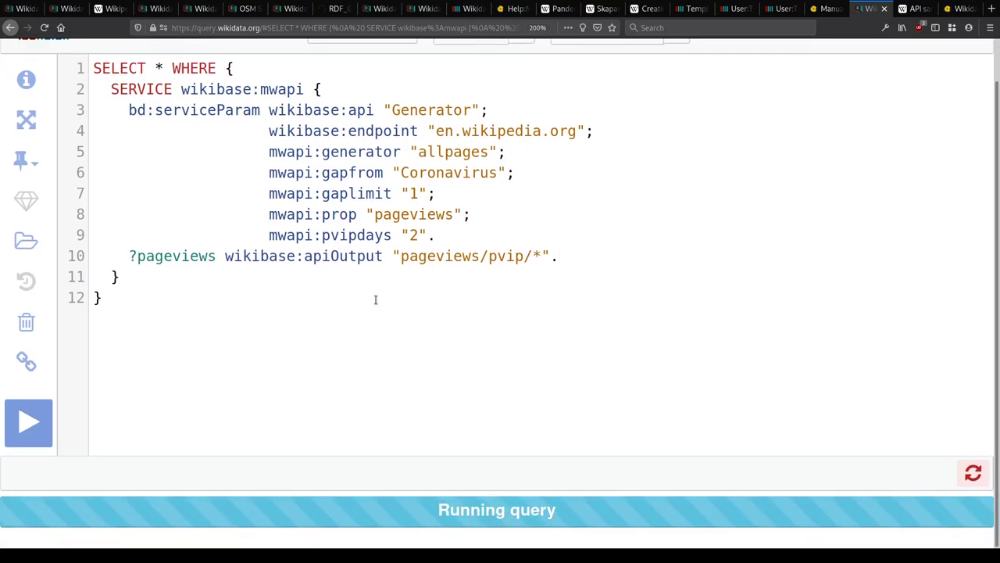
pyautogui.scroll(-8, 375, 299)
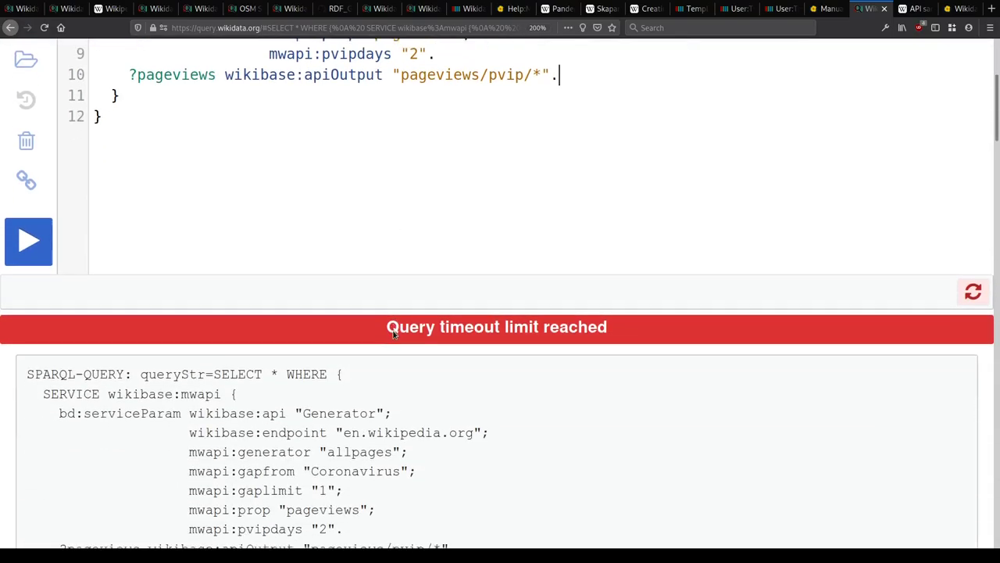
pyautogui.scroll(-15, 353, 274)
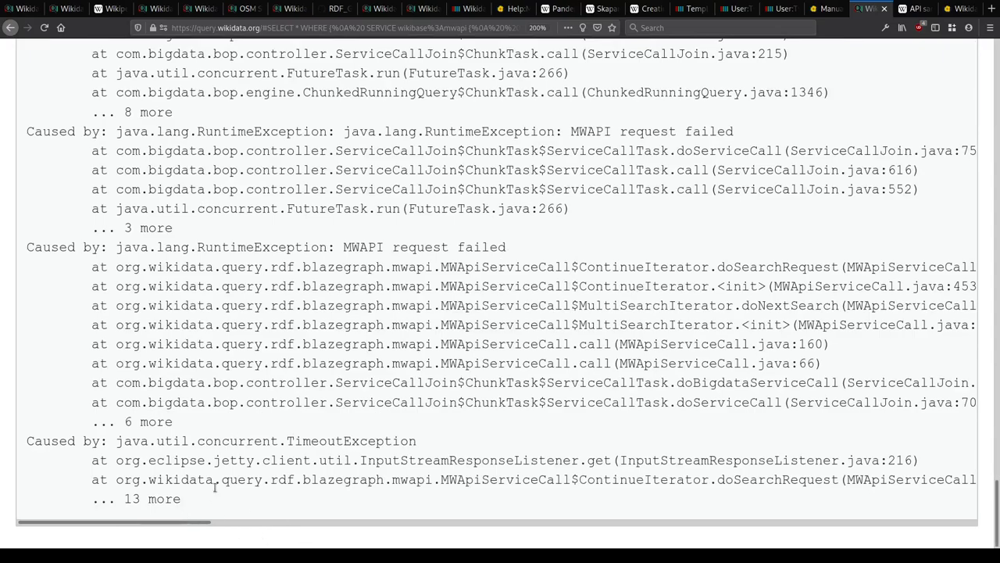
pyautogui.scroll(15, 214, 486)
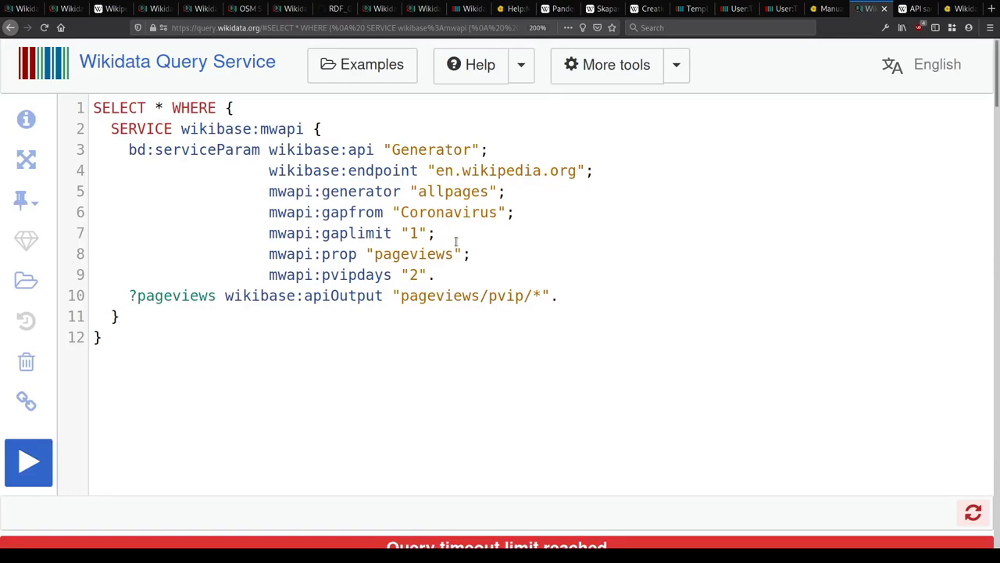
# Step: Copy the request URL from the API sandbox and paste it as a comment above the first bd:serviceParam line
pyautogui.hotkey('ctrl', 'Tab')
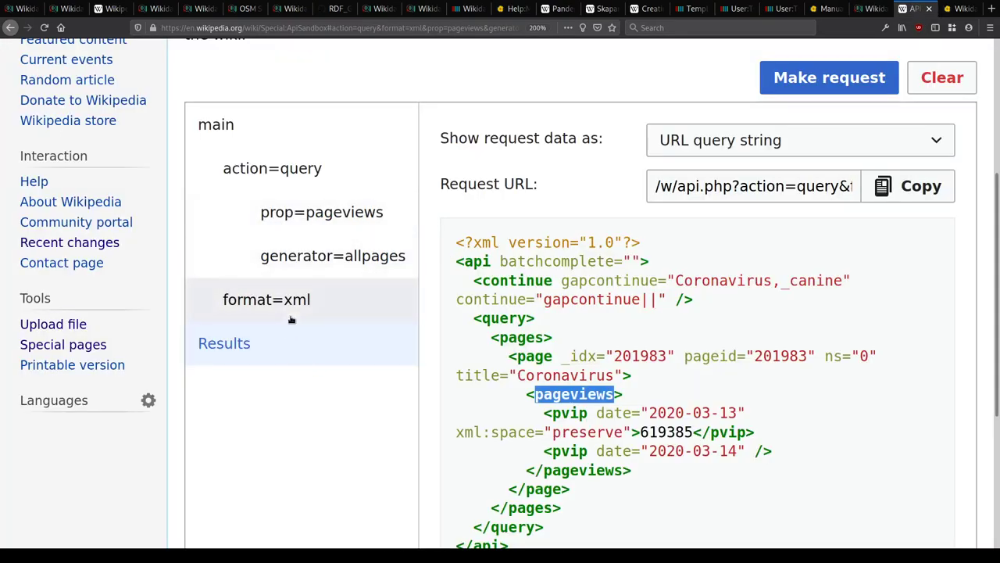
pyautogui.click(908, 186)
pyautogui.hotkey('ctrl', 'shift', 'Tab')
pyautogui.click(416, 115)
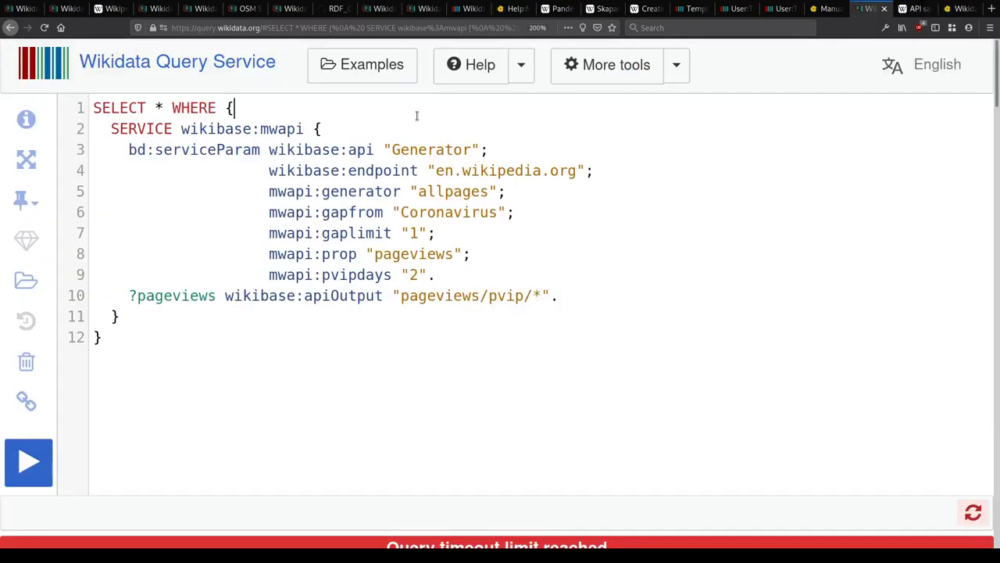
pyautogui.press('Return')
pyautogui.write('#')
pyautogui.hotkey('ctrl', 'v')
pyautogui.press('Home')
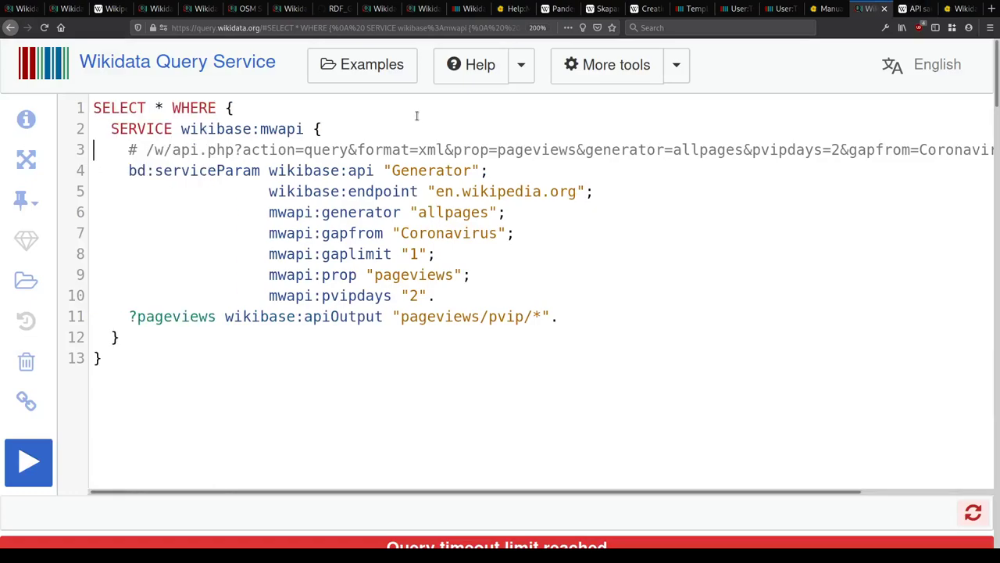
# Step: Compare the format, prop, generator, pvipdays, gapfrom and gaplimit values in the commented URL with the query's service parameters
pyautogui.moveTo(359, 149); pyautogui.dragTo(444, 149)
pyautogui.click(439, 149)
pyautogui.click(419, 274)
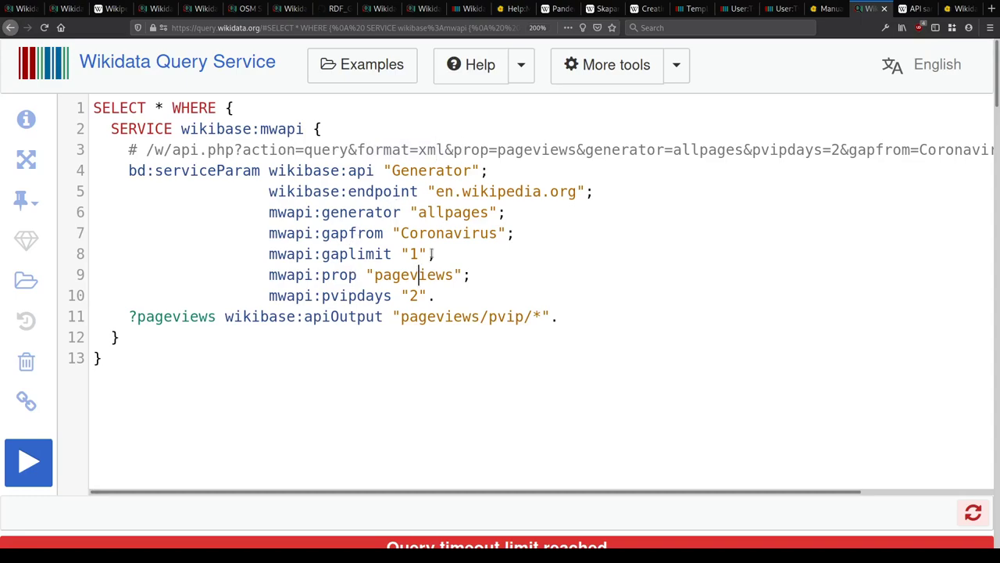
pyautogui.click(592, 149)
pyautogui.click(770, 149)
pyautogui.click(410, 297)
pyautogui.moveTo(866, 150); pyautogui.dragTo(994, 150)
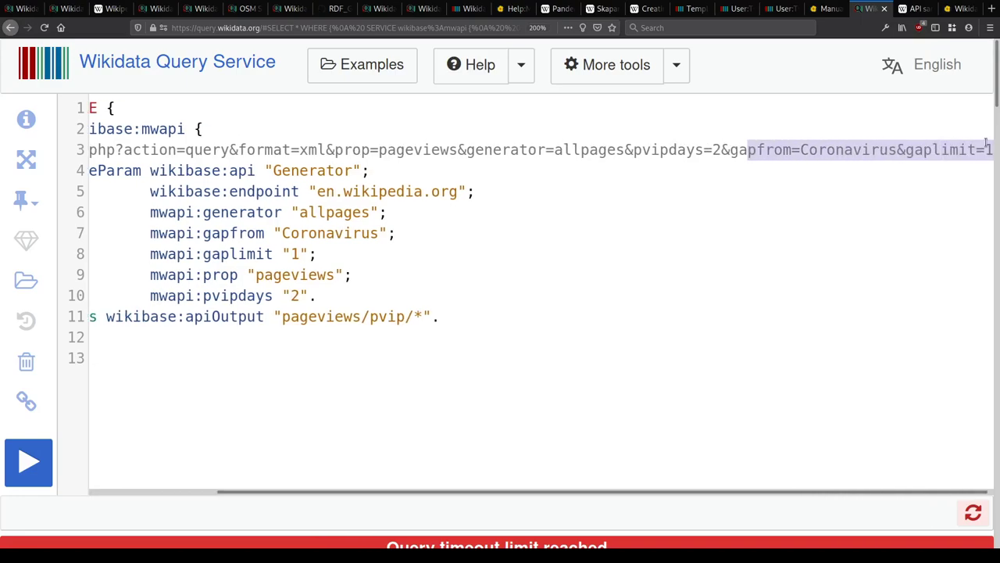
pyautogui.click(283, 254)
# Step: Delete the commented request URL line from the query
pyautogui.click(274, 149)
pyautogui.press('Home')
pyautogui.hotkey('shift', 'Down')
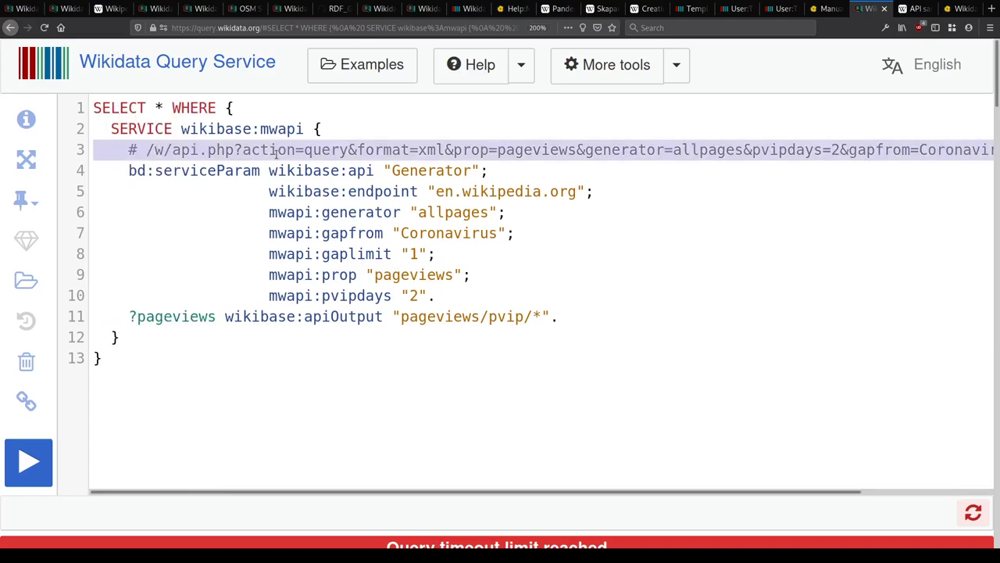
pyautogui.press('Delete')
pyautogui.click(453, 388)
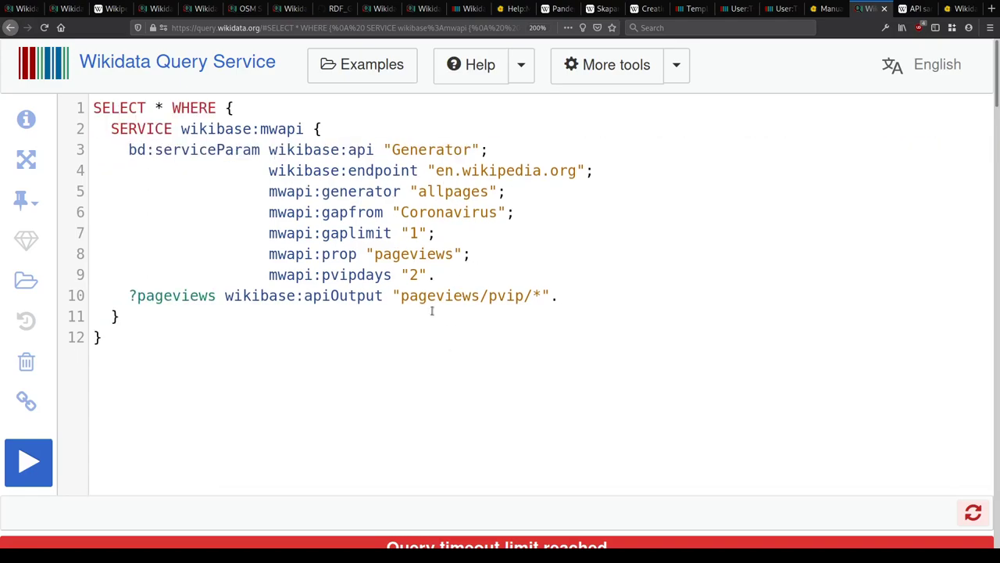
pyautogui.scroll(-3, 434, 305)
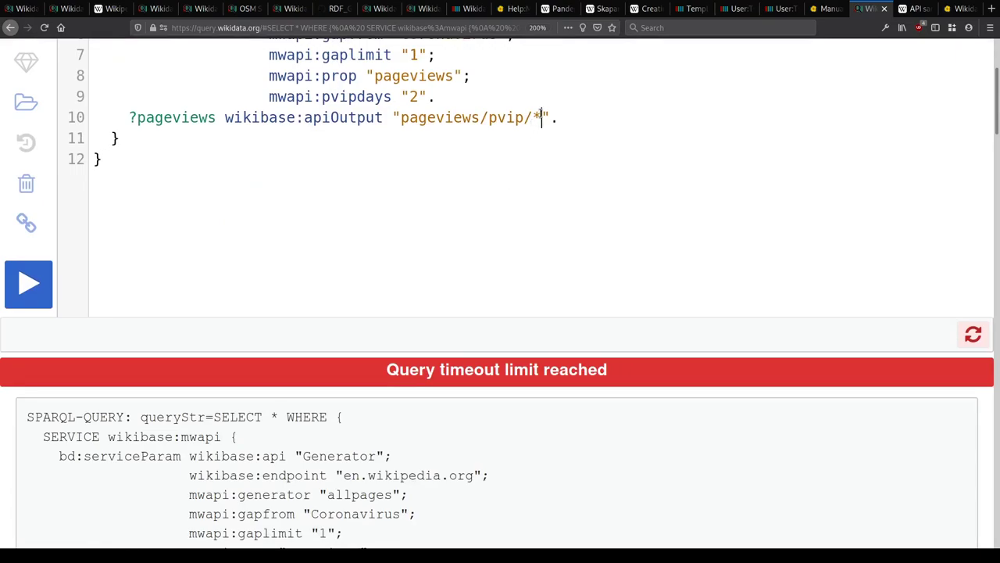
# Step: Comment out the ?pageviews wikibase:apiOutput line in the query
pyautogui.scroll(3, 539, 115)
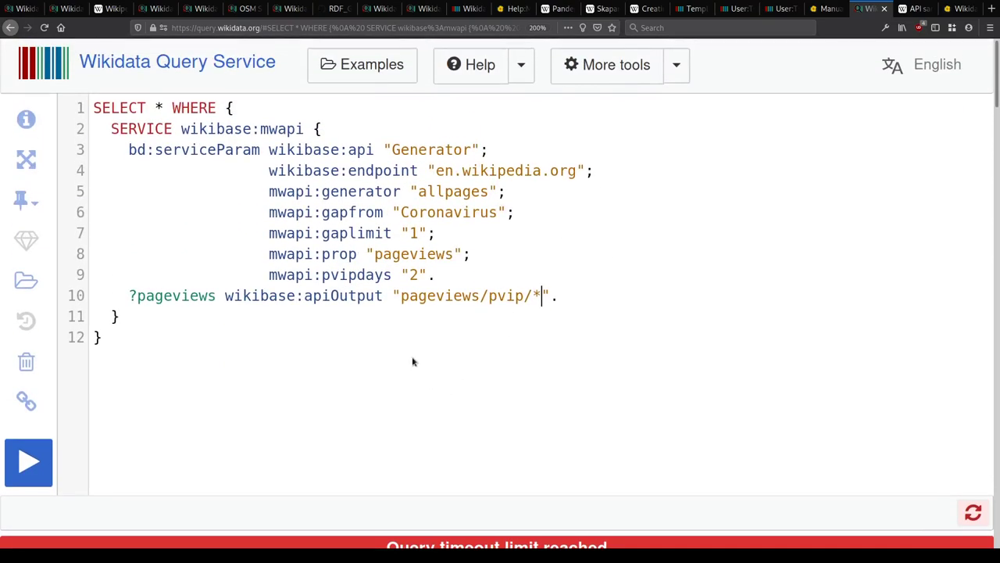
pyautogui.moveTo(401, 296); pyautogui.dragTo(543, 296)
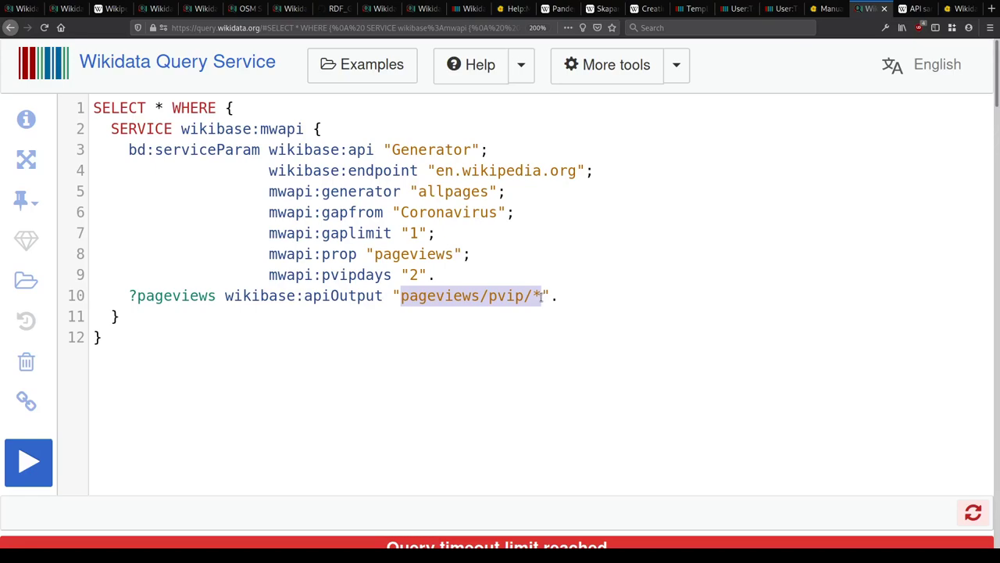
pyautogui.press('Home')
pyautogui.write('#')
pyautogui.press('End')
pyautogui.press('Return')
pyautogui.write('?')
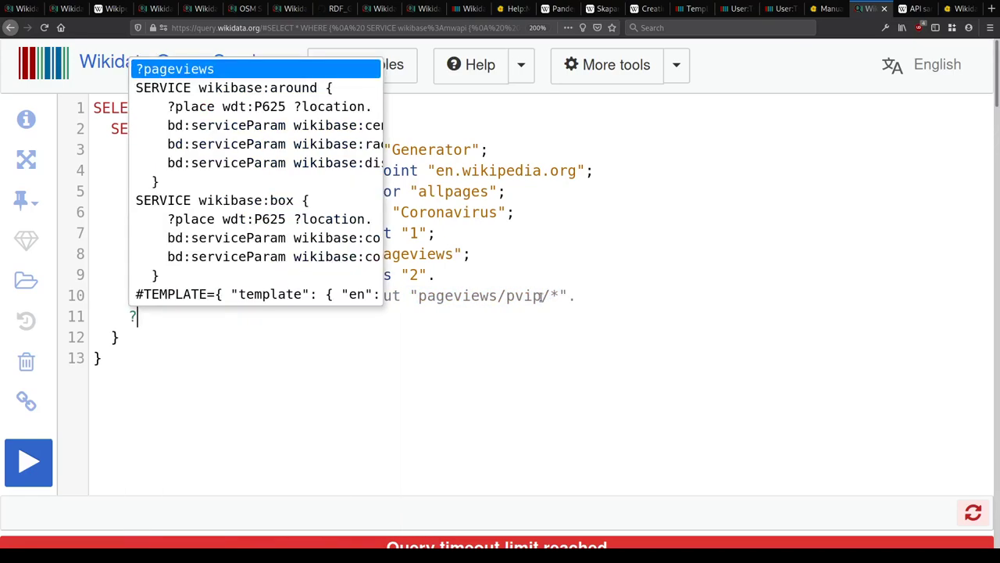
pyautogui.write('ns wikibase:apiO')
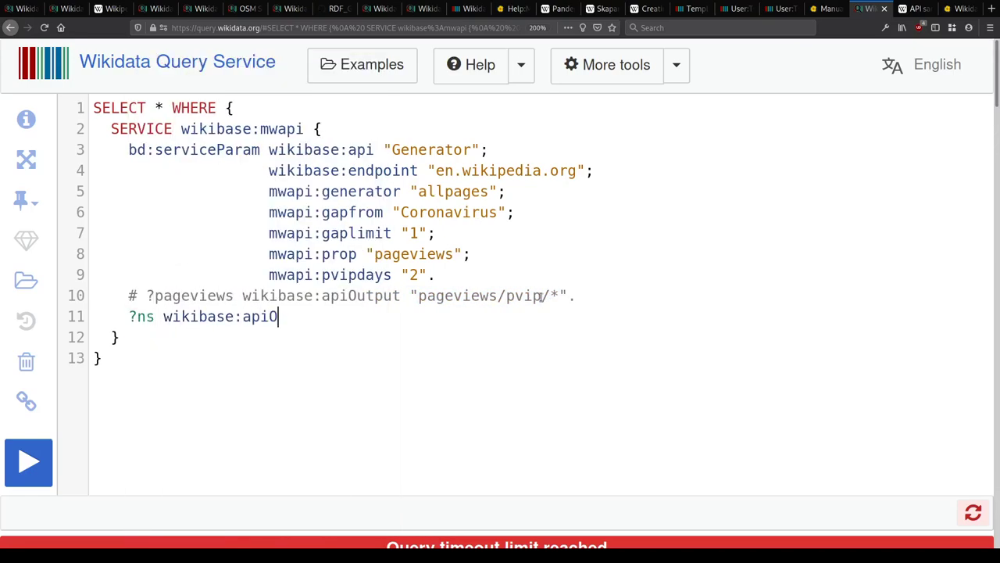
pyautogui.write('utput "@ns".')
pyautogui.hotkey('ctrl', 'Return')
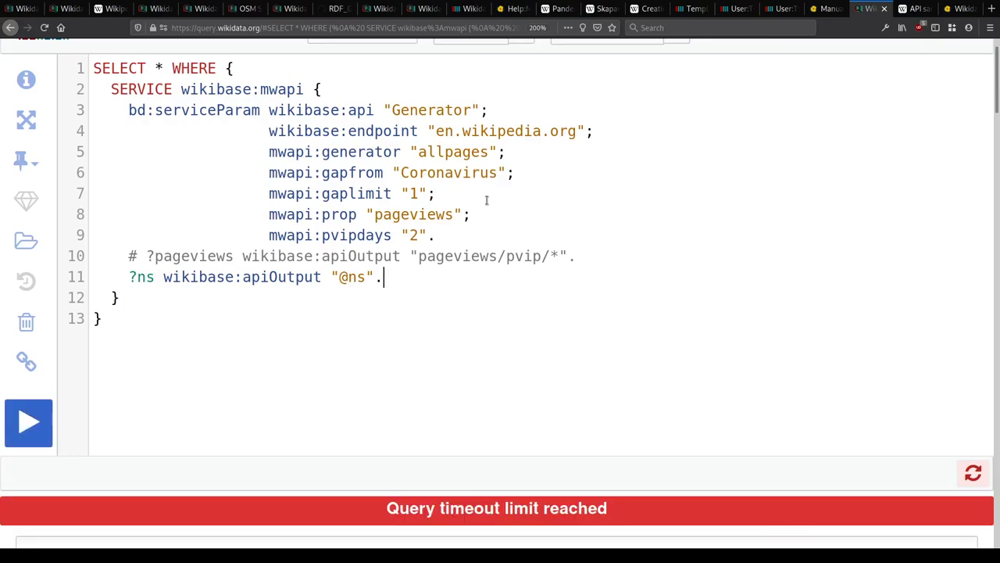
# Step: Search the MWAPI manual page for "continu" and select the bd:serviceParam wikibase:limit "once" example line in its Pagination section
pyautogui.click(957, 11)
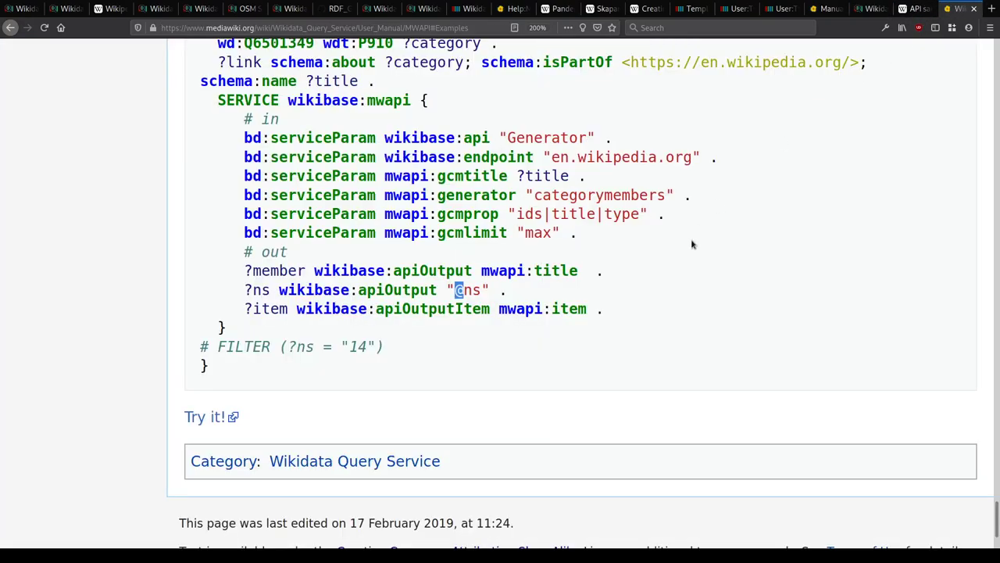
pyautogui.hotkey('ctrl', 'f')
pyautogui.write('continu')
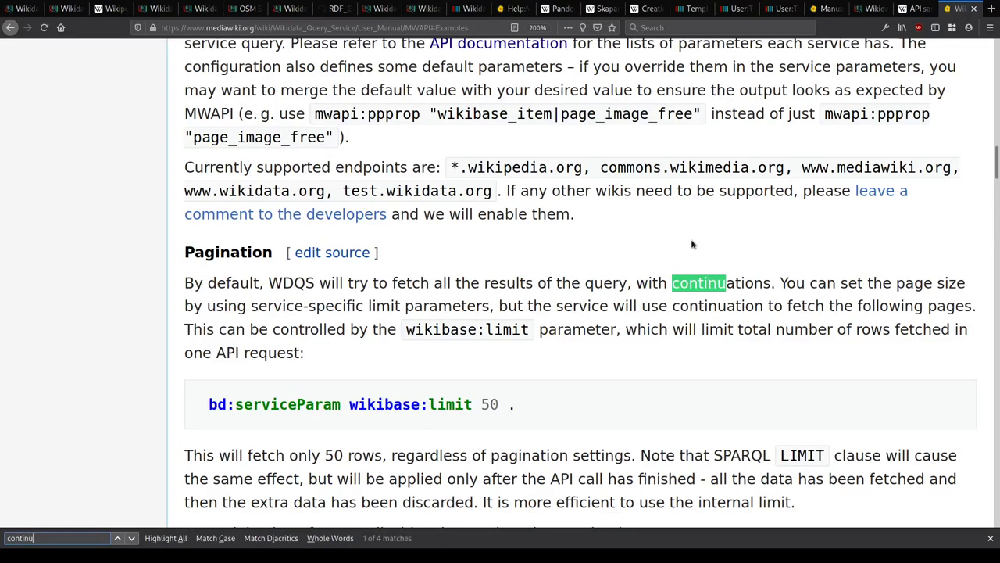
pyautogui.press('Escape')
pyautogui.scroll(-3, 672, 242)
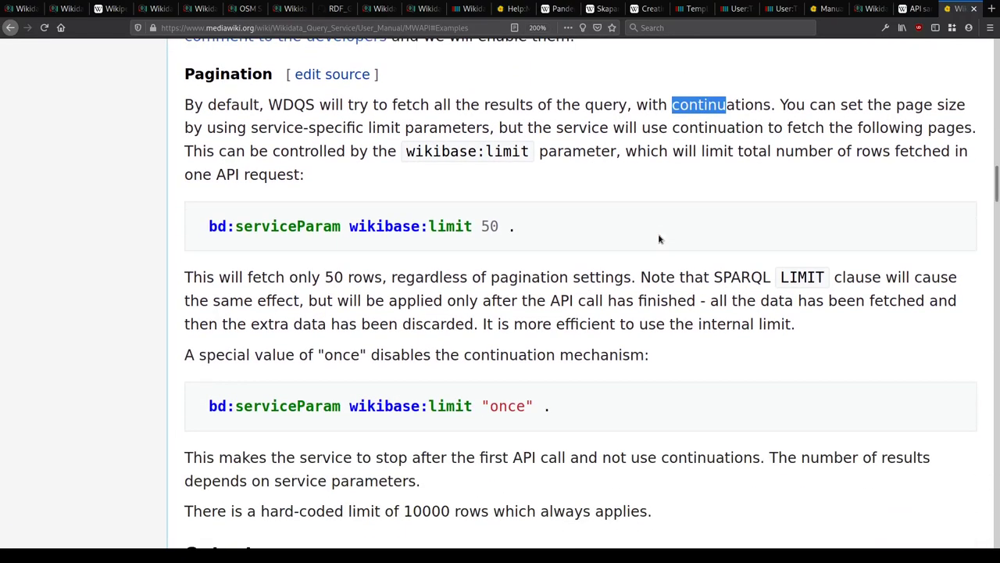
pyautogui.scroll(-3, 658, 239)
pyautogui.tripleClick(222, 227)
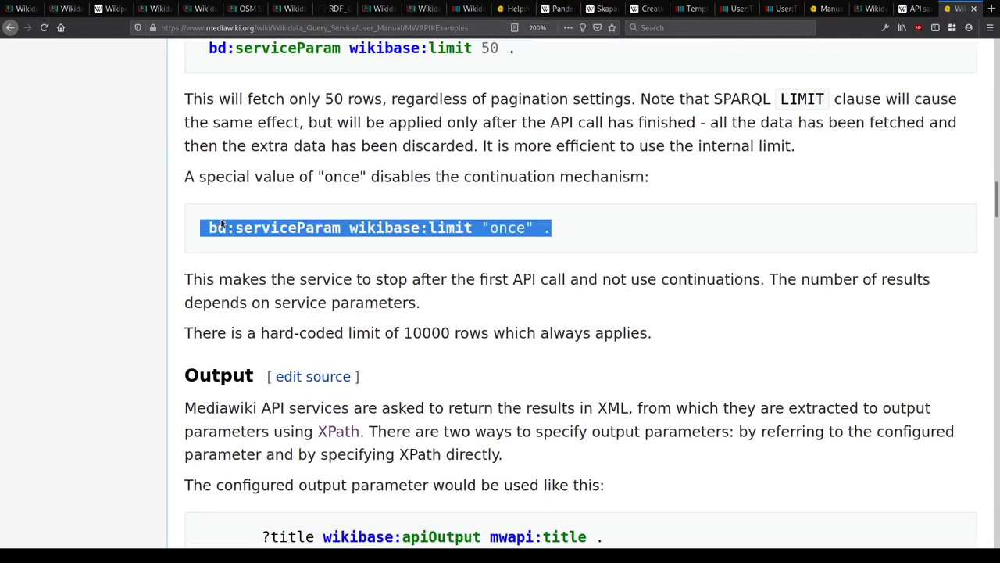
# Step: Insert bd:serviceParam wikibase:limit "once". below the mwapi:pvipdays line and align it with the rest of the query
pyautogui.hotkey('ctrl', 'pageup')
pyautogui.hotkey('ctrl', 'pageup')
pyautogui.press('Return')
pyautogui.hotkey('ctrl', 'v')
pyautogui.hotkey('ctrl', 'a')
pyautogui.hotkey('shift', 'Tab')
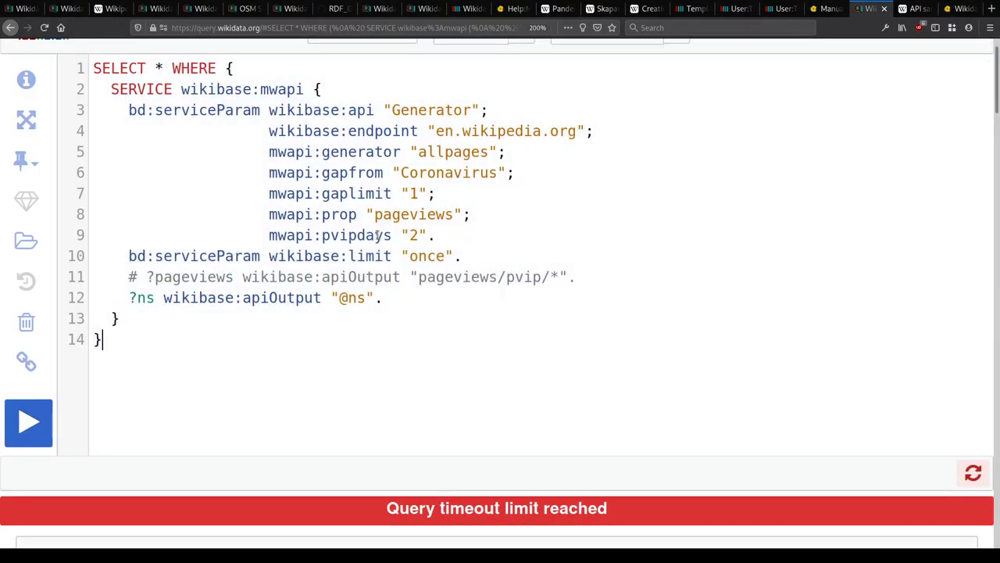
# Step: Run the query with the wikibase:limit parameter and check the returned output
pyautogui.hotkey('ctrl', 'Return')
pyautogui.scroll(-5, 379, 234)
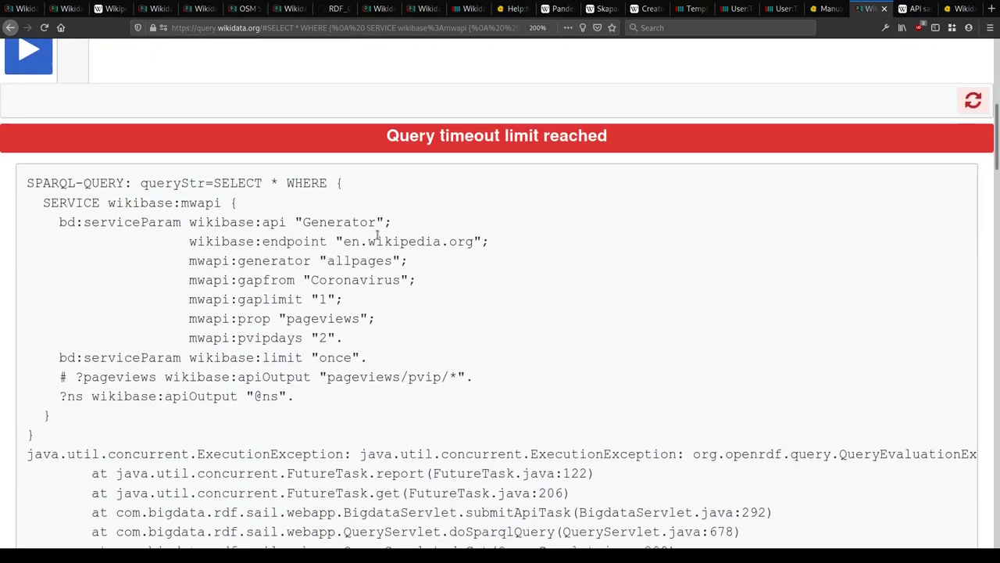
pyautogui.scroll(5, 242, 349)
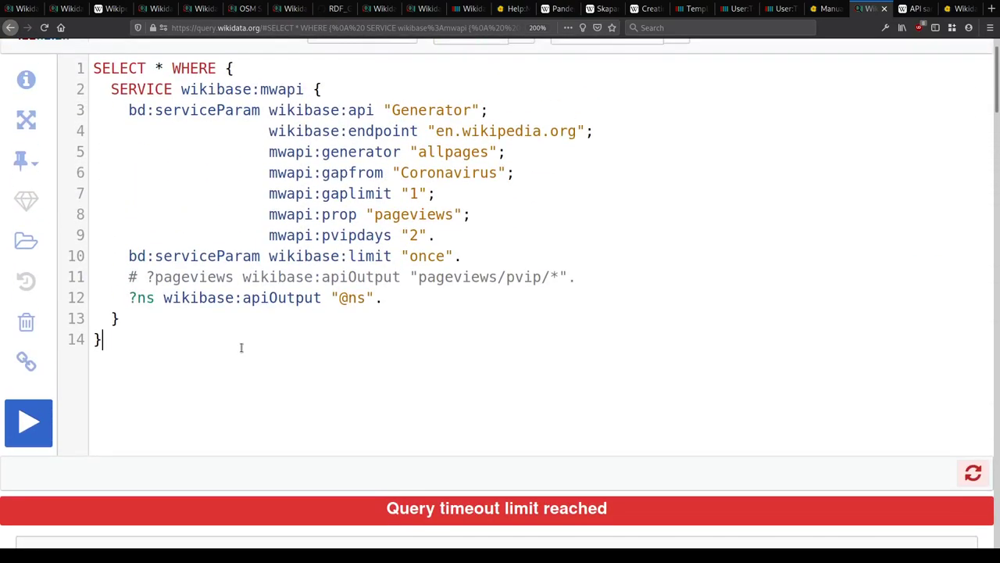
# Step: Read the MWAPI manual's Input and Output sections and select the default prop value info|pageprops
pyautogui.hotkey('ctrl', 'Tab')
pyautogui.hotkey('ctrl', 'Tab')
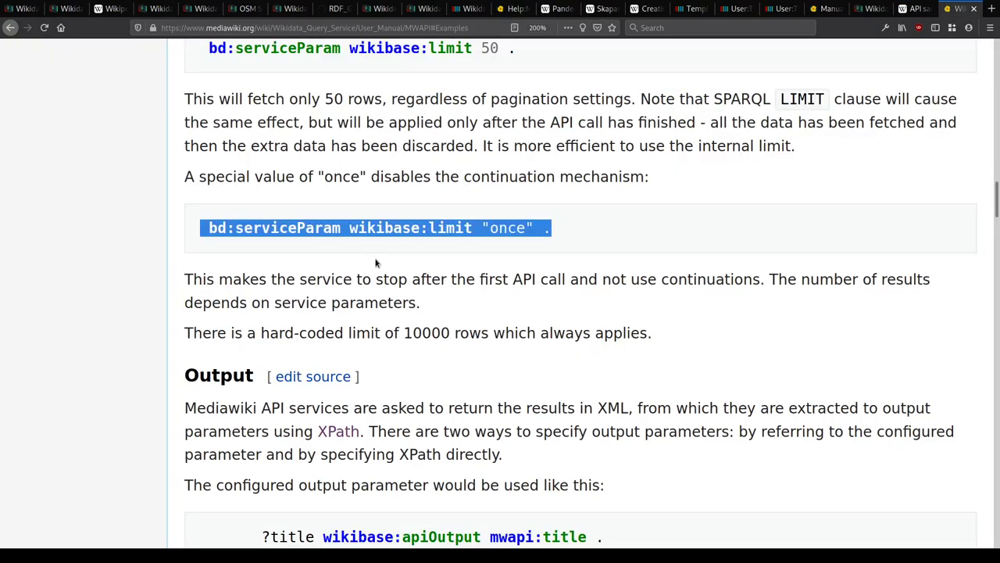
pyautogui.scroll(-5, 375, 263)
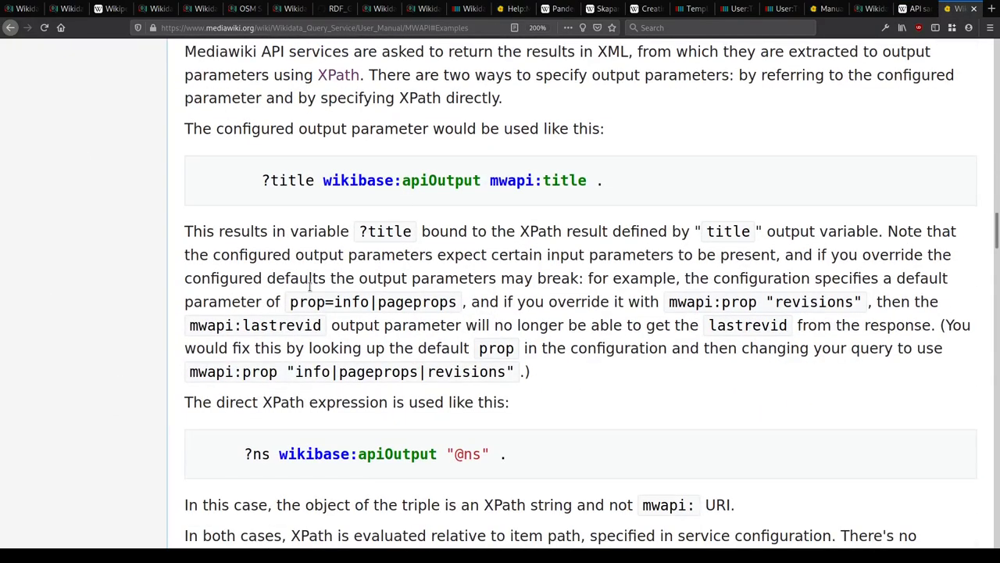
pyautogui.press('Home')
pyautogui.scroll(-15, 311, 289)
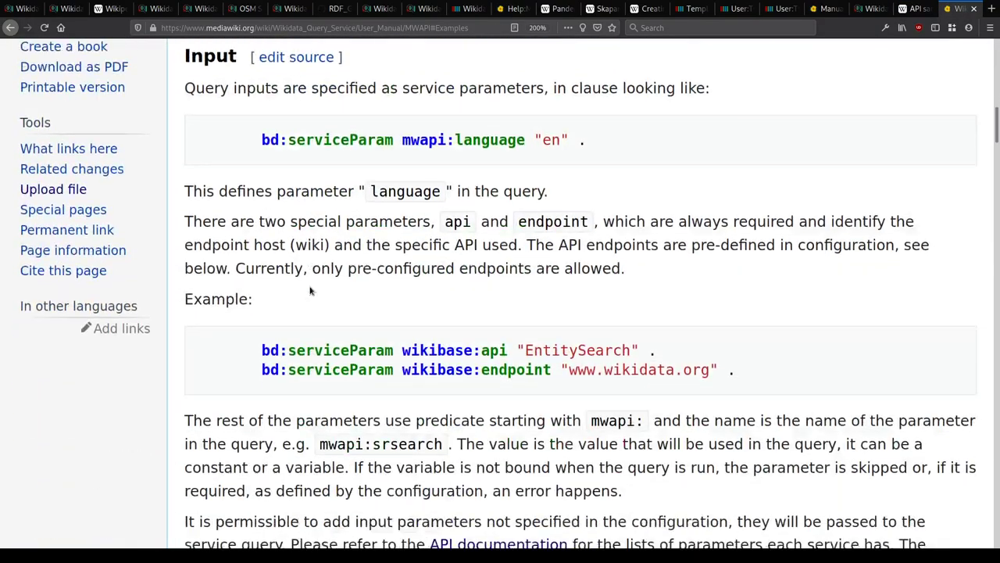
pyautogui.scroll(-5, 310, 289)
pyautogui.scroll(-5, 286, 161)
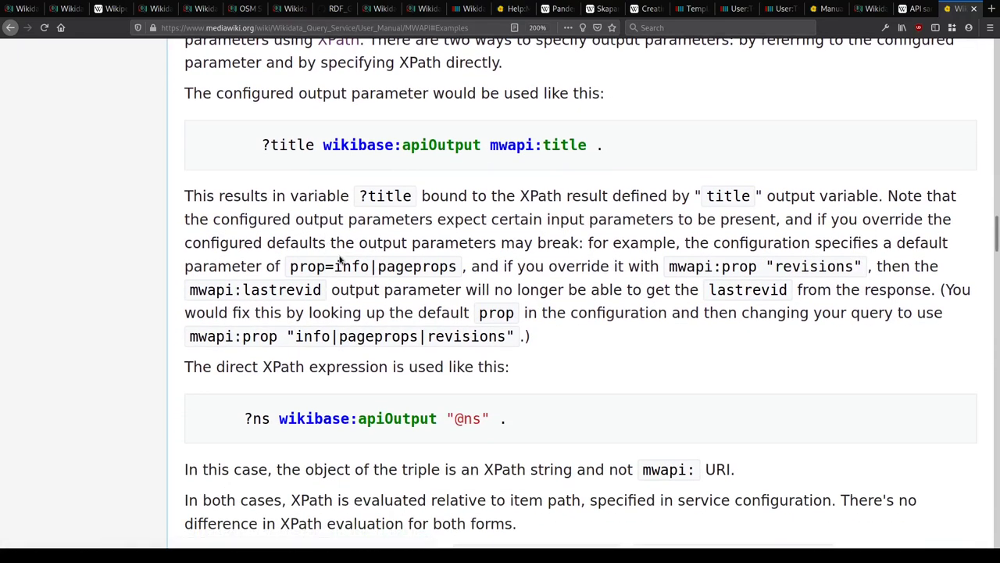
pyautogui.moveTo(334, 267); pyautogui.dragTo(455, 266)
# Step: Change mwapi:prop to "info|pageprops|pageviews", run the query and view the results
pyautogui.hotkey('ctrl', 'pageup')
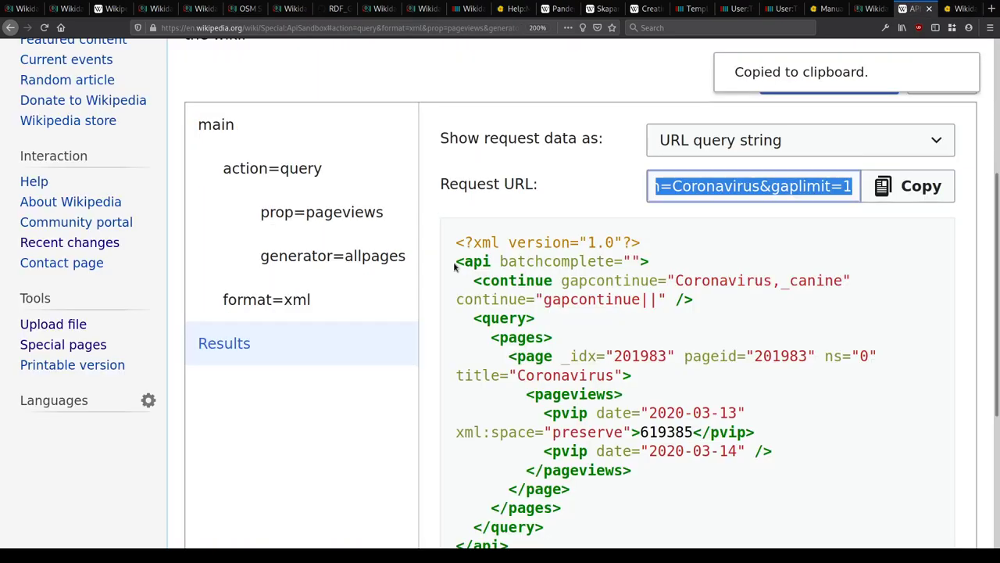
pyautogui.hotkey('ctrl', 'pageup')
pyautogui.click(369, 214)
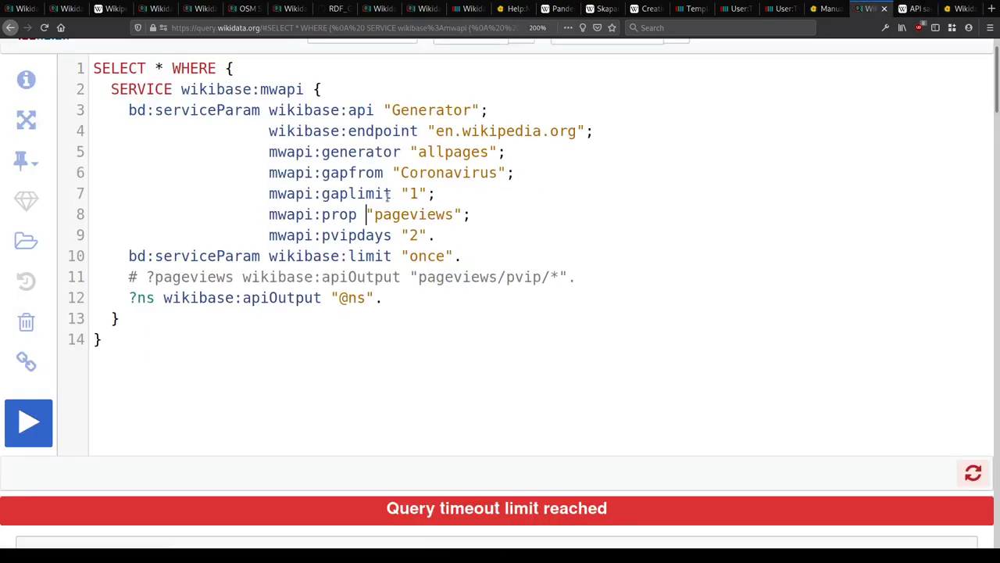
pyautogui.write('info|pageprops|')
pyautogui.hotkey('ctrl', 'Return')
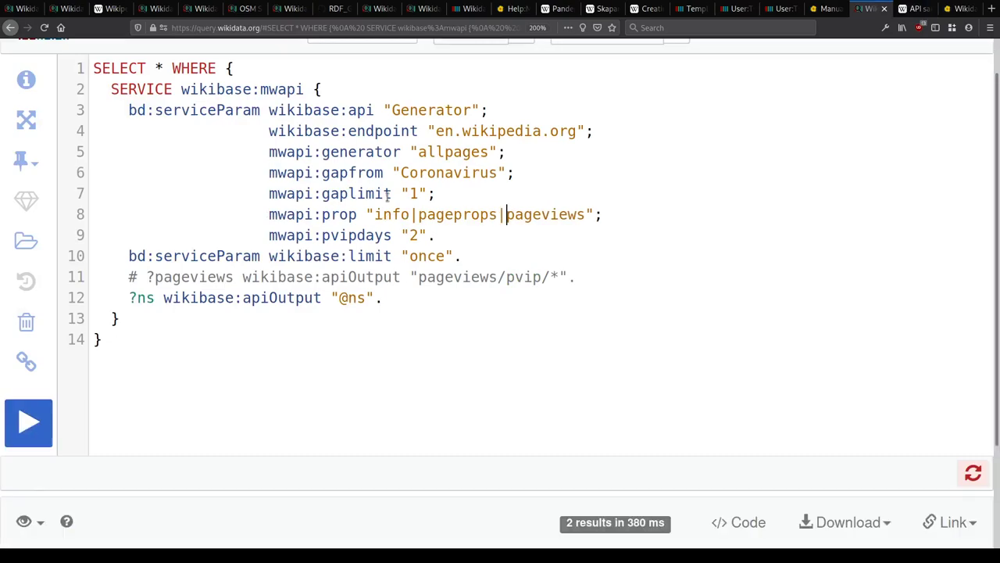
pyautogui.scroll(-3, 388, 195)
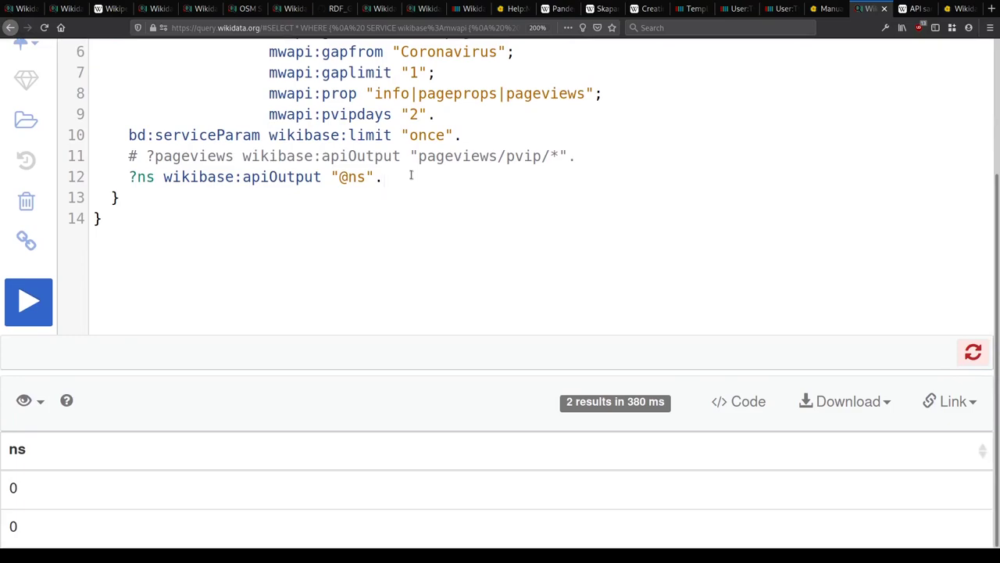
# Step: Uncomment the ?pageviews wikibase:apiOutput line, run the query and view the results
pyautogui.write('.')
pyautogui.press('Delete')
pyautogui.press('Delete')
pyautogui.hotkey('ctrl', 'Return')
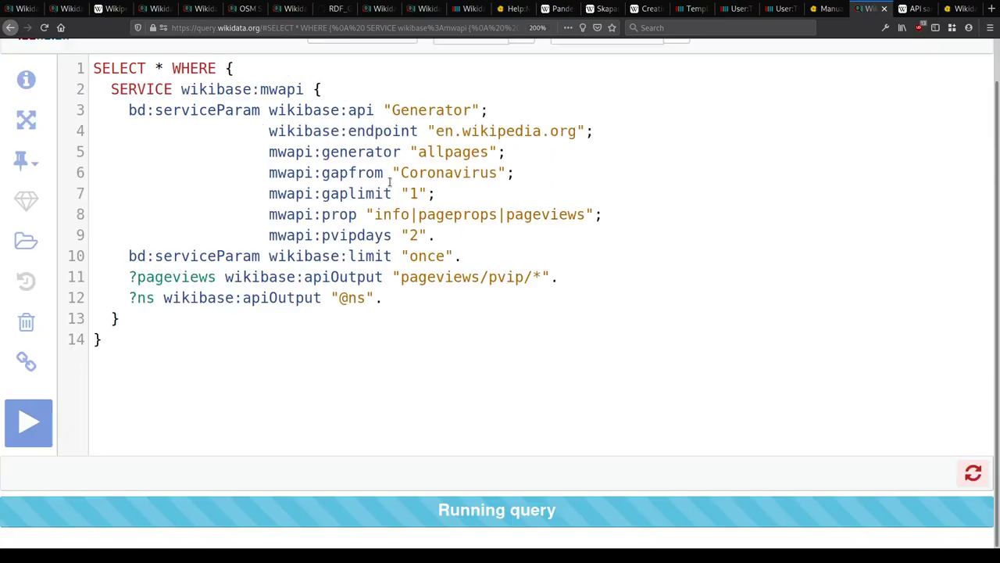
pyautogui.scroll(-3, 390, 181)
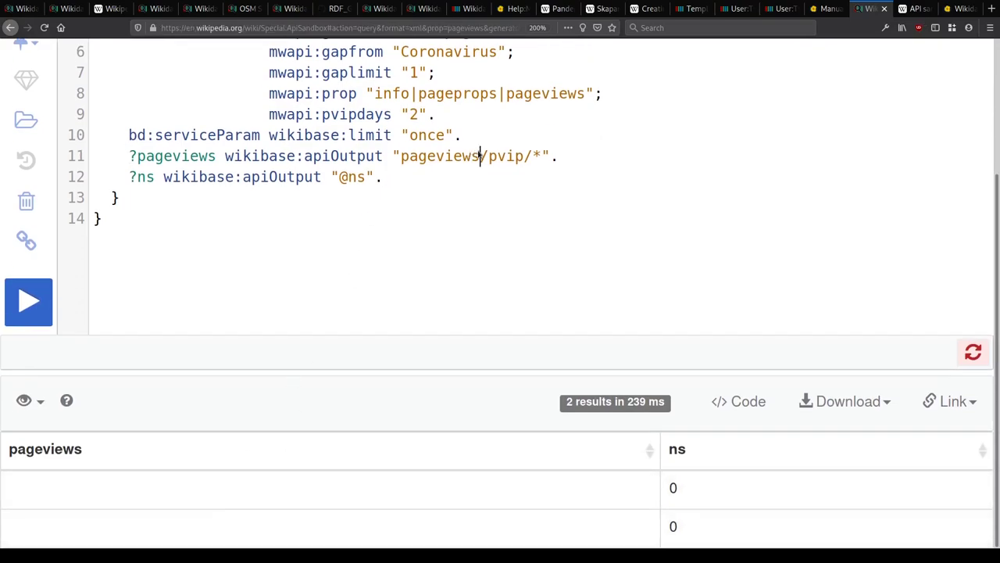
# Step: Open the English Wikipedia article on XPath in a new browser tab
pyautogui.hotkey('ctrl', 'Tab')
pyautogui.hotkey('ctrl', 'Tab')
pyautogui.hotkey('ctrl', 'shift', 'Tab')
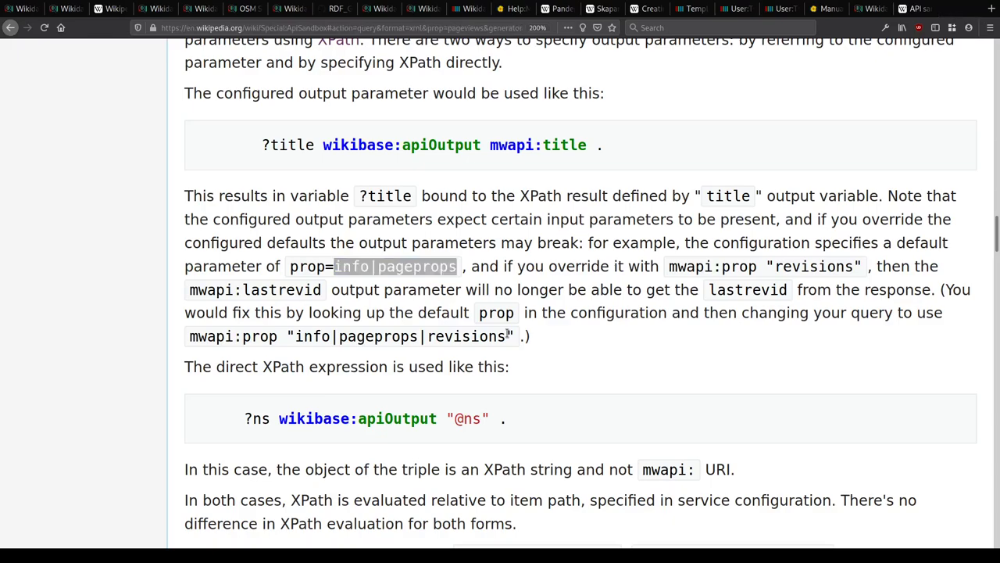
pyautogui.hotkey('ctrl', 't')
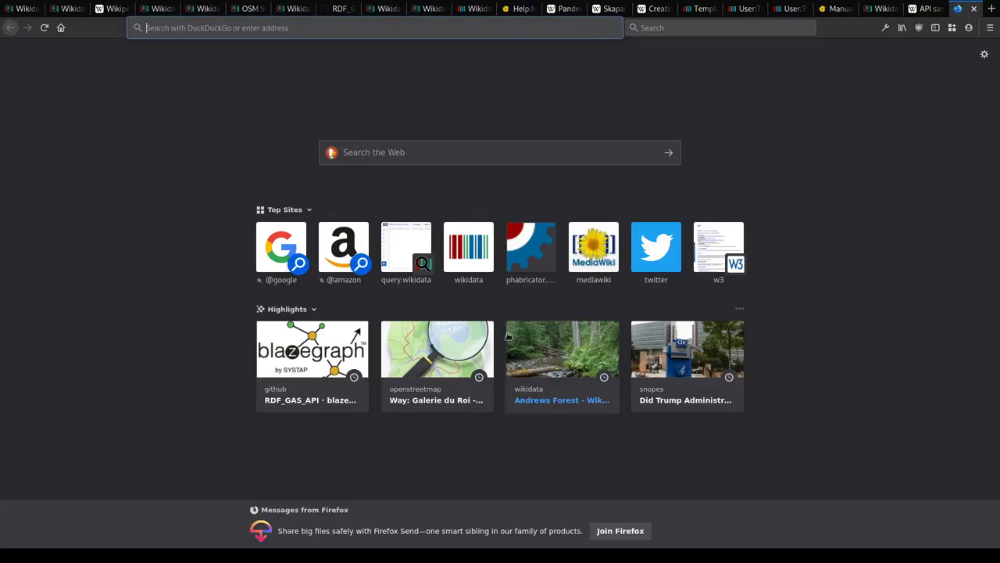
pyautogui.write('enw xpath')
pyautogui.press('Return')
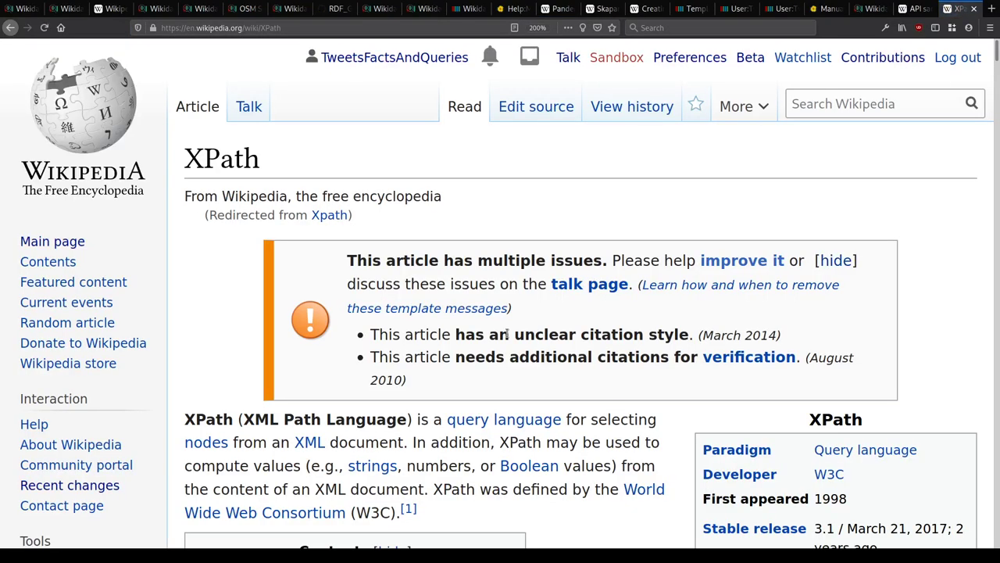
# Step: Examine the XPath 1.0 abbreviated syntax section, including the /A/B/C and A//B/*[1] example expressions
pyautogui.scroll(-10, 476, 447)
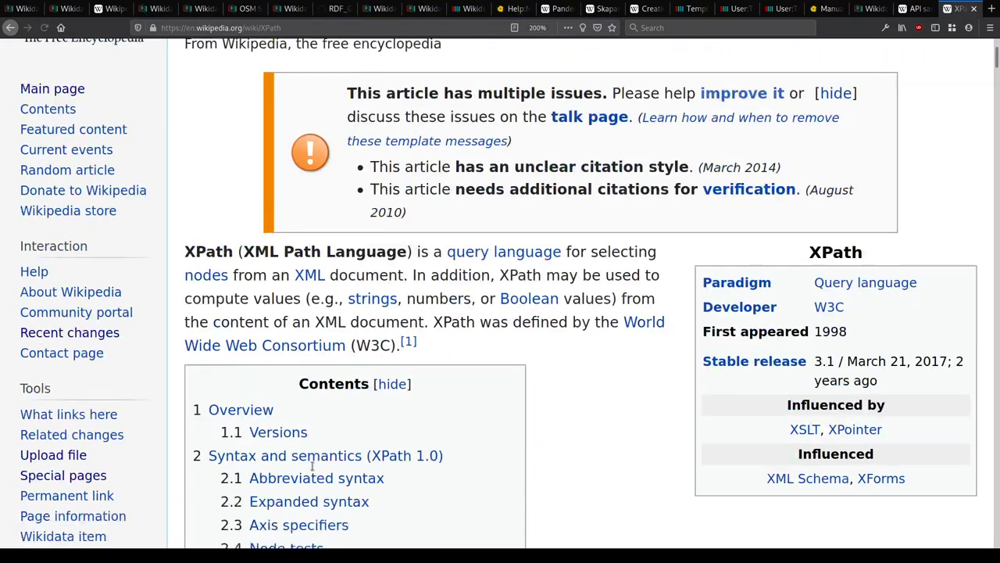
pyautogui.scroll(-15, 281, 432)
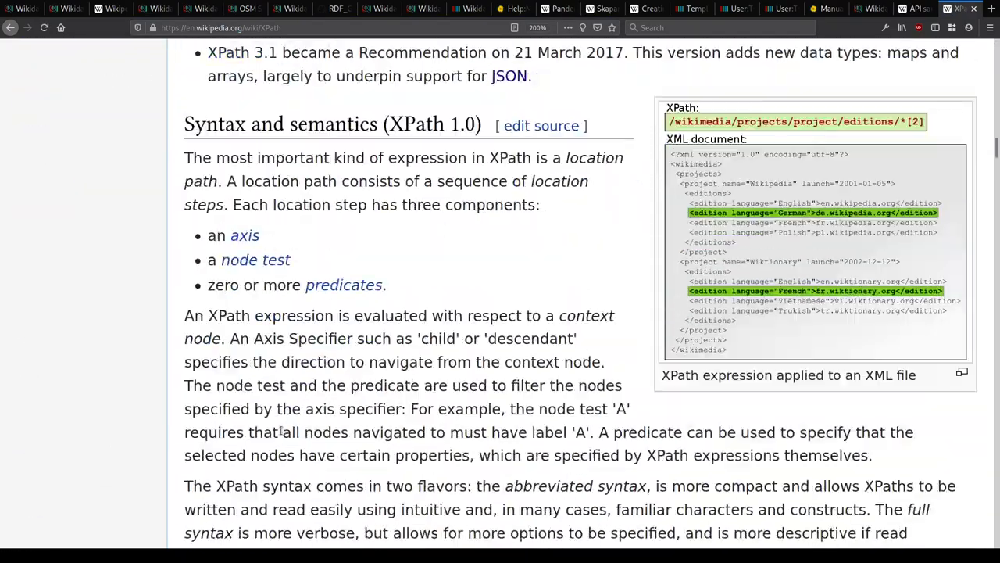
pyautogui.scroll(-2, 283, 434)
pyautogui.scroll(2, 208, 323)
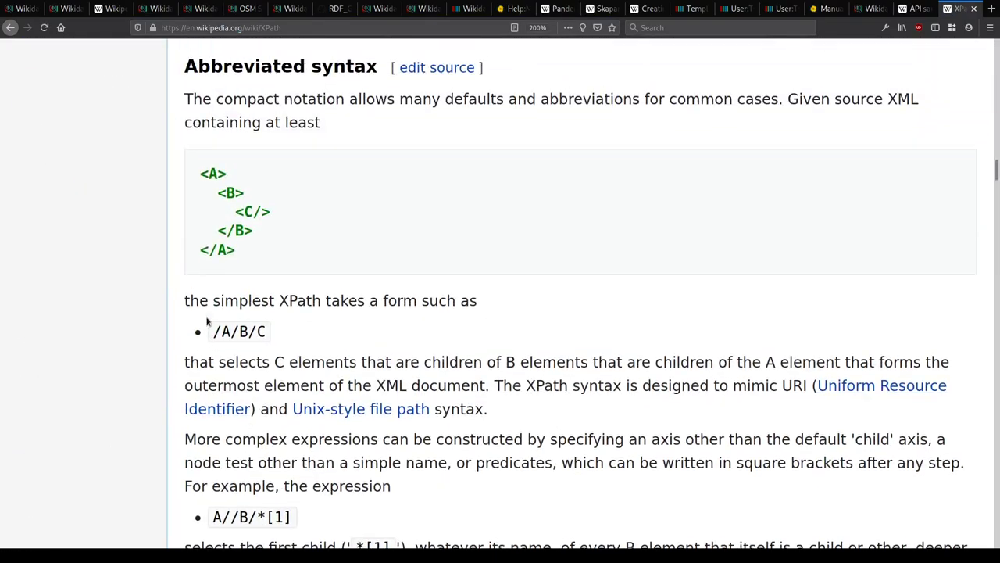
pyautogui.moveTo(221, 330); pyautogui.dragTo(297, 340)
pyautogui.click(298, 340)
pyautogui.scroll(-3, 263, 341)
pyautogui.scroll(3, 244, 238)
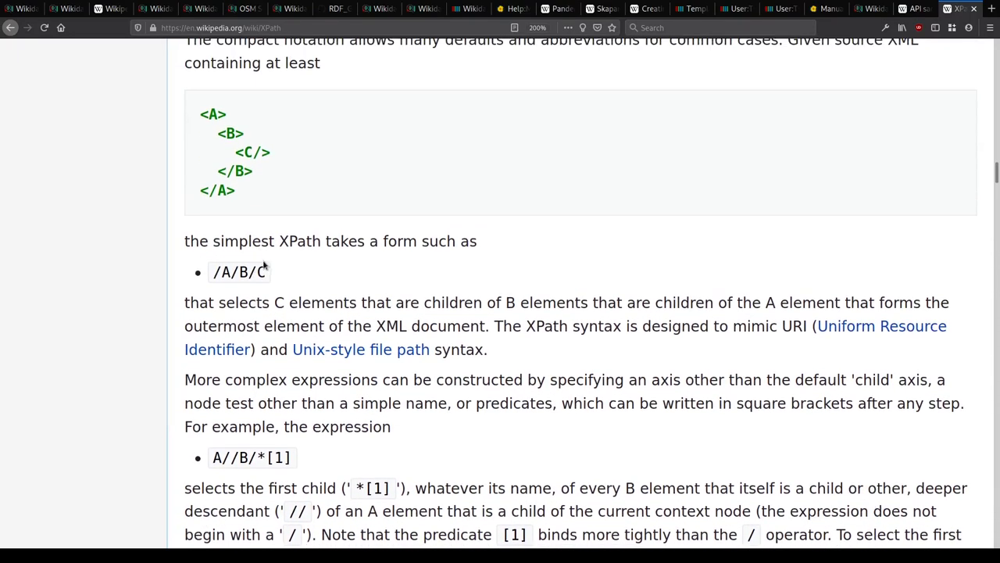
pyautogui.scroll(-4, 290, 250)
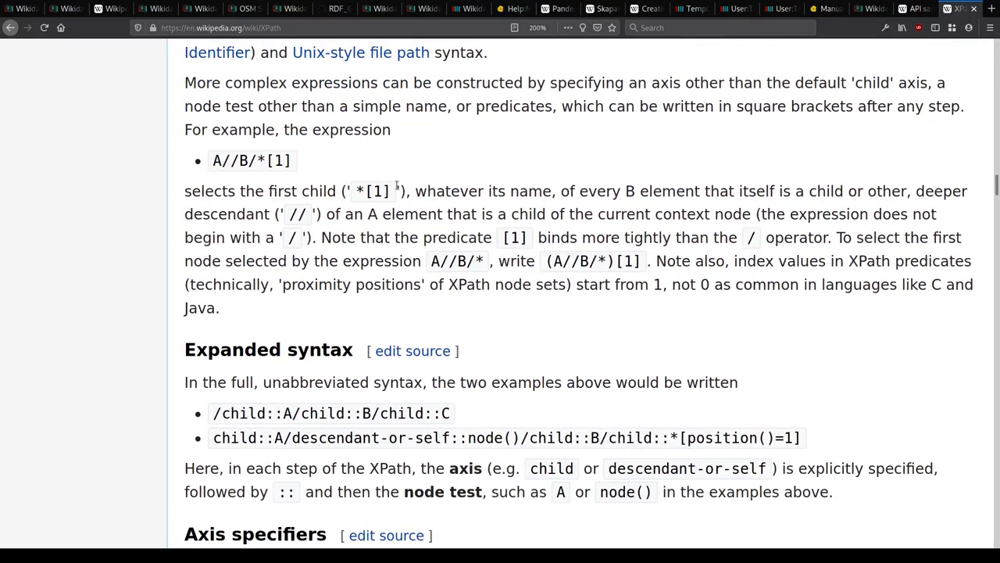
# Step: Examine the article's axis specifiers, node tests and remaining syntax sections up to the examples, and return to the query
pyautogui.scroll(-3, 363, 186)
pyautogui.scroll(-1, 363, 188)
pyautogui.scroll(-5, 362, 187)
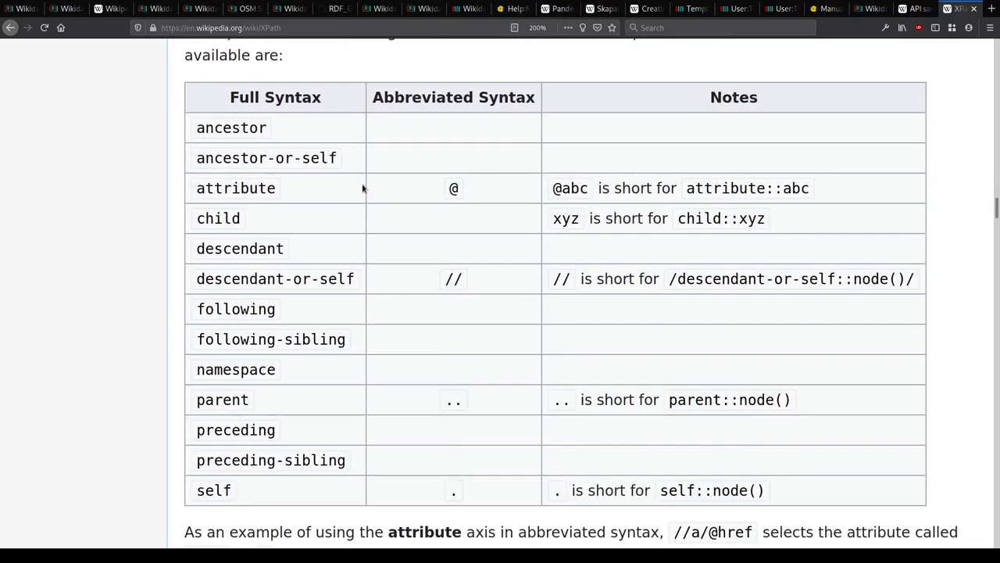
pyautogui.scroll(2, 363, 188)
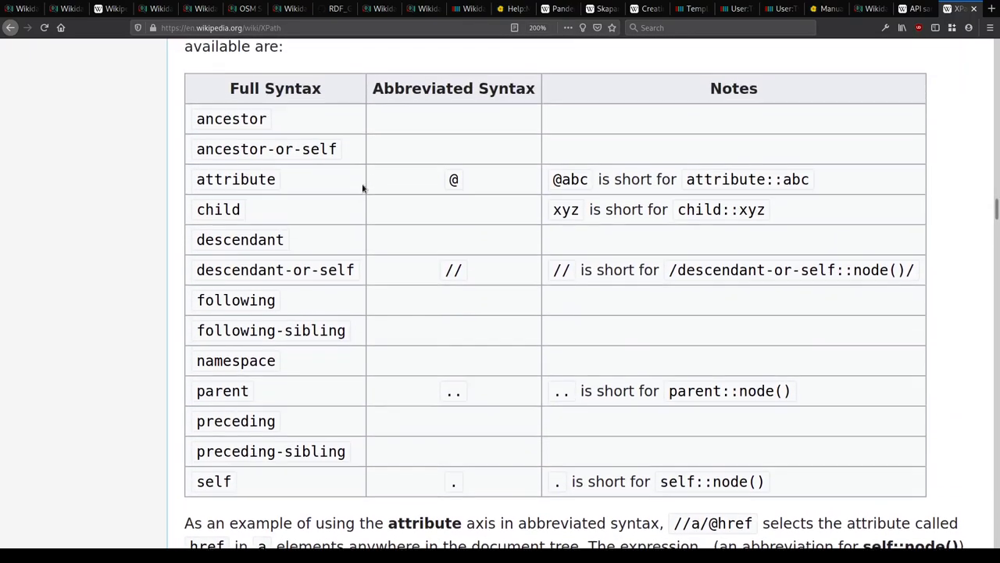
pyautogui.scroll(-4, 457, 350)
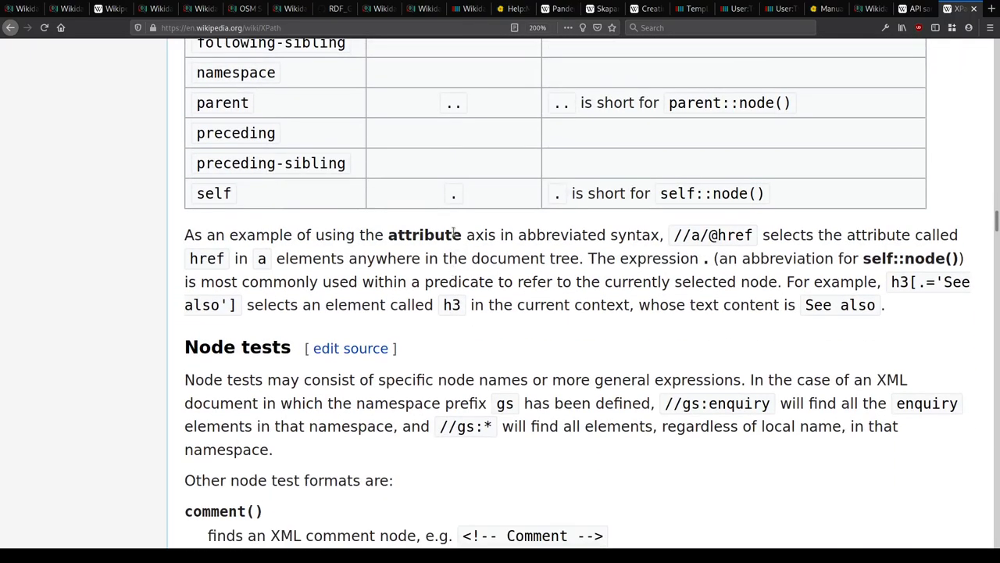
pyautogui.scroll(-9, 454, 232)
pyautogui.scroll(-16, 454, 227)
pyautogui.scroll(-16, 454, 229)
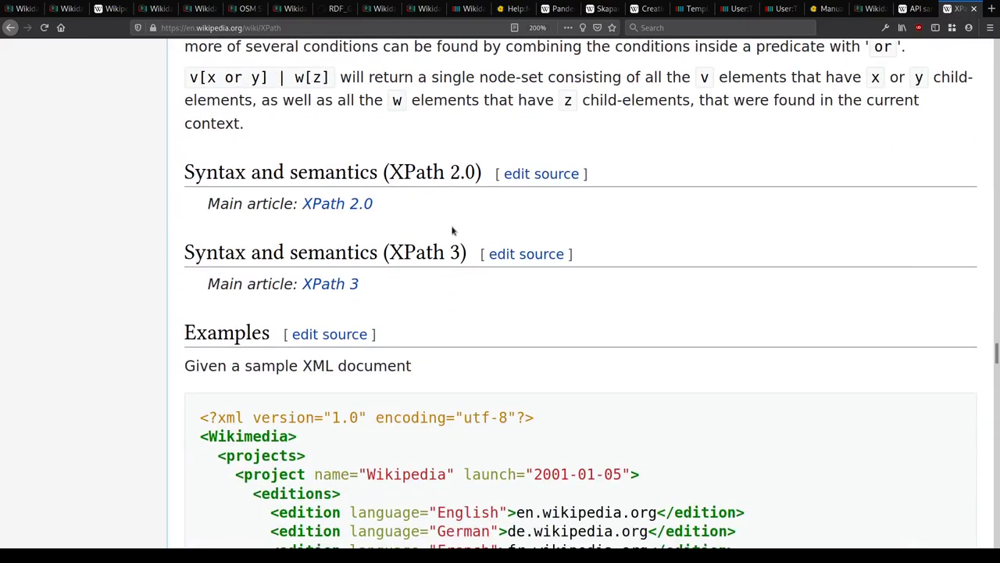
pyautogui.scroll(4, 452, 231)
pyautogui.hotkey('ctrl', 'pageup')
pyautogui.hotkey('ctrl', 'pageup')
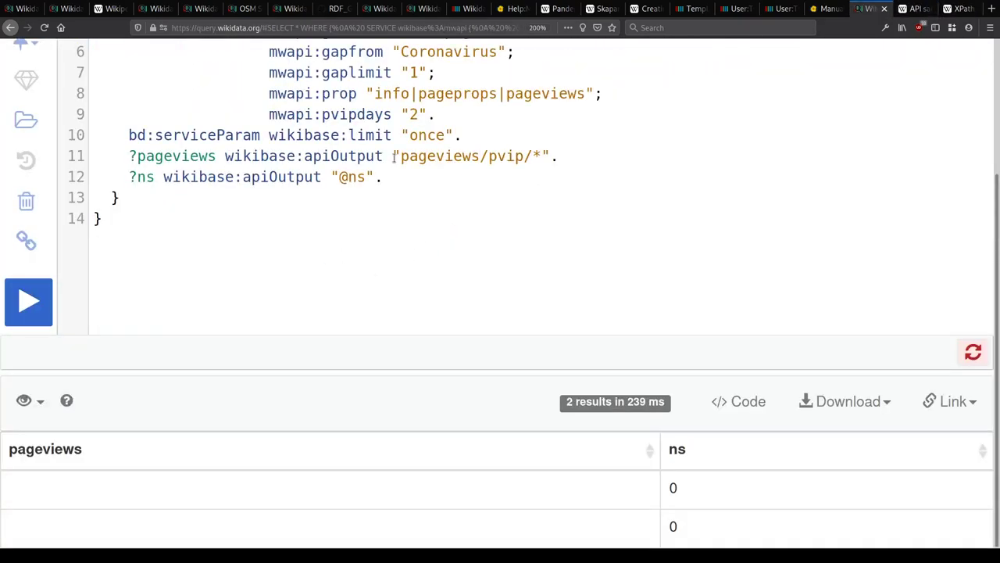
# Step: Try the ?pageviews XPath with a leading slash, as "/pageviews/pvip/*", and run the query
pyautogui.scroll(1, 405, 158)
pyautogui.click(402, 194)
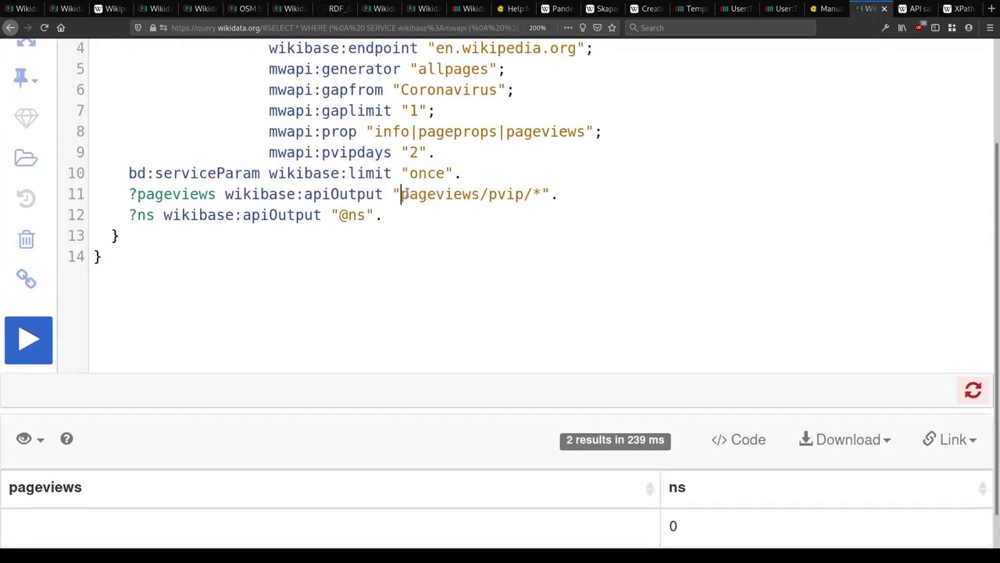
pyautogui.write('/')
pyautogui.hotkey('ctrl', 'Return')
pyautogui.scroll(-2, 411, 201)
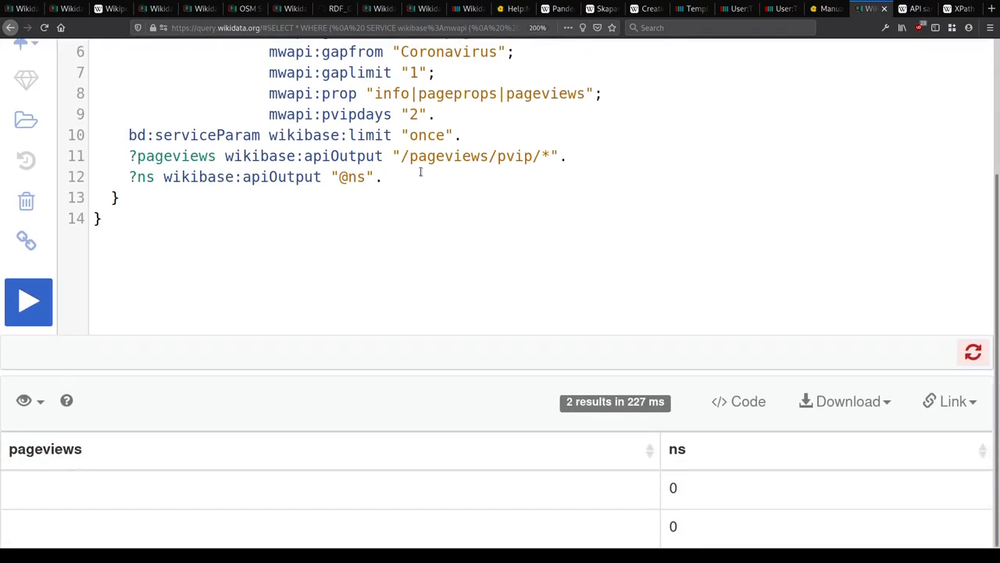
# Step: Check the pvip element in the API sandbox's XML result against the query's XPath and return to the query
pyautogui.moveTo(489, 156); pyautogui.dragTo(543, 155)
pyautogui.click(547, 156)
pyautogui.hotkey('ctrl', 'pagedown')
pyautogui.scroll(-3, 546, 234)
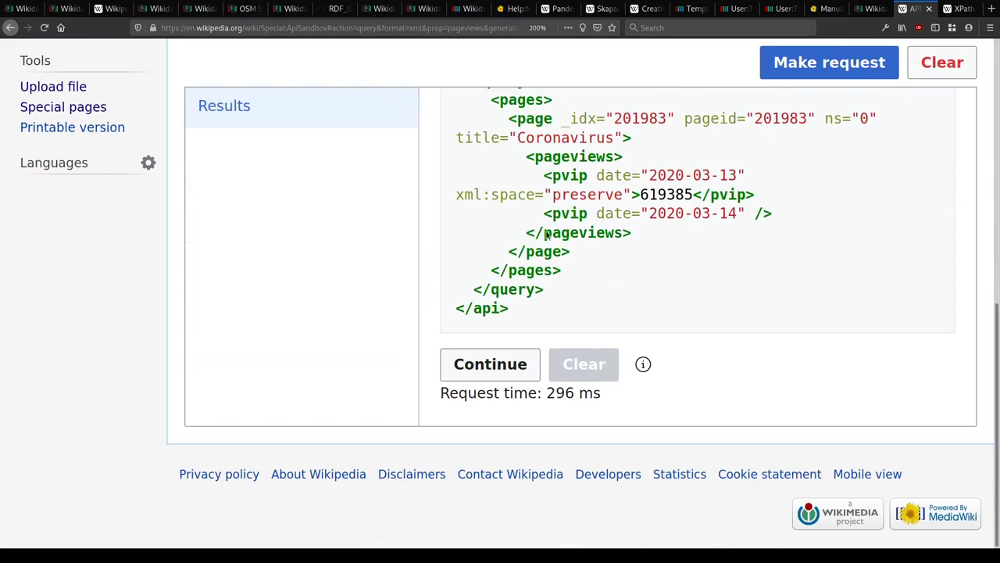
pyautogui.doubleClick(564, 174)
pyautogui.hotkey('ctrl', 'pageup')
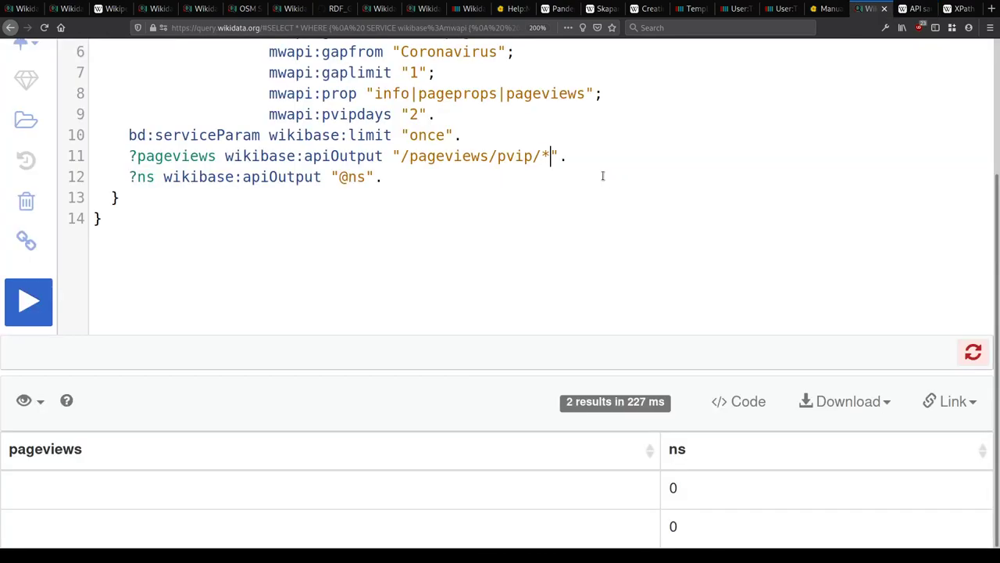
pyautogui.hotkey('shift', 'Left')
pyautogui.write(':')
pyautogui.press('BackSpace')
pyautogui.write('2')
pyautogui.press('BackSpace')
pyautogui.write('@date')
pyautogui.hotkey('ctrl', 'Return')
pyautogui.click(406, 155)
pyautogui.press('BackSpace')
pyautogui.hotkey('ctrl', 'Return')
pyautogui.scroll(-1, 429, 218)
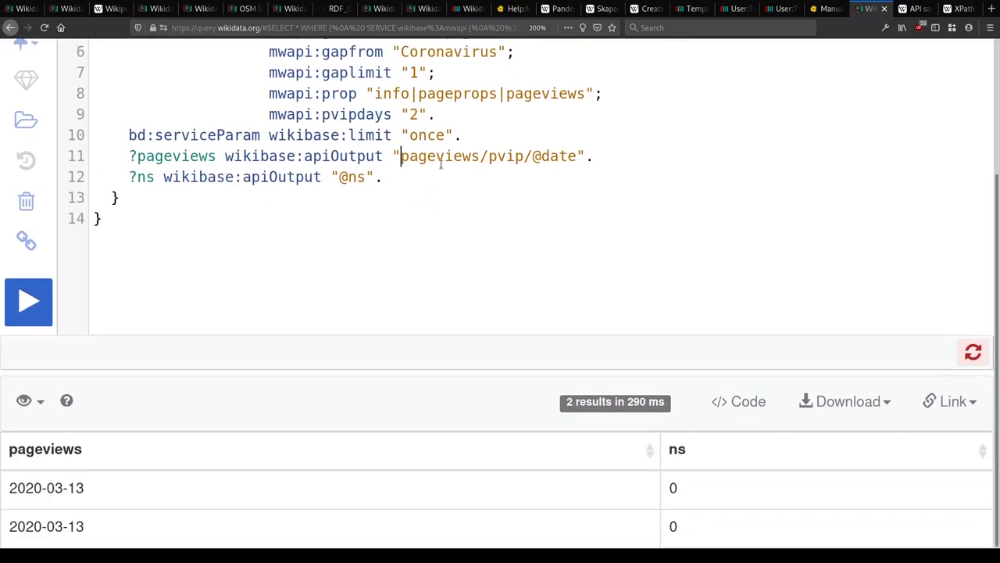
# Step: Examine the pvip element's date attribute and text content in the API sandbox result
pyautogui.doubleClick(500, 156)
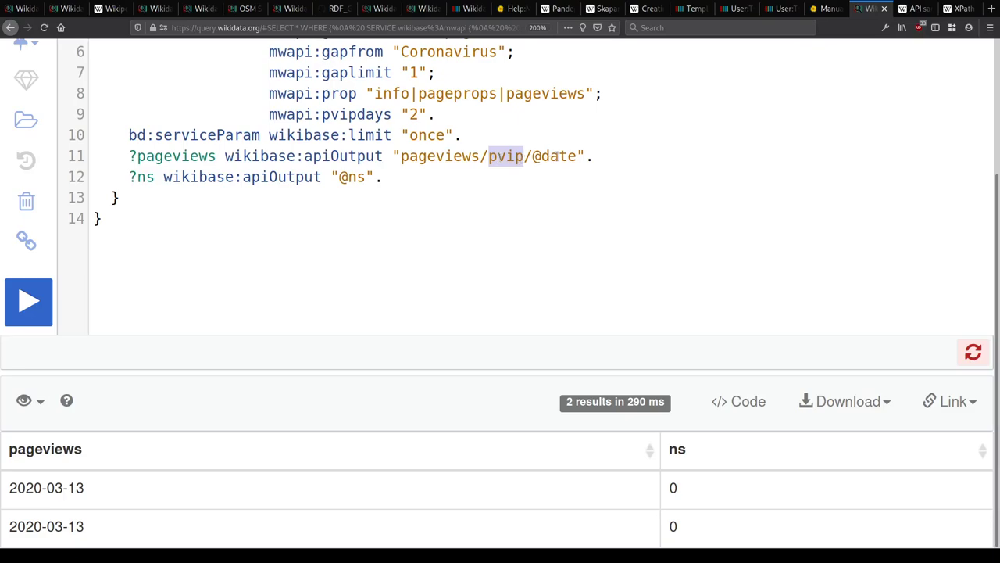
pyautogui.click(559, 157)
pyautogui.hotkey('ctrl', 'Tab')
pyautogui.click(614, 173)
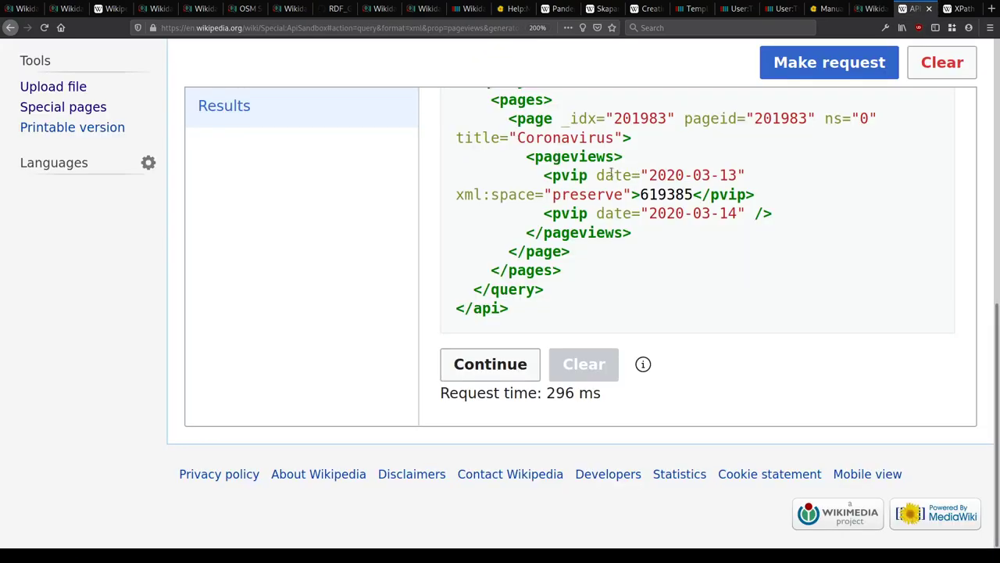
pyautogui.moveTo(598, 177); pyautogui.dragTo(771, 177)
pyautogui.click(769, 179)
pyautogui.moveTo(543, 177); pyautogui.dragTo(593, 175)
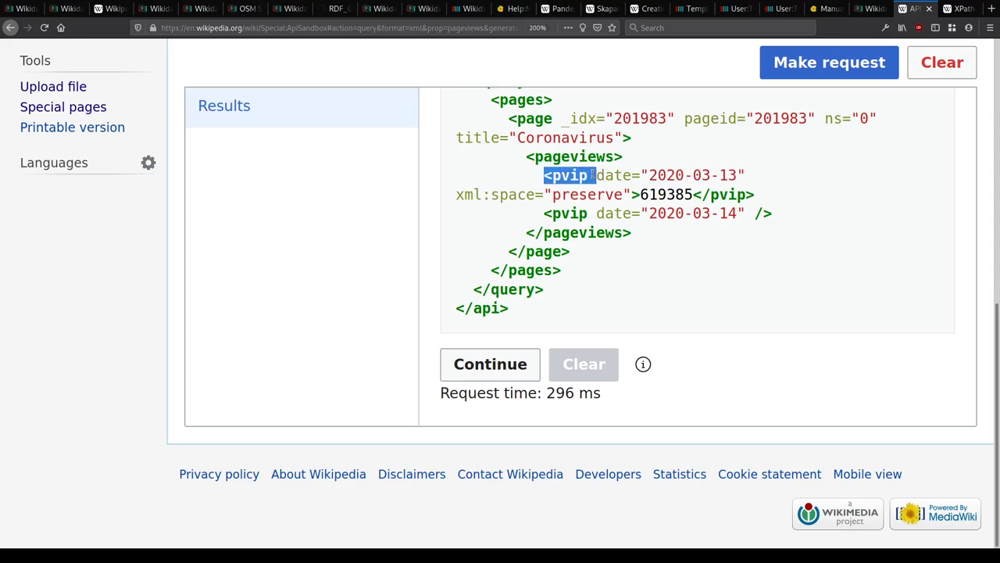
pyautogui.doubleClick(644, 195)
pyautogui.doubleClick(648, 175)
pyautogui.tripleClick(642, 194)
pyautogui.click(644, 195)
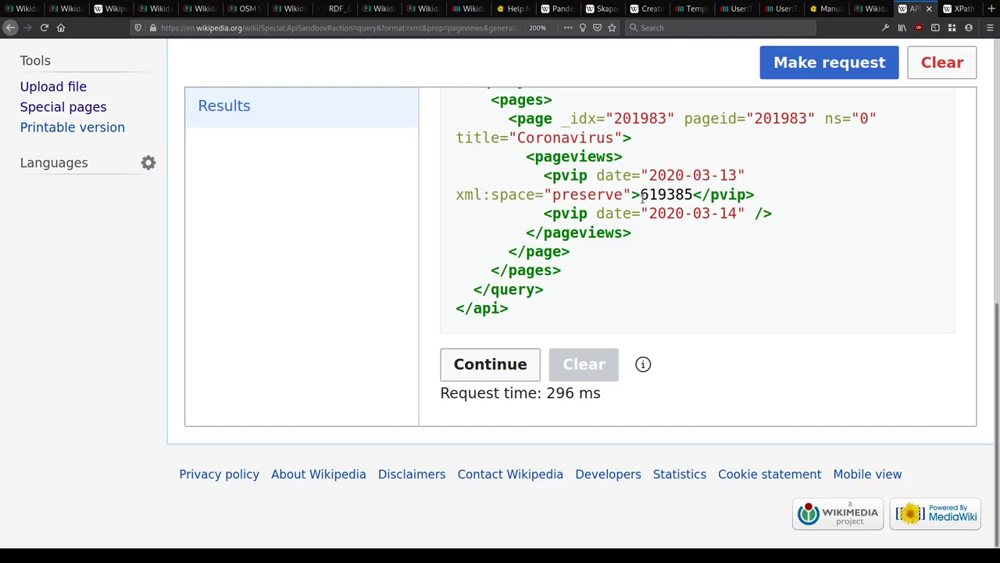
# Step: Look through the XPath article's examples for the text() expression that selects element text, and return to the query
pyautogui.hotkey('ctrl', 'Tab')
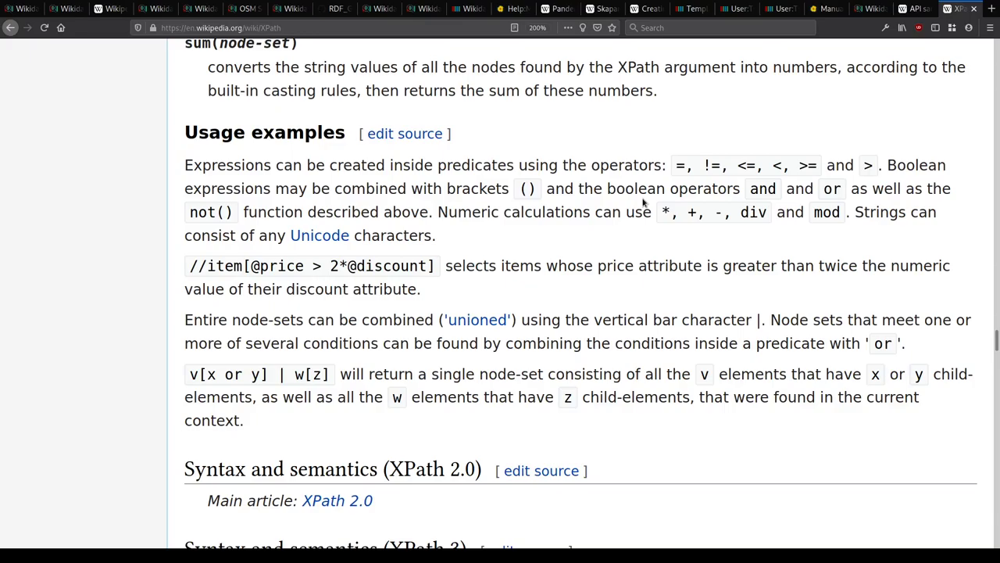
pyautogui.scroll(-5, 643, 204)
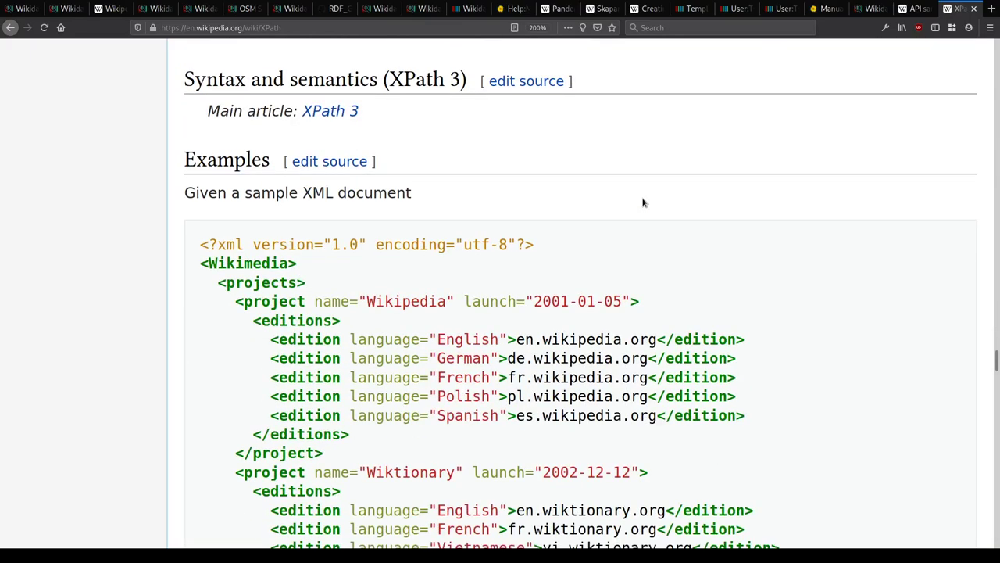
pyautogui.scroll(-7, 643, 204)
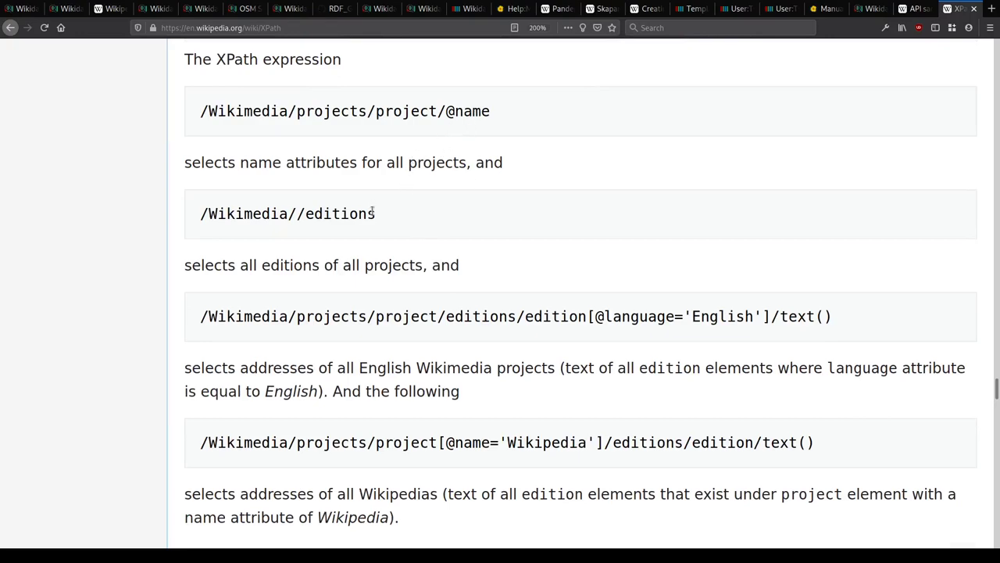
pyautogui.moveTo(784, 317); pyautogui.dragTo(841, 313)
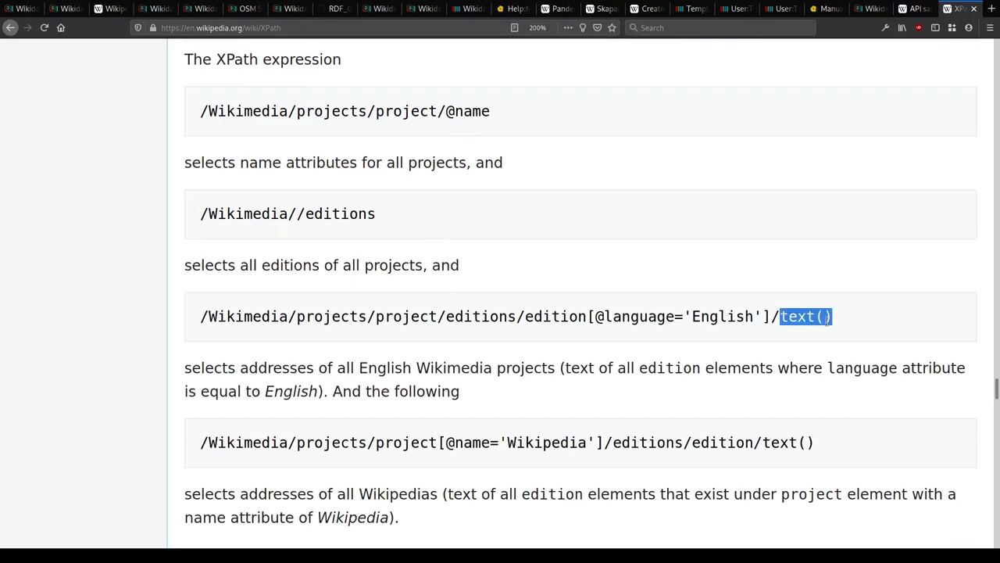
pyautogui.hotkey('ctrl', 'pageup')
pyautogui.hotkey('ctrl', 'pageup')
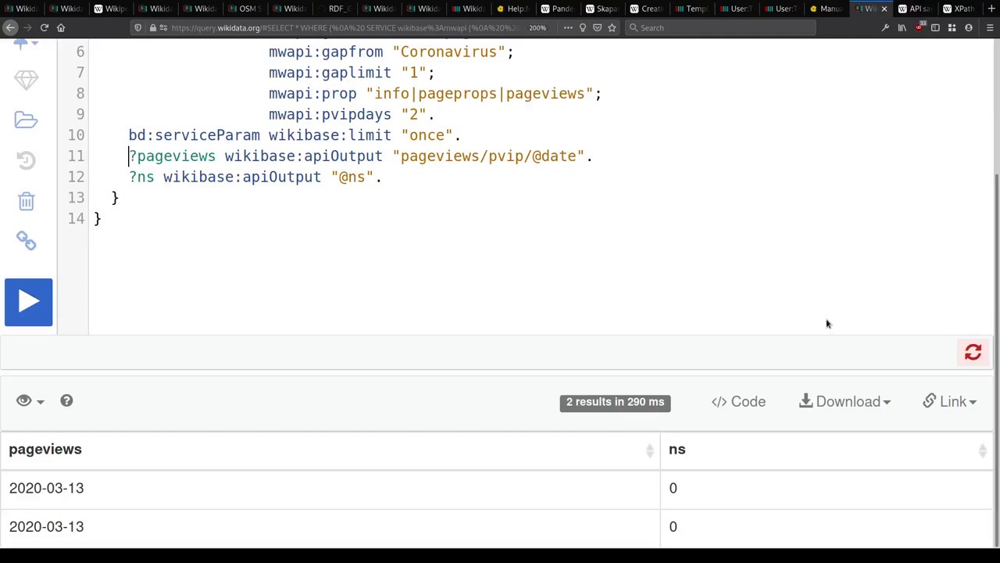
# Step: Duplicate the ?pageviews output line and set the copy's XPath to "pageviews/pvip/text()"
pyautogui.hotkey('shift', 'Up')
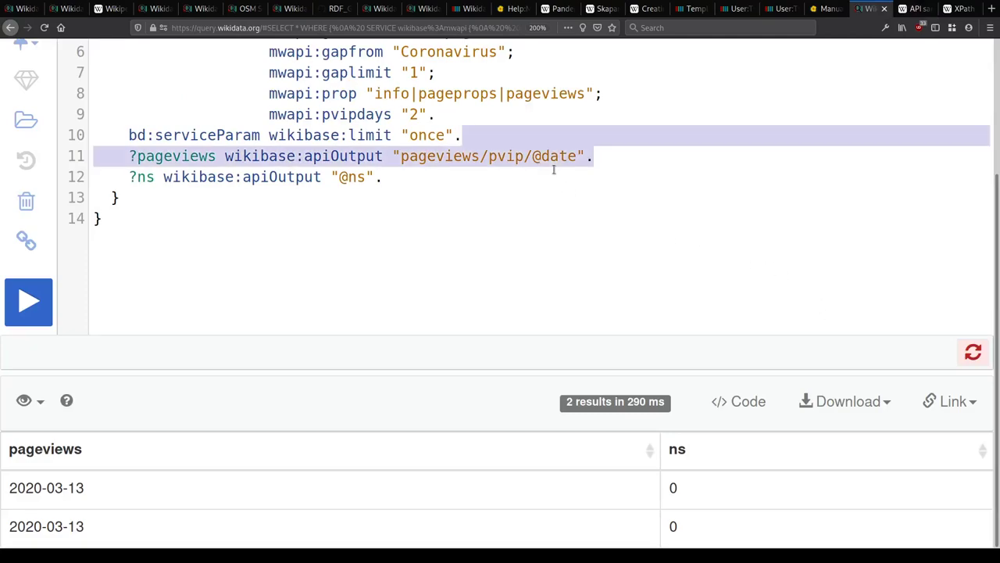
pyautogui.hotkey('ctrl', 'c')
pyautogui.press('Right')
pyautogui.hotkey('ctrl', 'v')
pyautogui.press('BackSpace')
pyautogui.press('BackSpace')
pyautogui.press('BackSpace')
pyautogui.press('BackSpace')
pyautogui.press('BackSpace')
pyautogui.press('BackSpace')
pyautogui.write('/text()')
pyautogui.press('Home')
pyautogui.press('Right')
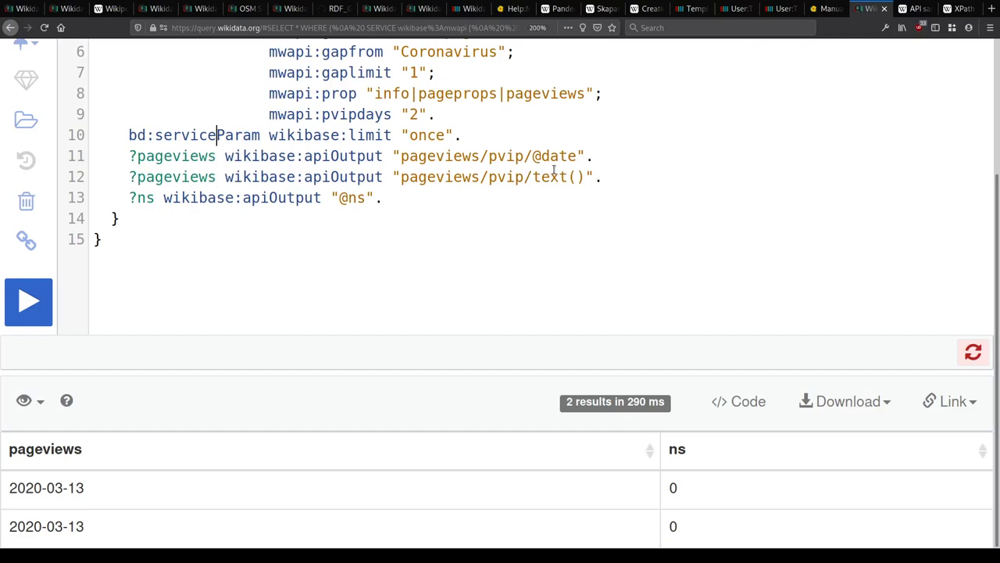
pyautogui.write('Date')
pyautogui.press('Down')
pyautogui.press('Down')
pyautogui.hotkey('ctrl', 'd')
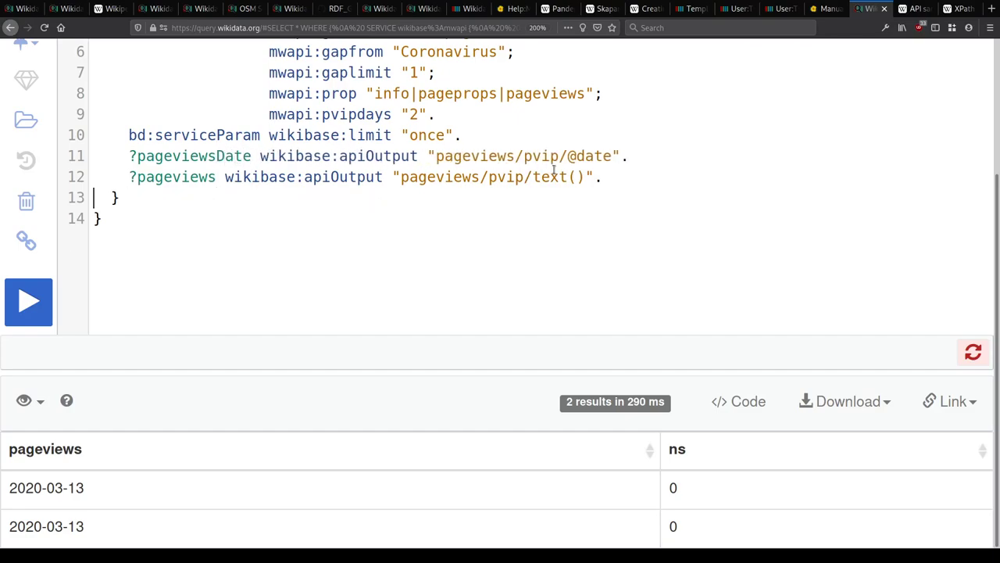
pyautogui.hotkey('ctrl', 'Return')
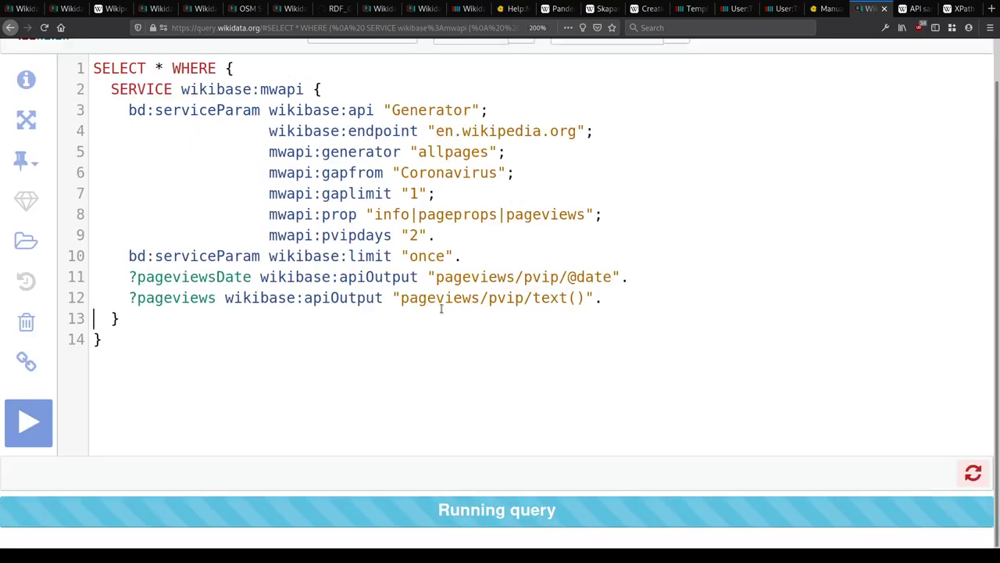
pyautogui.click(550, 298)
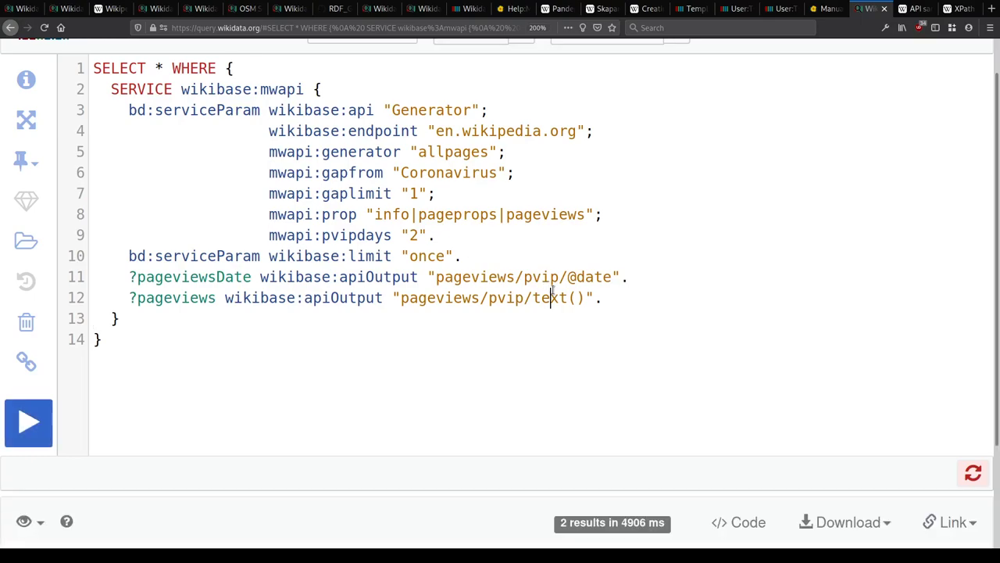
pyautogui.scroll(-3, 533, 250)
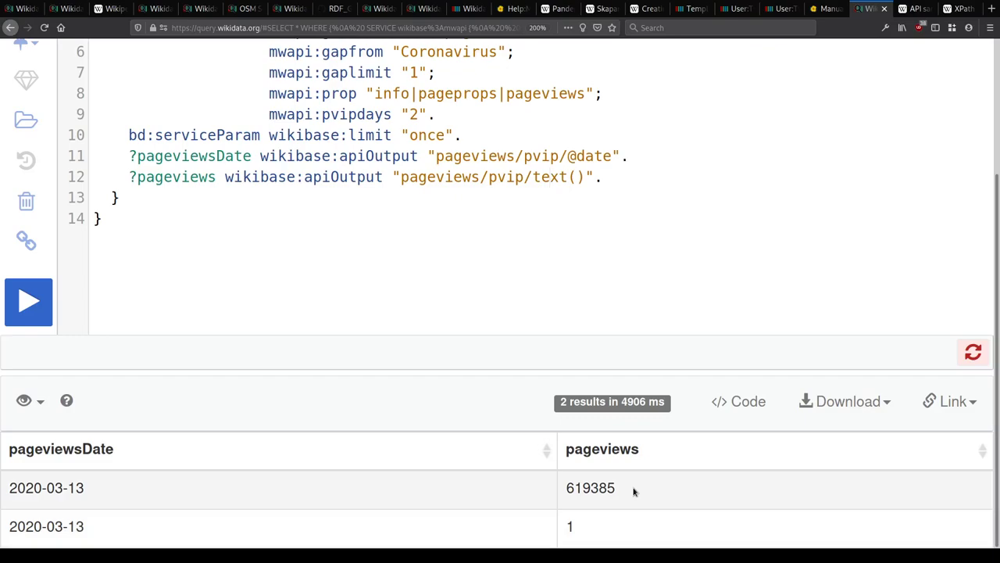
# Step: Compare the results with the API sandbox output, then set mwapi:pvipdays to "5" and rerun the query
pyautogui.click(908, 9)
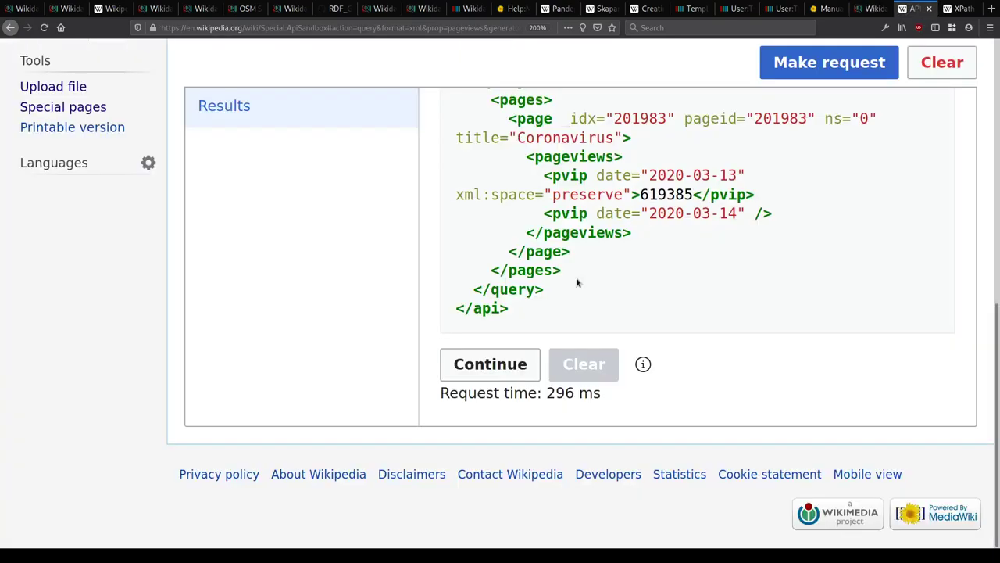
pyautogui.click(867, 8)
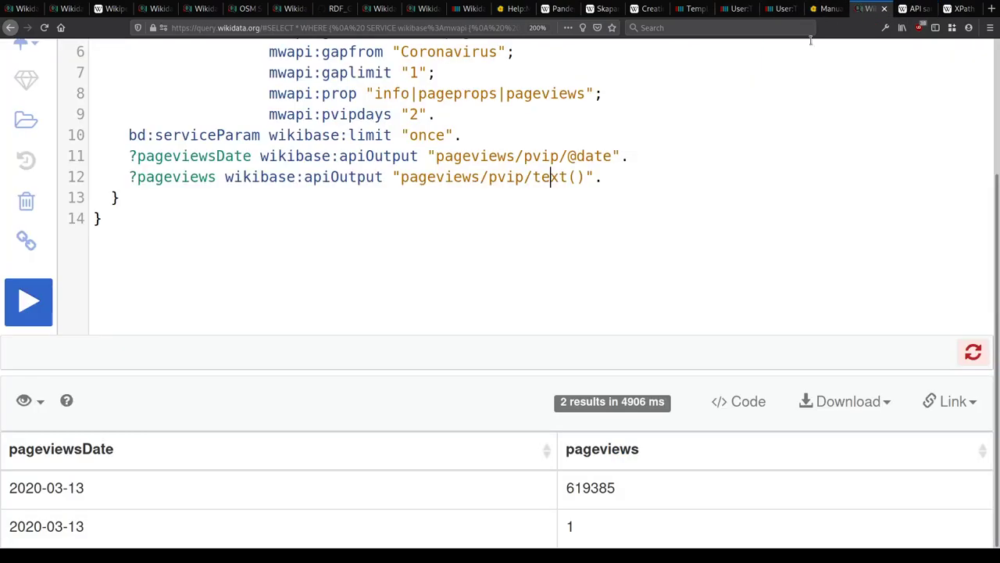
pyautogui.scroll(3, 423, 216)
pyautogui.click(428, 233)
pyautogui.press('Left')
pyautogui.press('BackSpace')
pyautogui.write('5')
pyautogui.hotkey('ctrl', 'Return')
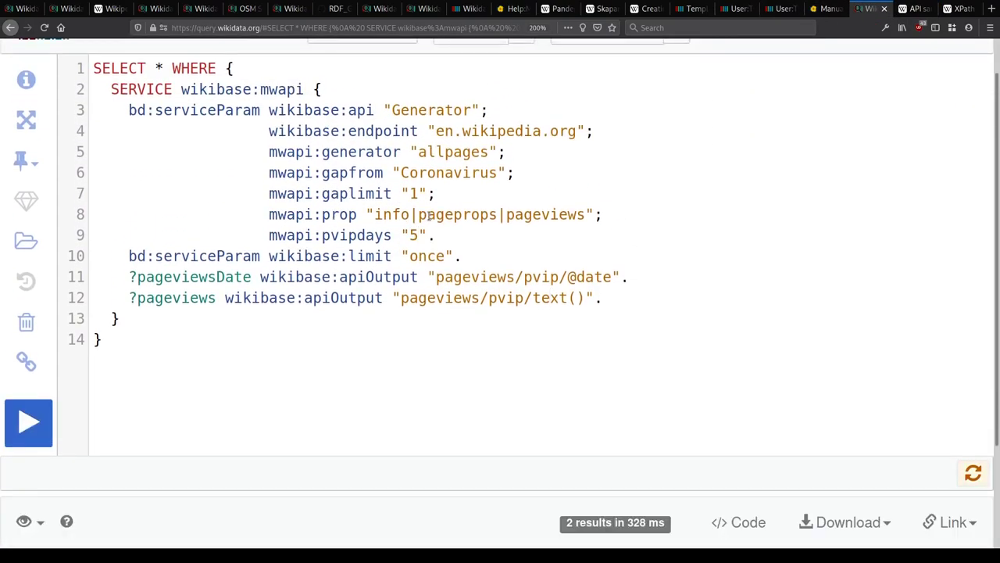
pyautogui.scroll(-3, 398, 257)
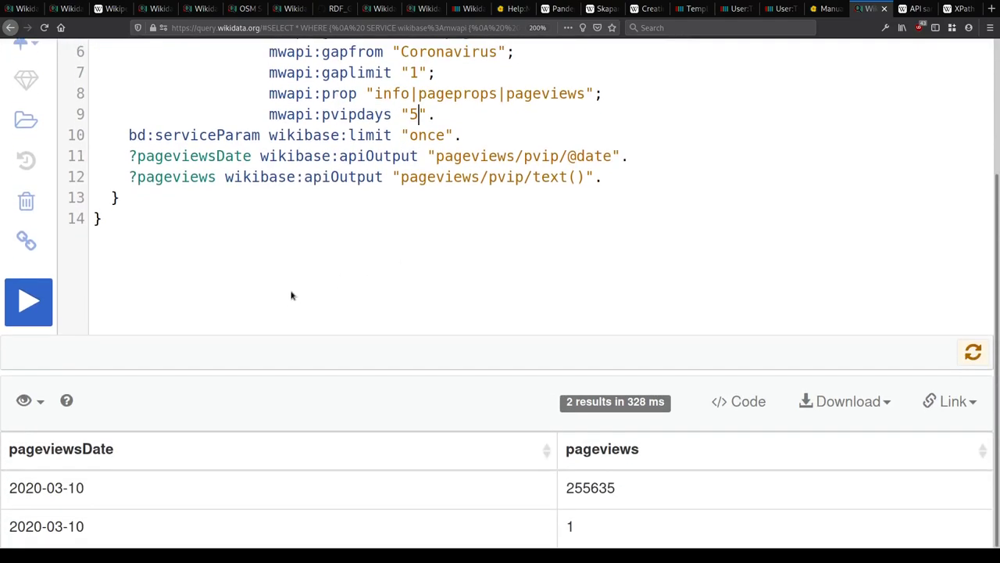
# Step: Comment out the wikibase:limit "once" line and run the query
pyautogui.click(477, 130)
pyautogui.press('Home')
pyautogui.write('#')
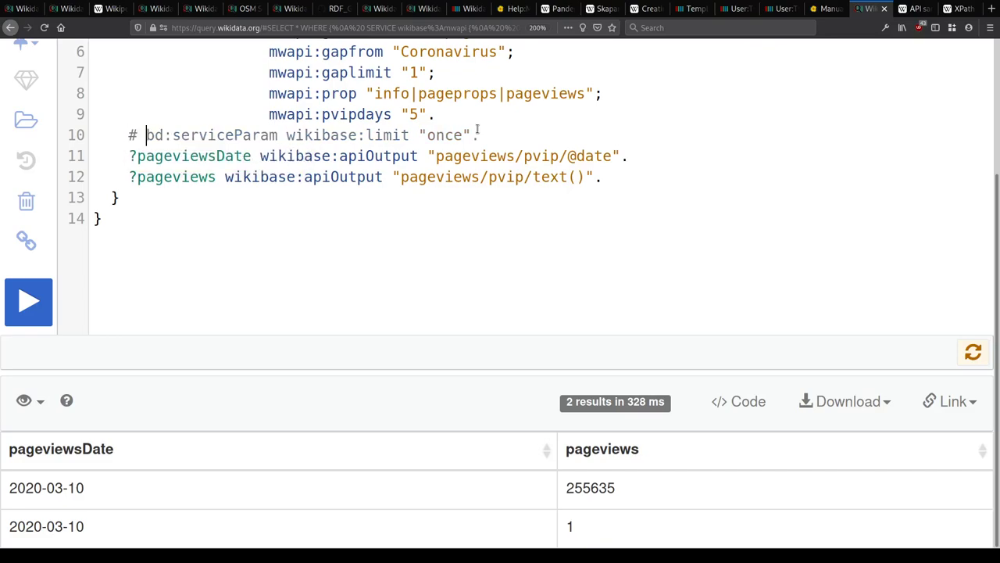
pyautogui.hotkey('ctrl', 'Return')
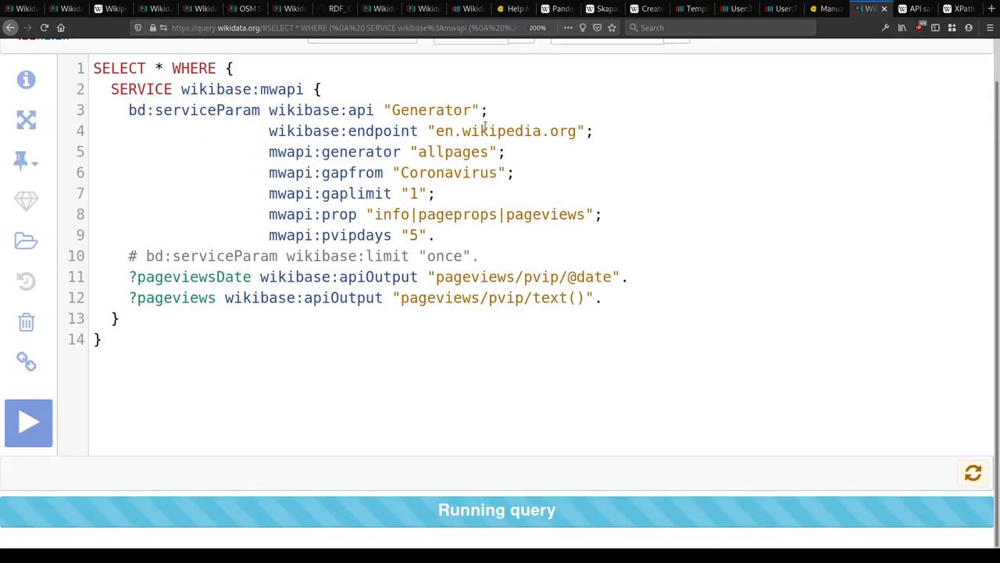
pyautogui.scroll(-6, 809, 95)
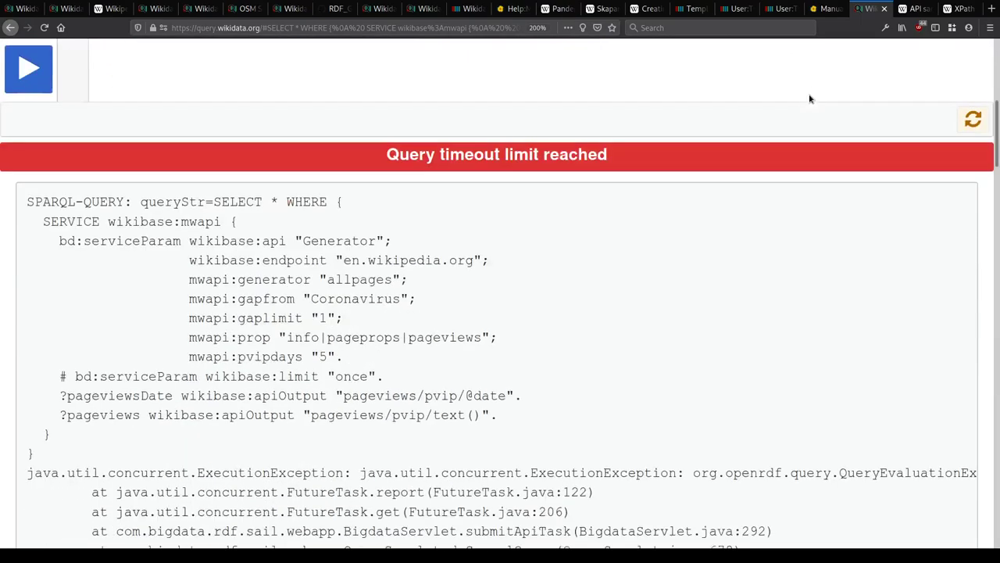
# Step: Uncomment the wikibase:limit "once" line and rerun the query
pyautogui.scroll(5, 810, 98)
pyautogui.press('BackSpace')
pyautogui.press('BackSpace')
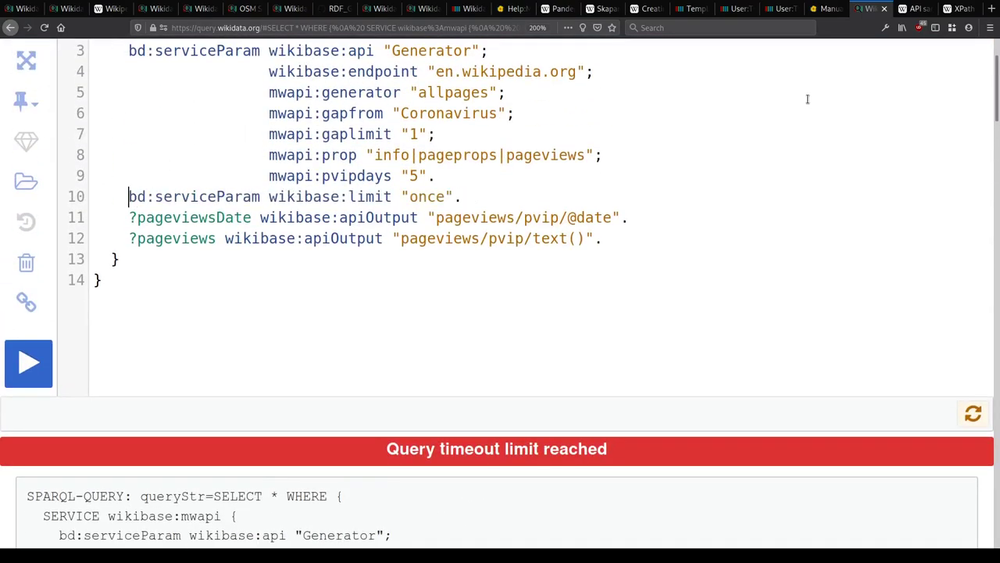
pyautogui.hotkey('ctrl', 'Return')
pyautogui.scroll(-3, 801, 117)
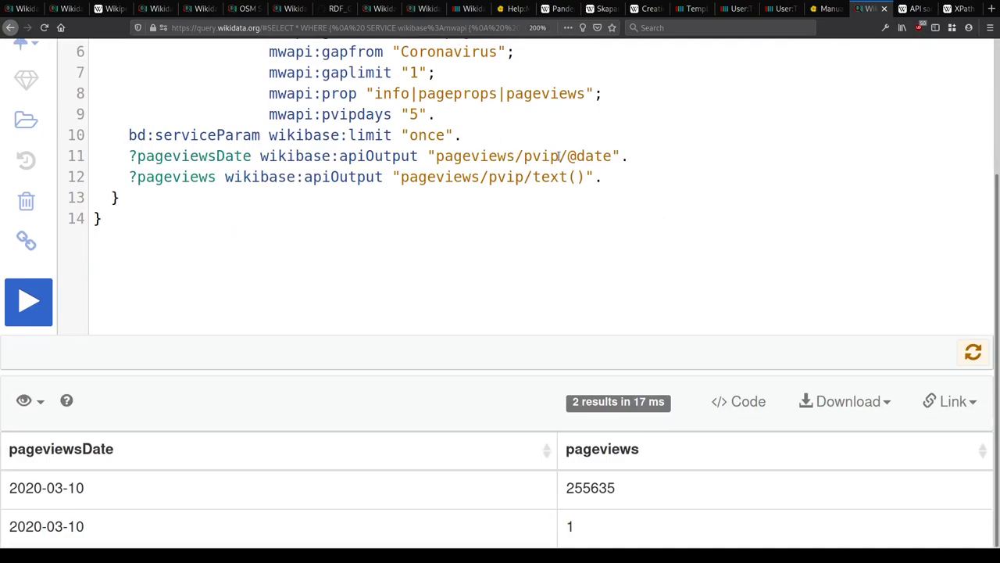
# Step: Check the double slash in the XPath article's /Wikimedia//editions example and the API sandbox's pageviews structure
pyautogui.hotkey('ctrl', 'Tab')
pyautogui.hotkey('ctrl', 'Tab')
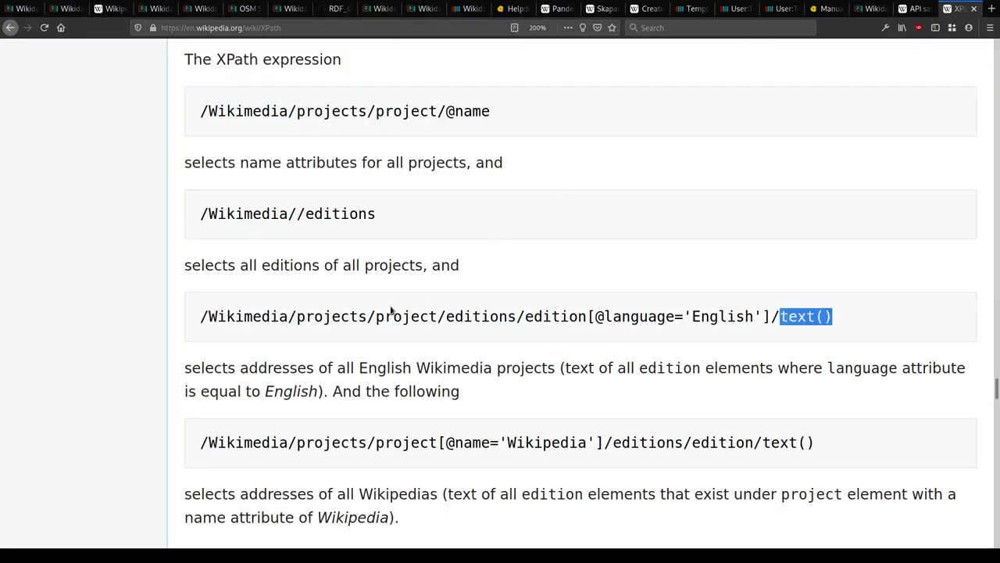
pyautogui.moveTo(287, 214); pyautogui.dragTo(305, 214)
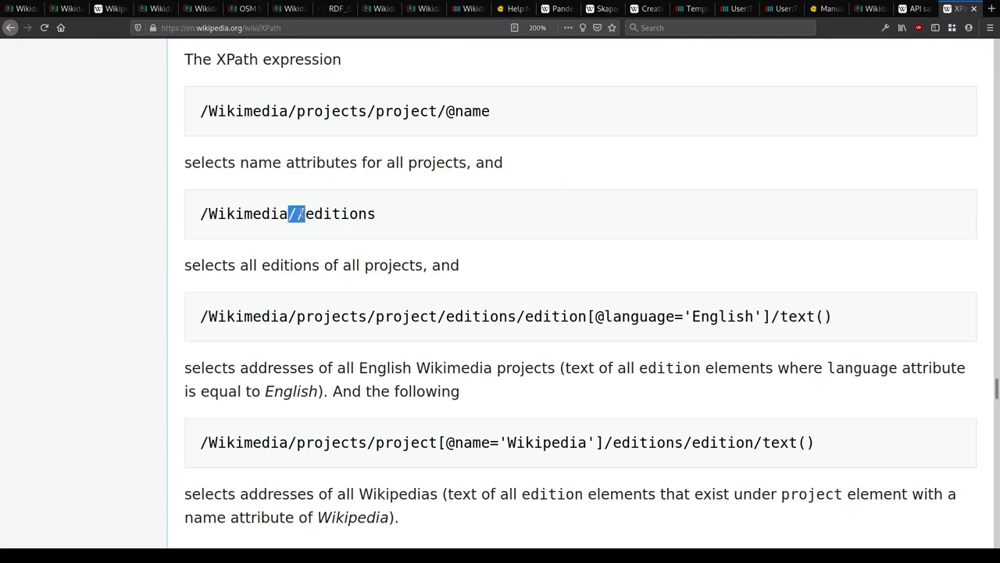
pyautogui.hotkey('ctrl', 'shift', 'Tab')
pyautogui.hotkey('ctrl', 'shift', 'Tab')
pyautogui.hotkey('ctrl', 'Tab')
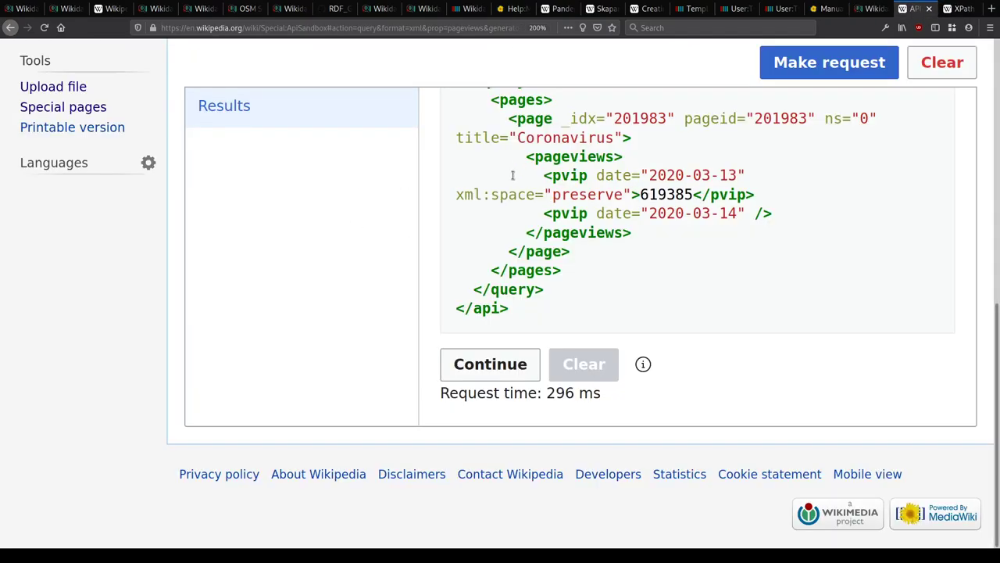
pyautogui.hotkey('ctrl', 'shift', 'Tab')
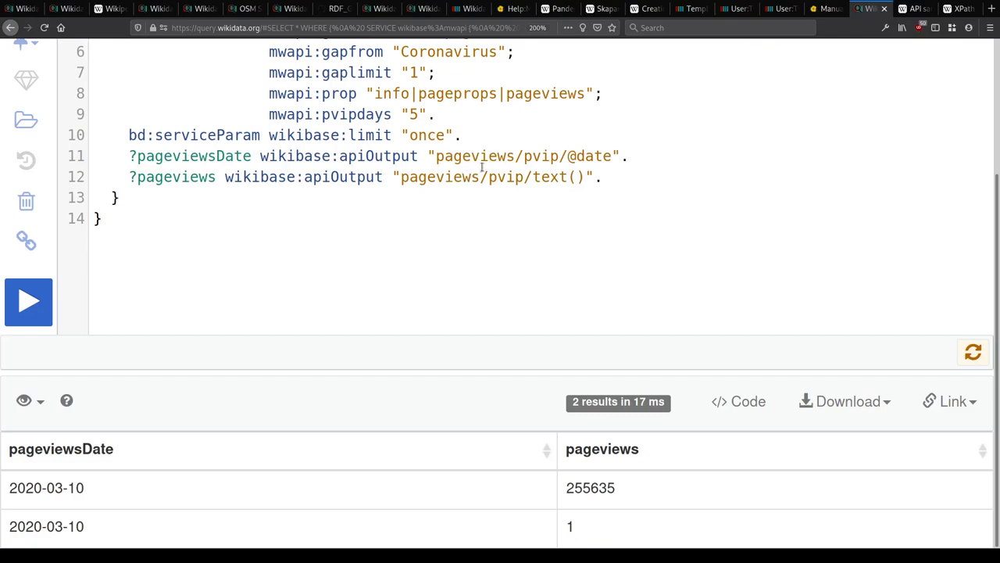
pyautogui.click(488, 167)
pyautogui.write('/')
pyautogui.write('/')
pyautogui.hotkey('ctrl', 'Return')
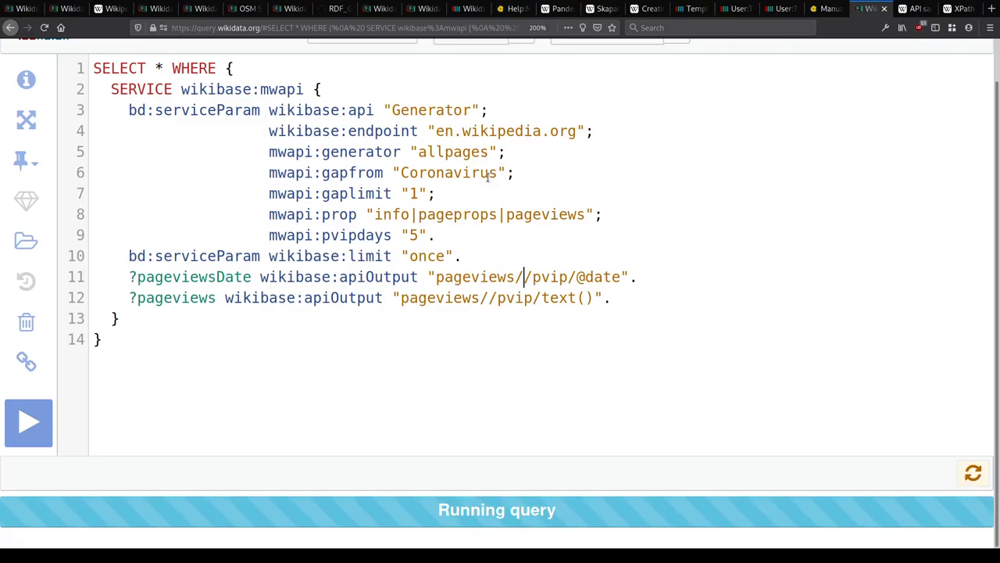
pyautogui.scroll(-15, 488, 178)
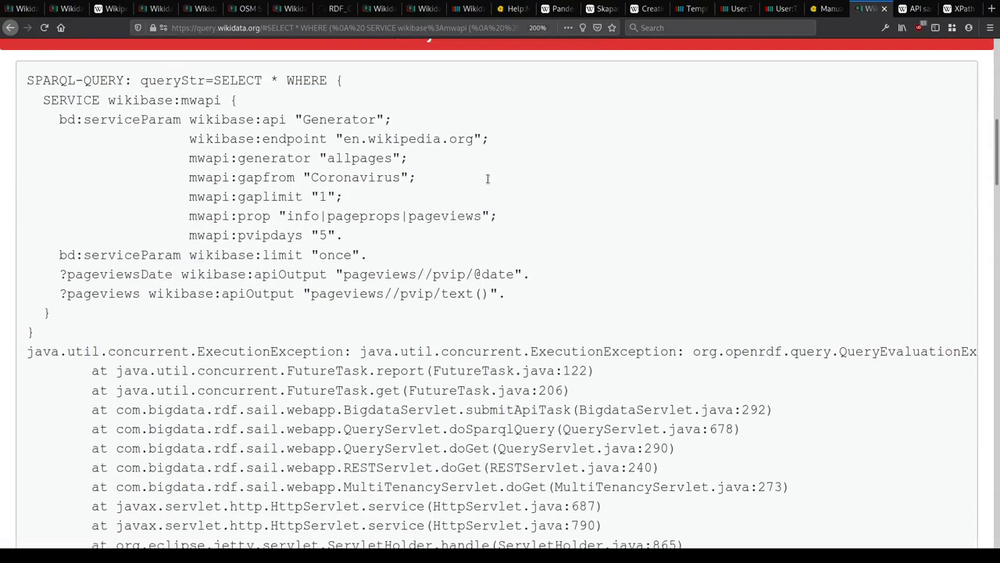
# Step: Inspect the error trace of the failed query, then comment out the ?pageviewsDate output line and run the query
pyautogui.scroll(-10, 469, 202)
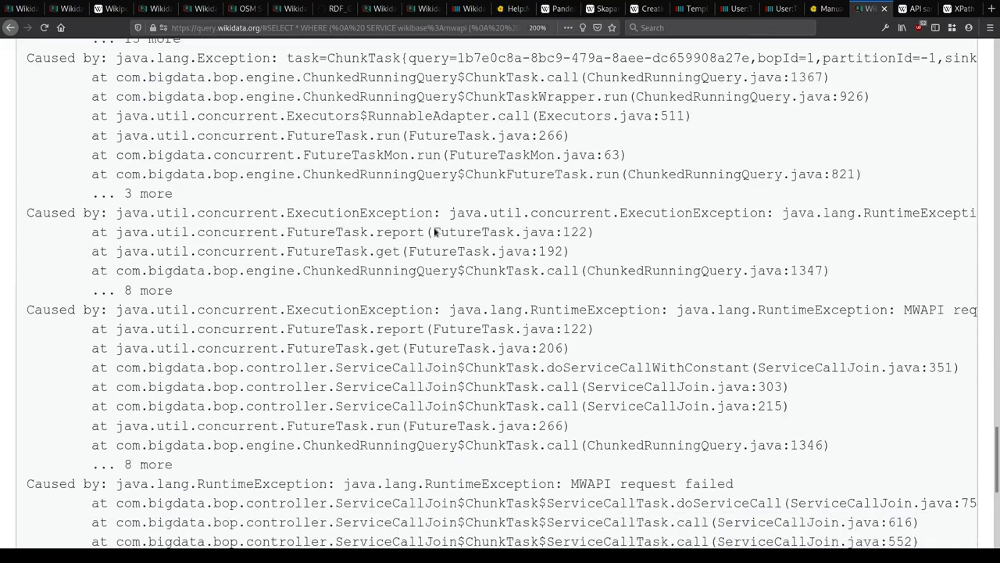
pyautogui.moveTo(166, 523)
pyautogui.mouseDown()
pyautogui.moveTo(236, 527)
pyautogui.moveTo(98, 526)
pyautogui.mouseUp()
pyautogui.scroll(15, 185, 324)
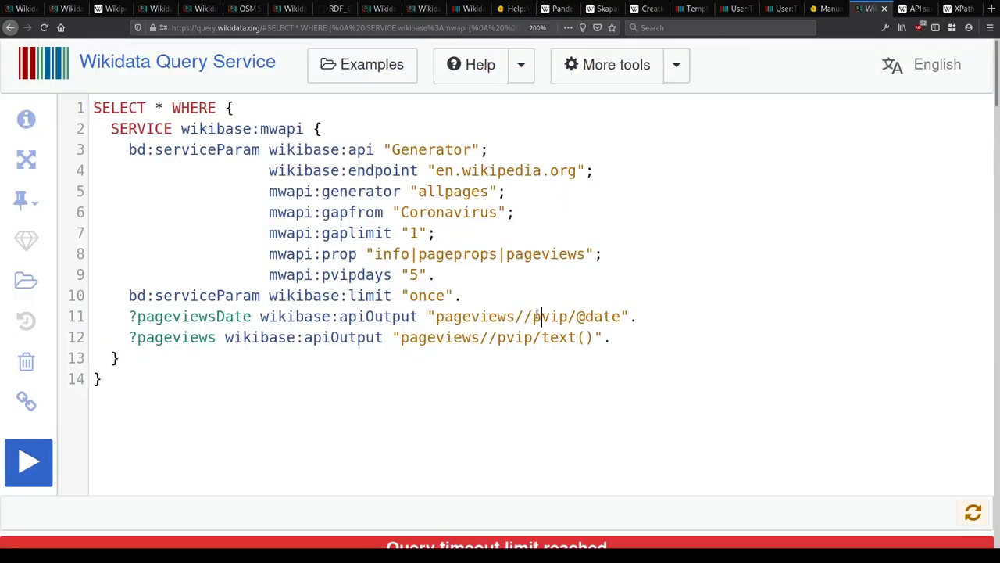
pyautogui.write('#')
pyautogui.hotkey('ctrl', 'Return')
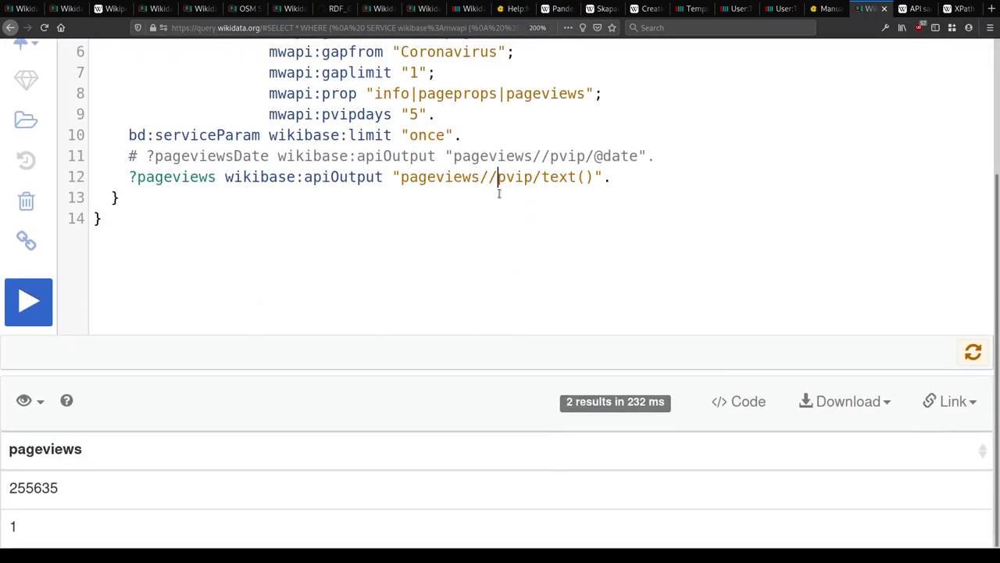
# Step: Check the XML response in the API sandbox, then set mwapi:pvipdays to "10" in the query and run it
pyautogui.hotkey('ctrl', 'Tab')
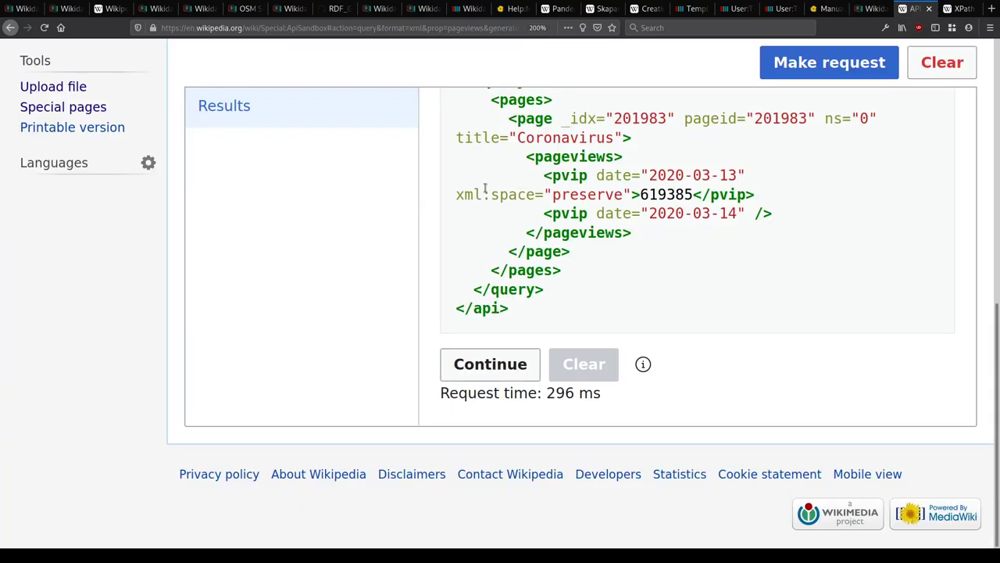
pyautogui.hotkey('ctrl', 'shift', 'Tab')
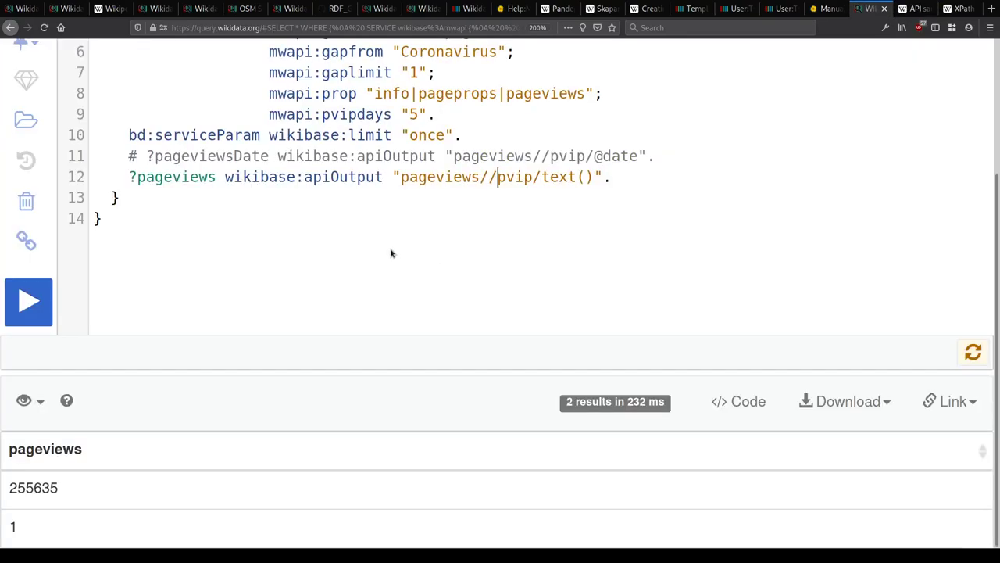
pyautogui.scroll(3, 391, 250)
pyautogui.write('0')
pyautogui.press('BackSpace')
pyautogui.press('BackSpace')
pyautogui.write('10')
pyautogui.hotkey('ctrl', 'Return')
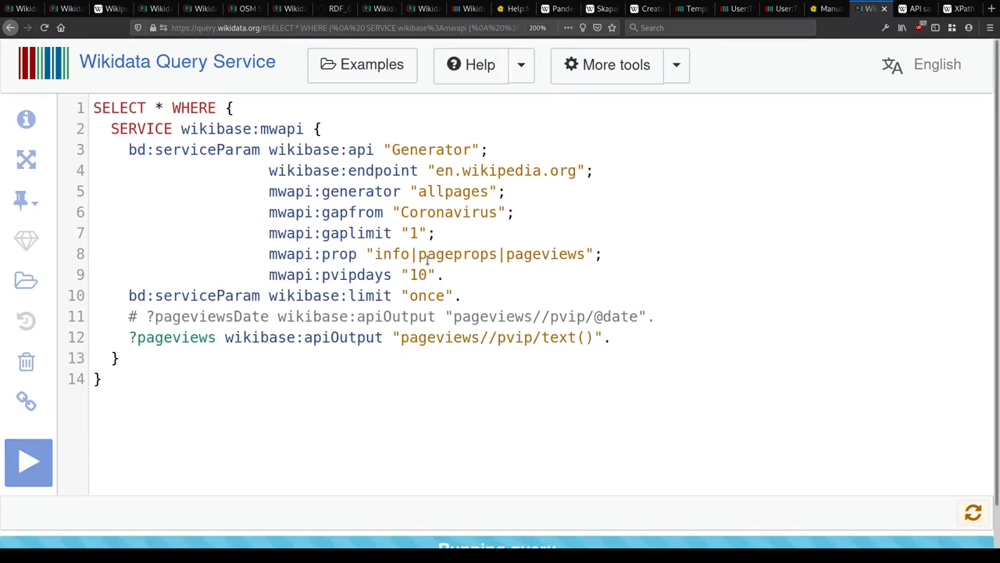
# Step: Examine the cause of the query timeout in the error trace and rerun the query
pyautogui.scroll(-5, 427, 265)
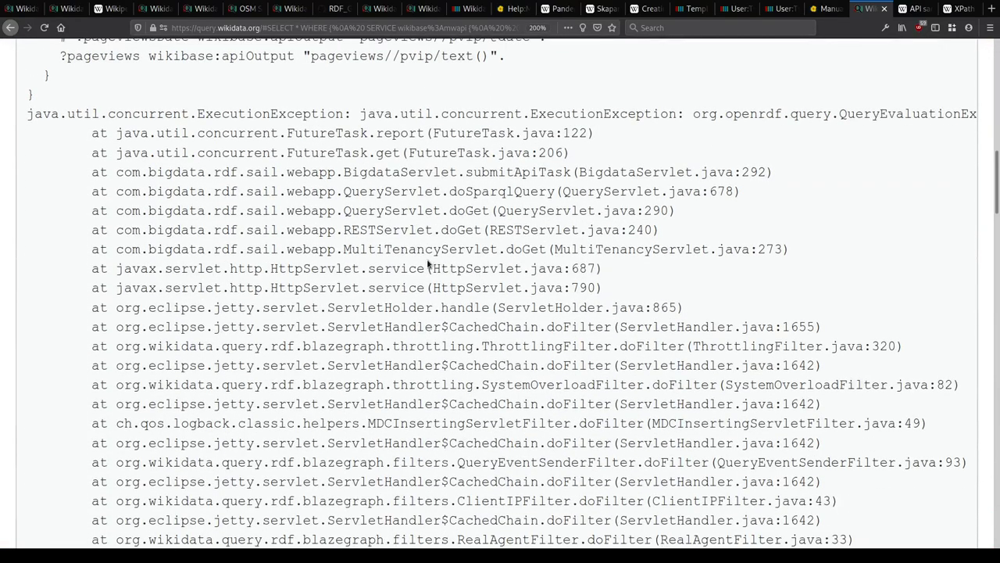
pyautogui.scroll(-10, 428, 264)
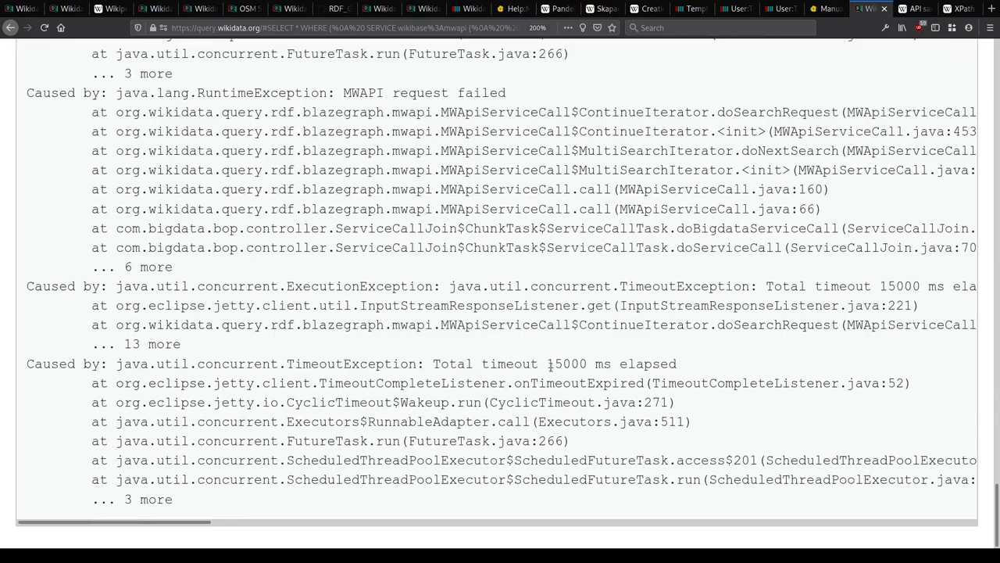
pyautogui.scroll(15, 551, 367)
pyautogui.scroll(-4, 648, 356)
pyautogui.scroll(4, 799, 398)
pyautogui.click(234, 377)
pyautogui.hotkey('ctrl', 'Return')
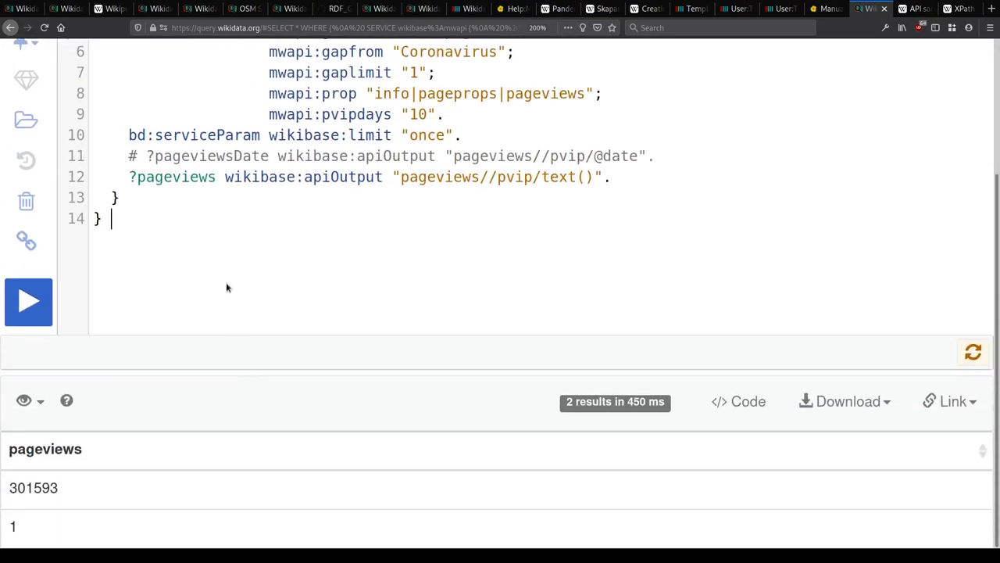
# Step: Change the ?pageviews output path to "pageviews/pvip/text()" and run the query
pyautogui.hotkey('ctrl', 'Return')
pyautogui.scroll(-5, 226, 328)
pyautogui.write('/')
pyautogui.hotkey('ctrl', 'Return')
pyautogui.scroll(-5, 524, 248)
pyautogui.press('BackSpace')
pyautogui.press('BackSpace')
pyautogui.hotkey('ctrl', 'Return')
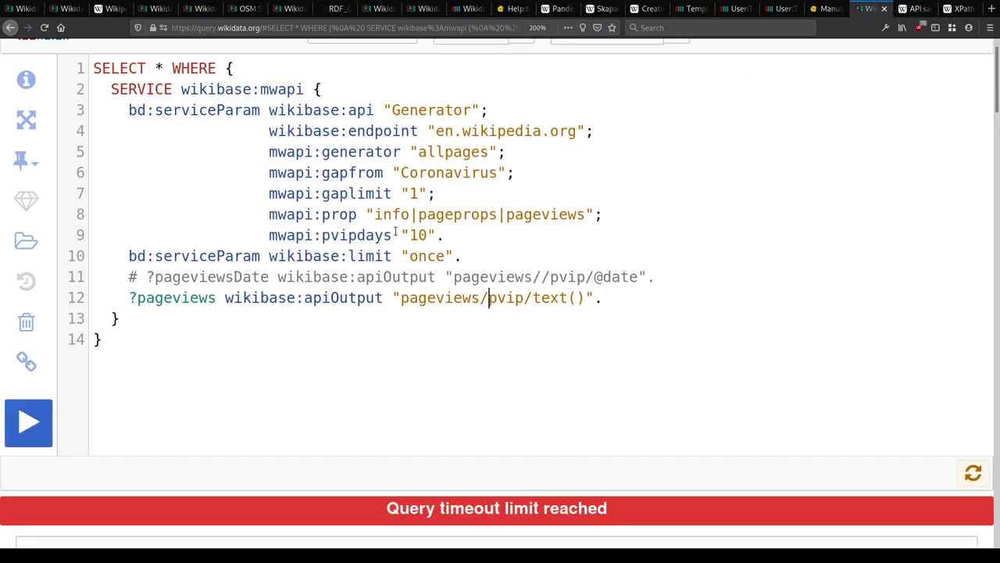
# Step: Review the prop=pageviews parameters and the XML results for Coronavirus in the API sandbox
pyautogui.click(912, 8)
pyautogui.scroll(5, 762, 176)
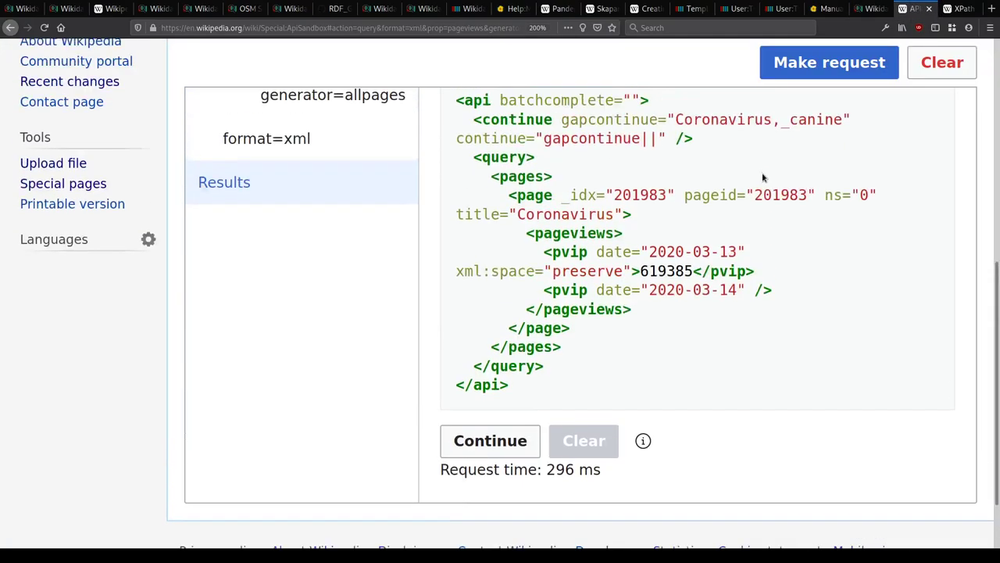
pyautogui.click(326, 305)
pyautogui.click(315, 331)
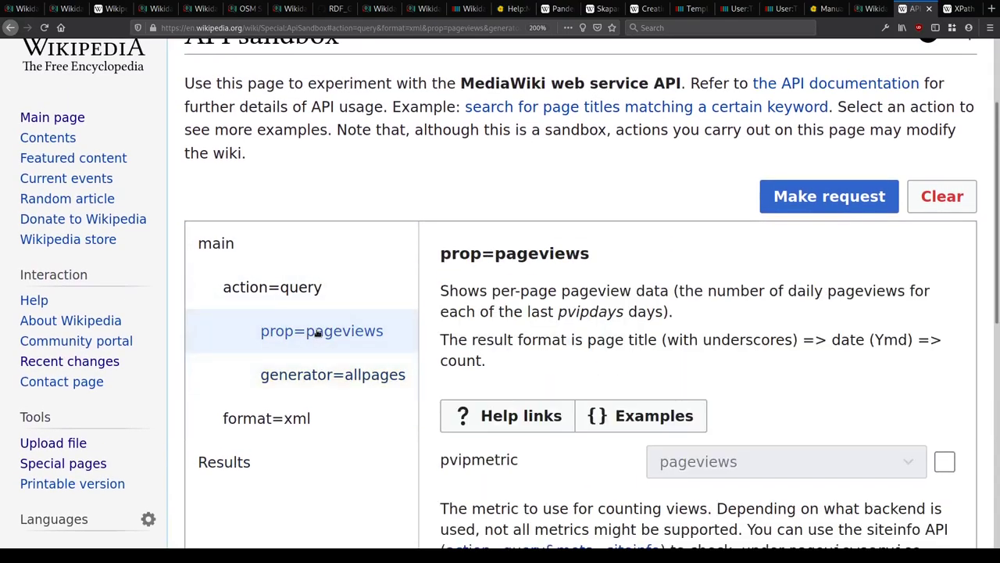
pyautogui.scroll(-5, 328, 319)
pyautogui.scroll(3, 330, 319)
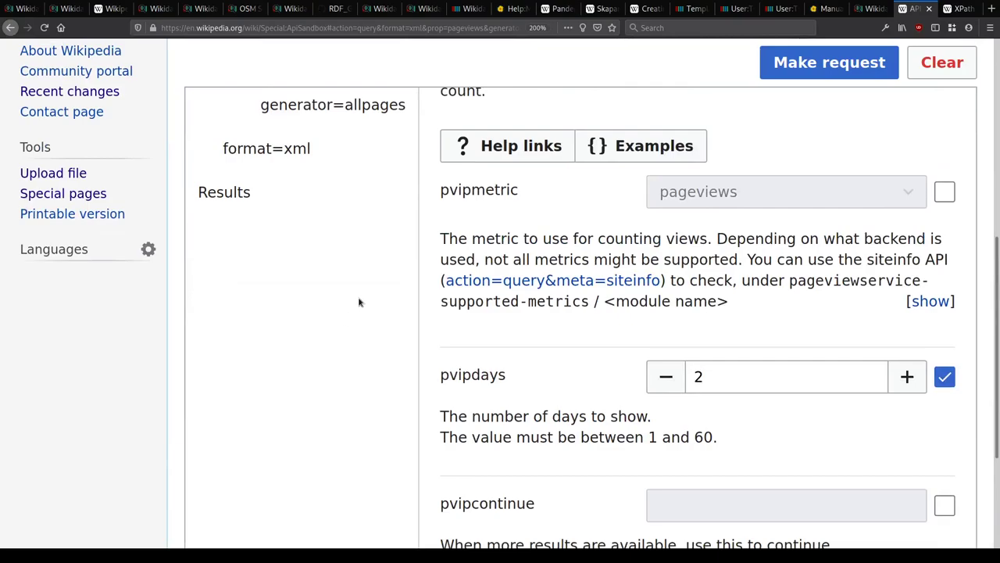
pyautogui.click(357, 195)
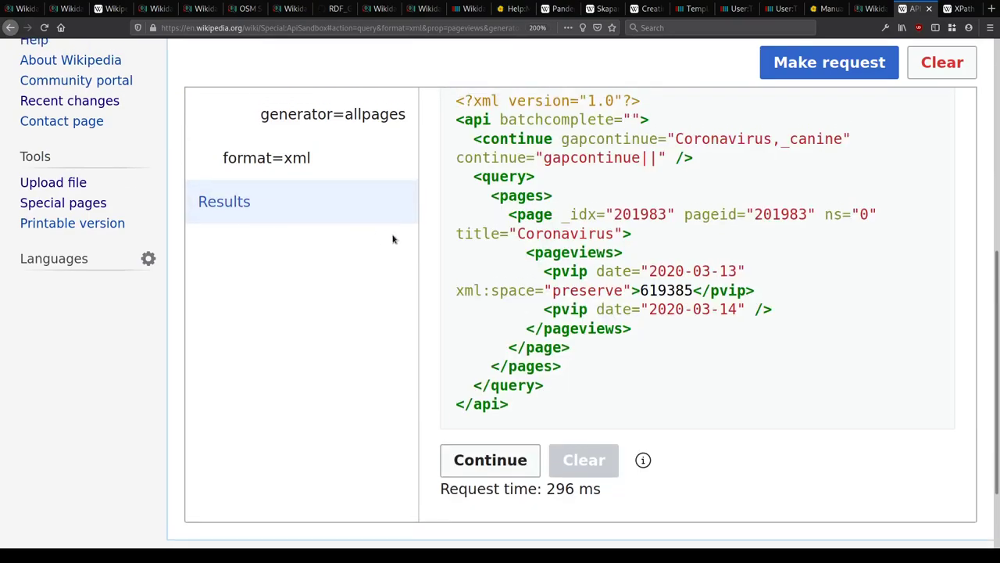
pyautogui.scroll(2, 393, 235)
pyautogui.click(347, 197)
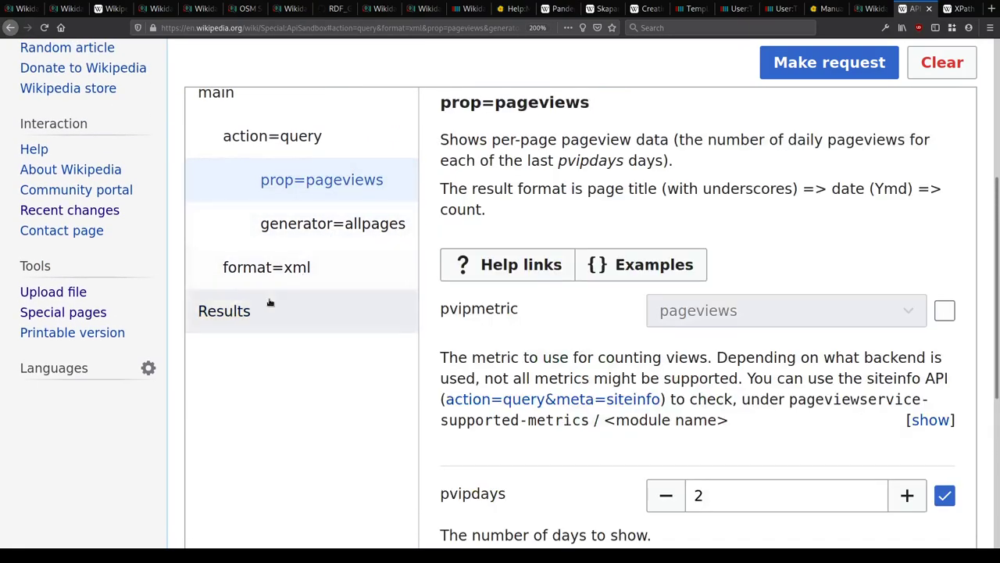
pyautogui.click(269, 305)
pyautogui.click(330, 180)
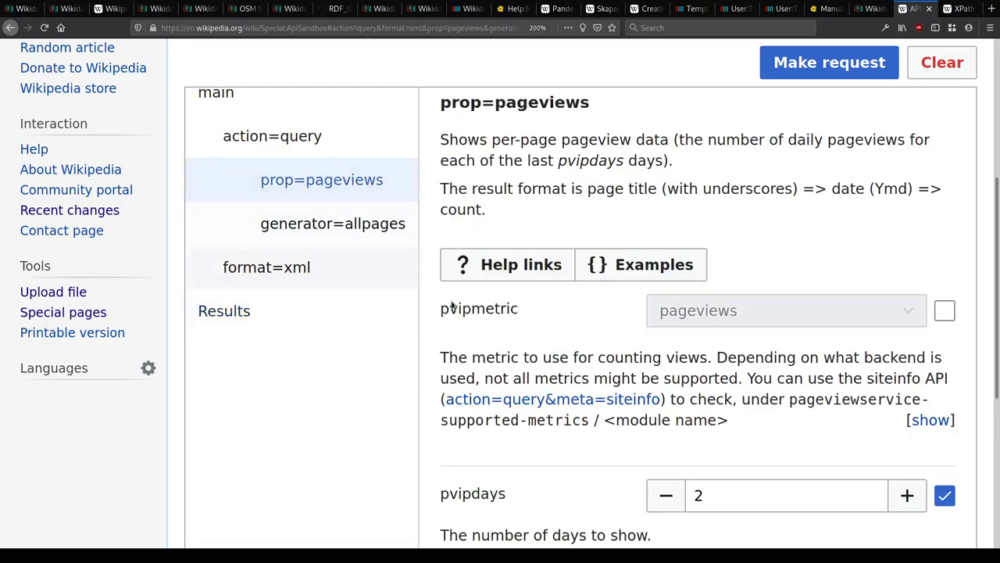
pyautogui.scroll(-2, 444, 307)
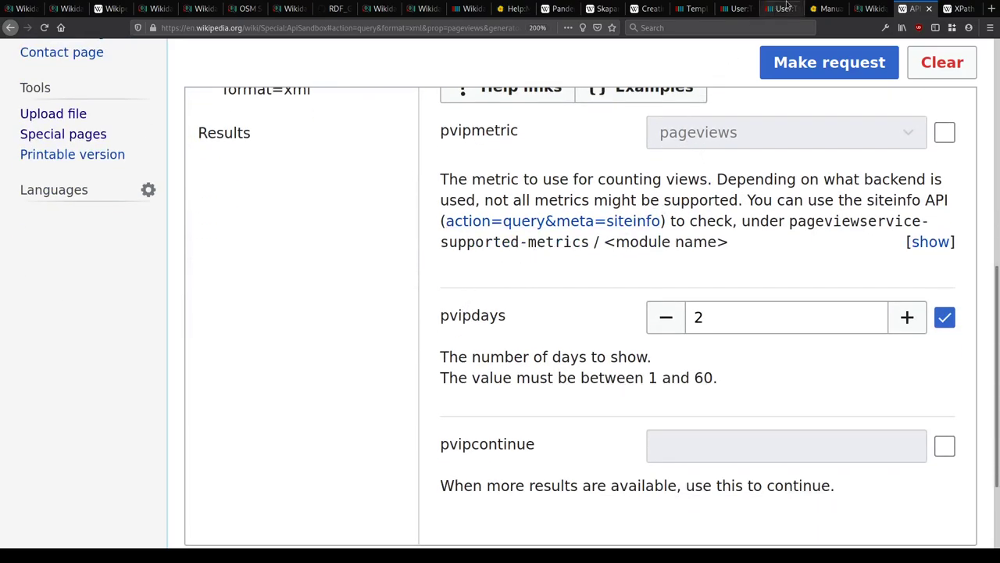
# Step: Return to the page views query, rerun it and look over the returned values
pyautogui.click(868, 9)
pyautogui.scroll(-3, 505, 322)
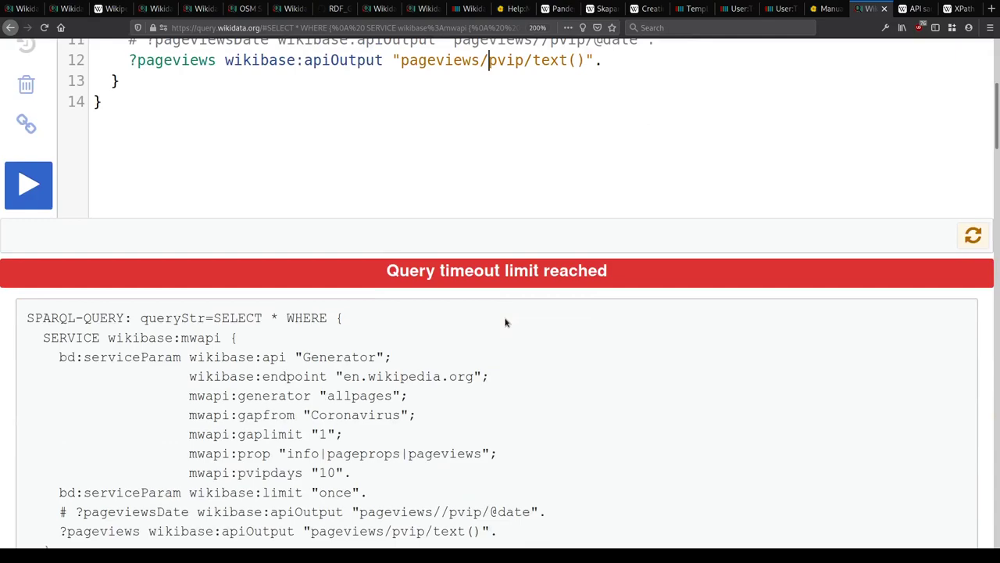
pyautogui.scroll(2, 382, 151)
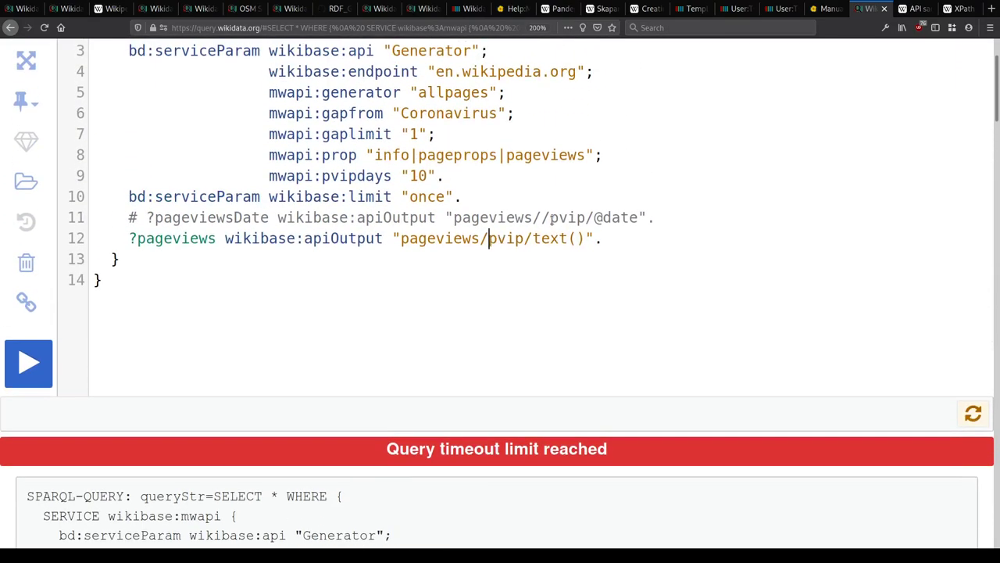
pyautogui.click(489, 238)
pyautogui.hotkey('ctrl', 'Return')
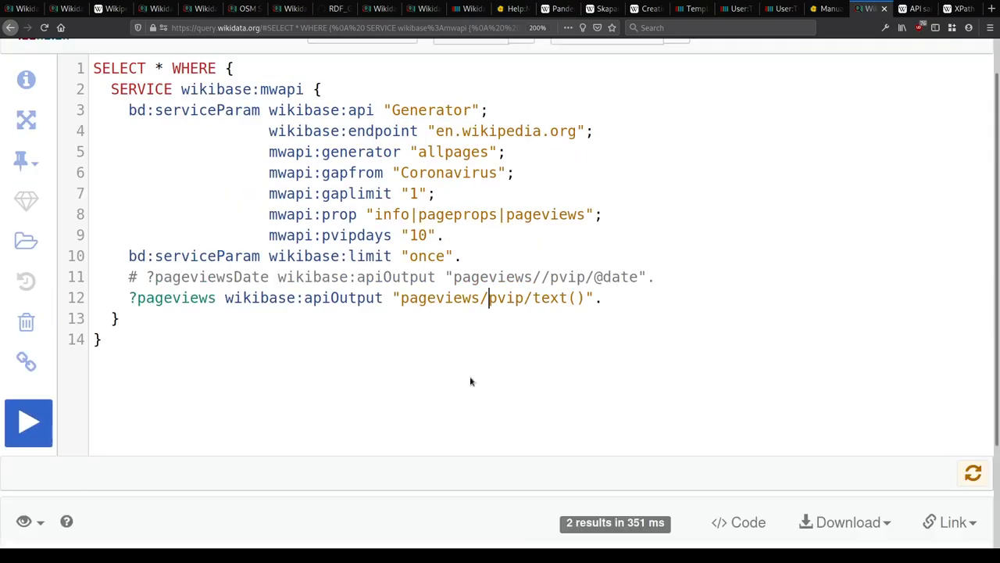
pyautogui.scroll(-2, 469, 375)
pyautogui.scroll(2, 469, 367)
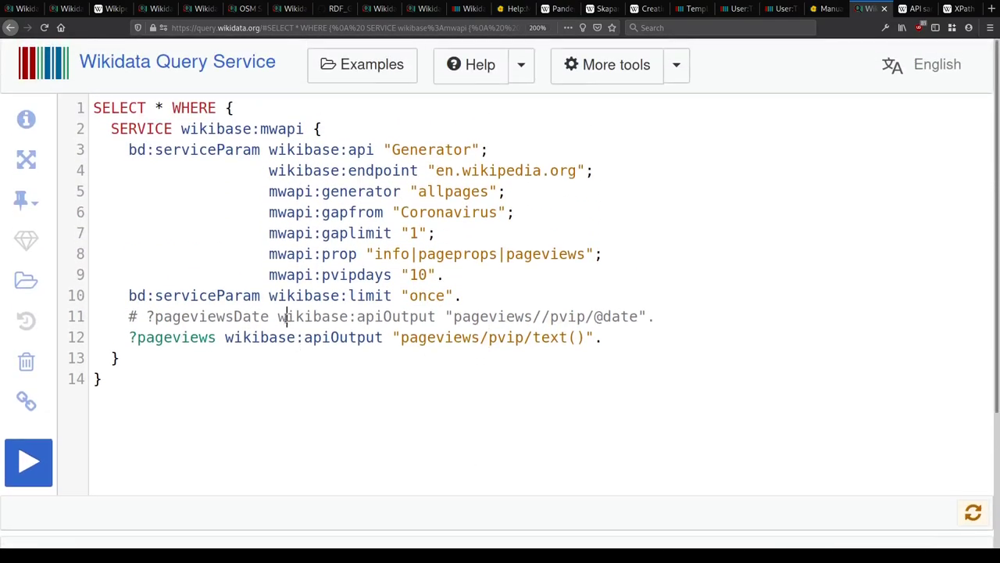
# Step: Delete the commented-out ?pageviewsDate line, add FILTER(?pageviews != "1") below the service block and run the query
pyautogui.tripleClick(286, 317)
pyautogui.press('Delete')
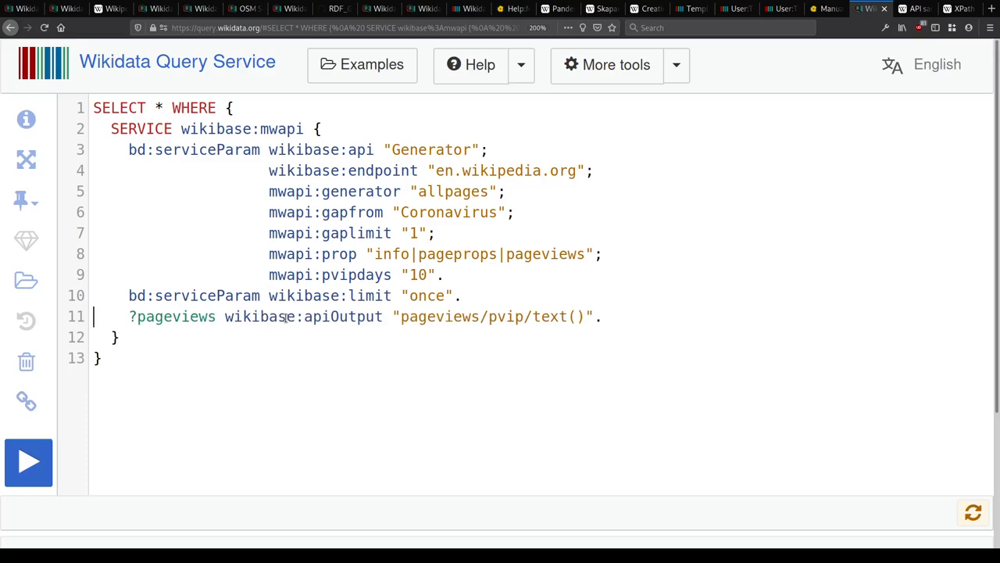
pyautogui.press('End')
pyautogui.press('Return')
pyautogui.write('FILTER(?pa')
pyautogui.press('Return')
pyautogui.write('!= "1")')
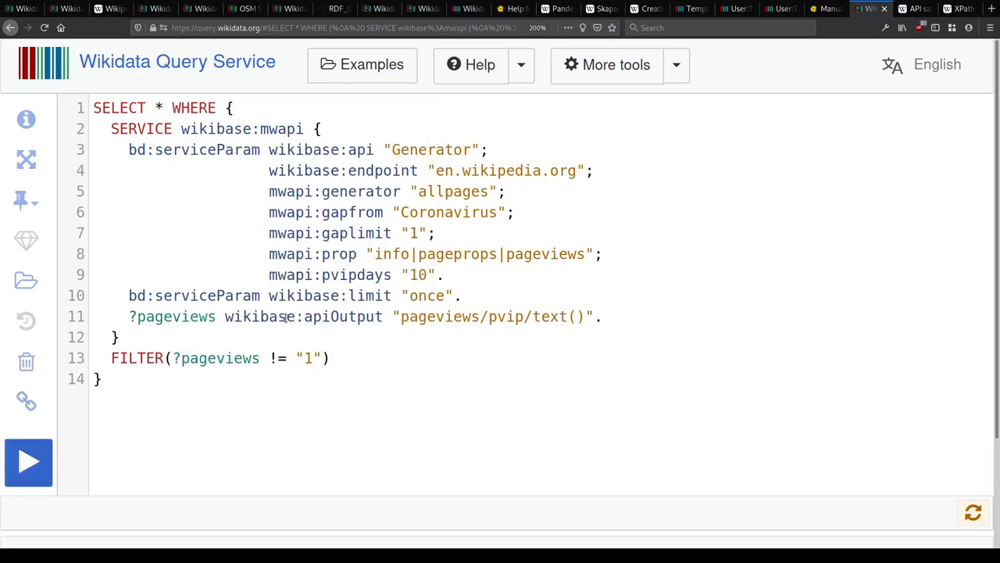
pyautogui.hotkey('ctrl', 'Return')
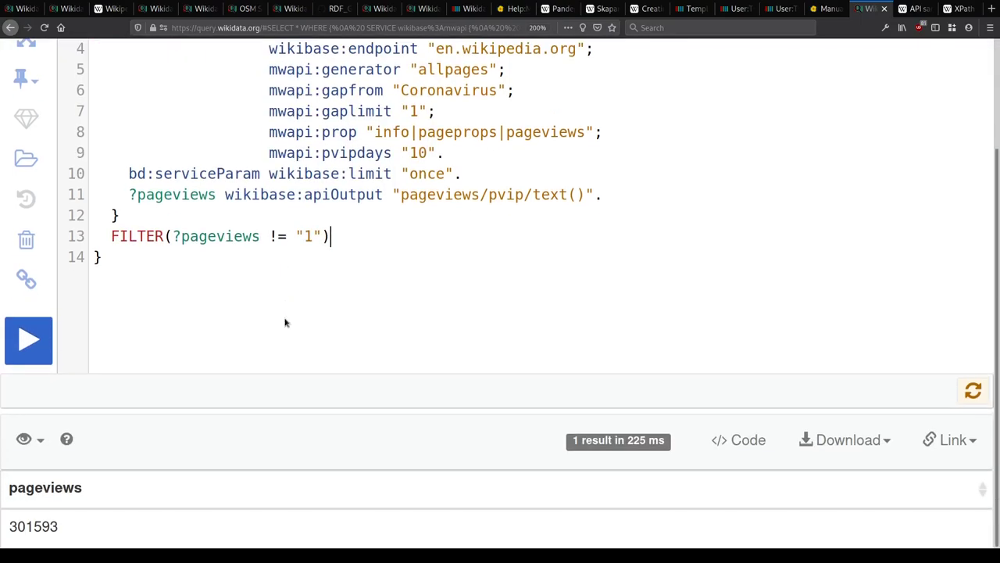
# Step: Add the comment '# no idea where the "1" result comes from :/' behind the FILTER line
pyautogui.write('# no idea w')
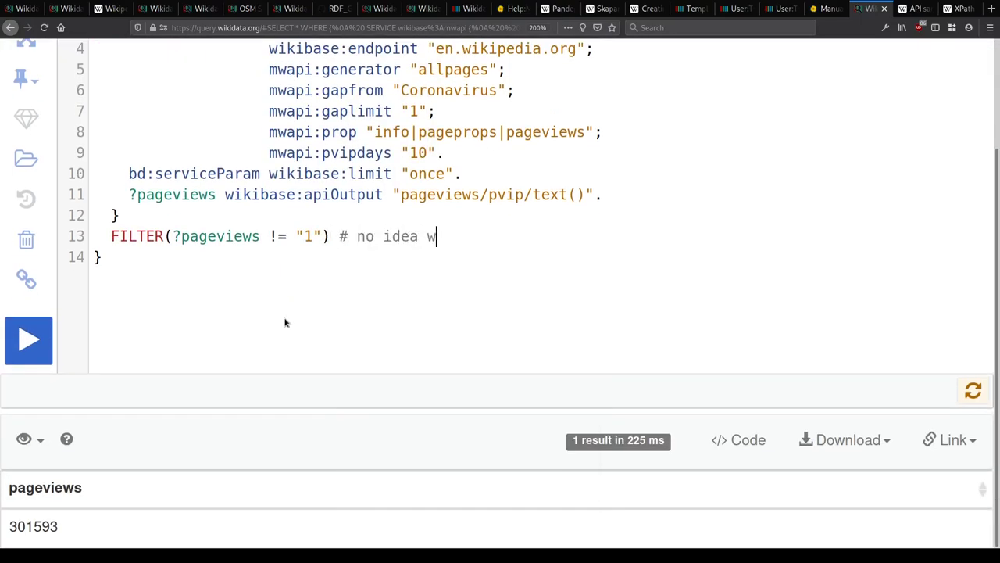
pyautogui.write('here the "1" re')
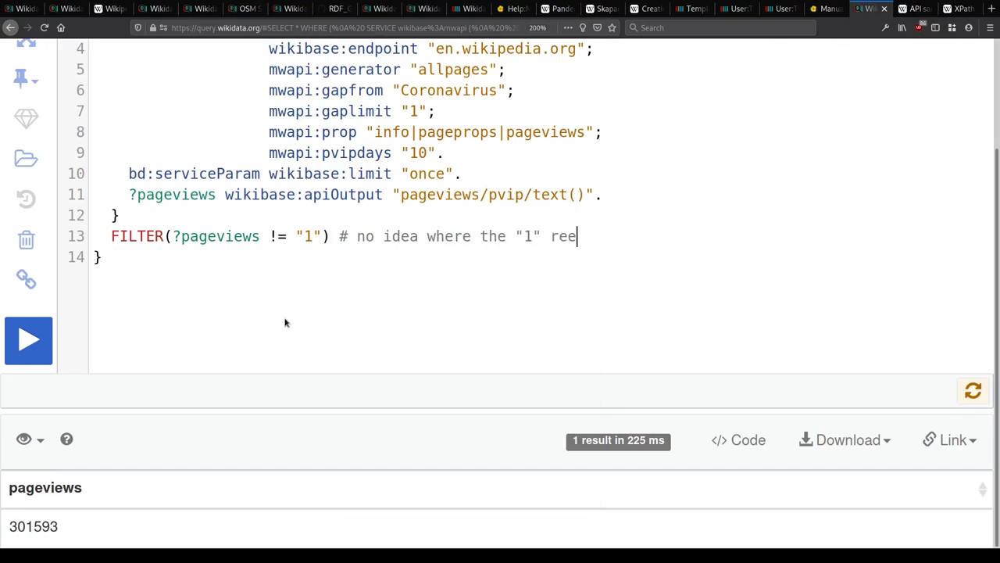
pyautogui.write('sult comes from :/')
# Step: Set mwapi:pvipdays to "1" and run the query
pyautogui.press('Up')
pyautogui.press('Up')
pyautogui.press('Up')
pyautogui.press('Up')
pyautogui.press('Left')
pyautogui.press('Left')
pyautogui.press('BackSpace')
pyautogui.hotkey('ctrl', 'Return')
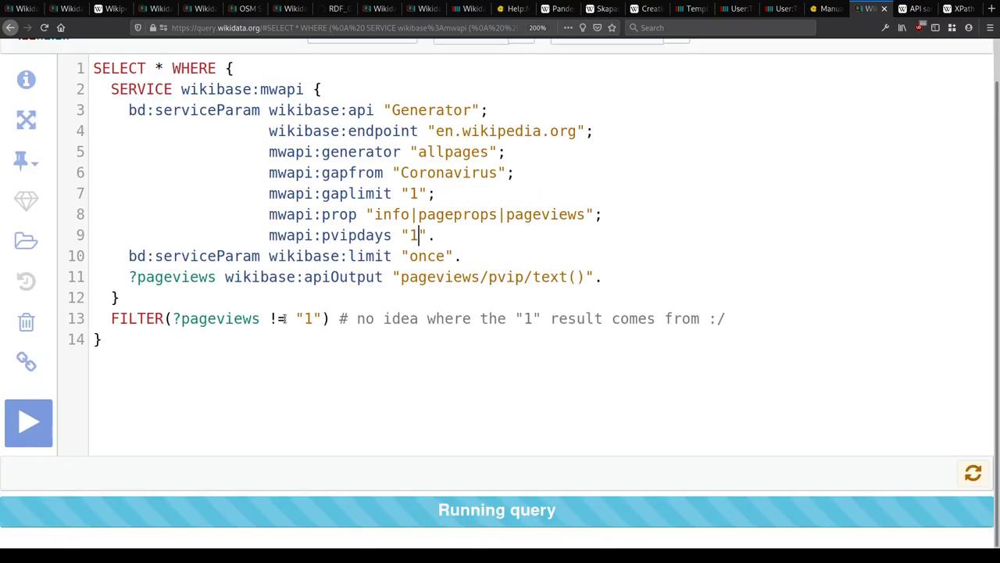
pyautogui.scroll(-2, 285, 320)
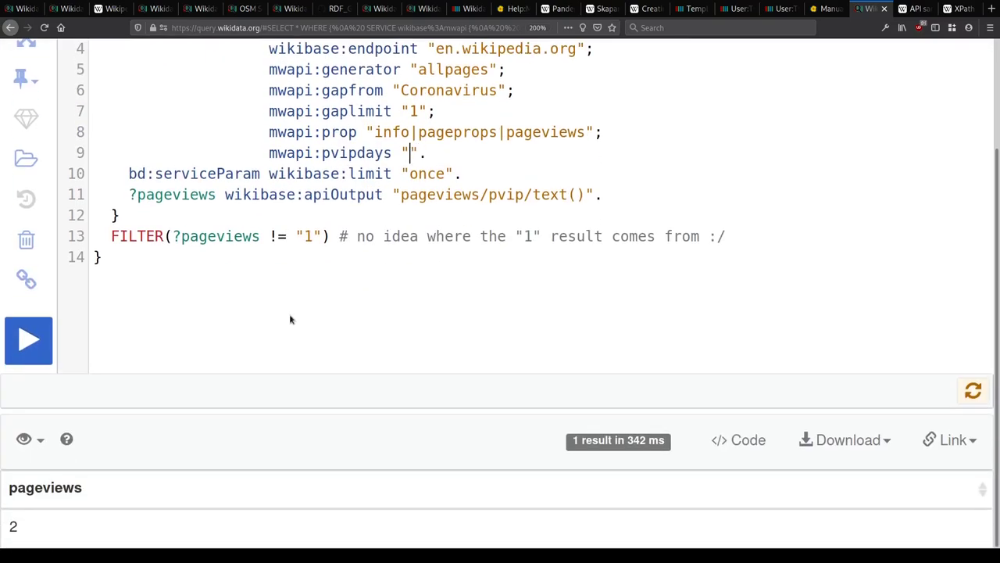
# Step: Test the query with mwapi:pvipdays set to "2" and with "3"
pyautogui.press('BackSpace')
pyautogui.write('2')
pyautogui.hotkey('ctrl', 'Return')
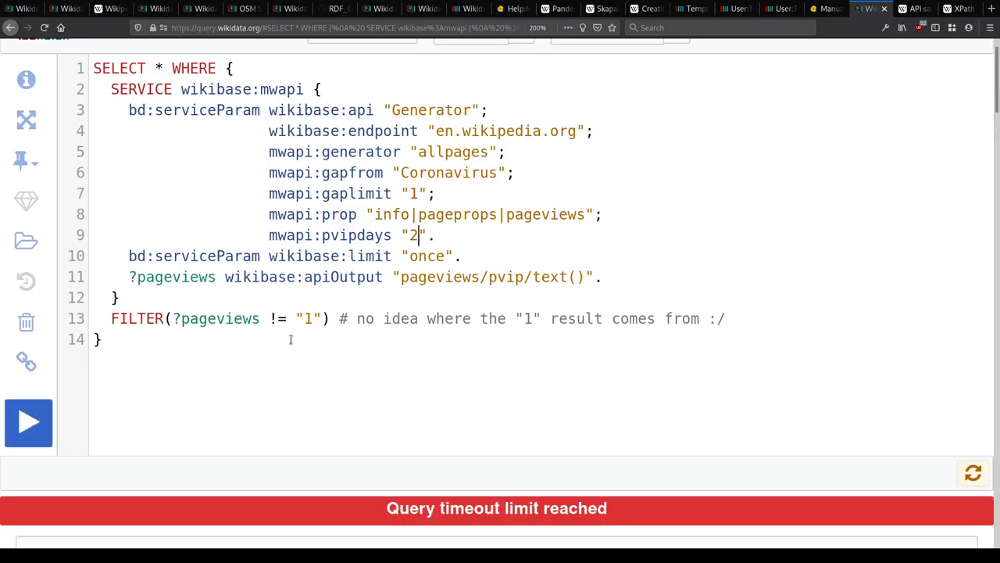
pyautogui.hotkey('ctrl', 'Return')
pyautogui.write('3')
pyautogui.hotkey('ctrl', 'Return')
pyautogui.scroll(-2, 341, 309)
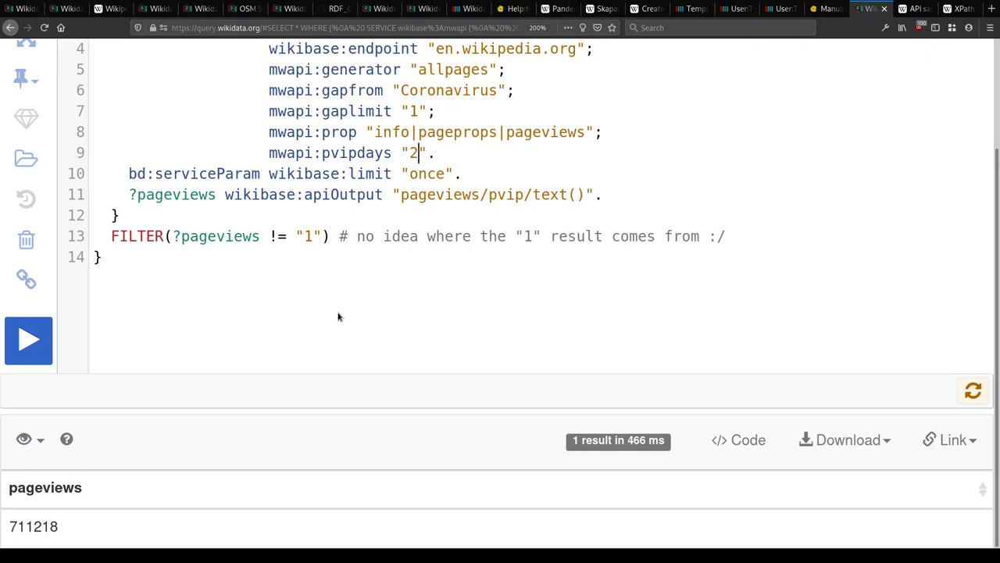
# Step: Set mwapi:pvipdays back to "2" and run the query
pyautogui.write('2')
pyautogui.hotkey('ctrl', 'Return')
pyautogui.scroll(-2, 344, 416)
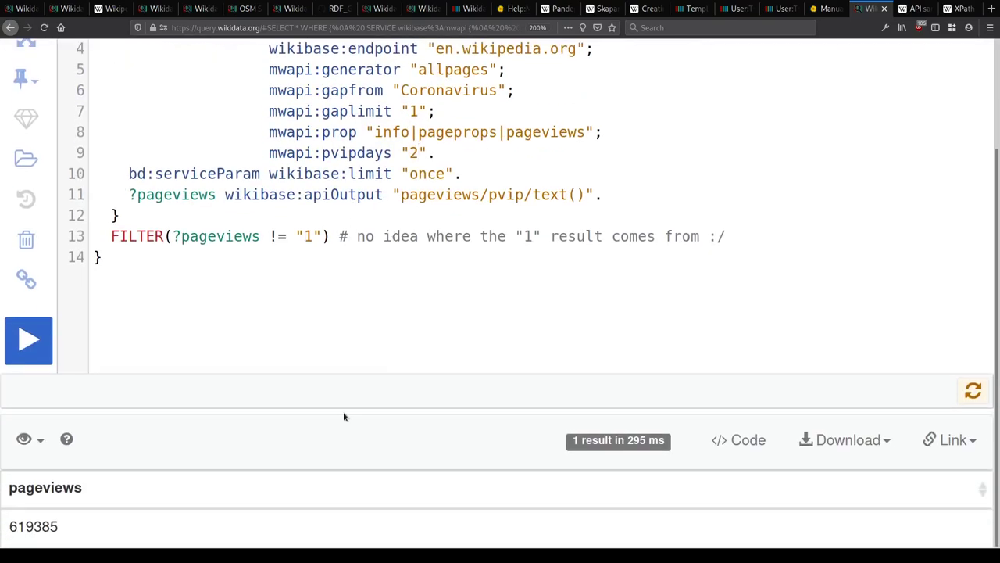
# Step: Try mwapi:pvipdays with the value "1" and run the query twice
pyautogui.write('1')
pyautogui.hotkey('ctrl', 'Return')
pyautogui.scroll(-2, 344, 417)
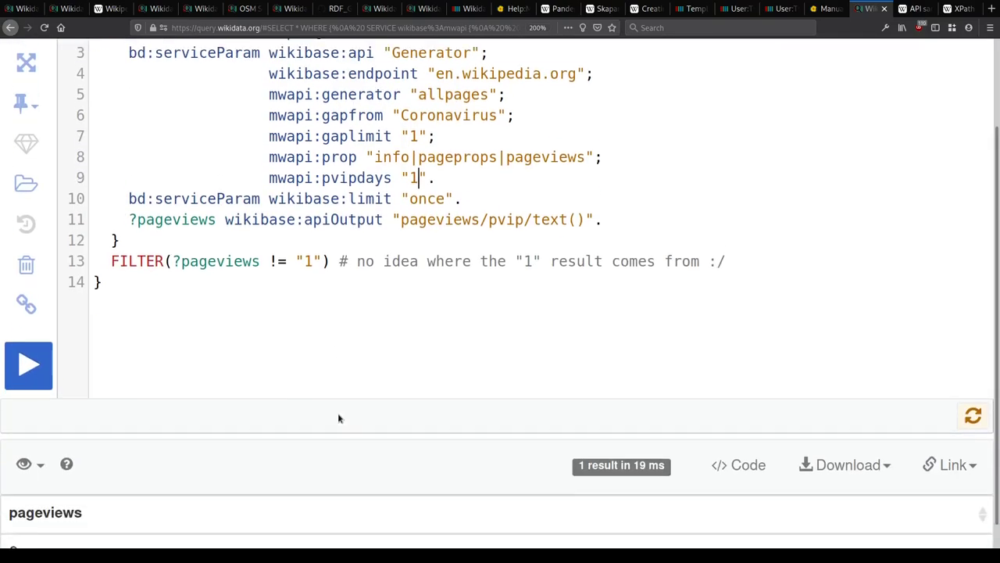
pyautogui.hotkey('ctrl', 'End')
pyautogui.hotkey('ctrl', 'Return')
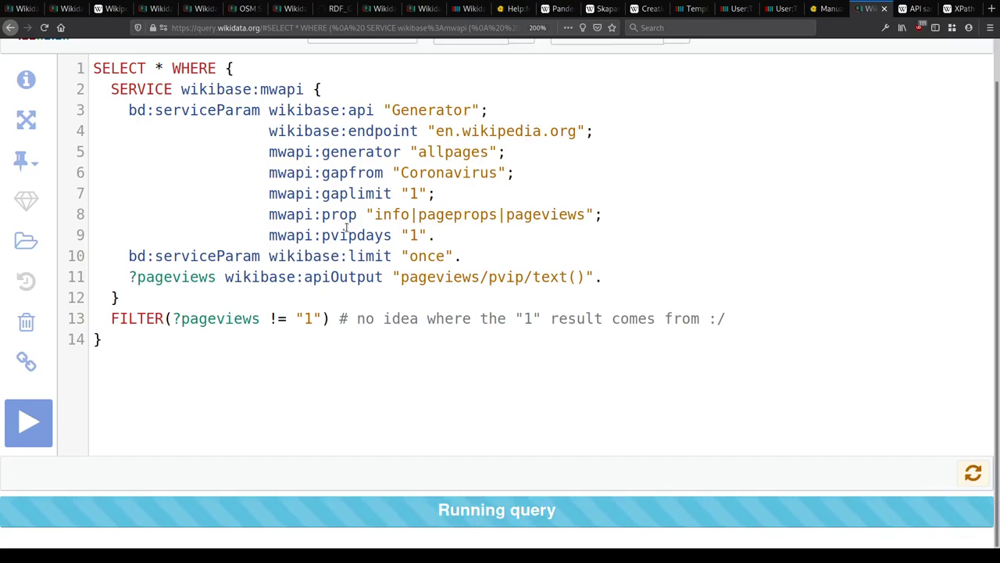
pyautogui.scroll(-3, 367, 256)
pyautogui.scroll(3, 372, 259)
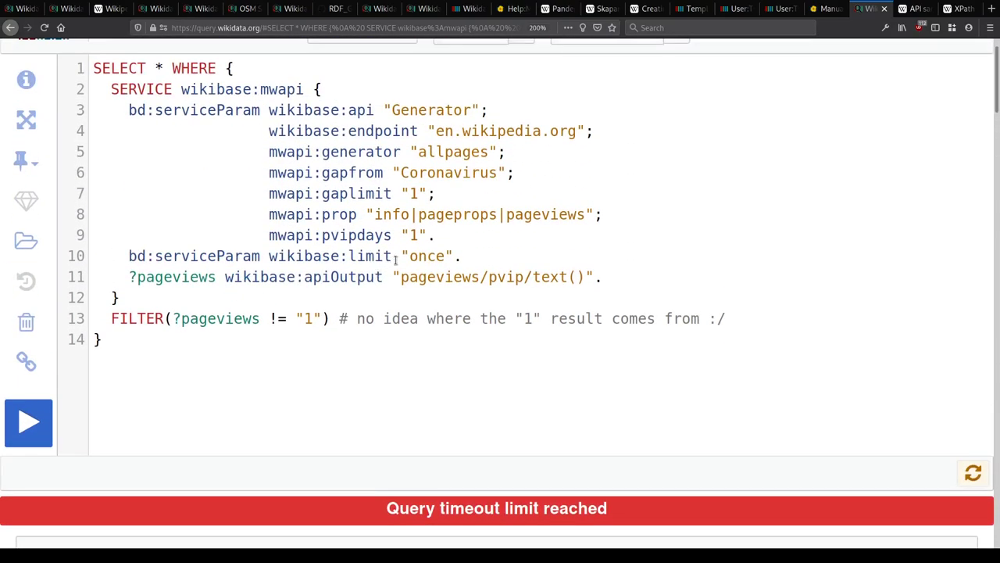
# Step: Change mwapi:pvipdays to "2" and run the query again
pyautogui.click(416, 231)
pyautogui.write('2')
pyautogui.click(416, 234)
pyautogui.press('BackSpace')
pyautogui.click(412, 328)
pyautogui.hotkey('ctrl', 'Return')
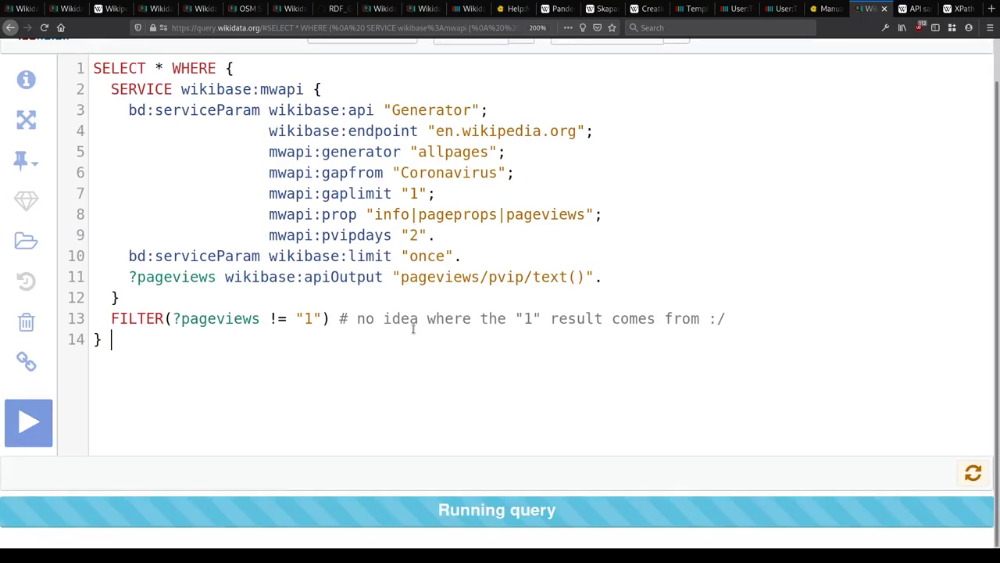
# Step: Run the query once more with mwapi:pvipdays at "2" and view the returned pageviews
pyautogui.scroll(-2, 420, 344)
pyautogui.hotkey('ctrl', 'Return')
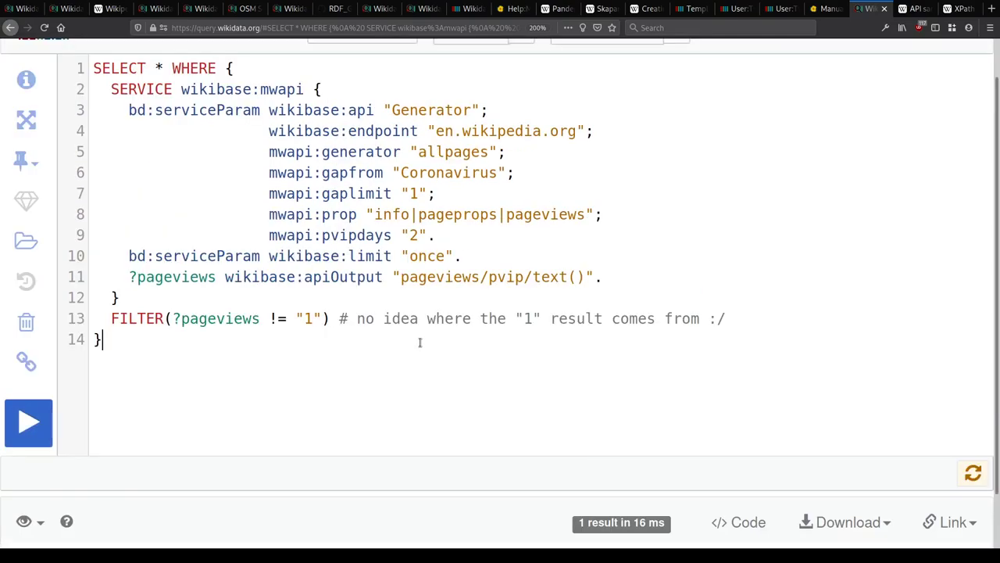
pyautogui.scroll(-2, 420, 344)
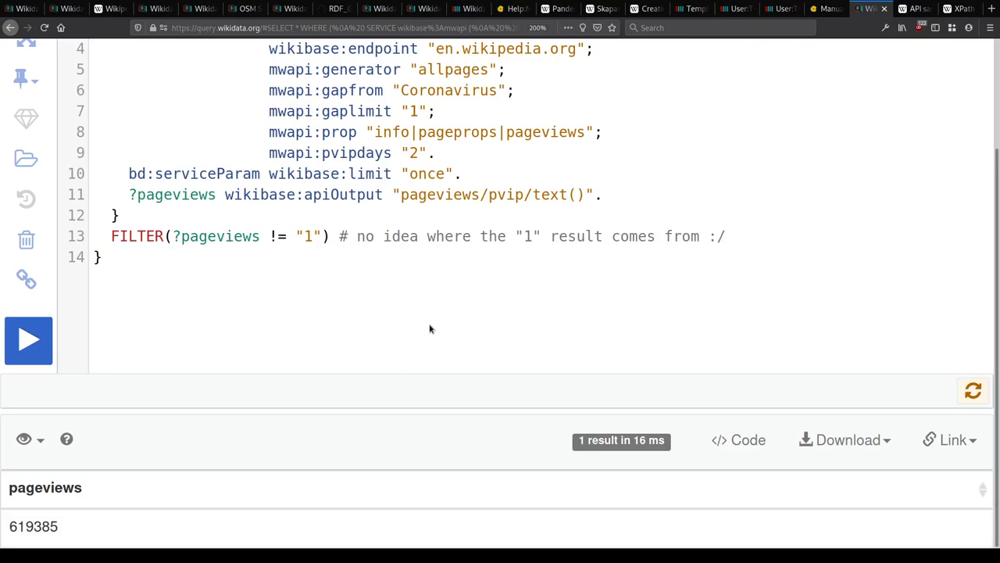
# Step: Compare the query's pageviews value with the pvip entries for Coronavirus in the API sandbox results
pyautogui.hotkey('ctrl', 'Tab')
pyautogui.click(242, 133)
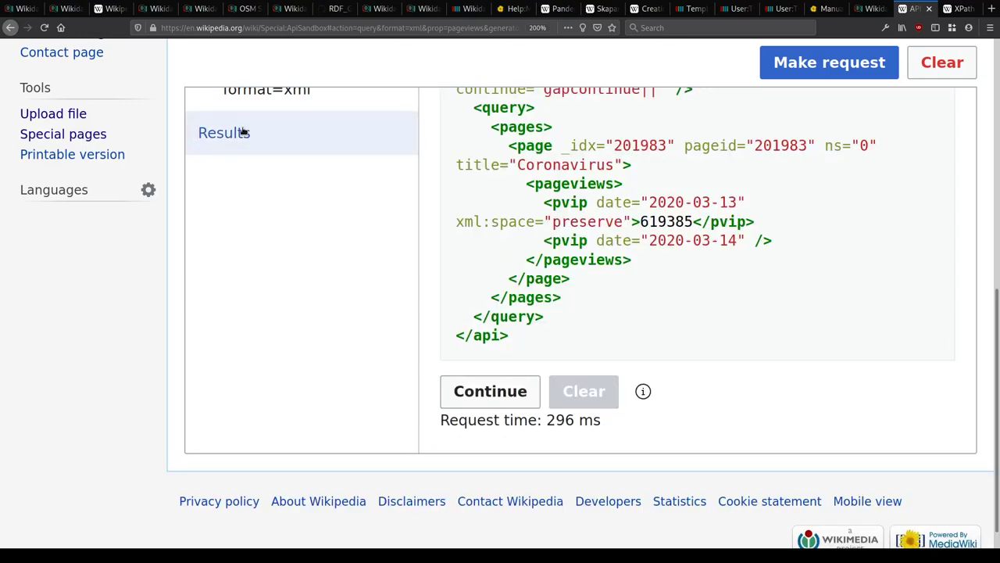
pyautogui.moveTo(542, 197); pyautogui.dragTo(735, 259)
pyautogui.click(766, 252)
pyautogui.doubleClick(665, 202)
pyautogui.doubleClick(665, 222)
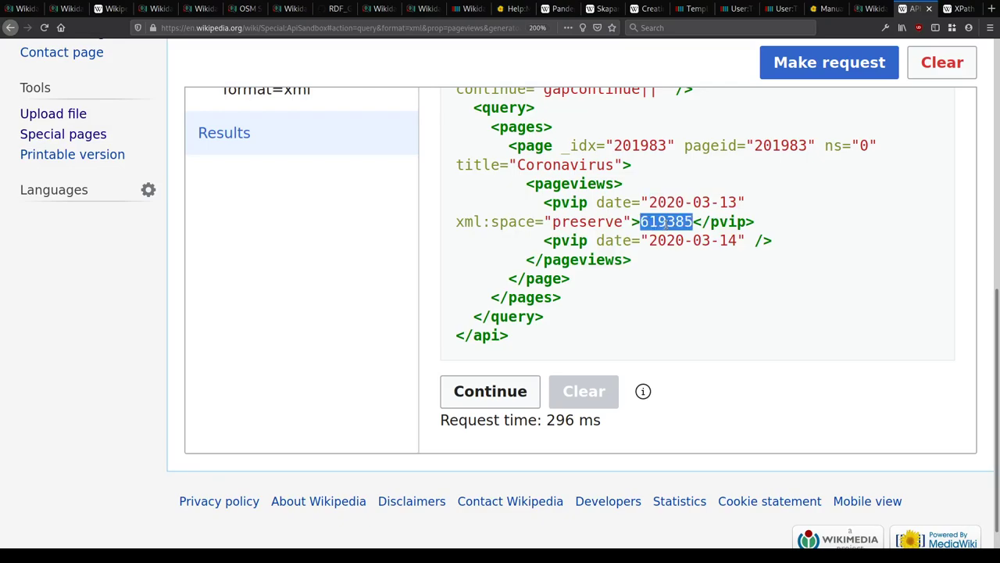
pyautogui.click(665, 221)
pyautogui.hotkey('ctrl', 'shift', 'Tab')
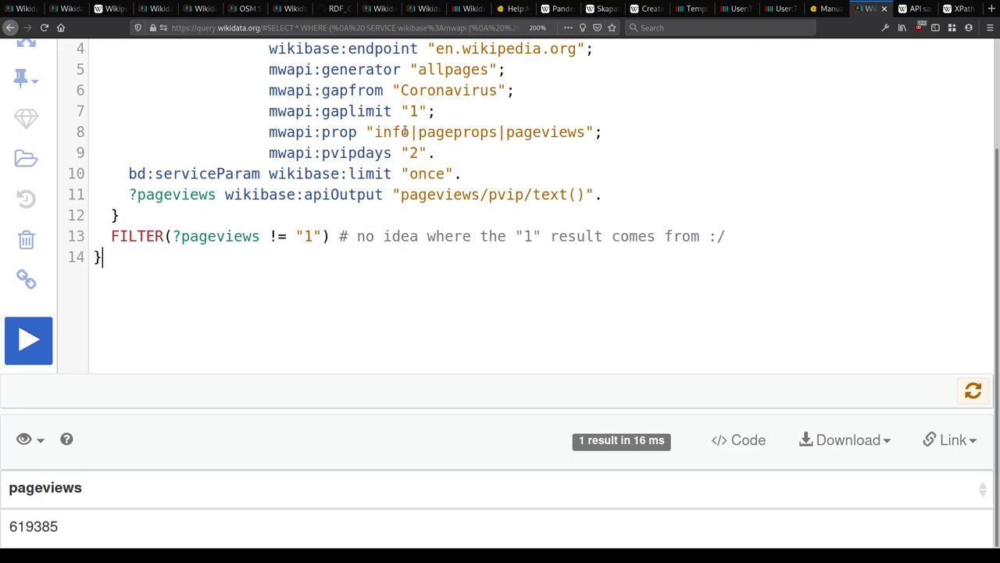
# Step: Reduce the mwapi:prop value to "pageviews" by removing info and pageprops, and run the query
pyautogui.scroll(3, 504, 265)
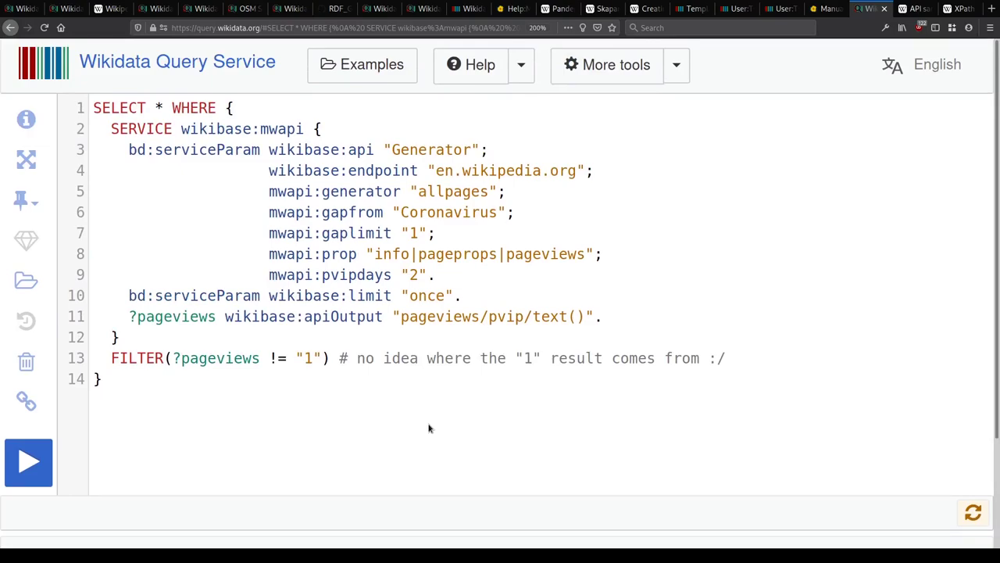
pyautogui.doubleClick(451, 212)
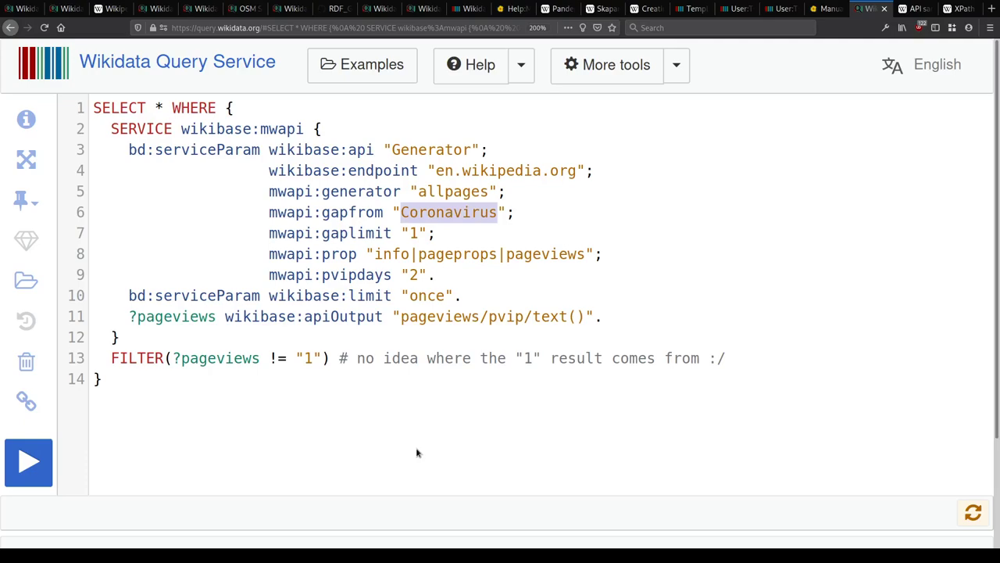
pyautogui.click(533, 254)
pyautogui.moveTo(506, 254); pyautogui.dragTo(375, 258)
pyautogui.press('BackSpace')
pyautogui.hotkey('ctrl', 'Return')
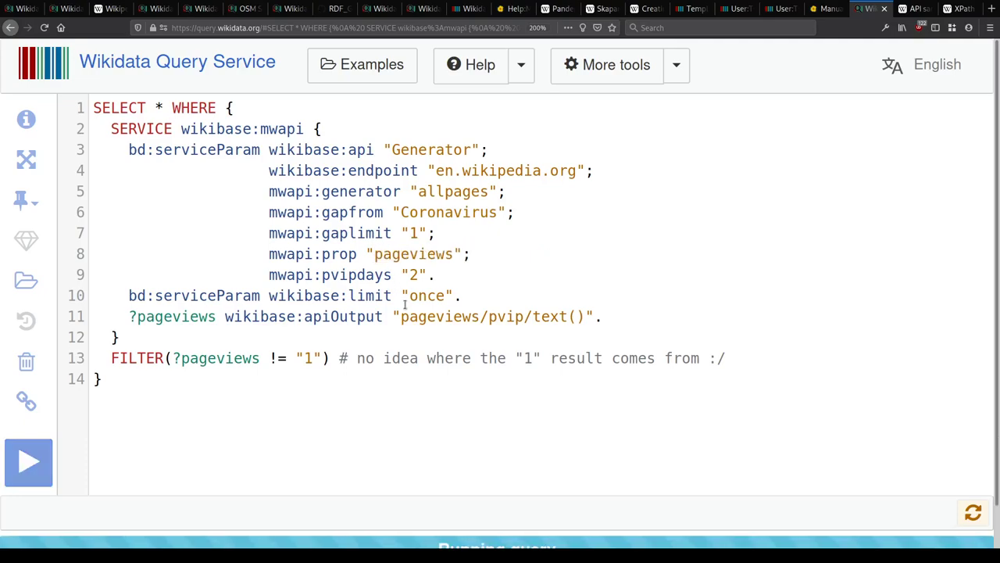
pyautogui.scroll(-3, 406, 305)
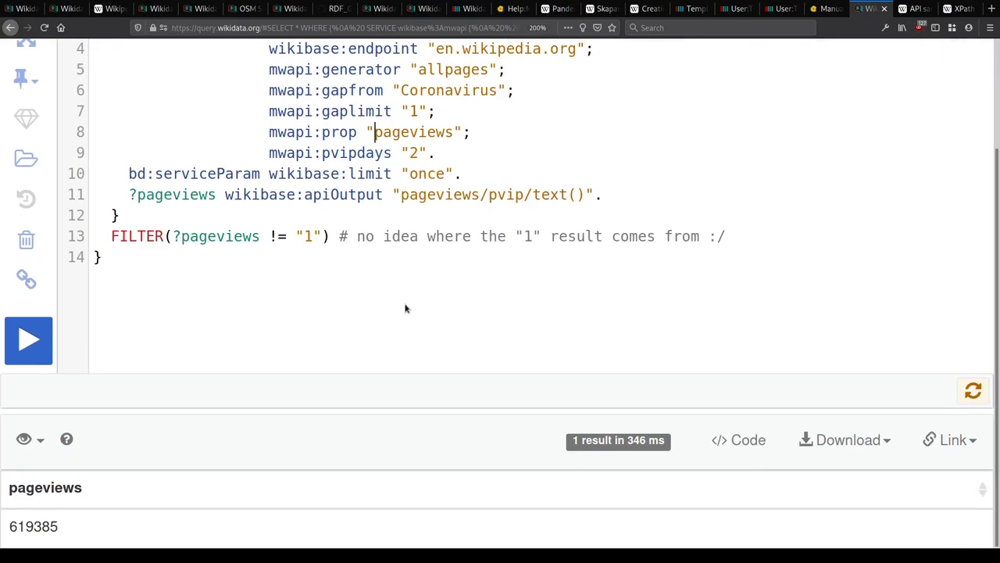
# Step: Move wikibase:limit "once" into the first bd:serviceParam block directly below wikibase:endpoint, and run the query
pyautogui.click(605, 197)
pyautogui.click(338, 340)
pyautogui.scroll(3, 336, 344)
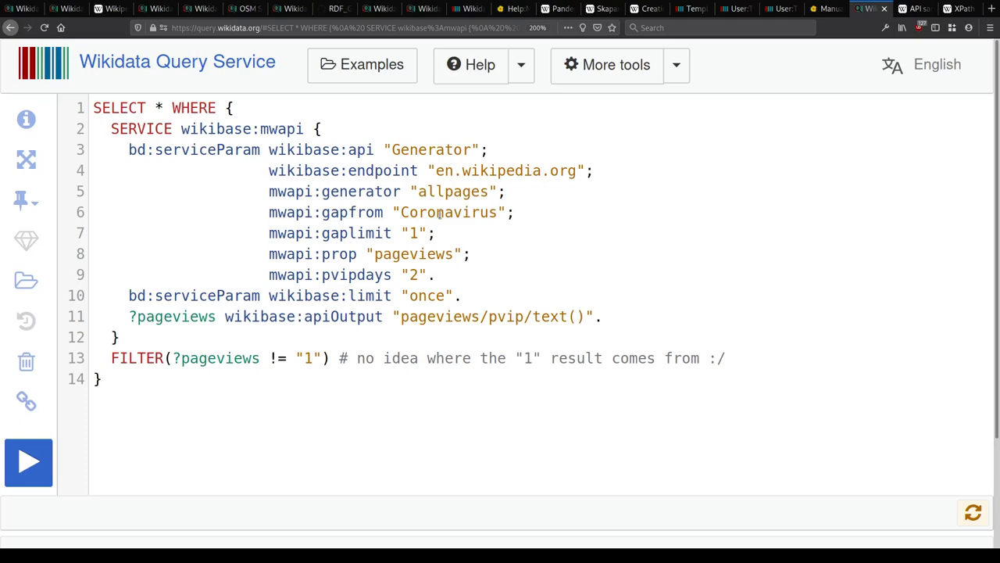
pyautogui.press('BackSpace')
pyautogui.write(';')
pyautogui.hotkey('ctrl', 'Delete')
pyautogui.hotkey('ctrl', 'Delete')
pyautogui.hotkey('ctrl', 'Delete')
pyautogui.press('Left')
pyautogui.hotkey('shift', 'Up')
pyautogui.hotkey('ctrl', 'c')
pyautogui.press('BackSpace')
pyautogui.press('BackSpace')
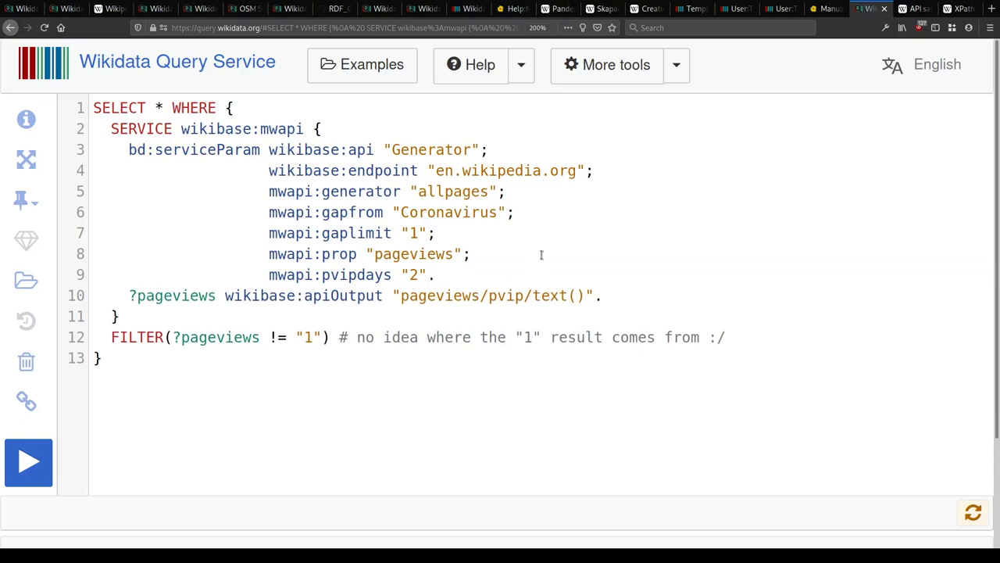
pyautogui.hotkey('ctrl', 'v')
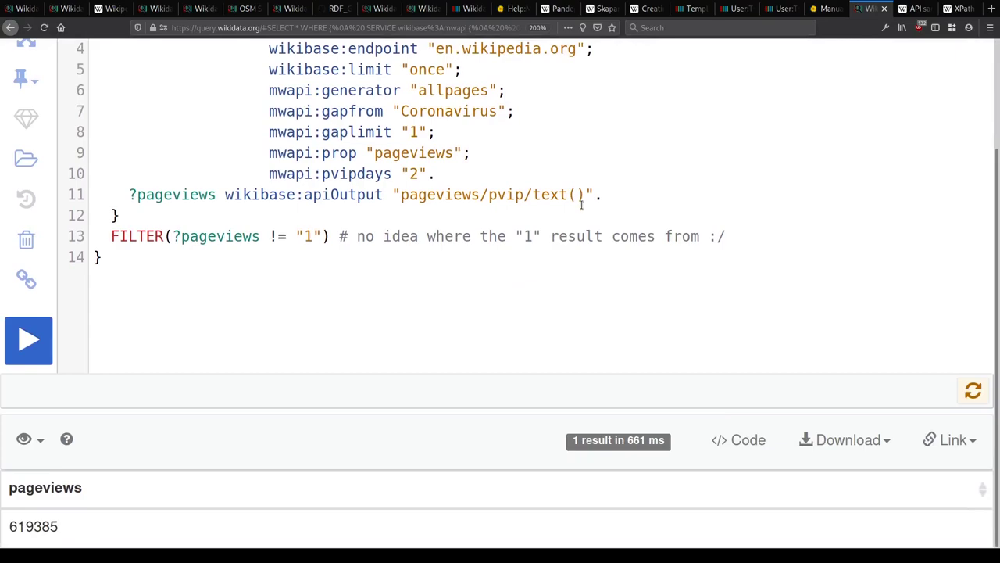
pyautogui.click(571, 346)
pyautogui.scroll(3, 571, 346)
# Step: Replace the * in the SELECT clause with ?pageviews and run the query
pyautogui.click(163, 108)
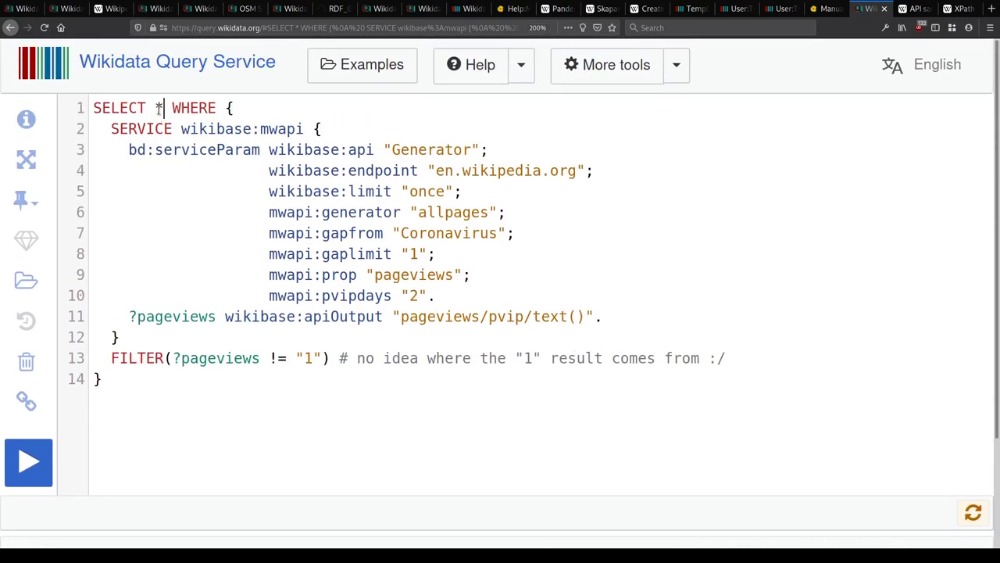
pyautogui.scroll(-2, 174, 145)
pyautogui.press('BackSpace')
pyautogui.write('(')
pyautogui.press('BackSpace')
pyautogui.write('?pageviews')
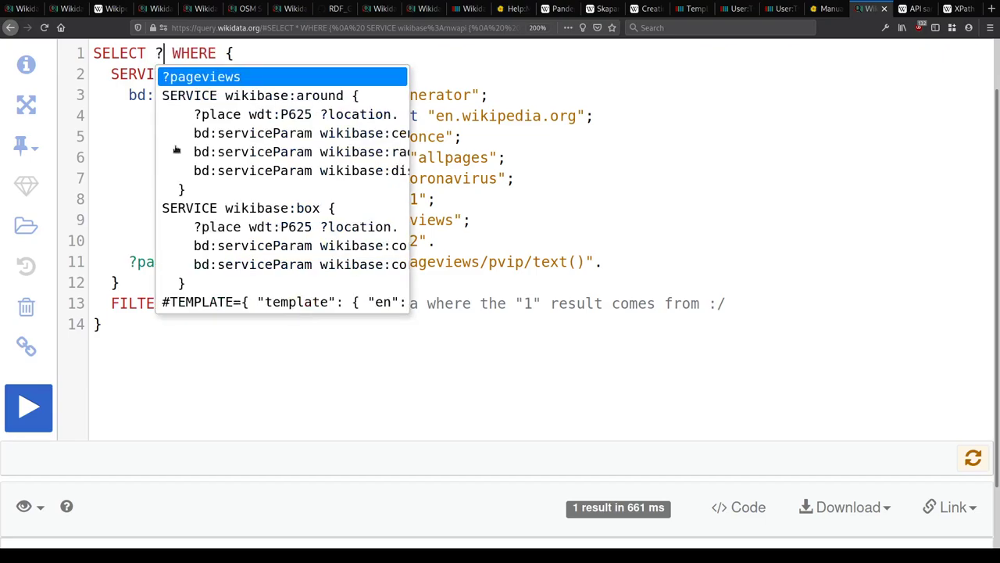
pyautogui.hotkey('ctrl', 'Return')
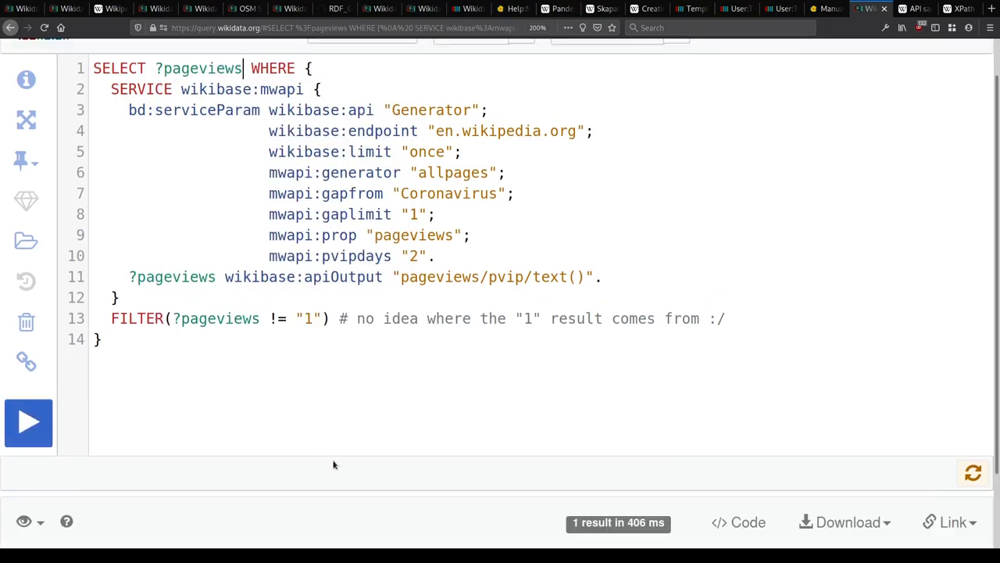
pyautogui.scroll(-2, 319, 451)
pyautogui.scroll(3, 365, 477)
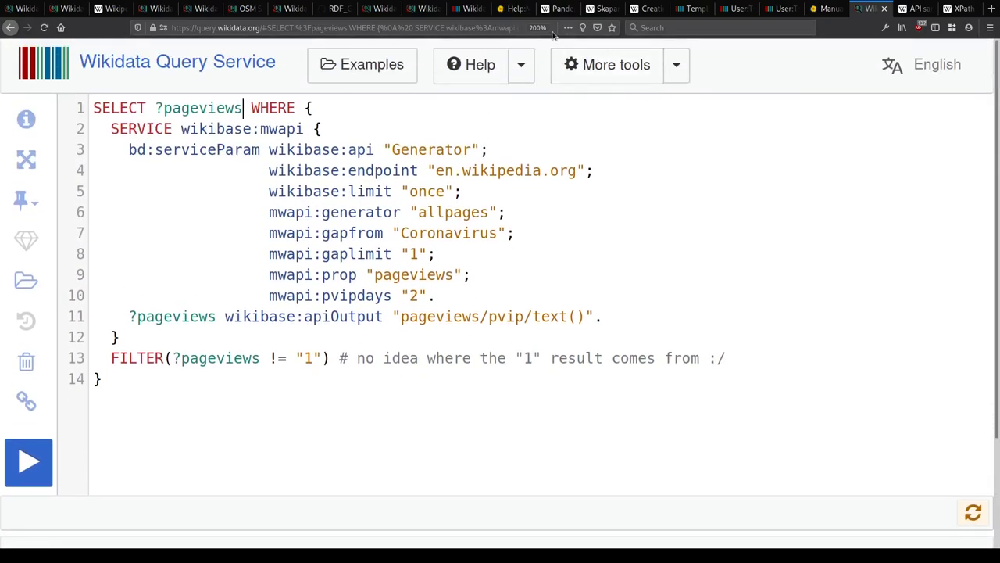
# Step: In the source of the "Pageviews of a given item in a given endpoint" request on Wikidata, start a reply line with "::: {{reply to|"
pyautogui.click(468, 8)
pyautogui.click(520, 193)
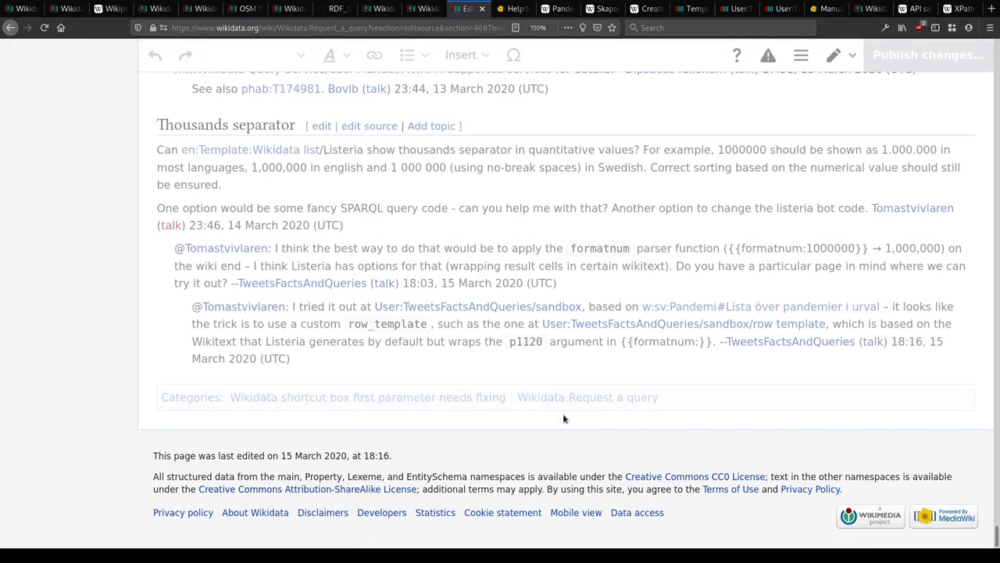
pyautogui.click(341, 318)
pyautogui.press('Return')
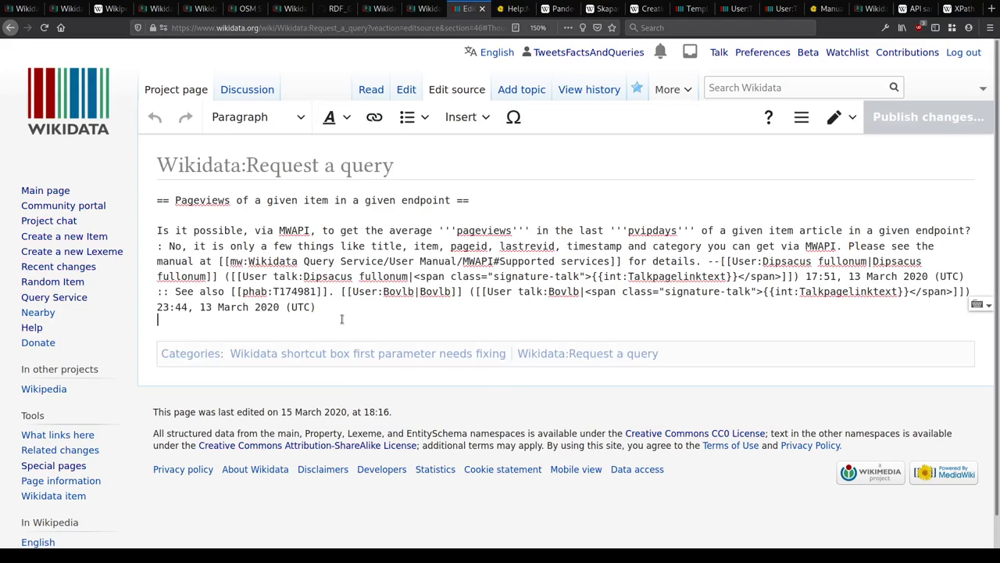
pyautogui.write('::: {{re')
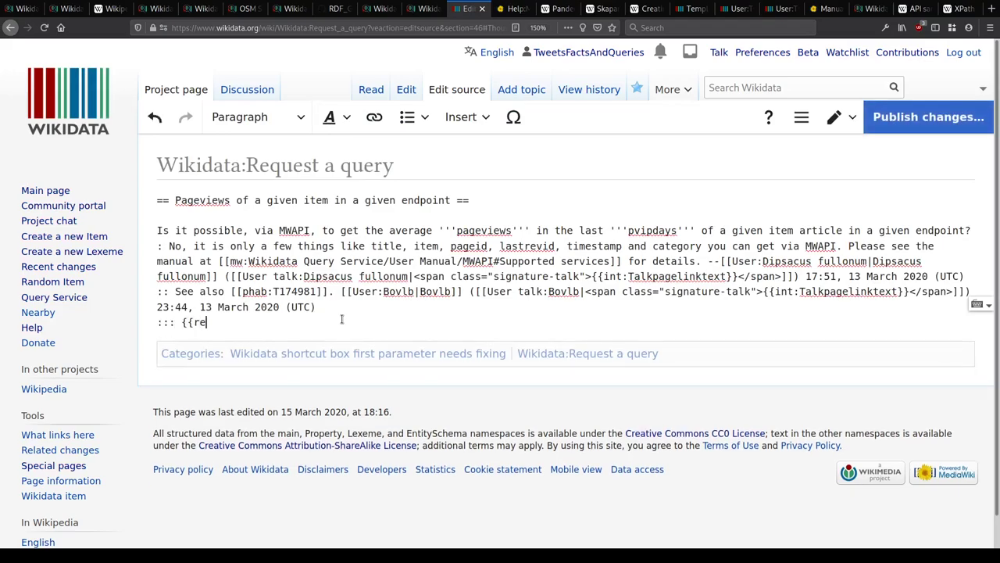
pyautogui.write('plyoto')
# Step: Search the Request a query page's history for "pageviews of a give" to find who contributed to the section
pyautogui.middleClick(596, 89)
pyautogui.hotkey('ctrl', 'Tab')
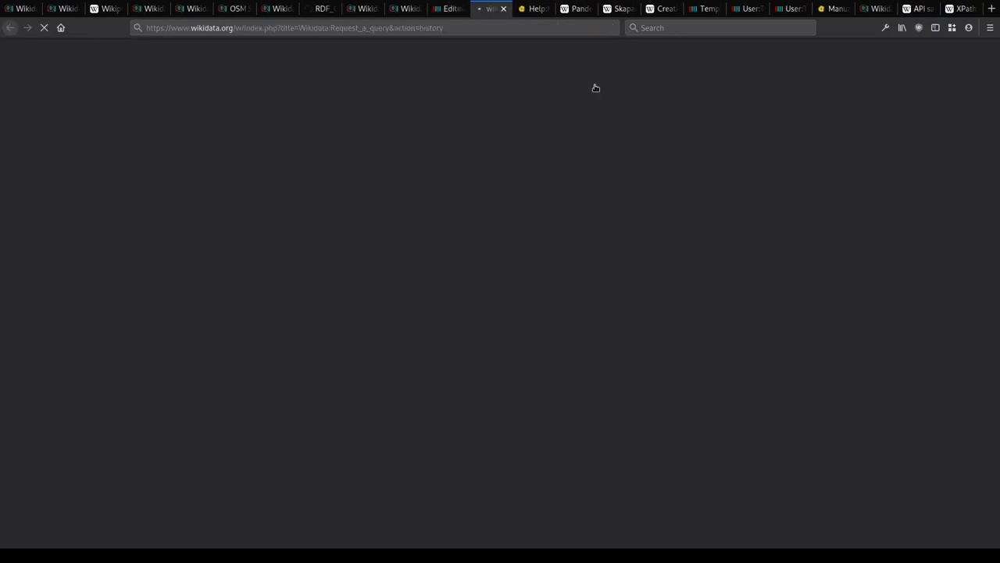
pyautogui.hotkey('ctrl', 'f')
pyautogui.write('pageview')
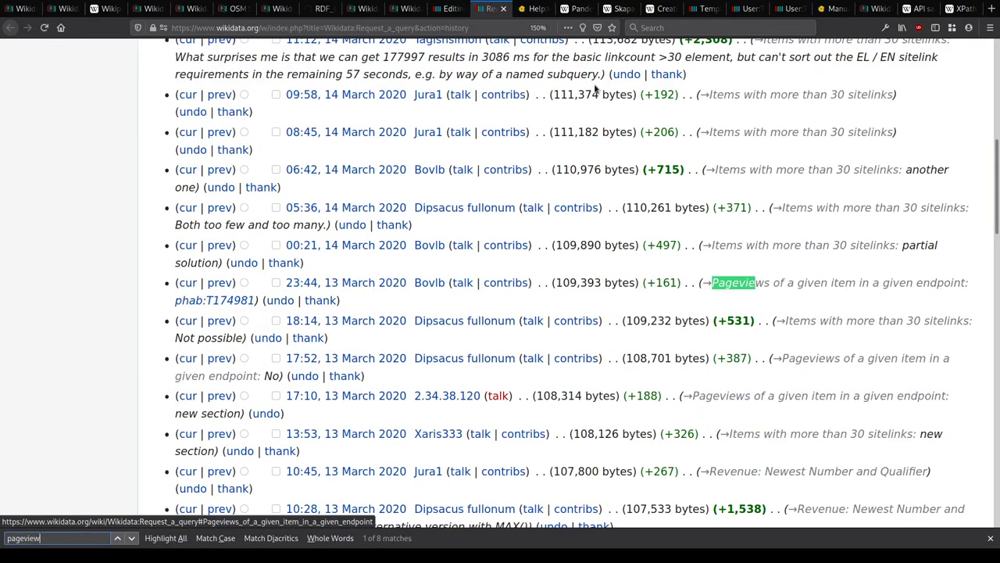
pyautogui.write('s of a give')
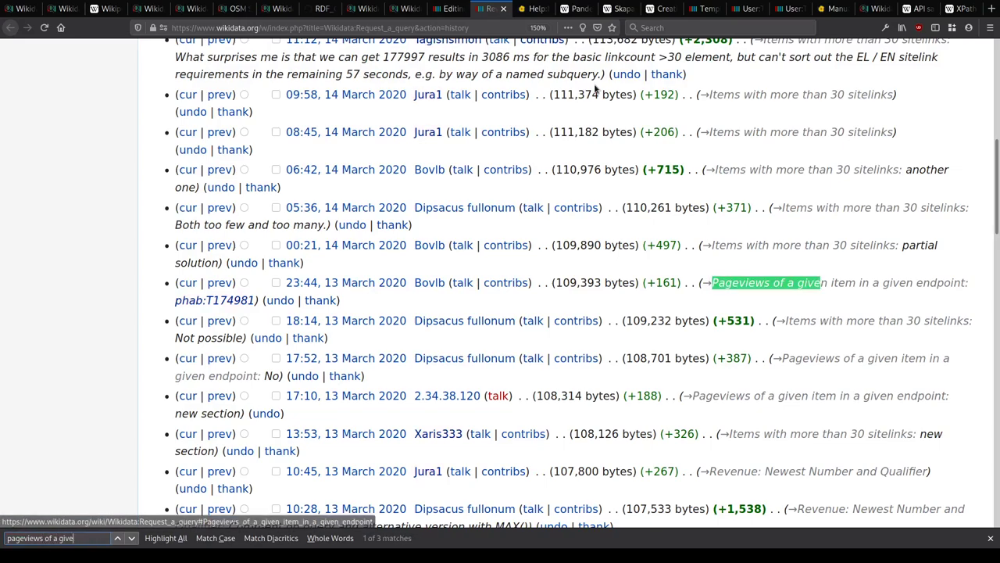
pyautogui.press('Return')
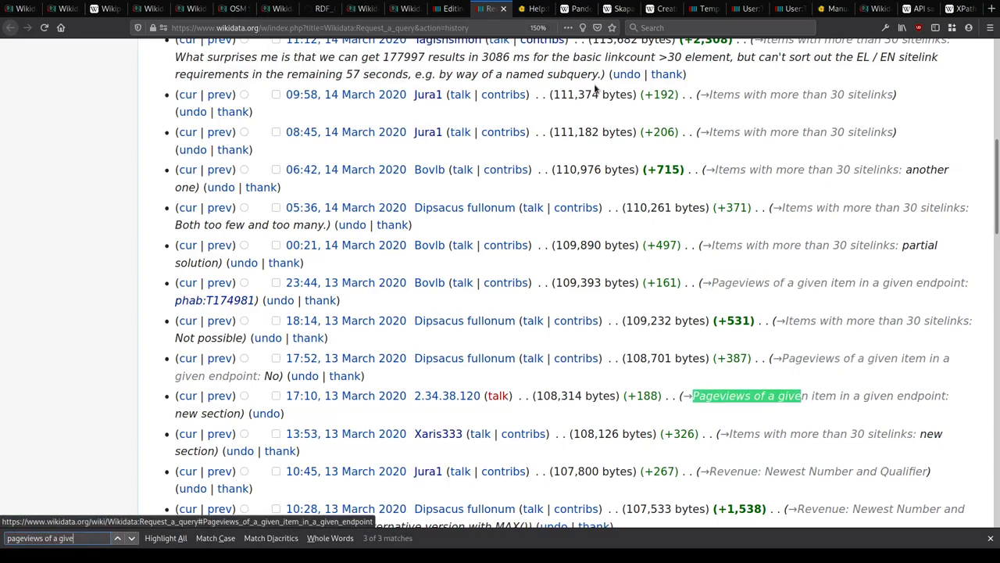
pyautogui.press('Return')
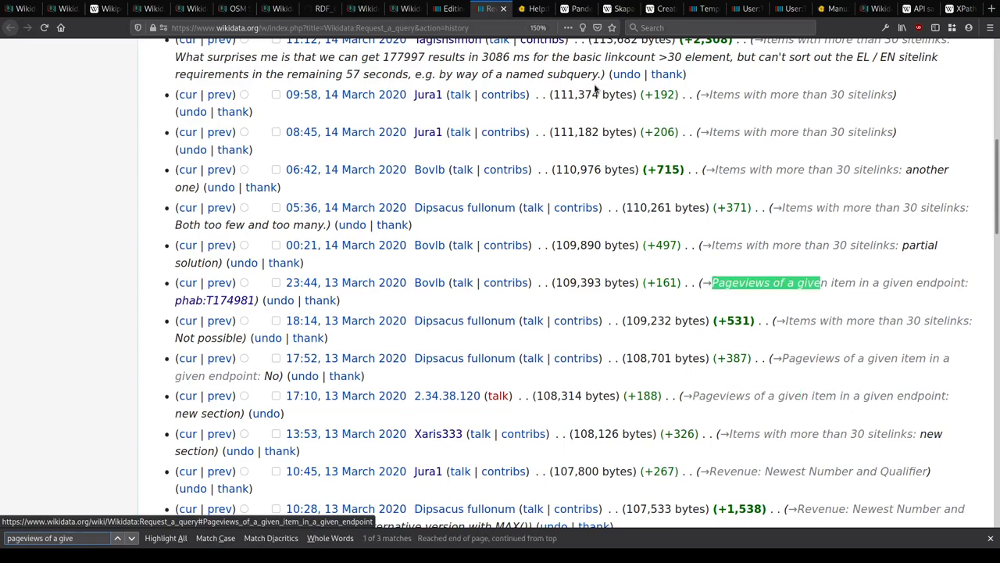
pyautogui.press('Escape')
pyautogui.hotkey('ctrl', 'pageup')
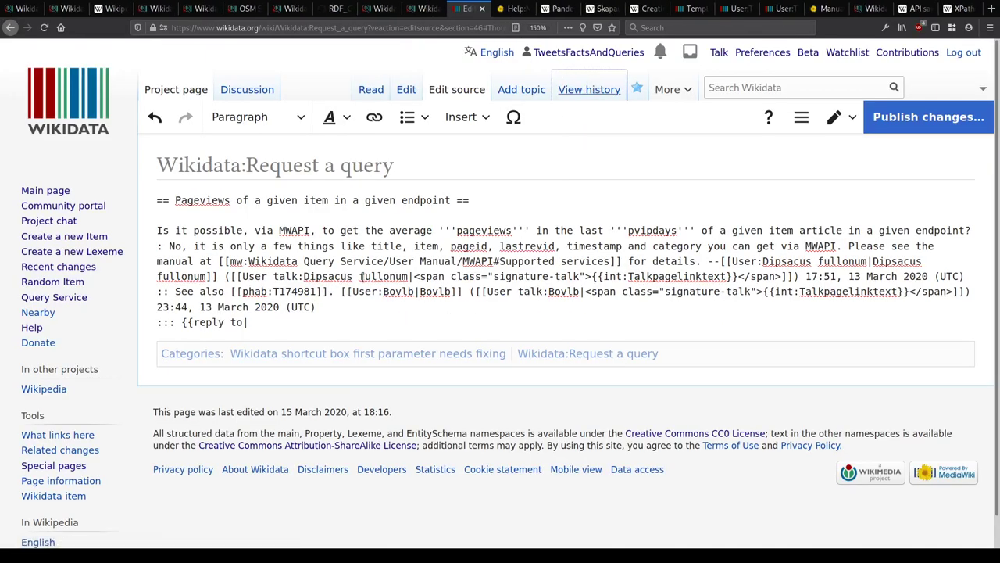
# Step: Complete the reply template with both earlier commenters' user names and begin the message with "You can get some"
pyautogui.moveTo(301, 275); pyautogui.dragTo(407, 277)
pyautogui.hotkey('ctrl', 'c')
pyautogui.hotkey('ctrl', 'End')
pyautogui.hotkey('ctrl', 'v')
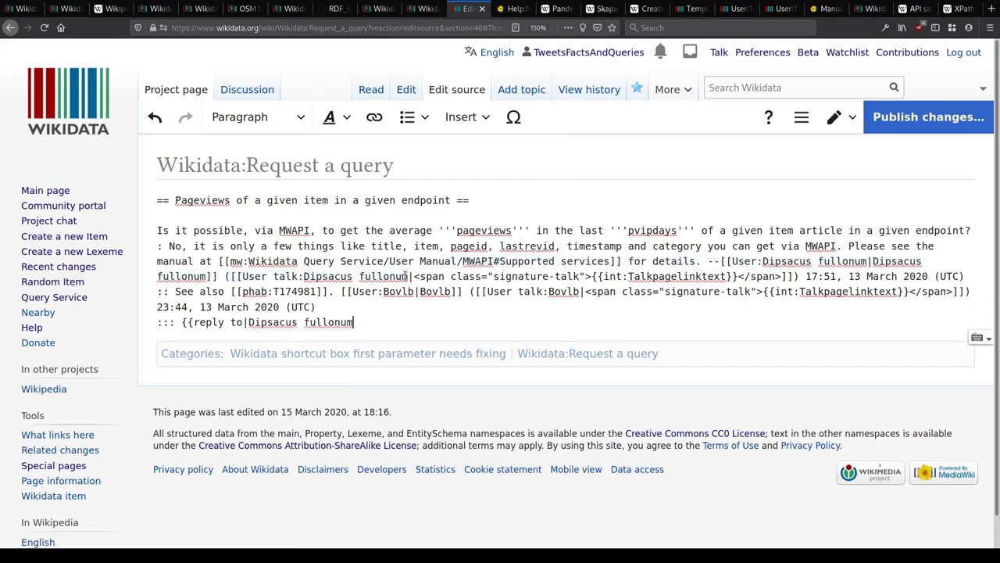
pyautogui.write('Bovlb}} You can get some ')
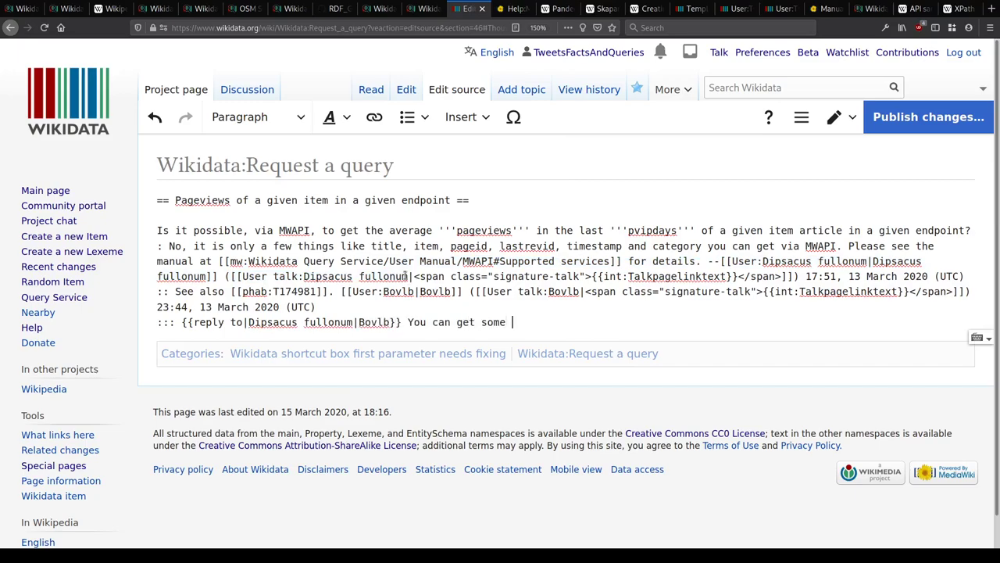
# Step: Continue the reply with "pageviews data – you can (ab)use the"
pyautogui.write('pageviews data')
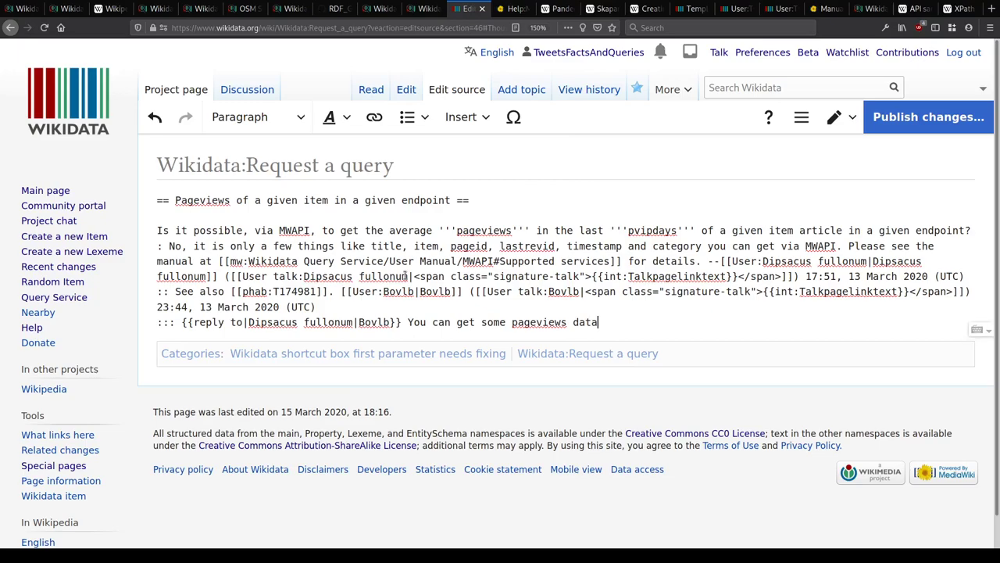
pyautogui.write(' —')
pyautogui.click(831, 10)
pyautogui.hotkey('ctrl', 'Tab')
pyautogui.write('you can (ab')
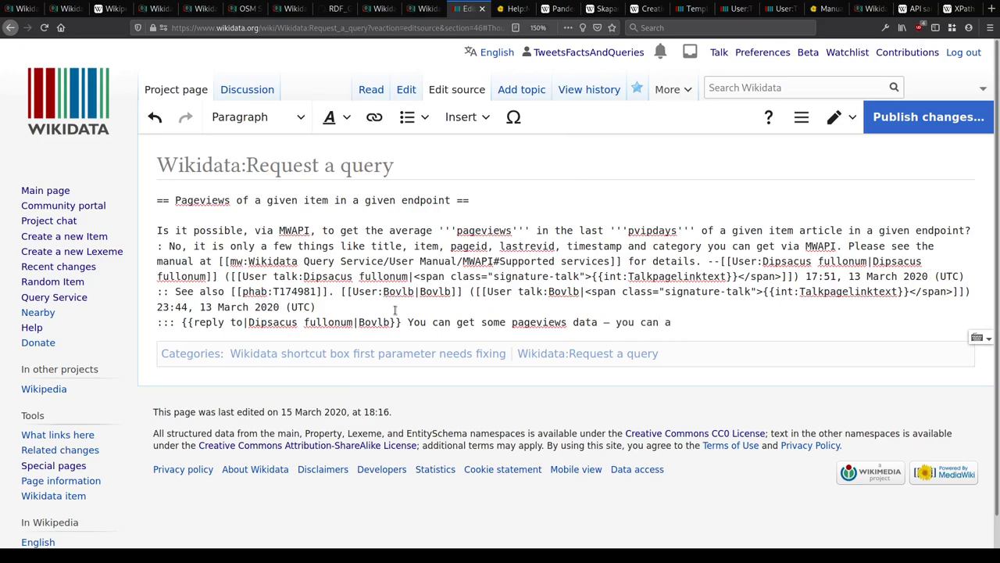
pyautogui.write(')use the')
# Step: Look up the API:Allpages documentation on MediaWiki in a new tab and select its page title
pyautogui.hotkey('ctrl', 't')
pyautogui.write('mw api:allpages')
pyautogui.press('Return')
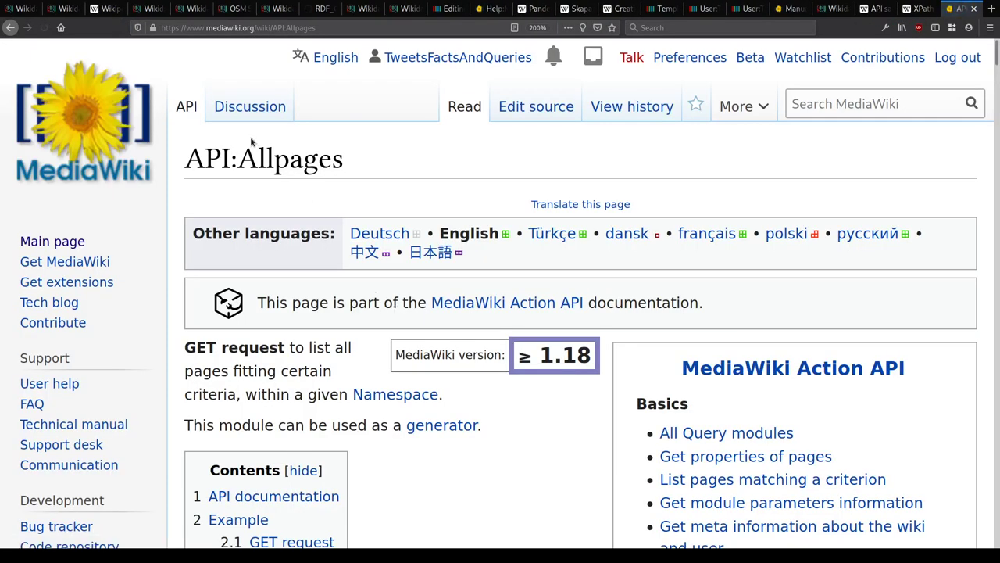
pyautogui.doubleClick(250, 148)
pyautogui.tripleClick(250, 148)
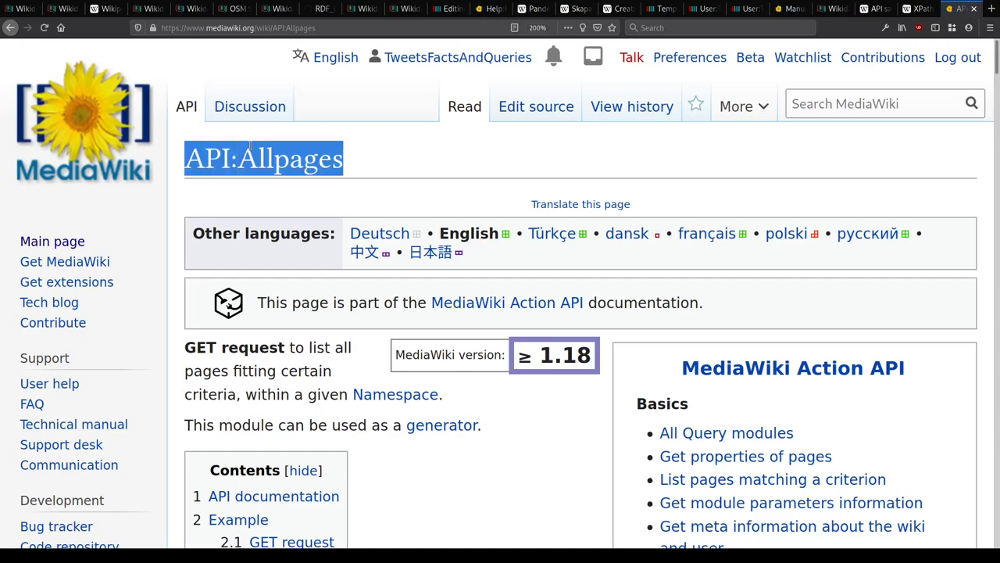
# Step: Return to the reply and add the link [[mediawiki:Special:MyLanguage/API:Allpages|allpages generator]], followed by "to" and an opening quotation mark
pyautogui.hotkey('ctrl', 'Tab')
pyautogui.write('[[')
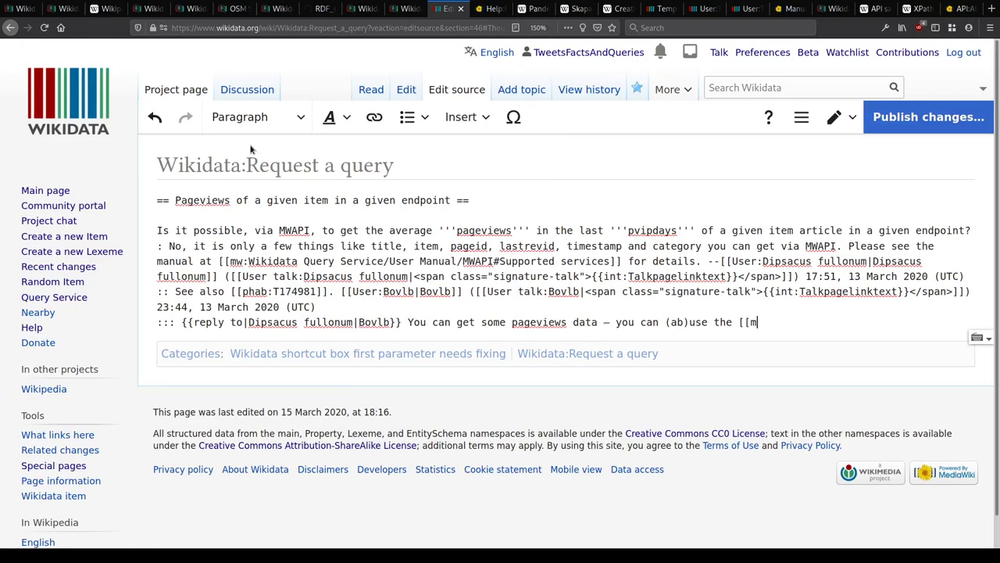
pyautogui.write('mediawiki:Speic')
pyautogui.press('BackSpace')
pyautogui.write('cial:My')
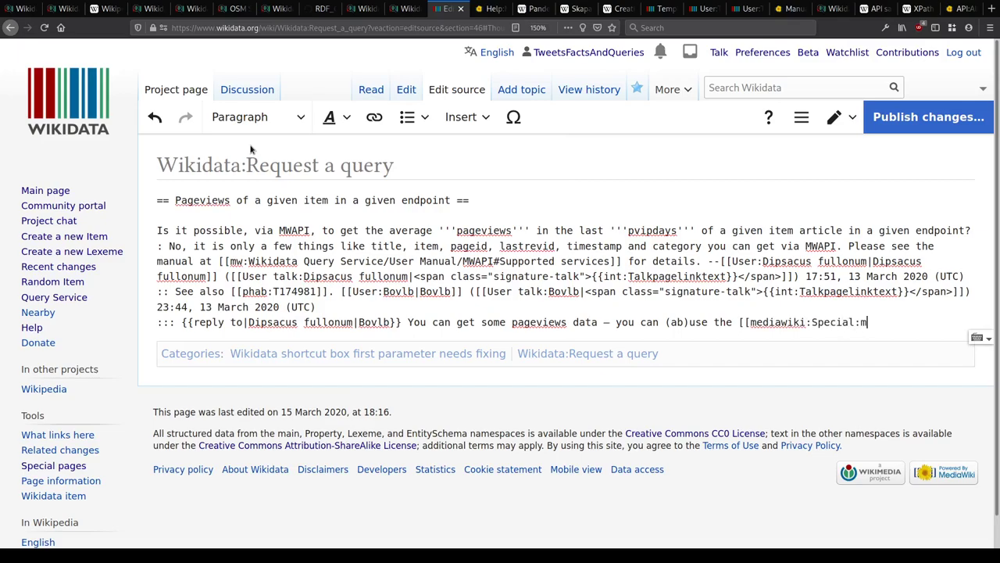
pyautogui.write('Language/')
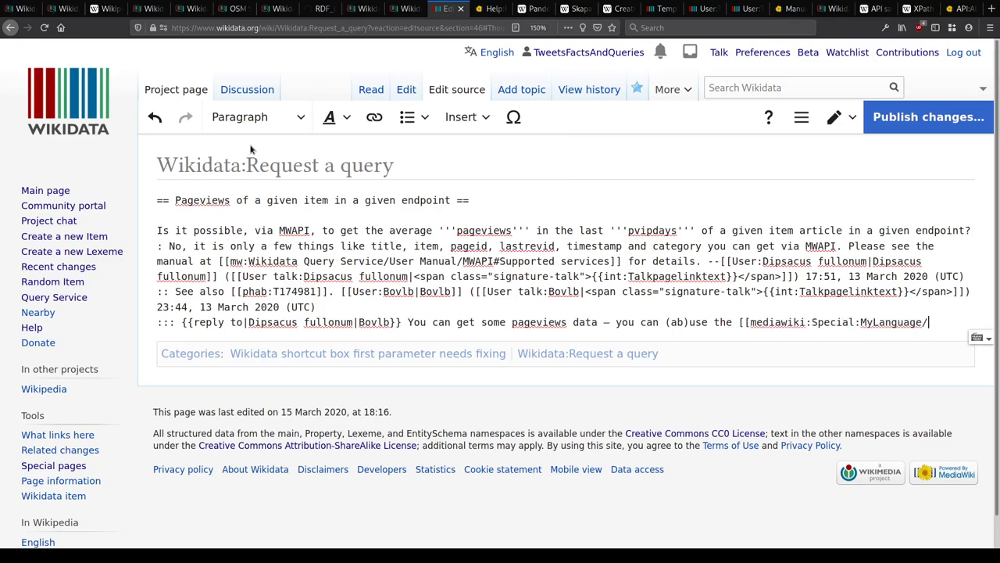
pyautogui.write('API:Allpages|allpage')
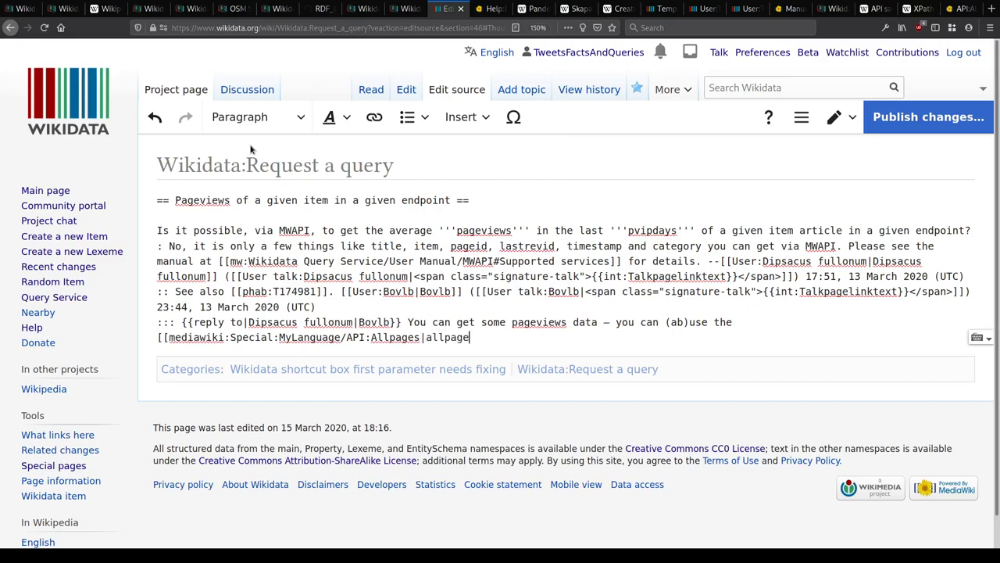
pyautogui.write('s generator]] to “')
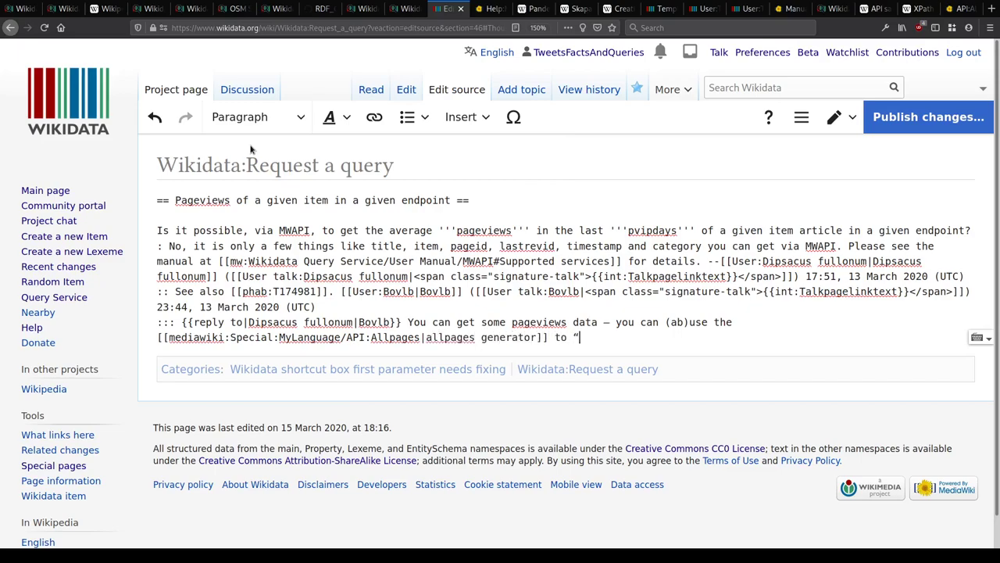
# Step: Continue the reply with "generate” exactly one page (<code>gapfrom=<var>title</var></code> + <code>gaplimit=1</code>"
pyautogui.write('generate” exactly one page (<code>gapfrom=<var>title</var></c')
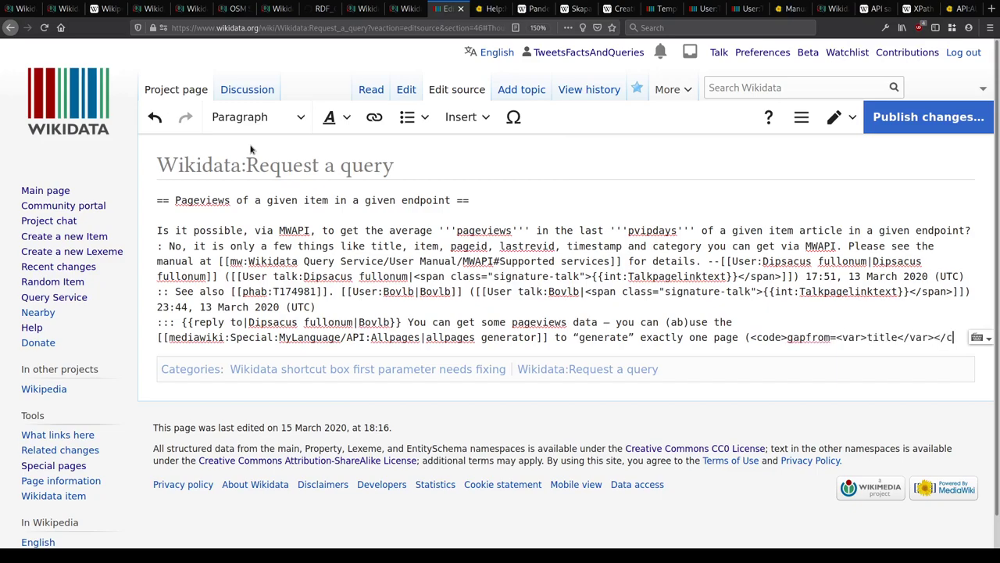
pyautogui.write('ode> + <code>gaplimit=1</code>')
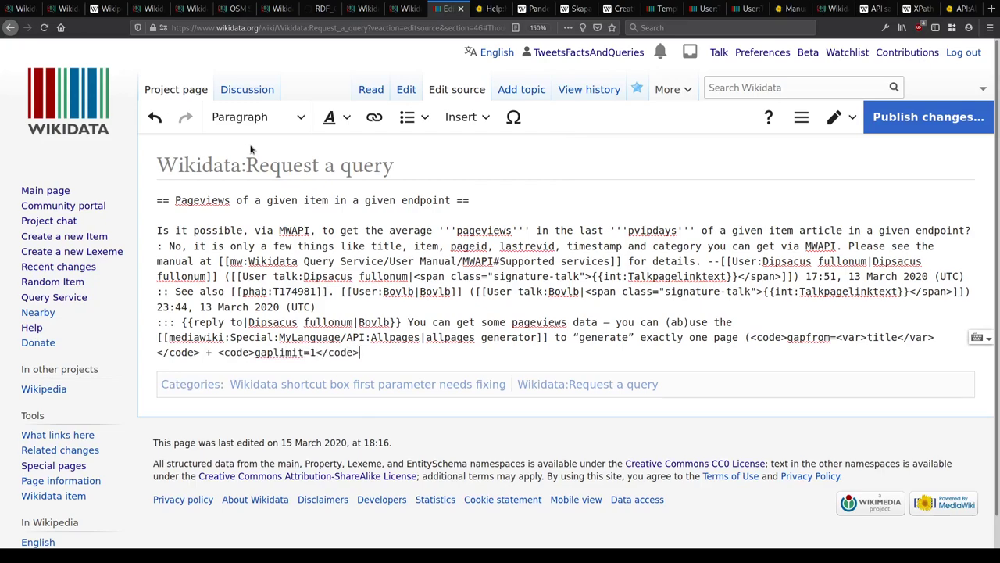
# Step: Add "), and then specify custom <code>prop</code>s to get whatever information you want from the result, including pageviews, as long as you can"
pyautogui.write('), and then specify custom <code>props')
pyautogui.press('BackSpace')
pyautogui.write('</code>s to get whatever information you want from the result, inculding pa')
pyautogui.hotkey('ctrl', 'BackSpace')
pyautogui.hotkey('ctrl', 'BackSpace')
pyautogui.write('including pageviews, as long as you can')
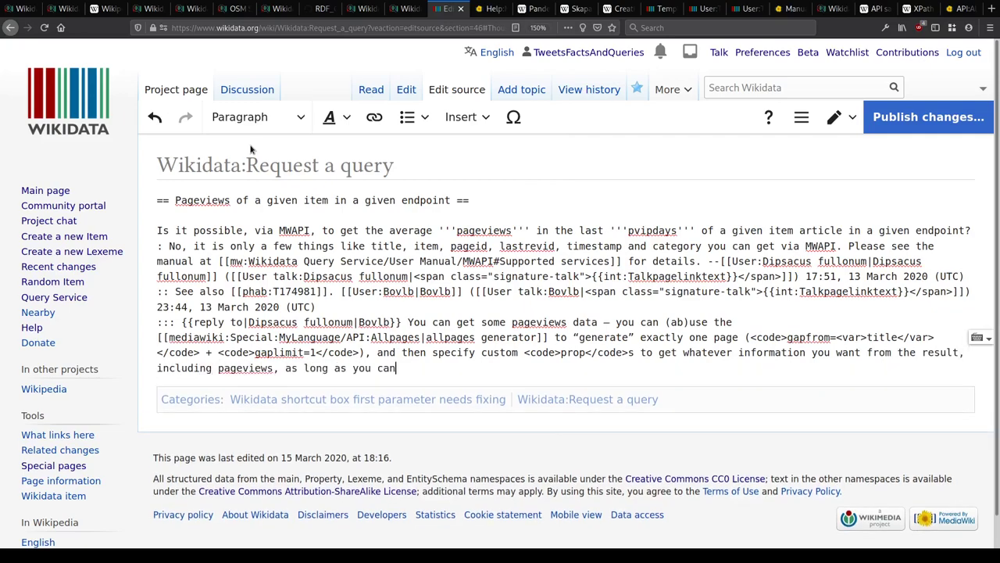
# Step: Continue with "write the right [[w:XPath|]] to extract the number out of the full result:" and start a SPARQL template with {{SPARQL|query=
pyautogui.write('rite the right')
pyautogui.write(' [[w:XPath]]')
pyautogui.write('|]]')
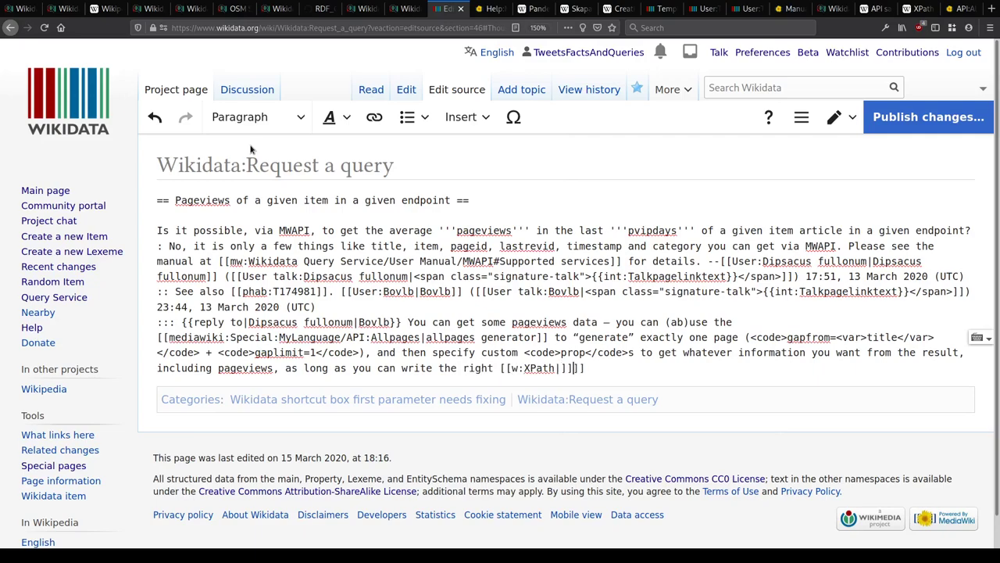
pyautogui.write(' to extract the number ')
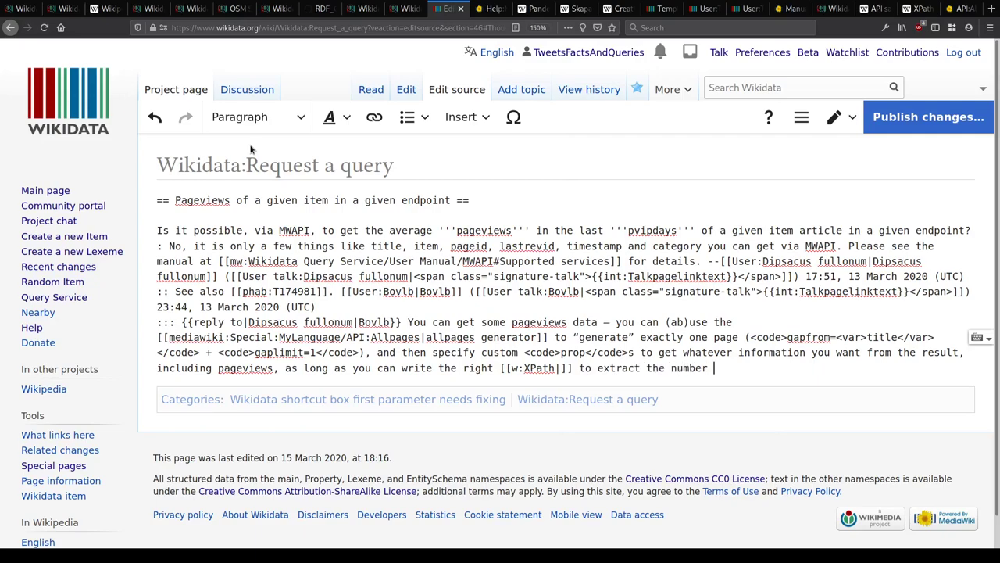
pyautogui.write('oft of the full restul')
pyautogui.press('BackSpace')
pyautogui.press('BackSpace')
pyautogui.press('BackSpace')
pyautogui.press('BackSpace')
pyautogui.press('BackSpace')
pyautogui.write('esult: {{SPARQL|query=')
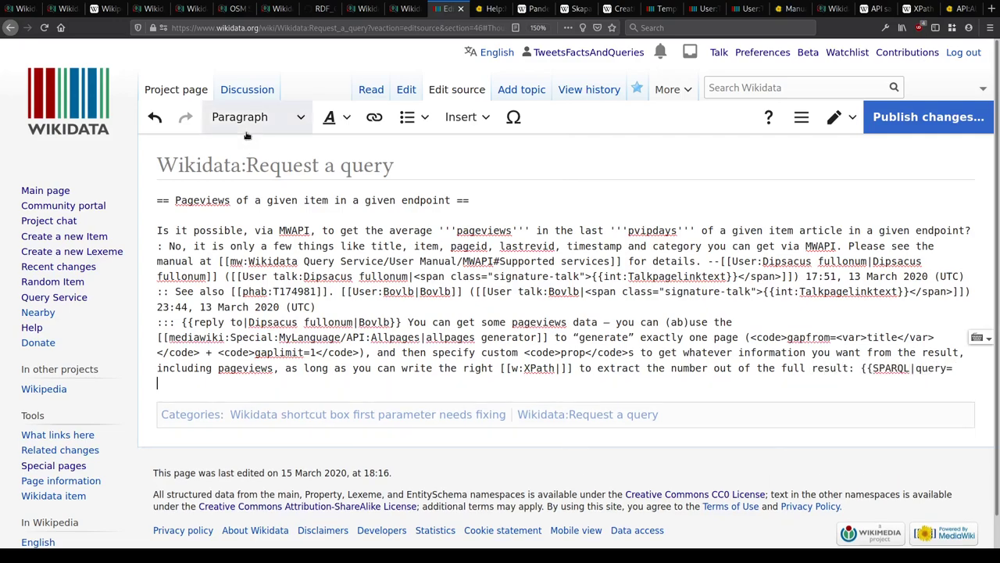
# Step: Copy the whole pageviews SPARQL query from its browser tab and paste it as the template's query in the reply
pyautogui.click(826, 8)
pyautogui.hotkey('ctrl', 'a')
pyautogui.hotkey('ctrl', 'c')
pyautogui.hotkey('ctrl', 'Tab')
pyautogui.hotkey('ctrl', 'v')
pyautogui.scroll(-4, 55, 476)
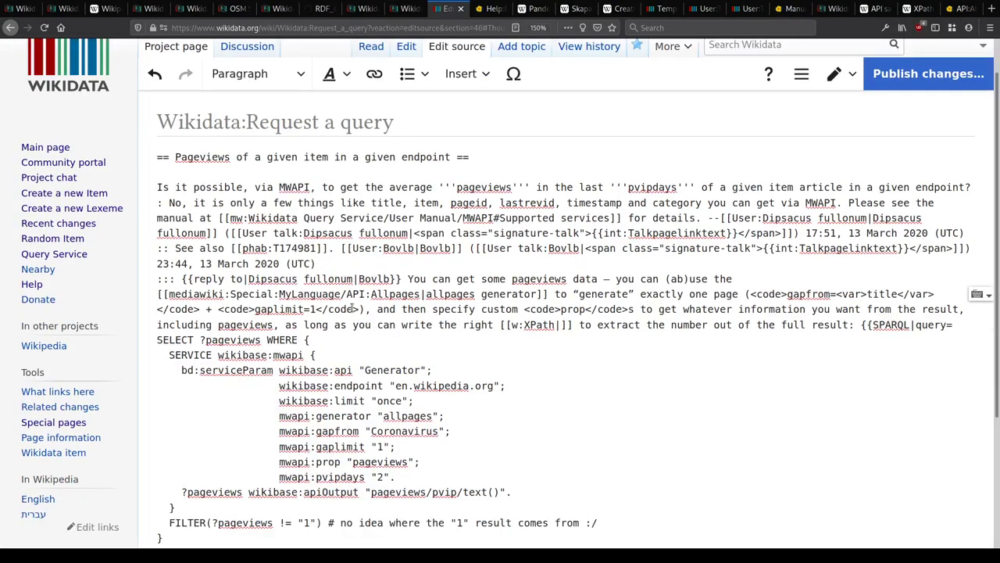
pyautogui.press('BackSpace')
# Step: Close the SPARQL template and add "Unfortunately, this only gives you one pageviews number (for the previous day, I believe)"
pyautogui.write('}} Unfortu')
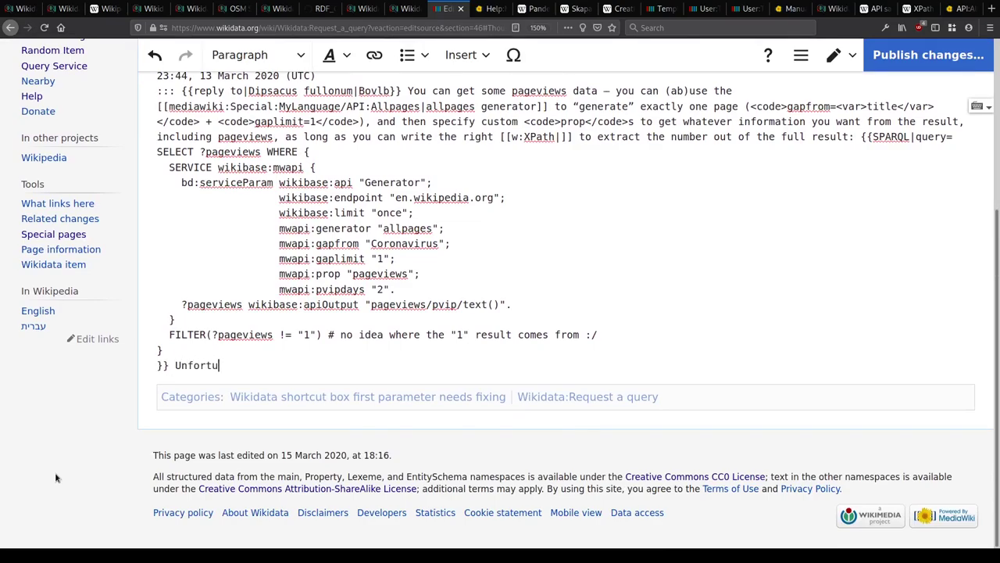
pyautogui.write('nately, this only ig')
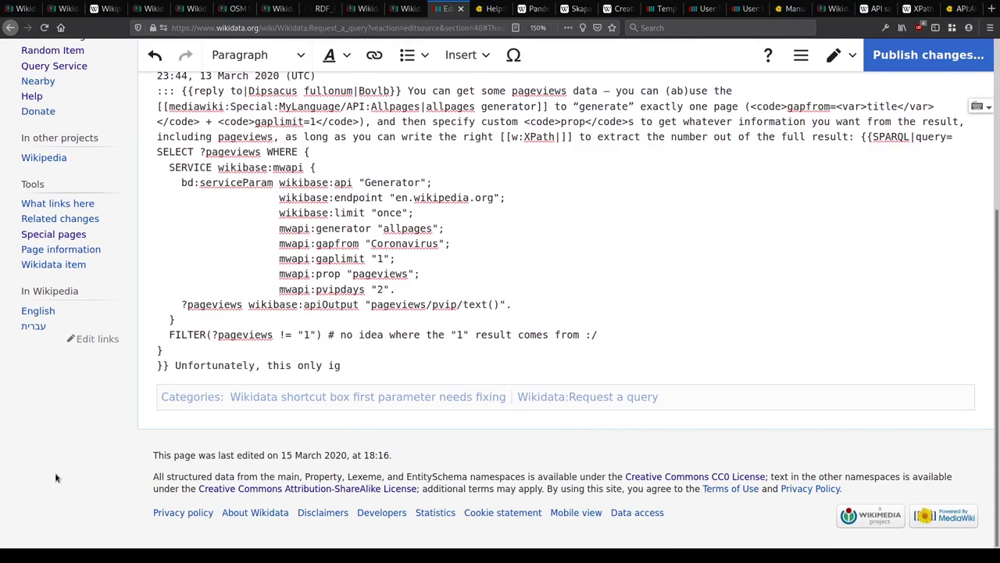
pyautogui.press('BackSpace')
pyautogui.press('BackSpace')
pyautogui.write('gives you one pageviews number')
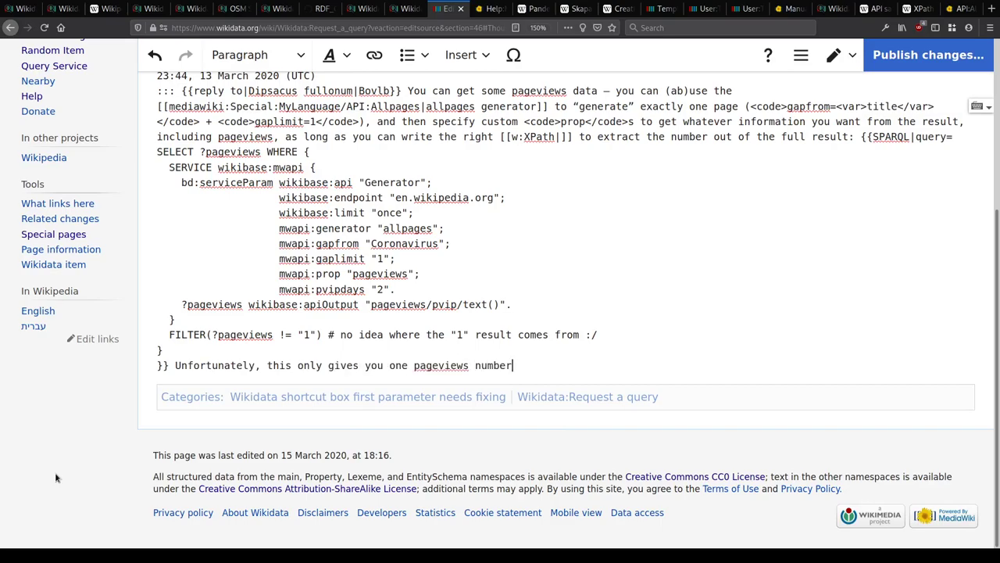
pyautogui.write(' (for the previous day')
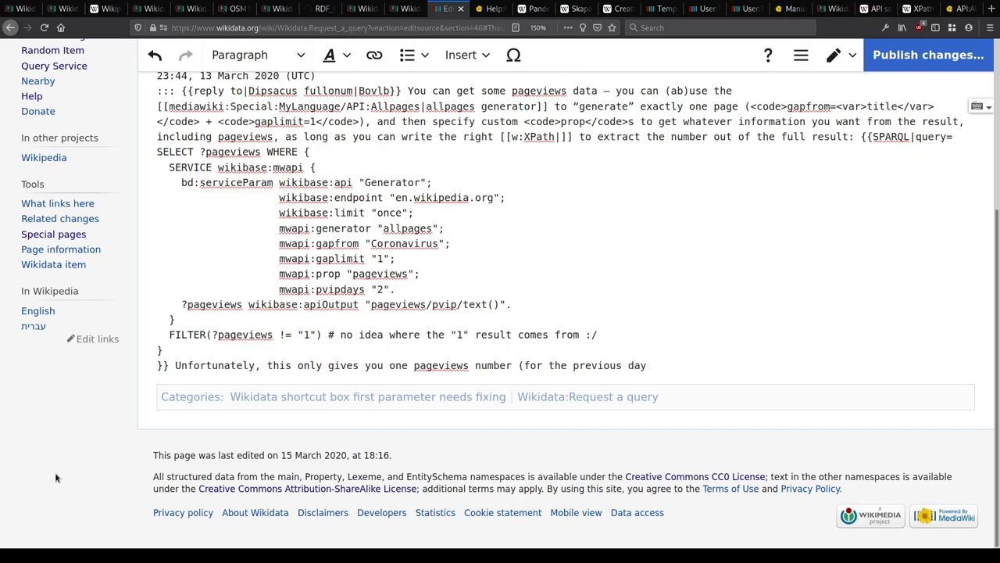
pyautogui.write(', I believe)')
# Step: Add "– I couldn’t figure out how to get more results with a higher <code>pvipdays</code> parameter, it always just seems to return the first one." and sign
pyautogui.write(' — I have')
pyautogui.press('BackSpace')
pyautogui.press('BackSpace')
pyautogui.press('BackSpace')
pyautogui.press('BackSpace')
pyautogui.write('couldn’t figure out how to get more results with a high')
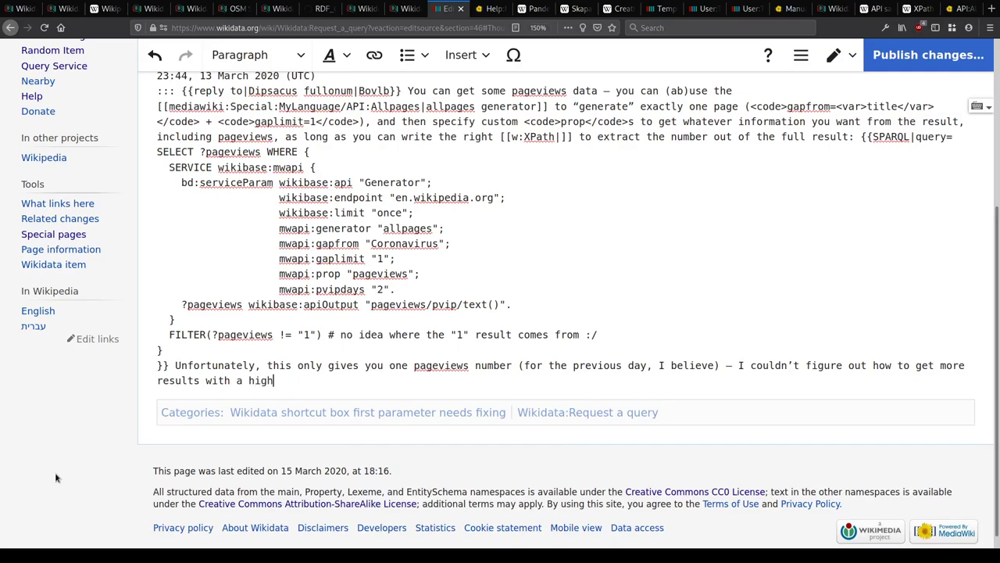
pyautogui.write('er <code>pvipdays</code> parameter, it always just semes')
pyautogui.press('BackSpace')
pyautogui.press('BackSpace')
pyautogui.press('BackSpace')
pyautogui.press('BackSpace')
pyautogui.press('BackSpace')
pyautogui.write('seems to return the first one. --~~~~')
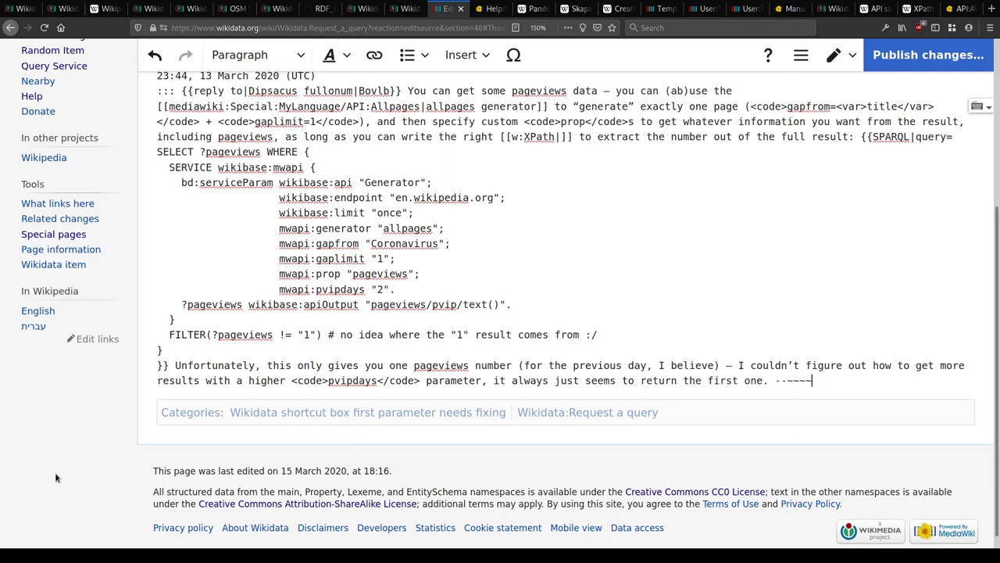
# Step: Preview the reply and change the prefix of the allpages generator link to "mw"
pyautogui.hotkey('alt', 'shift', 'p')
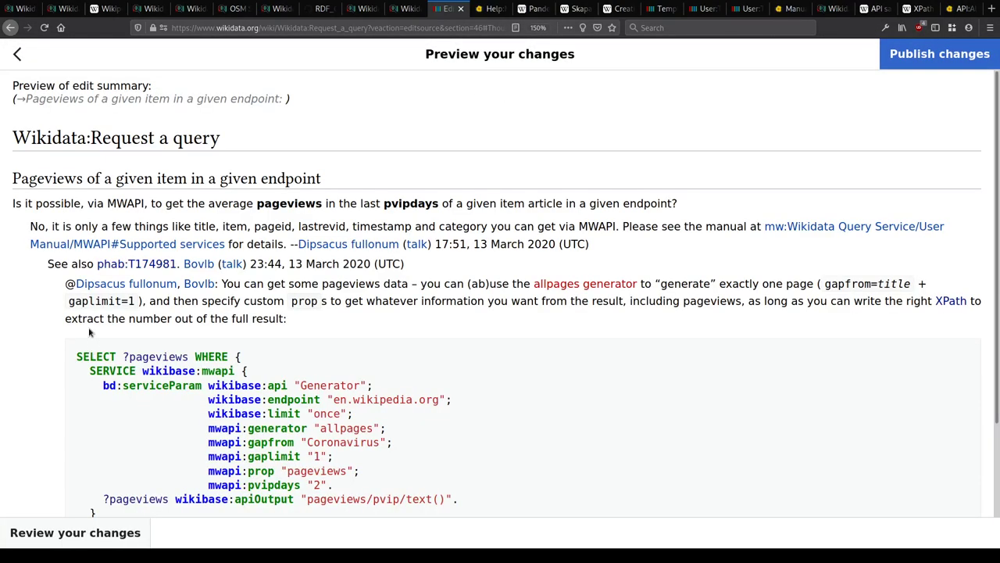
pyautogui.scroll(-2, 90, 332)
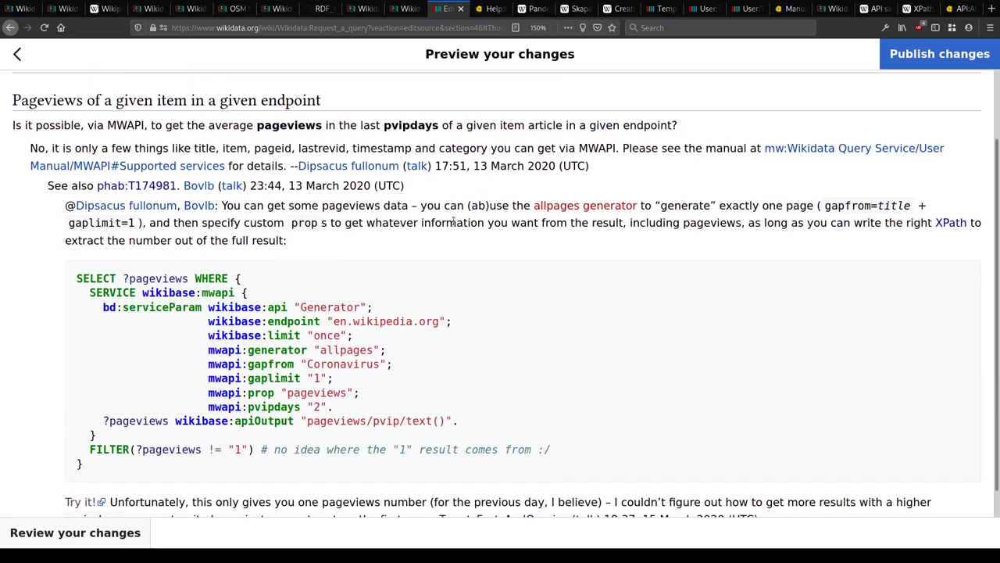
pyautogui.press('Escape')
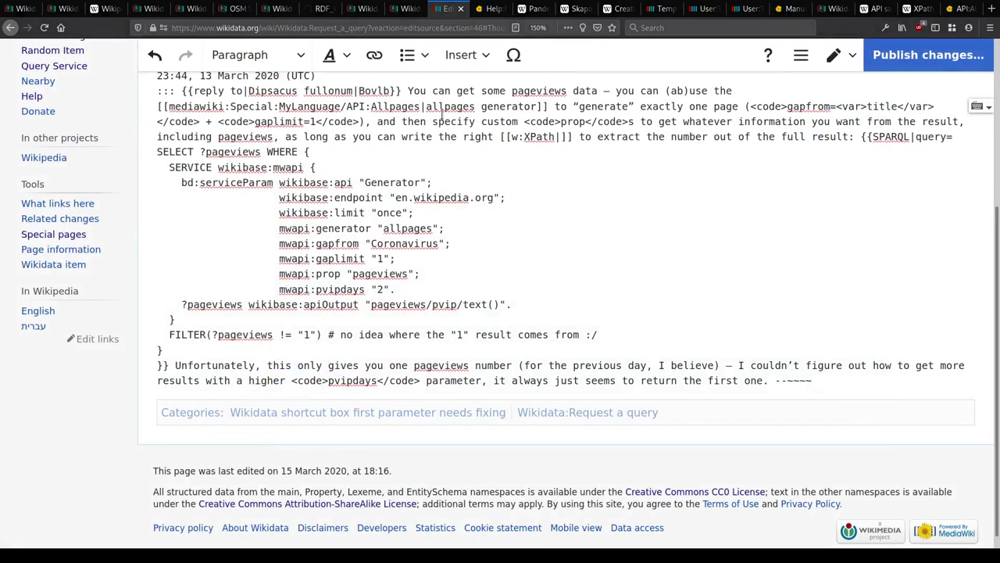
pyautogui.doubleClick(197, 106)
pyautogui.write('mw')
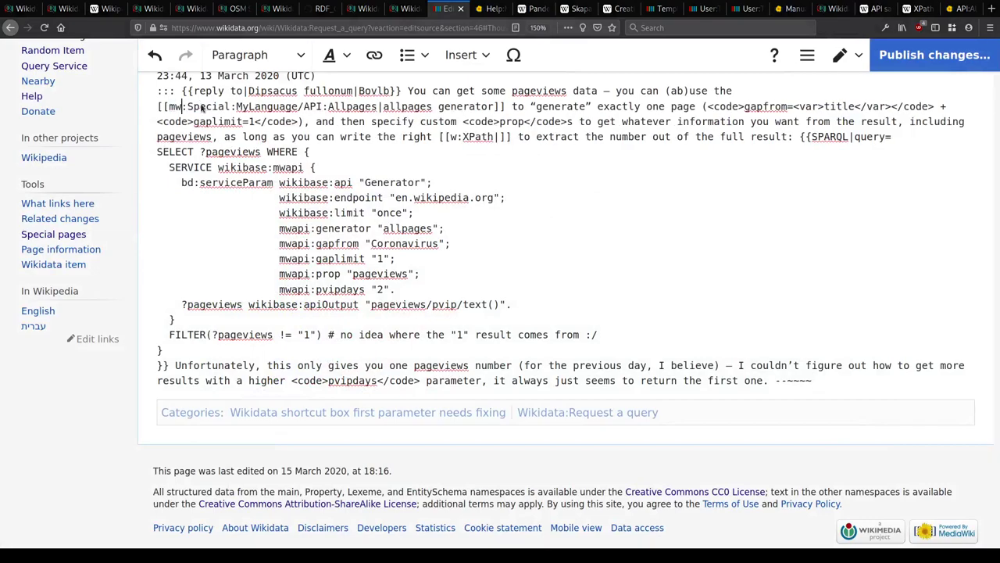
# Step: Preview the corrected reply, test the allpages generator link, and return to the source text
pyautogui.hotkey('alt', 'shift', 'p')
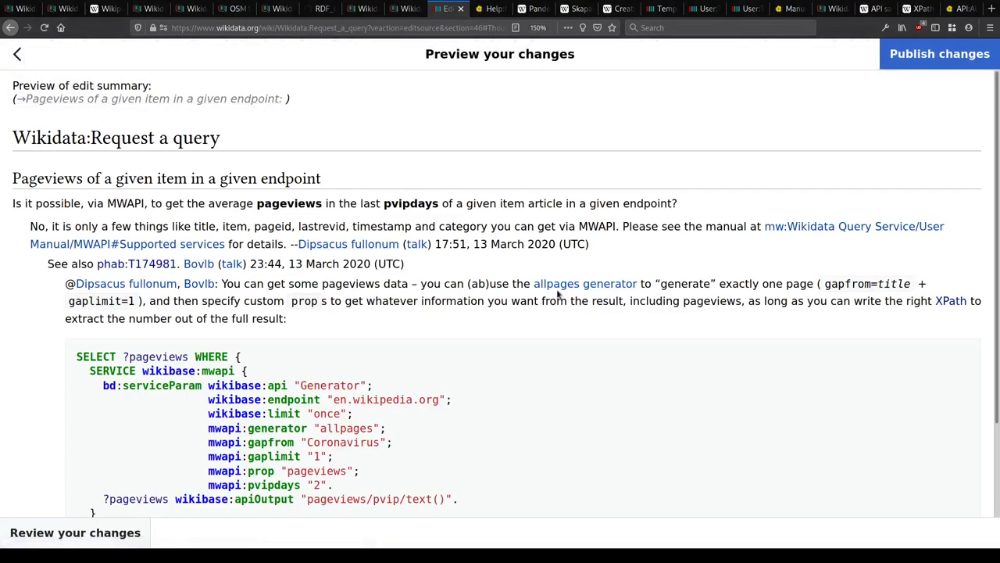
pyautogui.click(558, 288)
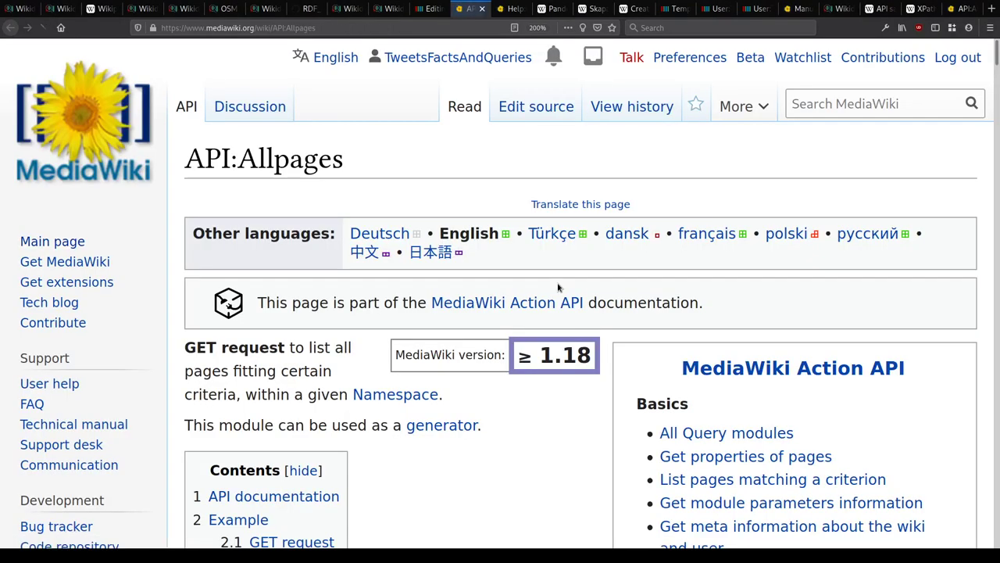
pyautogui.hotkey('ctrl', 'w')
pyautogui.scroll(-3, 540, 279)
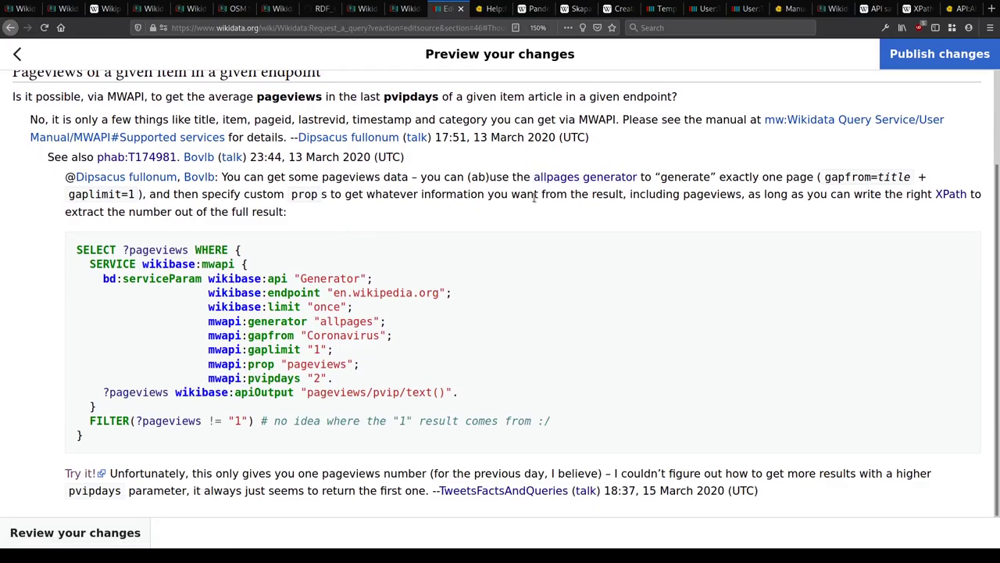
pyautogui.press('Escape')
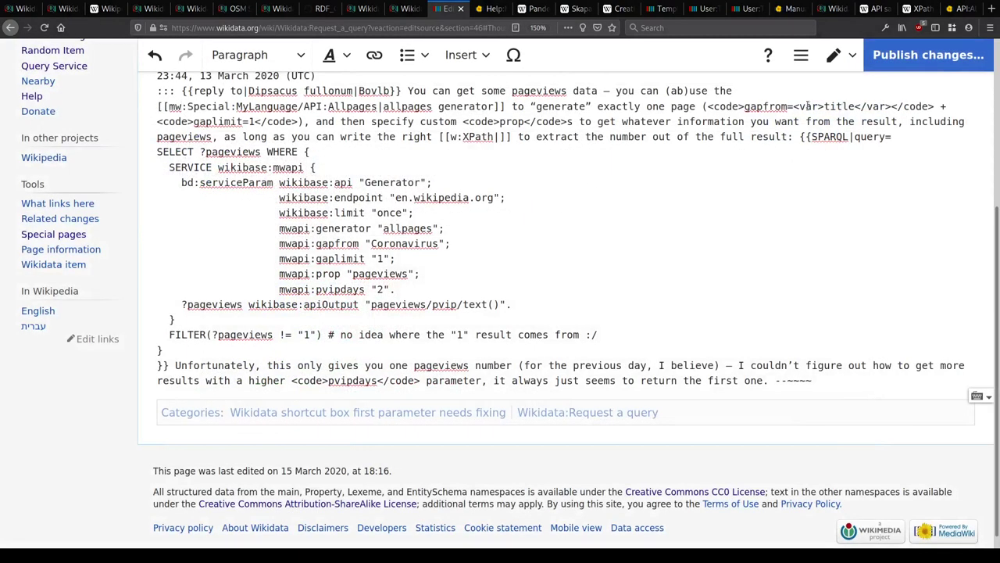
# Step: Insert "for that page" after "from the result" in the reply and check the wording in the preview
pyautogui.click(897, 121)
pyautogui.write('for that pag')
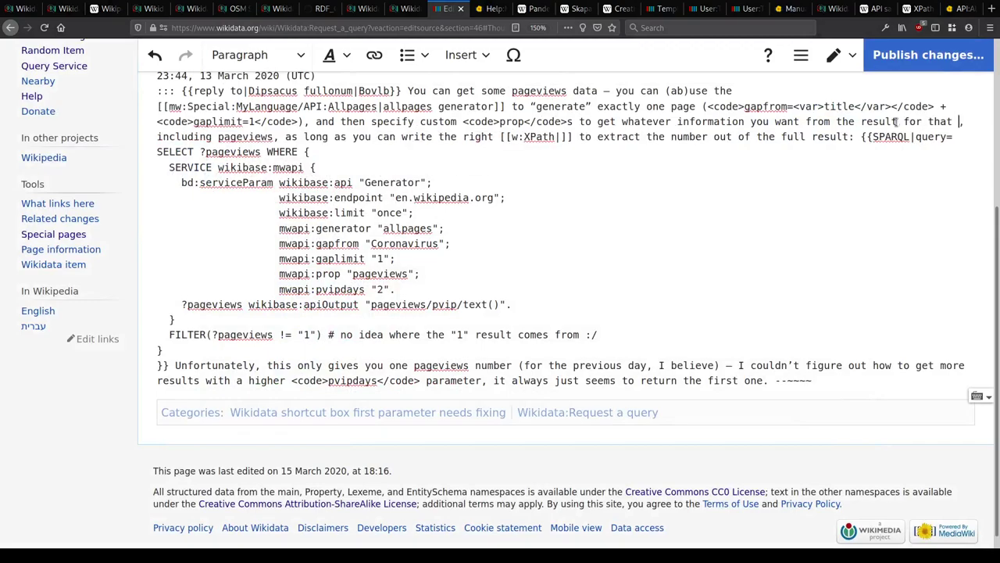
pyautogui.write('e')
pyautogui.hotkey('alt', 'shift', 'p')
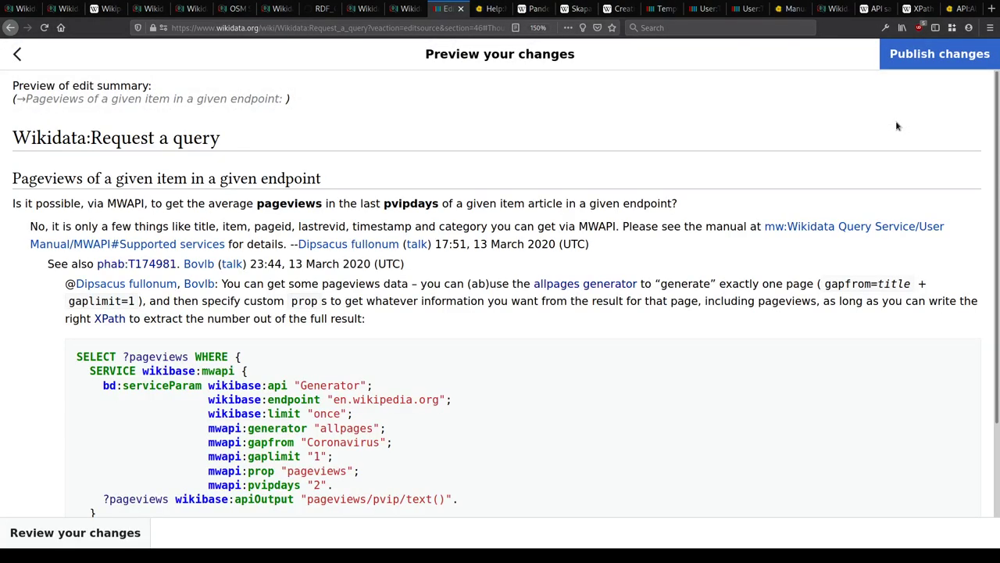
pyautogui.scroll(-2, 467, 485)
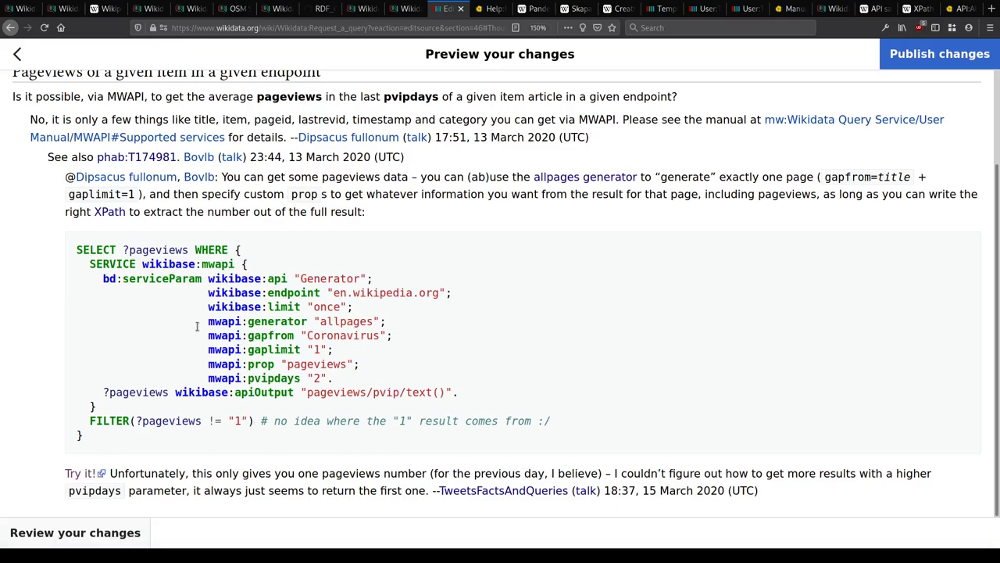
pyautogui.press('Escape')
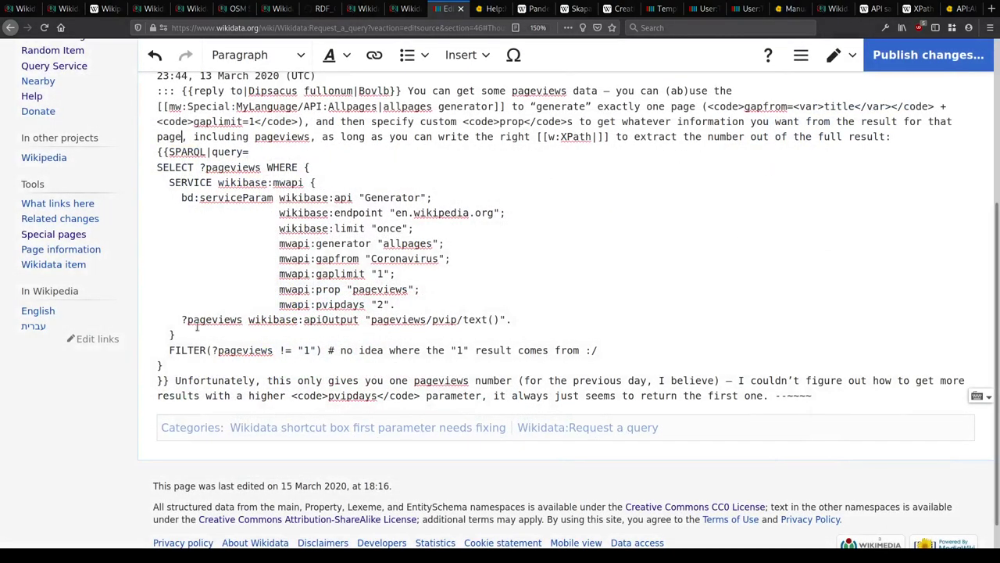
# Step: Publish the reply with the edit summary "reply: use generator=allpages to generate a page and then prop=pageviews for pageview data"
pyautogui.write('re')
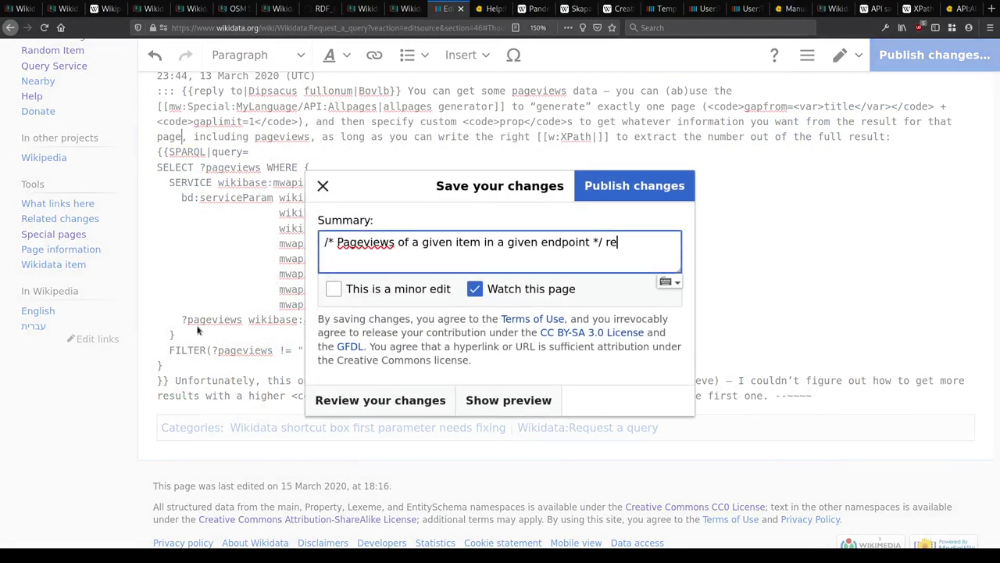
pyautogui.write('ply: use')
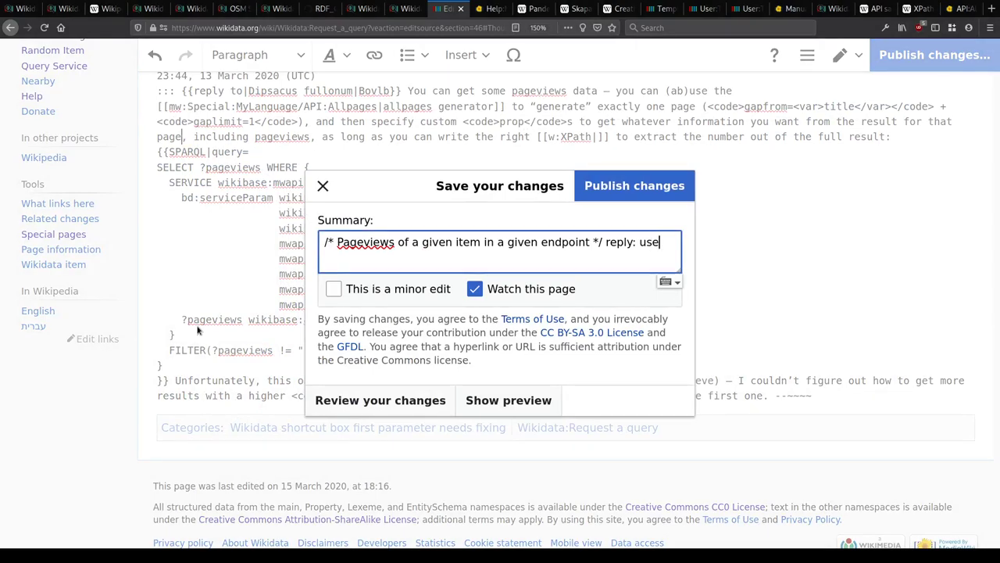
pyautogui.write(' generator=allpages')
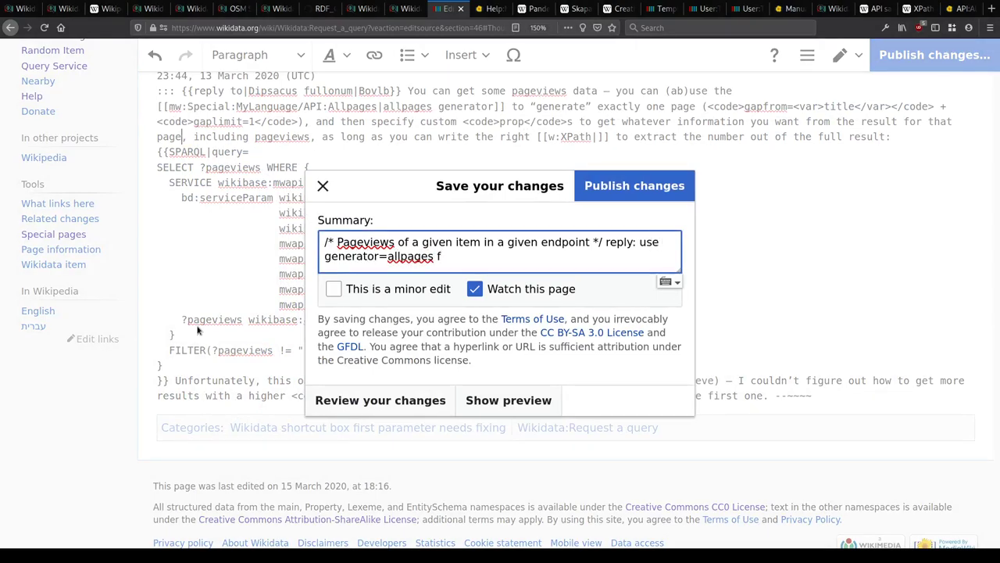
pyautogui.write(' to generate a pa')
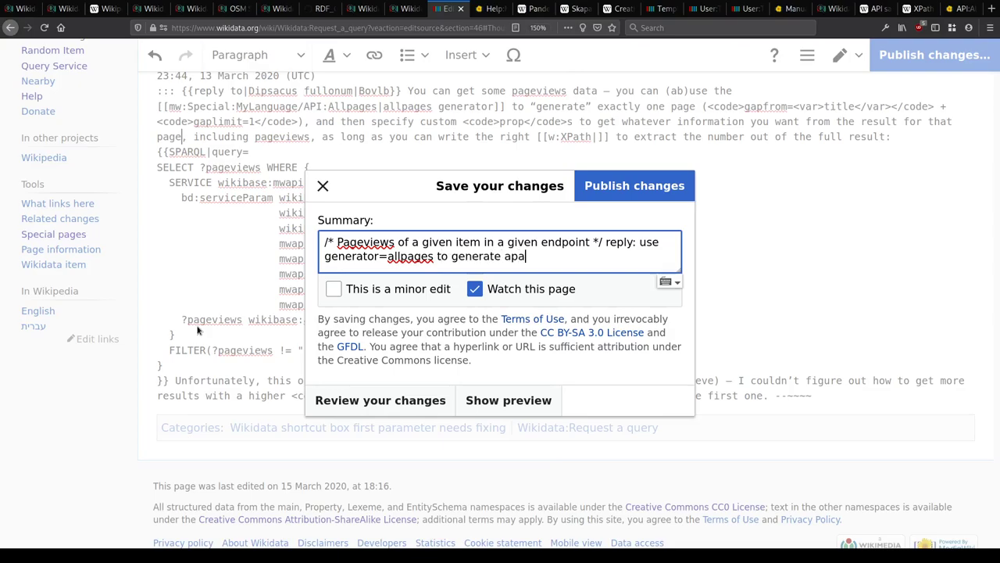
pyautogui.write('ge and then prop=pagev')
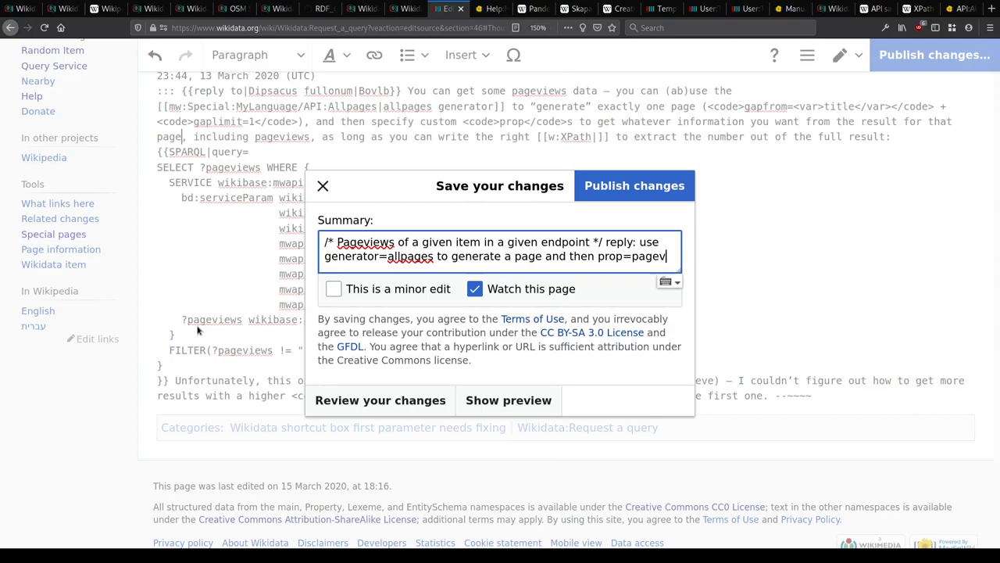
pyautogui.write('iews for pageview data')
pyautogui.press('Up')
pyautogui.press('Up')
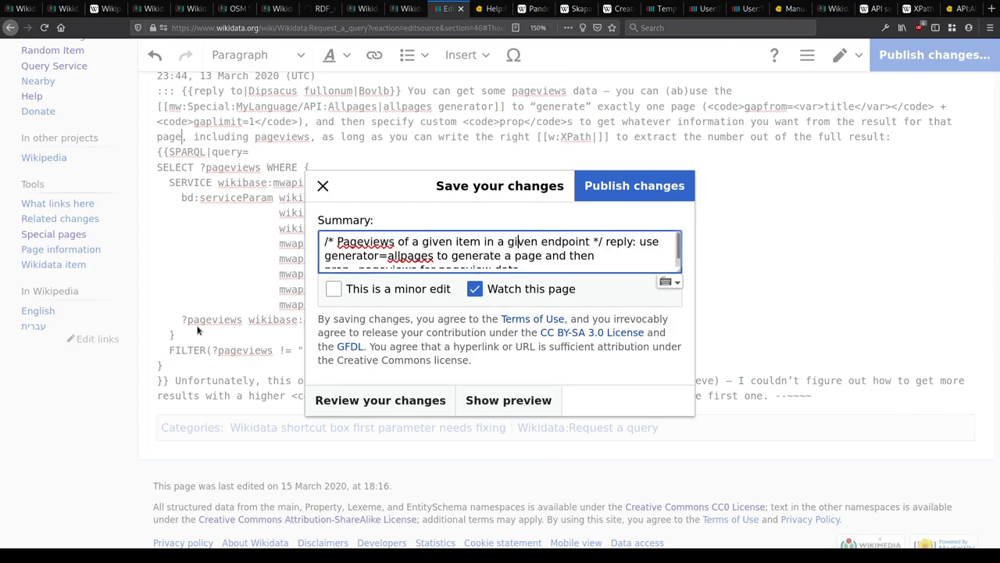
pyautogui.press('Return')
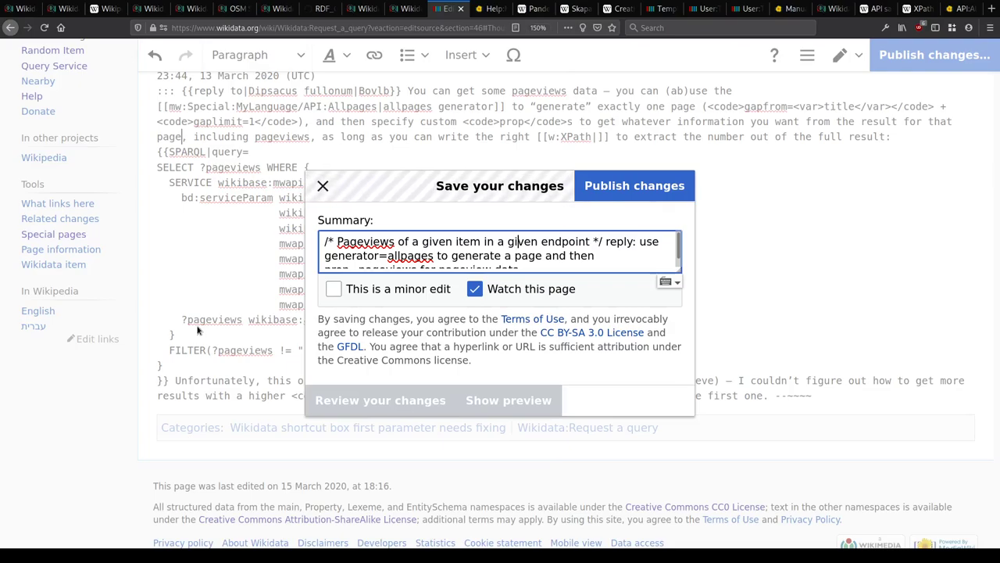
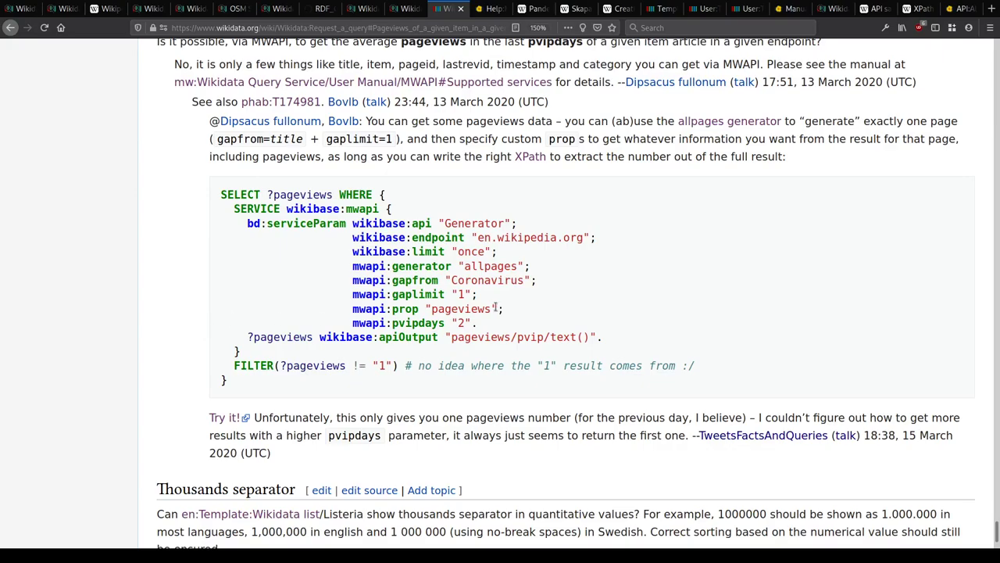
# Step: Examine the "Items with more than 30 sitelinks" request, including its criteria, proposed queries and replies
pyautogui.scroll(10, 495, 307)
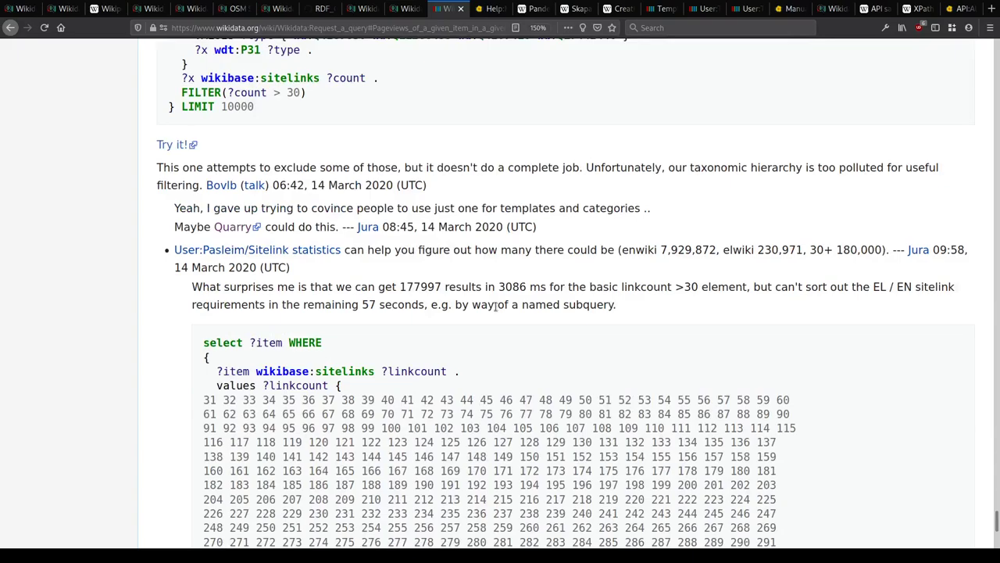
pyautogui.scroll(-4, 495, 308)
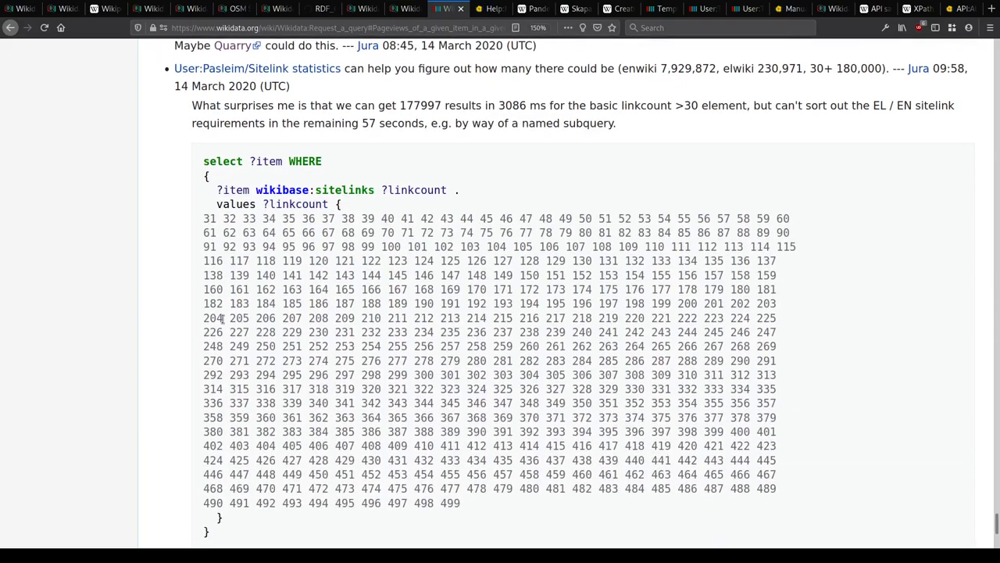
pyautogui.scroll(-2, 223, 318)
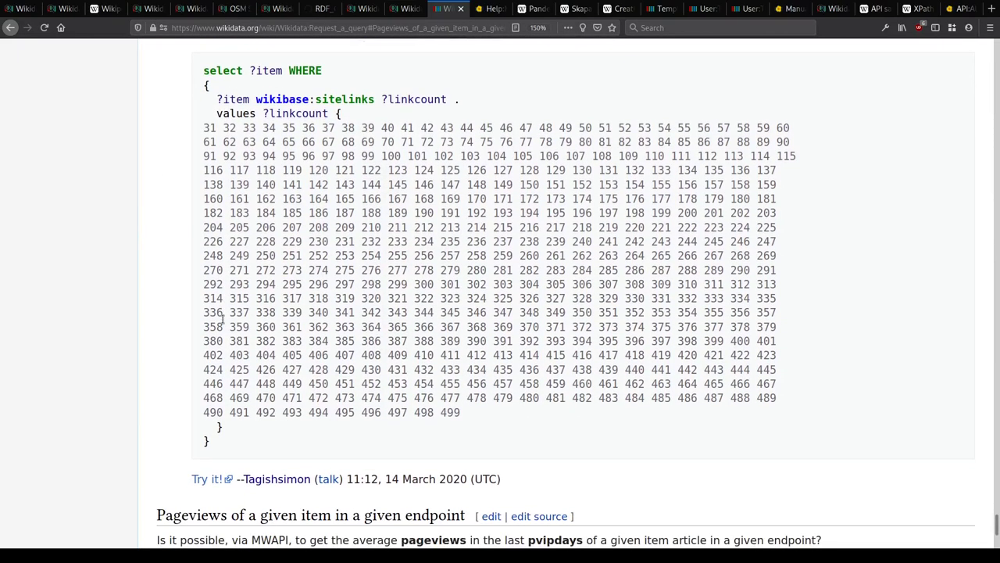
pyautogui.scroll(20, 223, 318)
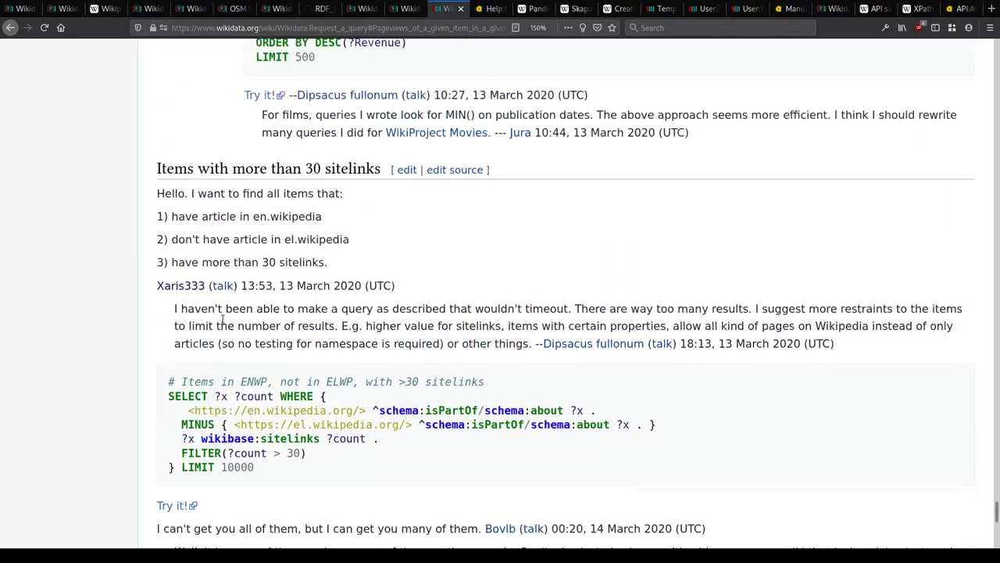
pyautogui.scroll(4, 223, 321)
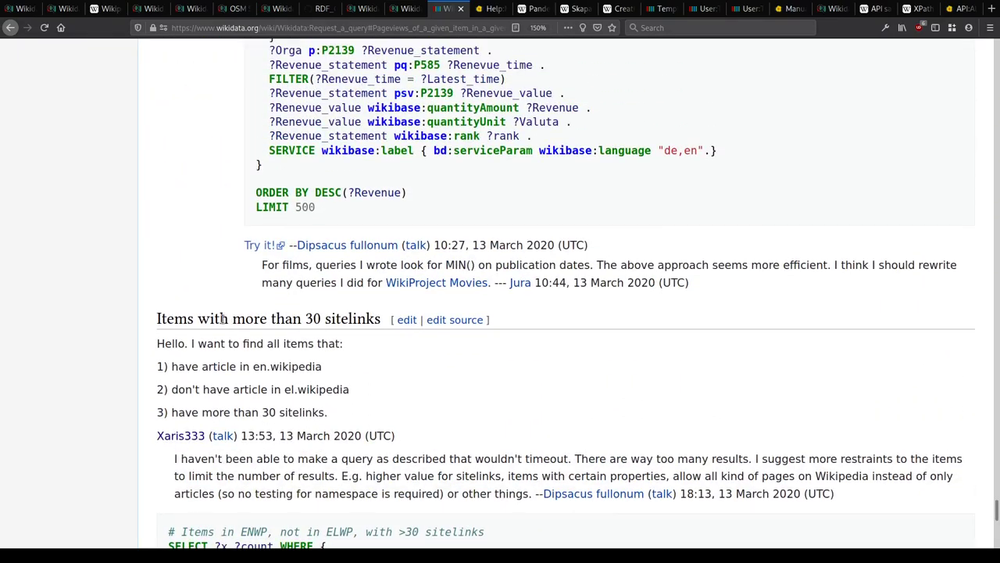
pyautogui.scroll(-6, 229, 318)
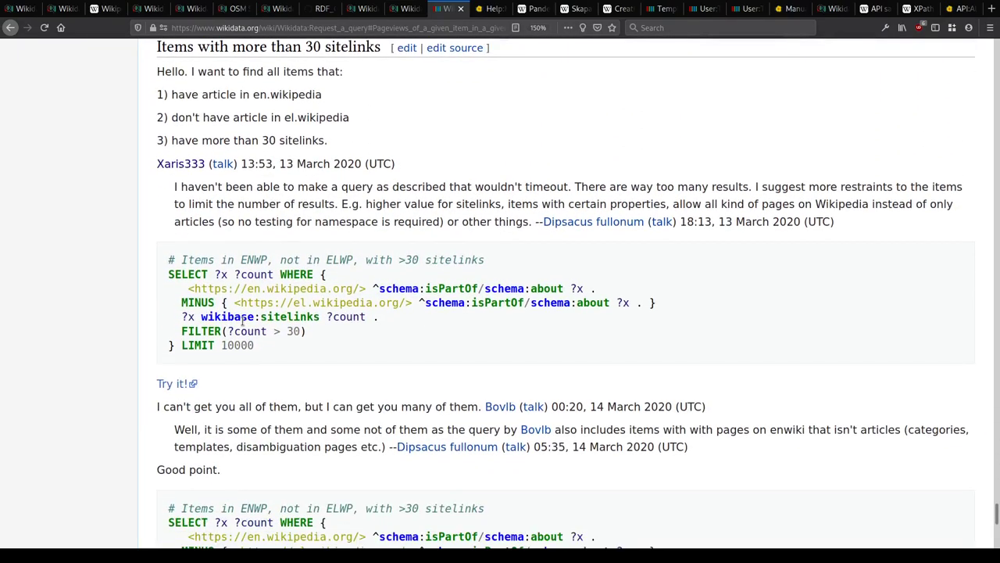
pyautogui.moveTo(267, 95); pyautogui.dragTo(334, 115)
pyautogui.click(335, 115)
pyautogui.doubleClick(287, 117)
pyautogui.scroll(-1, 297, 150)
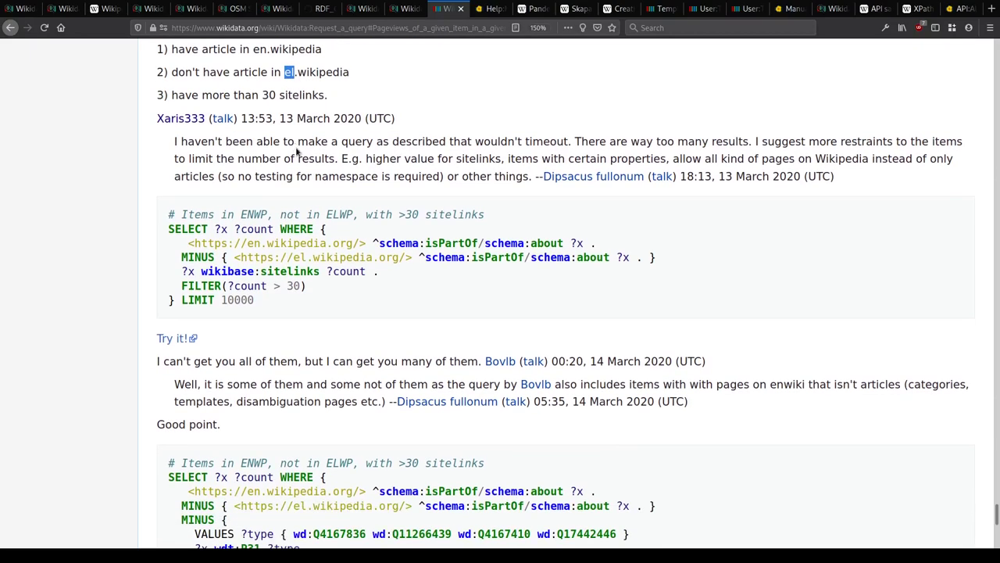
pyautogui.scroll(-1, 297, 150)
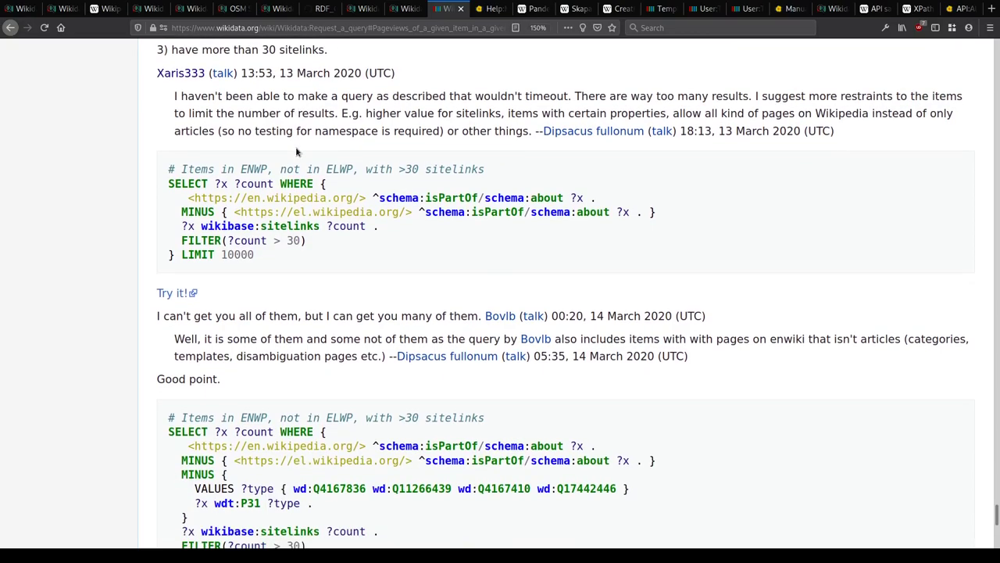
pyautogui.scroll(-3, 297, 151)
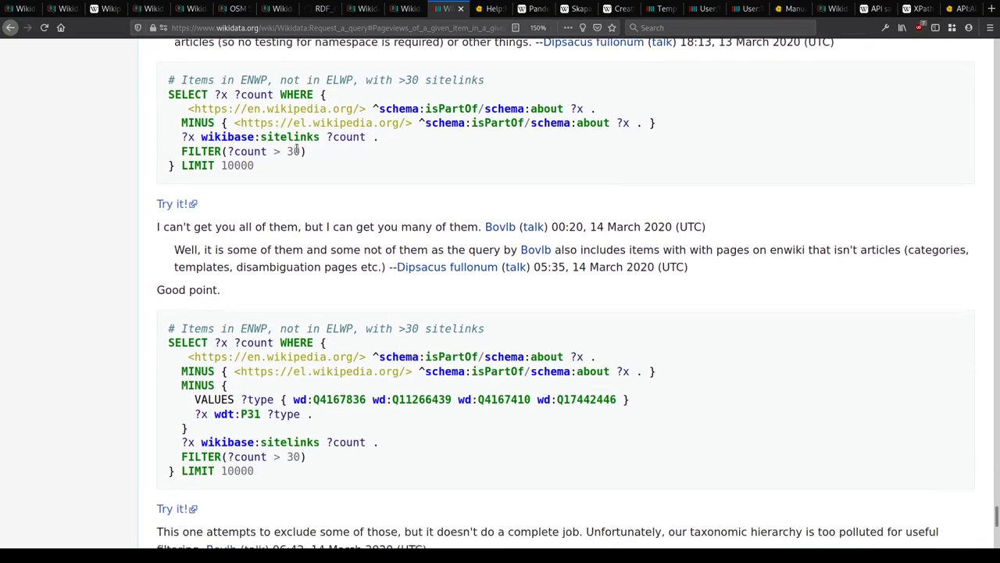
pyautogui.scroll(2, 297, 151)
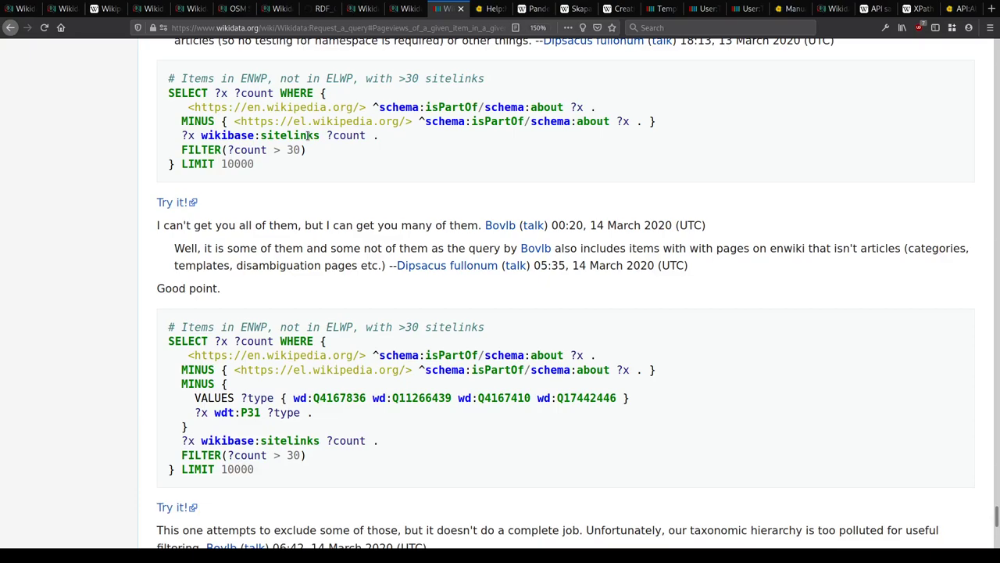
pyautogui.scroll(-4, 311, 135)
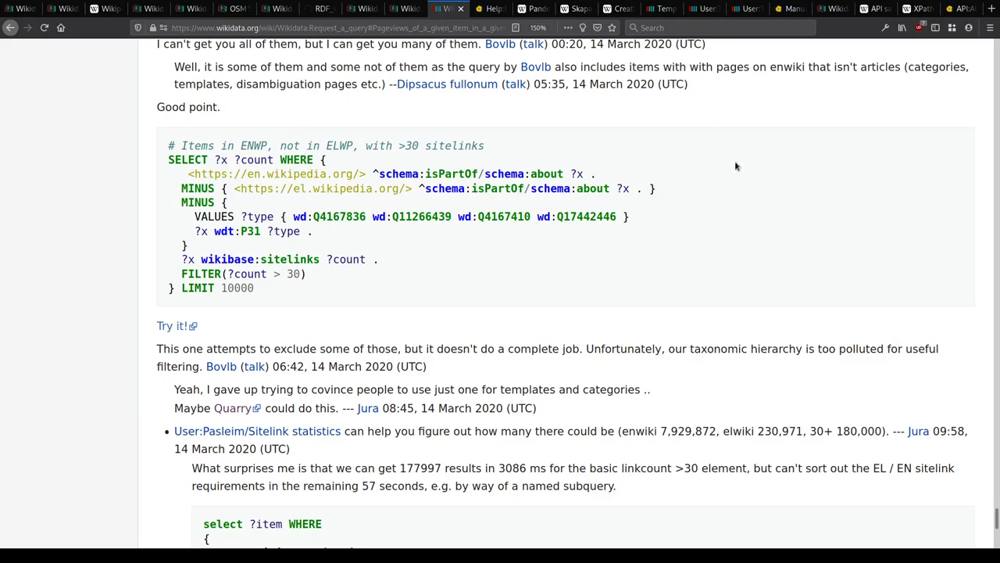
pyautogui.scroll(-1, 710, 207)
pyautogui.scroll(-3, 710, 207)
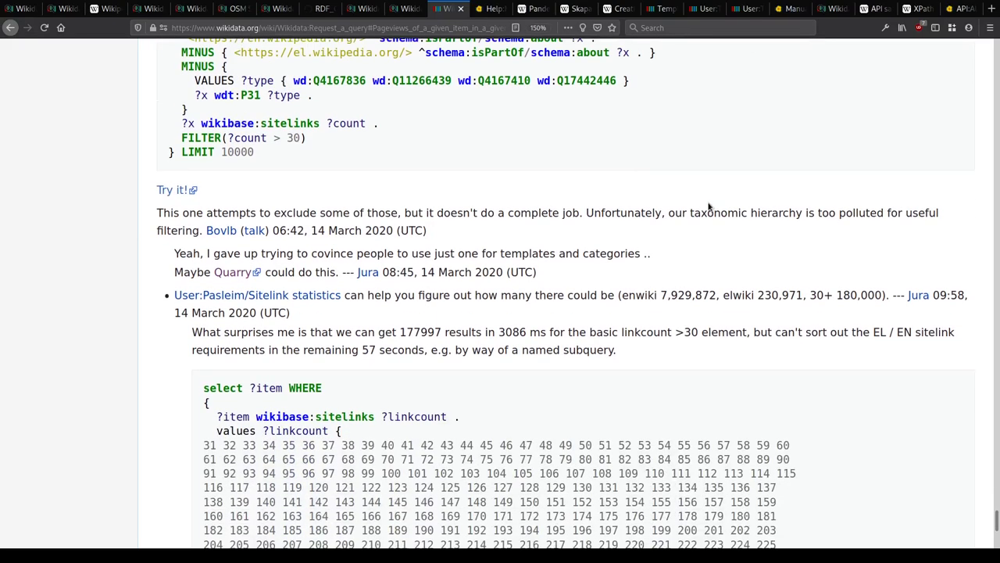
pyautogui.scroll(-4, 141, 309)
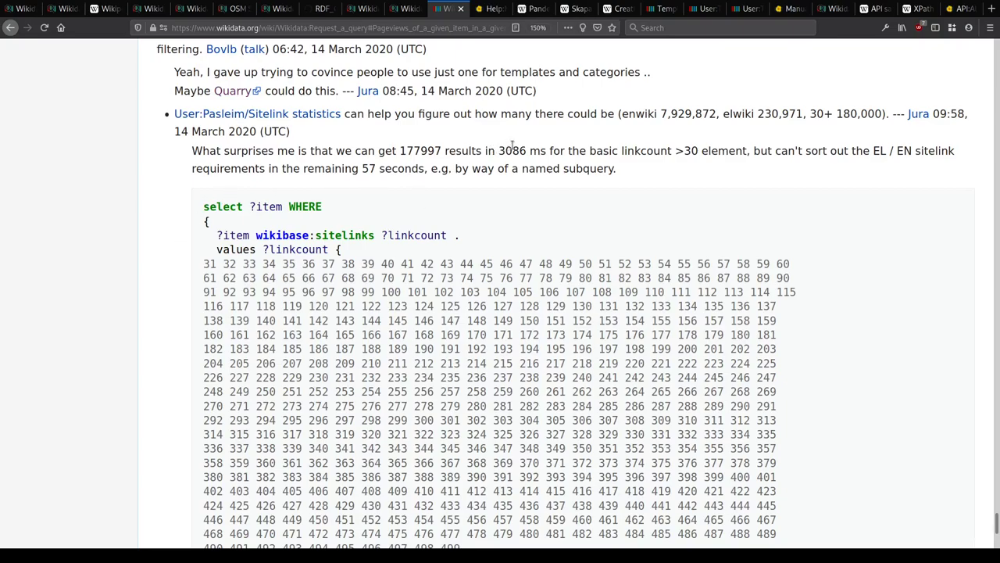
pyautogui.scroll(-4, 534, 148)
pyautogui.scroll(8, 534, 147)
pyautogui.scroll(3, 534, 145)
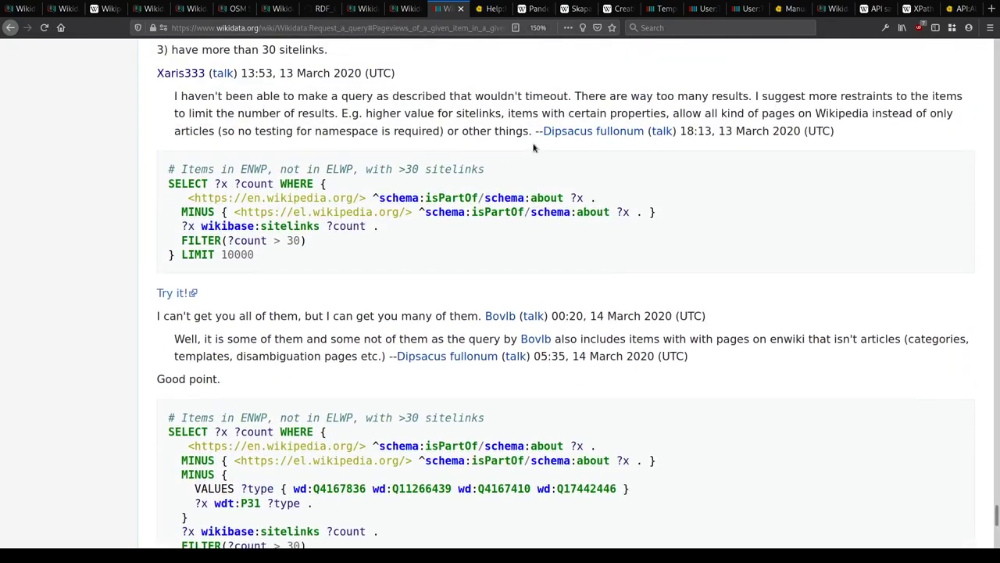
pyautogui.scroll(4, 535, 148)
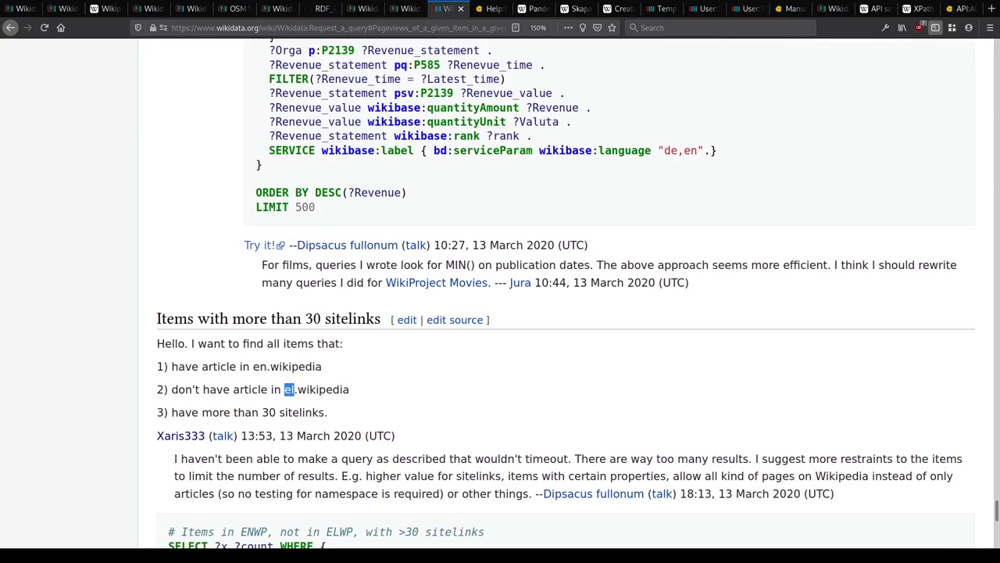
# Step: Look through the earlier requests on nonprofit revenue, query timeouts, Catalan labels and multiple 'instance of' statements
pyautogui.scroll(6, 576, 383)
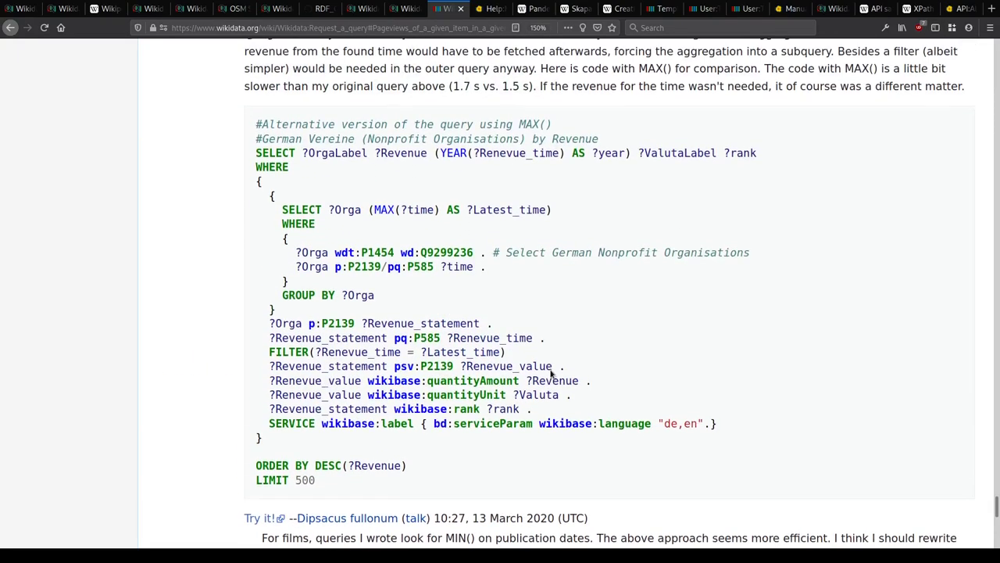
pyautogui.scroll(-1, 547, 377)
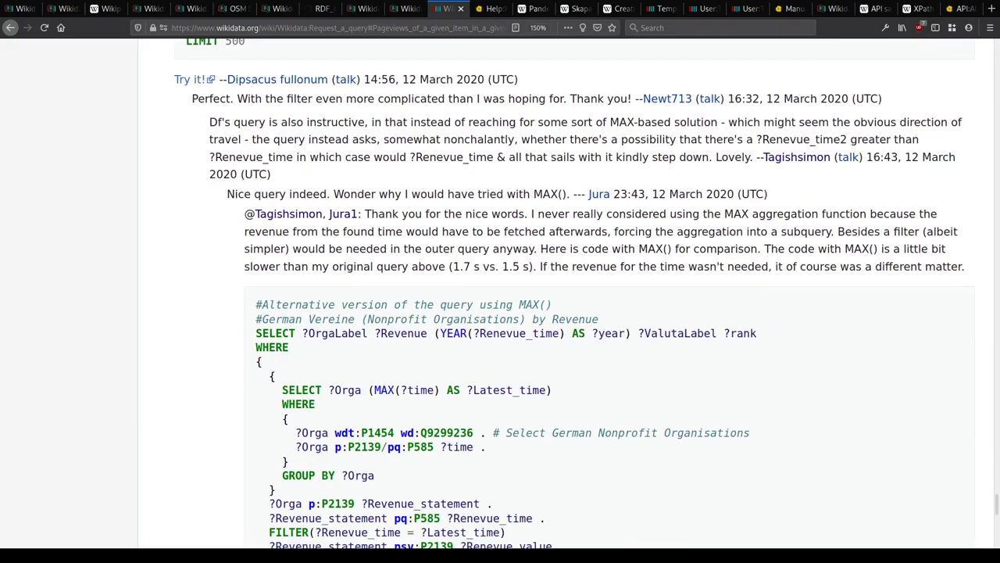
pyautogui.scroll(8, 34, 361)
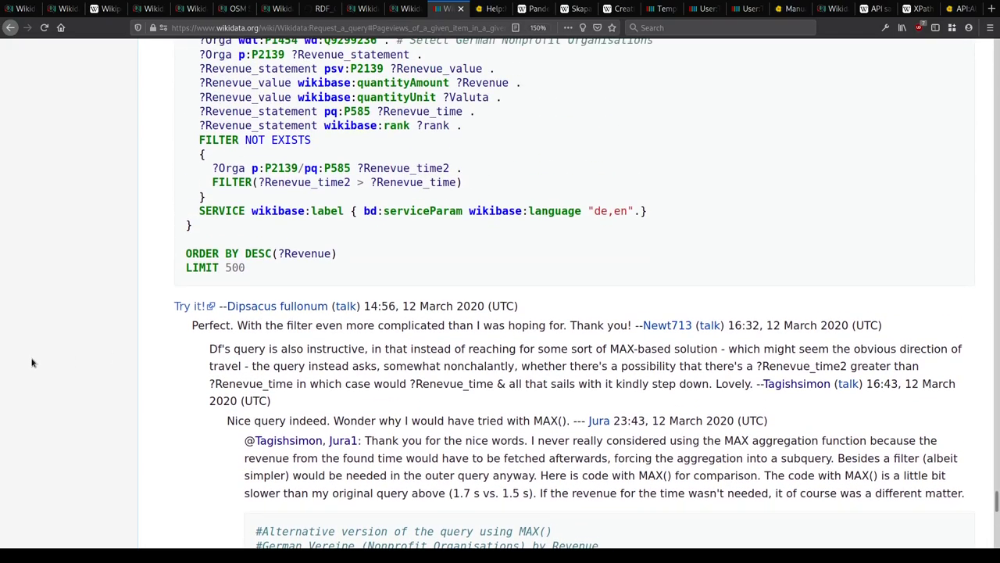
pyautogui.scroll(12, 33, 361)
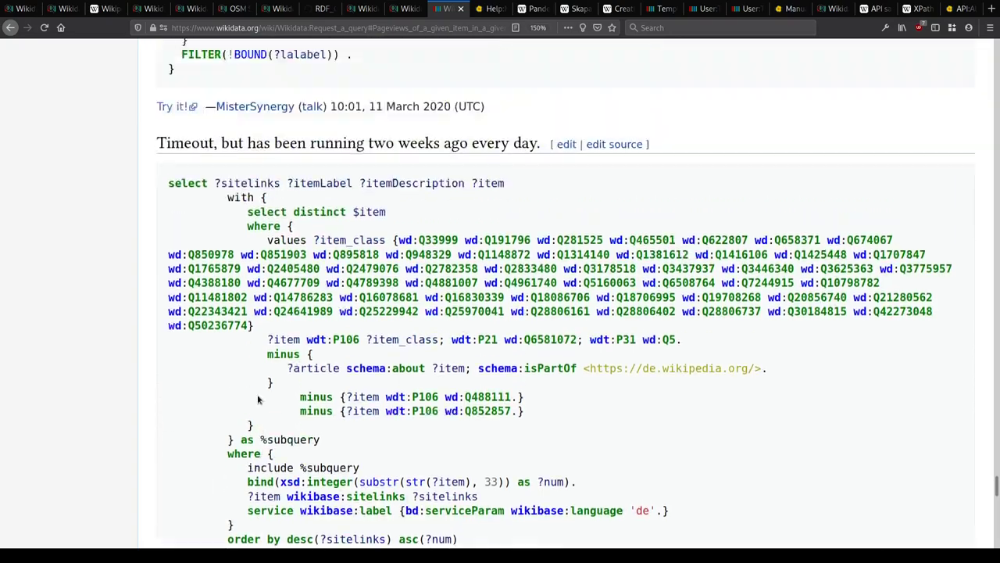
pyautogui.scroll(1, 260, 400)
pyautogui.scroll(-4, 235, 312)
pyautogui.scroll(2, 206, 203)
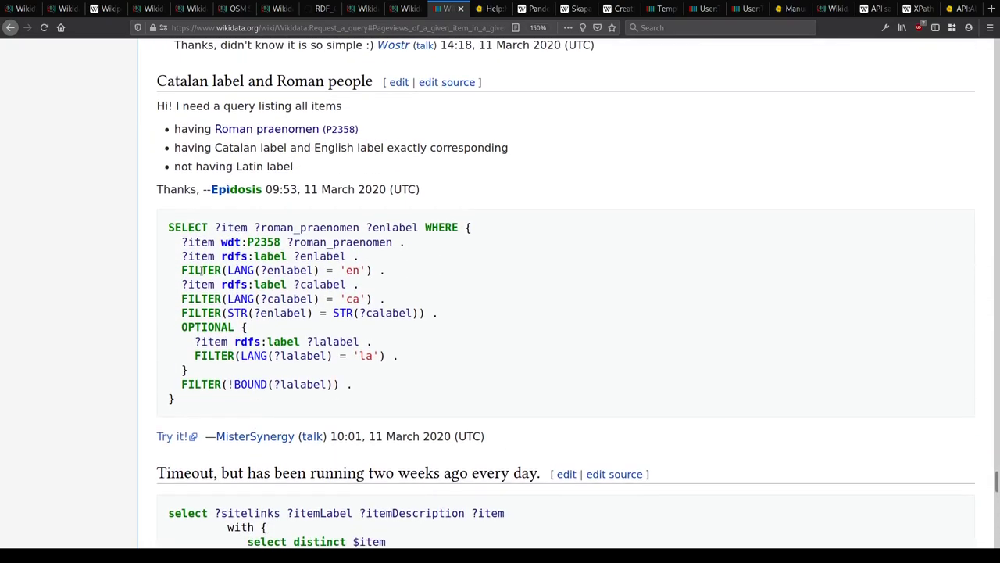
pyautogui.scroll(10, 203, 240)
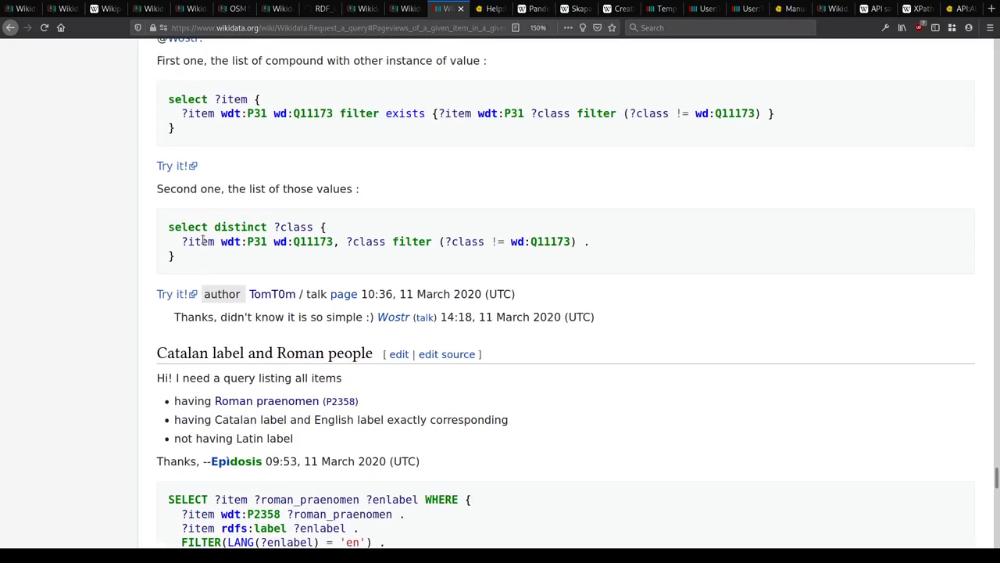
pyautogui.scroll(6, 207, 246)
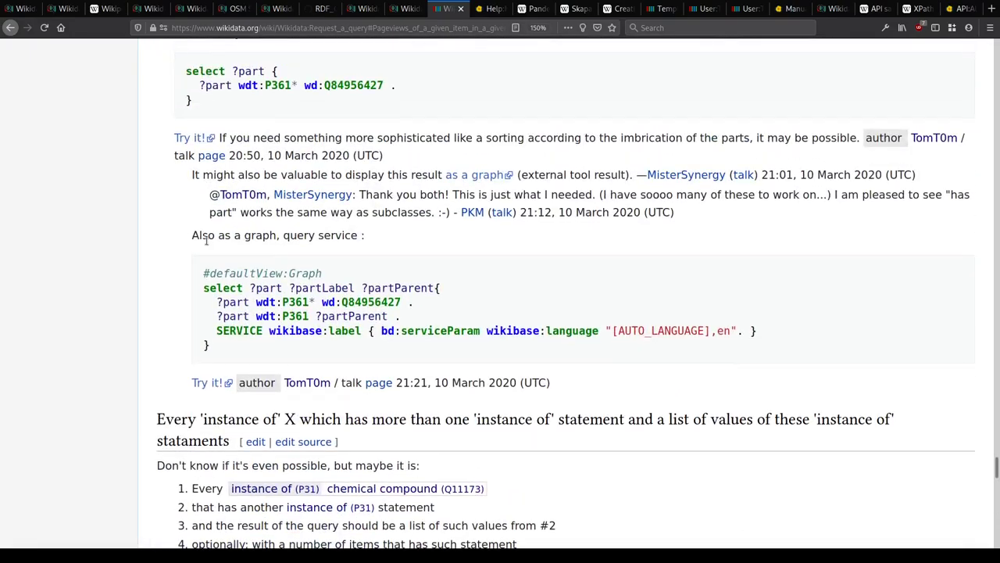
# Step: Look through the earlier requests on the "has part/part of" tree, the 2016 Olympics participants and the lexeme word lists
pyautogui.scroll(10, 224, 248)
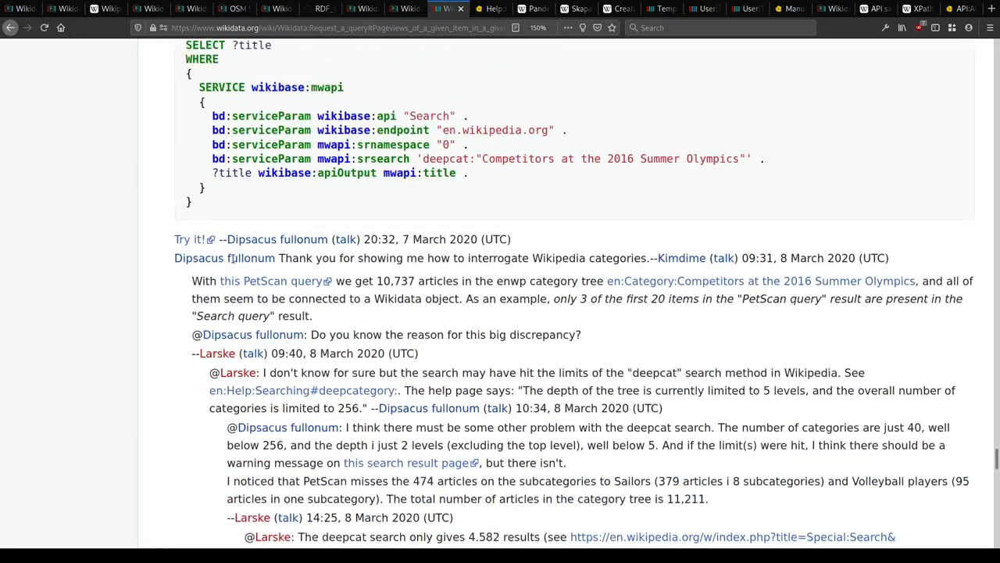
pyautogui.scroll(-5, 249, 266)
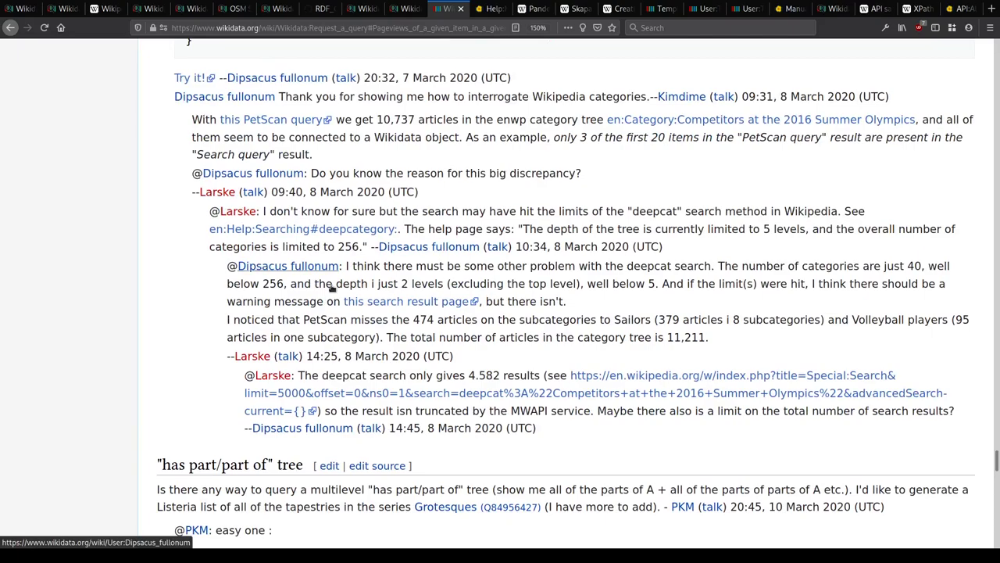
pyautogui.tripleClick(440, 426)
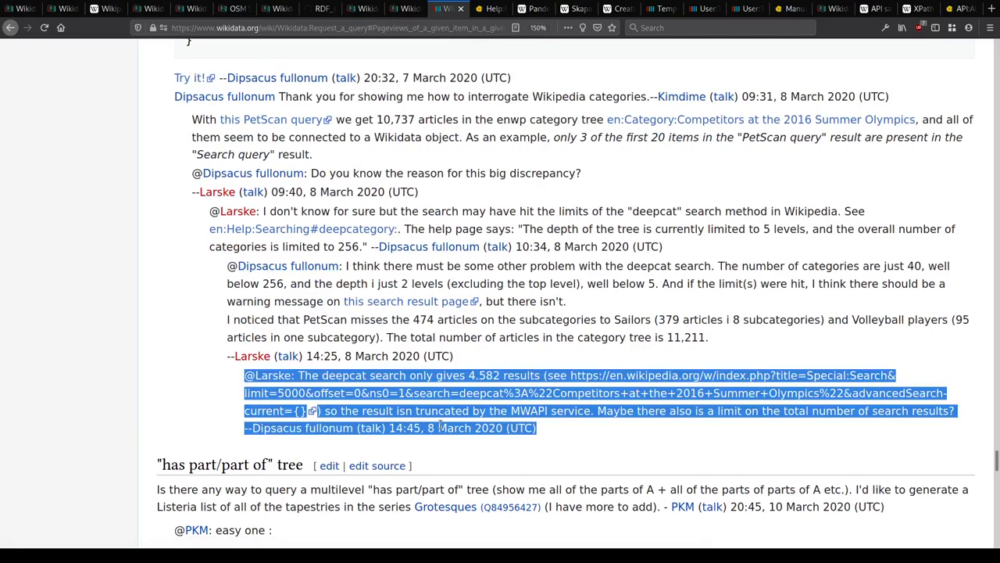
pyautogui.click(441, 426)
pyautogui.scroll(20, 443, 426)
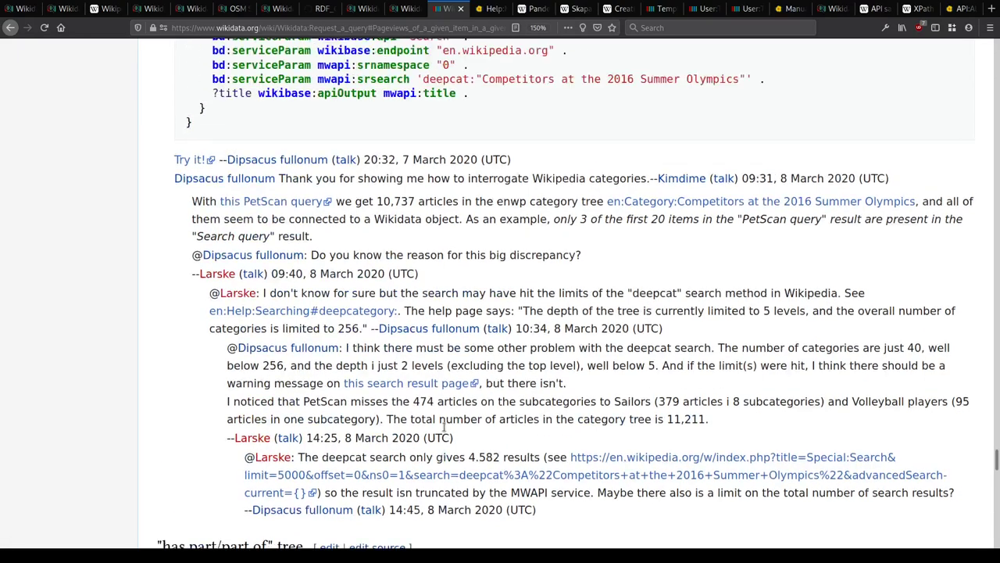
pyautogui.scroll(20, 445, 431)
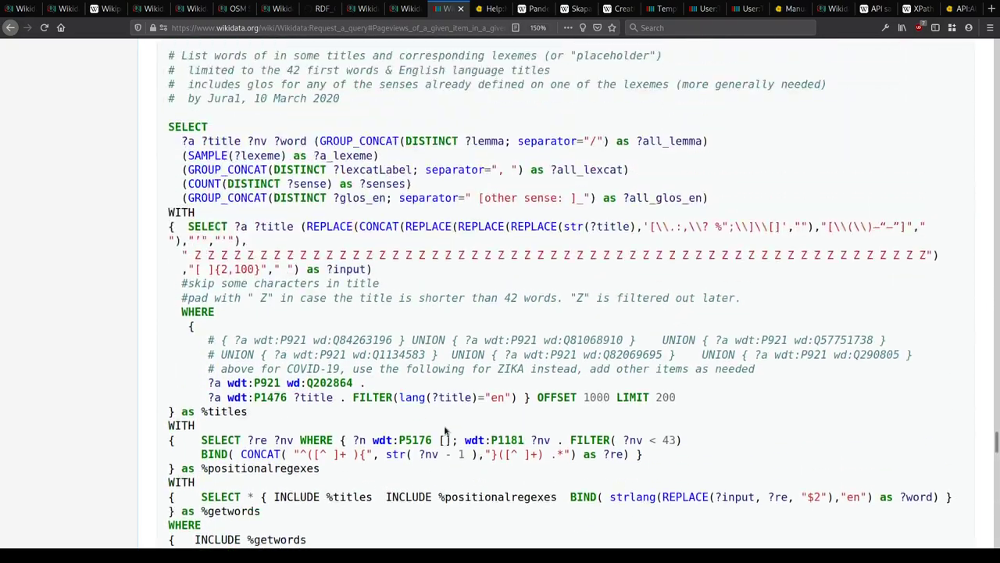
pyautogui.scroll(20, 451, 414)
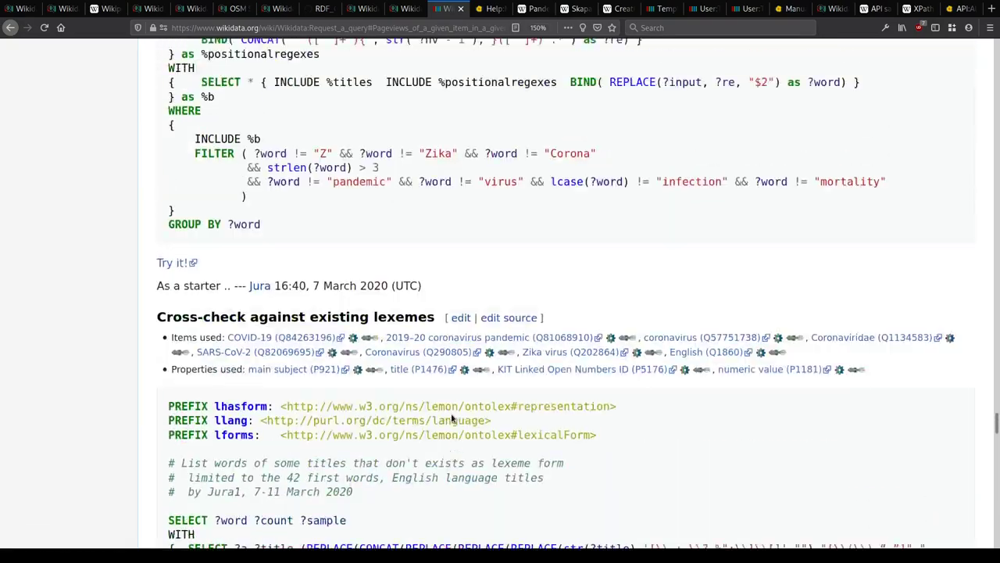
pyautogui.scroll(15, 437, 419)
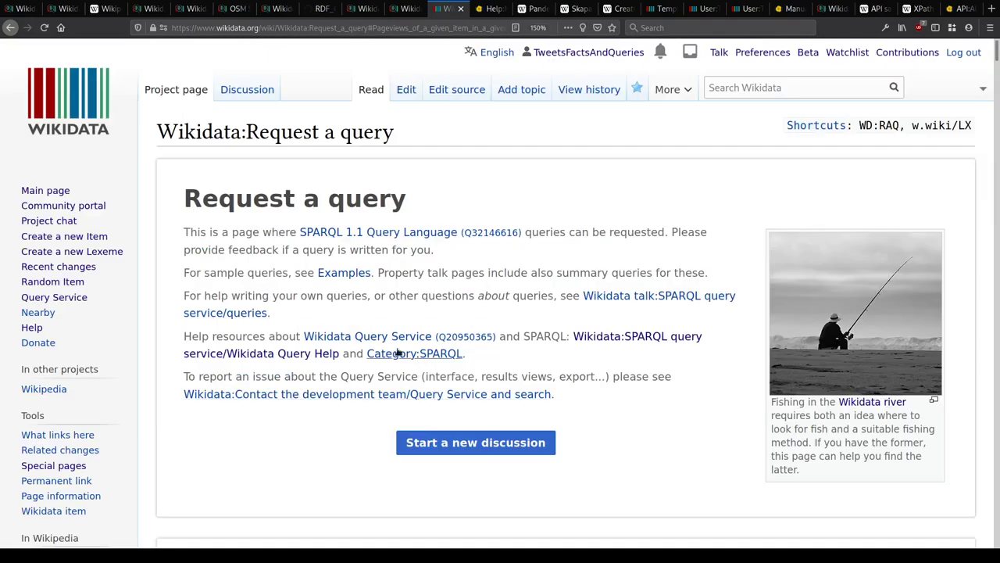
pyautogui.scroll(-5, 500, 352)
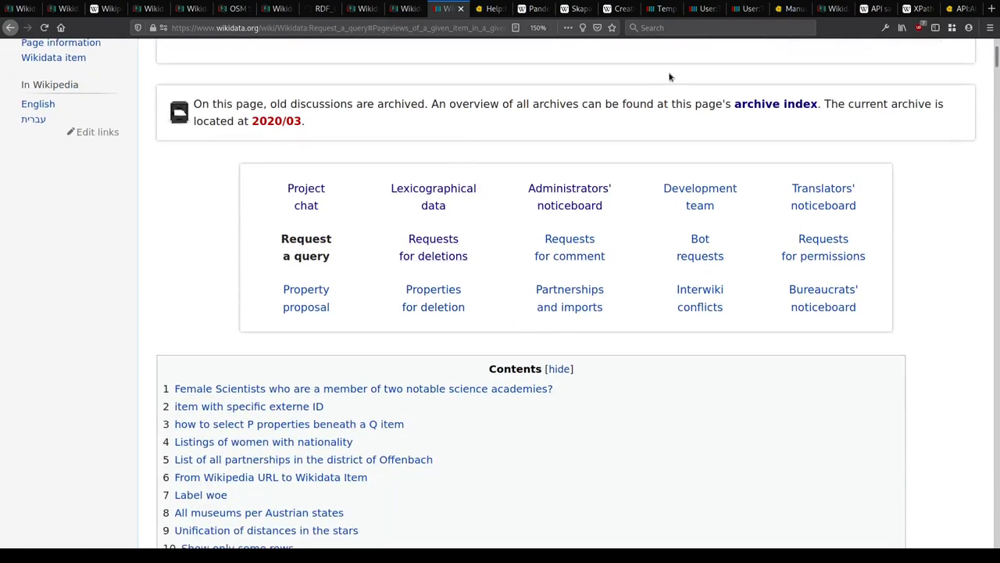
pyautogui.middleClick(789, 108)
pyautogui.hotkey('ctrl', 'Tab')
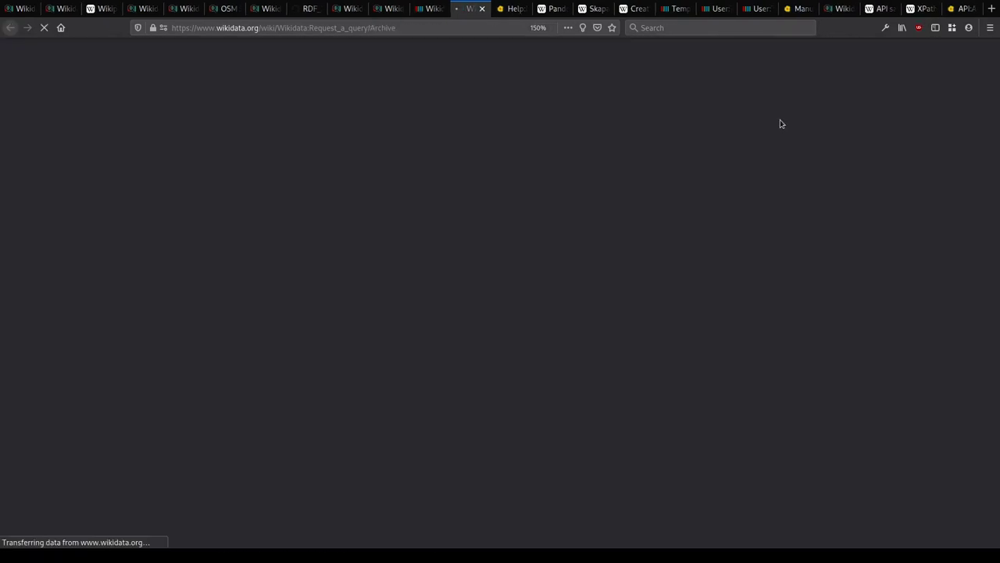
pyautogui.hotkey('ctrl', 'w')
# Step: Check the "Code = code" request and the "Thousands separator" request from the page's table of contents
pyautogui.scroll(-4, 391, 289)
pyautogui.scroll(-3, 225, 296)
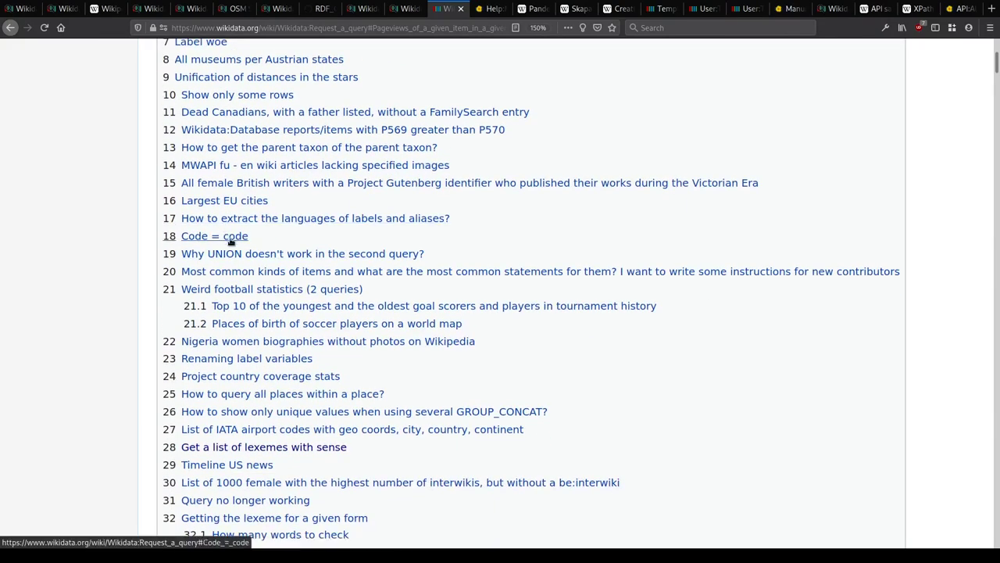
pyautogui.click(230, 238)
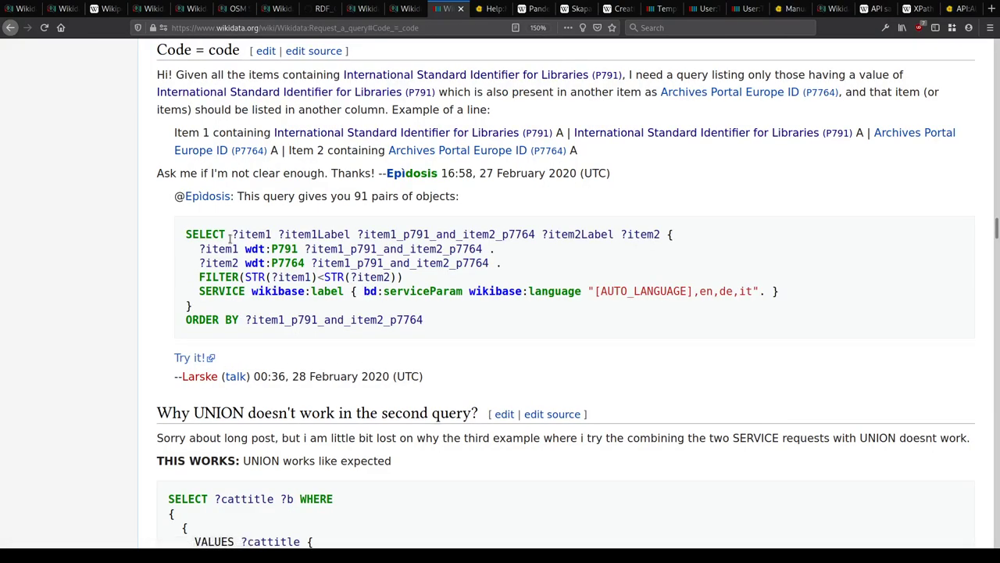
pyautogui.hotkey('alt', 'Left')
pyautogui.scroll(-6, 233, 241)
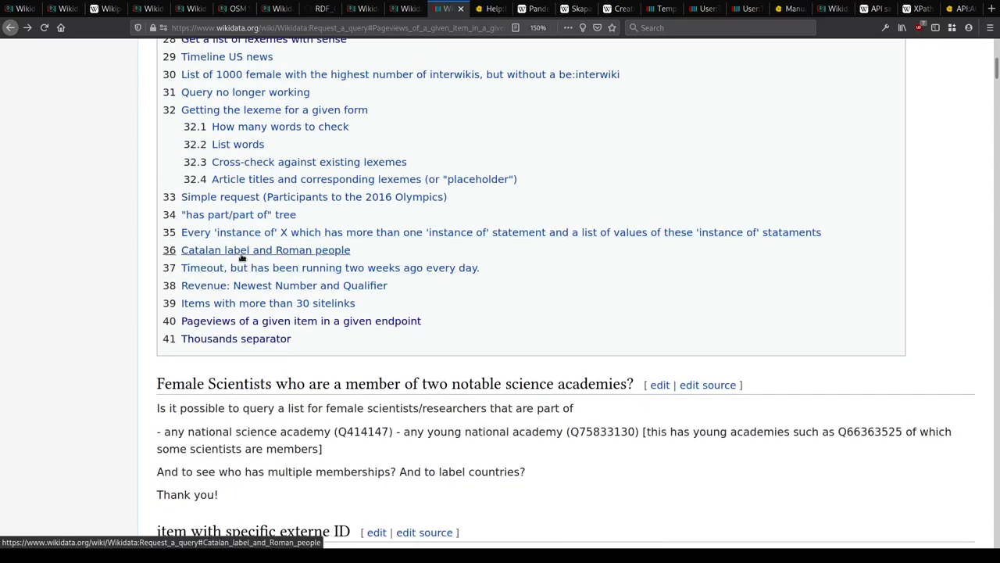
pyautogui.click(251, 340)
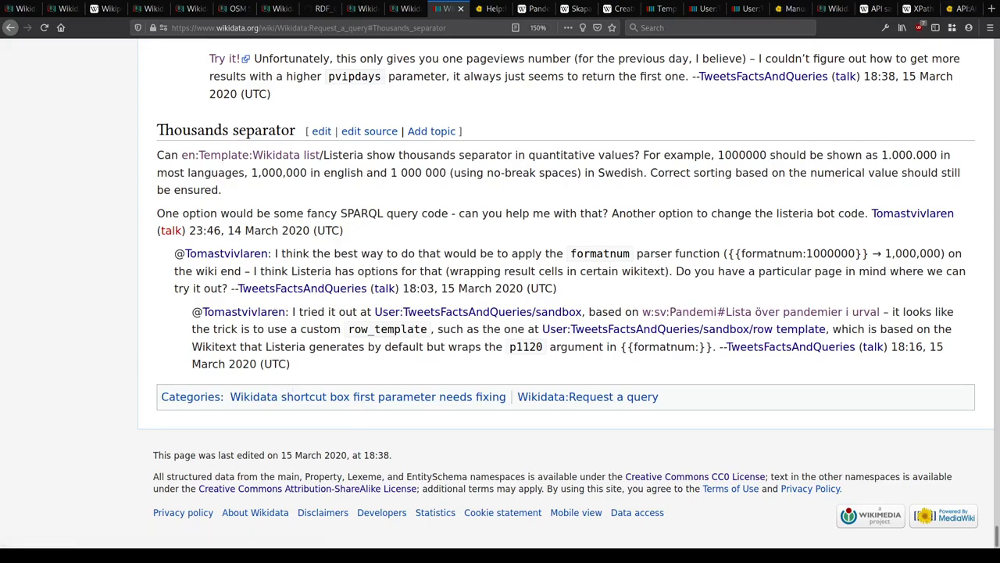
# Step: Open the Wikidata:SPARQL query service/queries/examples page in a new tab
pyautogui.click(959, 11)
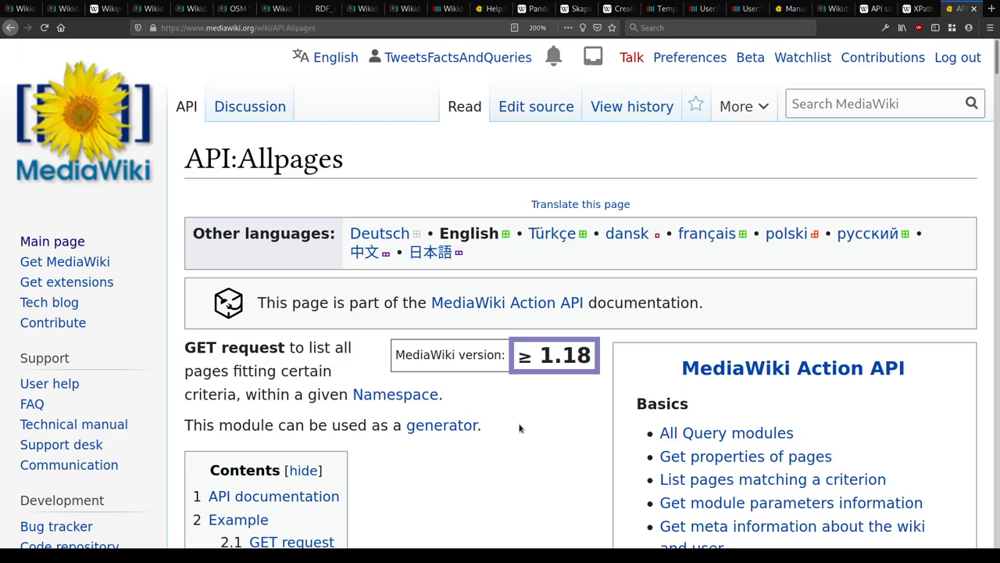
pyautogui.hotkey('ctrl', 't')
pyautogui.write('examp')
pyautogui.press('Down')
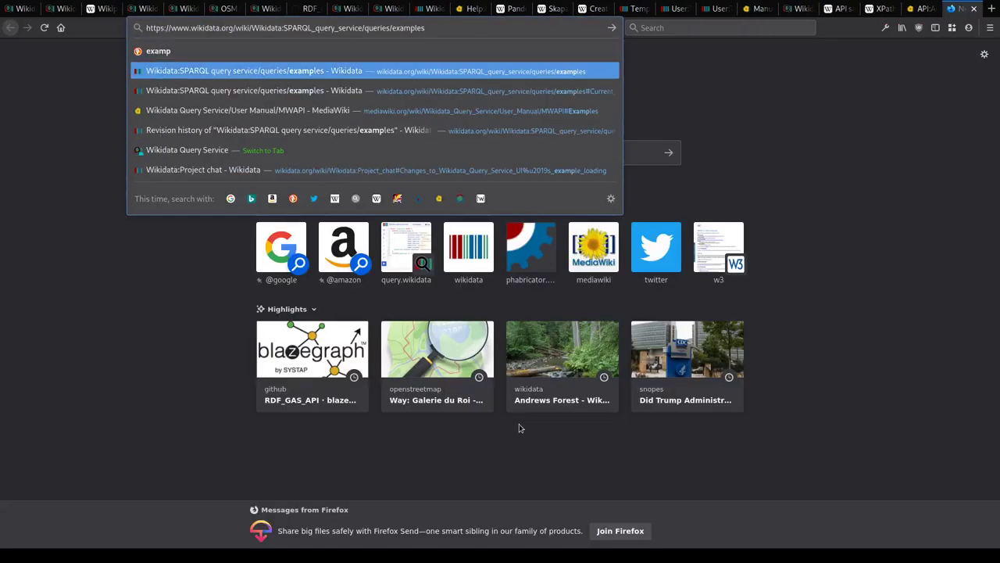
pyautogui.press('Return')
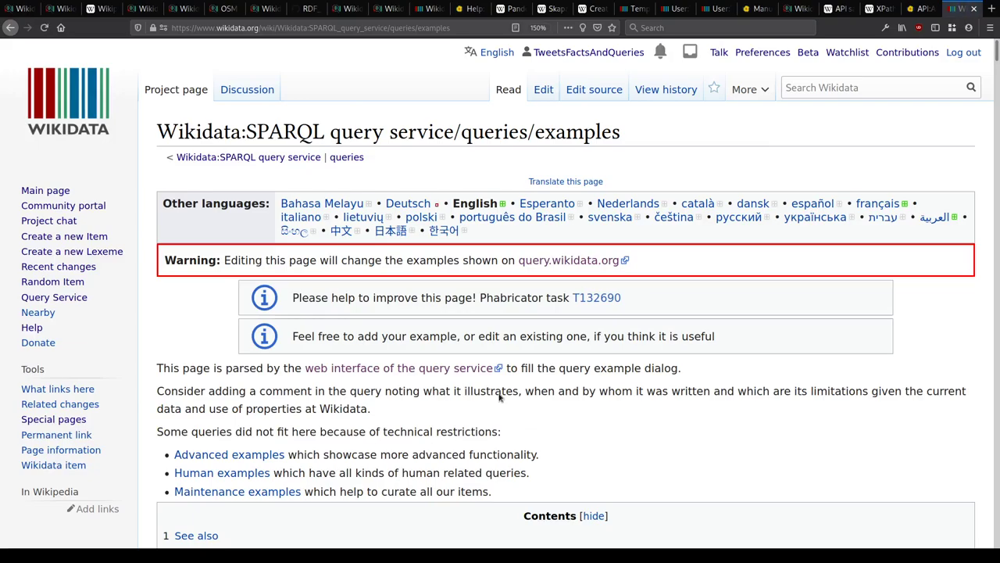
# Step: Look through the examples page's table of contents down to the Cats and Goats queries under Simple Queries
pyautogui.scroll(-15, 525, 263)
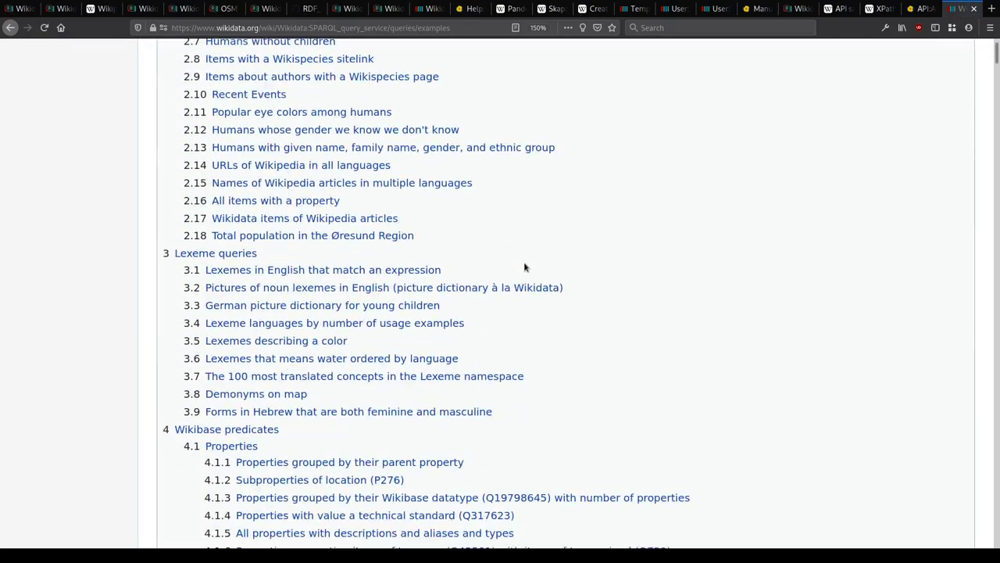
pyautogui.scroll(-20, 503, 292)
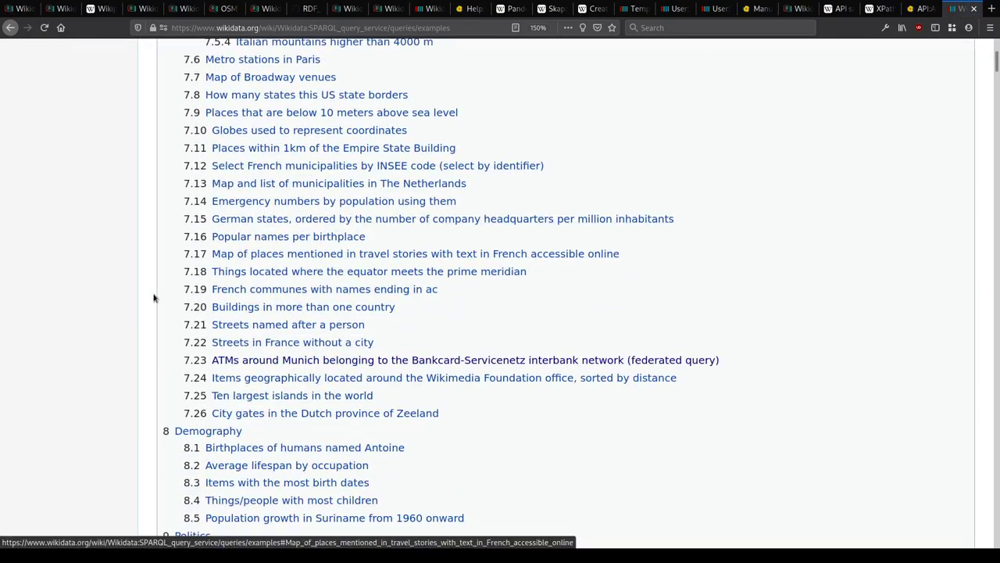
pyautogui.scroll(-20, 148, 302)
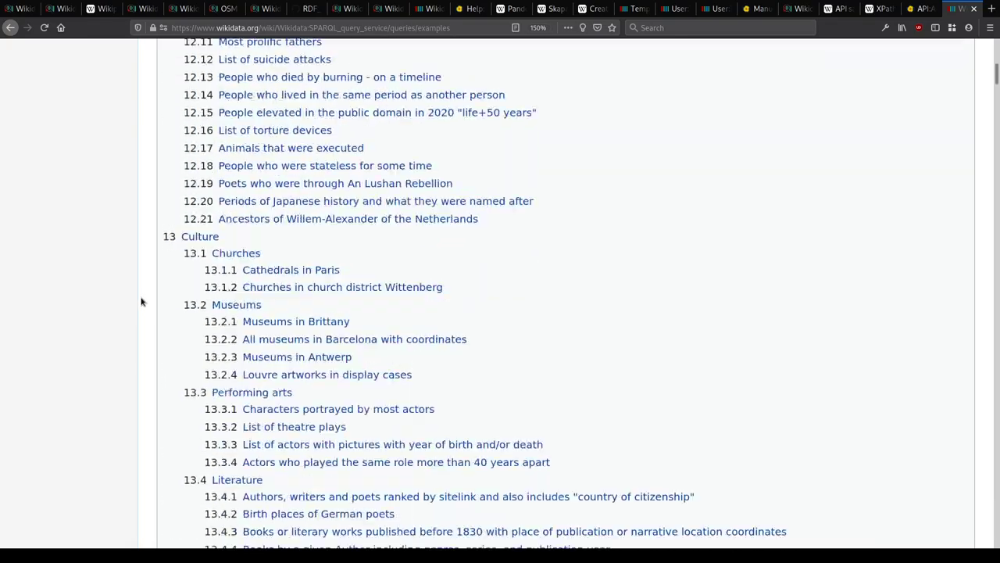
pyautogui.scroll(-20, 141, 302)
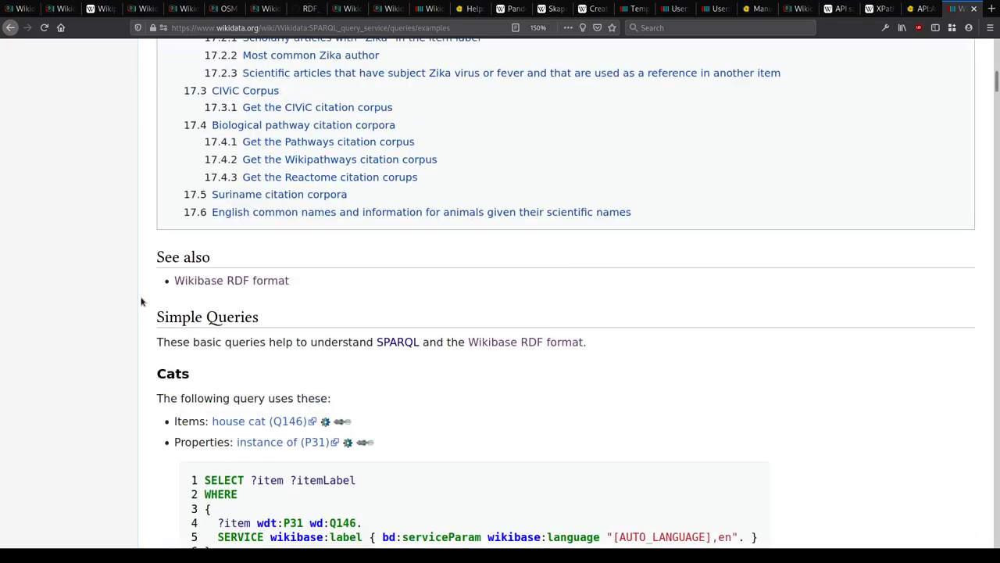
pyautogui.scroll(-3, 142, 302)
pyautogui.scroll(5, 144, 301)
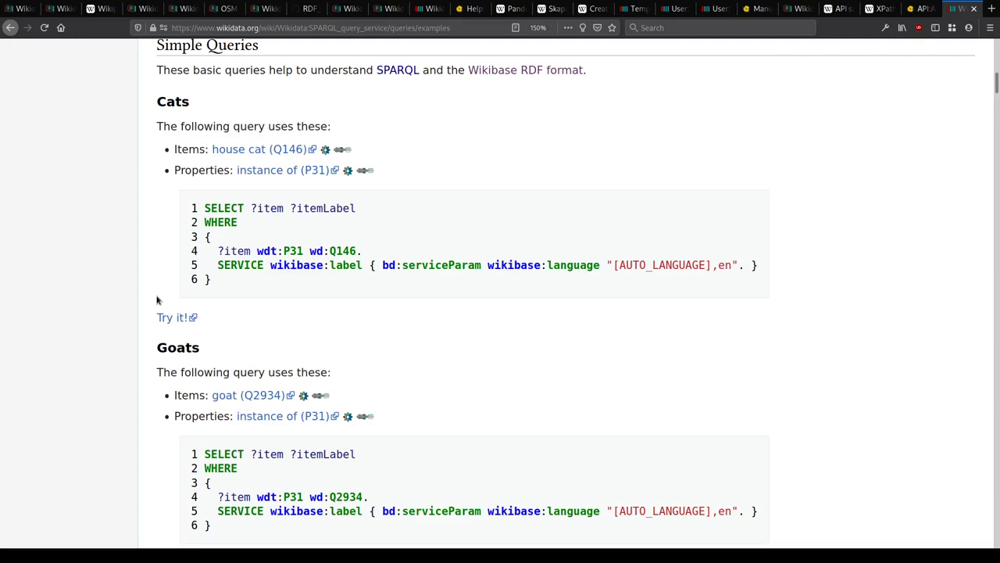
# Step: Examine the "Horses (showing some info about them)" query, including its optional date fields and French comments
pyautogui.scroll(-5, 164, 301)
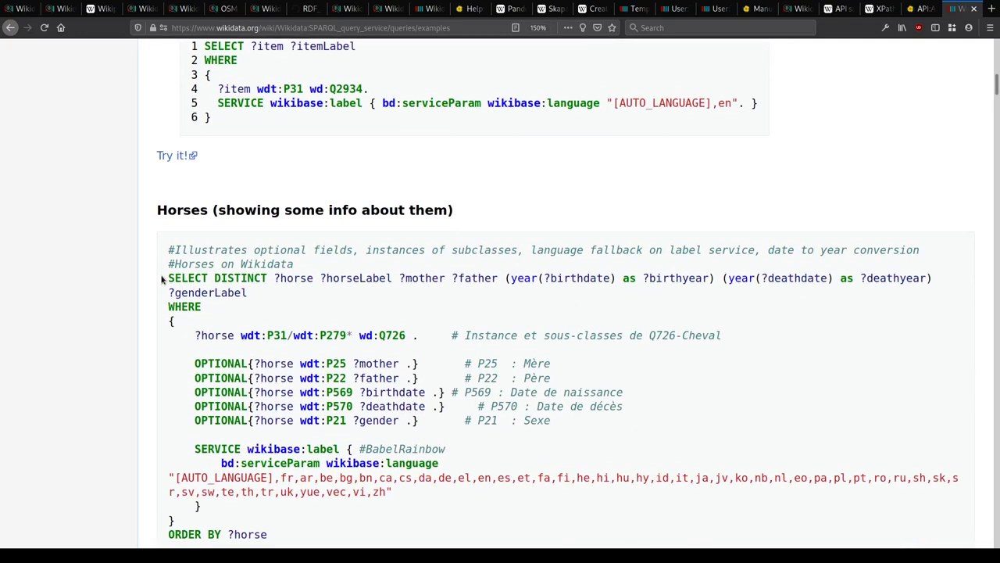
pyautogui.scroll(-3, 165, 279)
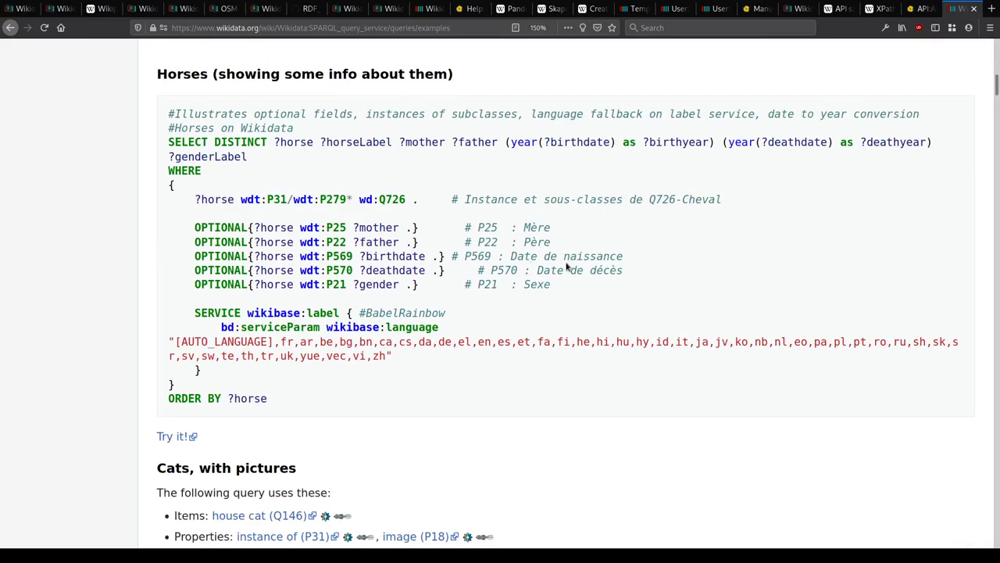
pyautogui.doubleClick(389, 281)
pyautogui.click(395, 266)
pyautogui.doubleClick(395, 268)
pyautogui.click(395, 267)
pyautogui.moveTo(461, 283); pyautogui.dragTo(621, 286)
pyautogui.click(619, 286)
# Step: Run the "Number of humans in Wikidata" example in the query service in a new tab
pyautogui.scroll(-3, 619, 289)
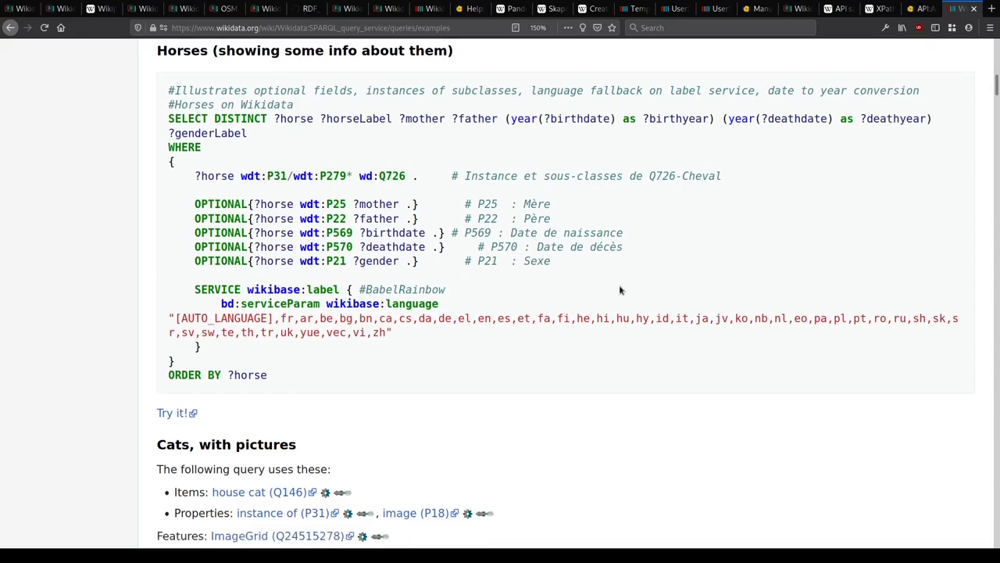
pyautogui.scroll(-2, 617, 302)
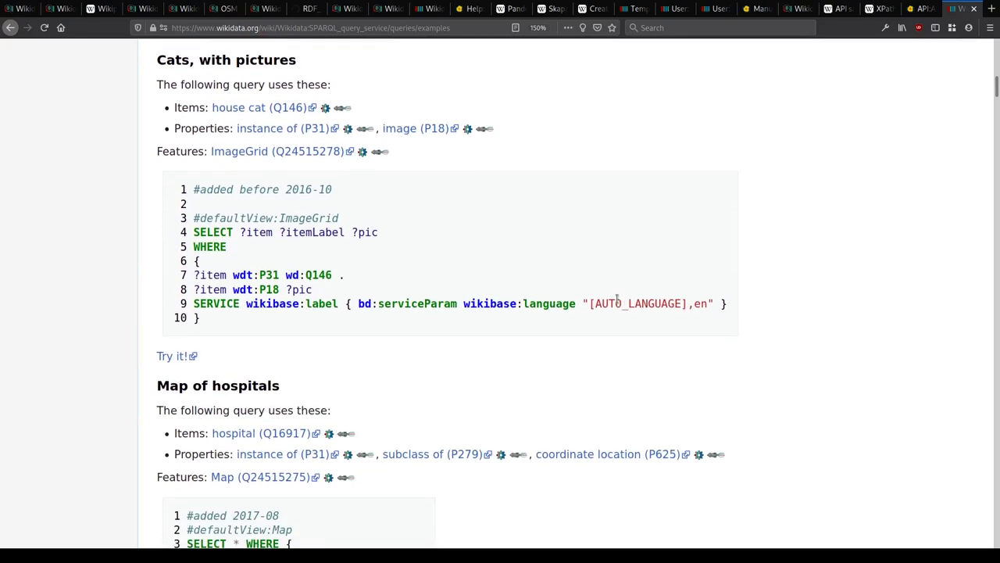
pyautogui.scroll(-5, 618, 301)
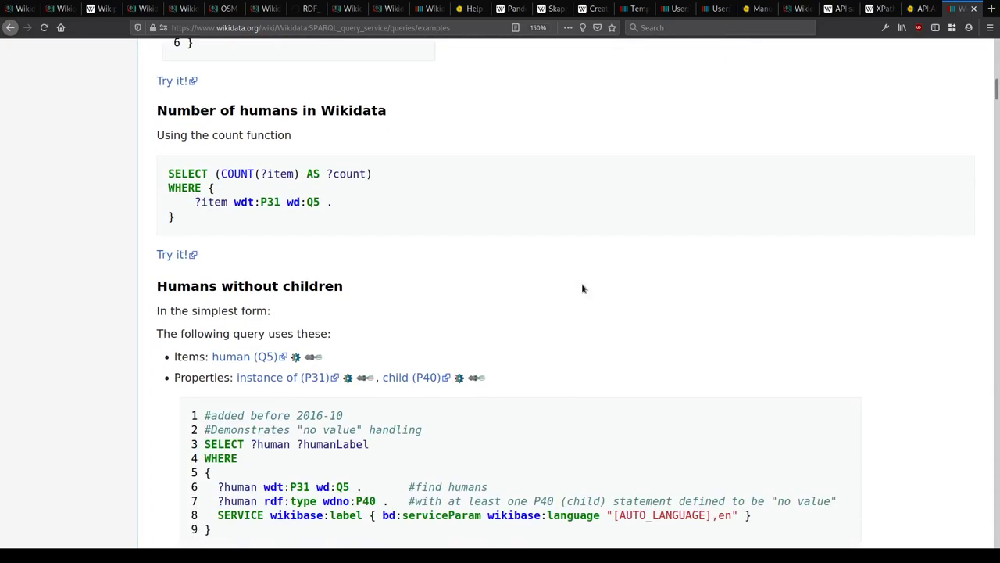
pyautogui.middleClick(172, 257)
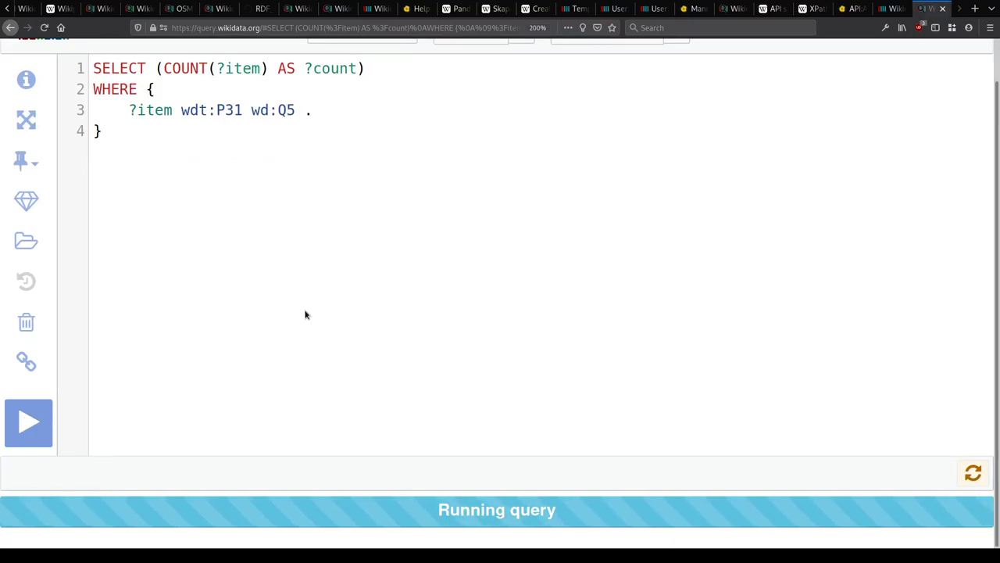
# Step: Return to the examples page and compare the two "Humans without children" queries
pyautogui.hotkey('ctrl', 'pageup')
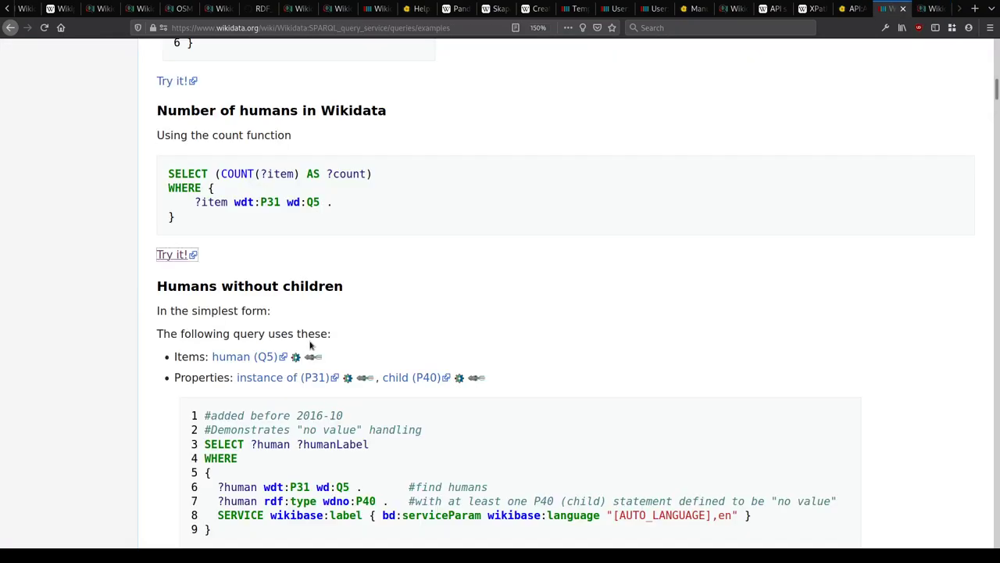
pyautogui.scroll(-1, 141, 302)
pyautogui.scroll(-4, 141, 302)
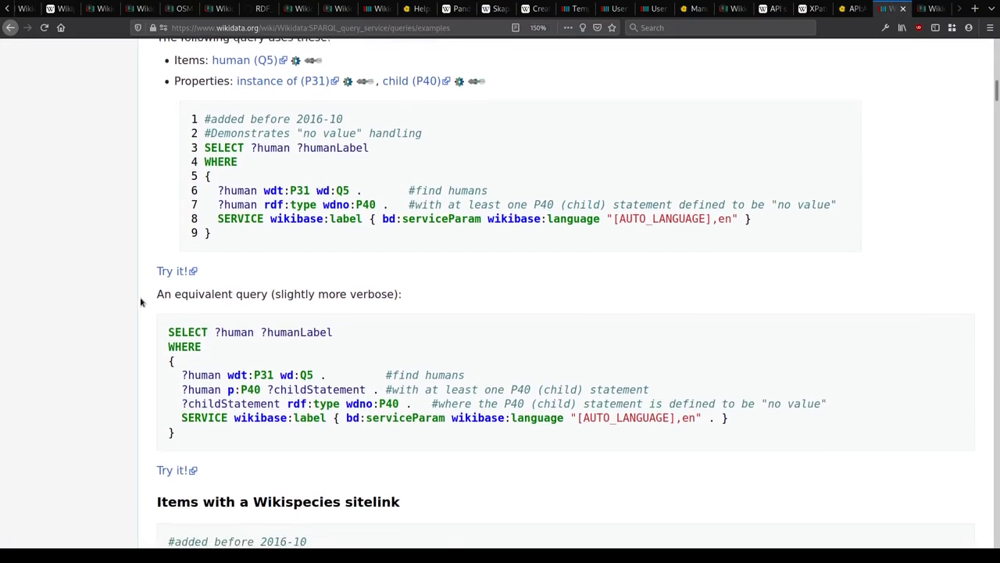
pyautogui.scroll(1, 140, 303)
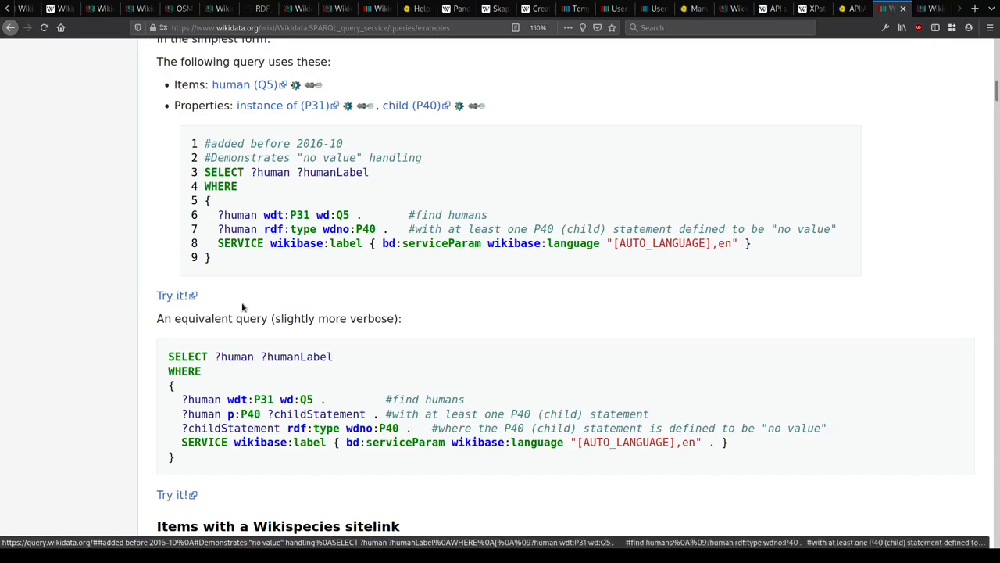
pyautogui.scroll(1, 244, 295)
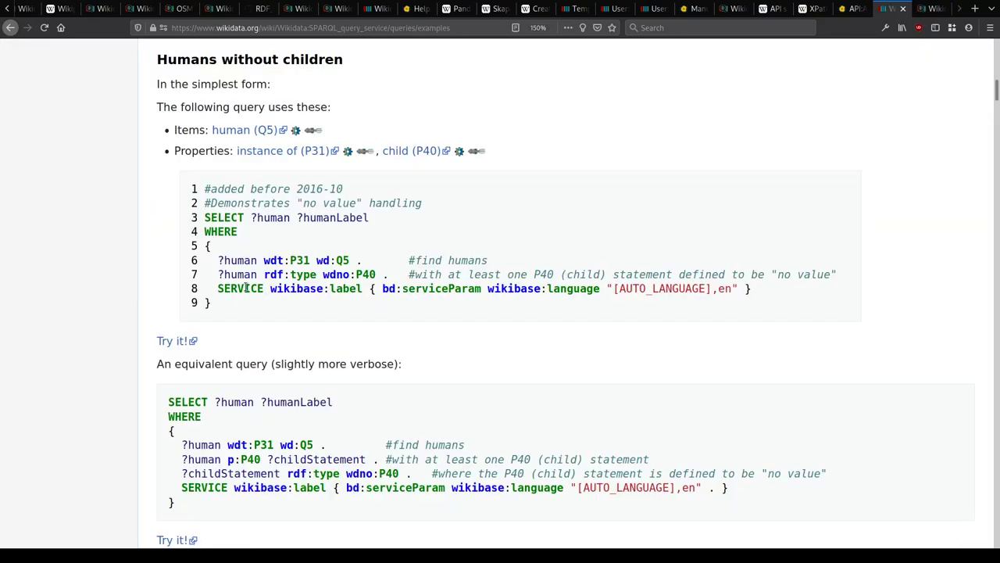
pyautogui.moveTo(270, 274); pyautogui.dragTo(302, 268)
pyautogui.click(381, 265)
pyautogui.scroll(-1, 388, 282)
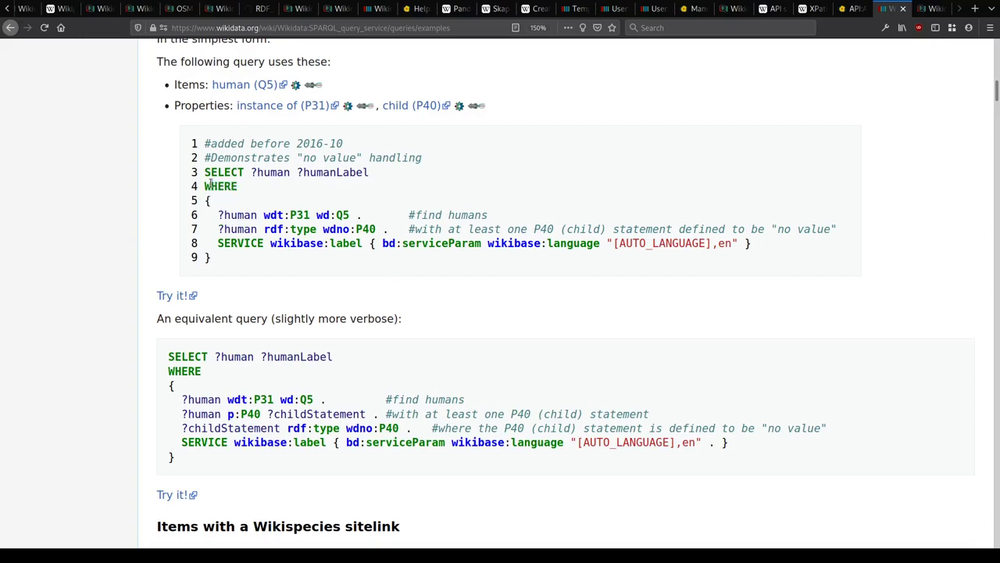
pyautogui.scroll(1, 209, 183)
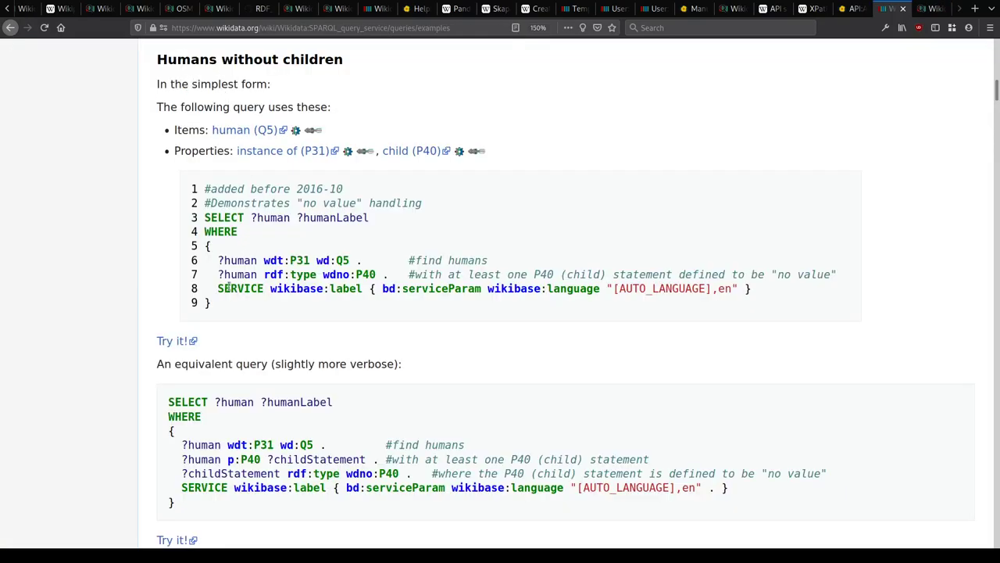
# Step: Examine the "?human rdf:type wdno:P40" triple in the simplest form, then the more verbose equivalent query
pyautogui.moveTo(218, 274); pyautogui.dragTo(378, 273)
pyautogui.click(377, 273)
pyautogui.moveTo(317, 275); pyautogui.dragTo(374, 274)
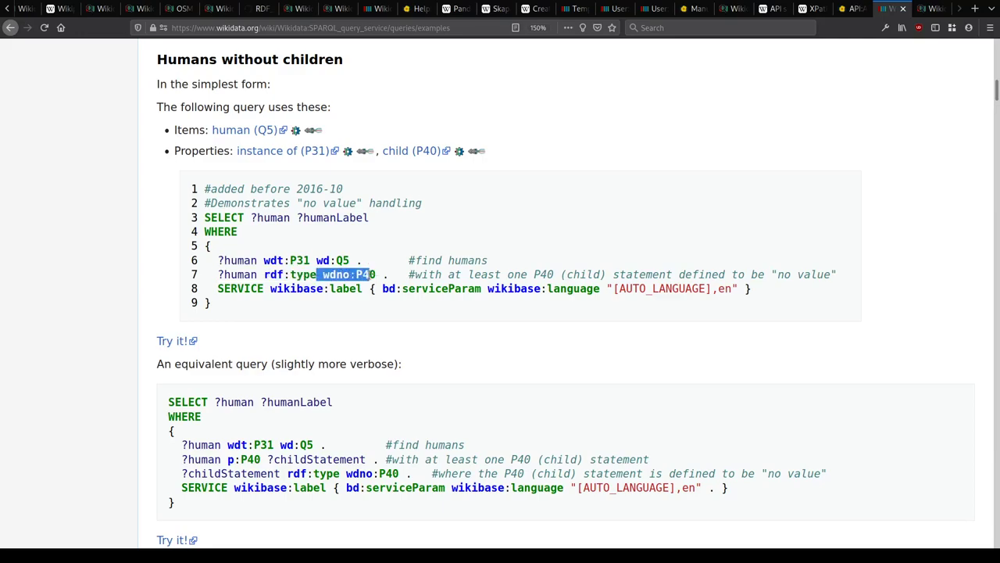
pyautogui.click(373, 275)
pyautogui.scroll(-5, 342, 172)
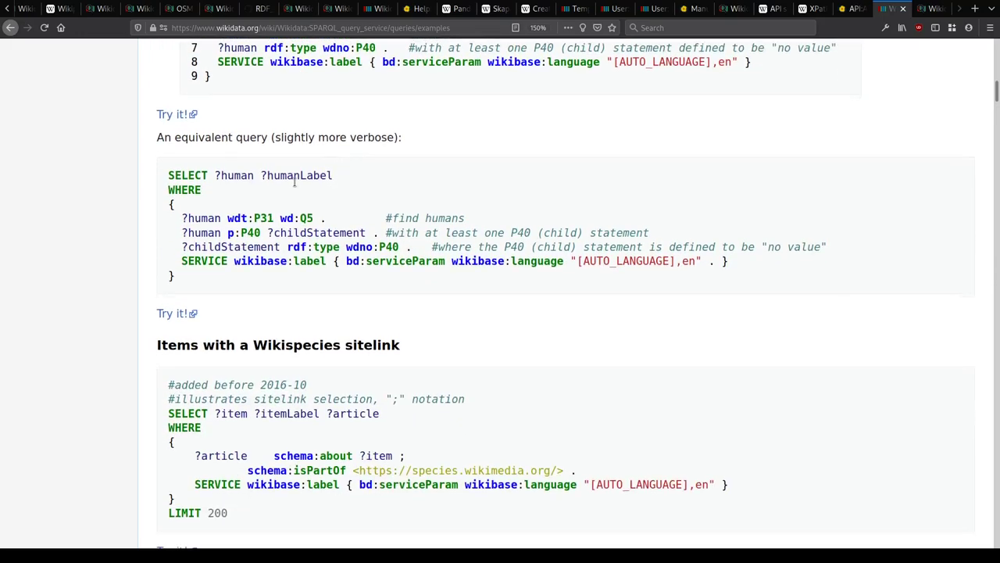
# Step: Compare the ?childStatement triples in the more verbose query with the "?human rdf:type wdno:P40" triple in the simplest form
pyautogui.doubleClick(263, 247)
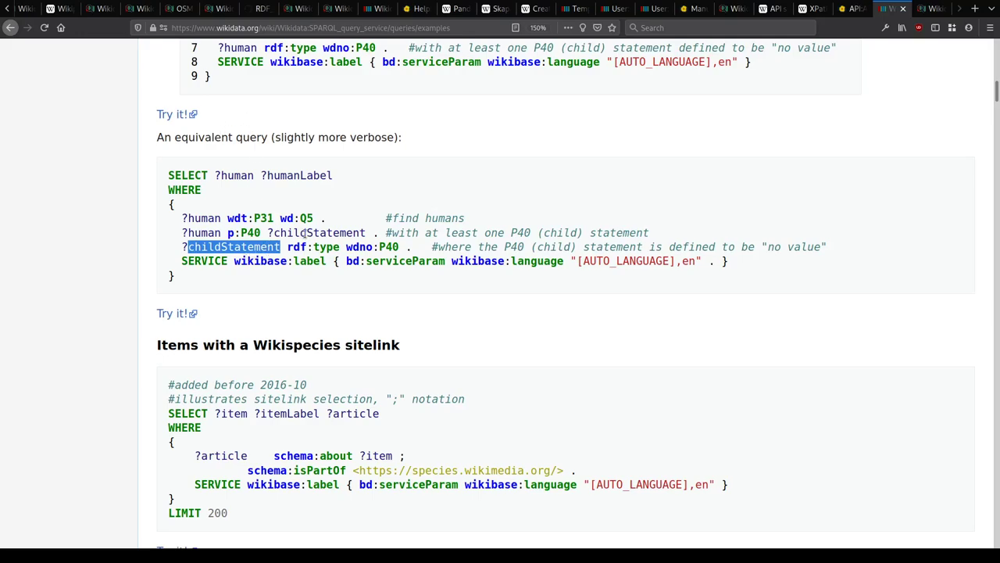
pyautogui.moveTo(373, 247); pyautogui.dragTo(469, 261)
pyautogui.click(514, 260)
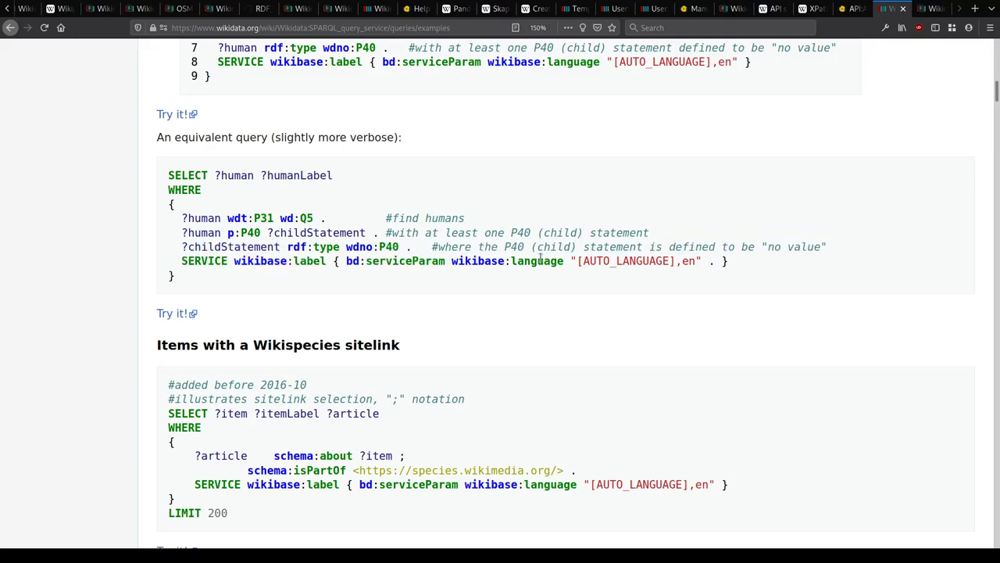
pyautogui.scroll(3, 572, 347)
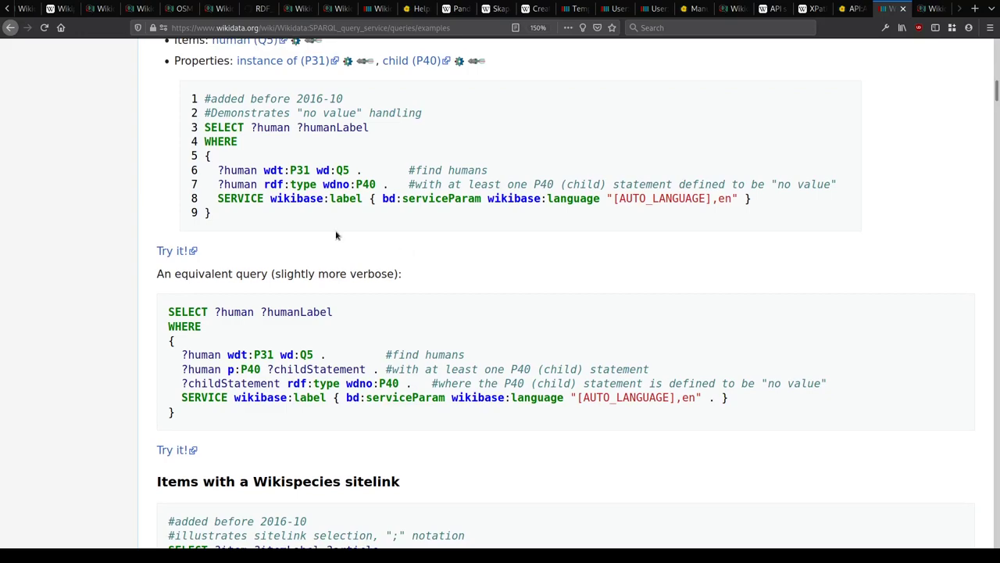
pyautogui.moveTo(258, 185); pyautogui.dragTo(384, 181)
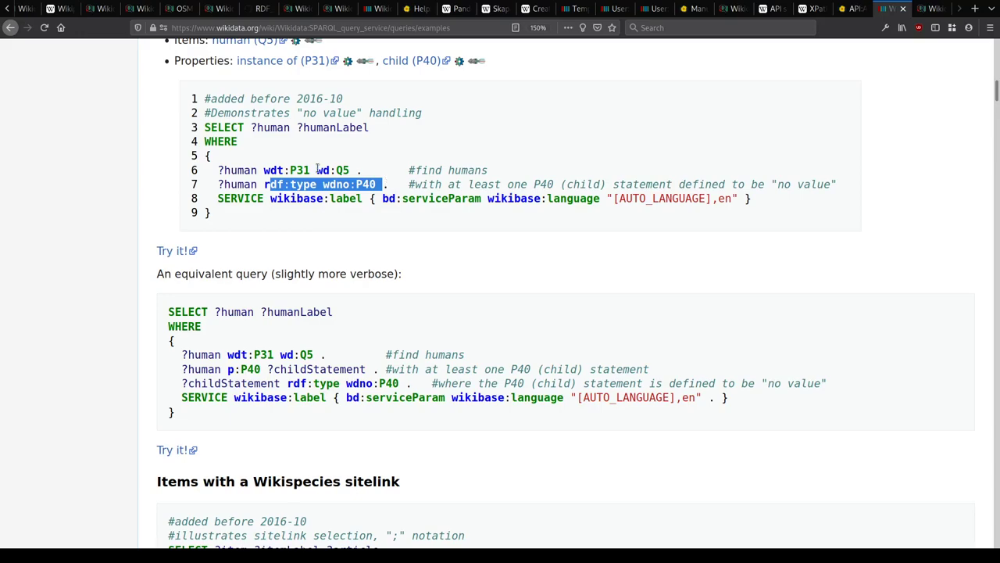
pyautogui.doubleClick(244, 184)
pyautogui.tripleClick(275, 370)
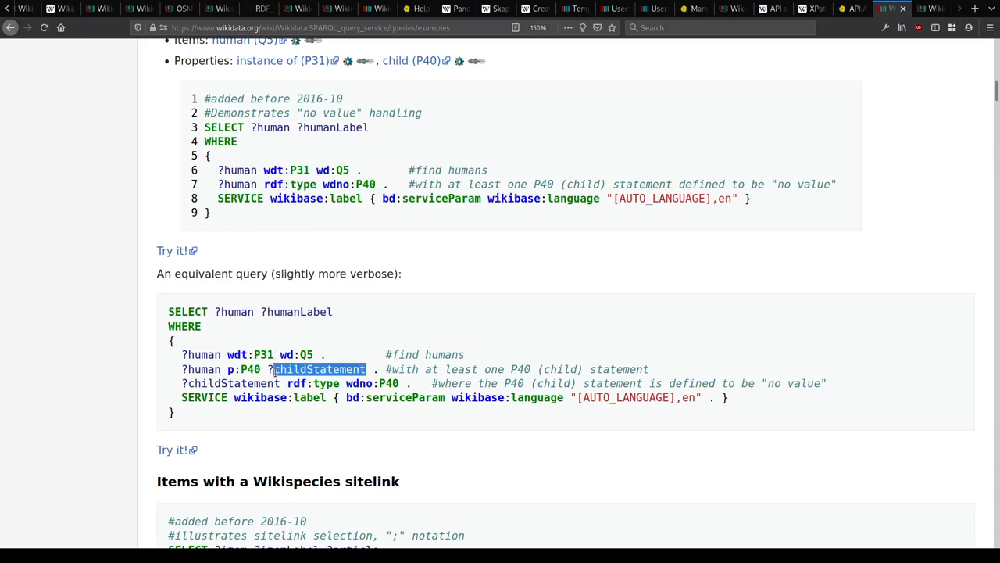
pyautogui.click(275, 371)
pyautogui.scroll(1, 275, 375)
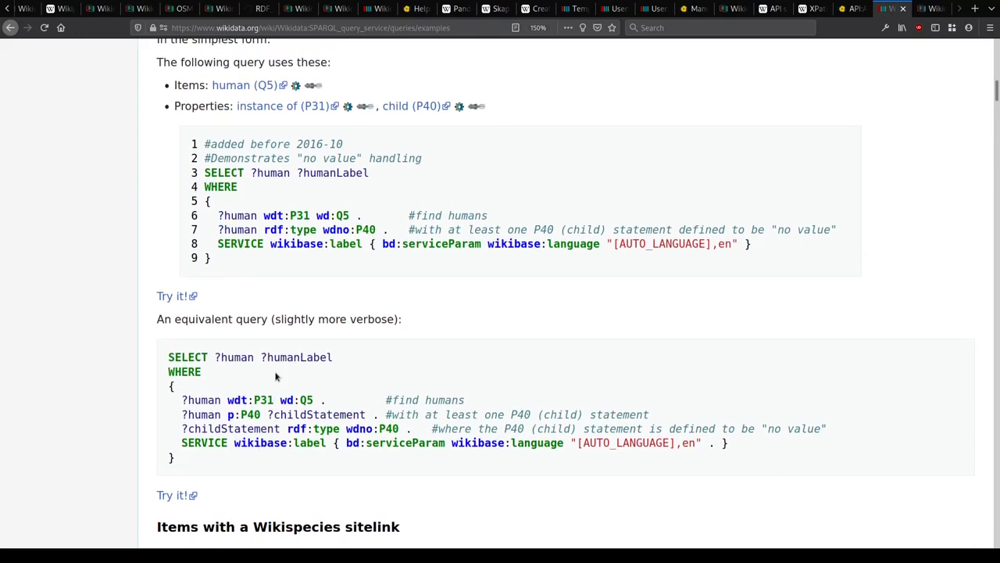
# Step: Check the count returned by the "Number of humans in Wikidata" query and close that query tab
pyautogui.hotkey('ctrl', 'Tab')
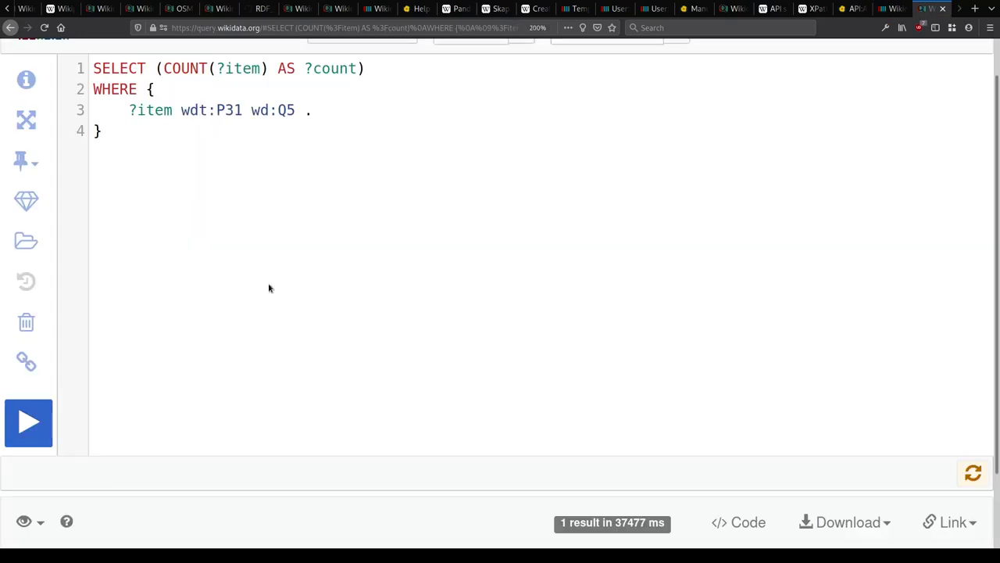
pyautogui.scroll(-2, 227, 143)
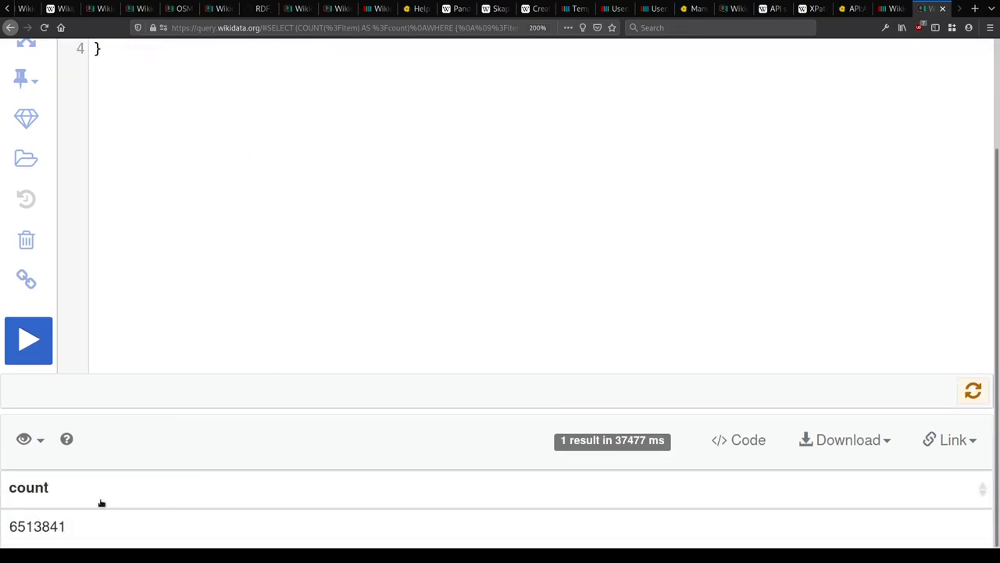
pyautogui.moveTo(42, 527); pyautogui.dragTo(16, 528)
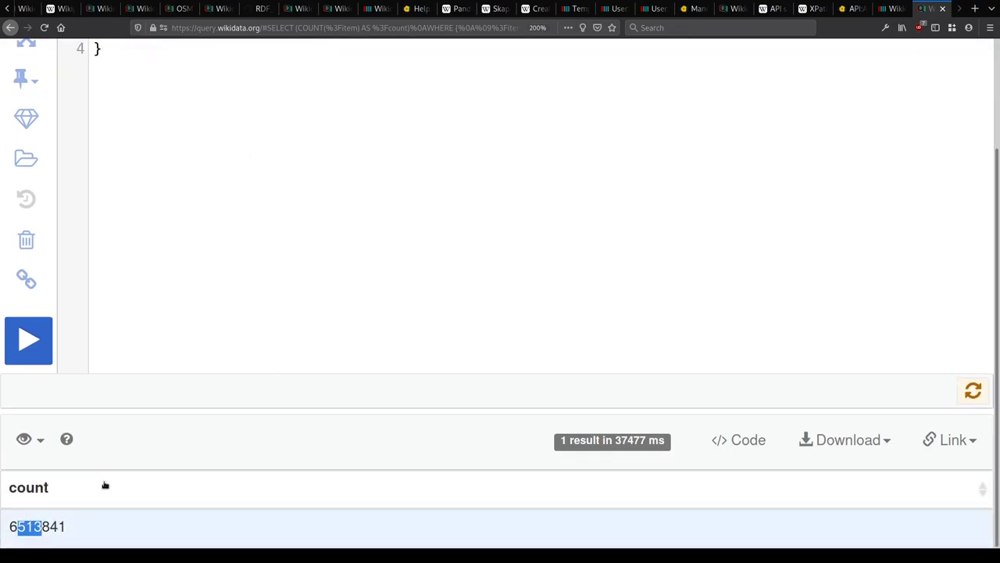
pyautogui.hotkey('ctrl', 'w')
# Step: Review the "find humans" and P40 "no value" lines of the simplest "Humans without children" query again
pyautogui.scroll(1, 173, 289)
pyautogui.scroll(-1, 172, 291)
pyautogui.moveTo(290, 216); pyautogui.dragTo(376, 230)
pyautogui.click(479, 242)
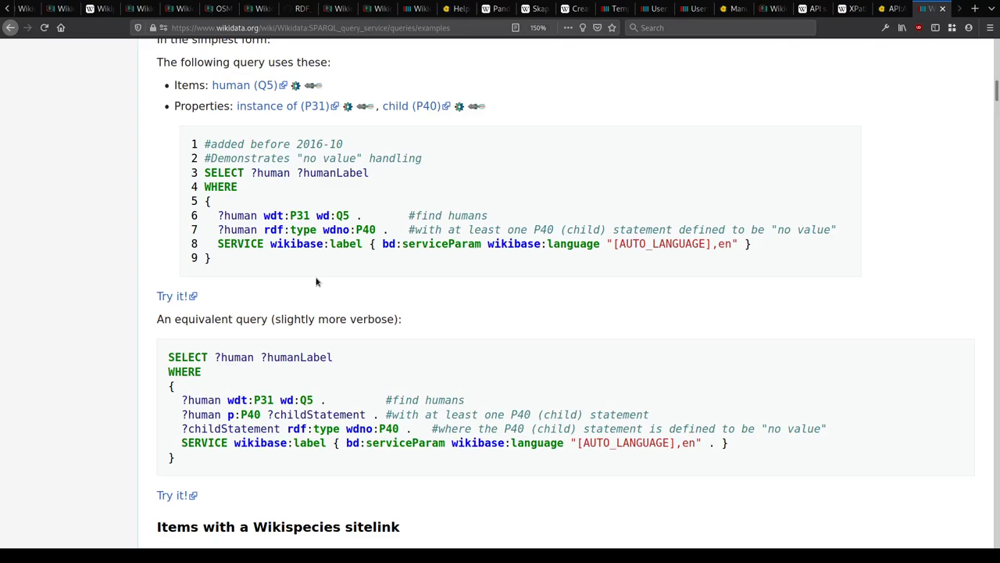
# Step: Examine the schema:about and schema:isPartOf lines of the "Items with a Wikispecies sitelink" query
pyautogui.scroll(-5, 316, 281)
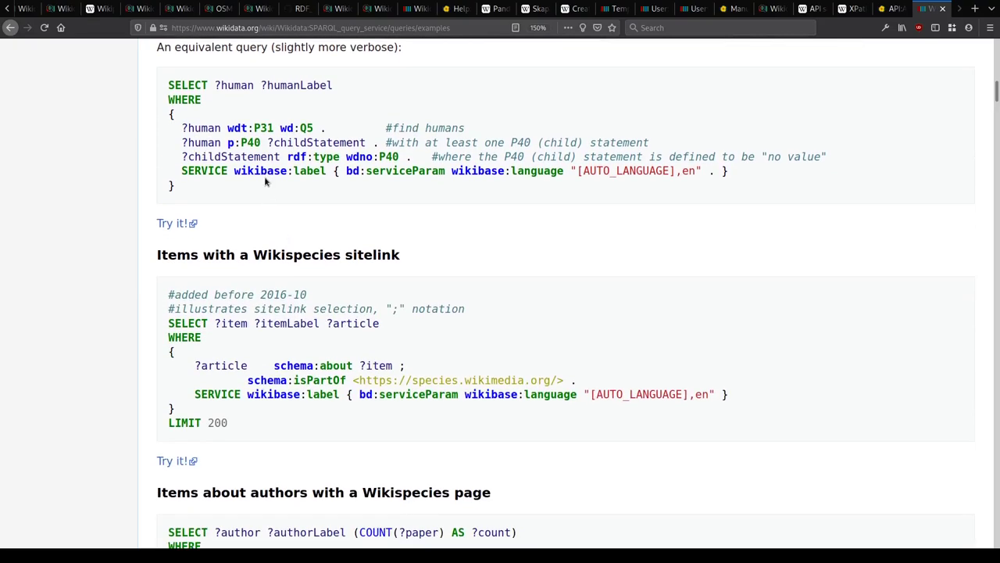
pyautogui.scroll(-2, 264, 176)
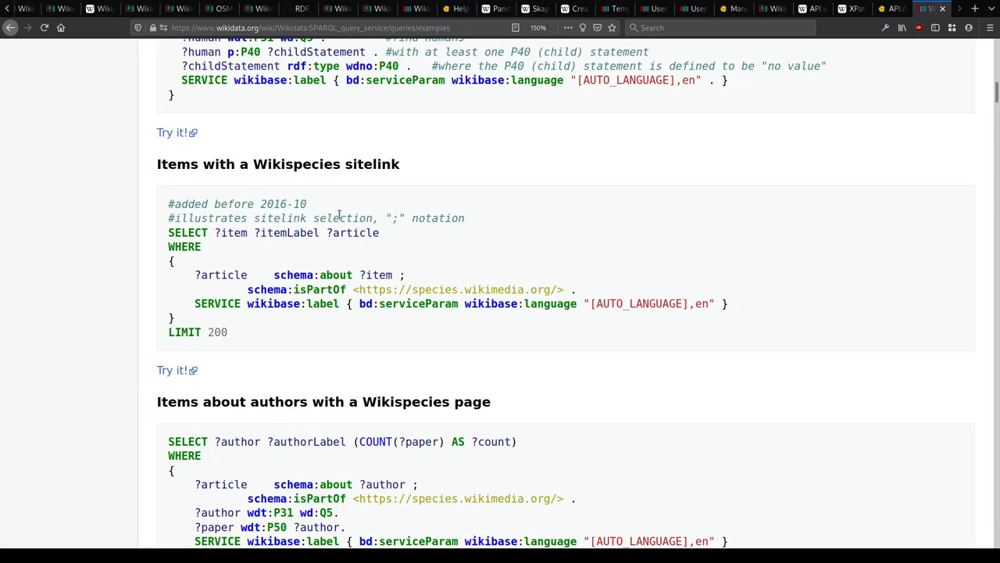
pyautogui.moveTo(275, 274); pyautogui.dragTo(461, 303)
pyautogui.click(275, 295)
pyautogui.scroll(-5, 186, 272)
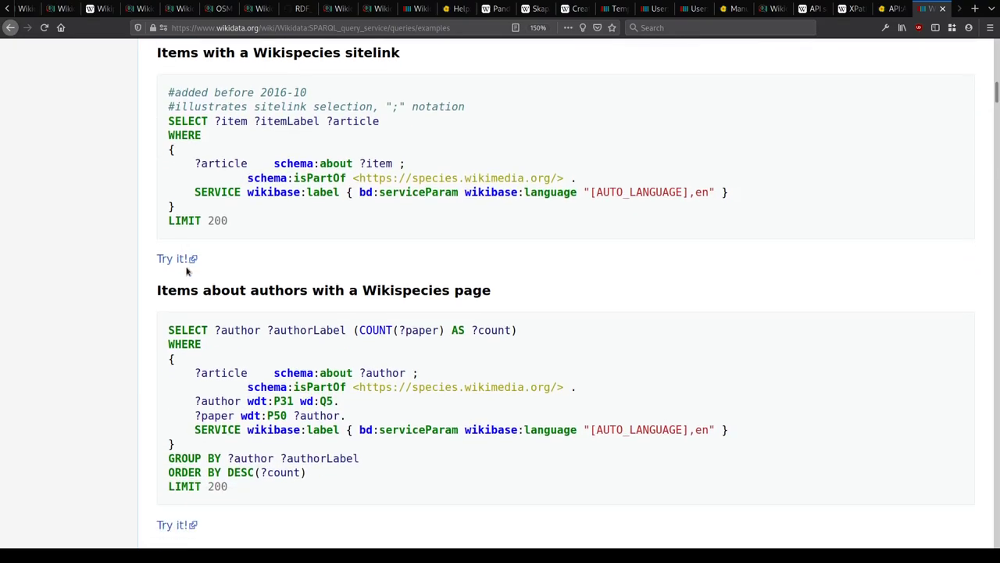
# Step: Browse on to "Humans with given name, family name, gender, and ethnic group" and examine the language codes in its label service
pyautogui.scroll(-12, 256, 271)
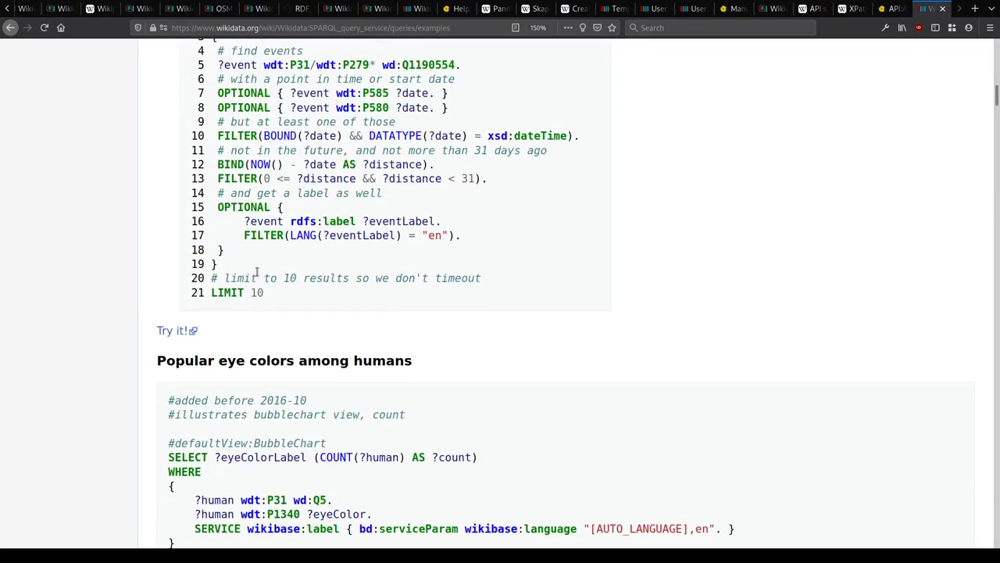
pyautogui.scroll(-15, 256, 272)
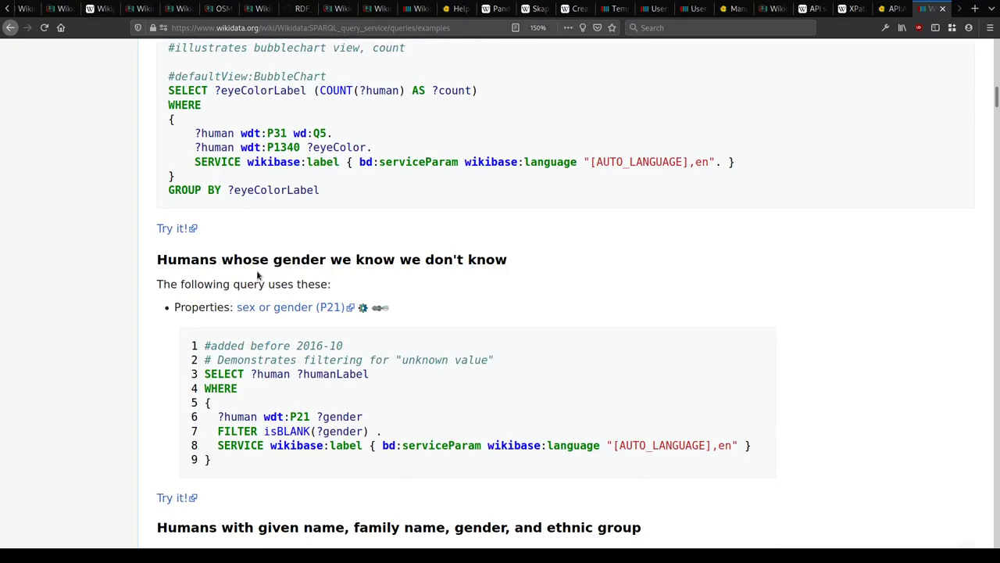
pyautogui.scroll(-1, 258, 273)
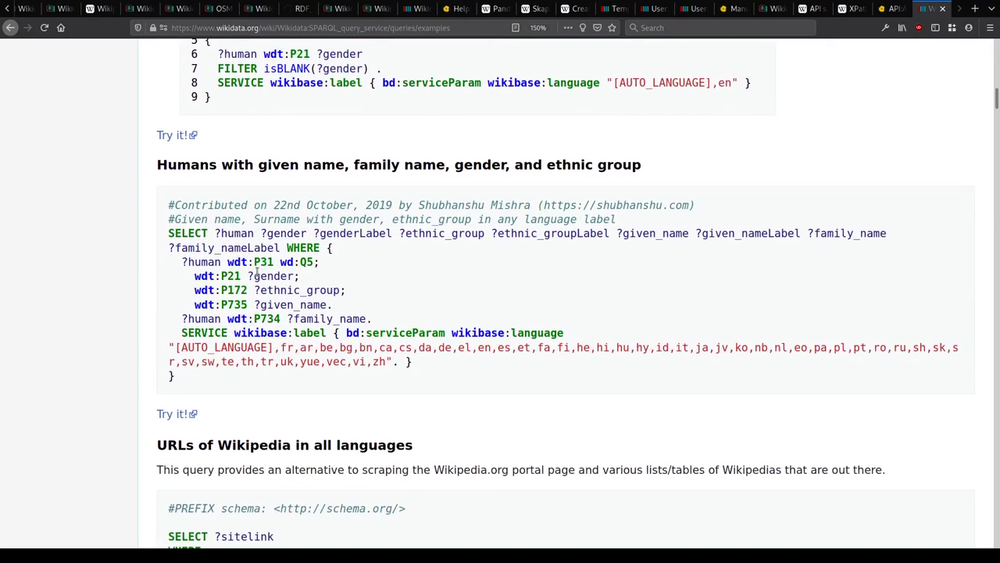
pyautogui.moveTo(386, 362); pyautogui.dragTo(282, 348)
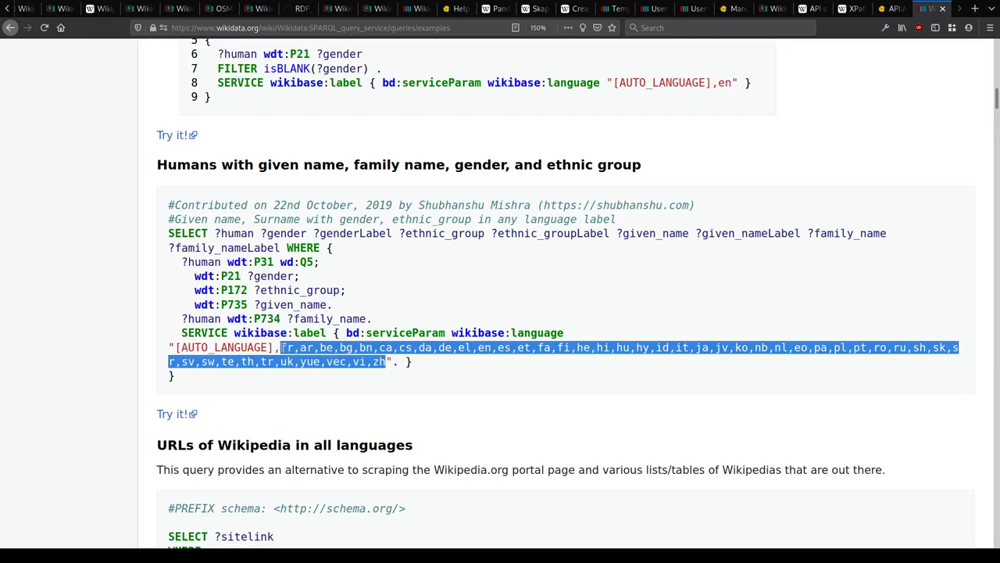
pyautogui.click(281, 348)
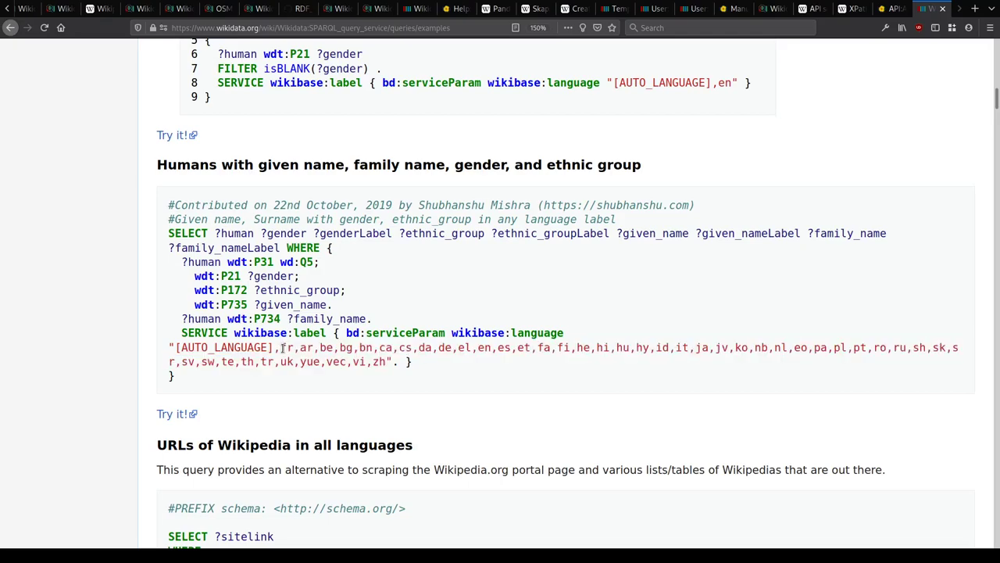
# Step: Run the "URLs of Wikipedia in all languages" example in the query service in a new tab
pyautogui.scroll(-3, 285, 352)
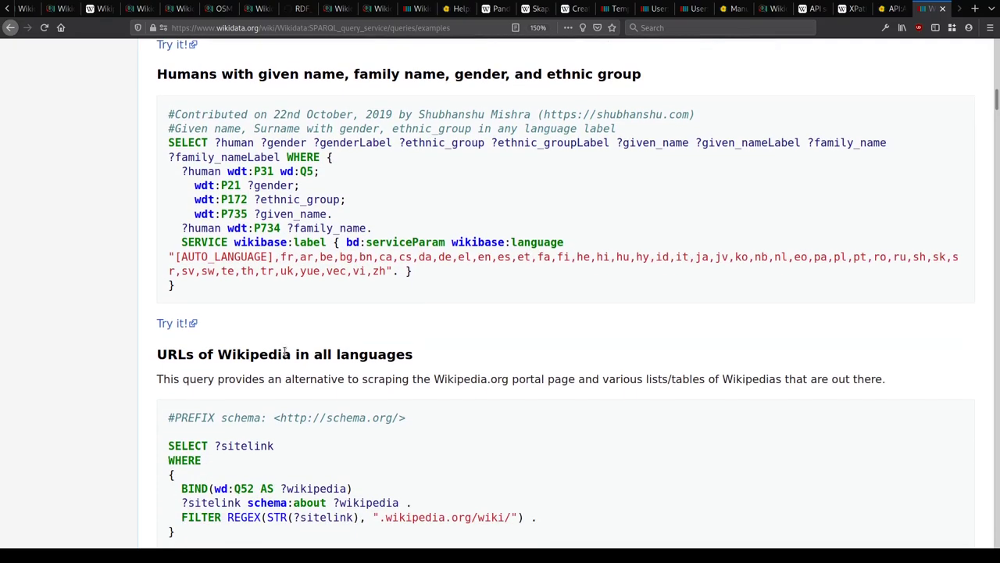
pyautogui.scroll(-4, 285, 353)
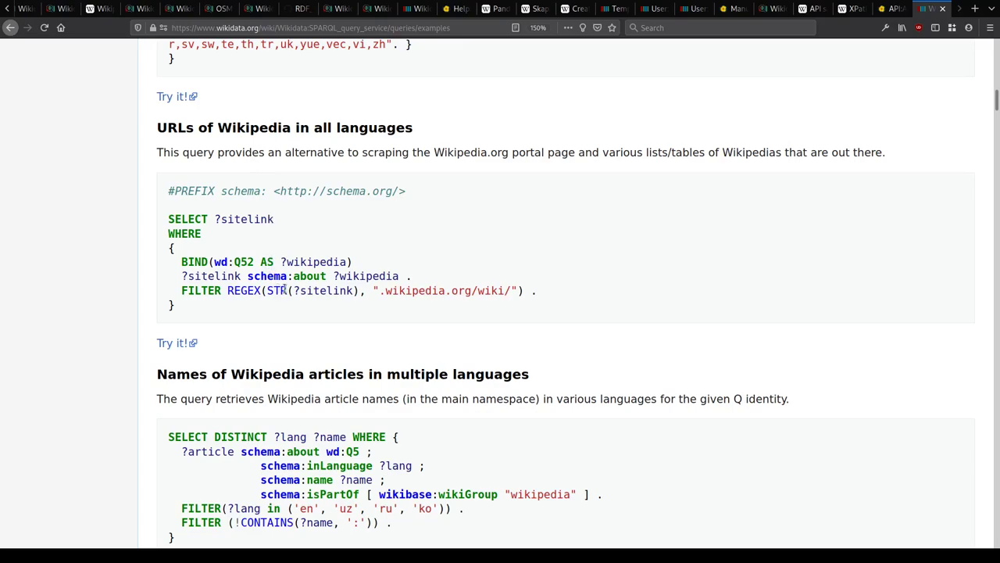
pyautogui.click(177, 343)
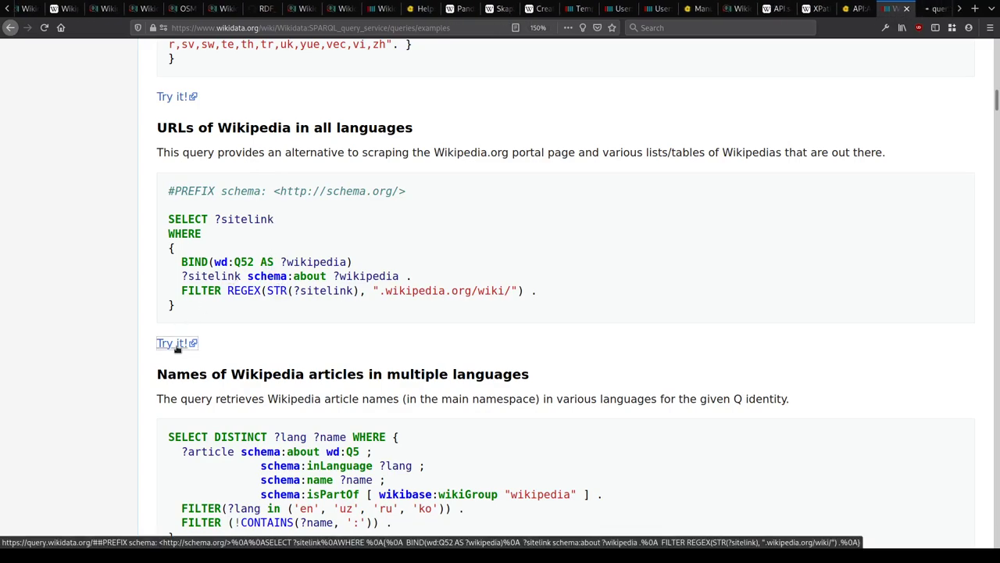
pyautogui.hotkey('ctrl', 'Return')
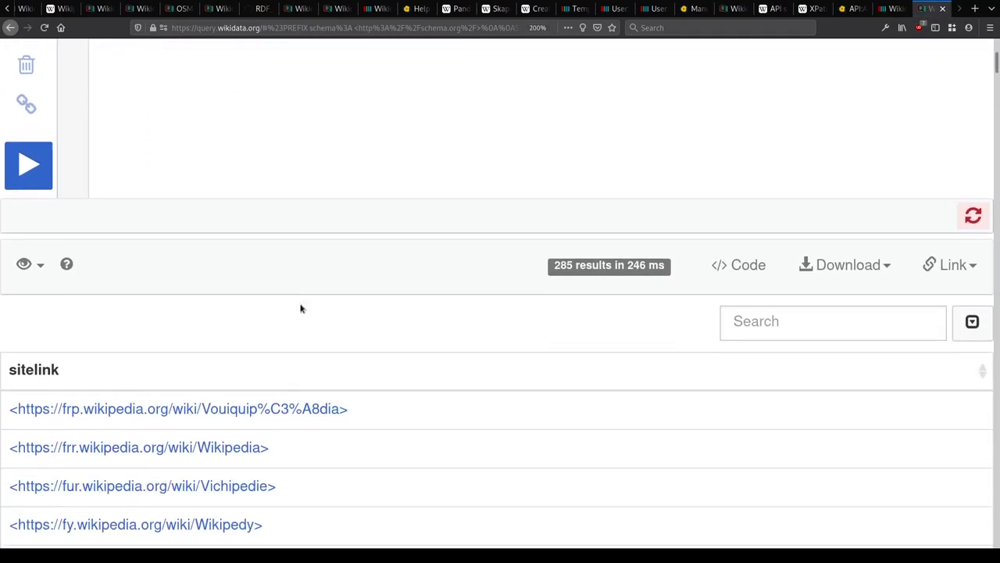
# Step: Examine the ".wikipedia.org/wiki/" regex filter in the query against the returned sitelinks
pyautogui.scroll(3, 301, 308)
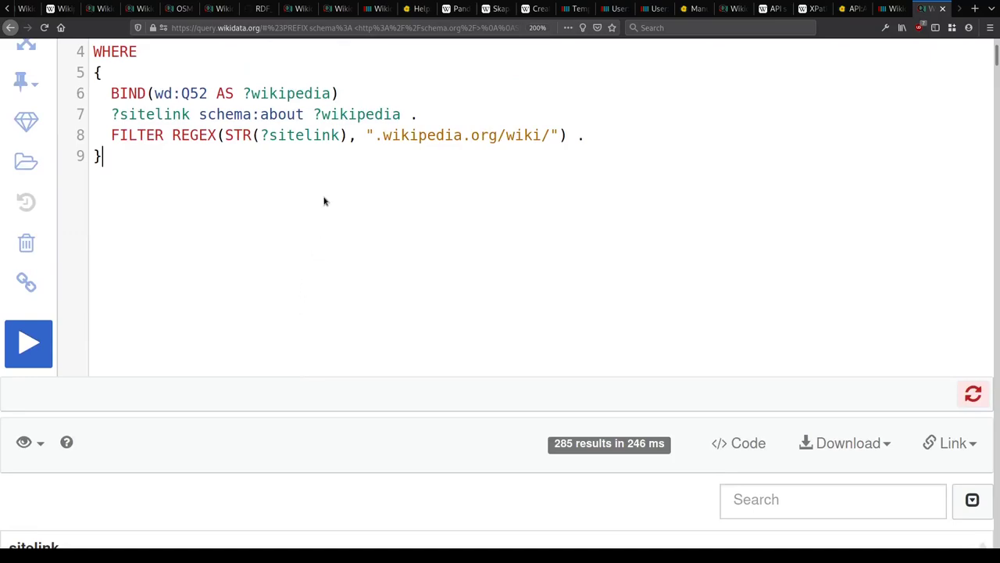
pyautogui.moveTo(381, 137); pyautogui.dragTo(588, 149)
pyautogui.click(559, 138)
pyautogui.scroll(-5, 558, 183)
pyautogui.scroll(5, 558, 183)
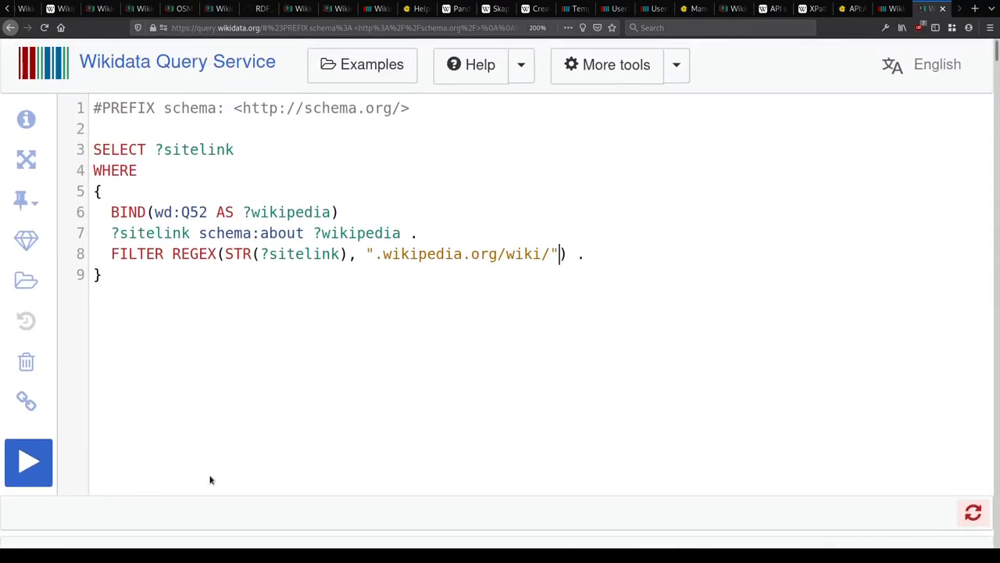
pyautogui.moveTo(381, 254); pyautogui.dragTo(598, 258)
pyautogui.click(592, 268)
pyautogui.scroll(-5, 481, 330)
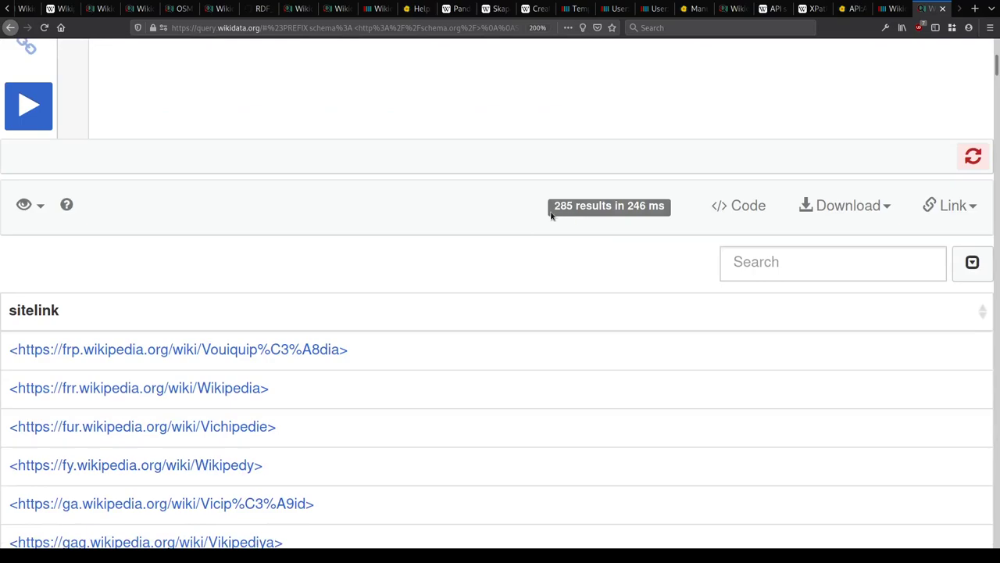
# Step: Comment out the FILTER REGEX line of the query
pyautogui.scroll(5, 550, 216)
pyautogui.press('Up')
pyautogui.press('Home')
pyautogui.hotkey('ctrl', '/')
# Step: Begin a new triple with ?wikipedia as its subject on a new line after the schema:about triple
pyautogui.press('Up')
pyautogui.press('End')
pyautogui.press('Return')
pyautogui.write('?wikibase')
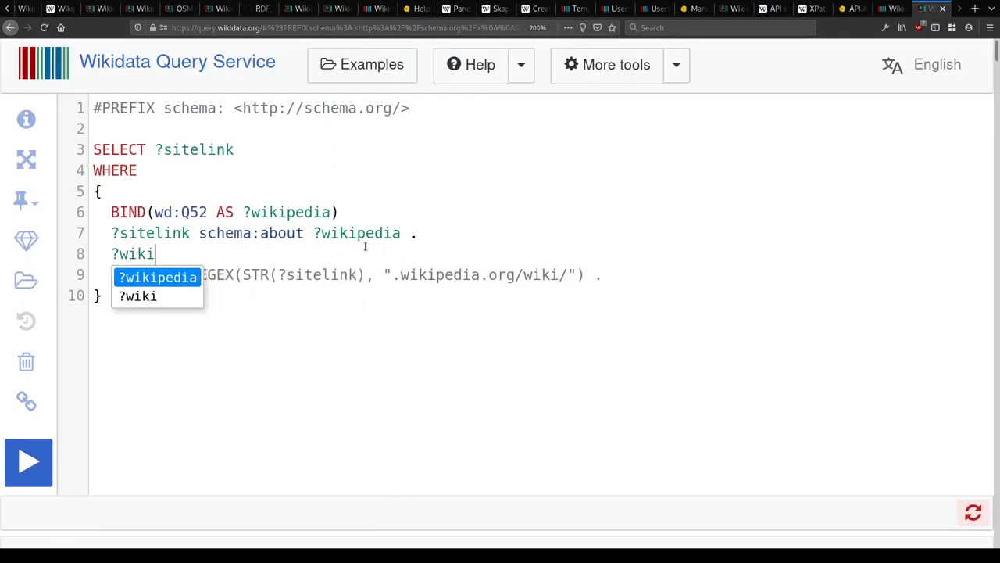
pyautogui.press('BackSpace')
pyautogui.press('BackSpace')
pyautogui.press('BackSpace')
pyautogui.press('BackSpace')
pyautogui.write('pe')
pyautogui.write('dia schema:')
pyautogui.press('BackSpace')
pyautogui.press('BackSpace')
pyautogui.press('BackSpace')
pyautogui.press('BackSpace')
pyautogui.press('BackSpace')
pyautogui.press('BackSpace')
pyautogui.press('BackSpace')
pyautogui.write('wiki')
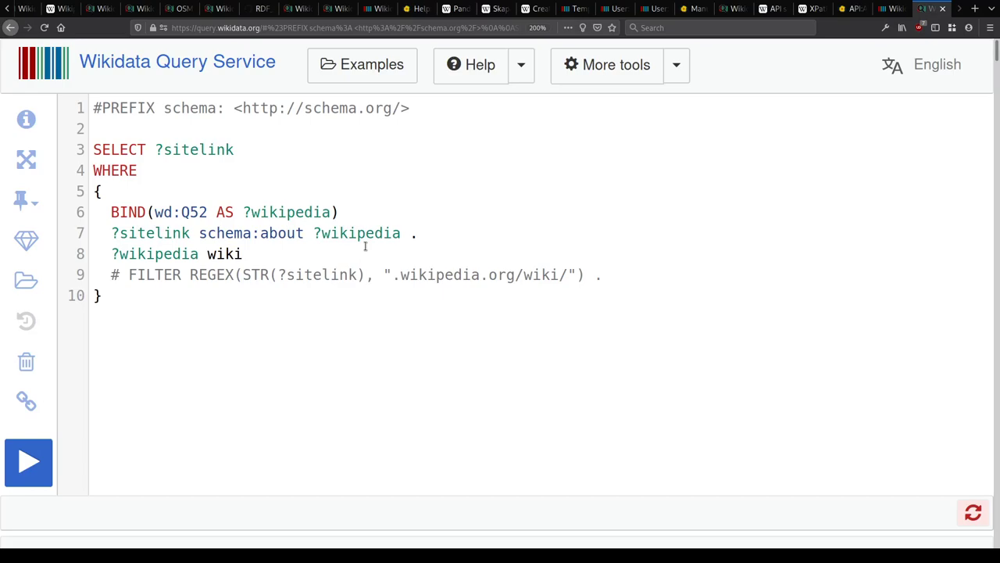
pyautogui.press('BackSpace')
pyautogui.press('BackSpace')
pyautogui.press('BackSpace')
pyautogui.press('BackSpace')
pyautogui.write('wd:')
pyautogui.write('i')
pyautogui.press('BackSpace')
pyautogui.write('wik')
pyautogui.press('BackSpace')
pyautogui.press('BackSpace')
pyautogui.press('BackSpace')
pyautogui.press('BackSpace')
pyautogui.press('BackSpace')
pyautogui.write('wikib')
pyautogui.press('BackSpace')
pyautogui.press('BackSpace')
pyautogui.press('BackSpace')
pyautogui.press('BackSpace')
pyautogui.press('BackSpace')
pyautogui.press('BackSpace')
# Step: Complete the new triple with wikibase:wikiGroup "wikipedia". and run the query
pyautogui.write('wikibase:wiki')
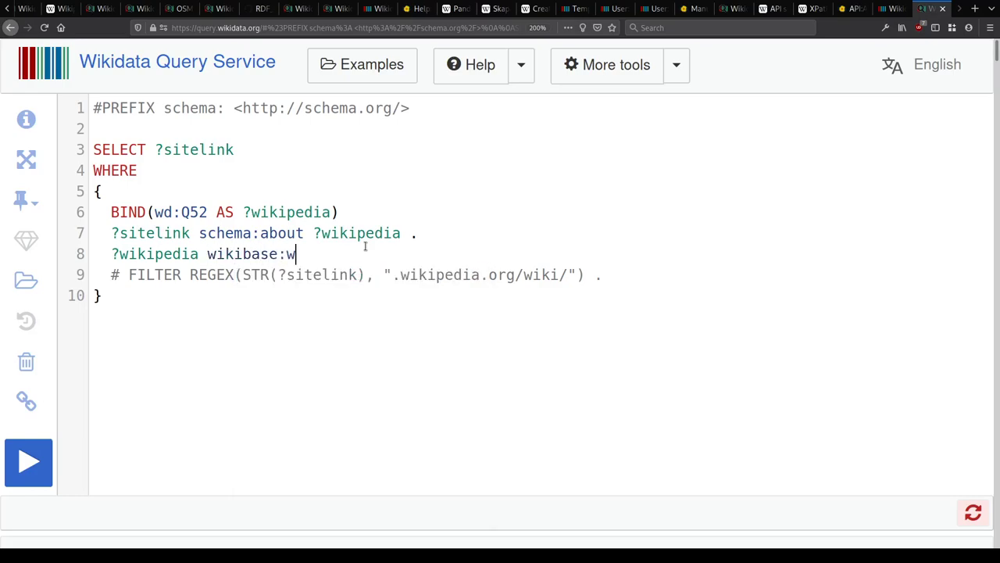
pyautogui.press('Down')
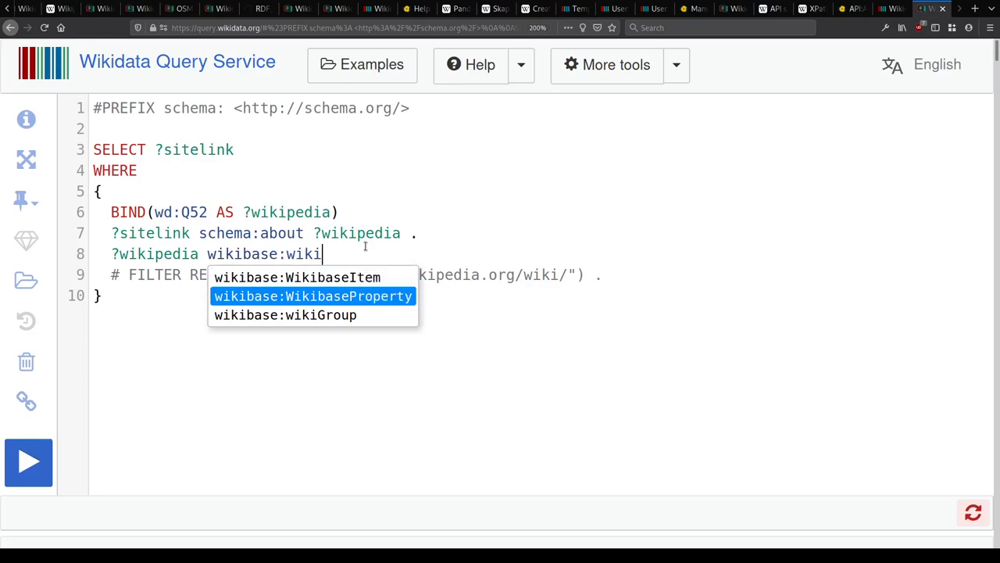
pyautogui.press('Down')
pyautogui.press('Return')
pyautogui.write('"wikipedia".')
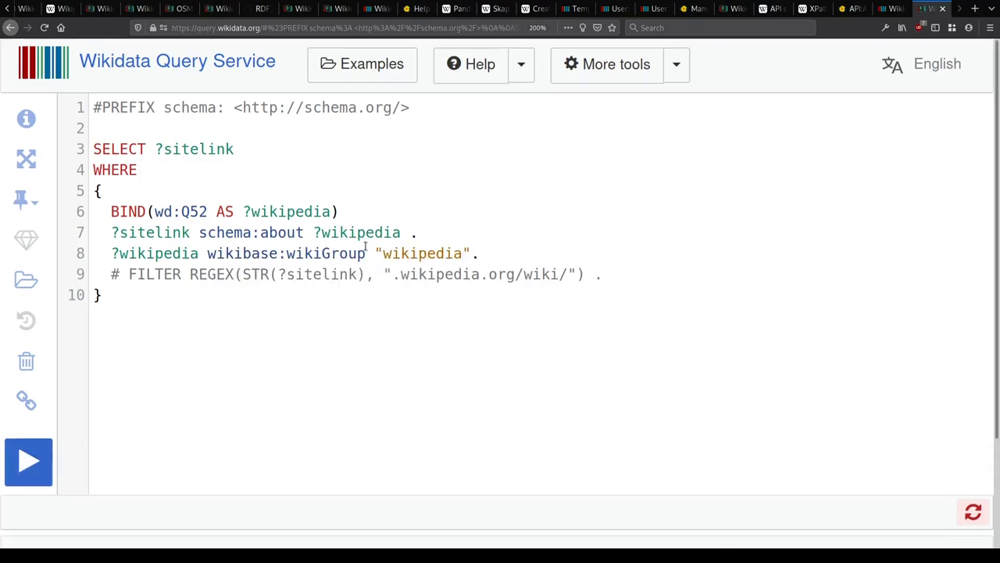
pyautogui.hotkey('ctrl', 'Return')
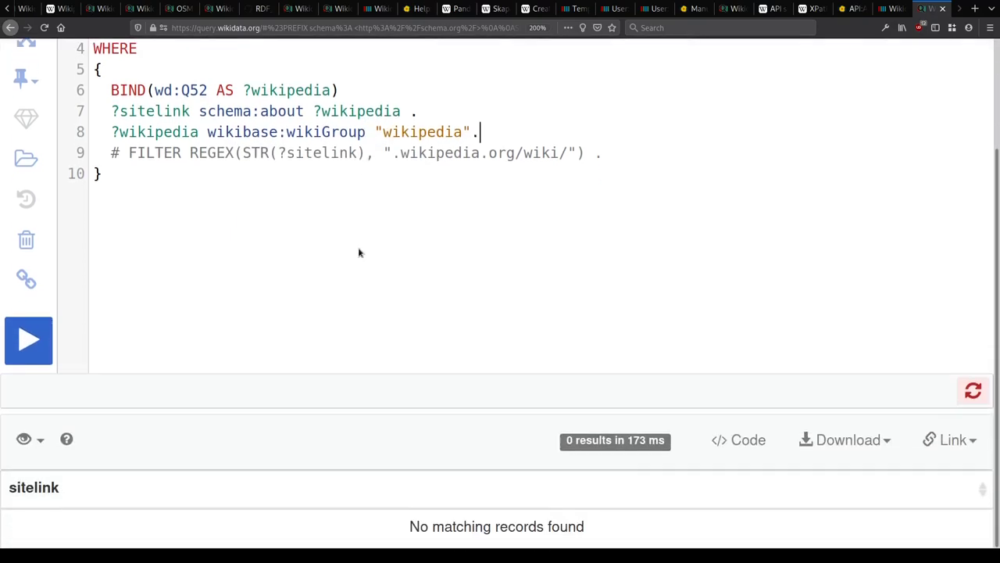
# Step: Capitalise the wikiGroup value as "Wikipedia" and look over the query and its results
pyautogui.write('W')
pyautogui.press('Delete')
pyautogui.scroll(2, 379, 134)
pyautogui.scroll(-2, 367, 148)
pyautogui.scroll(3, 337, 179)
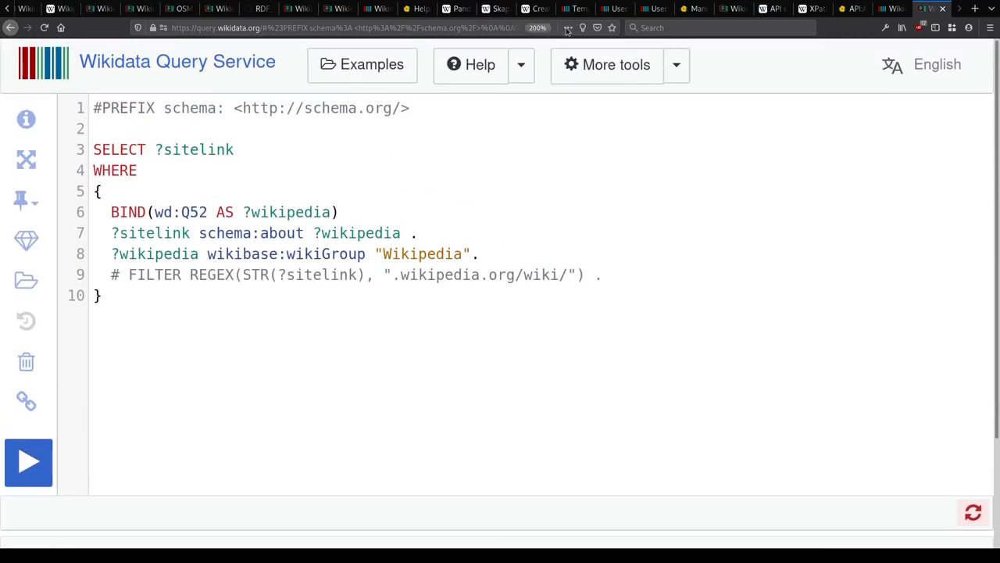
# Step: Open MediaWiki's Wikibase/Indexing/RDF Dump Format page in a new tab and find "wikigroup" on it
pyautogui.hotkey('ctrl', 't')
pyautogui.write('rdf d')
pyautogui.press('Down')
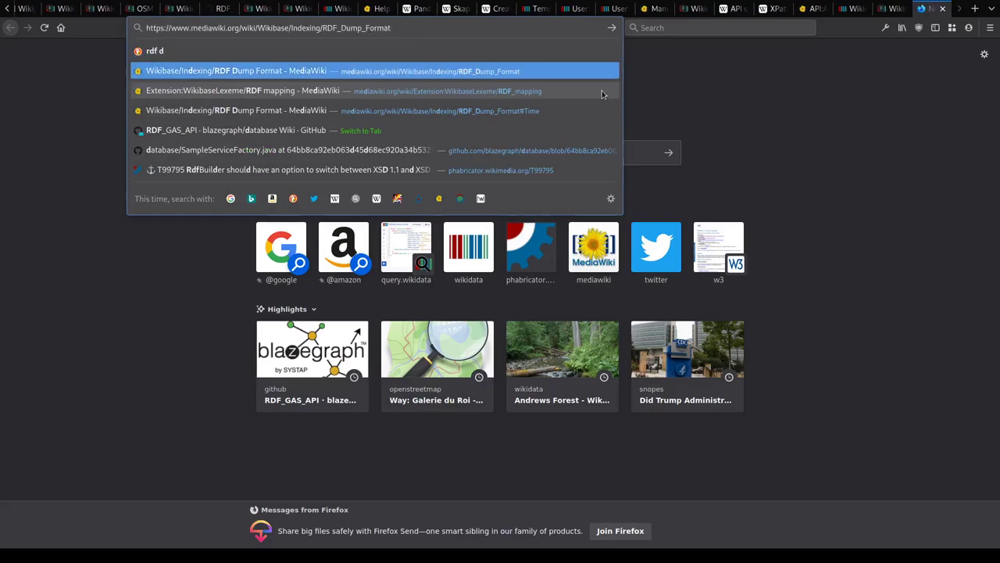
pyautogui.press('Return')
pyautogui.hotkey('ctrl', 'f')
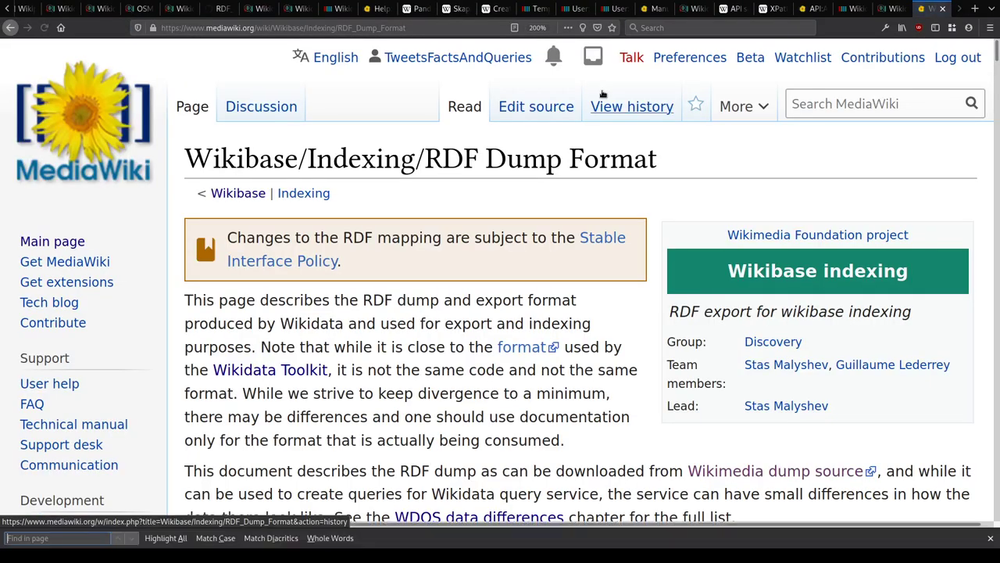
pyautogui.write('wikigroup')
pyautogui.press('Escape')
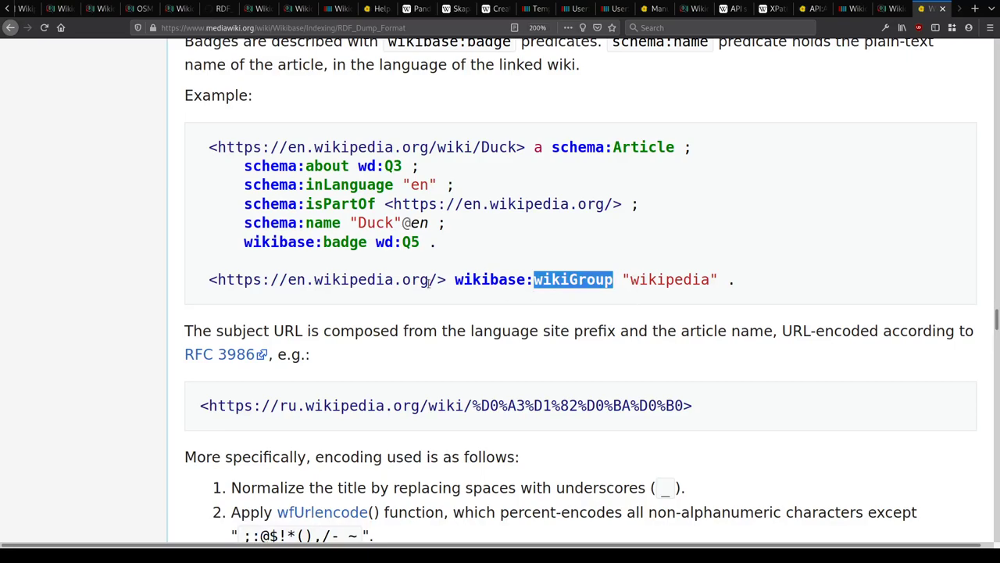
# Step: Return to the query and set the wikiGroup value to lowercase "wikipedia"
pyautogui.hotkey('ctrl', 'pageup')
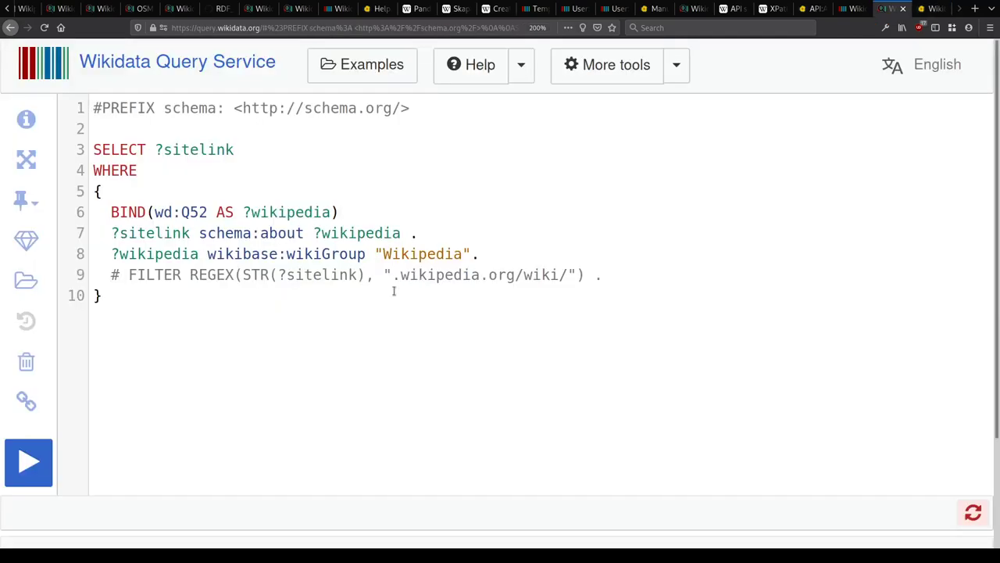
pyautogui.click(261, 233)
pyautogui.click(391, 254)
pyautogui.press('BackSpace')
pyautogui.write('w')
# Step: Comment out the BIND and schema:about lines and delete them together with the commented regex filter, leaving only the wikiGroup triple
pyautogui.press('Up')
pyautogui.press('Up')
pyautogui.write('#')
pyautogui.press('Down')
pyautogui.press('Home')
pyautogui.write('#')
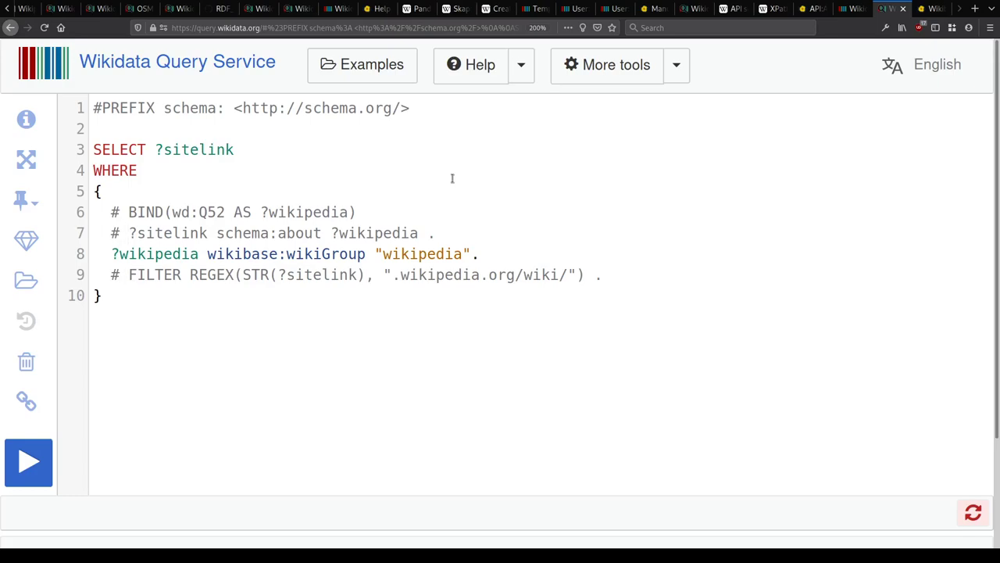
pyautogui.press('Down')
pyautogui.press('Down')
pyautogui.hotkey('ctrl', 'd')
pyautogui.press('Up')
pyautogui.press('Up')
pyautogui.press('Up')
pyautogui.hotkey('ctrl', 'd')
pyautogui.hotkey('ctrl', 'd')
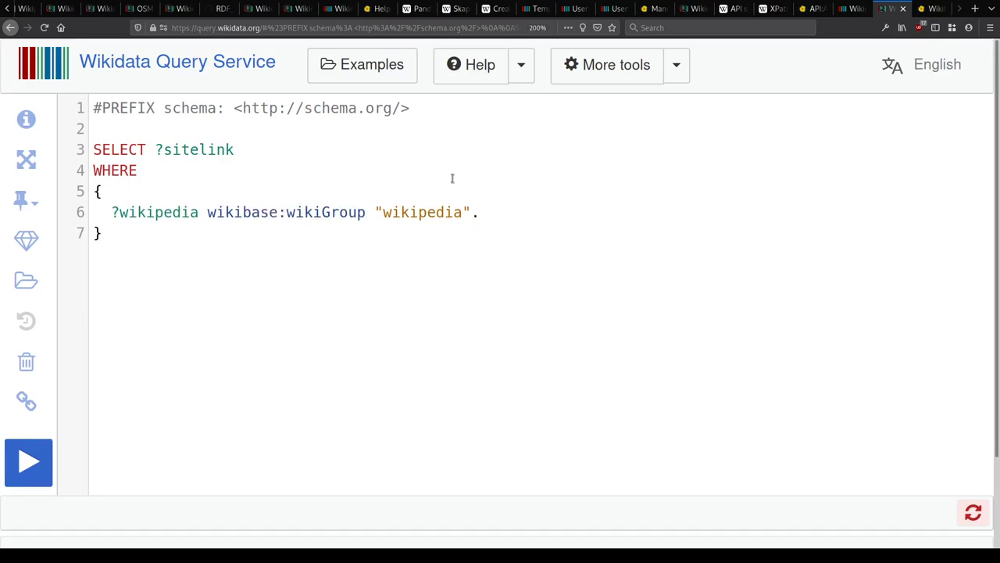
# Step: Run the shortened query and look over its result table
pyautogui.hotkey('ctrl', 'Return')
pyautogui.scroll(-5, 454, 211)
pyautogui.scroll(4, 235, 227)
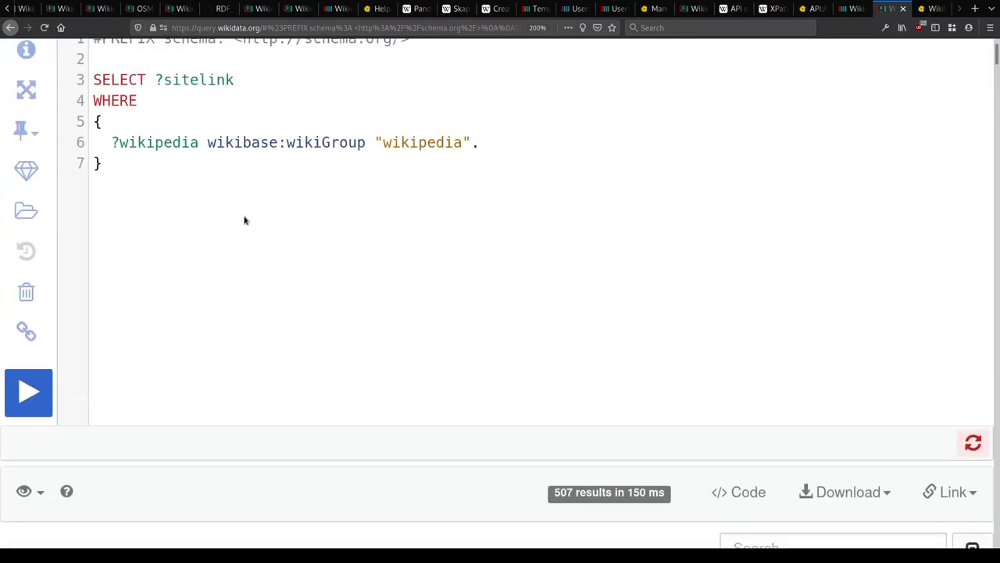
pyautogui.scroll(2, 235, 219)
pyautogui.scroll(-4, 192, 262)
pyautogui.scroll(1, 191, 266)
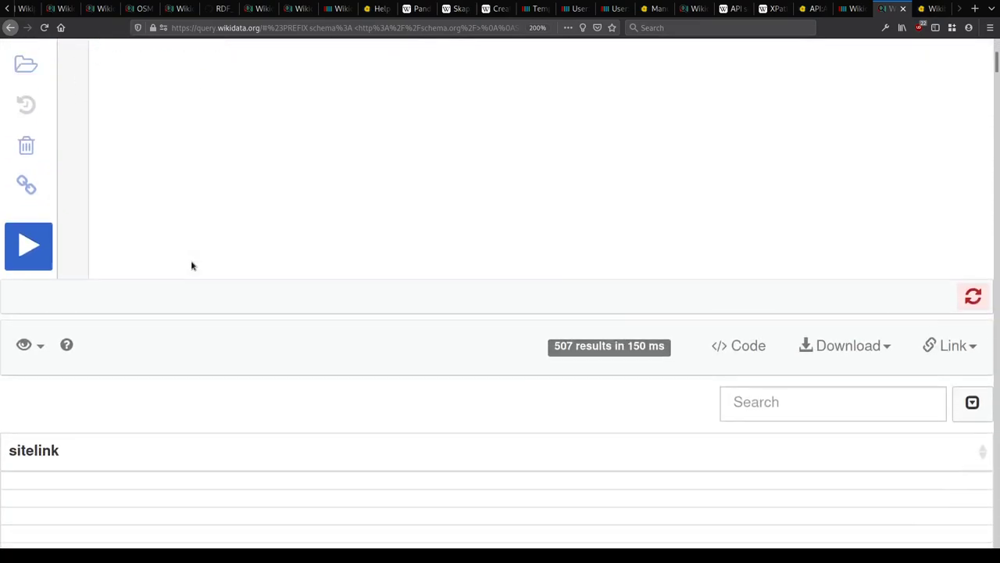
# Step: Select ?wikipedia instead of ?sitelink in the SELECT clause, run the query and look at the results
pyautogui.scroll(3, 191, 266)
pyautogui.moveTo(152, 149); pyautogui.dragTo(240, 157)
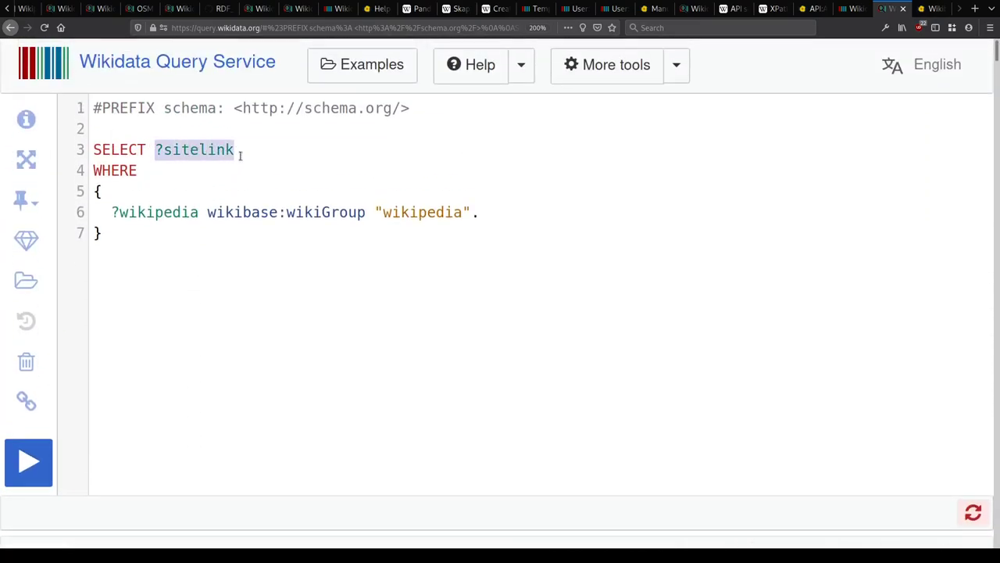
pyautogui.write('?wi')
pyautogui.press('Escape')
pyautogui.press('Down')
pyautogui.hotkey('ctrl', 'space')
pyautogui.press('Return')
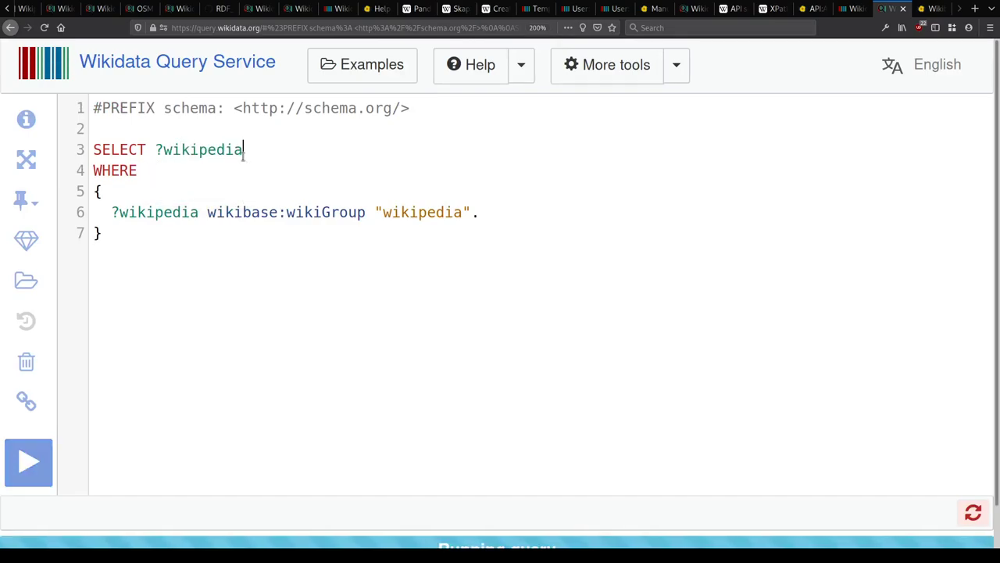
pyautogui.scroll(-1, 419, 311)
pyautogui.scroll(-5, 418, 311)
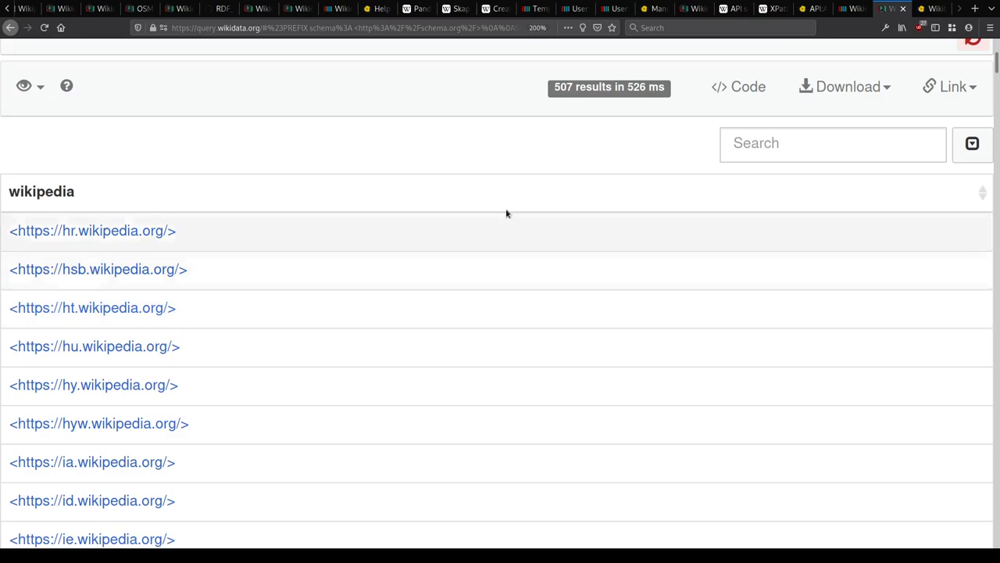
# Step: Open the original "URLs of Wikipedia in all languages" example in the query service, run it and look through its results
pyautogui.hotkey('ctrl', 'pageup')
pyautogui.click(179, 343)
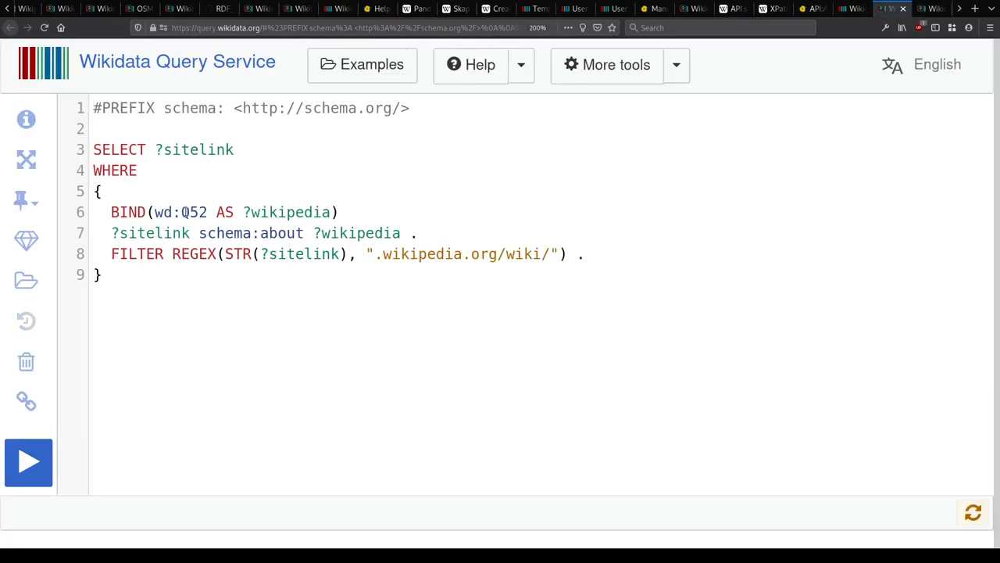
pyautogui.moveTo(186, 212)
pyautogui.click(158, 294)
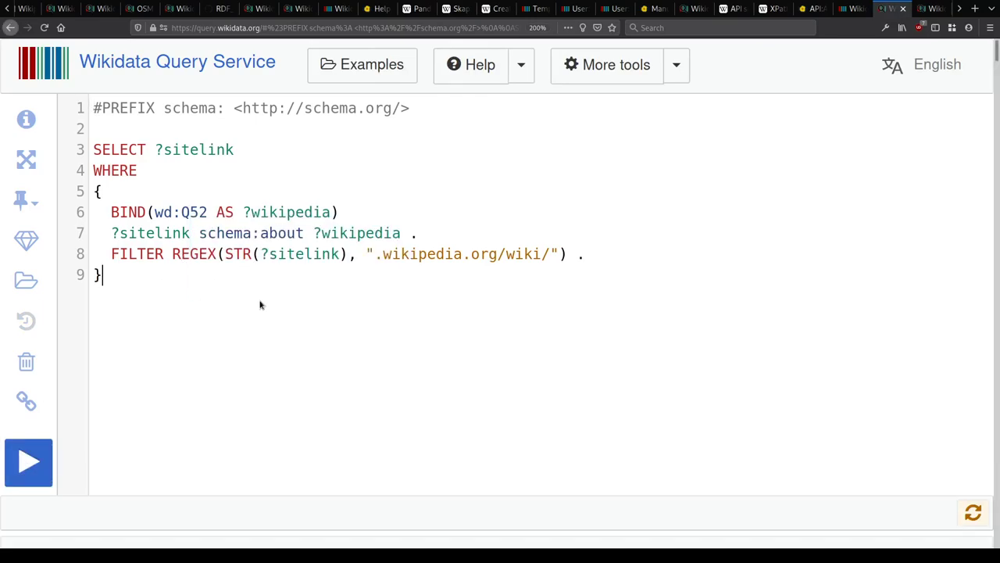
pyautogui.scroll(-5, 260, 305)
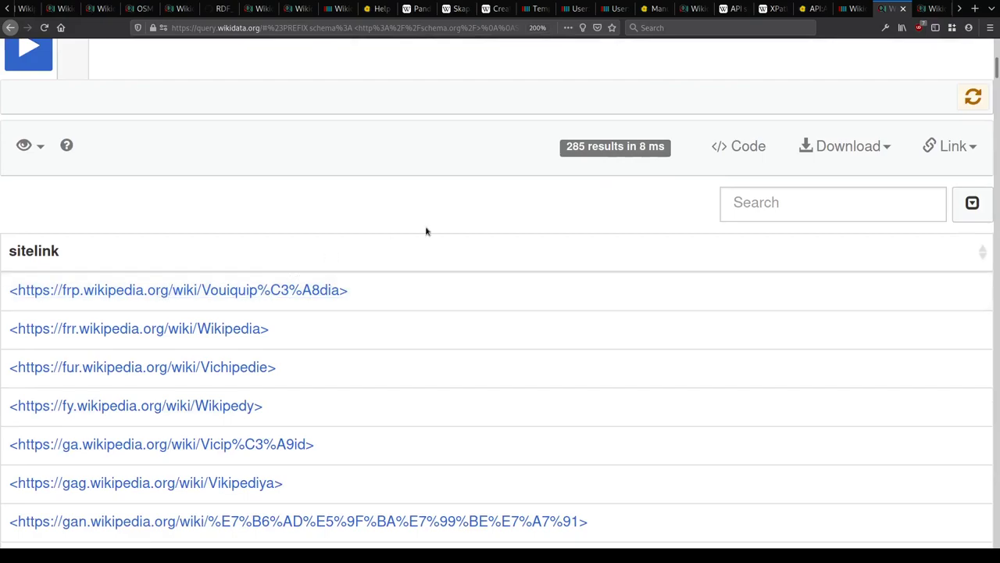
pyautogui.scroll(-9, 574, 174)
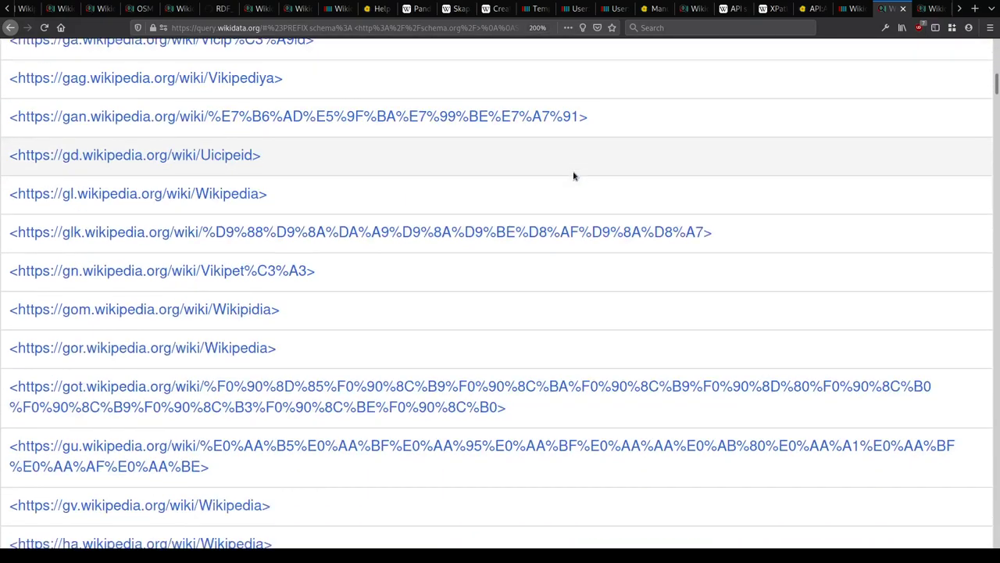
pyautogui.scroll(9, 357, 241)
pyautogui.scroll(5, 231, 392)
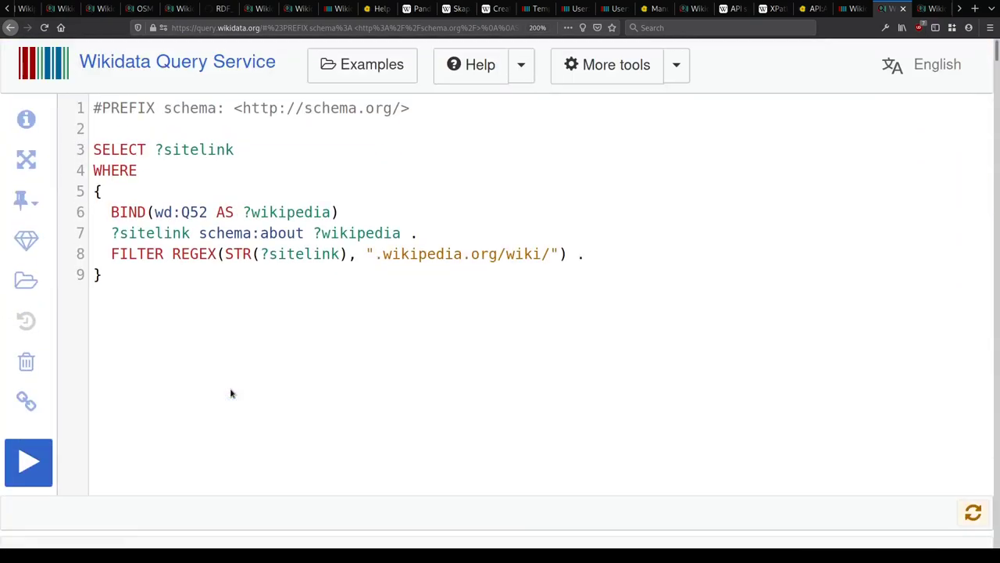
# Step: Return to the examples page and reread the description of the Wikipedia URLs query, highlighting the portal page mention
pyautogui.hotkey('ctrl', 'w')
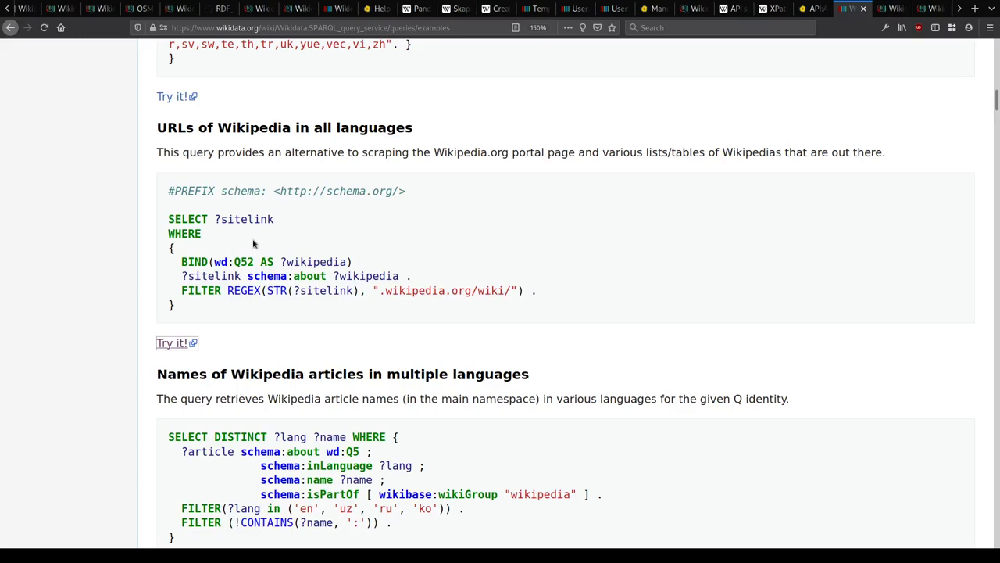
pyautogui.moveTo(430, 153); pyautogui.dragTo(558, 149)
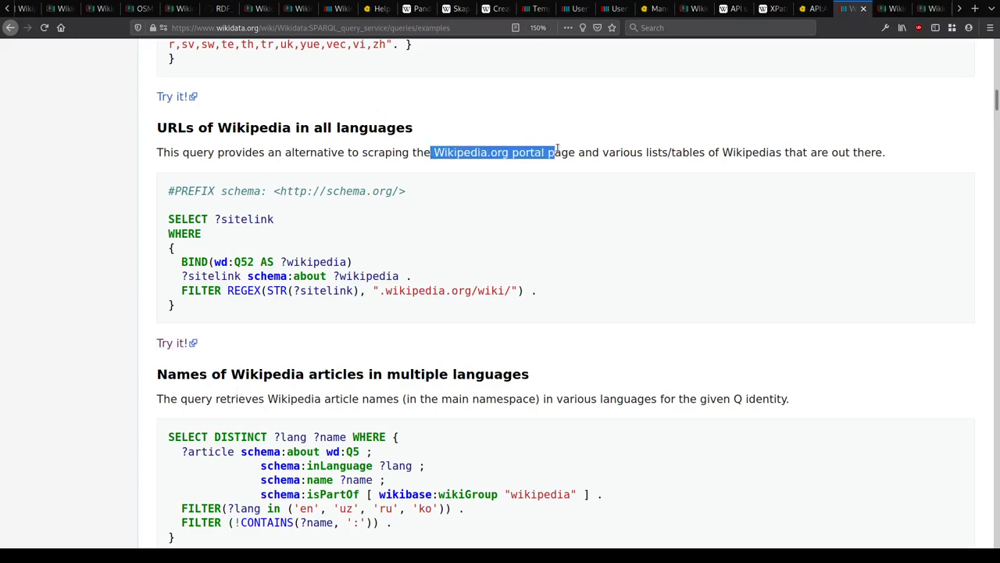
pyautogui.click(610, 148)
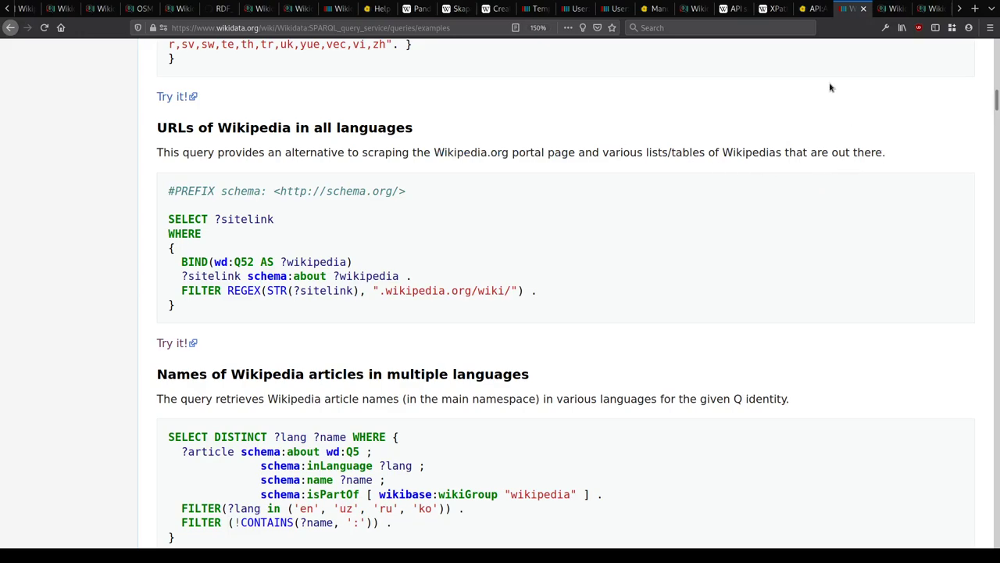
# Step: Open Wikidata's API sandbox in a new tab
pyautogui.hotkey('ctrl', 'd')
pyautogui.hotkey('ctrl', 't')
pyautogui.write('api sa')
pyautogui.press('Down')
pyautogui.press('Down')
pyautogui.press('Return')
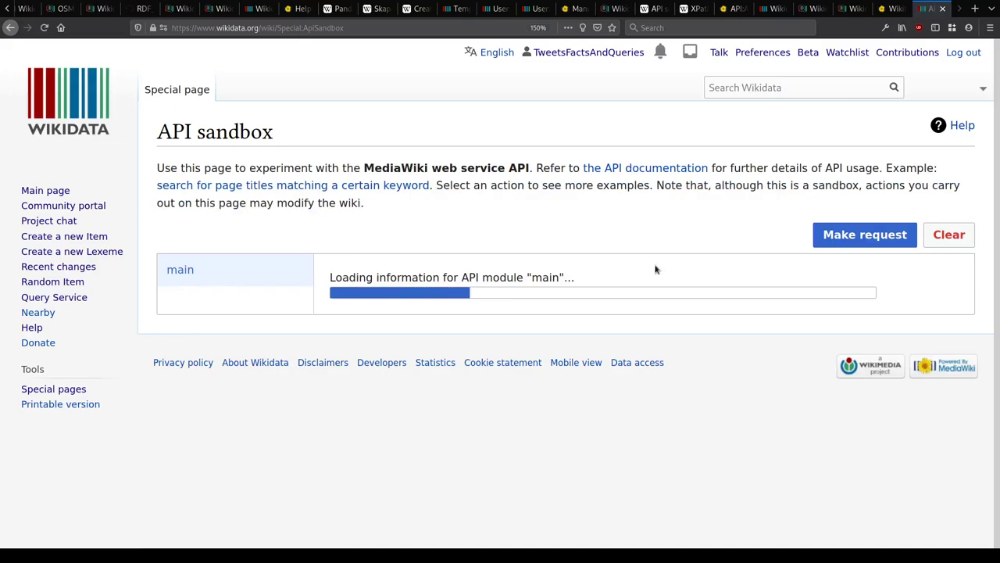
# Step: Choose the sitematrix action in the API sandbox and look over its parameters
pyautogui.click(750, 481)
pyautogui.write('sitematrix')
pyautogui.press('Return')
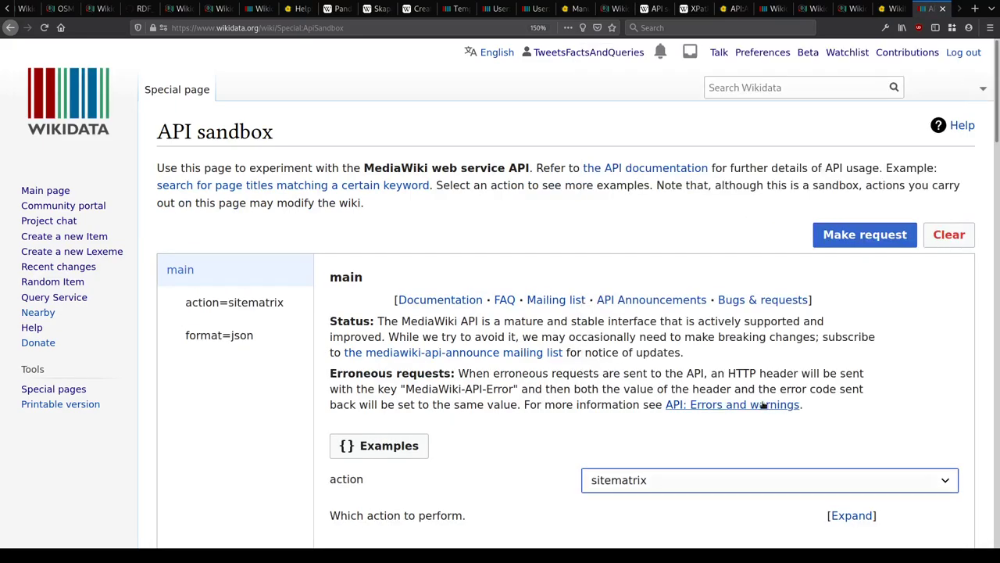
pyautogui.click(234, 302)
pyautogui.scroll(-5, 584, 206)
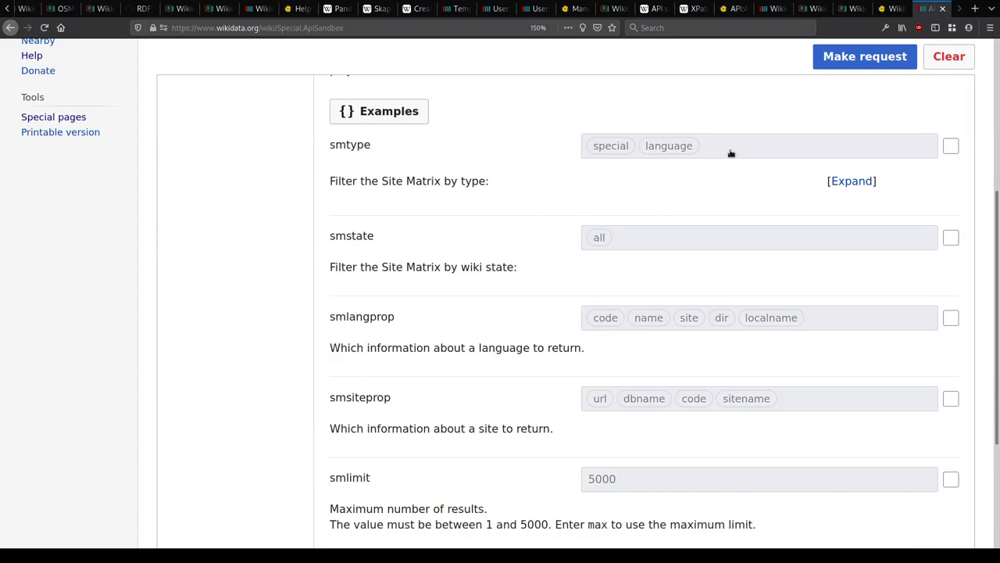
pyautogui.scroll(-3, 716, 278)
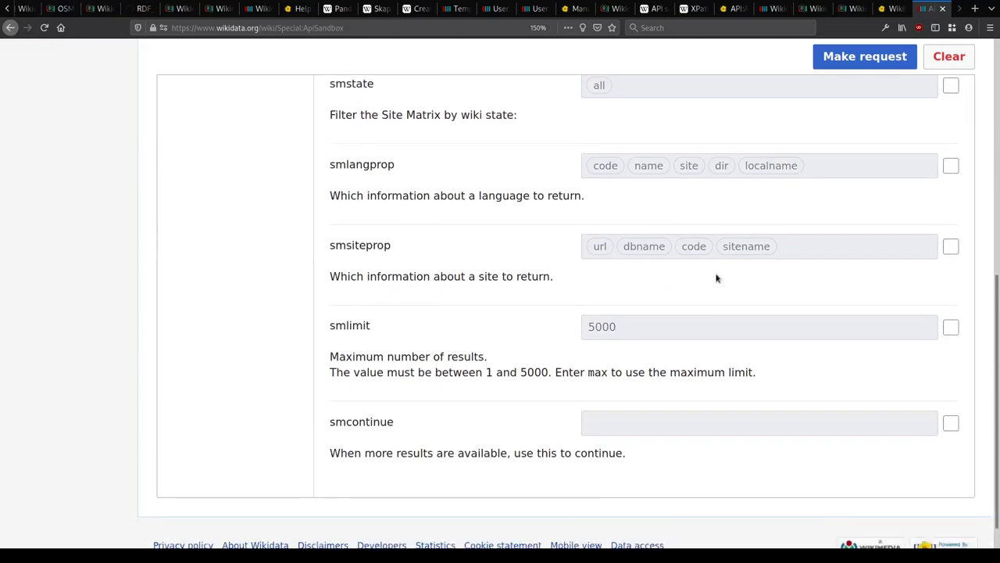
pyautogui.scroll(6, 582, 312)
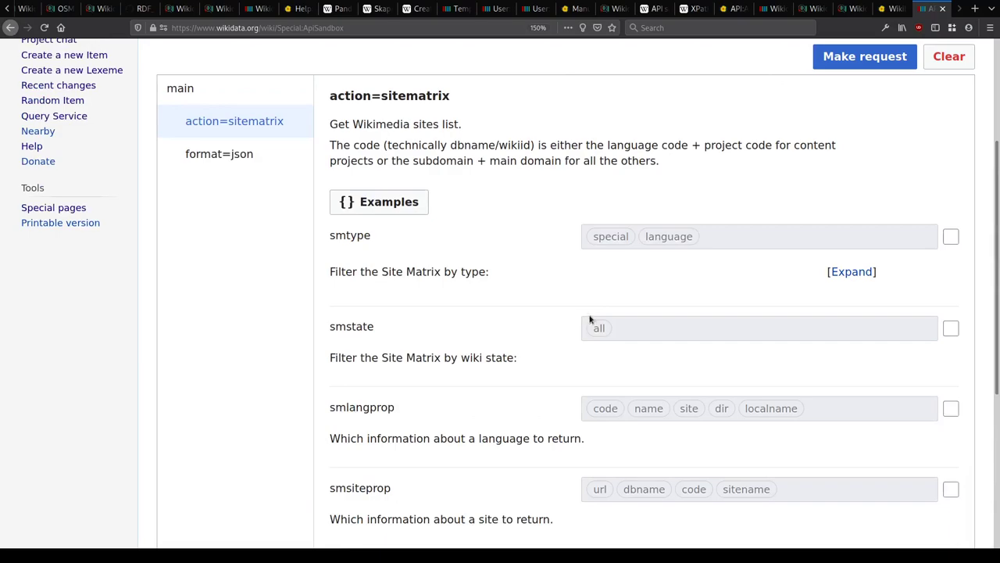
# Step: Inspect the smstate, smlangprop and smsiteprop parameters, leaving each one disabled
pyautogui.click(633, 322)
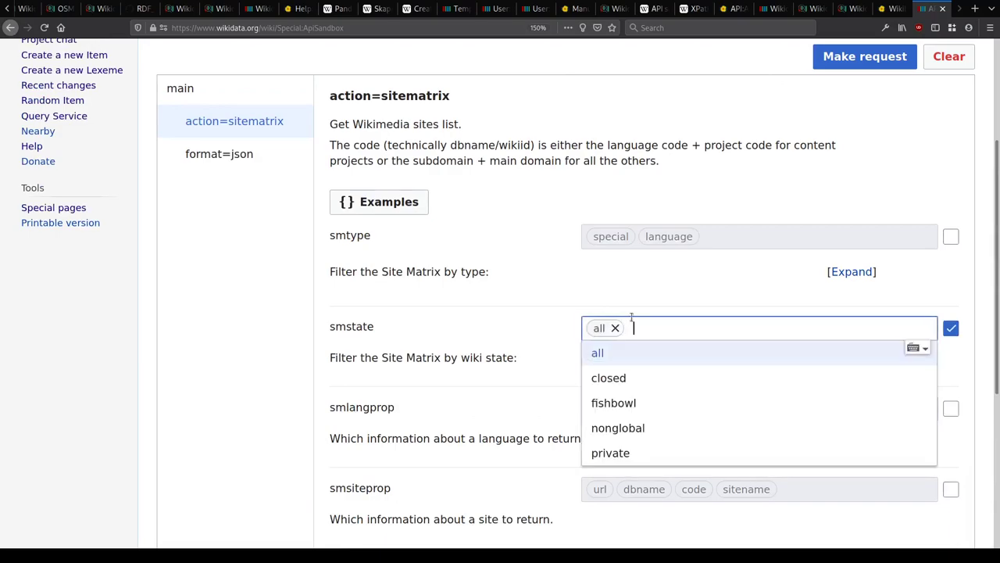
pyautogui.click(949, 328)
pyautogui.scroll(-3, 826, 290)
pyautogui.click(826, 270)
pyautogui.click(947, 272)
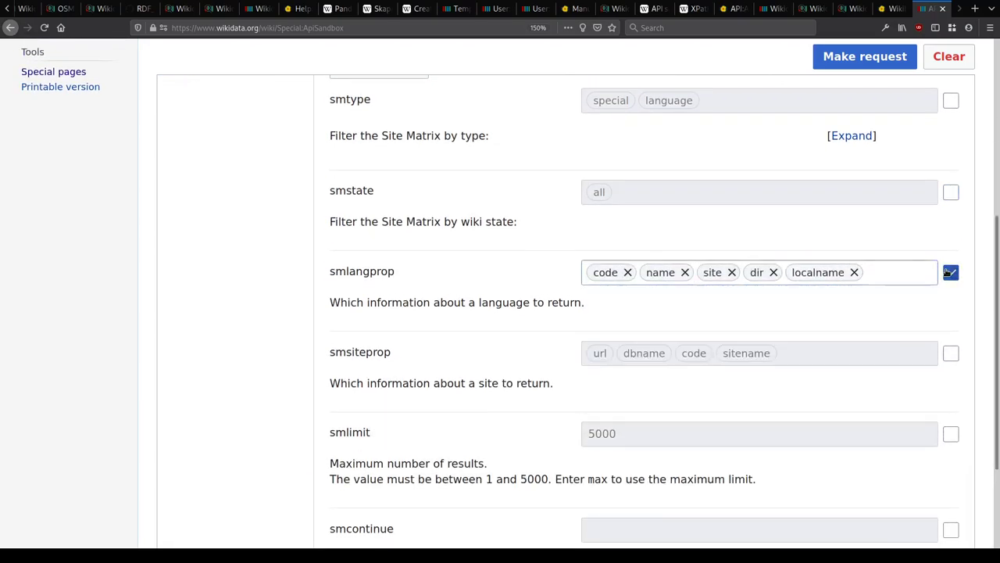
pyautogui.click(947, 272)
pyautogui.click(855, 354)
pyautogui.click(950, 352)
# Step: Send the sitematrix request and examine the returned JSON, especially the code values of the listed sites
pyautogui.click(860, 56)
pyautogui.scroll(-5, 432, 317)
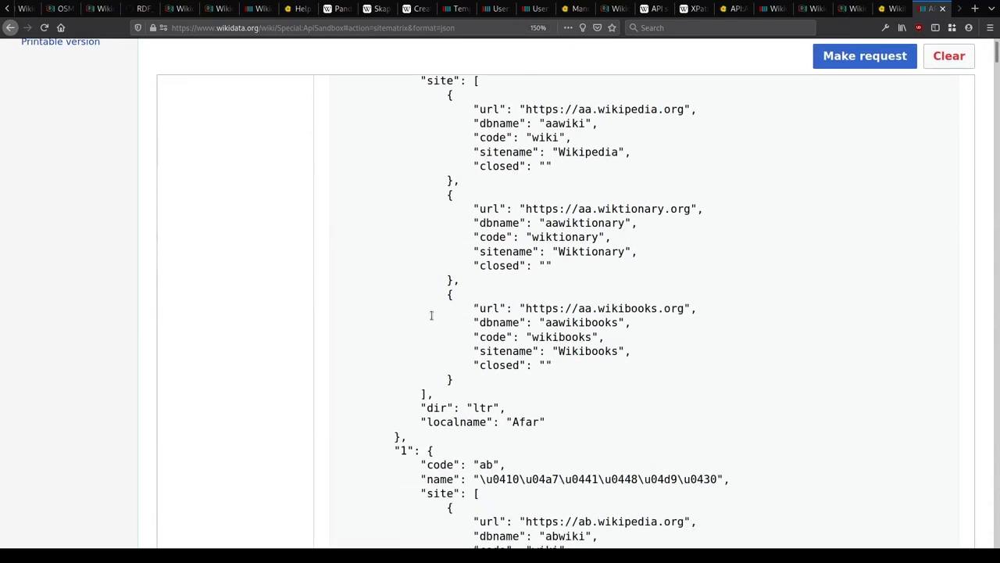
pyautogui.scroll(-5, 488, 273)
pyautogui.doubleClick(575, 301)
pyautogui.click(549, 281)
pyautogui.scroll(6, 560, 234)
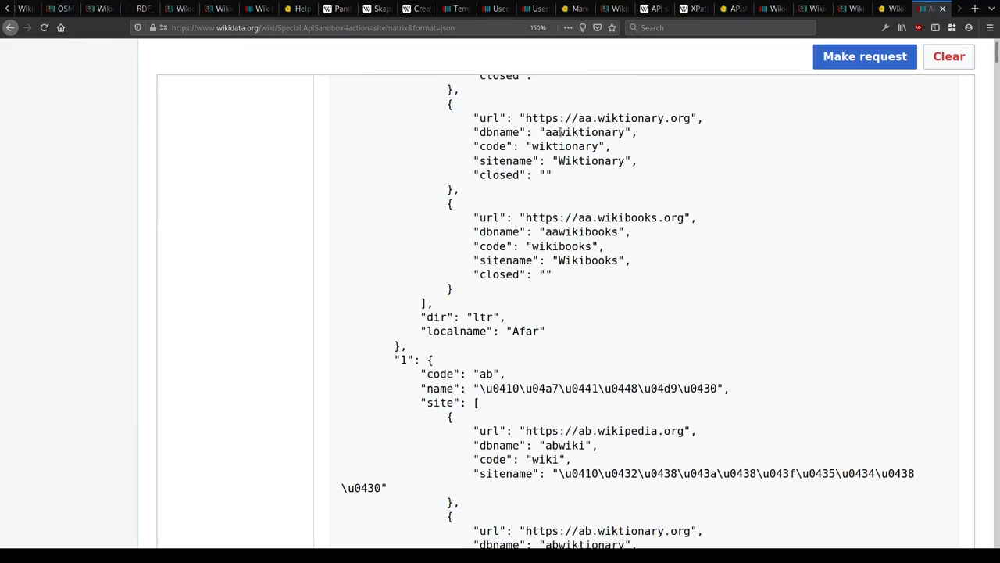
pyautogui.scroll(3, 555, 146)
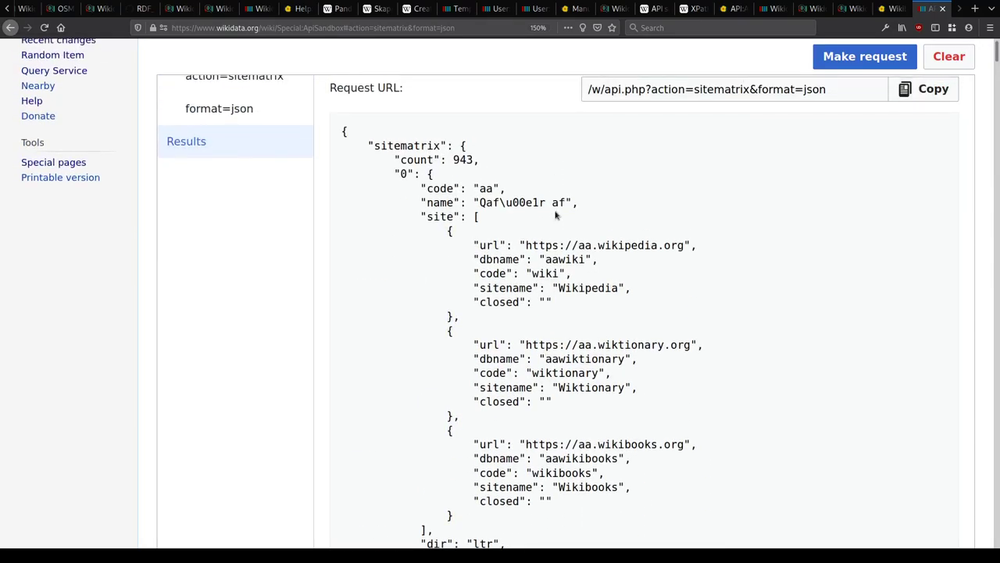
pyautogui.doubleClick(542, 274)
pyautogui.scroll(-15, 543, 282)
pyautogui.scroll(-20, 542, 282)
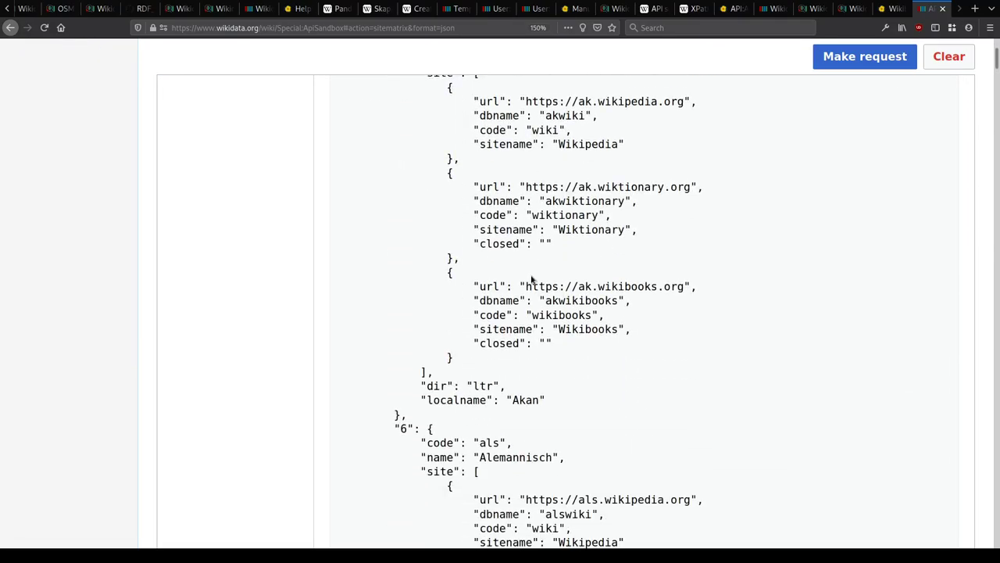
pyautogui.scroll(-20, 500, 279)
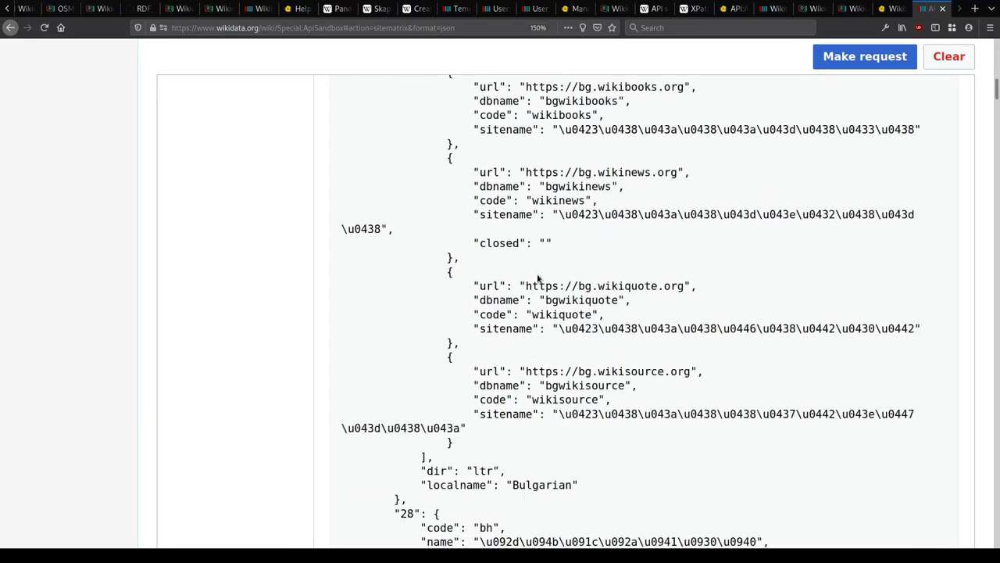
# Step: Go back to the original Wikipedia URLs query and review its ".wikipedia.org/wiki/" regex filter and results
pyautogui.hotkey('ctrl', 'pageup')
pyautogui.hotkey('ctrl', 'pageup')
pyautogui.hotkey('ctrl', 'pageup')
pyautogui.hotkey('ctrl', 'pageup')
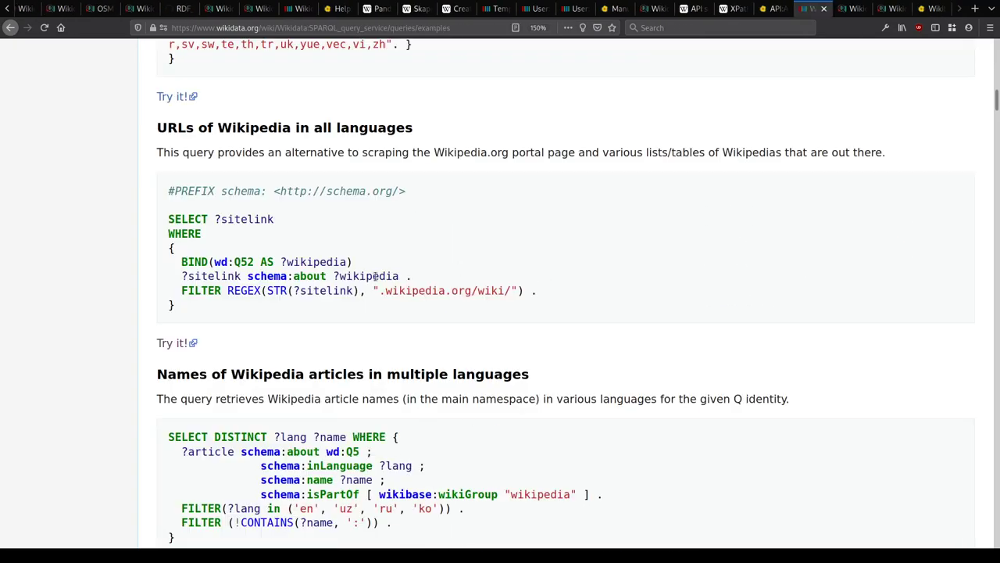
pyautogui.hotkey('ctrl', 'pagedown')
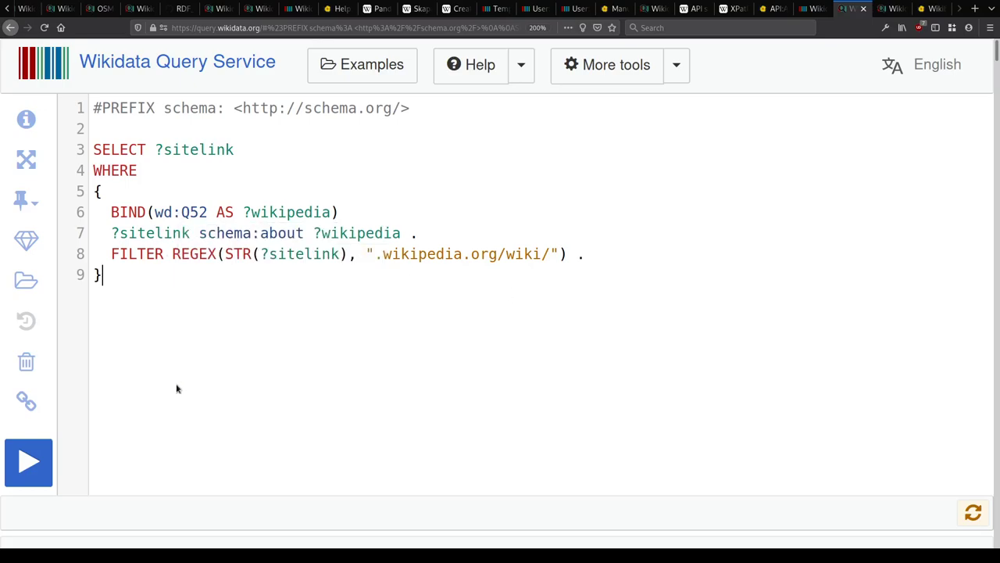
pyautogui.moveTo(375, 255); pyautogui.dragTo(498, 257)
pyautogui.click(497, 256)
pyautogui.scroll(-5, 287, 382)
# Step: Compare the wikiGroup query and its results with those of the original regex-filter query
pyautogui.hotkey('ctrl', 'Tab')
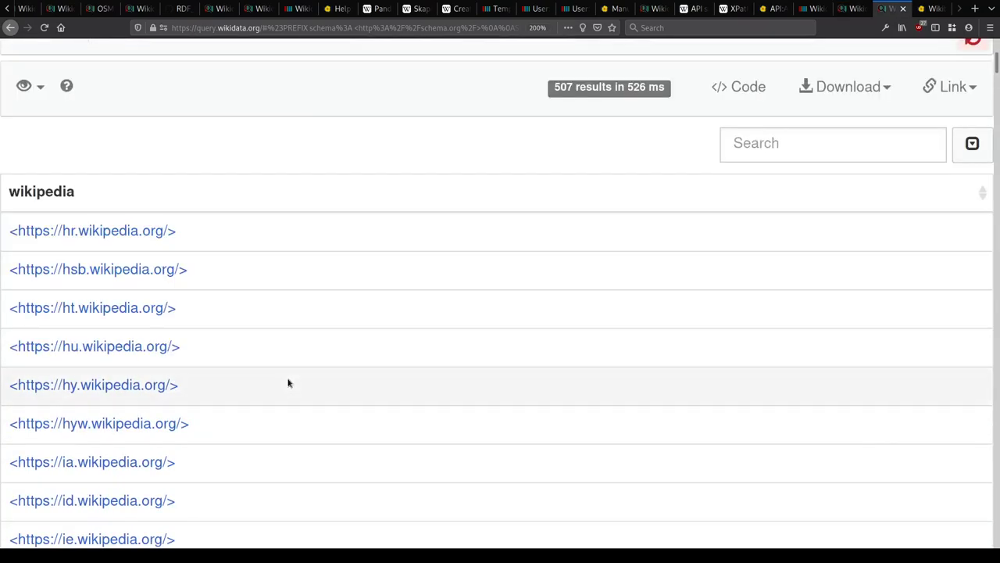
pyautogui.scroll(10, 288, 376)
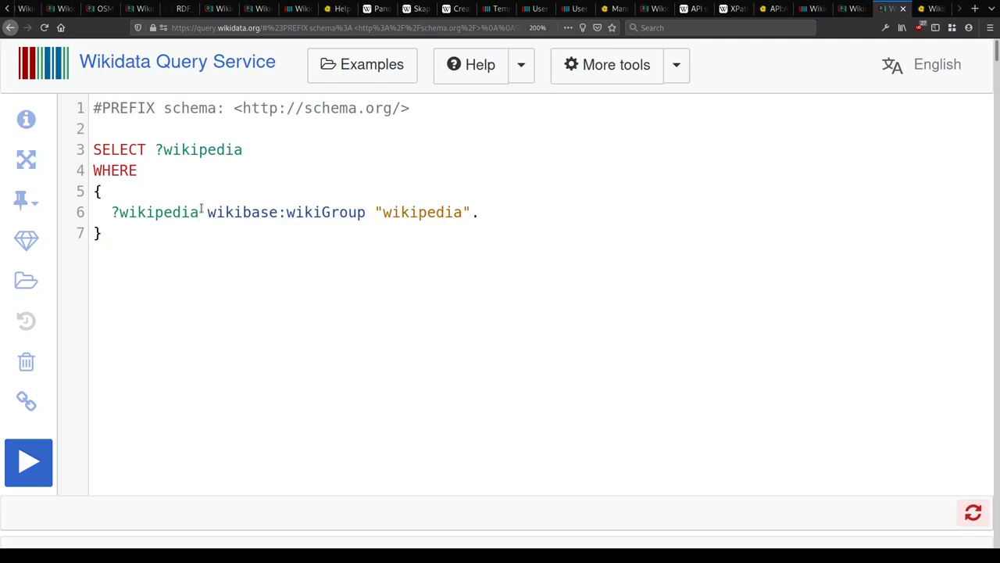
pyautogui.scroll(-4, 201, 211)
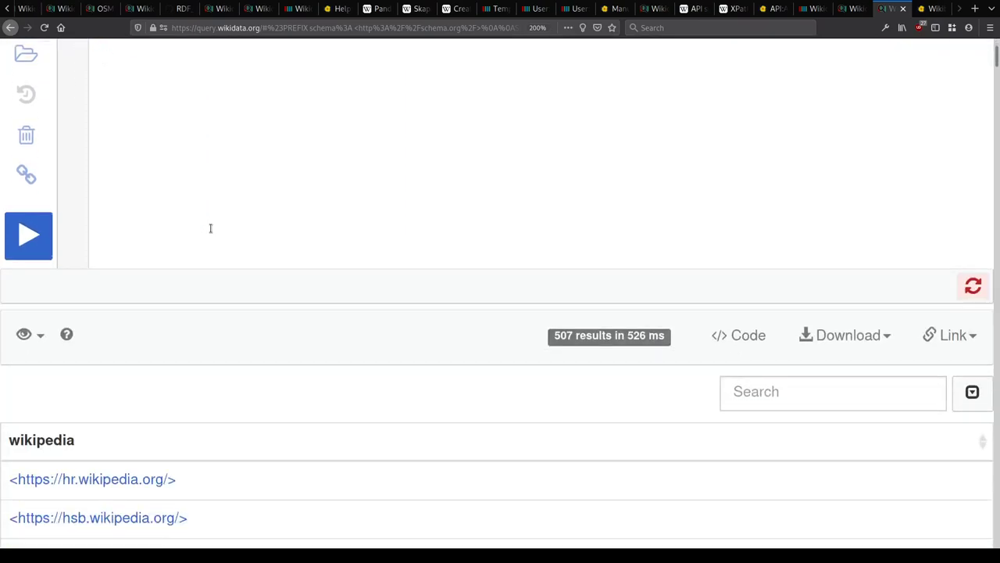
pyautogui.scroll(-4, 518, 277)
pyautogui.scroll(8, 516, 277)
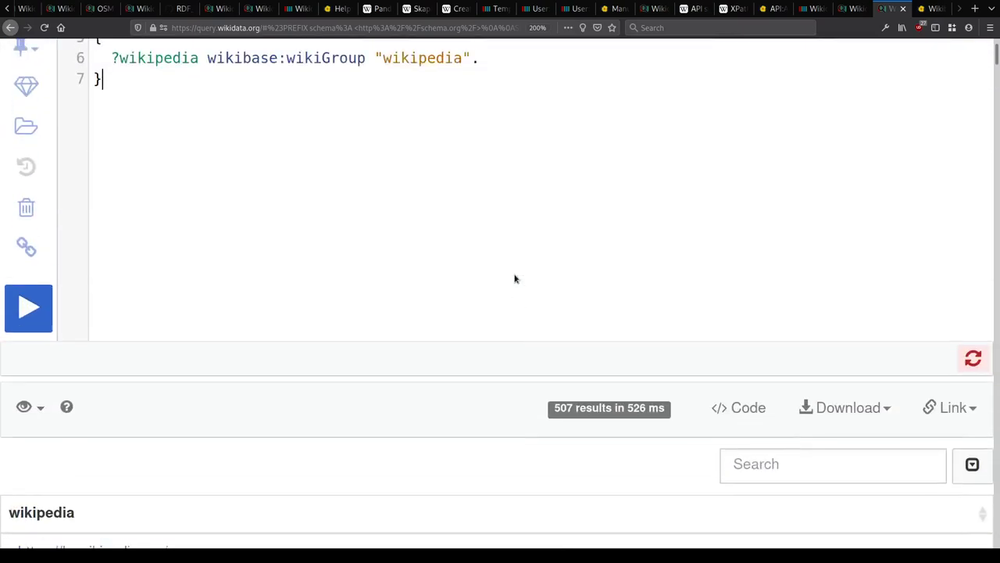
pyautogui.hotkey('ctrl', 'pageup')
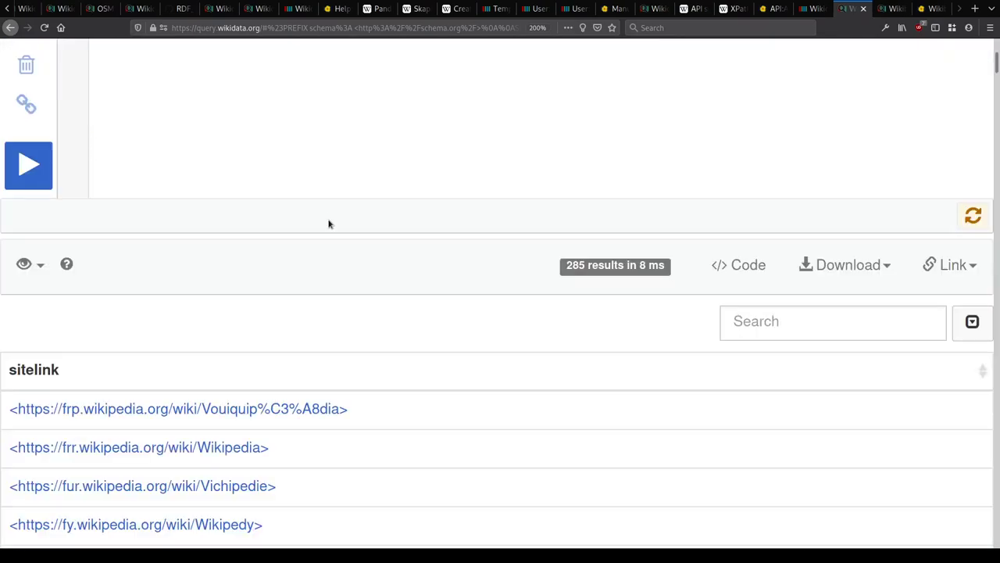
# Step: Comment out the FILTER REGEX line in the sitelink query
pyautogui.scroll(5, 214, 227)
pyautogui.press('Up')
pyautogui.press('Home')
pyautogui.write('#')
# Step: Start a new triple above the commented-out filter with ?sitelink as subject and schema:isPartOf as predicate
pyautogui.press('Up')
pyautogui.press('End')
pyautogui.press('Return')
pyautogui.write('?sitelink')
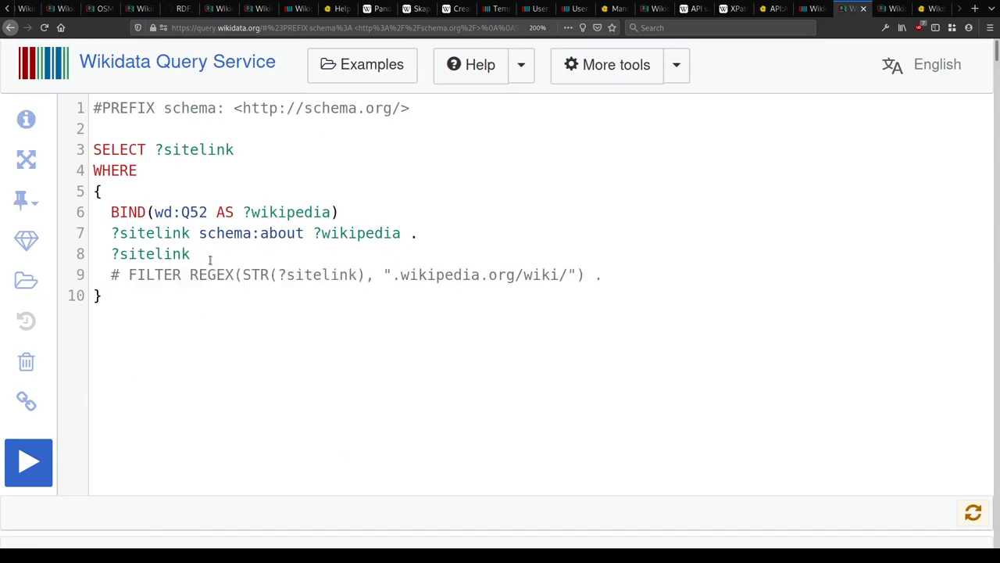
pyautogui.hotkey('shift', 'Home')
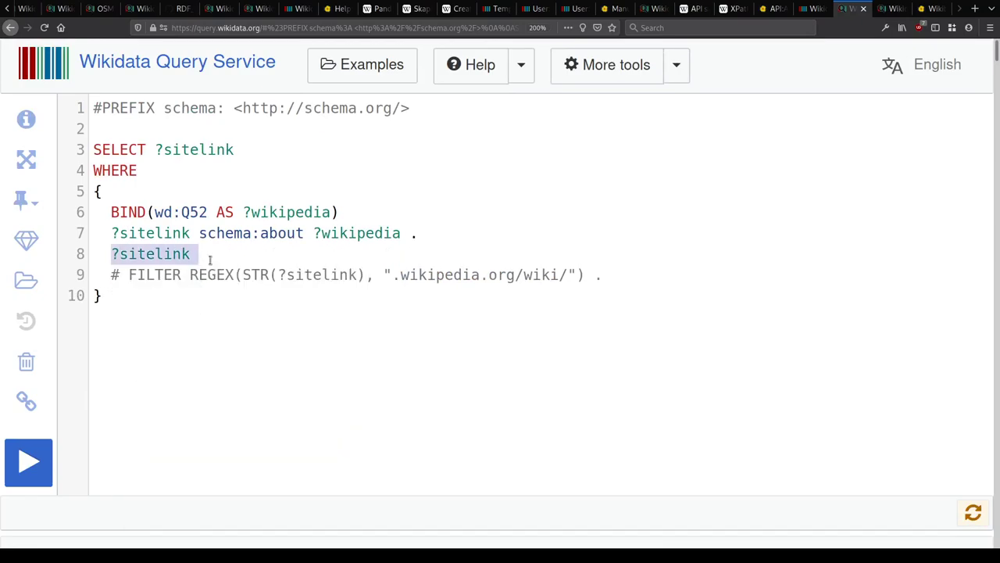
pyautogui.write('?')
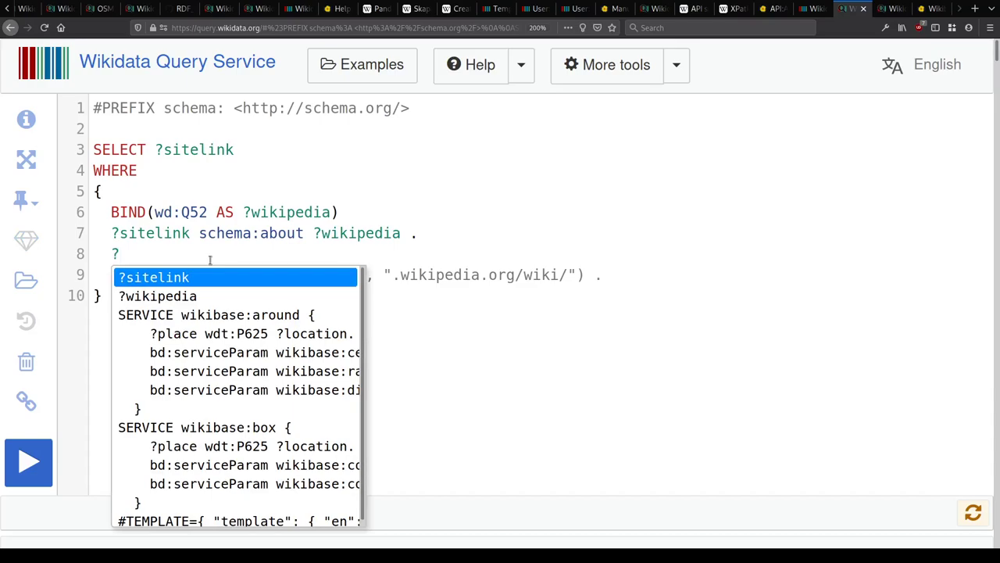
pyautogui.press('Return')
pyautogui.write('schema:isP')
pyautogui.press('Return')
# Step: Extend the new triple's predicate with the path /wikibase:wikiGroup and give it the object "wikipedia"
pyautogui.write('[')
pyautogui.press('BackSpace')
pyautogui.press('BackSpace')
pyautogui.press('BackSpace')
pyautogui.write('/wd')
pyautogui.press('BackSpace')
pyautogui.write('ikibase:wi')
pyautogui.press('Down')
pyautogui.press('Down')
pyautogui.press('Return')
pyautogui.write('"wikipedia".')
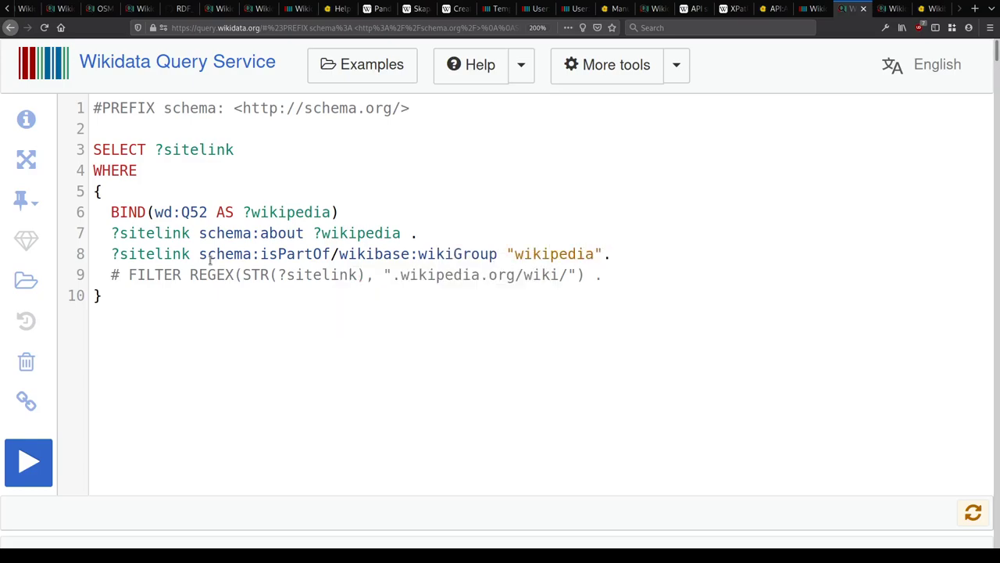
# Step: Run the sitelink query with the wikiGroup triple and examine its result count and execution time
pyautogui.hotkey('ctrl', 'Return')
pyautogui.scroll(-5, 494, 248)
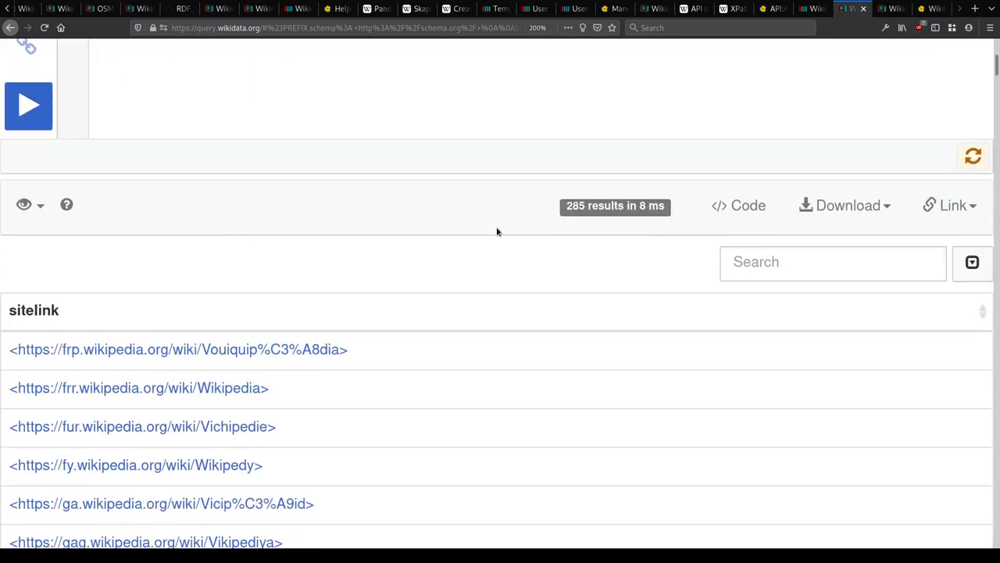
pyautogui.scroll(5, 497, 228)
pyautogui.hotkey('ctrl', 'Return')
pyautogui.scroll(-5, 497, 227)
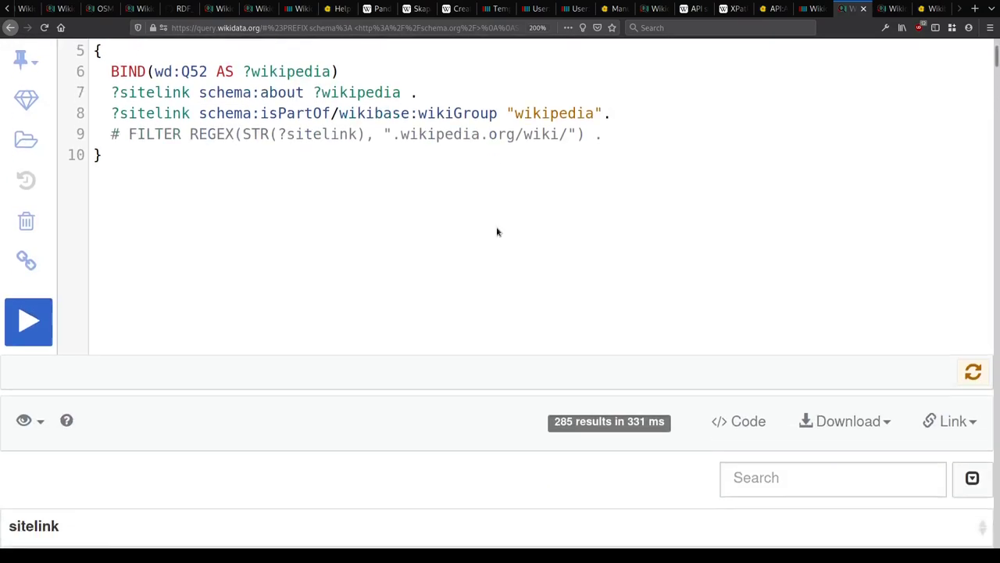
pyautogui.scroll(5, 496, 232)
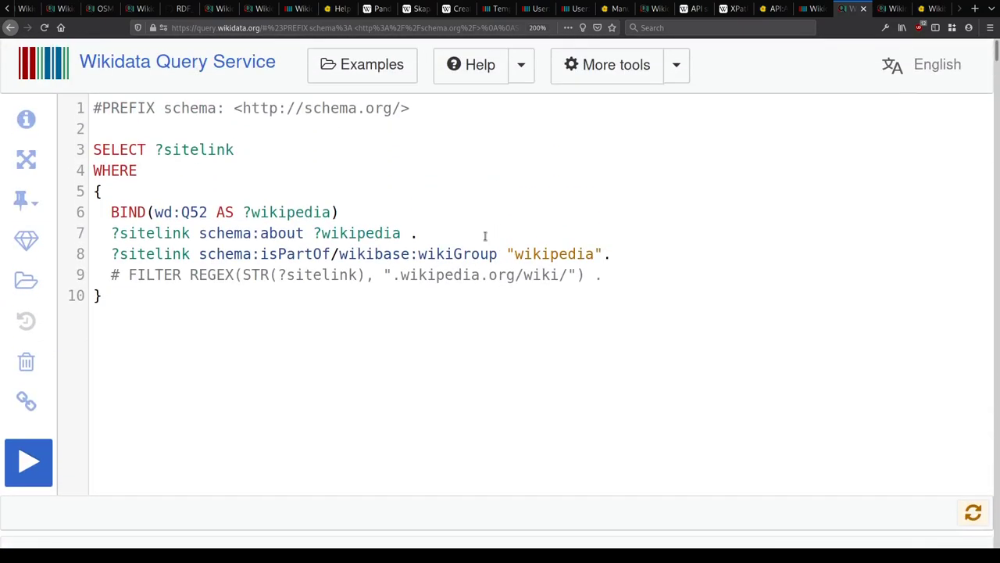
pyautogui.scroll(-5, 485, 234)
pyautogui.scroll(4, 583, 279)
# Step: Comment out the wikiGroup triple, re-enable the FILTER REGEX line and run the query to compare execution times
pyautogui.press('Home')
pyautogui.write('#')
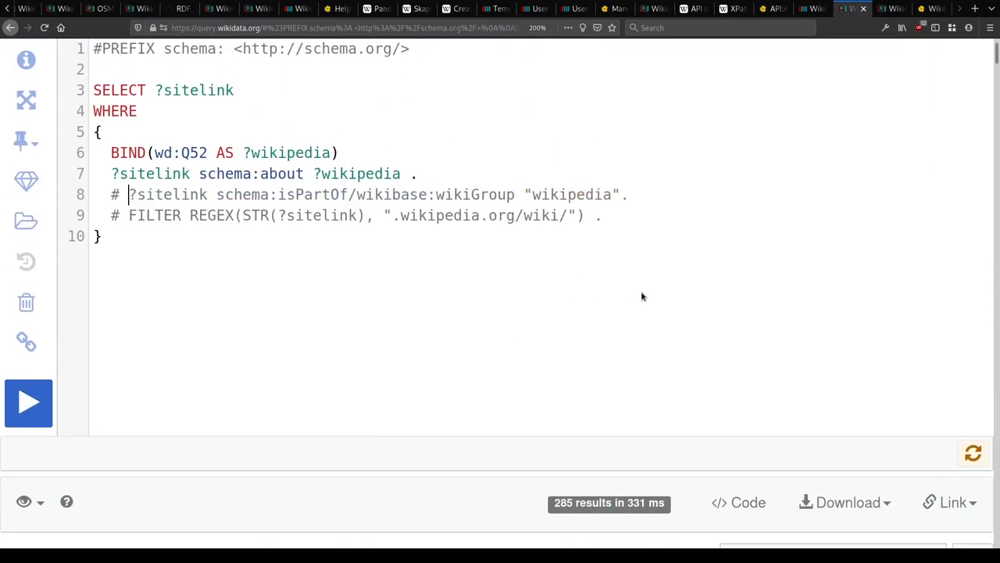
pyautogui.press('BackSpace')
pyautogui.press('BackSpace')
pyautogui.hotkey('ctrl', 'Return')
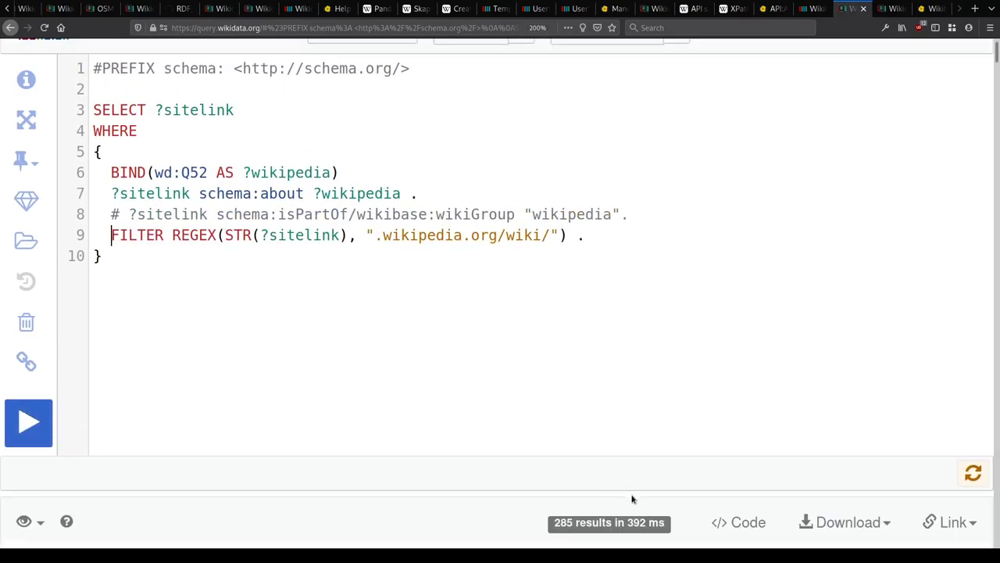
# Step: Comment out the FILTER REGEX line again, re-enable the wikiGroup triple, and rerun the query to check its results
pyautogui.write('#')
pyautogui.press('Up')
pyautogui.press('BackSpace')
pyautogui.press('BackSpace')
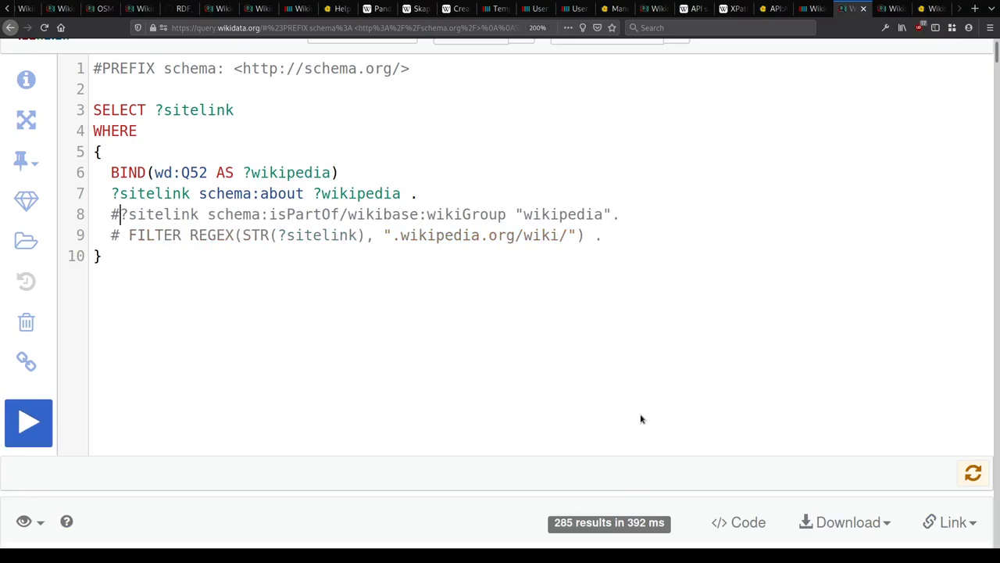
pyautogui.hotkey('ctrl', 'Return')
pyautogui.scroll(-4, 618, 340)
pyautogui.scroll(4, 605, 333)
pyautogui.scroll(1, 521, 393)
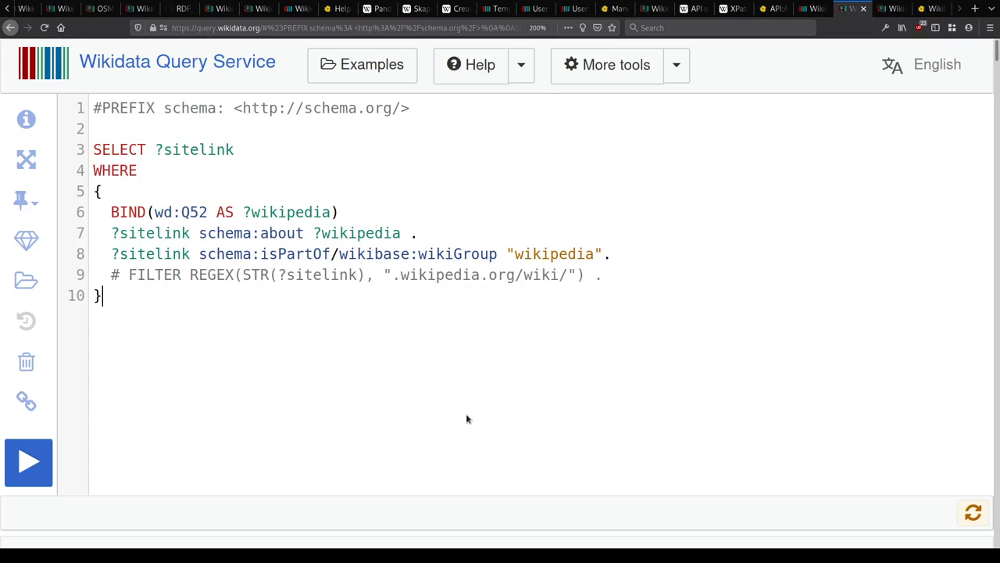
# Step: Search Wikidata for "essential articles wikipedia" in a new browser tab
pyautogui.hotkey('ctrl', 't')
pyautogui.write('wd essential articles wikipedia')
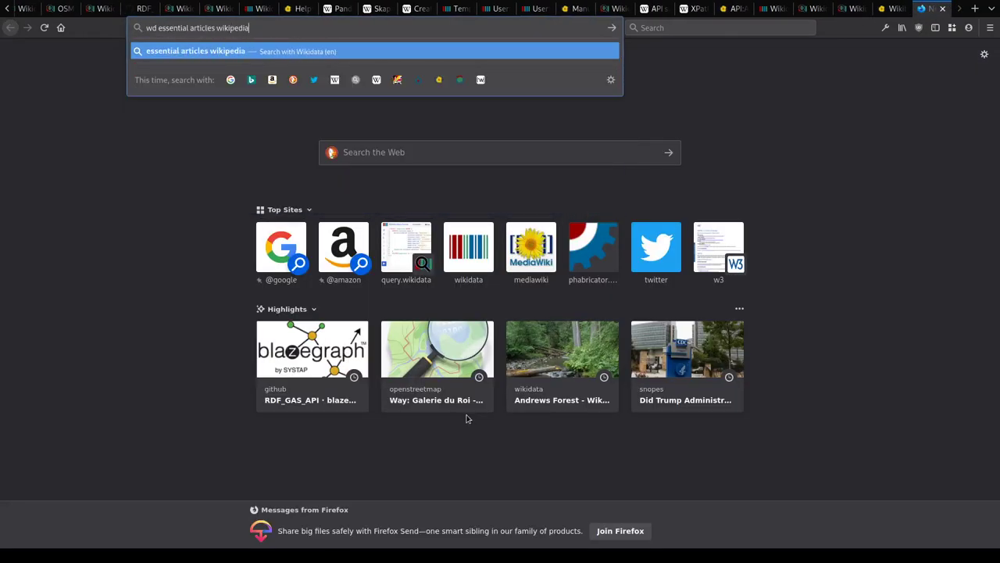
pyautogui.press('Return')
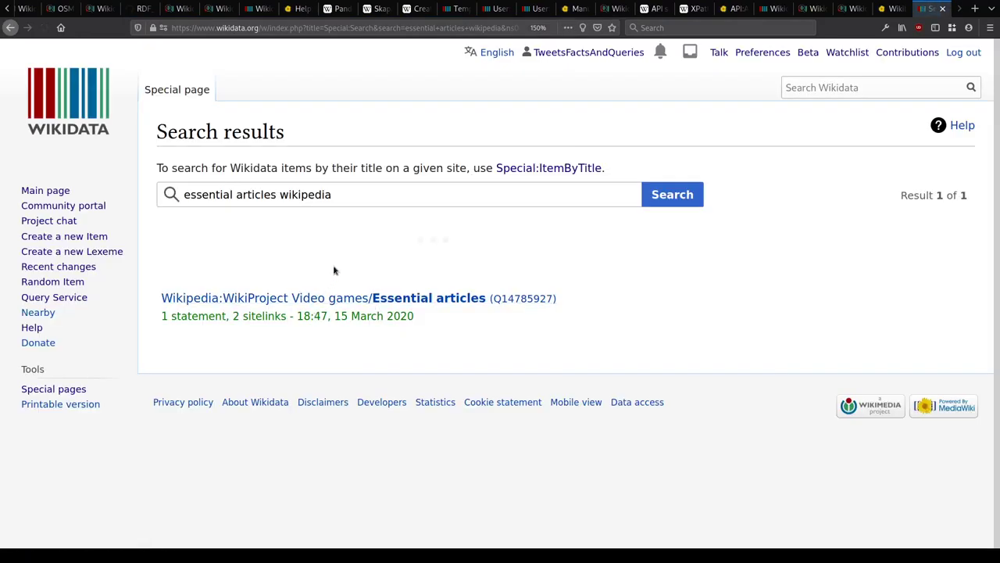
# Step: Shorten the Wikidata search to "essential articles" and look through the results
pyautogui.click(363, 196)
pyautogui.hotkey('ctrl', 'BackSpace')
pyautogui.press('BackSpace')
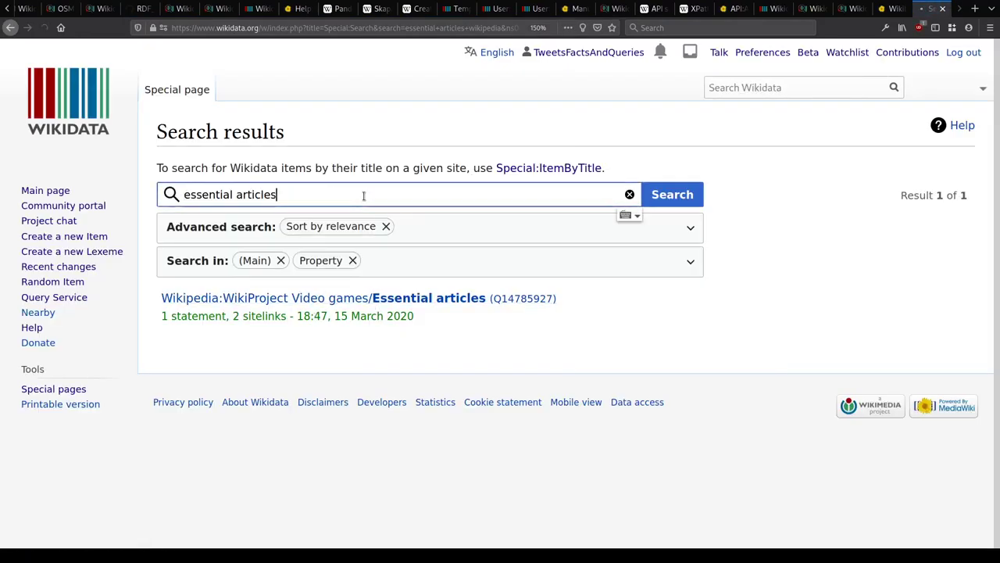
pyautogui.scroll(-3, 188, 368)
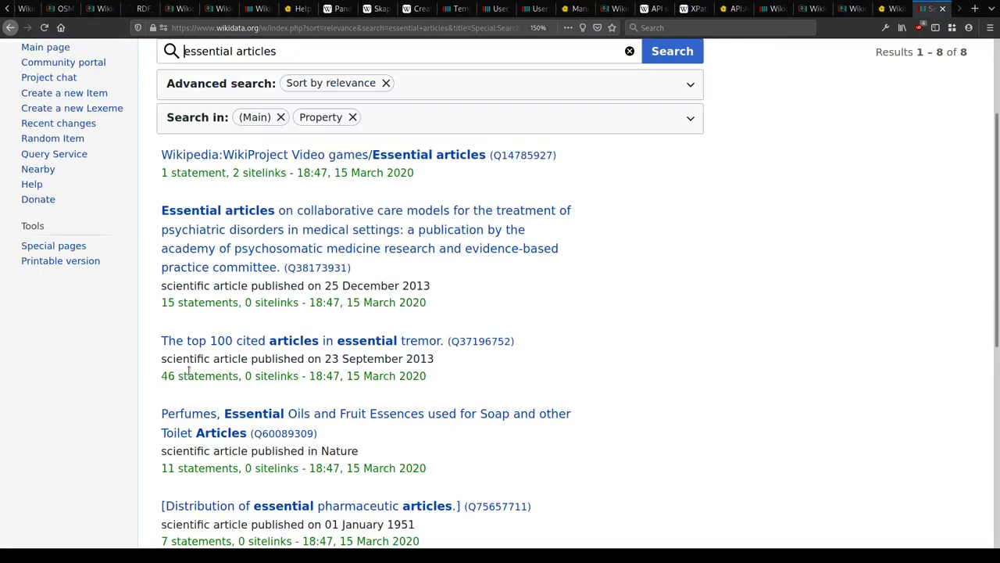
pyautogui.scroll(-6, 221, 351)
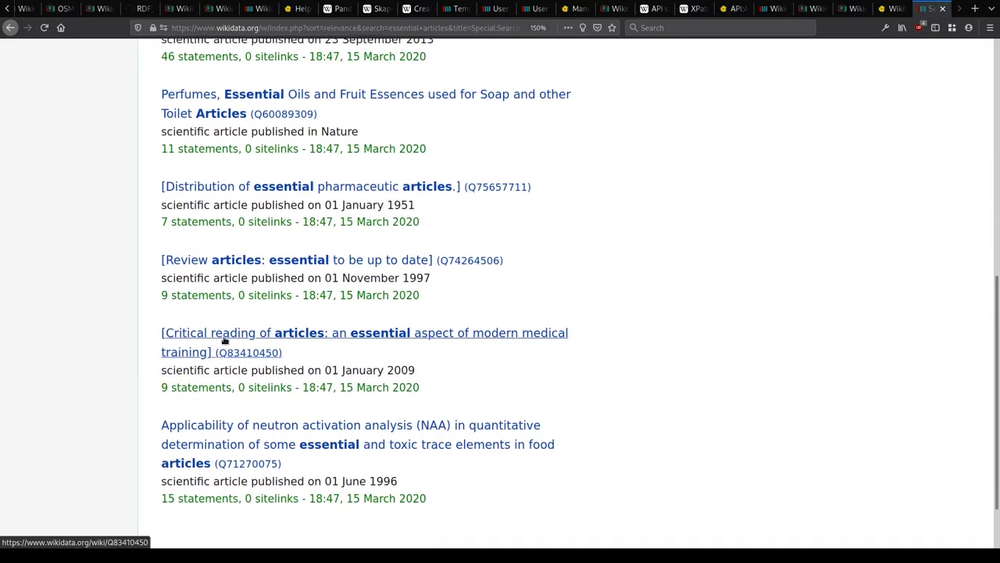
pyautogui.scroll(10, 74, 333)
# Step: Open the English Wikipedia page "wp:essential articles" and read through its introduction and contents
pyautogui.hotkey('ctrl', 'l')
pyautogui.write('en')
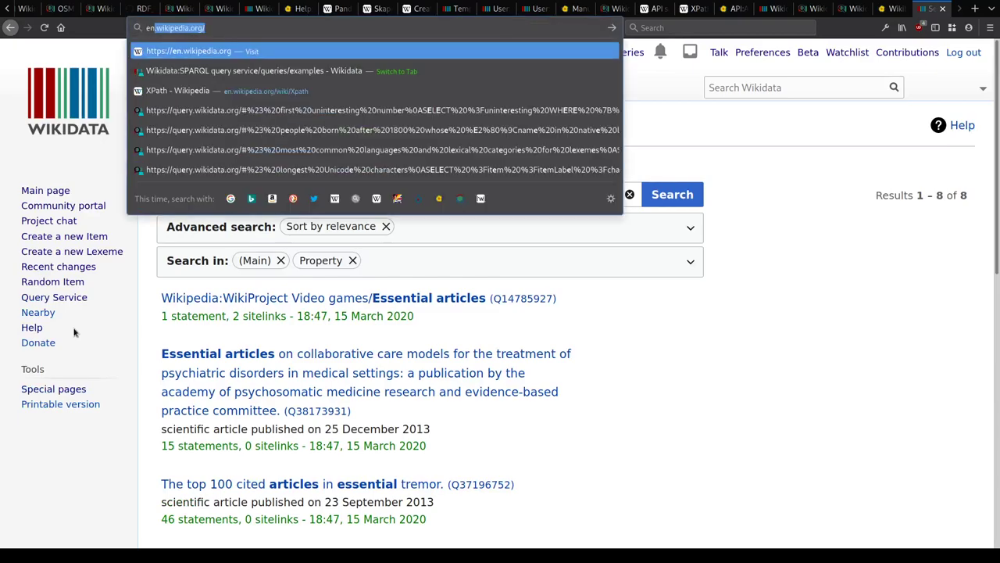
pyautogui.write('w wp:essential articles')
pyautogui.press('Return')
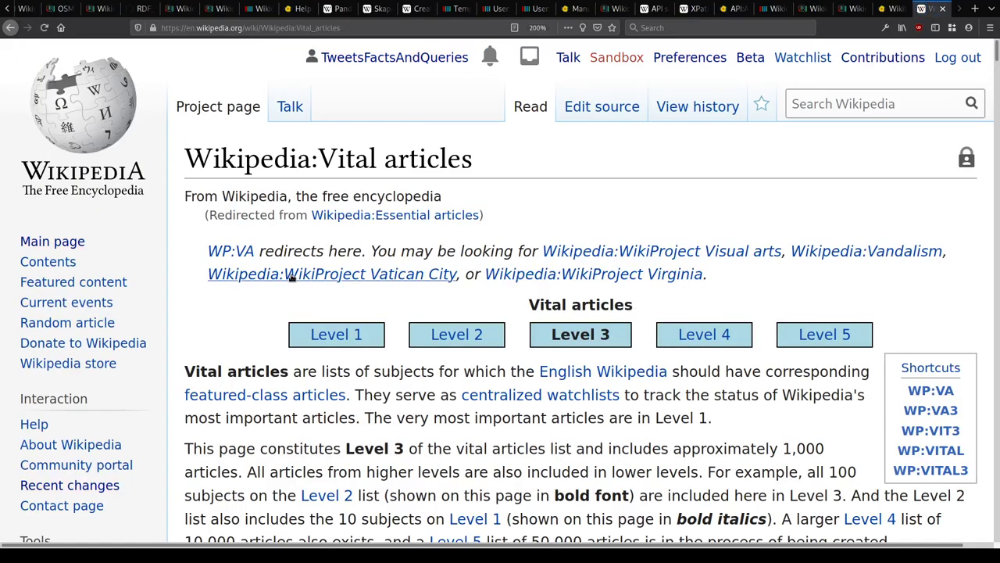
pyautogui.scroll(-15, 291, 277)
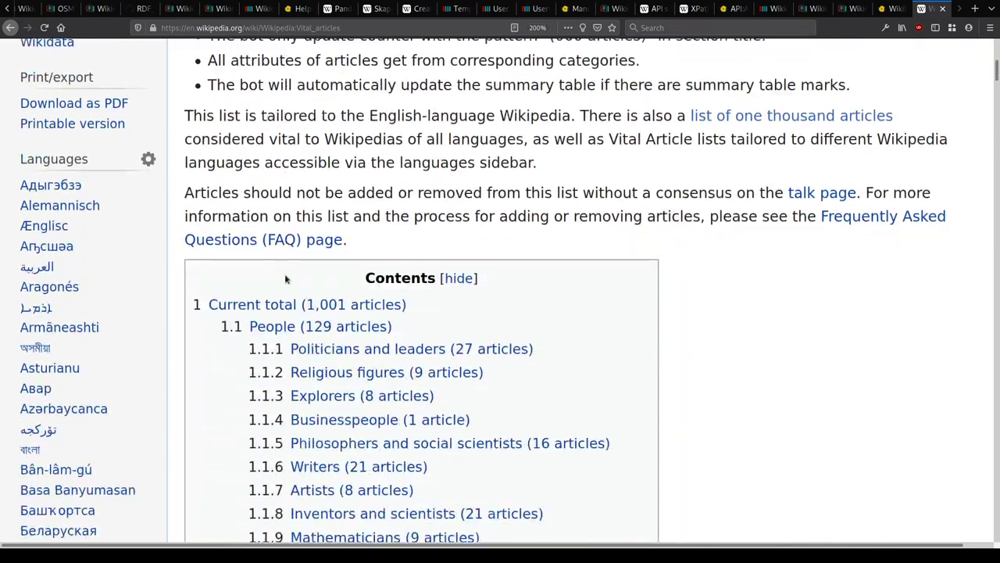
pyautogui.scroll(8, 286, 278)
pyautogui.scroll(-3, 270, 299)
pyautogui.scroll(10, 270, 300)
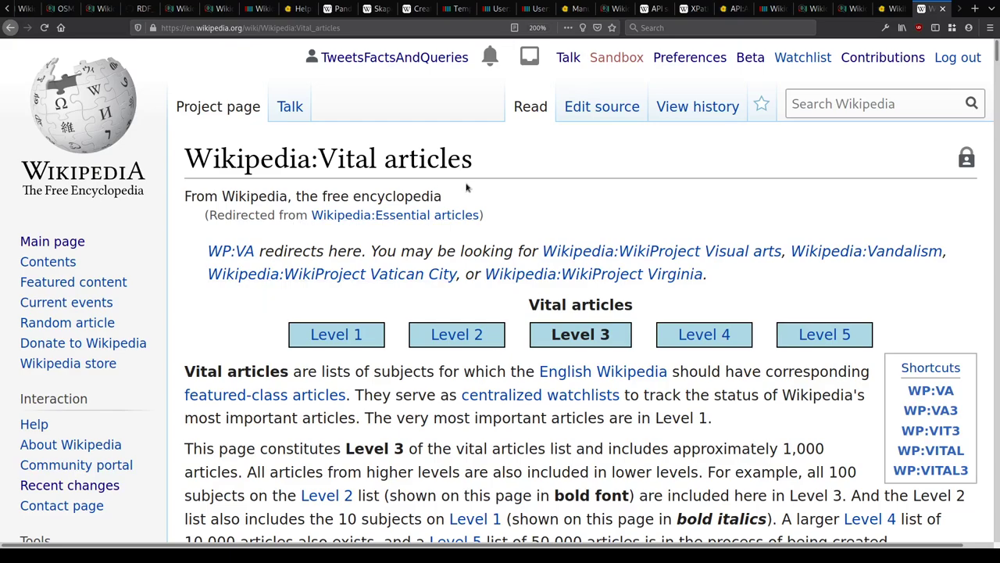
# Step: Return to the ?wikipedia wikiGroup query and delete its commented-out PREFIX line and the blank line below it
pyautogui.hotkey('ctrl', 'Tab')
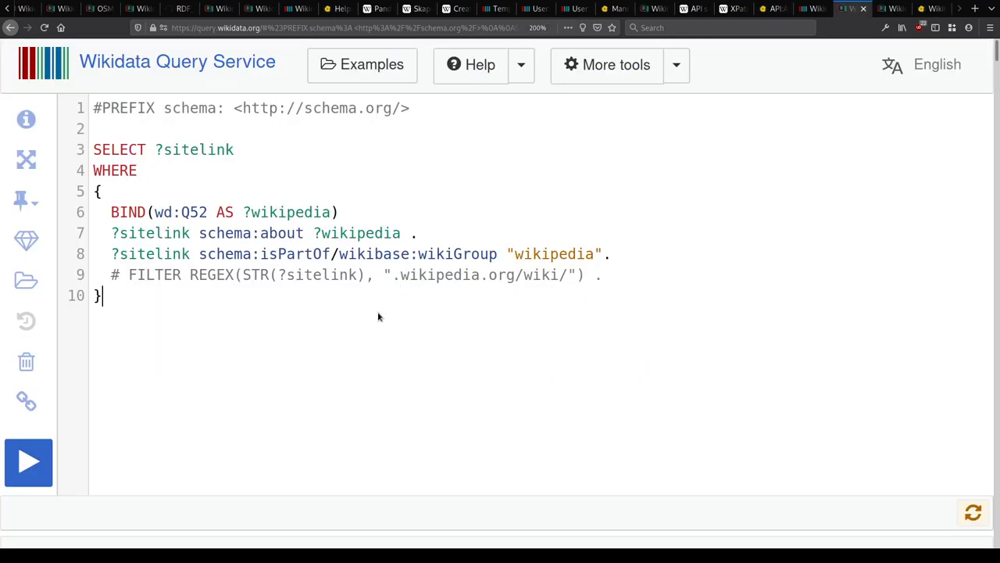
pyautogui.hotkey('ctrl', 'shift', 'Tab')
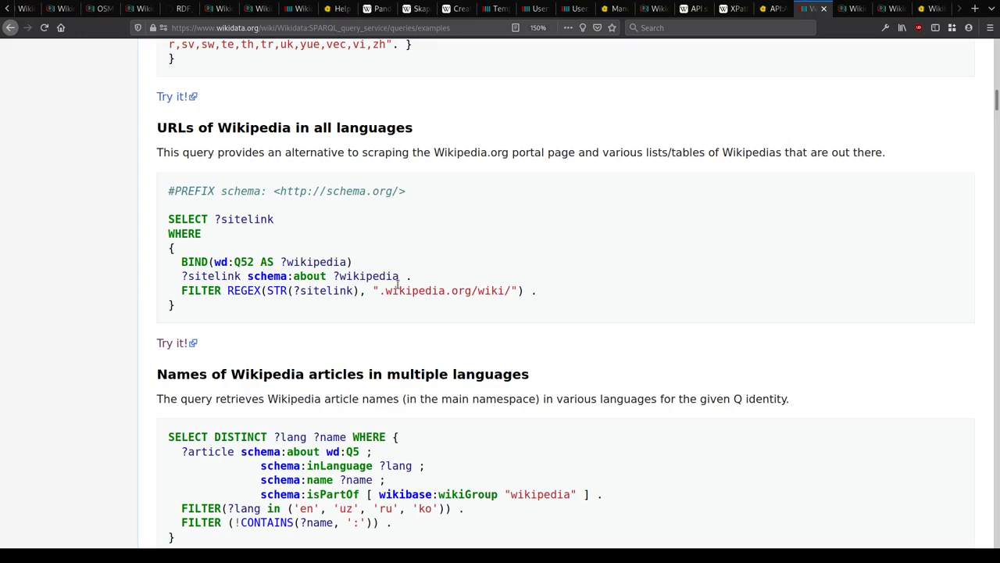
pyautogui.hotkey('ctrl', 'Tab')
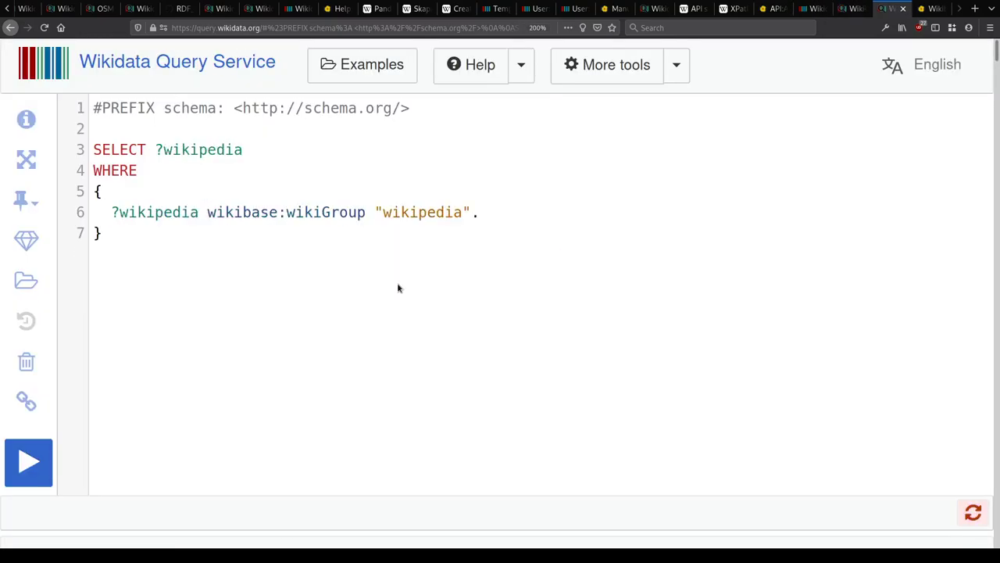
pyautogui.hotkey('ctrl', 'Home')
pyautogui.hotkey('shift', 'Down')
pyautogui.hotkey('shift', 'Down')
pyautogui.press('Delete')
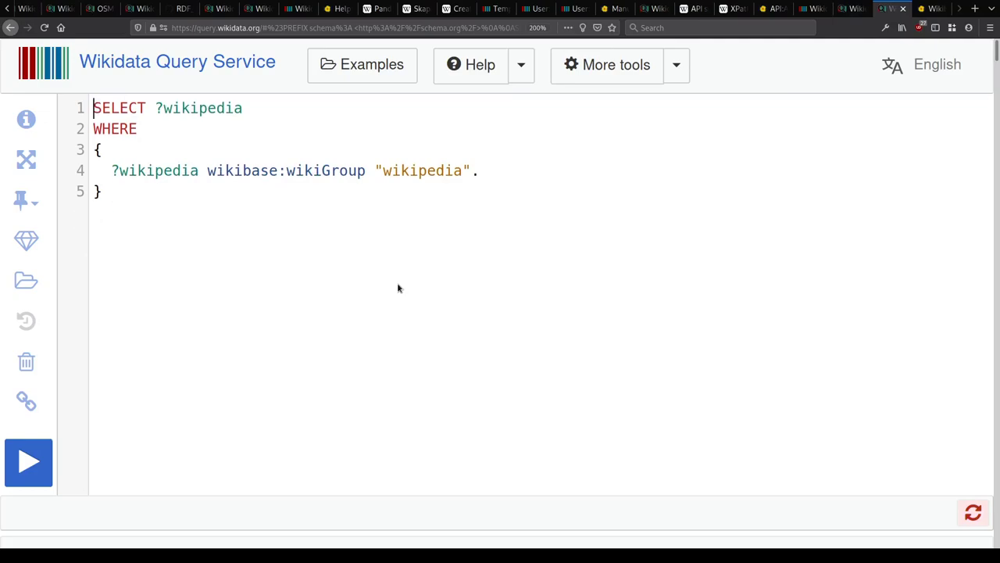
# Step: Join WHERE and the opening brace onto the SELECT ?wikipedia line
pyautogui.press('End')
pyautogui.press('Delete')
pyautogui.write('0')
pyautogui.press('End')
pyautogui.hotkey('ctrl', 'z')
pyautogui.press('End')
pyautogui.press('Delete')
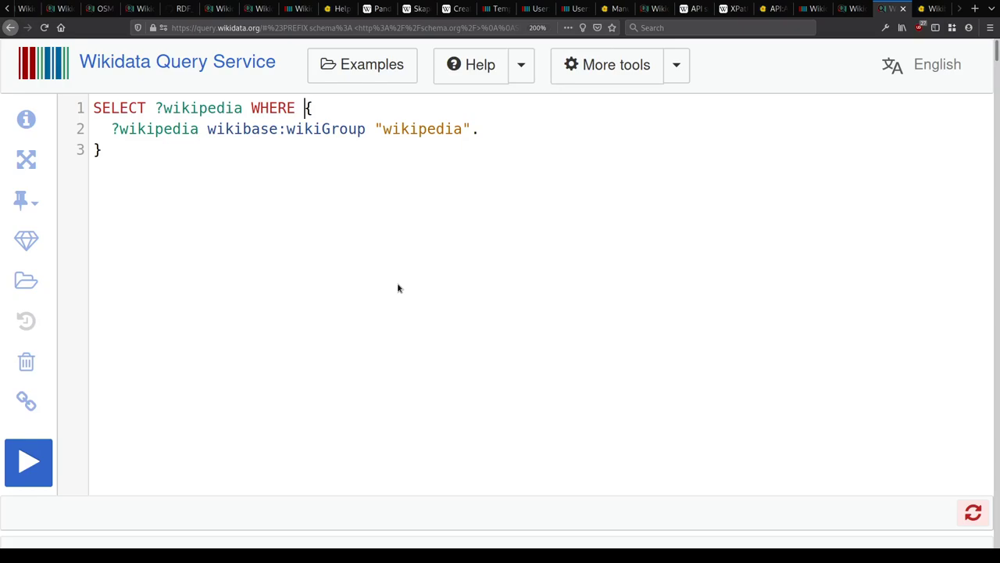
# Step: Run the shortened ?wikipedia wikiGroup query and look over its results
pyautogui.hotkey('ctrl', 'Return')
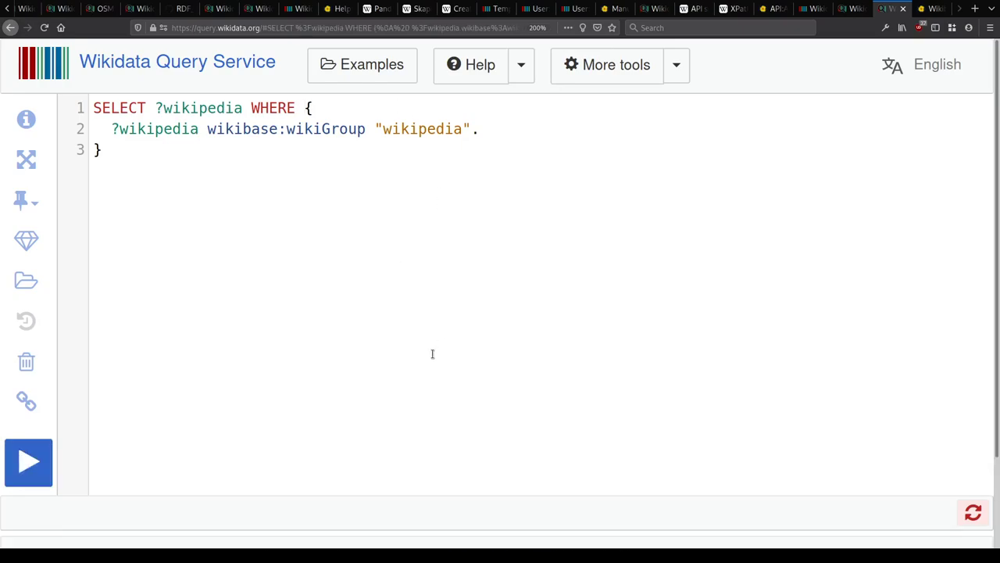
pyautogui.scroll(-3, 432, 358)
pyautogui.scroll(8, 434, 359)
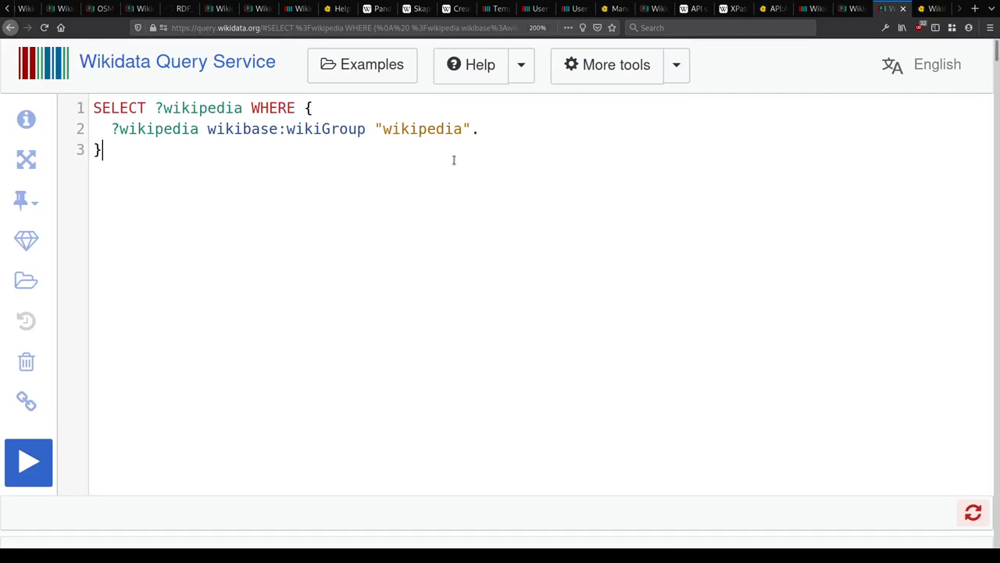
# Step: Open meta.wikimedia.org/wiki/List_of_articles_every_Wikipedia_should_have in a new tab and search the page for "wikipedia"
pyautogui.hotkey('ctrl', 't')
pyautogui.write('https://meta.wikimedia.org/wiki/List_of_articles_every_Wikipedia_should_have')
pyautogui.press('Return')
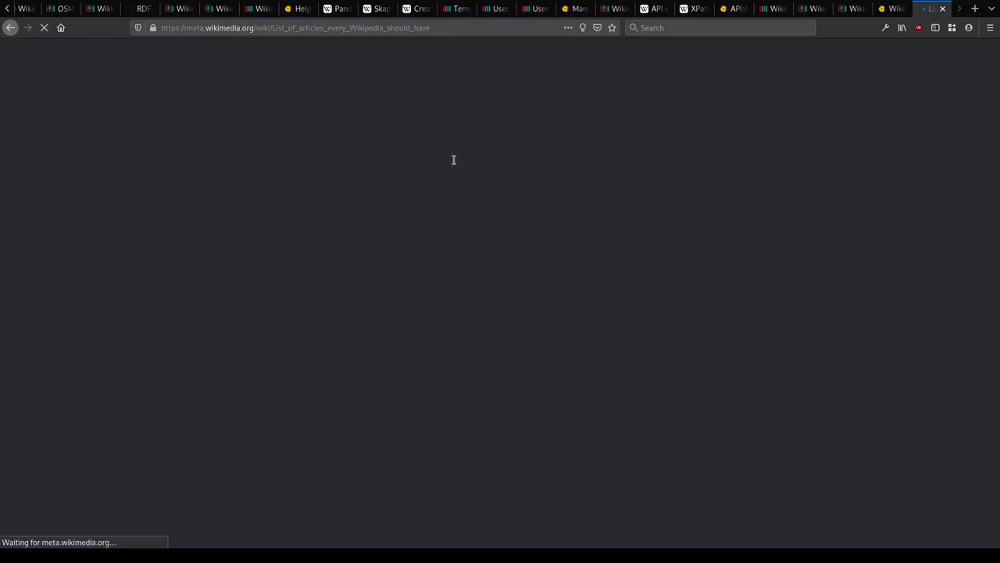
pyautogui.hotkey('ctrl', 'f')
pyautogui.write('wikipd')
pyautogui.press('BackSpace')
pyautogui.write('edia')
# Step: Go through the "wikipedia" matches on the Meta-Wiki article list, checking for an entry about Wikipedia, and end the page search
pyautogui.press('Return')
pyautogui.press('Return')
pyautogui.press('Return')
pyautogui.press('Return')
pyautogui.press('Return')
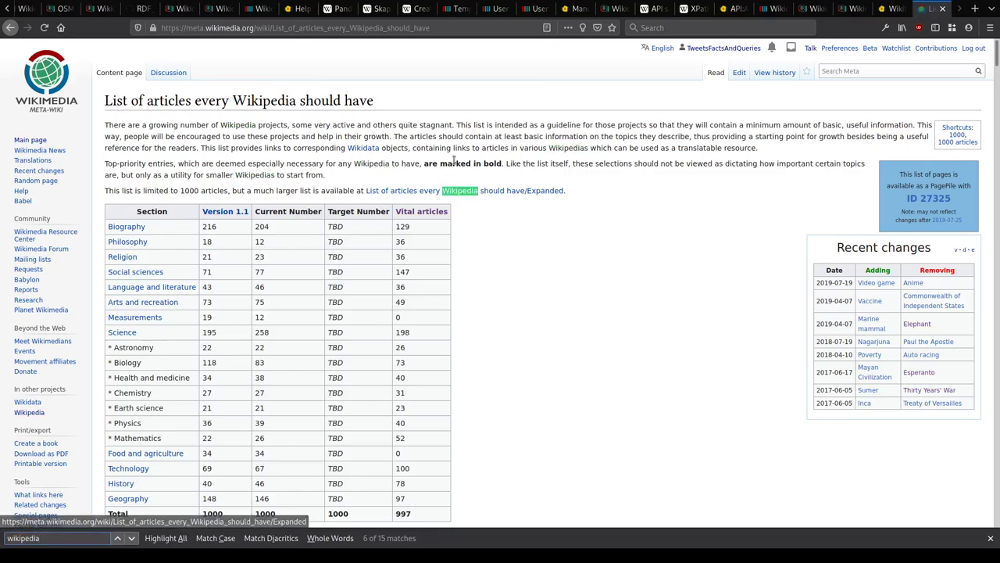
pyautogui.press('Return')
pyautogui.scroll(-3, 516, 204)
pyautogui.press('Return')
pyautogui.press('Return')
pyautogui.press('Return')
pyautogui.press('Return')
pyautogui.press('Return')
pyautogui.press('Return')
pyautogui.press('Return')
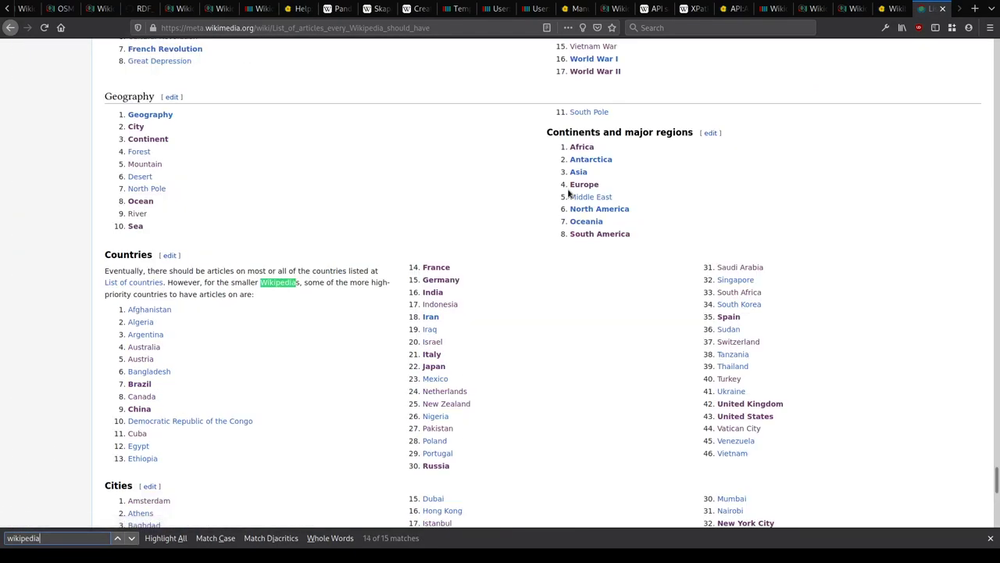
pyautogui.press('Return')
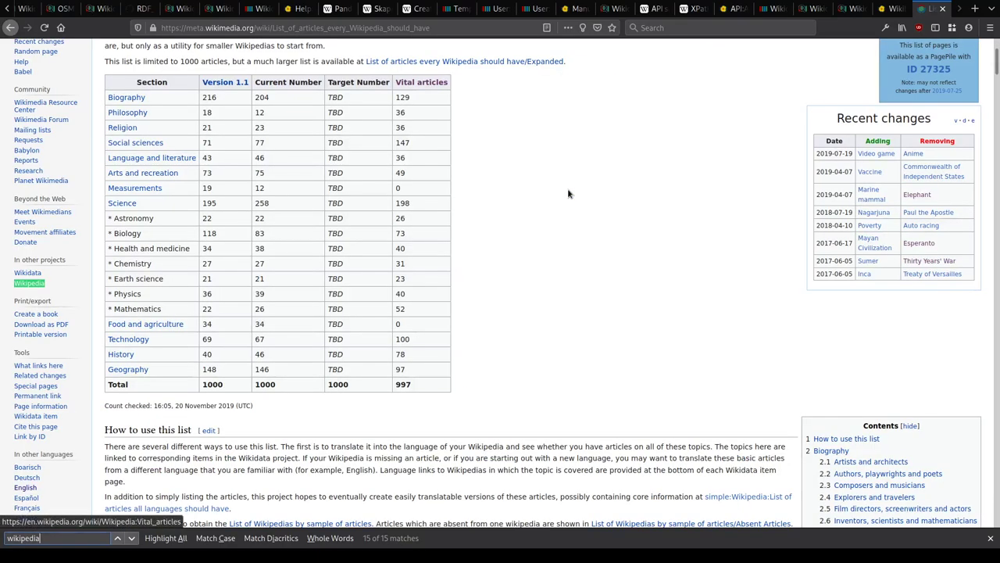
pyautogui.press('Escape')
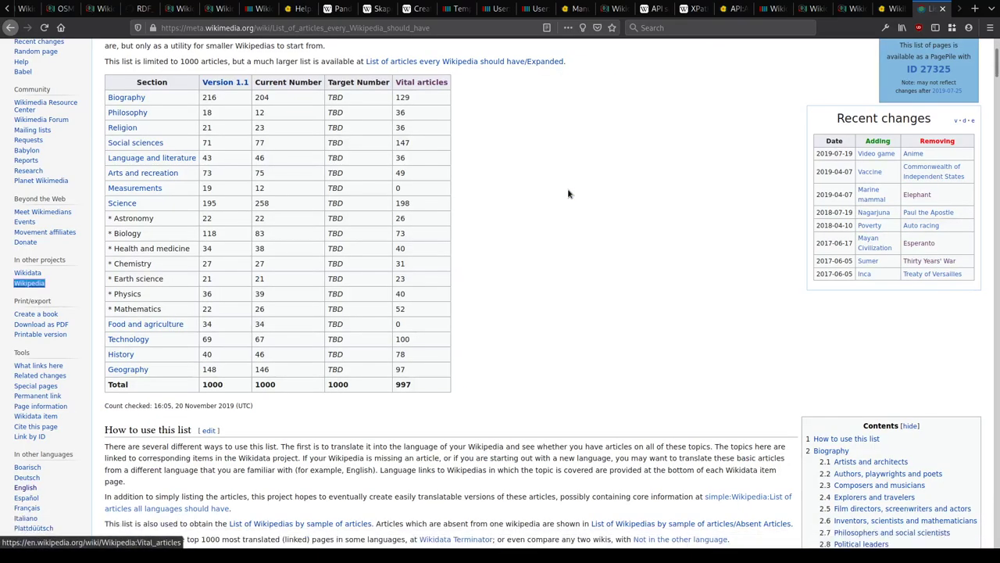
# Step: Close the Meta-Wiki list and compare the sitelink query with the shortened wikiGroup query
pyautogui.hotkey('ctrl', 'w')
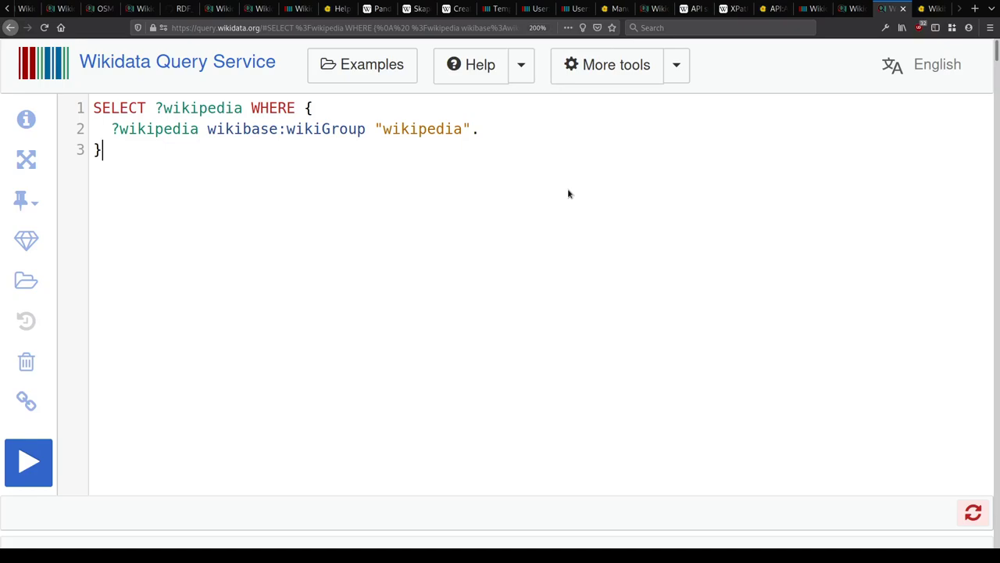
pyautogui.hotkey('ctrl', 'pageup')
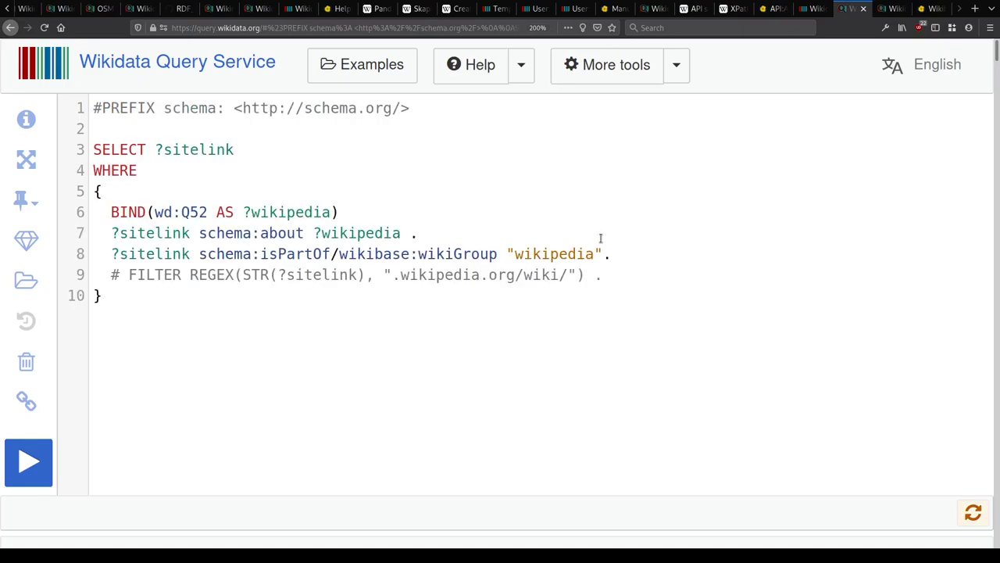
pyautogui.hotkey('ctrl', 'pagedown')
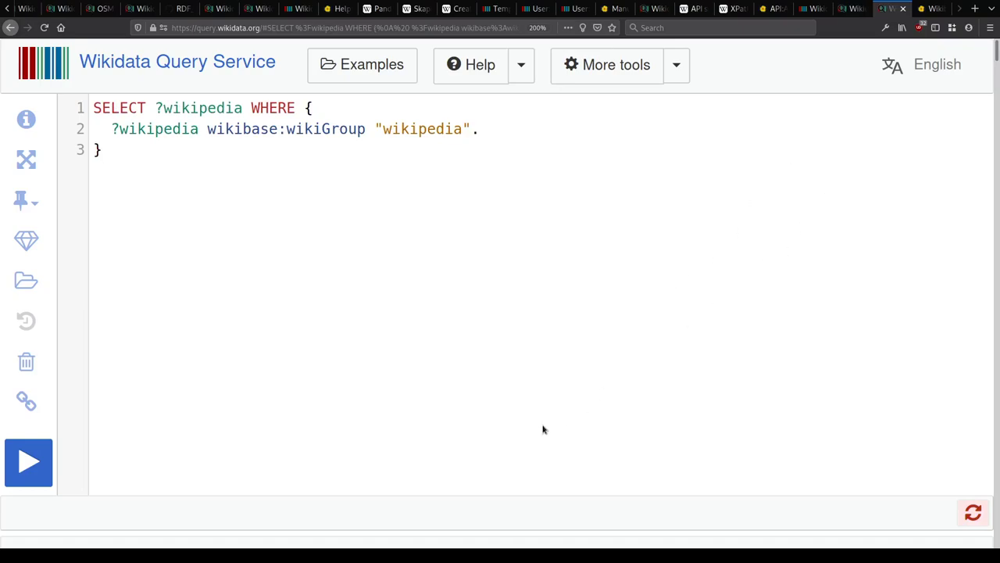
# Step: Return to the SPARQL examples page and find the "URLs of Wikipedia in all languages" example
pyautogui.hotkey('ctrl', 'pageup')
pyautogui.hotkey('ctrl', 'pageup')
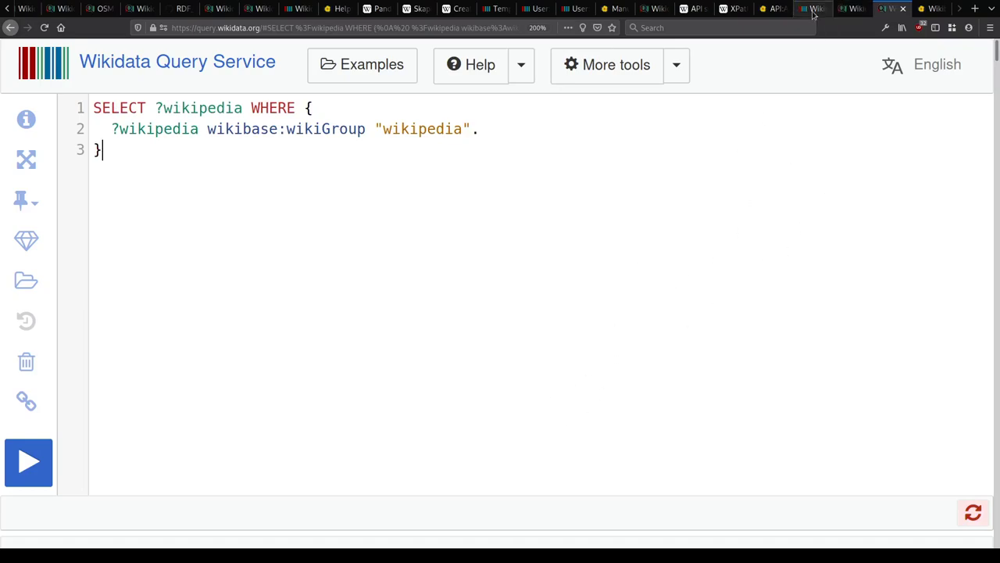
pyautogui.scroll(10, 643, 373)
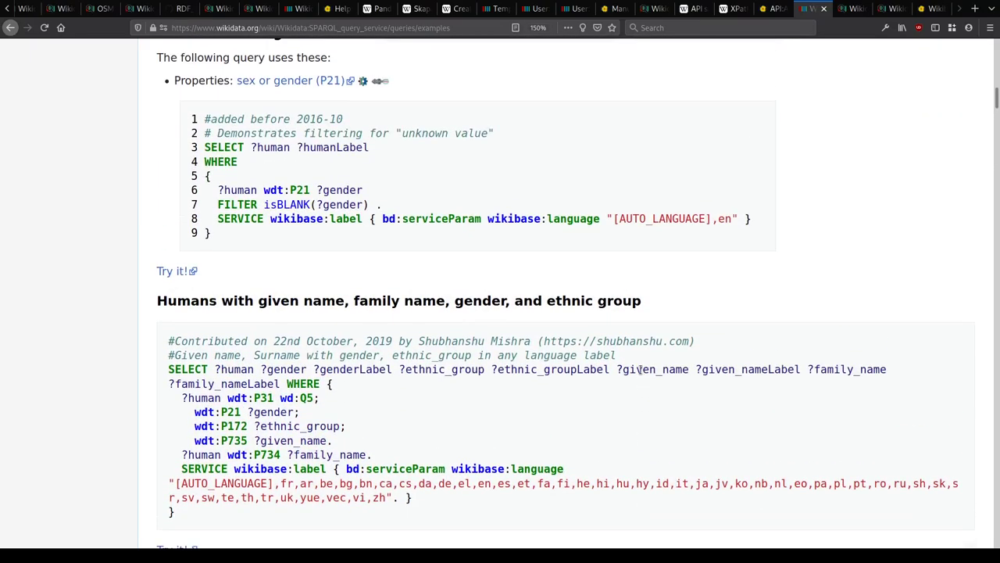
pyautogui.scroll(-10, 643, 427)
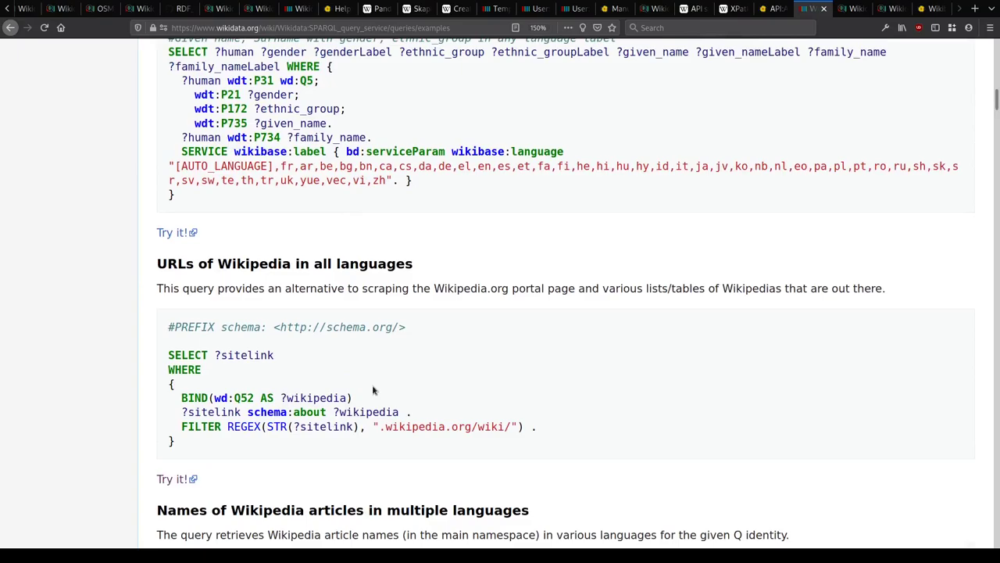
# Step: Search the SPARQL examples page for "sitelink"
pyautogui.scroll(10, 337, 277)
pyautogui.scroll(15, 334, 273)
pyautogui.moveTo(213, 380); pyautogui.dragTo(325, 387)
pyautogui.click(325, 387)
pyautogui.hotkey('ctrl', 'f')
pyautogui.write('sitelink')
pyautogui.press('Return')
pyautogui.press('Return')
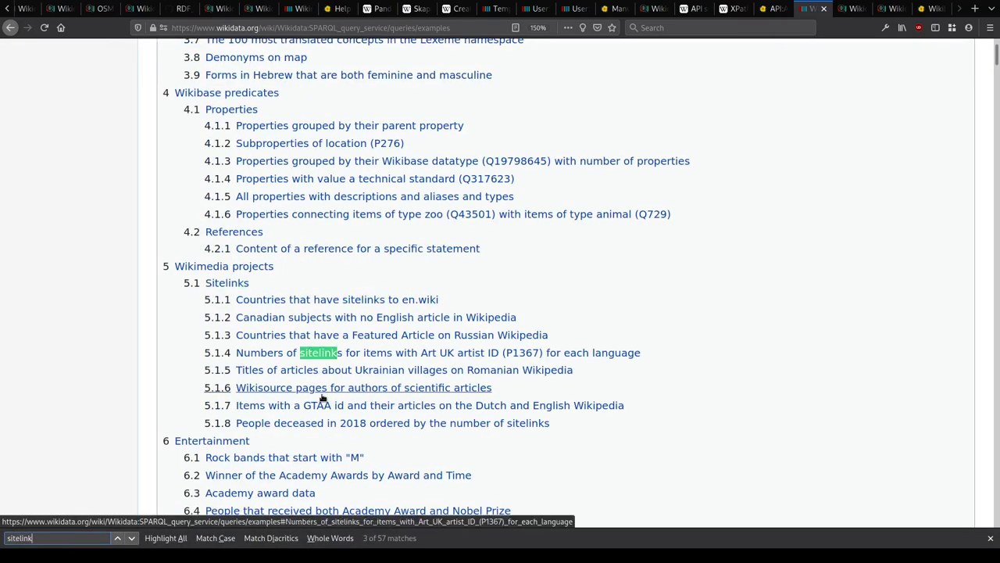
# Step: Go through the "sitelink" matches, end the page search, and reread the "URLs of Wikipedia in all languages" query
pyautogui.press('Return')
pyautogui.press('Return')
pyautogui.press('Return')
pyautogui.press('Return')
pyautogui.press('Return')
pyautogui.press('Return')
pyautogui.press('Return')
pyautogui.press('Return')
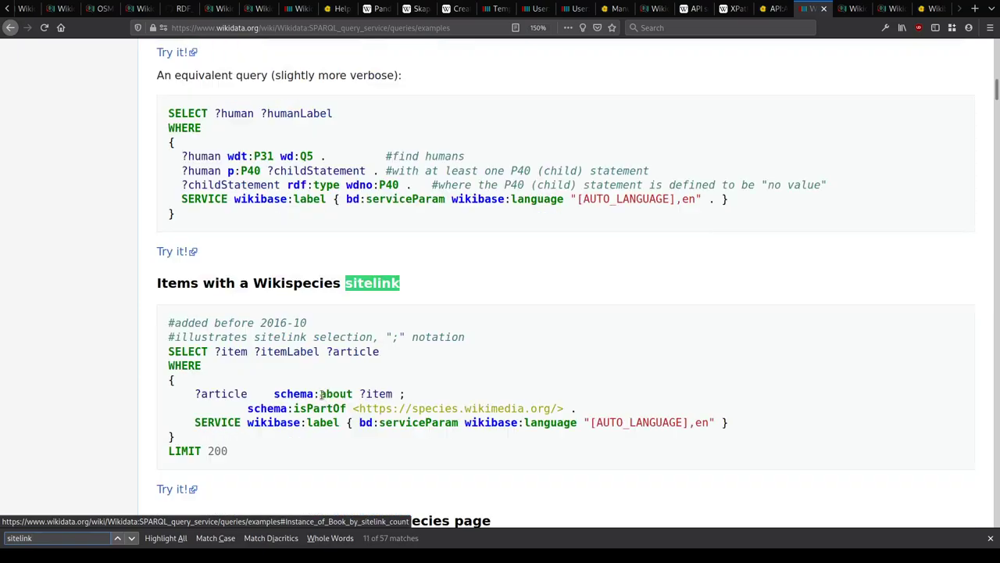
pyautogui.scroll(-5, 382, 334)
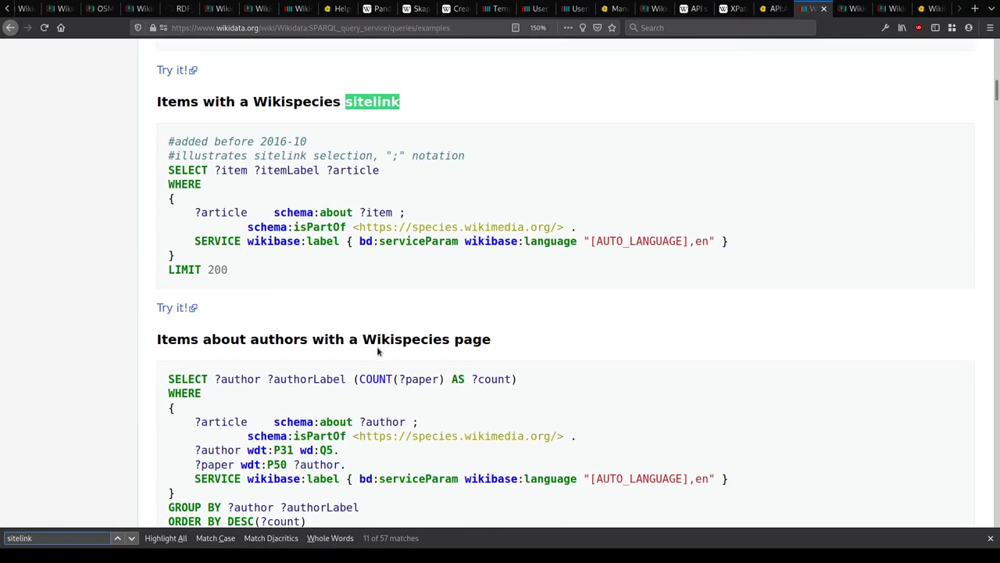
pyautogui.scroll(-10, 378, 351)
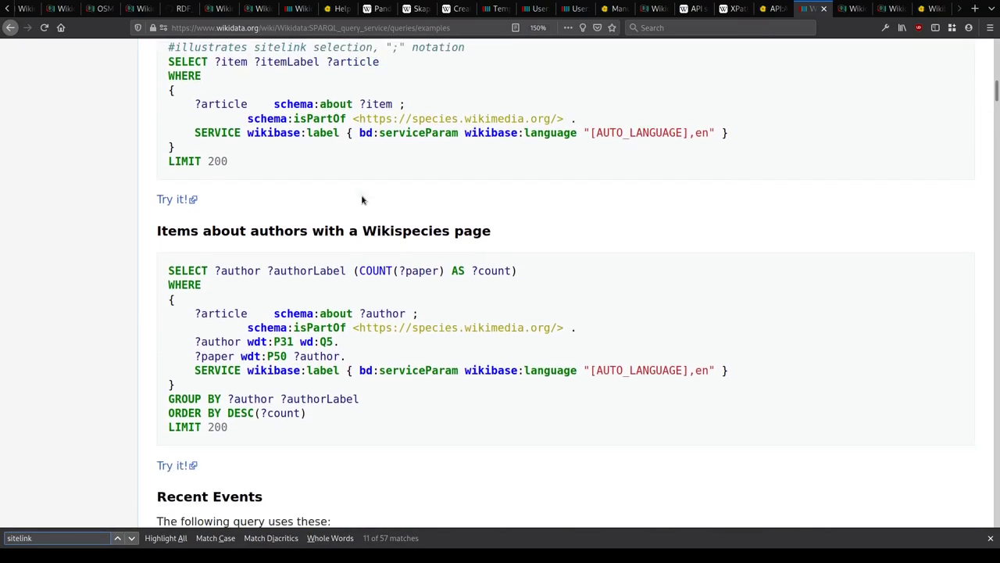
pyautogui.scroll(-10, 362, 201)
pyautogui.scroll(-7, 361, 199)
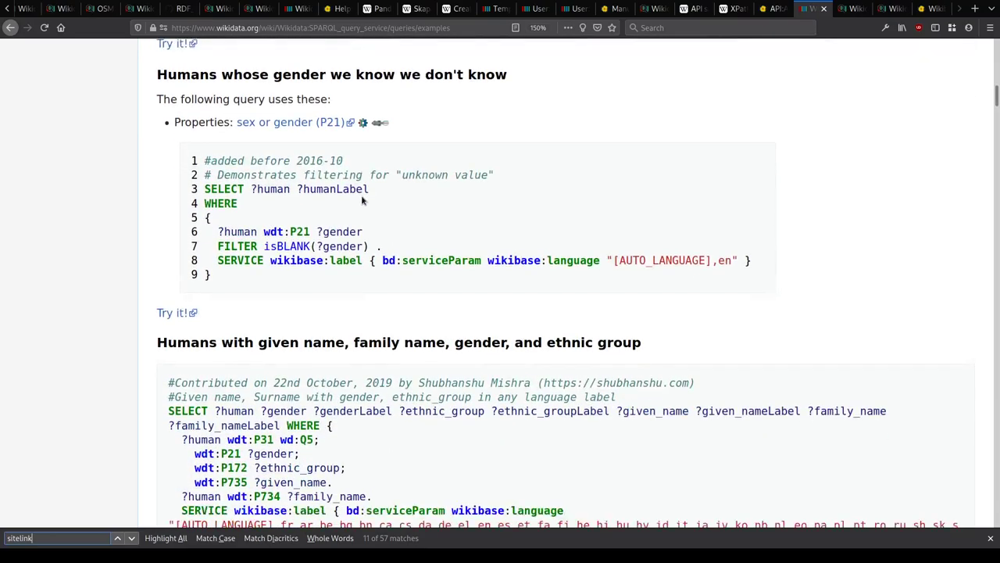
pyautogui.press('Escape')
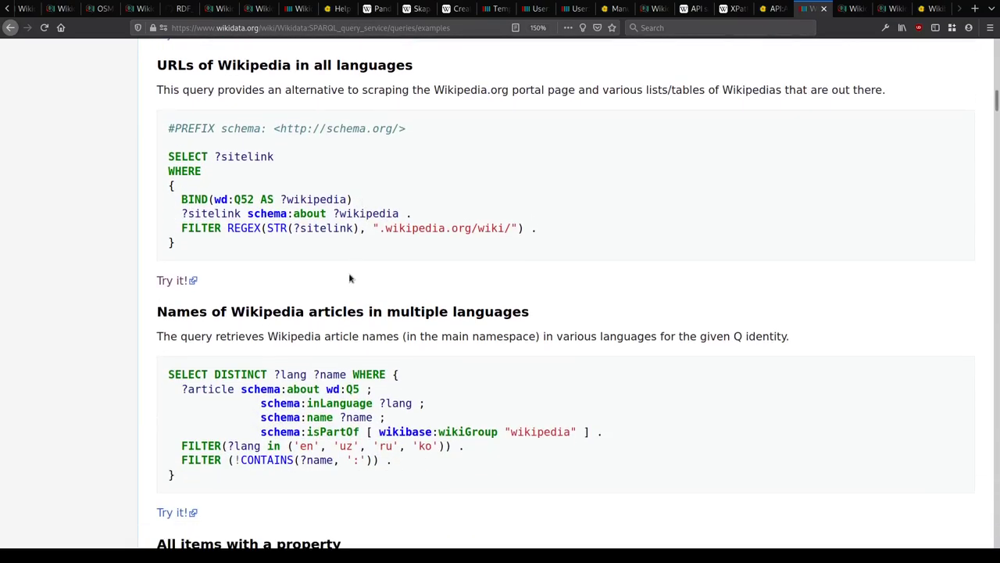
pyautogui.tripleClick(283, 211)
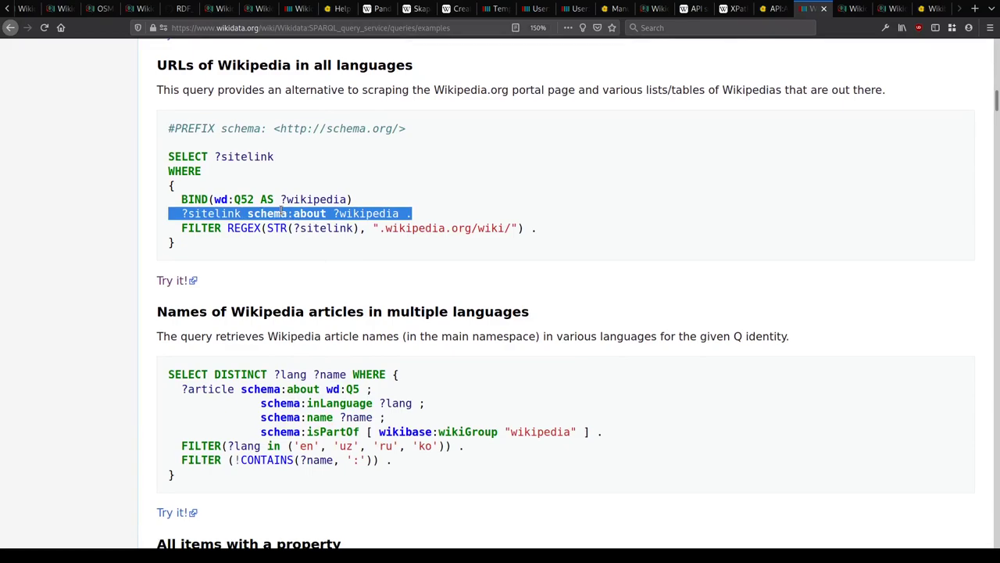
pyautogui.click(241, 61)
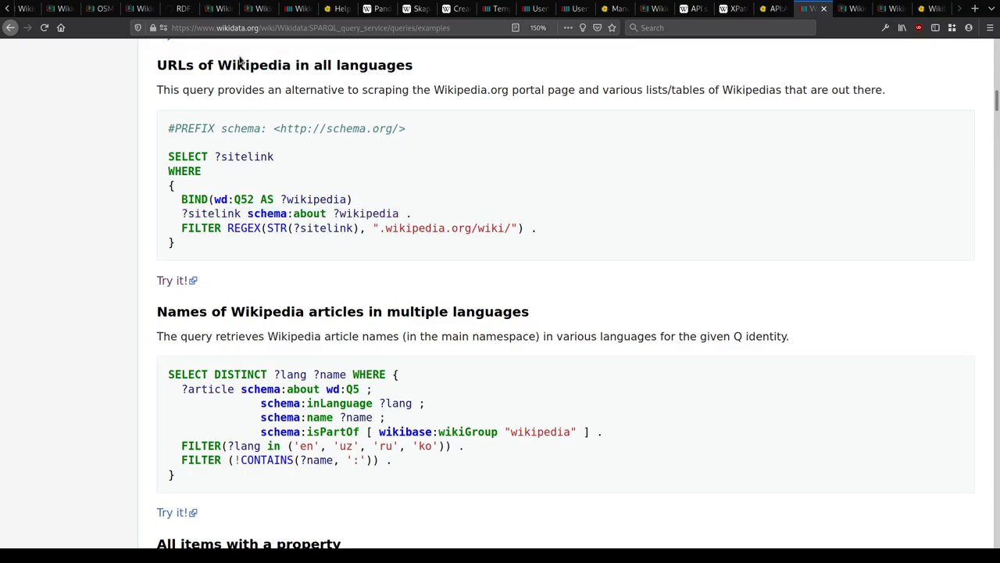
# Step: Run the sitelink query that uses schema:isPartOf/wikibase:wikiGroup and look over its results
pyautogui.click(854, 13)
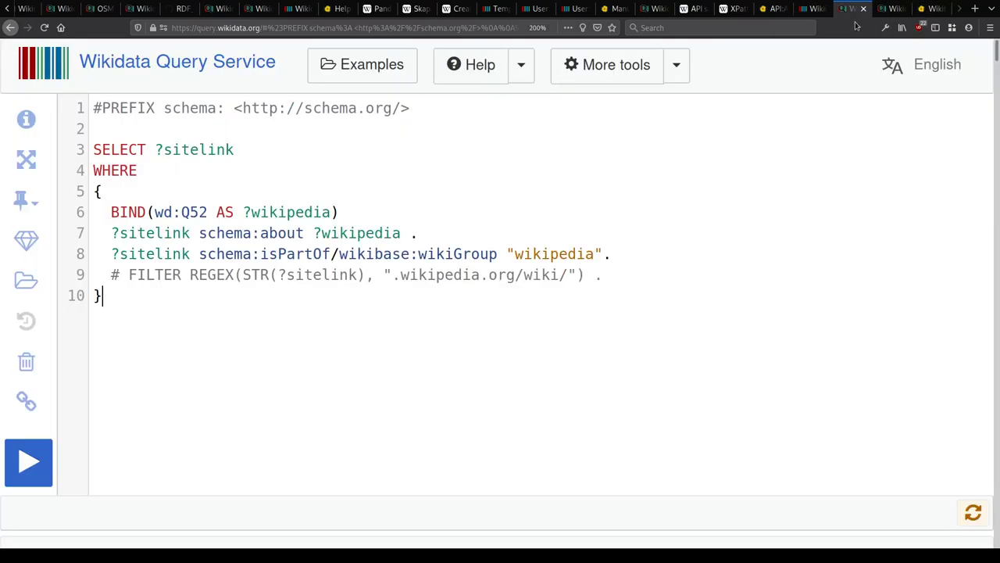
pyautogui.hotkey('ctrl', 'Return')
pyautogui.scroll(-4, 434, 312)
pyautogui.scroll(4, 438, 301)
pyautogui.scroll(-5, 438, 301)
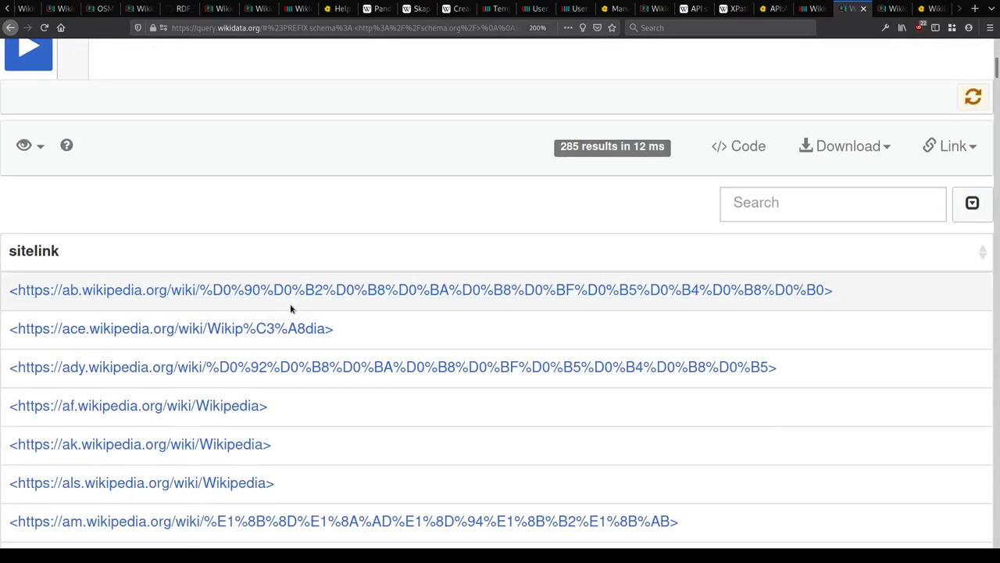
pyautogui.scroll(5, 290, 308)
# Step: Check the ?wikipedia wikiGroup query's results, opening the mwl.wikipedia.org link and closing that site again
pyautogui.hotkey('ctrl', 'Tab')
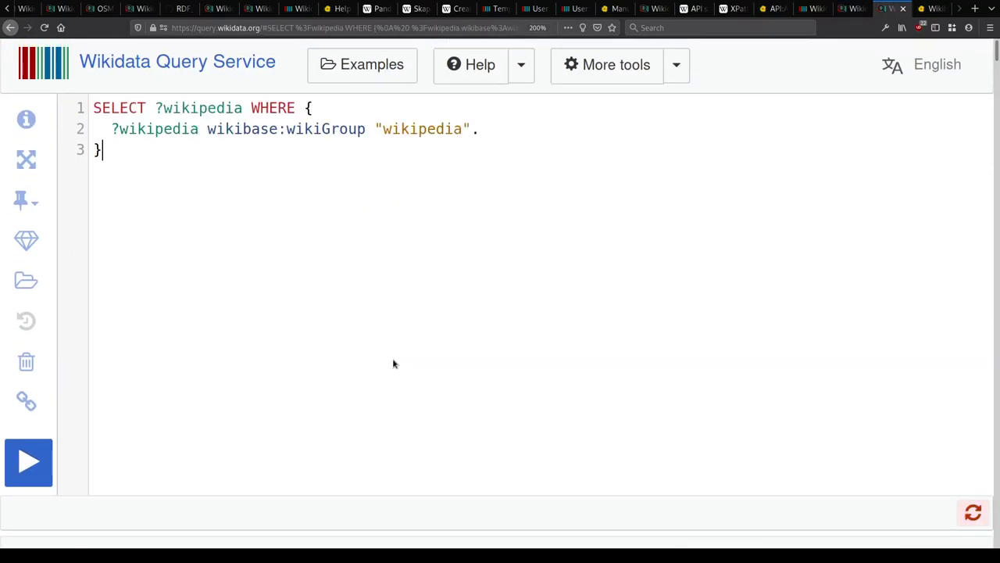
pyautogui.scroll(-3, 397, 312)
pyautogui.scroll(-2, 395, 309)
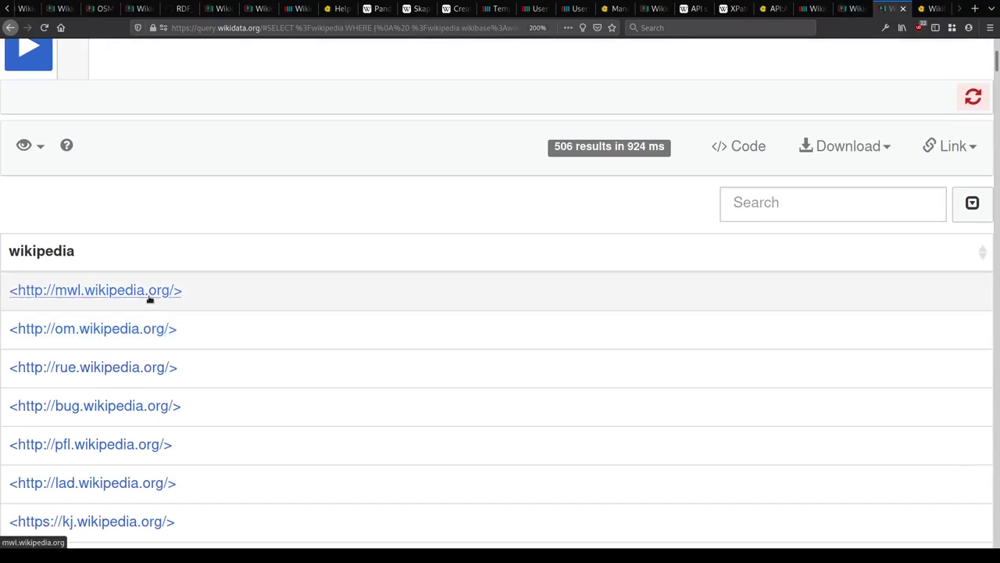
pyautogui.click(150, 295)
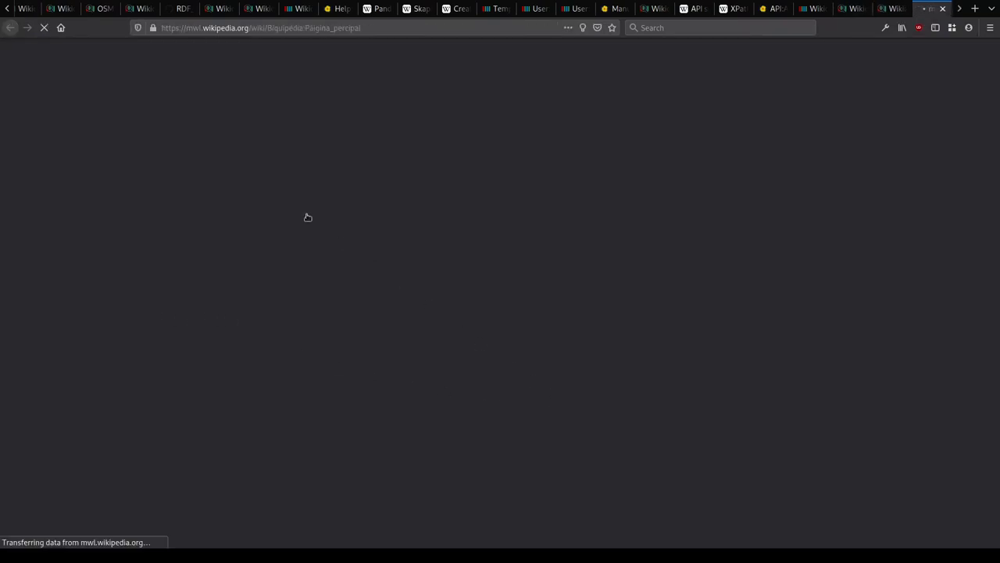
pyautogui.hotkey('ctrl', 'shift', 'Tab')
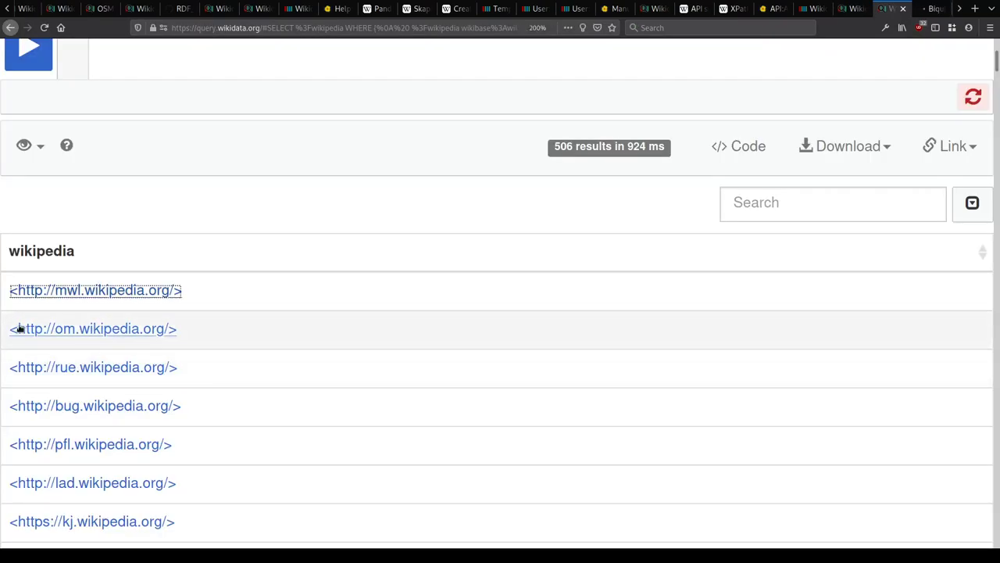
pyautogui.hotkey('ctrl', 'Tab')
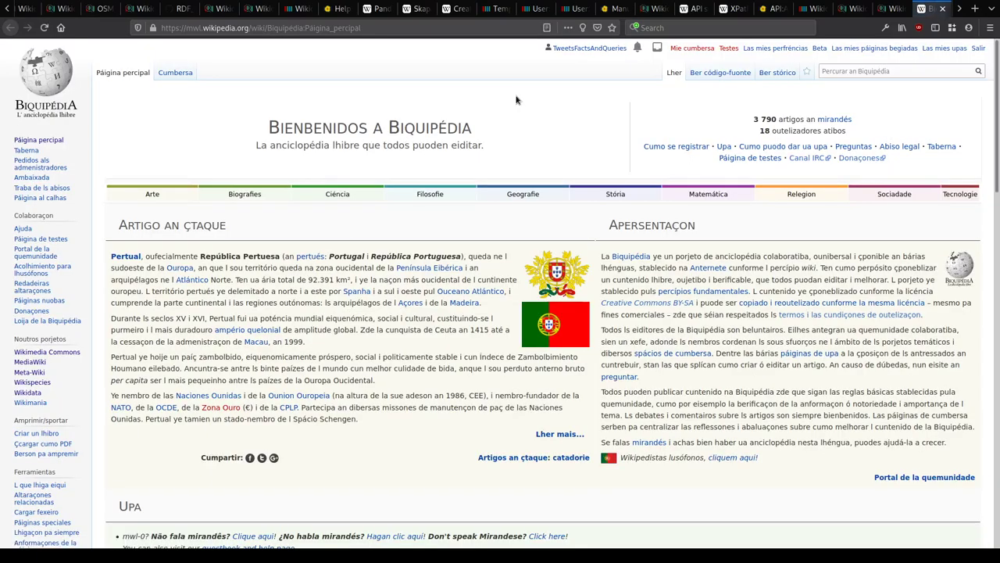
pyautogui.hotkey('ctrl', 'w')
pyautogui.hotkey('ctrl', 'pageup')
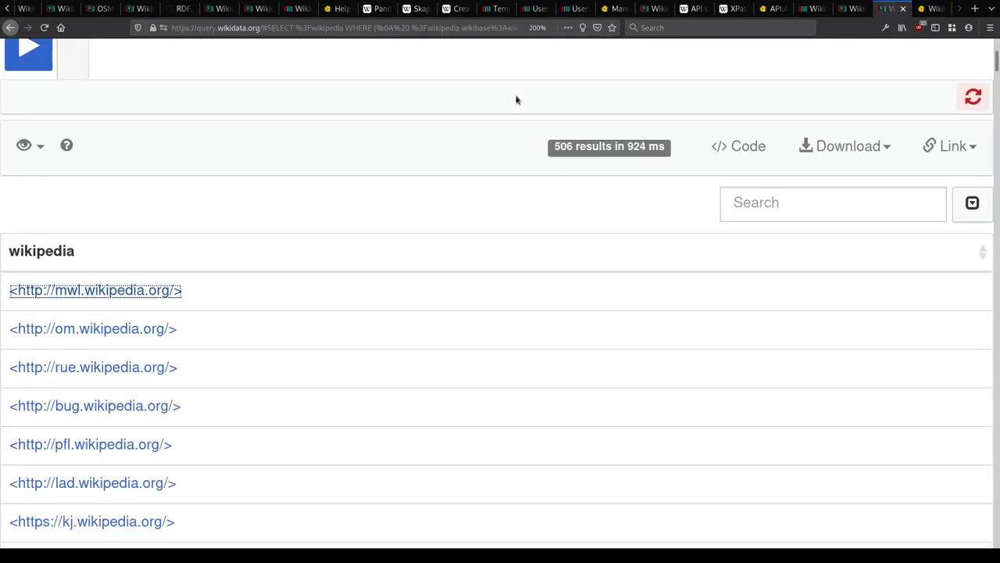
# Step: Select and copy the entire shortened ?wikipedia wikiGroup query
pyautogui.scroll(5, 515, 100)
pyautogui.click(339, 232)
pyautogui.hotkey('ctrl', 'a')
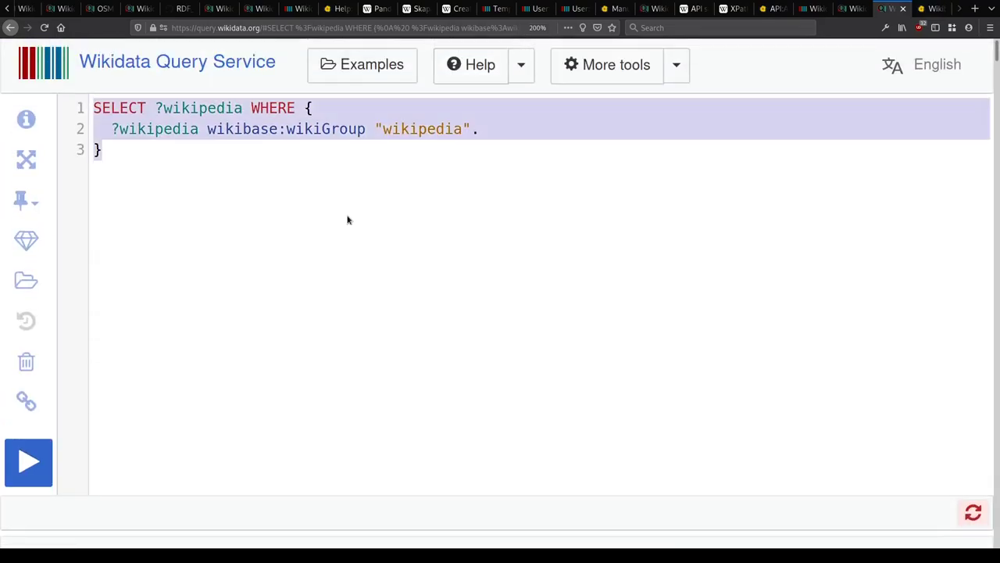
# Step: Inspect the HTML of the "URLs of Wikipedia in all languages" heading on the examples page, looking for a section edit link
pyautogui.click(815, 14)
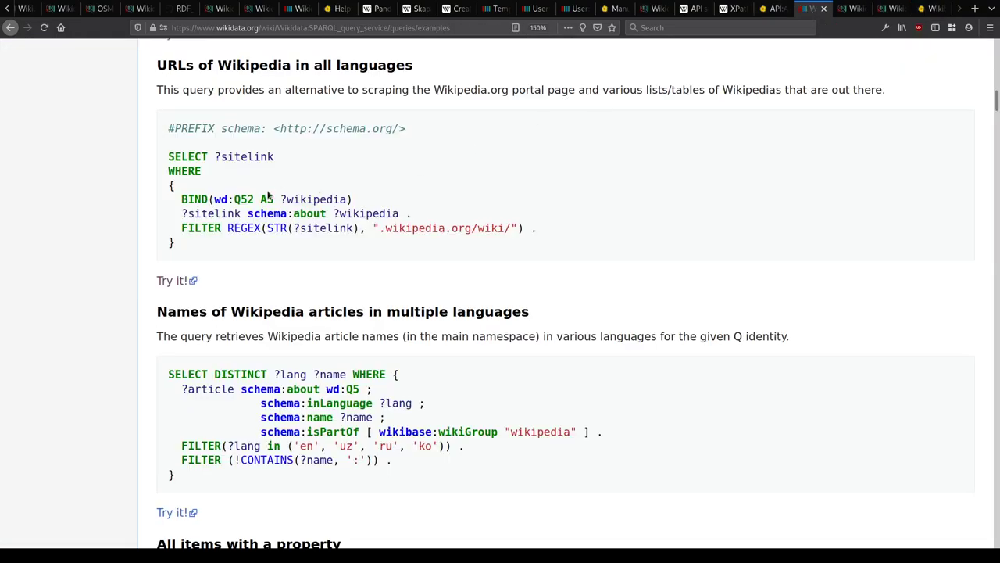
pyautogui.scroll(15, 268, 196)
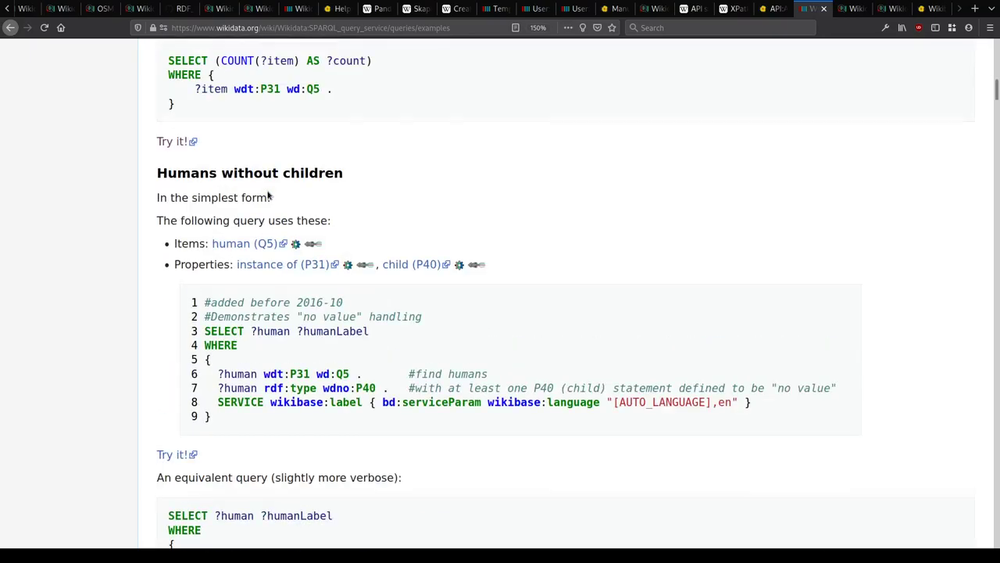
pyautogui.scroll(-15, 267, 191)
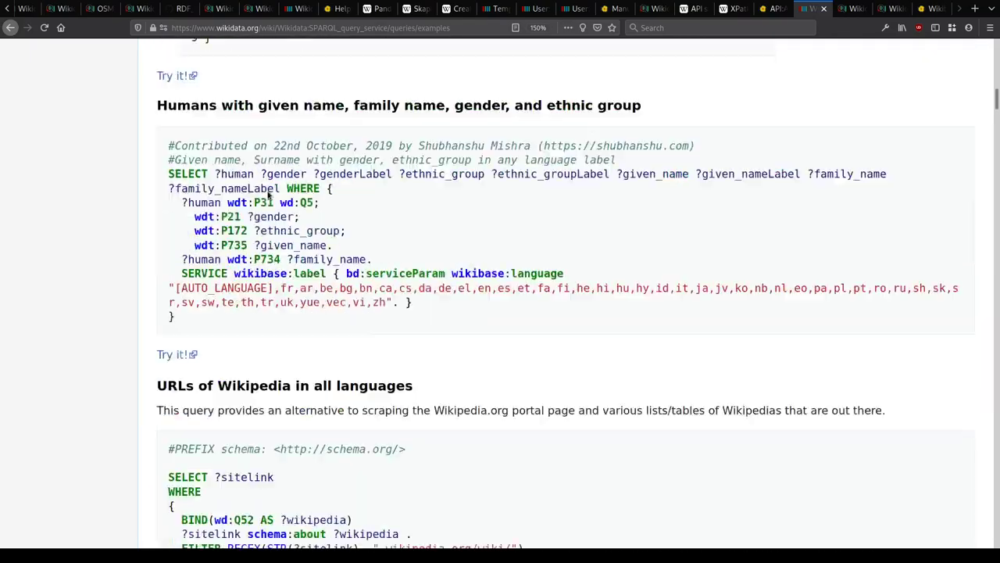
pyautogui.hotkey('ctrl', 'shift', 'c')
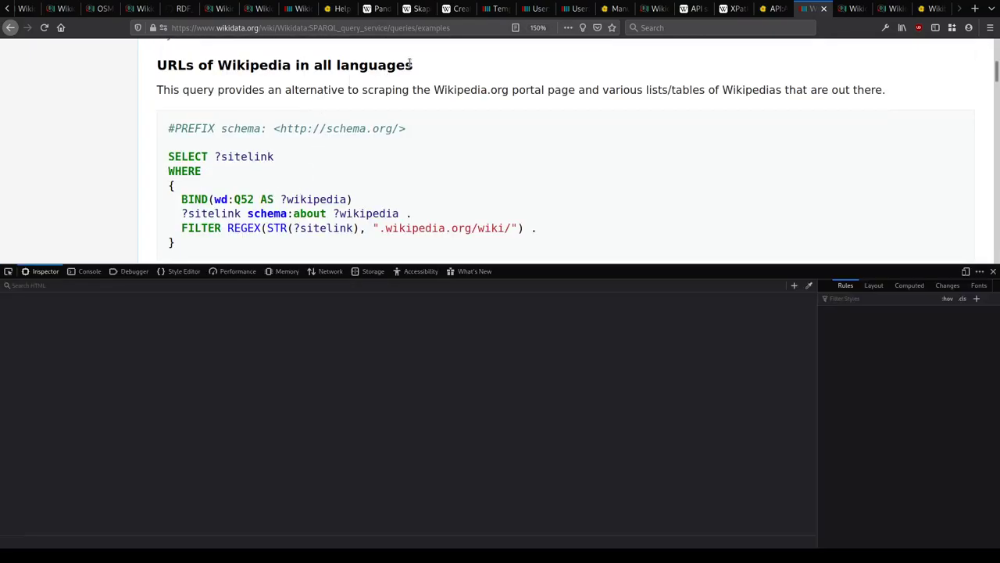
pyautogui.click(406, 65)
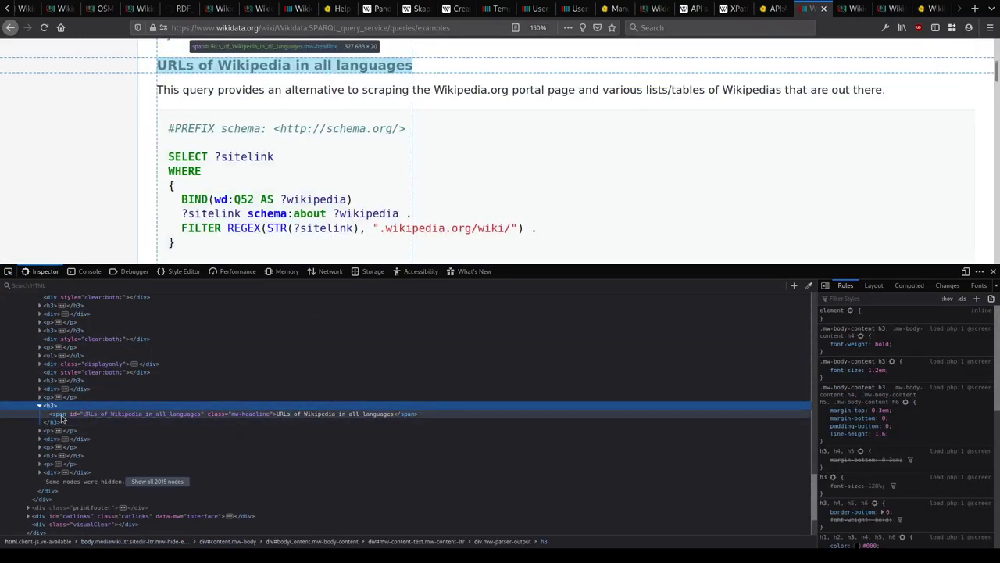
pyautogui.click(45, 431)
pyautogui.press('F12')
# Step: Open the source of the whole SPARQL examples page for editing
pyautogui.scroll(10, 385, 238)
pyautogui.scroll(15, 384, 238)
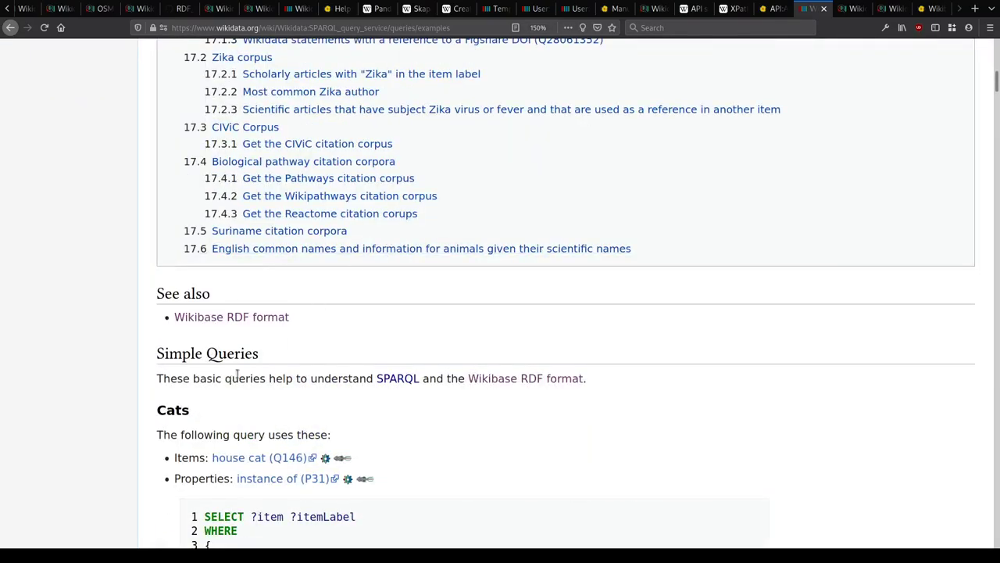
pyautogui.scroll(20, 348, 328)
pyautogui.scroll(5, 353, 327)
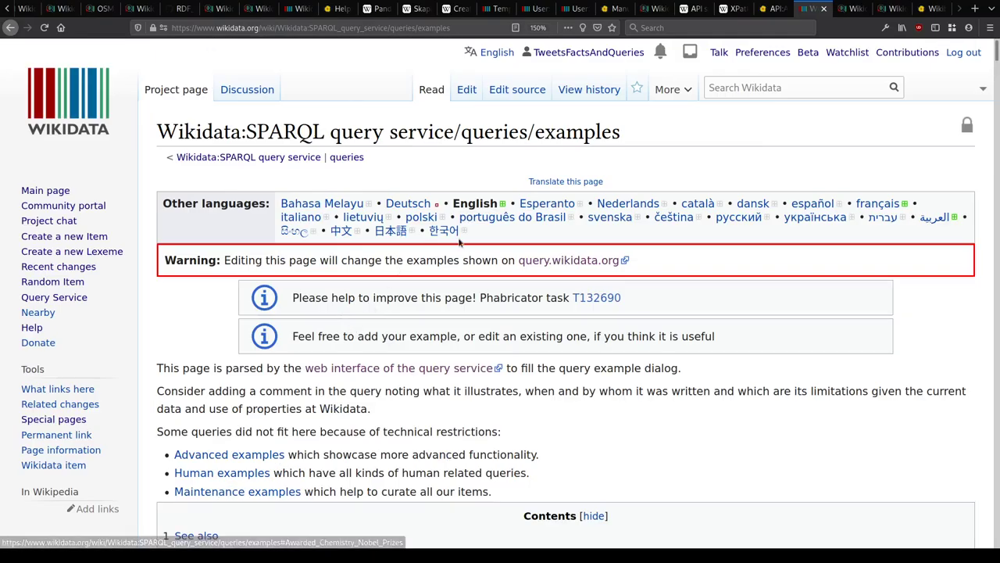
pyautogui.click(517, 89)
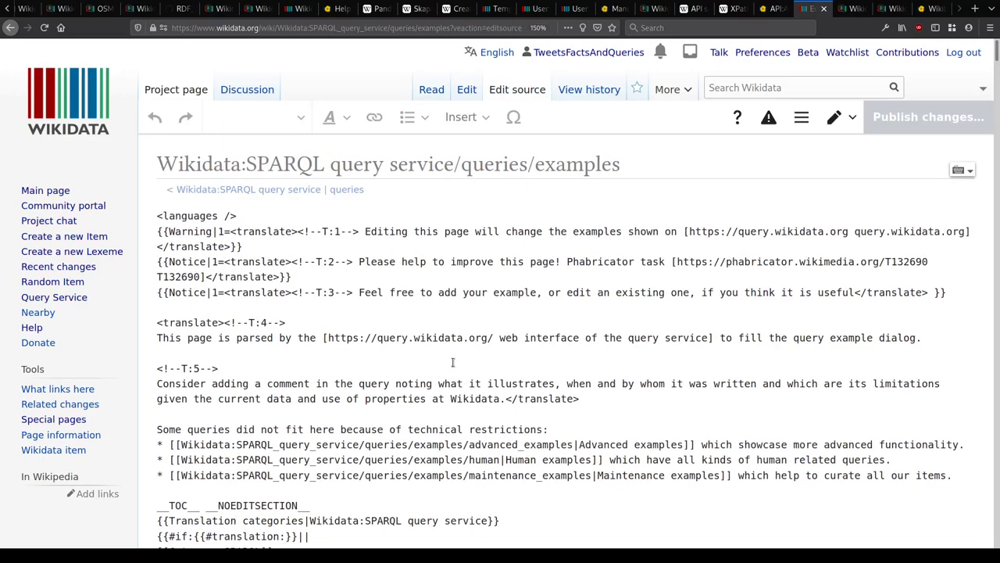
# Step: Examine the __NOEDITSECTION__ directive near the beginning of the page source
pyautogui.click(252, 507)
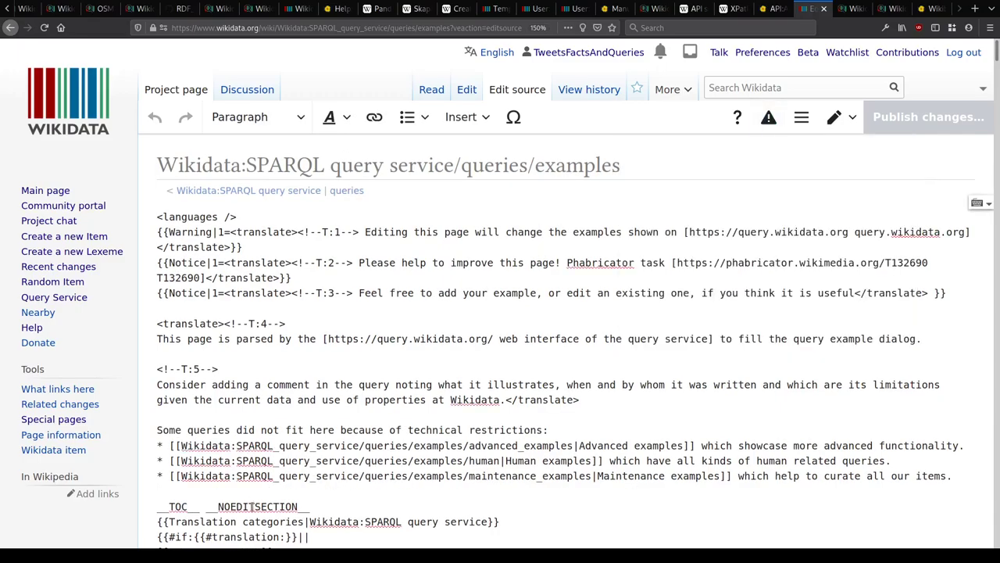
pyautogui.scroll(-6, 252, 506)
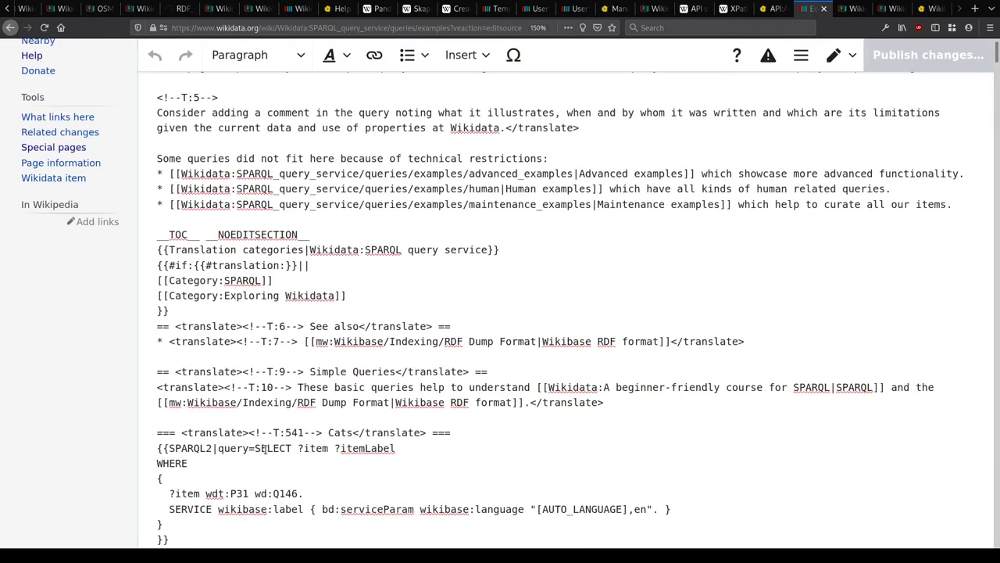
pyautogui.scroll(-2, 266, 448)
pyautogui.moveTo(205, 144); pyautogui.dragTo(359, 148)
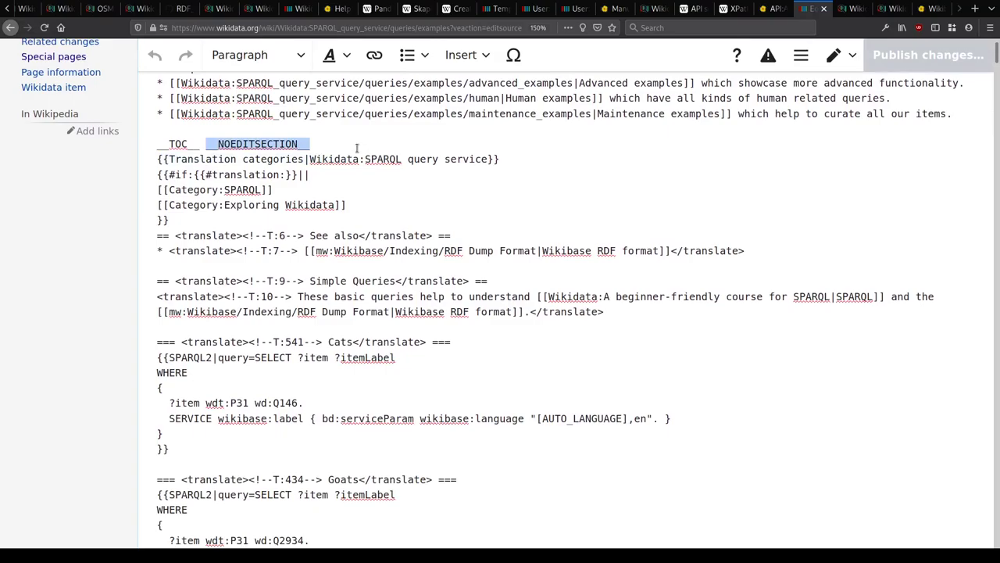
# Step: Replace the sitelink query under "URLs of Wikipedia in all languages" with the copied ?wikipedia wikibase:wikiGroup "wikipedia" query
pyautogui.scroll(-4, 359, 149)
pyautogui.scroll(3, 361, 227)
pyautogui.scroll(-3, 360, 268)
pyautogui.scroll(-10, 360, 268)
pyautogui.scroll(15, 361, 268)
pyautogui.scroll(4, 360, 269)
pyautogui.scroll(-20, 273, 332)
pyautogui.scroll(-20, 288, 406)
pyautogui.scroll(-20, 280, 368)
pyautogui.scroll(-5, 276, 344)
pyautogui.click(247, 294)
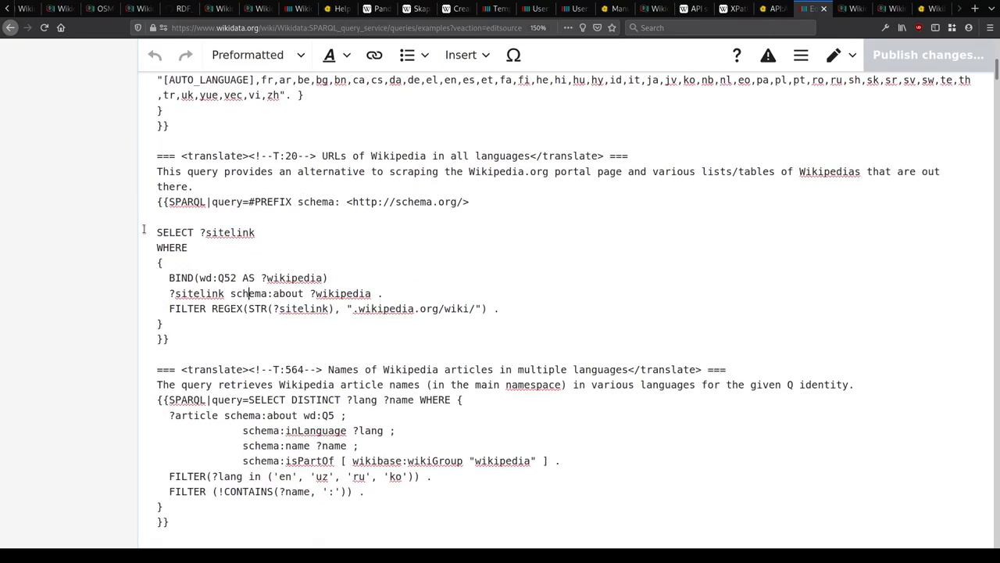
pyautogui.moveTo(250, 202); pyautogui.dragTo(166, 325)
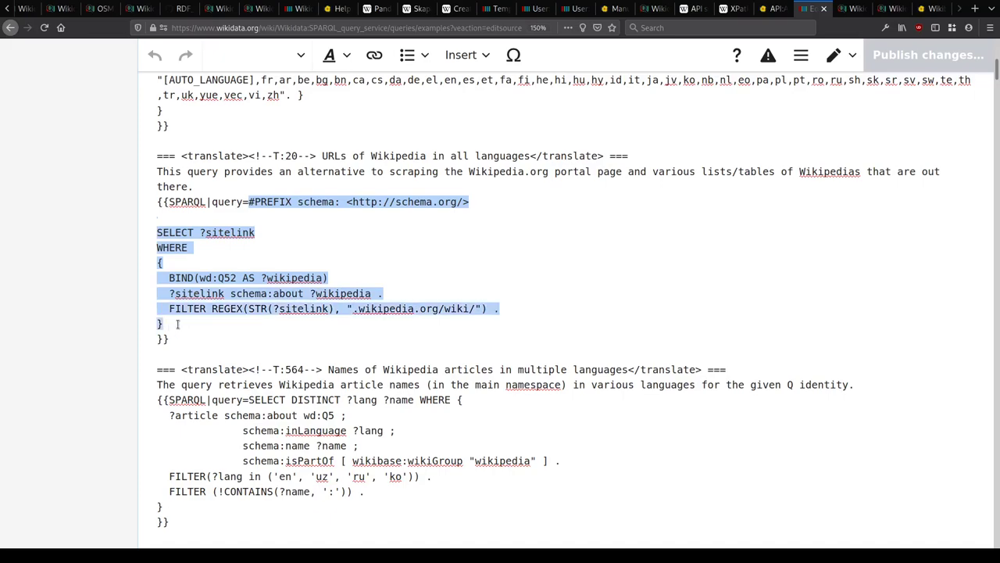
pyautogui.press('Delete')
pyautogui.hotkey('ctrl', 'v')
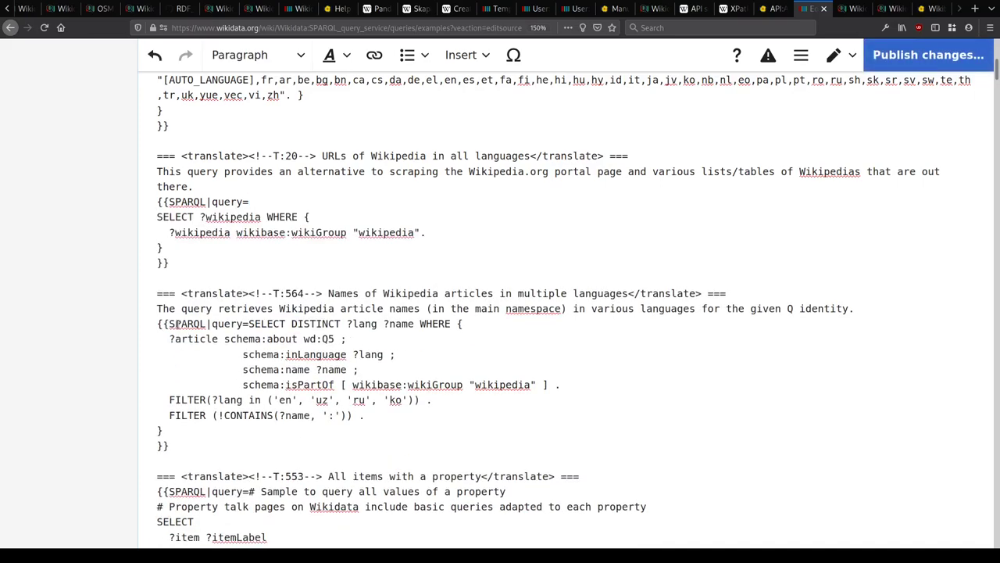
pyautogui.click(210, 253)
pyautogui.write('Y')
# Step: Open MediaWiki's SiteMatrix API documentation in a new tab using "mw api:sitematrix"
pyautogui.hotkey('ctrl', 't')
pyautogui.write('mw apia:s')
pyautogui.press('BackSpace')
pyautogui.press('BackSpace')
pyautogui.press('BackSpace')
pyautogui.write(':sitam')
pyautogui.press('BackSpace')
pyautogui.press('BackSpace')
pyautogui.write('ematrix')
pyautogui.press('Return')
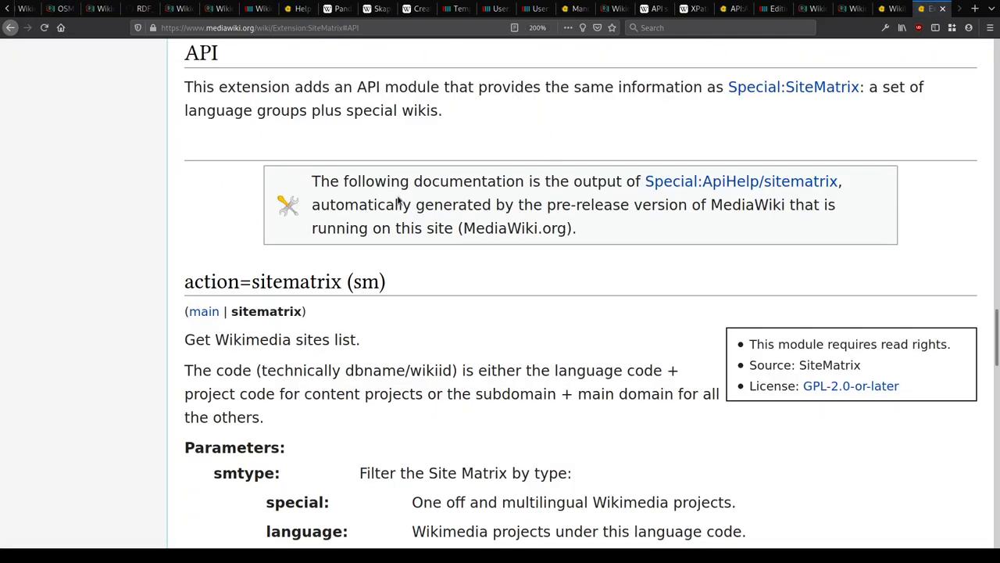
# Step: Begin a parenthetical note after the "URLs of Wikipedia in all languages" description with "(The [[mw:Special:Mylanguage:API:"
pyautogui.hotkey('ctrl', 'Tab')
pyautogui.write('Th')
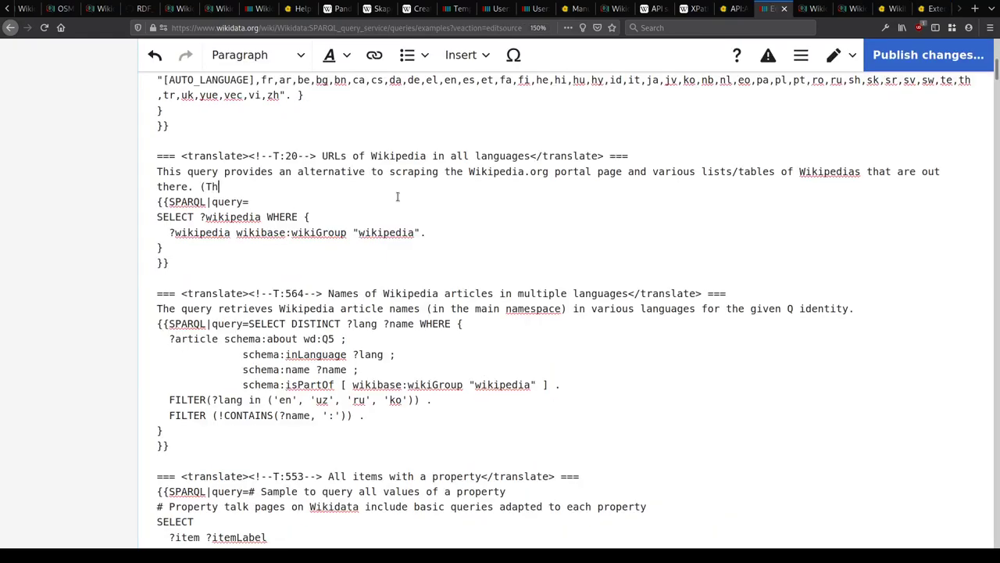
pyautogui.write('e [[mw:Special:Mylanguage:Api:')
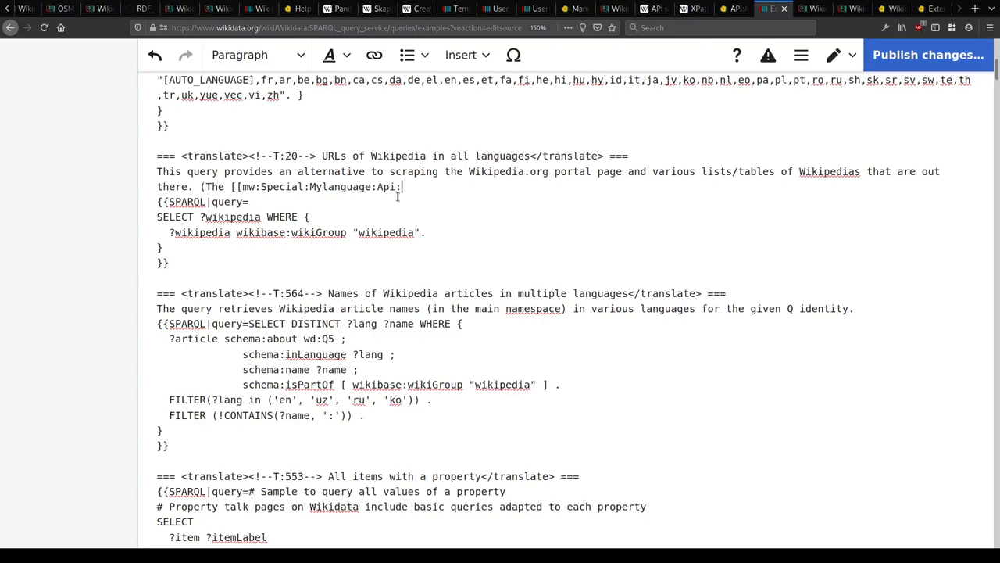
pyautogui.hotkey('ctrl', 'Tab')
pyautogui.hotkey('ctrl', 'Tab')
pyautogui.hotkey('ctrl', 'BackSpace')
pyautogui.hotkey('ctrl', 'BackSpace')
pyautogui.hotkey('ctrl', 'BackSpace')
pyautogui.hotkey('ctrl', 'BackSpace')
pyautogui.hotkey('ctrl', 'z')
pyautogui.press('BackSpace')
pyautogui.press('BackSpace')
pyautogui.press('BackSpace')
pyautogui.write('PI:SiteMatri')
pyautogui.hotkey('ctrl', 'BackSpace')
pyautogui.hotkey('ctrl', 'BackSpace')
pyautogui.hotkey('ctrl', 'BackSpace')
pyautogui.hotkey('ctrl', 'BackSpace')
pyautogui.hotkey('ctrl', 'BackSpace')
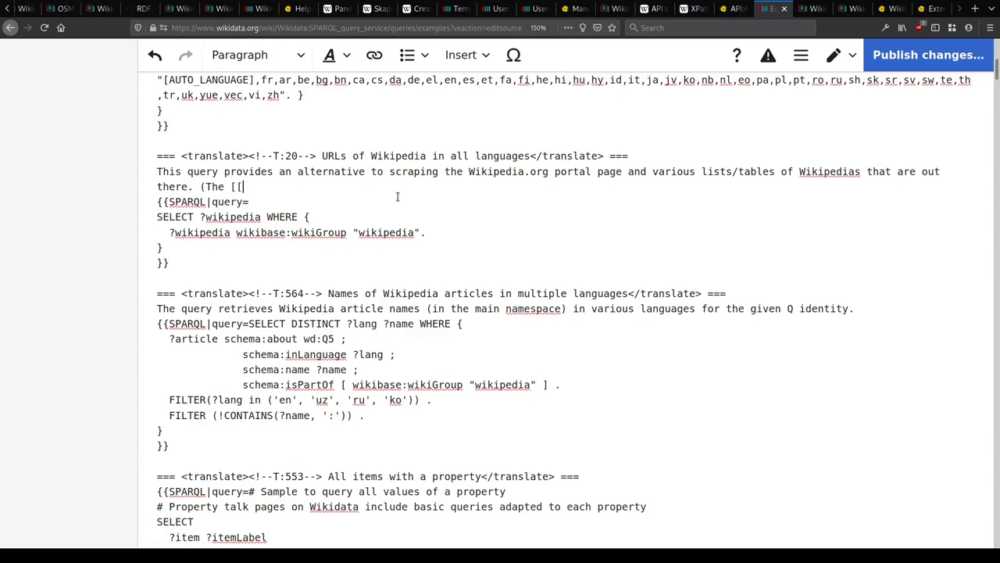
pyautogui.hotkey('ctrl', 'z')
pyautogui.hotkey('ctrl', 'BackSpace')
pyautogui.write('API:')
# Step: Complete the link with "sitematrix|sitematrix API]]", capitalise it as MyLanguage, and end the note with "is another alternative.)"
pyautogui.hotkey('ctrl', '9')
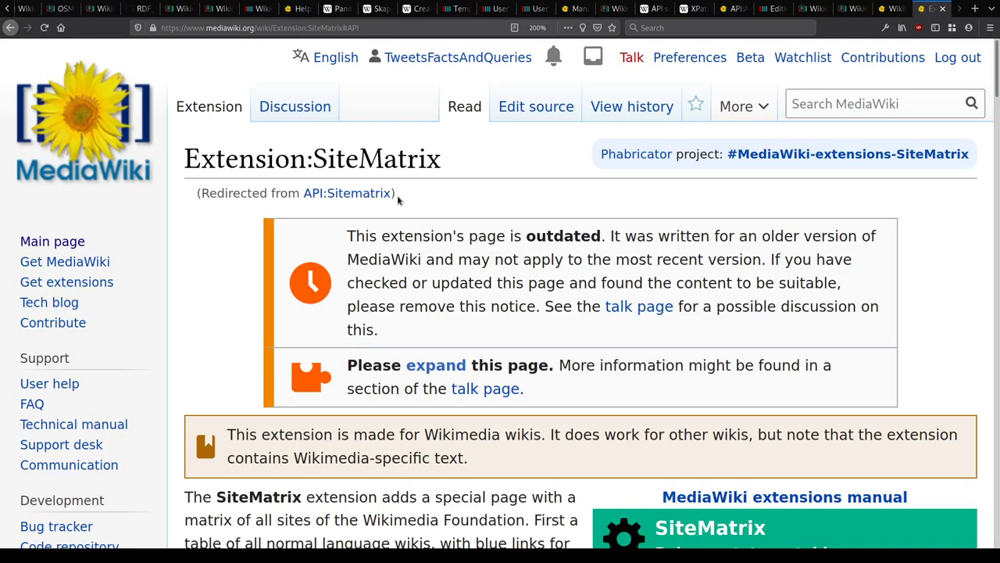
pyautogui.hotkey('ctrl', 'Tab')
pyautogui.write('si')
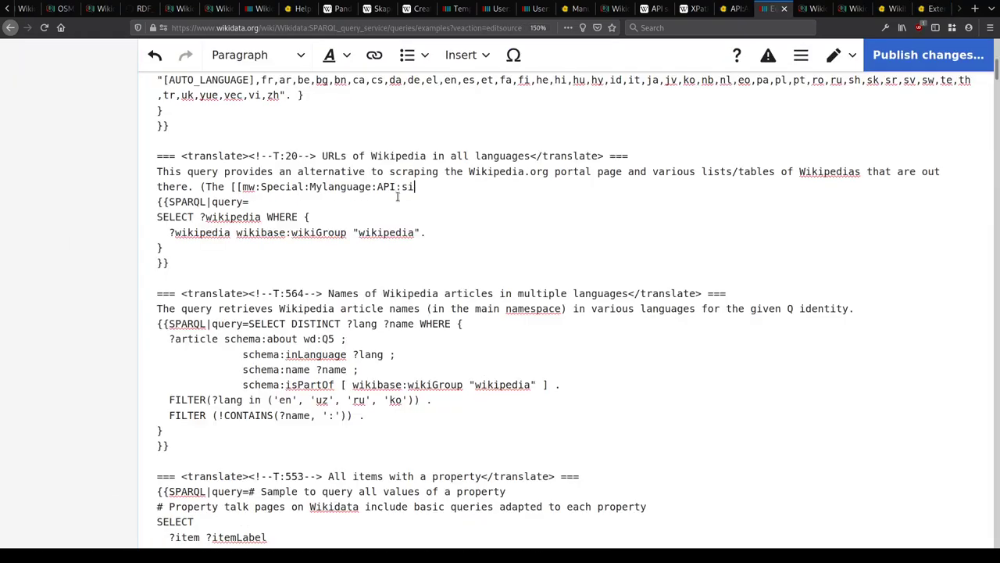
pyautogui.write('tematrix|sitematrix API]]')
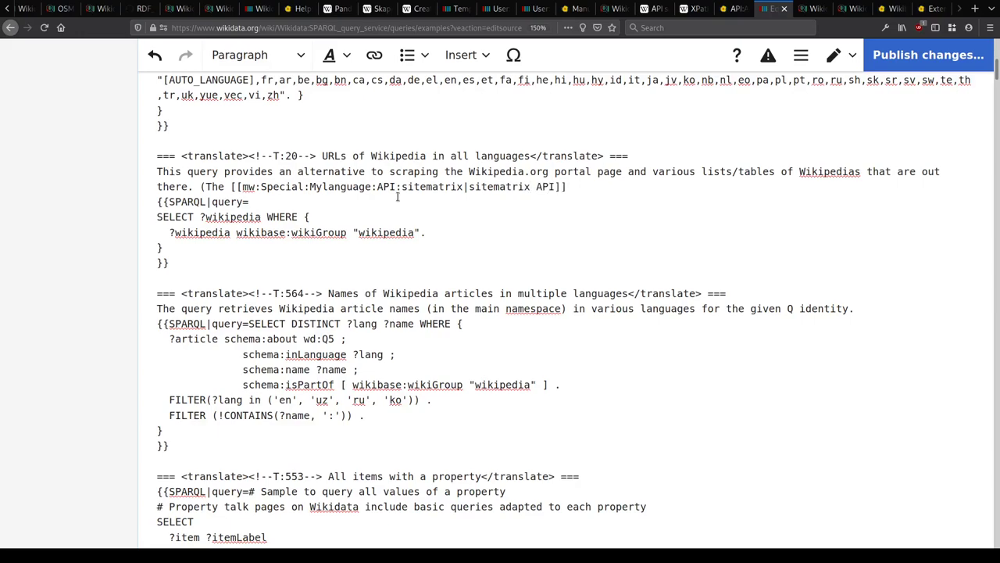
pyautogui.click(329, 186)
pyautogui.press('BackSpace')
pyautogui.write('L')
pyautogui.write('is another alternative.')
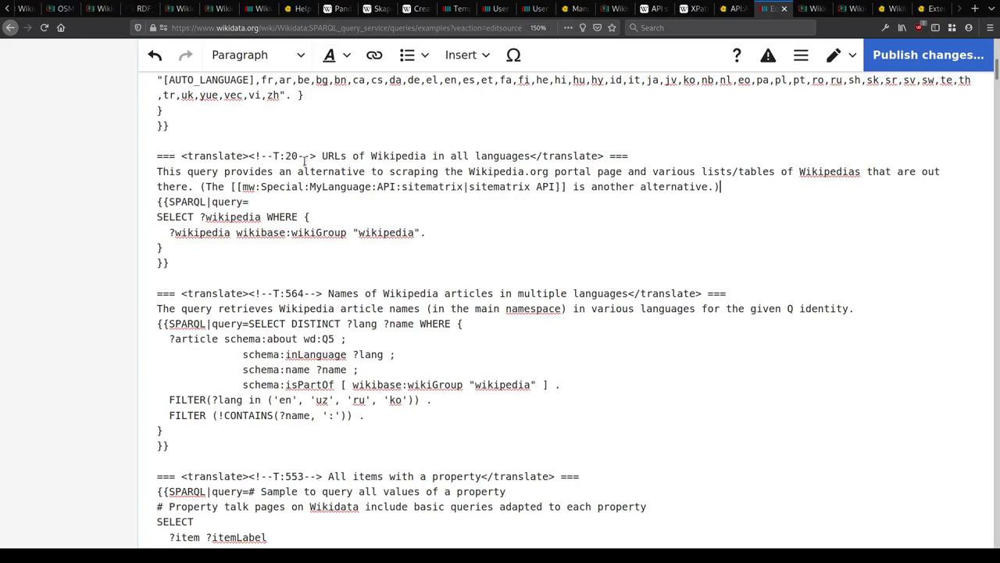
# Step: Start saving the page and begin the edit summary with "/* URLs of Wikipedia in all languages */ use"
pyautogui.moveTo(322, 155); pyautogui.dragTo(531, 156)
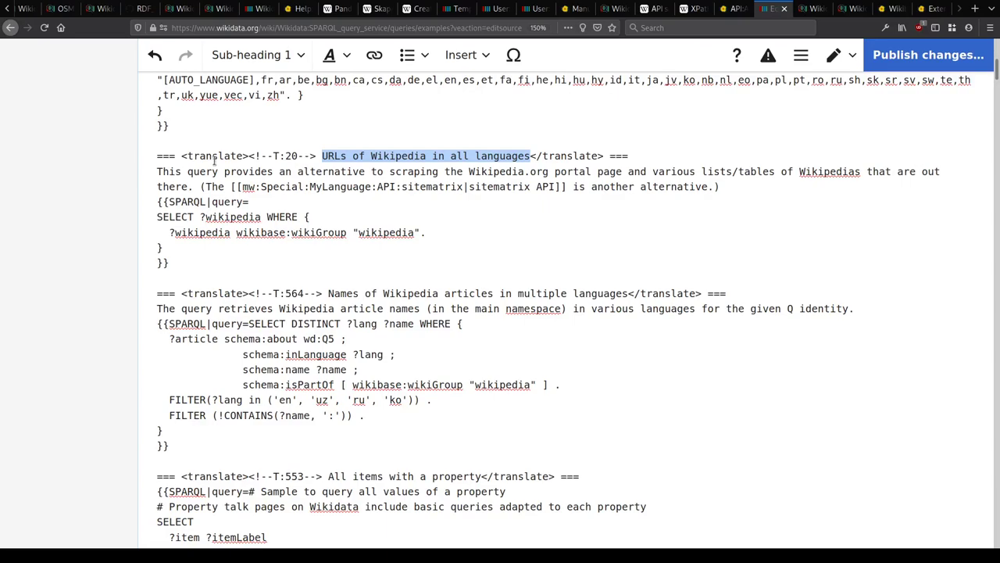
pyautogui.hotkey('alt', 'shift', 's')
pyautogui.write('/*')
pyautogui.hotkey('ctrl', 'v')
pyautogui.write('*/ use')
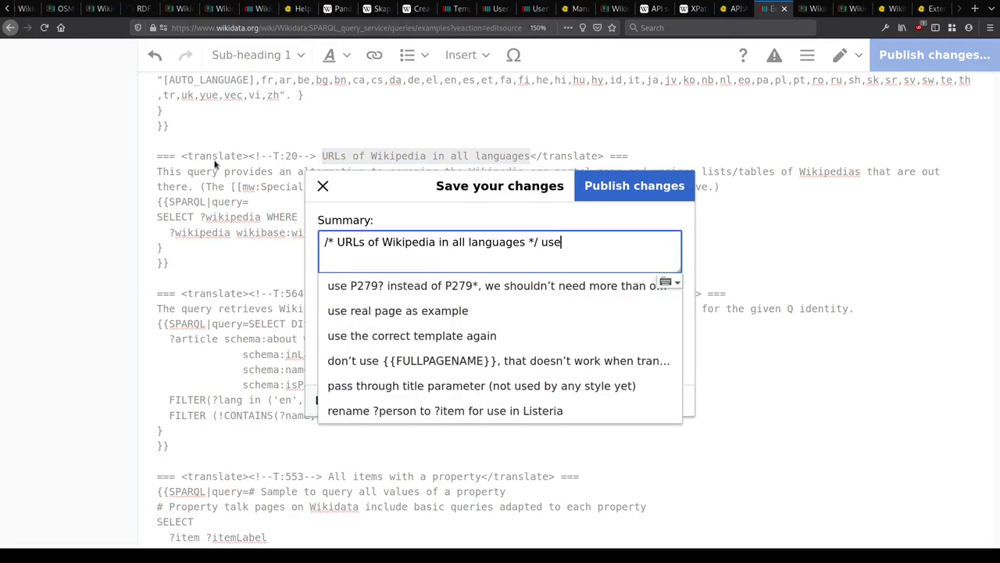
# Step: Copy wikibase:wikiGroup from the query service query into the edit summary and continue it with "triples, yield"
pyautogui.hotkey('ctrl', 'Tab')
pyautogui.hotkey('ctrl', 'Tab')
pyautogui.moveTo(208, 129); pyautogui.dragTo(367, 127)
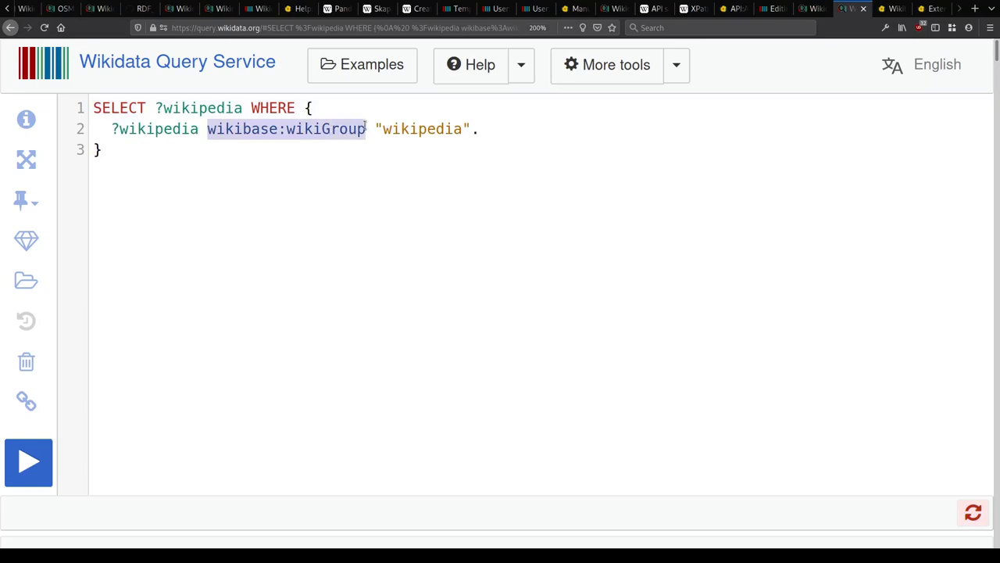
pyautogui.hotkey('ctrl', 'c')
pyautogui.hotkey('ctrl', 'shift', 'Tab')
pyautogui.hotkey('ctrl', 'shift', 'Tab')
pyautogui.hotkey('ctrl', 'v')
pyautogui.write('tri')
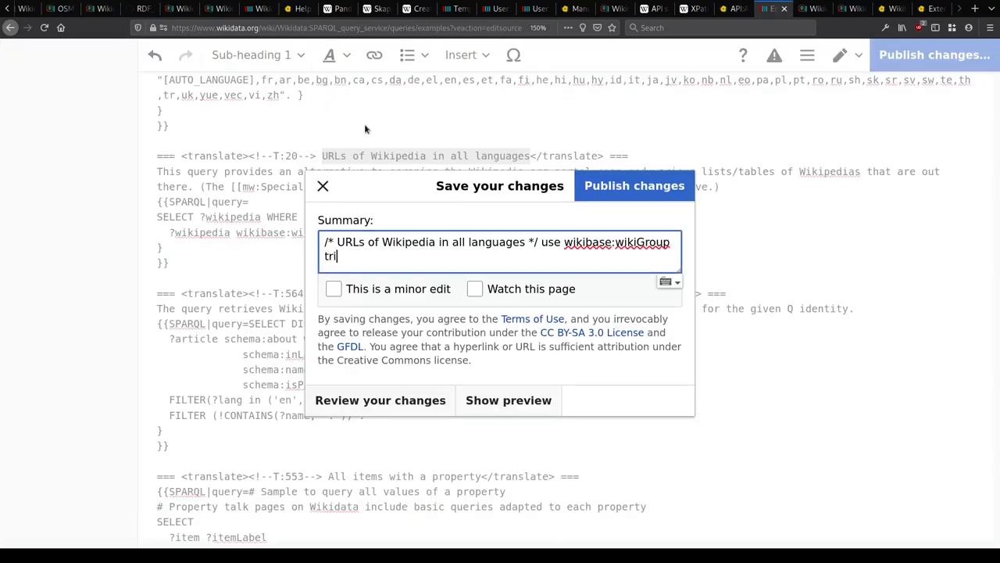
pyautogui.write('ples, yield')
# Step: Check the wikiGroup query's result count and add "506 rather than" to the edit summary
pyautogui.hotkey('ctrl', 'Tab')
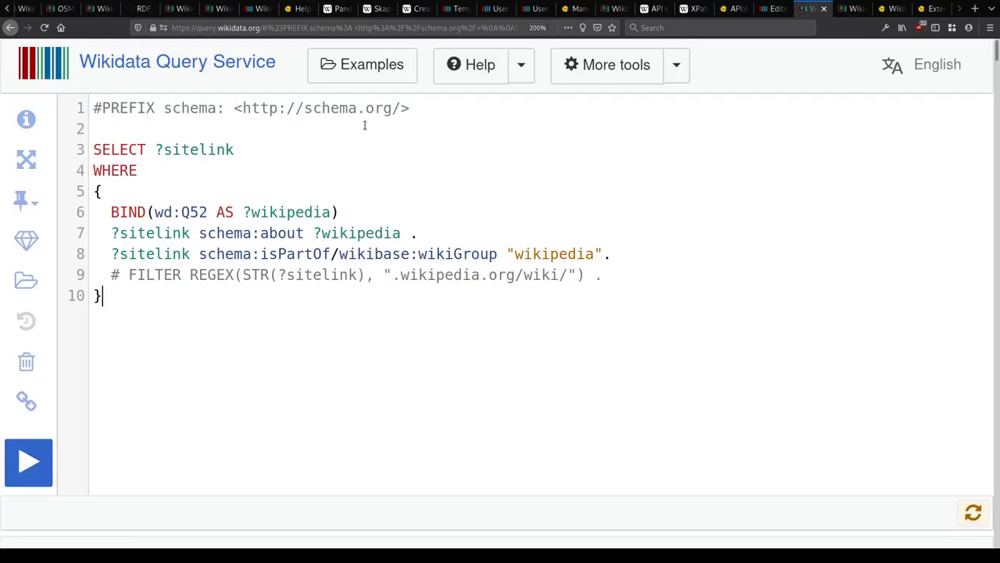
pyautogui.hotkey('ctrl', 'Tab')
pyautogui.scroll(-5, 431, 375)
pyautogui.scroll(5, 430, 364)
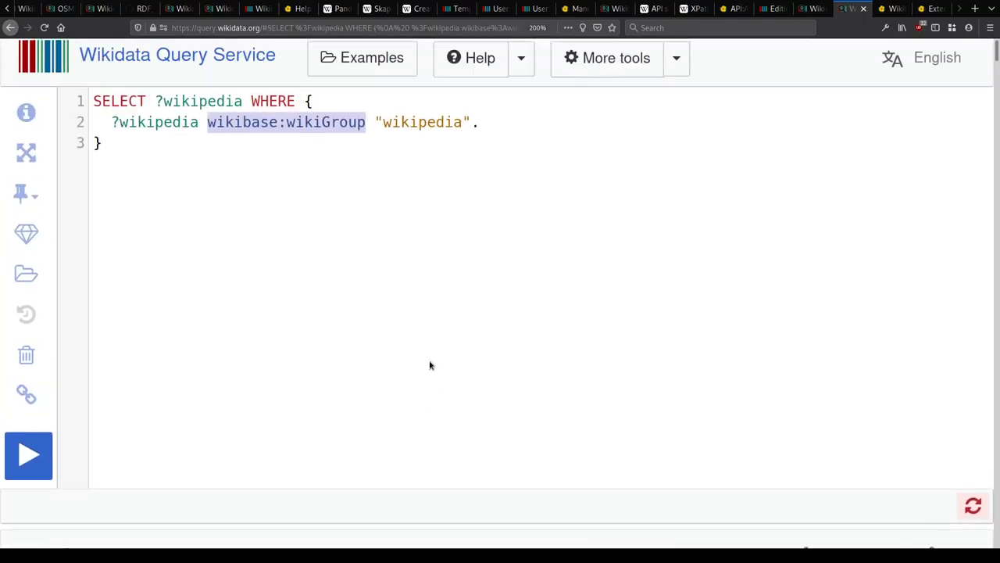
pyautogui.hotkey('ctrl', 'shift', 'Tab')
pyautogui.hotkey('ctrl', 'shift', 'Tab')
pyautogui.write('5054')
pyautogui.press('BackSpace')
pyautogui.press('BackSpace')
pyautogui.write('6 rather than')
# Step: Check the sitelink query's result count and item, and add "the 285 from the [[Q52]]" to the summary
pyautogui.hotkey('ctrl', 'Tab')
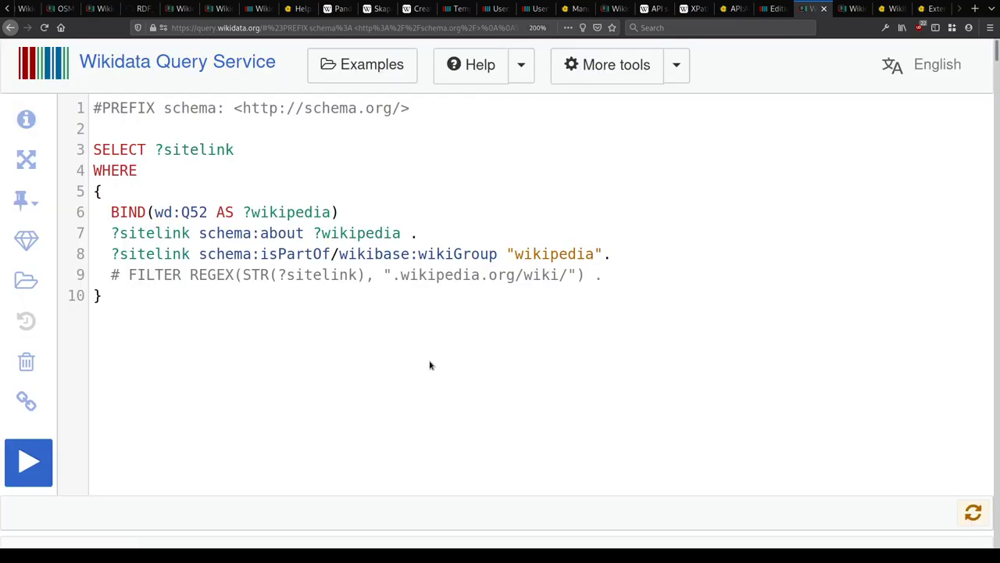
pyautogui.scroll(-5, 393, 378)
pyautogui.hotkey('ctrl', 'shift', 'Tab')
pyautogui.write('the 285 from')
pyautogui.press('BackSpace')
pyautogui.press('BackSpace')
pyautogui.press('BackSpace')
pyautogui.press('BackSpace')
pyautogui.write('from the [[')
pyautogui.hotkey('ctrl', 'Tab')
pyautogui.scroll(5, 411, 328)
pyautogui.moveTo(191, 204)
pyautogui.write('Q52]] ')
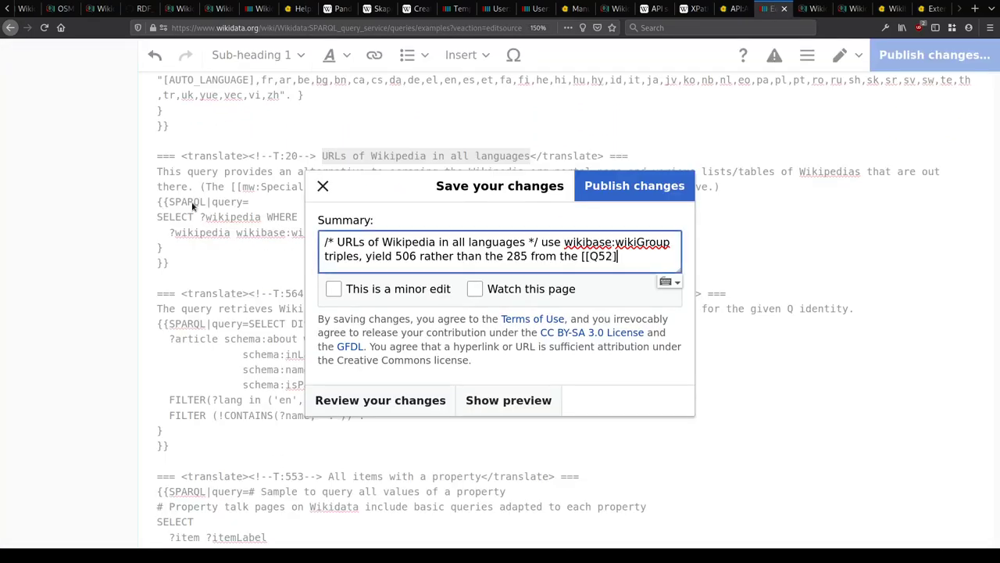
# Step: Finish the edit summary with "sitelinks – not every Wikipedia has an article about Wikipedia!"
pyautogui.write('sitelinks – not every Wikipedia hasa n')
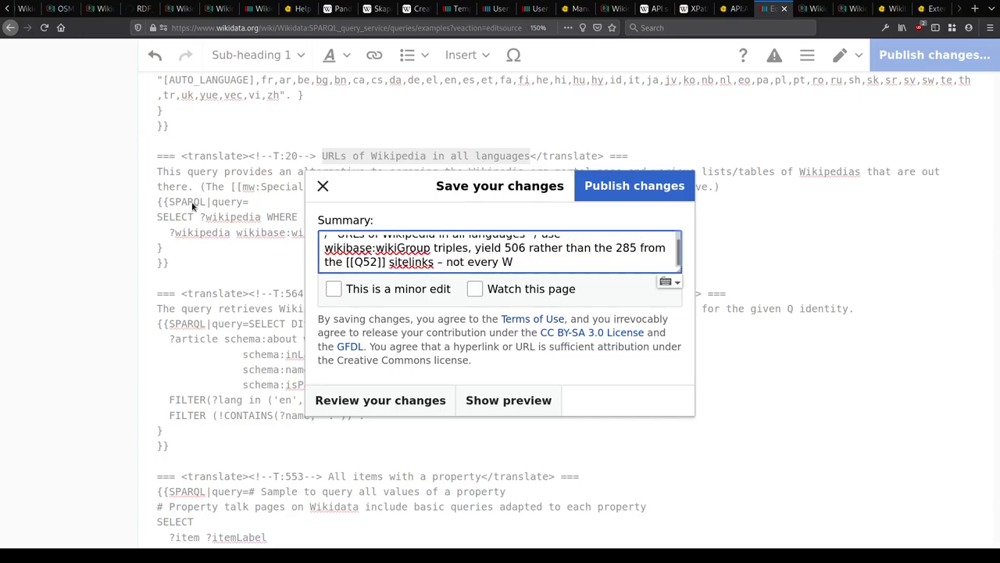
pyautogui.press('BackSpace')
pyautogui.press('BackSpace')
pyautogui.write('an')
pyautogui.press('BackSpace')
pyautogui.press('BackSpace')
pyautogui.press('BackSpace')
pyautogui.write('ans article about Wikipedia!')
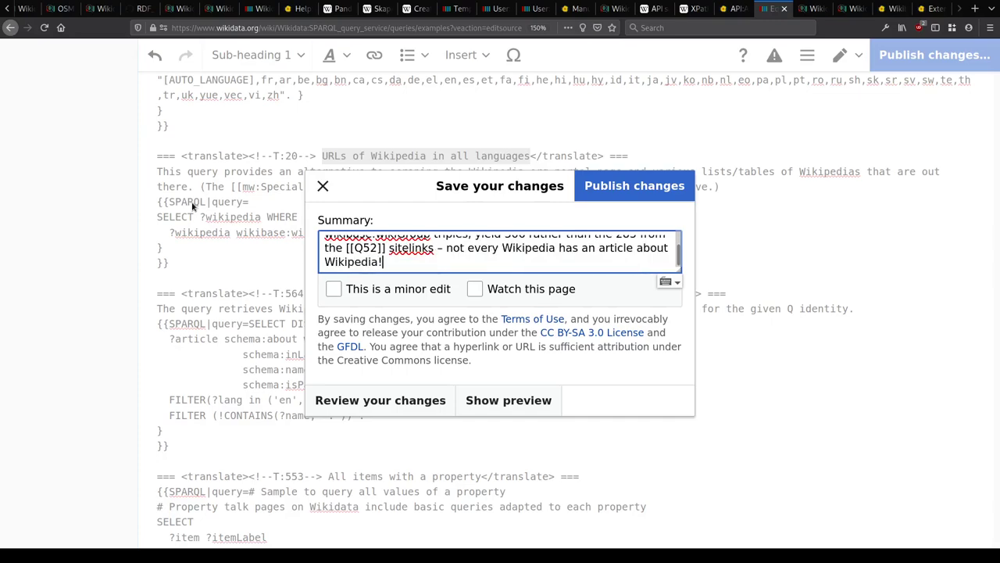
# Step: Reread the edit summary and publish the changes to the examples page
pyautogui.hotkey('ctrl', 'Home')
pyautogui.scroll(-1, 475, 264)
pyautogui.scroll(1, 381, 258)
pyautogui.scroll(-1, 380, 258)
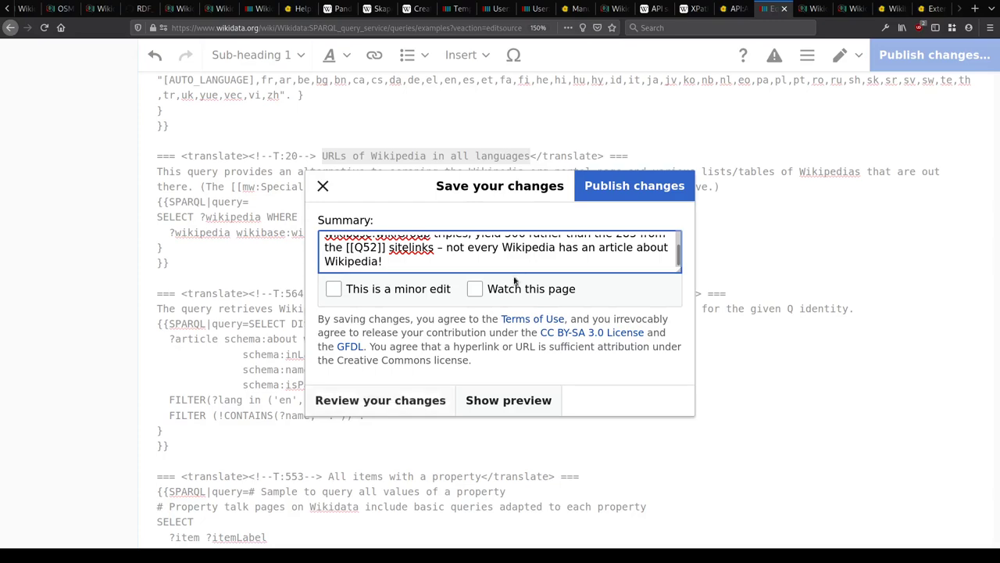
pyautogui.click(603, 186)
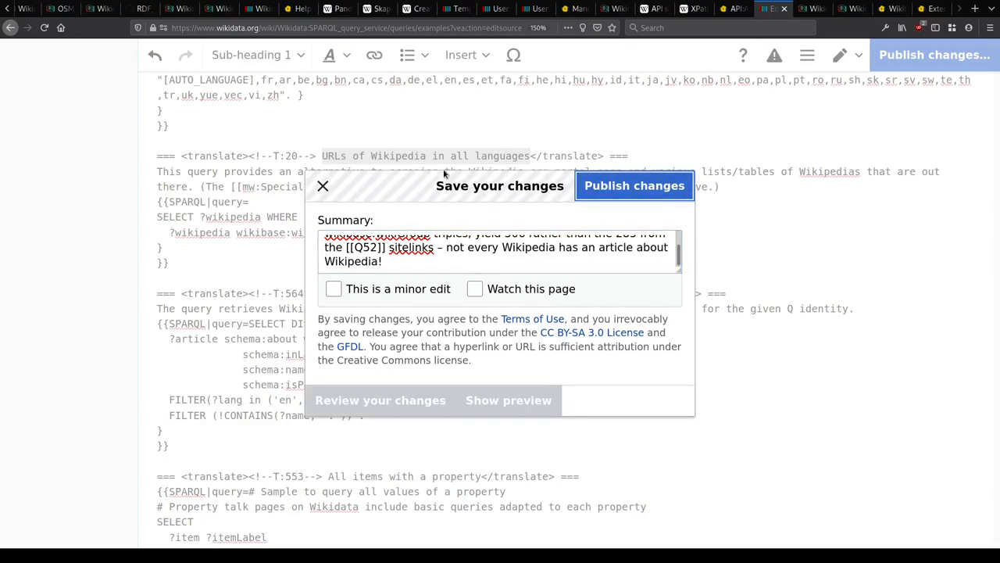
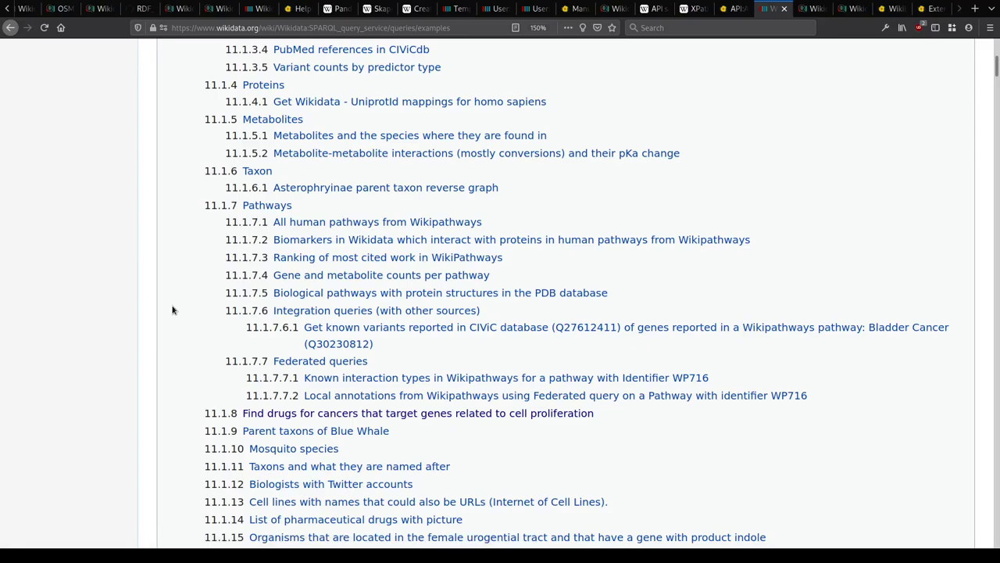
# Step: Load the copied link in a new tab and return to the published examples page
pyautogui.hotkey('ctrl', 't')
pyautogui.hotkey('ctrl', 'v')
pyautogui.press('Return')
pyautogui.hotkey('ctrl', 'pageup')
# Step: Find the published "URLs of Wikipedia in all languages" example and follow its sitematrix API link
pyautogui.scroll(-1, 166, 302)
pyautogui.scroll(-20, 166, 303)
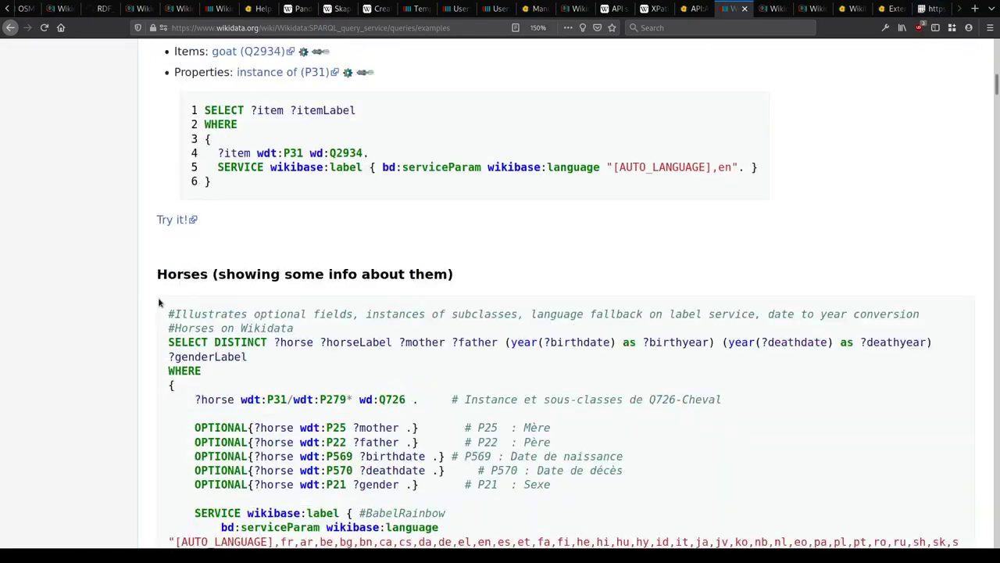
pyautogui.scroll(-20, 158, 302)
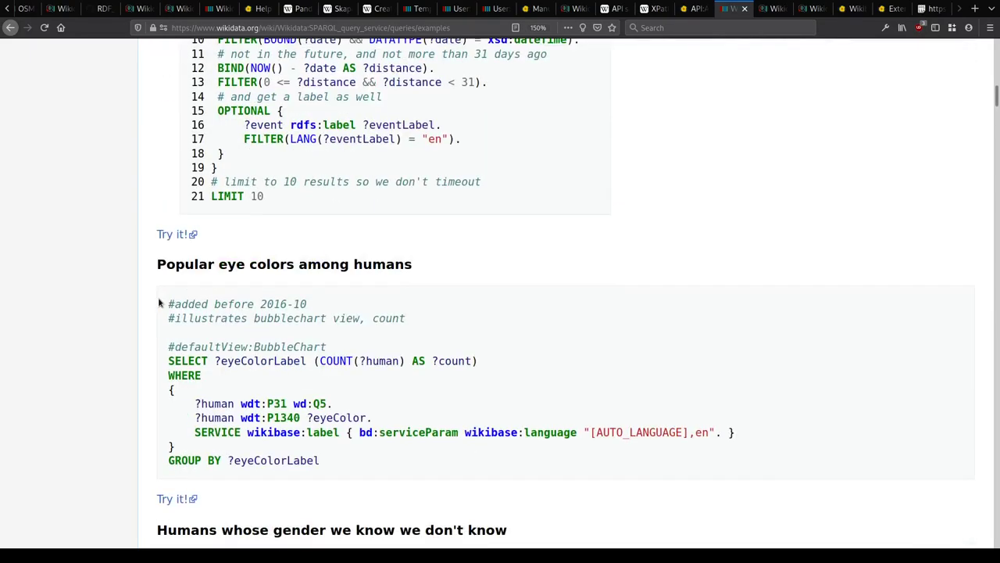
pyautogui.scroll(-15, 162, 311)
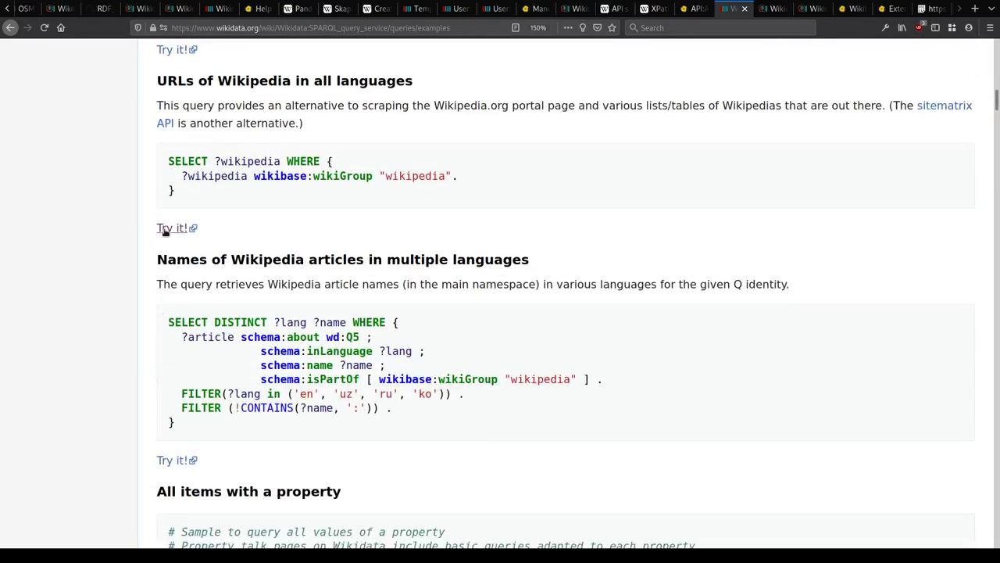
pyautogui.click(165, 123)
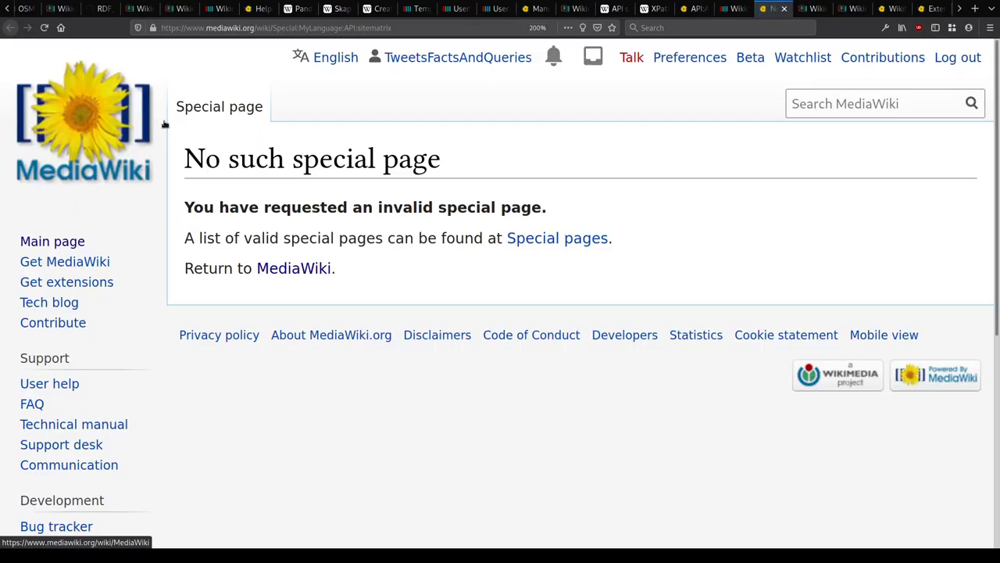
# Step: Test the address with Special:MyLanguage/API:sitematrix on MediaWiki, and close that tab
pyautogui.click(344, 27)
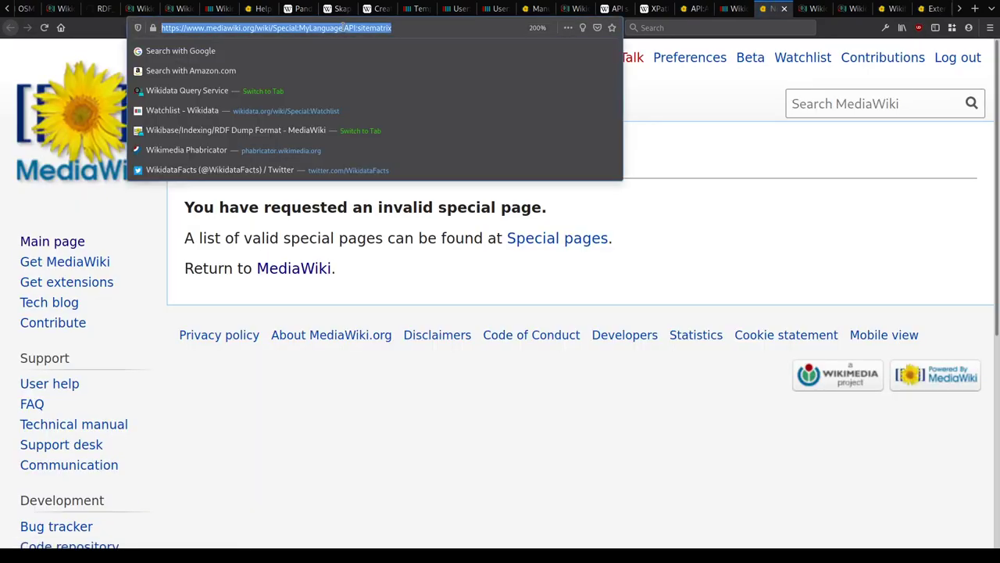
pyautogui.click(344, 27)
pyautogui.press('Return')
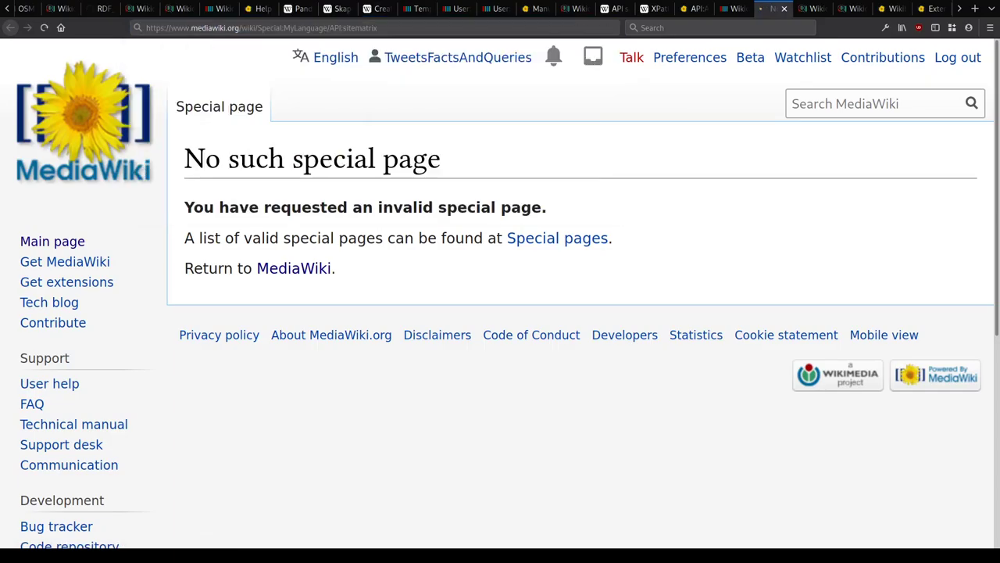
pyautogui.hotkey('ctrl', 'w')
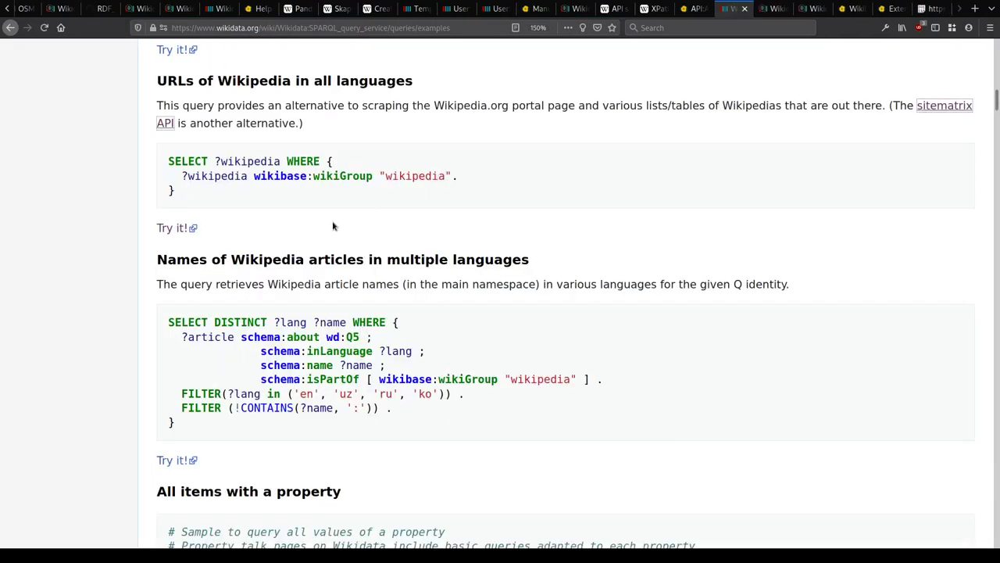
# Step: Reopen the SPARQL examples page source for editing and dismiss the protection notice
pyautogui.press('Home')
pyautogui.click(516, 89)
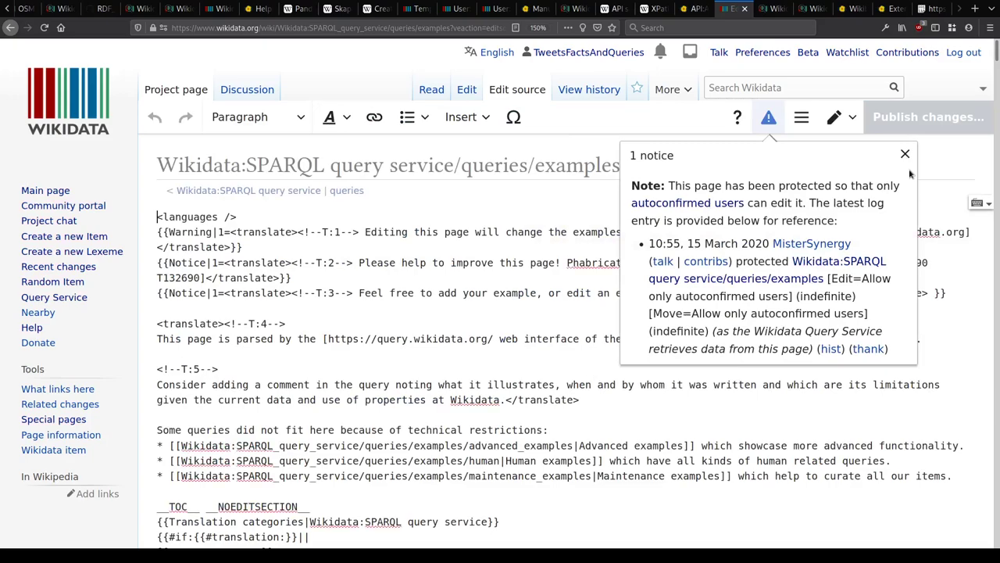
pyautogui.click(905, 155)
pyautogui.click(332, 358)
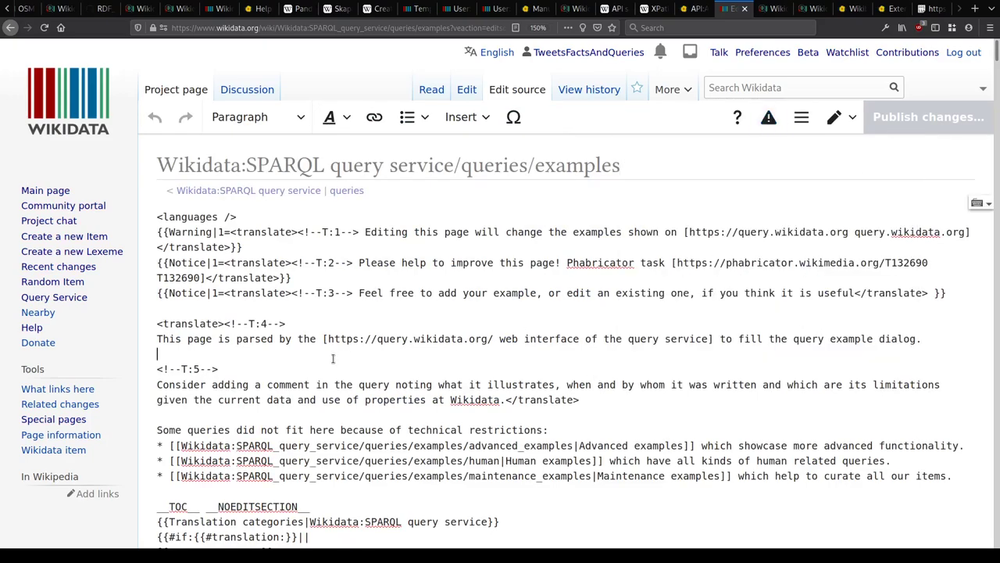
# Step: Find "MyLanguage:" in the source and replace its colon with a slash in the sitematrix link
pyautogui.hotkey('ctrl', 'f')
pyautogui.write('MyLanguage:')
pyautogui.press('Escape')
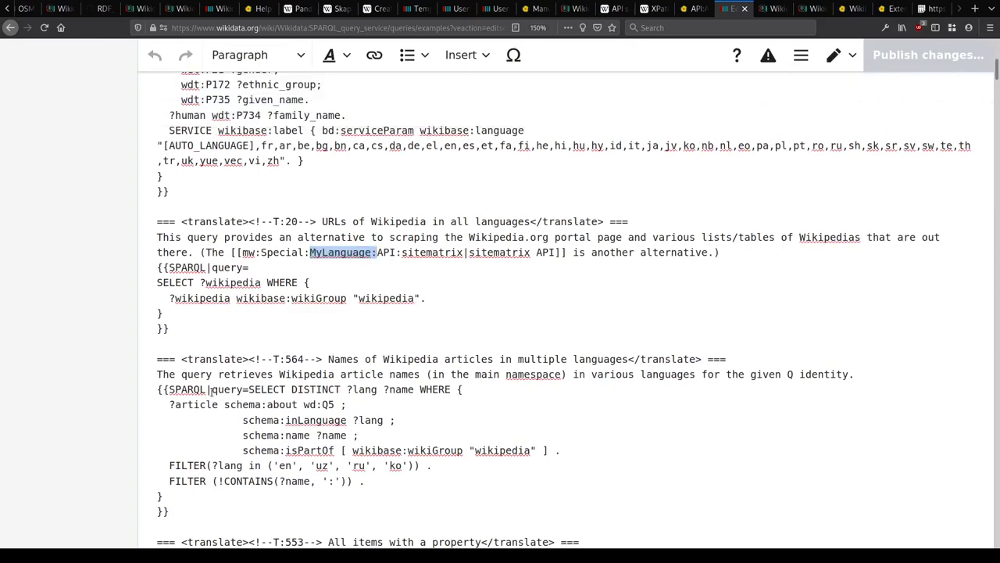
pyautogui.press('Right')
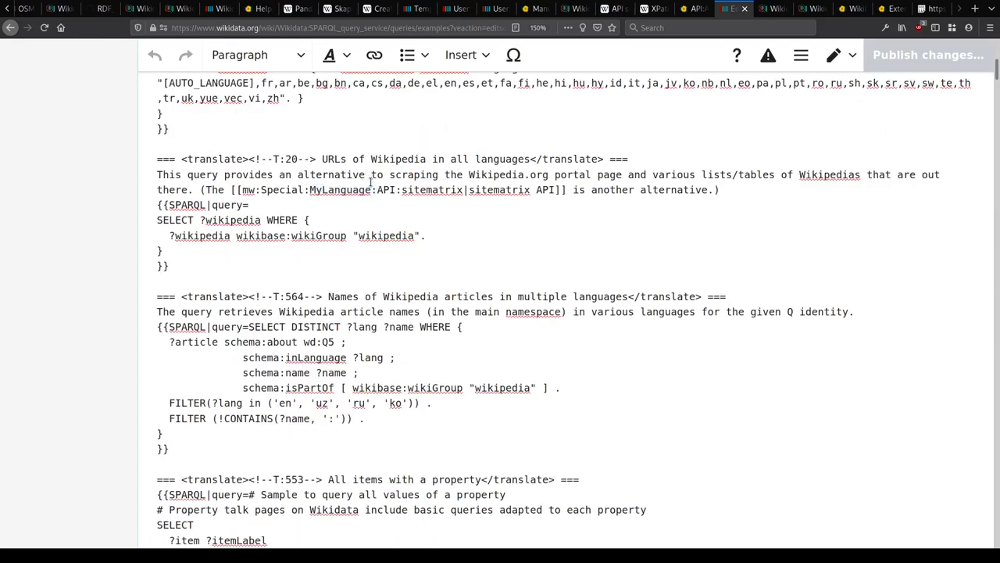
pyautogui.press('BackSpace')
pyautogui.write('/')
# Step: Publish the link correction as a minor edit with the summary "fix link, oops"
pyautogui.hotkey('ctrl', 'alt', 's')
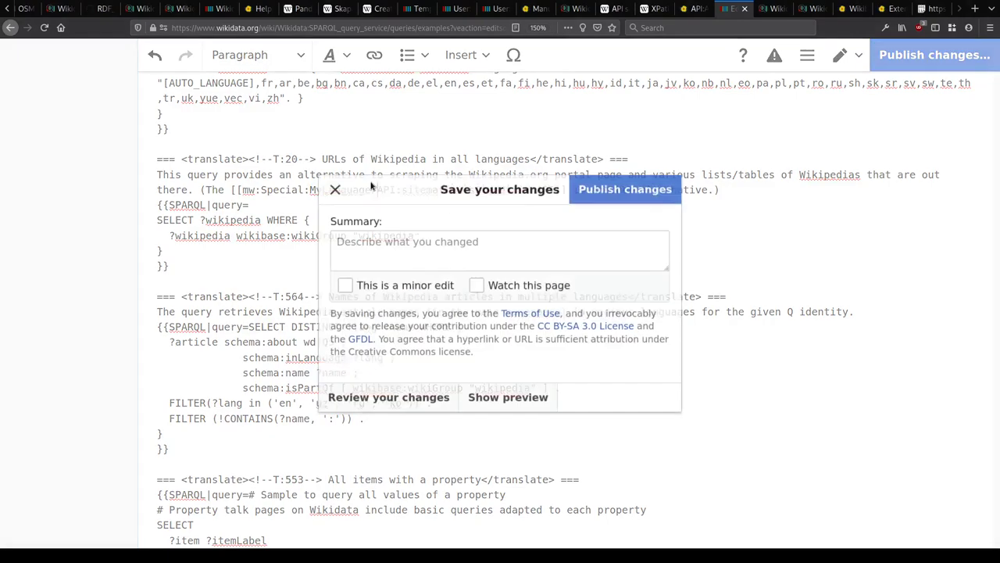
pyautogui.write('fix link, oops')
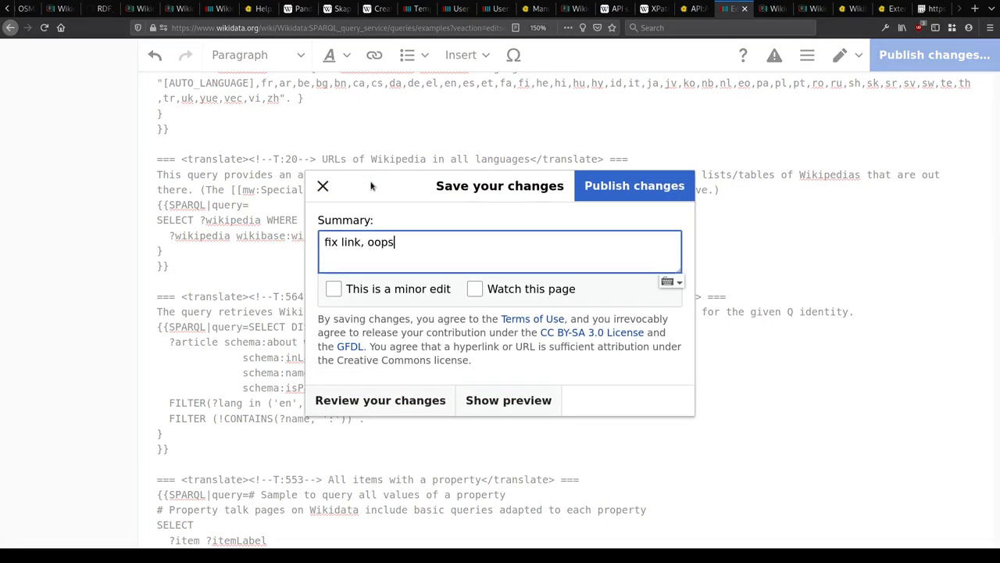
pyautogui.hotkey('alt', 'shift', 'i')
pyautogui.press('Return')
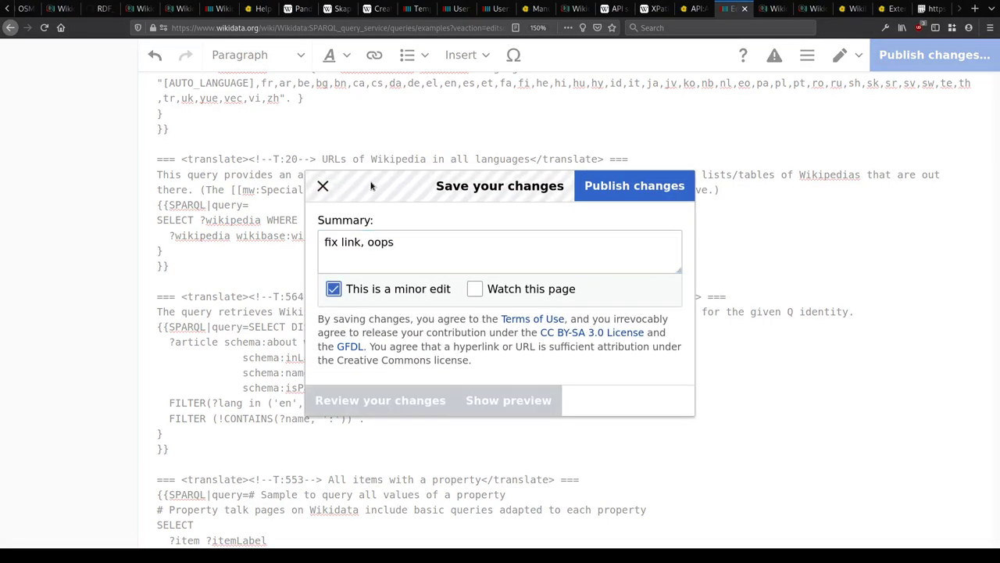
# Step: Copy the entire query URL from the Pastebin paste and load it in a new tab of the Wikidata Query Service
pyautogui.click(930, 9)
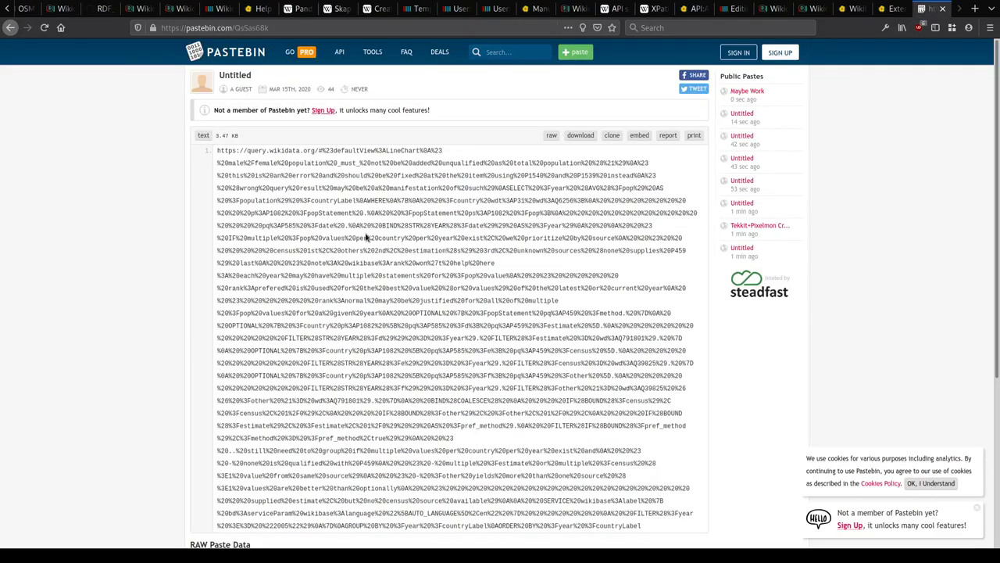
pyautogui.click(217, 150)
pyautogui.moveTo(237, 185); pyautogui.dragTo(643, 288)
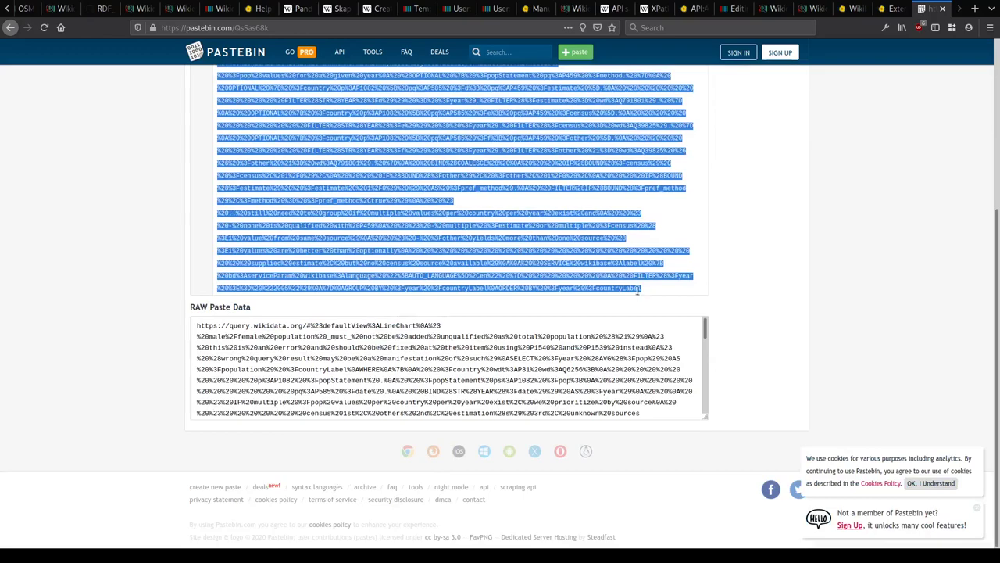
pyautogui.hotkey('ctrl', 'c')
pyautogui.hotkey('ctrl', 't')
pyautogui.write('query')
pyautogui.press('Return')
pyautogui.hotkey('ctrl', 'l')
pyautogui.hotkey('ctrl', 'v')
pyautogui.press('Return')
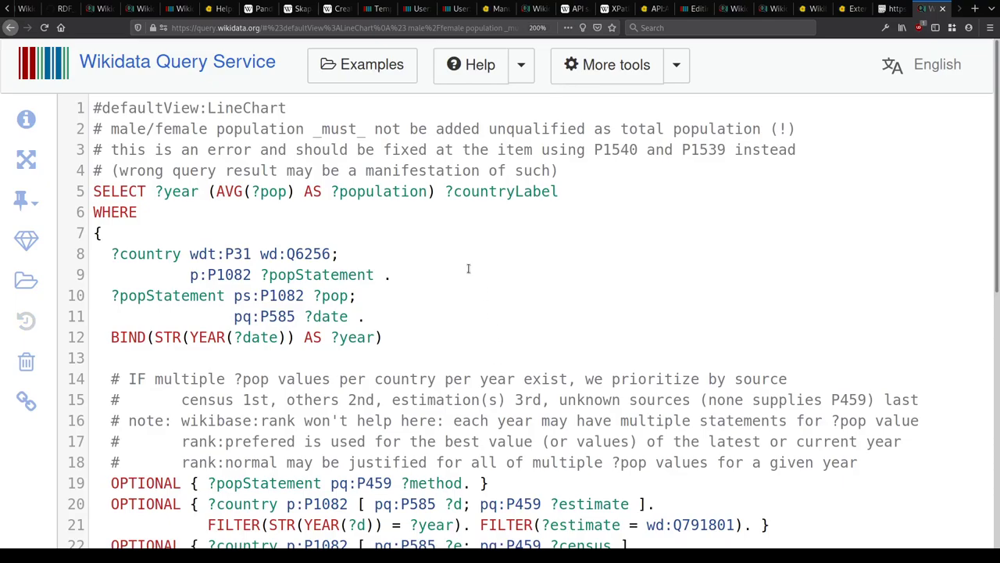
# Step: Read through the loaded country population query and run it
pyautogui.scroll(-5, 468, 269)
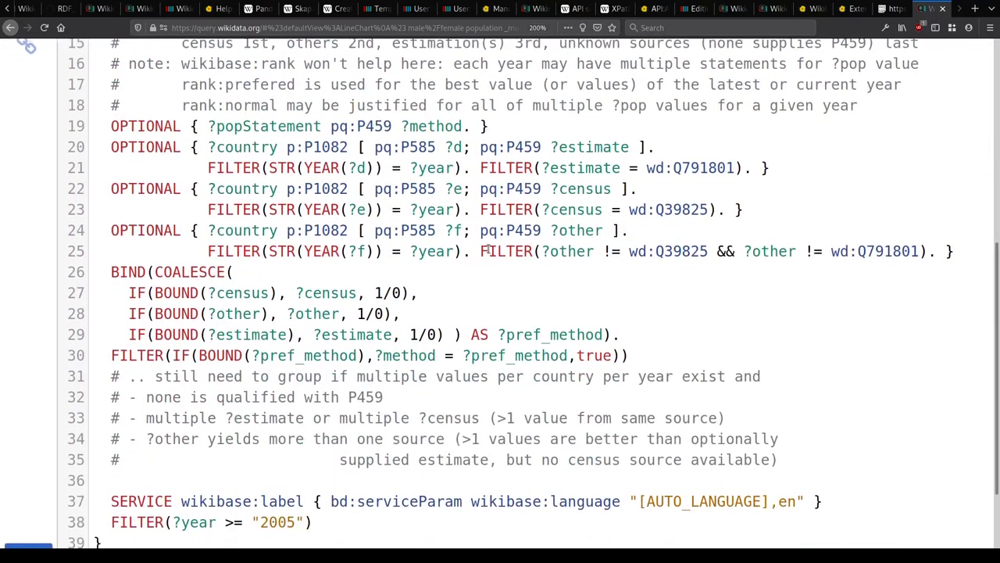
pyautogui.scroll(5, 473, 285)
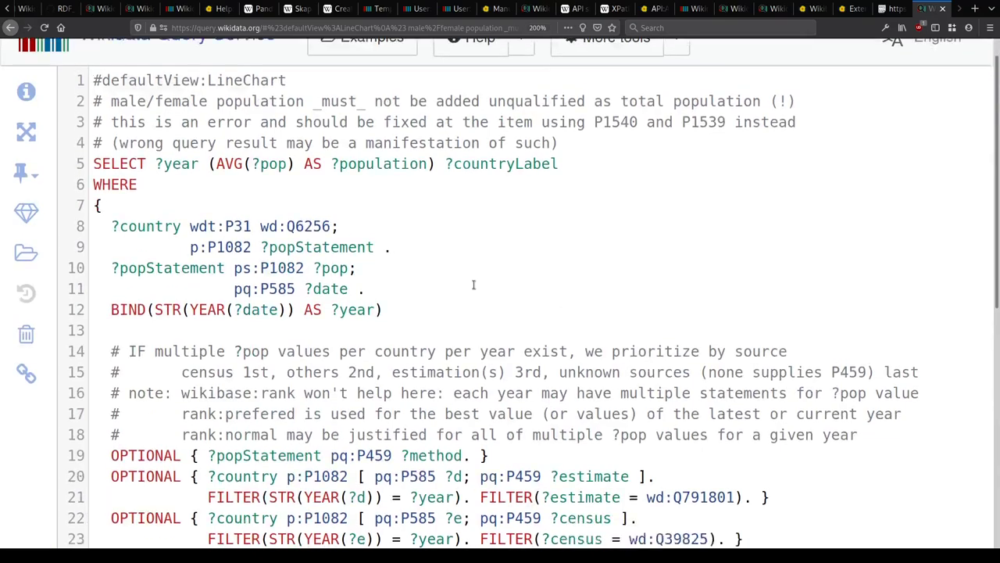
pyautogui.scroll(-5, 473, 285)
pyautogui.hotkey('ctrl', 'Return')
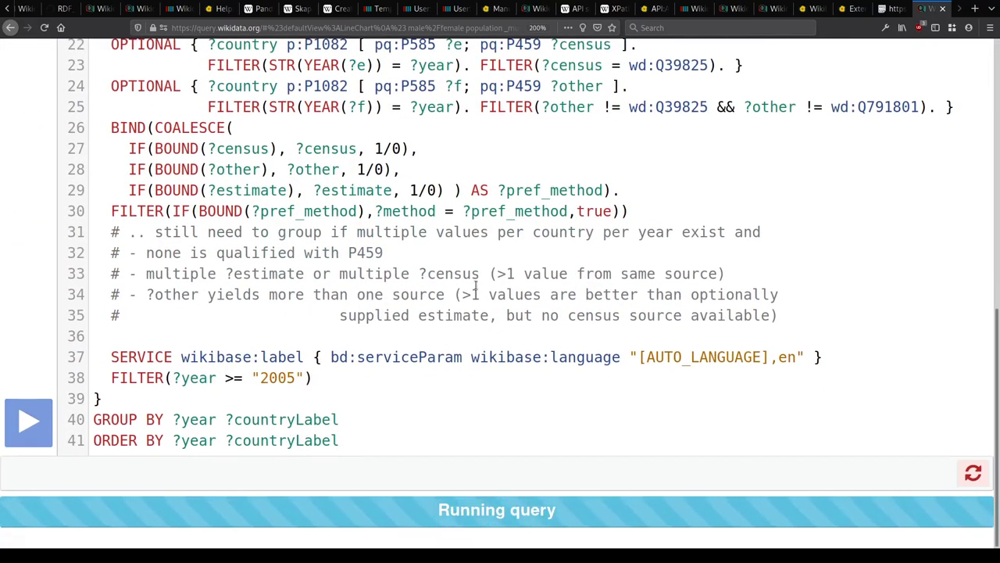
# Step: Examine the query's country and population patterns and its OPTIONAL clauses, checking the descriptions of P1082, P585 and P459
pyautogui.scroll(5, 475, 285)
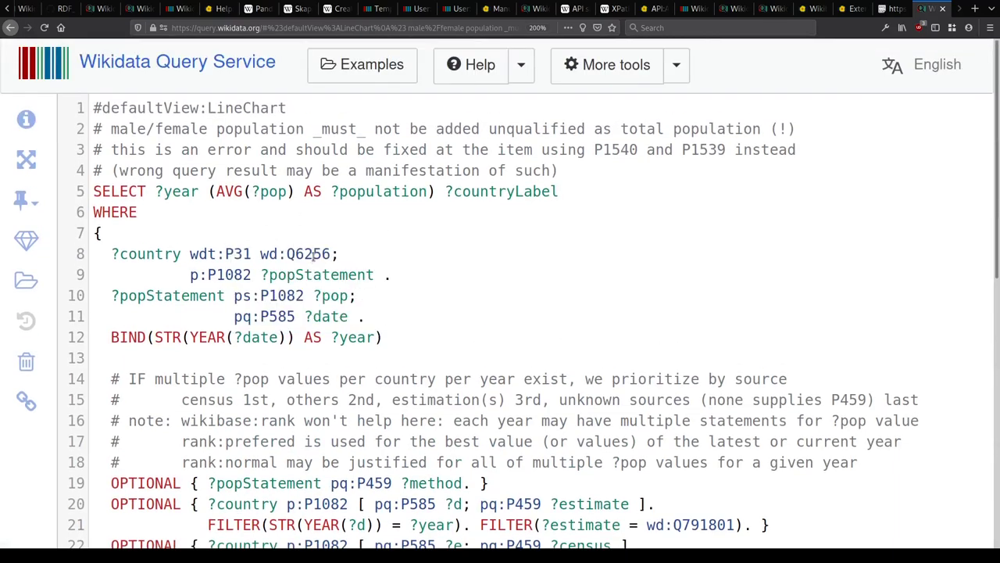
pyautogui.moveTo(295, 258)
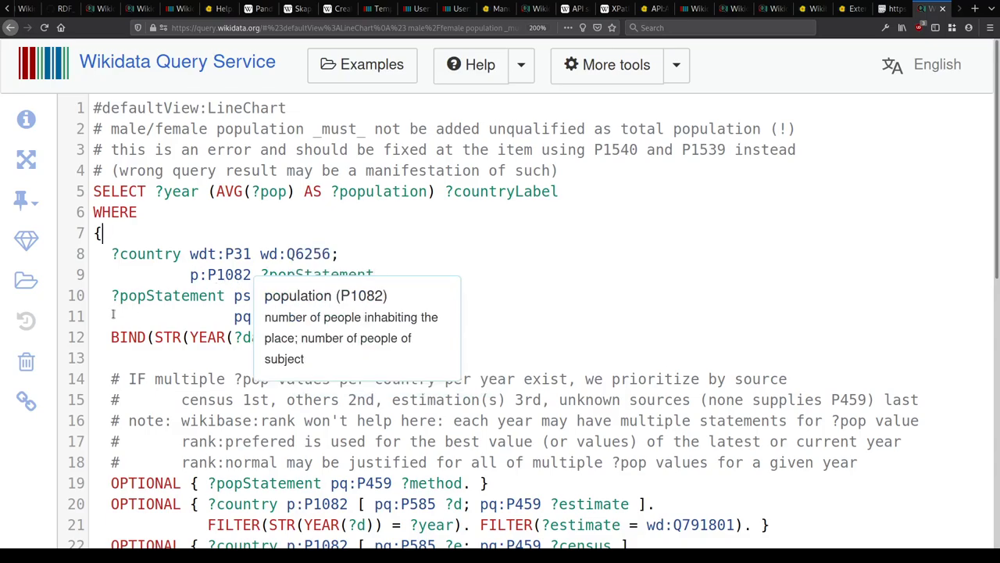
pyautogui.scroll(-3, 115, 309)
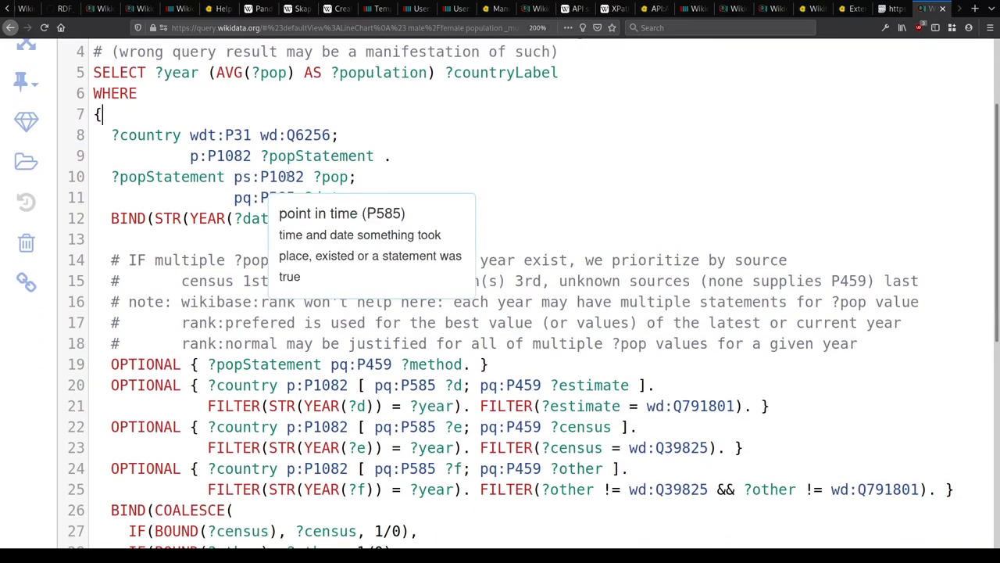
pyautogui.scroll(-4, 170, 273)
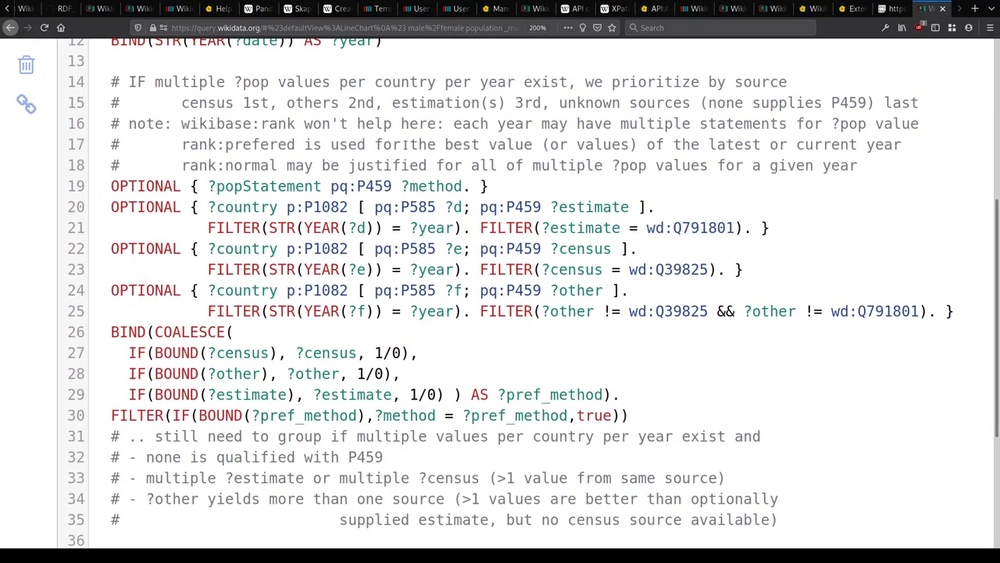
pyautogui.moveTo(377, 190)
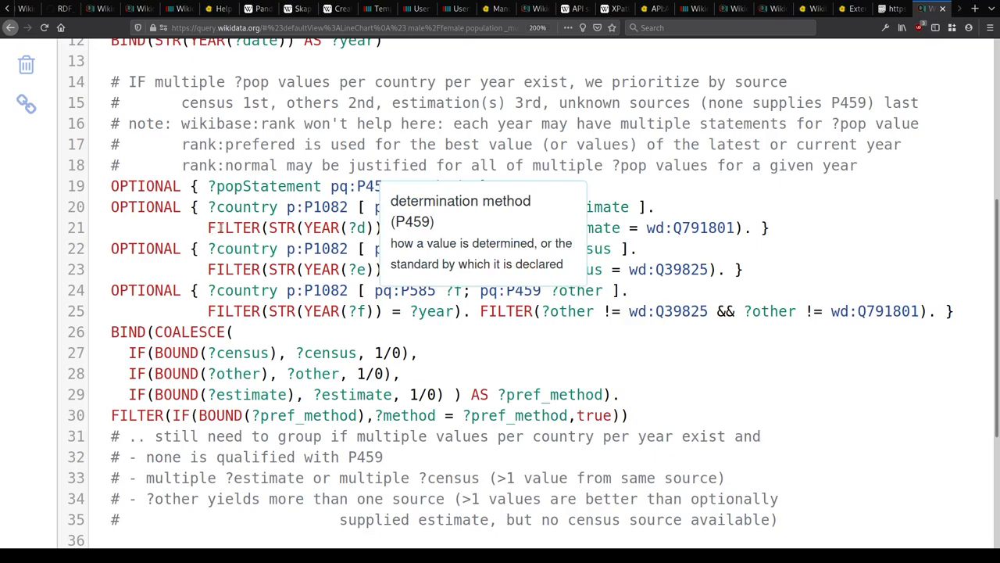
pyautogui.moveTo(318, 206)
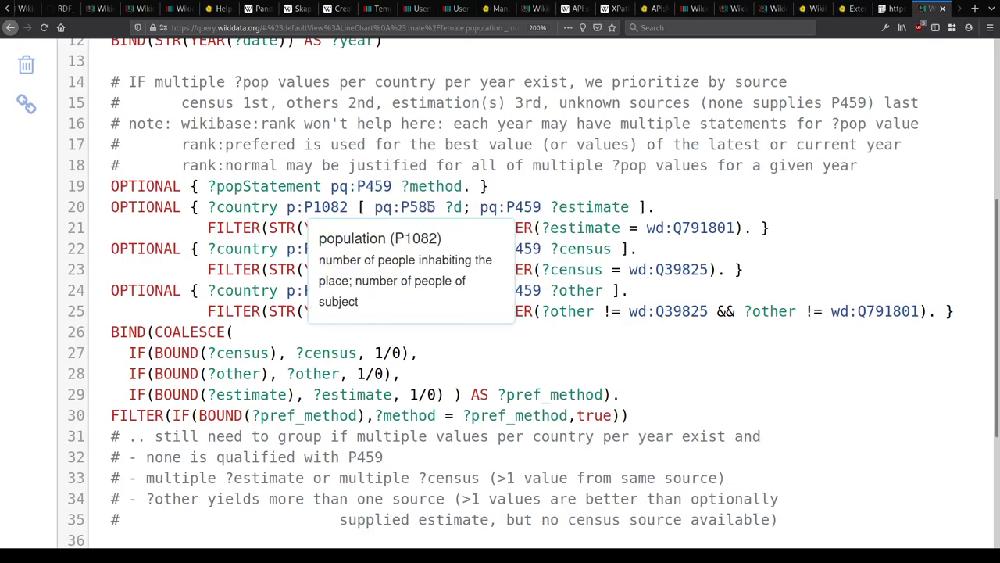
pyautogui.moveTo(428, 205)
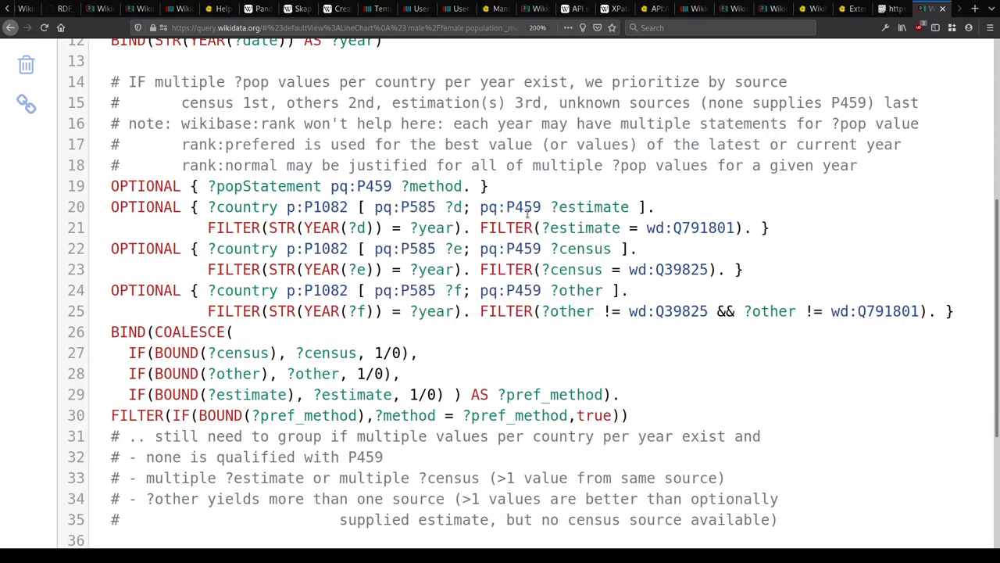
pyautogui.moveTo(526, 215)
# Step: Examine the COALESCE expression that picks ?pref_method, including the 1/0 fallback in the ?other line
pyautogui.scroll(-5, 362, 249)
pyautogui.hotkey('ctrl', 'Return')
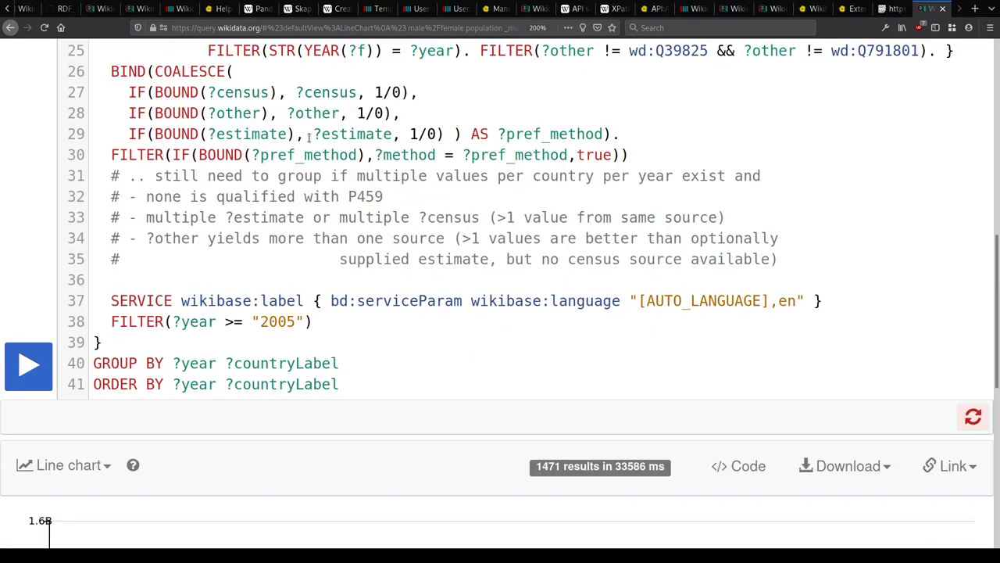
pyautogui.scroll(-1, 309, 137)
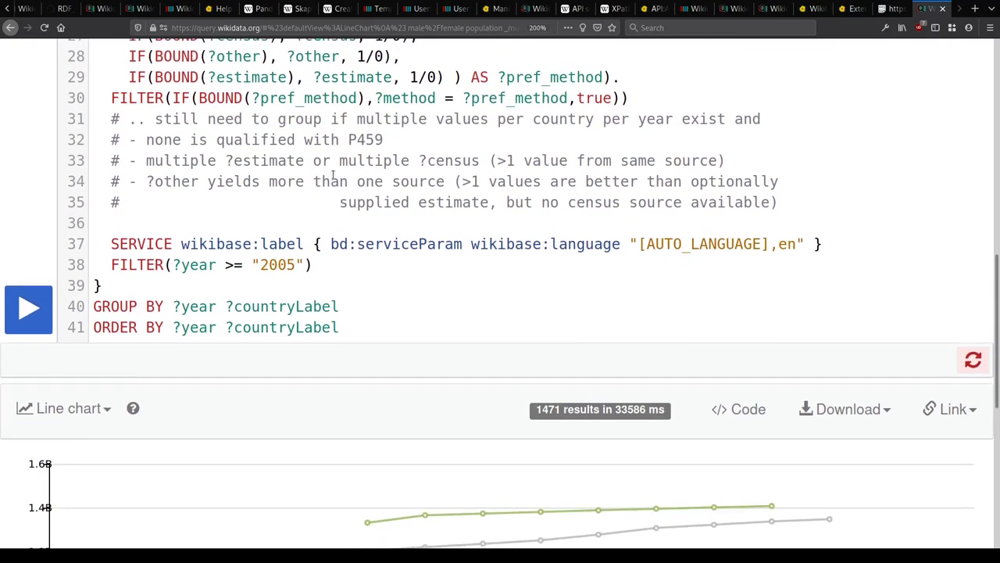
pyautogui.scroll(1, 336, 164)
pyautogui.moveTo(357, 113); pyautogui.dragTo(386, 115)
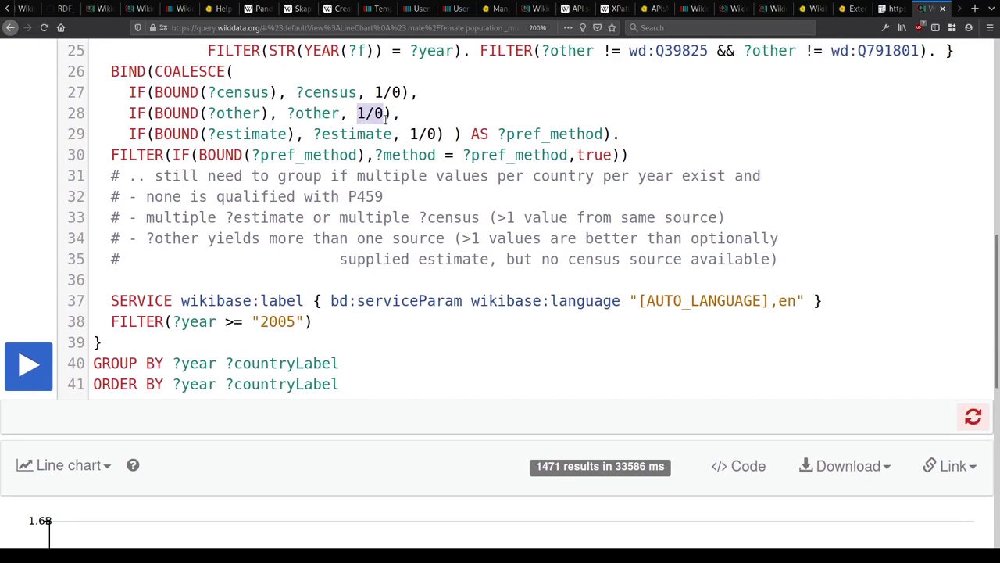
pyautogui.click(384, 113)
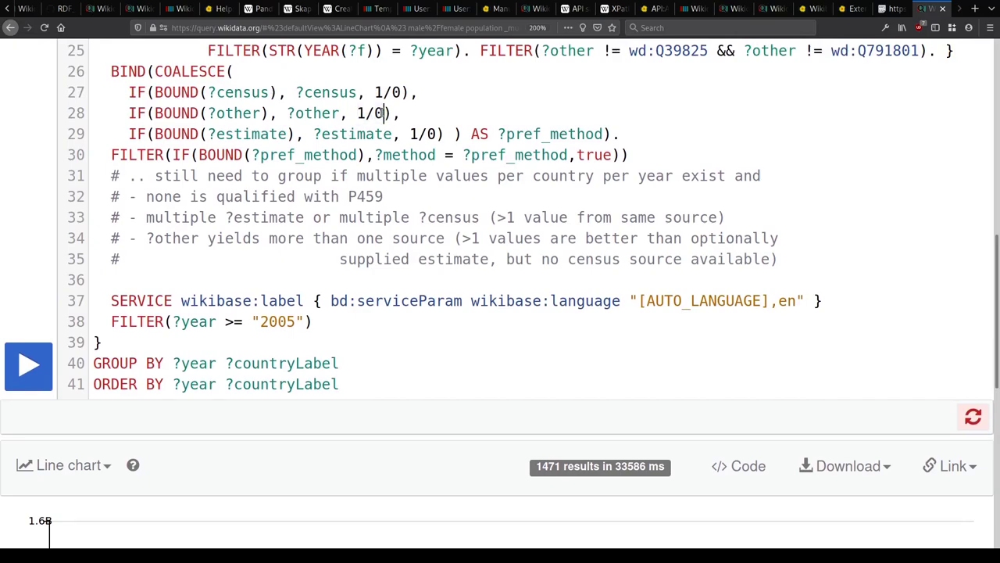
# Step: Examine the population line chart, checking country data points and the line that dips around 2010
pyautogui.scroll(-5, 383, 115)
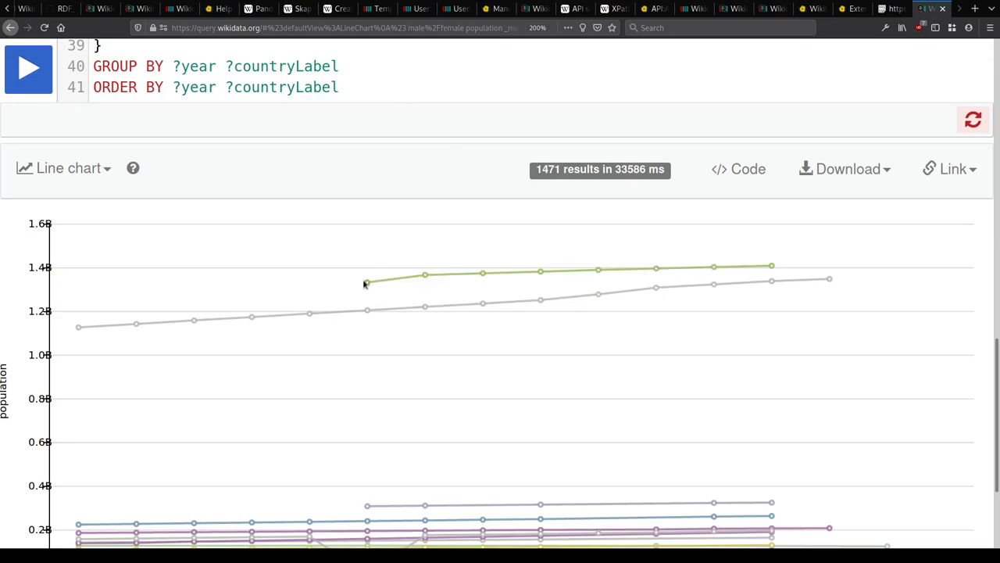
pyautogui.scroll(-3, 373, 290)
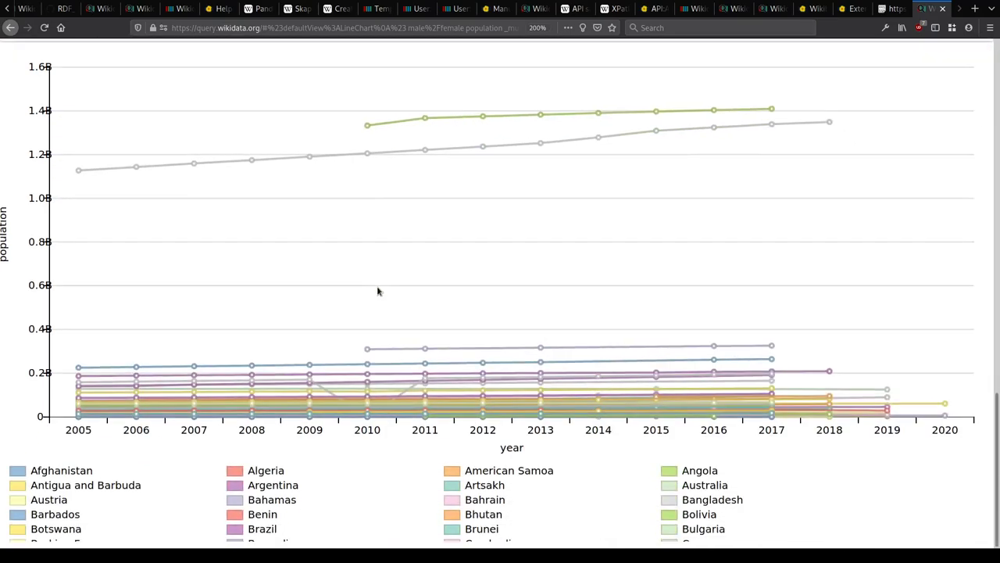
pyautogui.moveTo(311, 383)
pyautogui.scroll(3, 539, 396)
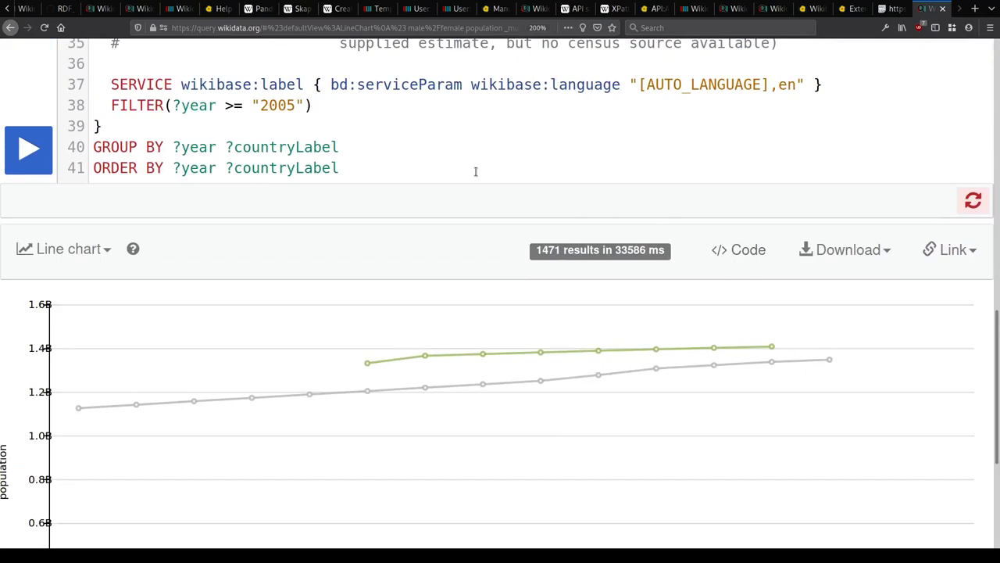
pyautogui.scroll(-3, 477, 246)
pyautogui.scroll(1, 465, 226)
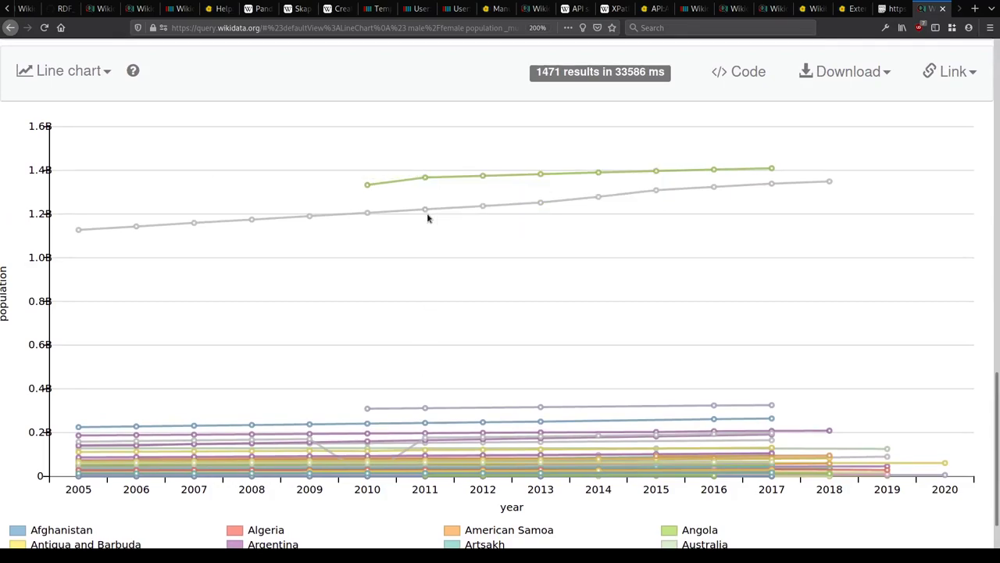
pyautogui.moveTo(426, 212)
pyautogui.moveTo(540, 410)
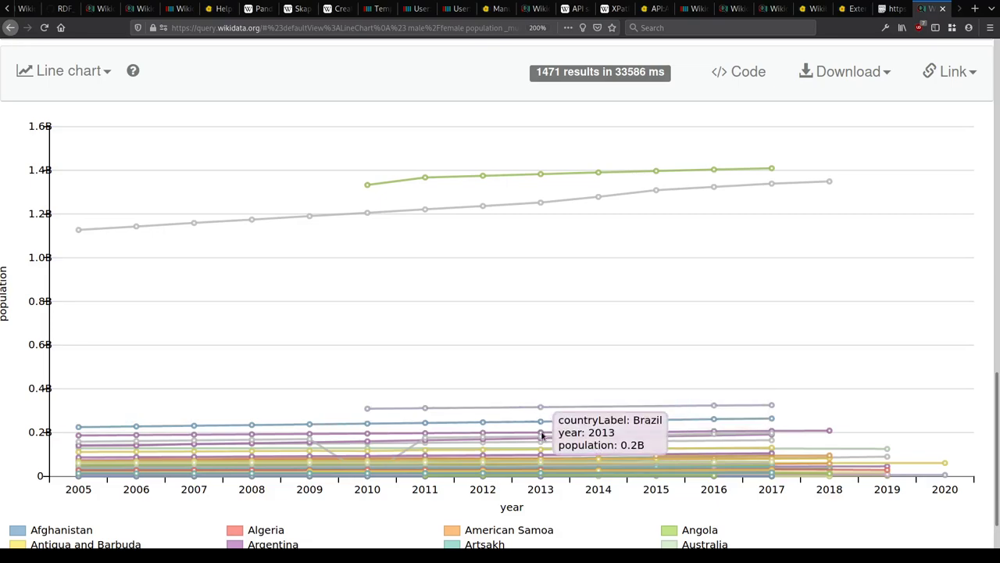
pyautogui.moveTo(542, 440)
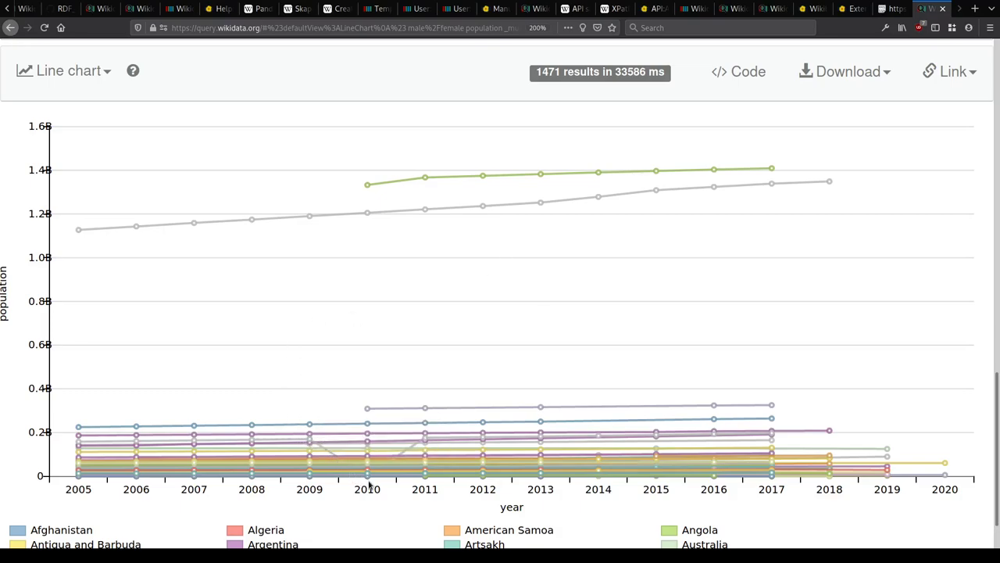
pyautogui.moveTo(424, 440)
pyautogui.scroll(4, 465, 270)
pyautogui.scroll(-4, 76, 225)
pyautogui.scroll(3, 217, 335)
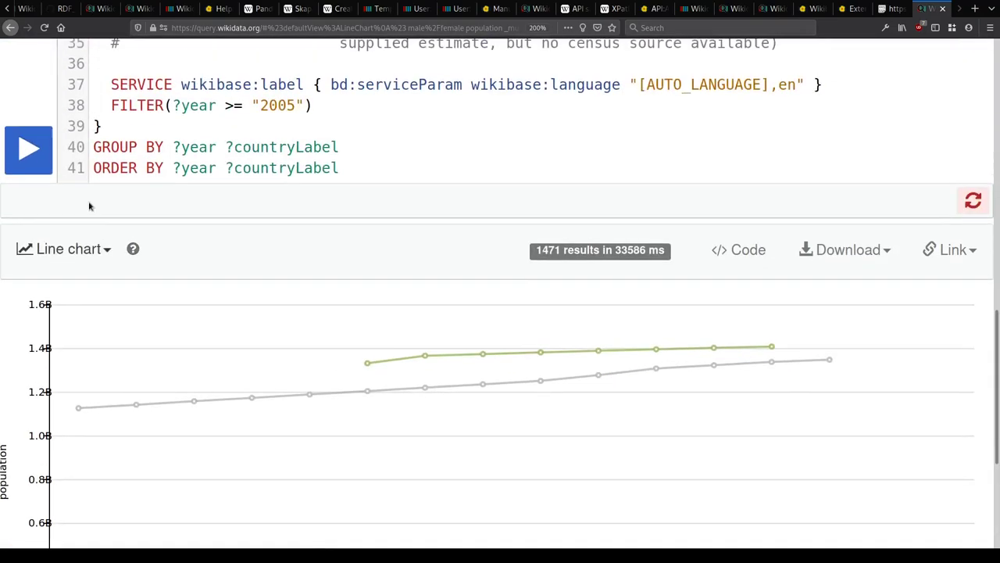
# Step: Switch the query results to the table view and filter them by "pakistan"
pyautogui.click(64, 249)
pyautogui.click(78, 295)
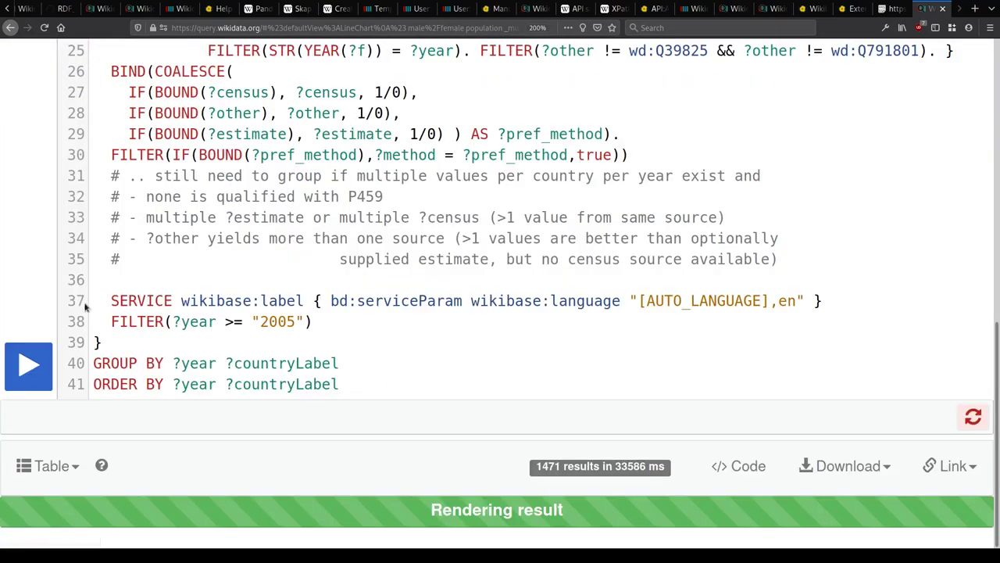
pyautogui.scroll(-5, 503, 362)
pyautogui.click(796, 53)
pyautogui.write('pakistan')
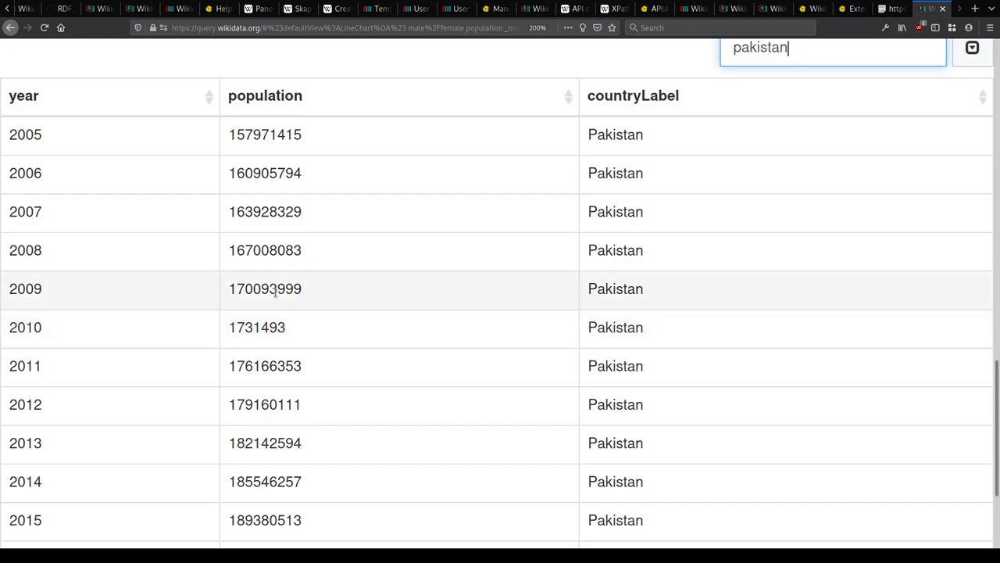
pyautogui.scroll(5, 239, 301)
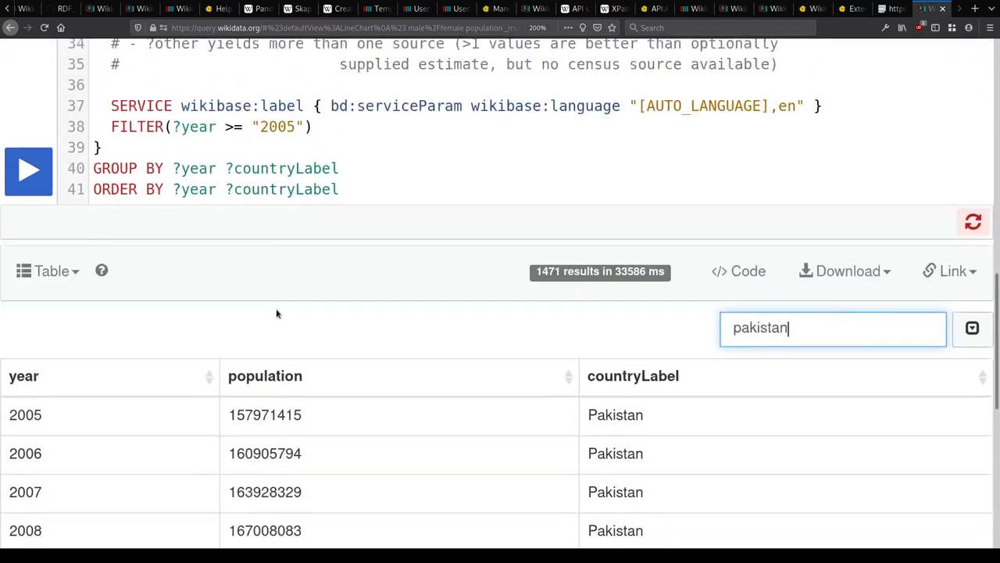
pyautogui.scroll(-3, 177, 413)
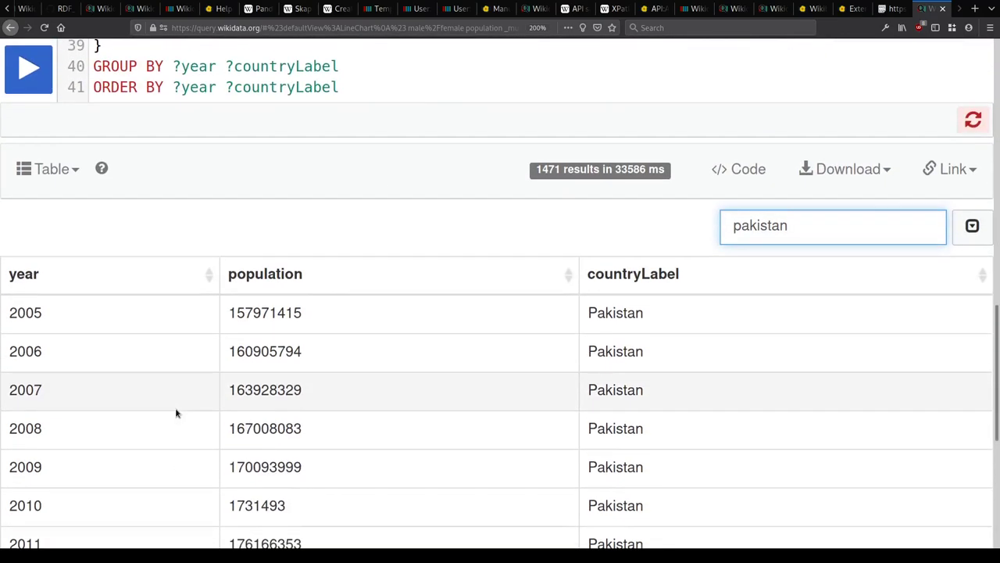
# Step: Search Wikidata for "pakistan" in a new tab and open the Pakistan (Q843) item
pyautogui.hotkey('ctrl', 't')
pyautogui.write('wd pakistan')
pyautogui.press('Return')
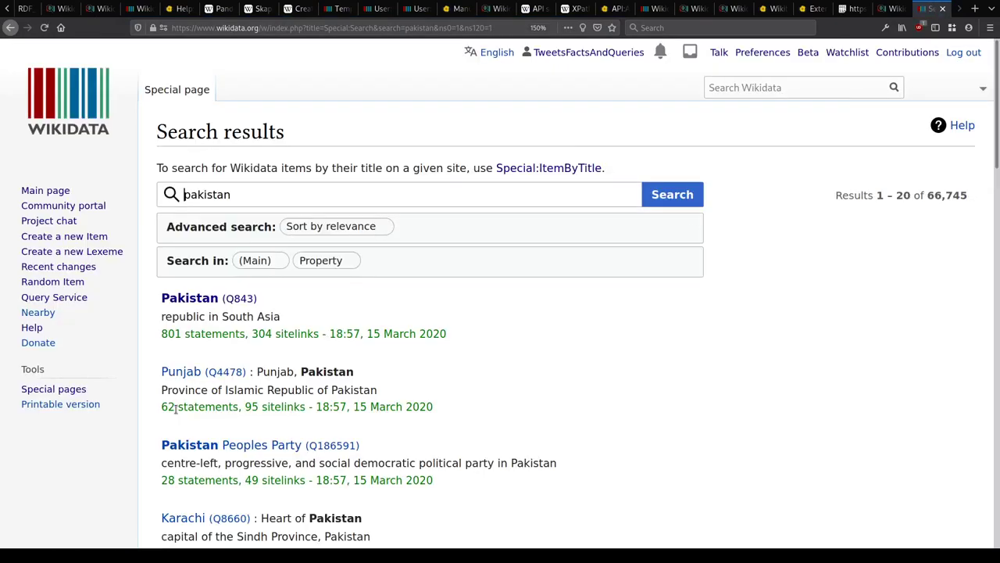
pyautogui.click(233, 300)
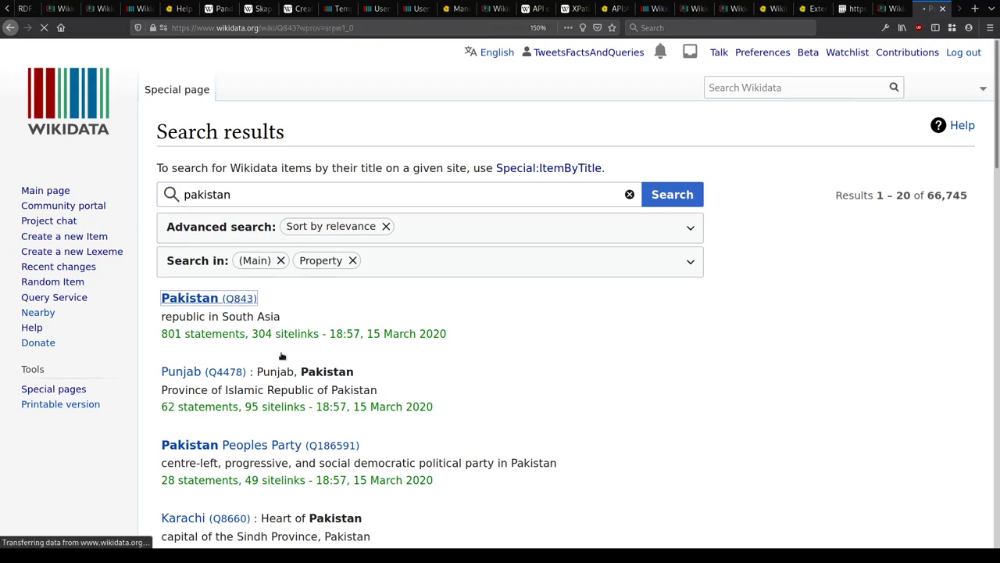
pyautogui.scroll(-1, 395, 300)
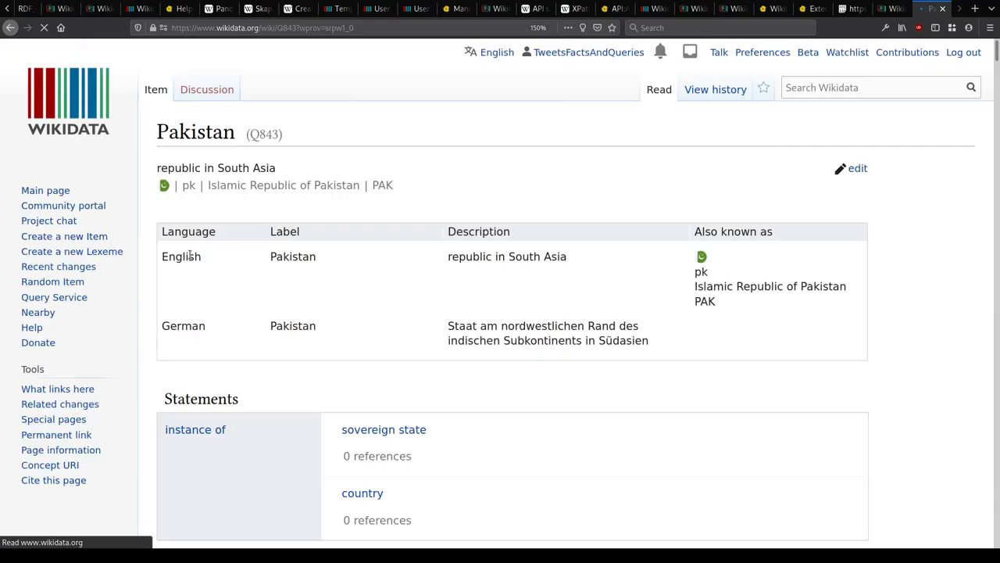
pyautogui.scroll(-10, 189, 257)
pyautogui.scroll(-5, 197, 244)
pyautogui.scroll(15, 197, 243)
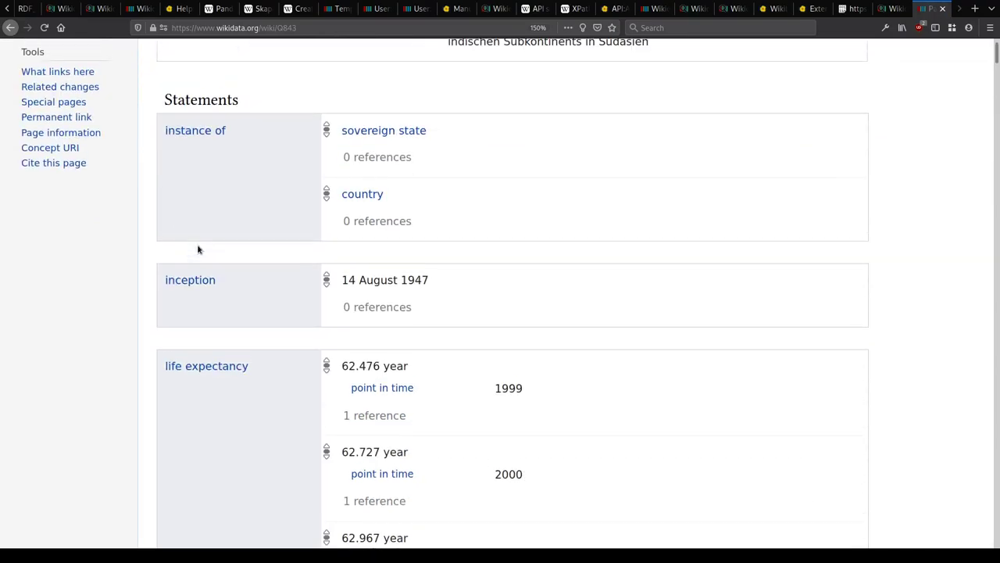
# Step: Find the population statements on the Pakistan item and locate the value for the year 2010
pyautogui.hotkey('ctrl', 'f')
pyautogui.write('popula')
pyautogui.press('Escape')
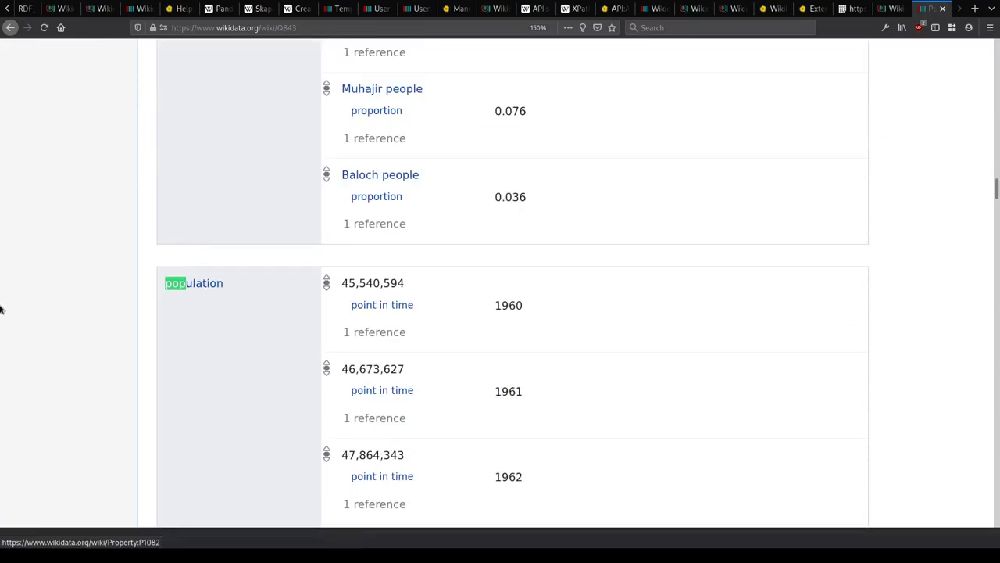
pyautogui.scroll(-12, 355, 268)
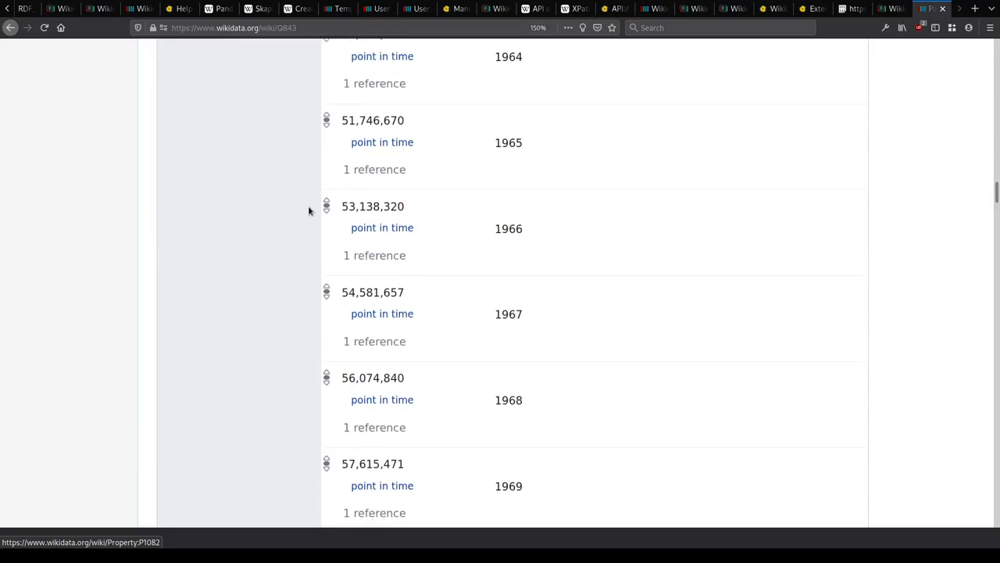
pyautogui.scroll(-3, 309, 213)
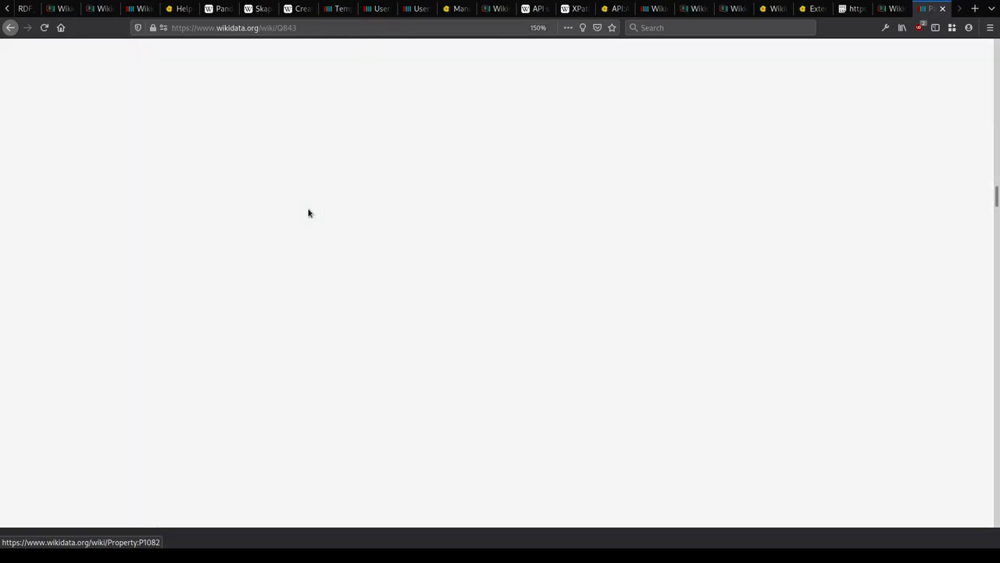
pyautogui.press('F3')
pyautogui.scroll(-8, 309, 213)
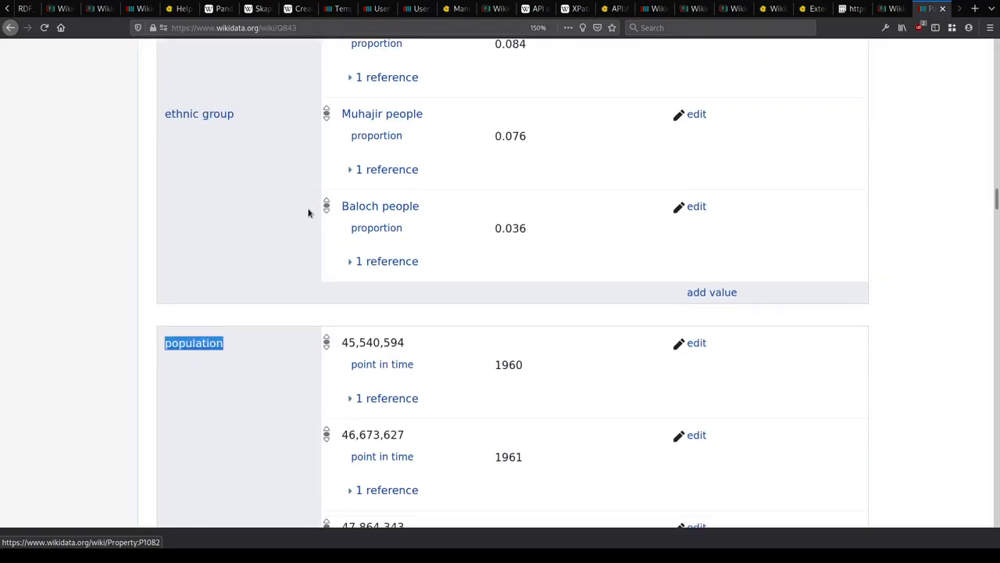
pyautogui.scroll(-13, 309, 213)
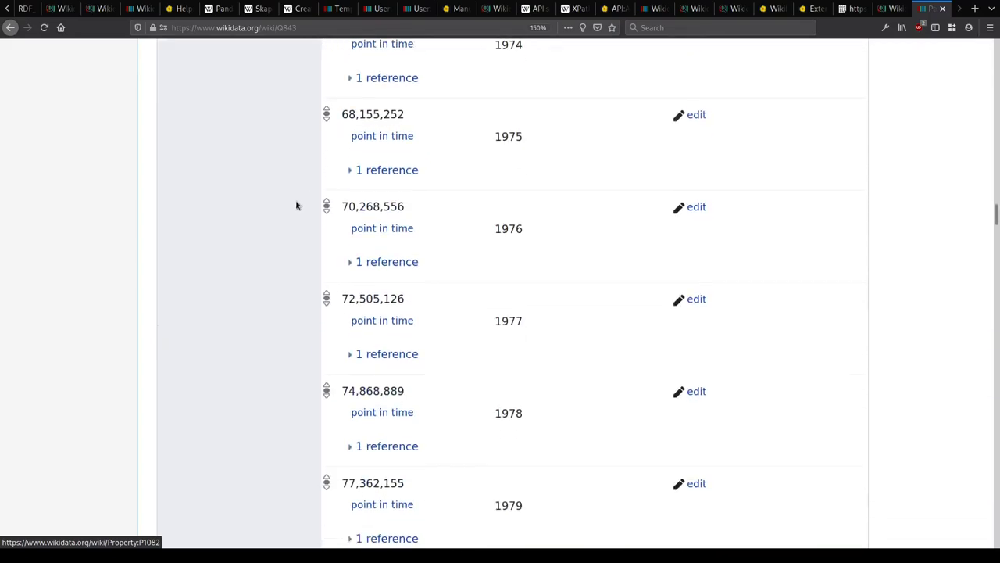
pyautogui.scroll(2, 291, 203)
pyautogui.scroll(-10, 318, 226)
pyautogui.scroll(-18, 352, 254)
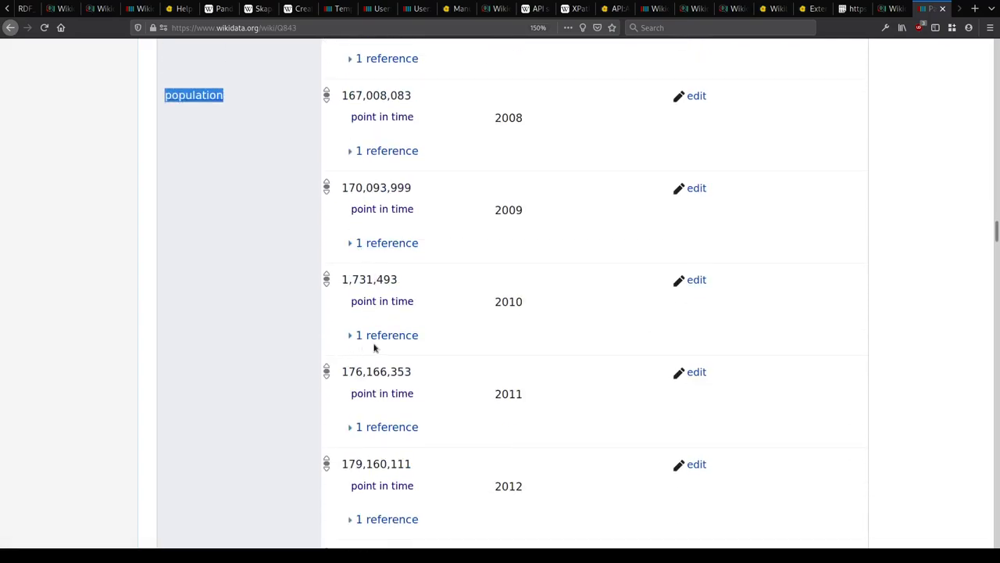
# Step: Expand the references of the 2010 and 2009 population values to compare their sources
pyautogui.click(373, 337)
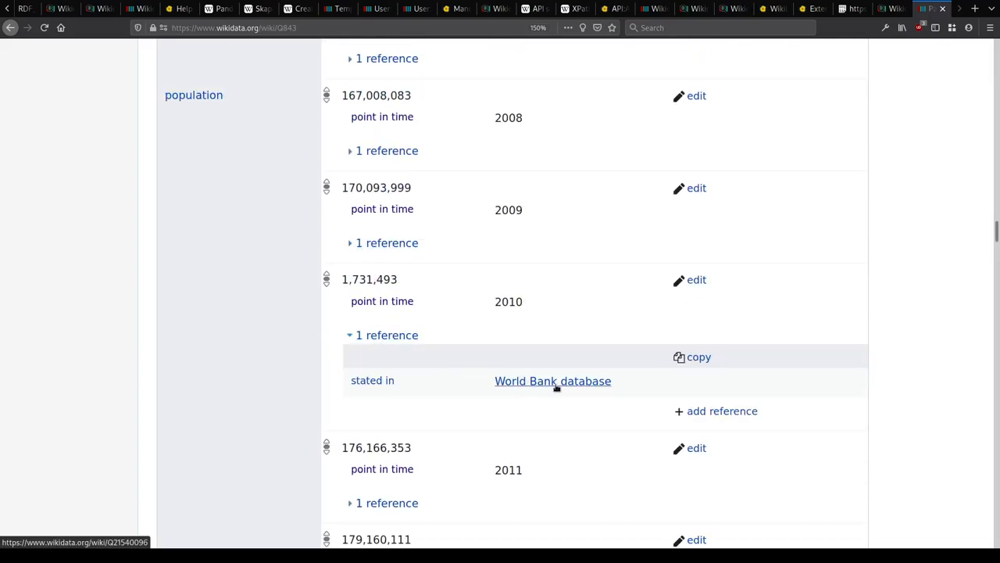
pyautogui.click(407, 244)
pyautogui.click(406, 244)
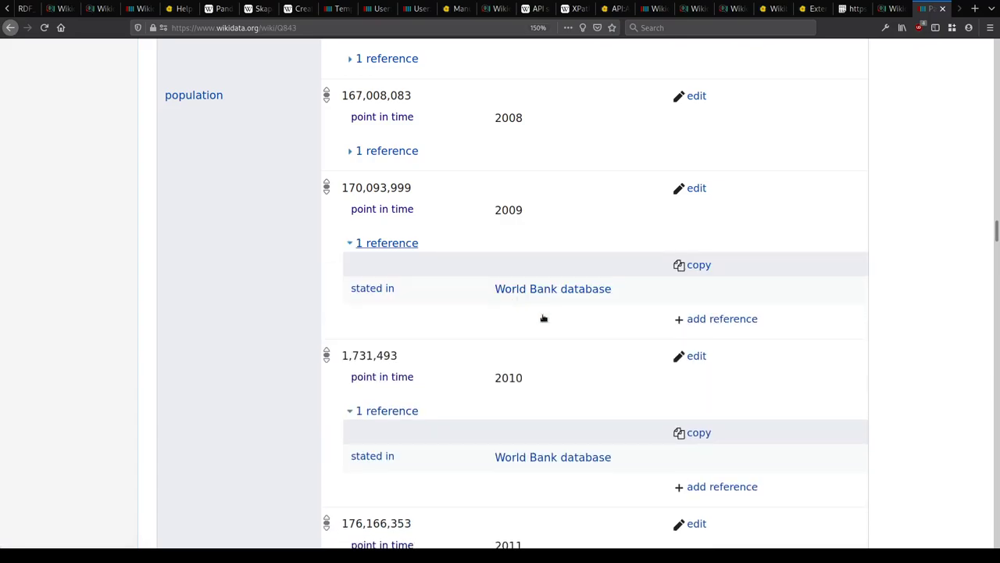
# Step: Open the World Bank database item in a new tab and follow its English official website link
pyautogui.middleClick(519, 381)
pyautogui.hotkey('ctrl', 'Tab')
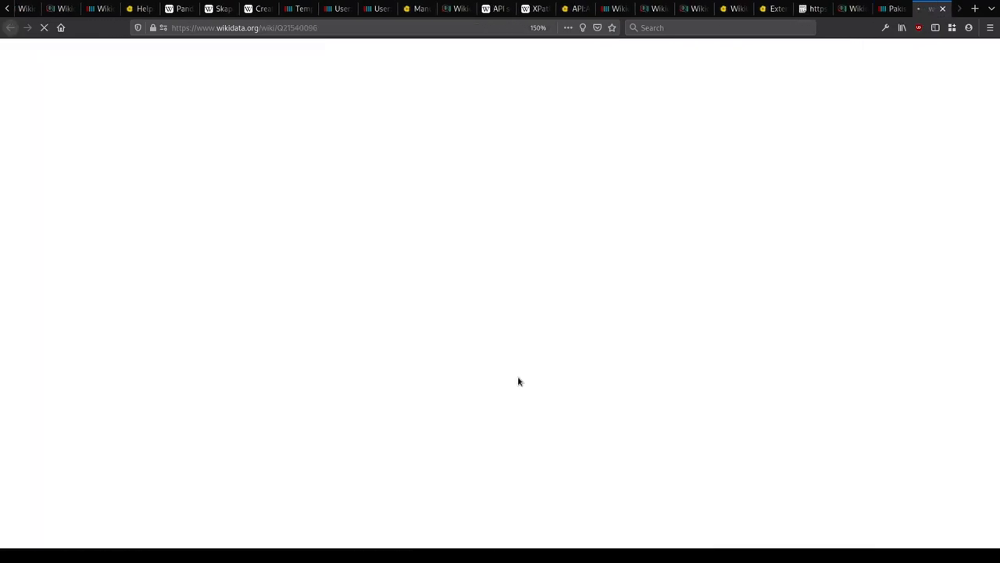
pyautogui.scroll(-3, 429, 329)
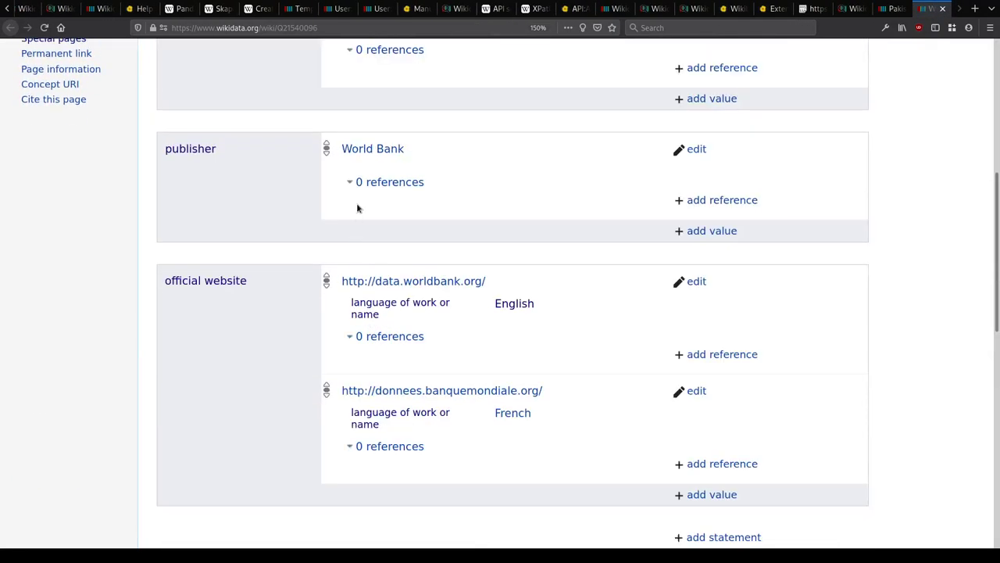
pyautogui.click(373, 283)
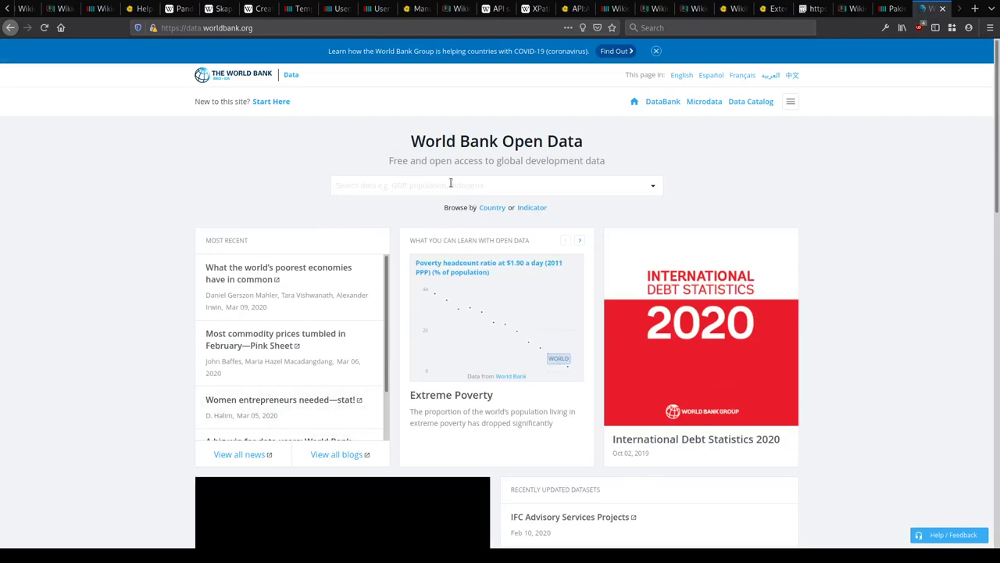
# Step: Search World Bank Open Data for "pakistan" and open the Pakistan country page
pyautogui.click(466, 185)
pyautogui.write('pak')
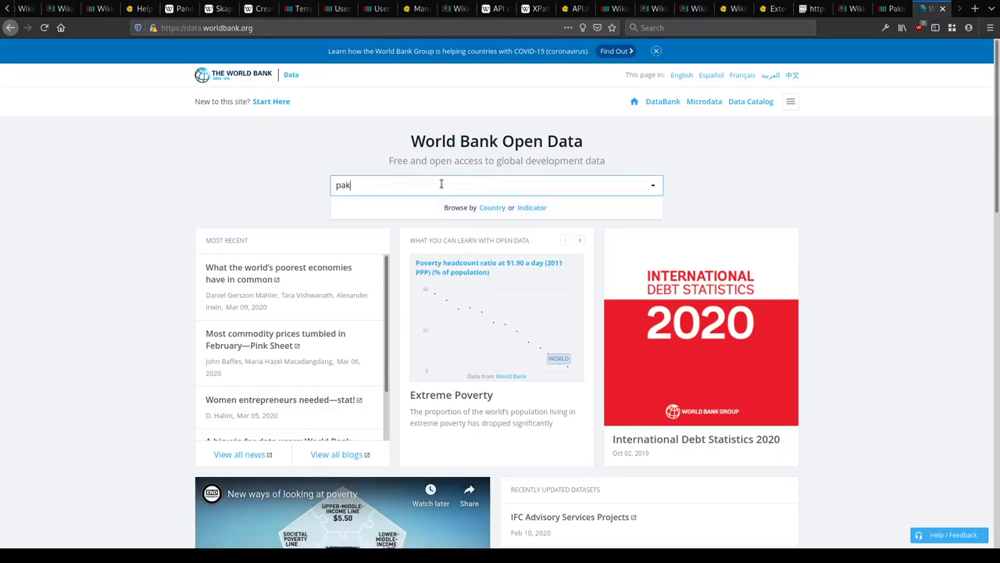
pyautogui.write('itstan')
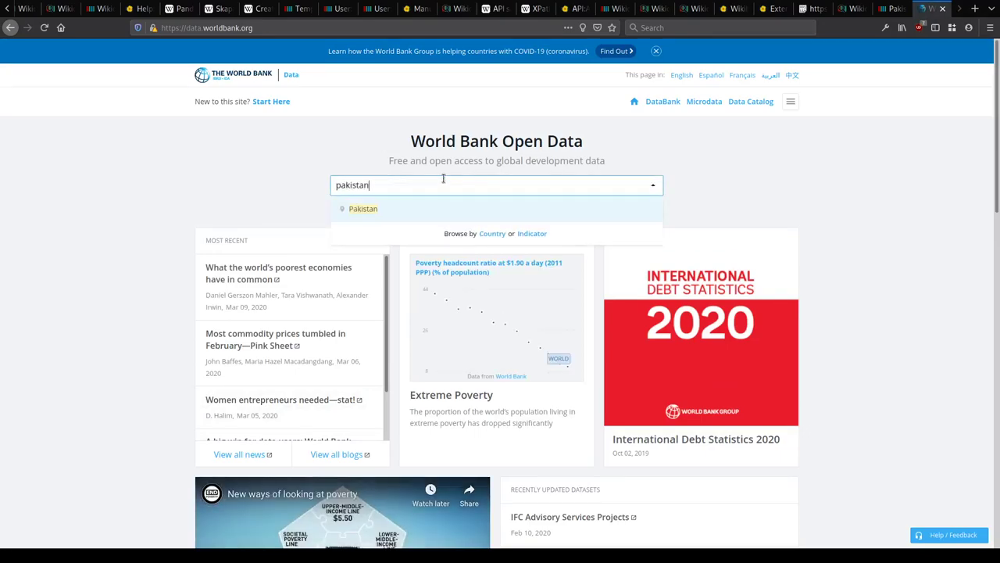
pyautogui.click(364, 208)
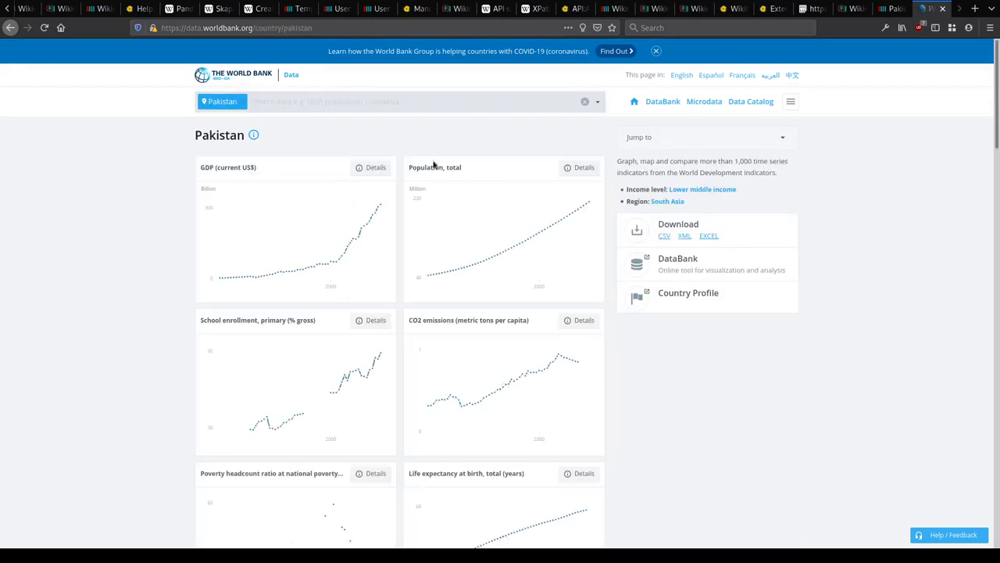
# Step: View the details of Pakistan's "Population, total" indicator, close them and open the indicator's own page
pyautogui.click(577, 167)
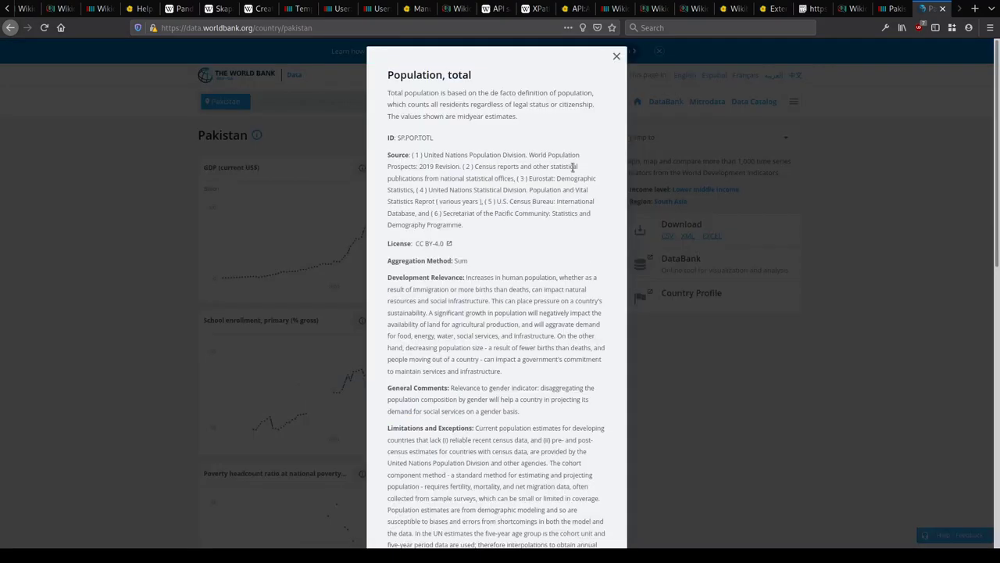
pyautogui.click(616, 56)
pyautogui.click(452, 170)
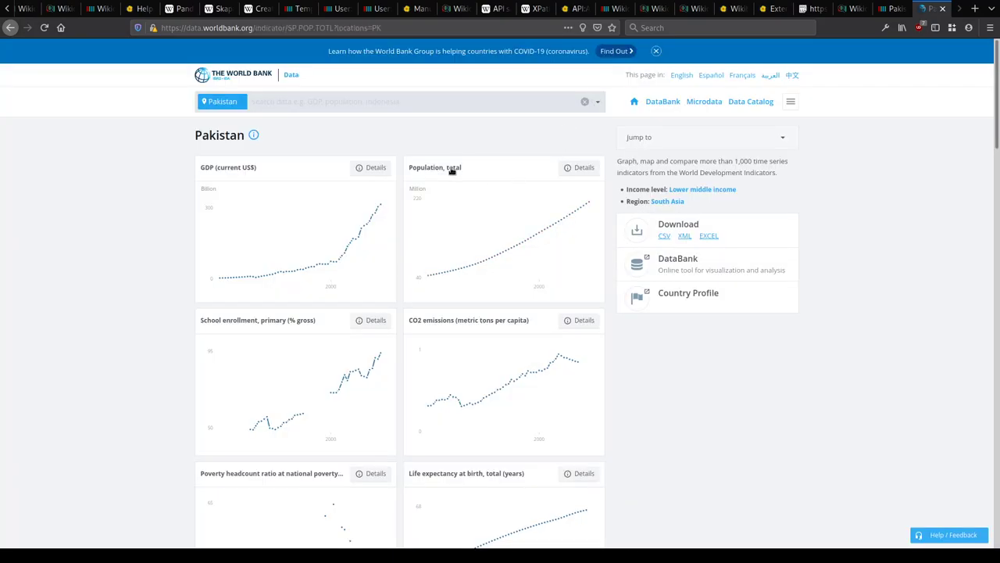